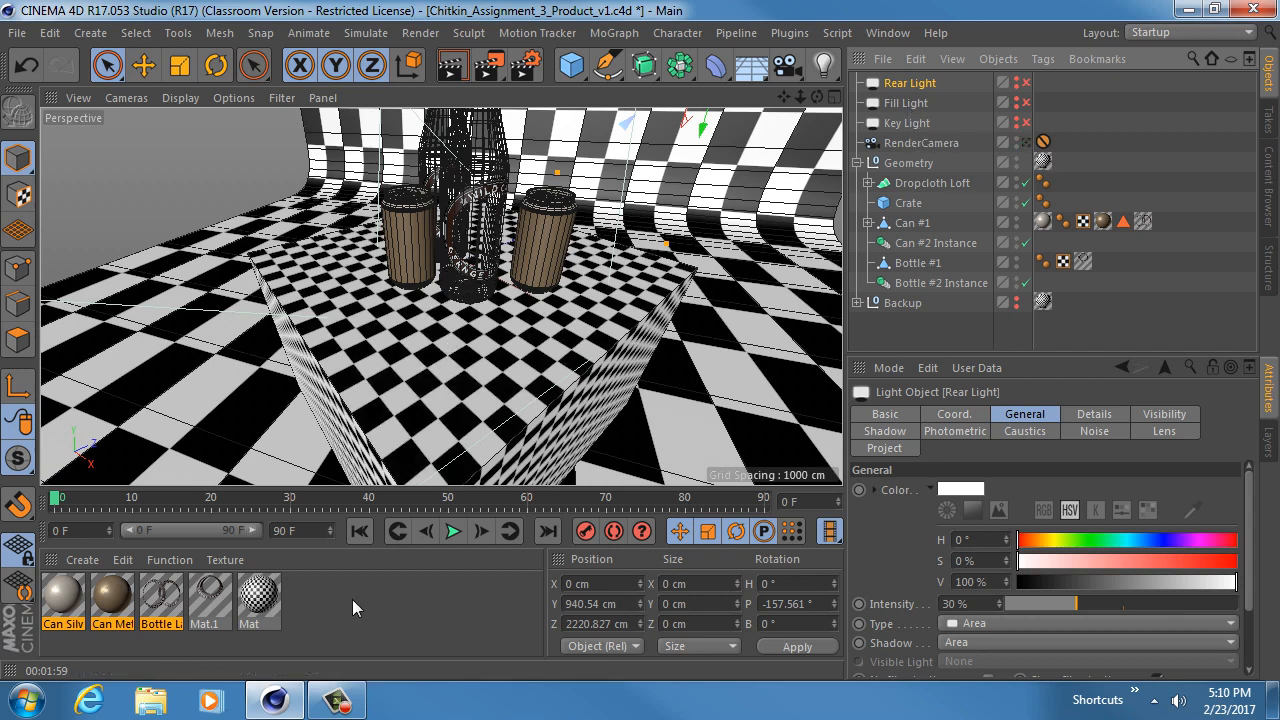
Step: Set the mix strength of the checkerboard color texture in the Mat material to 0 %
double_click(258, 598)
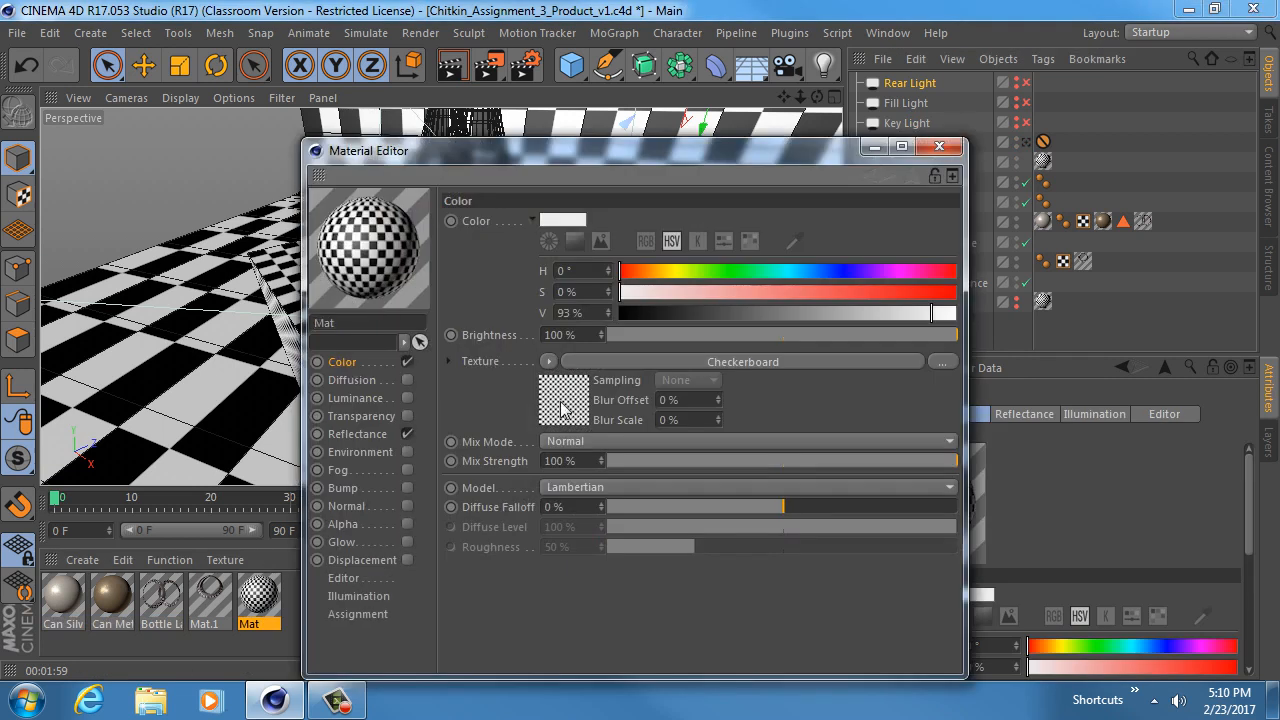
drag(610, 461, 554, 461)
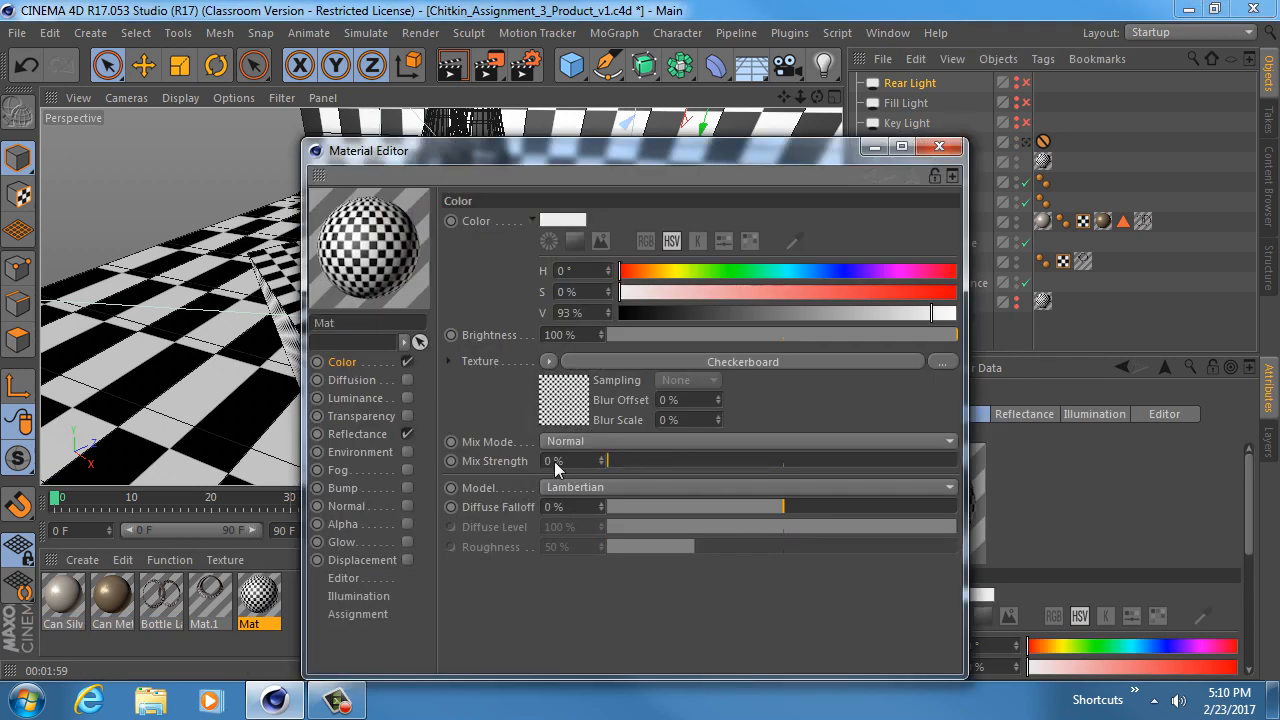
click(939, 146)
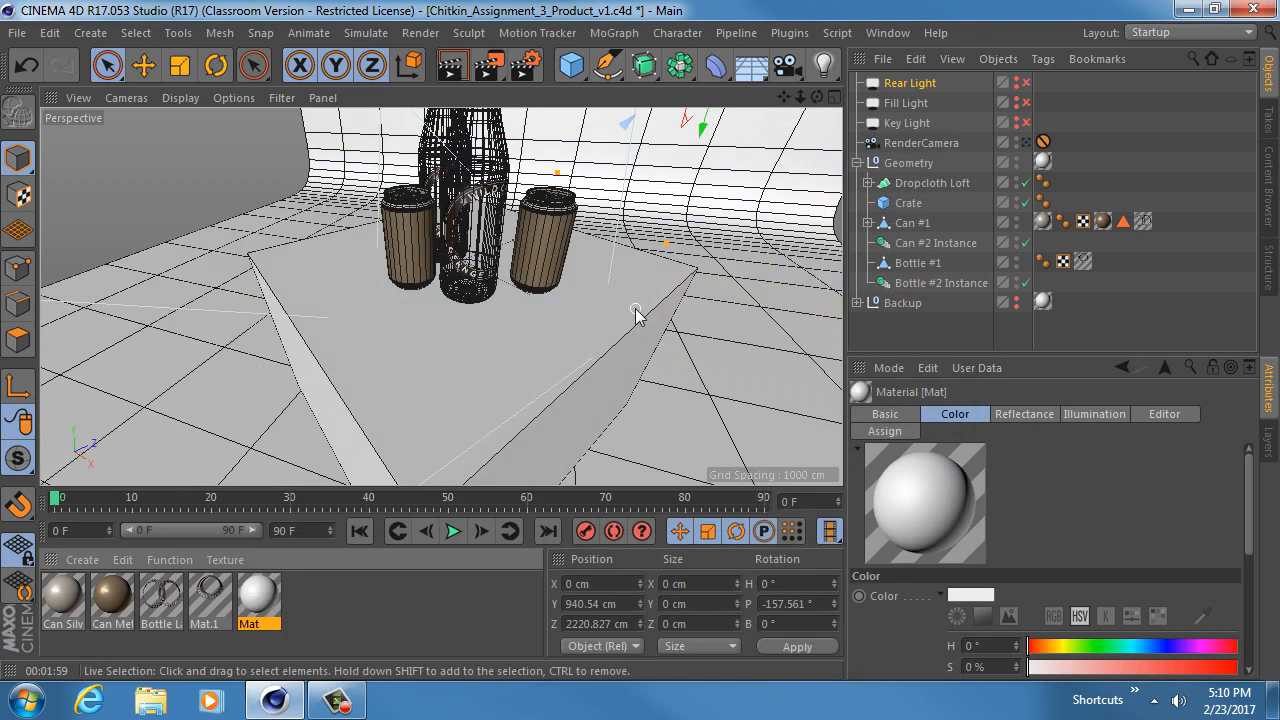
Step: Look through the RenderCamera in the viewport
alt+drag(457, 268, 483, 379)
scroll(457, 335, down, 6)
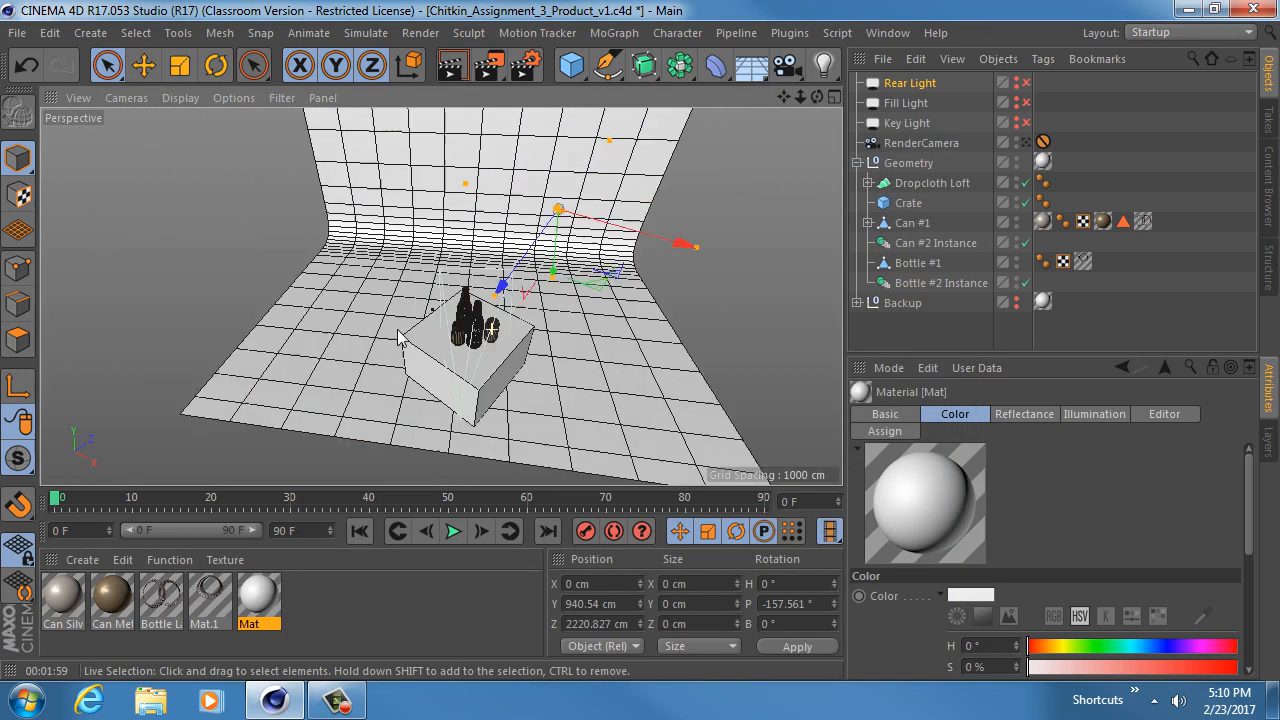
scroll(455, 334, up, 4)
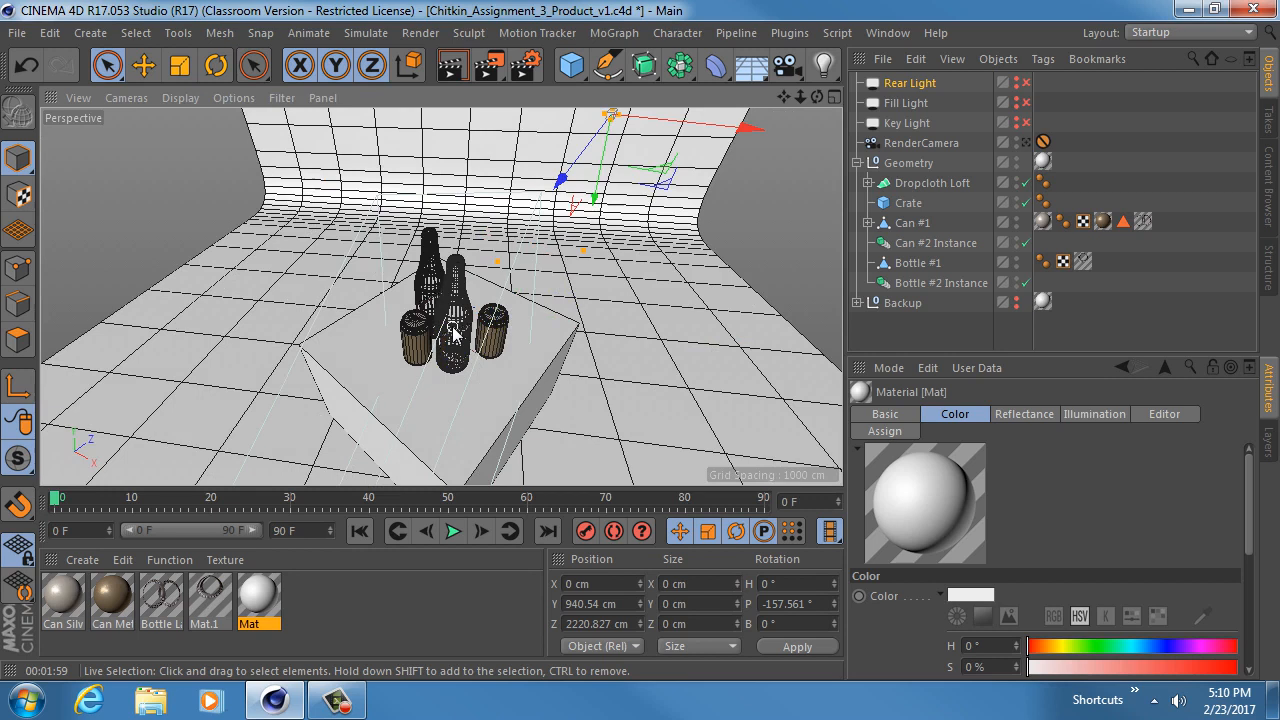
alt+drag(453, 335, 455, 322)
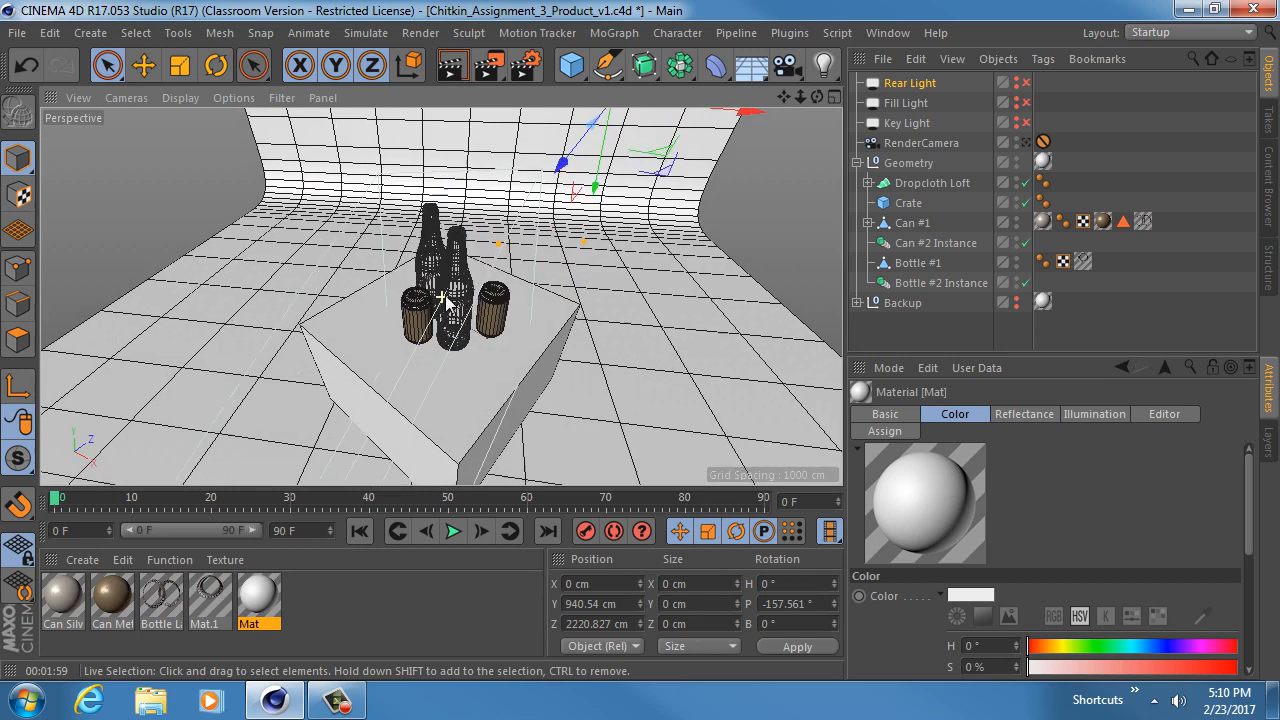
click(1025, 142)
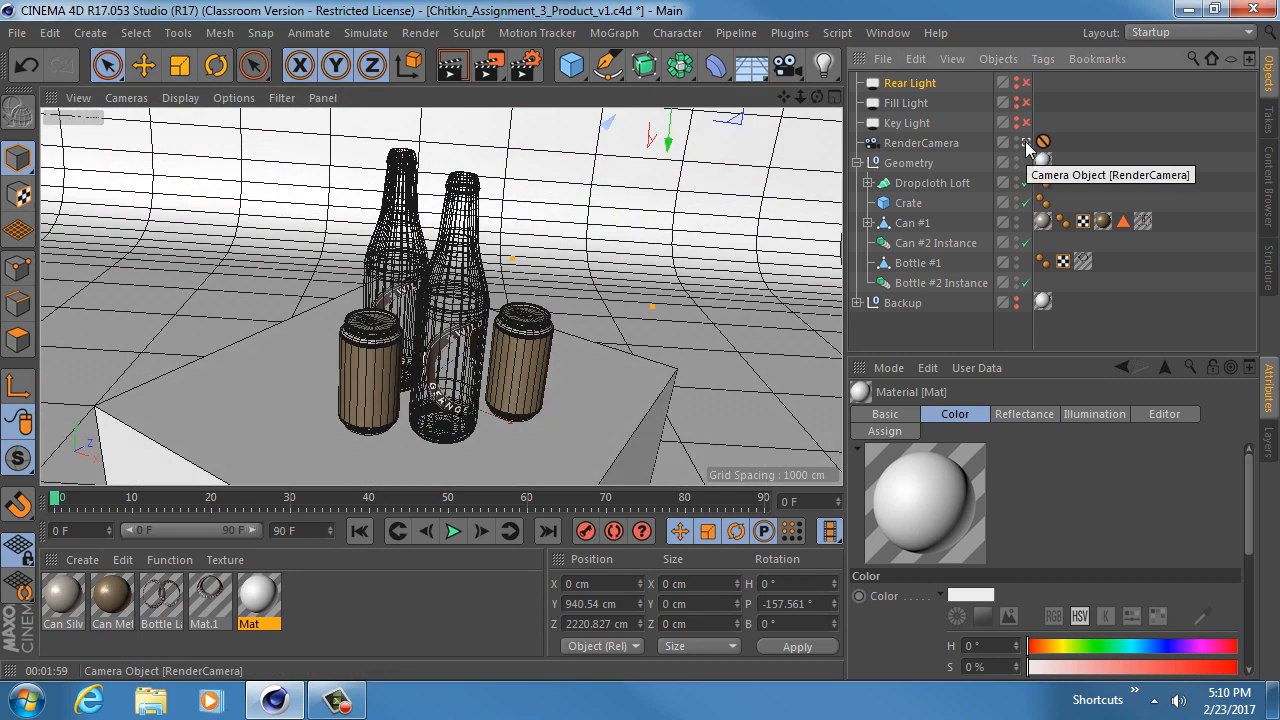
Step: Check the output settings of the render and render a preview of the camera view
click(525, 65)
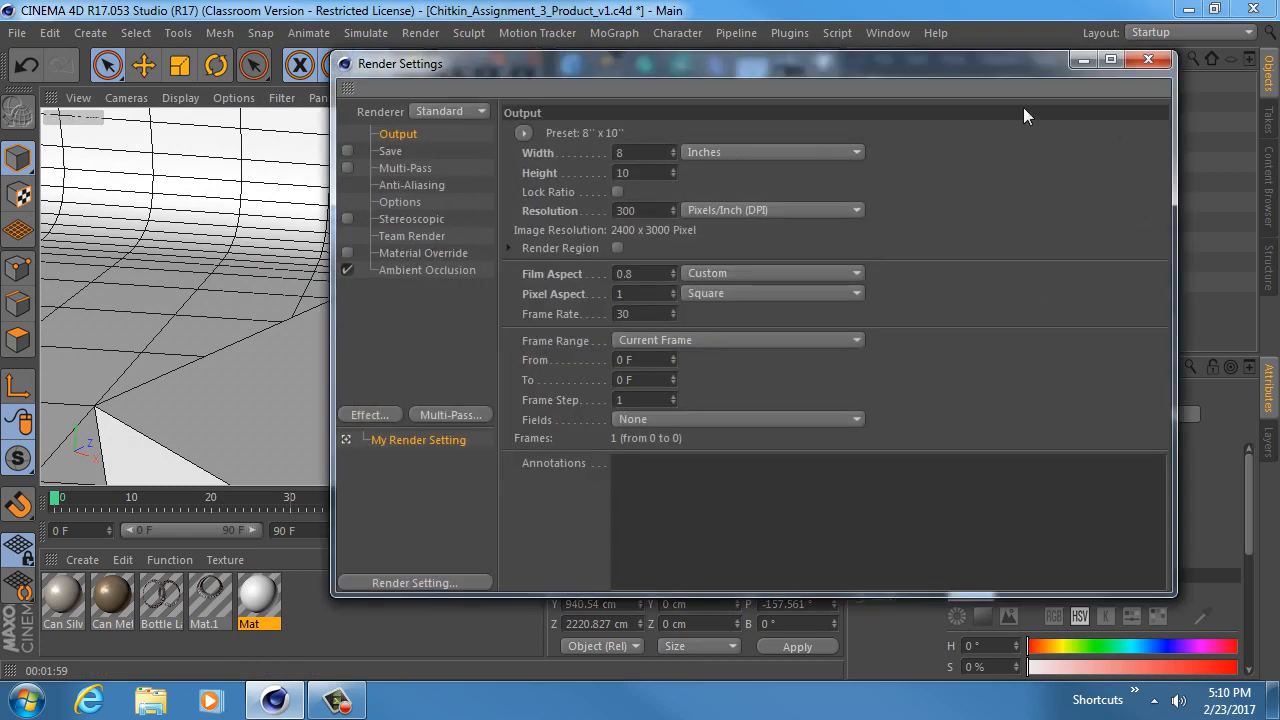
click(1148, 60)
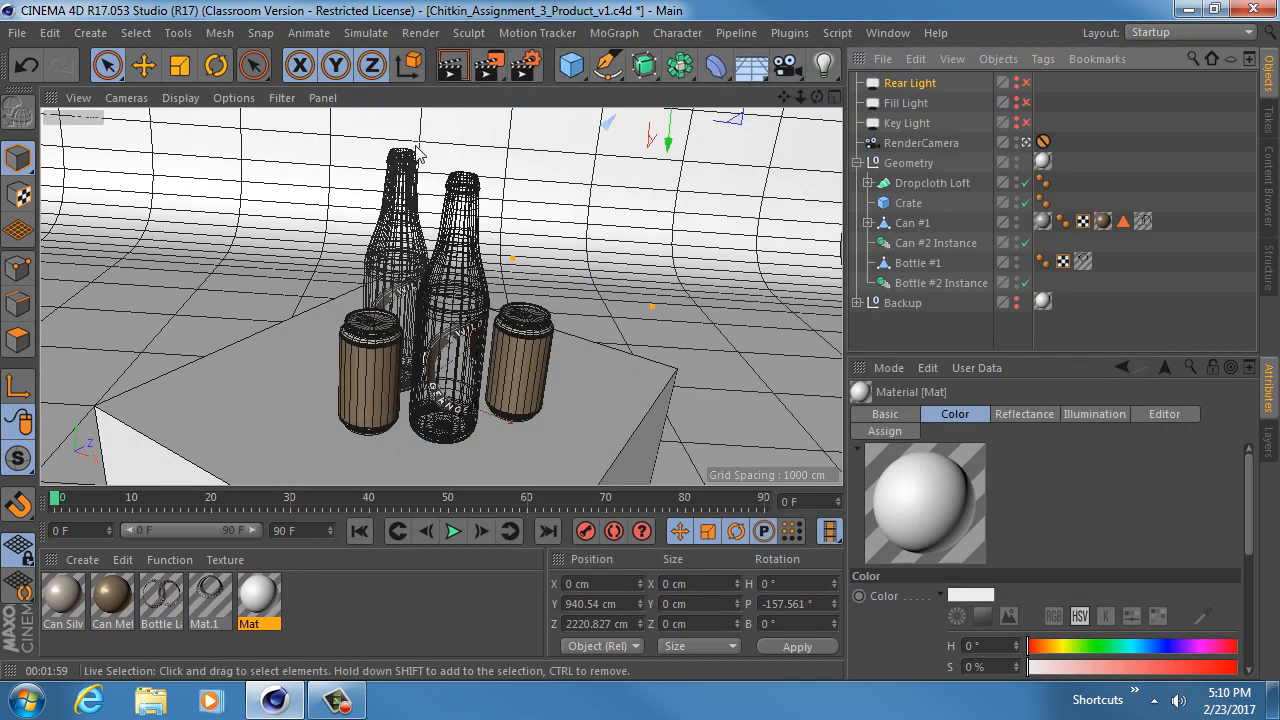
click(453, 66)
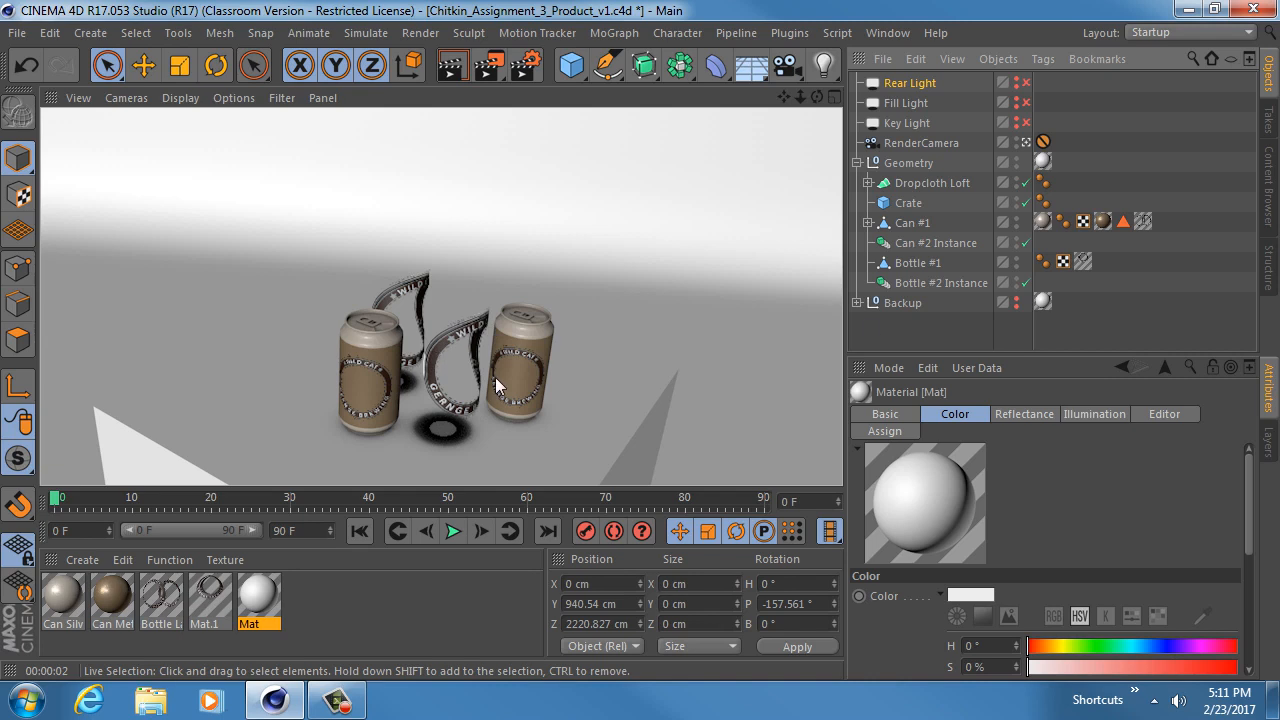
Step: Switch to the open v4 version of the product project
click(912, 263)
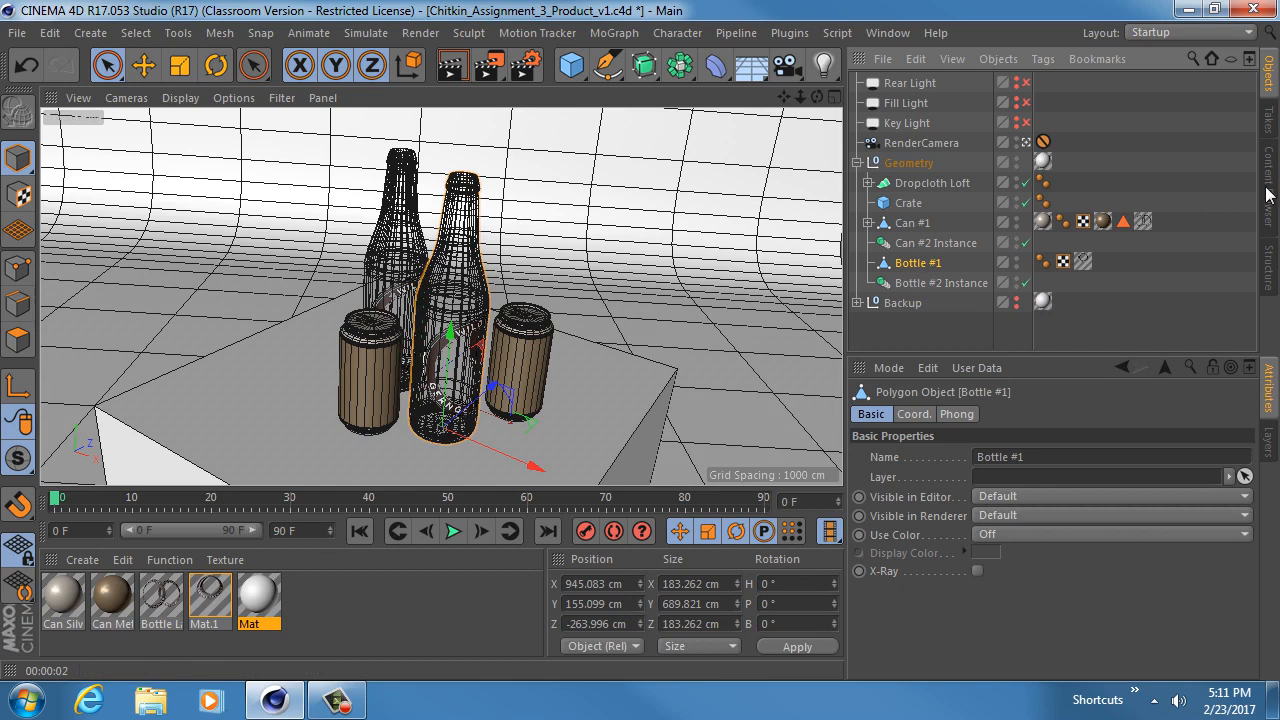
key(v)
mouse_move(429, 345)
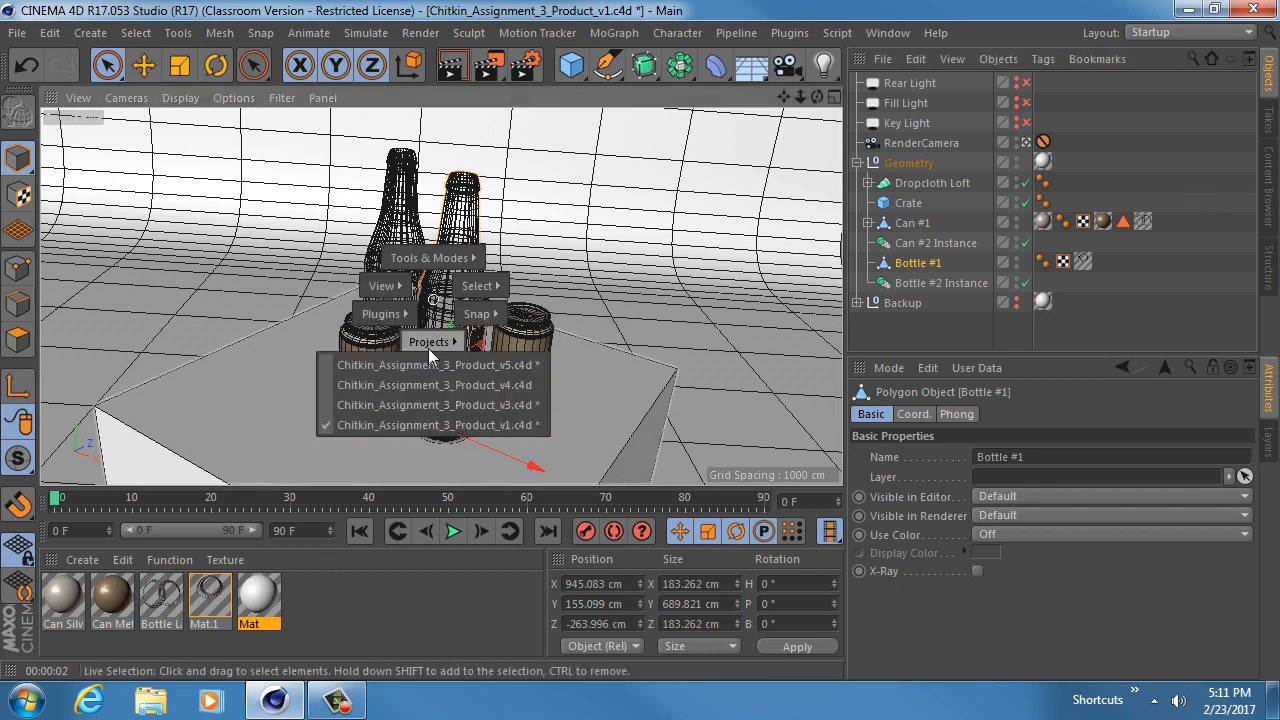
click(406, 384)
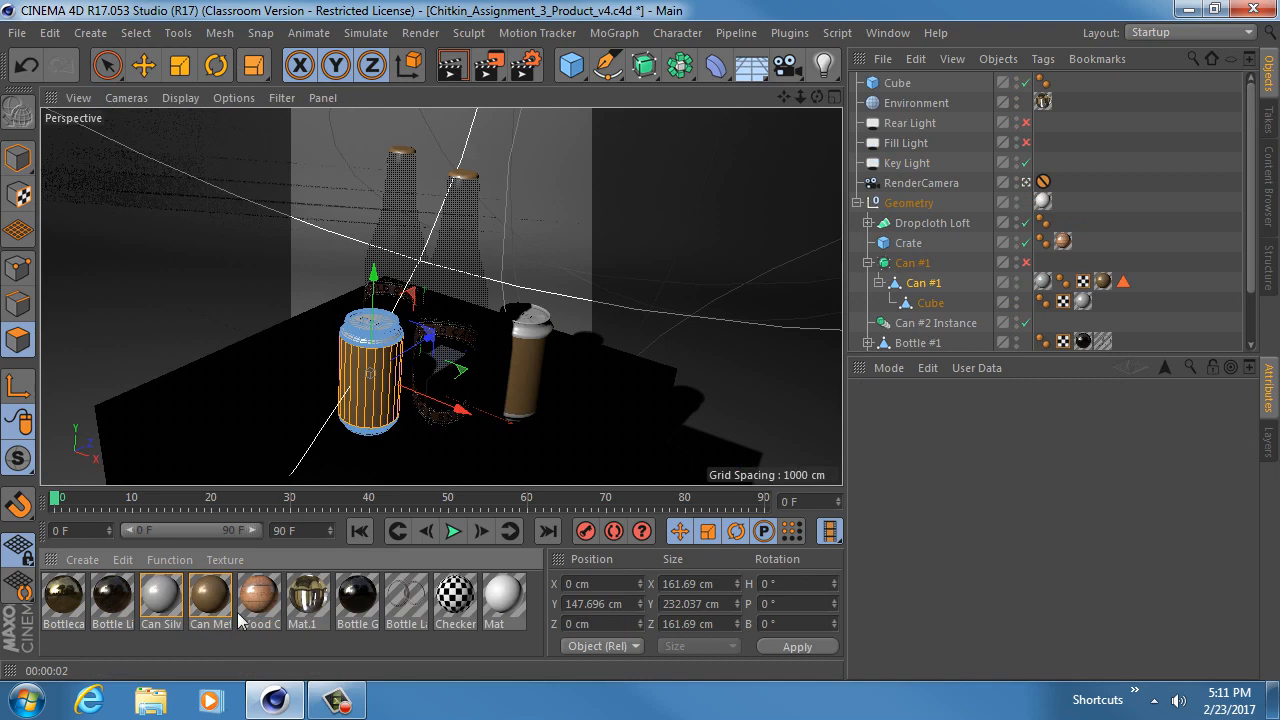
Step: Copy the Bottle Glass material from the v4 project and paste it into the v1 project
click(358, 598)
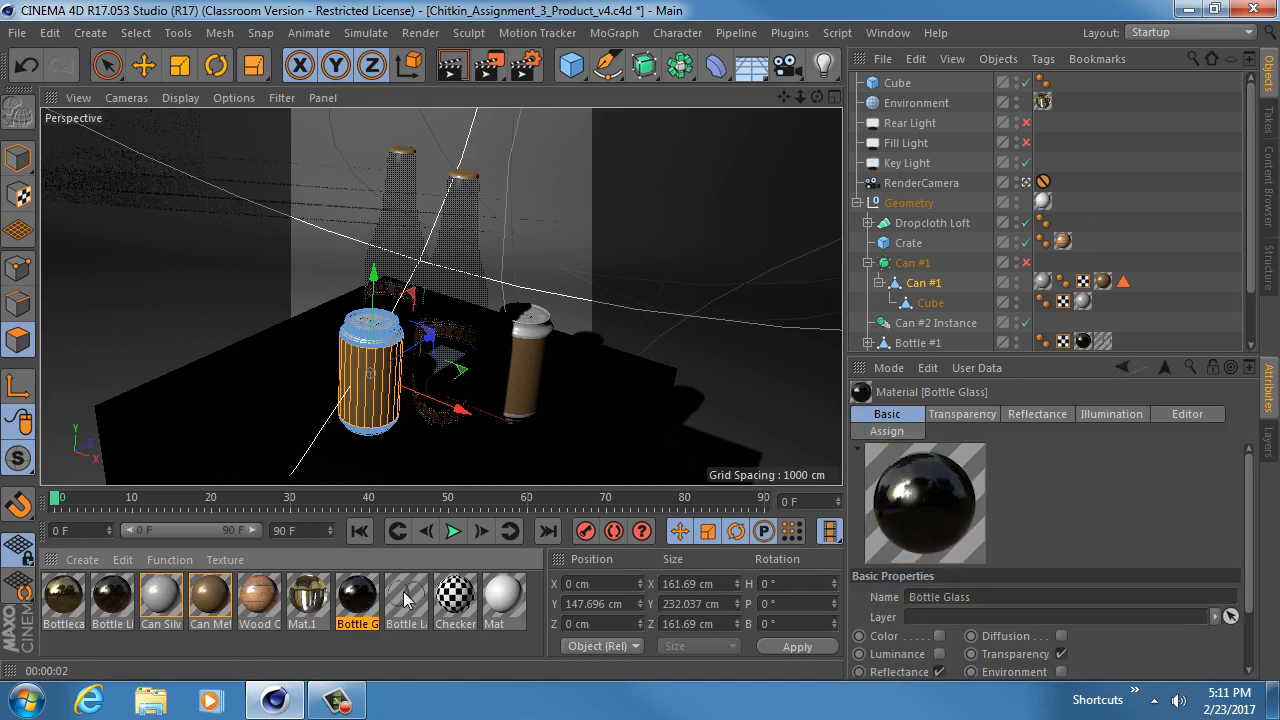
click(112, 598)
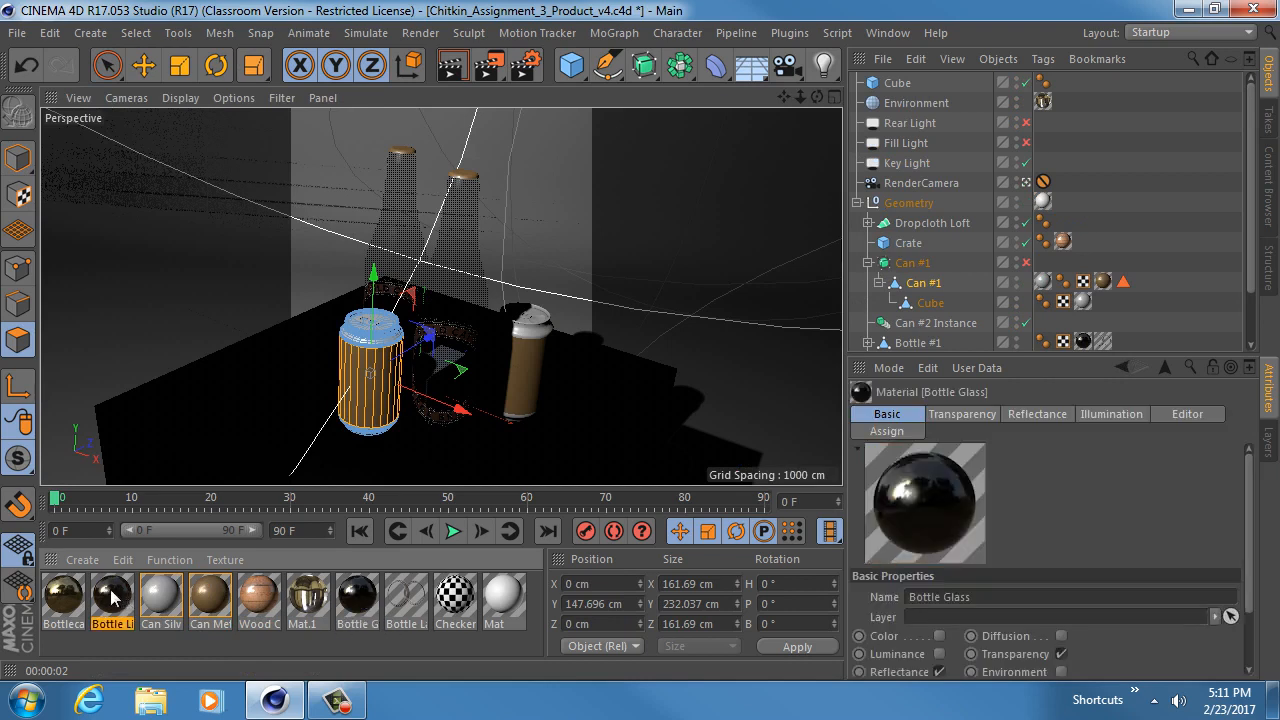
click(362, 592)
key(v)
mouse_move(345, 440)
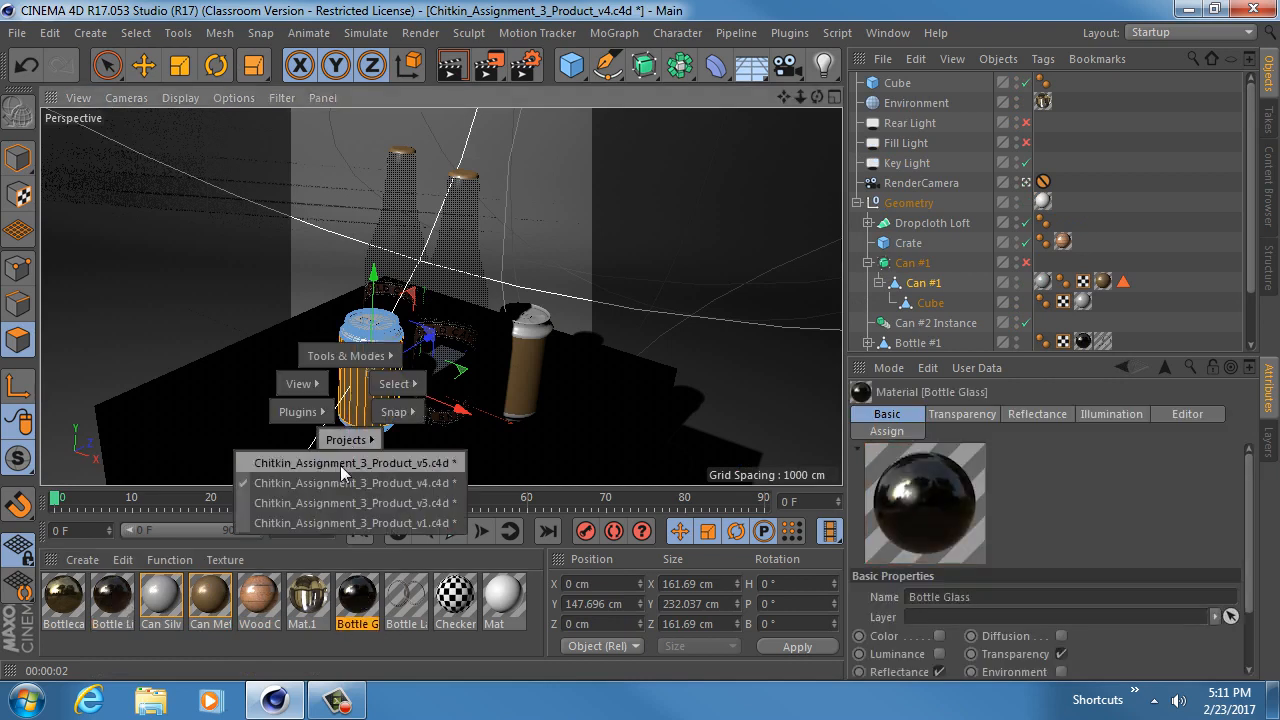
click(331, 521)
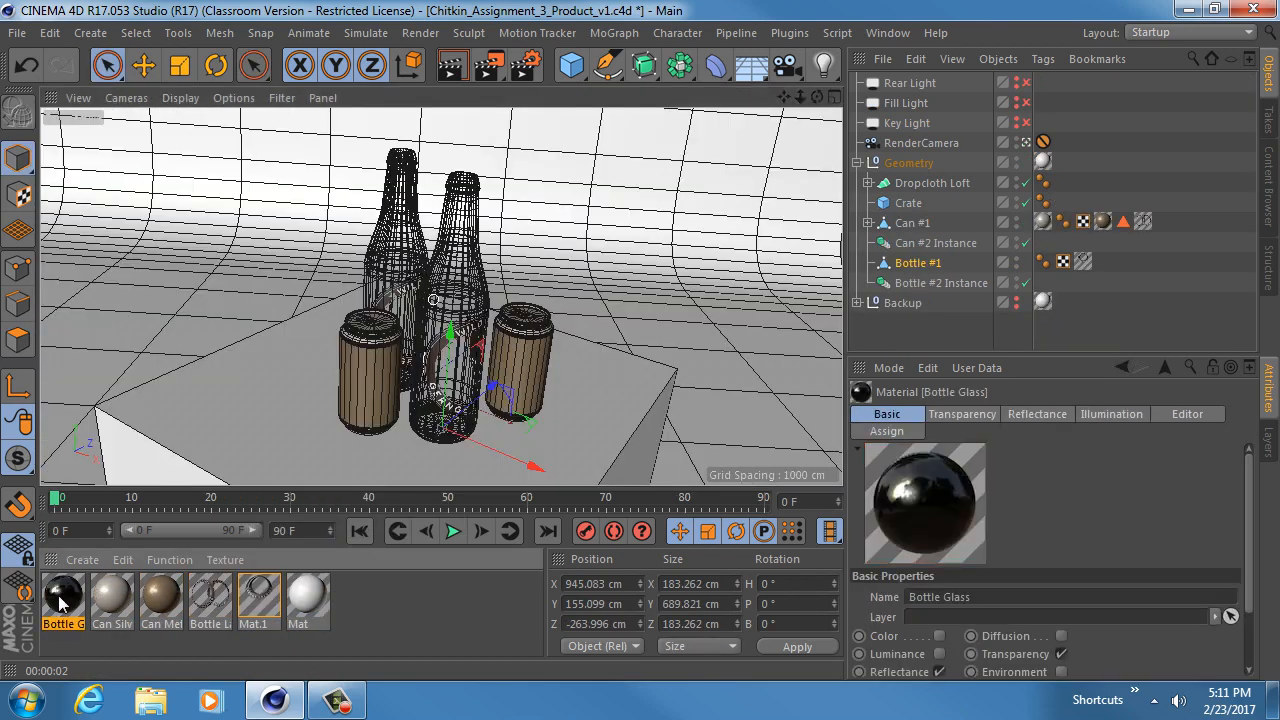
Step: Apply the Bottle Glass material to the Bottle #1 object and select its texture tag
drag(62, 602, 918, 268)
drag(918, 268, 918, 268)
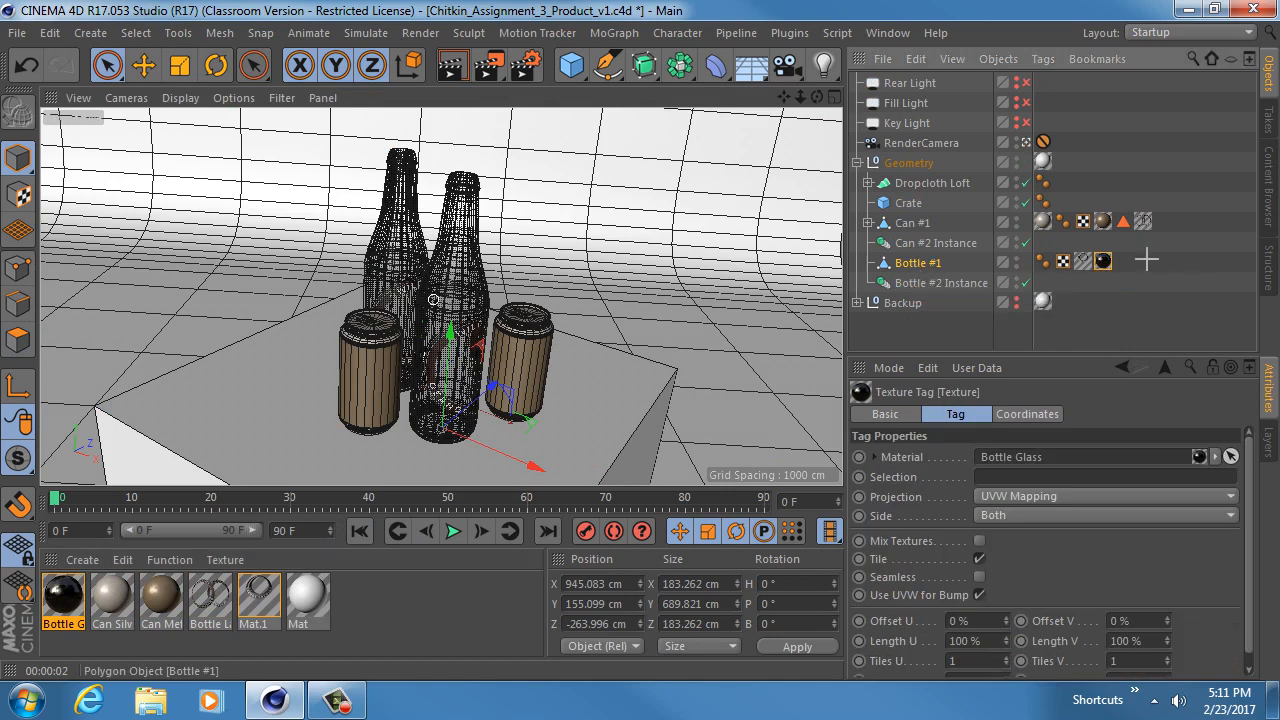
click(1103, 261)
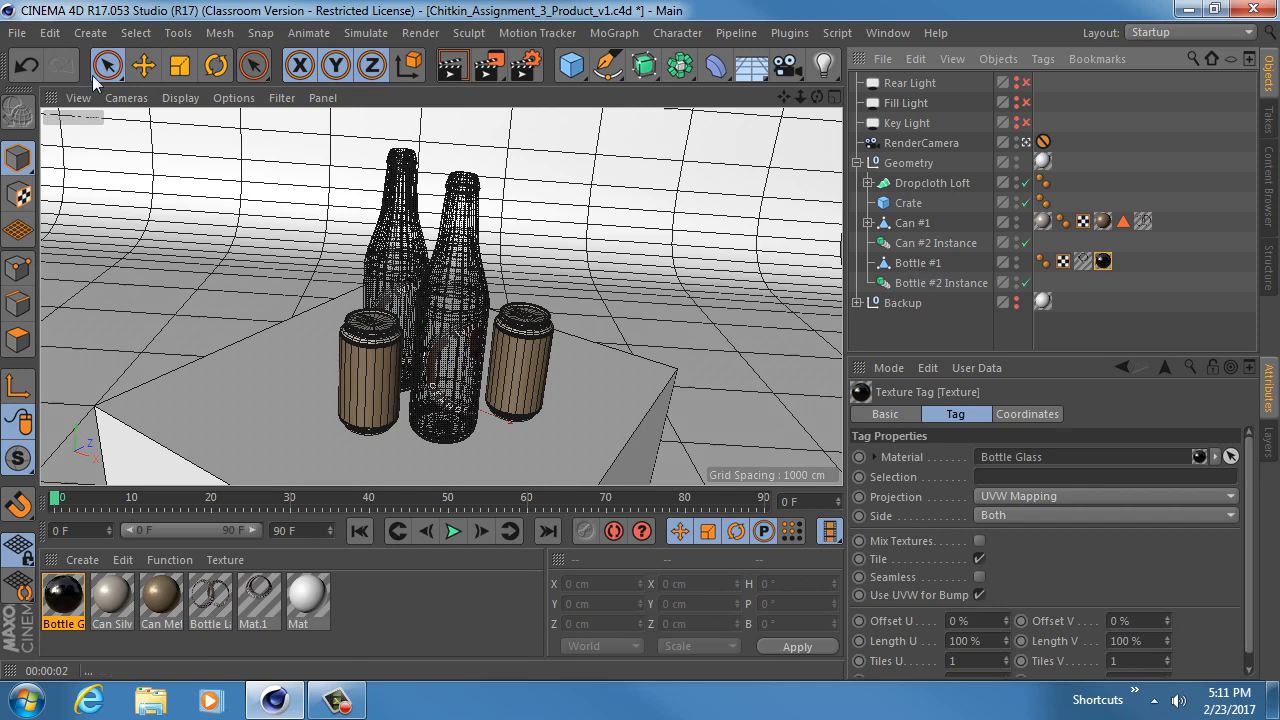
Step: Switch the viewport display to shading without wireframe lines
click(126, 97)
click(180, 97)
click(205, 130)
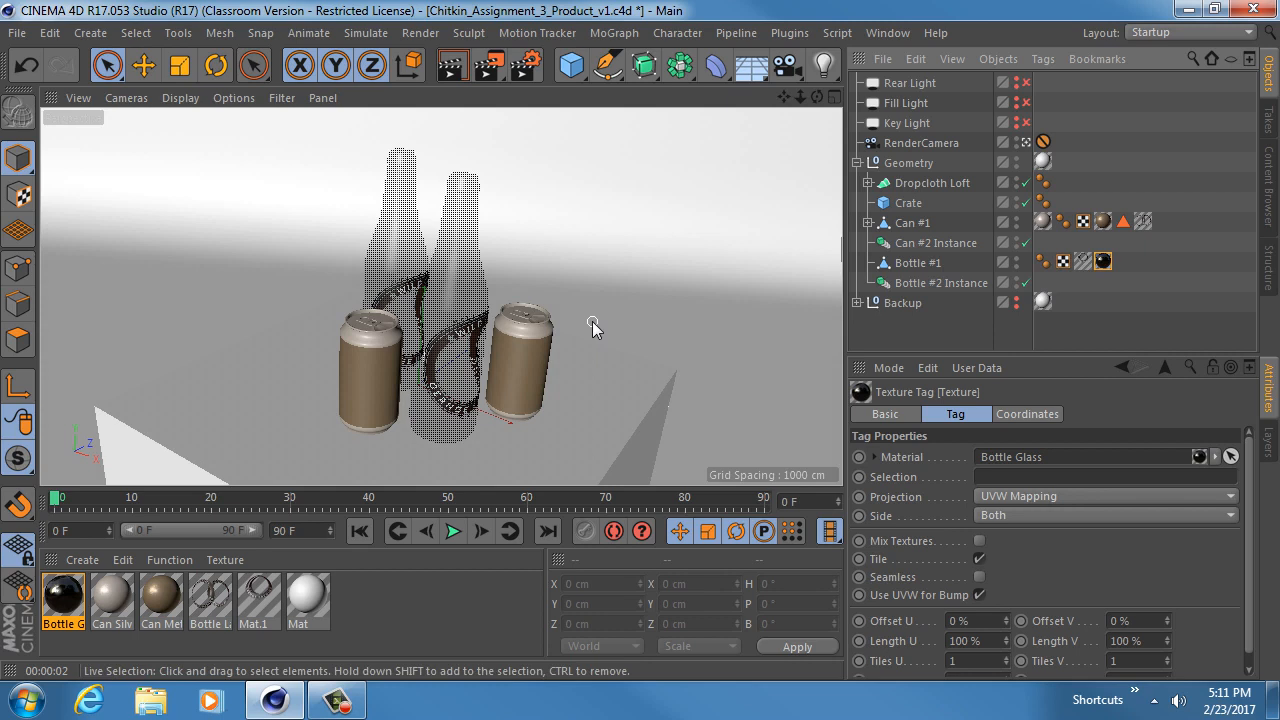
Step: Reorder the texture tags on Bottle #1 so the Mat.1 label follows Bottle Glass, and render the camera view
click(1084, 262)
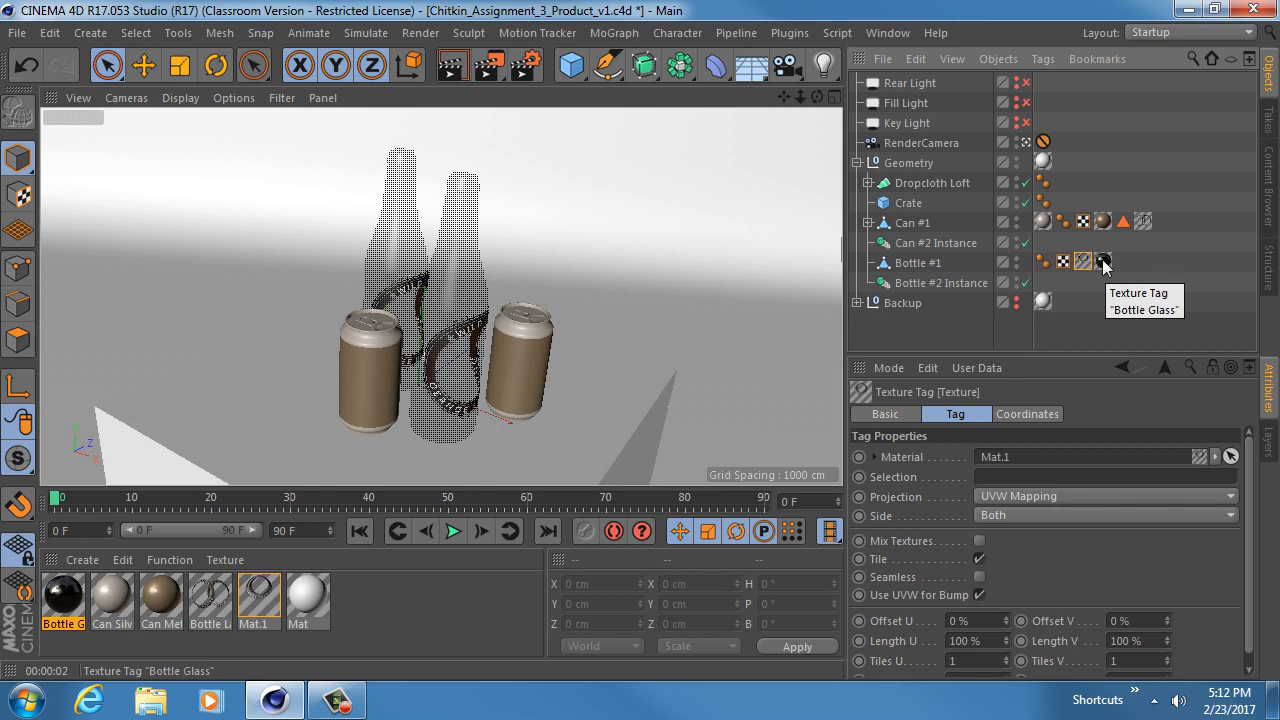
click(1103, 263)
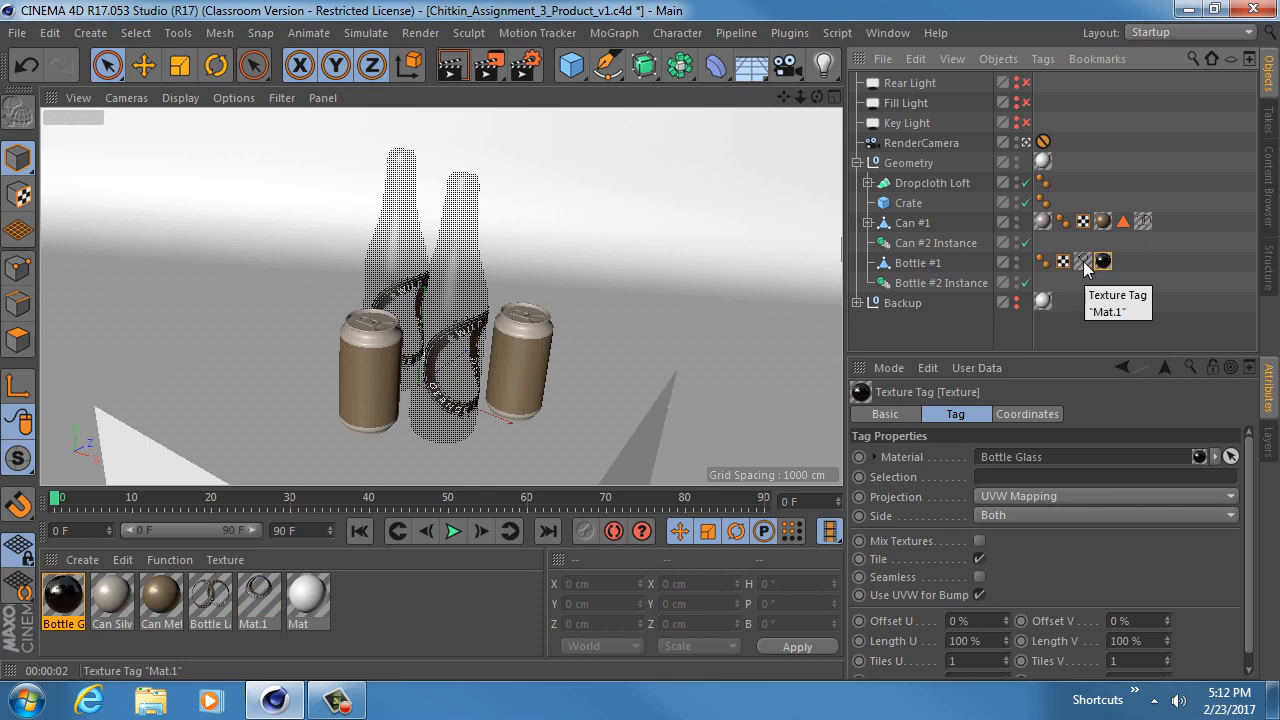
click(1083, 262)
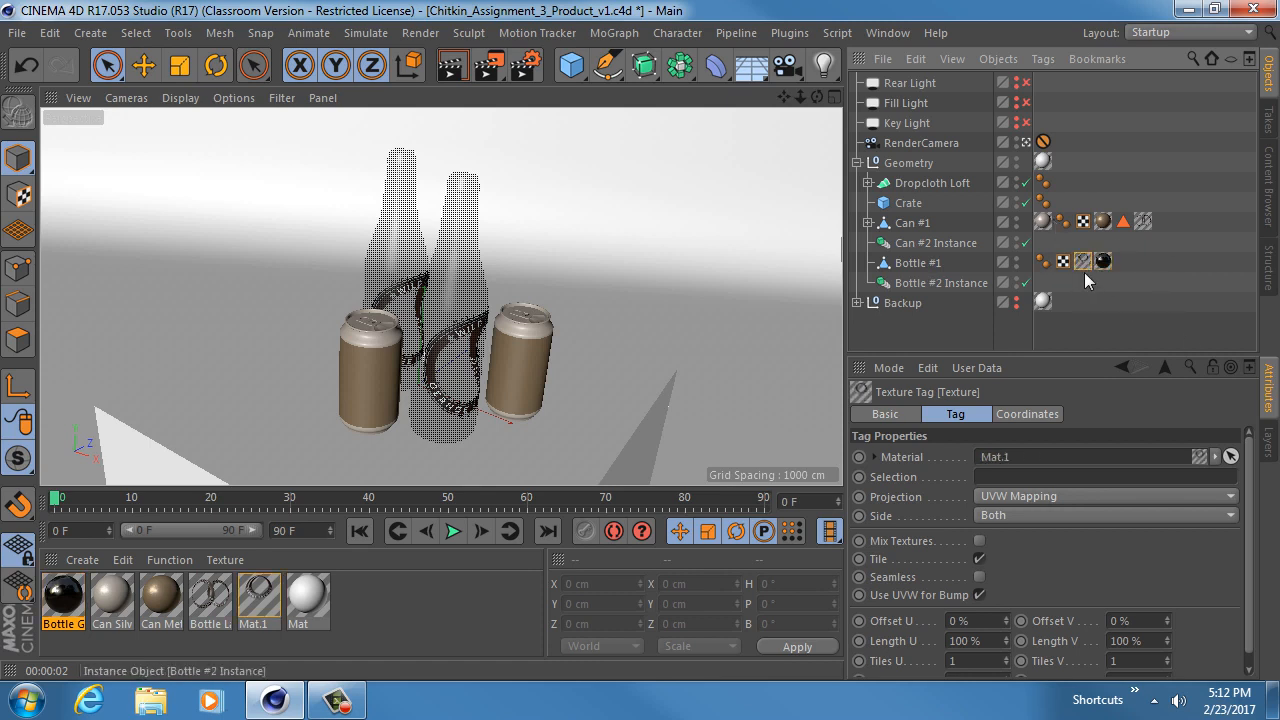
click(1103, 262)
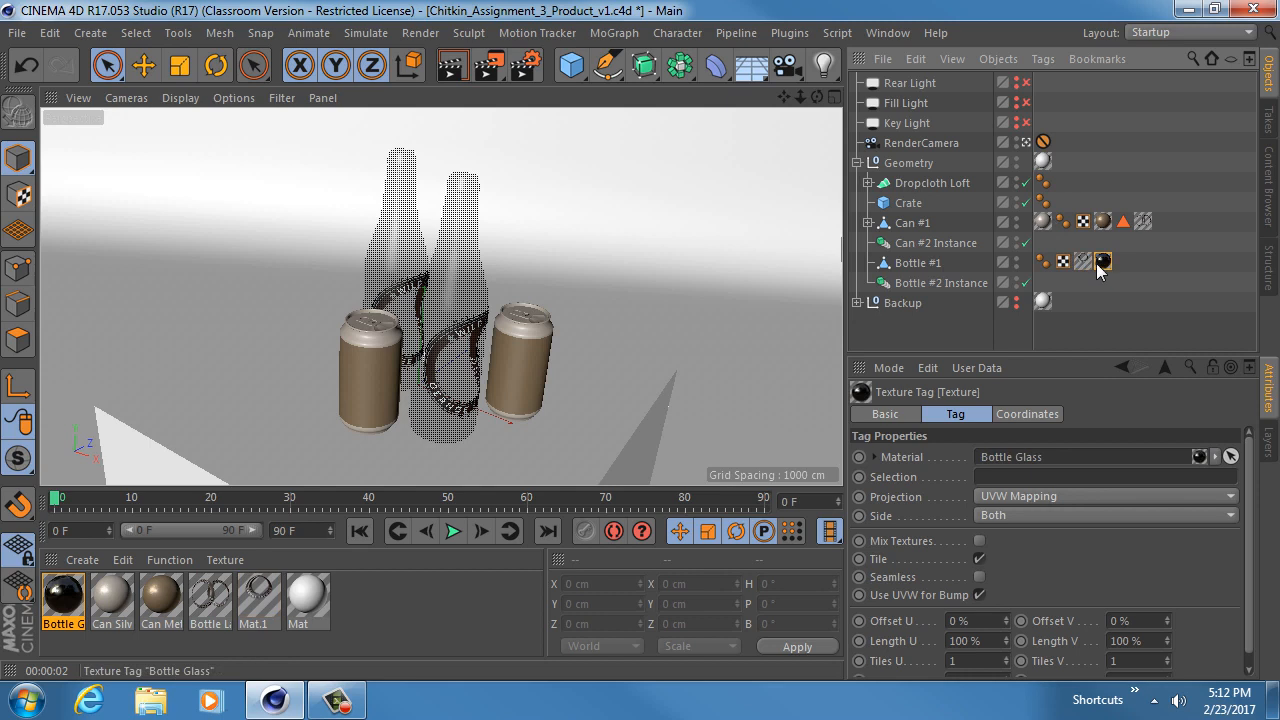
click(1084, 263)
mouse_move(1083, 262)
mouse_down()
mouse_move(1119, 260)
mouse_move(1100, 262)
mouse_up()
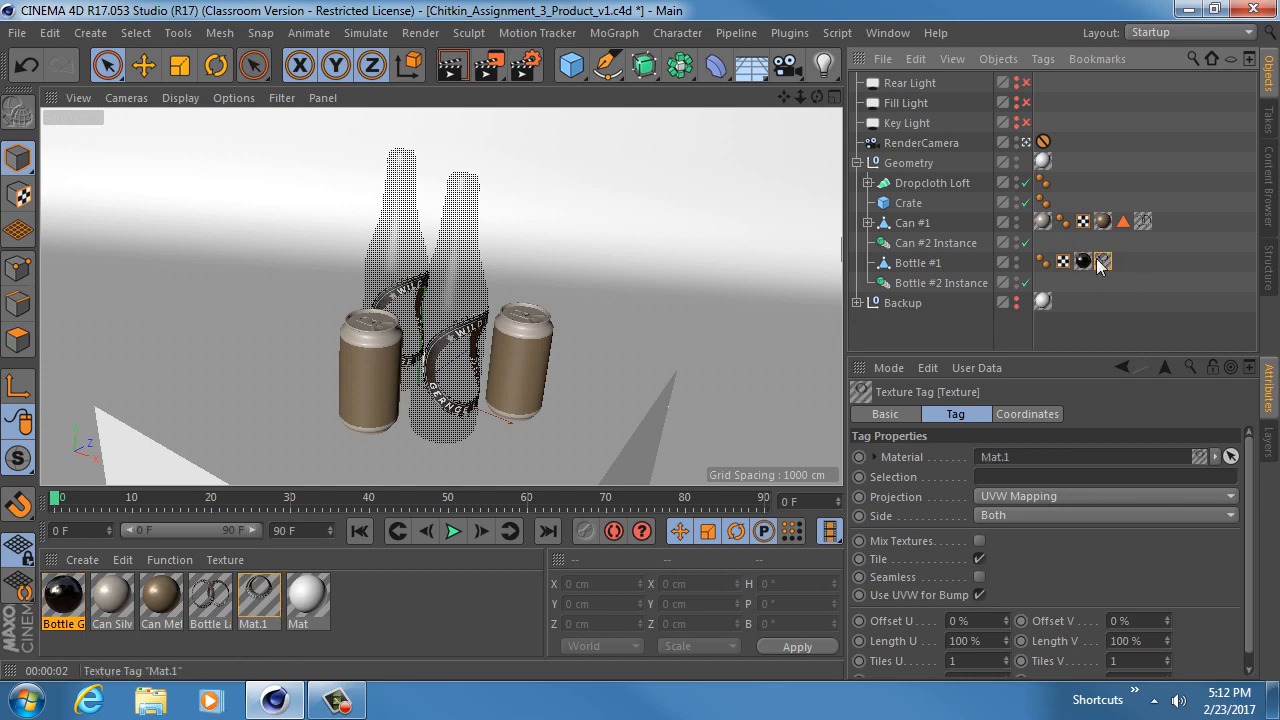
click(1085, 260)
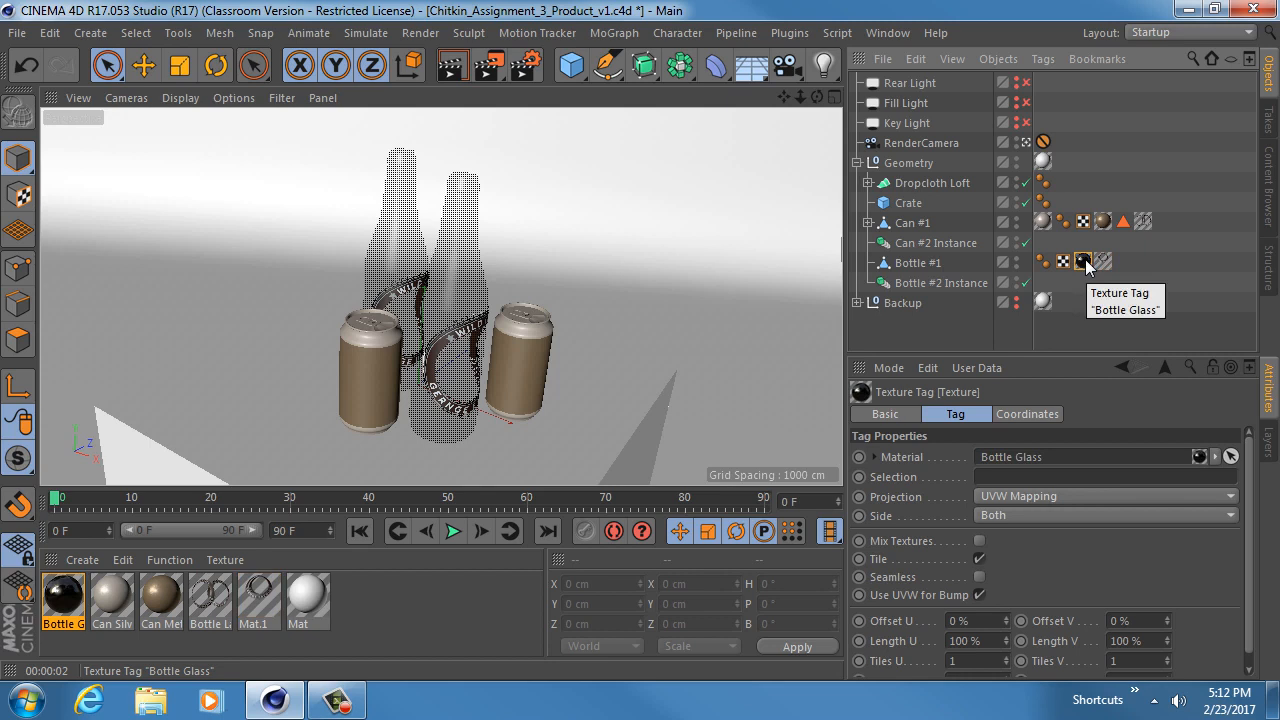
click(455, 73)
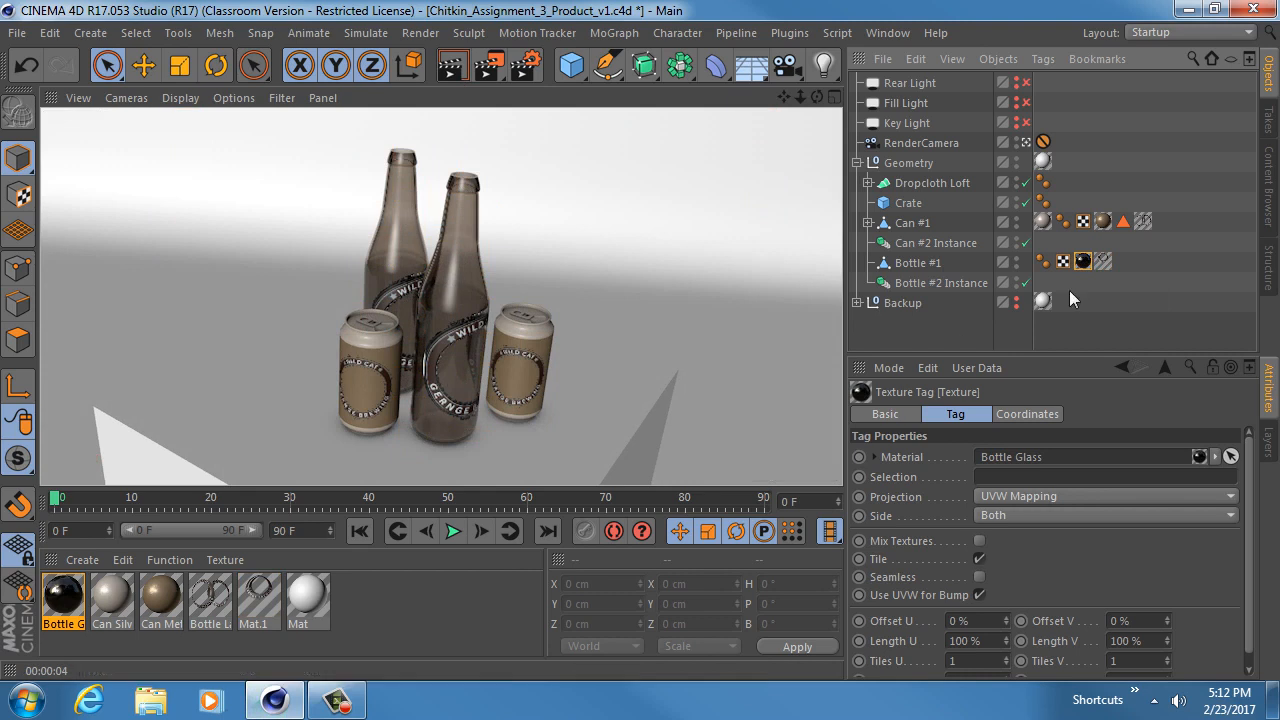
Step: Examine the Color and Transparency channels of the Bottle Glass material, including its refraction setting
double_click(63, 596)
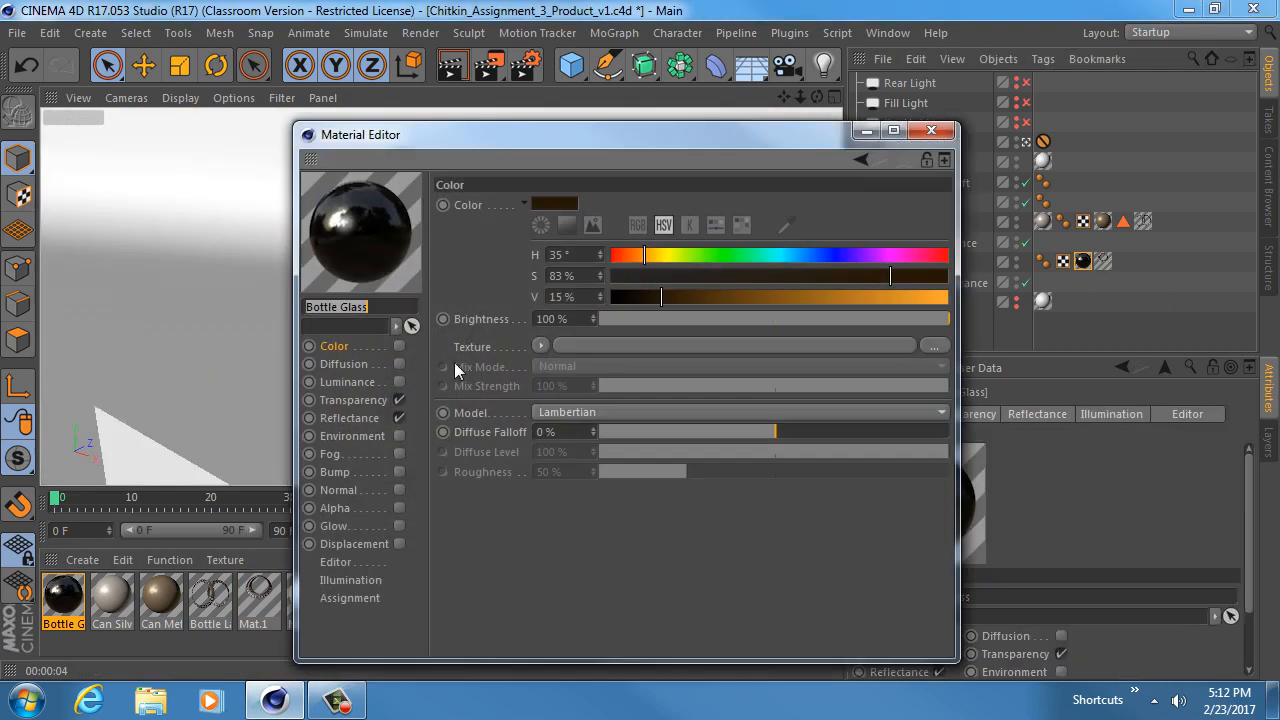
drag(561, 136, 566, 37)
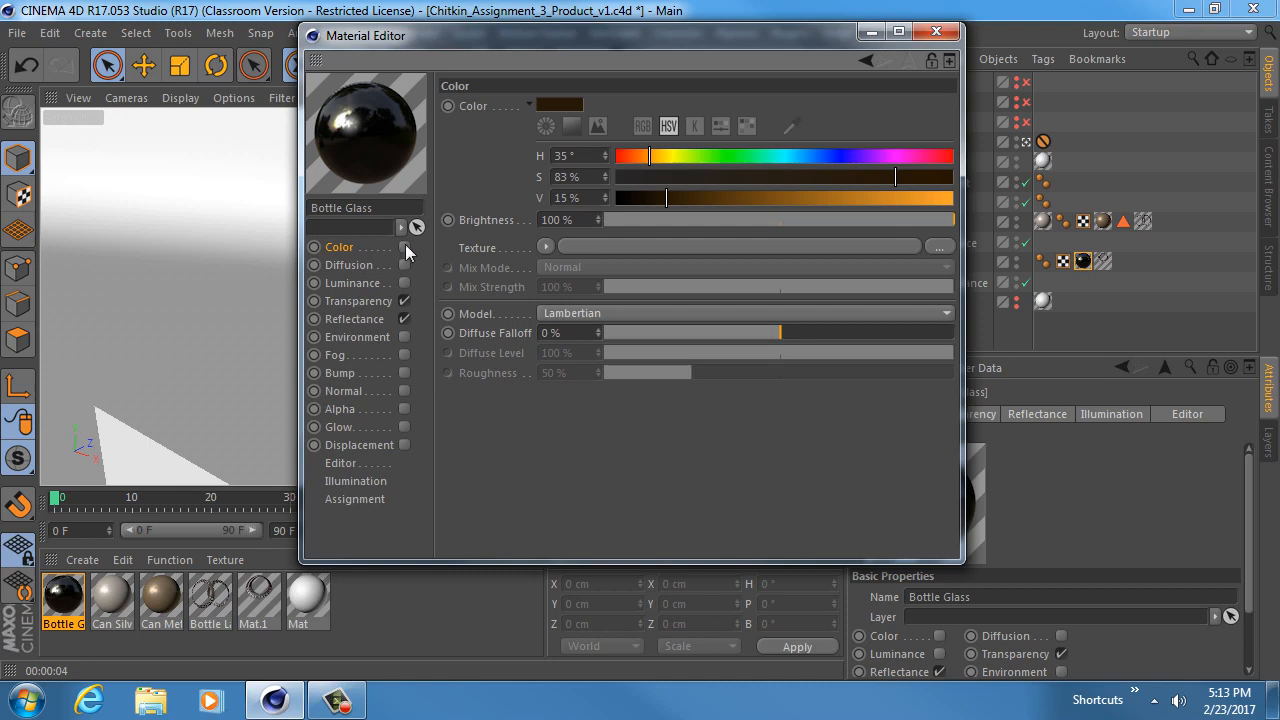
click(362, 300)
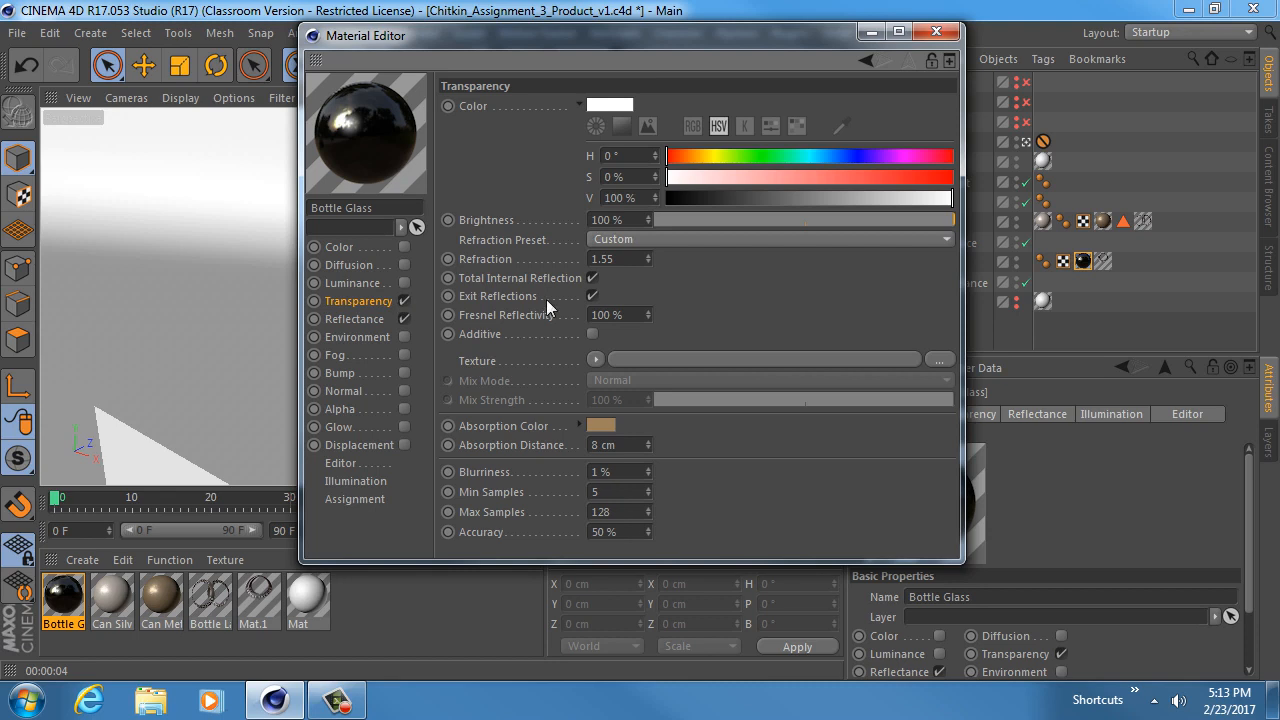
drag(619, 42, 612, 29)
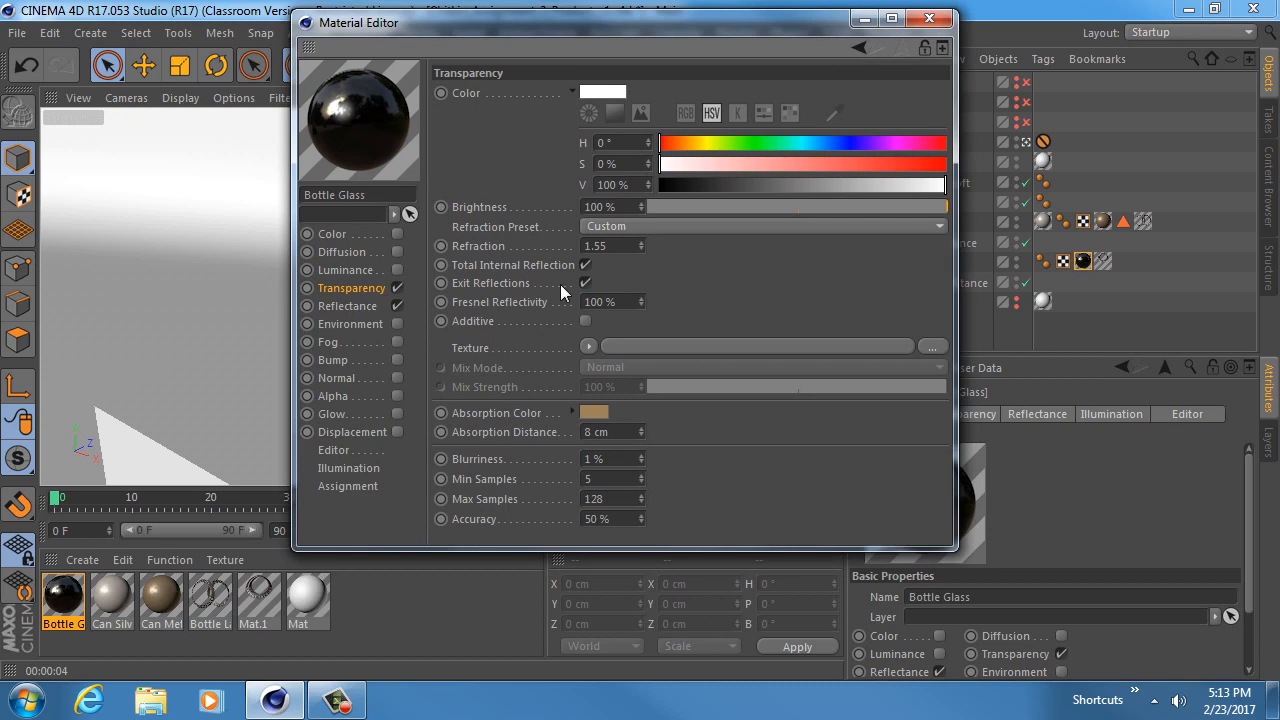
click(484, 245)
Step: Set the refraction of the Bottle Glass material to 1 and render the camera view
drag(514, 28, 779, 79)
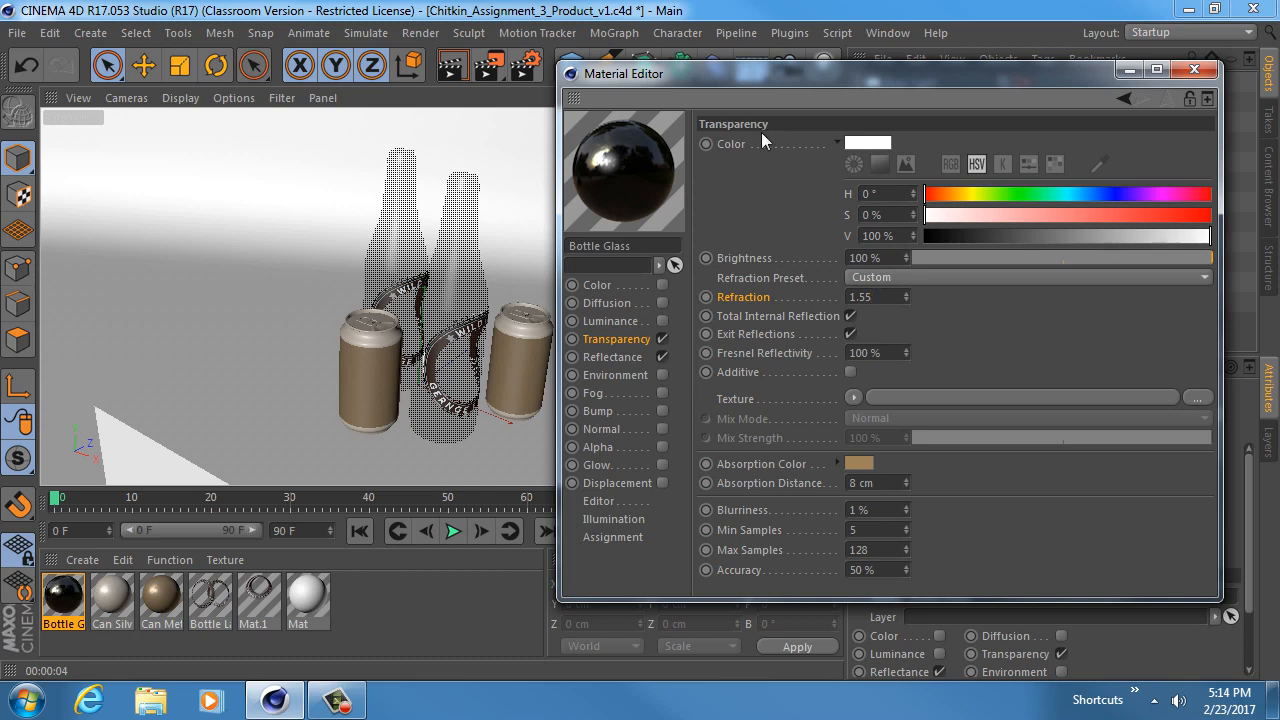
click(862, 297)
text(1)
key(Return)
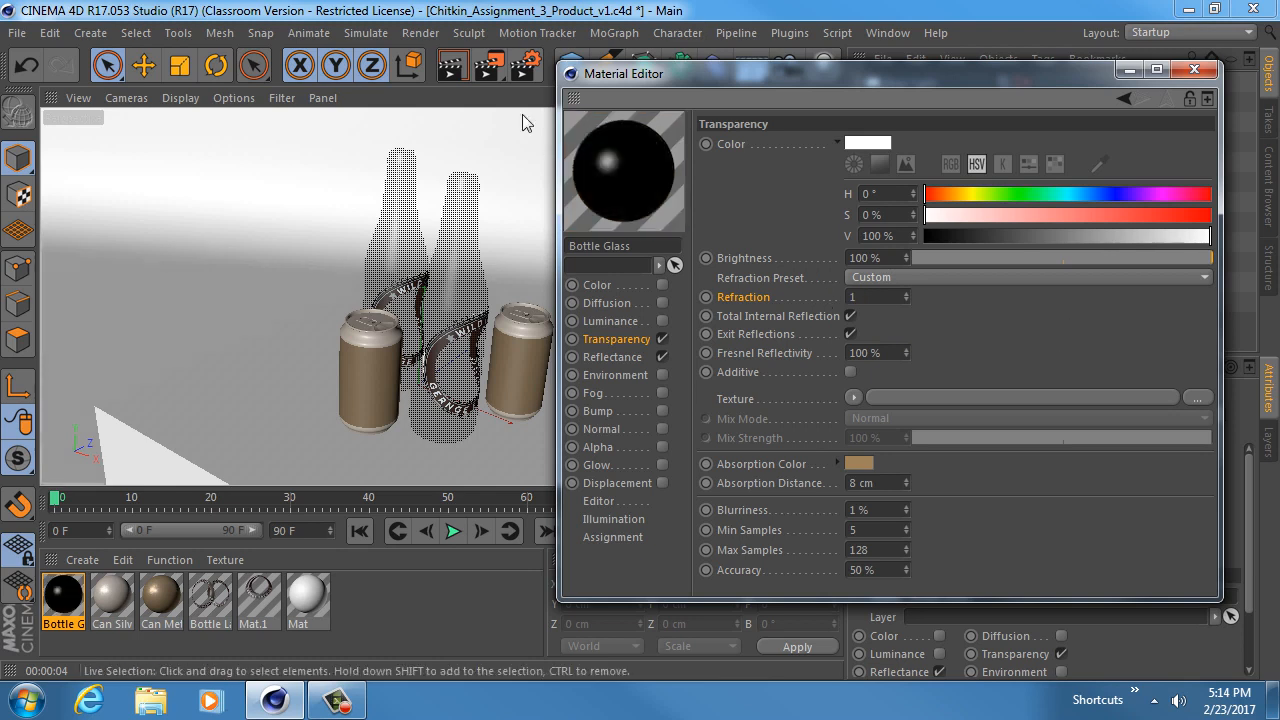
click(453, 68)
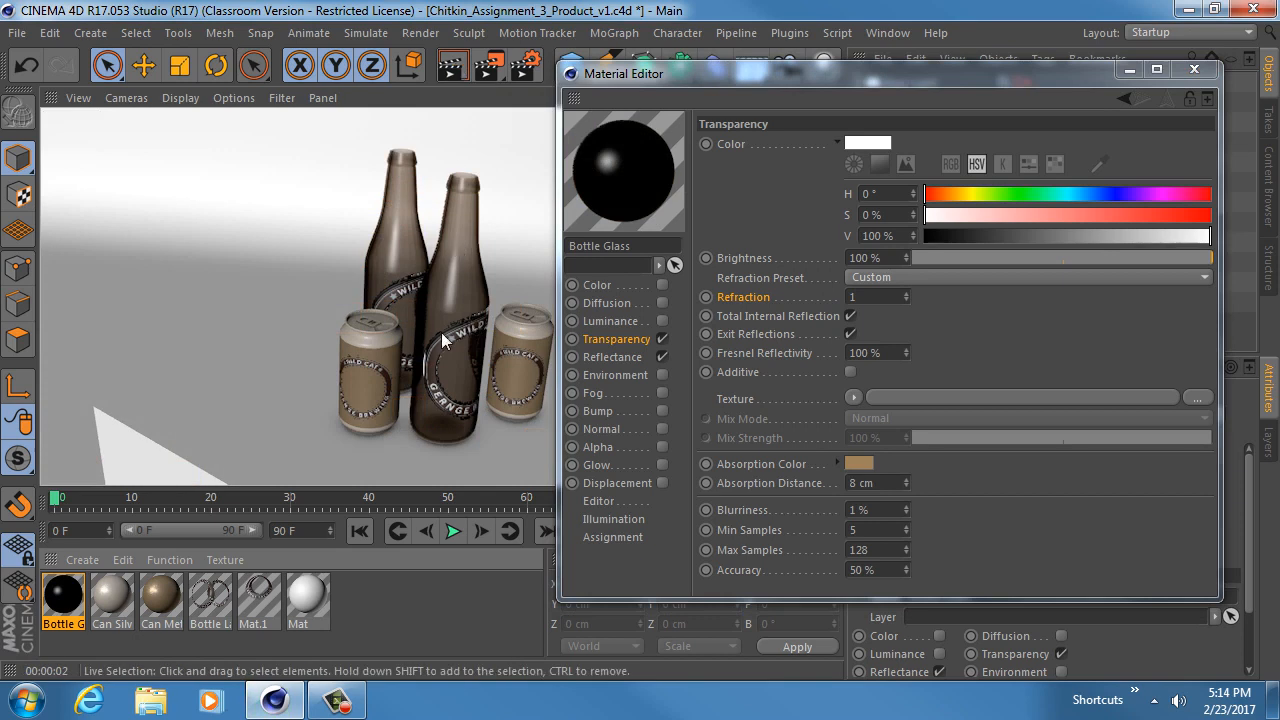
Step: Set the refraction of the Bottle Glass material to 1.25 and render the camera view
click(875, 296)
text(1.25)
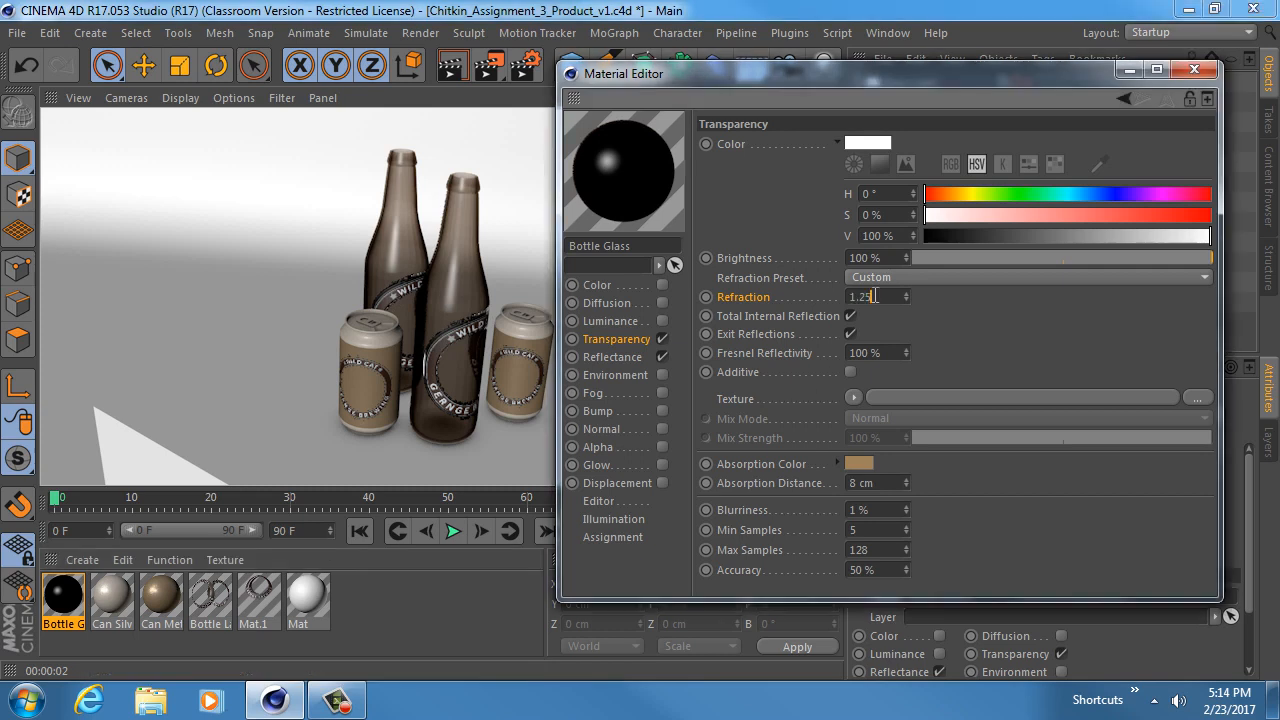
key(Return)
click(453, 68)
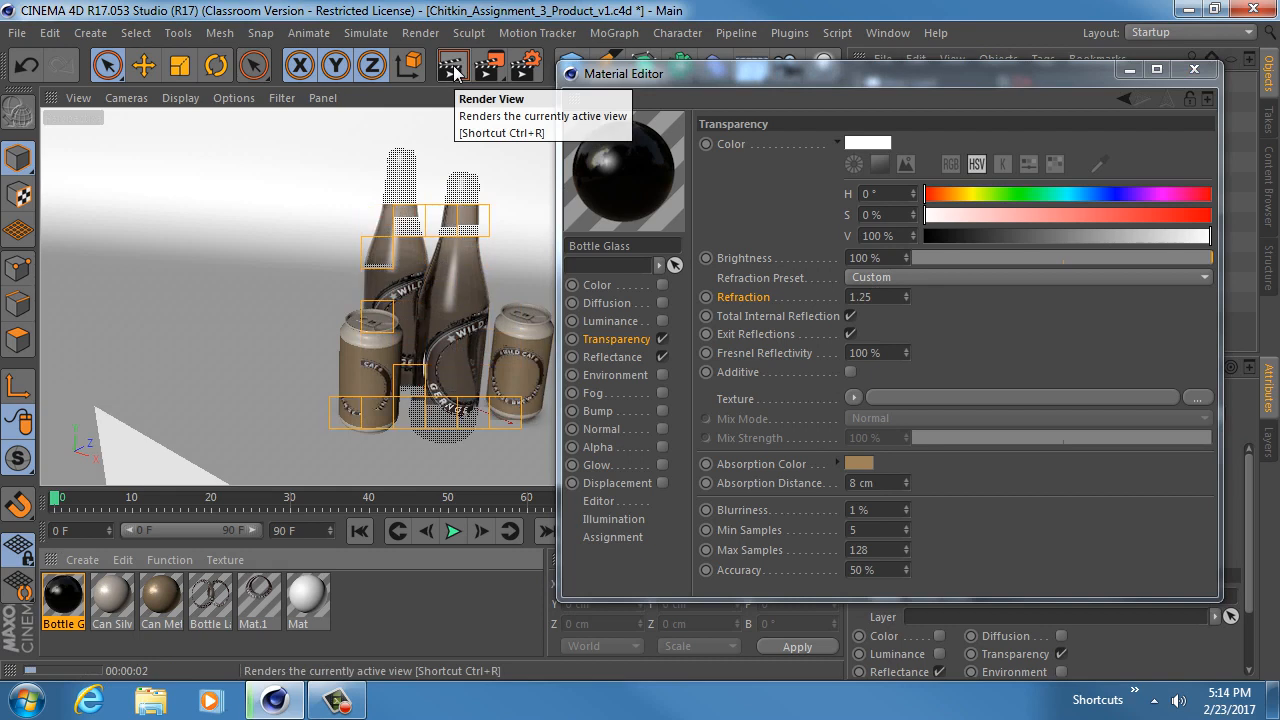
Step: Set the render output resolution to 100 pixels per inch in the render settings
click(522, 68)
double_click(640, 210)
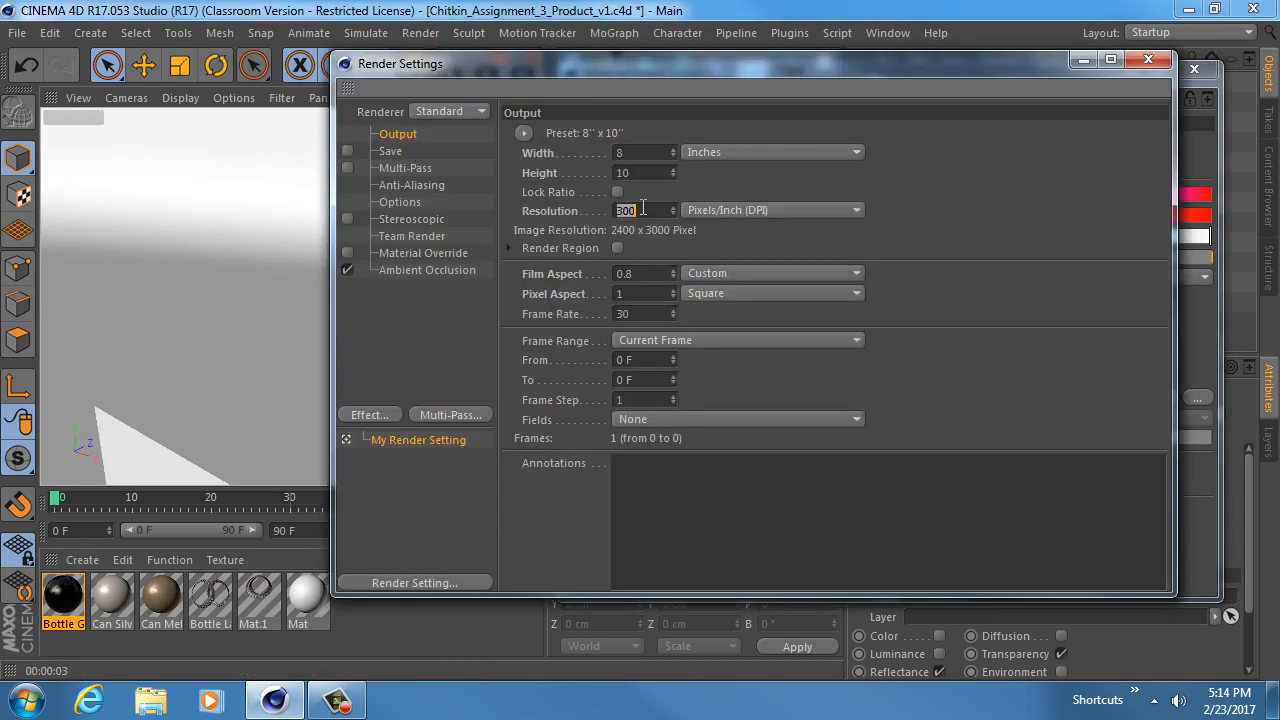
text(100)
key(Return)
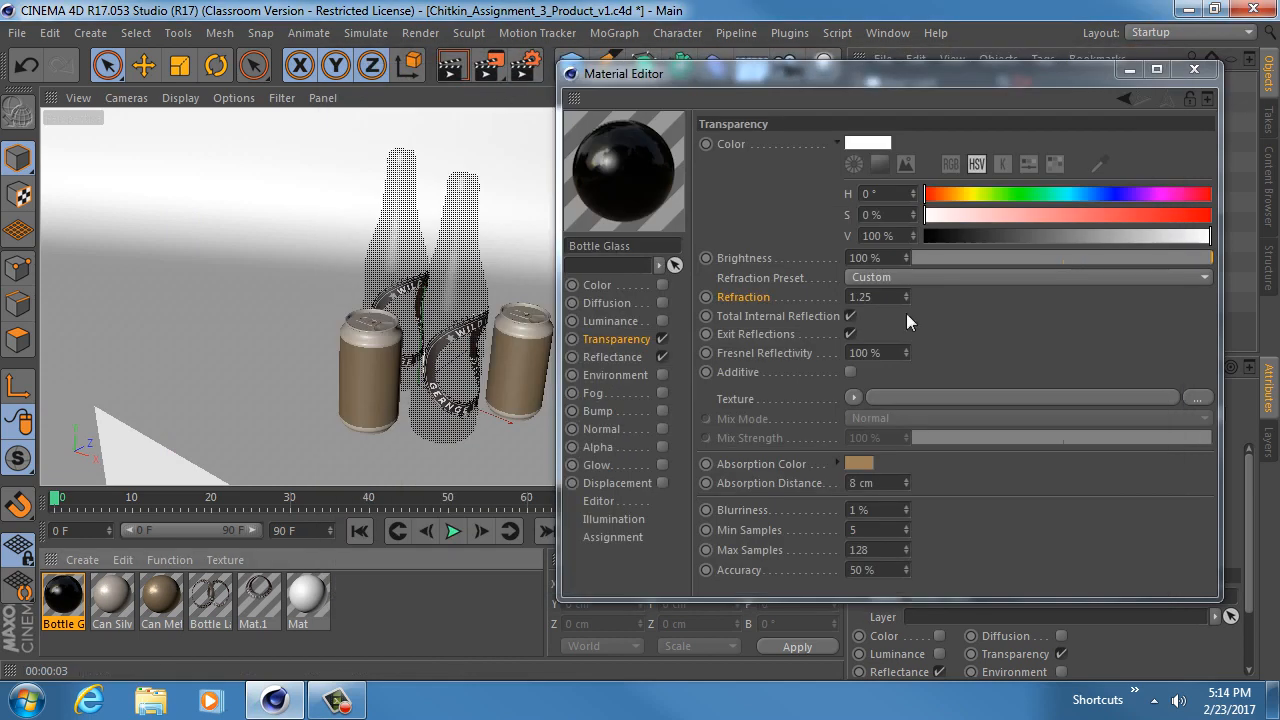
Step: Set the Bottle Glass refraction back to 1 and render the scene to the Picture Viewer
double_click(862, 297)
text(1)
key(Return)
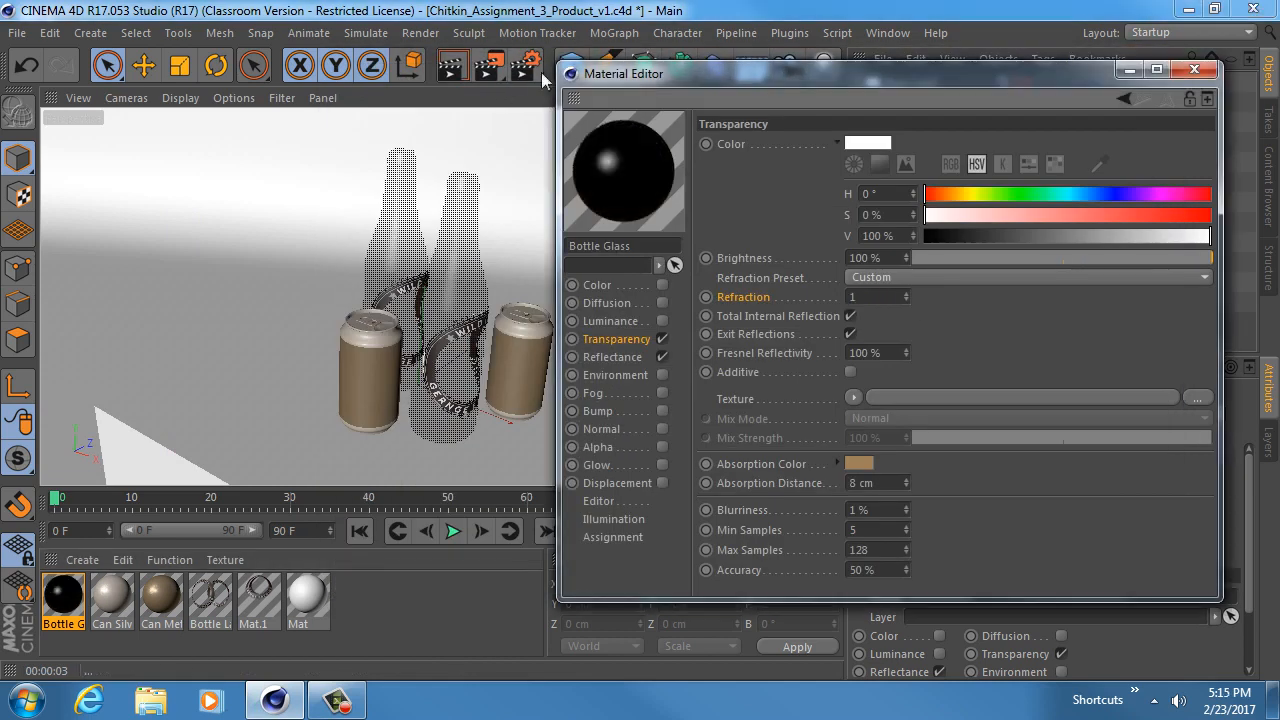
click(489, 68)
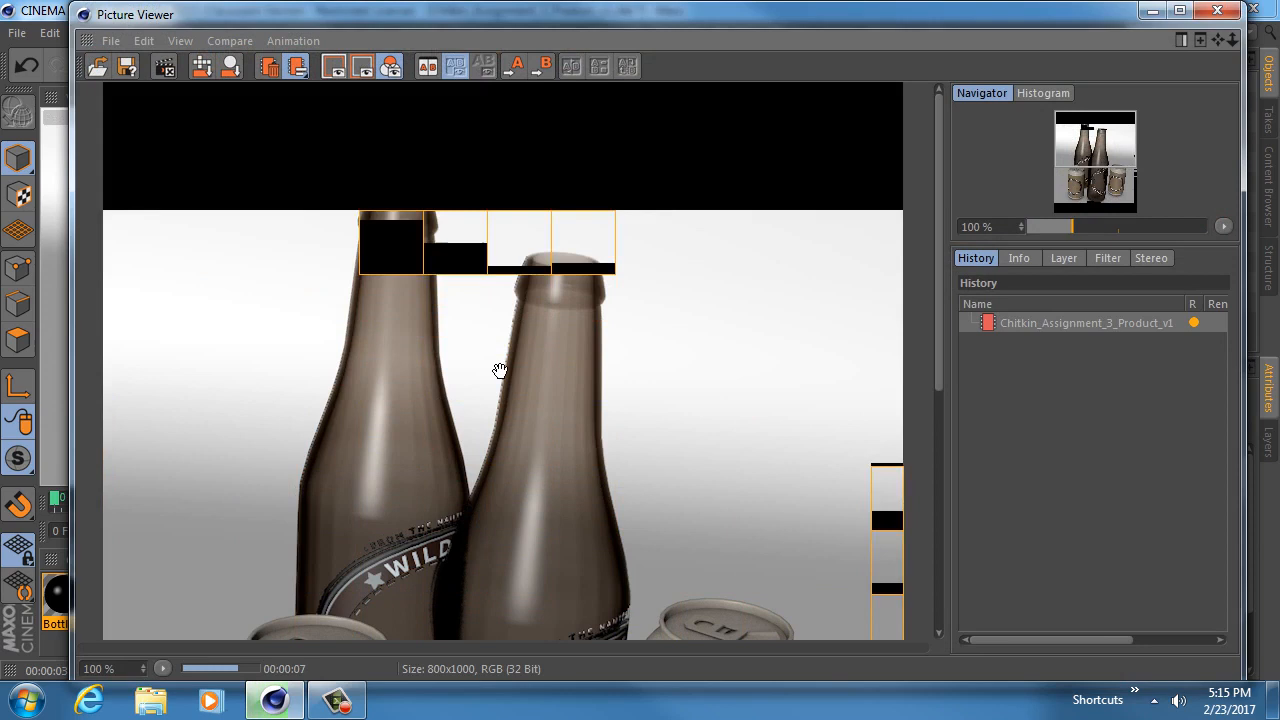
click(1152, 10)
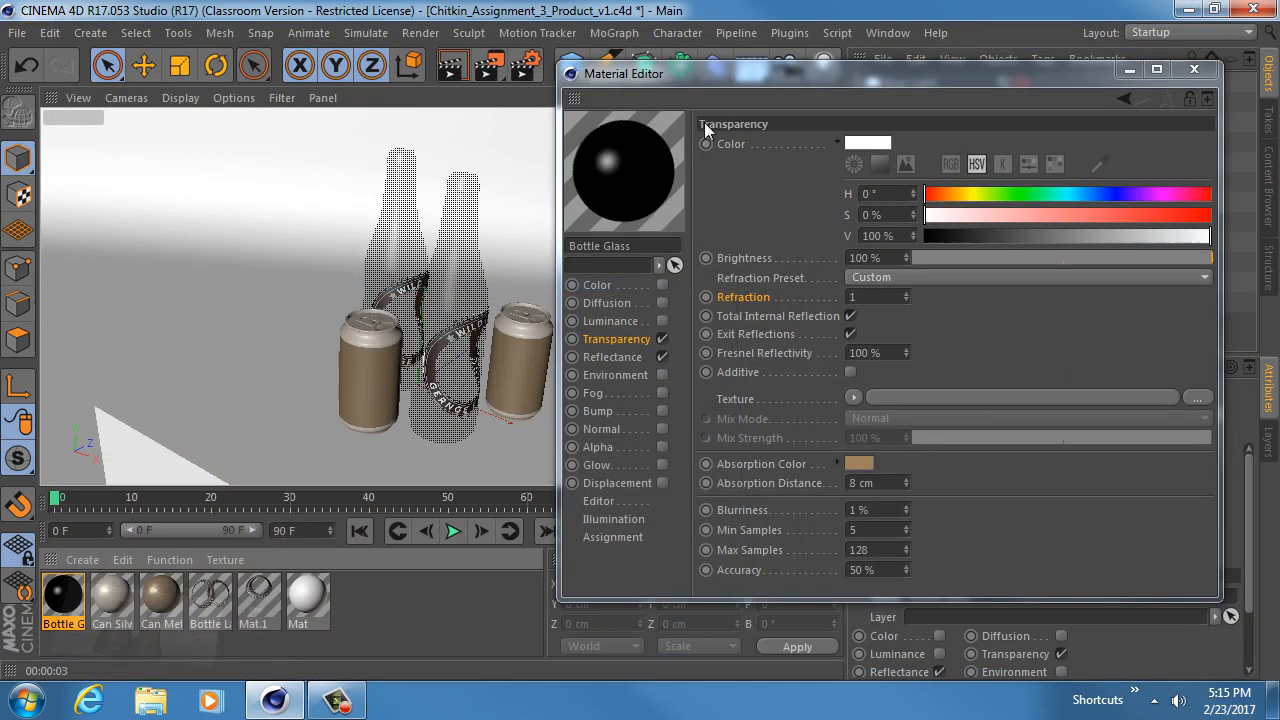
Step: Set the Bottle Glass refraction to 1.25 and render another image to the Picture Viewer
click(884, 296)
text(.25)
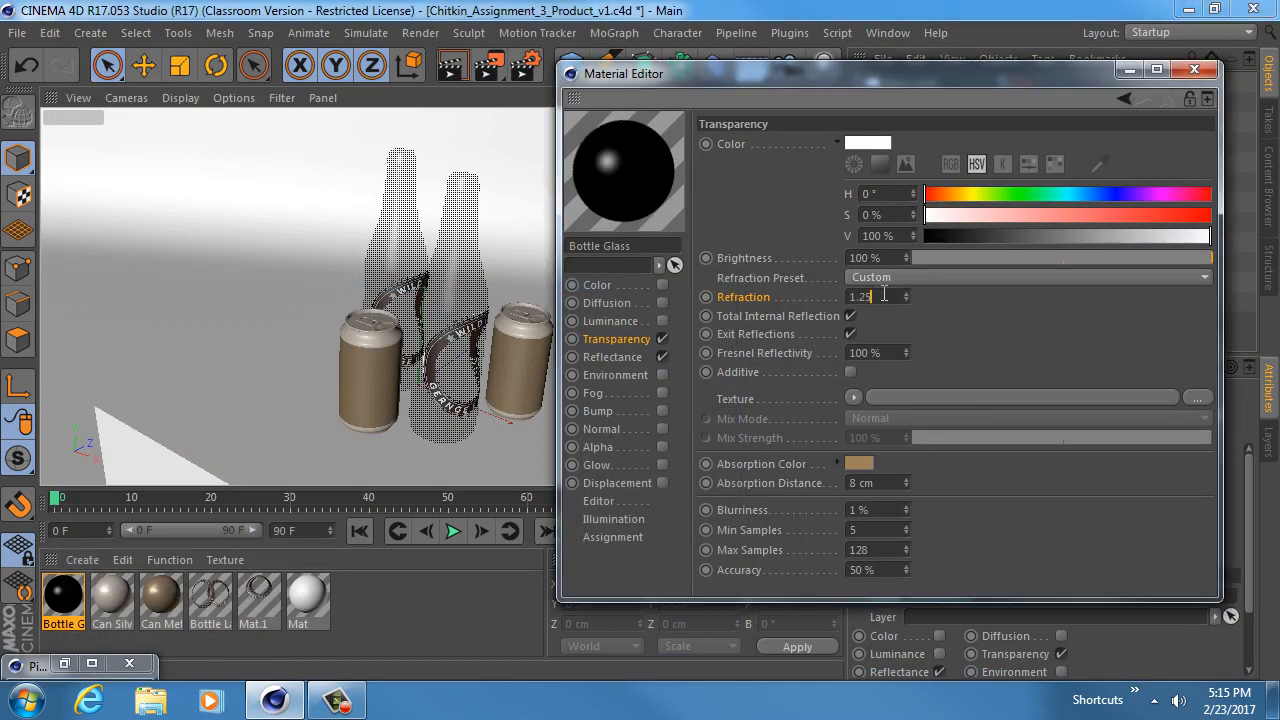
key(Return)
click(488, 66)
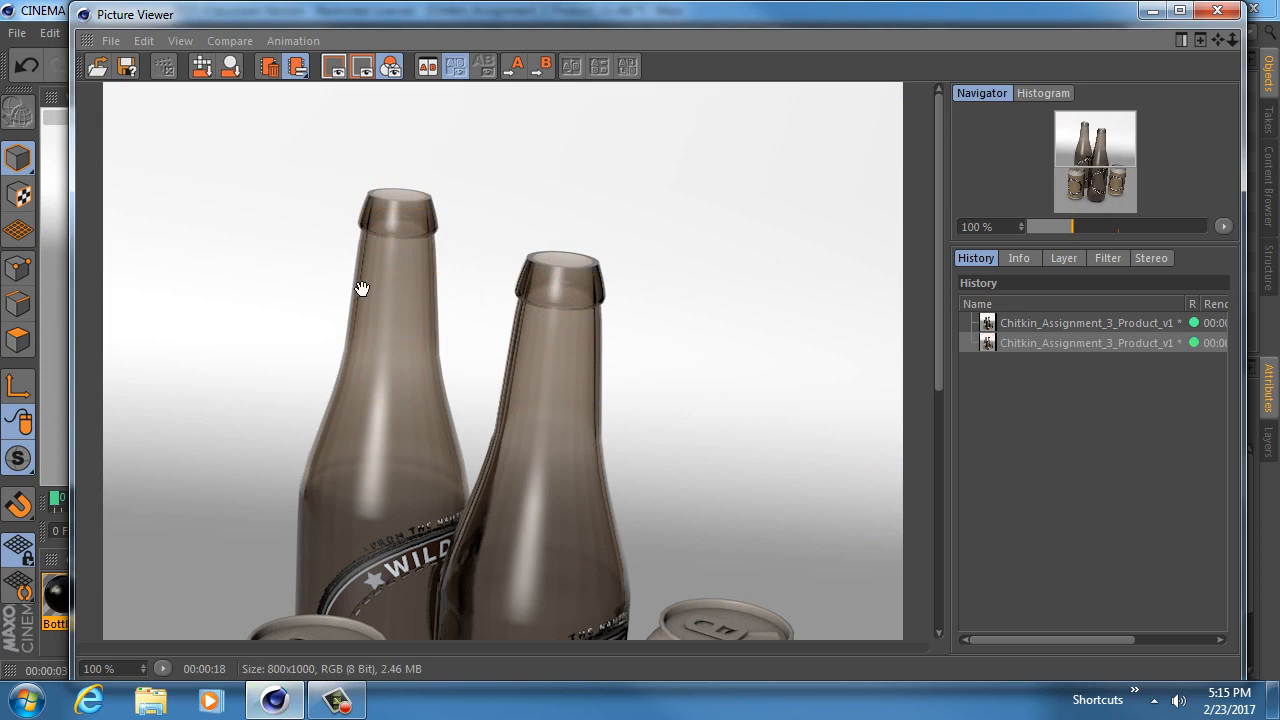
click(1152, 11)
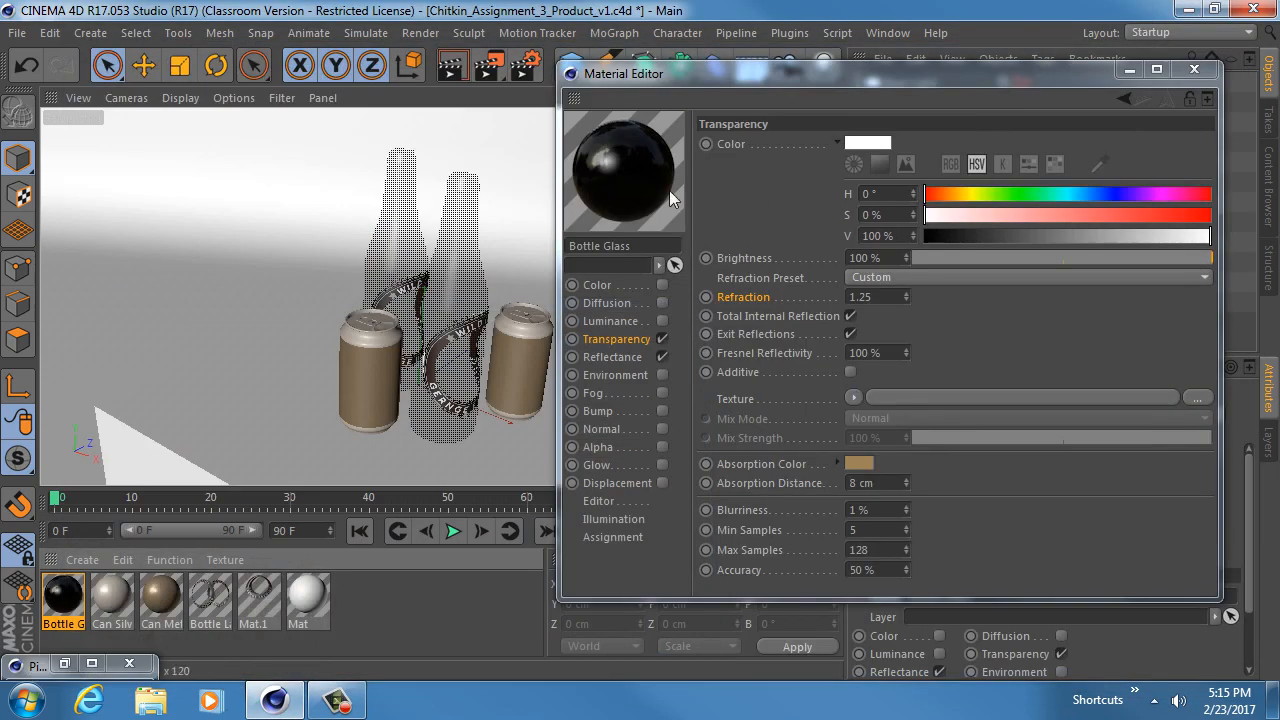
Step: Set the Bottle Glass refraction to 1.4 and render the scene to the Picture Viewer
drag(885, 295, 862, 296)
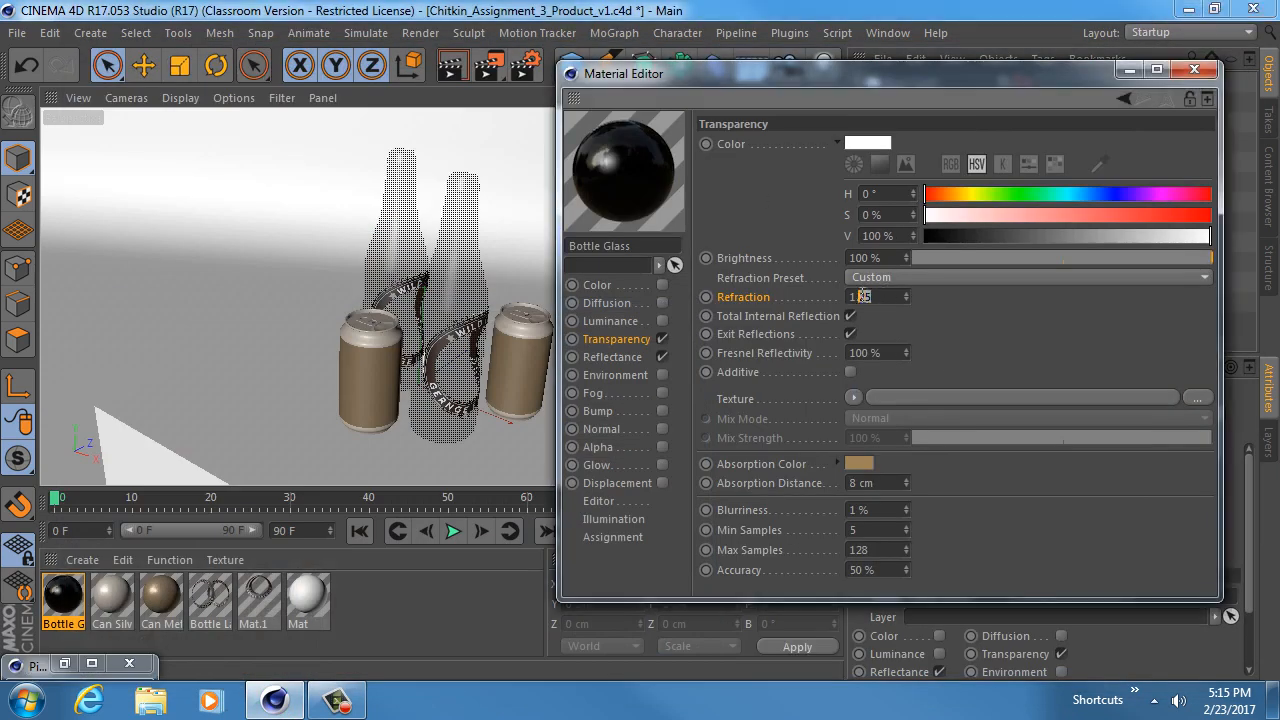
text(4)
key(Return)
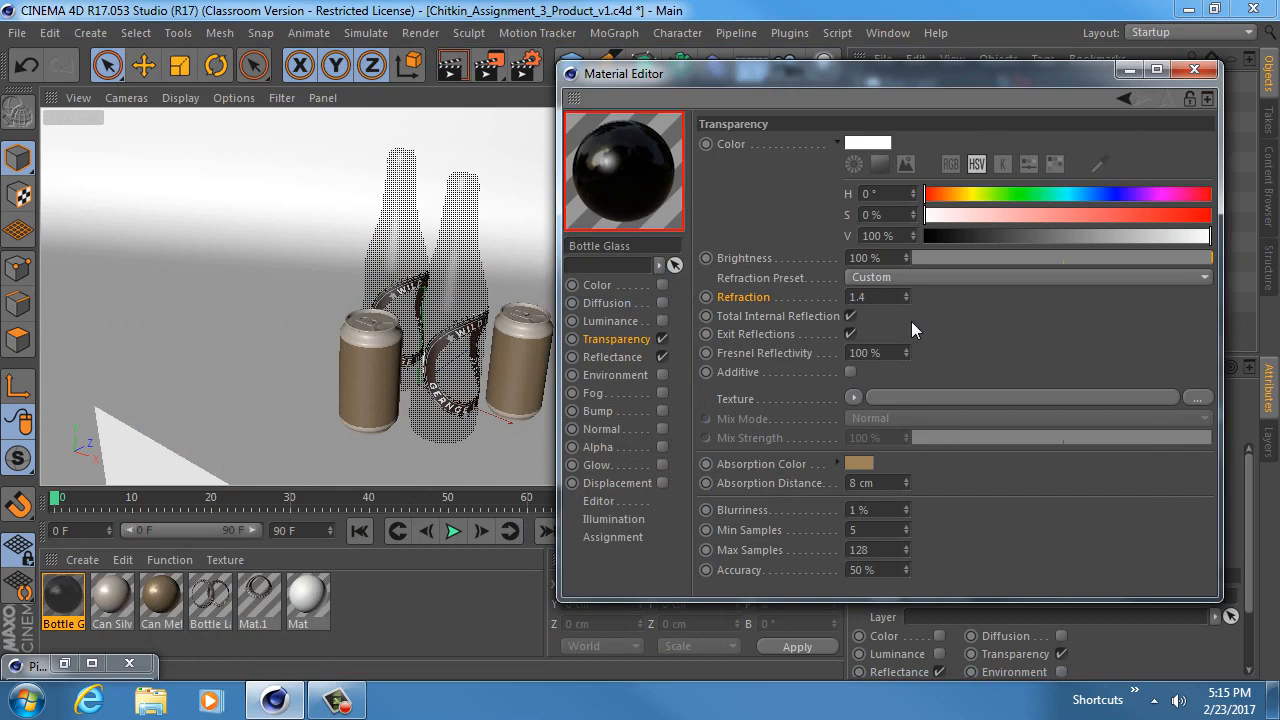
click(450, 67)
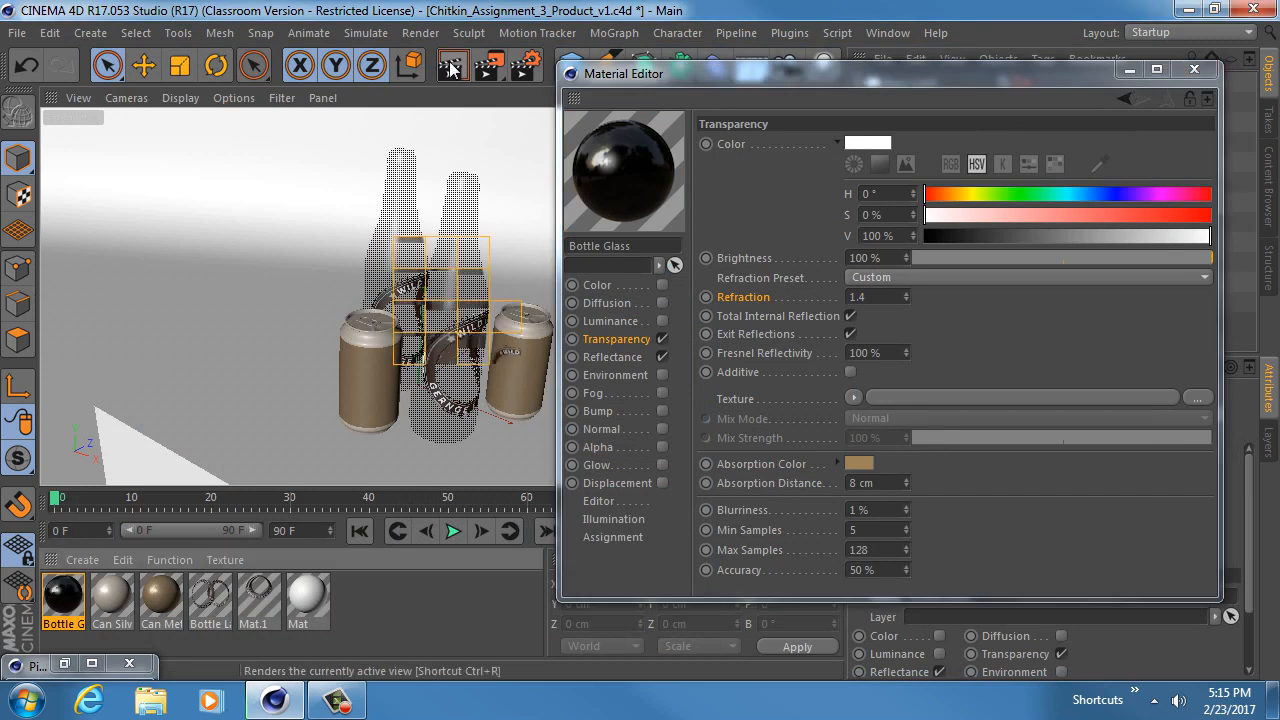
click(487, 67)
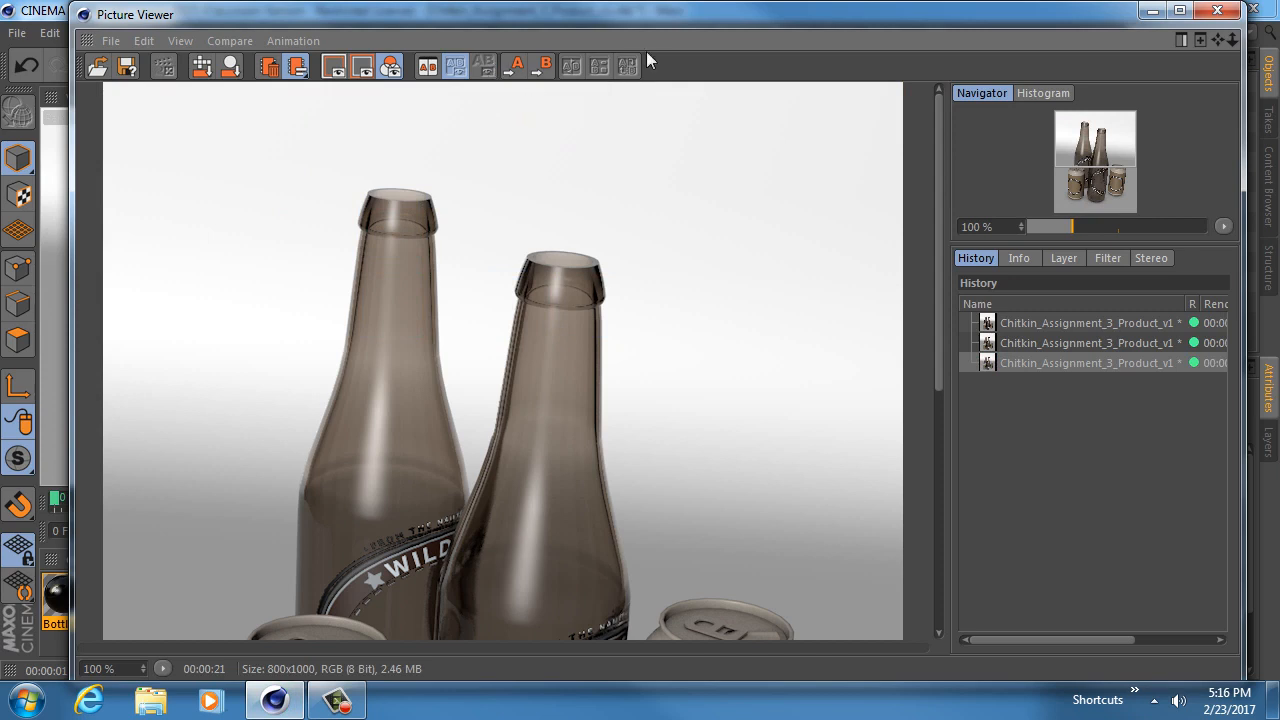
click(1153, 10)
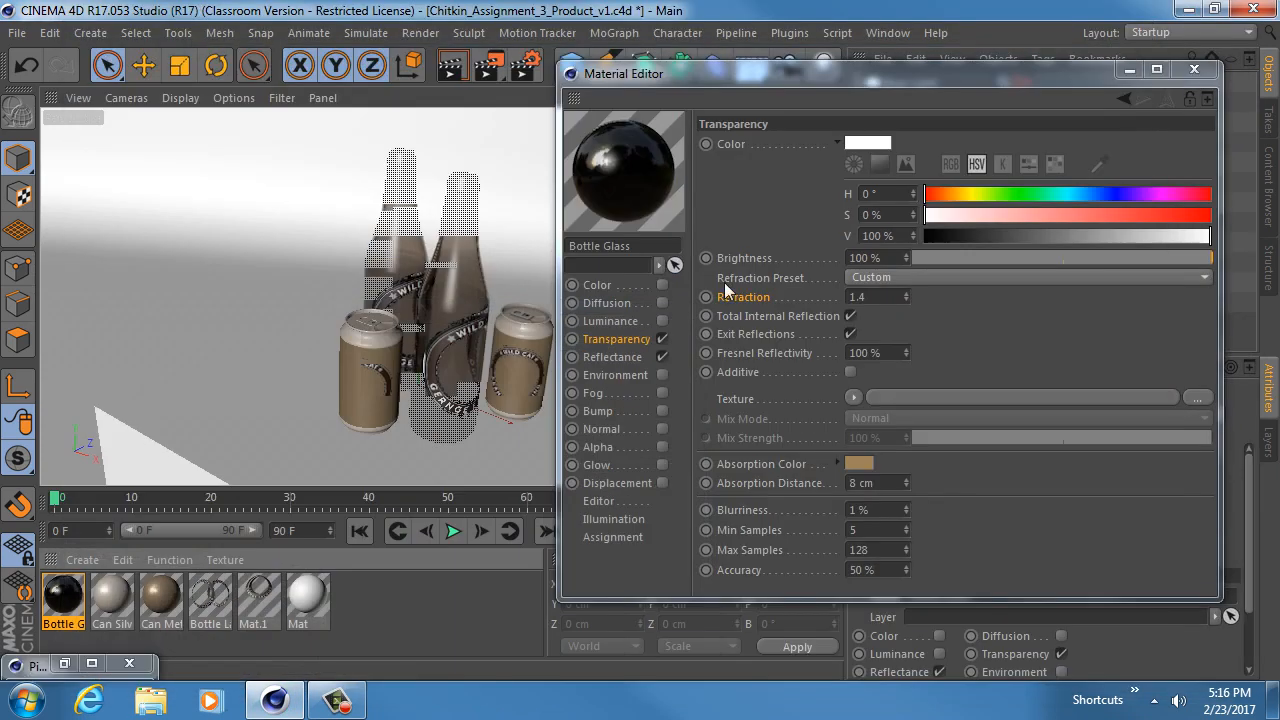
Step: Set the Bottle Glass refraction to 1.55 and render the scene to the Picture Viewer
click(877, 297)
key(BackSpace)
text(55)
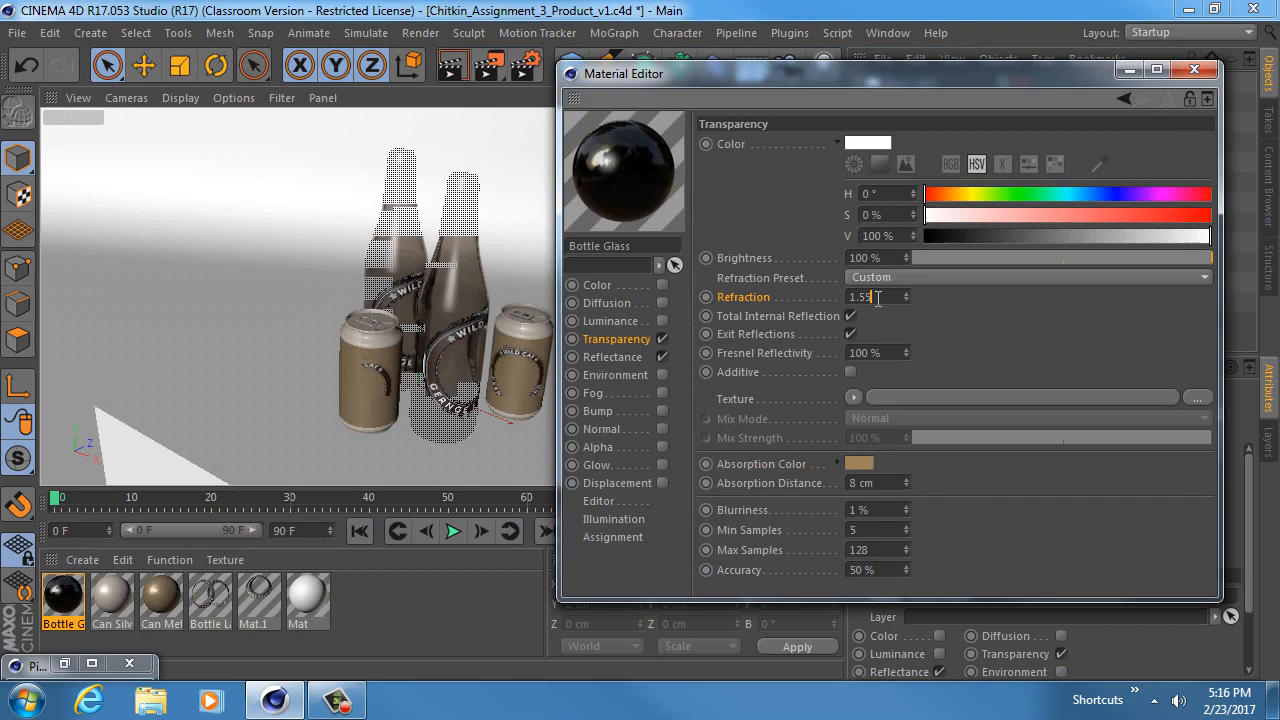
key(Return)
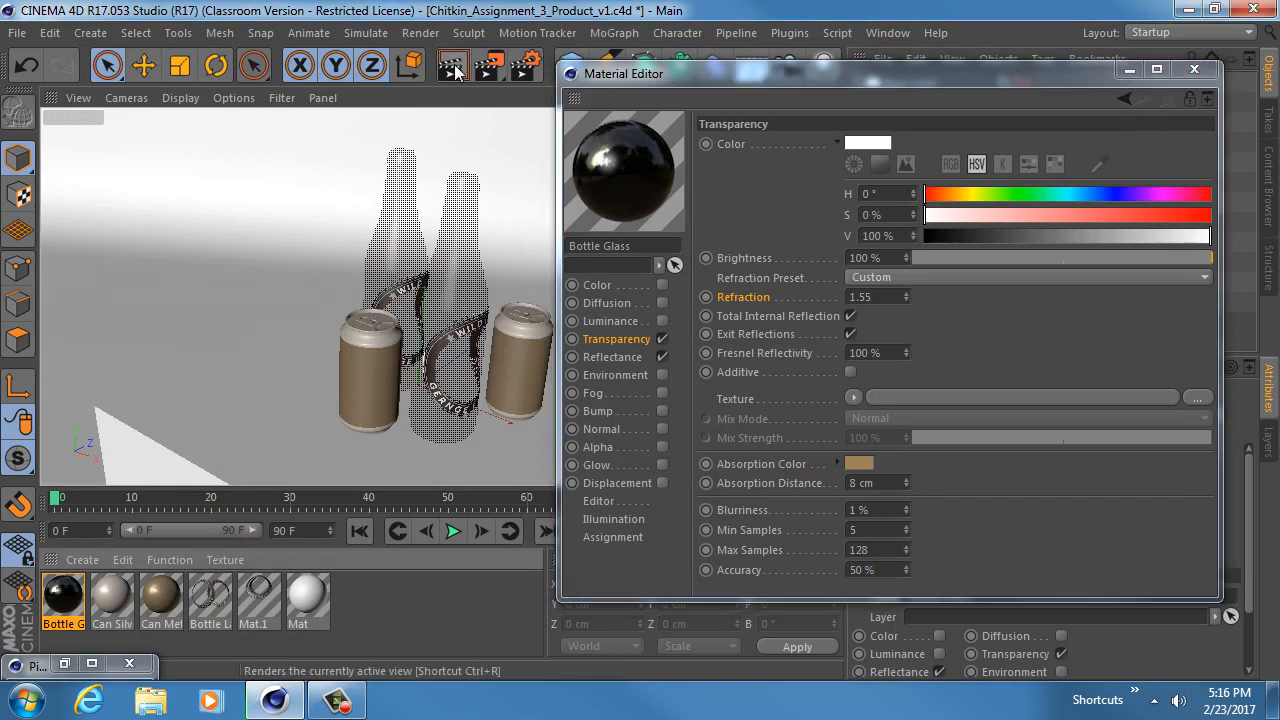
click(492, 70)
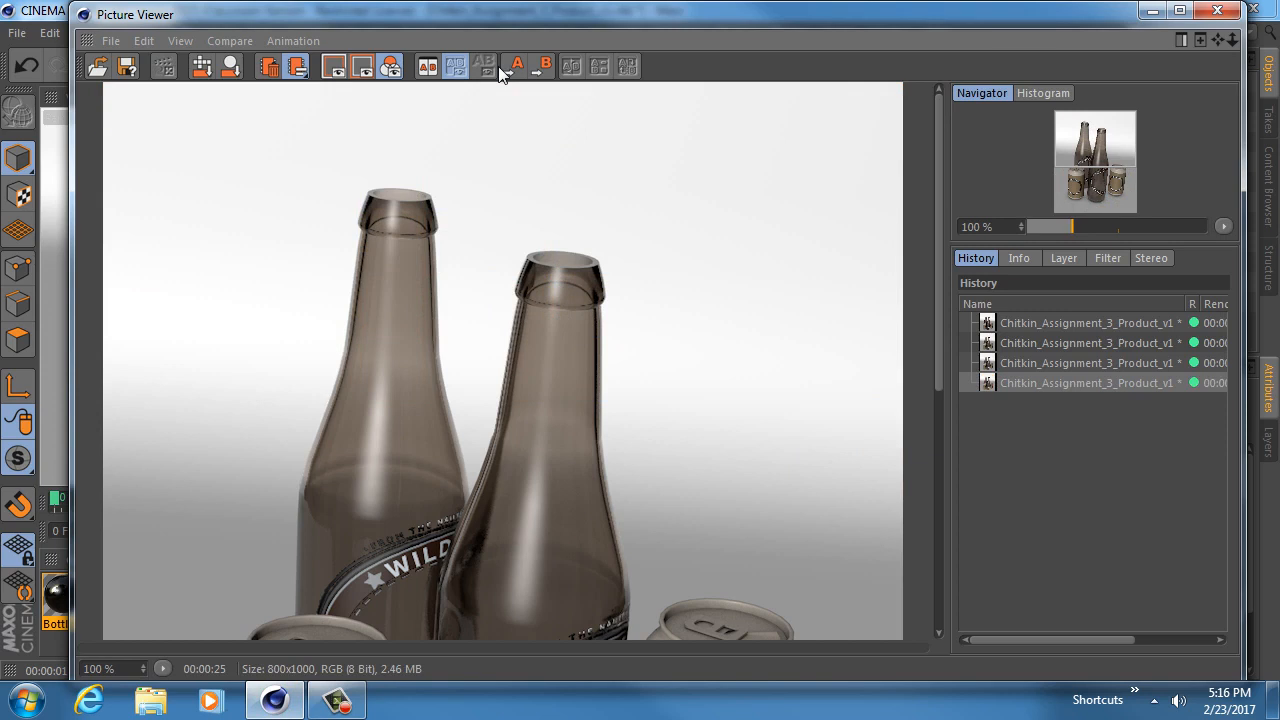
Step: Rename the four renders in the Picture Viewer history, in order, as 1.0, 1.25, 1.4 and 1.55
click(1029, 316)
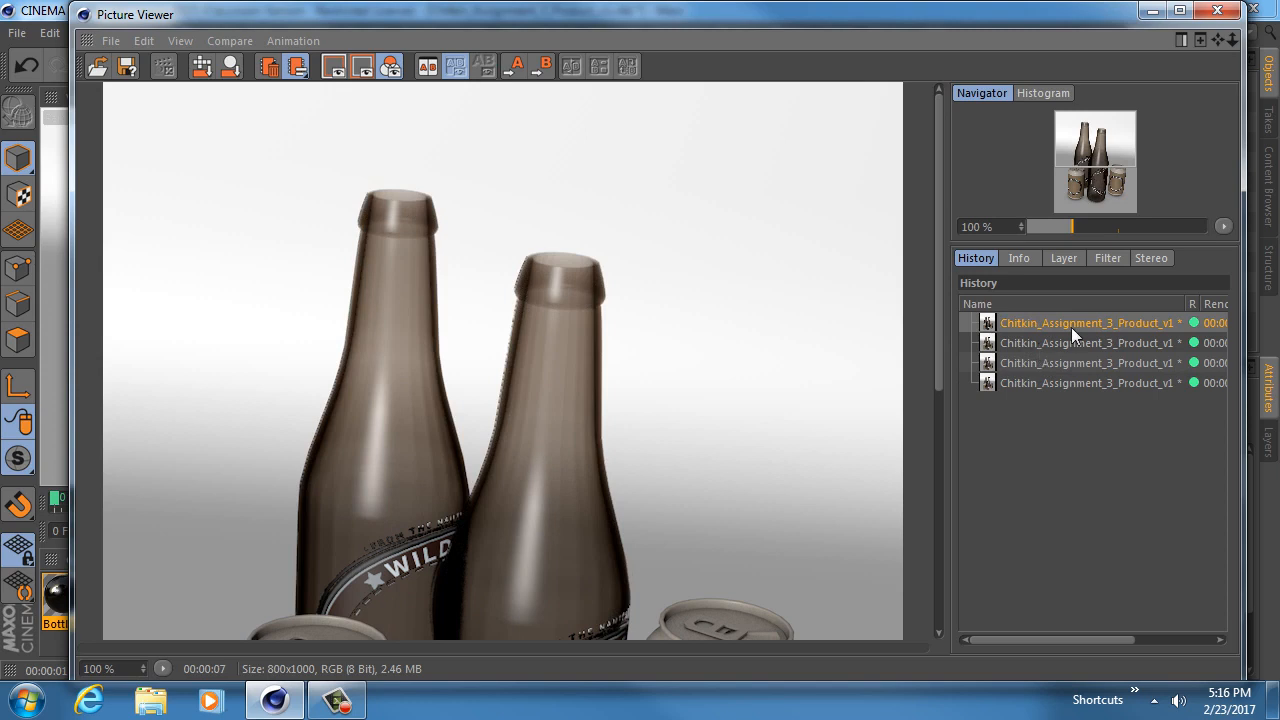
double_click(1071, 323)
text(1.0)
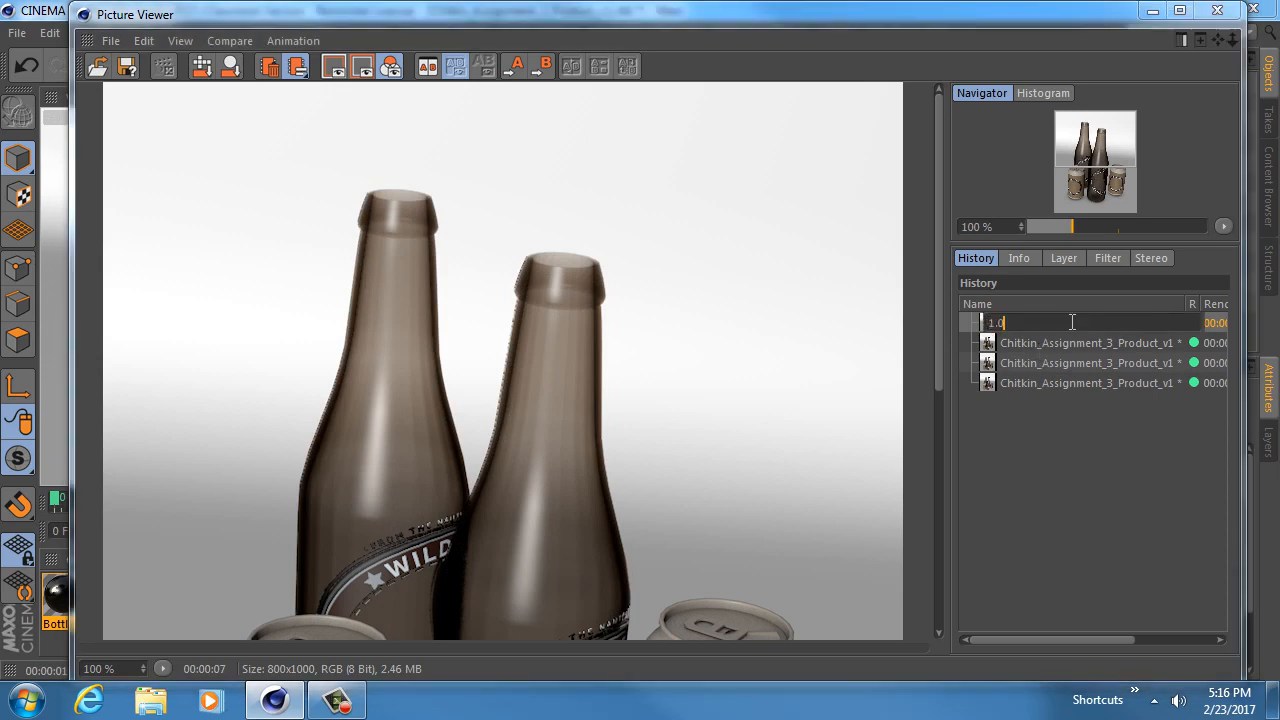
key(Tab)
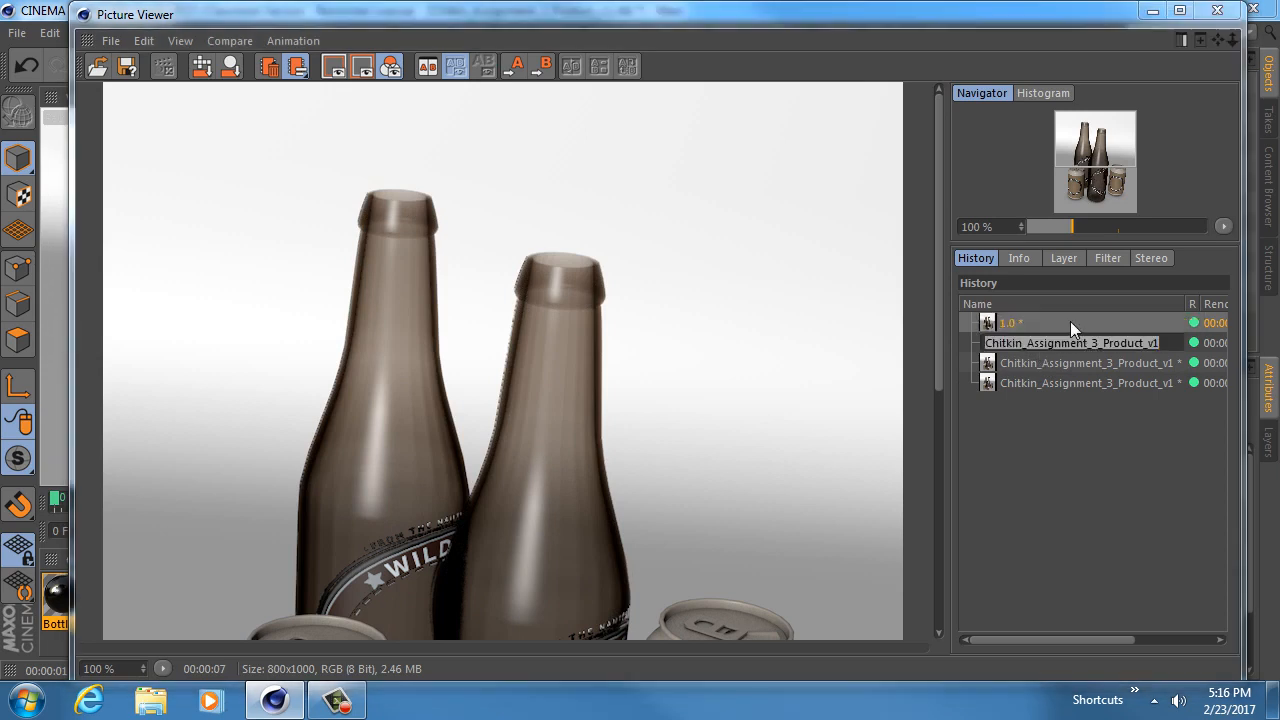
text(1.25)
key(Tab)
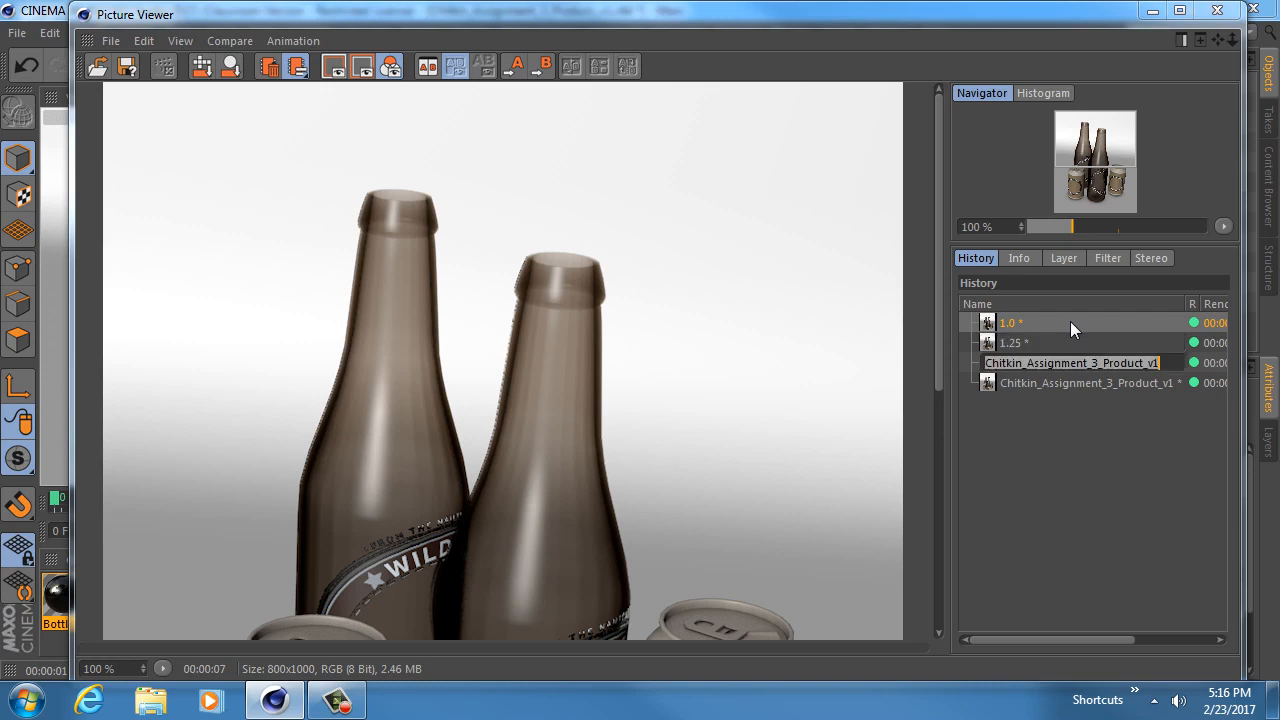
text(1.4)
key(Tab)
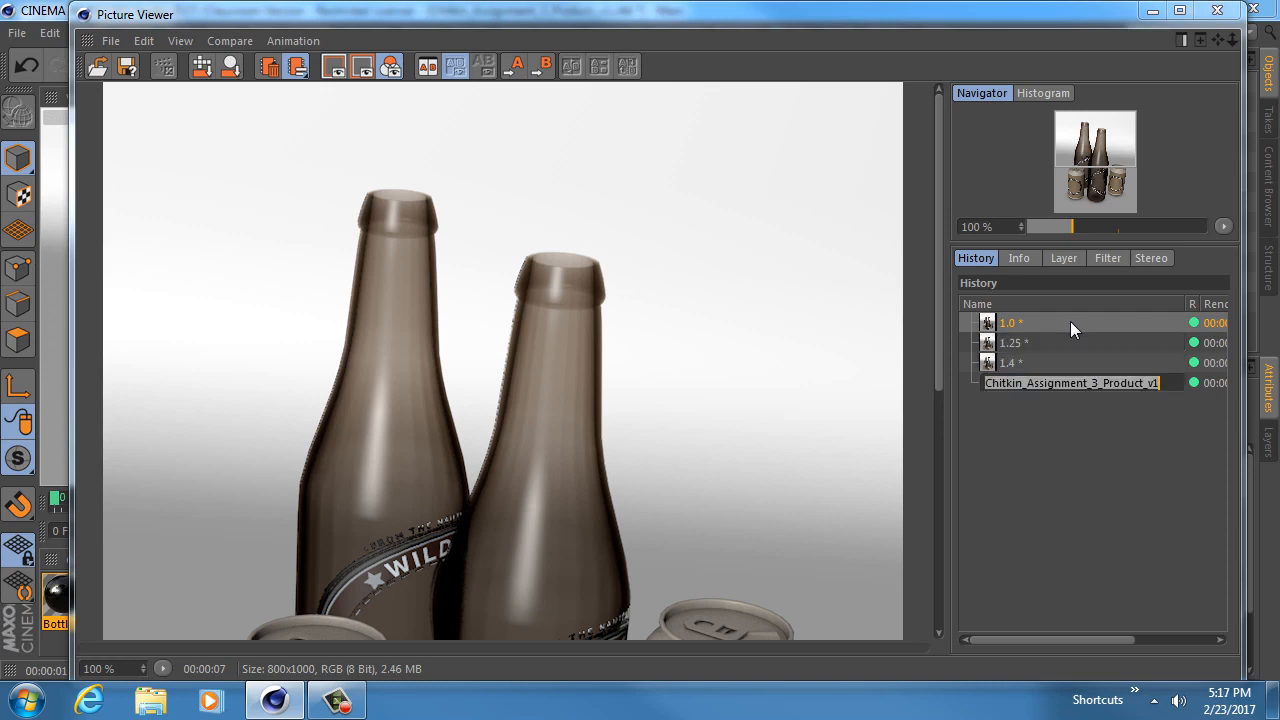
text(1.55)
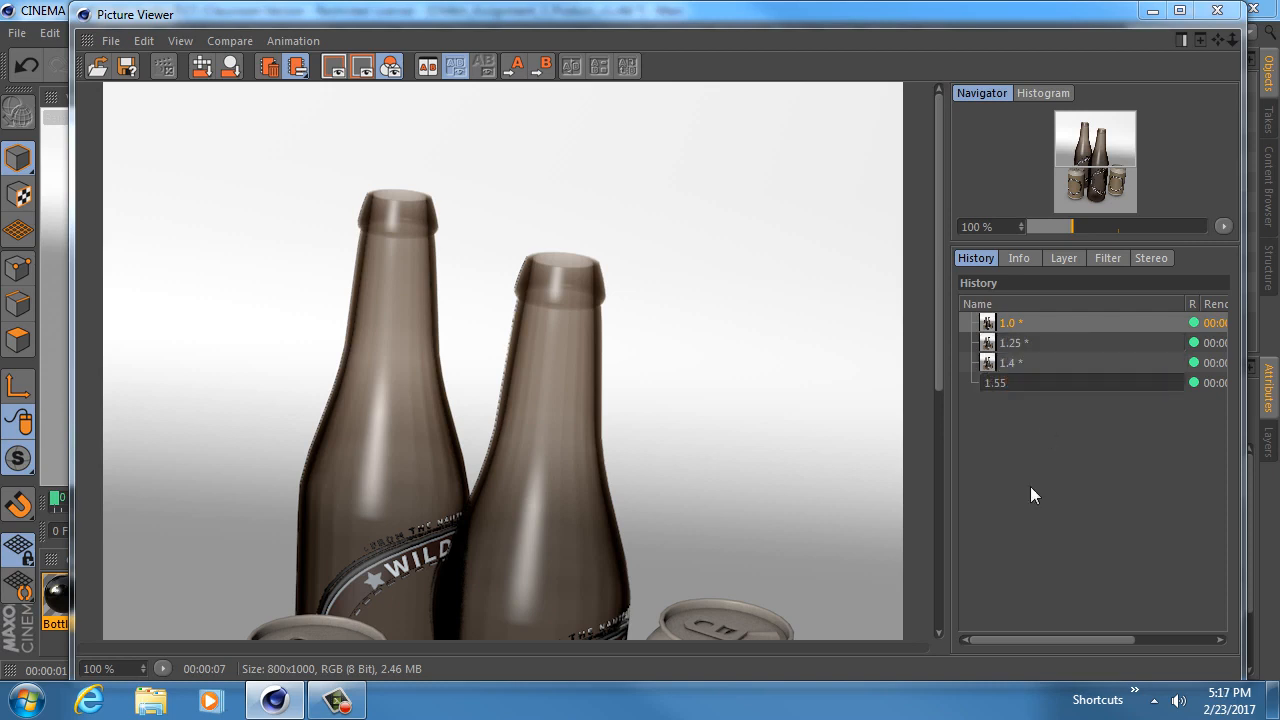
key(Return)
Step: Compare the bottle glass and label distortion across the 1.0, 1.25, 1.4 and 1.55 renders, and minimize the Picture Viewer
drag(766, 314, 553, 241)
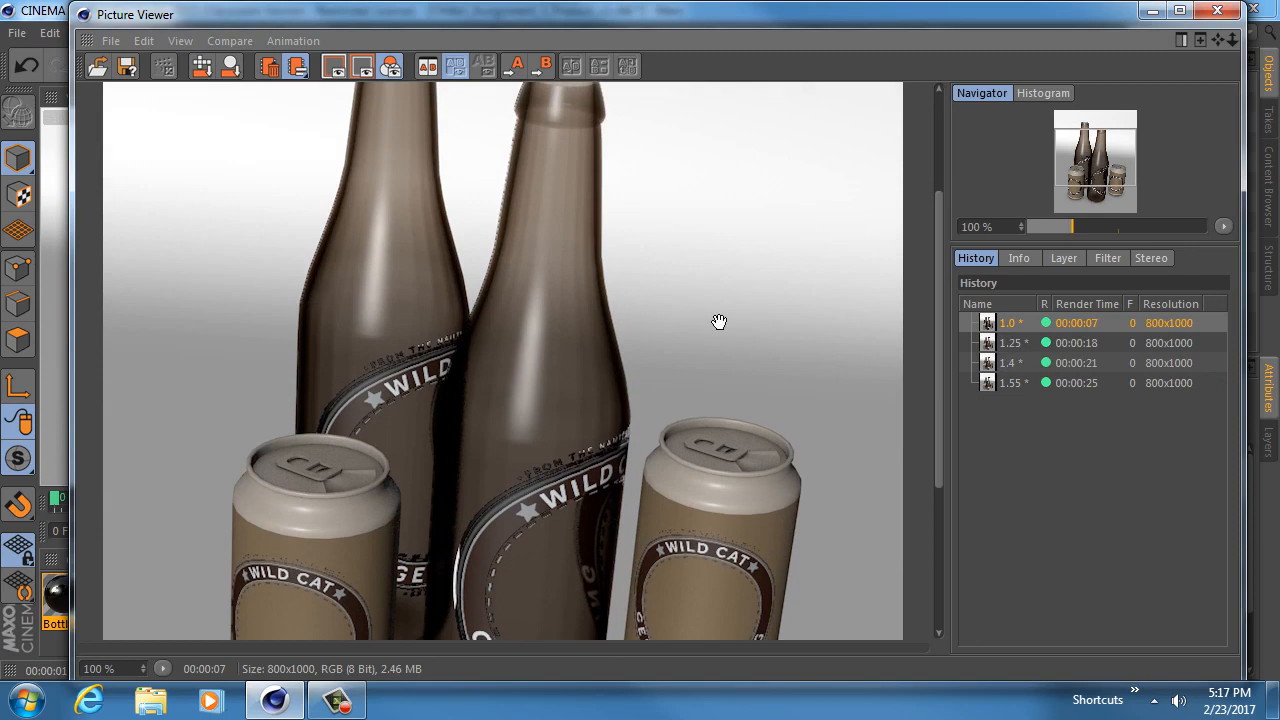
click(1009, 342)
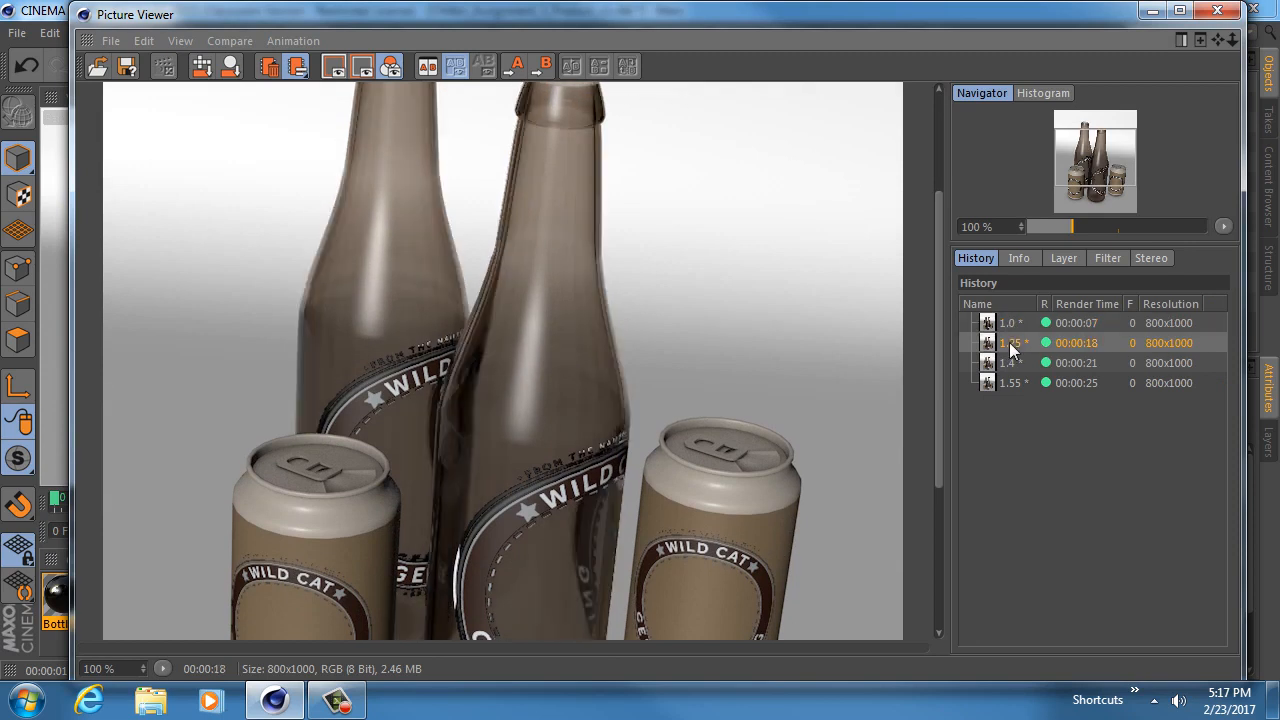
click(1010, 363)
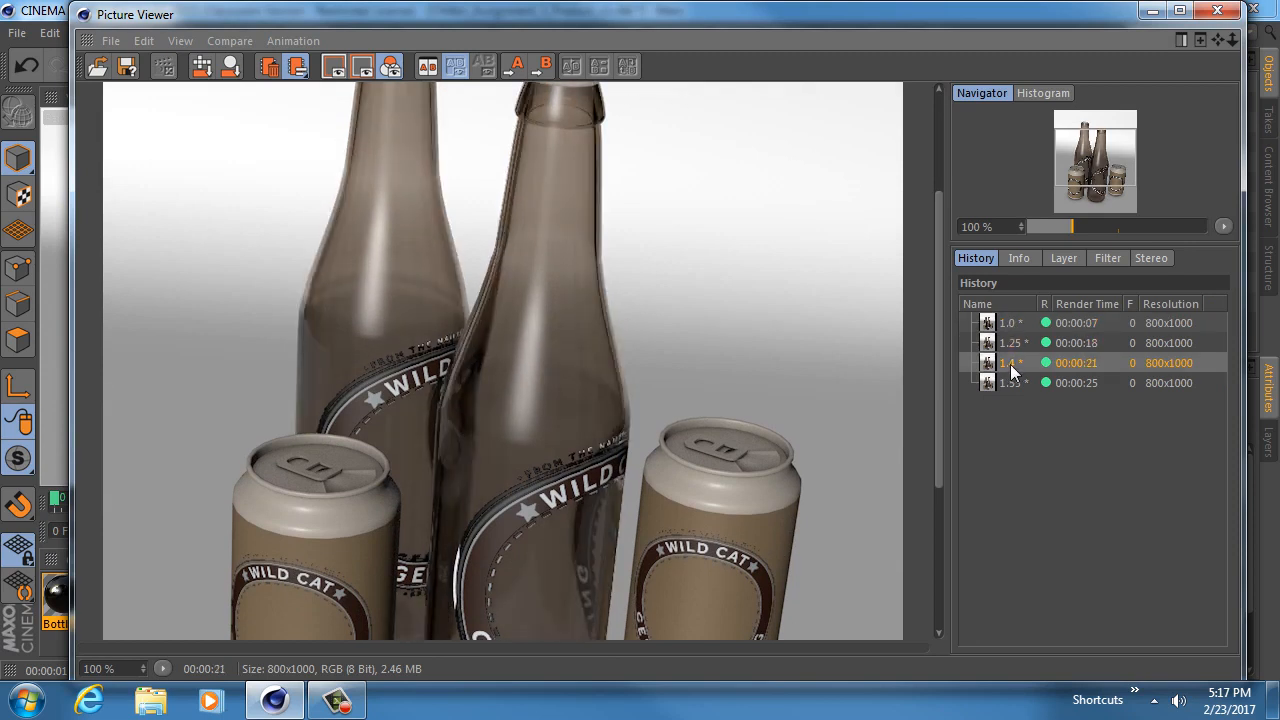
click(1015, 382)
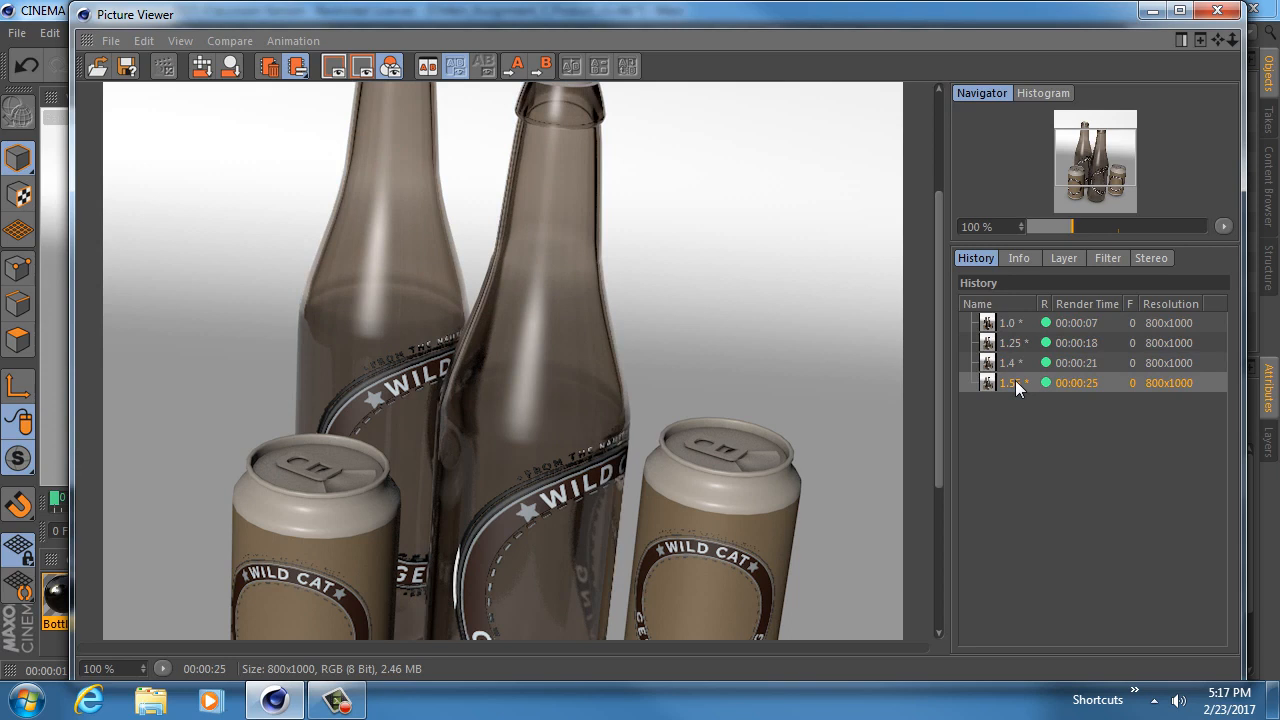
drag(566, 537, 576, 420)
click(1012, 327)
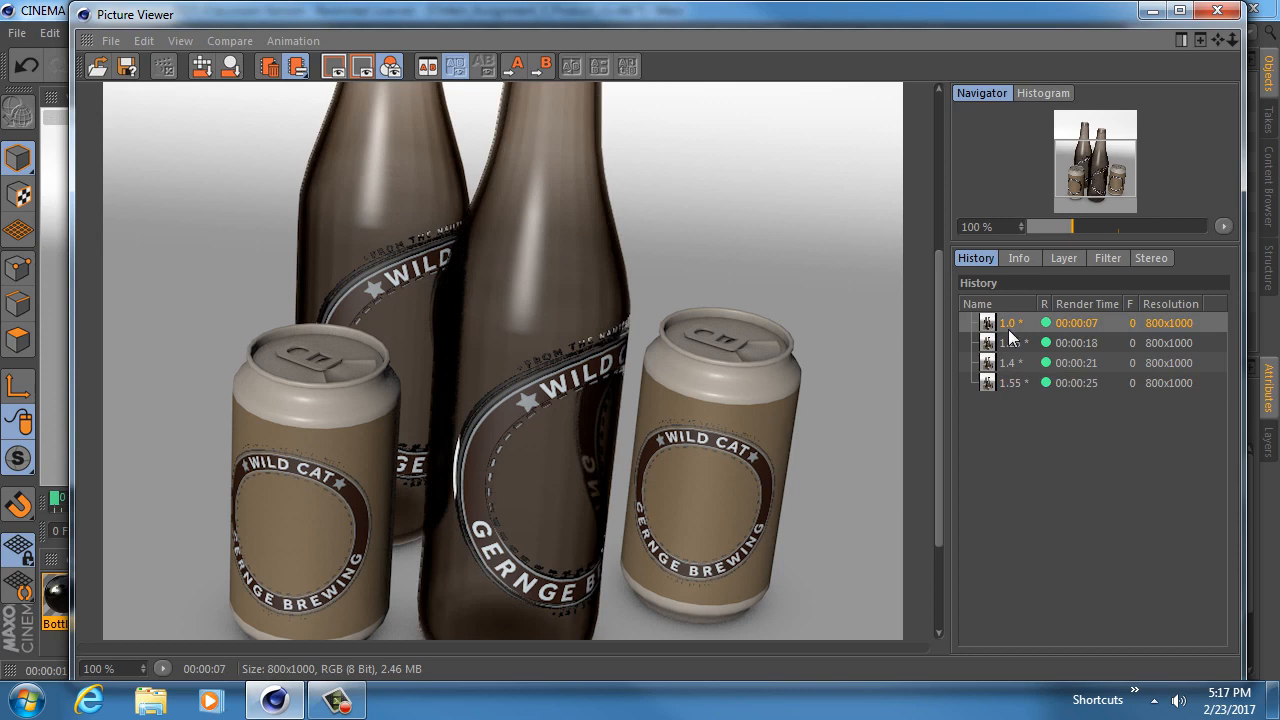
click(1008, 341)
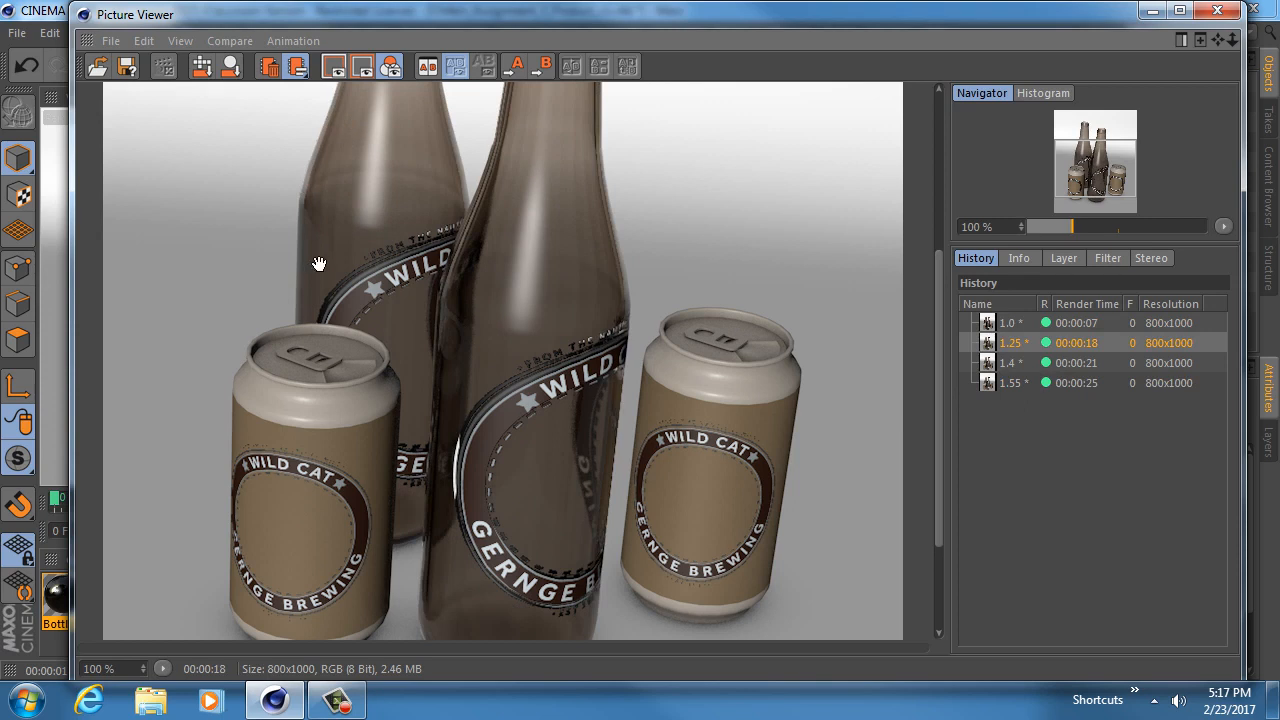
click(1018, 364)
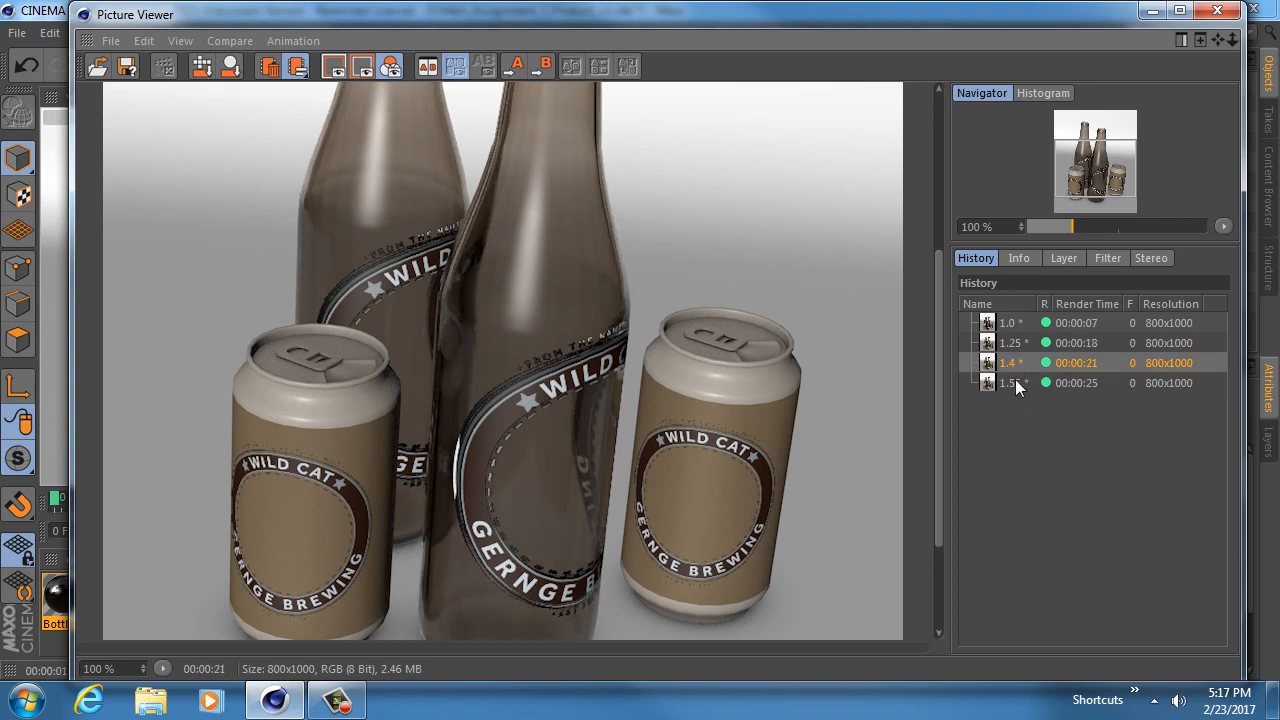
click(1015, 384)
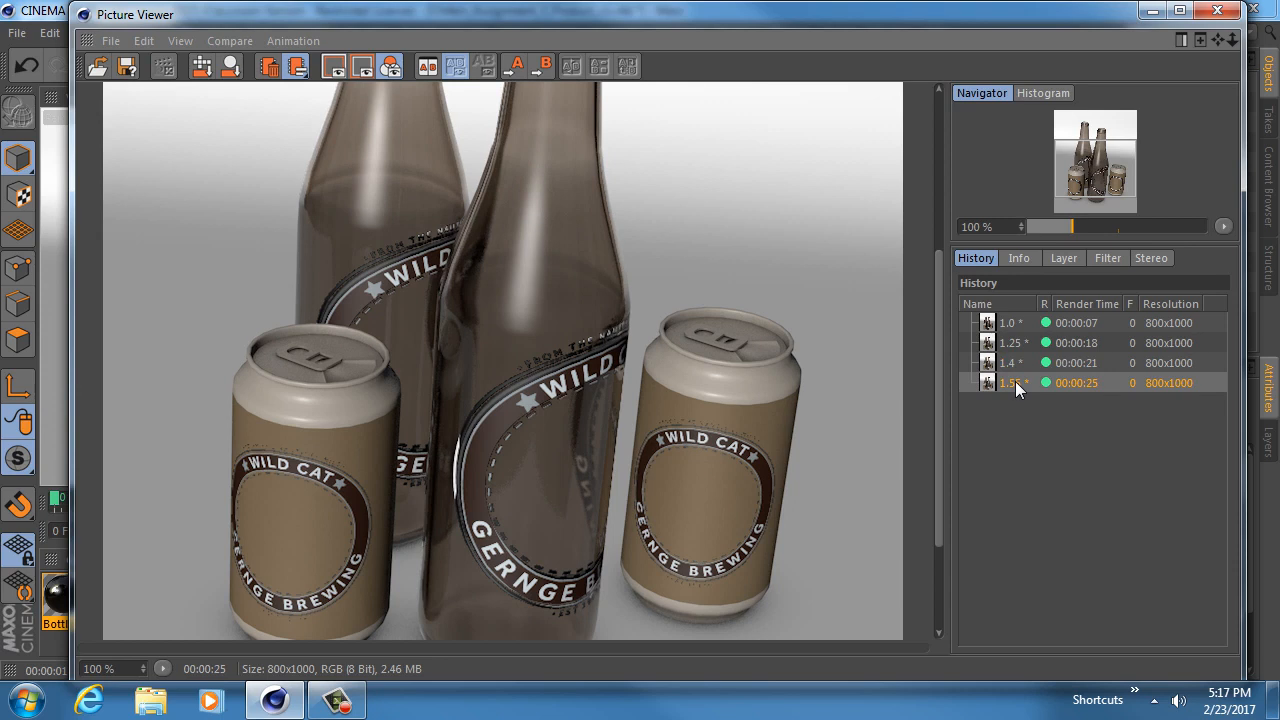
click(1011, 362)
click(1015, 381)
click(1018, 324)
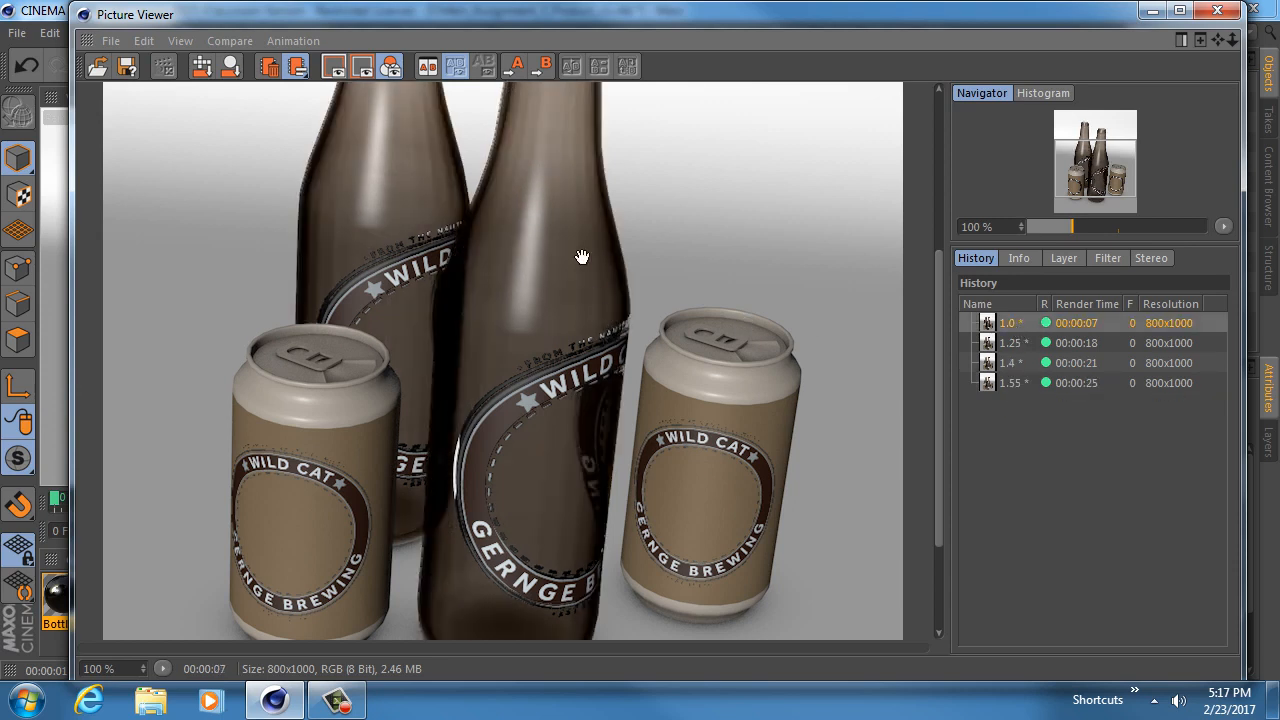
drag(571, 208, 565, 277)
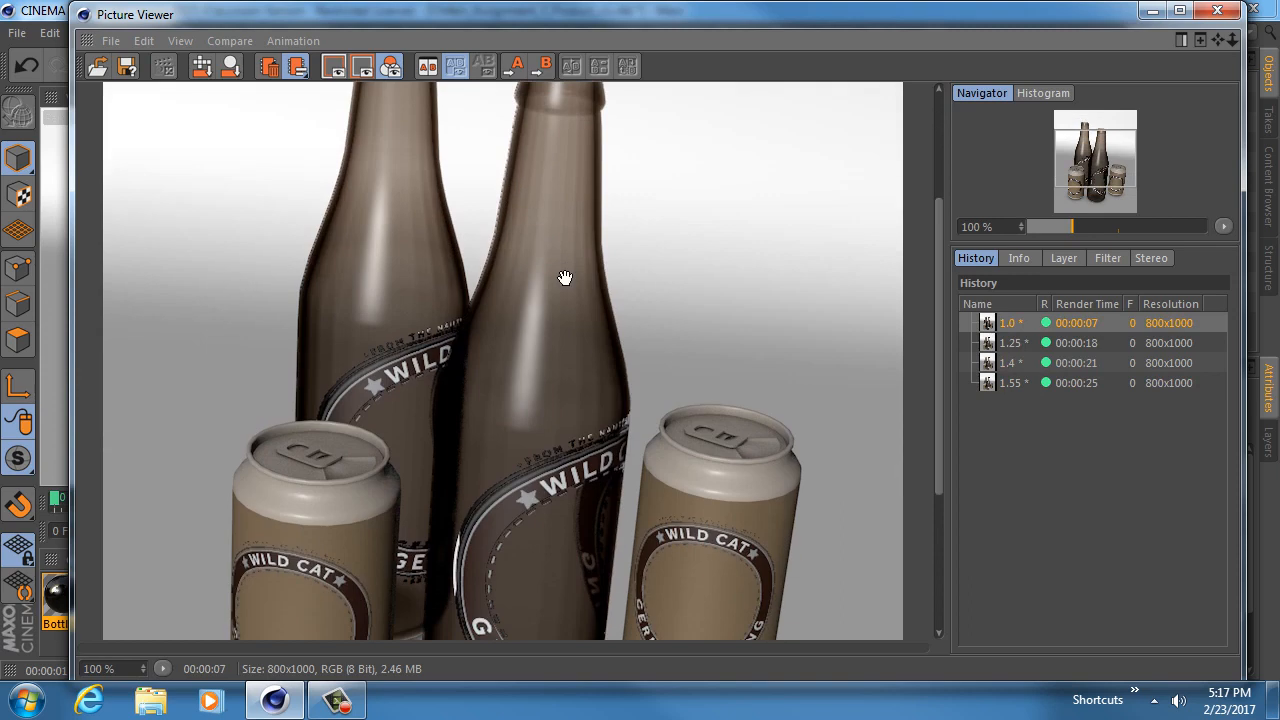
click(1152, 11)
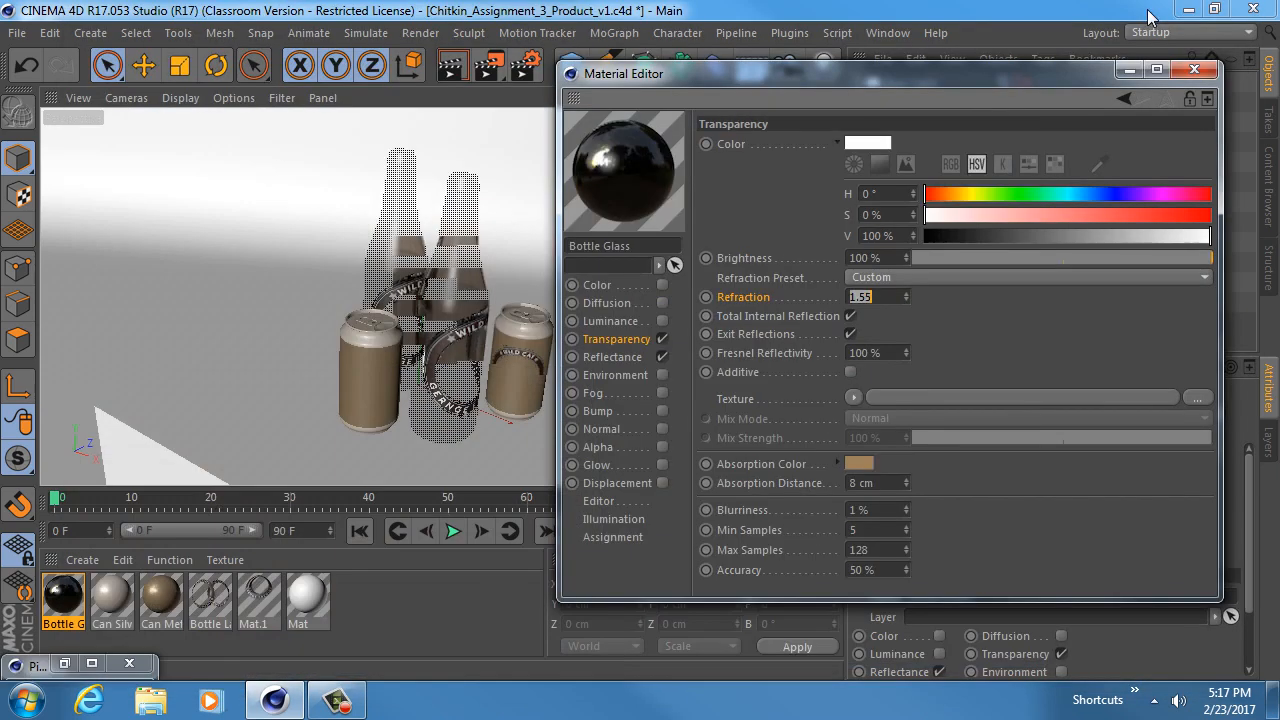
Step: Examine the Bottle Glass refraction and absorption color settings, including the absorption color's HSV values in the Color Picker
drag(954, 78, 758, 78)
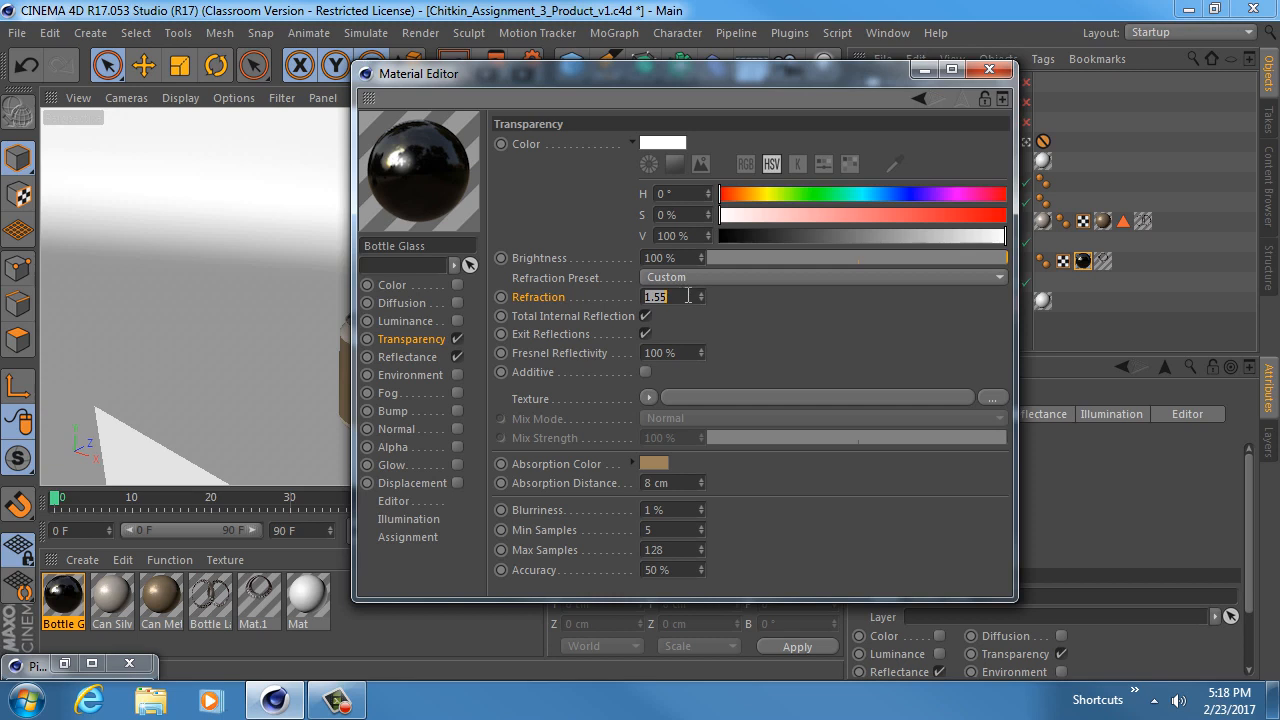
click(688, 296)
mouse_move(661, 464)
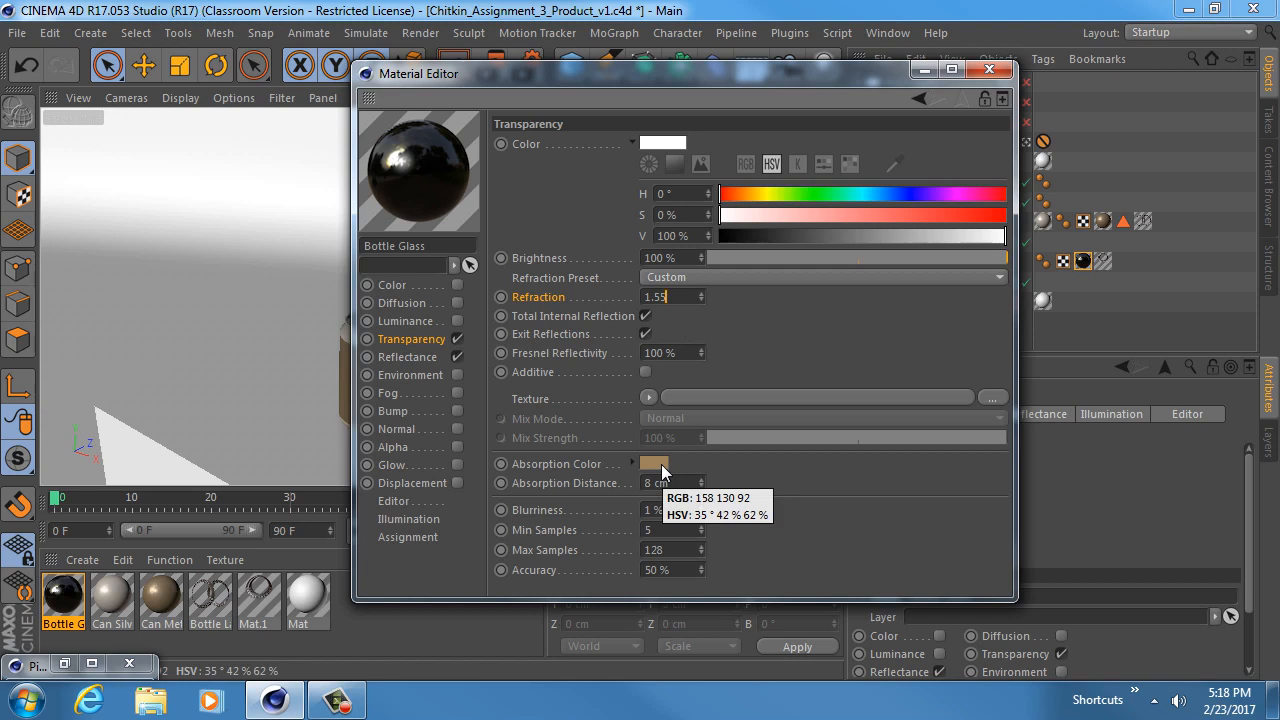
click(580, 467)
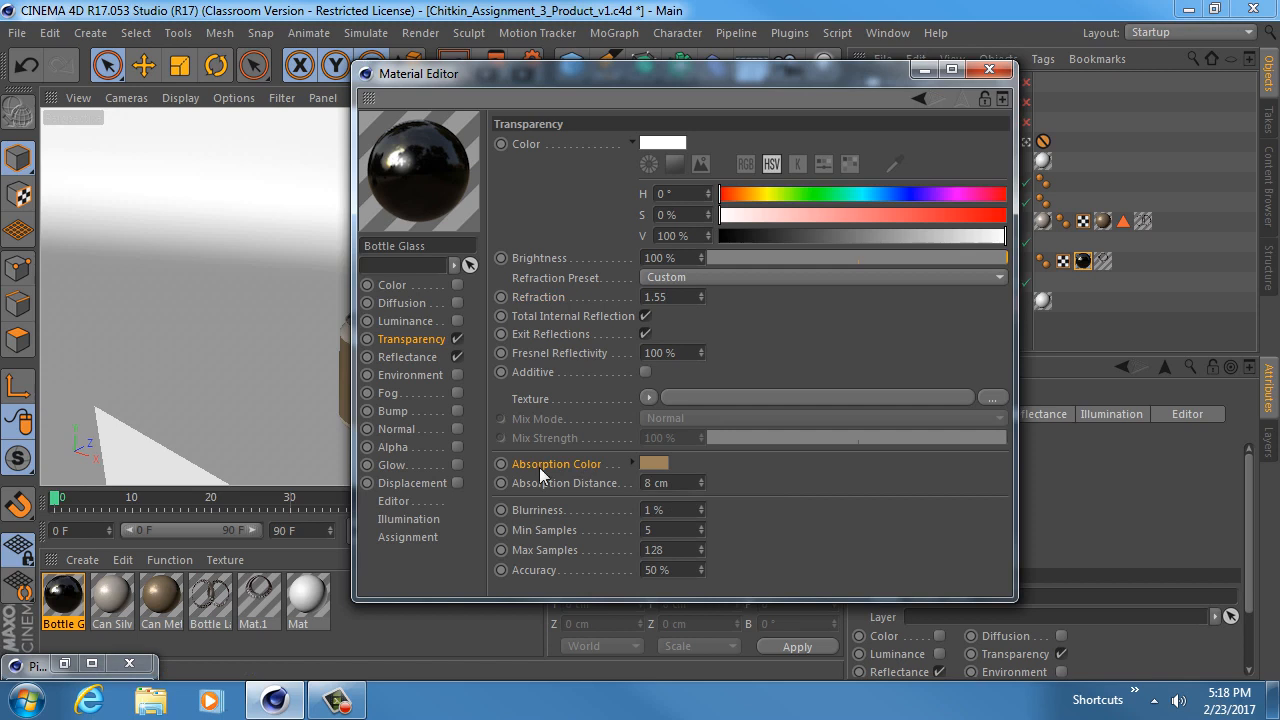
drag(673, 75, 670, 24)
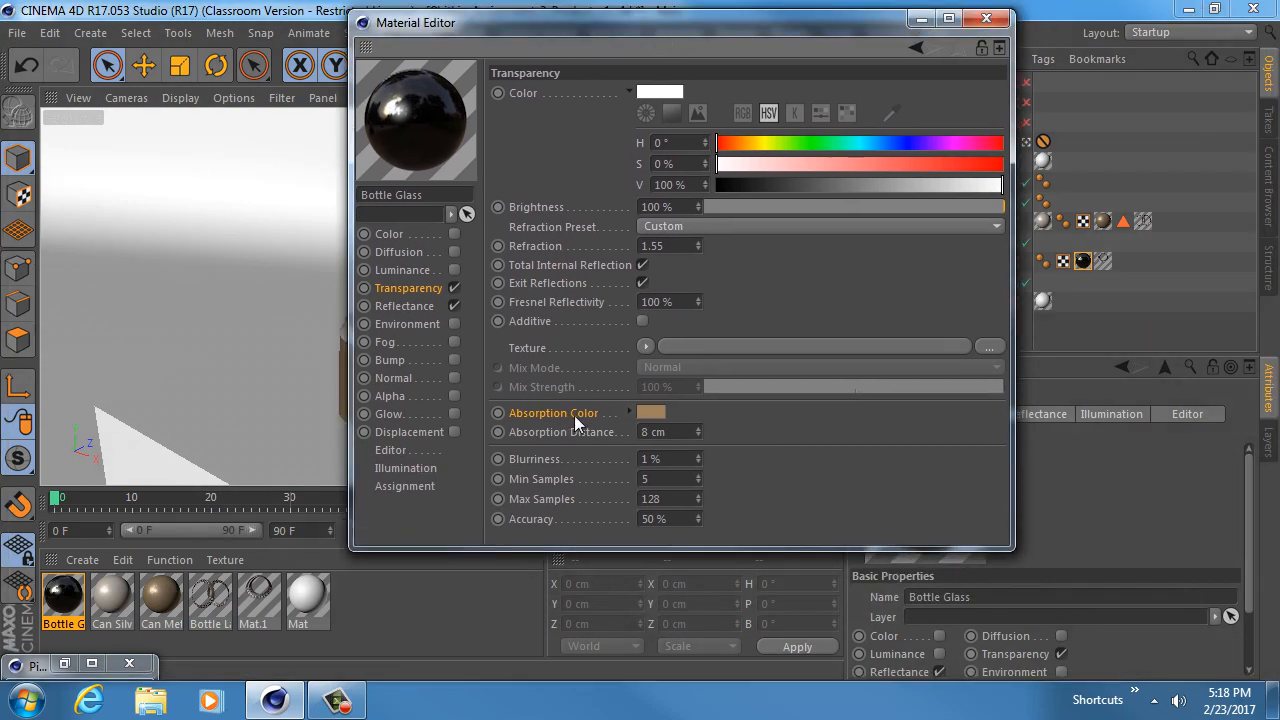
click(662, 411)
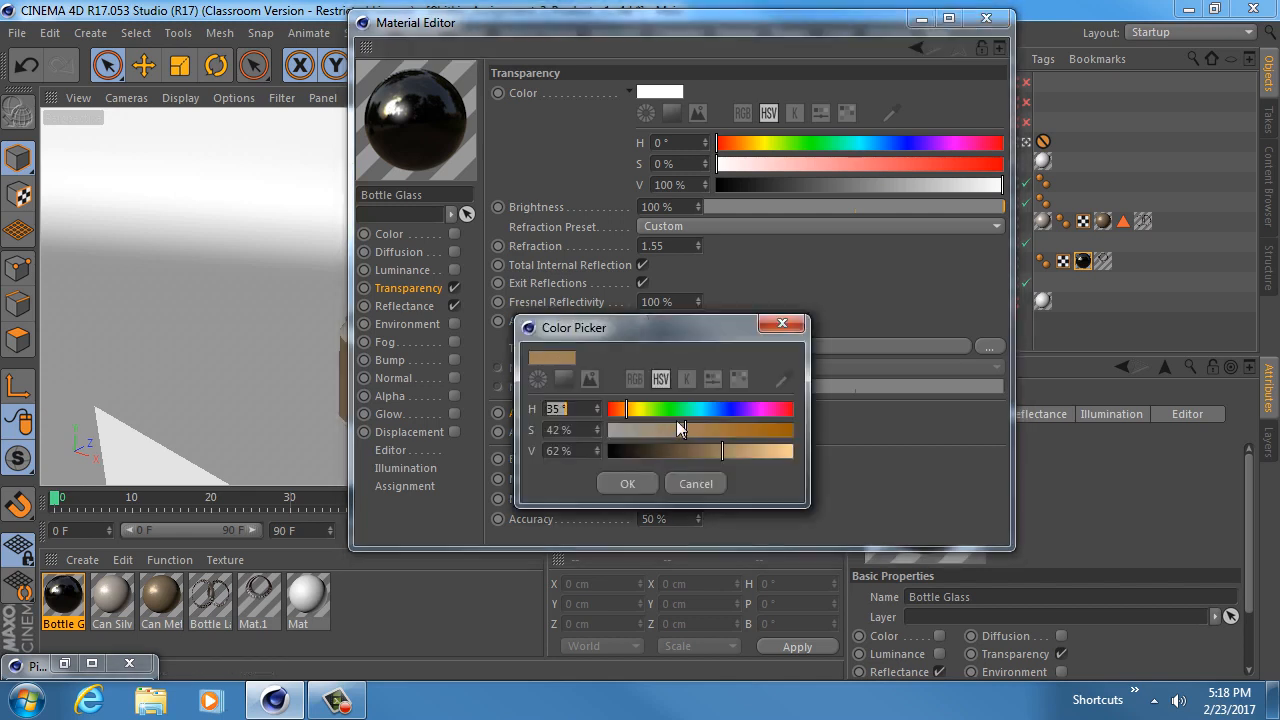
click(631, 481)
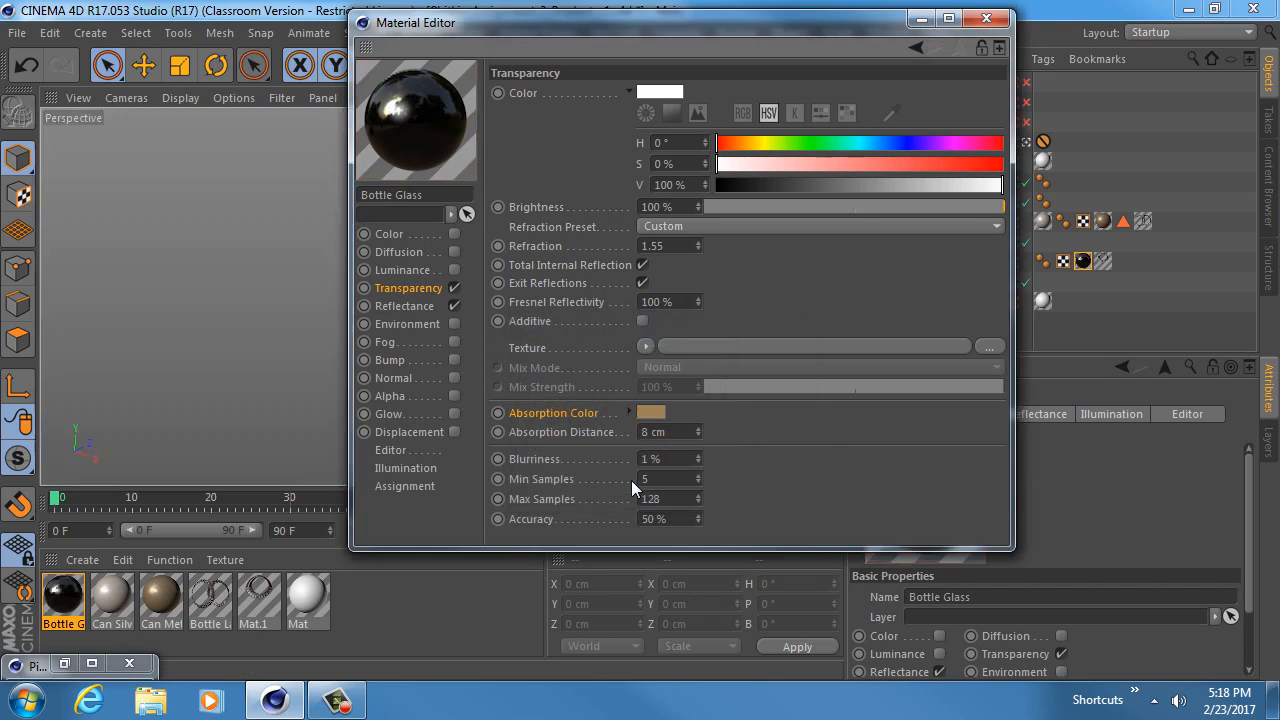
mouse_move(661, 414)
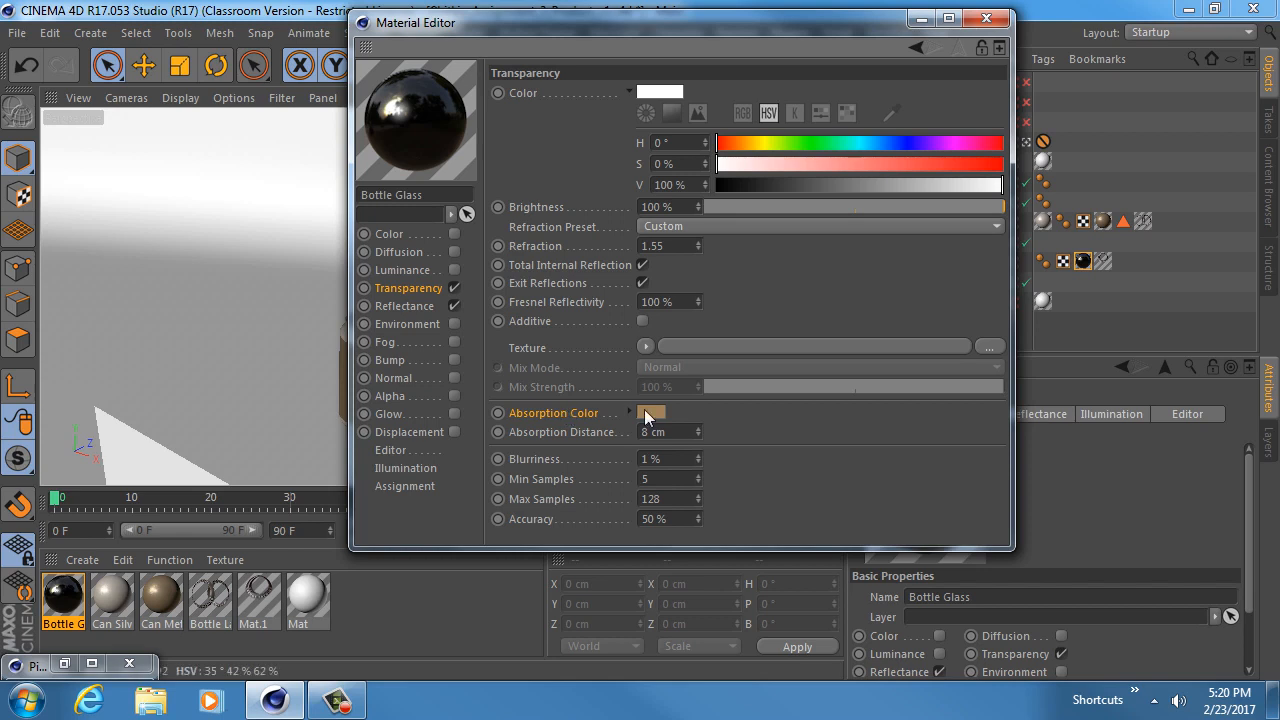
mouse_move(655, 412)
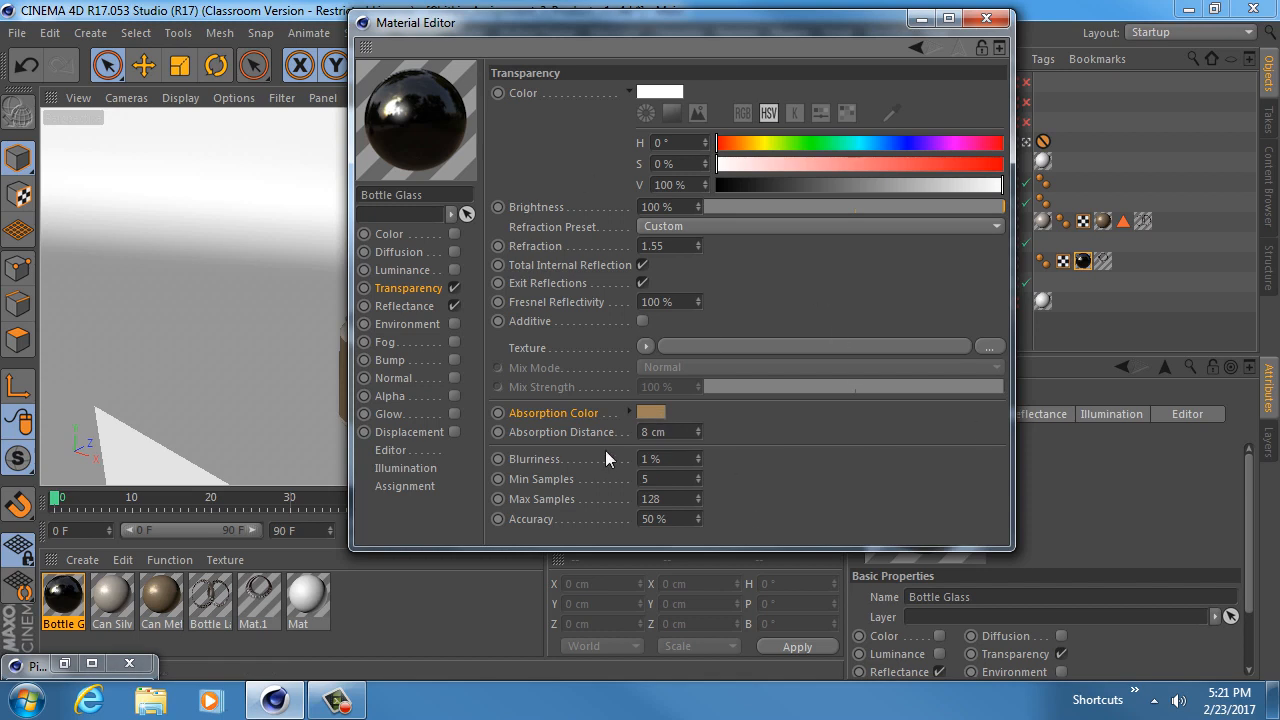
Step: Set the roughness of the Bottle Glass Transparency reflectance layer to 0% and render the scene to the Picture Viewer
click(419, 303)
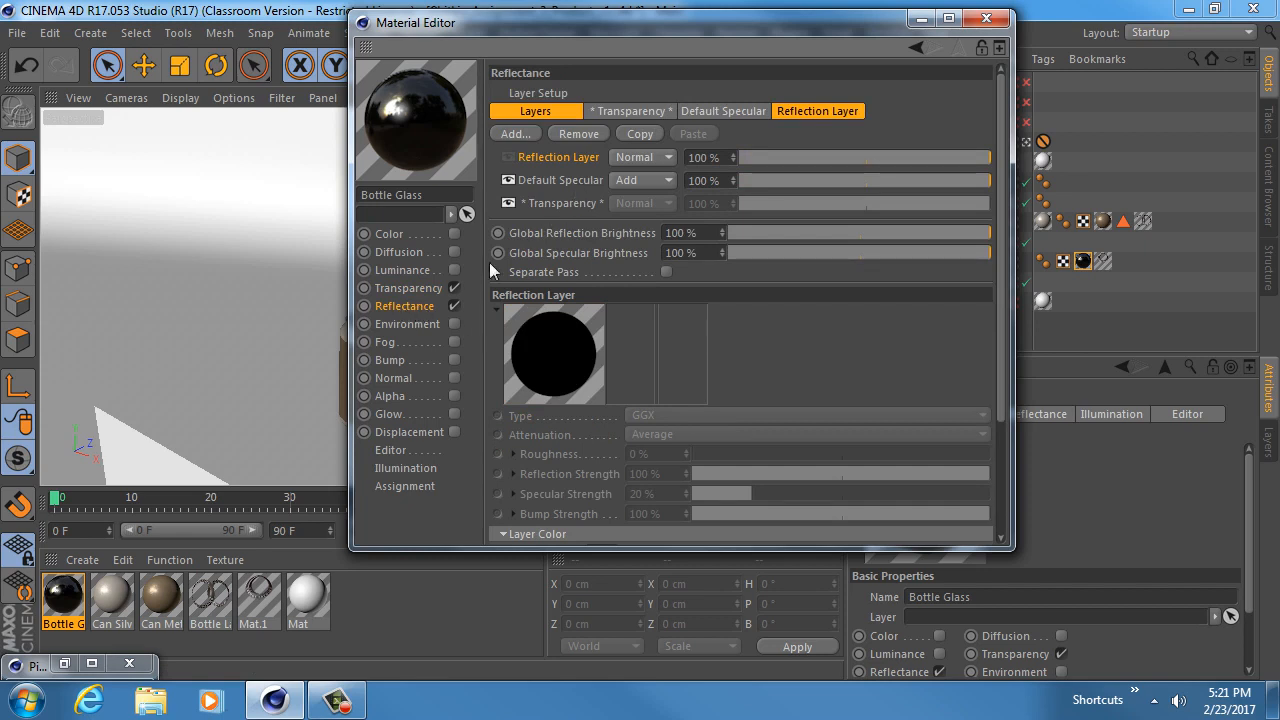
click(590, 203)
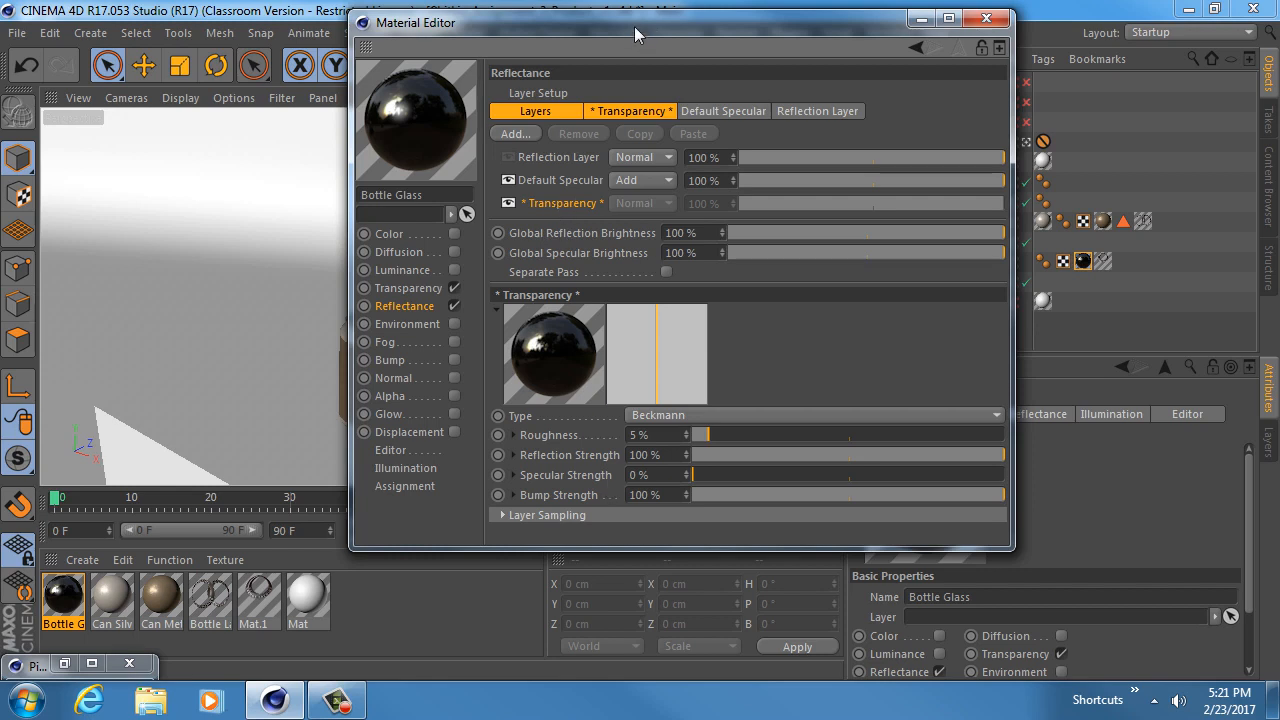
drag(634, 26, 843, 24)
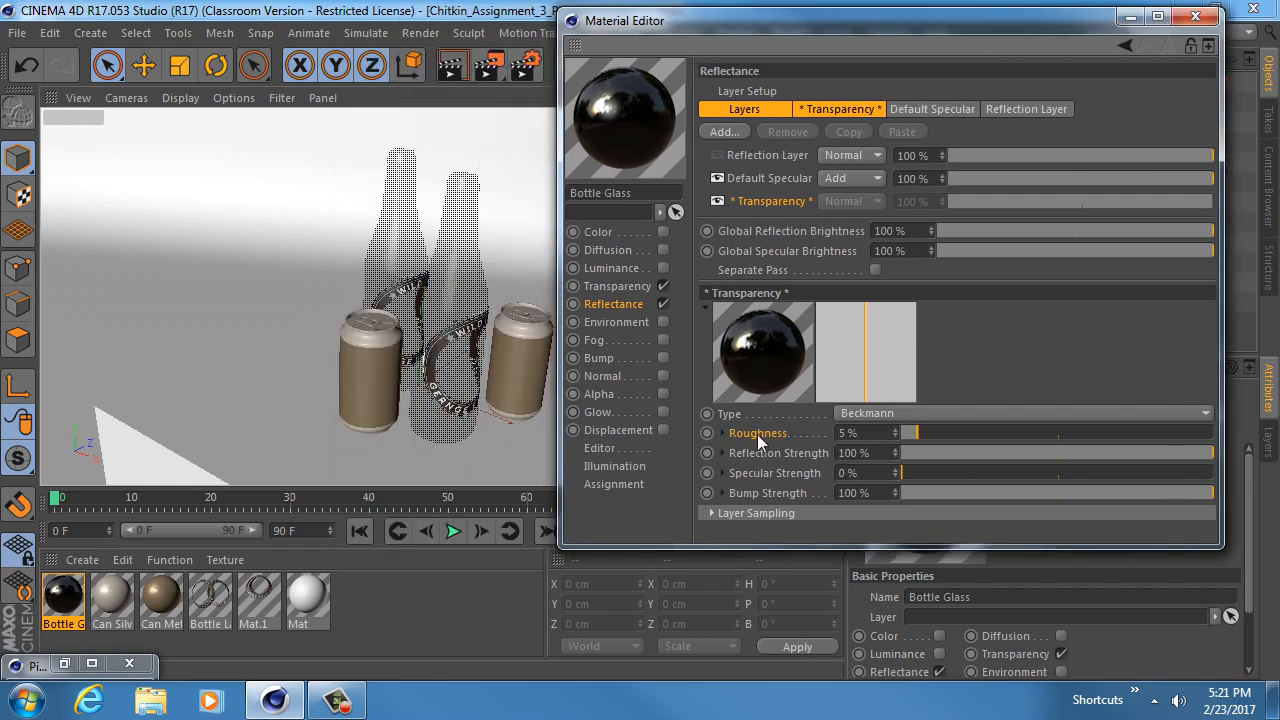
click(849, 432)
text(0)
key(Return)
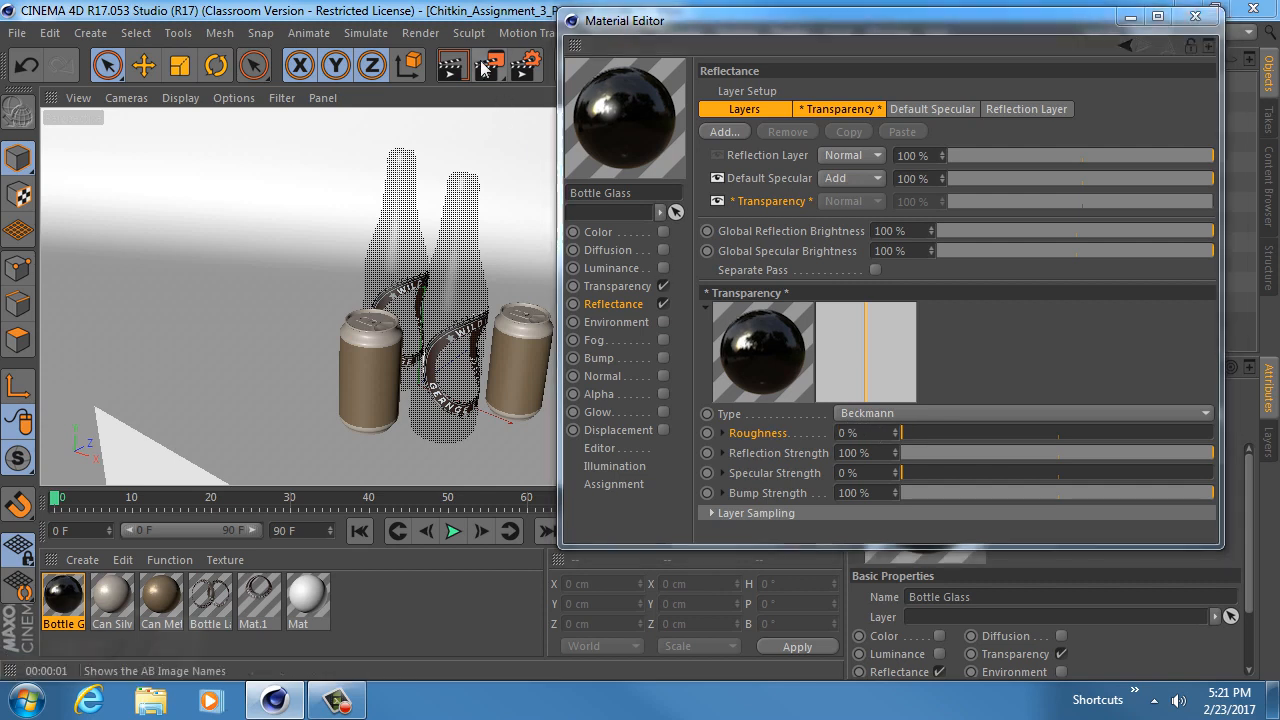
click(484, 66)
Step: Compare the new render with the 1.55 render in the history, examining the bottle glass and label up close
click(1017, 386)
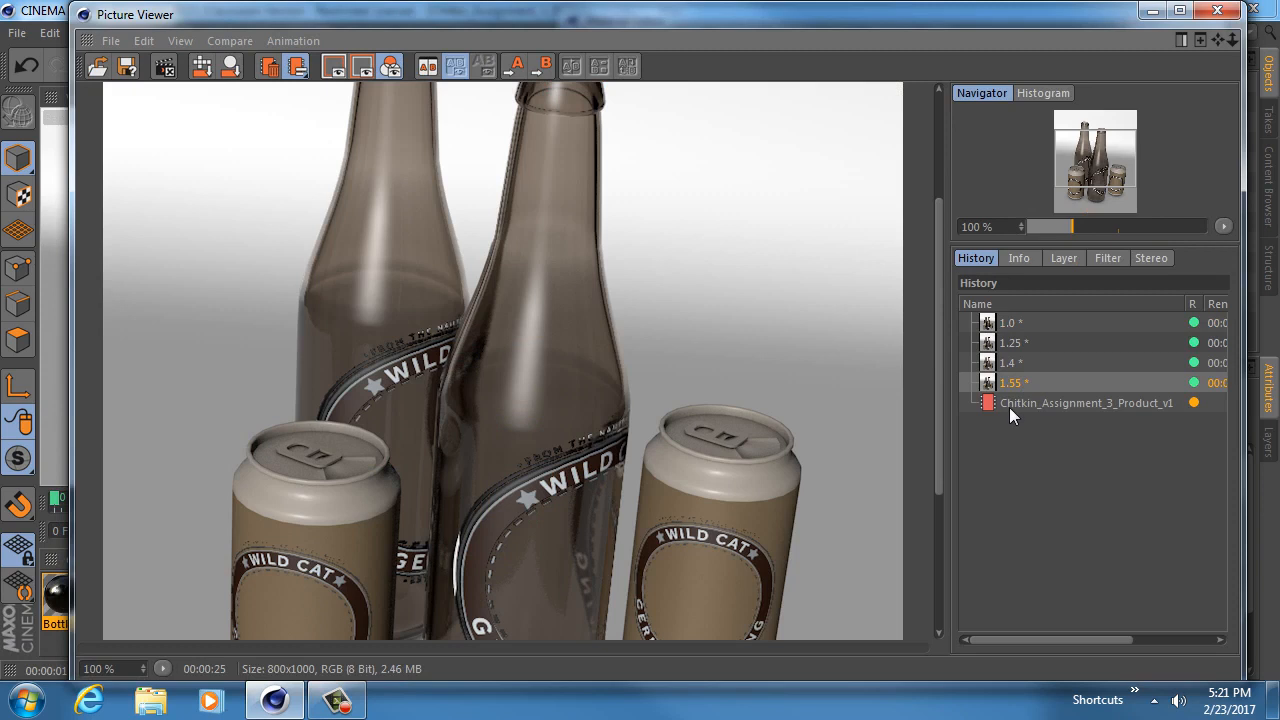
click(1011, 405)
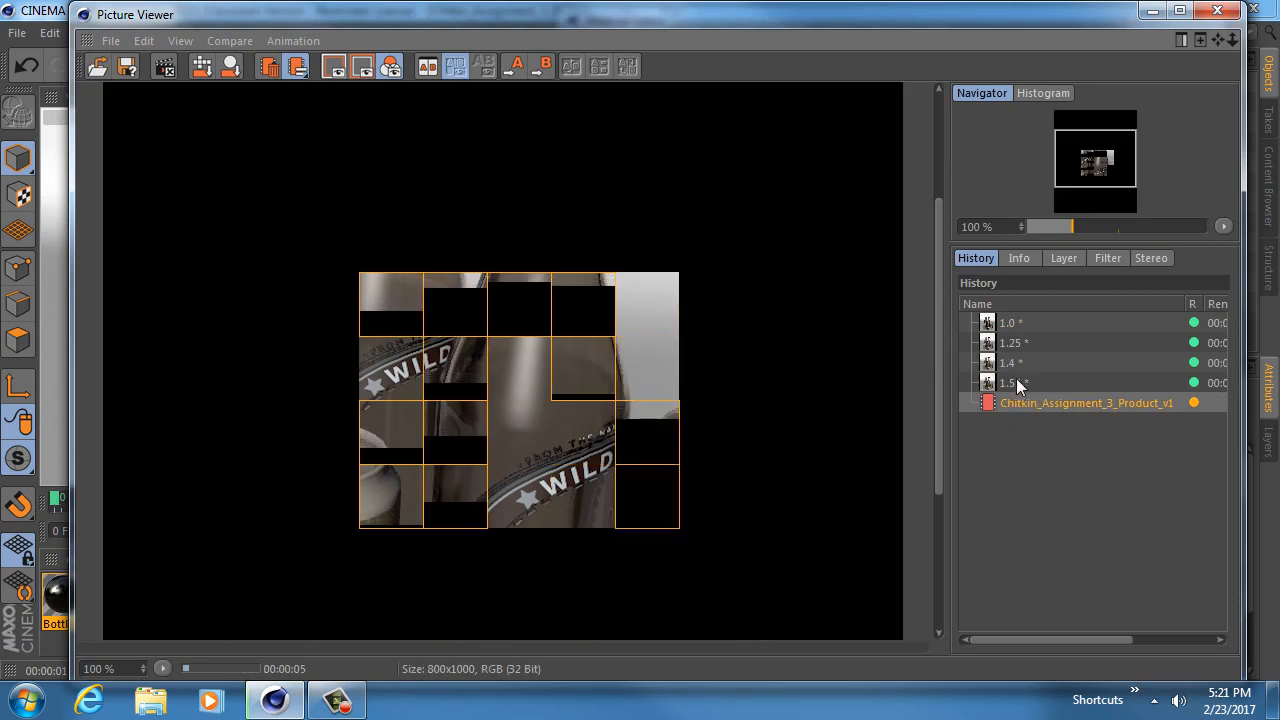
click(1016, 380)
click(1021, 405)
click(1022, 386)
click(1028, 406)
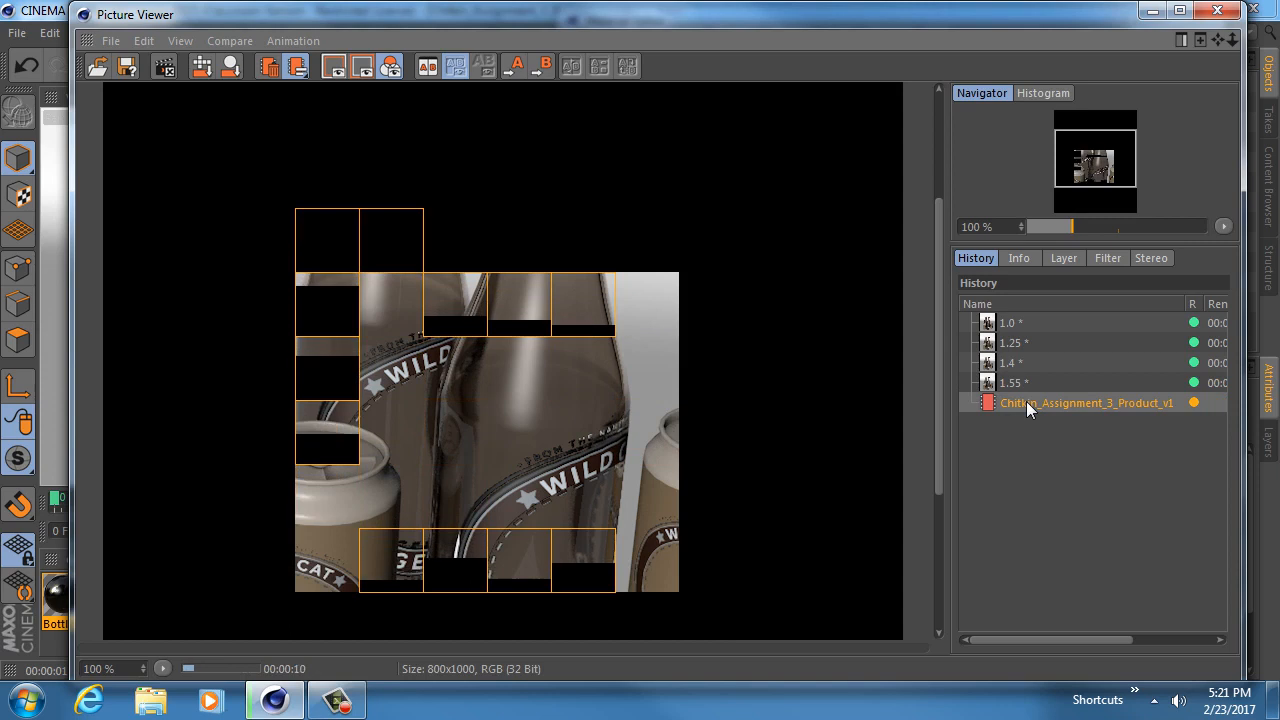
click(1020, 383)
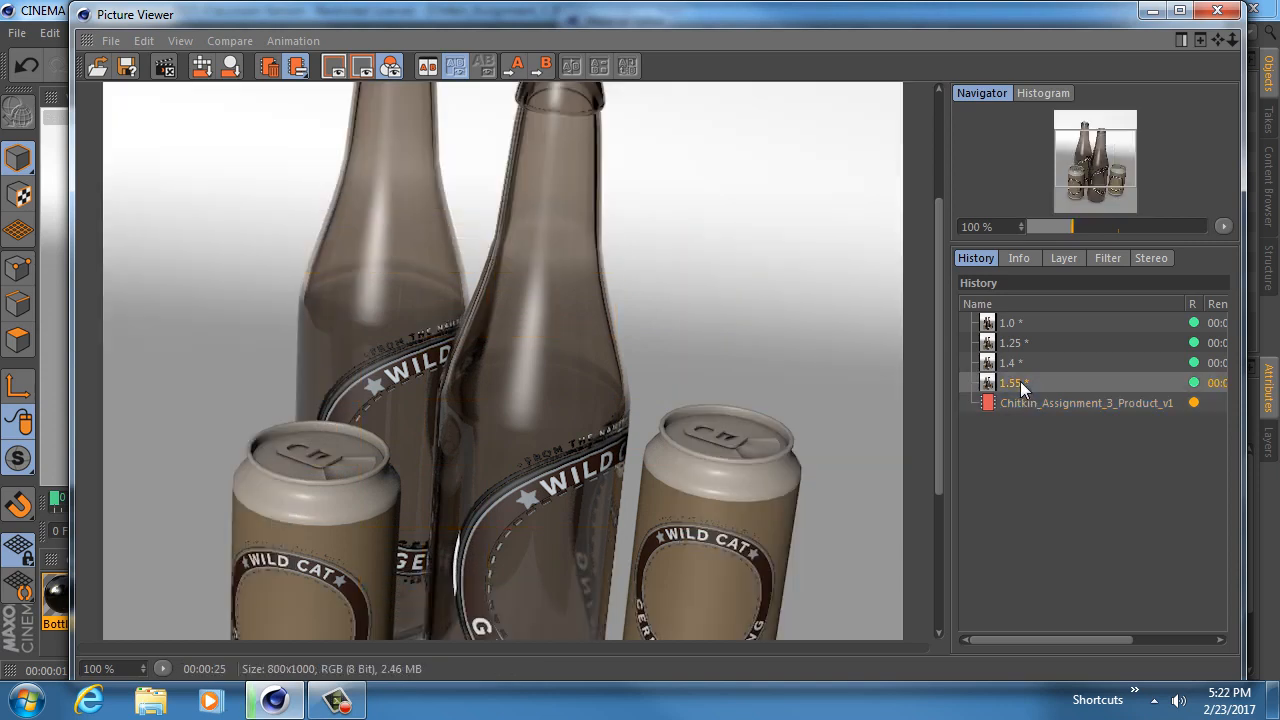
click(1016, 403)
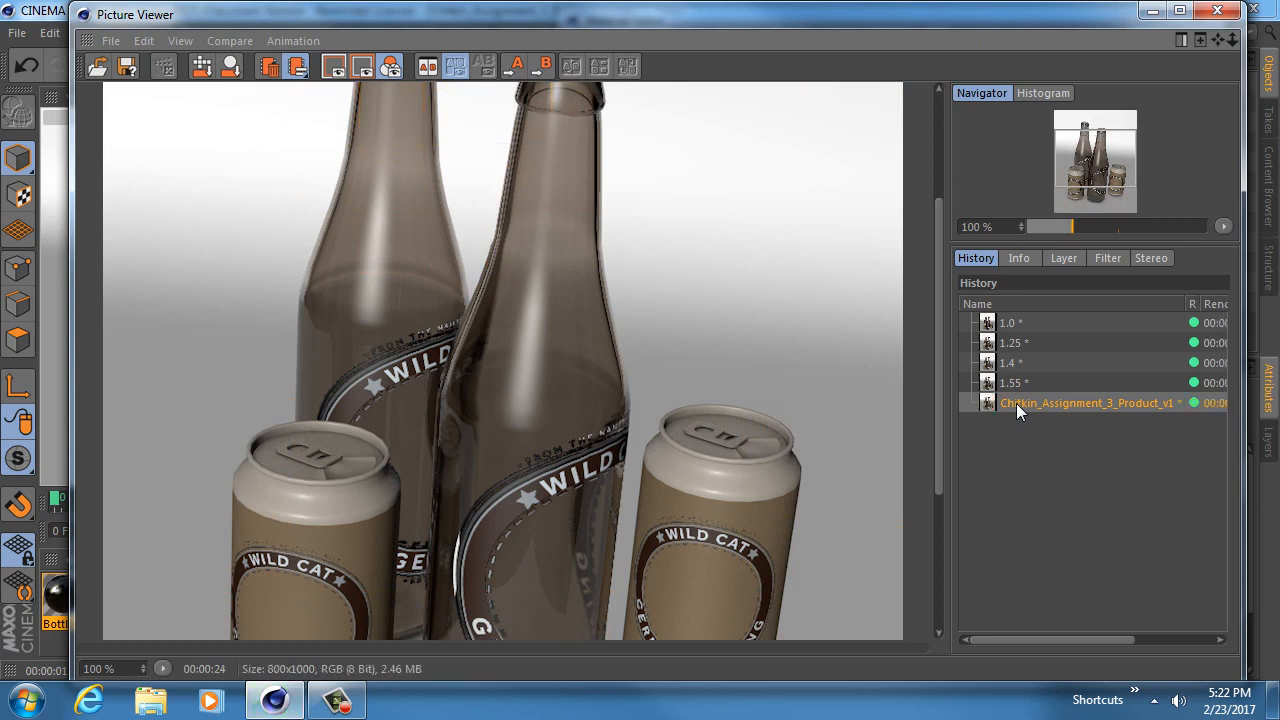
click(1014, 386)
click(1013, 402)
scroll(438, 471, up, 3)
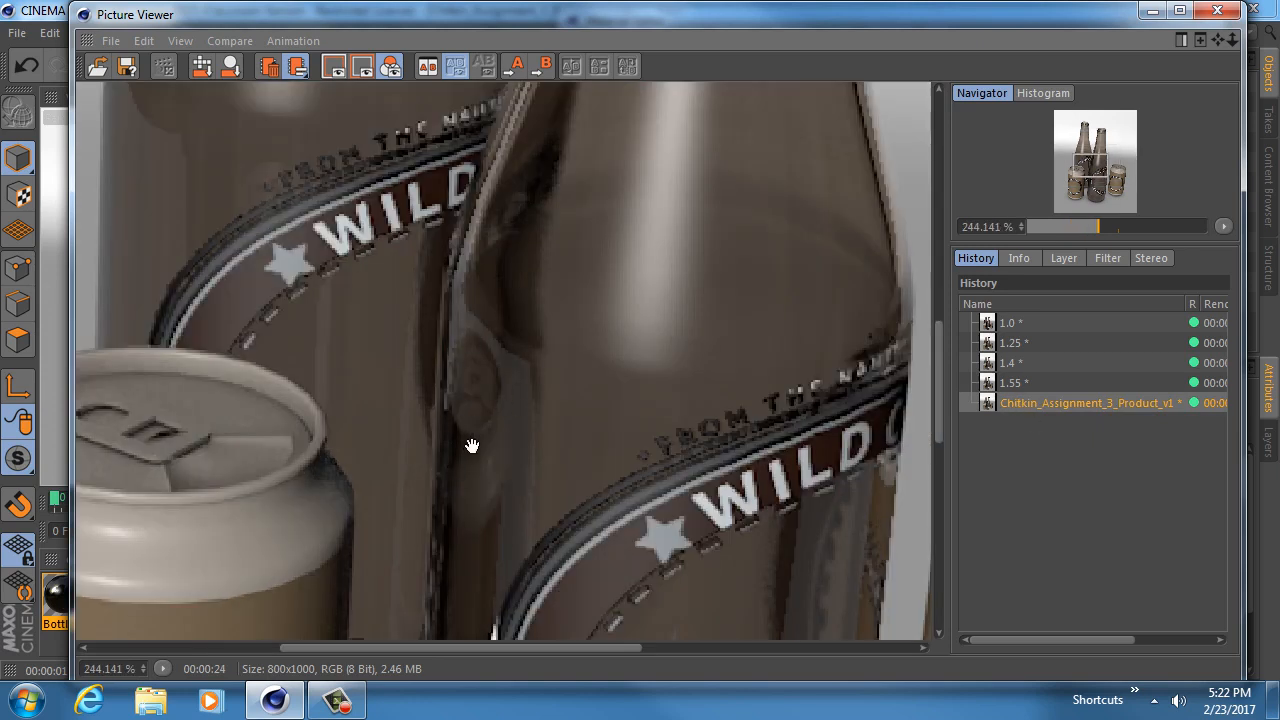
Step: Rename the newest render in the history as 0 Roughness and the 1.55 render as 5% roughness
double_click(1028, 403)
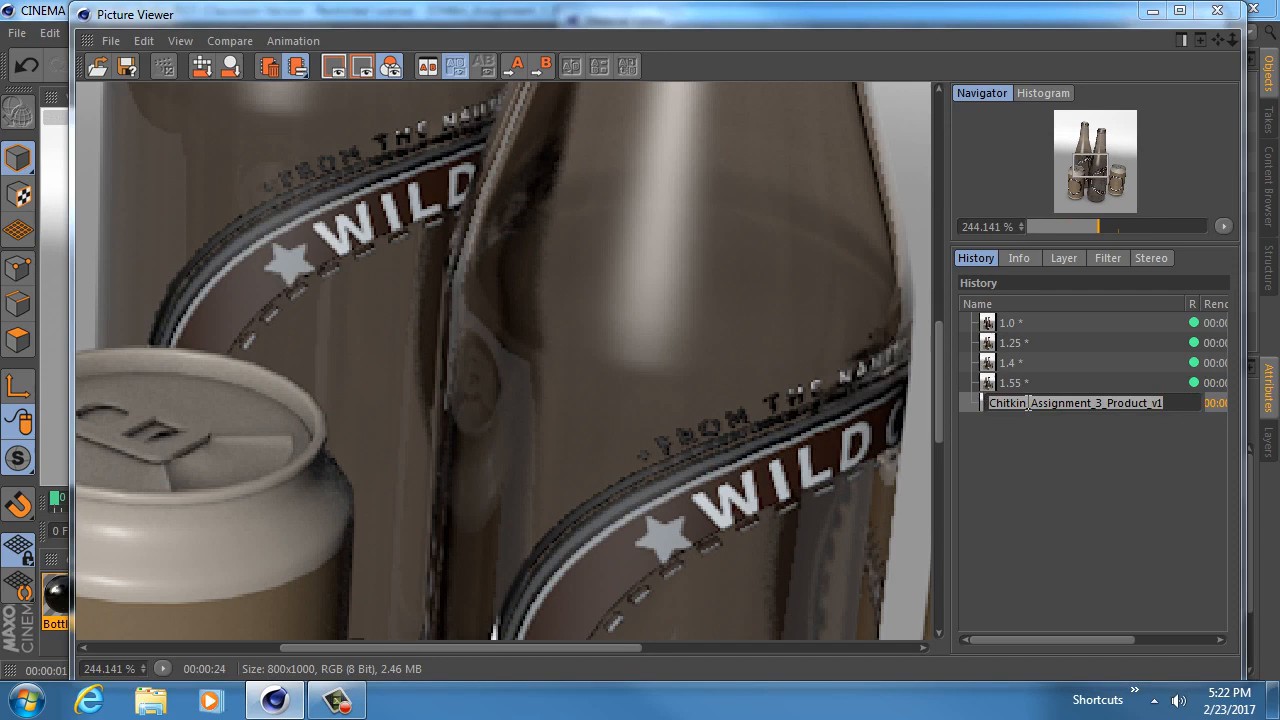
text(0 Roughnes)
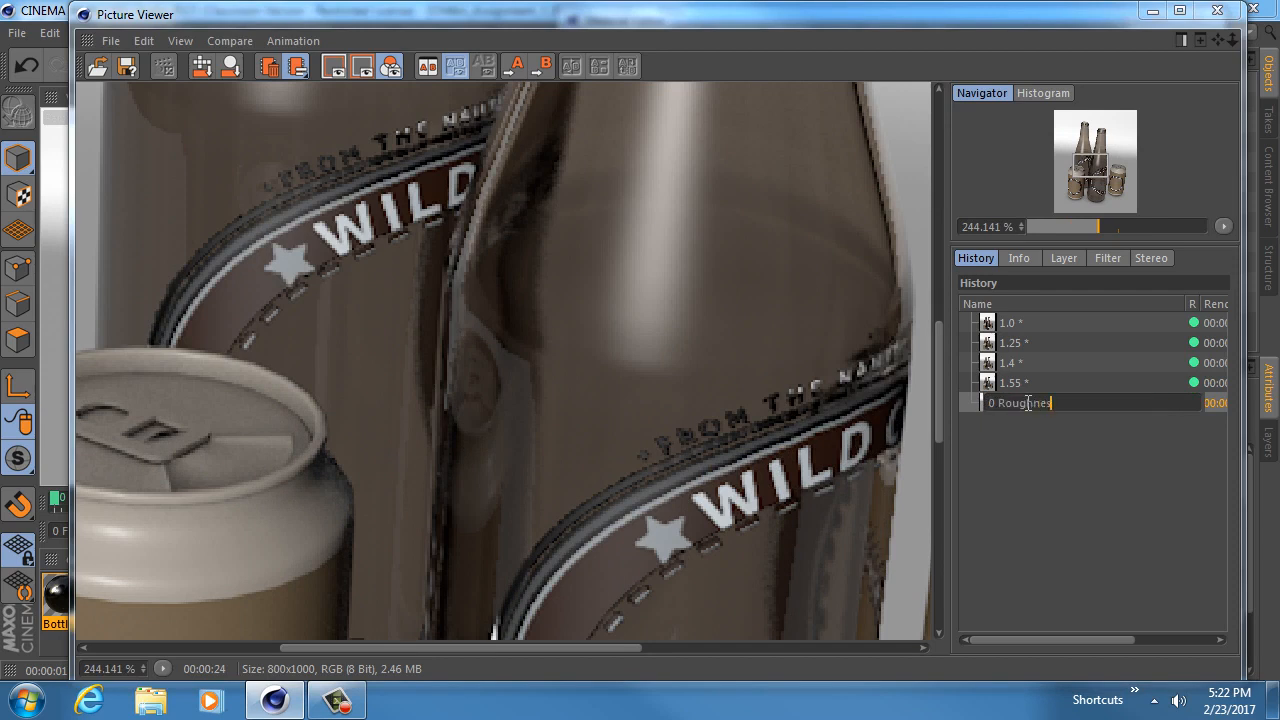
text(s)
key(Return)
double_click(1022, 384)
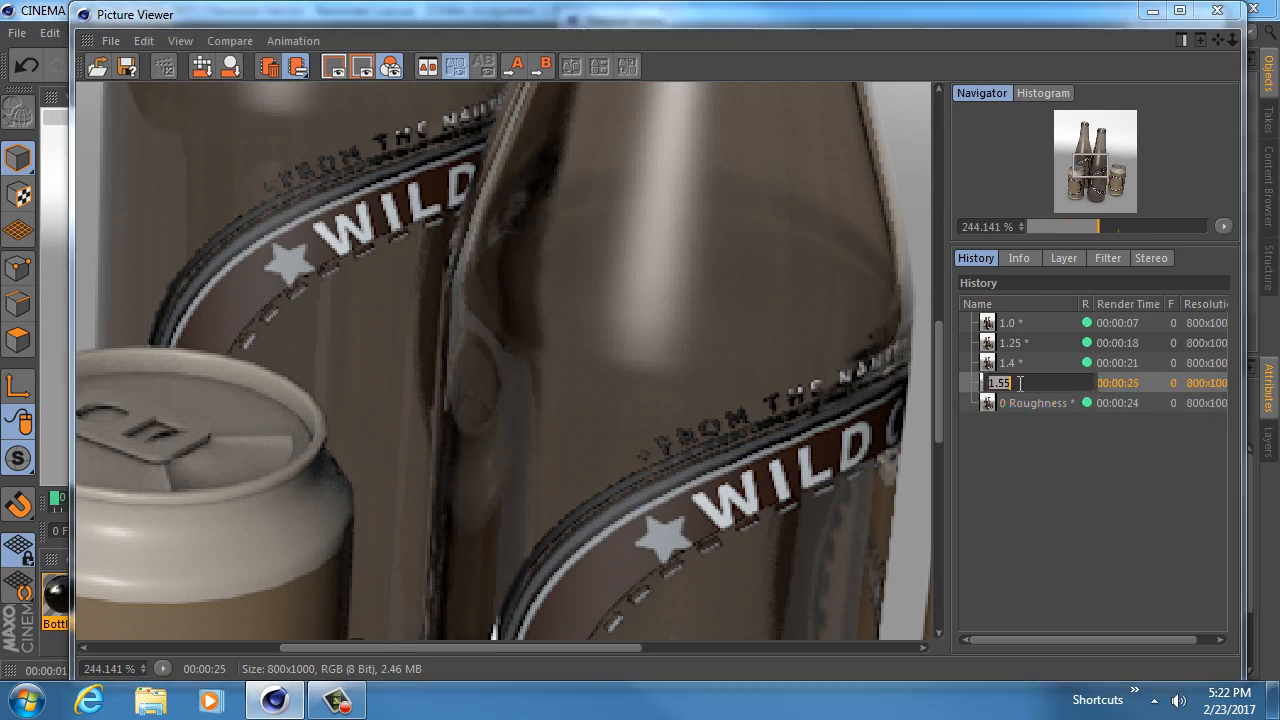
text(5% roughness)
key(Return)
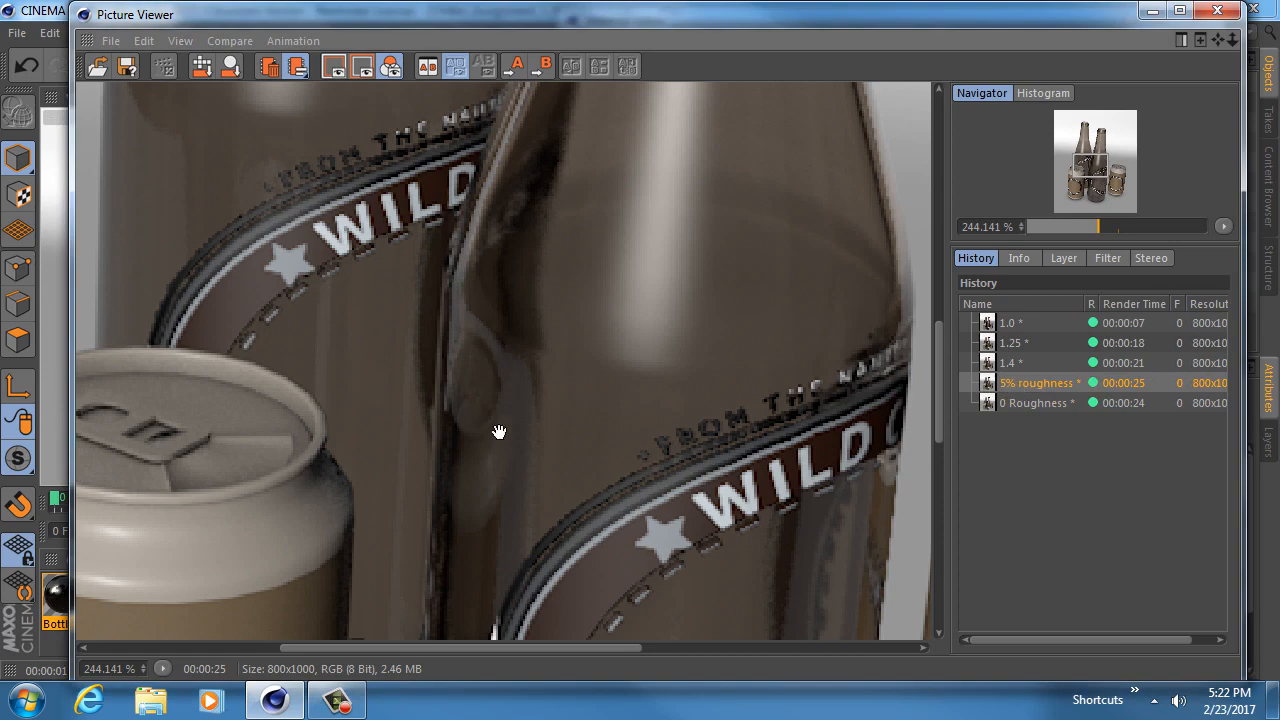
Step: Compare the reflections in the 5% roughness and 0 Roughness renders at close and full size, and minimize the Picture Viewer
click(1029, 400)
click(1031, 383)
drag(497, 426, 631, 337)
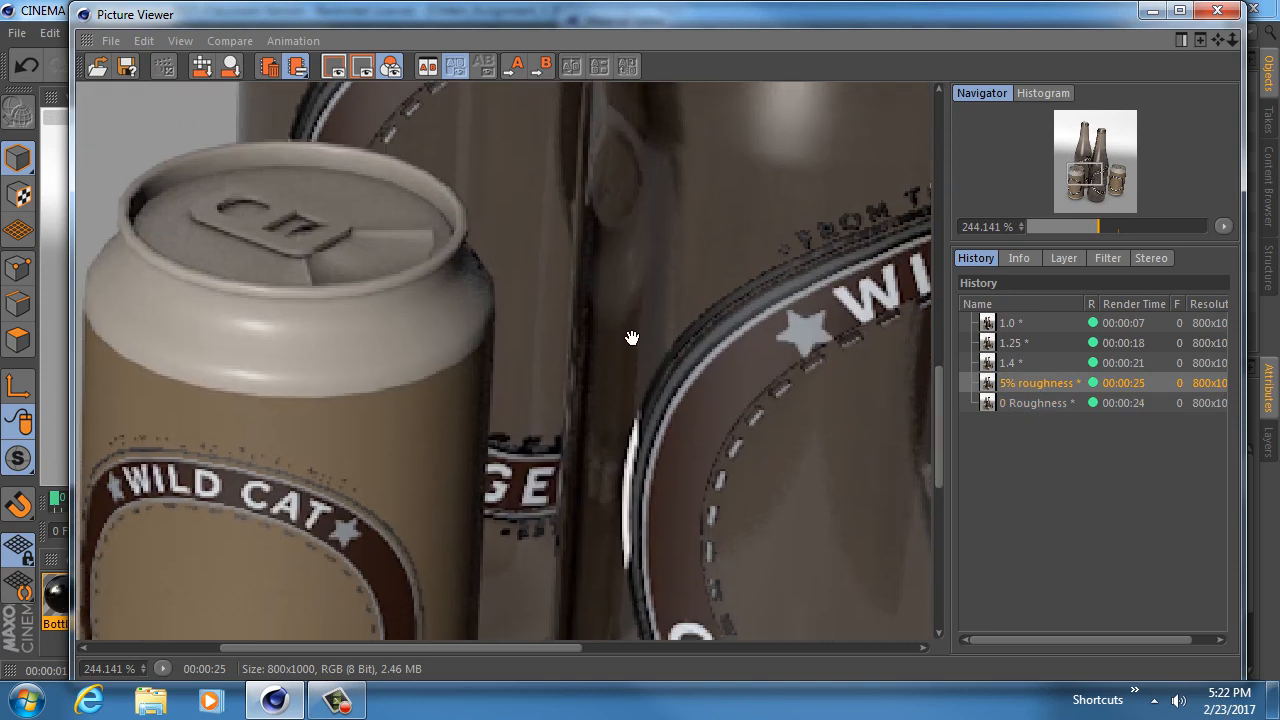
click(1030, 404)
click(1032, 385)
scroll(625, 232, down, 1)
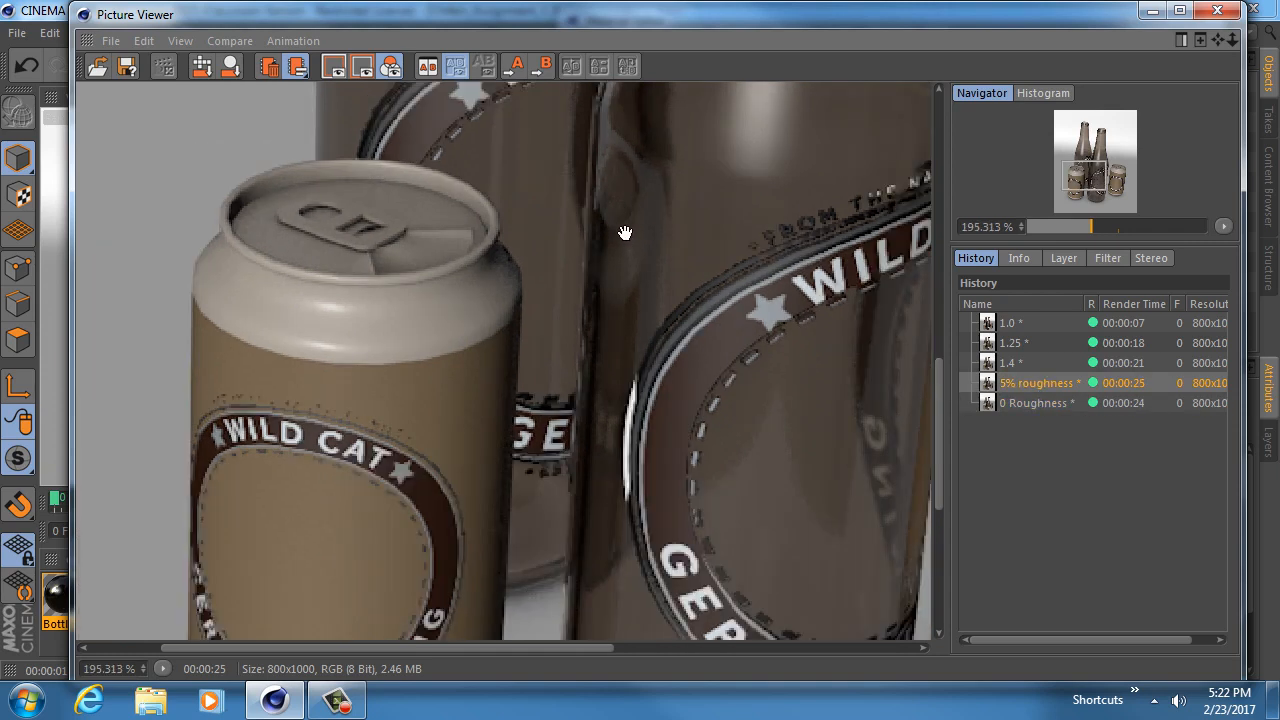
scroll(625, 232, down, 3)
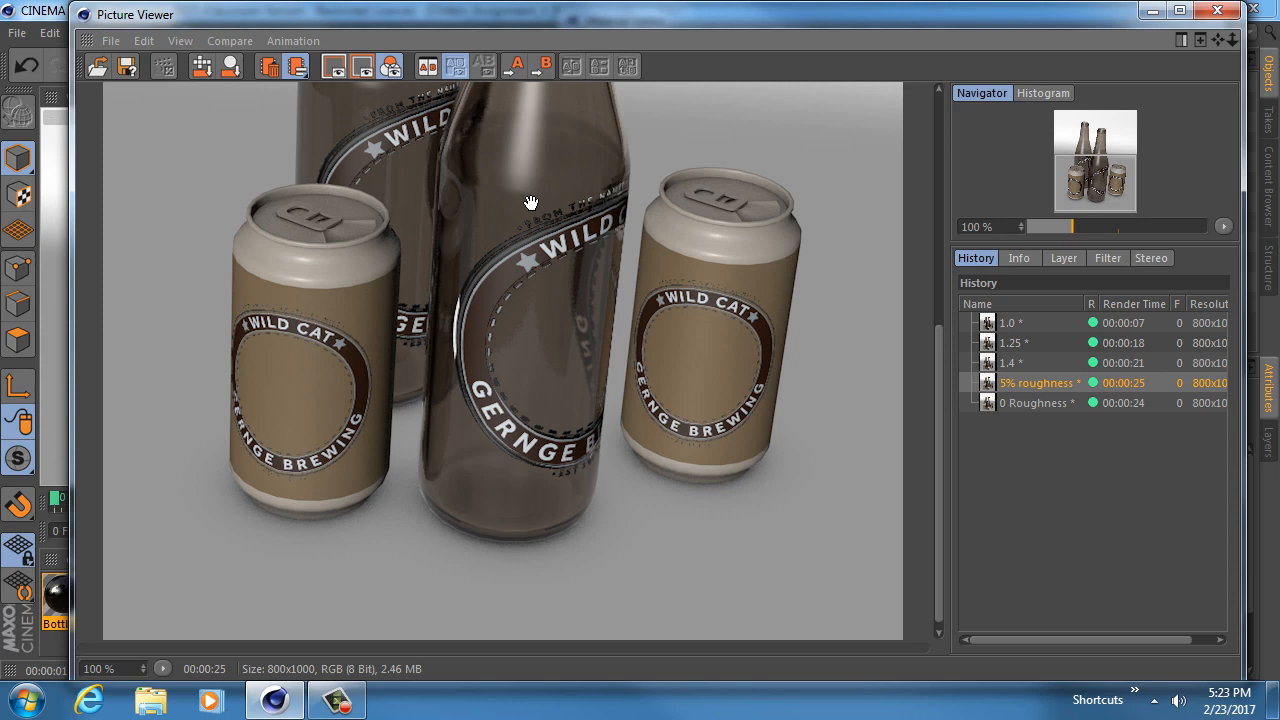
click(1043, 404)
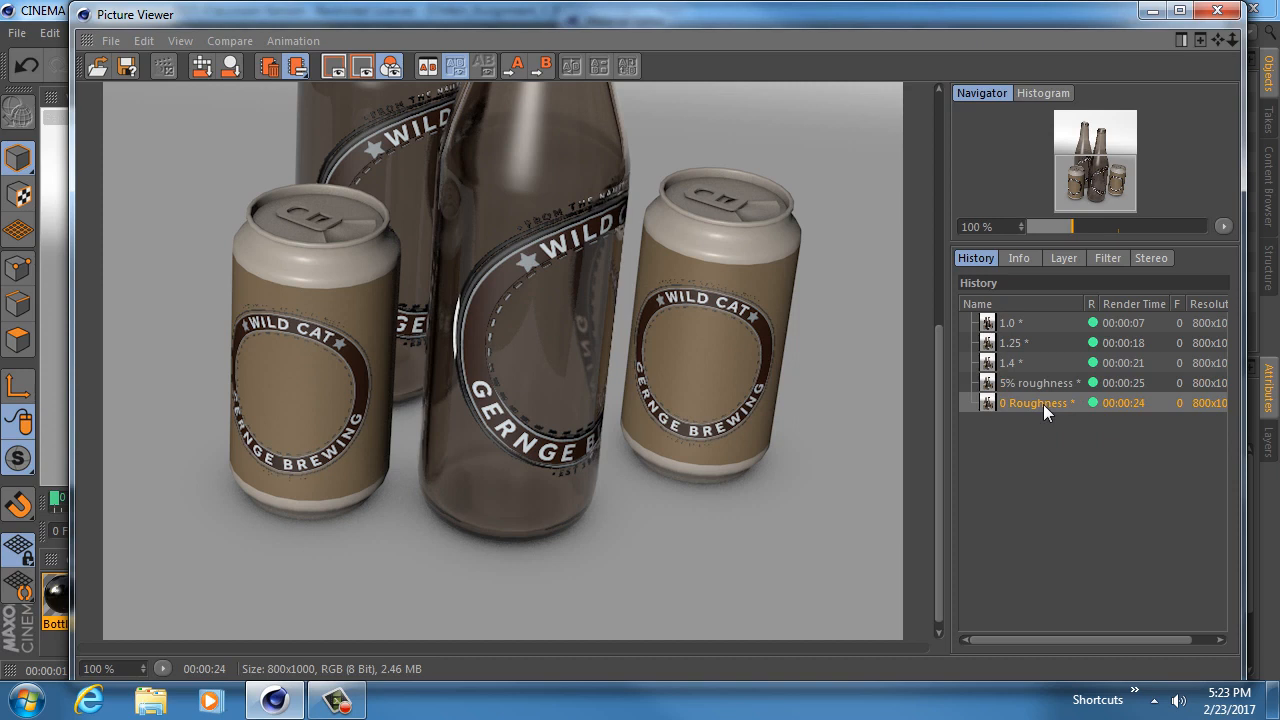
click(1040, 385)
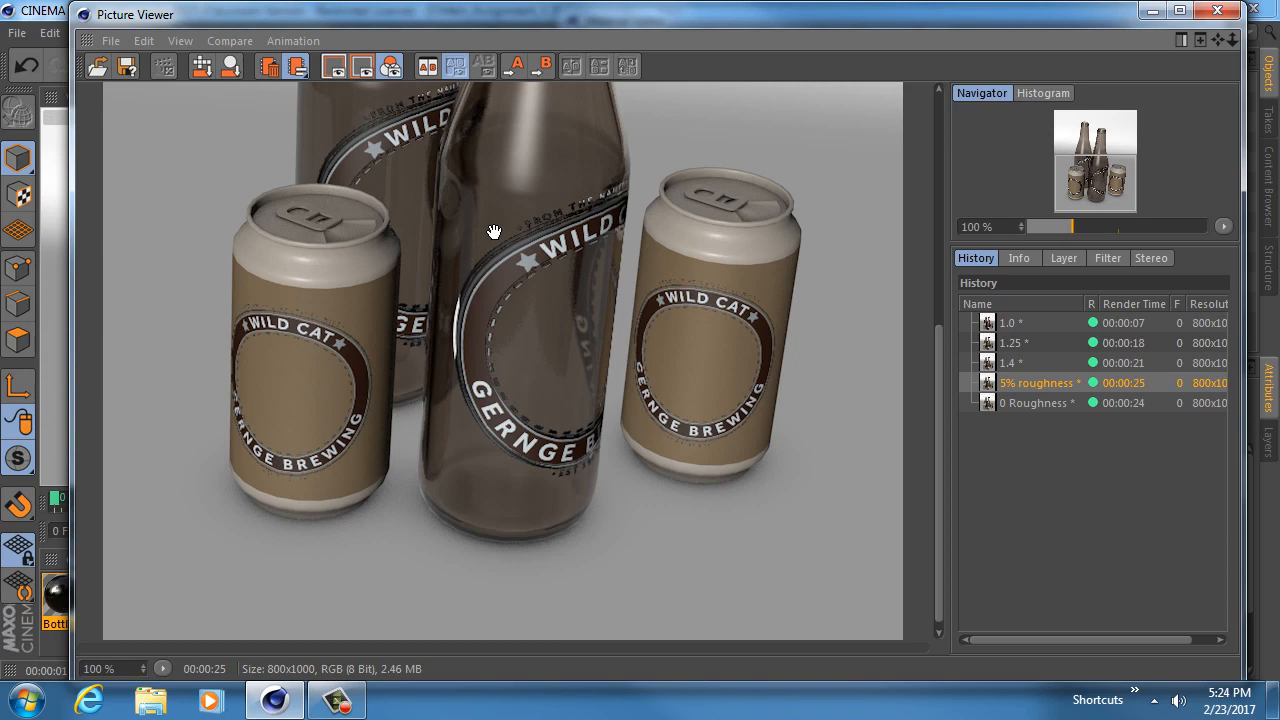
click(1153, 10)
Step: Review the Bottle Glass transparency and reflectance settings, and close the Material Editor
click(633, 288)
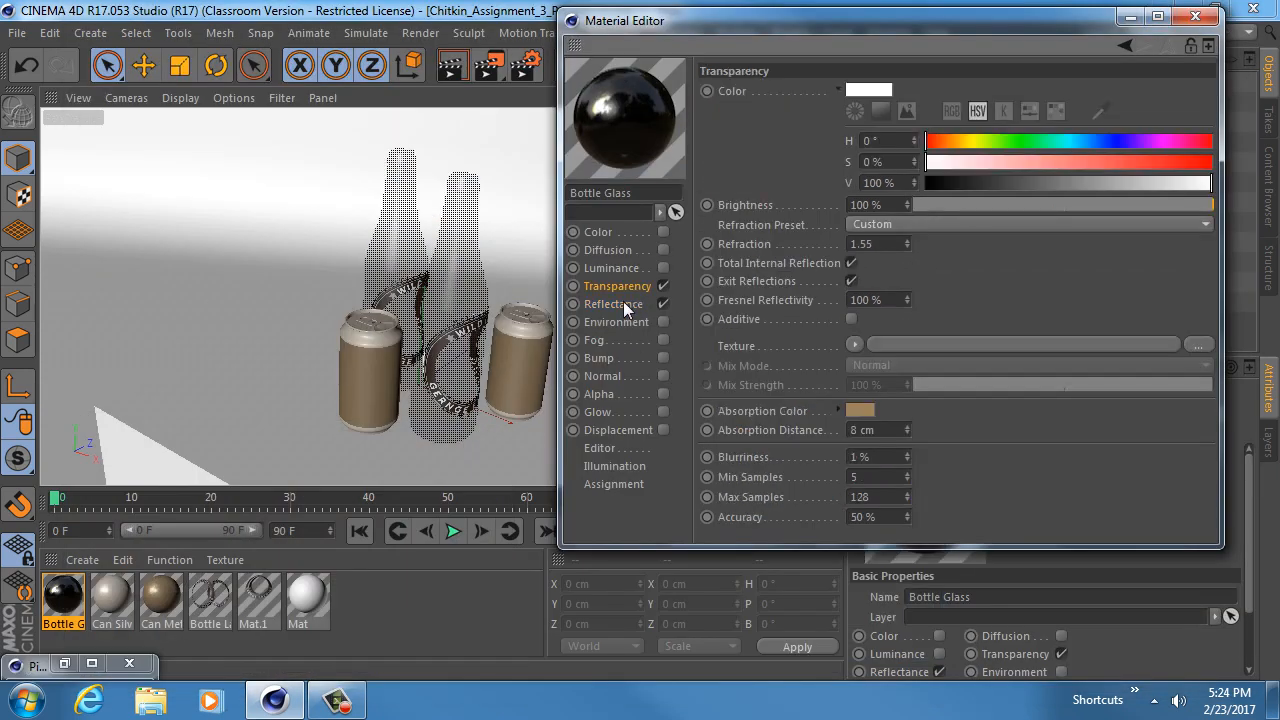
click(622, 301)
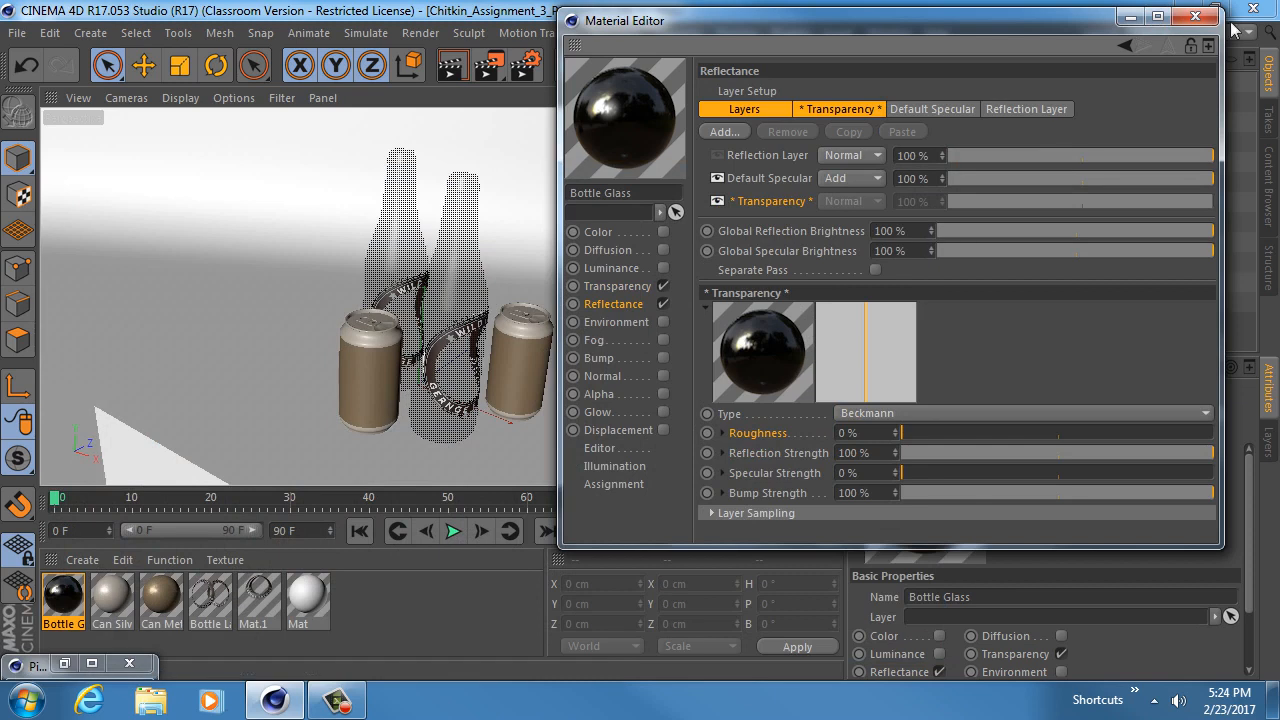
click(1195, 16)
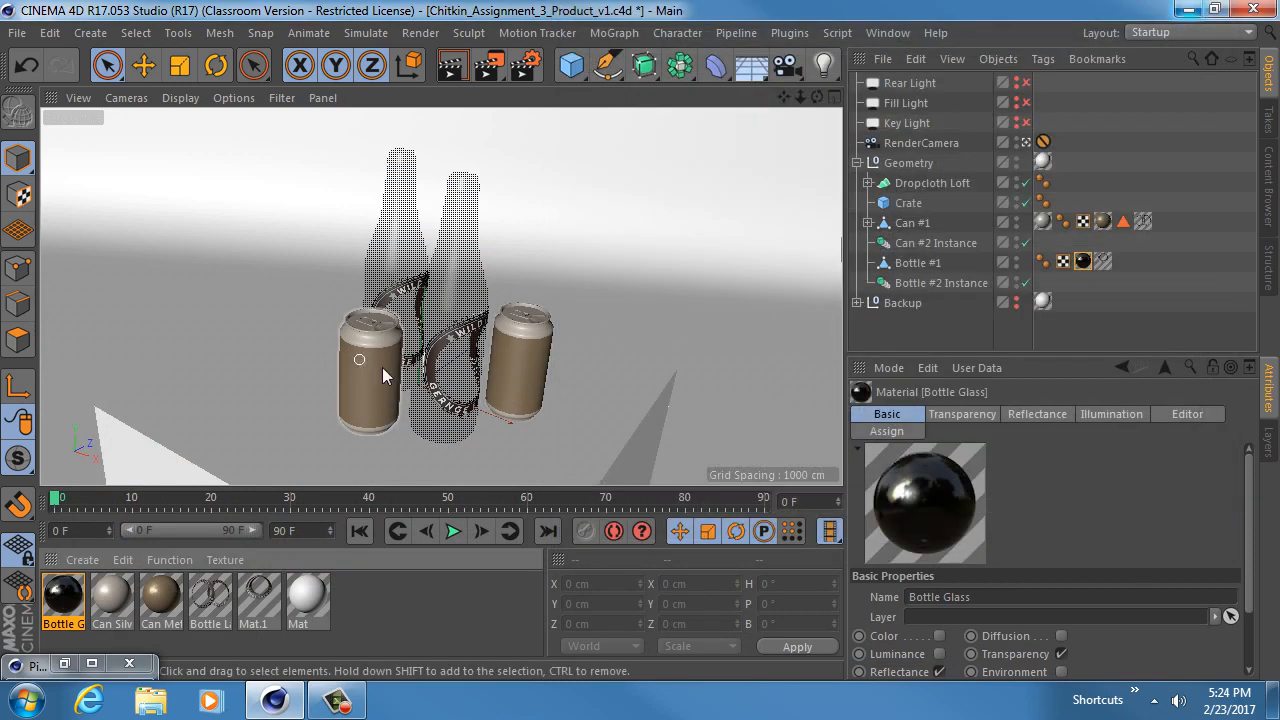
Step: Open the Can Silver material for editing and examine the Refl and Default Specular layers of its Reflectance channel
click(115, 600)
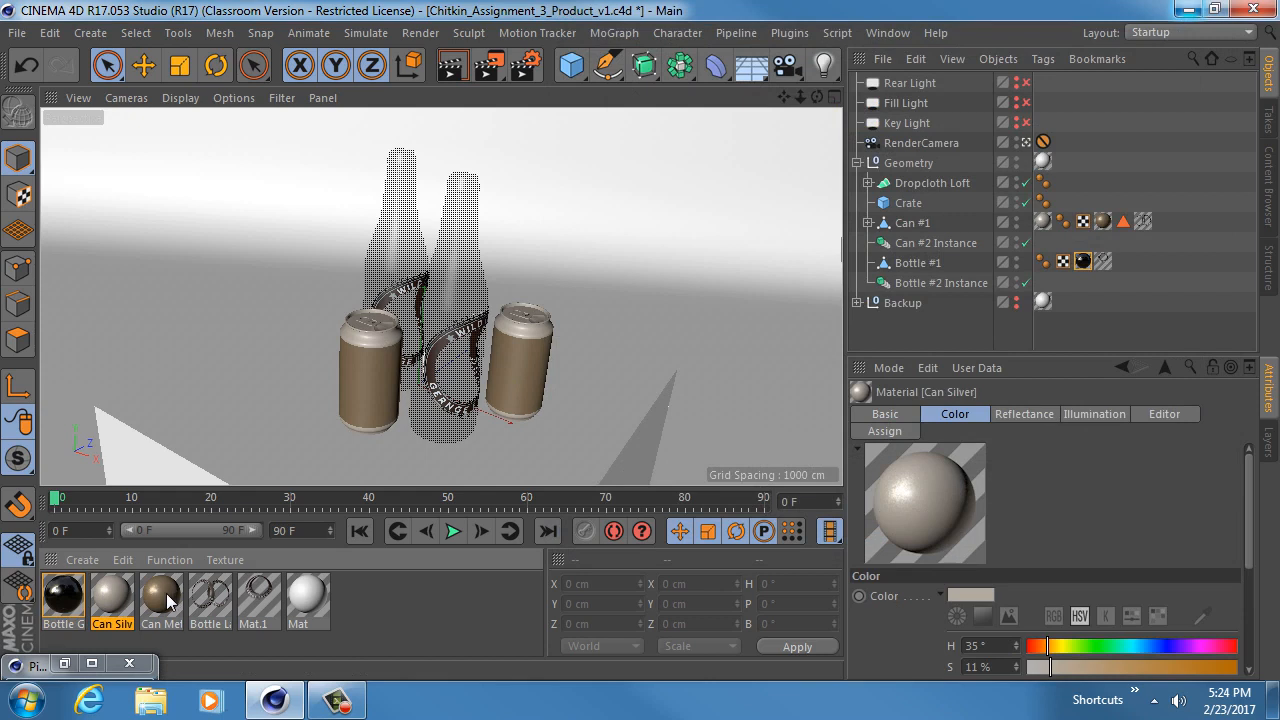
double_click(113, 598)
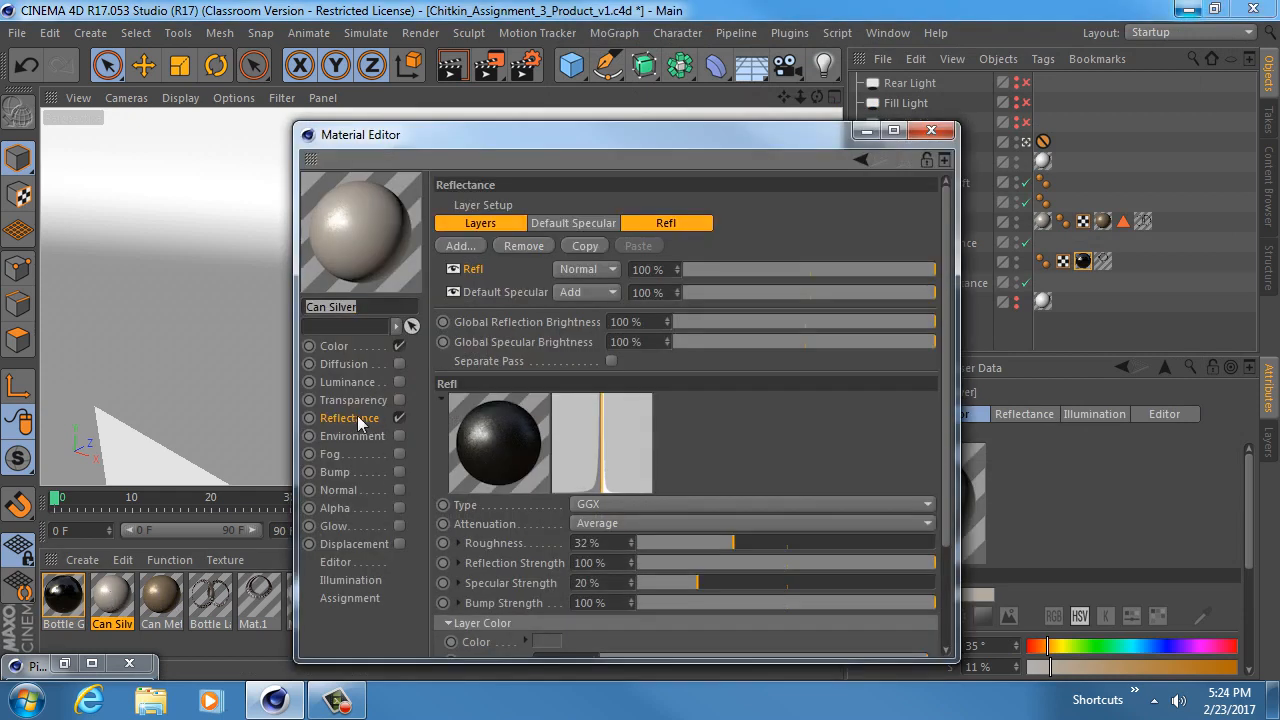
drag(473, 134, 408, 28)
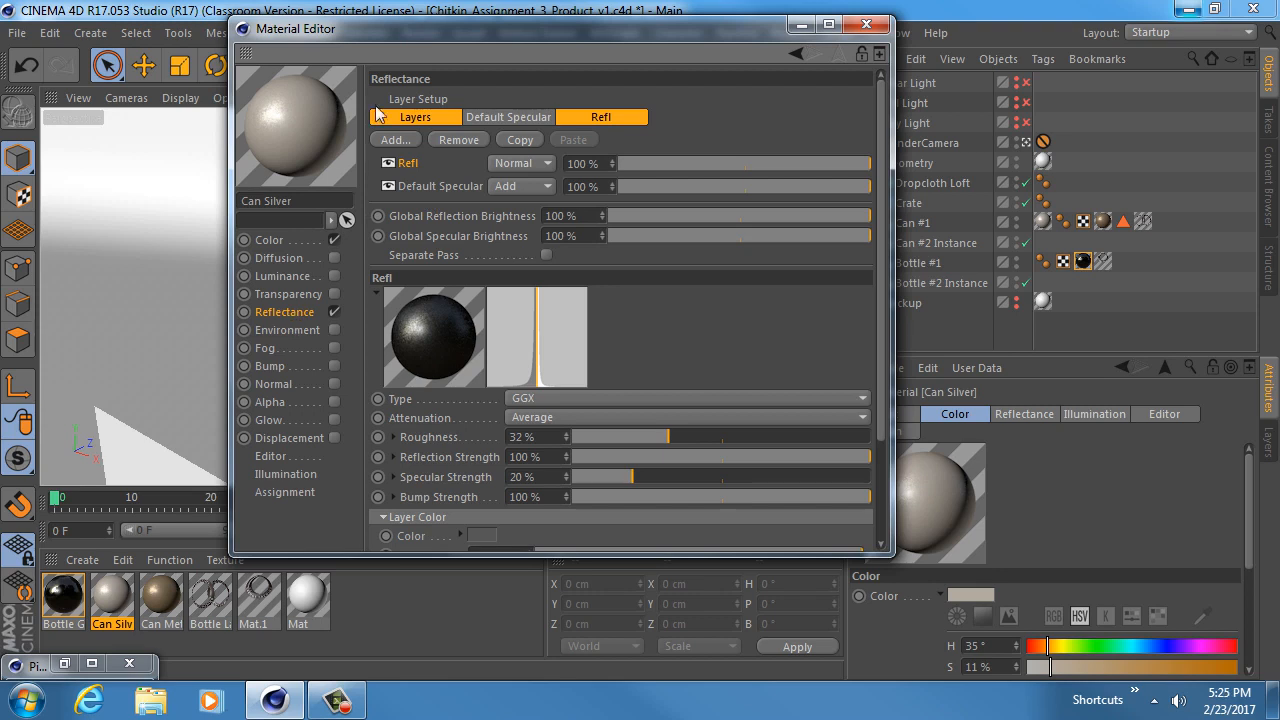
drag(411, 31, 562, 29)
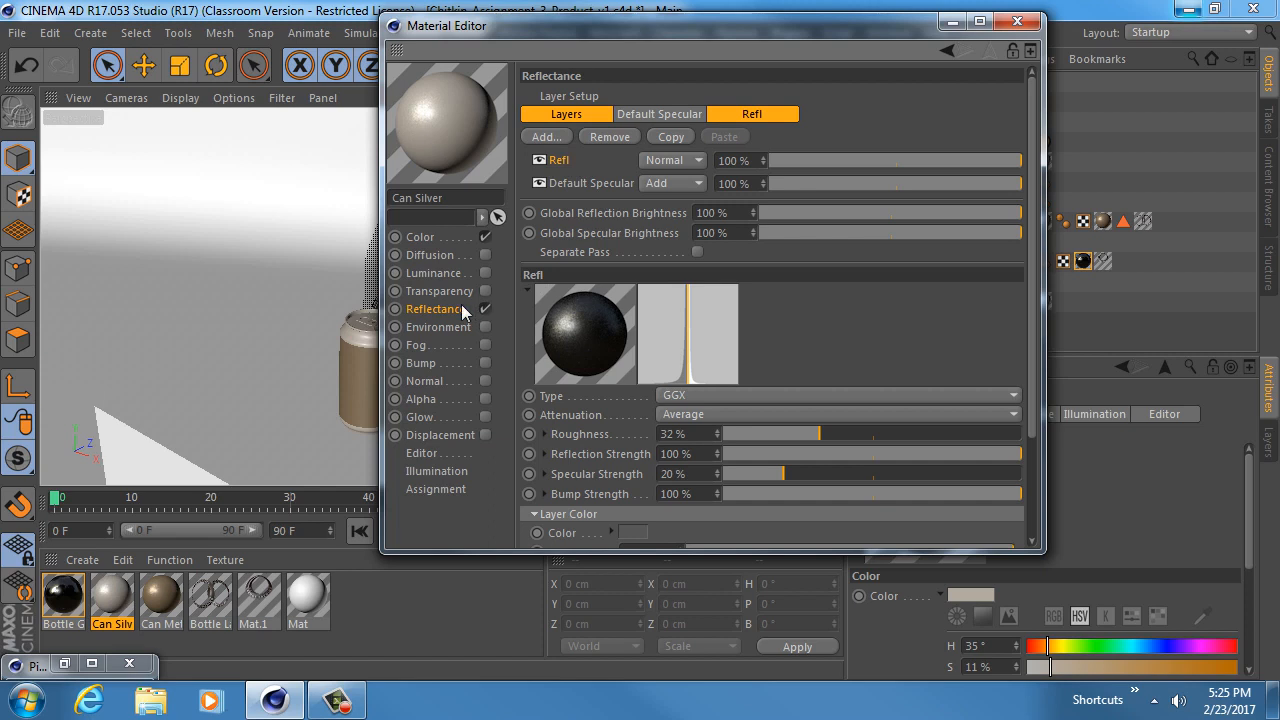
click(575, 183)
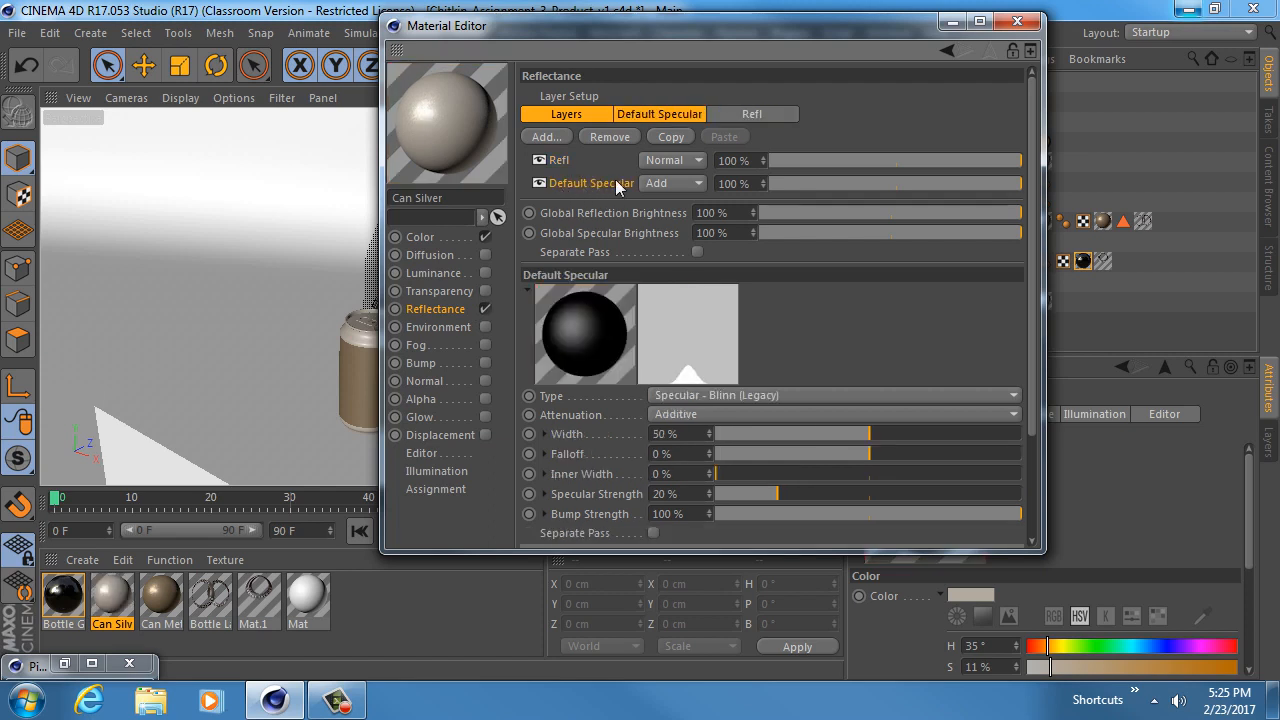
Step: Examine the Refl layer of the Can Silver material, including its available reflection types, in a taller, narrower Material Editor
click(559, 162)
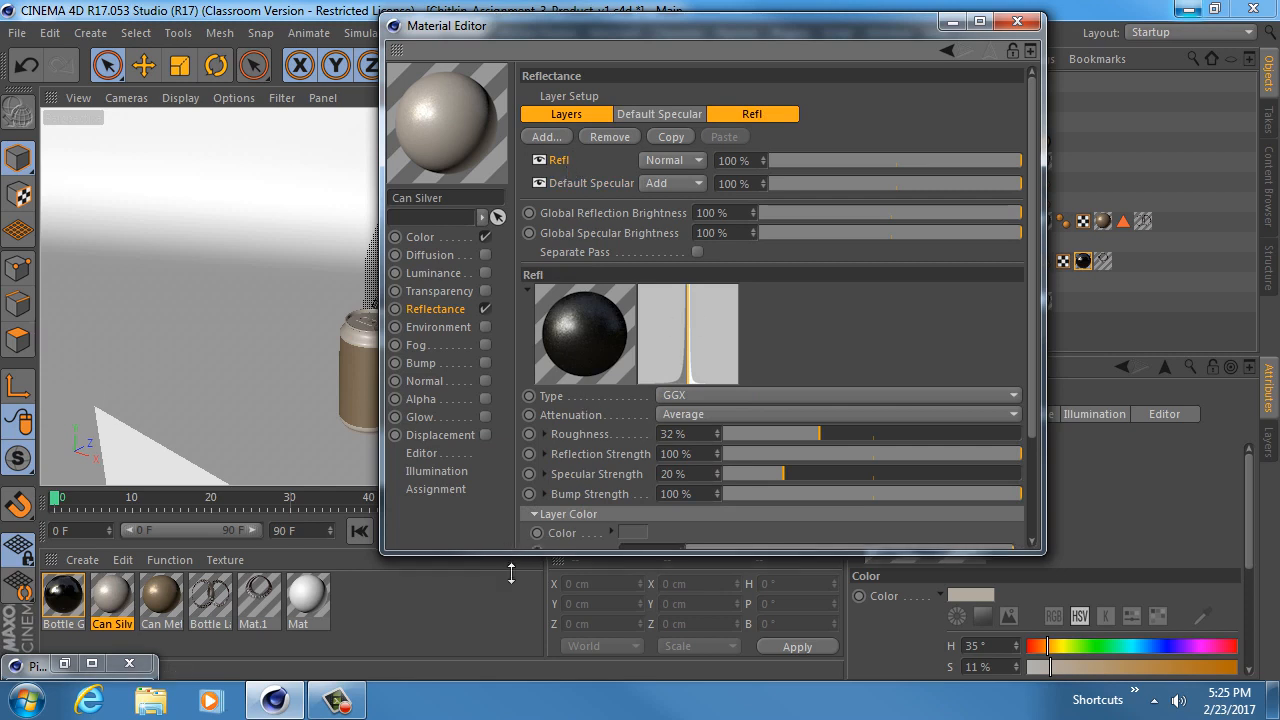
drag(511, 573, 511, 695)
click(692, 395)
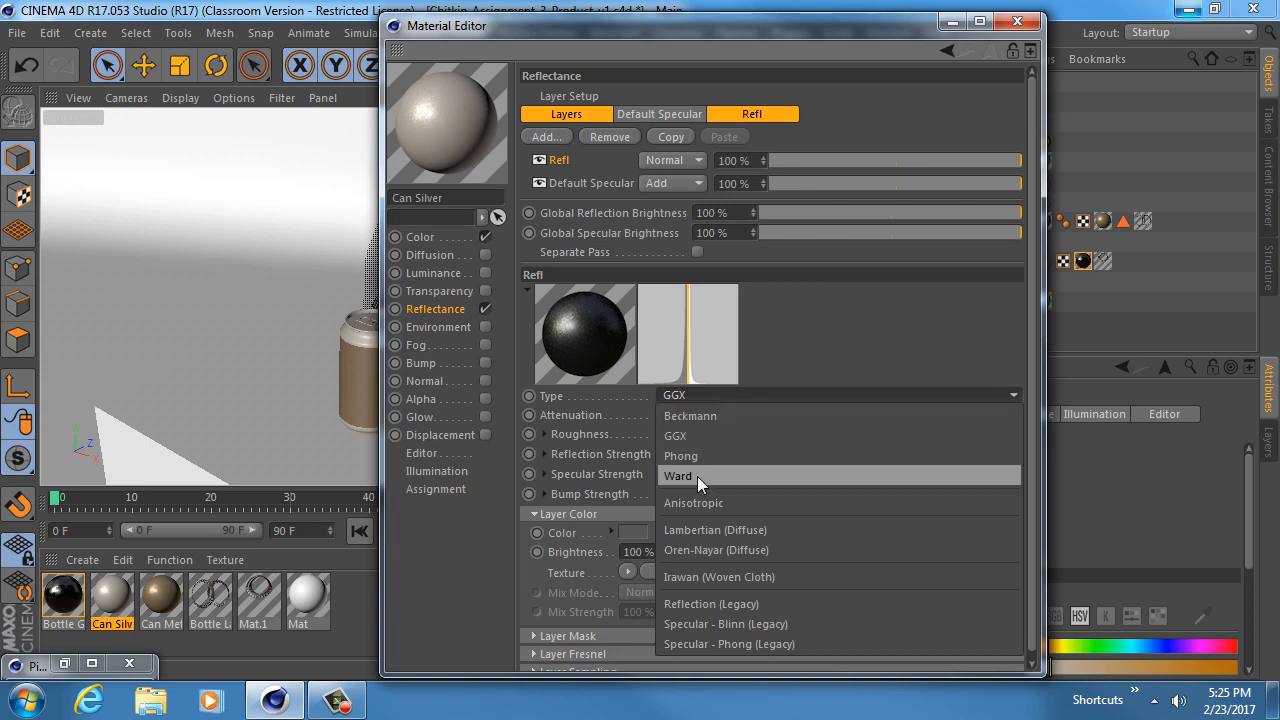
click(590, 412)
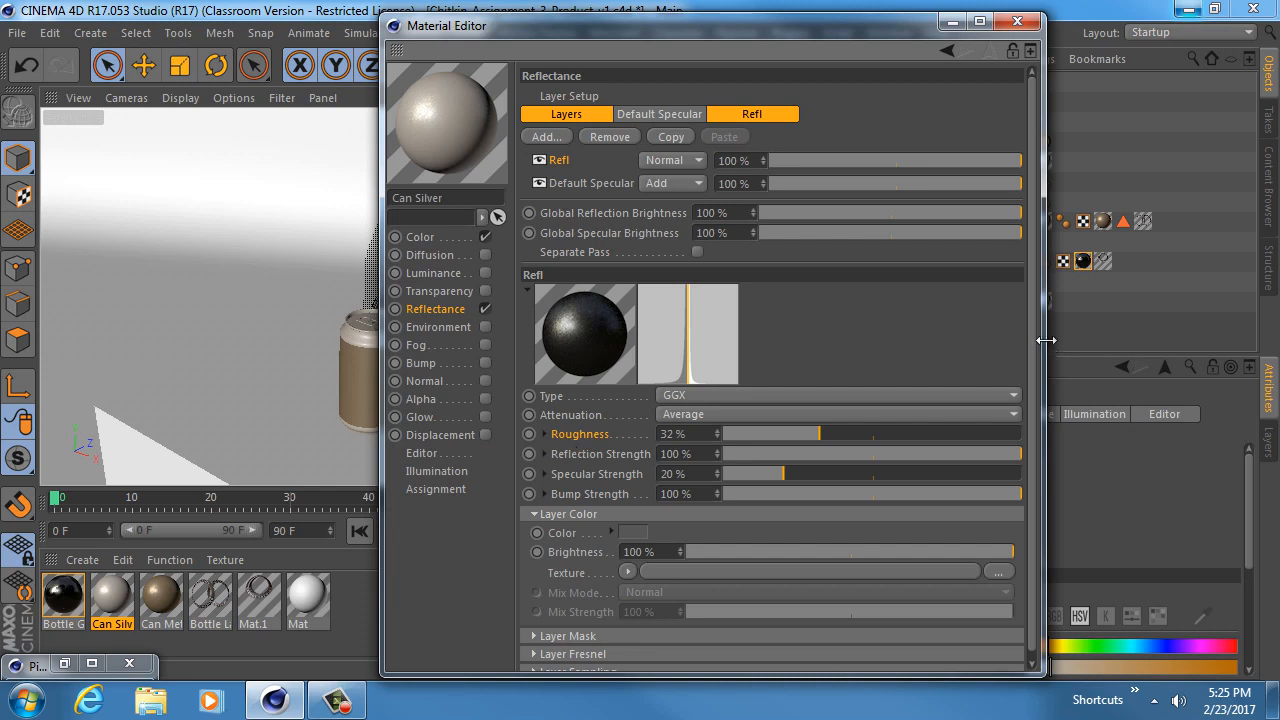
drag(1045, 340, 940, 345)
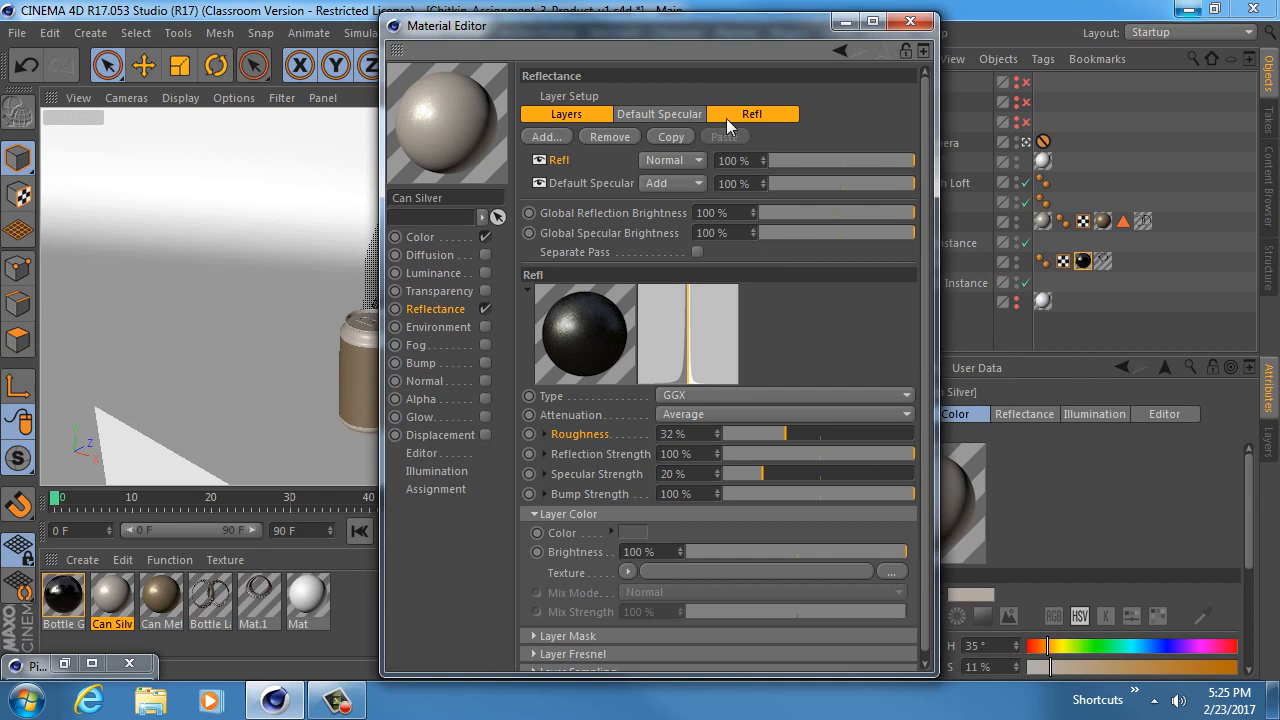
Step: Move the Material Editor aside, leave the RenderCamera view, and frame the front can up close
drag(696, 29, 1010, 24)
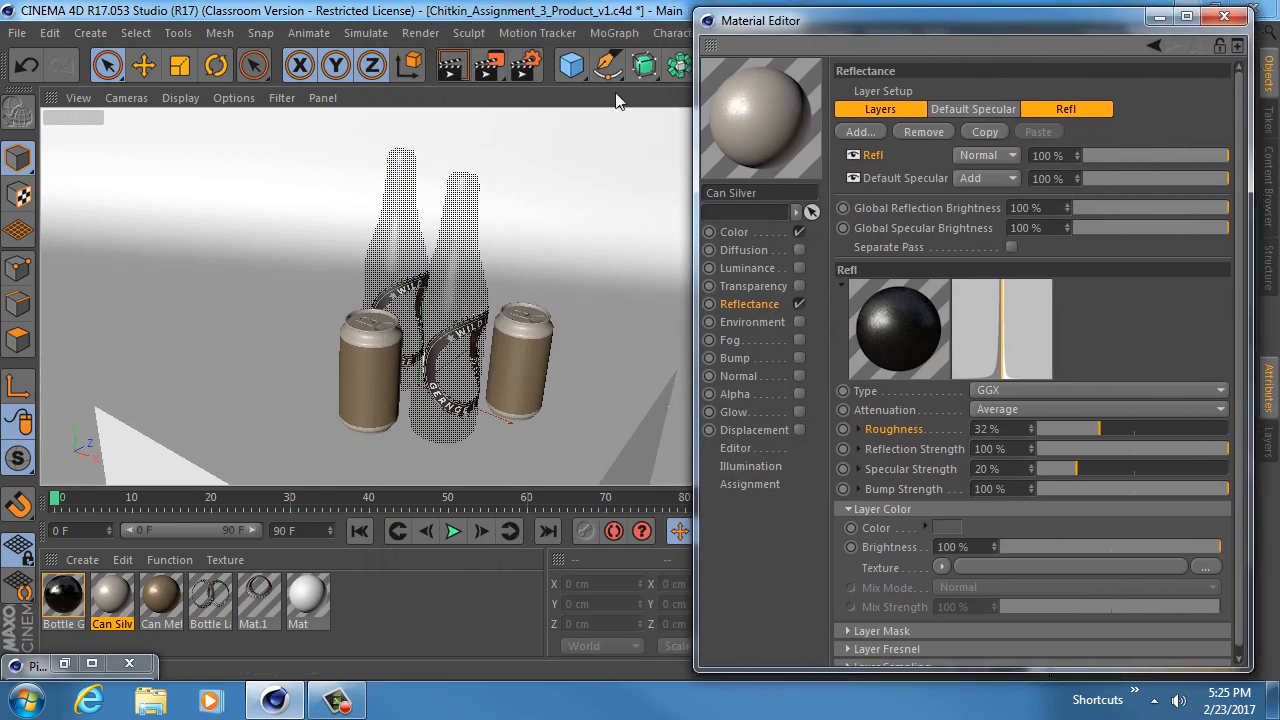
drag(850, 22, 810, 329)
click(1025, 141)
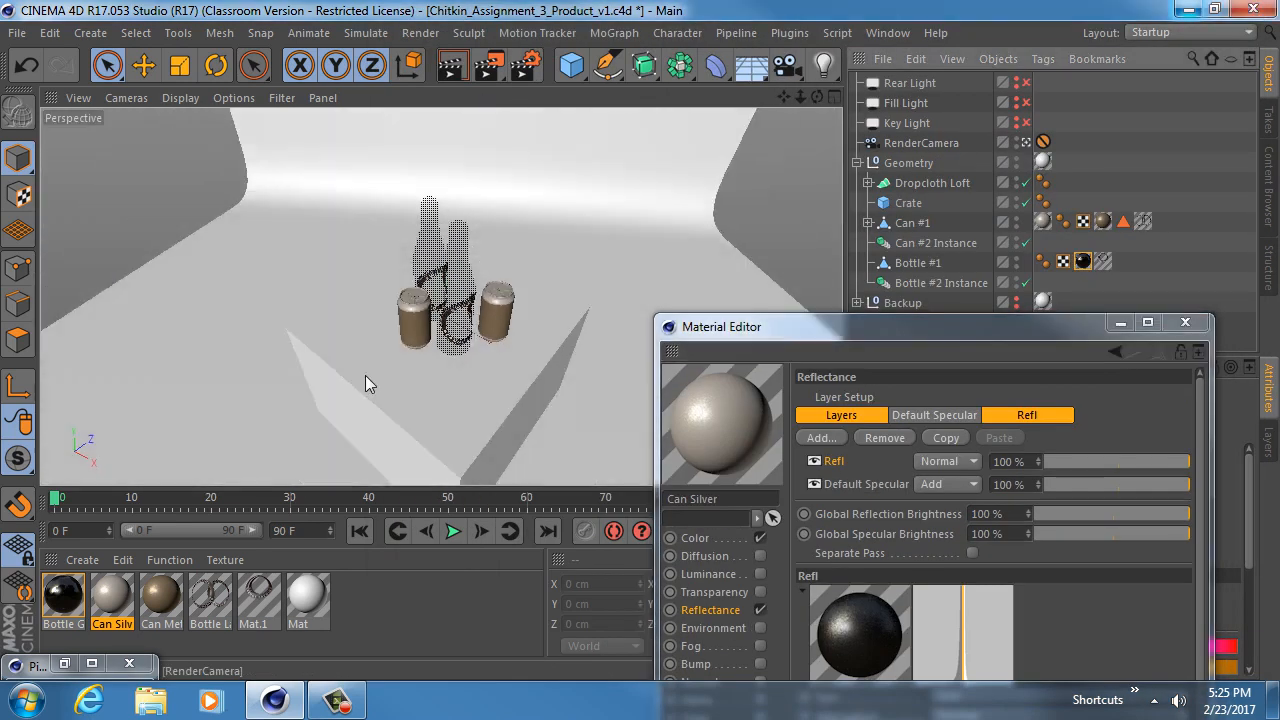
right_click(407, 314)
key(super)
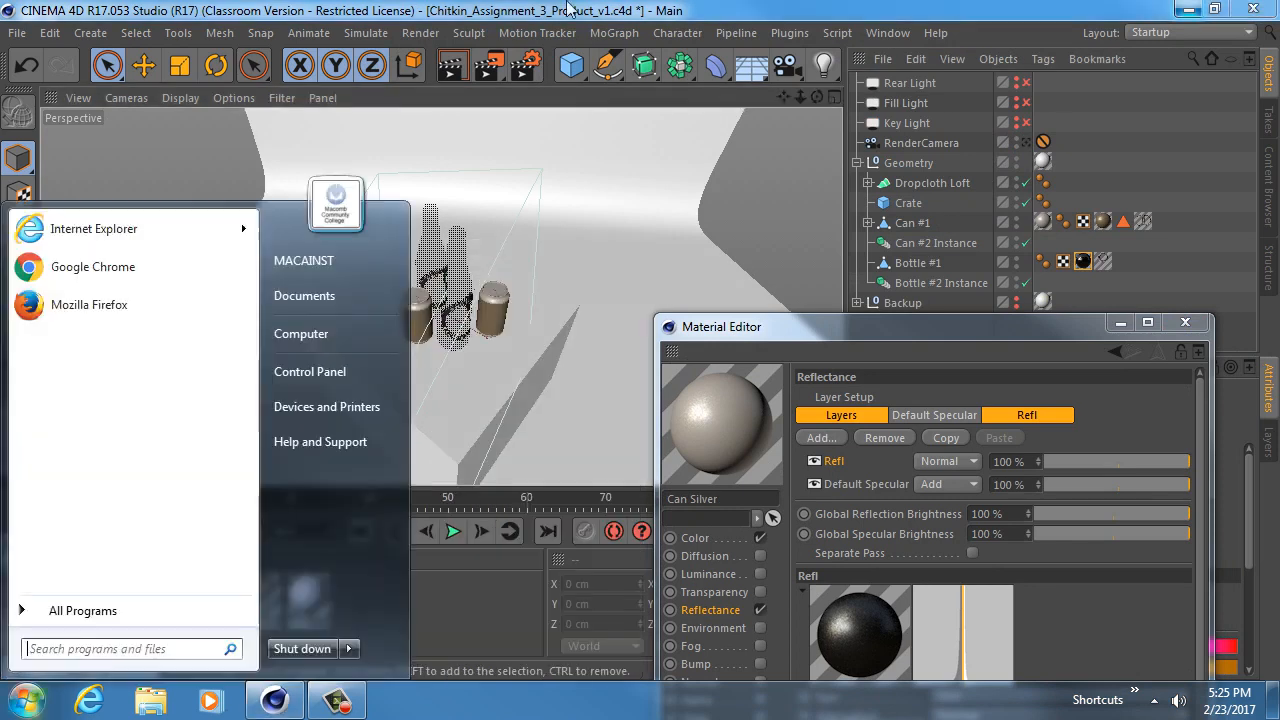
click(567, 4)
alt+right_drag(410, 332, 464, 318)
alt+drag(423, 259, 448, 222)
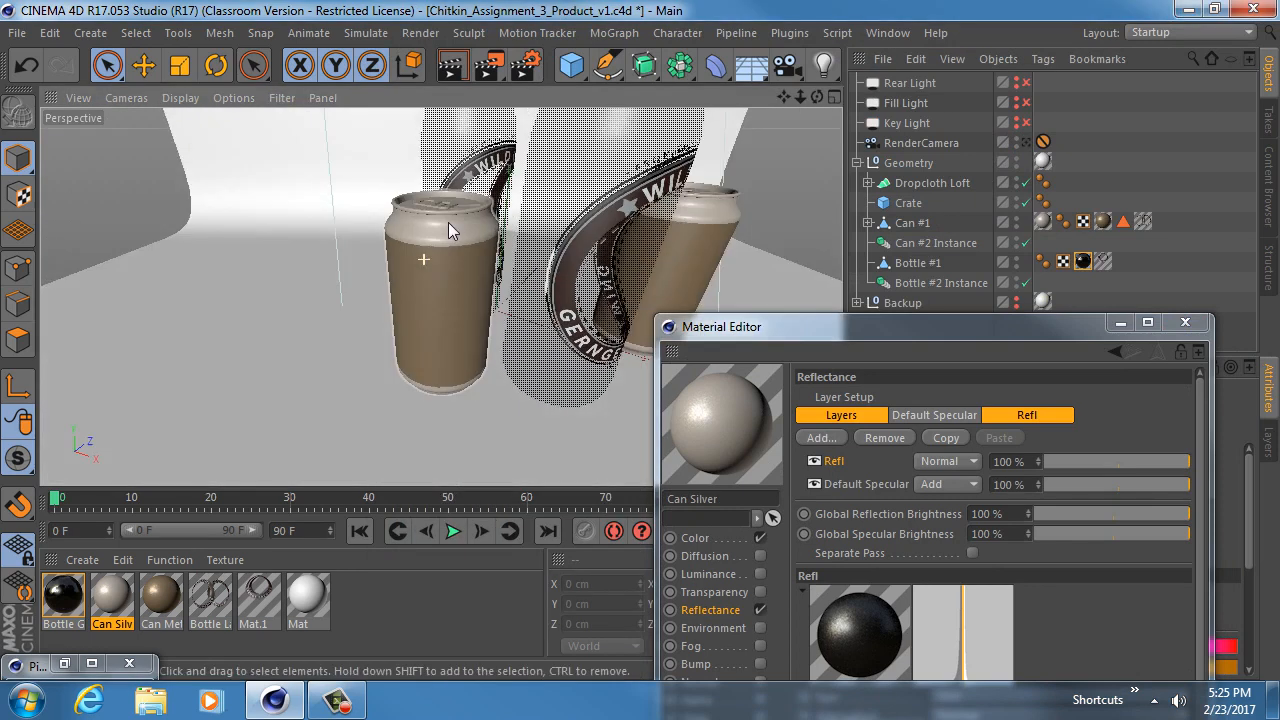
alt+right_drag(394, 232, 516, 262)
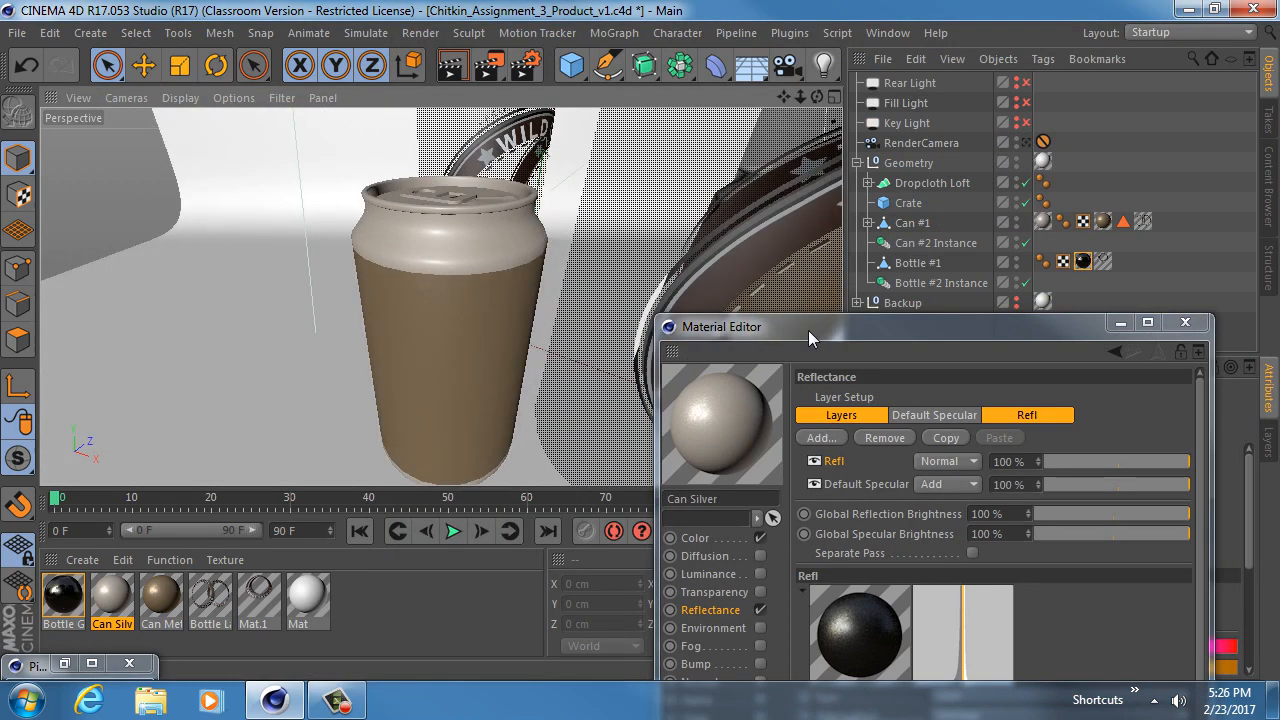
Step: Render the can close-up in the viewport, and render it again with the Key, Fill and Rear lights enabled
drag(808, 330, 829, 43)
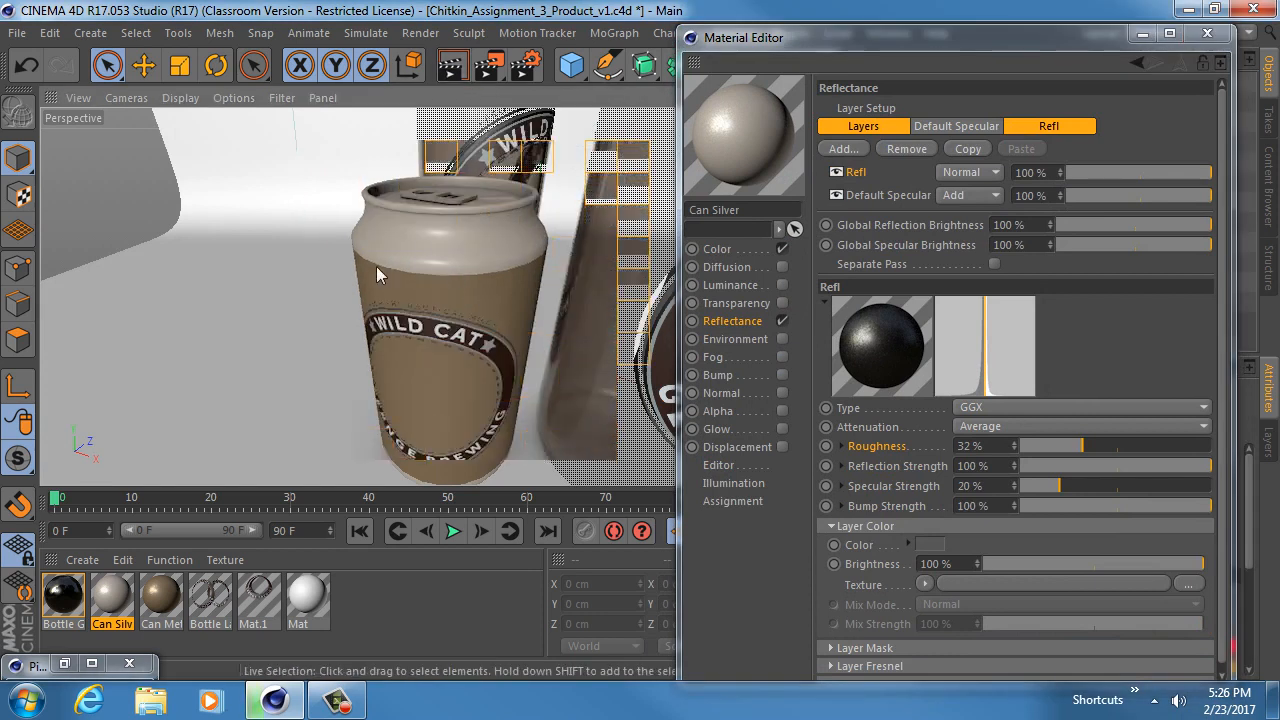
drag(851, 45, 842, 294)
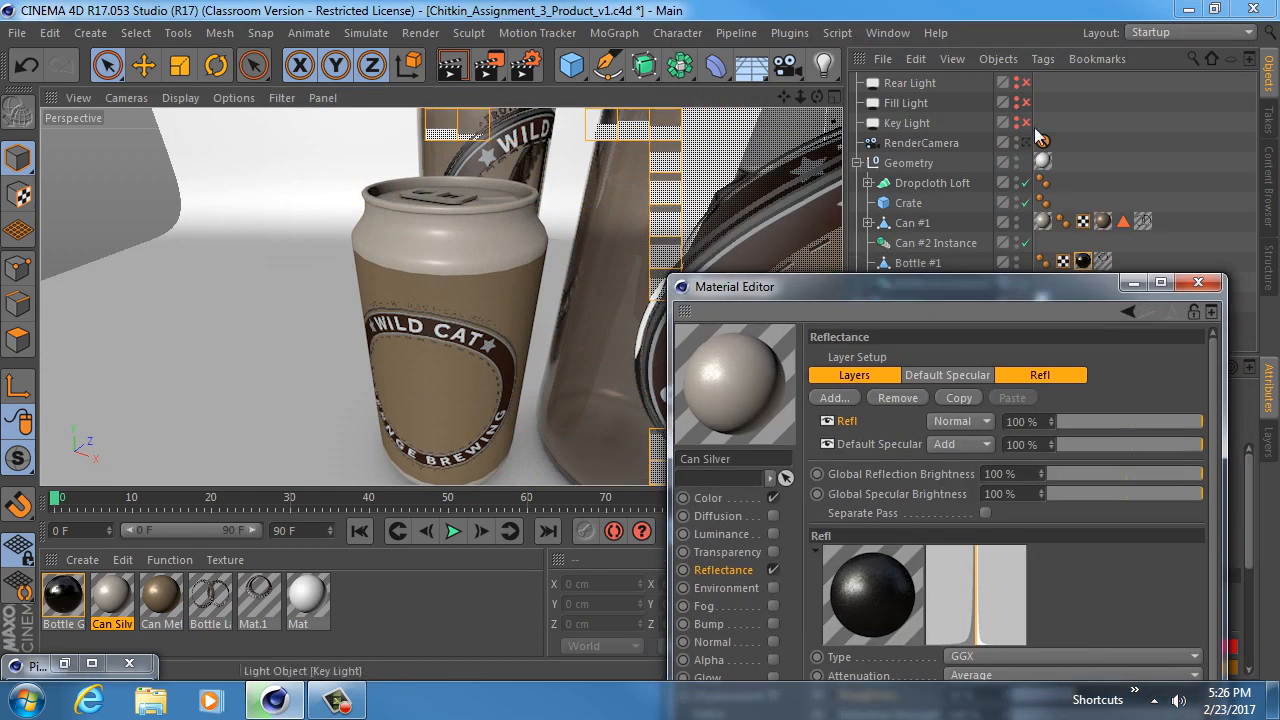
drag(1026, 123, 1027, 85)
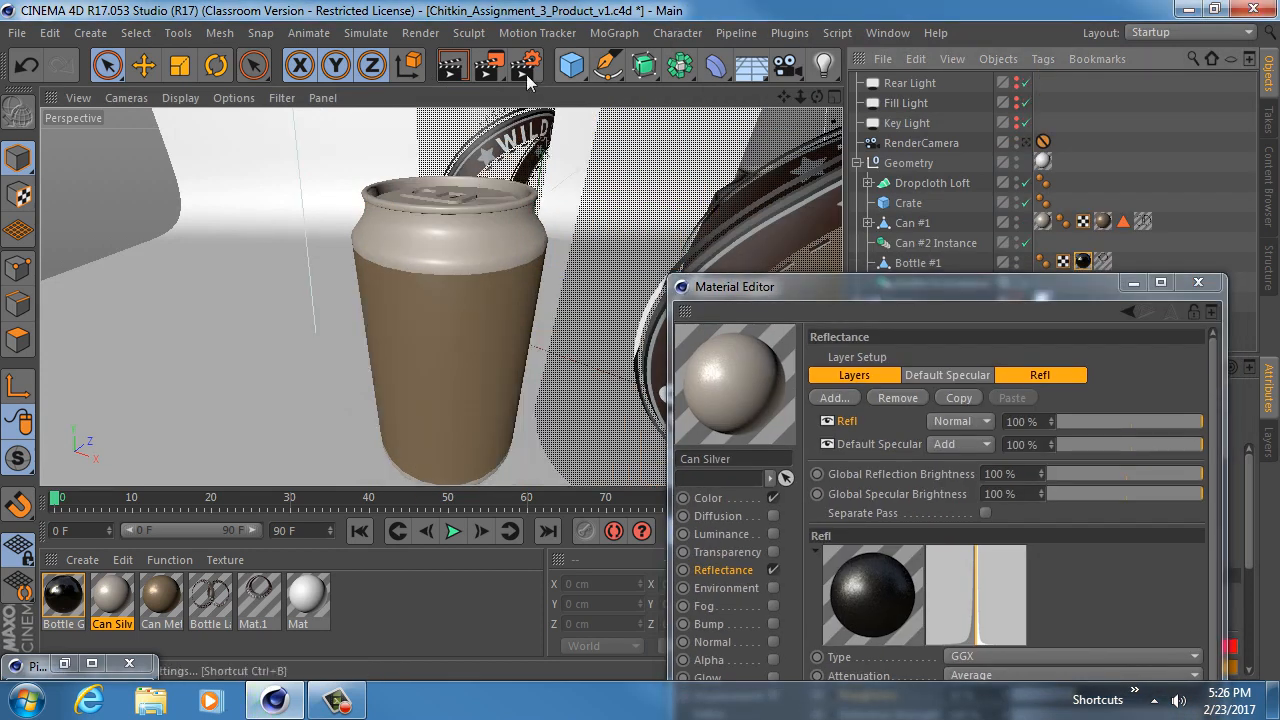
click(452, 66)
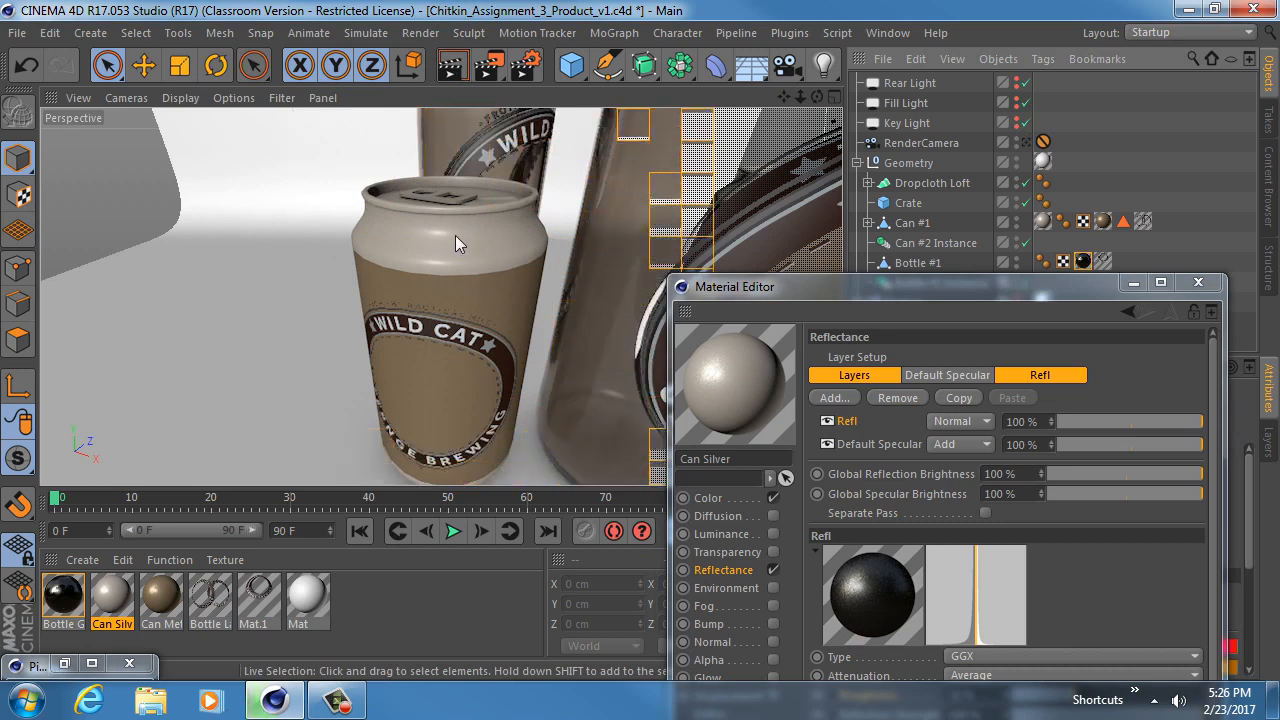
Step: Launch Google Chrome and open a new browser tab
key(super)
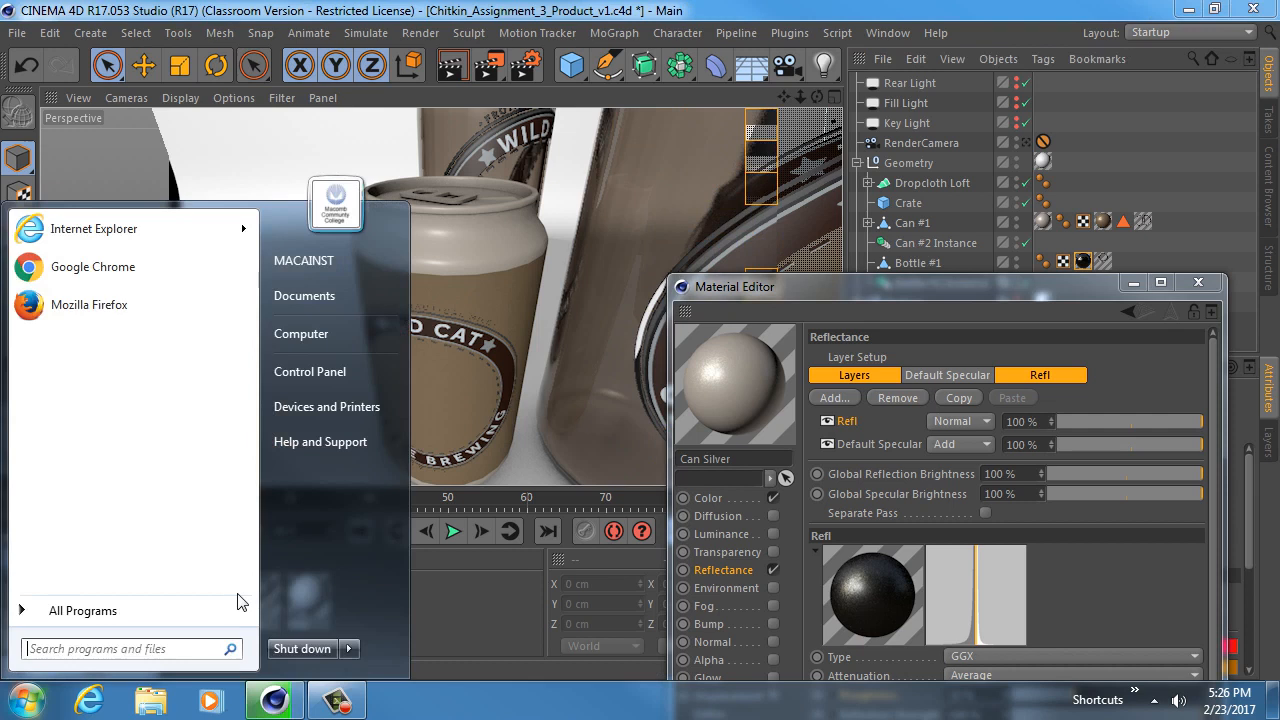
text(chrom)
key(Escape)
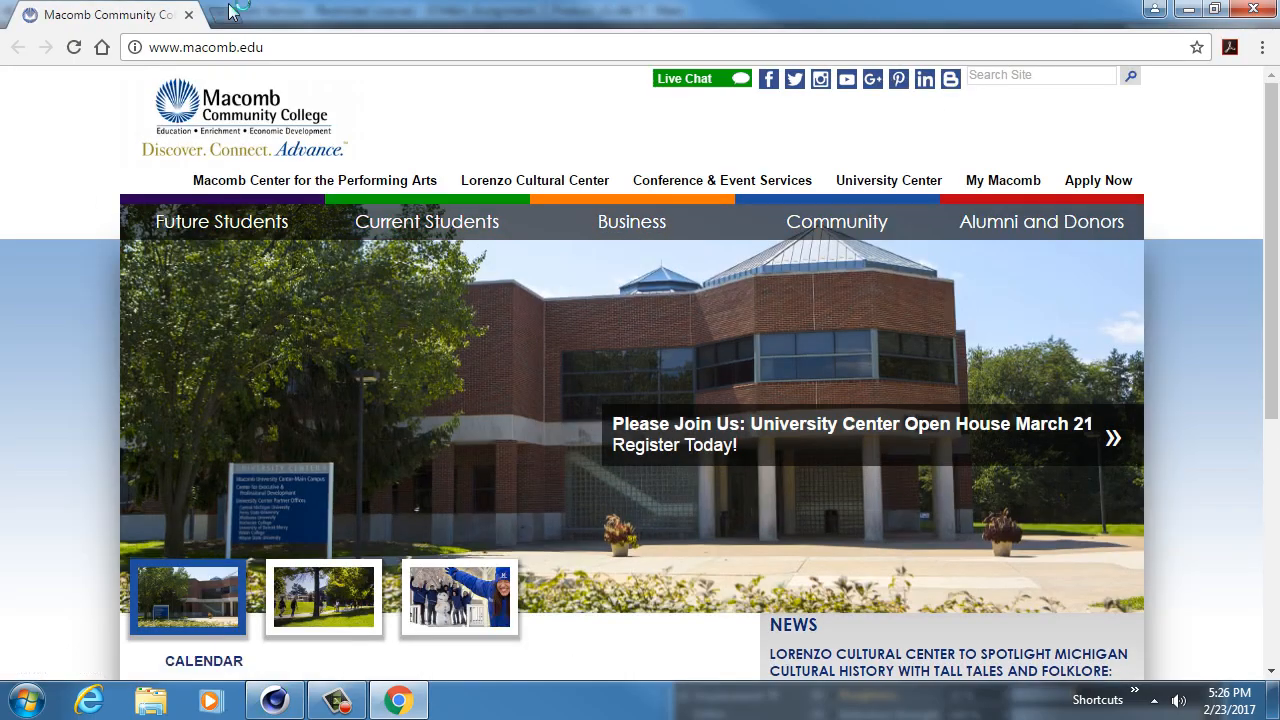
click(228, 14)
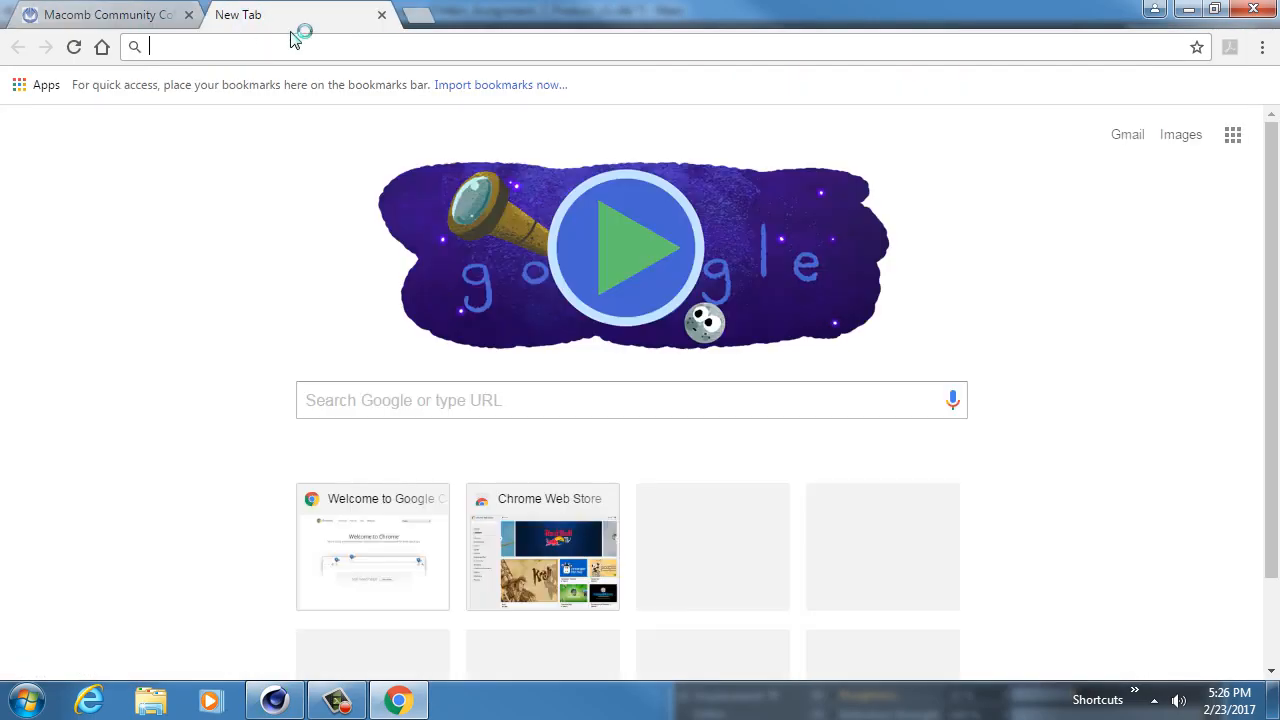
Step: Search Google Images for "aluminum can" and enlarge the picture of two plain silver cans
text(alumin)
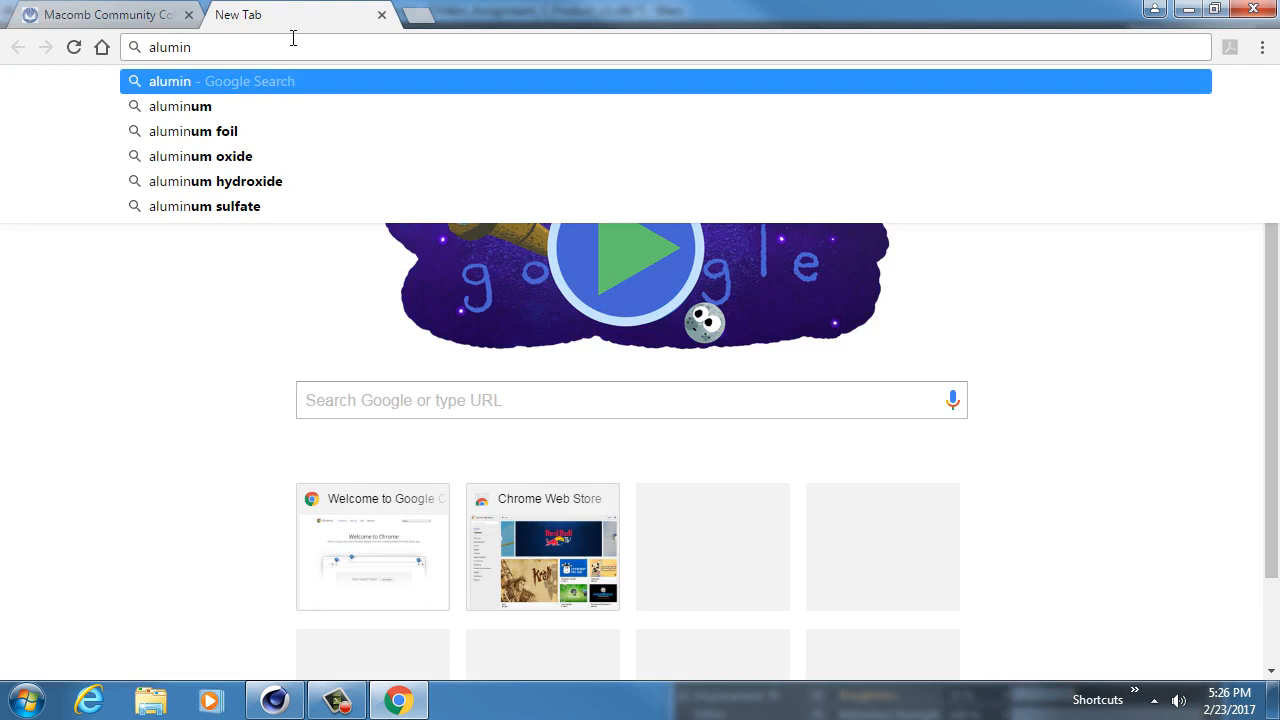
text(um can)
key(Return)
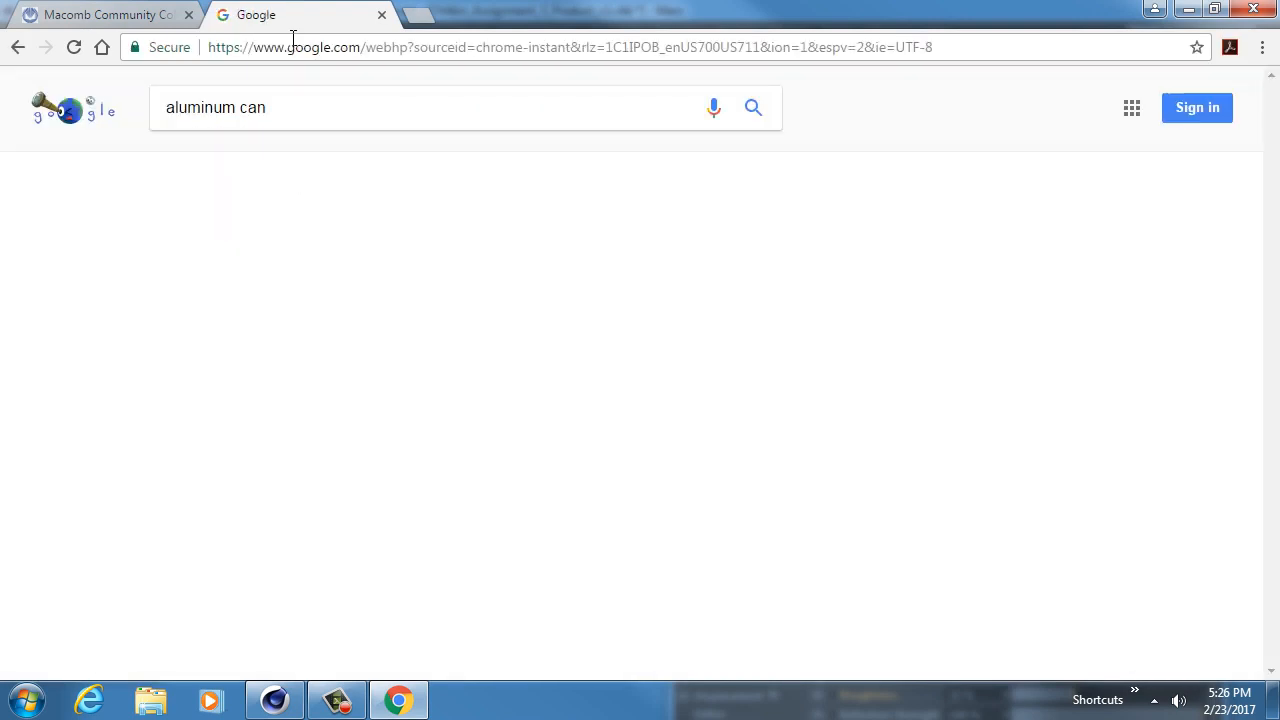
click(452, 86)
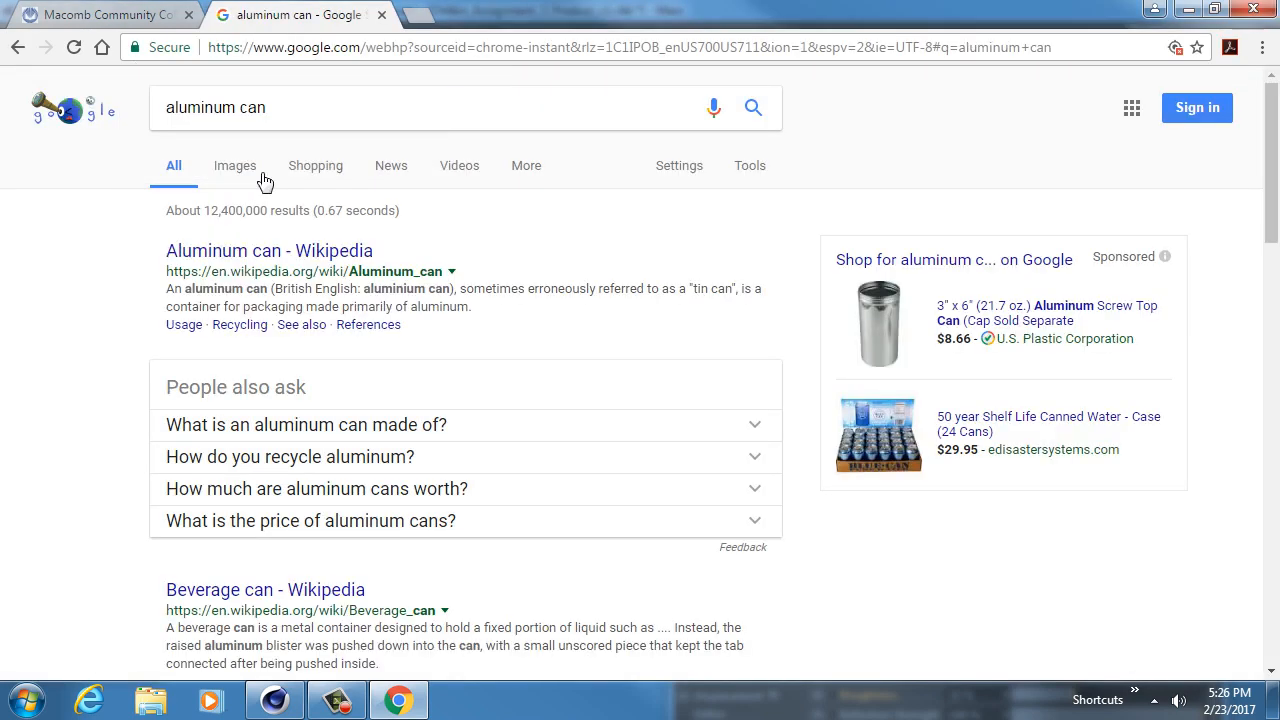
click(246, 170)
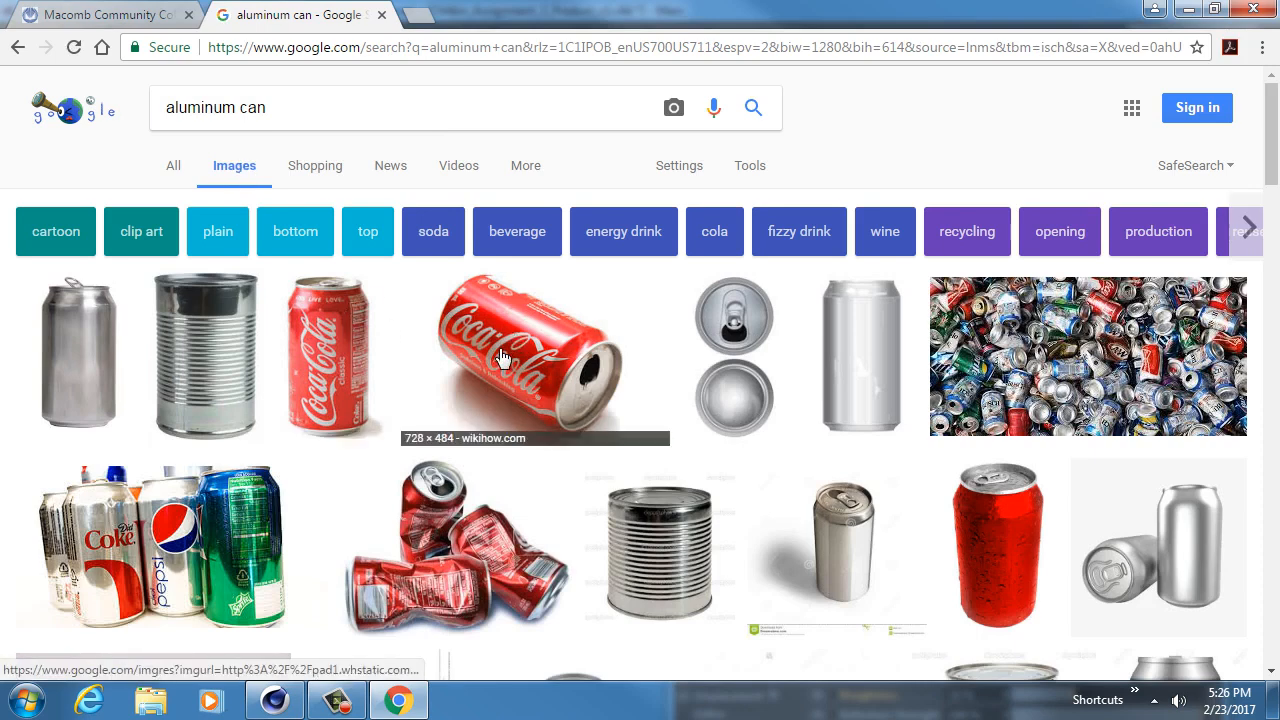
click(1180, 540)
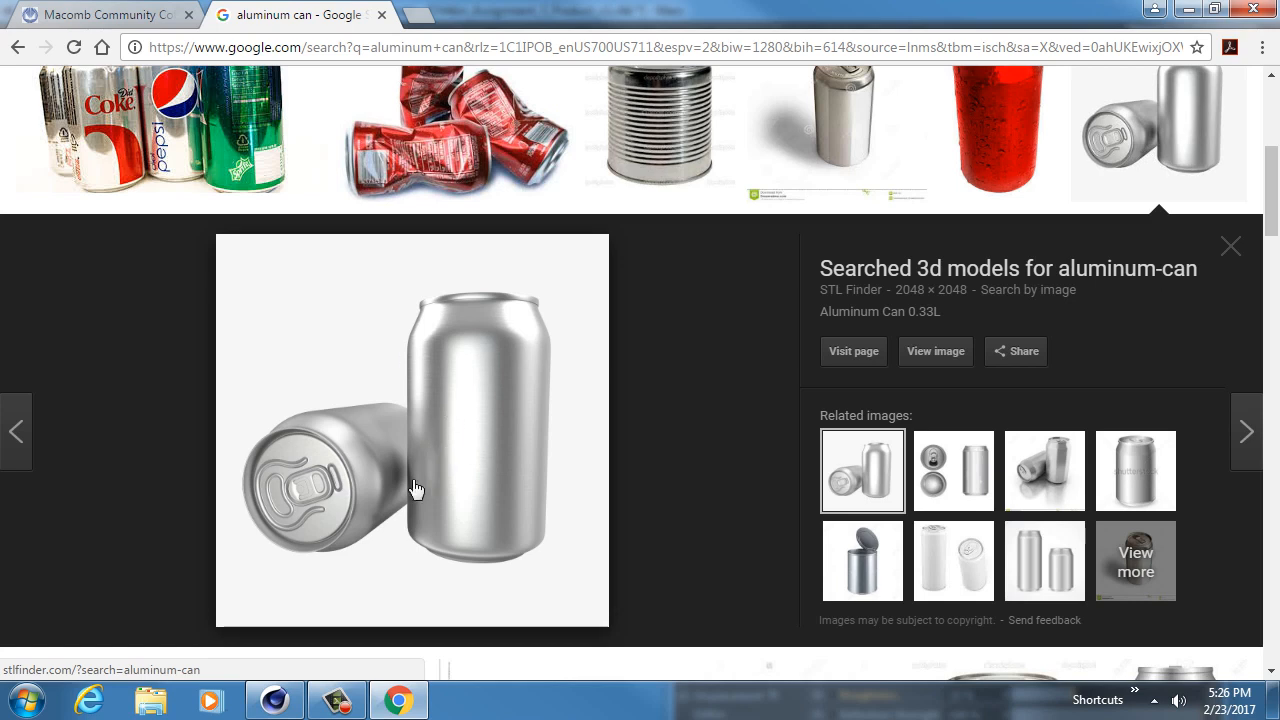
Step: Switch back to Cinema 4D, review the Can Silver Refl settings beside the render, and close the Material Editor
click(274, 700)
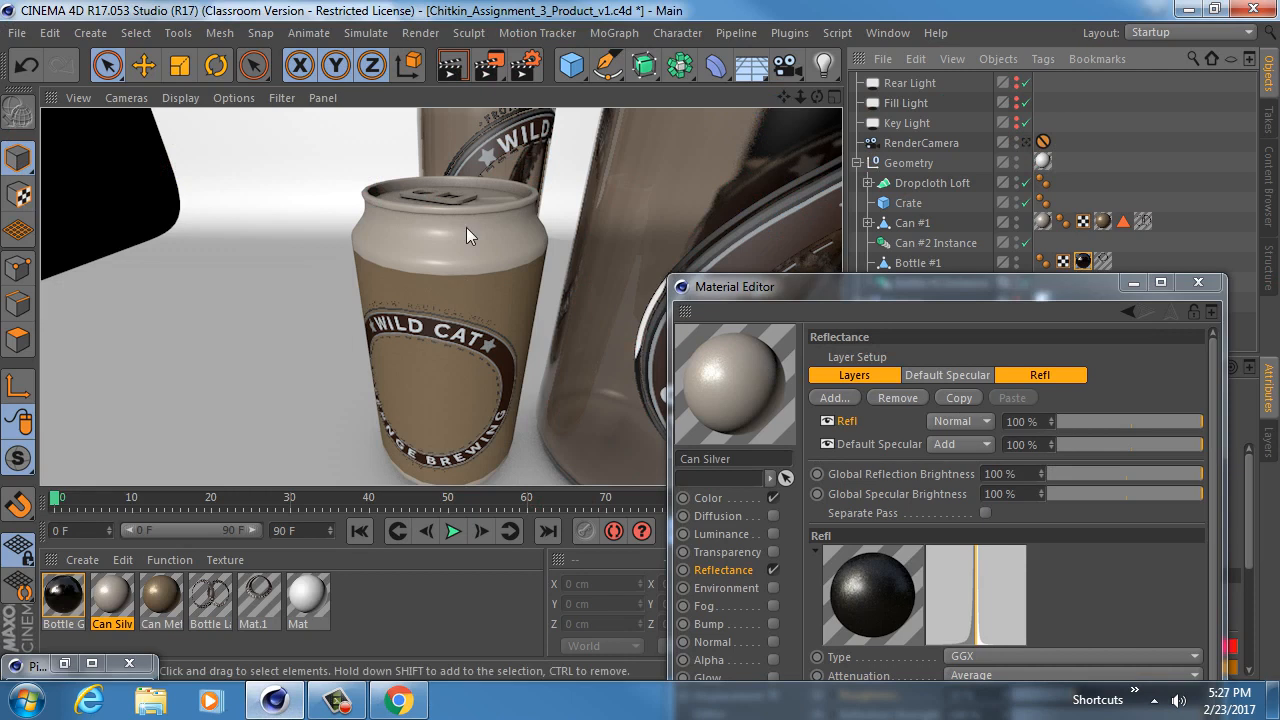
drag(687, 291, 637, 345)
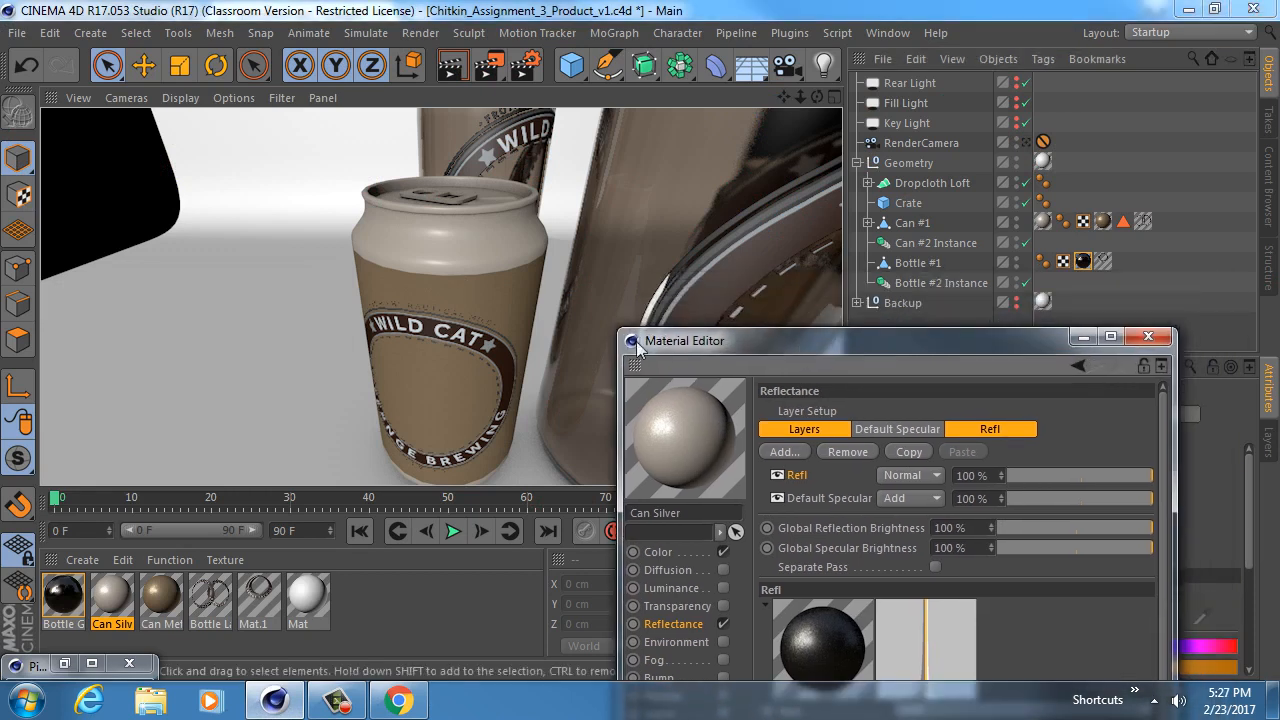
drag(735, 343, 735, 54)
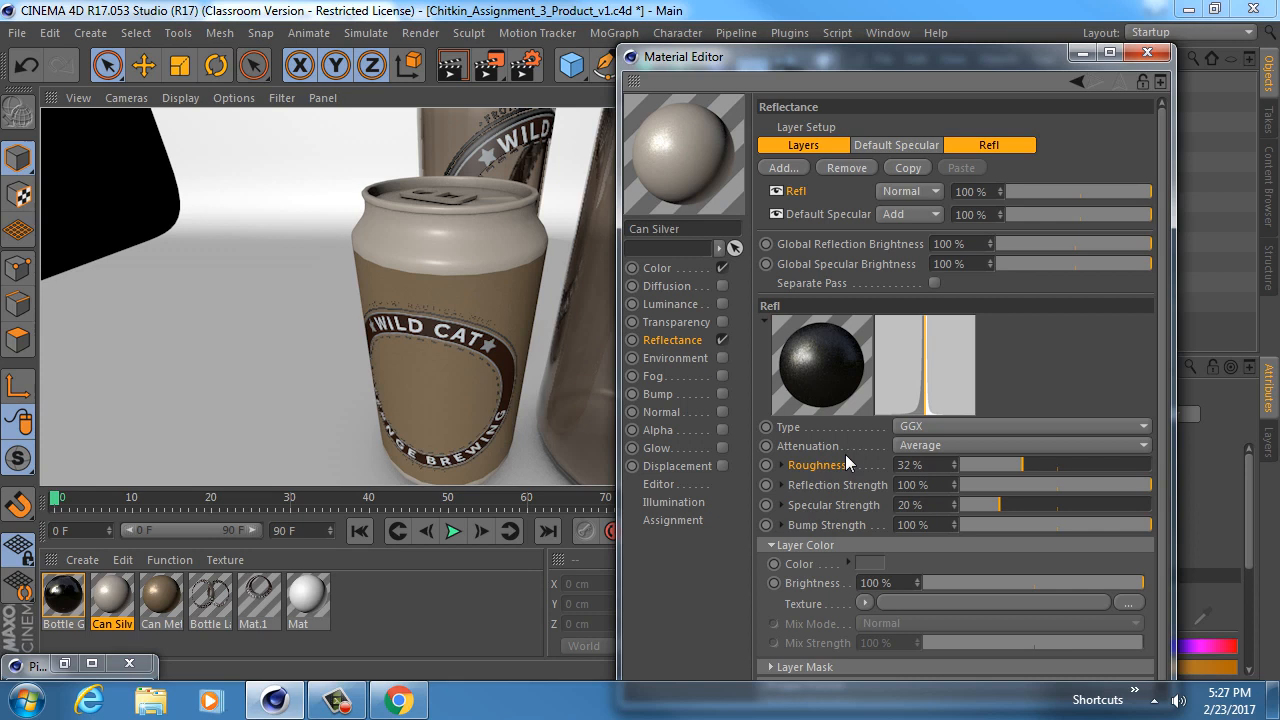
click(1147, 55)
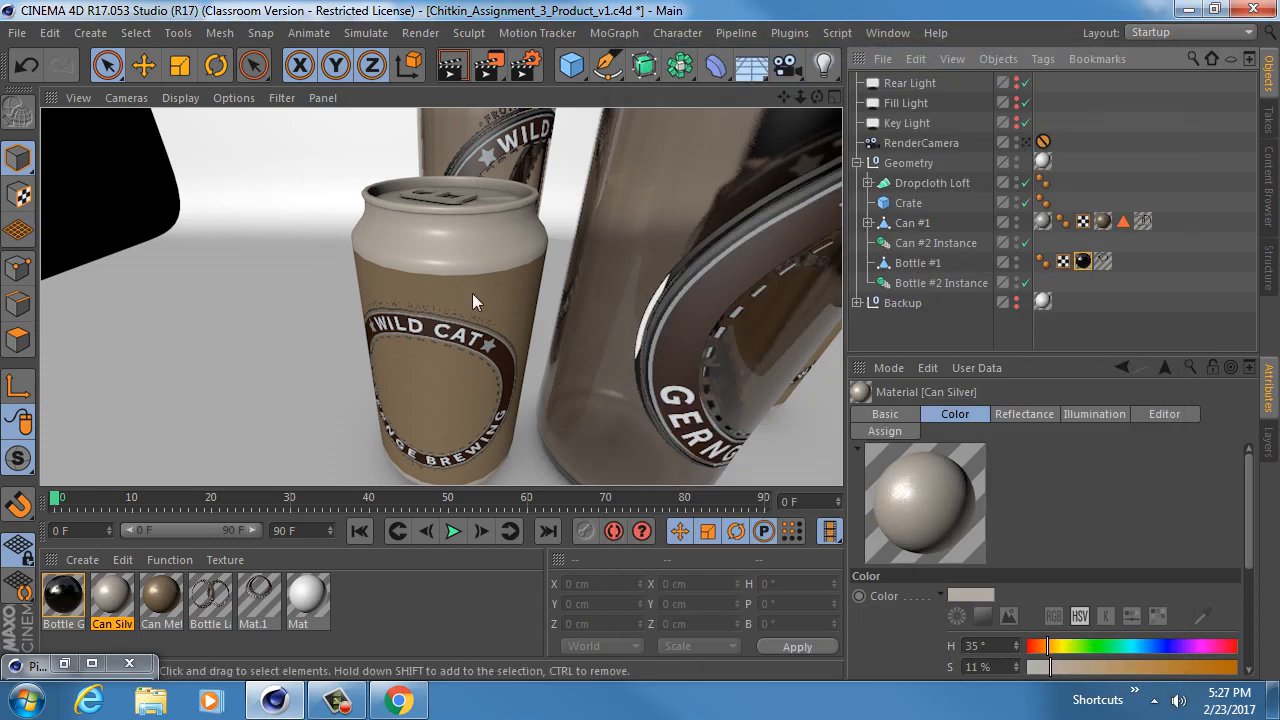
Step: Make the Key, Fill and Rear lights visible in the viewport with the whole scene in view
scroll(445, 278, down, 5)
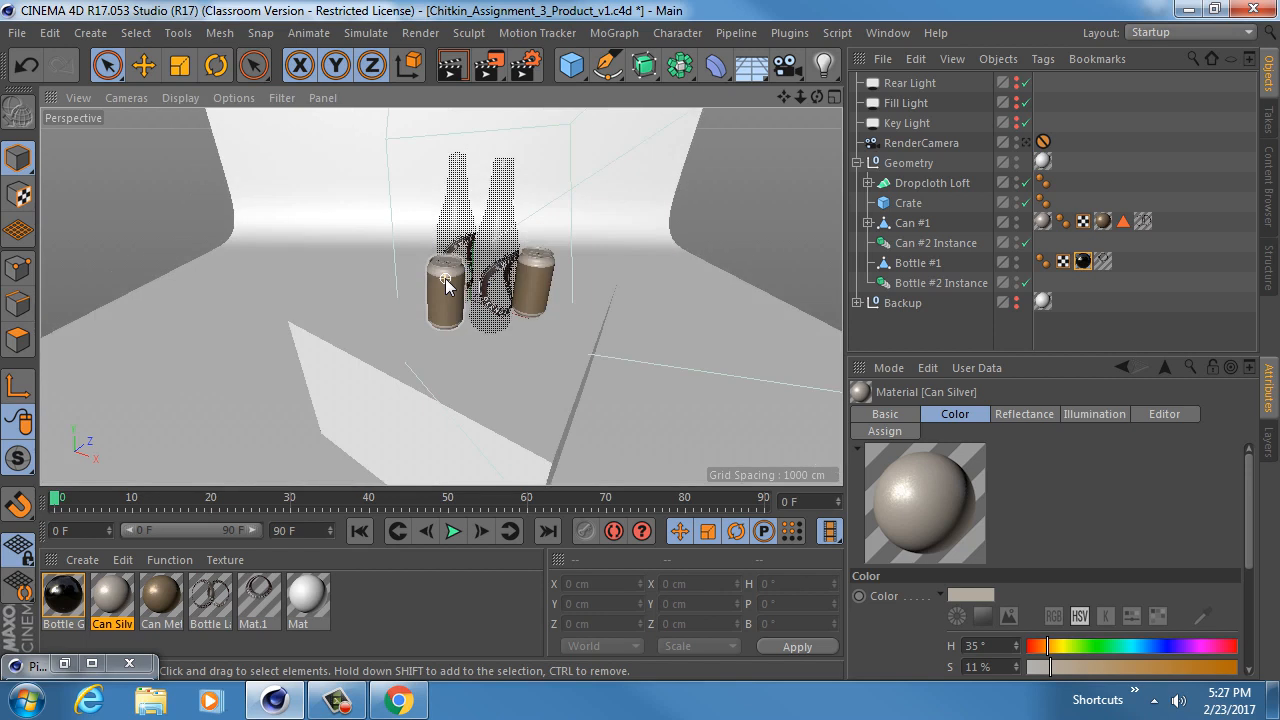
scroll(440, 280, down, 6)
scroll(440, 283, down, 3)
scroll(537, 257, up, 2)
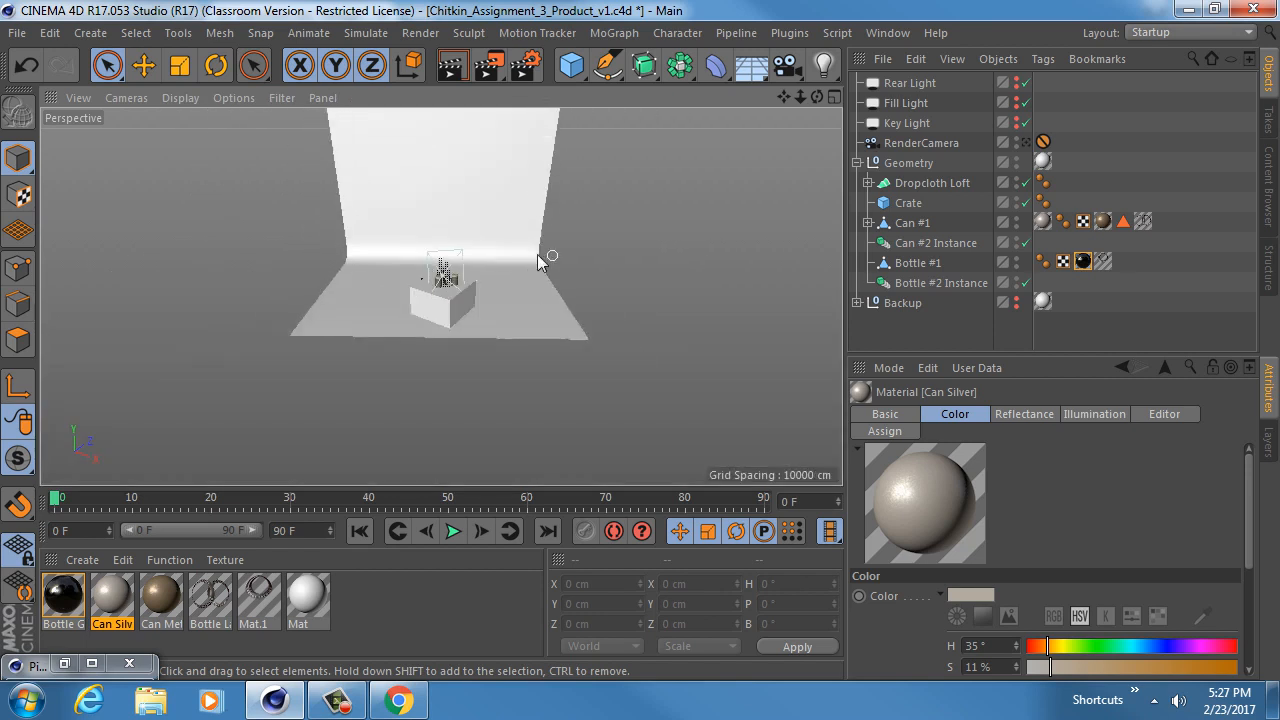
drag(1016, 121, 1016, 80)
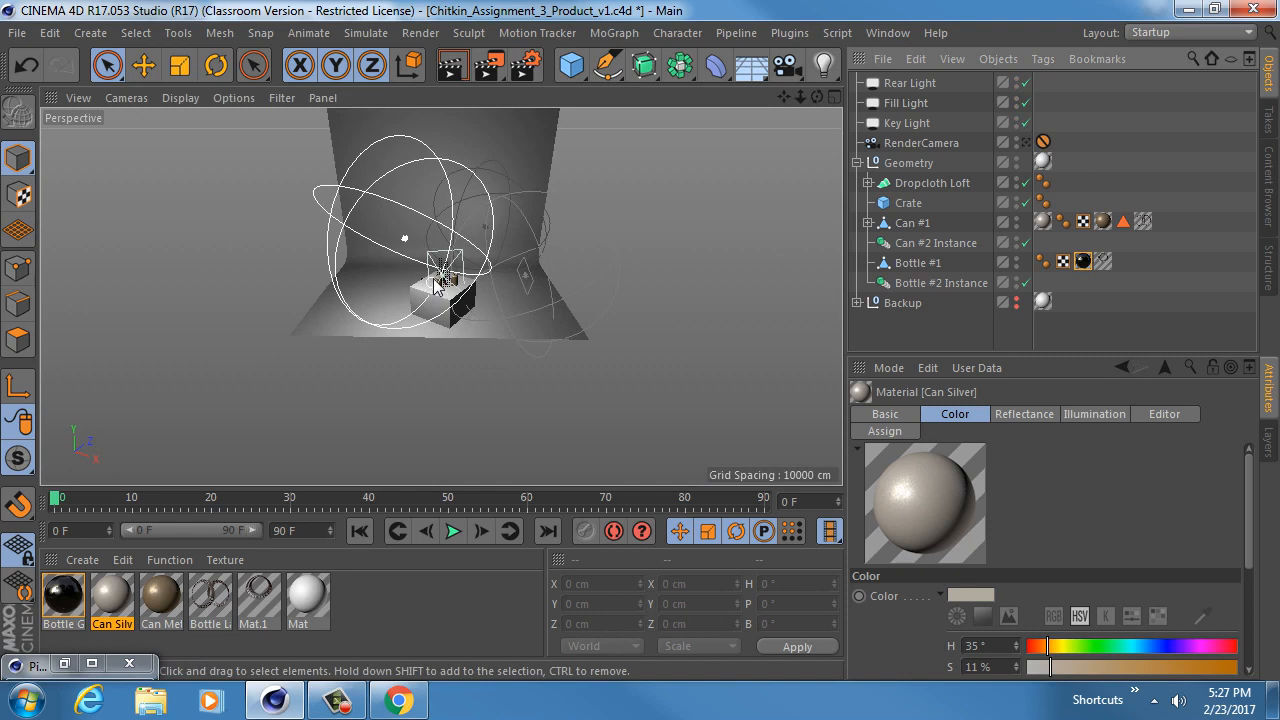
Step: Select the Key Light and examine its General and Details settings, including the light type, shadow and area shape
click(905, 123)
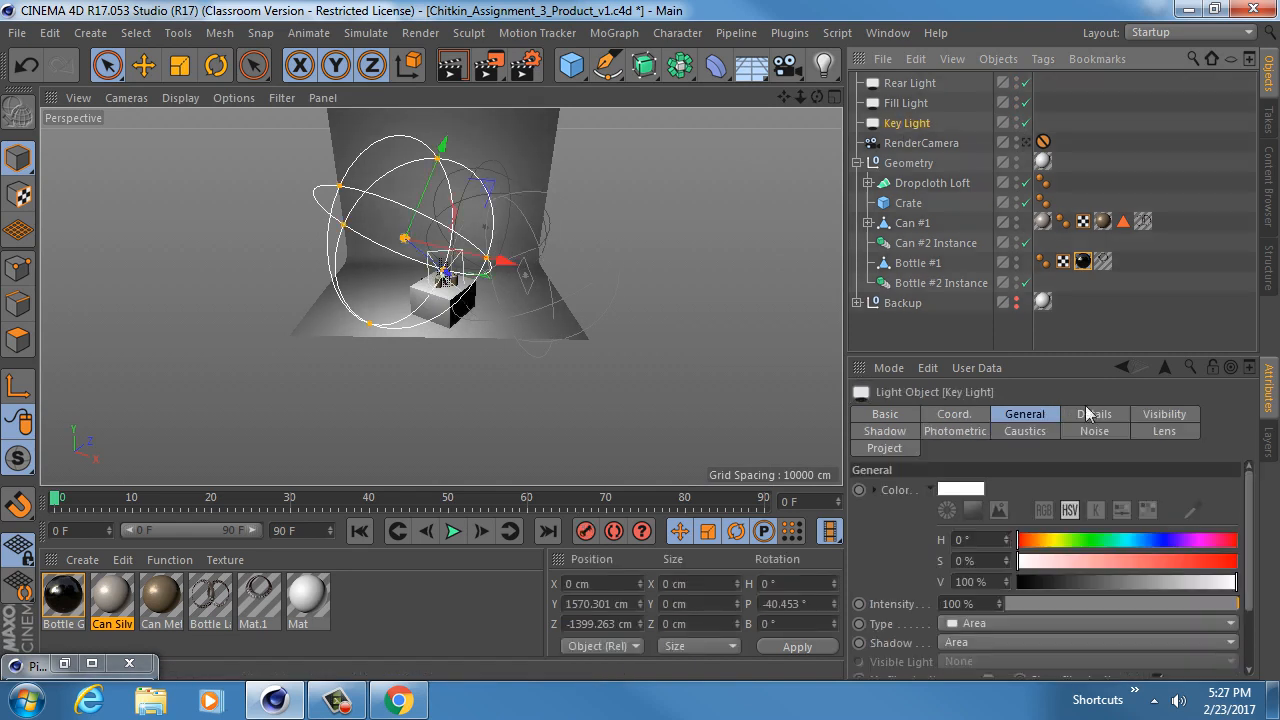
drag(1086, 352, 1086, 303)
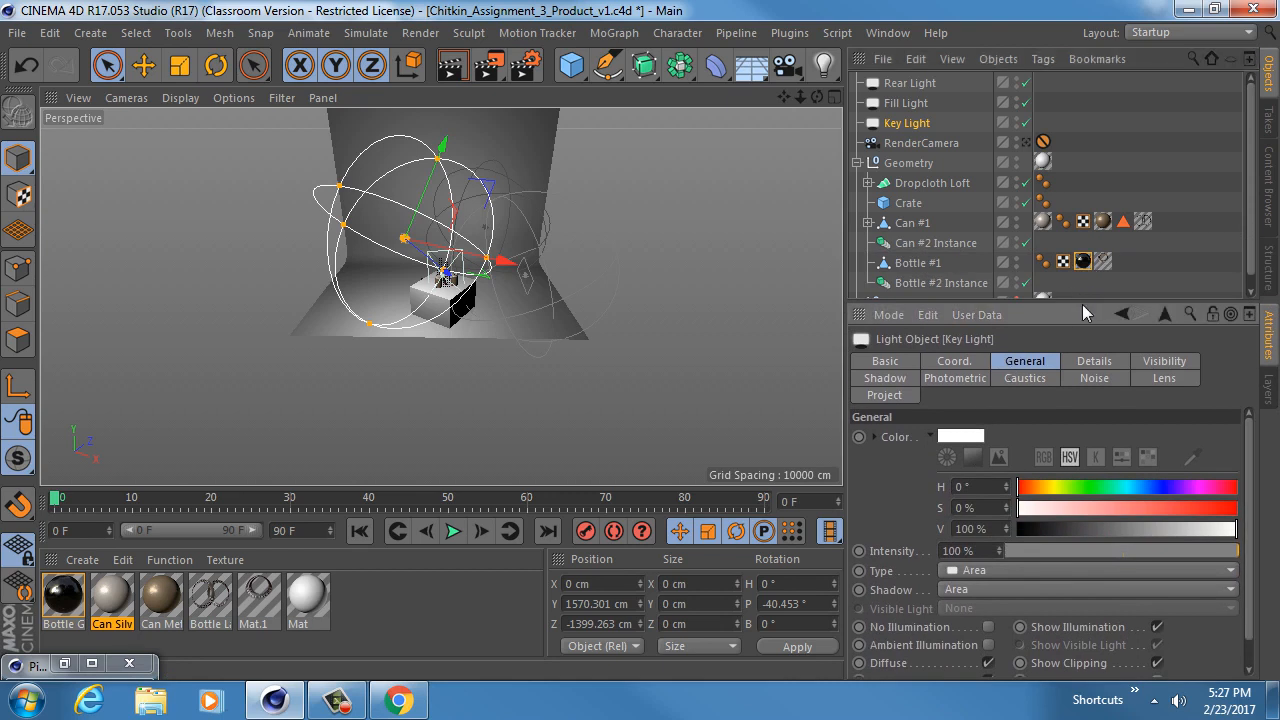
drag(1083, 302, 1097, 168)
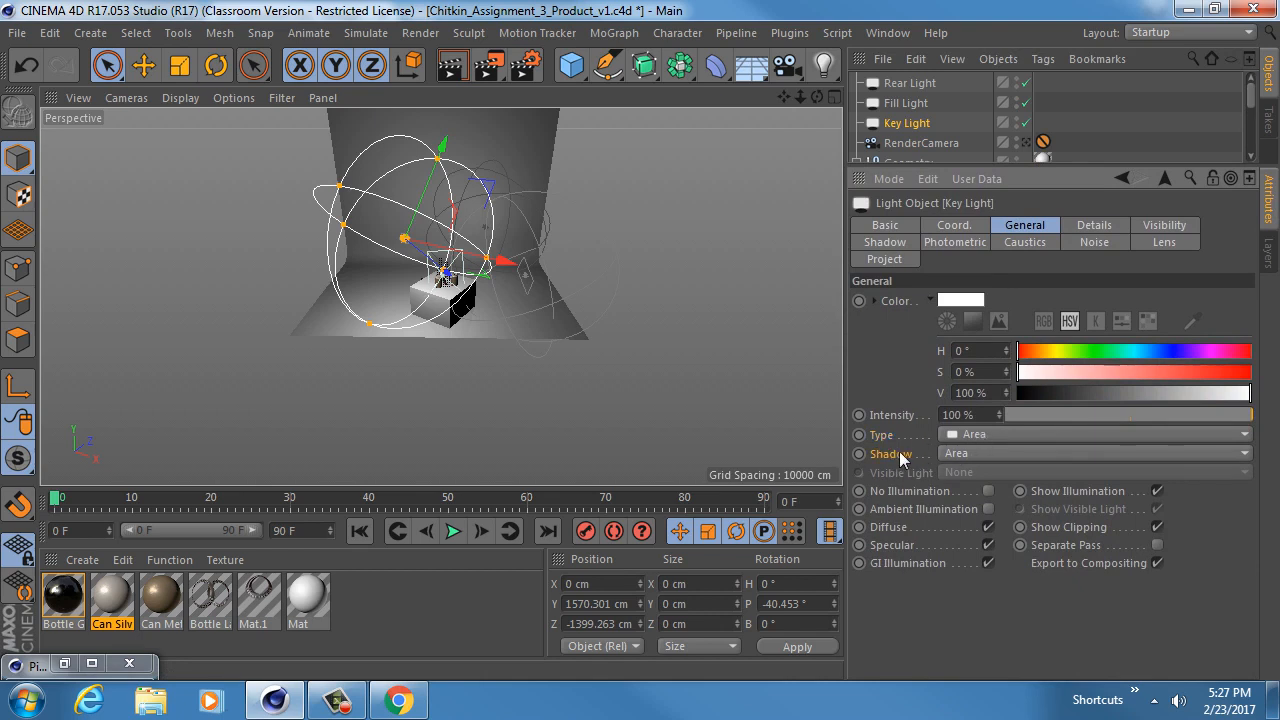
click(1104, 228)
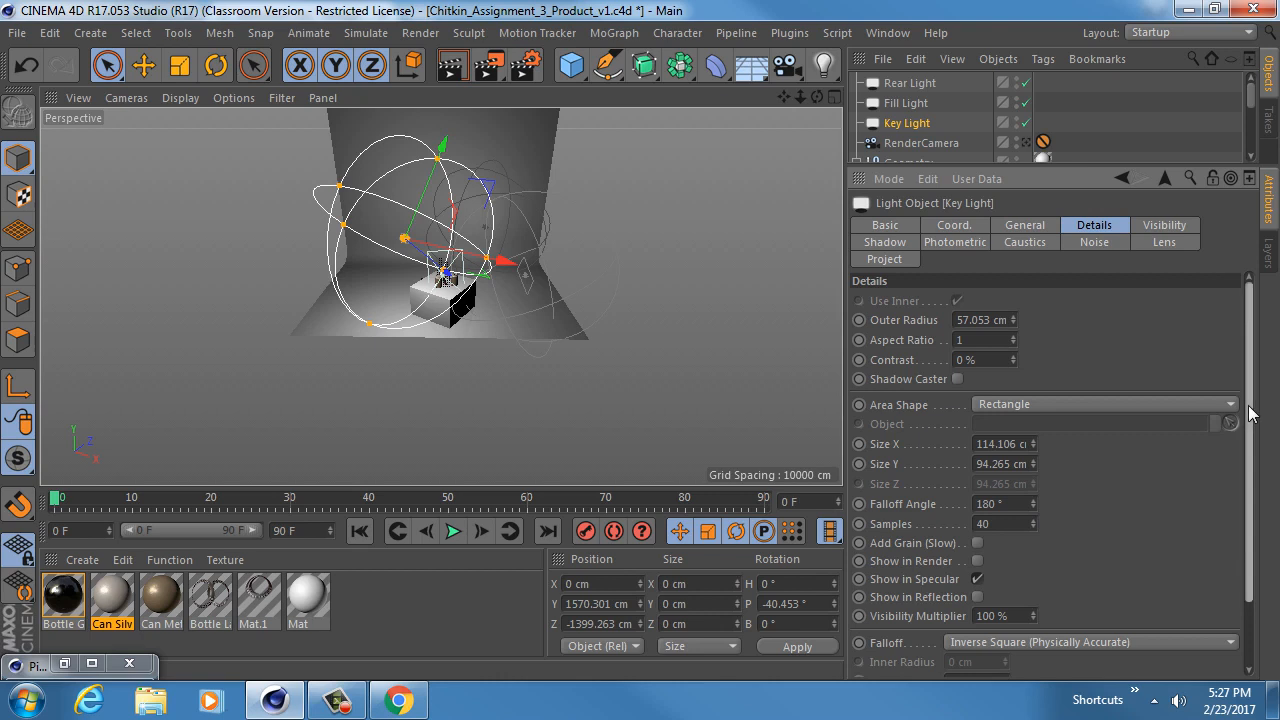
drag(1249, 414, 1262, 455)
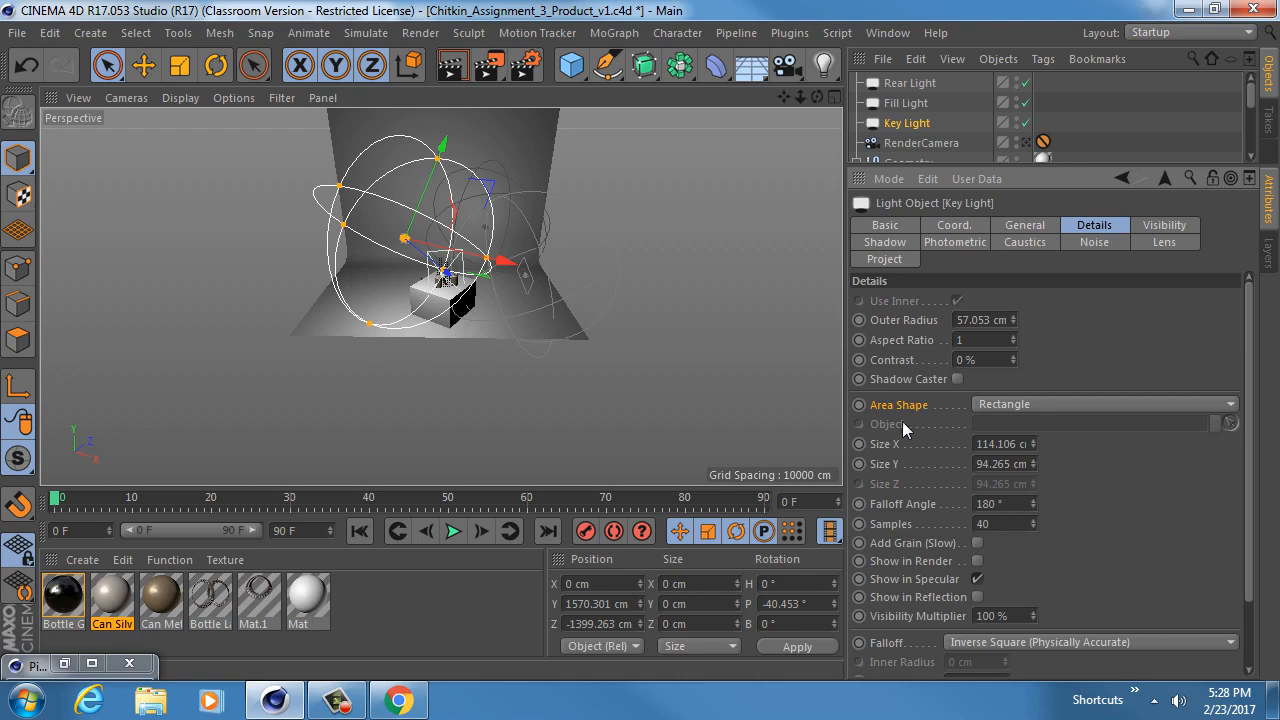
Step: Switch to Chrome, search Google in a new tab for "3 point light setup", and enlarge the "Basic 3 Point Lighting Setup" diagram
click(398, 705)
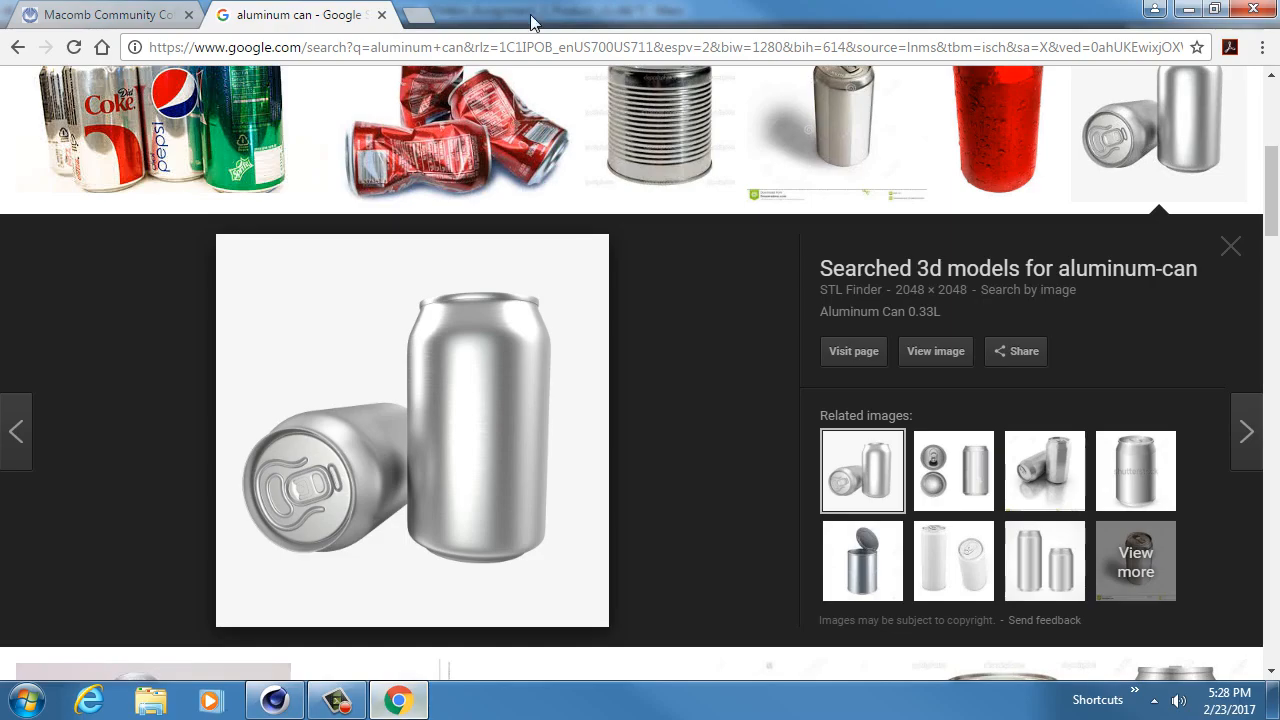
click(421, 15)
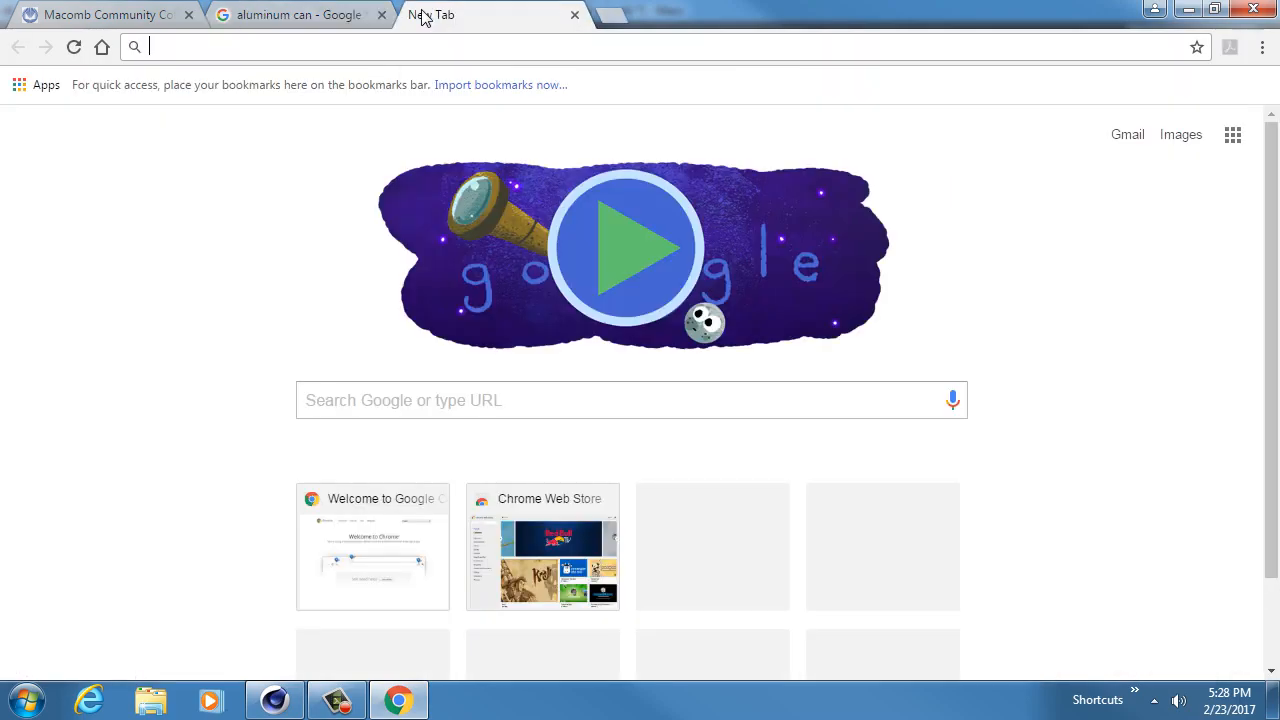
text(3 point )
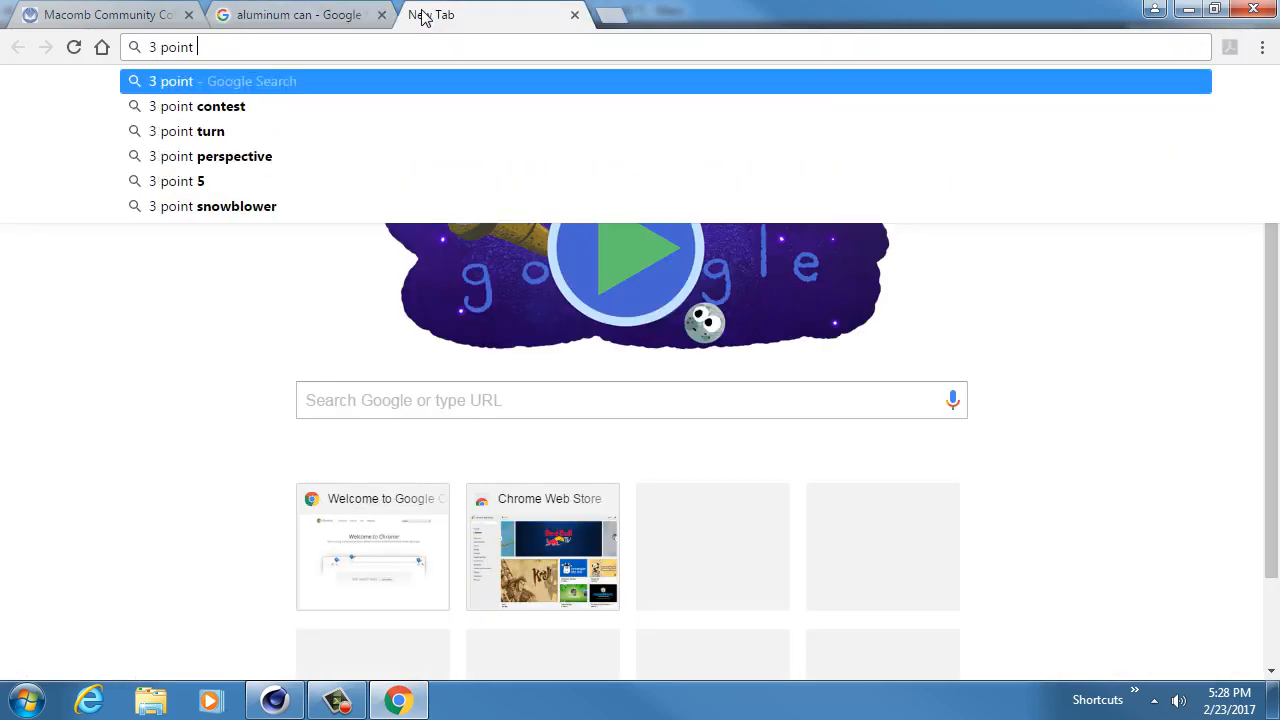
text(light setup)
key(Return)
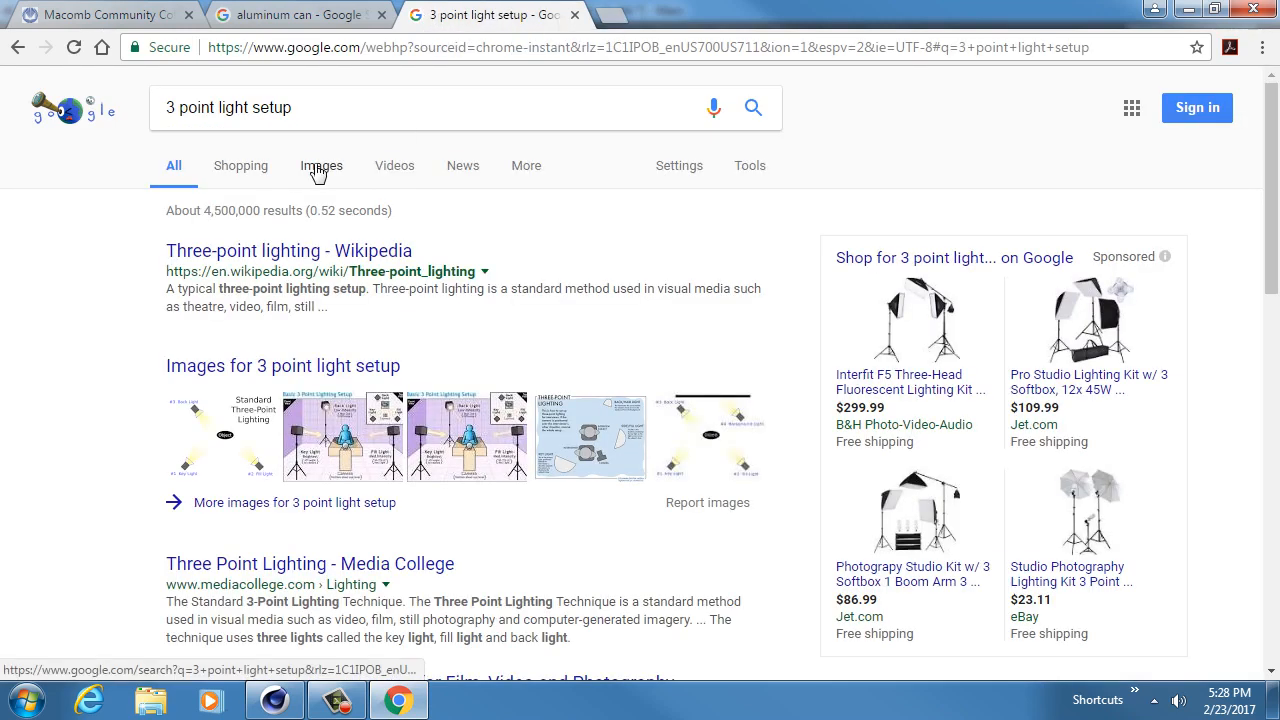
click(348, 447)
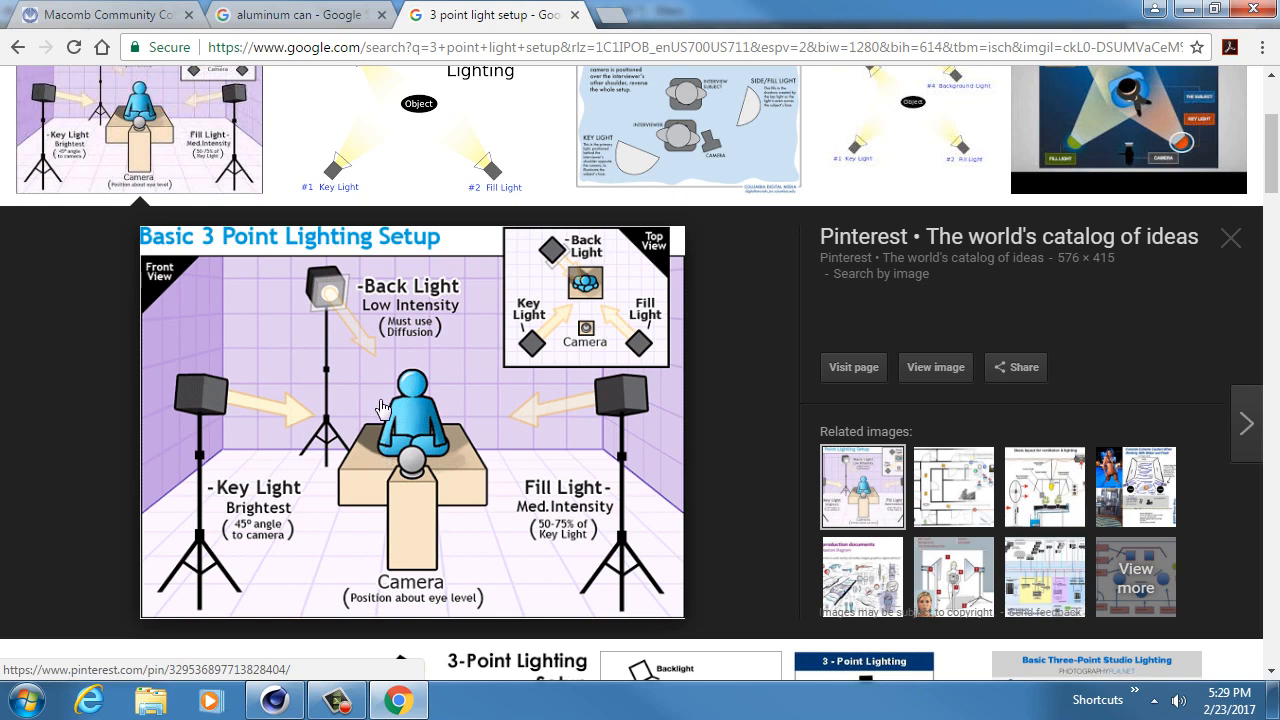
Step: Switch back to Cinema 4D and set the falloff of the Rear, Fill and Key lights together to None
click(1187, 9)
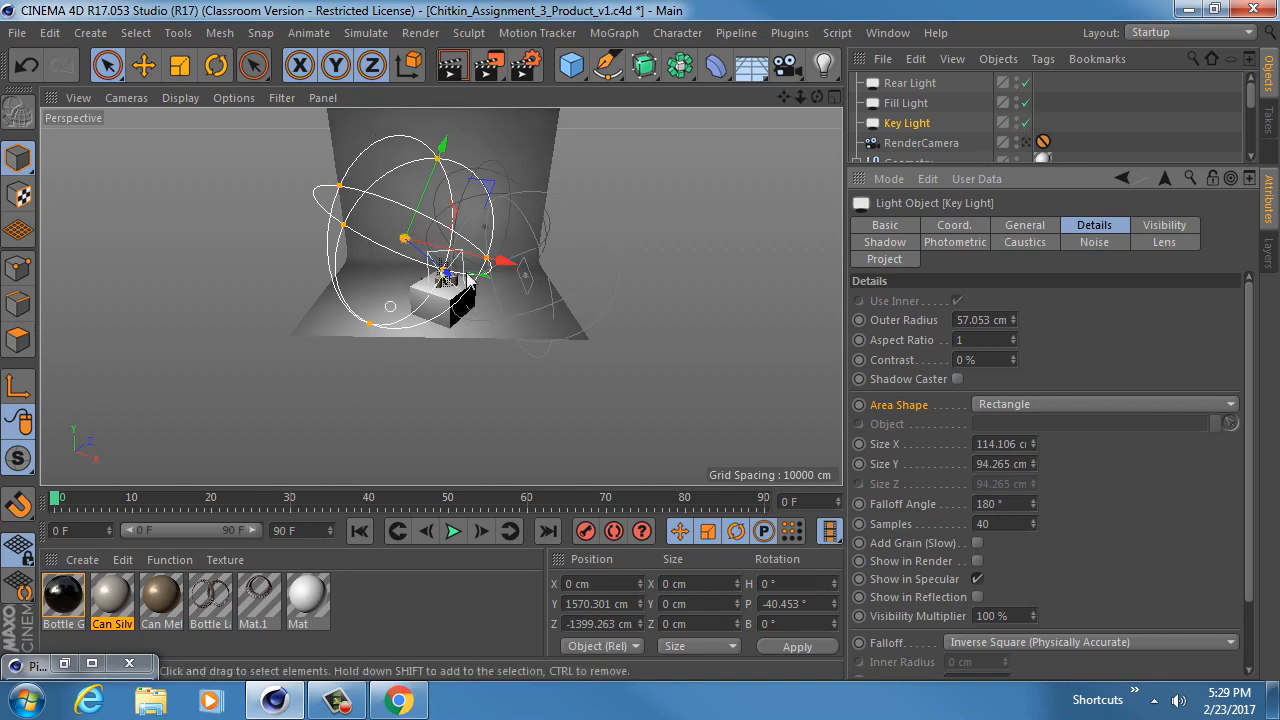
scroll(470, 252, up, 5)
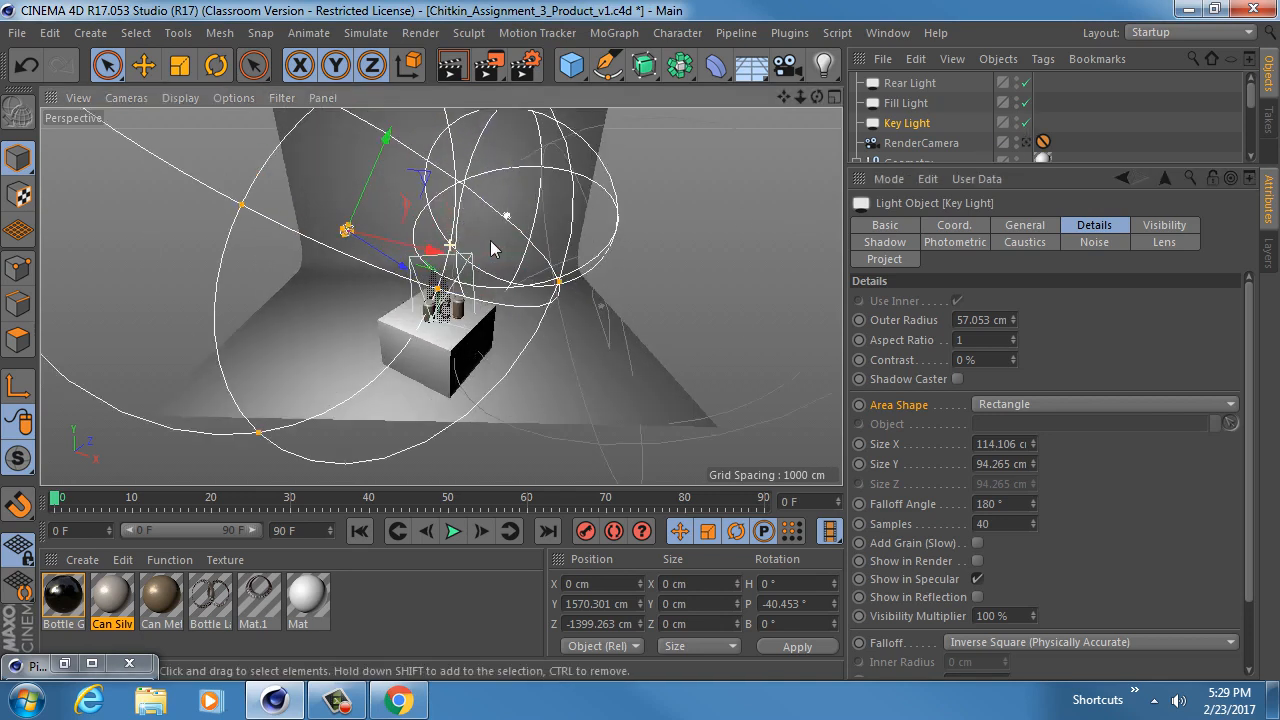
ctrl+click(913, 84)
ctrl+click(906, 103)
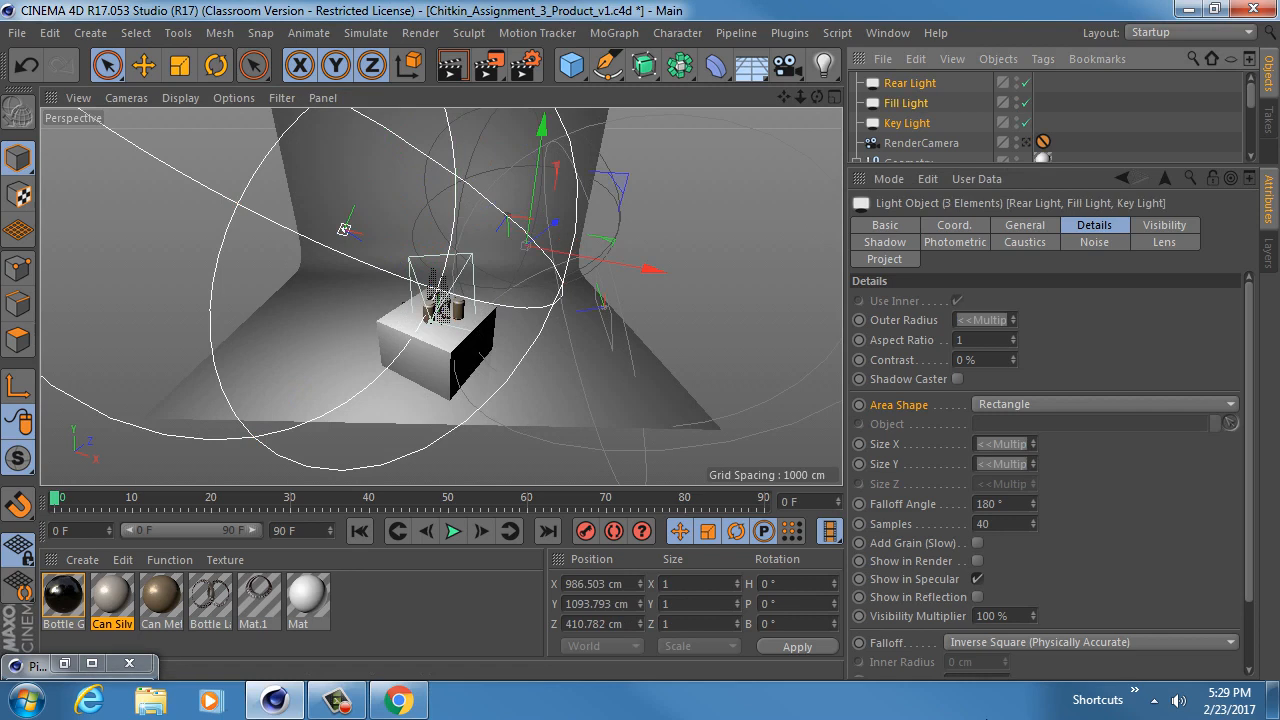
click(1017, 642)
click(1009, 540)
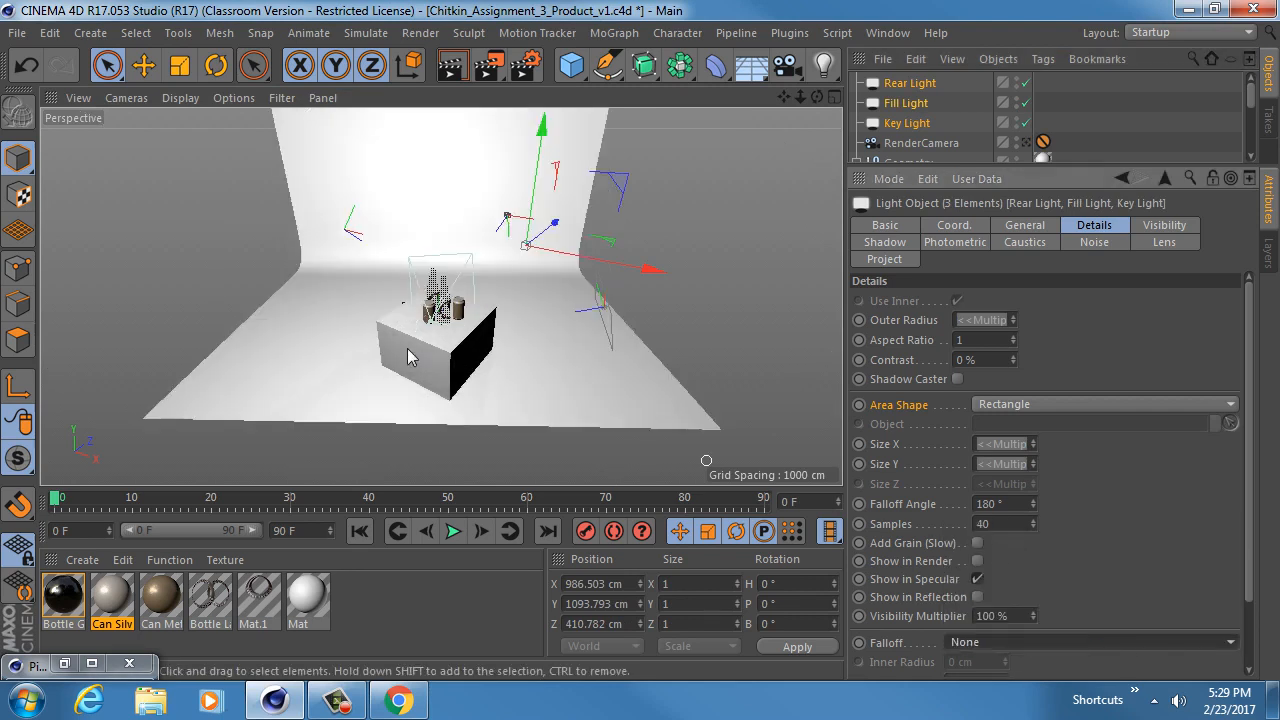
Step: View the light setup from above and compare the General intensity settings of the Key, Fill and Rear lights
alt+drag(477, 308, 487, 440)
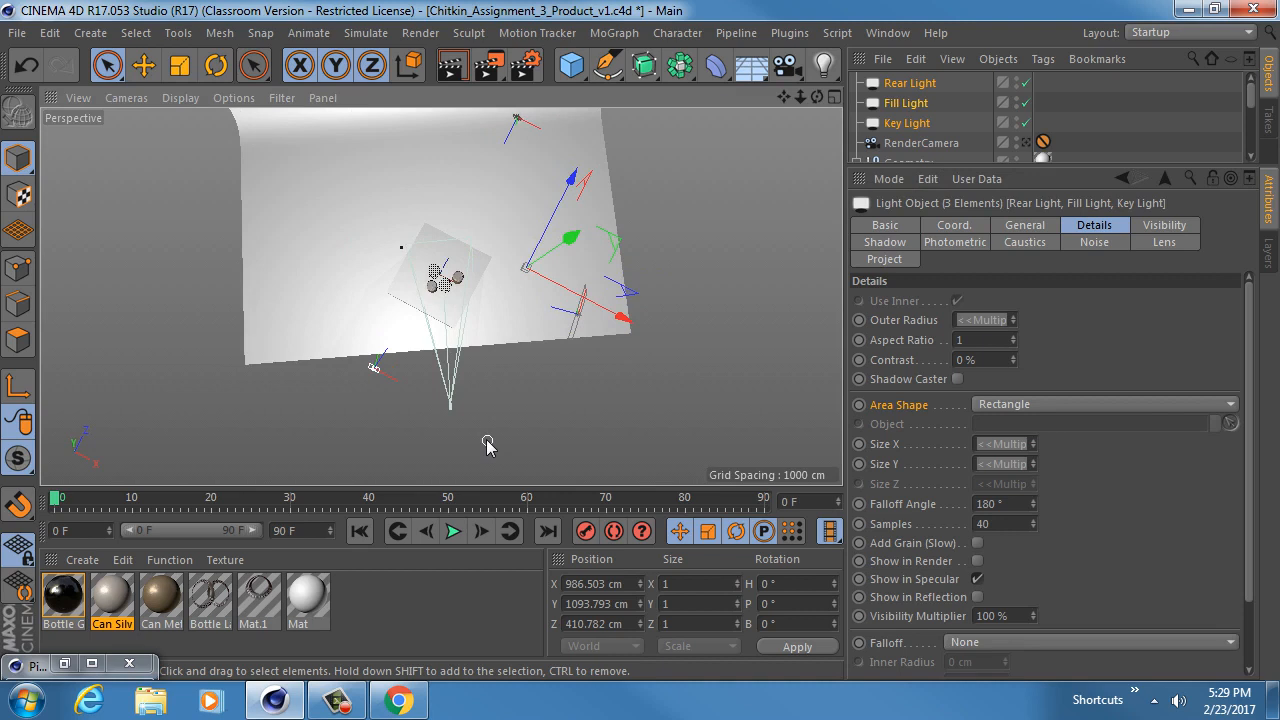
click(370, 370)
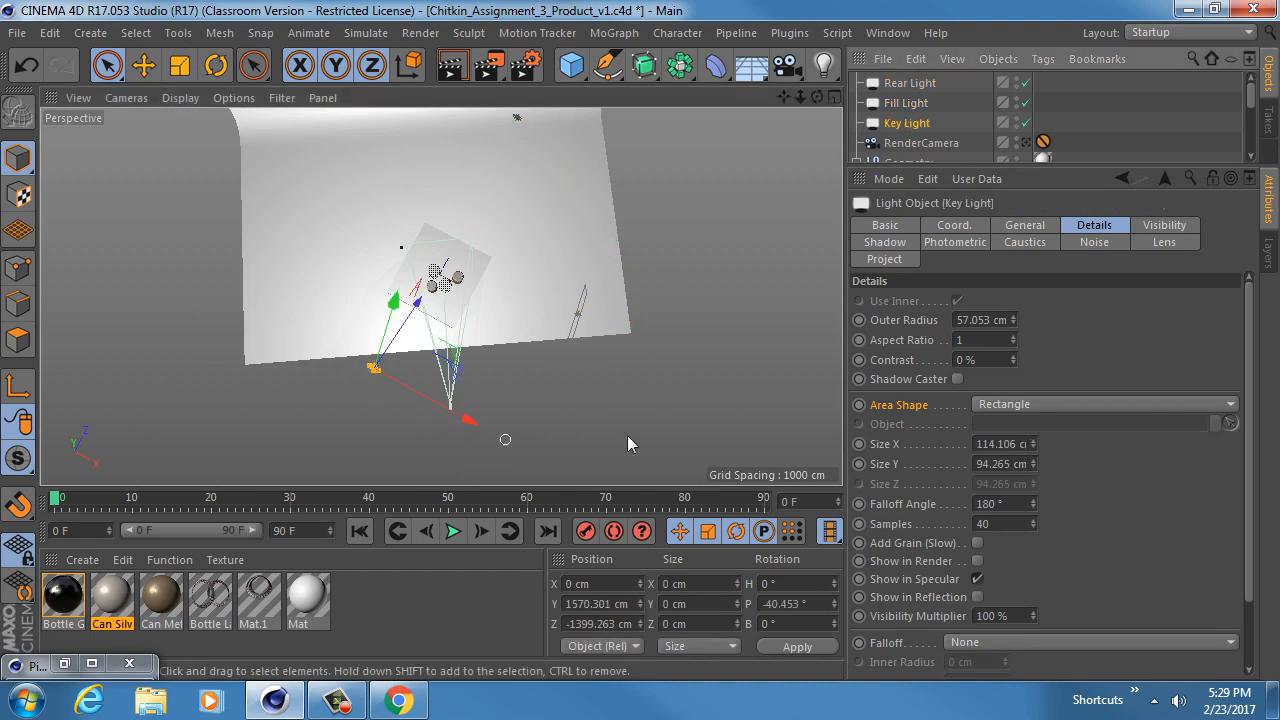
click(1022, 226)
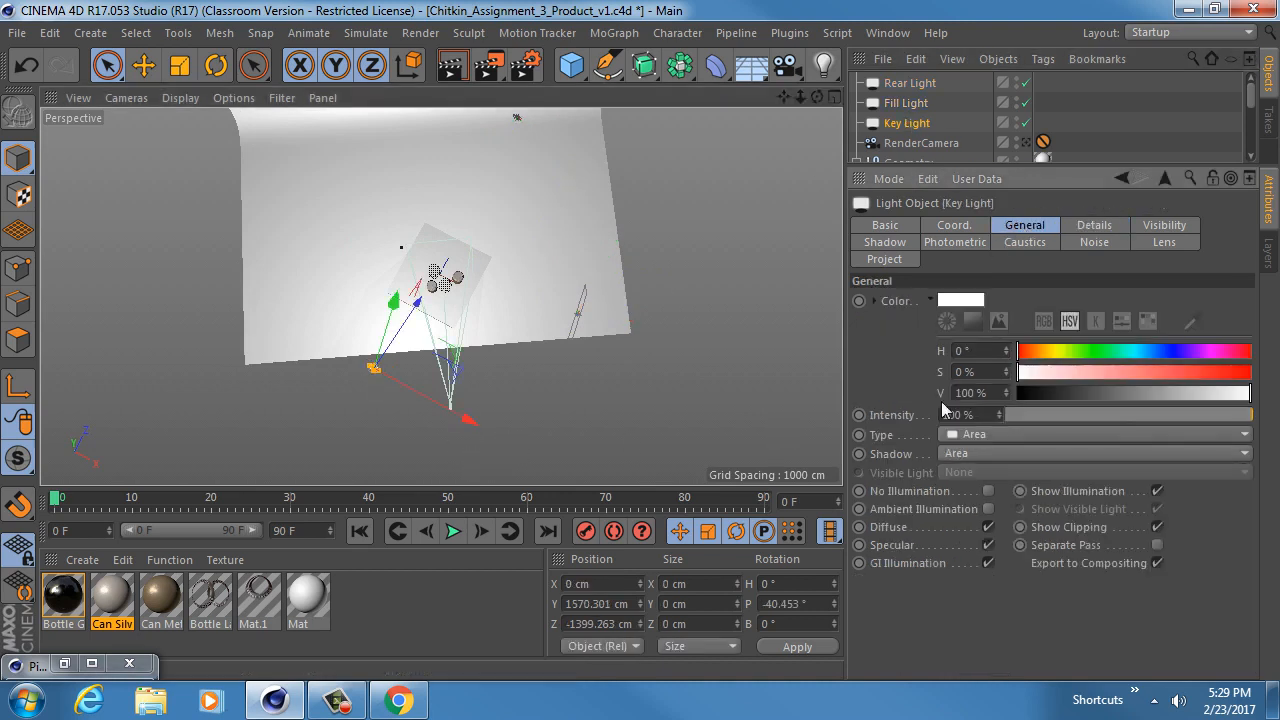
click(905, 104)
click(909, 85)
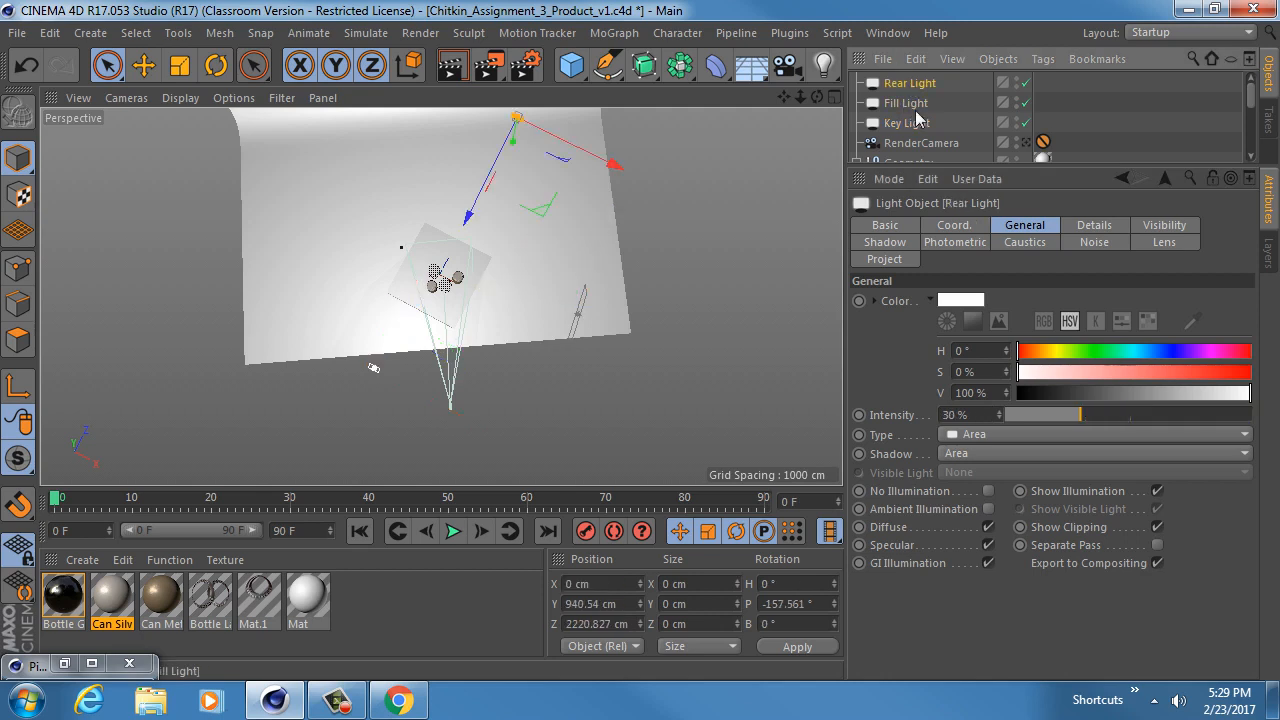
click(914, 124)
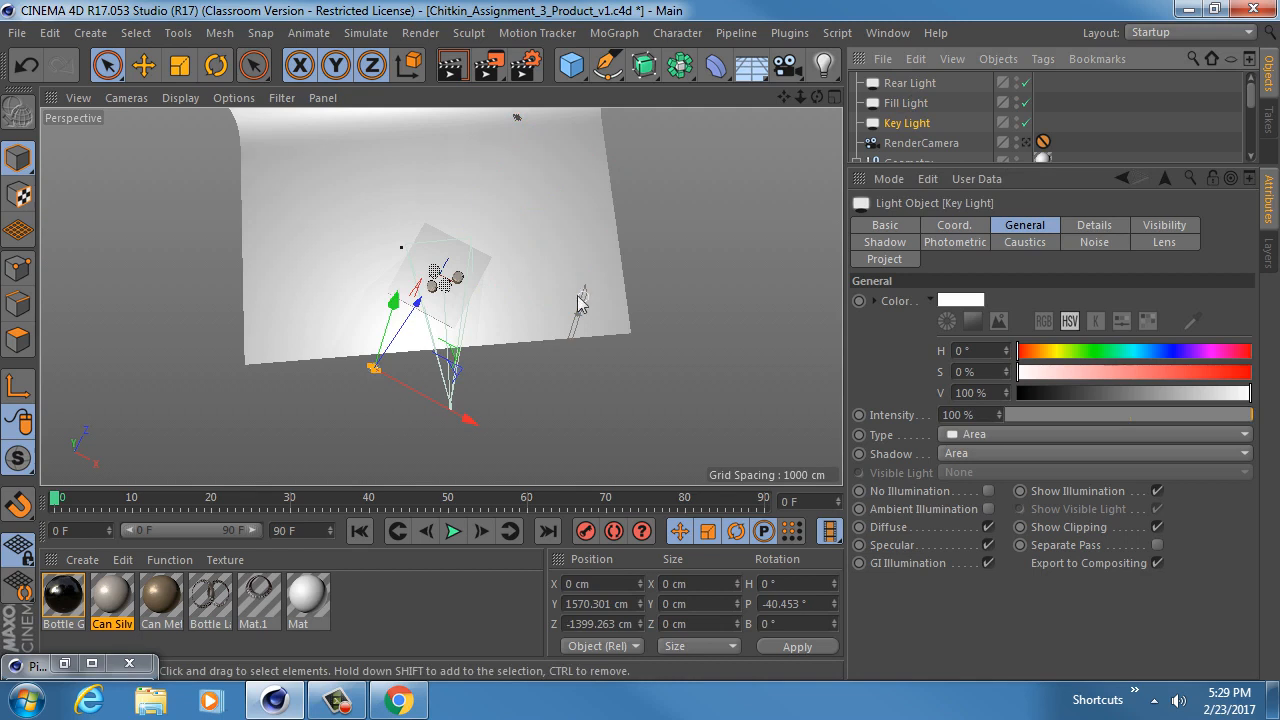
Step: Select the Fill Light in the perspective view and examine its placement relative to the products and camera
alt+drag(489, 320, 609, 217)
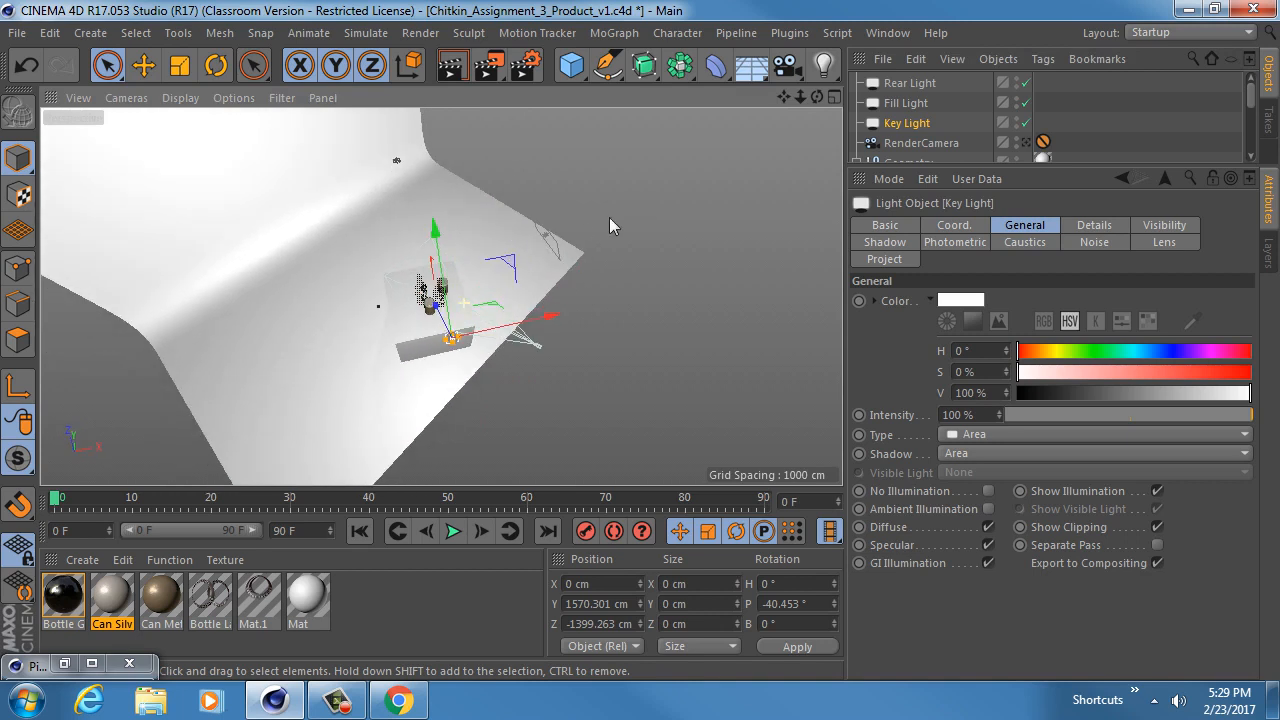
click(540, 221)
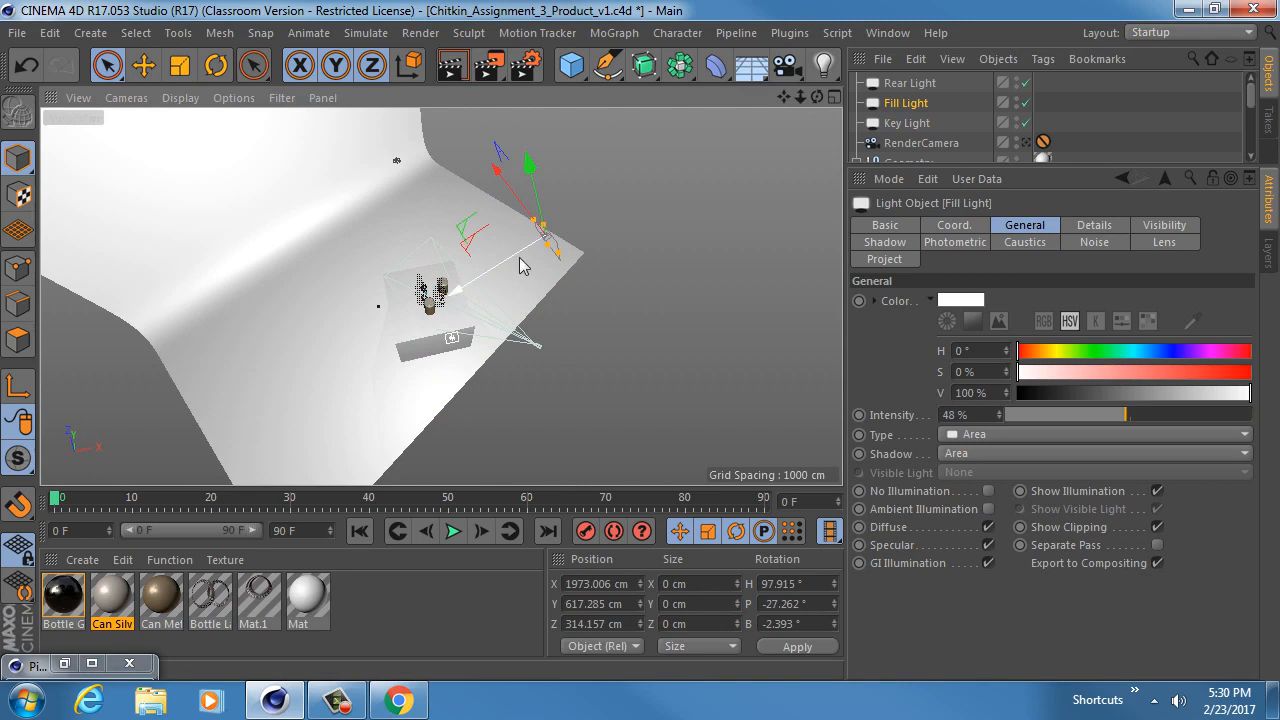
alt+drag(523, 263, 574, 209)
alt+drag(422, 314, 373, 364)
Step: Examine the three-point light layout in the Top view, aligned with the backdrop, and select the Rear Light
middle_click(373, 364)
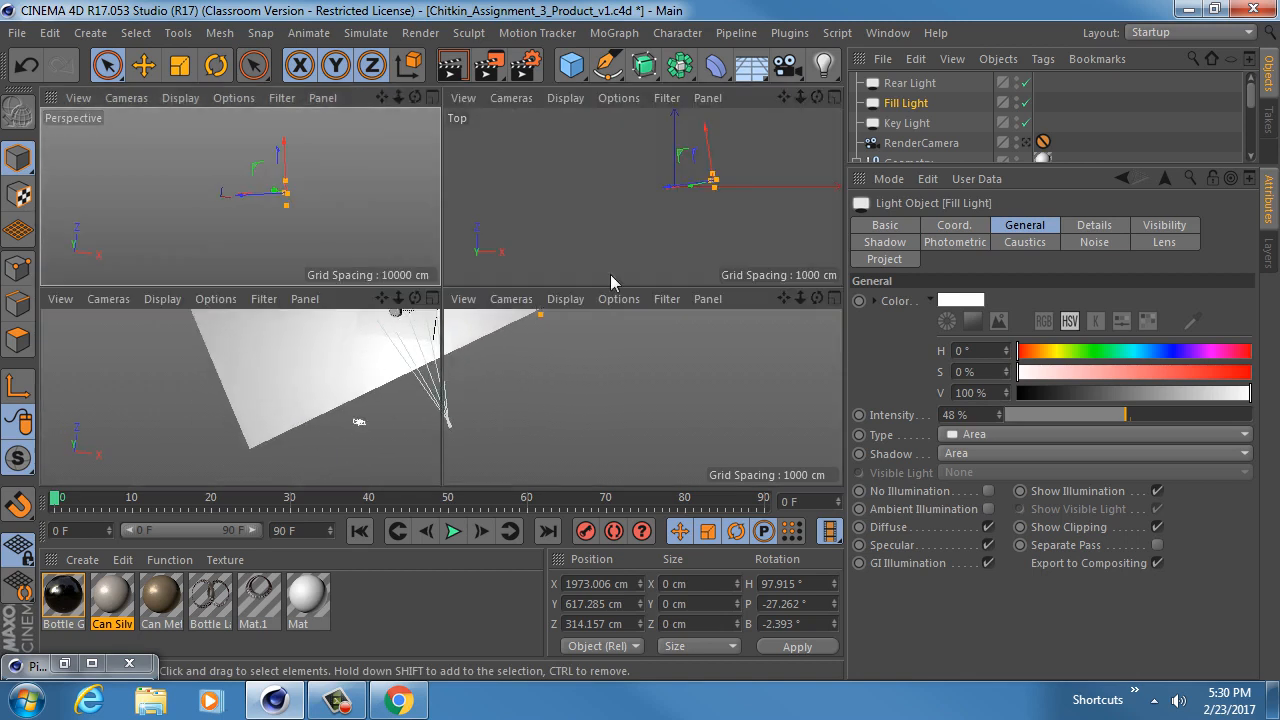
middle_click(667, 194)
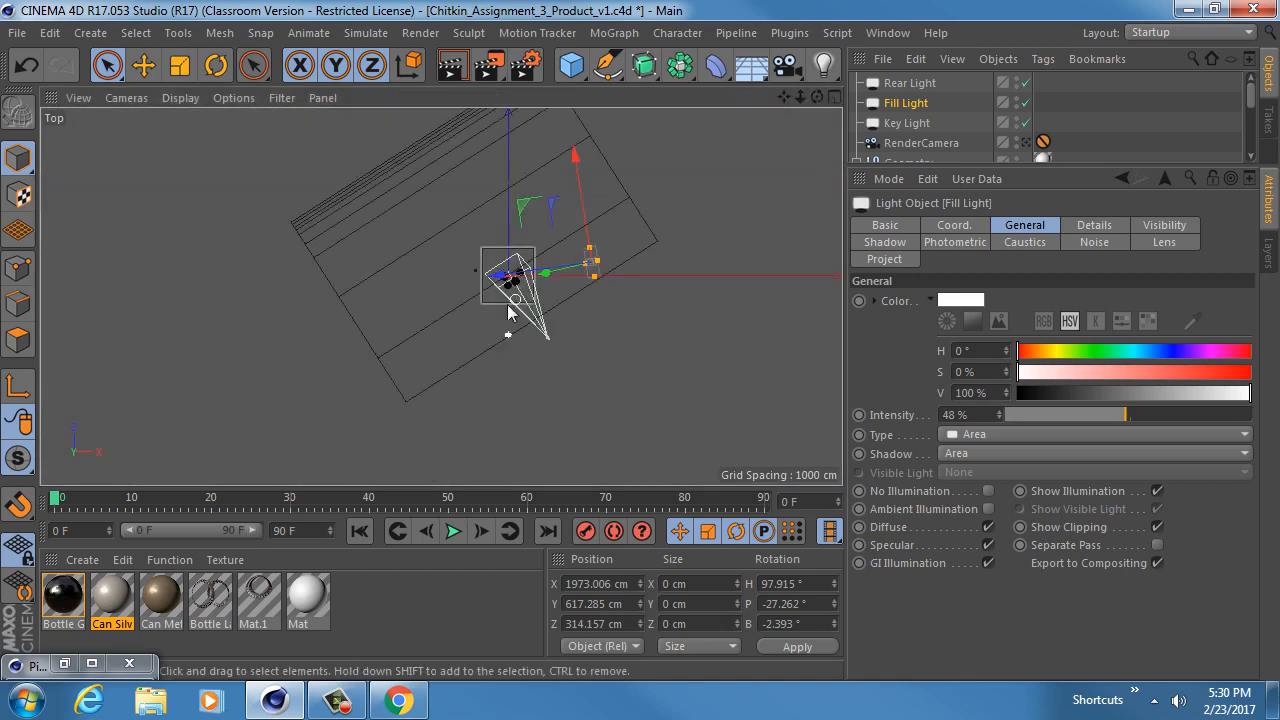
scroll(510, 272, up, 5)
scroll(613, 273, down, 2)
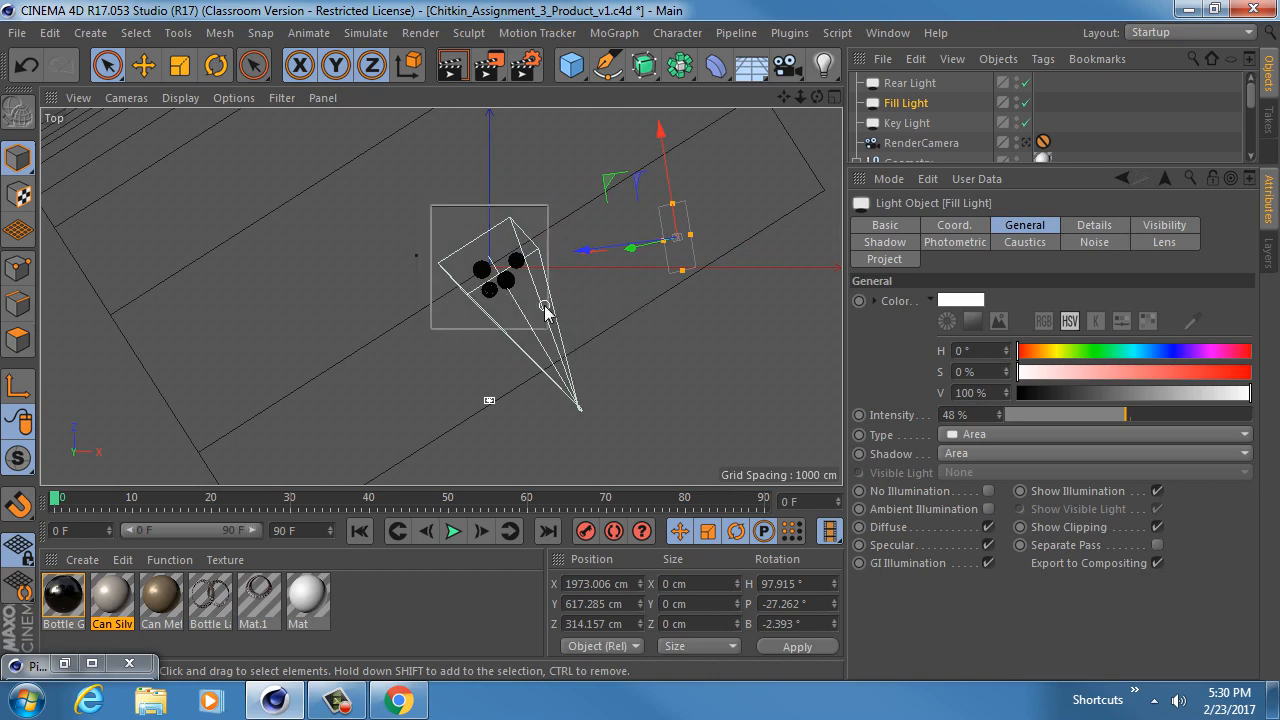
alt+drag(505, 303, 399, 303)
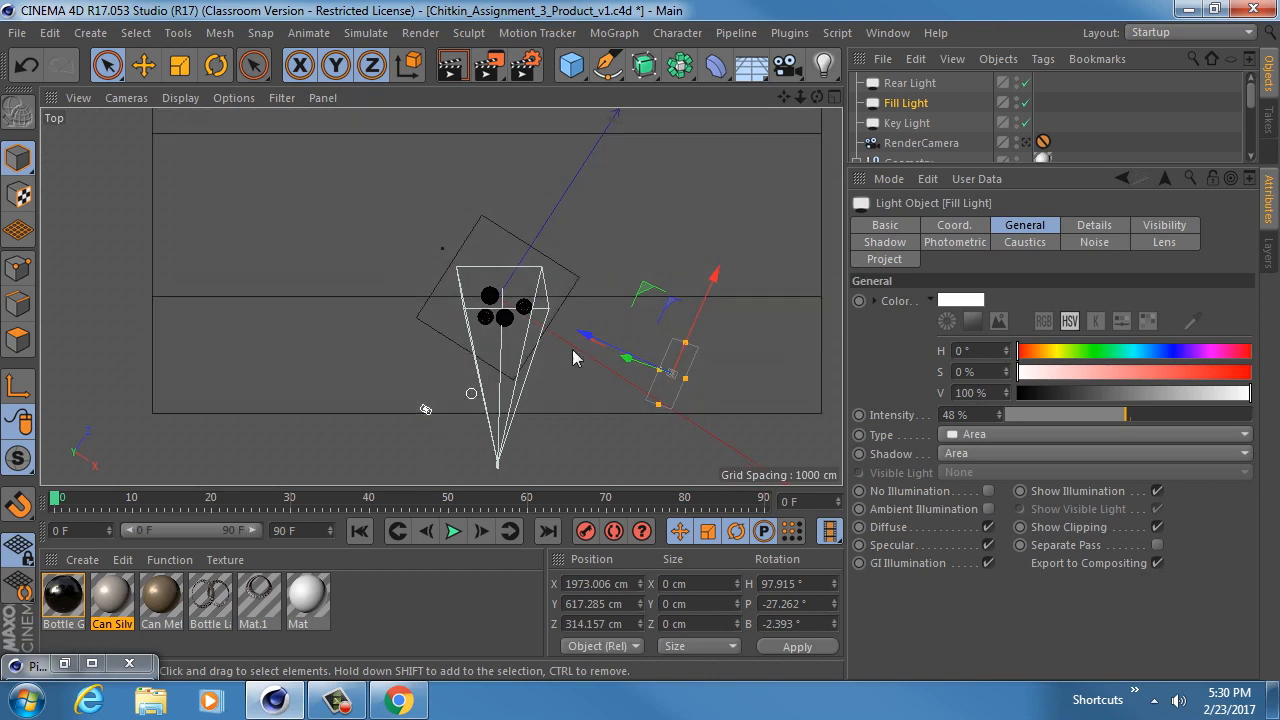
alt+middle_drag(577, 357, 555, 397)
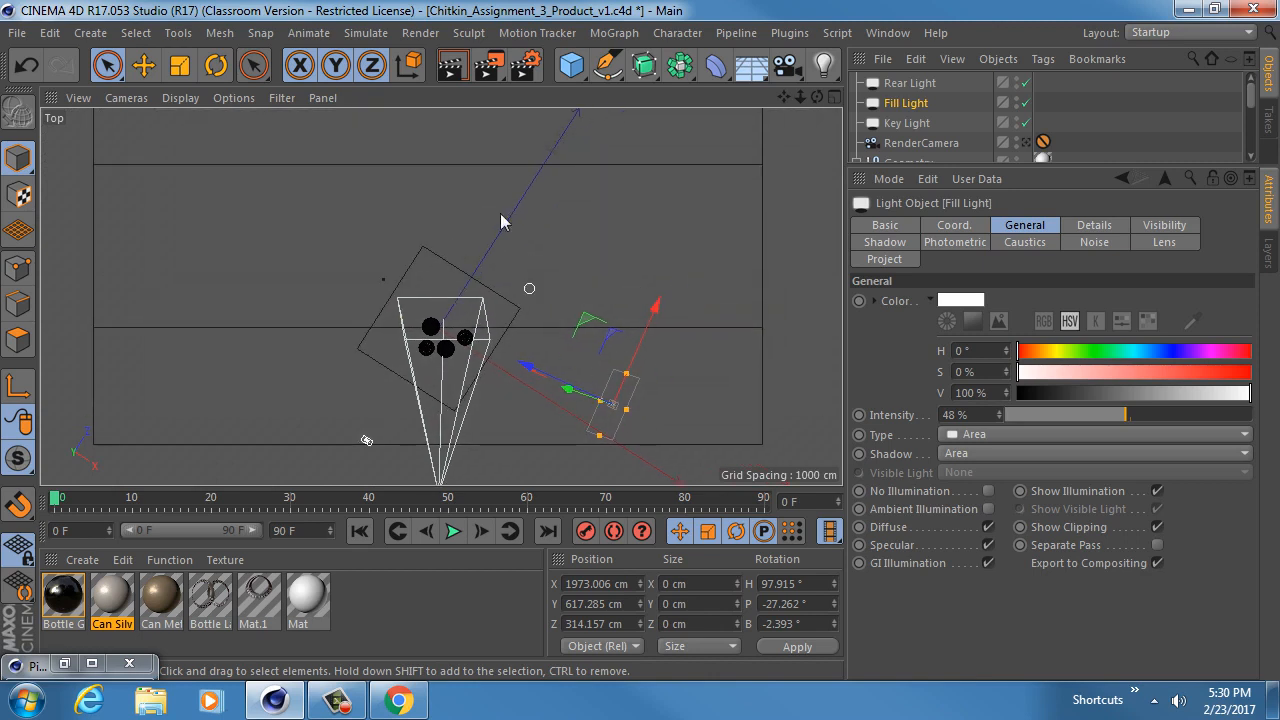
alt+middle_drag(516, 196, 491, 240)
click(529, 200)
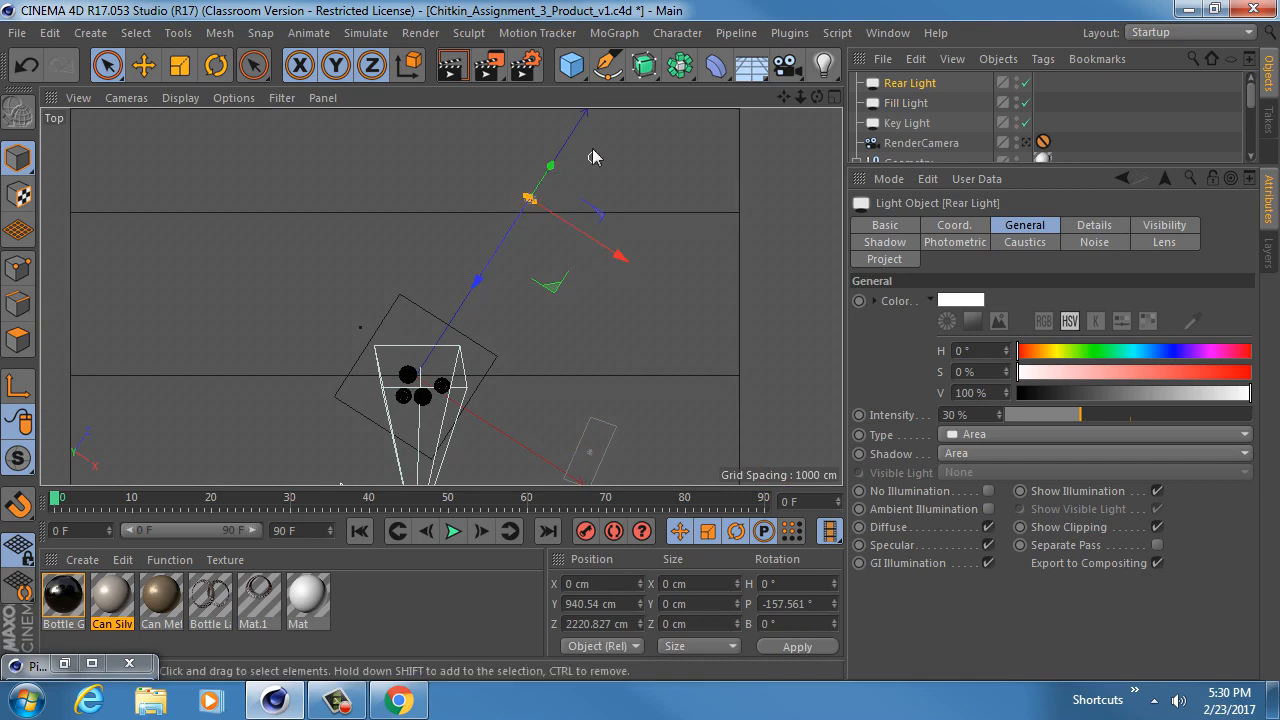
alt+right_drag(564, 212, 543, 213)
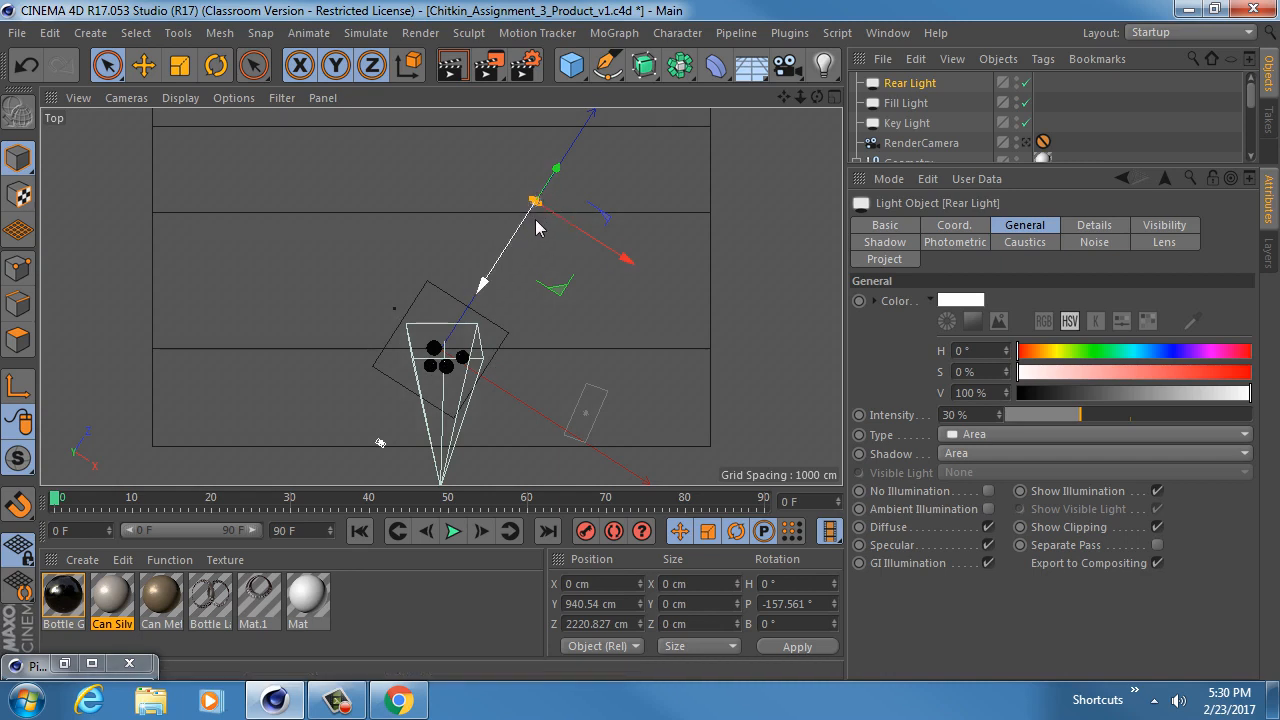
Step: Return to the perspective view with the Object Manager enlarged and show the Key Light's Details settings
middle_click(521, 296)
middle_click(308, 226)
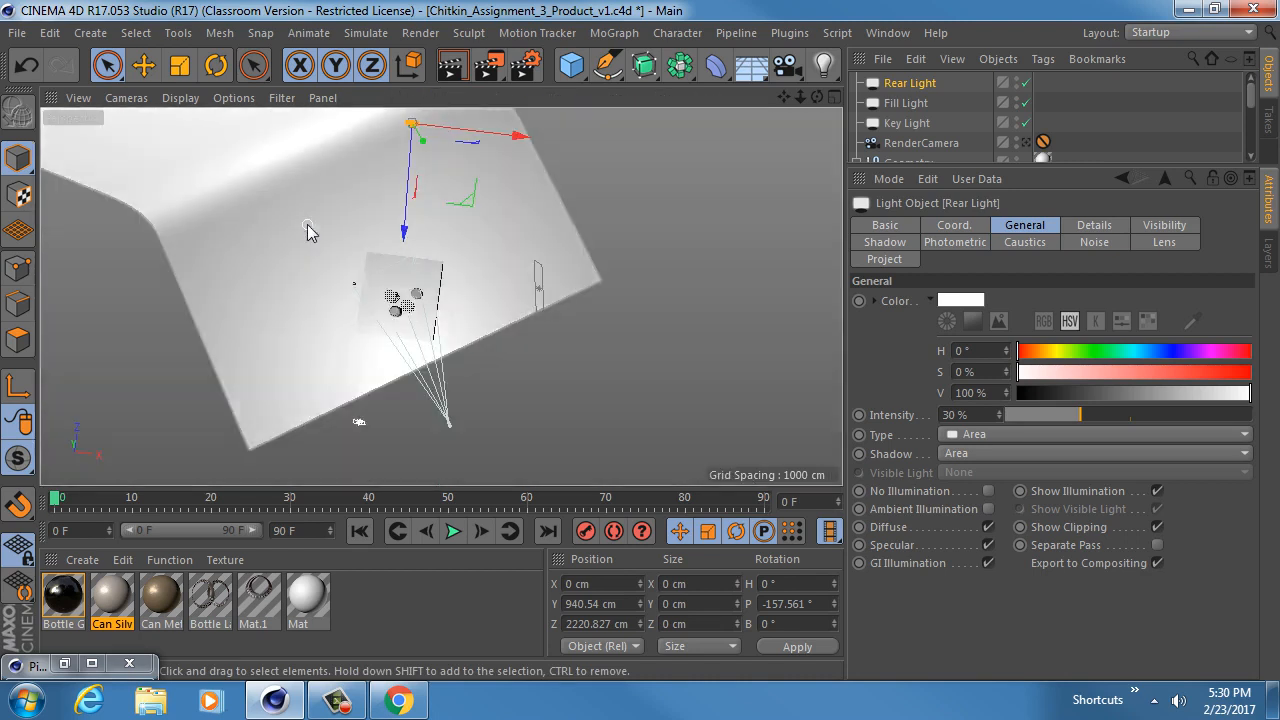
alt+drag(358, 282, 309, 160)
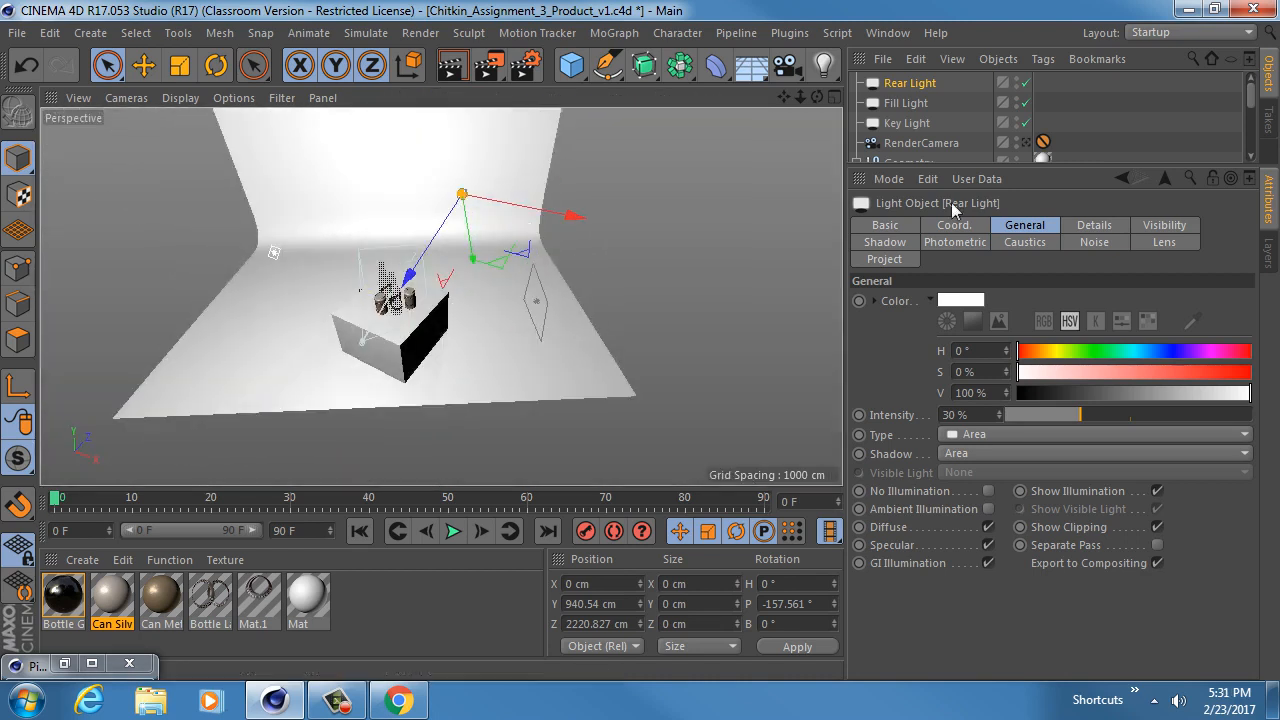
drag(1093, 168, 1091, 275)
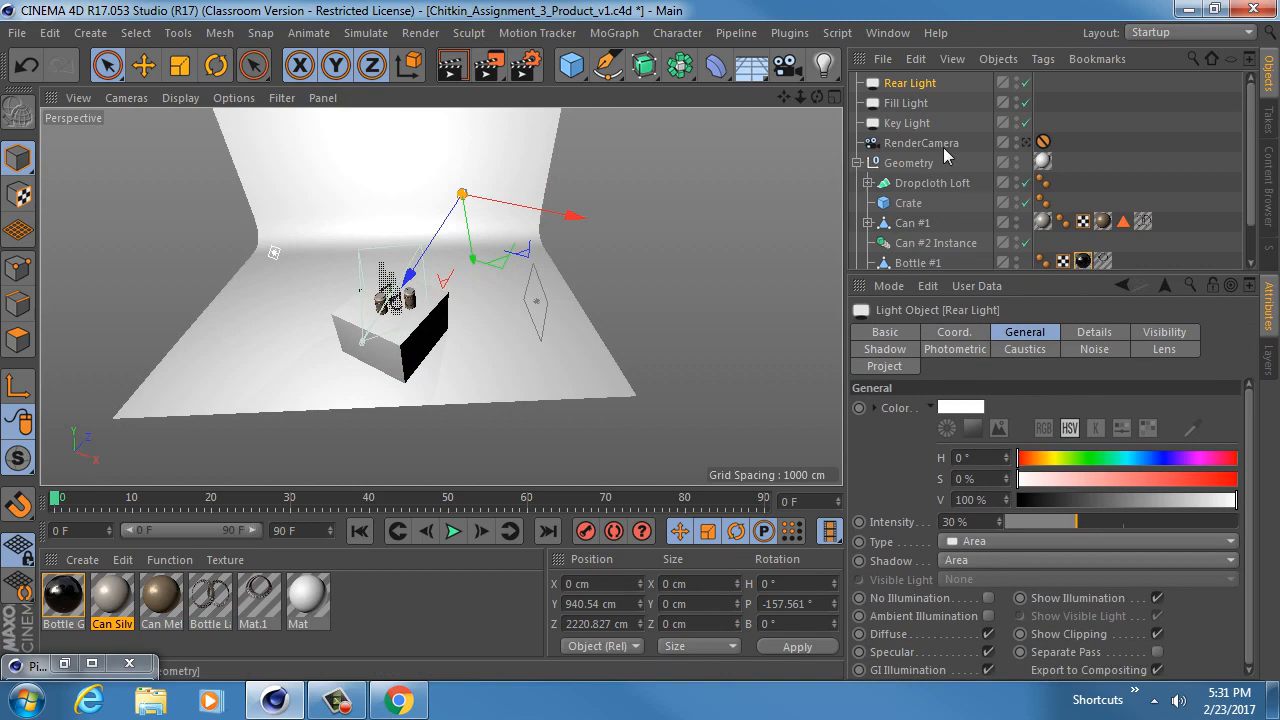
click(905, 123)
click(1094, 332)
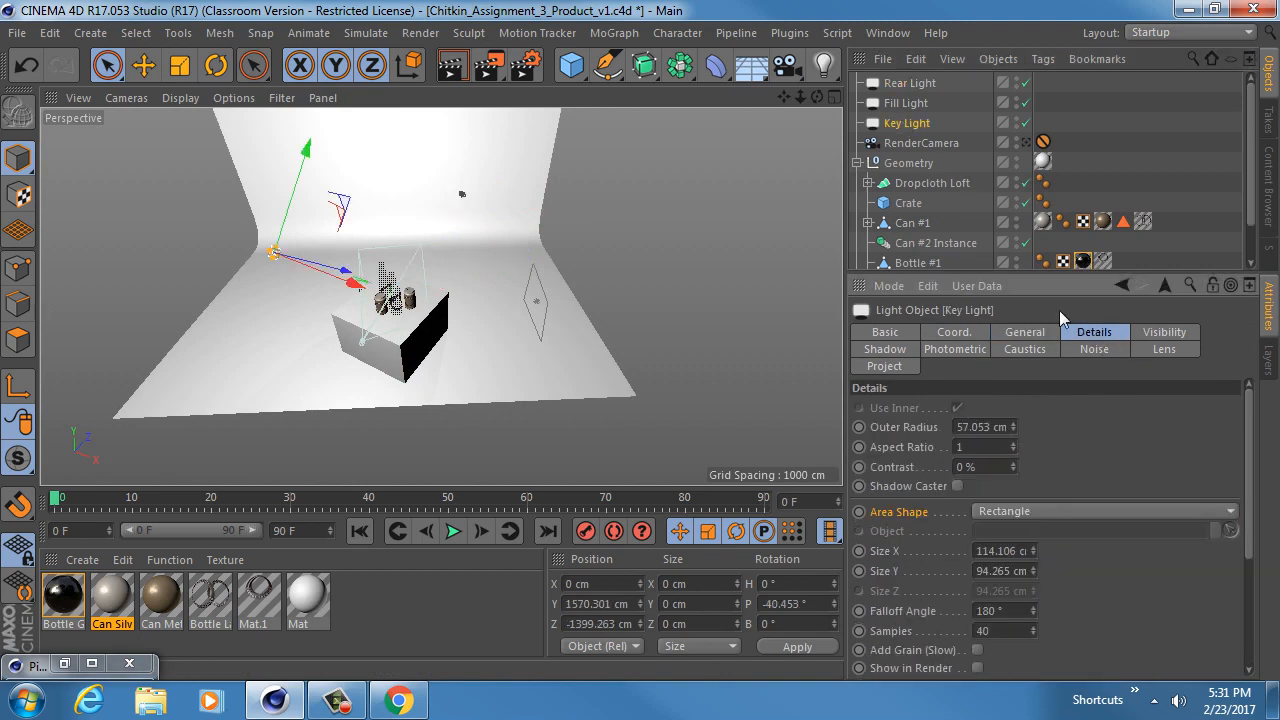
Step: Undo the recent light selections and the falloff change on the Rear, Fill and Key lights
key(ctrl+z)
key(ctrl+z)
key(ctrl+z)
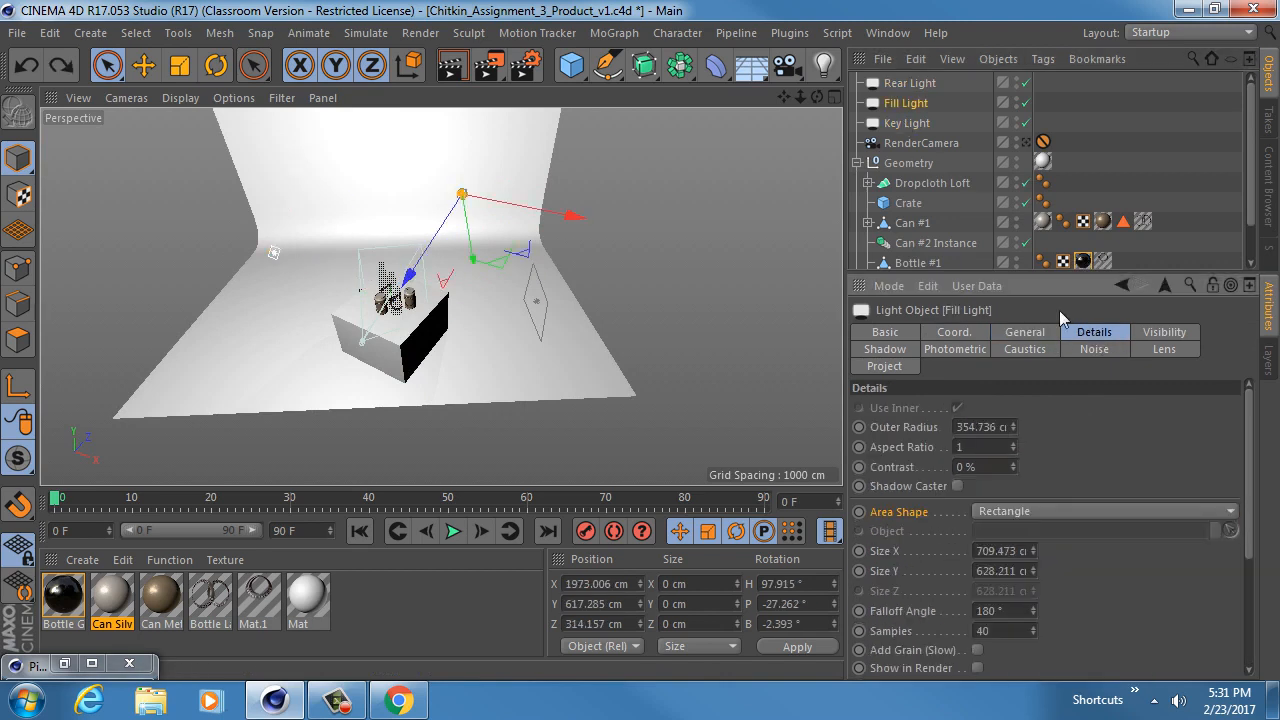
key(ctrl+z)
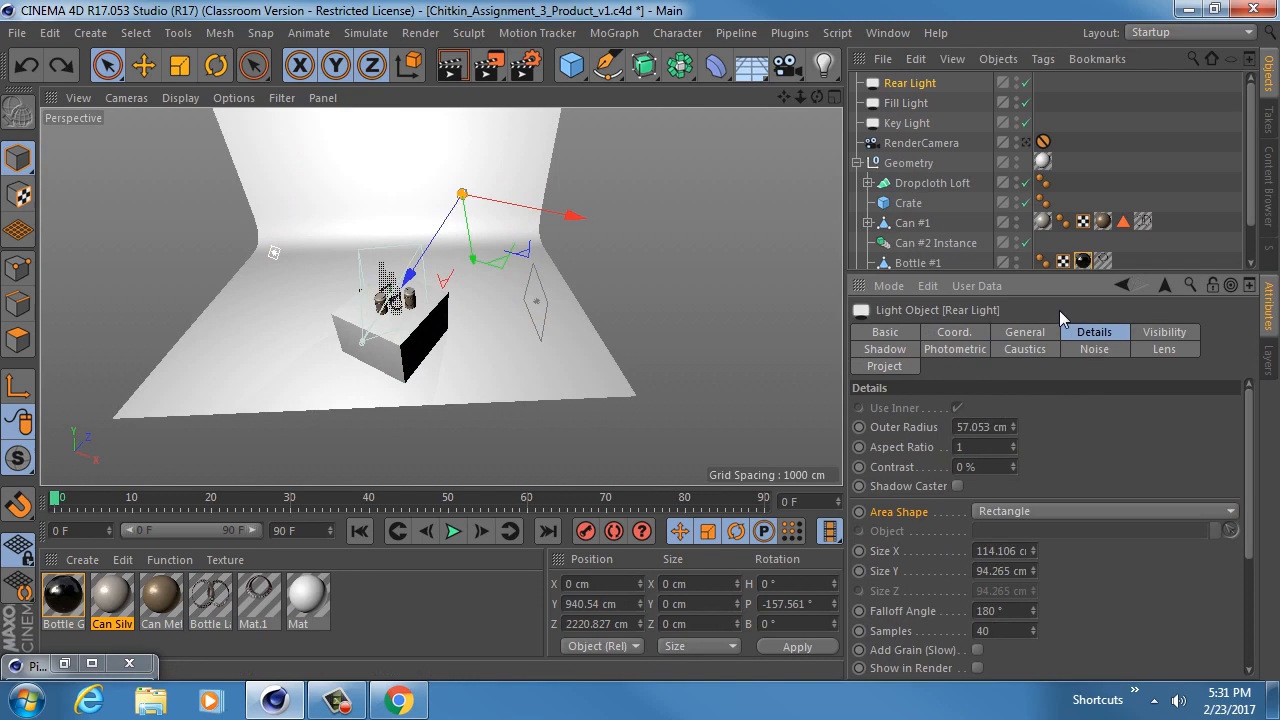
key(ctrl+z)
key(ctrl+z)
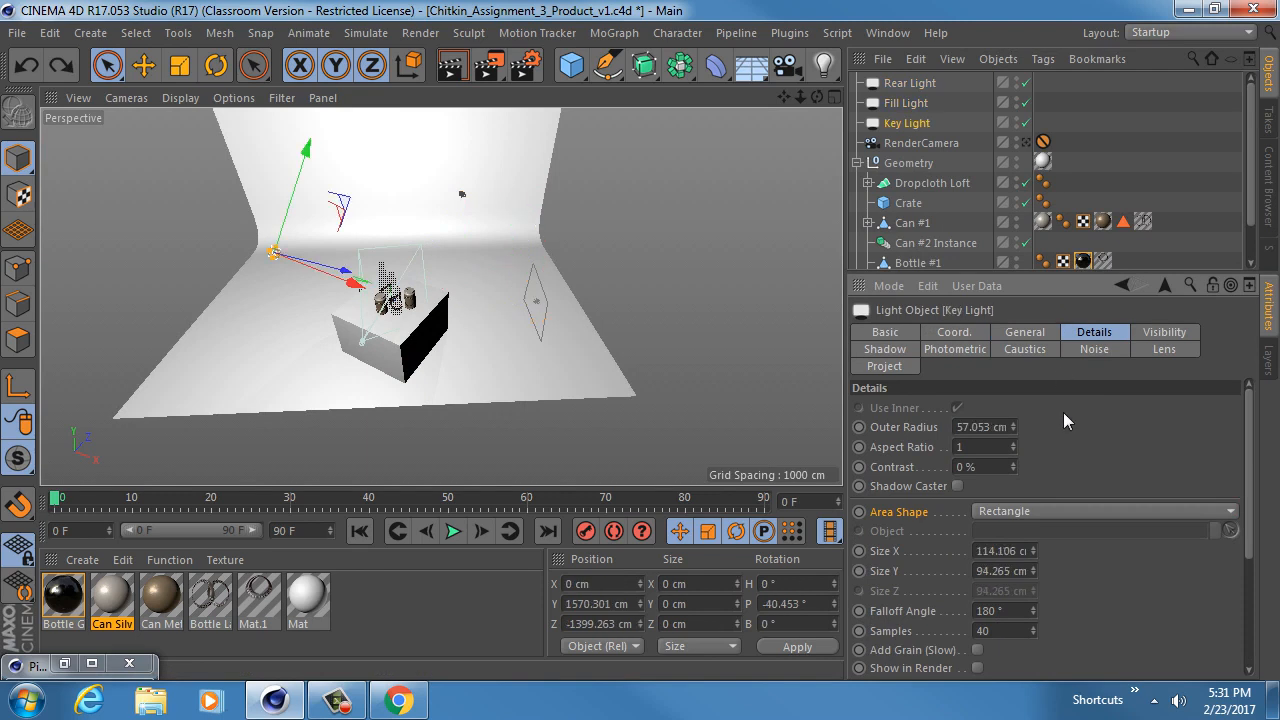
key(ctrl+z)
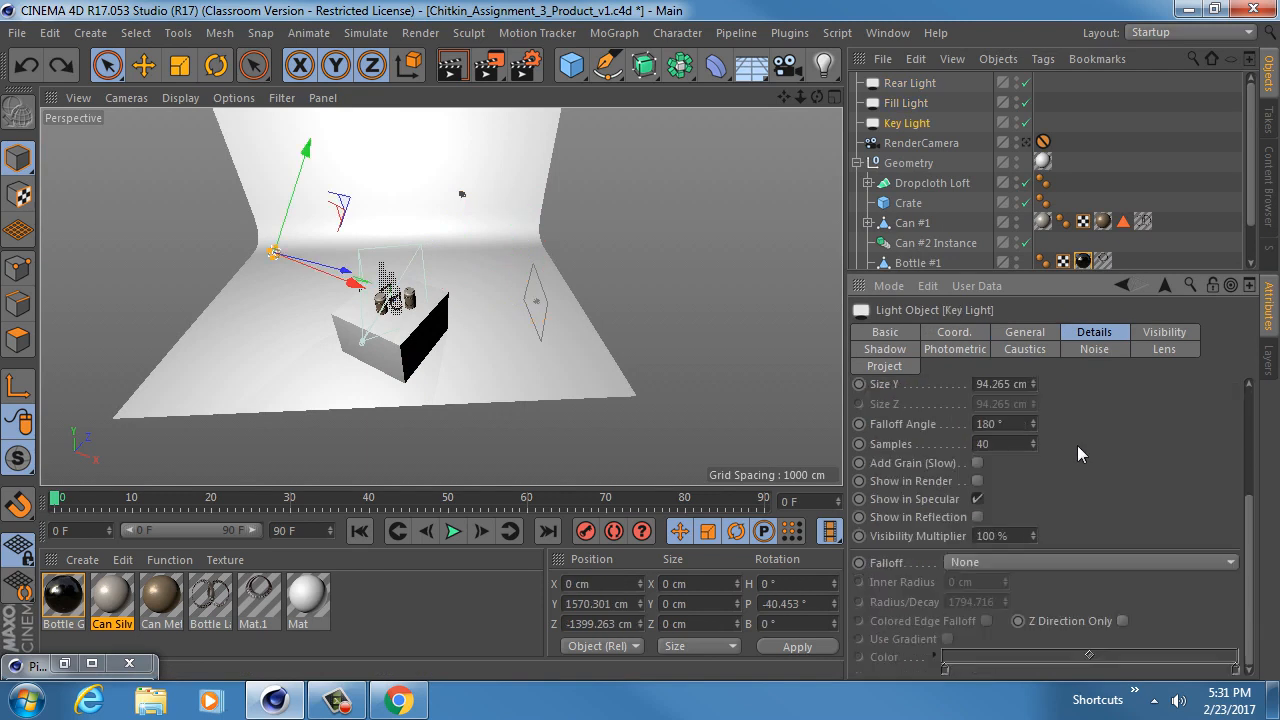
key(ctrl+z)
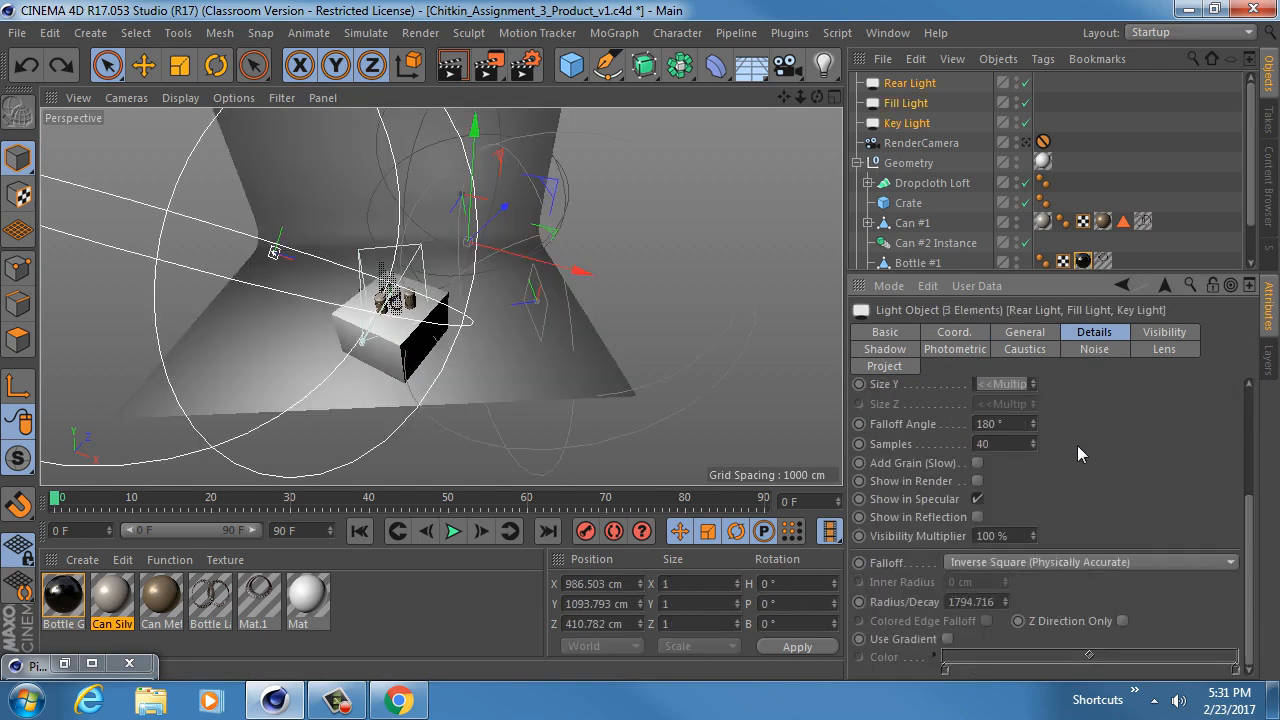
click(888, 563)
Step: Take the program window out of its maximized state and adjust its height to leave part of the desktop uncovered
mouse_move(699, 6)
mouse_down()
mouse_move(708, 22)
mouse_move(687, 10)
mouse_up()
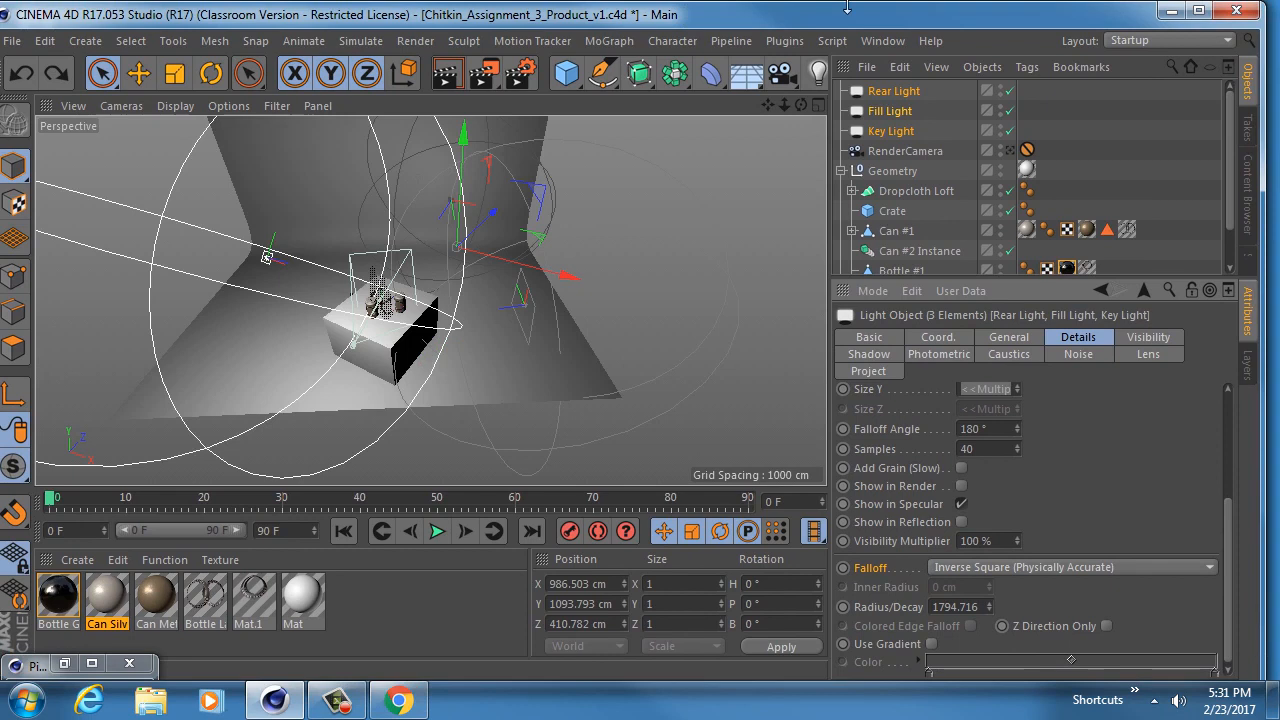
mouse_move(846, 3)
mouse_down()
mouse_move(844, 118)
mouse_move(847, 15)
mouse_up()
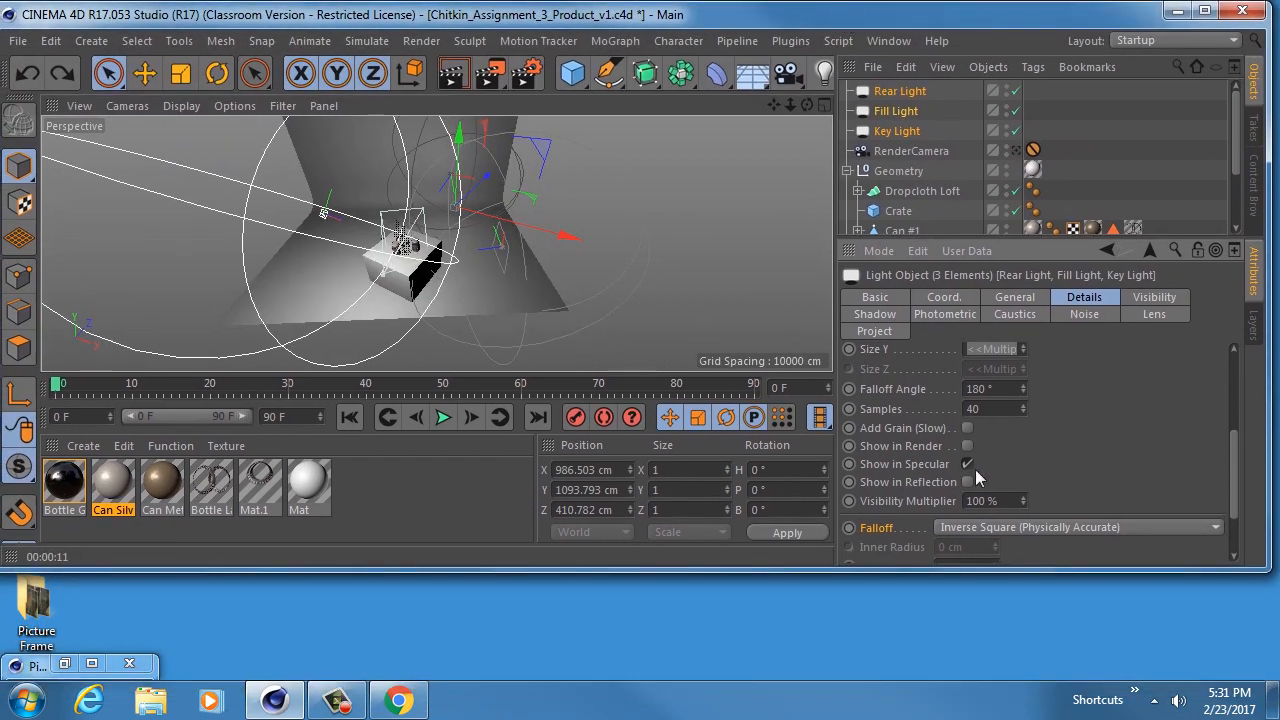
drag(888, 569, 888, 614)
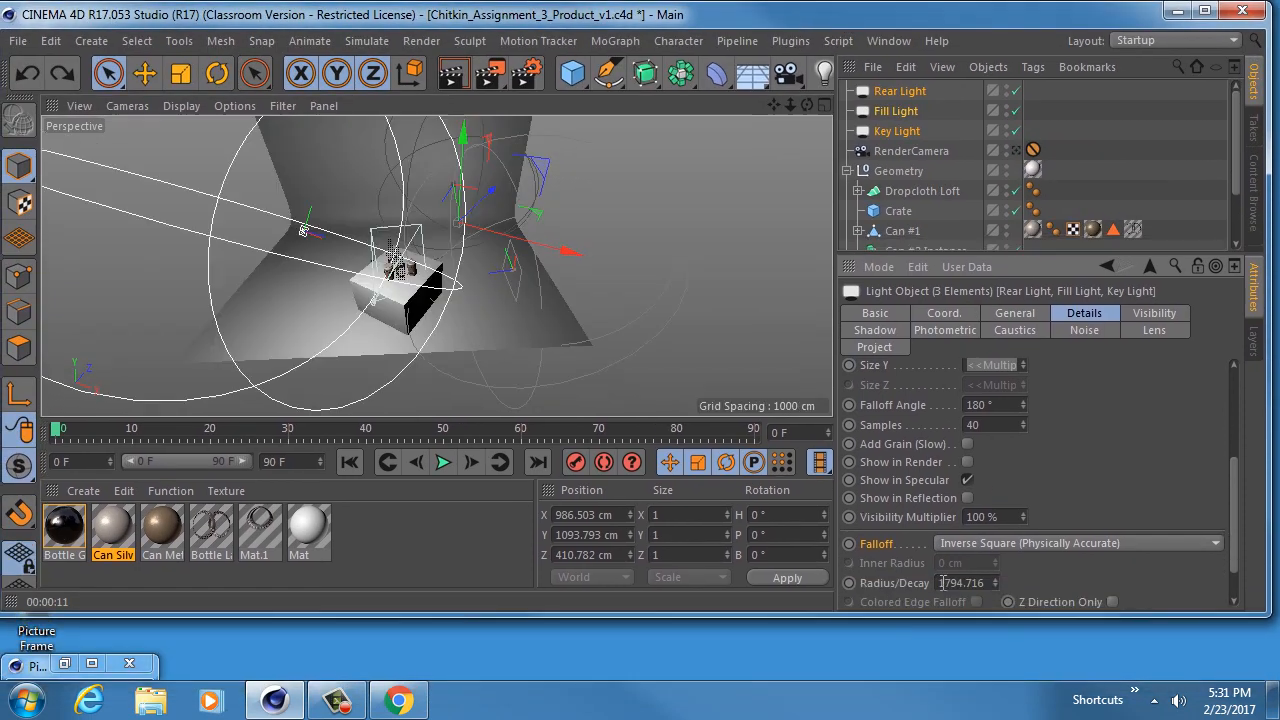
Step: Review the Falloff options available for the three selected lights and maximize the program window again
click(990, 545)
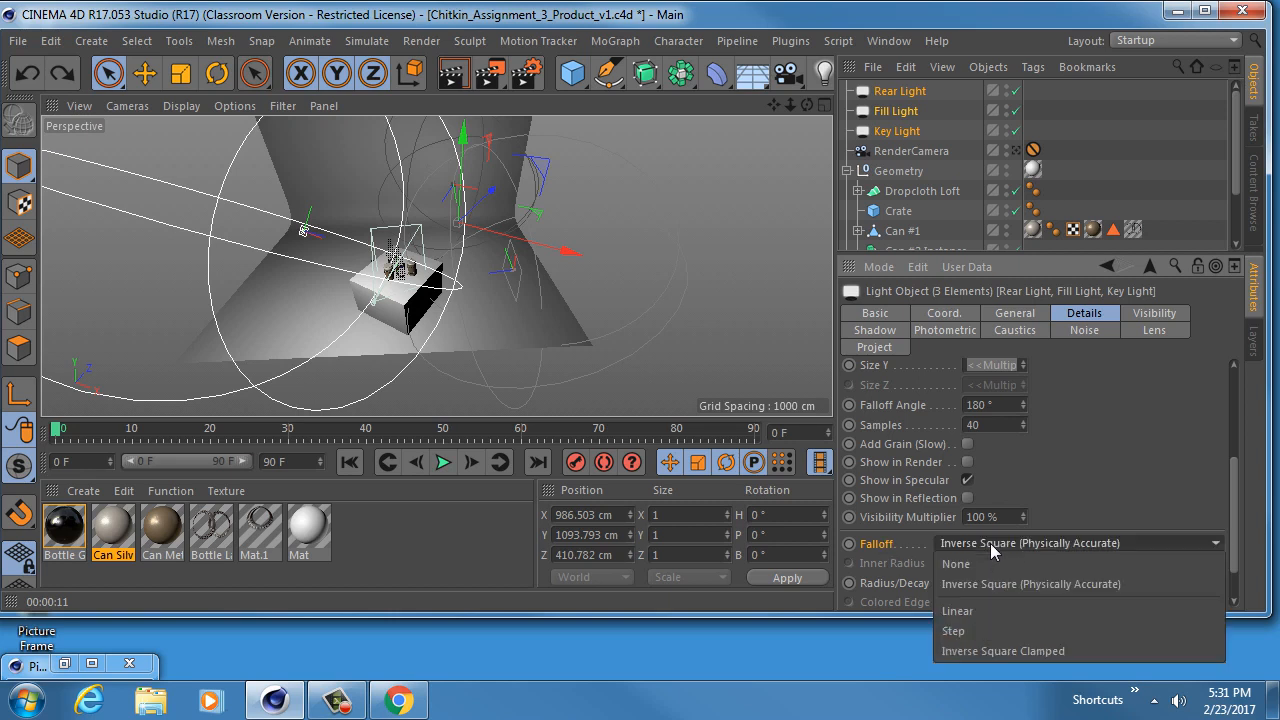
click(1113, 488)
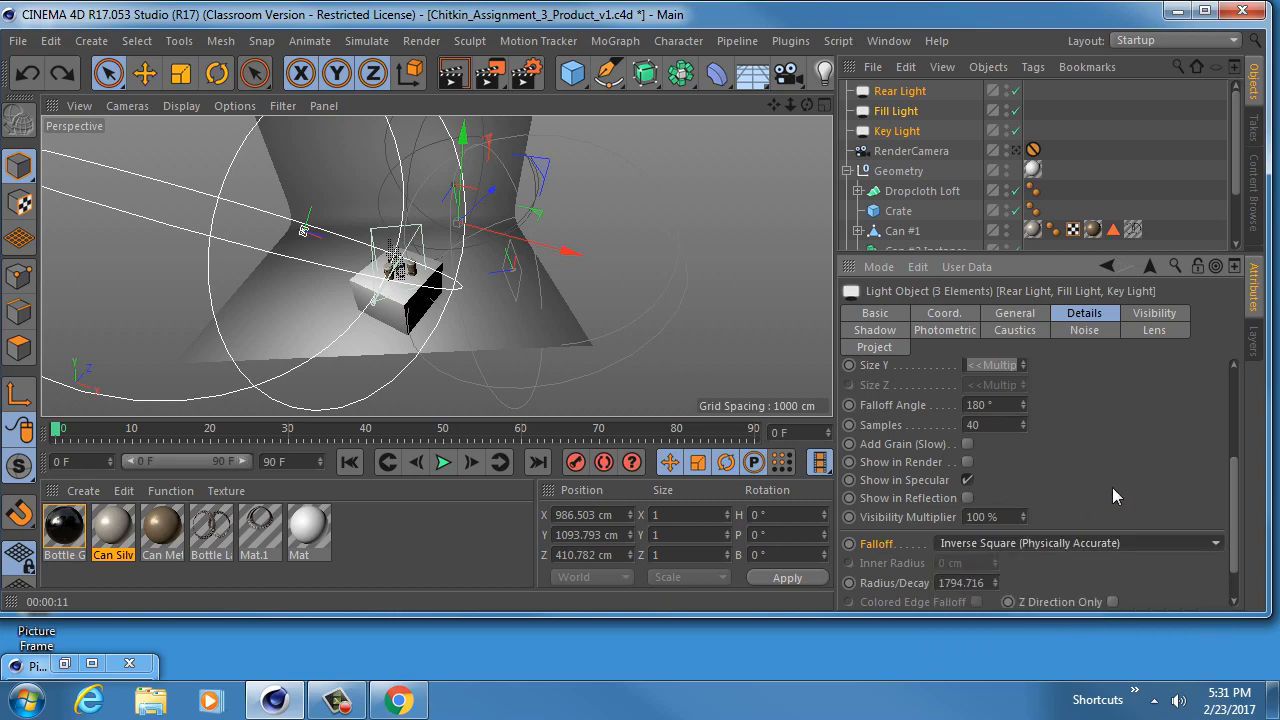
click(1205, 10)
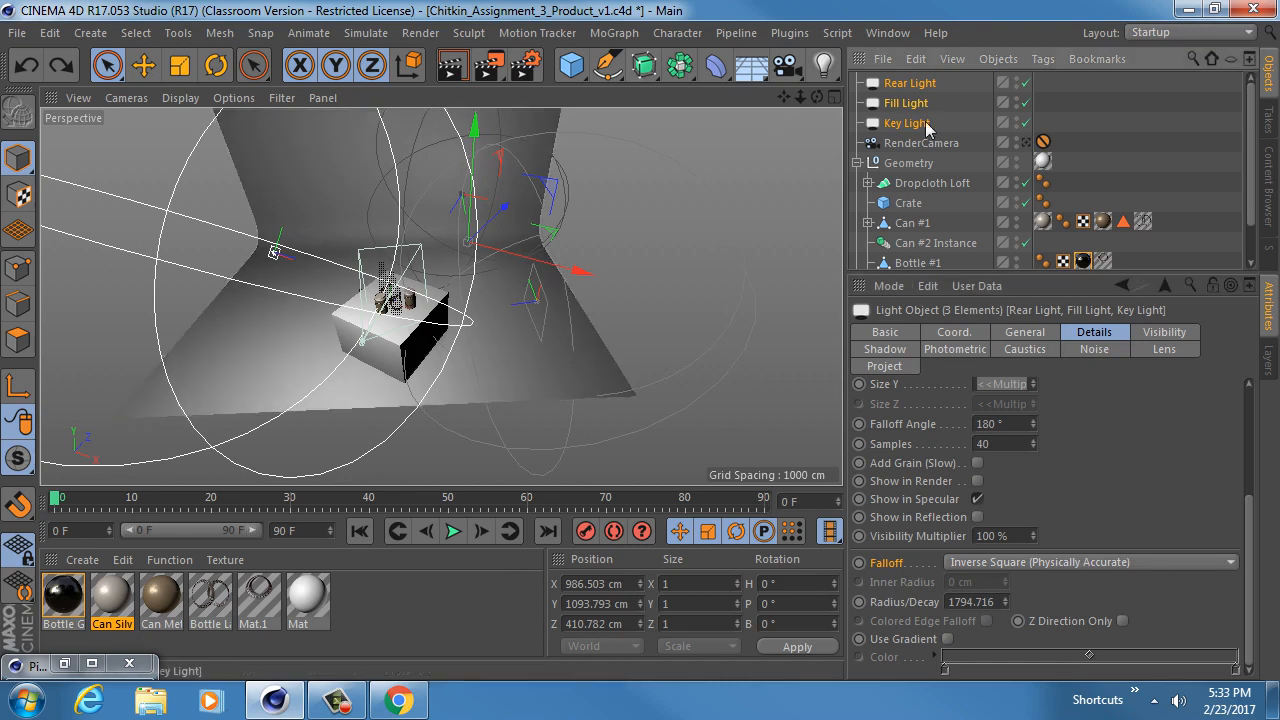
Step: Select only the Key Light and set its falloff to None
click(907, 123)
alt+drag(306, 287, 404, 306)
scroll(404, 306, up, 3)
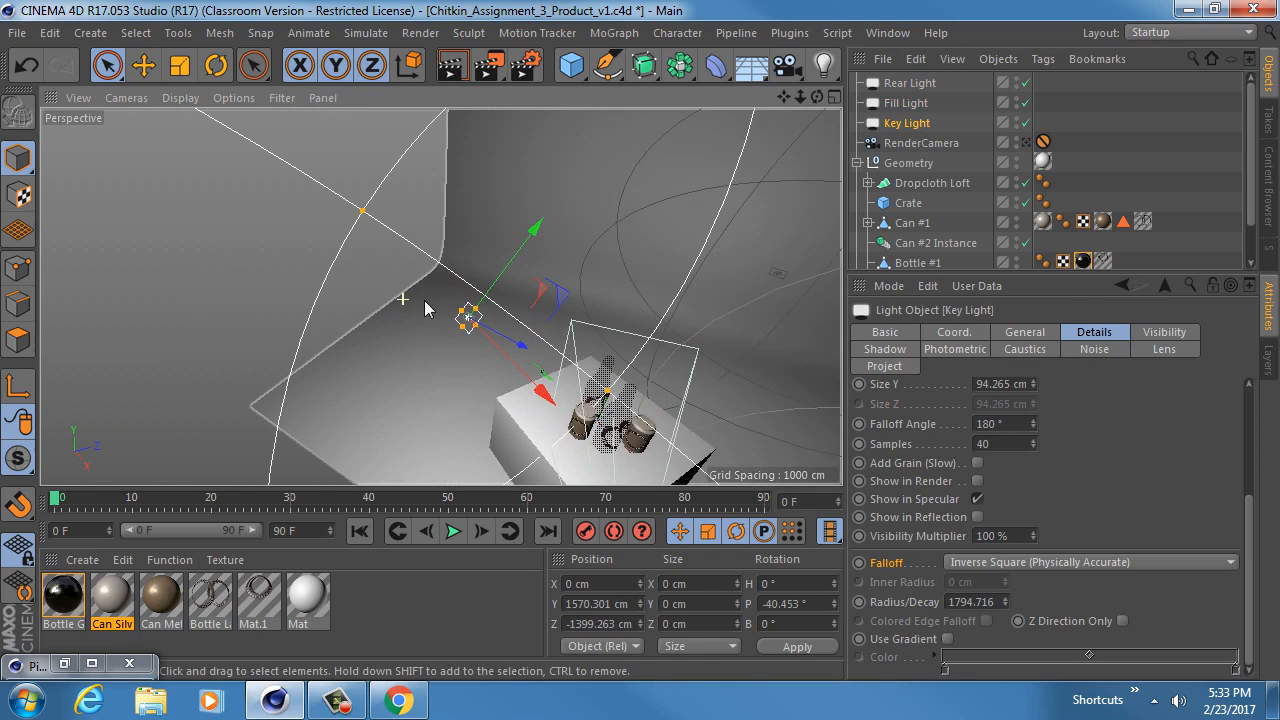
click(995, 562)
click(985, 457)
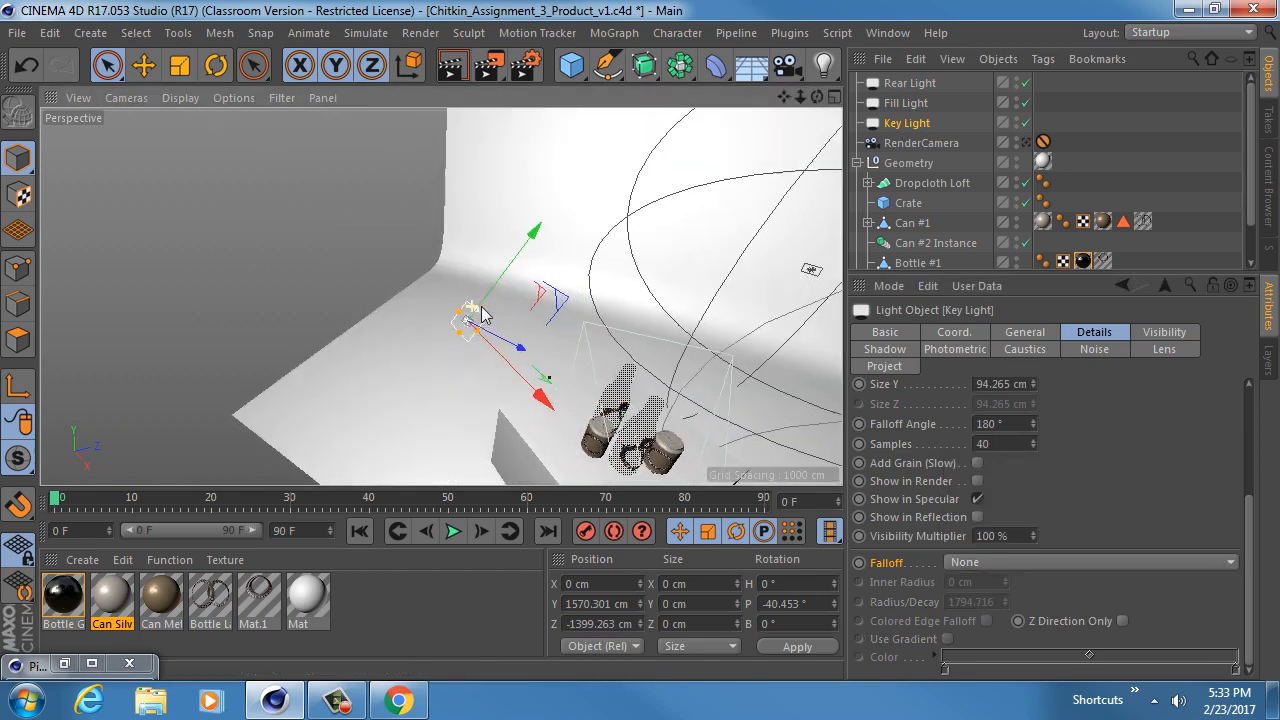
Step: Try stretching the Key Light's area to a Size Y of about 438.5 cm, and undo the resize
scroll(494, 314, up, 3)
alt+drag(475, 342, 292, 272)
key(s)
alt+drag(437, 301, 314, 279)
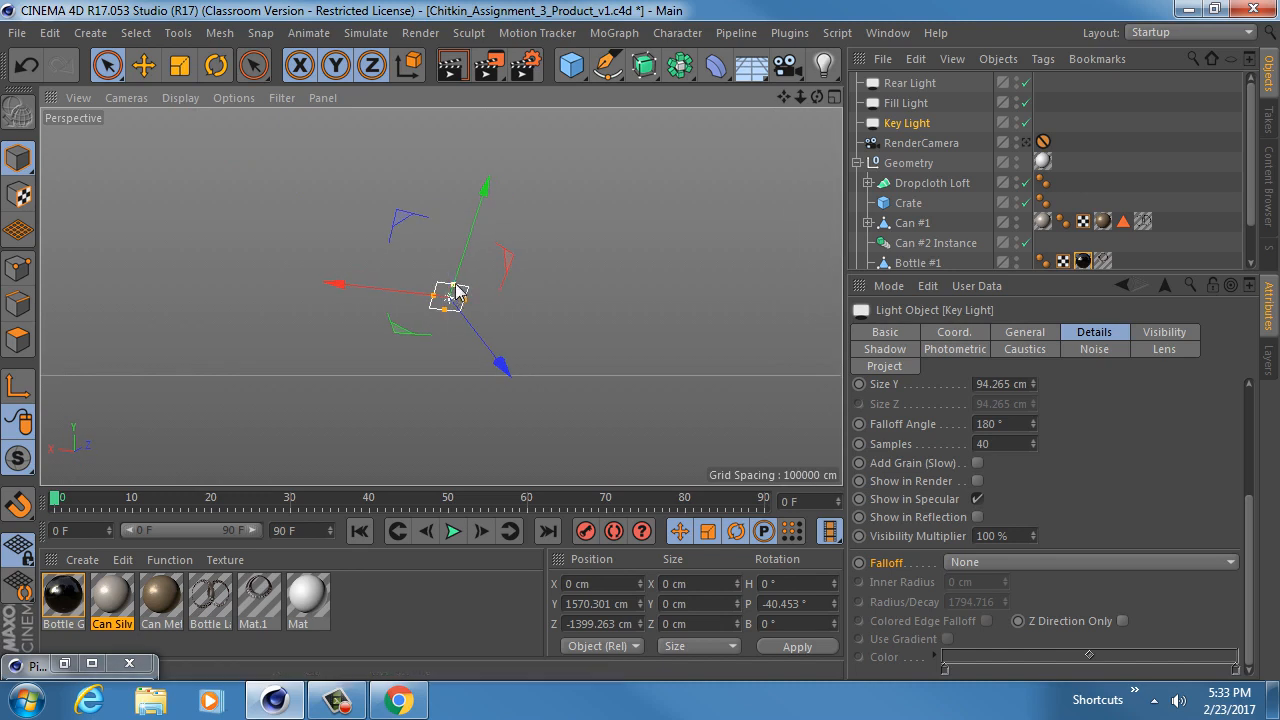
drag(458, 290, 480, 243)
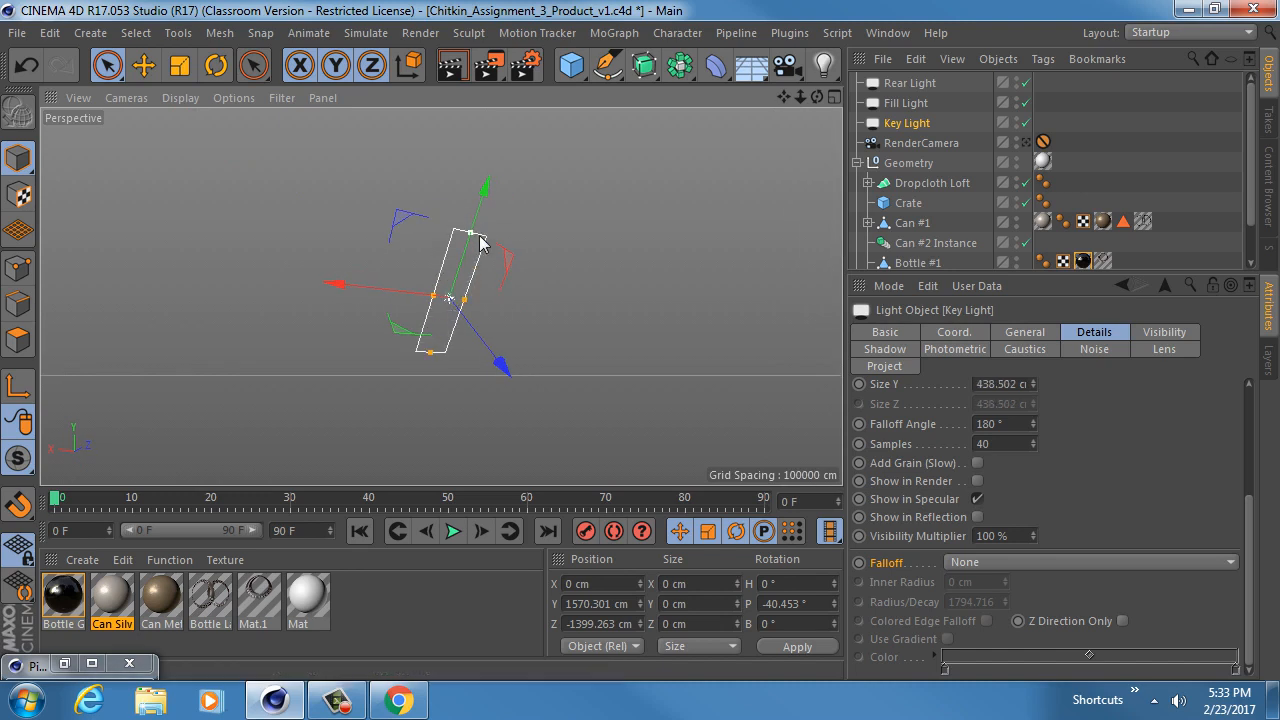
key(ctrl+z)
Step: Set the Key Light's falloff to Inverse Square (Physically Accurate)
click(1004, 561)
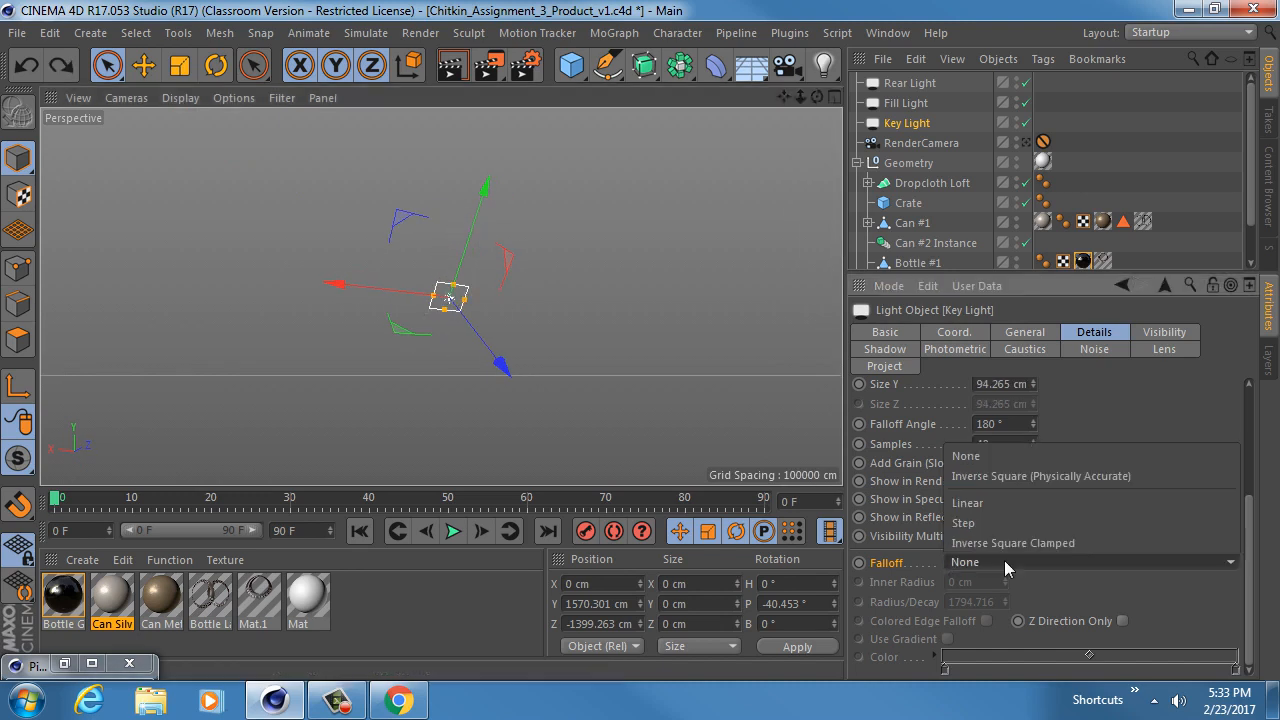
click(1023, 476)
scroll(497, 343, up, 3)
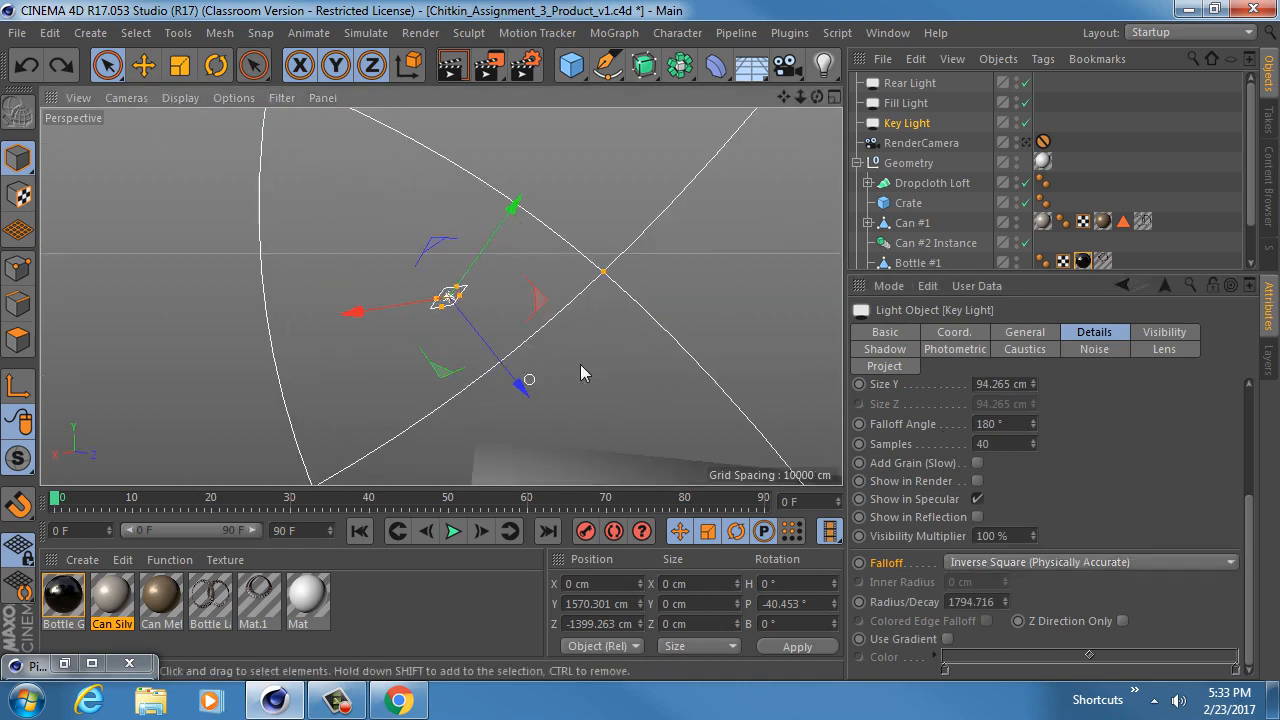
scroll(581, 364, down, 5)
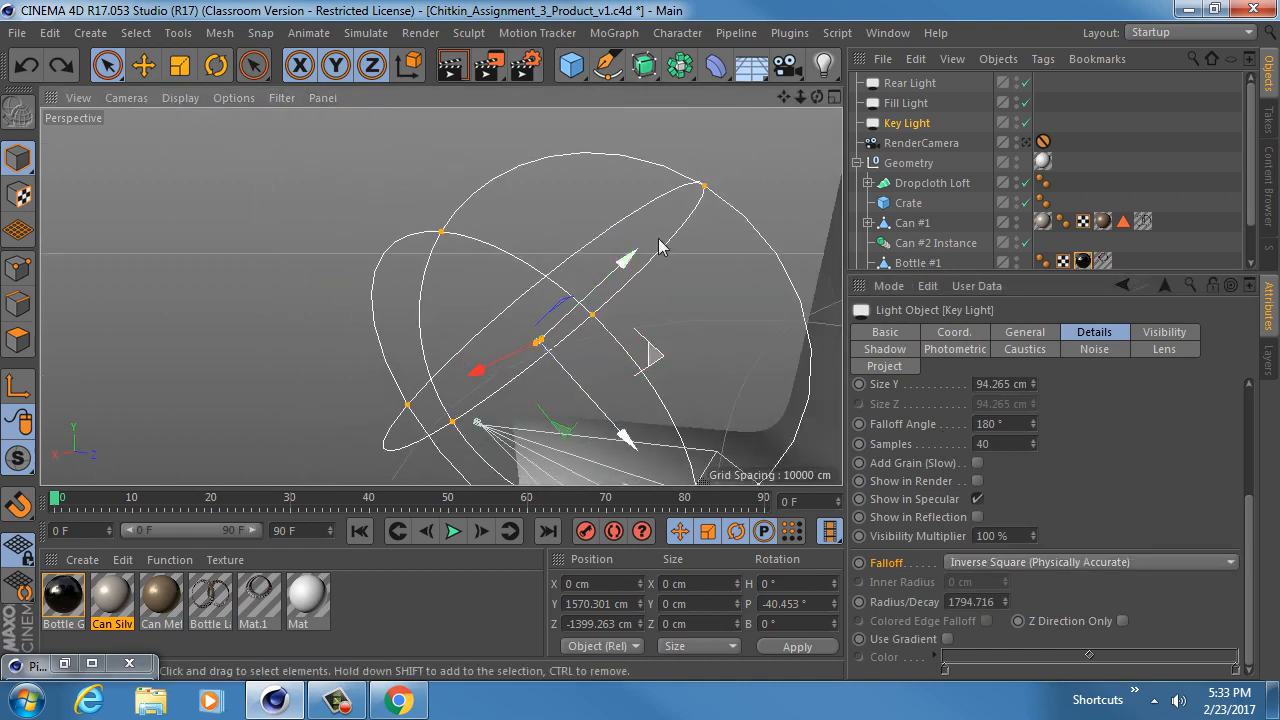
alt+drag(566, 348, 314, 186)
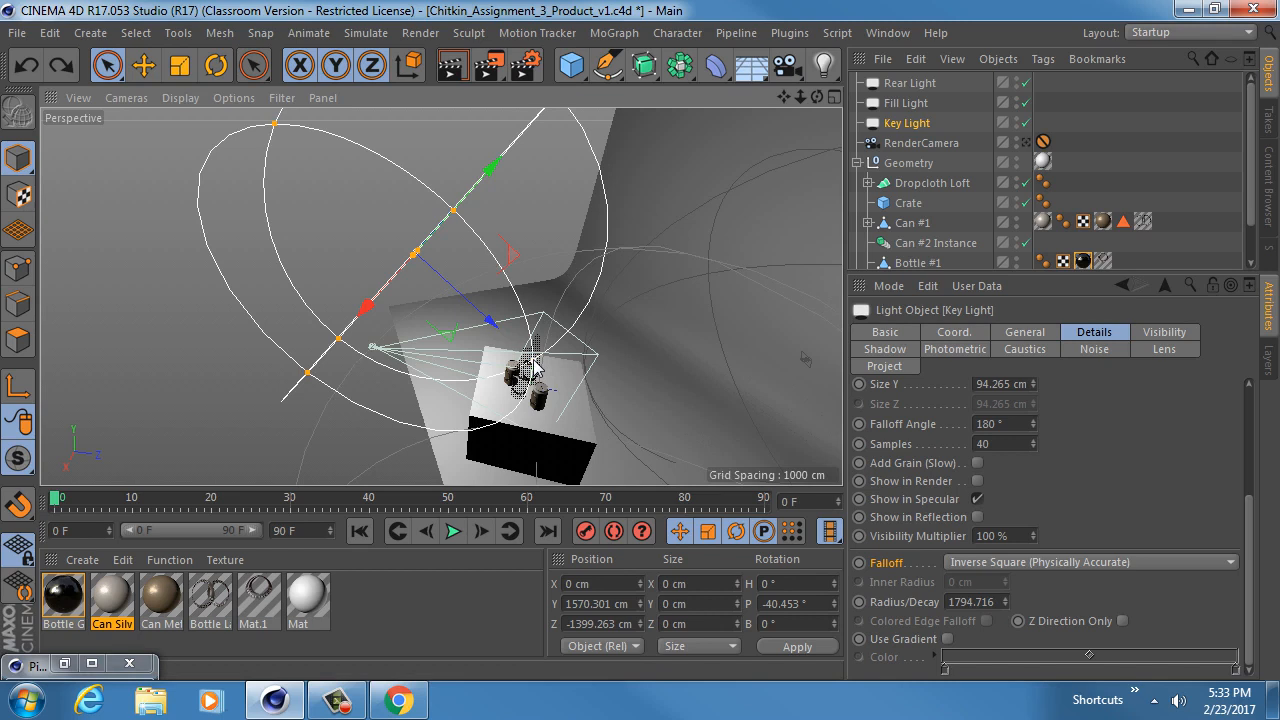
Step: Enlarge the Key Light's falloff radius to about 5188.6 cm and render the view through the RenderCamera
drag(533, 370, 822, 411)
click(1026, 142)
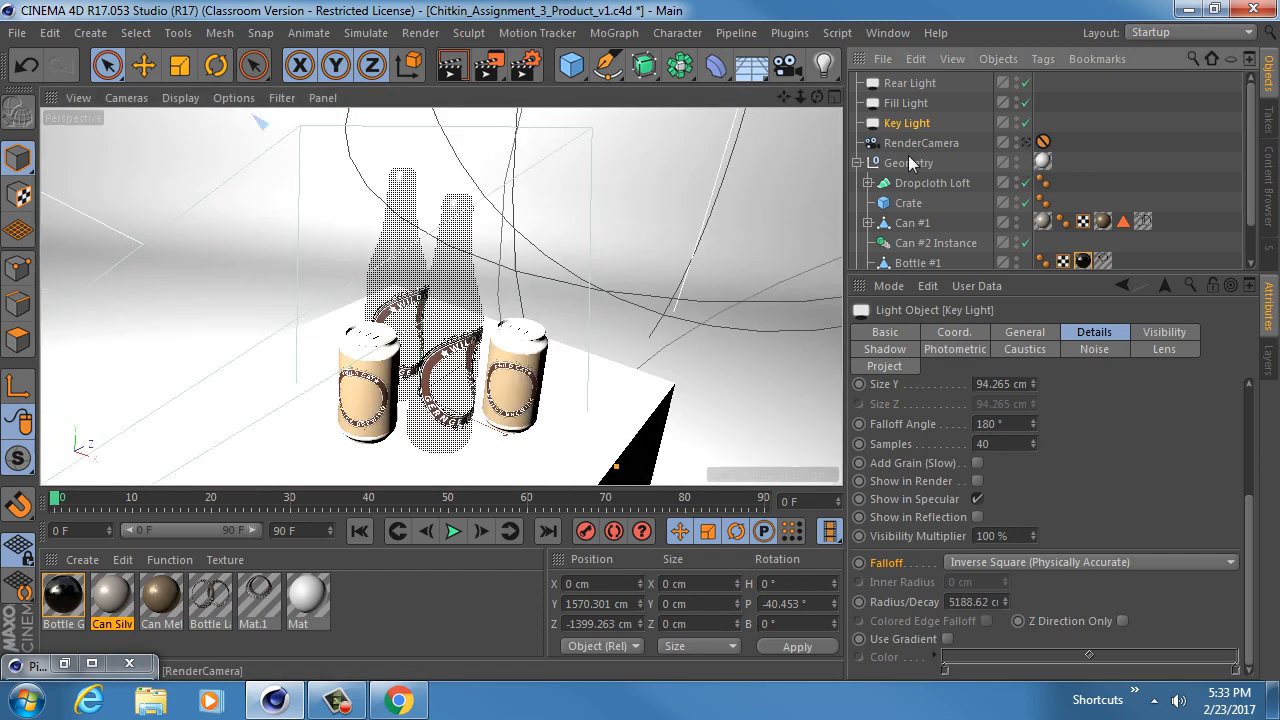
click(451, 67)
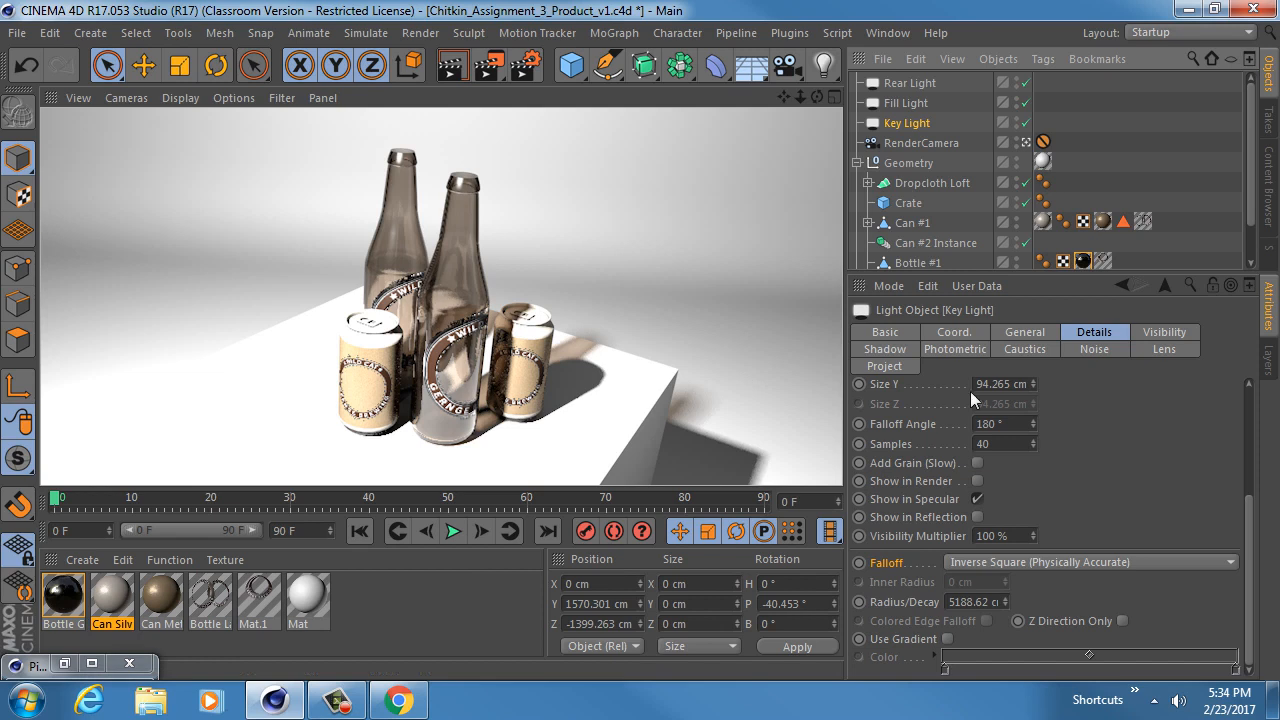
Step: Leave the RenderCamera view and undo the enlargement of the Key Light's falloff radius
click(1026, 142)
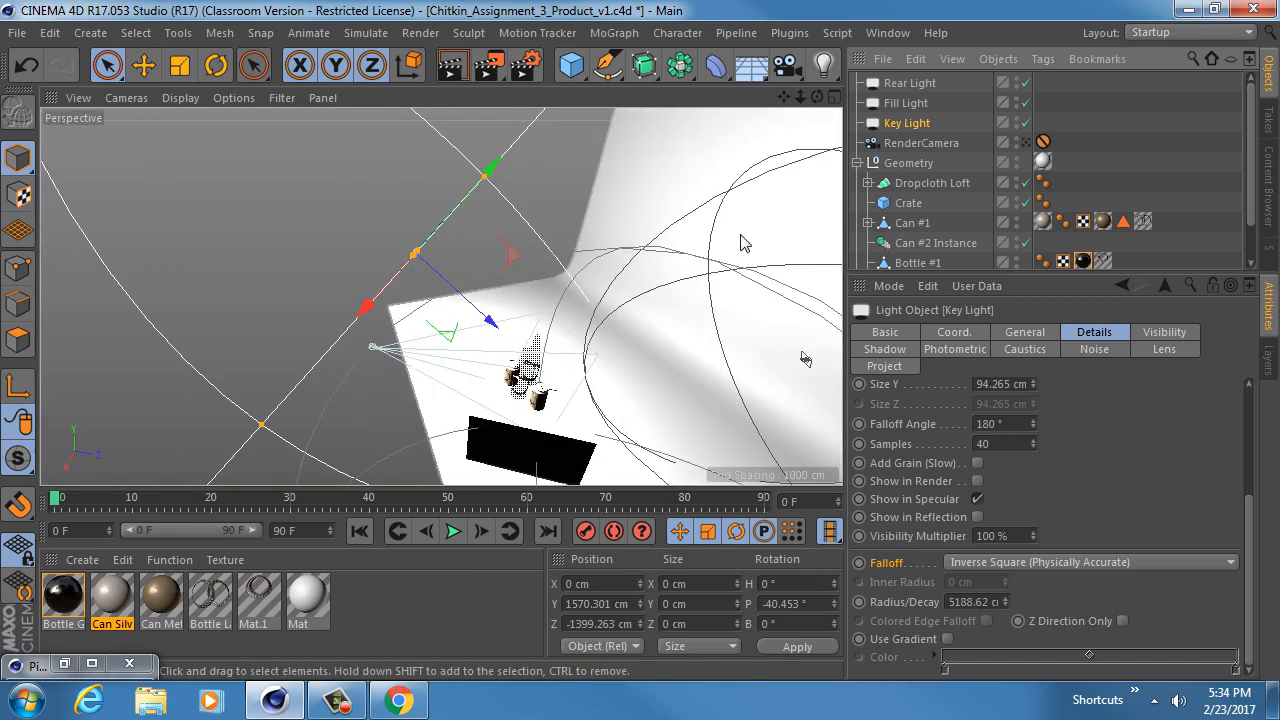
key(ctrl+z)
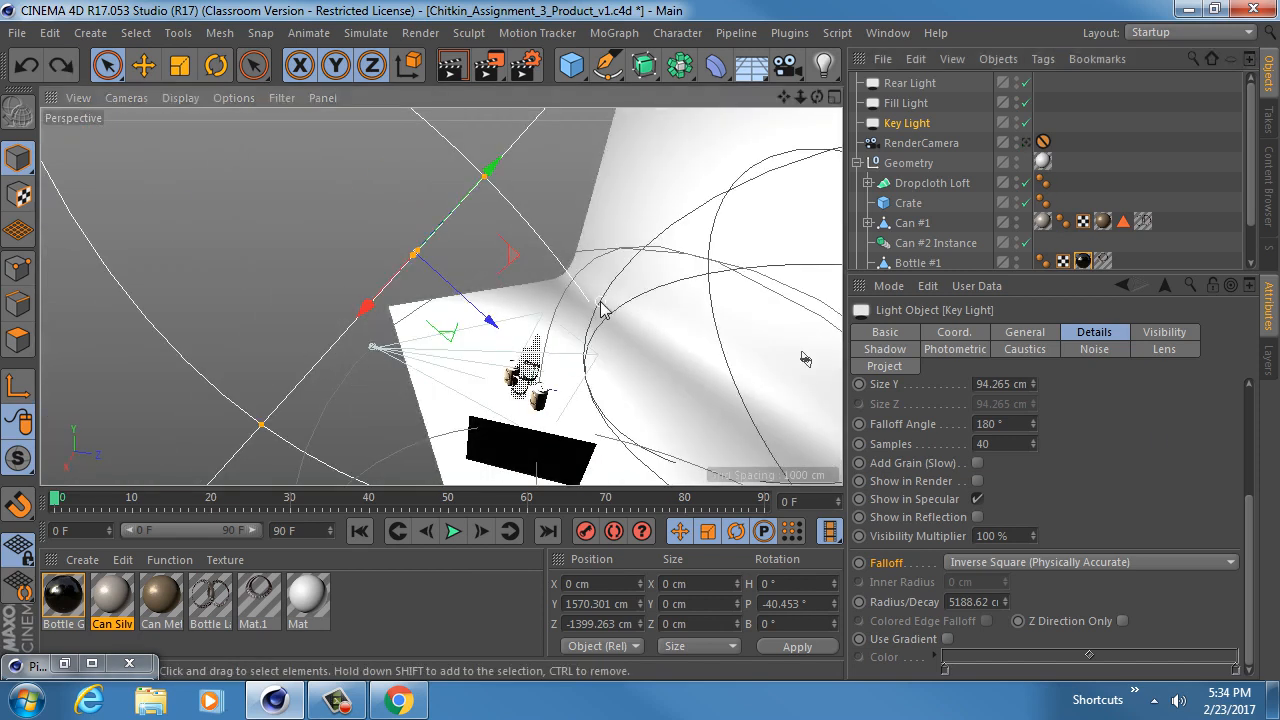
key(ctrl+z)
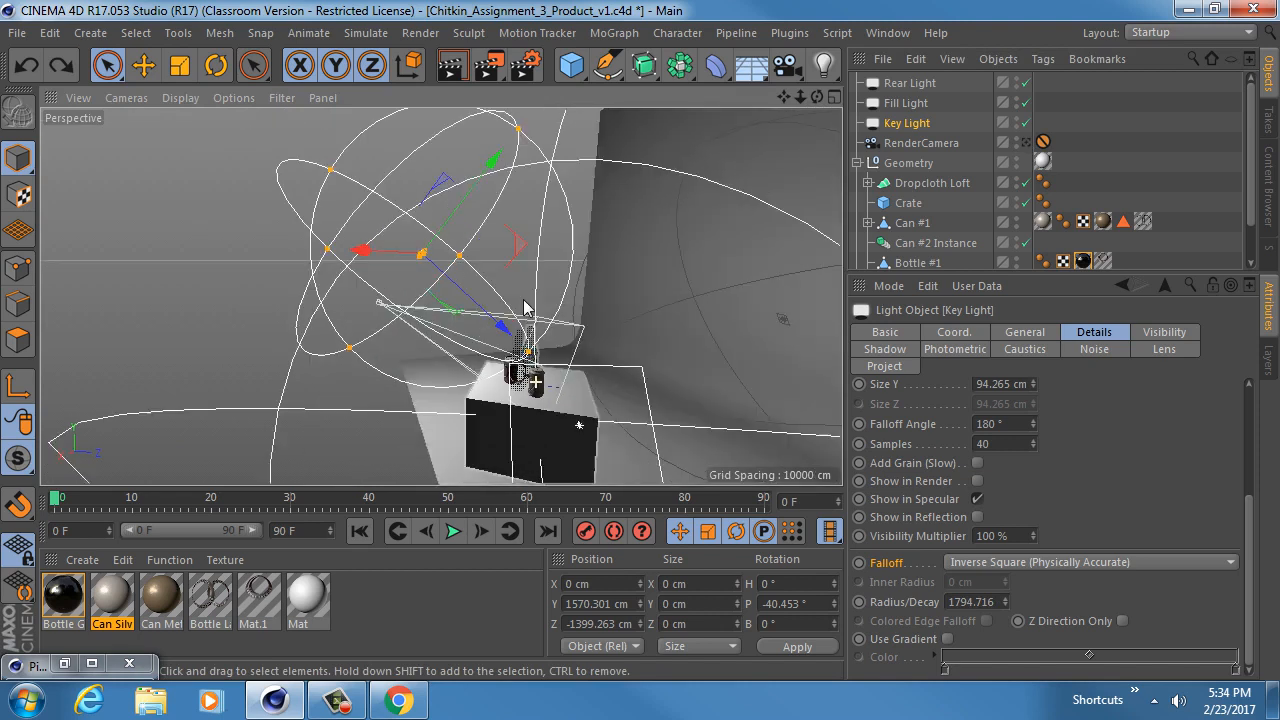
Step: Examine the Key Light's falloff sphere around the products and its Shadow settings, plus the Rear Light's Visibility settings
scroll(530, 368, up, 5)
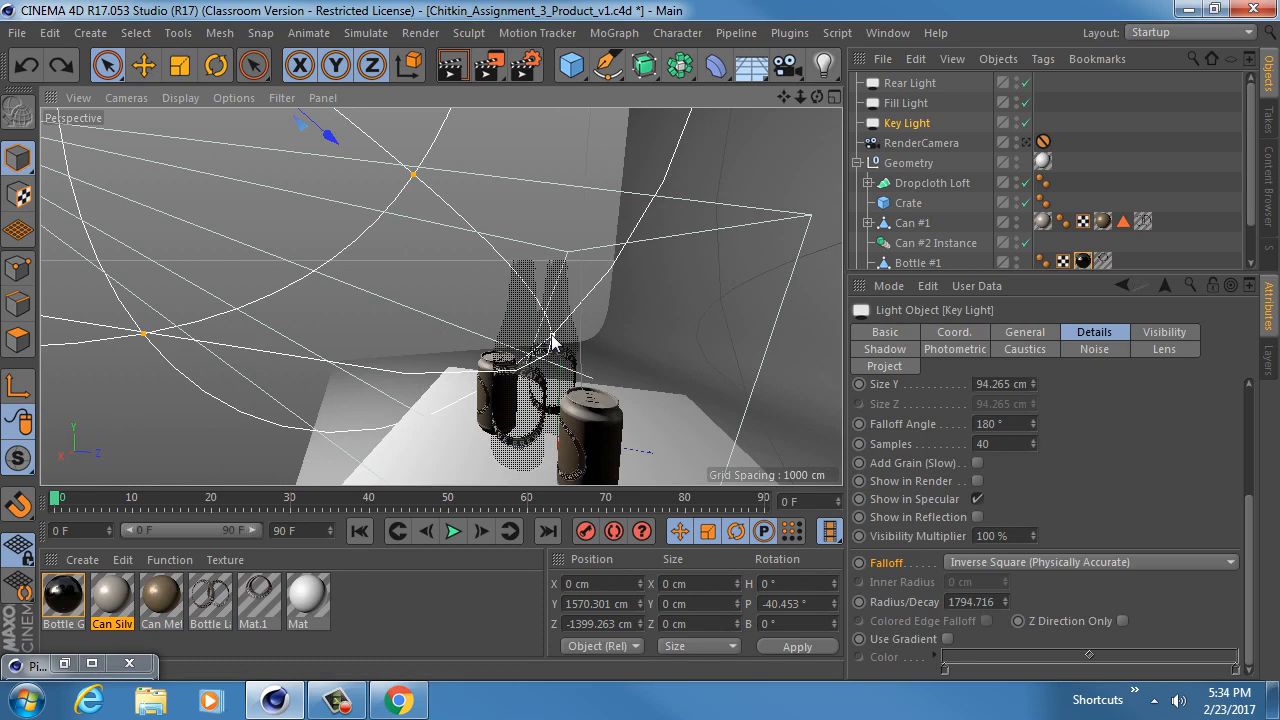
scroll(553, 342, down, 10)
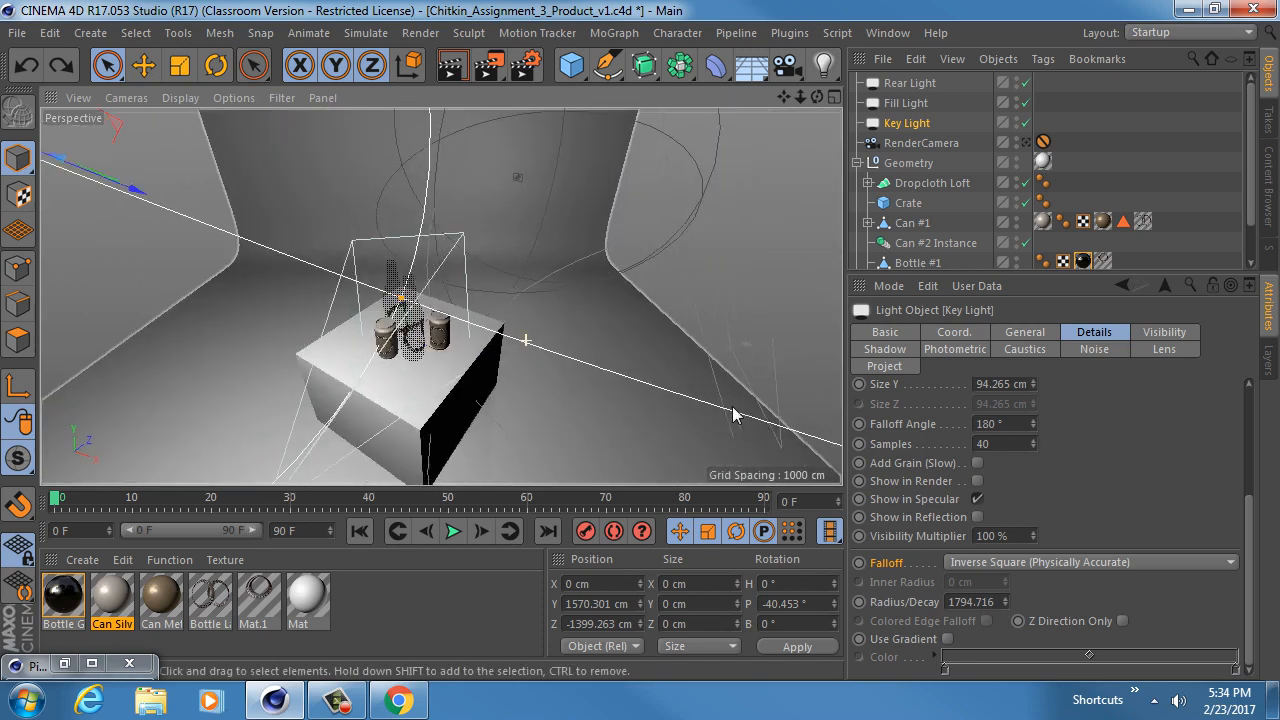
alt+drag(733, 415, 672, 432)
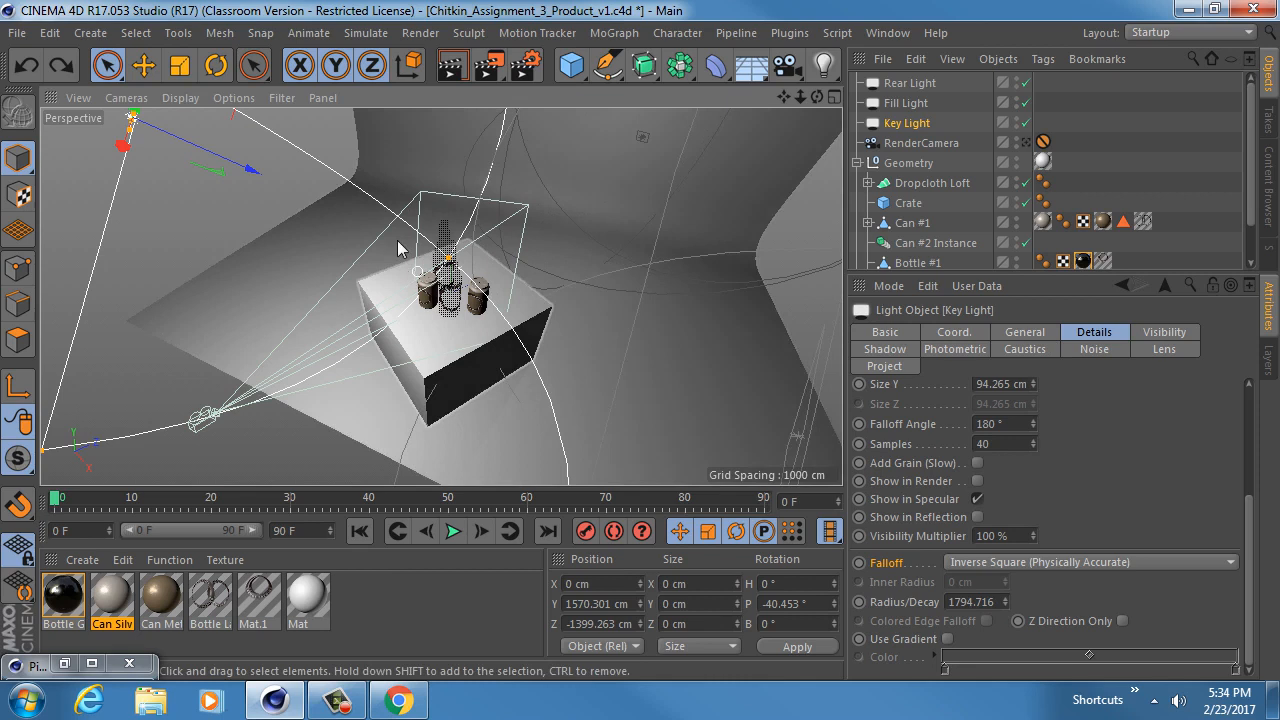
alt+drag(400, 249, 458, 292)
scroll(514, 325, down, 5)
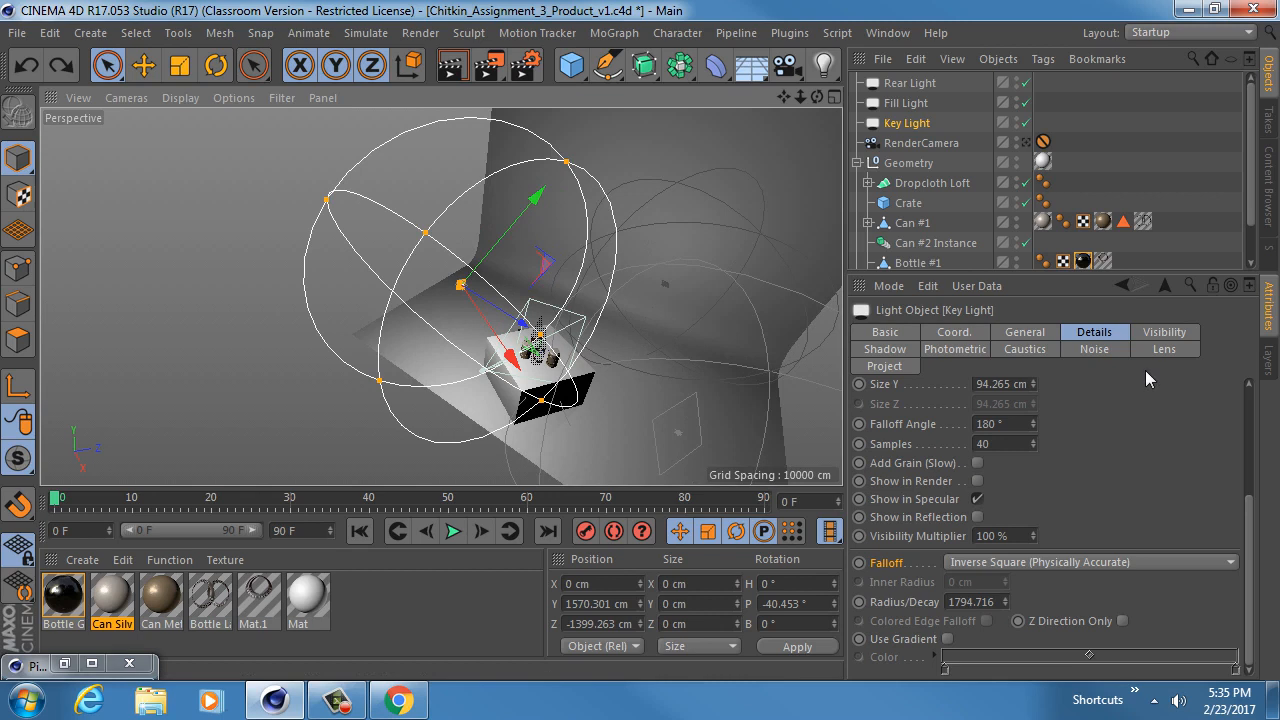
click(886, 350)
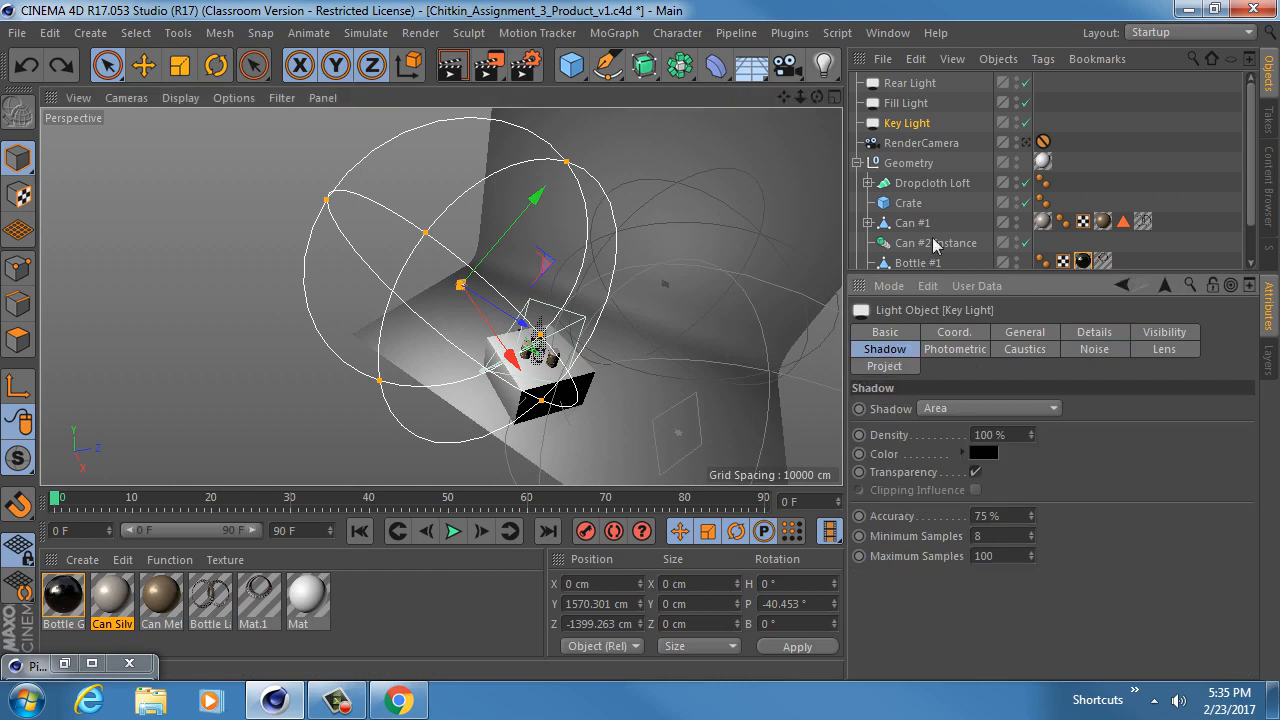
click(906, 84)
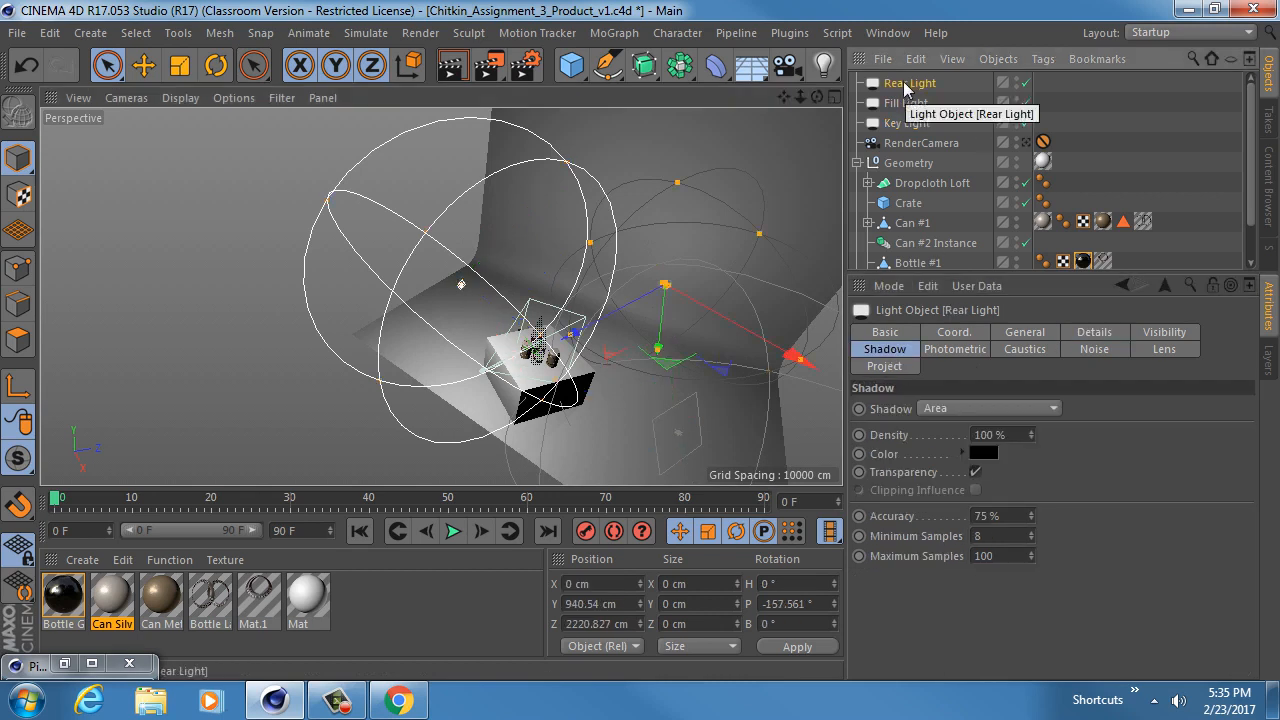
click(1160, 332)
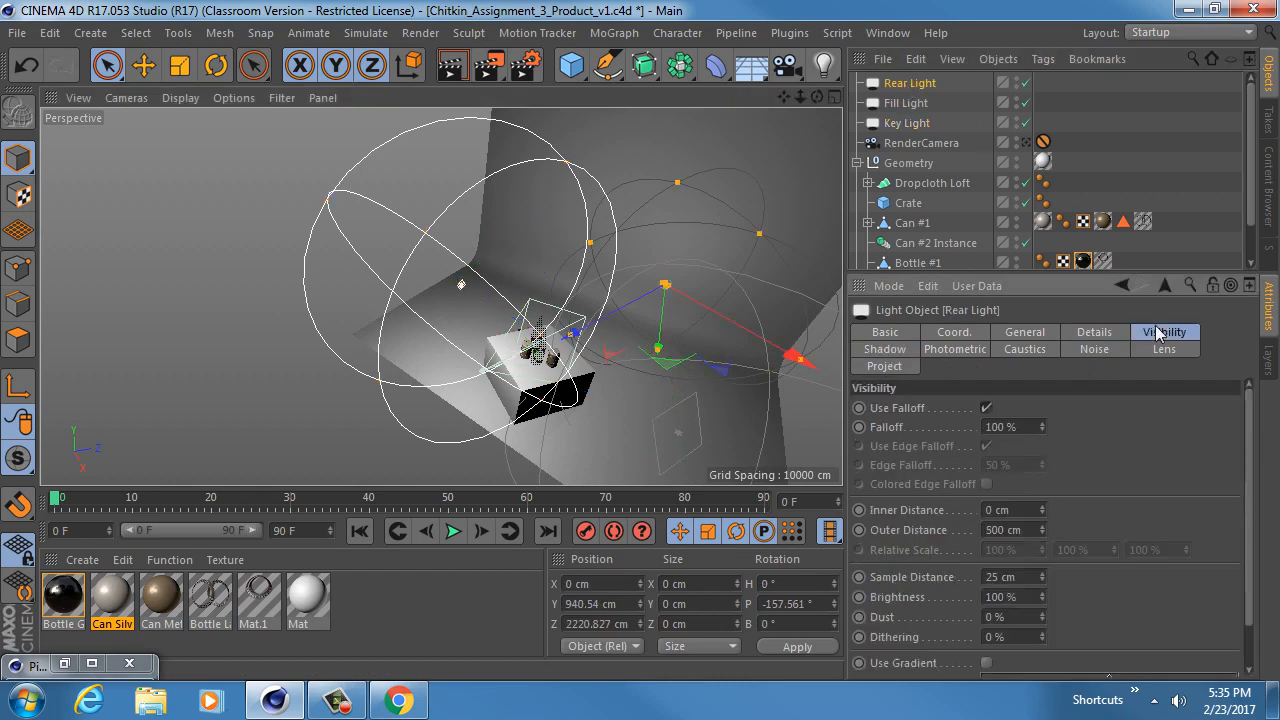
scroll(1164, 475, down, 1)
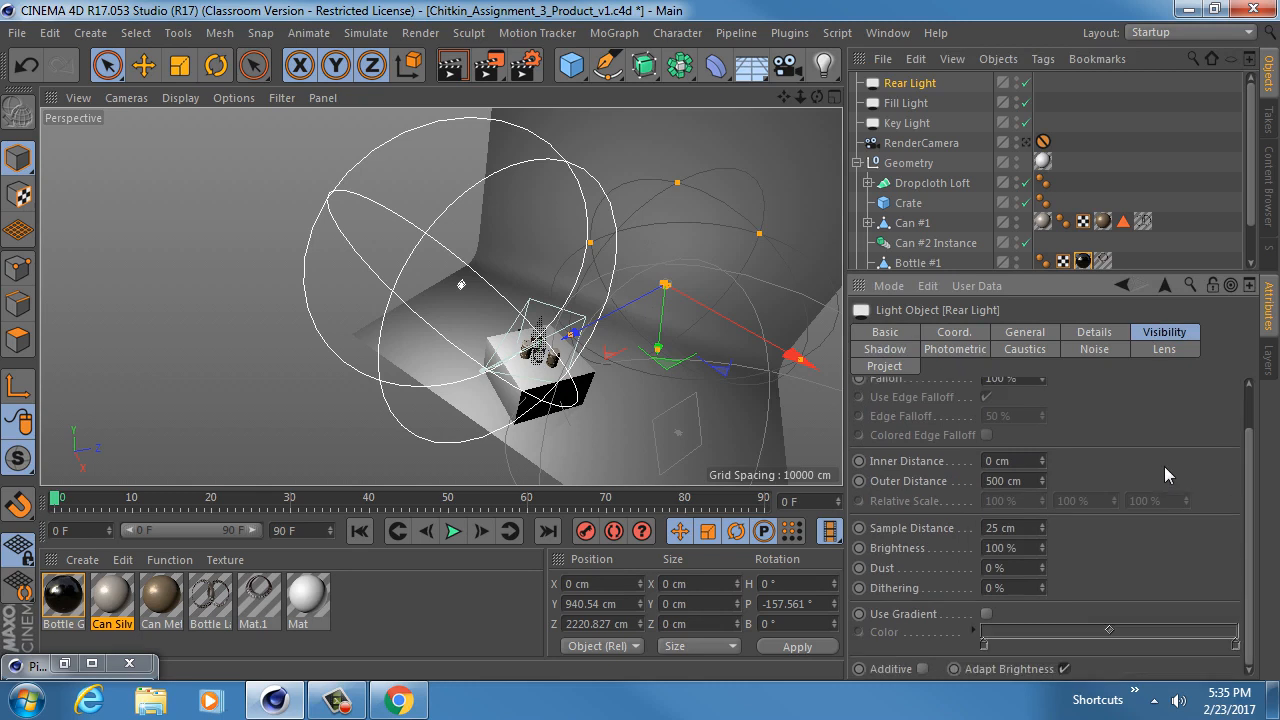
scroll(1182, 468, up, 1)
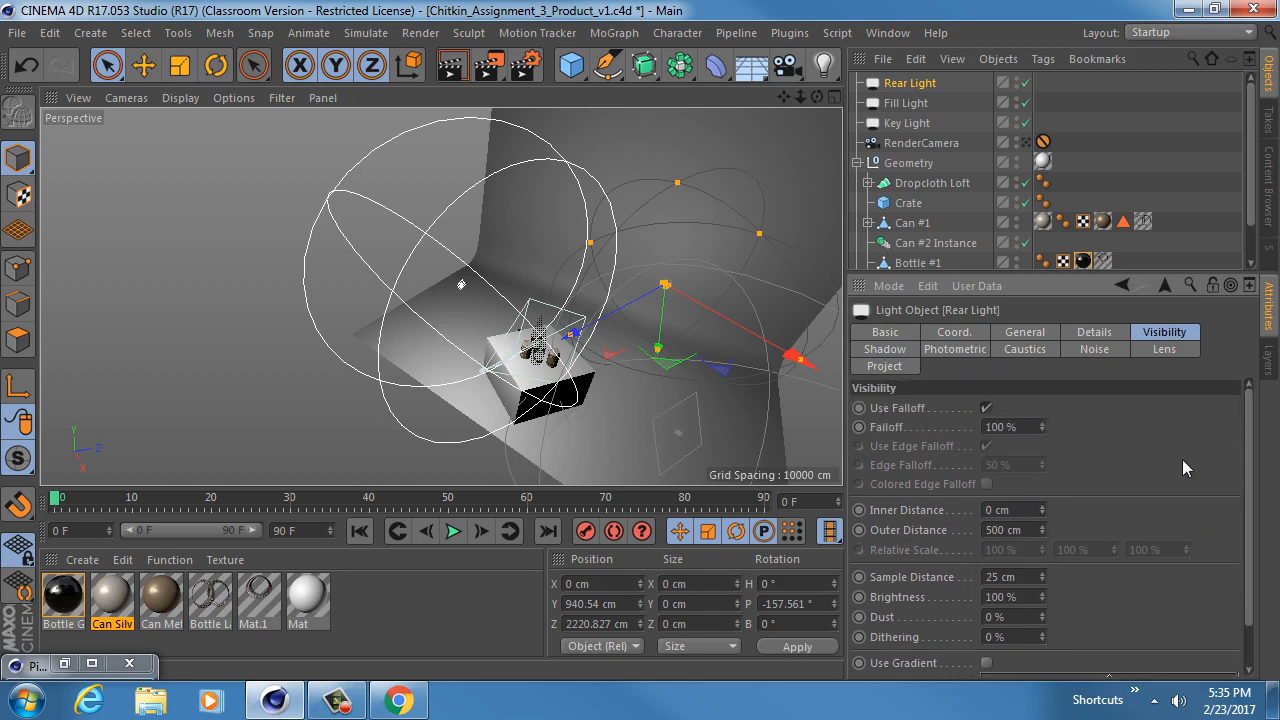
Step: Compare the General intensity settings of the Key, Fill and Rear Lights
click(945, 123)
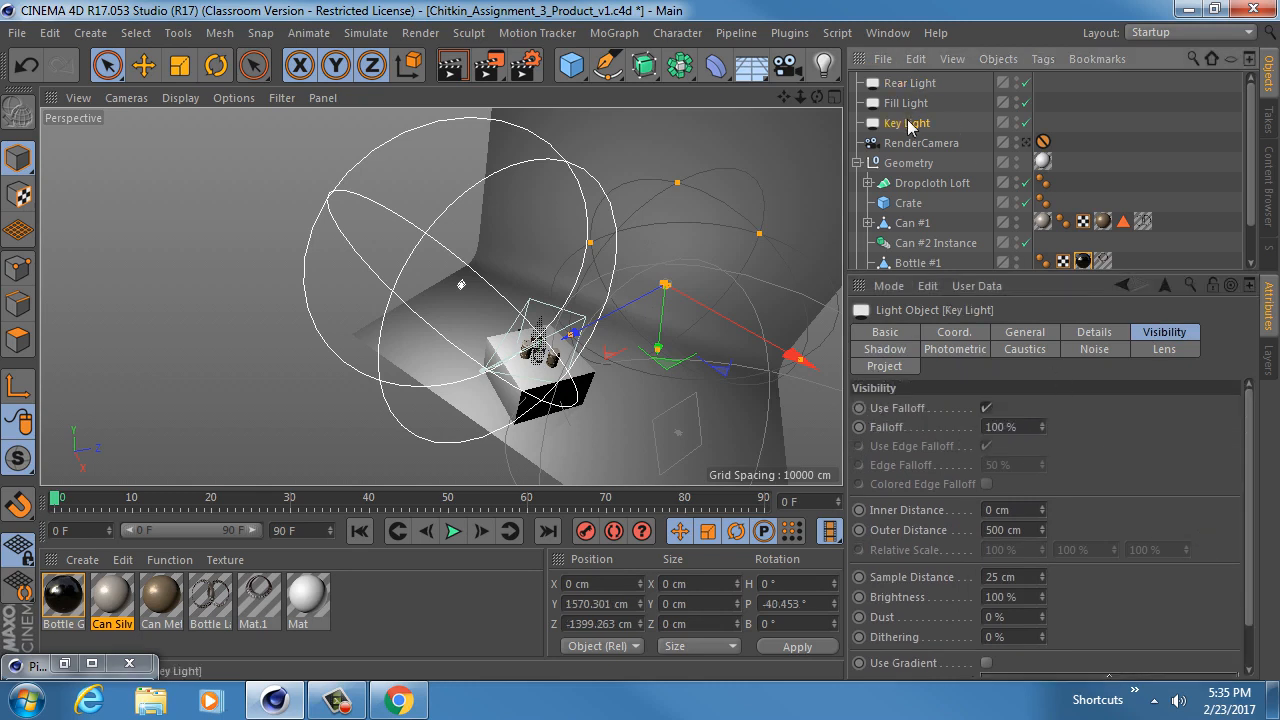
click(1018, 336)
click(892, 521)
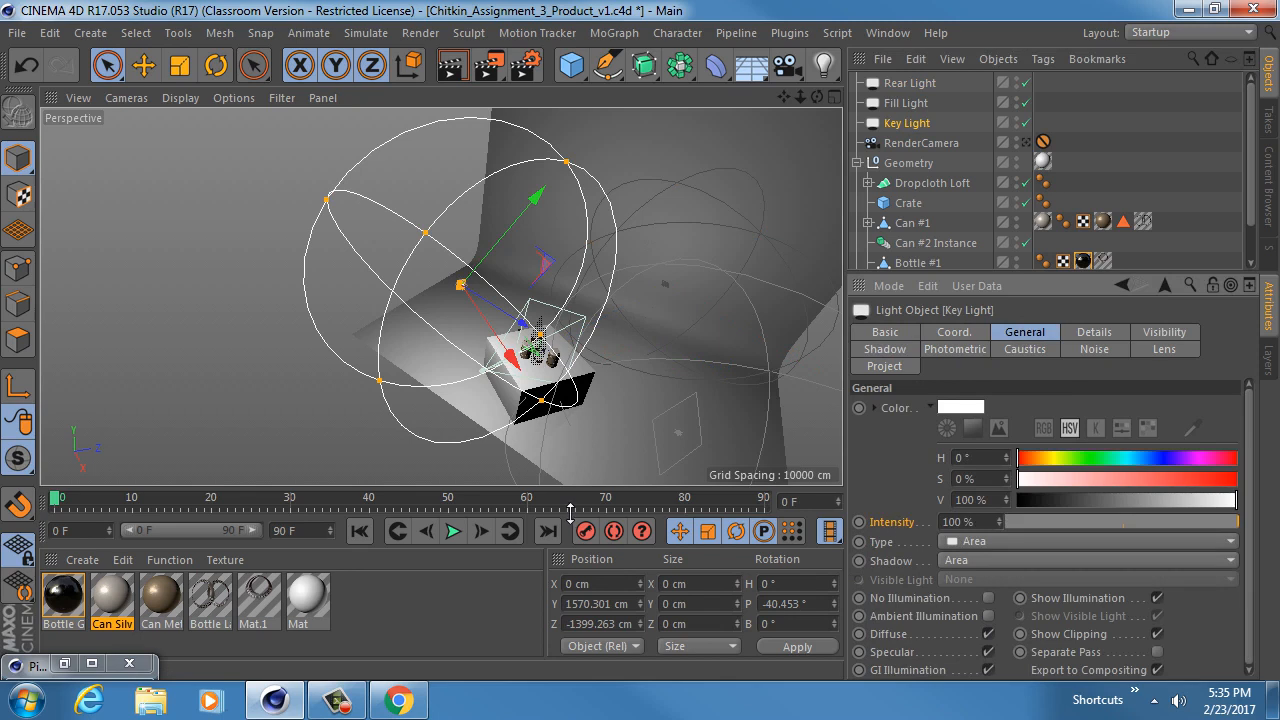
click(908, 104)
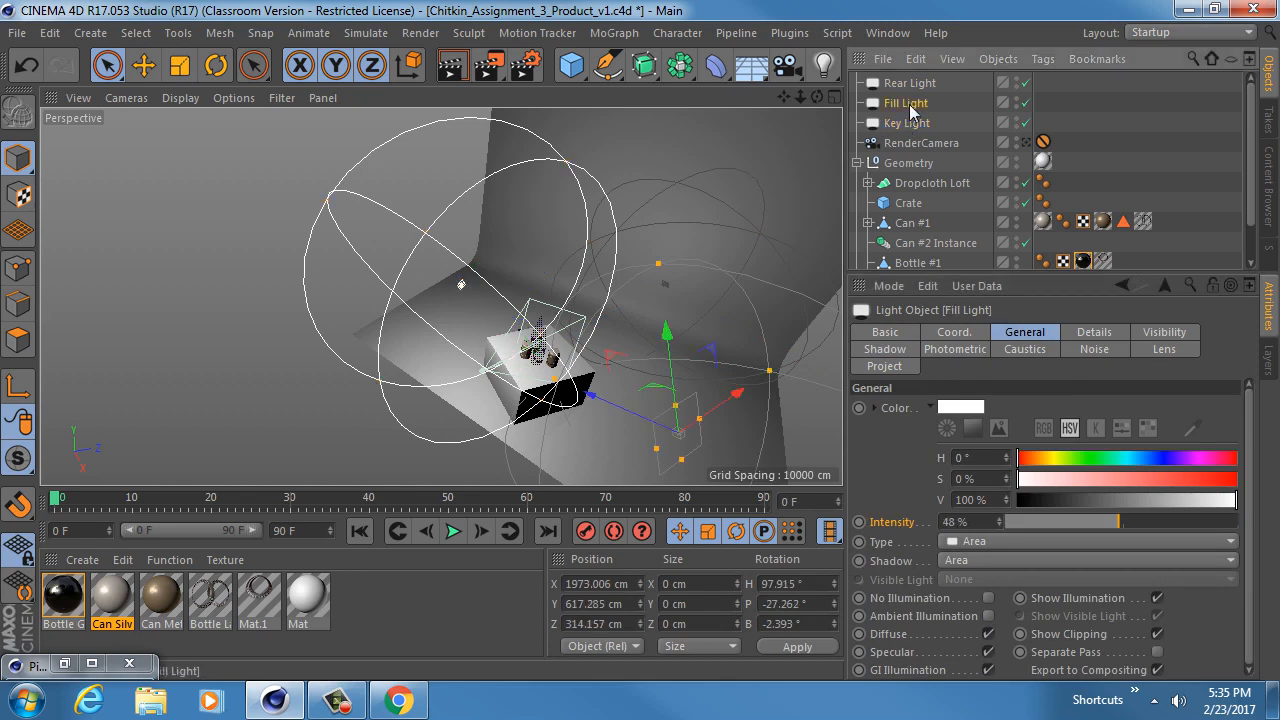
click(908, 85)
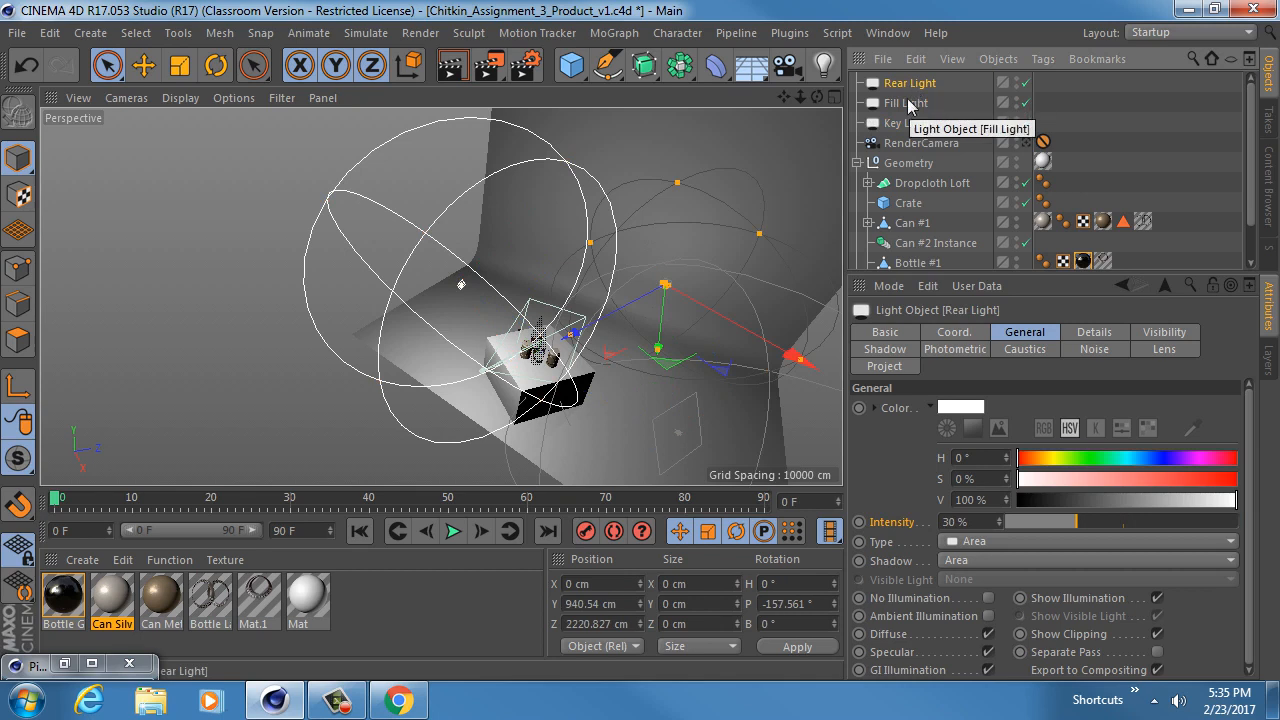
click(908, 104)
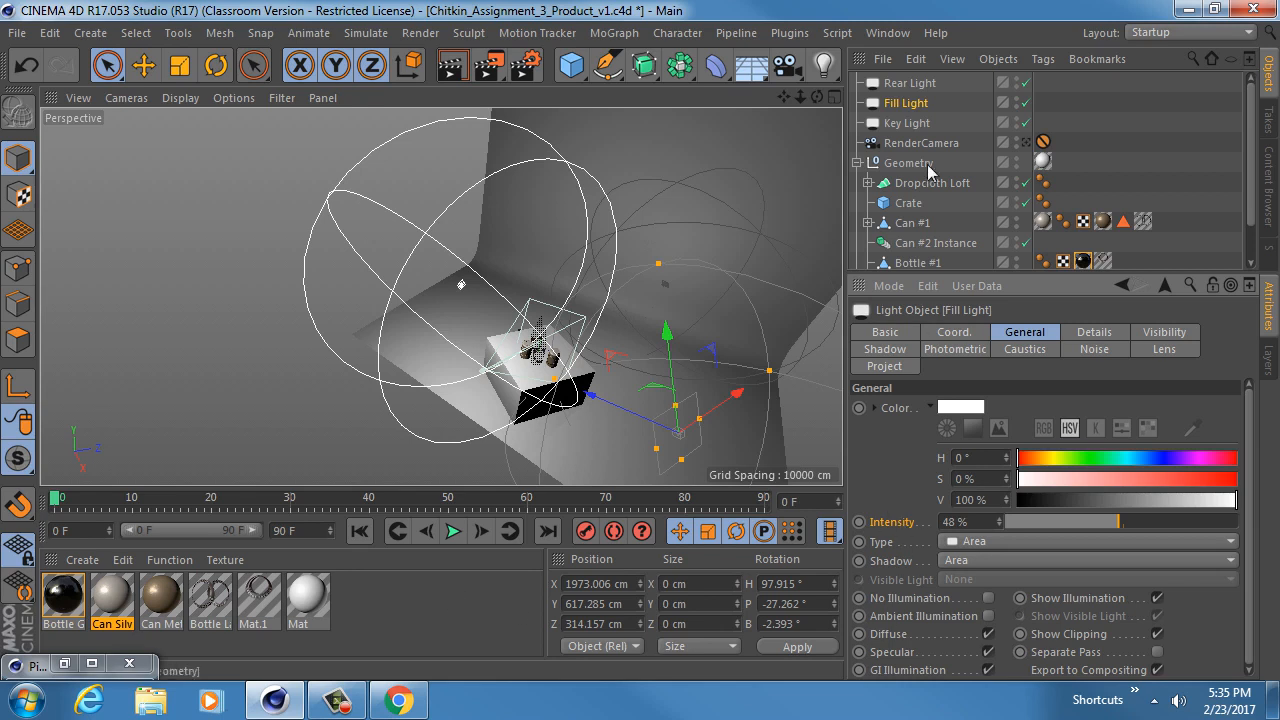
click(906, 123)
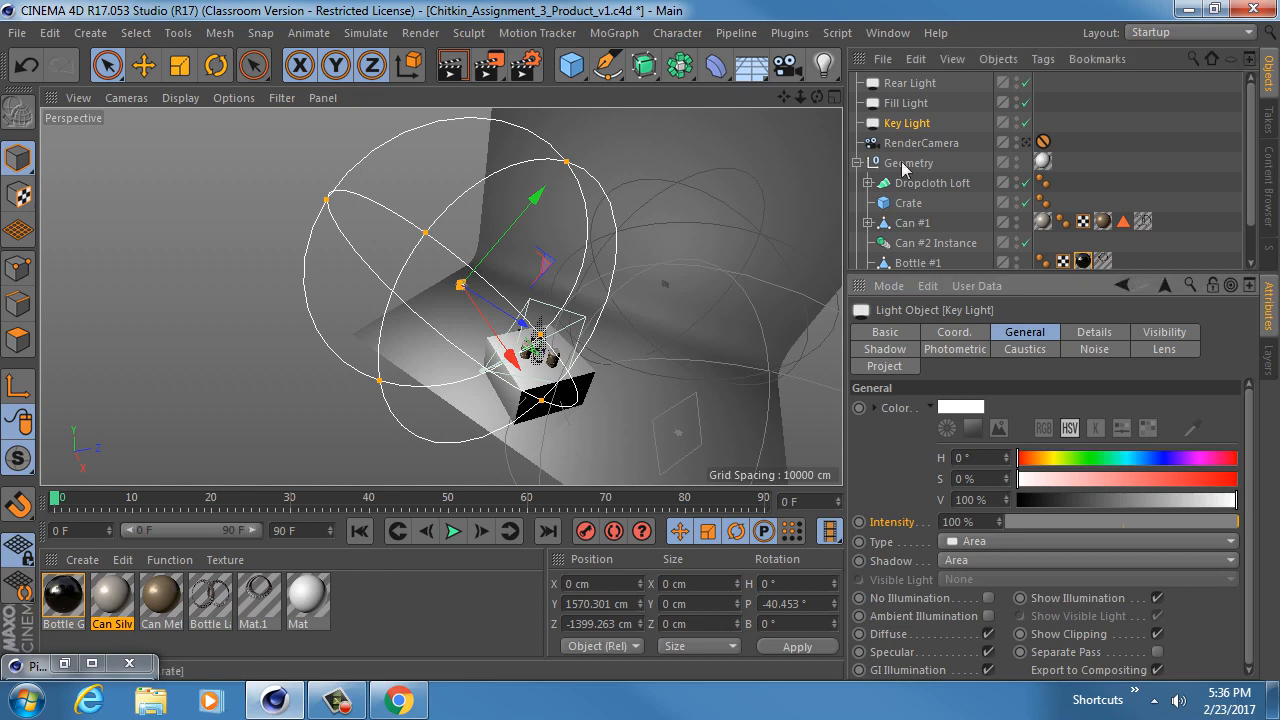
click(906, 103)
click(916, 86)
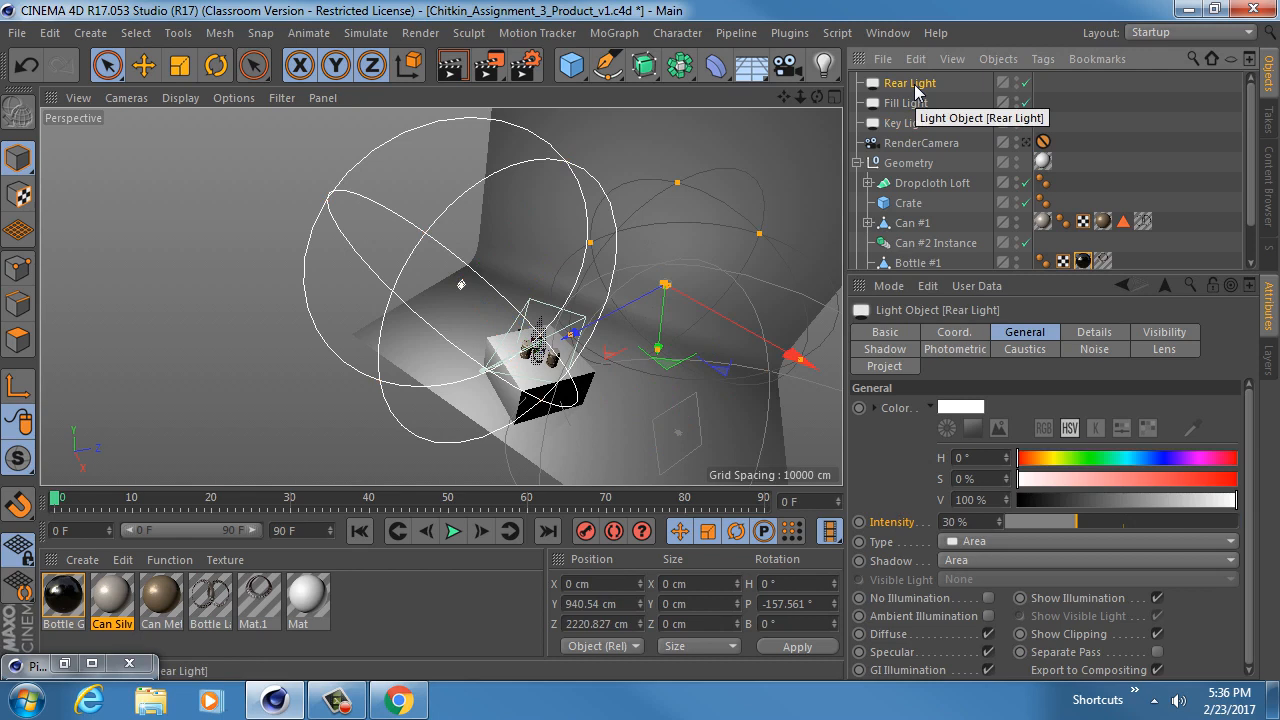
Step: Check the relative light intensities in the 3 point light setup reference in Chrome, and select the Fill Light back in Cinema 4D
click(398, 700)
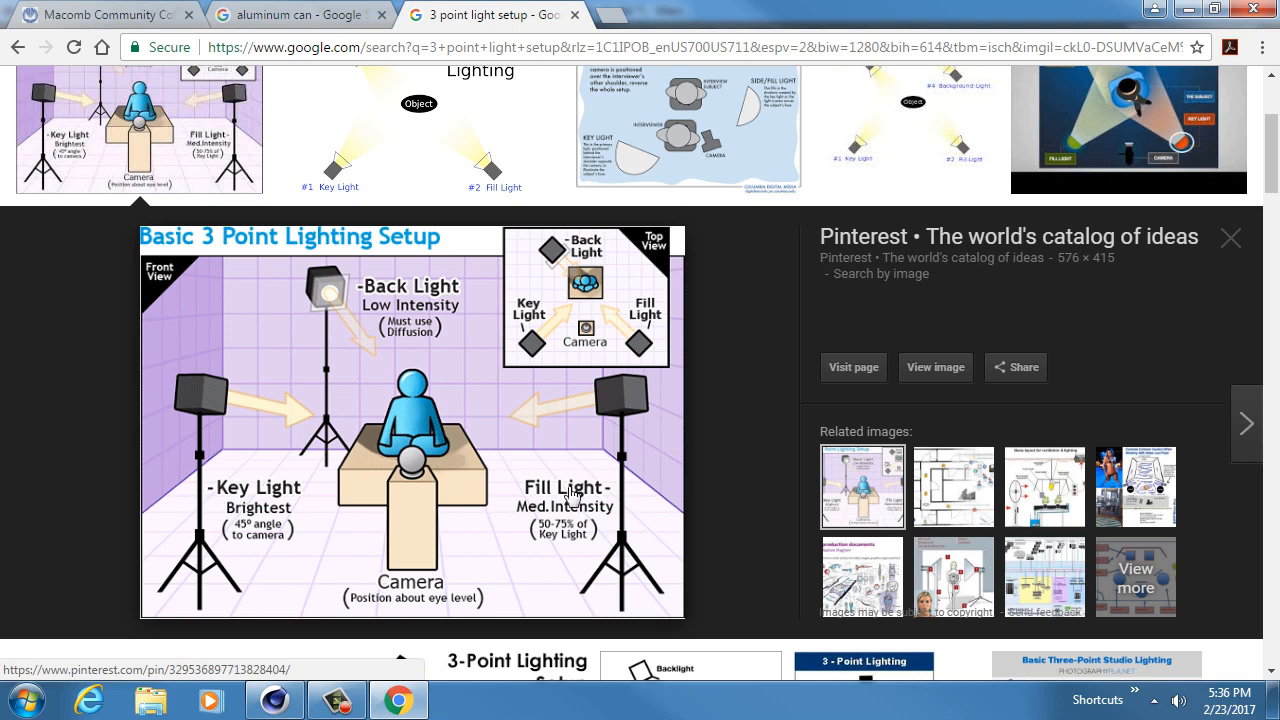
click(257, 706)
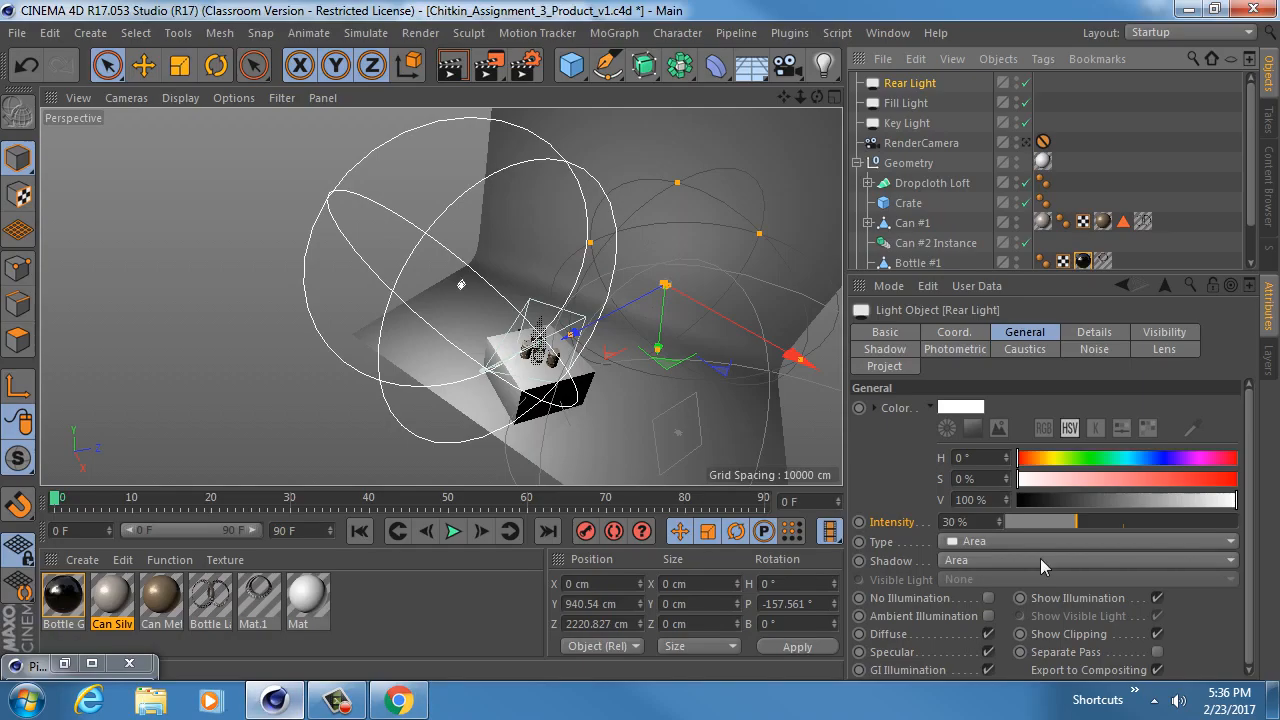
click(906, 104)
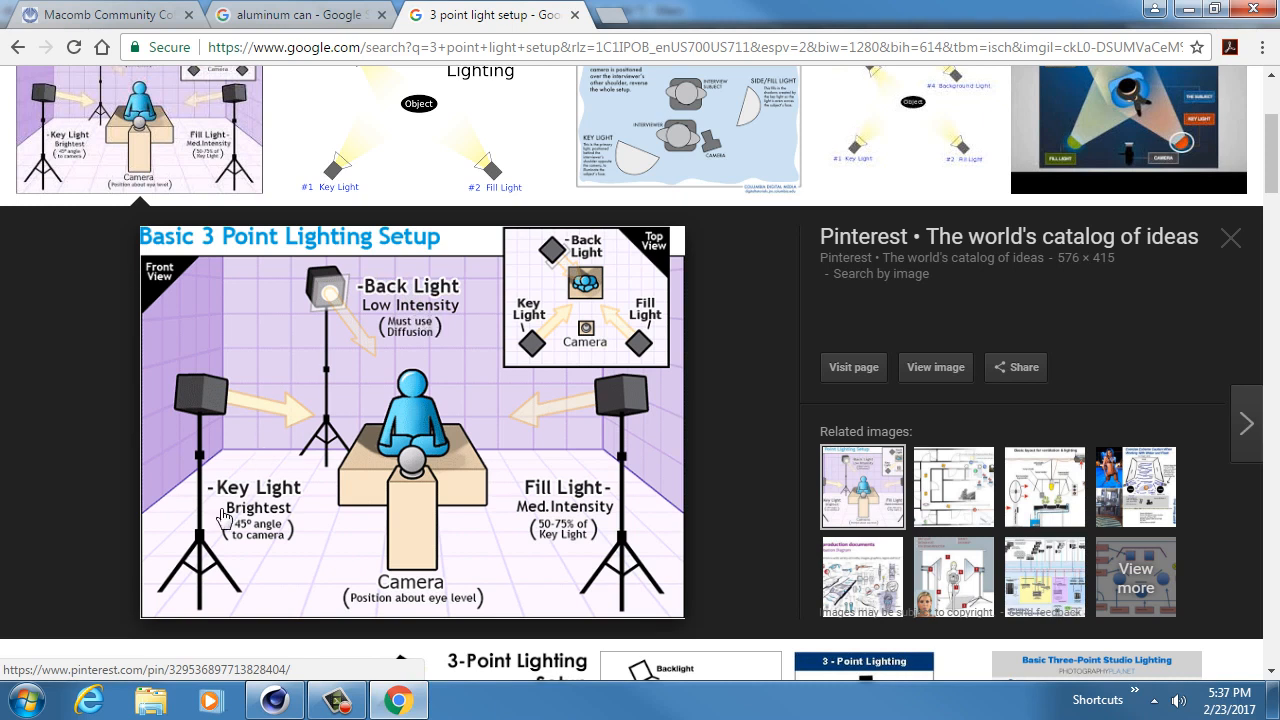
Step: Return to Cinema 4D and check the Rear Light's General intensity against the lighting reference
click(275, 700)
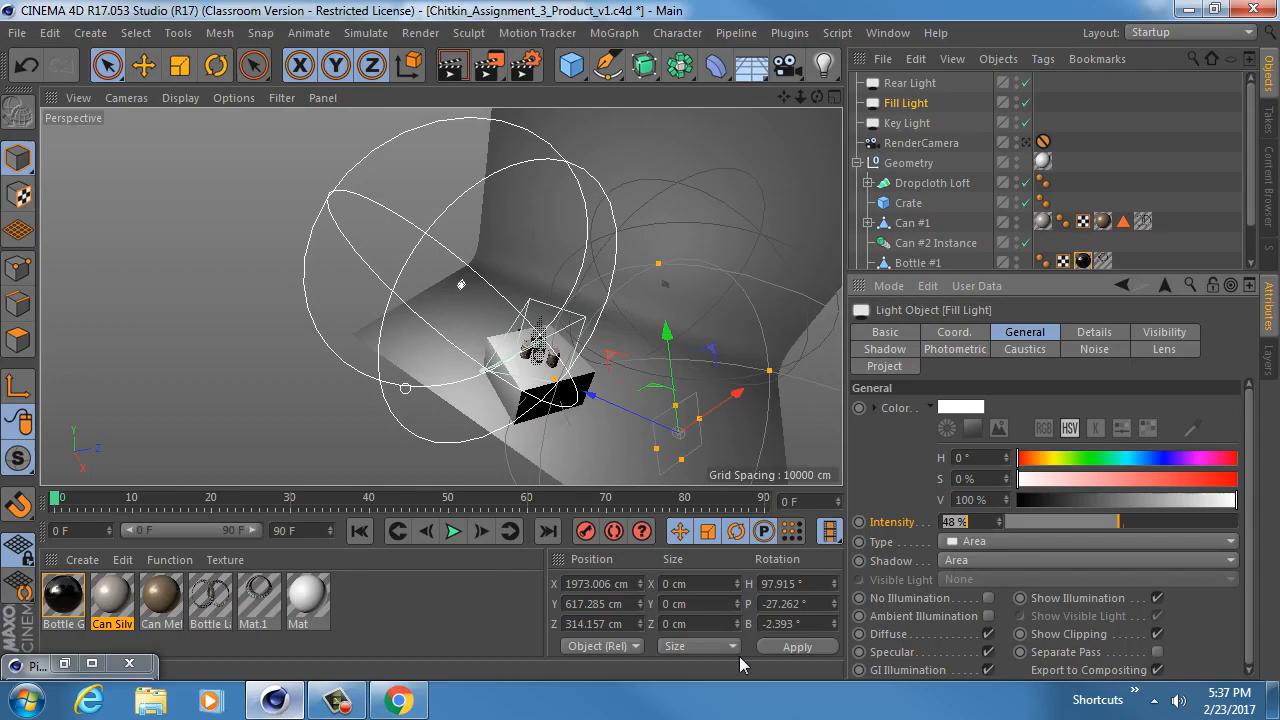
click(910, 84)
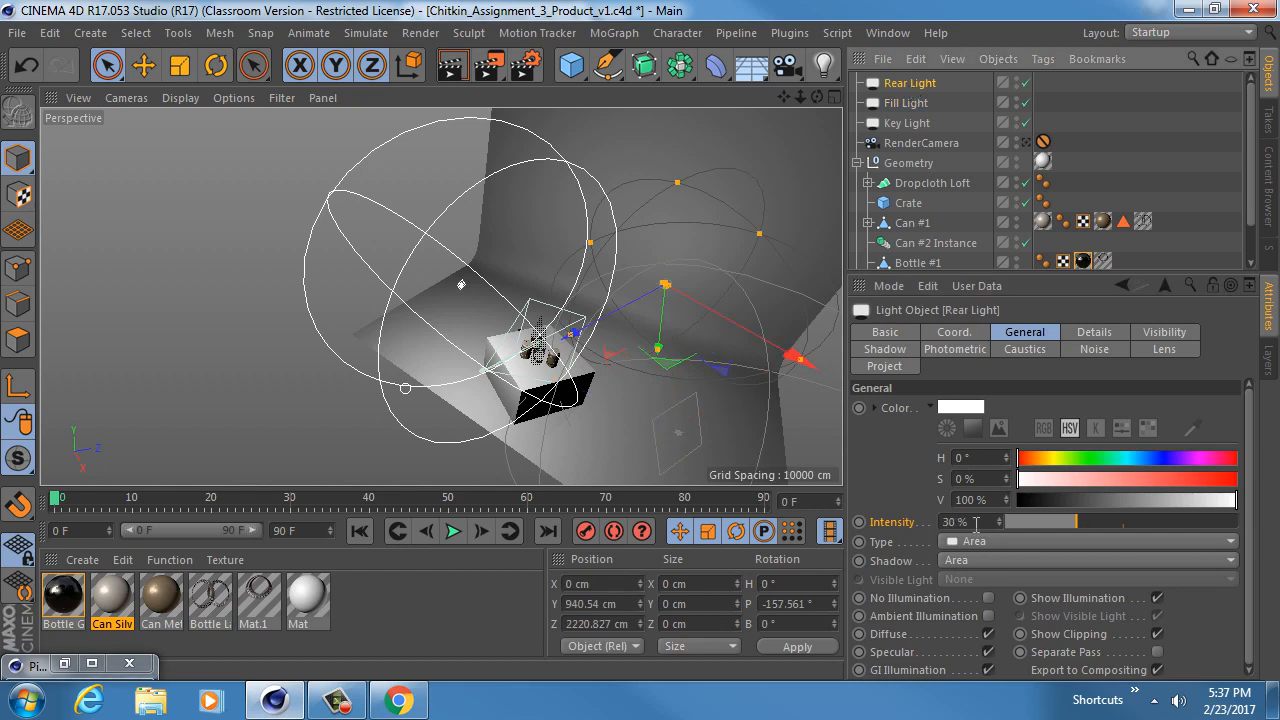
click(976, 522)
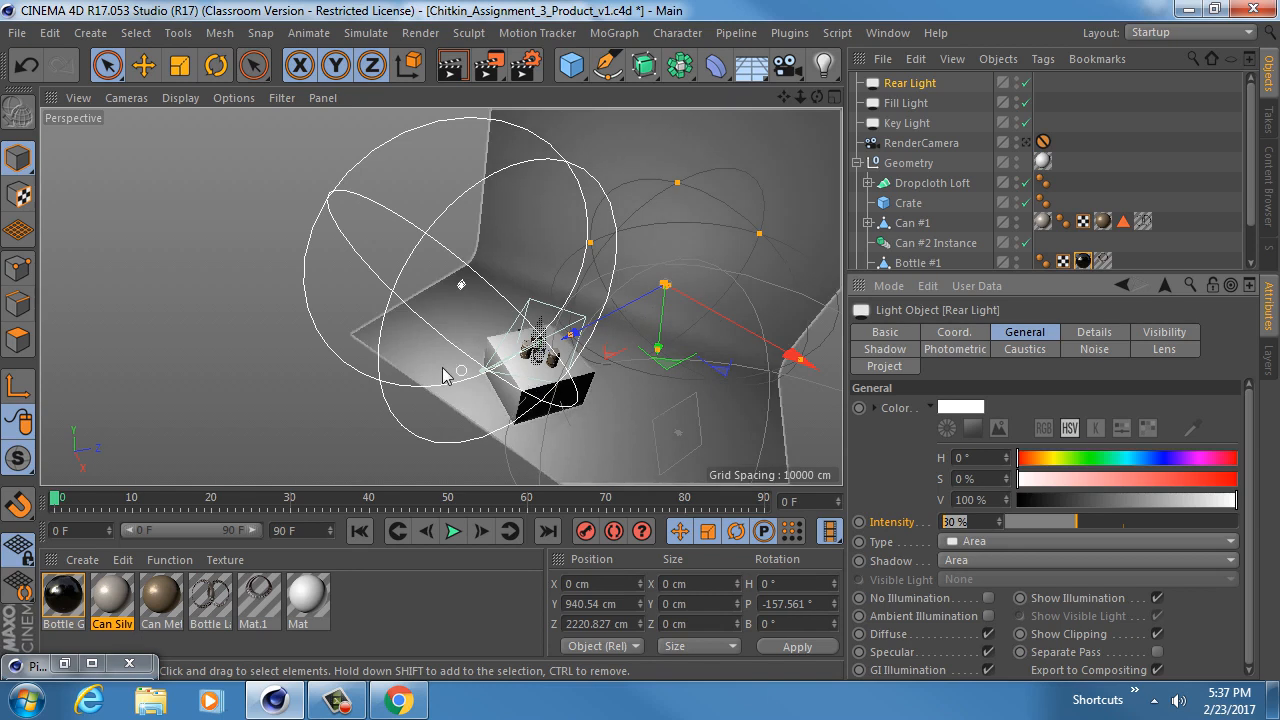
Step: In File Explorer, copy wood_grain_base, wood_grain_bump and wood_grain_specular from the F16 Assignment 3 tex folder on Local Disk (P:)
click(148, 710)
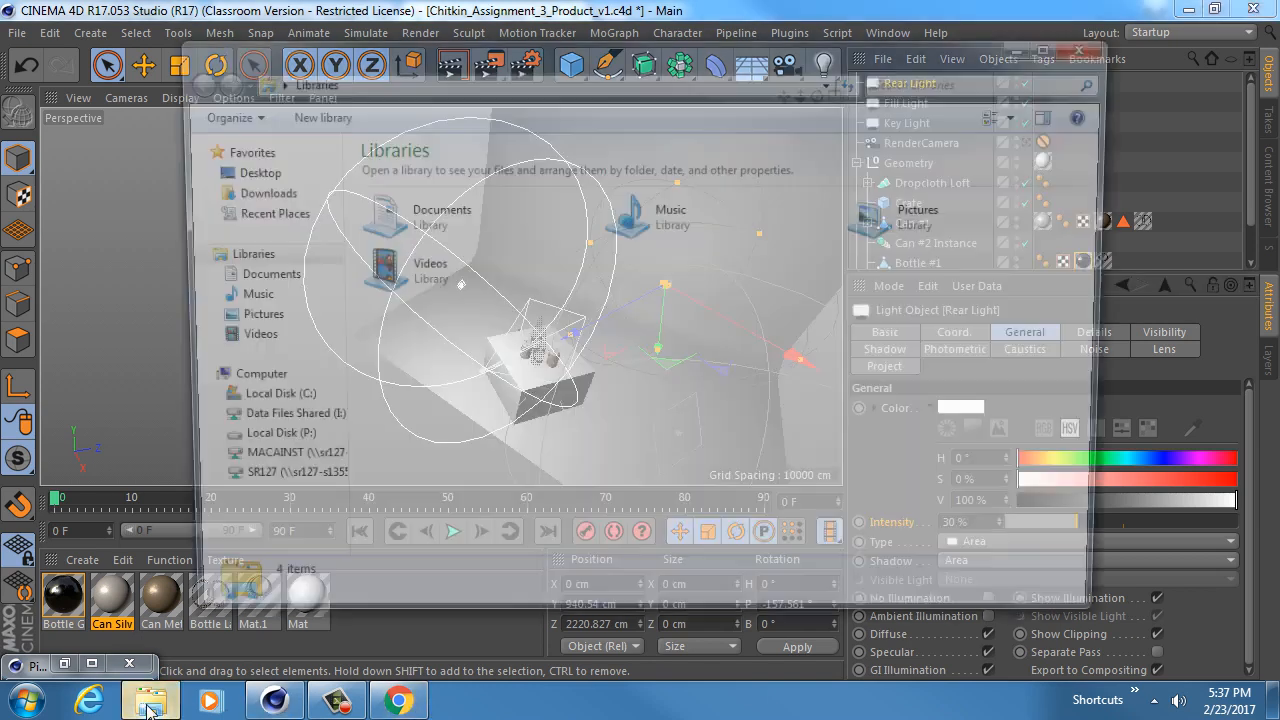
click(268, 446)
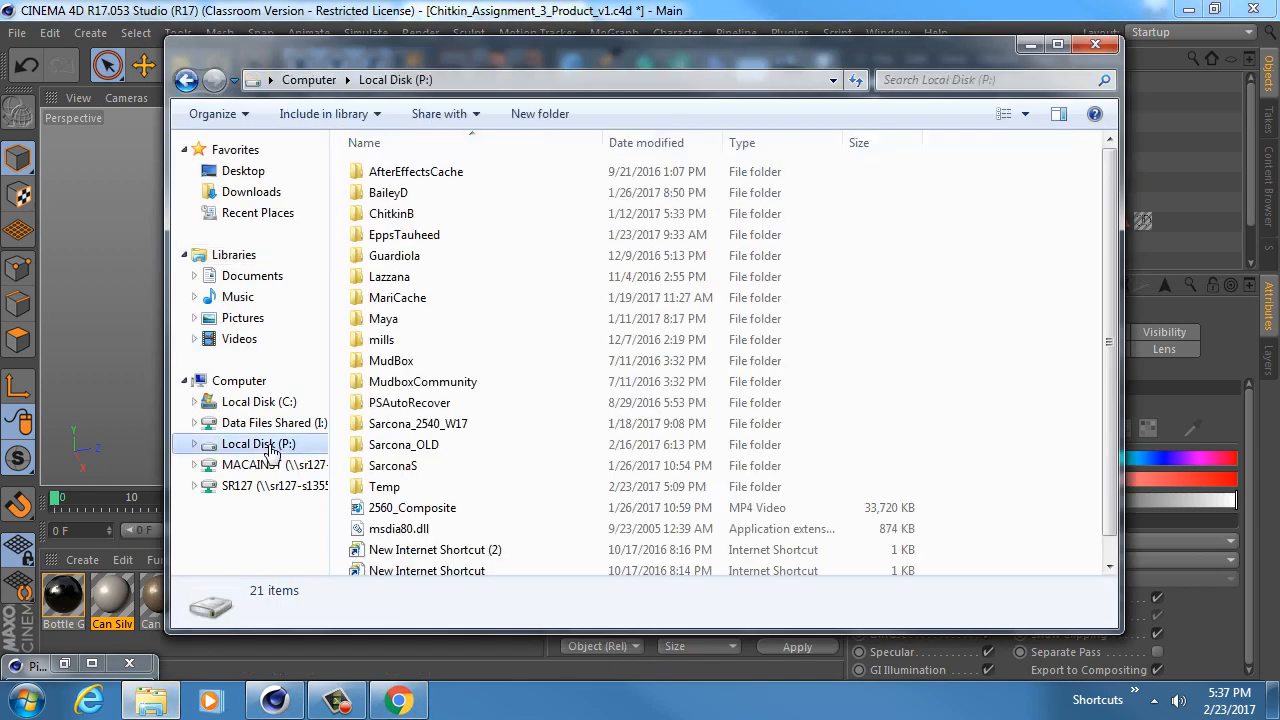
double_click(414, 214)
double_click(415, 174)
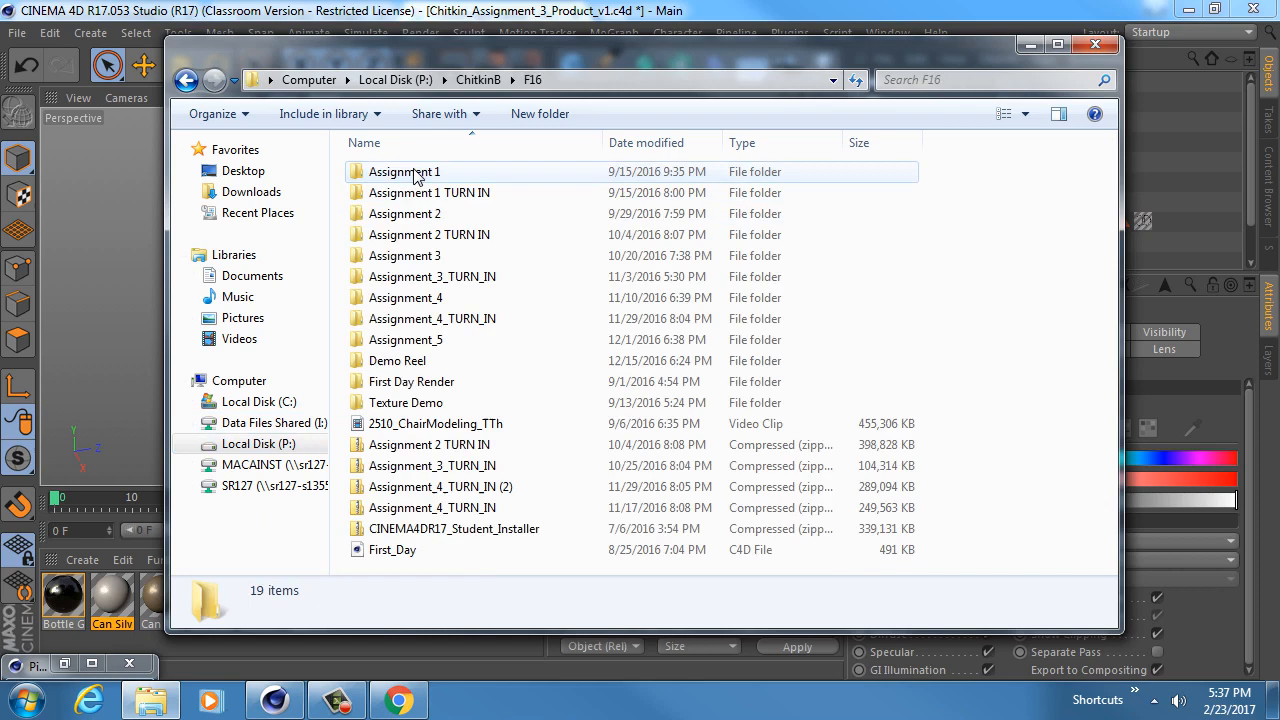
double_click(429, 256)
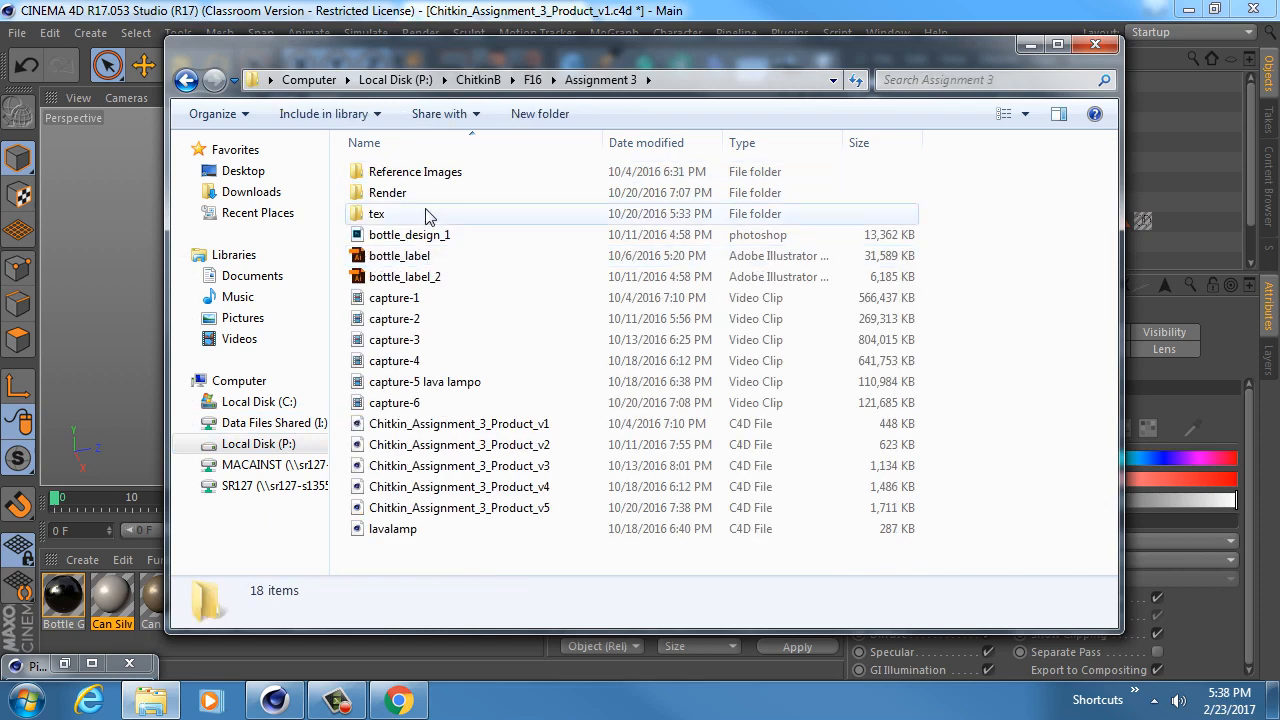
double_click(417, 214)
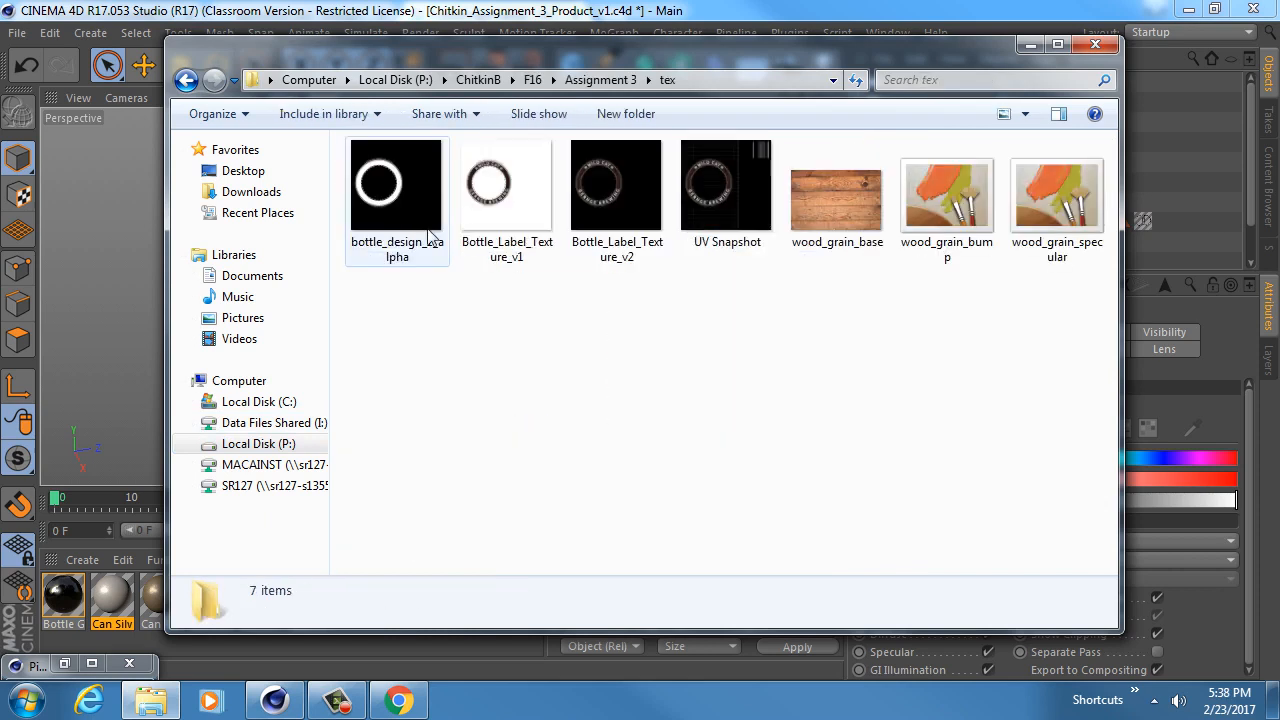
drag(818, 292, 1076, 213)
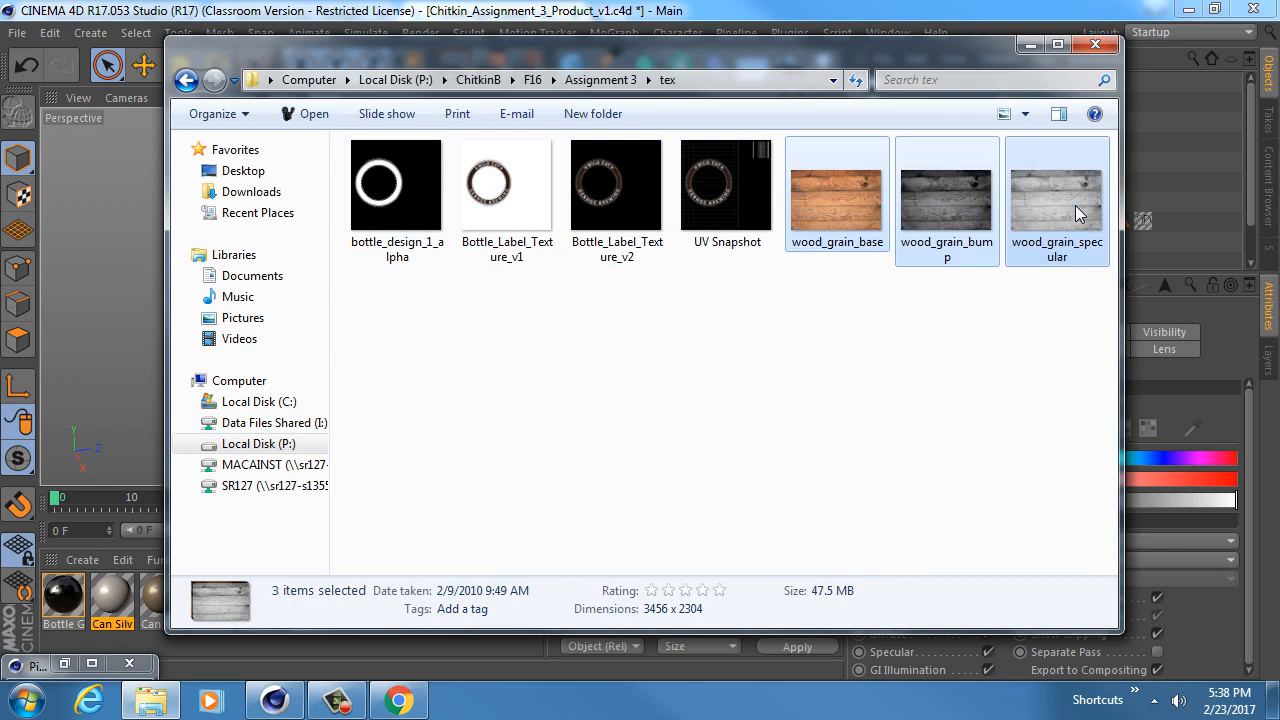
Step: Create a folder named tex inside the W17 Assignment_3 folder
click(185, 81)
click(186, 81)
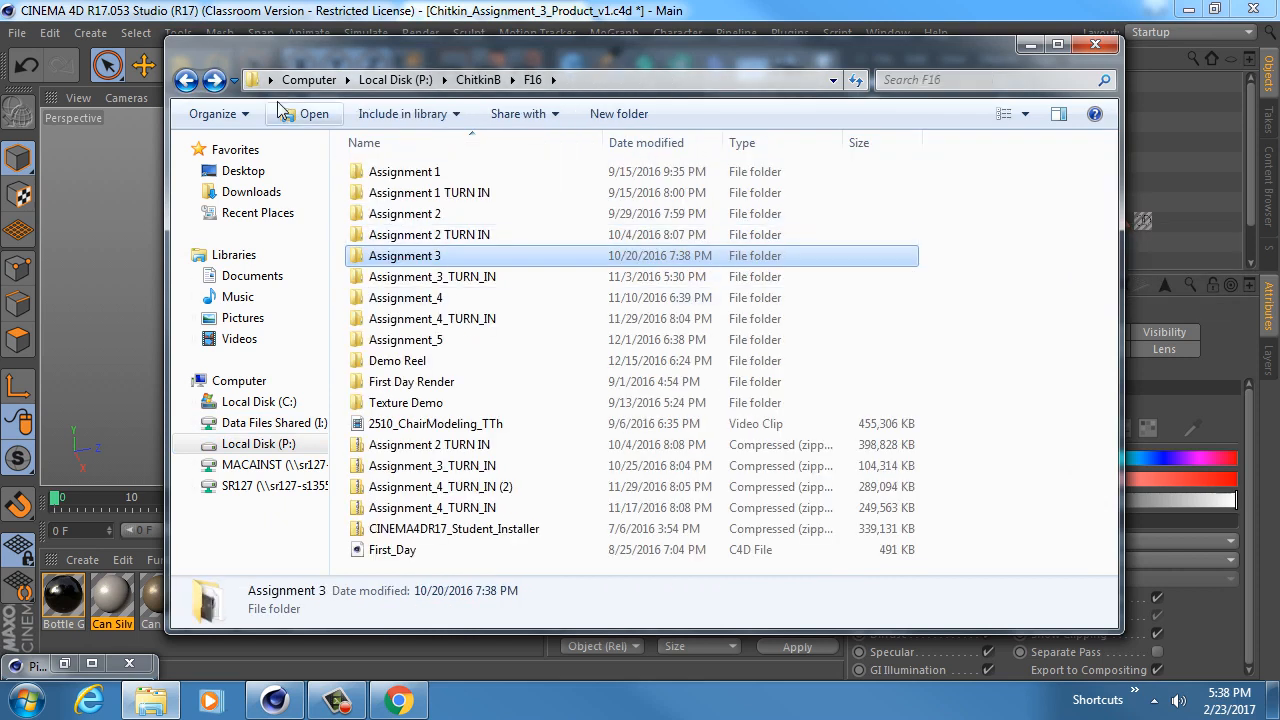
click(188, 82)
double_click(371, 200)
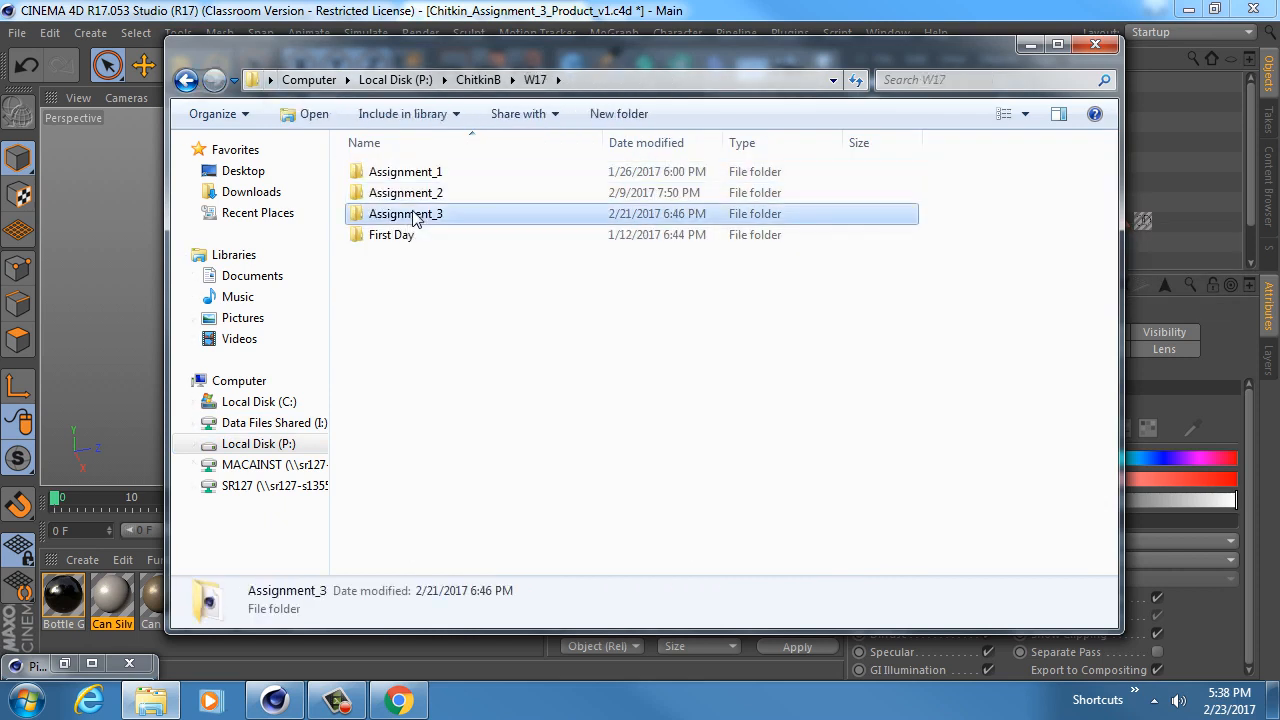
double_click(420, 214)
click(415, 260)
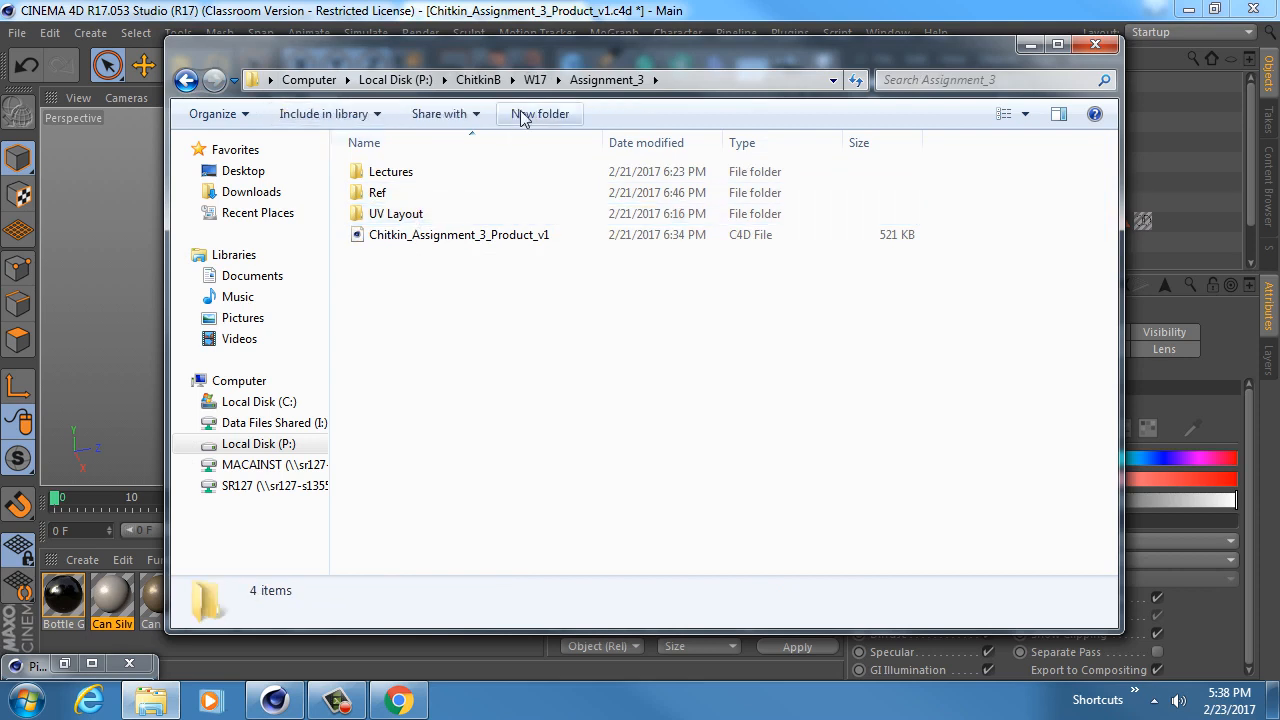
click(522, 114)
text(tex)
key(Return)
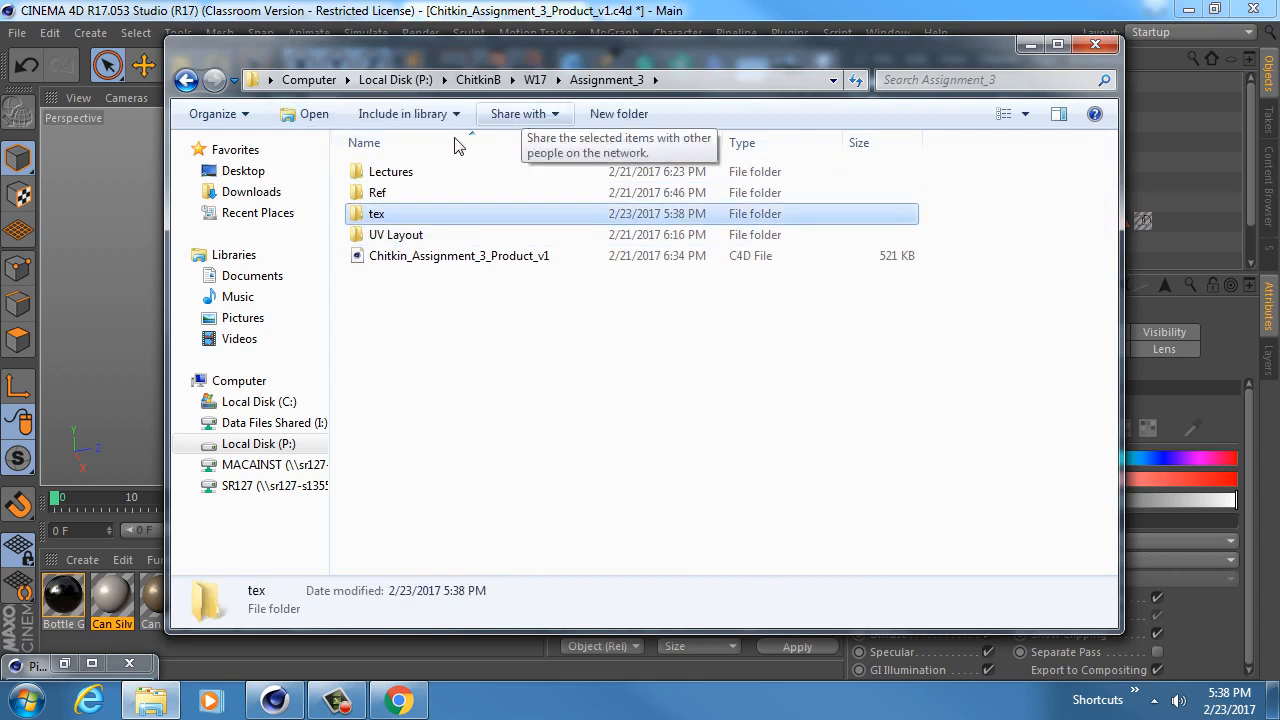
Step: Paste the three wood grain textures into the new tex folder, show them as tiles and select wood_grain_base
double_click(390, 216)
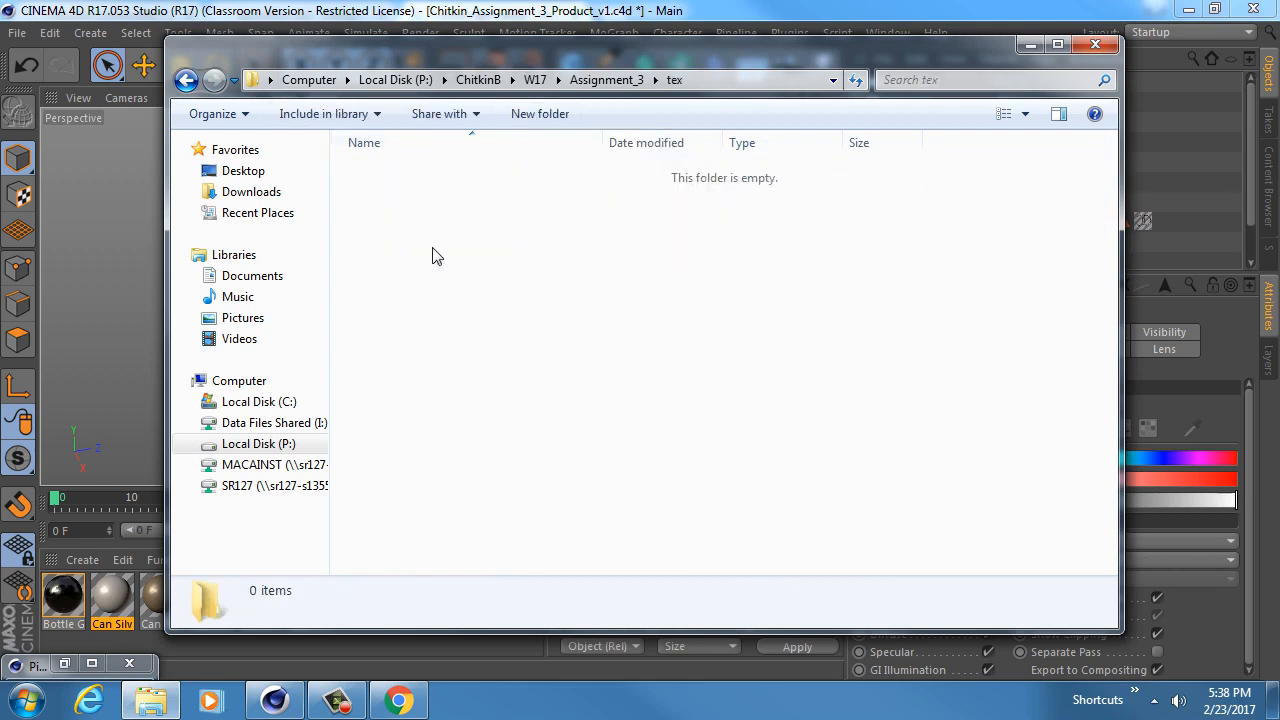
key(ctrl+v)
click(463, 288)
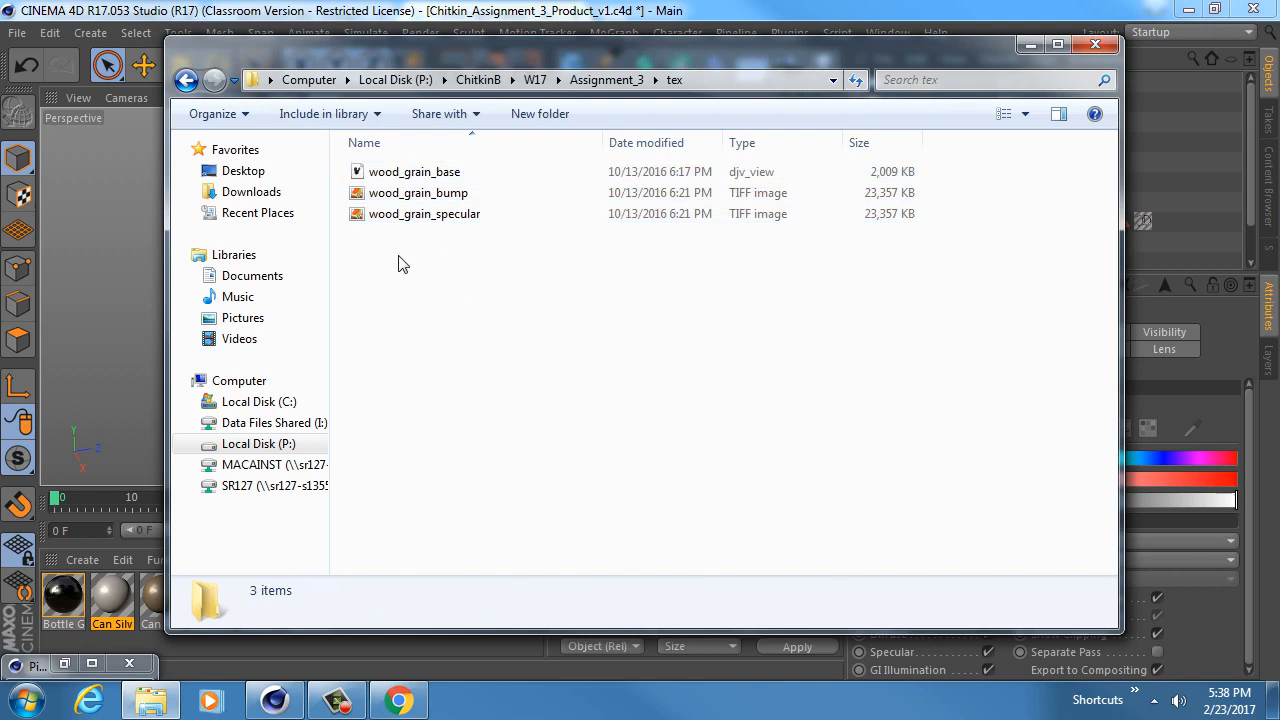
click(1004, 113)
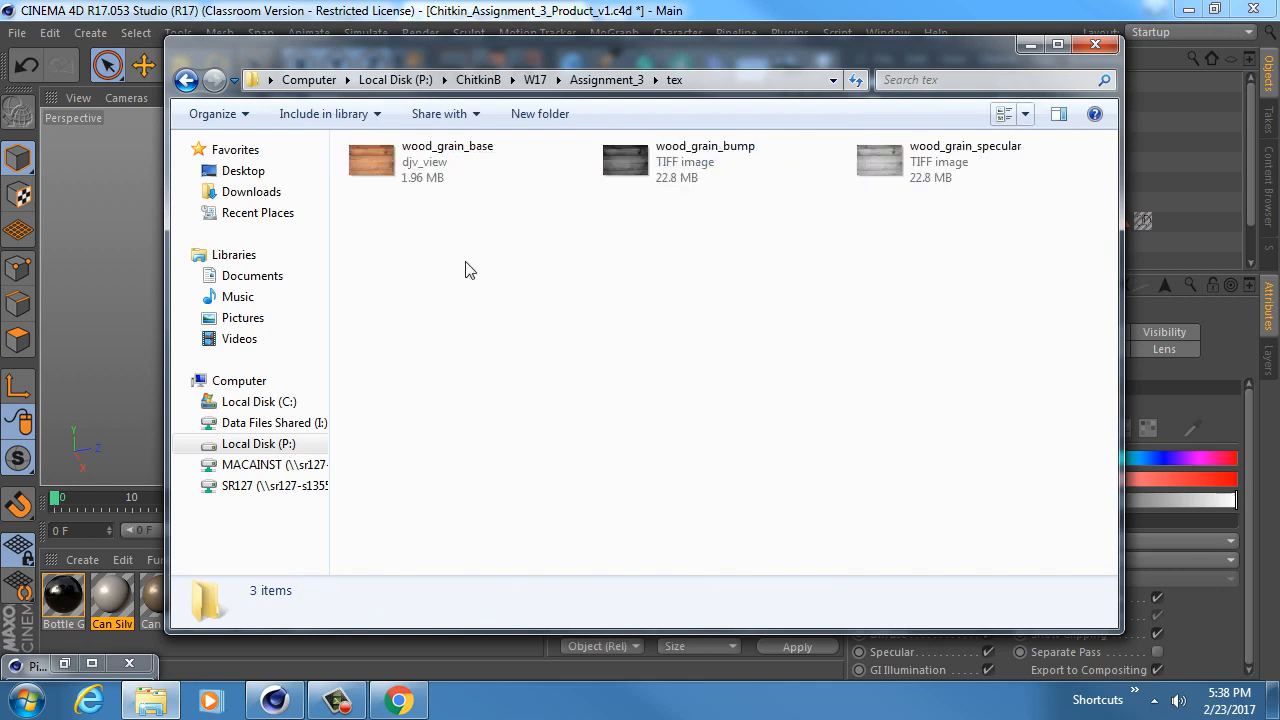
click(430, 185)
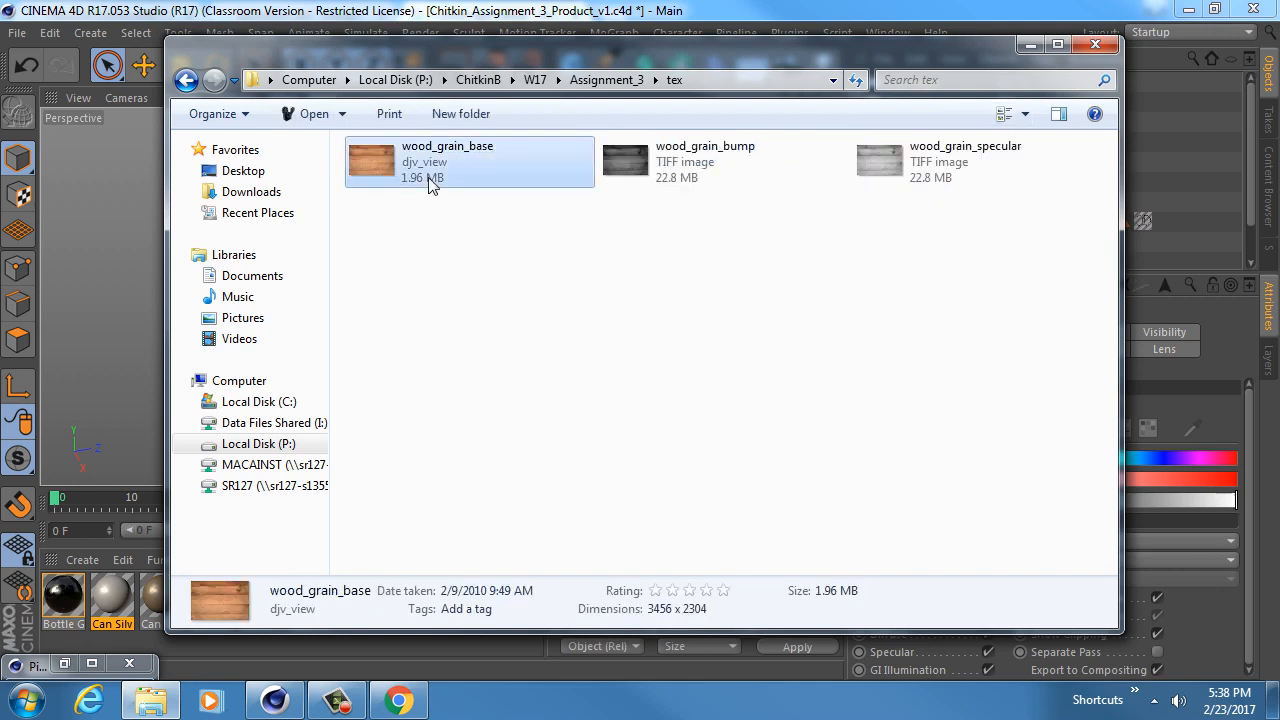
Step: Search Google Images for "wood plank texture" in a new Chrome tab and preview the first brown plank result
click(398, 700)
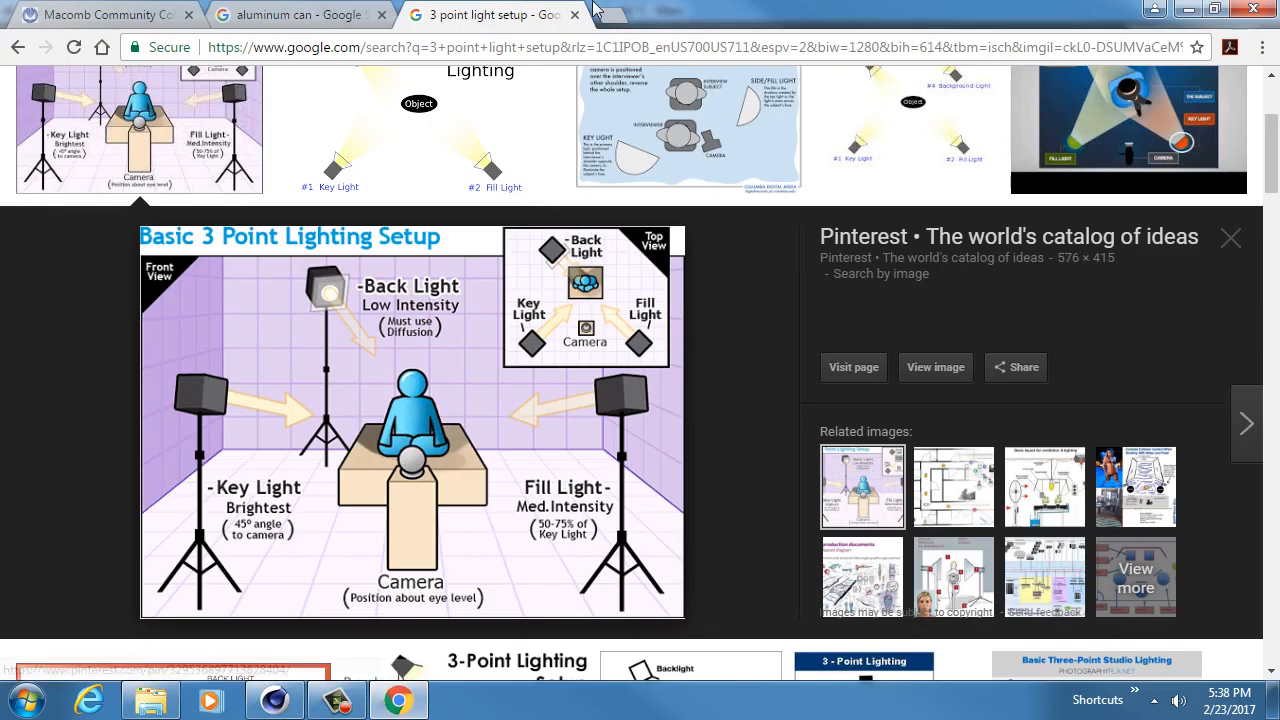
click(612, 12)
text(wood te)
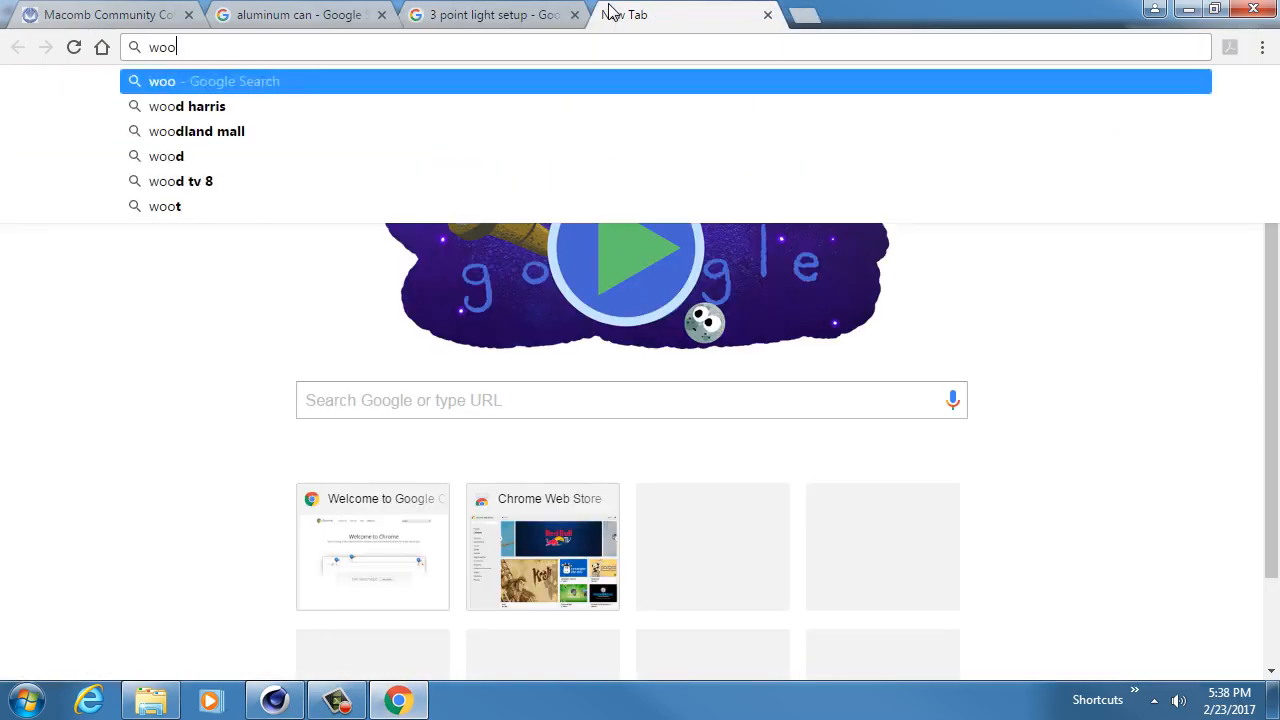
key(BackSpace)
key(BackSpace)
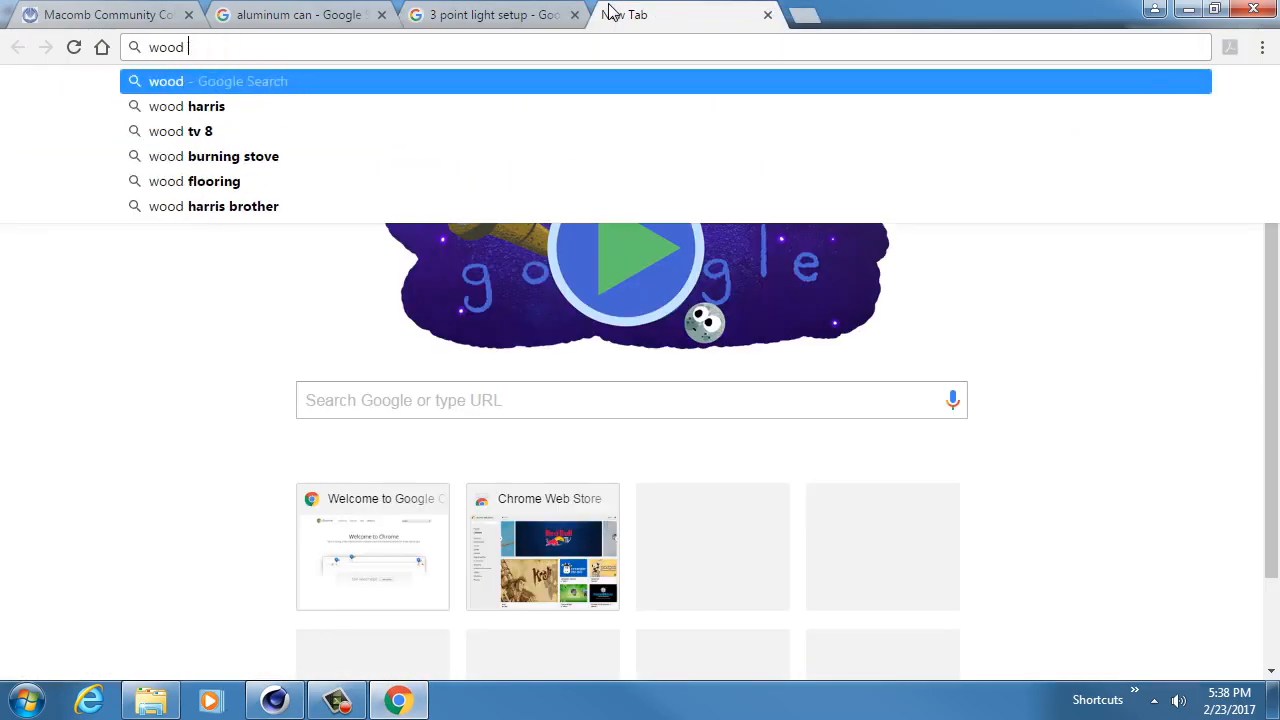
text(plan)
text(k)
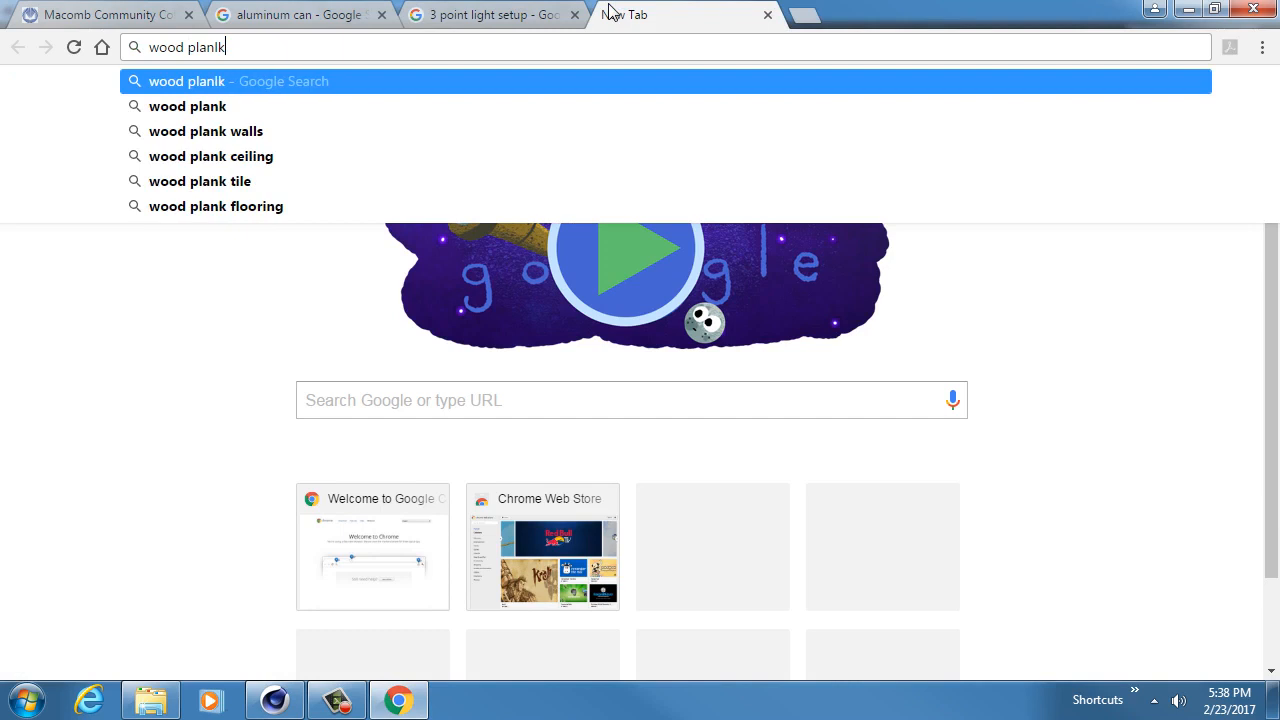
text( texture)
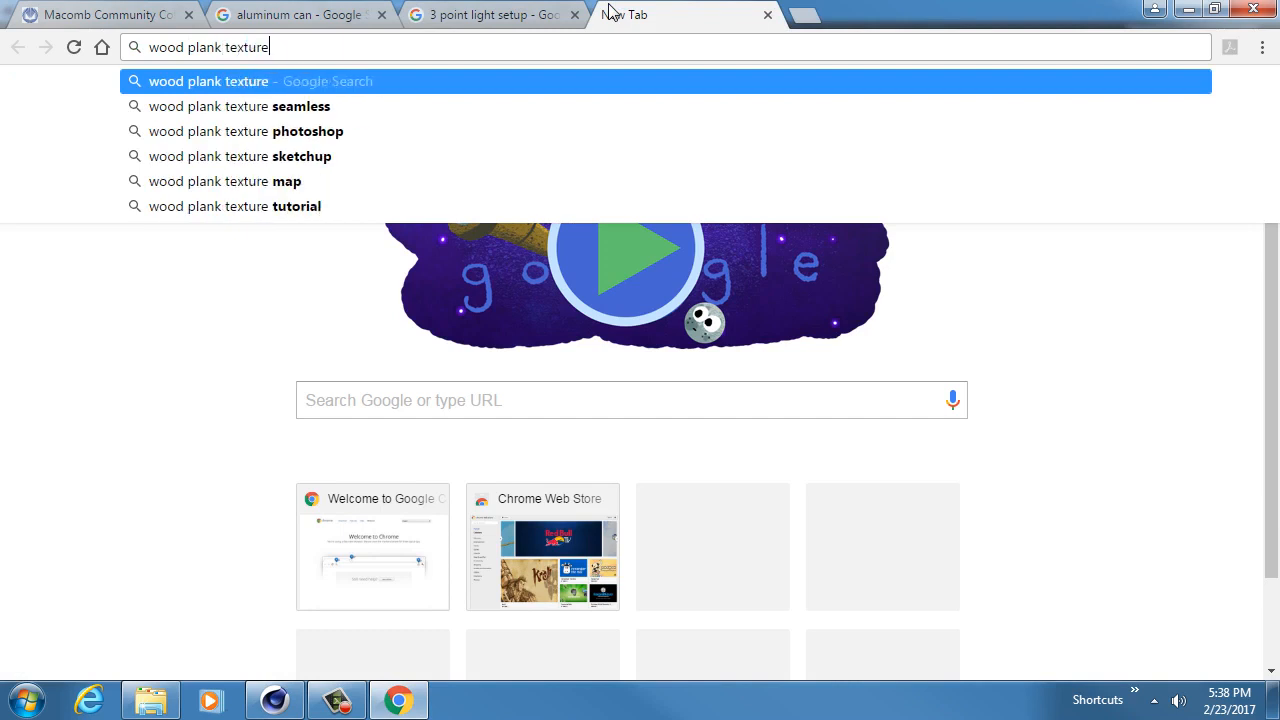
key(Return)
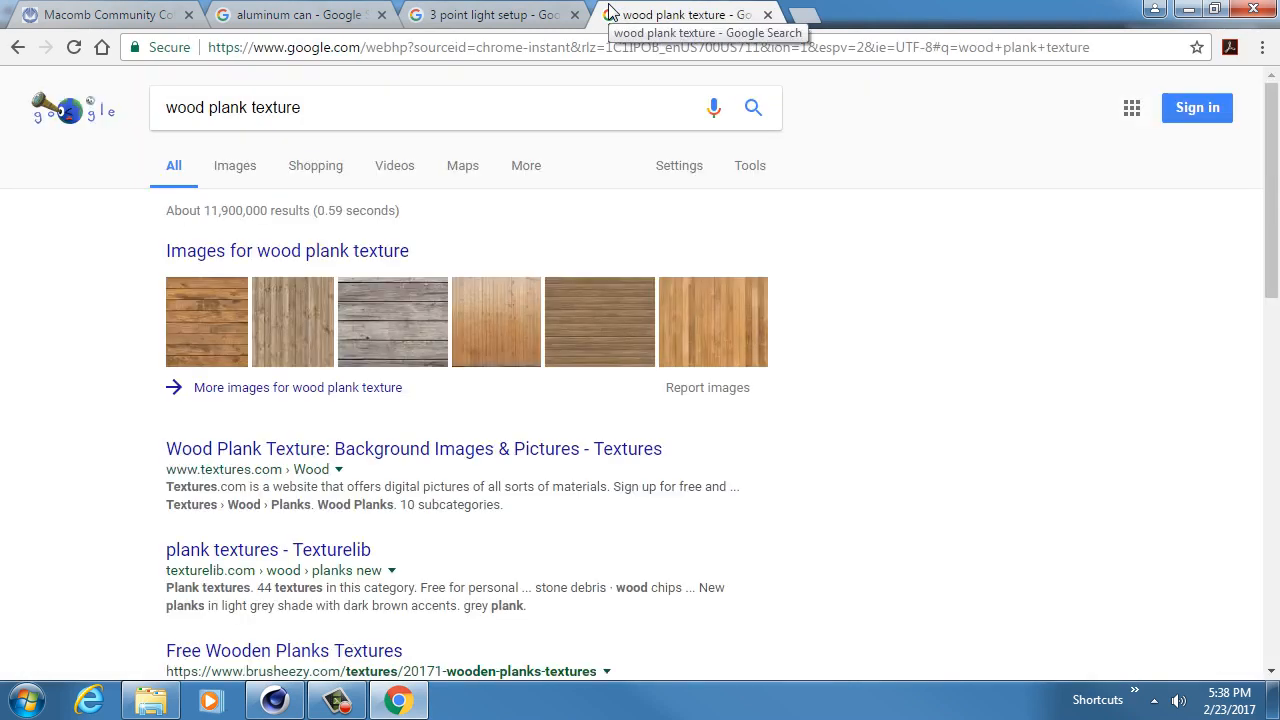
click(246, 174)
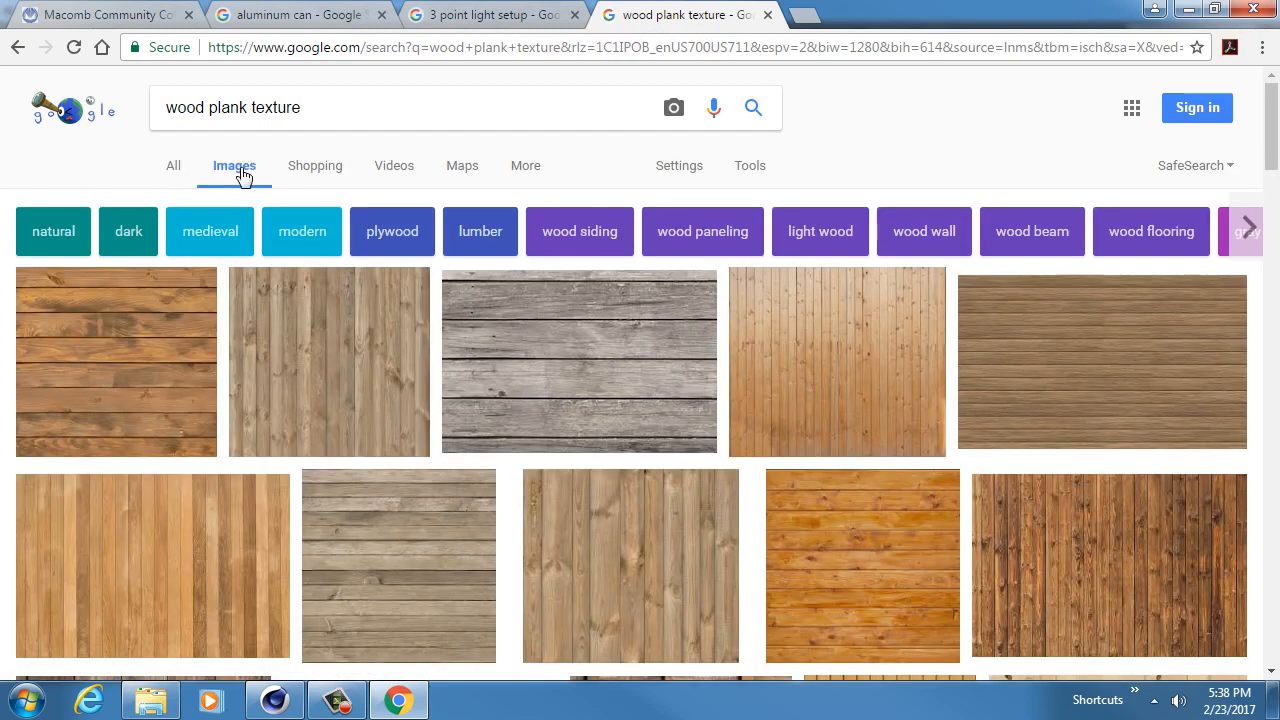
click(99, 331)
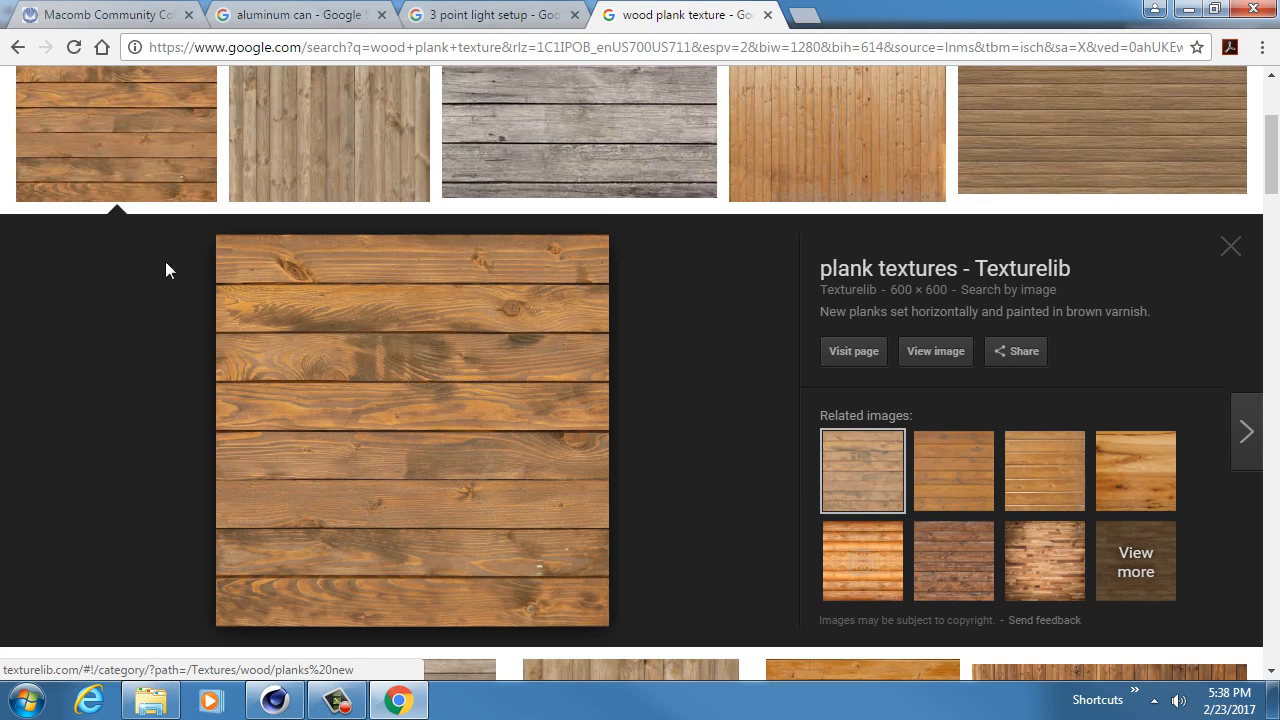
click(115, 123)
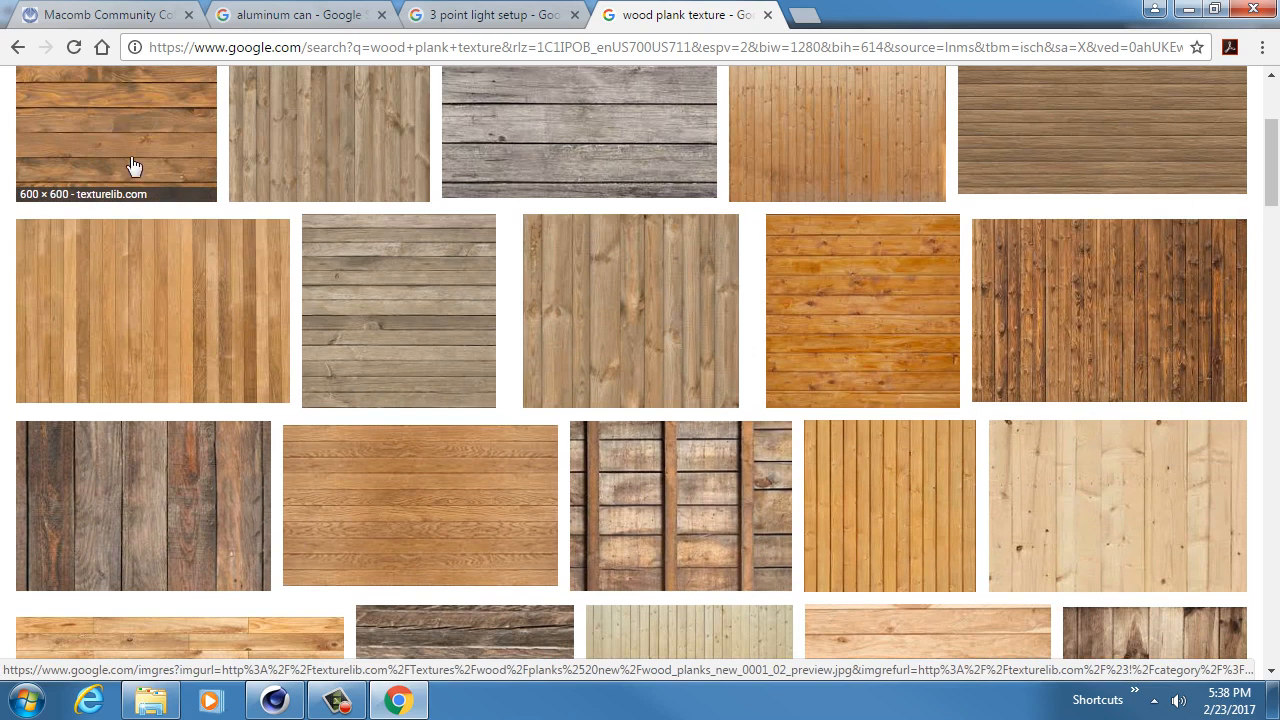
Step: Launch Adobe Photoshop CC 2015.5
key(super)
text(photo)
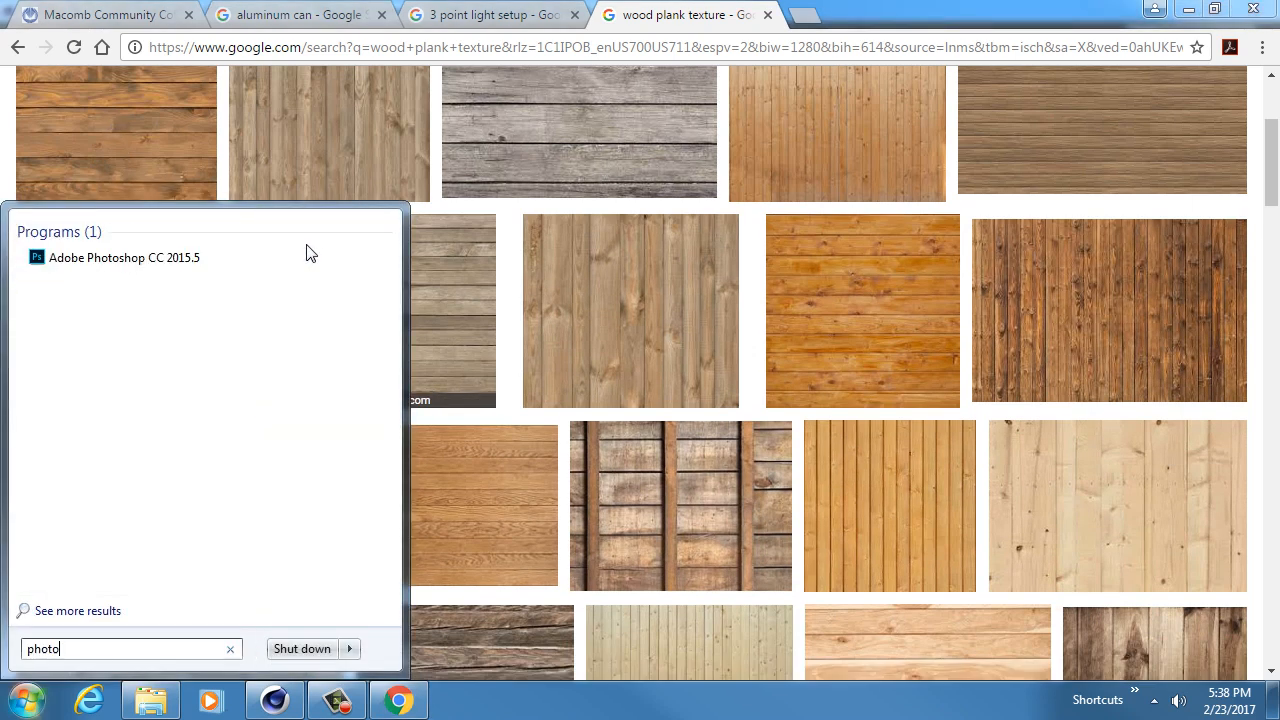
key(Return)
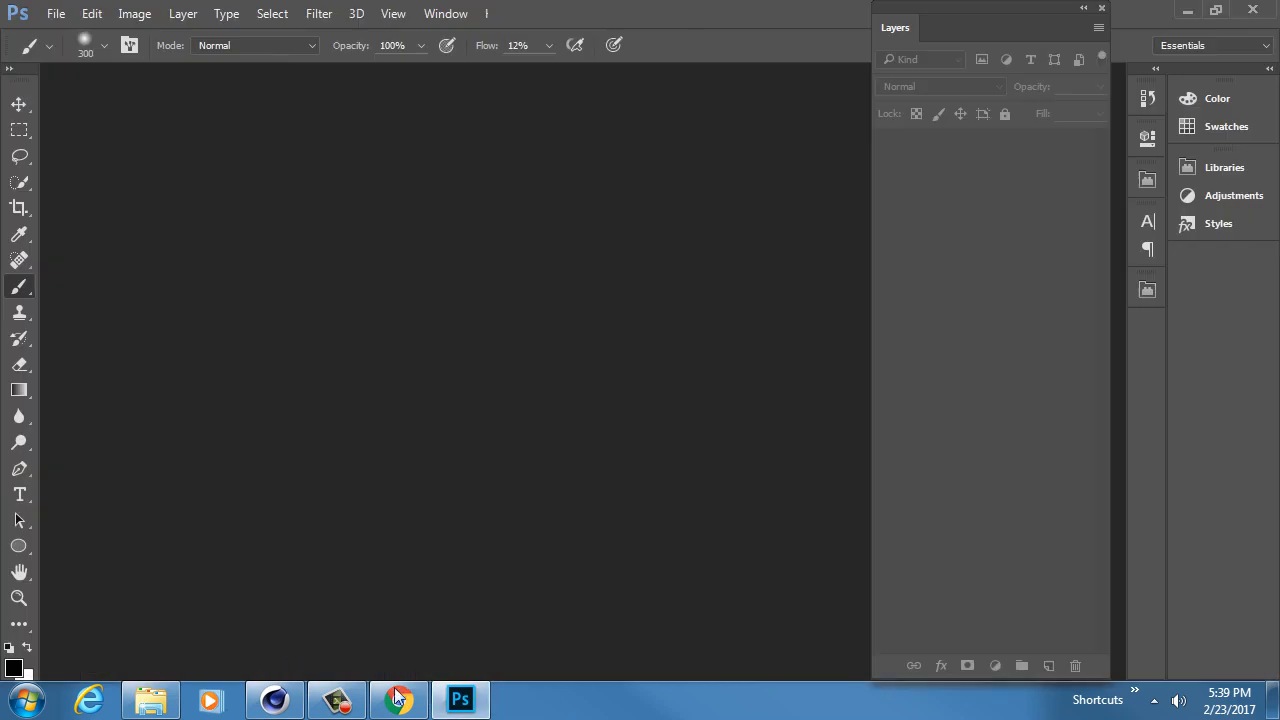
Step: Return to Chrome and change the image search to "wood floor"
click(397, 697)
scroll(637, 257, up, 2)
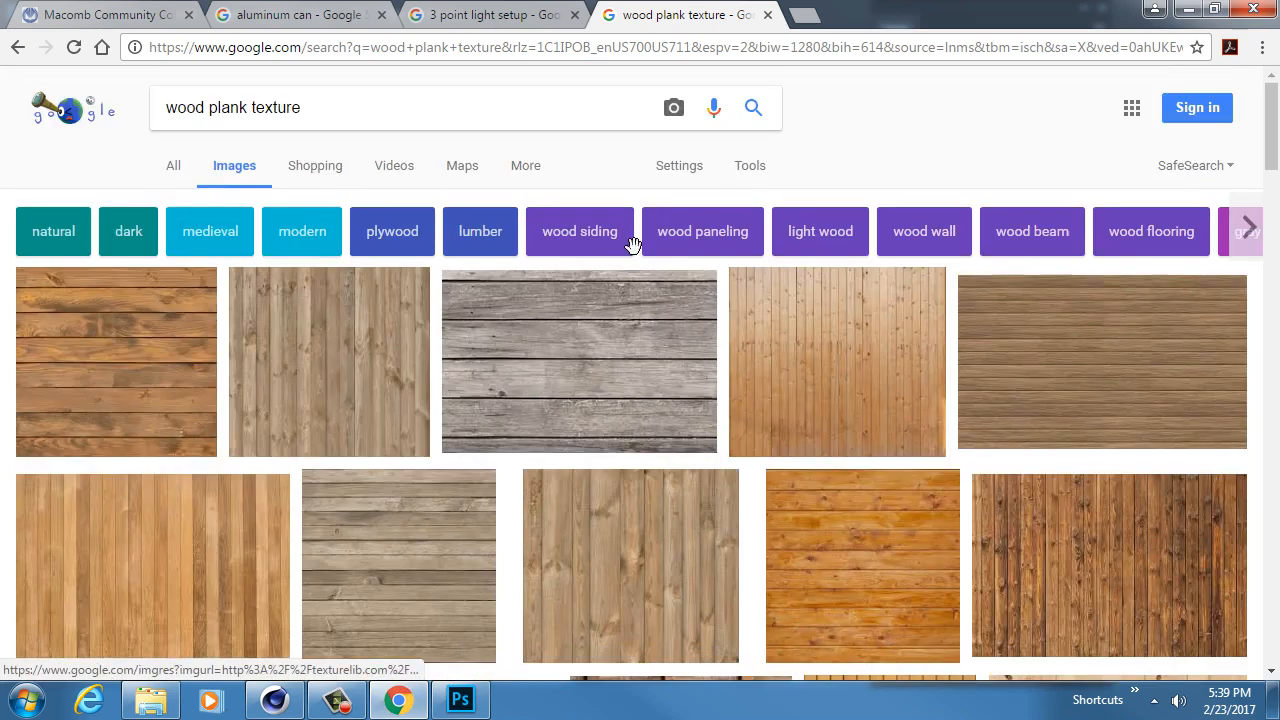
double_click(339, 104)
drag(337, 103, 210, 112)
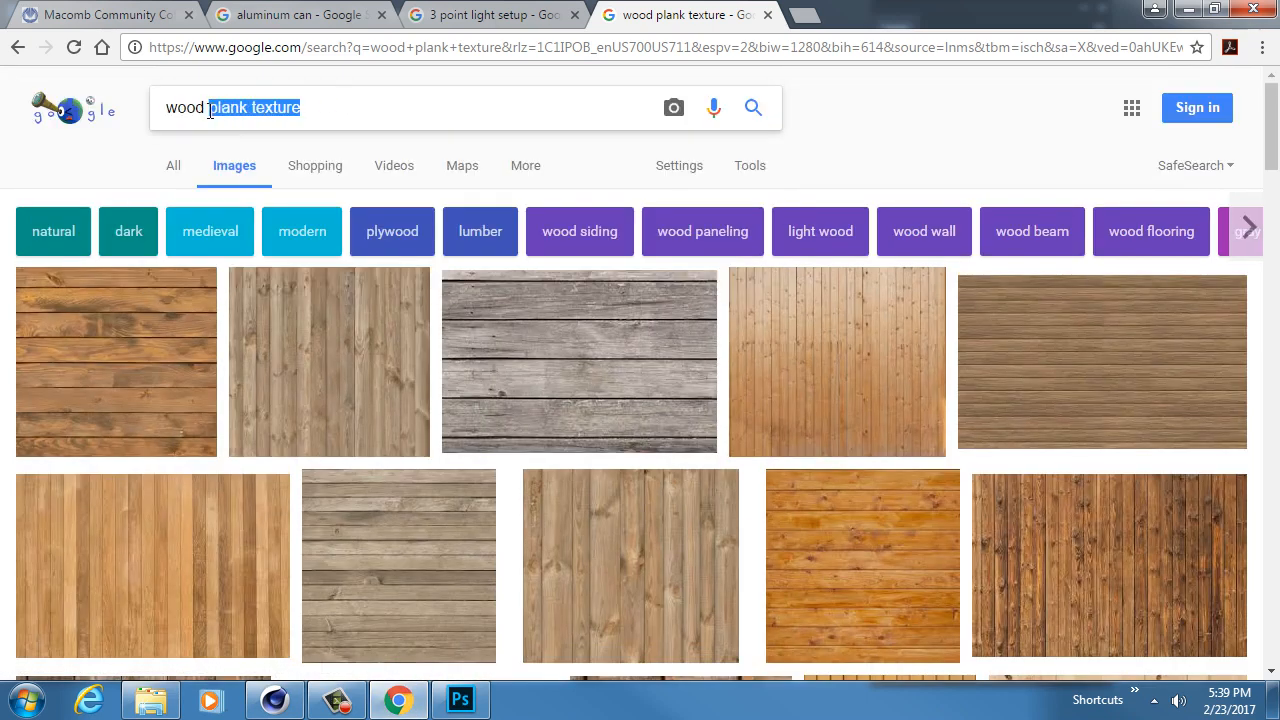
text(floor)
key(Return)
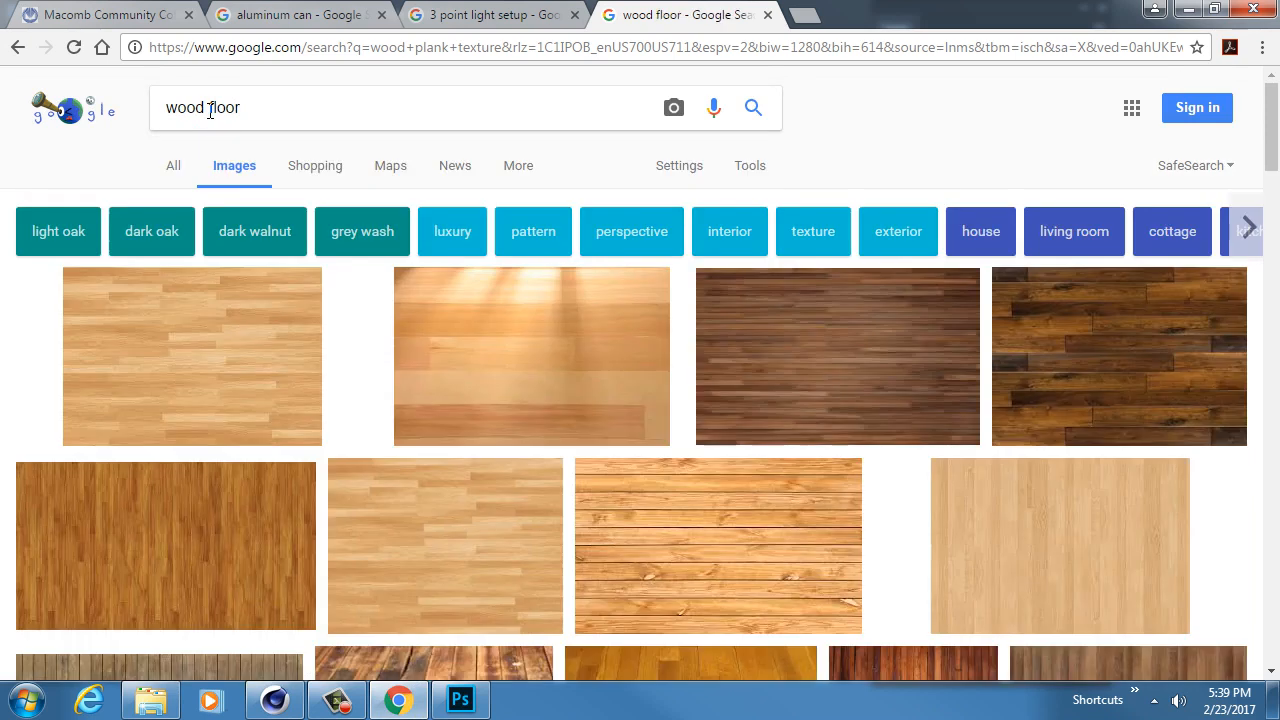
Step: Open the glossy sunlit floor and worn herringbone floor images in new tabs, and view the herringbone one
scroll(700, 408, down, 10)
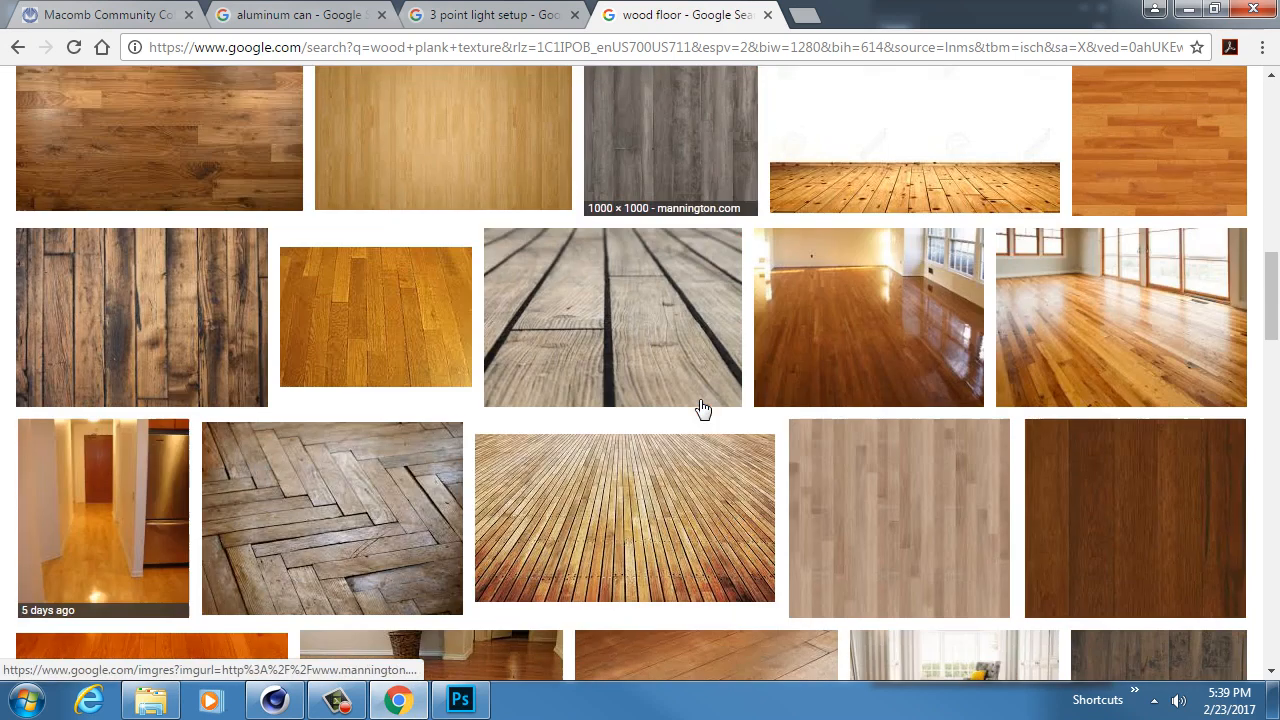
scroll(700, 408, down, 2)
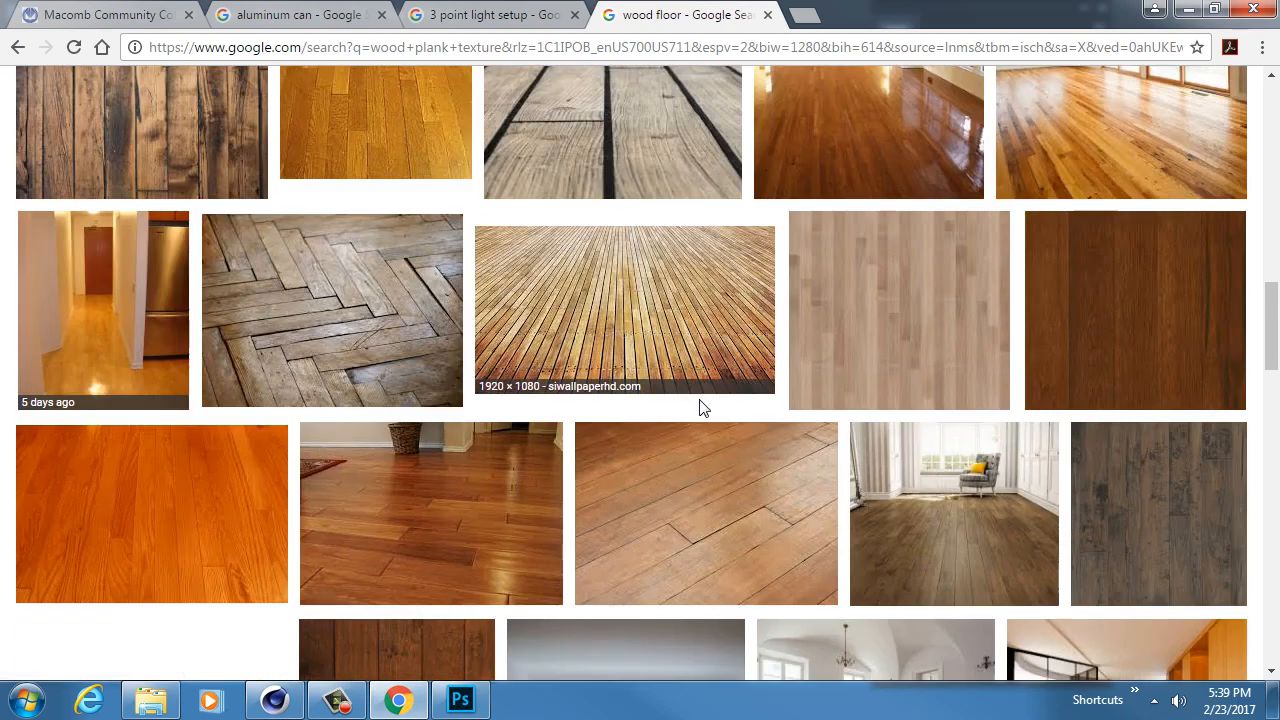
middle_click(1122, 163)
middle_click(296, 335)
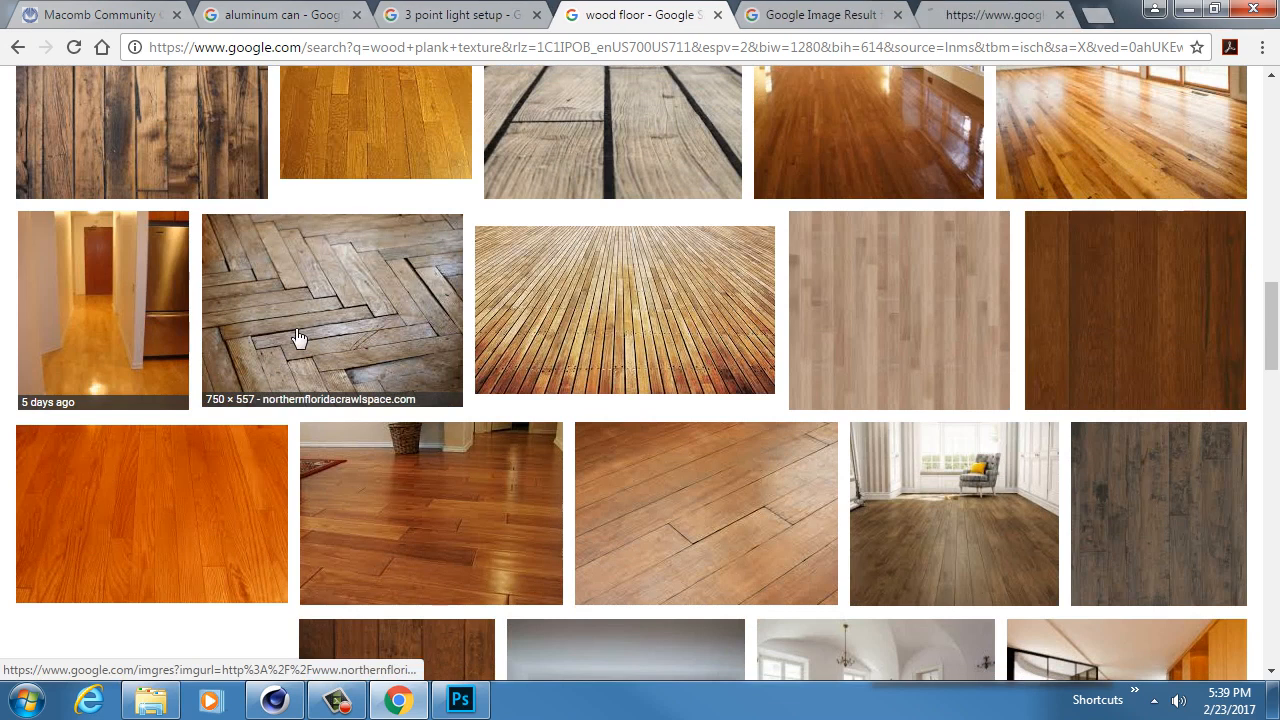
click(990, 10)
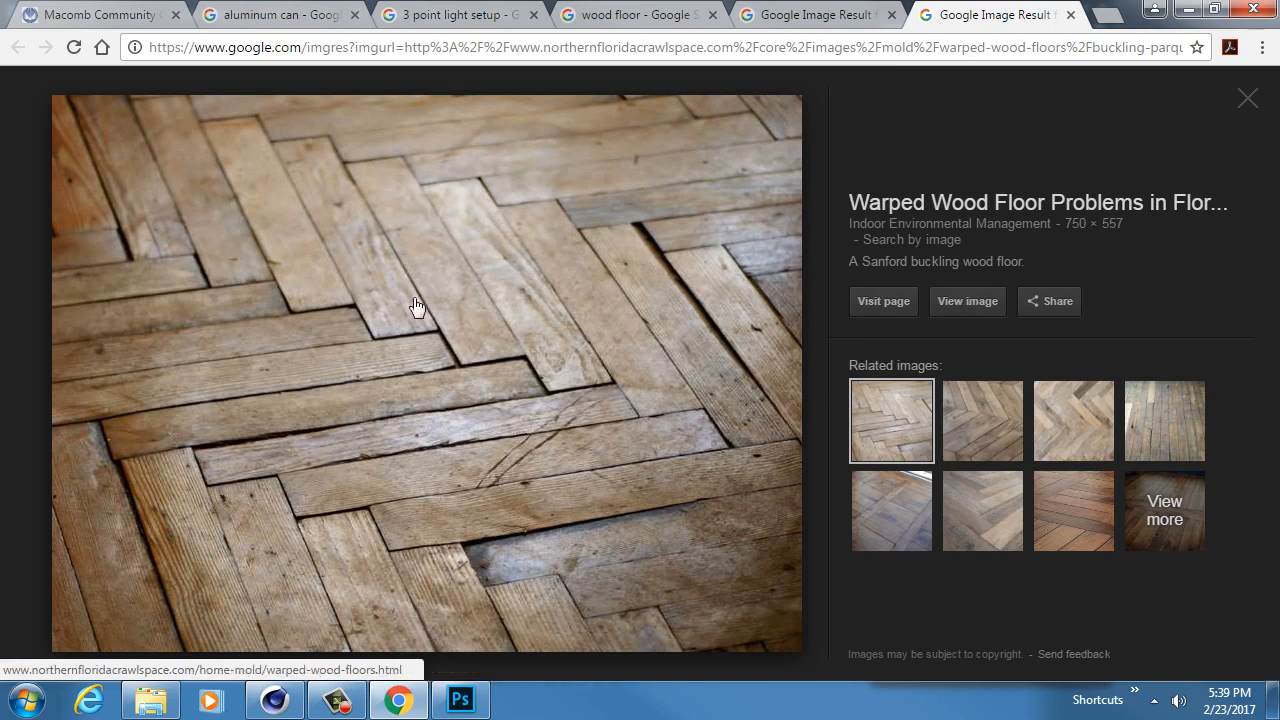
Step: Open the herringbone floor photo at full size in the browser and examine its plank seams, grain and scratches up close
key(alt+Tab)
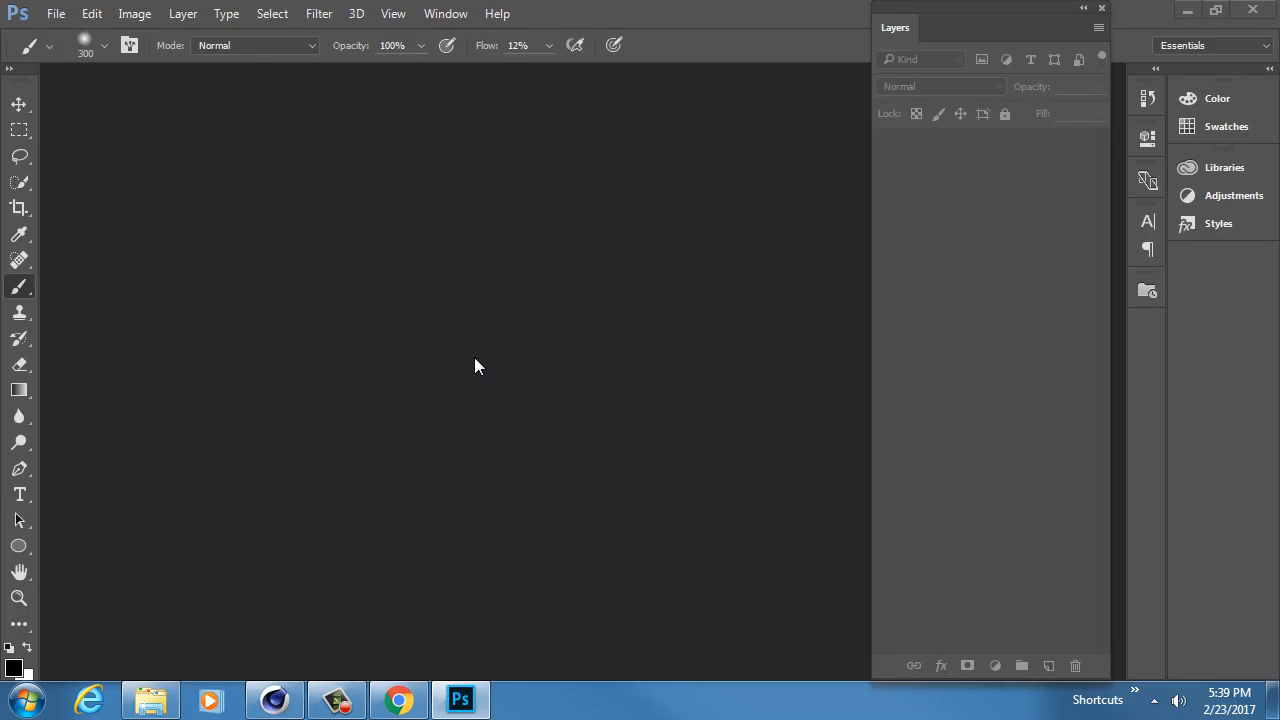
click(398, 700)
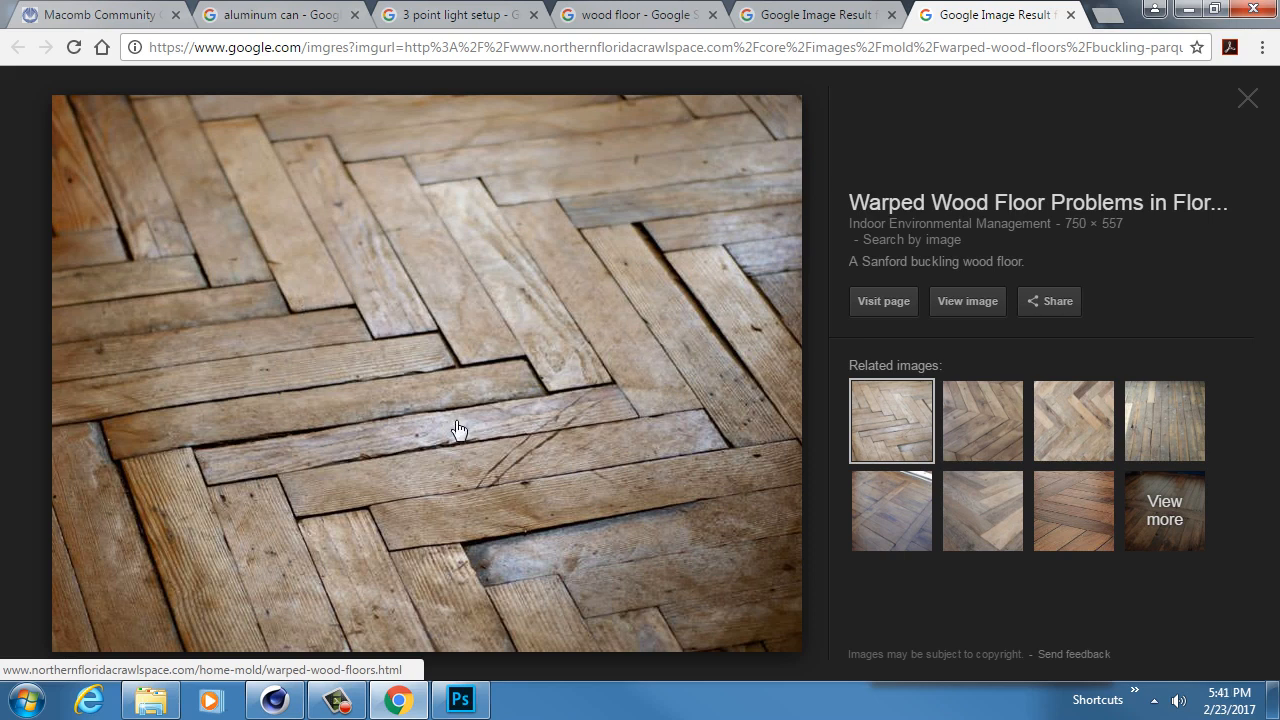
click(964, 301)
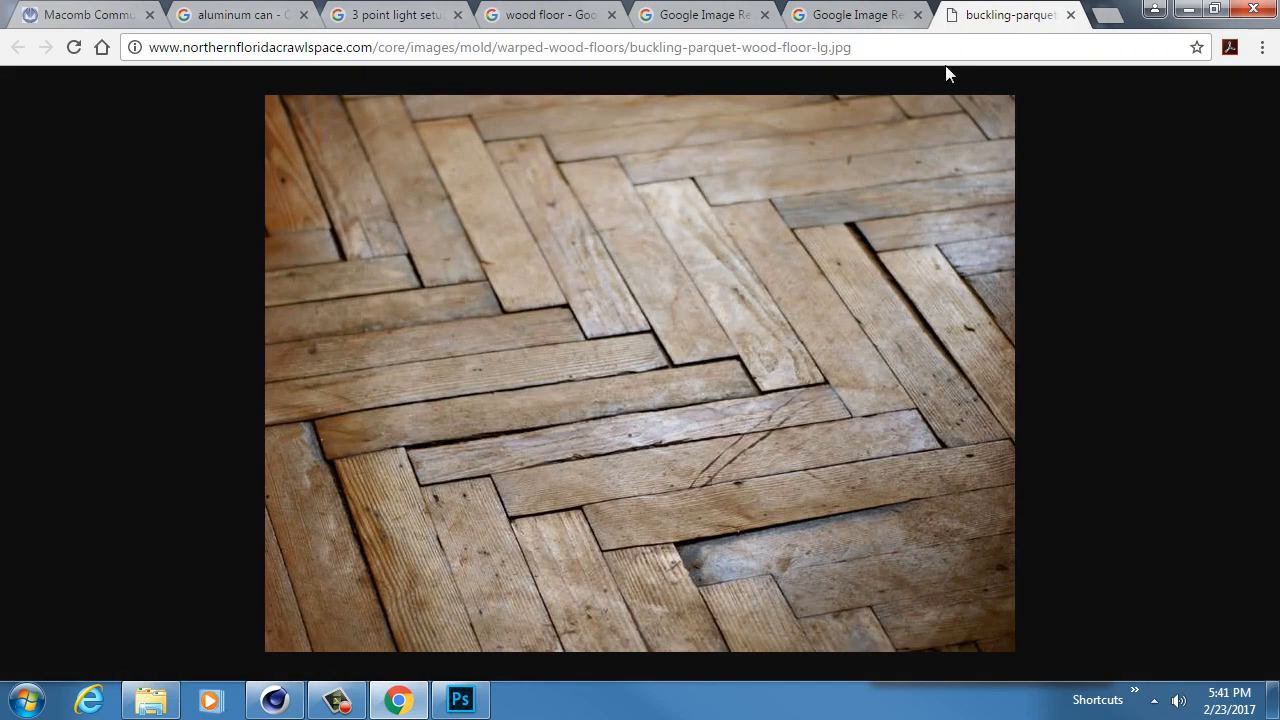
ctrl+scroll(627, 267, up, 6)
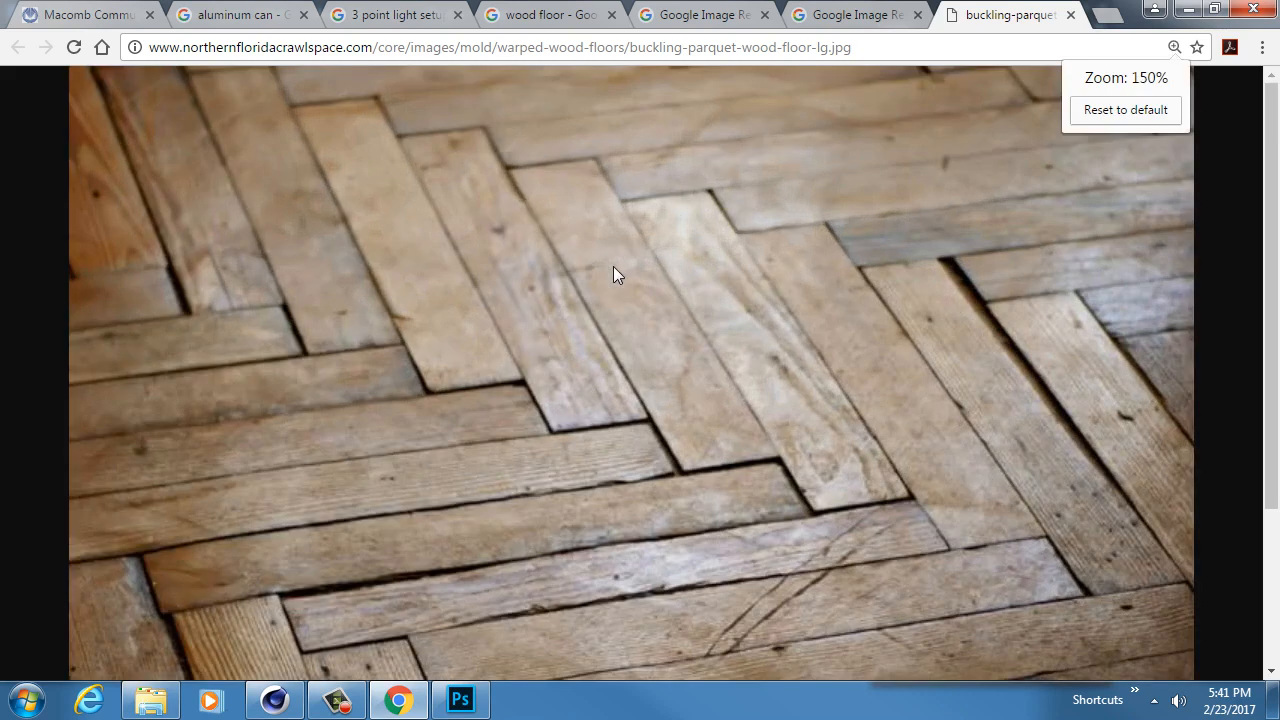
scroll(773, 425, down, 1)
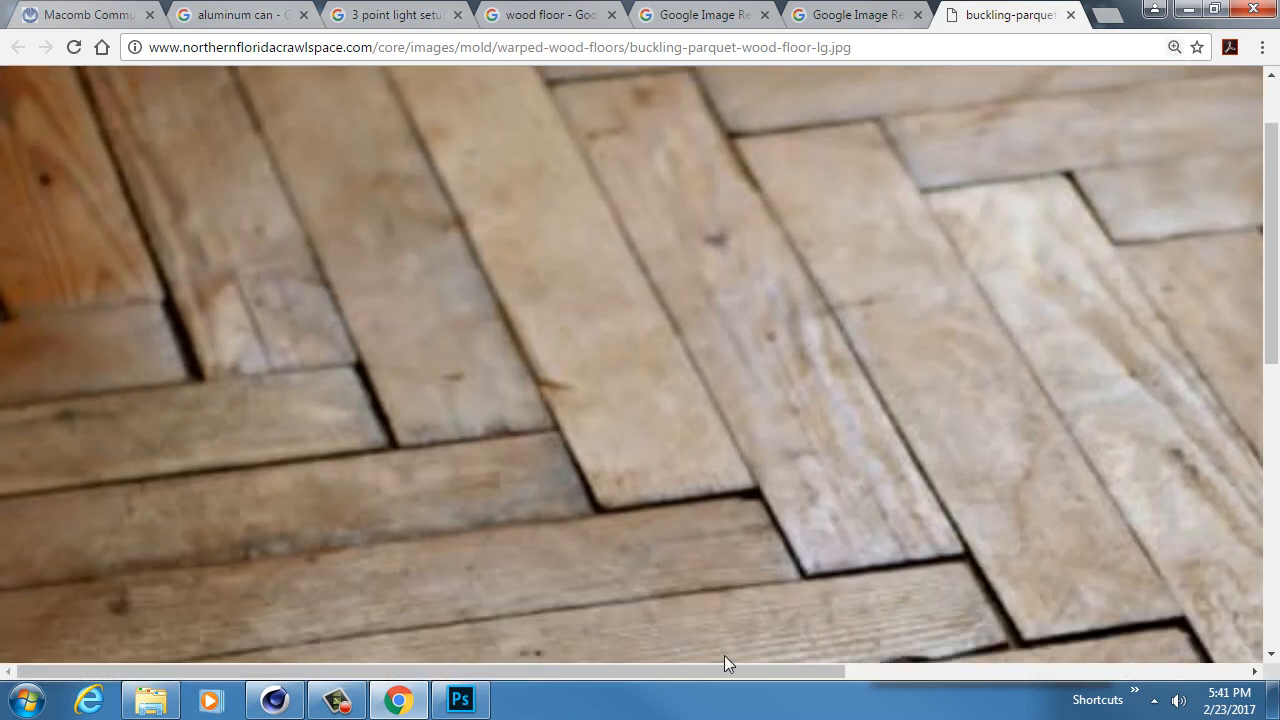
drag(724, 670, 876, 672)
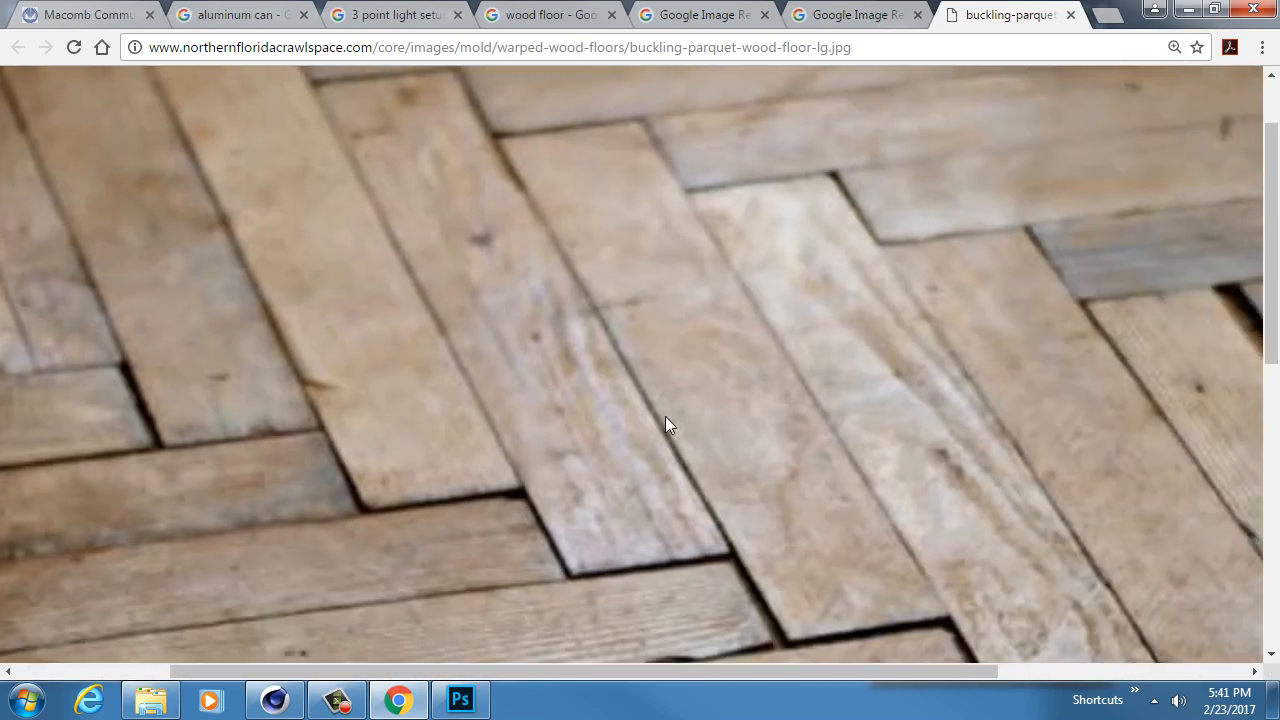
ctrl+scroll(667, 424, down, 1)
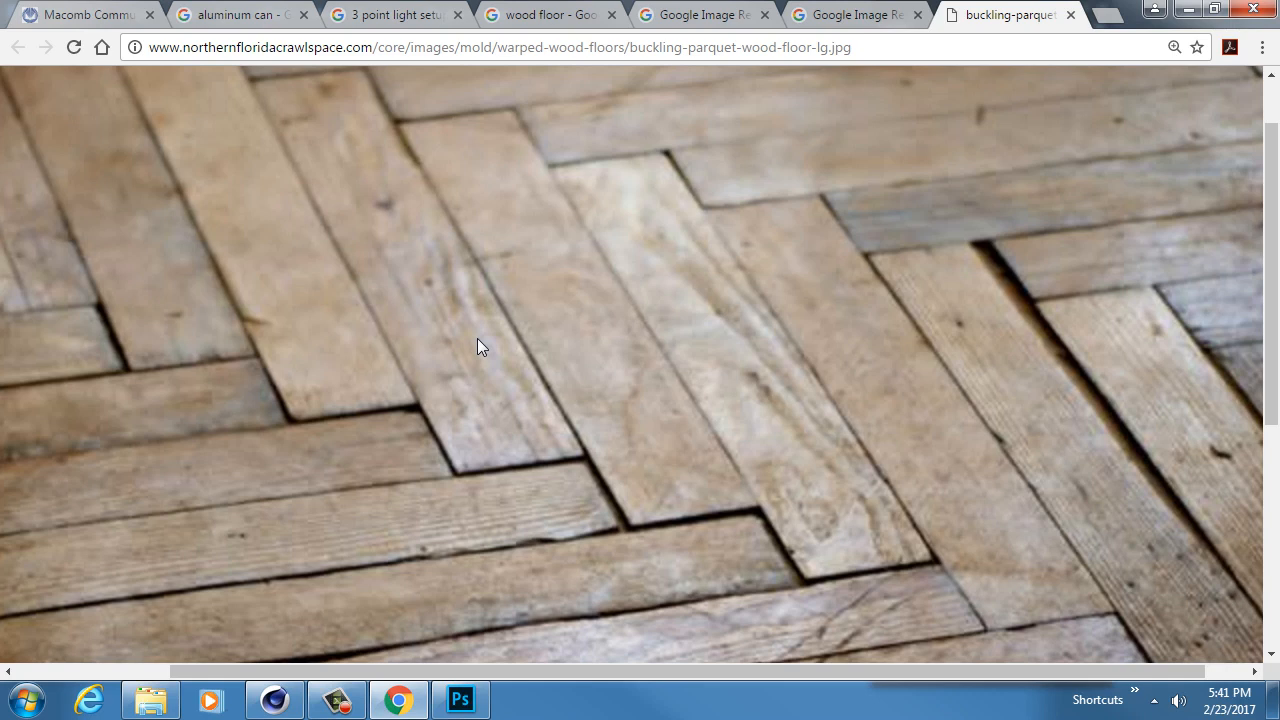
scroll(494, 327, down, 3)
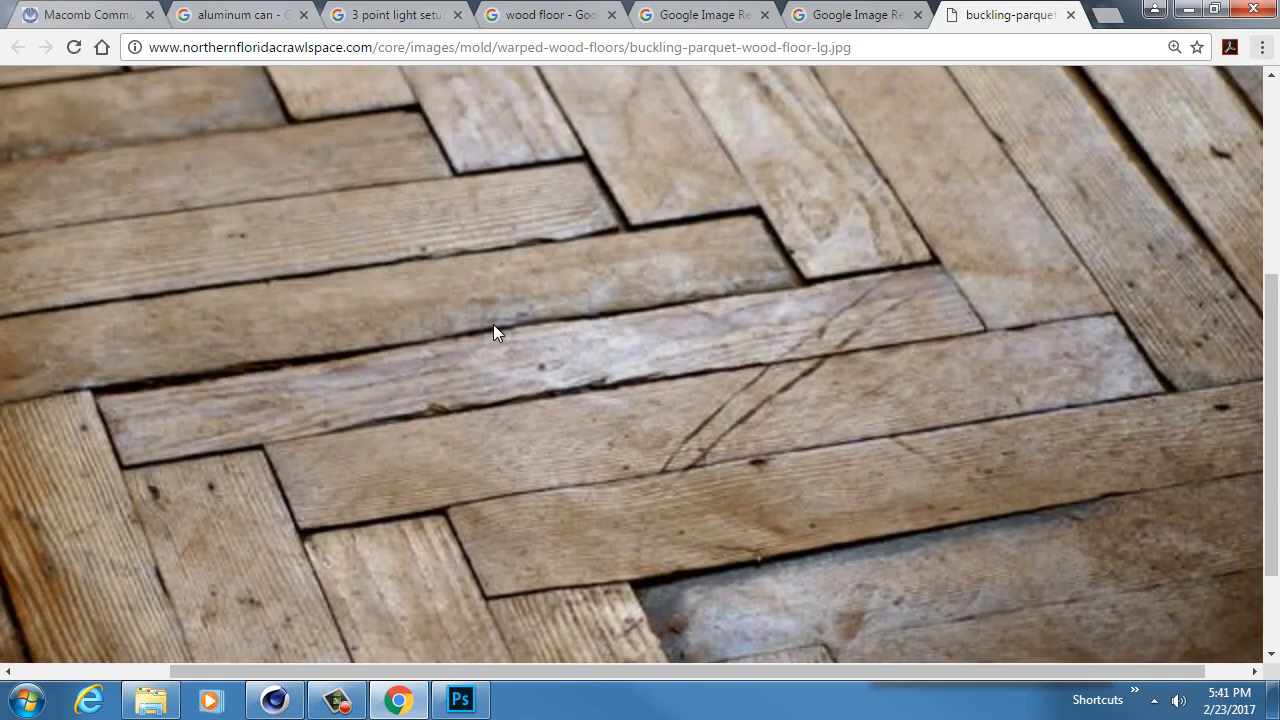
scroll(493, 324, up, 3)
ctrl+scroll(493, 324, down, 4)
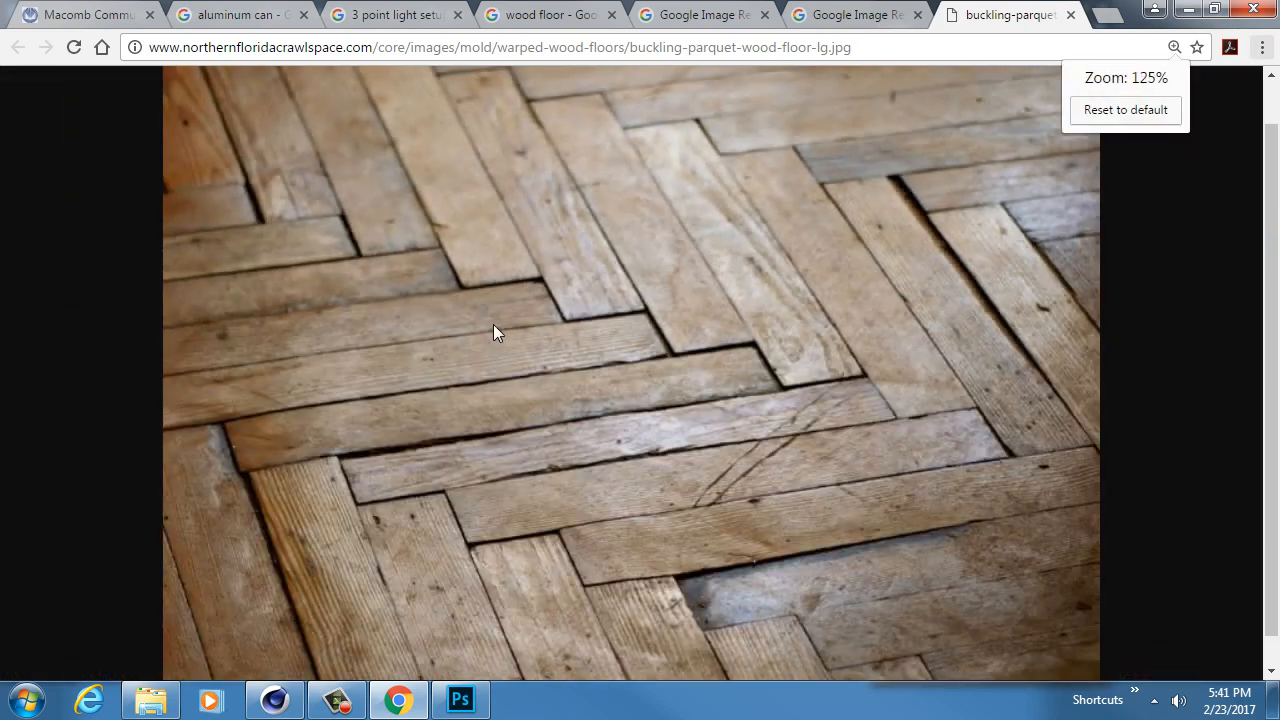
ctrl+scroll(493, 324, down, 1)
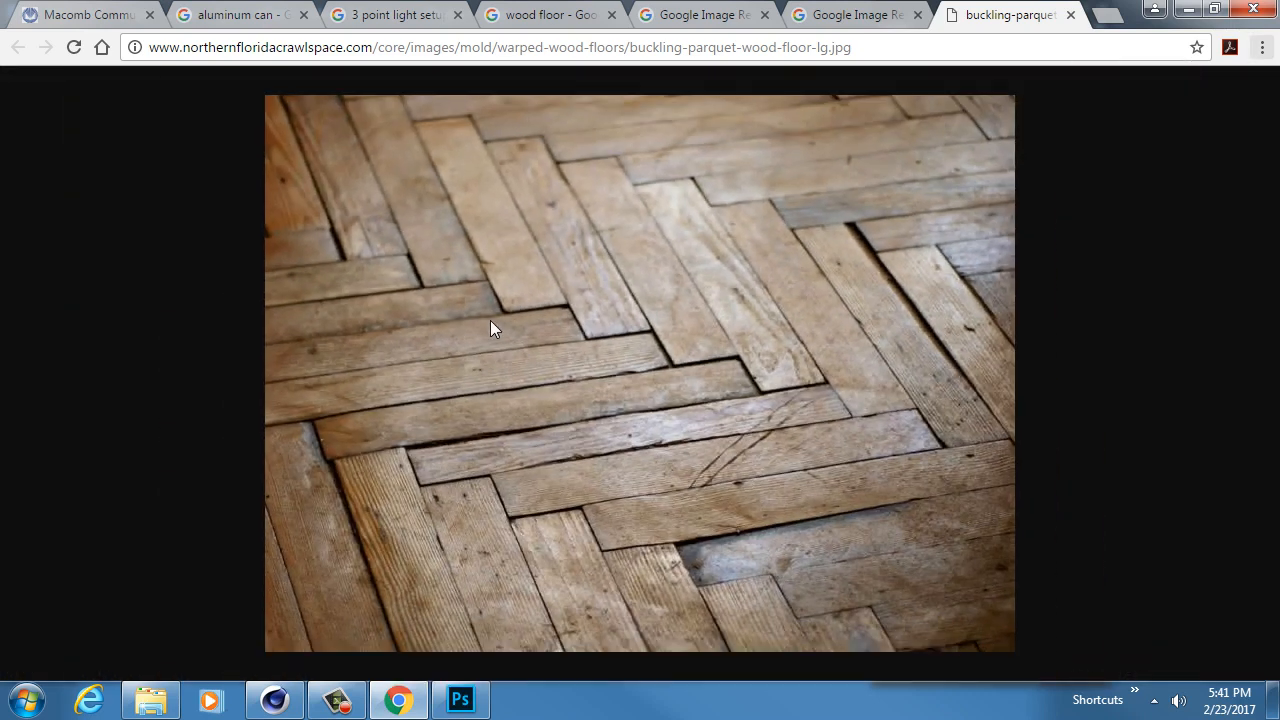
Step: Switch to Photoshop and open the wood_grain_base image from the tex folder in it
click(461, 700)
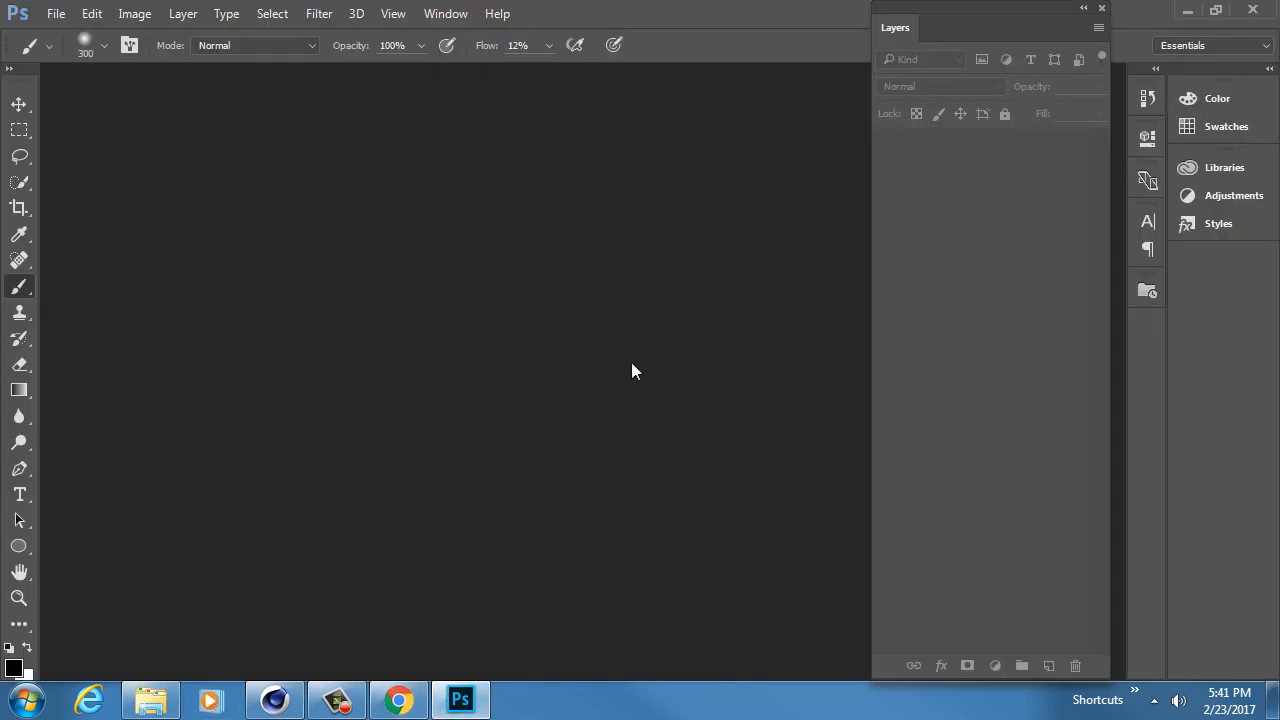
click(150, 700)
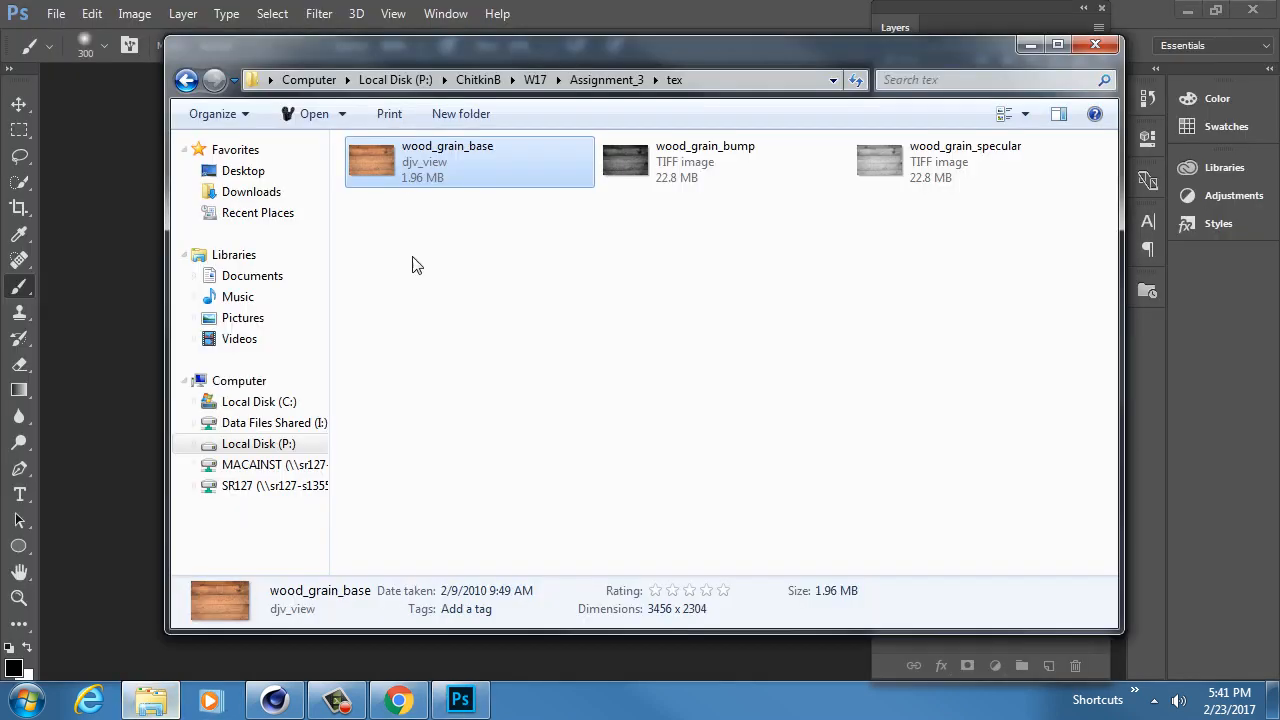
right_click(419, 172)
click(365, 158)
drag(365, 149, 113, 173)
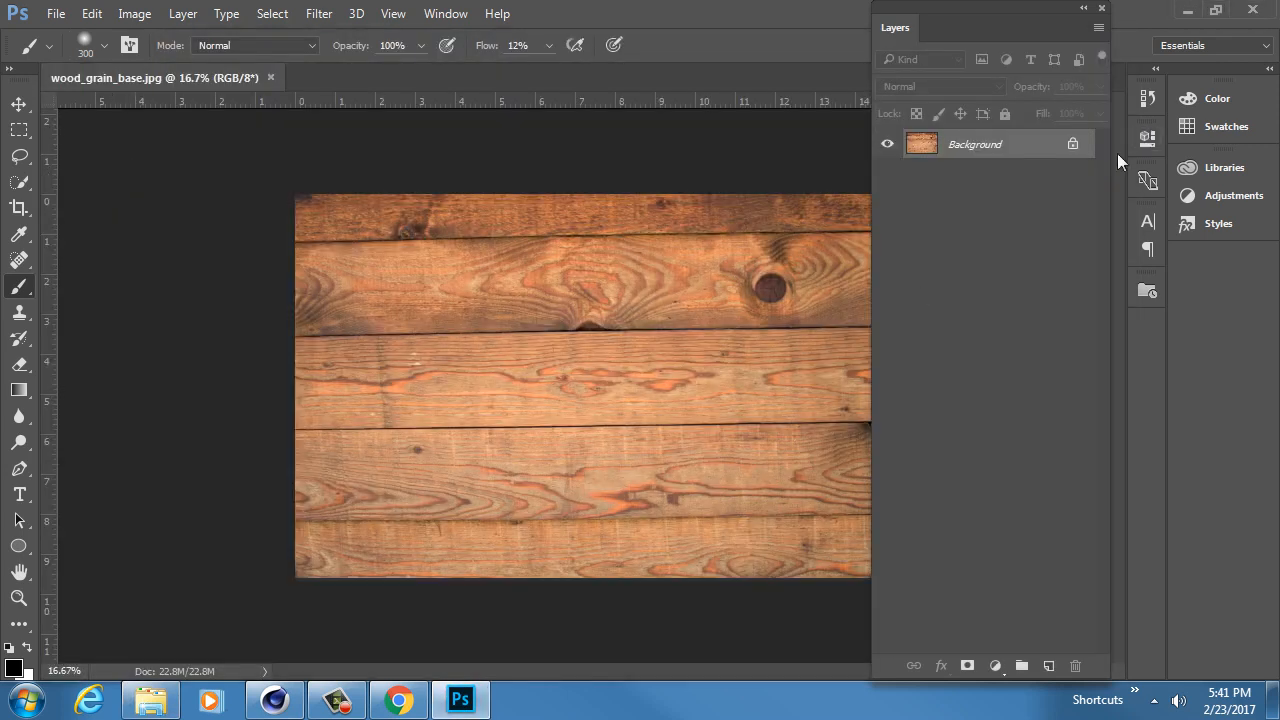
Step: Shorten the floating Layers panel and move it clear of the wood image
drag(913, 10, 969, 9)
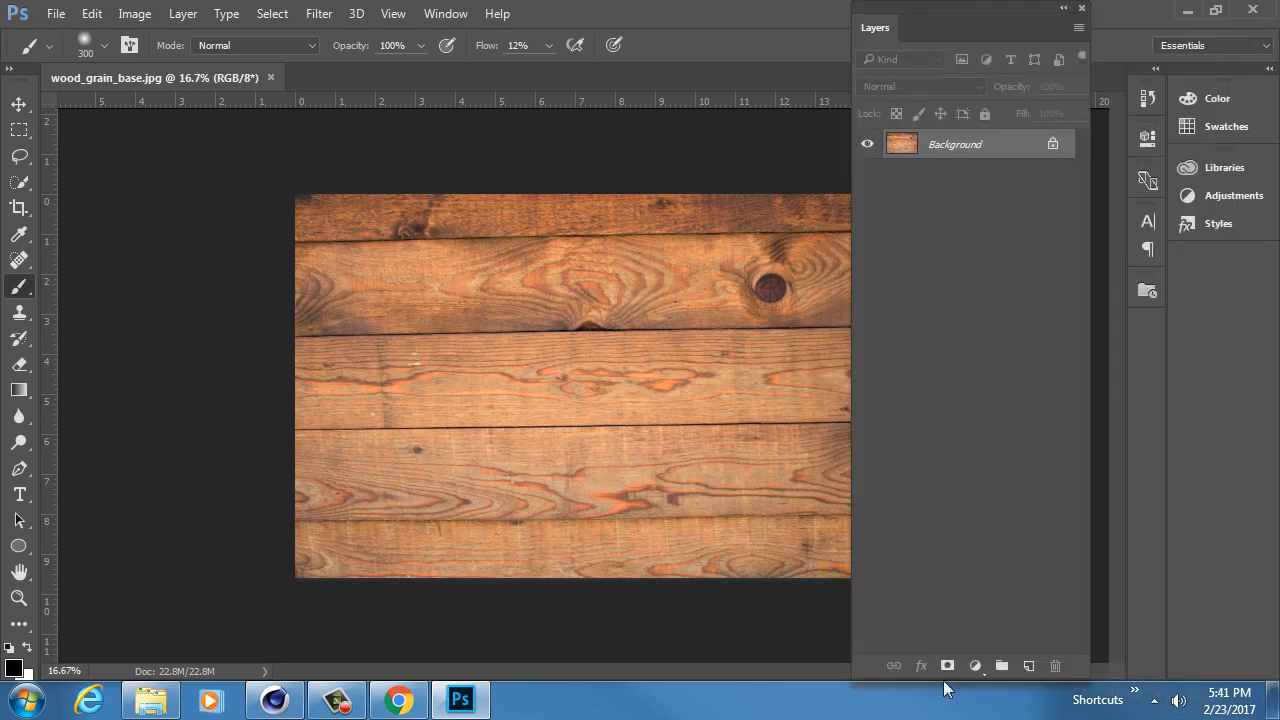
drag(948, 688, 967, 264)
drag(955, 14, 1099, 166)
Step: Convert the locked Background into a regular layer named Color Texture
double_click(1140, 295)
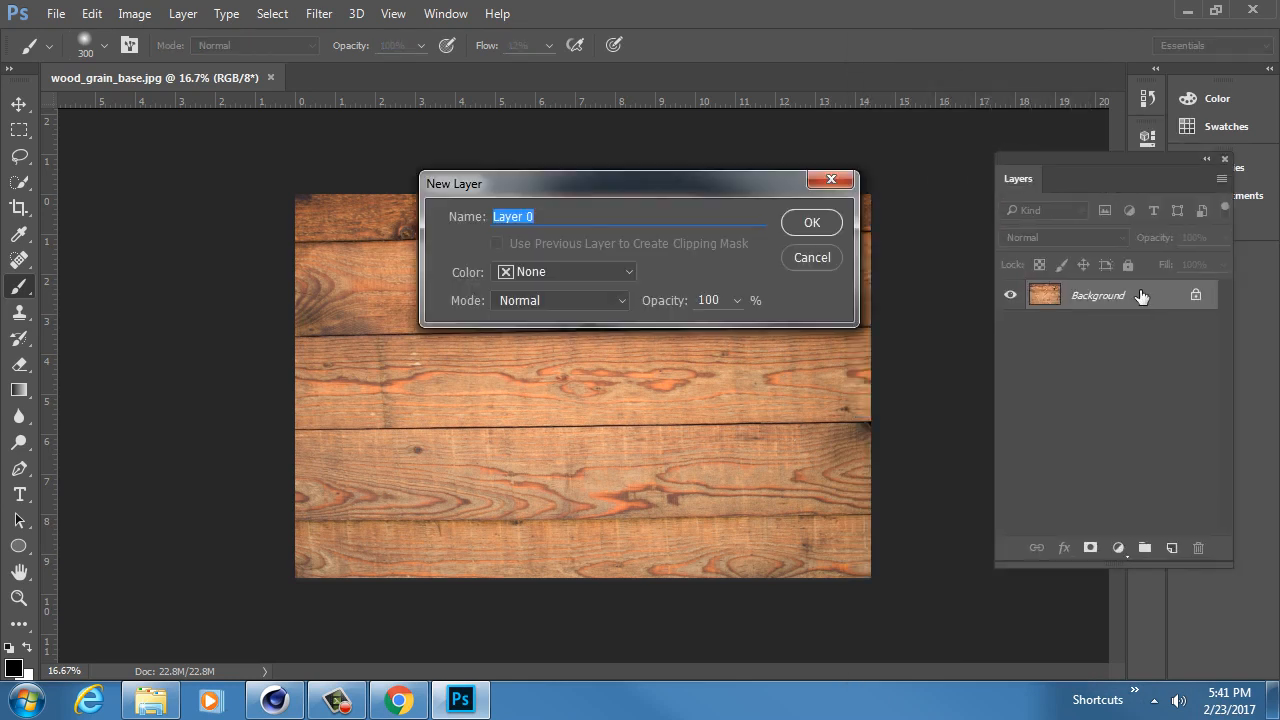
text(Color Texture)
key(Return)
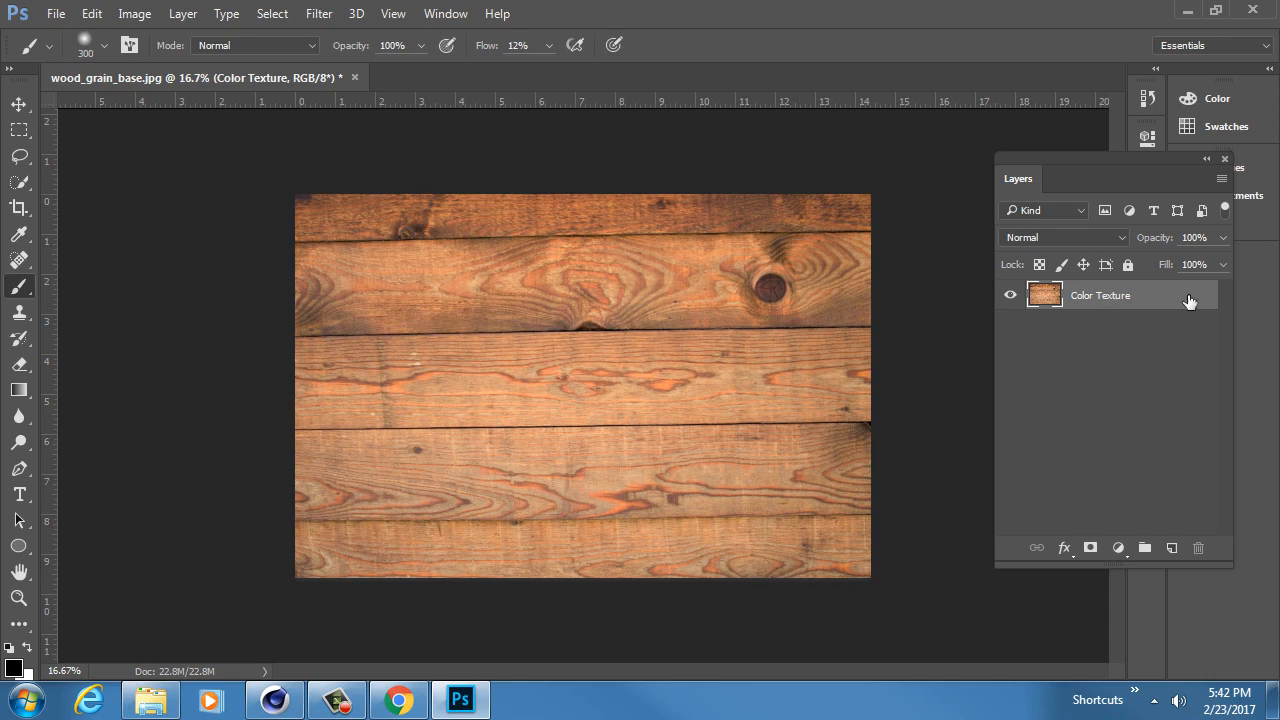
Step: Duplicate the Color Texture layer, name the copy Bump Texture, and hide the original layer
key(ctrl+j)
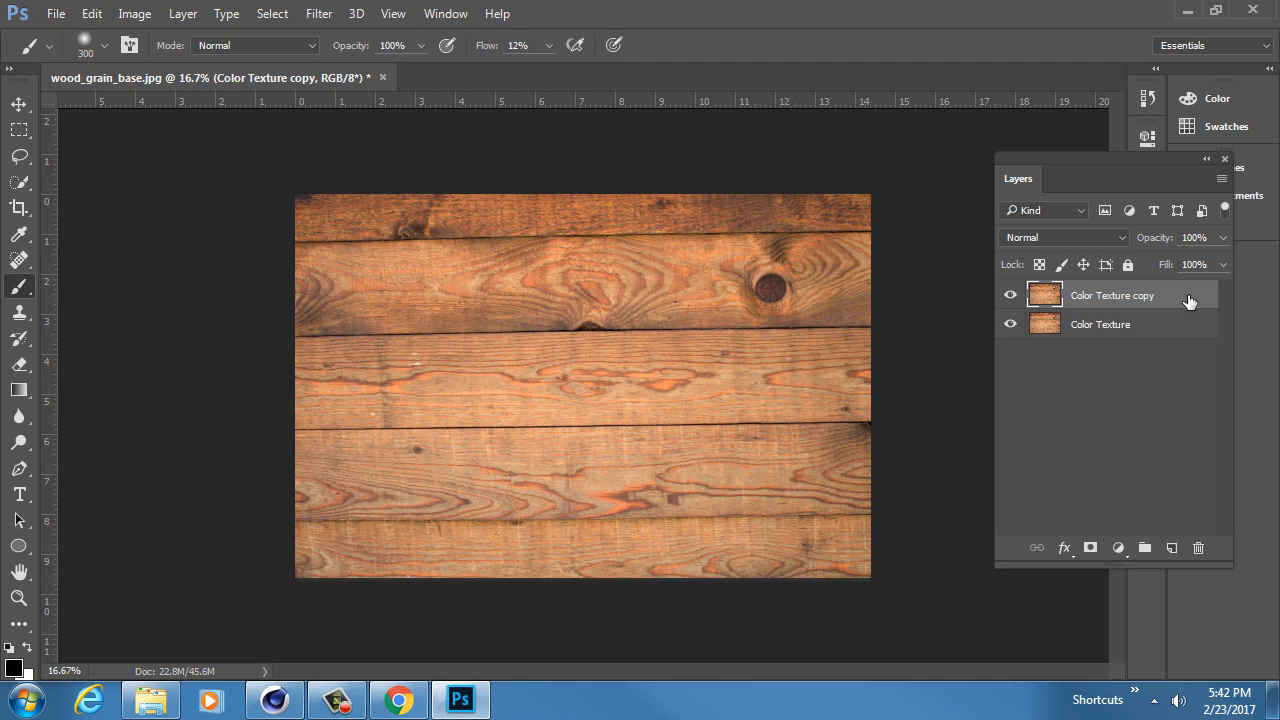
double_click(1111, 296)
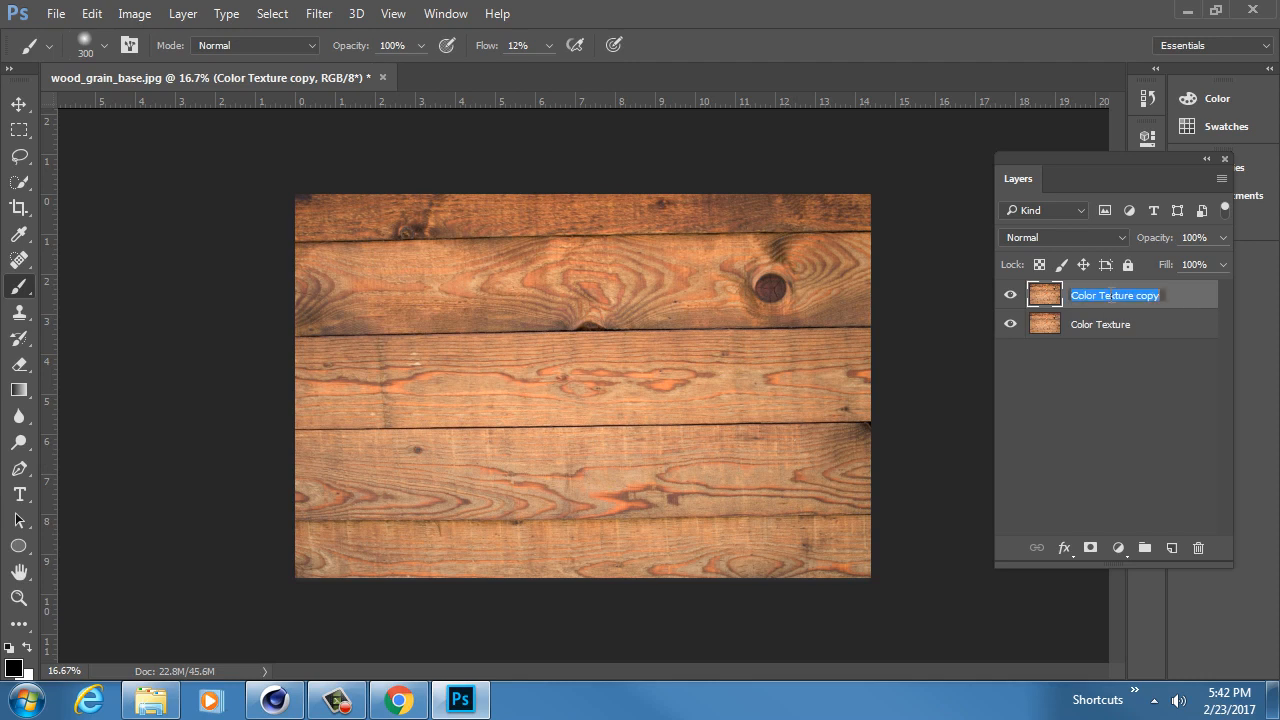
text(Bum)
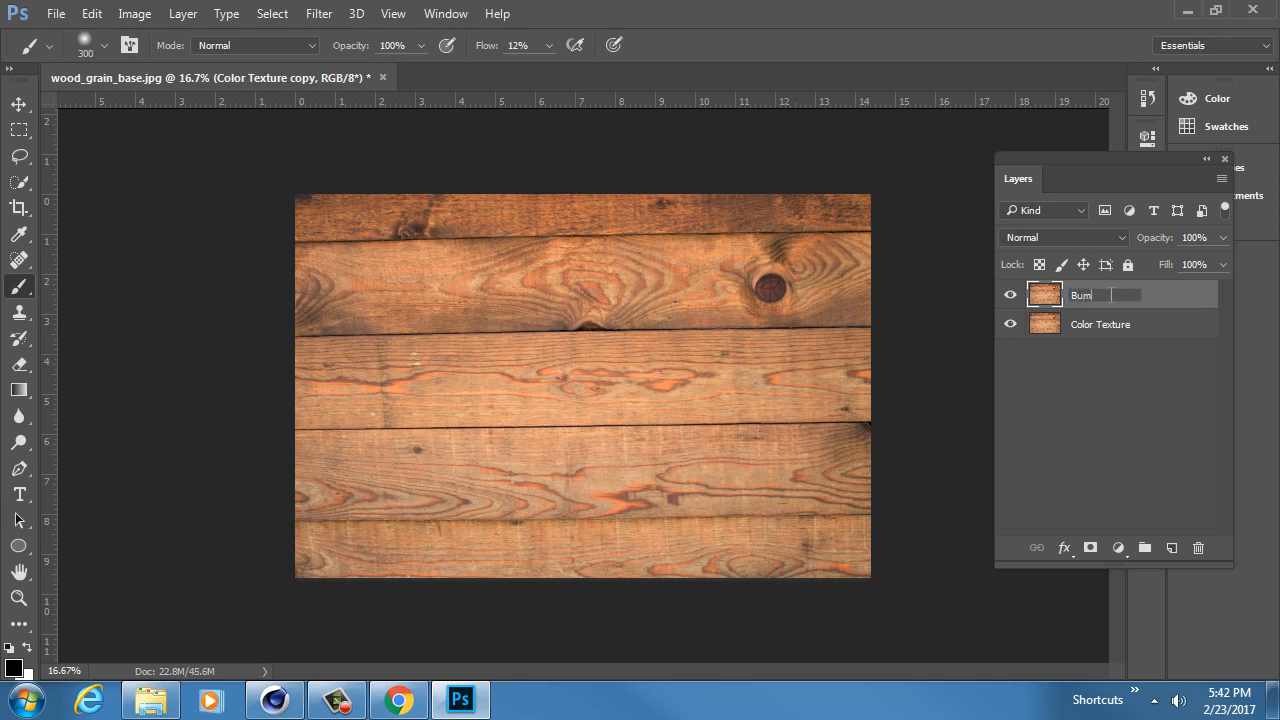
text(p Texture)
key(Return)
click(1008, 330)
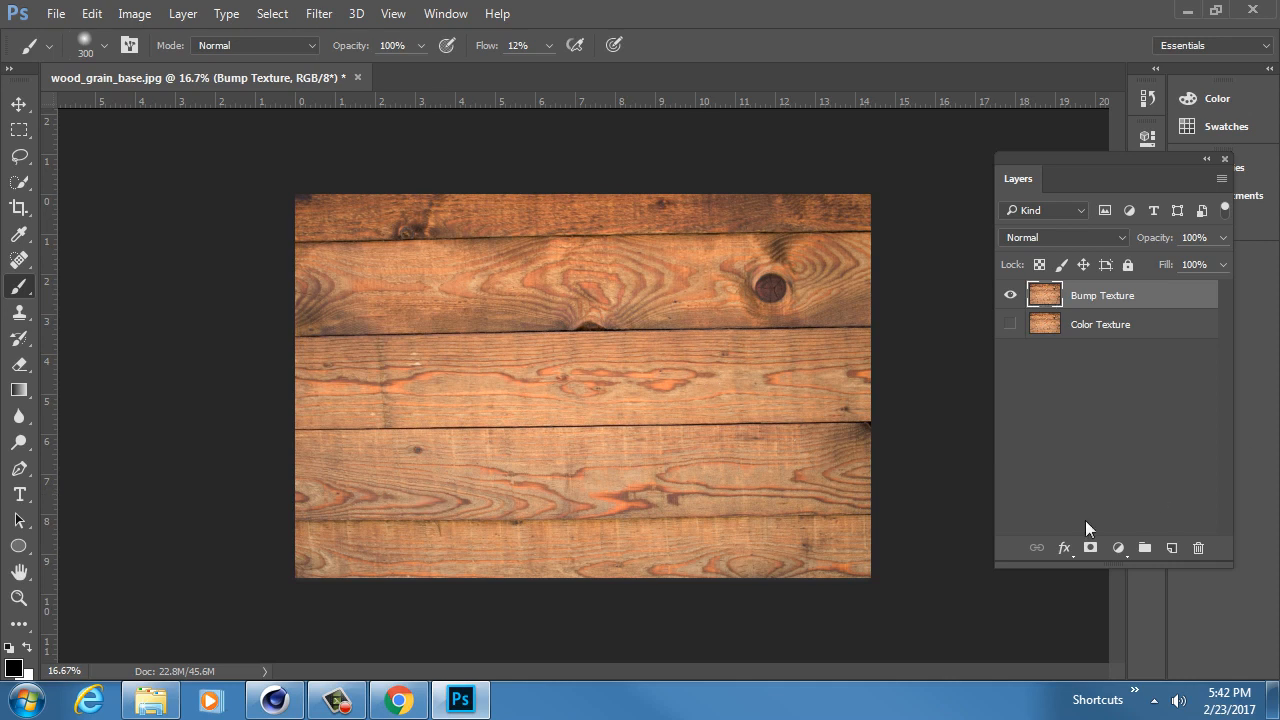
Step: Add a Hue/Saturation adjustment layer above Bump Texture and set its saturation to -100
click(1064, 548)
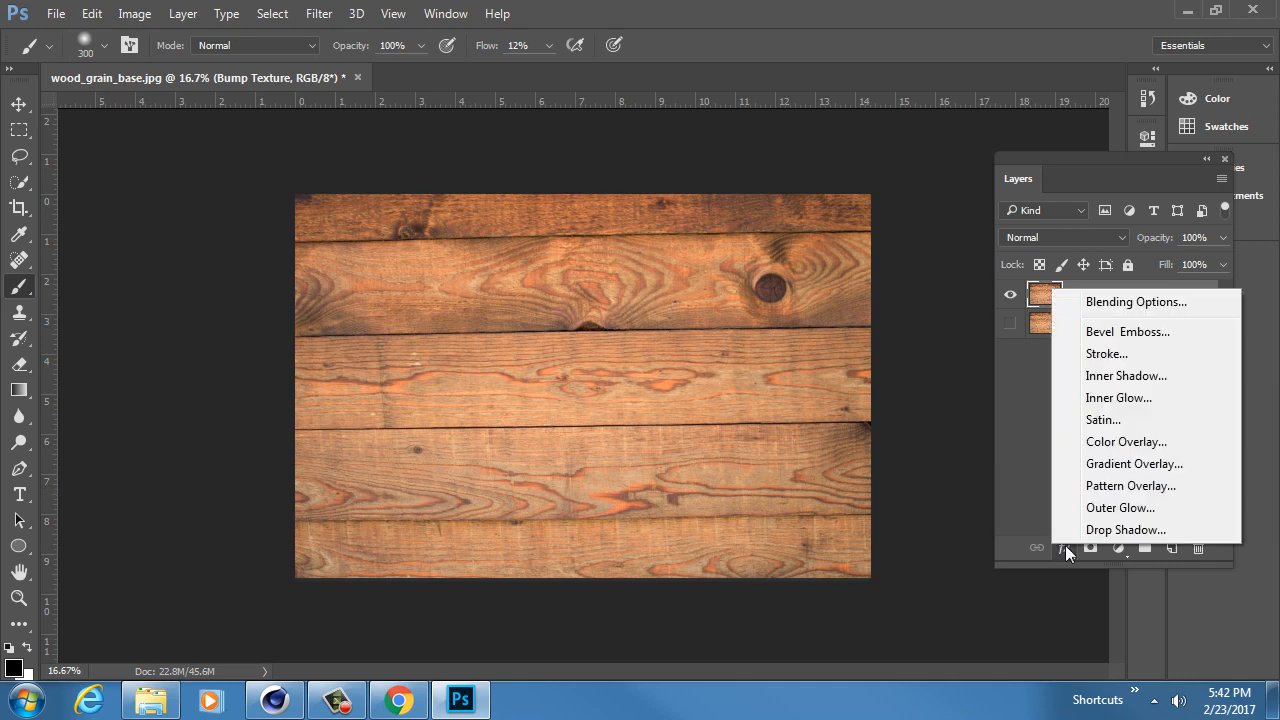
click(1025, 494)
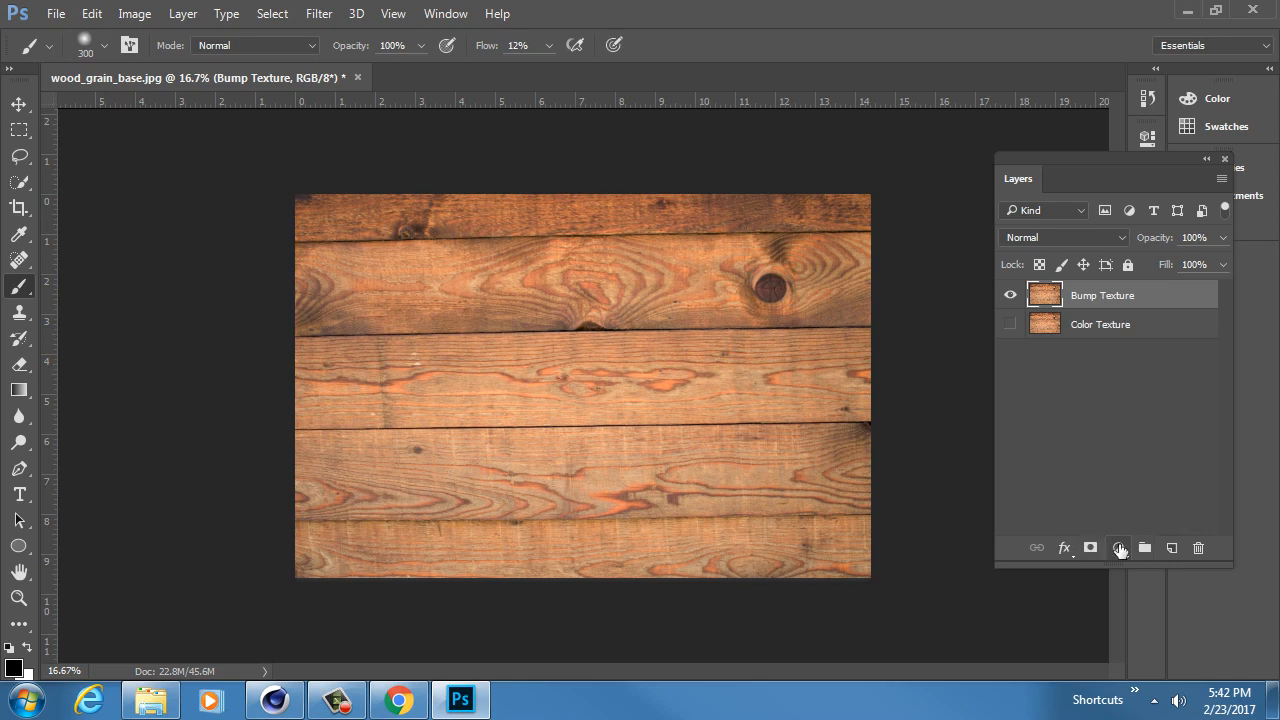
click(1119, 547)
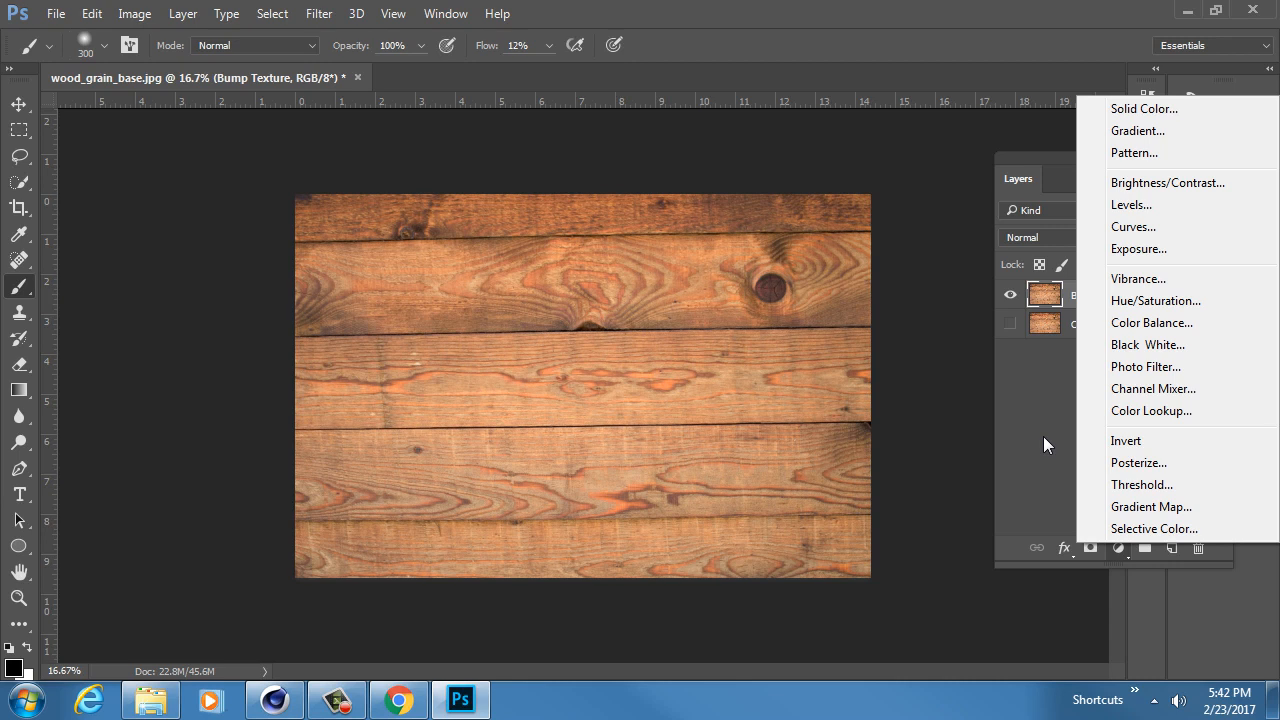
click(1155, 300)
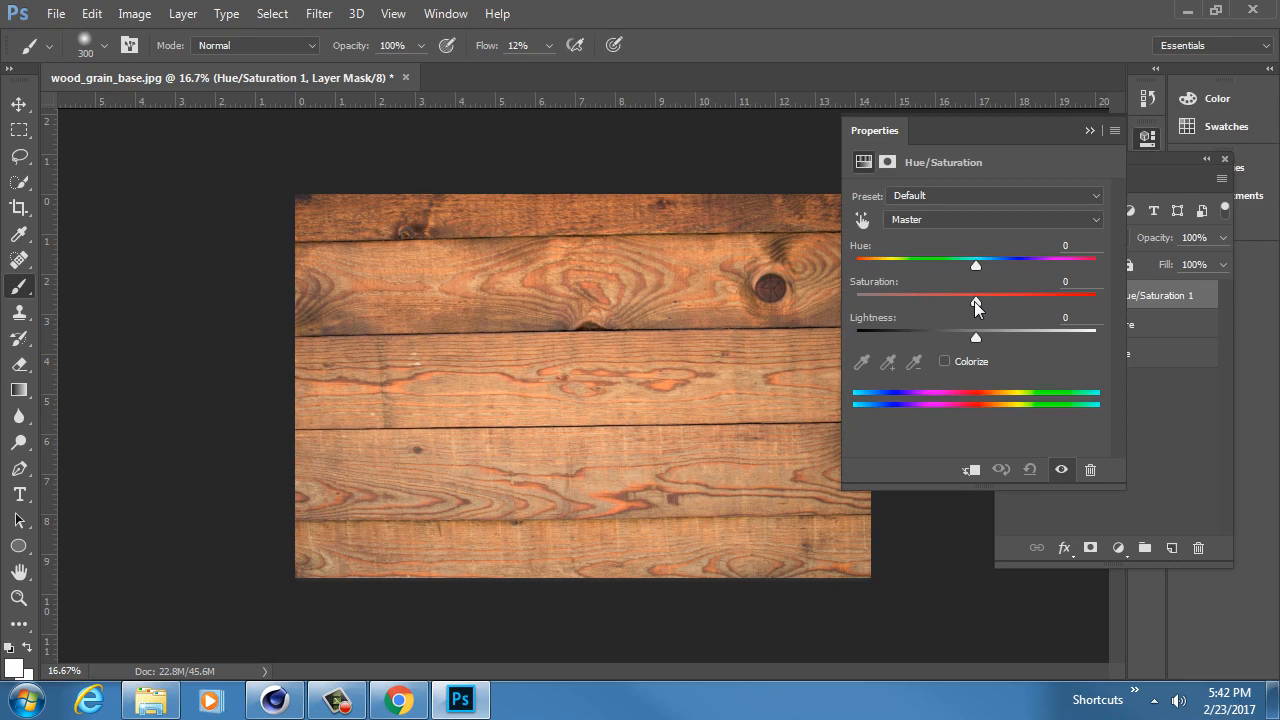
drag(976, 305, 852, 304)
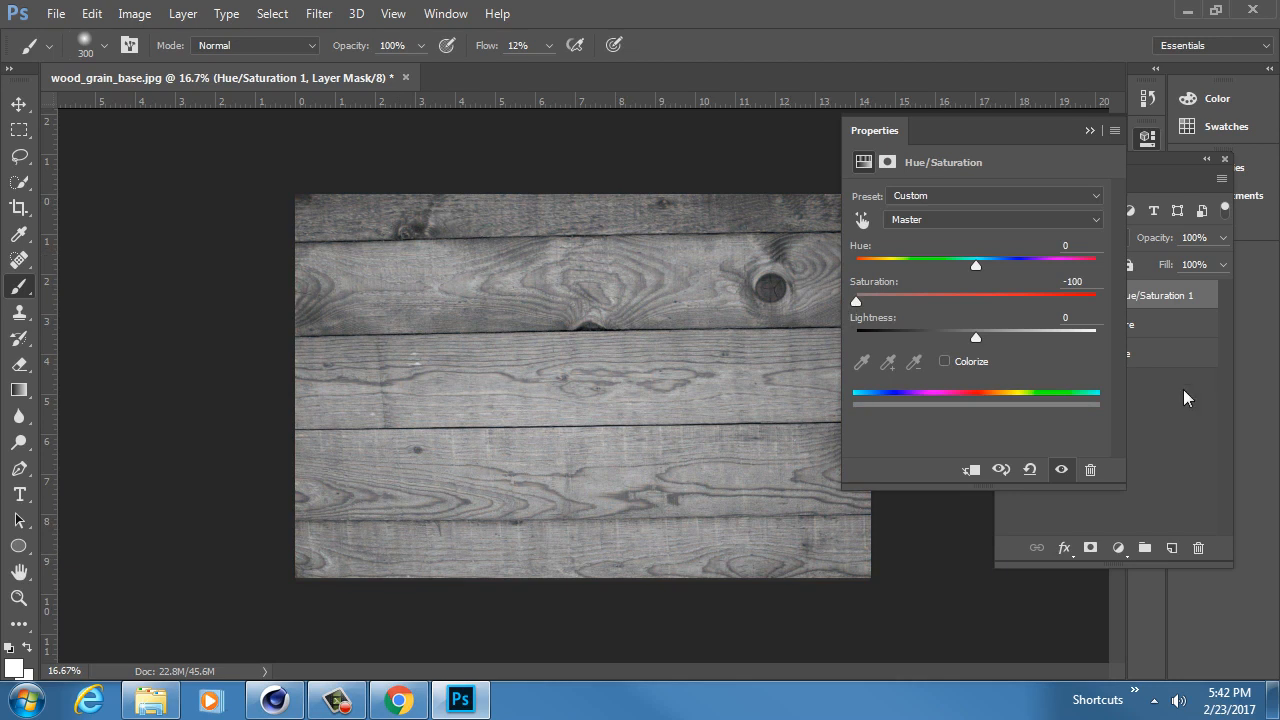
Step: Move the Properties panel off the layer list and clip the Hue/Saturation adjustment to the Bump Texture layer
drag(887, 133, 827, 31)
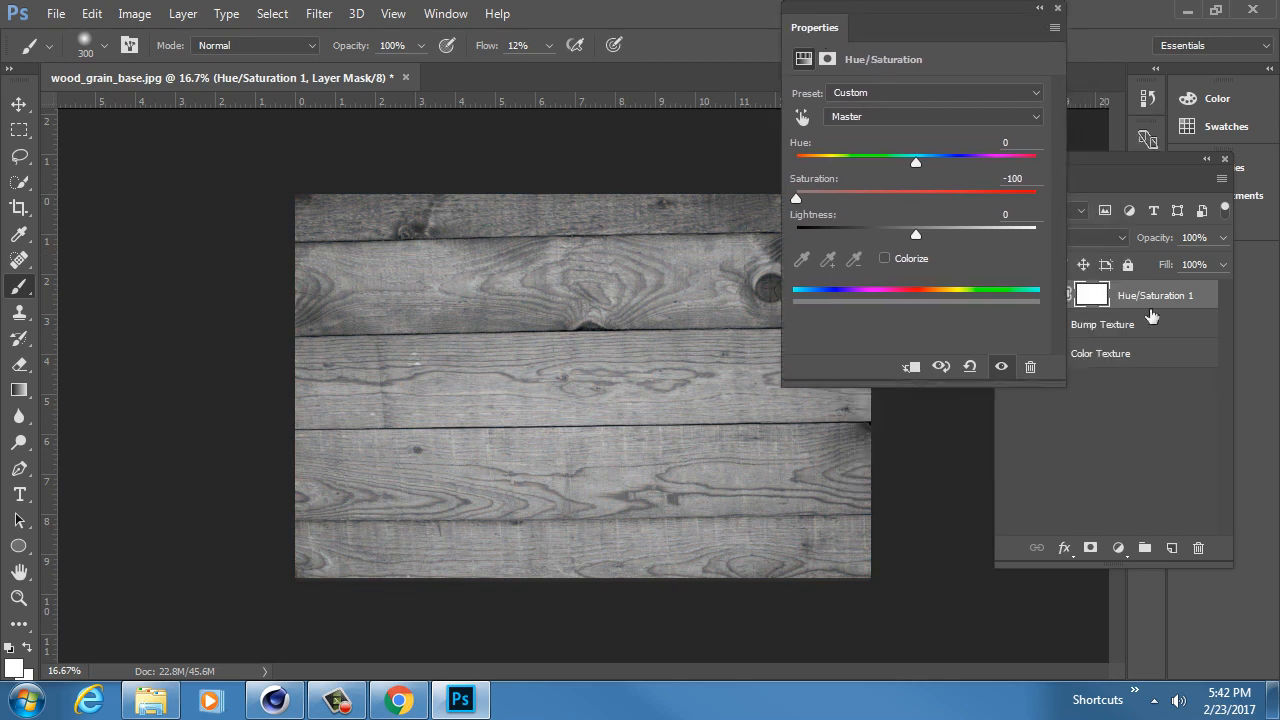
click(1171, 451)
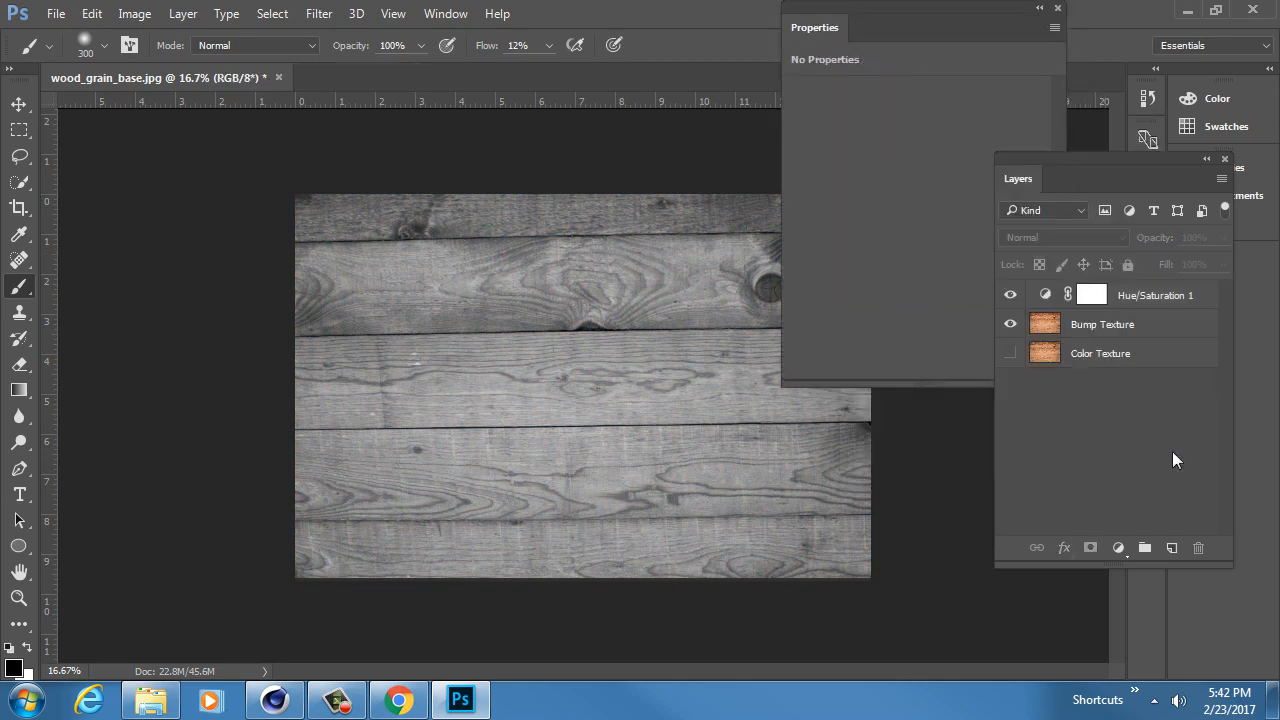
click(1158, 305)
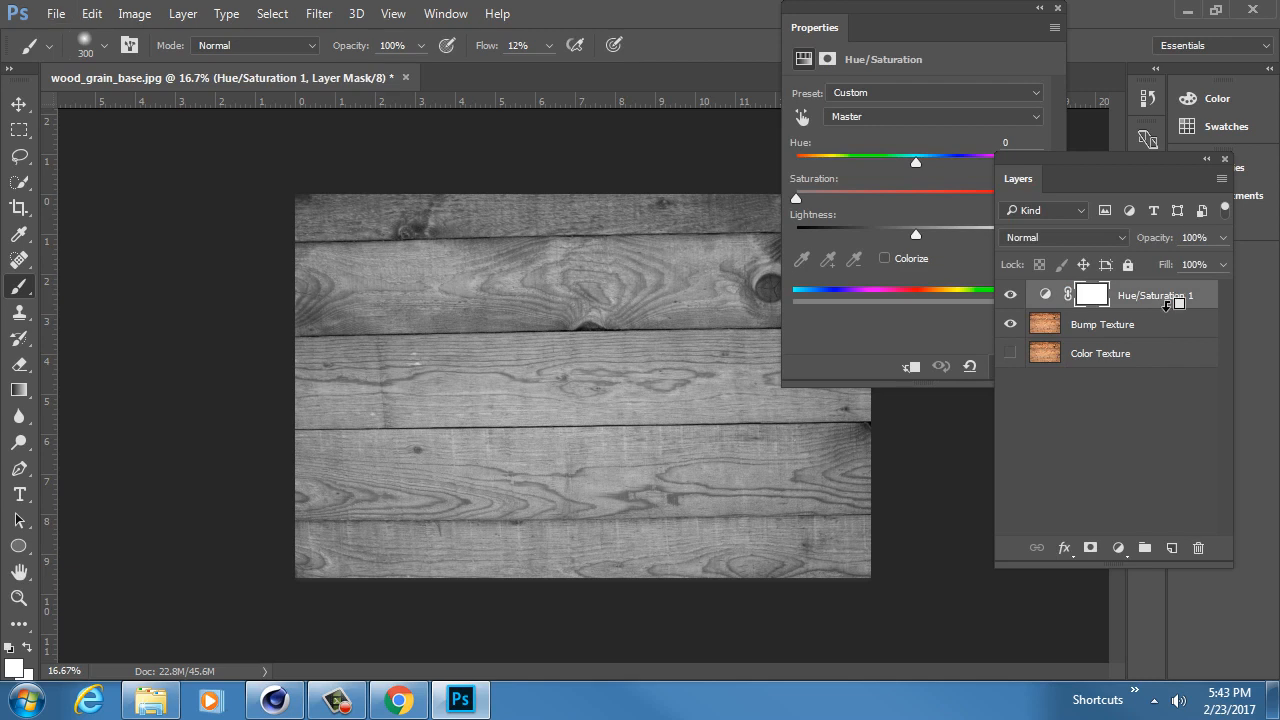
alt+click(1166, 304)
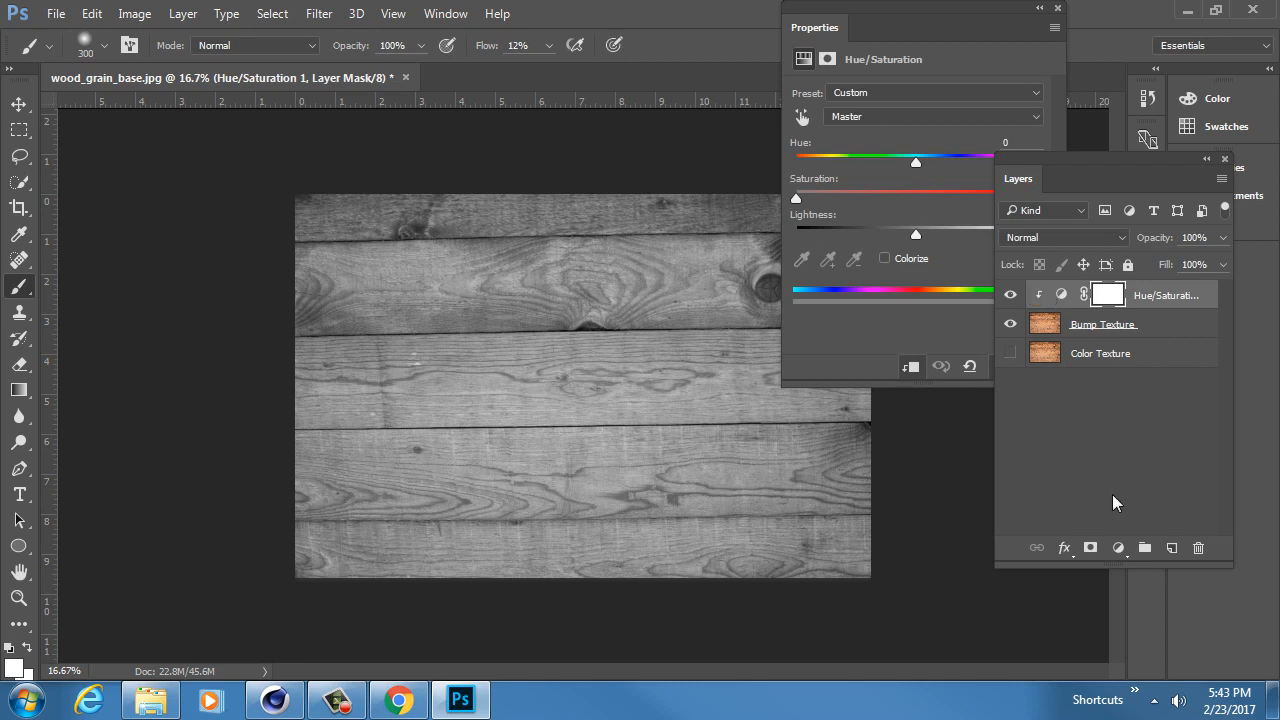
Step: Add a Levels adjustment layer above Hue/Saturation, clip it to Bump Texture, and shift its Properties panel to expose all sliders
click(1118, 549)
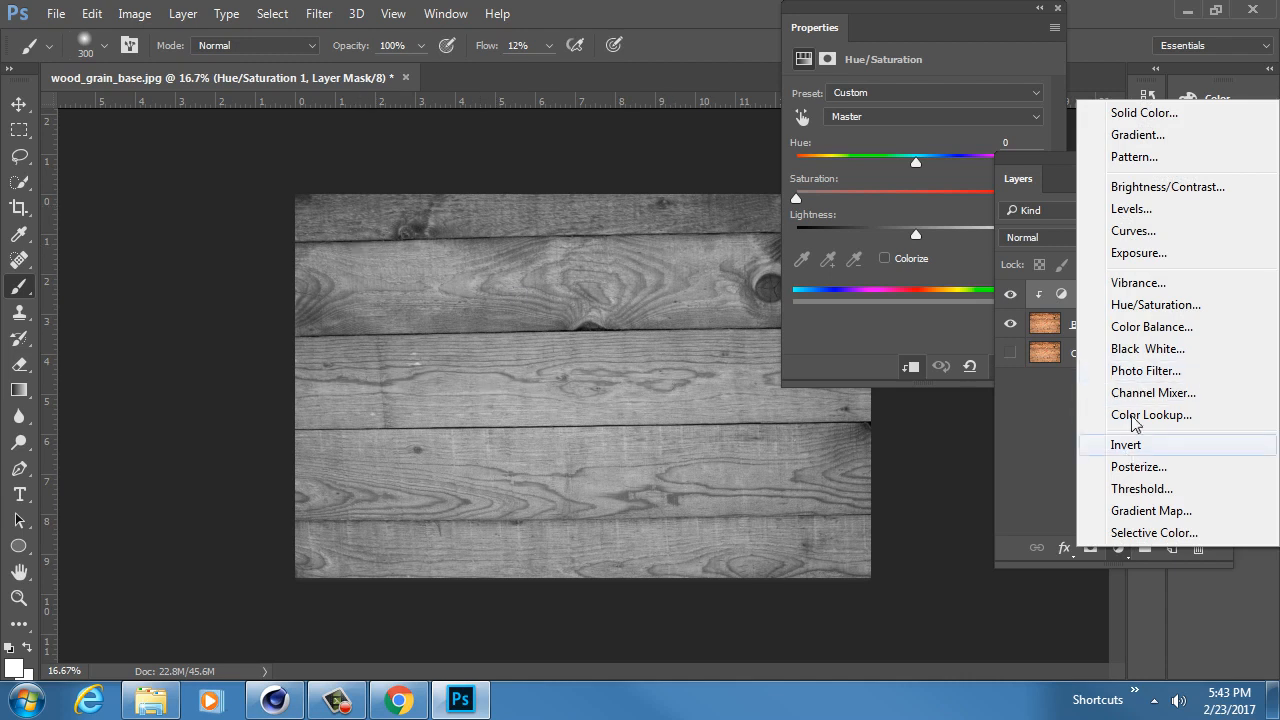
click(1131, 209)
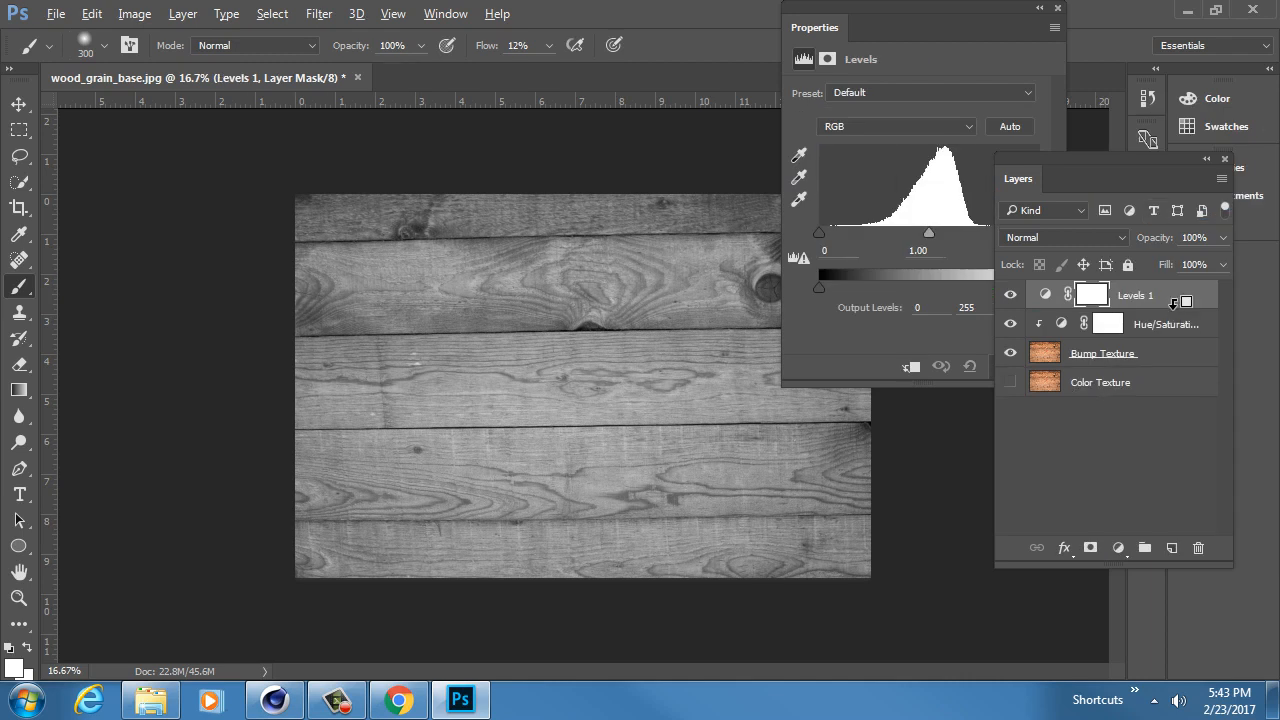
alt+click(1175, 310)
mouse_move(954, 33)
mouse_down()
mouse_move(909, 33)
mouse_move(932, 33)
mouse_up()
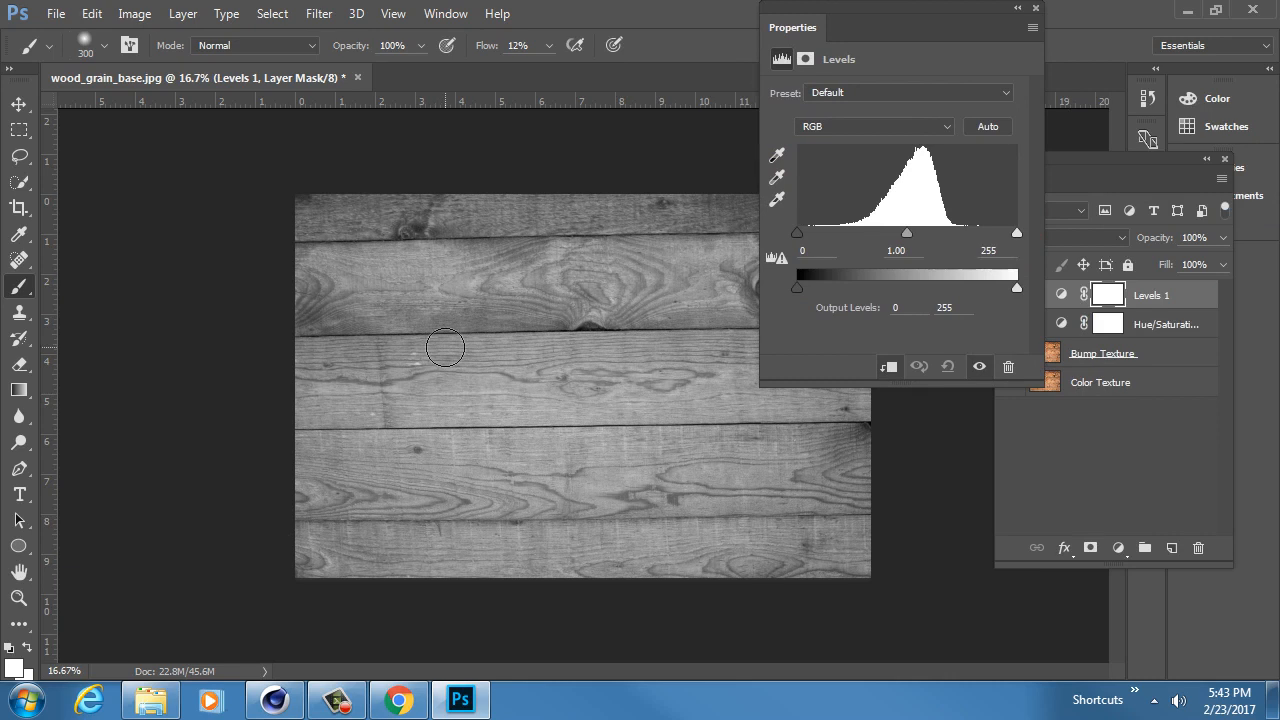
Step: Enable Overscroll in the Tools preferences
click(56, 14)
mouse_move(91, 13)
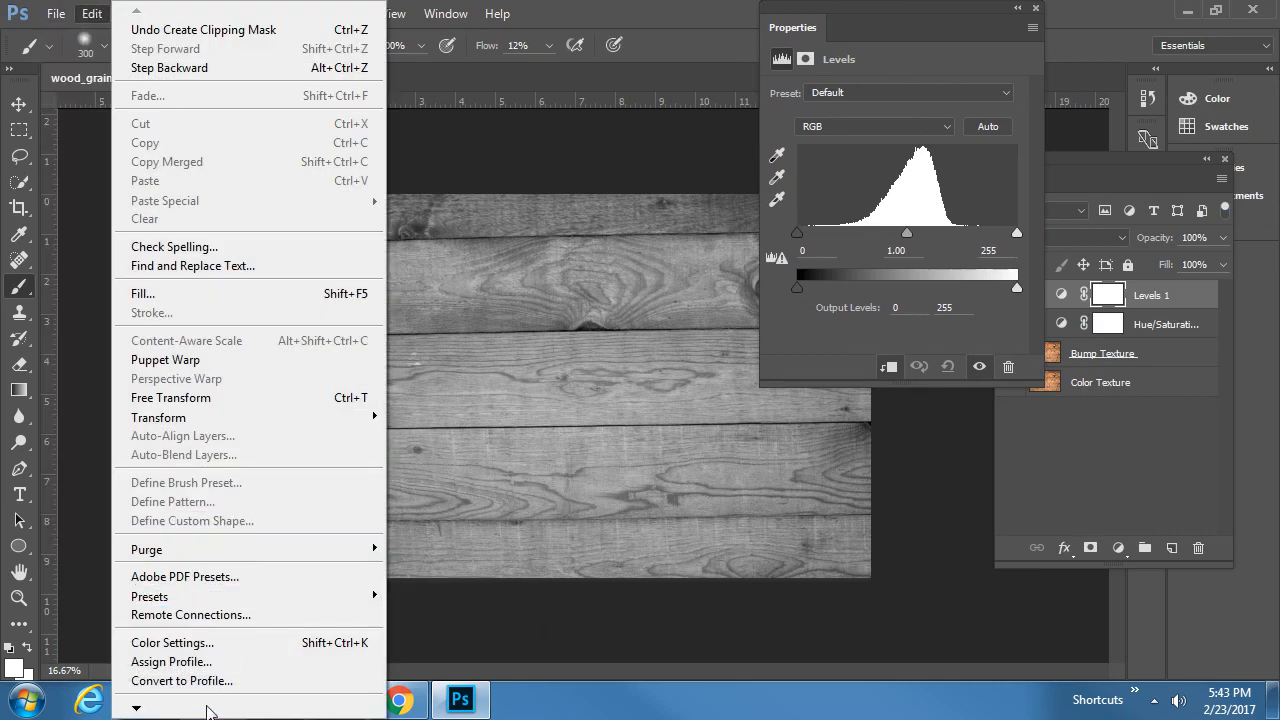
mouse_move(140, 708)
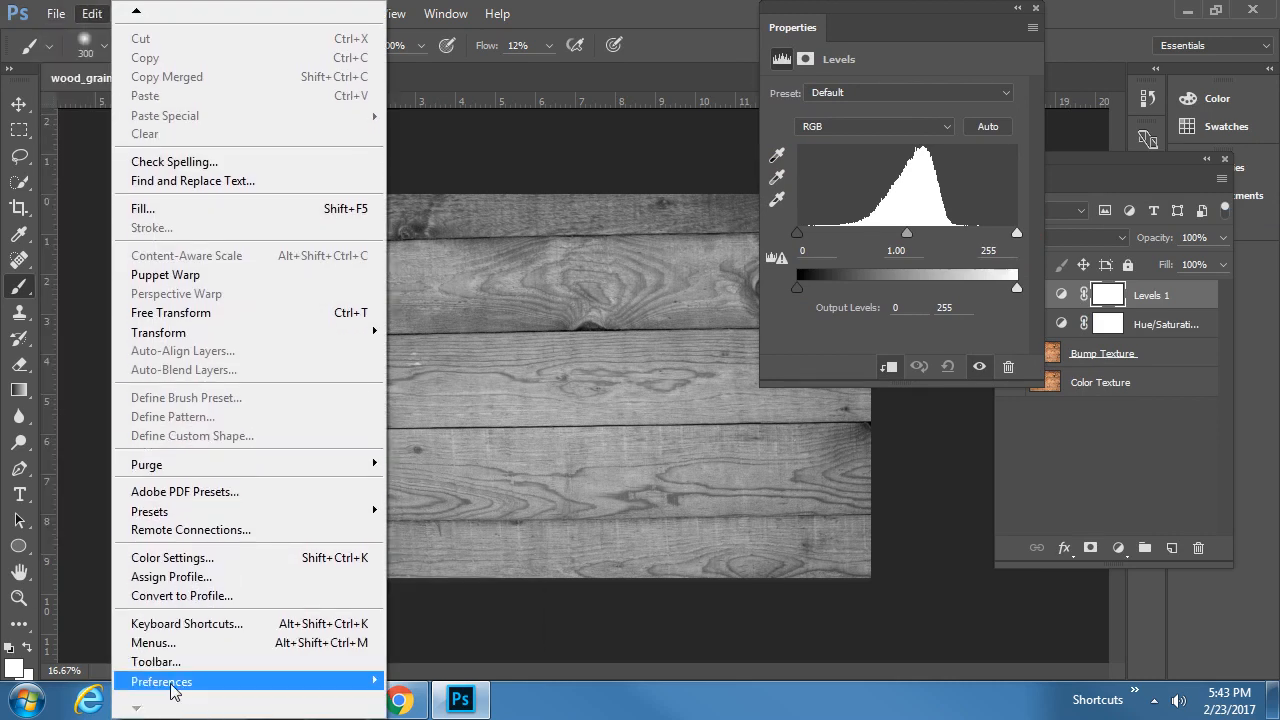
mouse_move(171, 685)
click(476, 341)
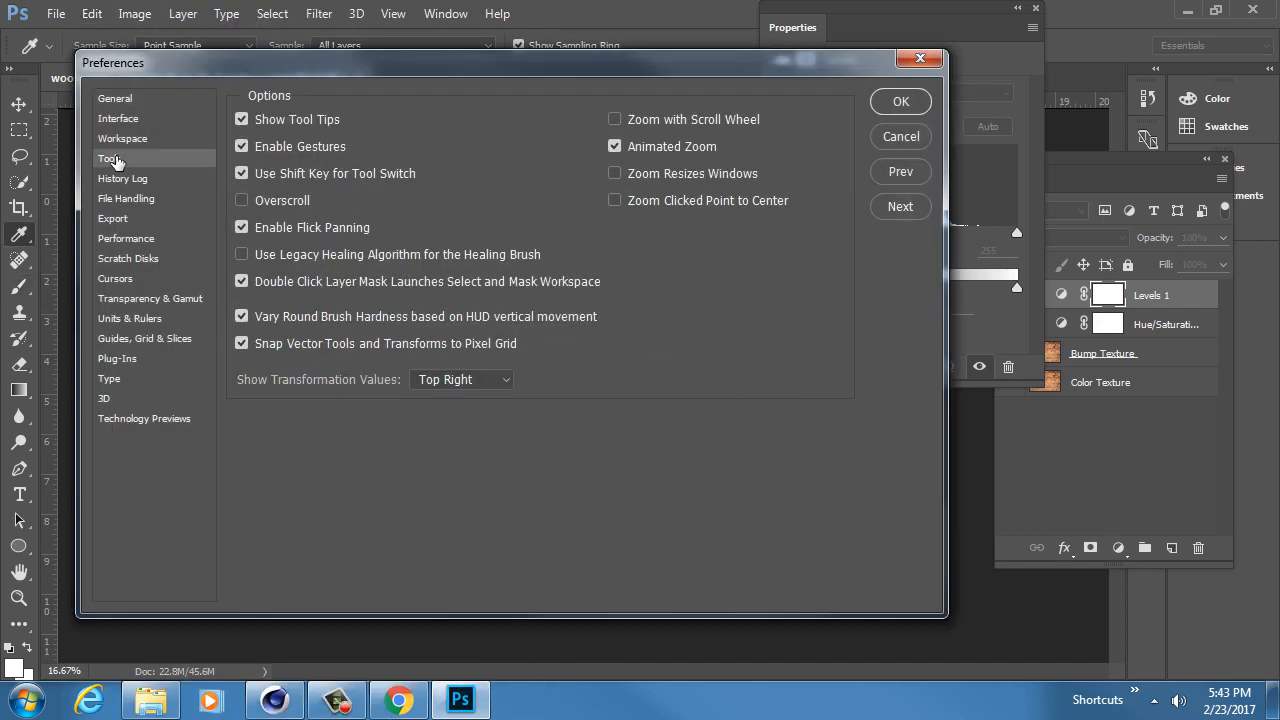
click(241, 200)
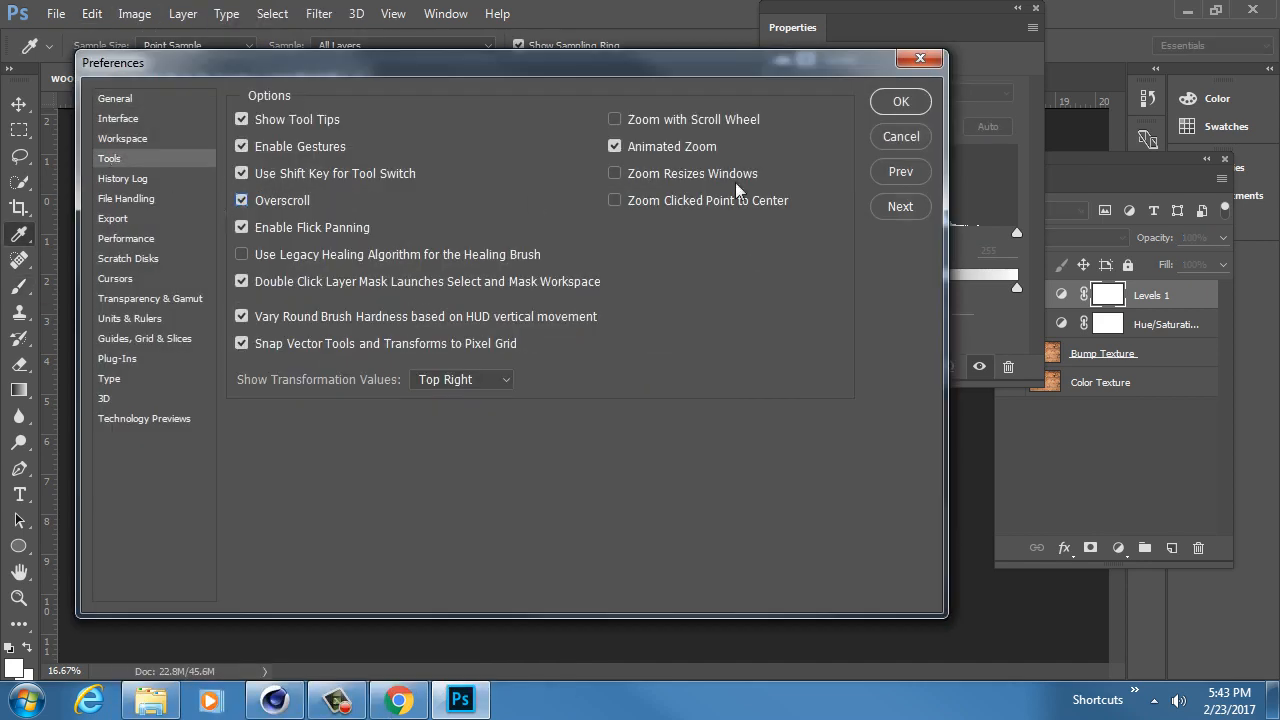
click(900, 105)
Step: Set the Levels adjustment on Bump Texture to input values 37, 1.67 and 205, with the image and Properties panel moved into clear view
drag(571, 306, 391, 320)
drag(888, 22, 840, 174)
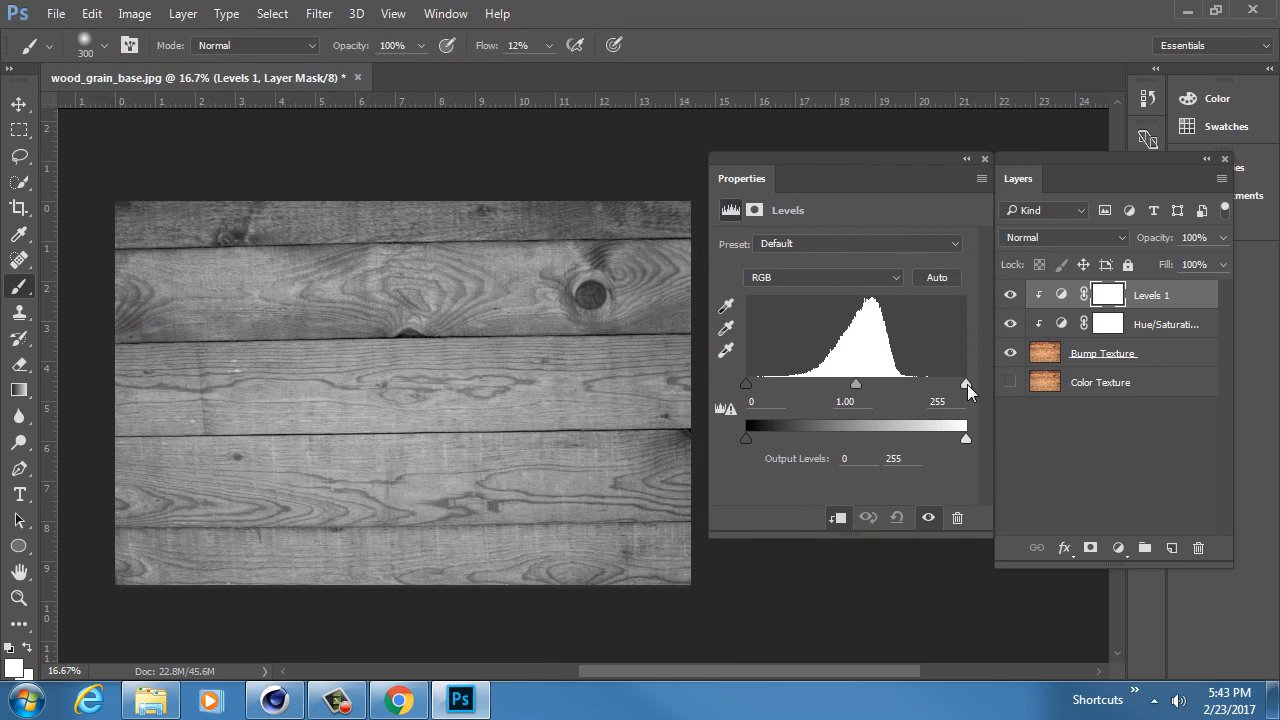
drag(967, 384, 923, 392)
mouse_move(747, 386)
mouse_down()
mouse_move(785, 392)
mouse_move(770, 389)
mouse_up()
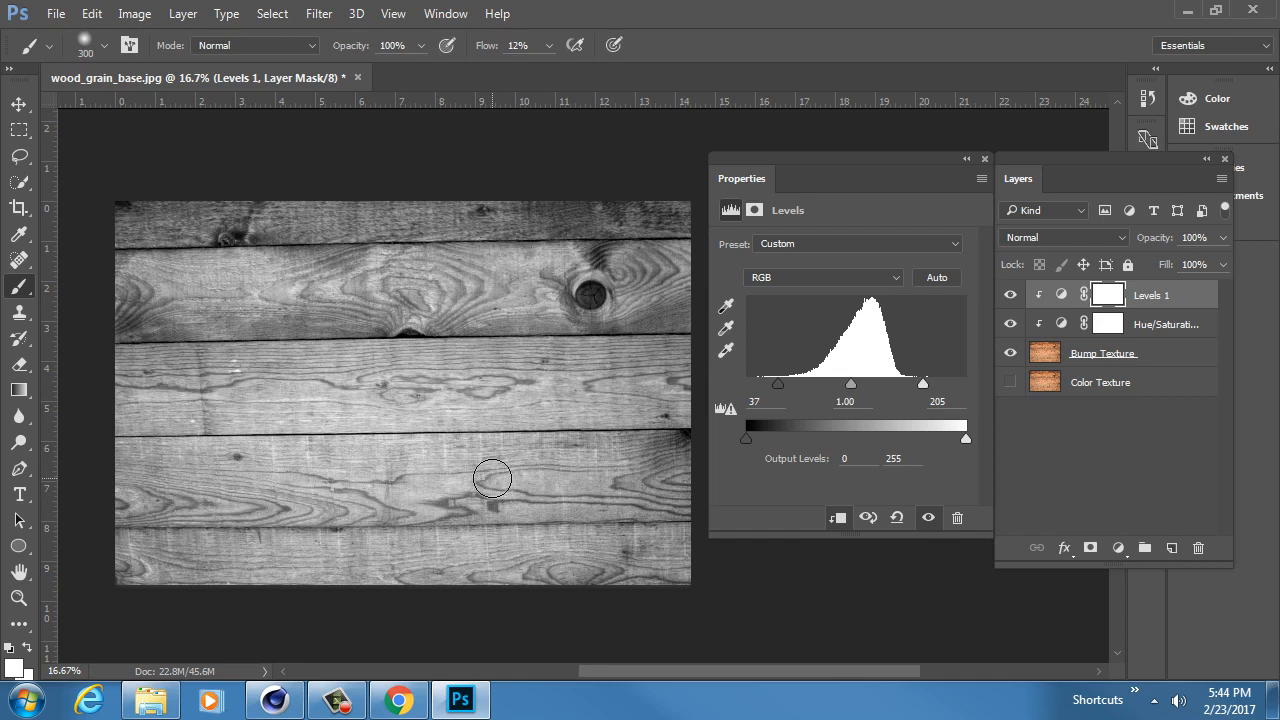
drag(856, 382, 821, 385)
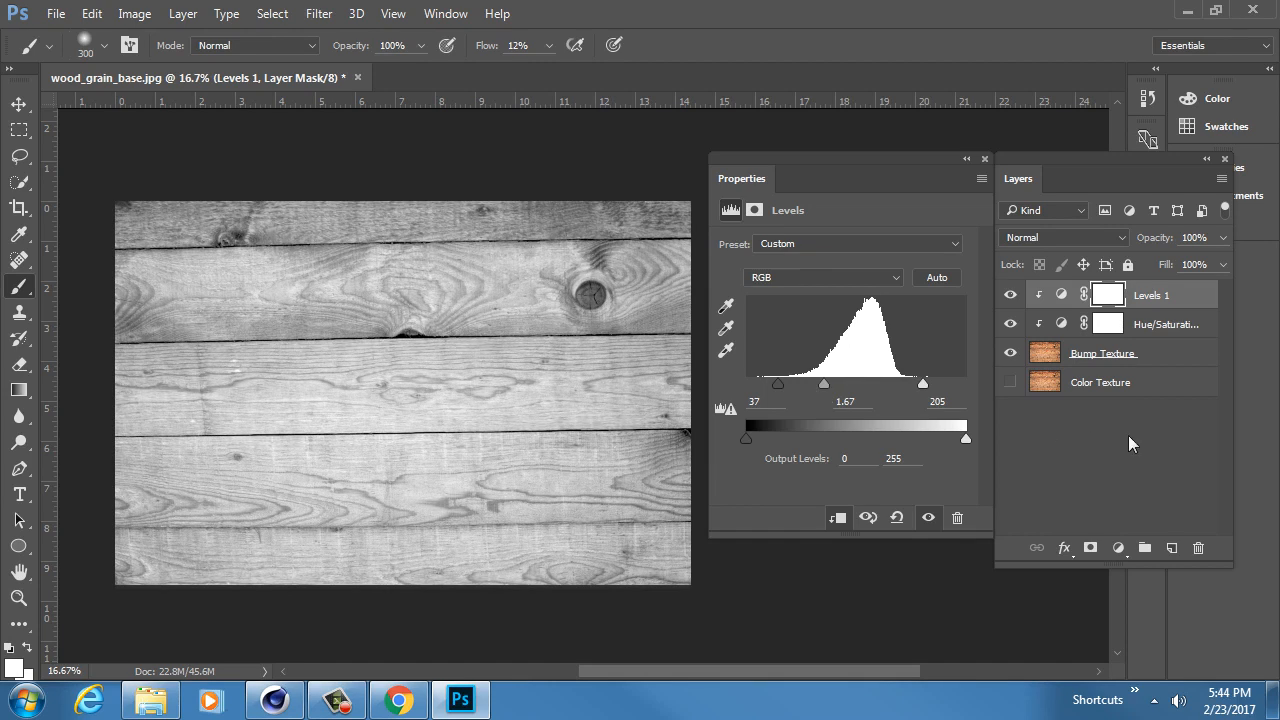
Step: Duplicate Bump Texture with its two adjustment layers, merge the copies into one layer, and name it Specular Texture
click(1160, 358)
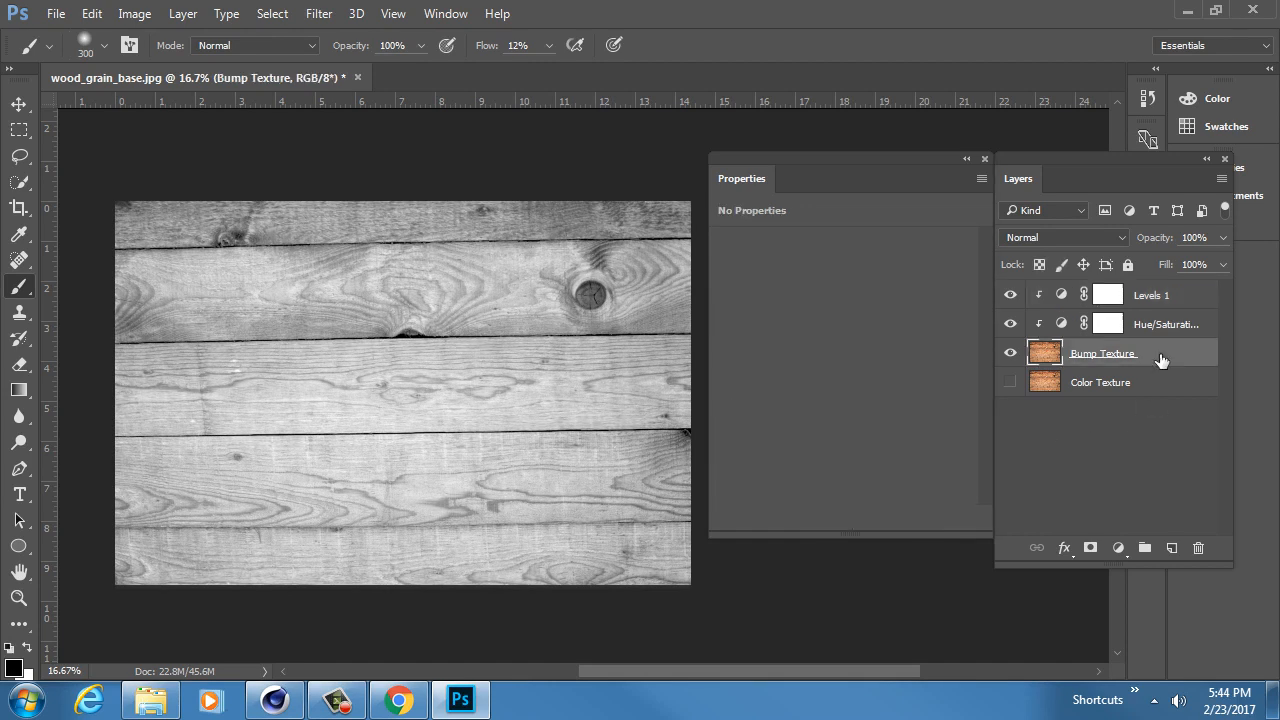
shift+click(1196, 295)
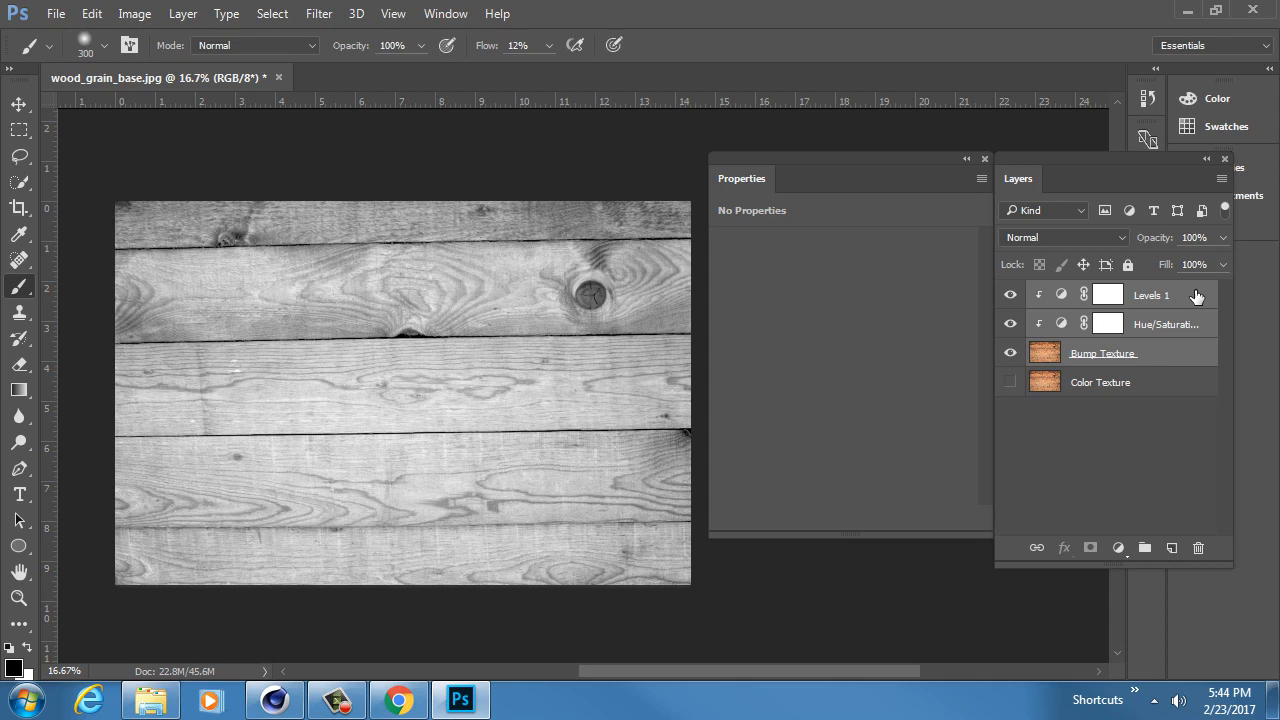
key(ctrl+j)
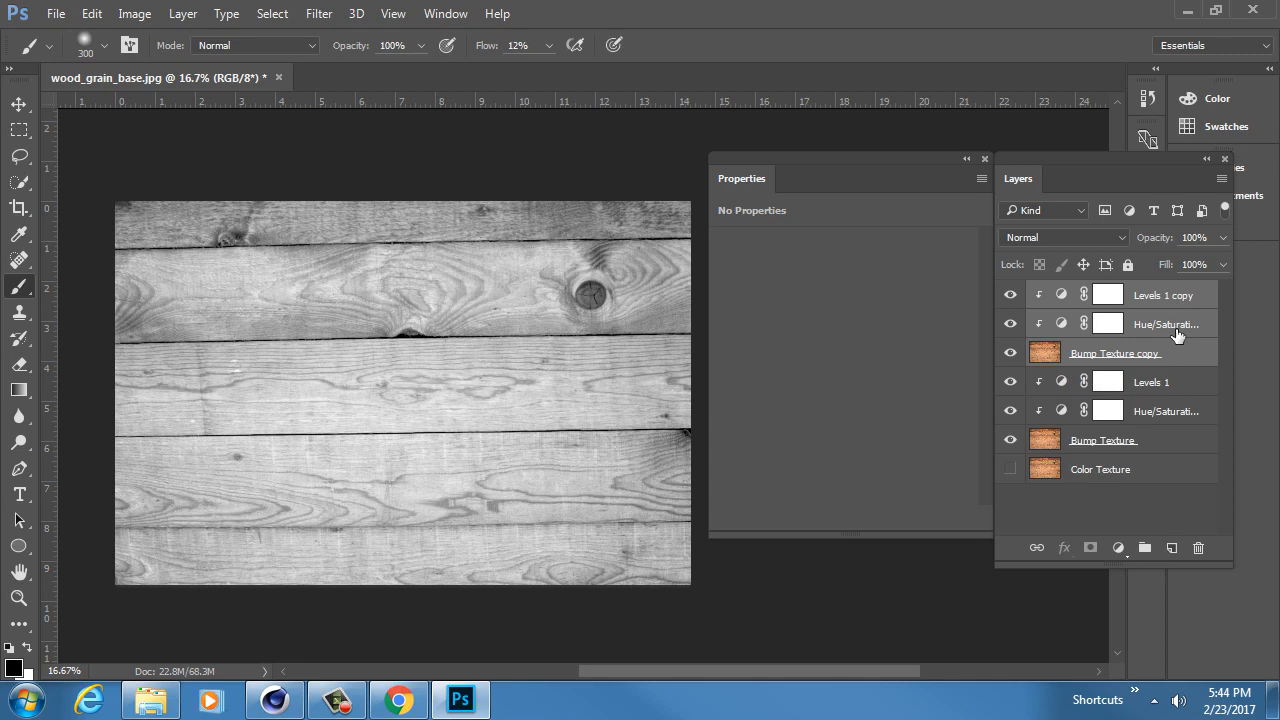
key(ctrl+e)
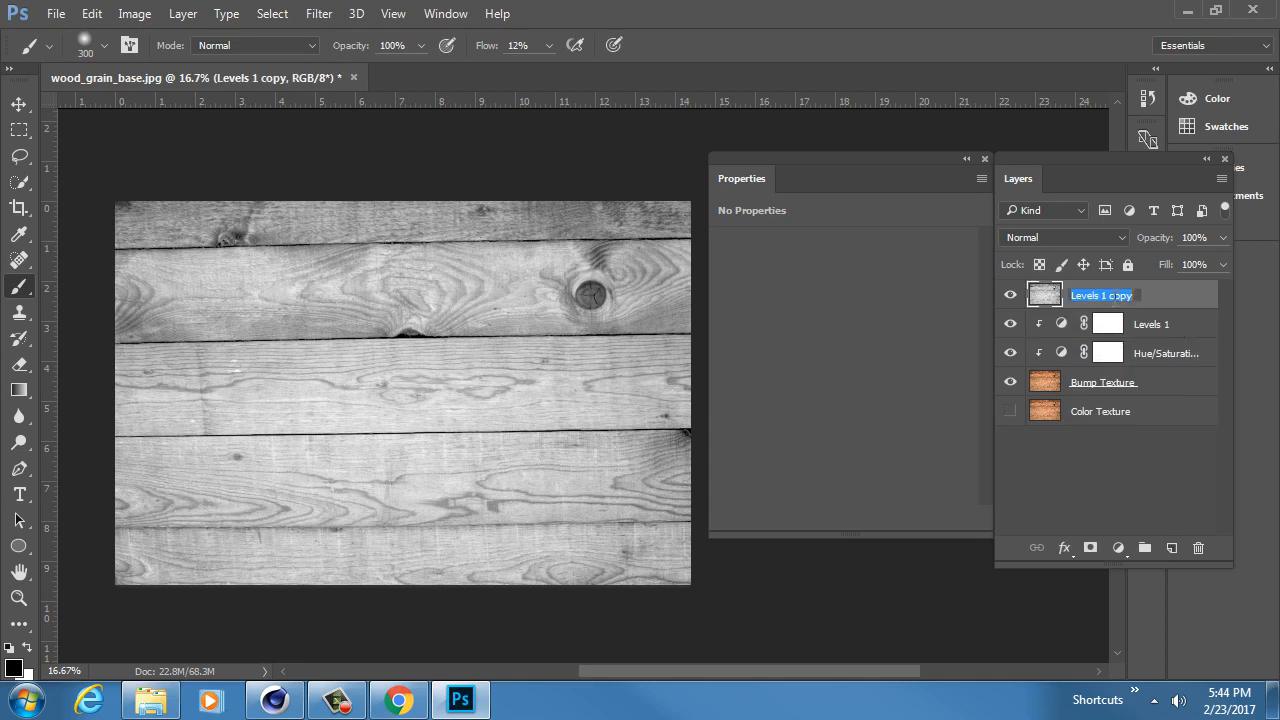
text(Specular Texture)
key(Return)
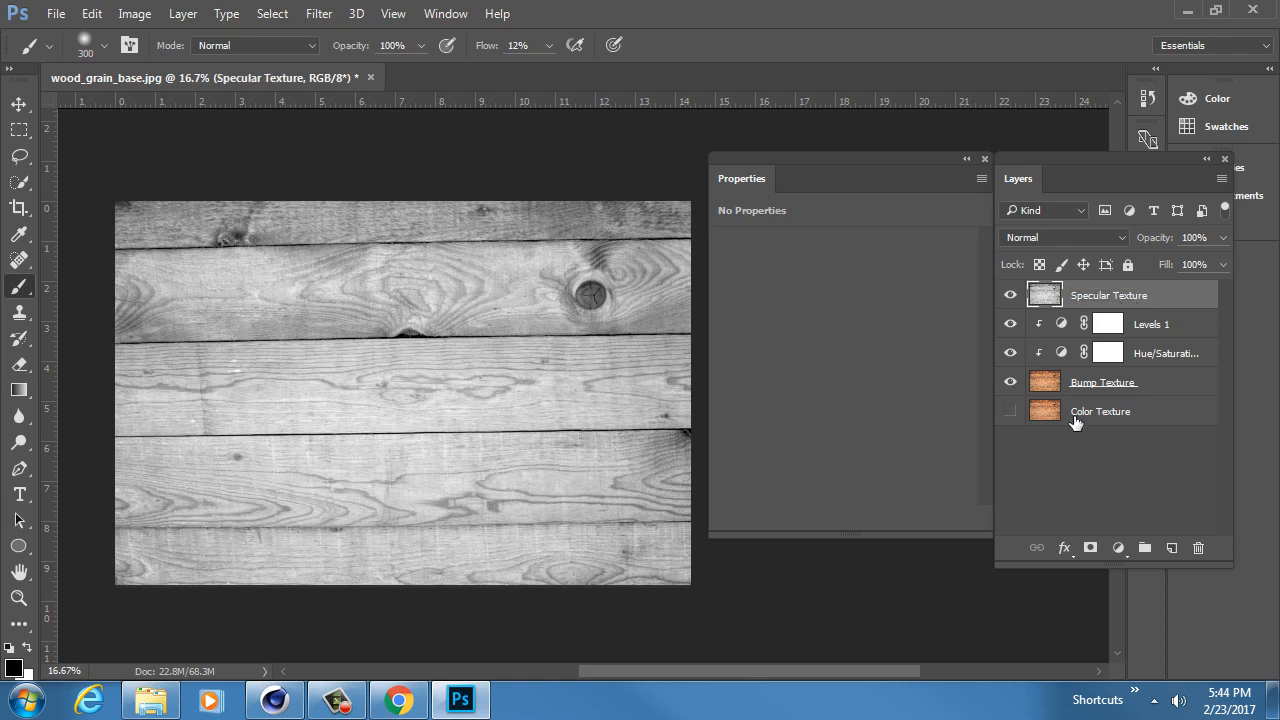
Step: Add a Levels adjustment layer above Specular Texture with input values 72, 0.74 and 224
click(1118, 548)
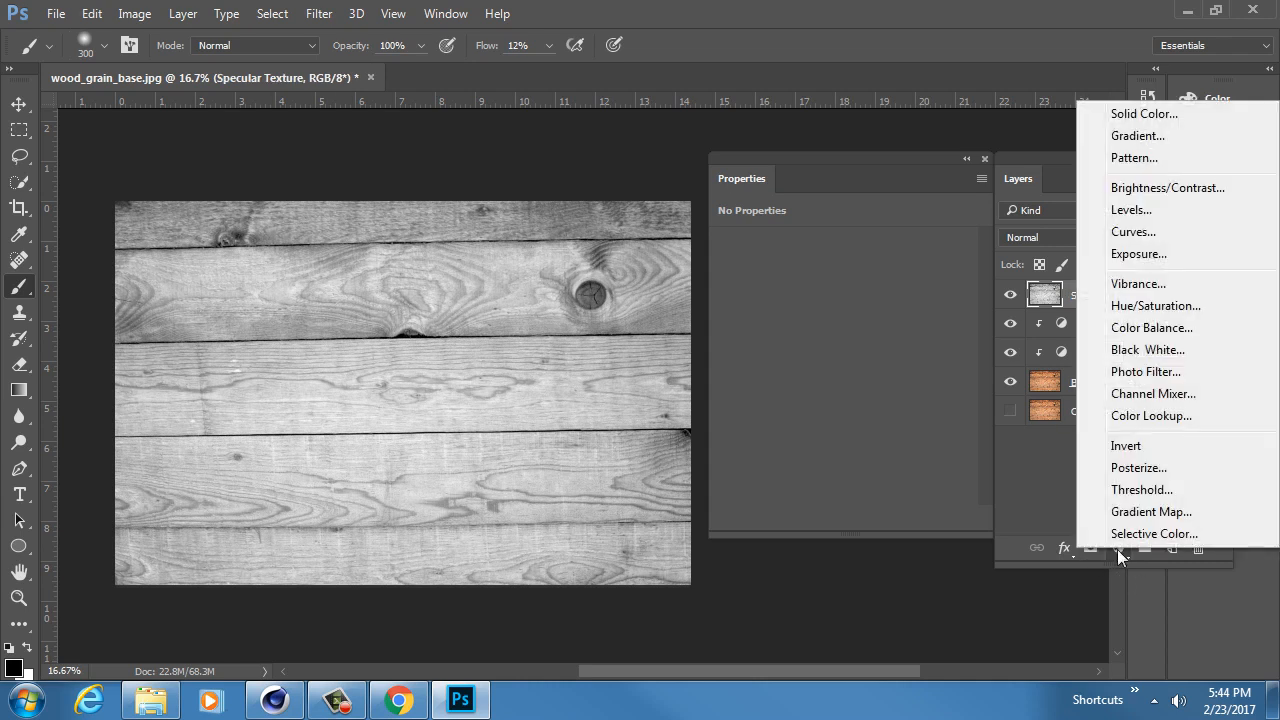
click(1159, 208)
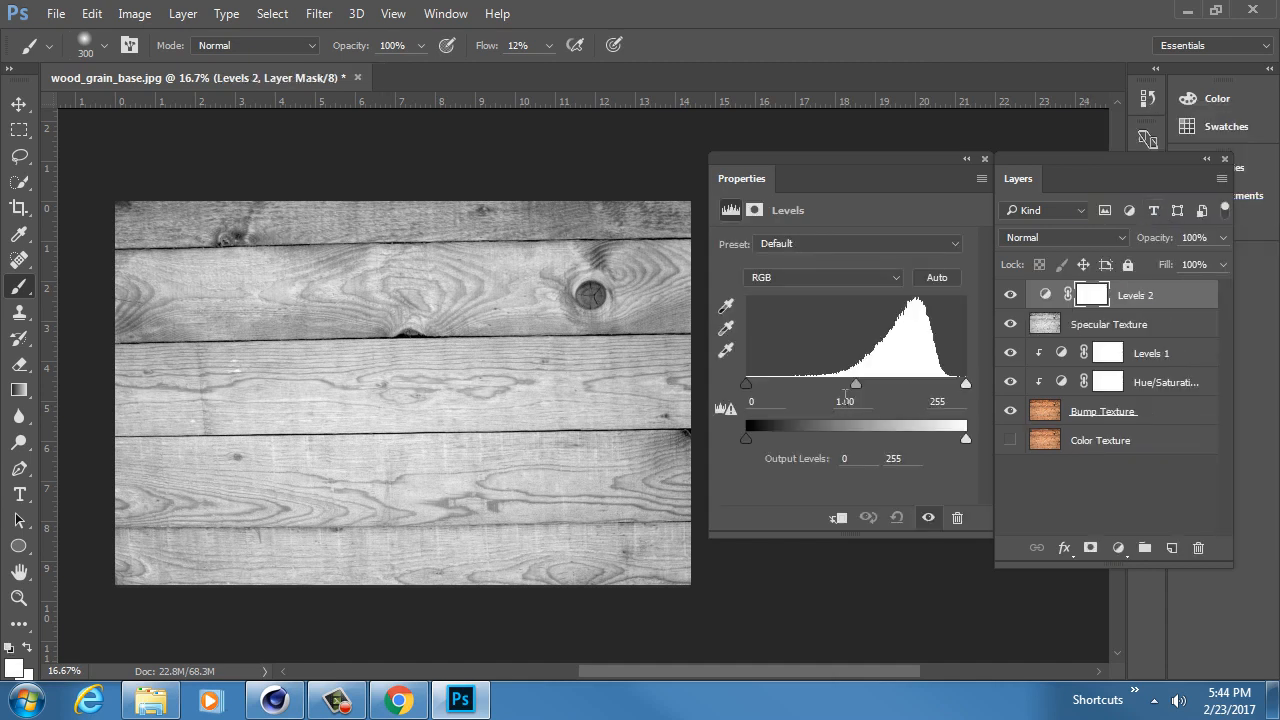
drag(746, 383, 800, 383)
drag(883, 383, 939, 386)
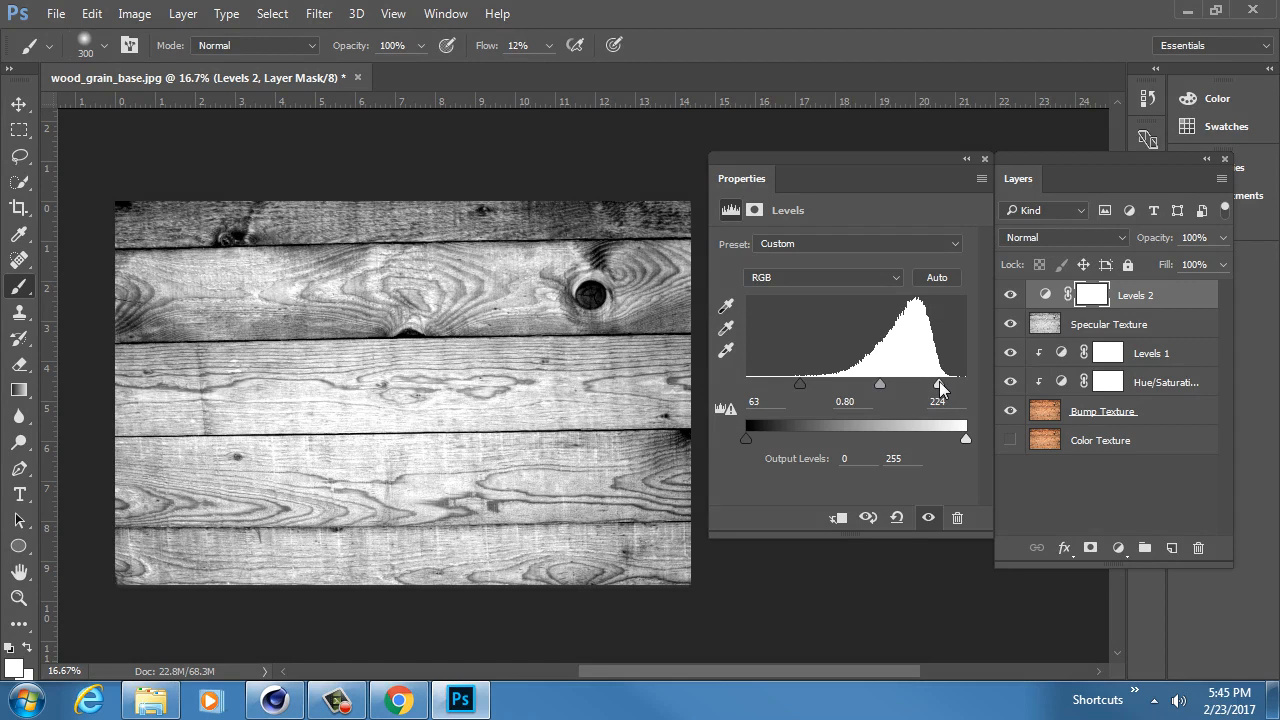
drag(799, 384, 886, 385)
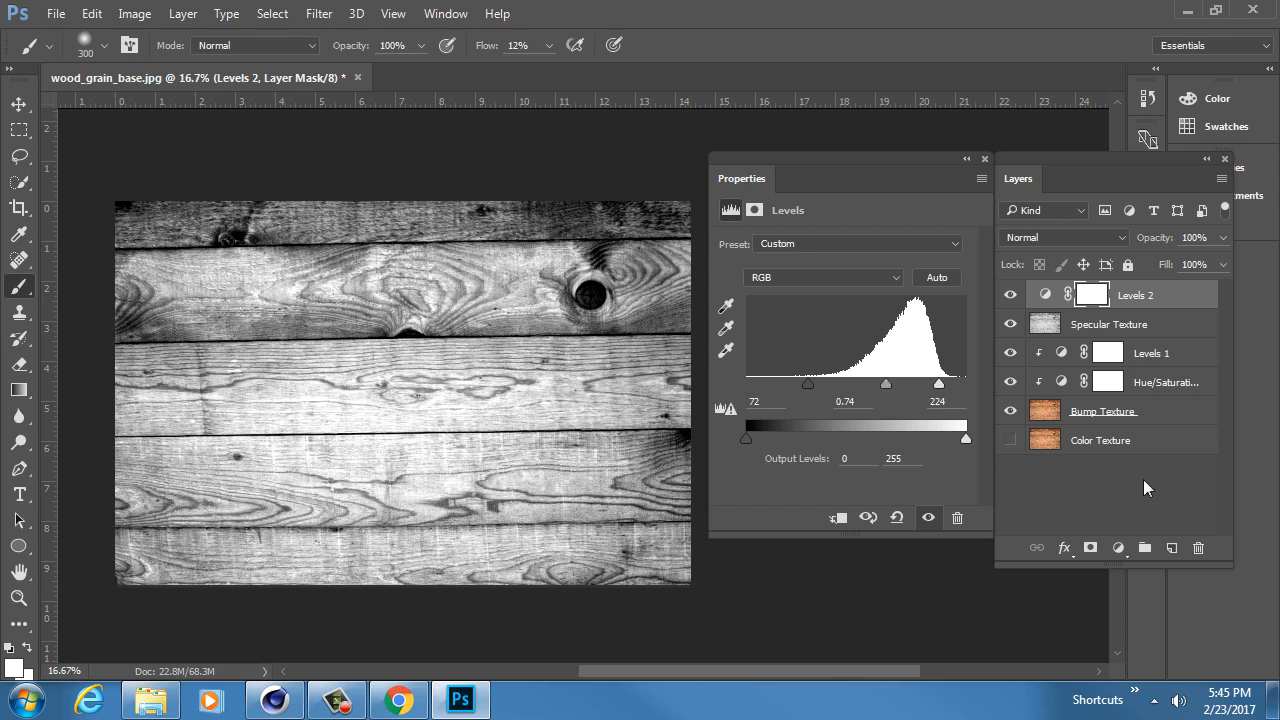
Step: Clip the new Levels adjustment to the Specular Texture layer
click(1165, 322)
drag(1172, 300, 1175, 301)
alt+click(1175, 301)
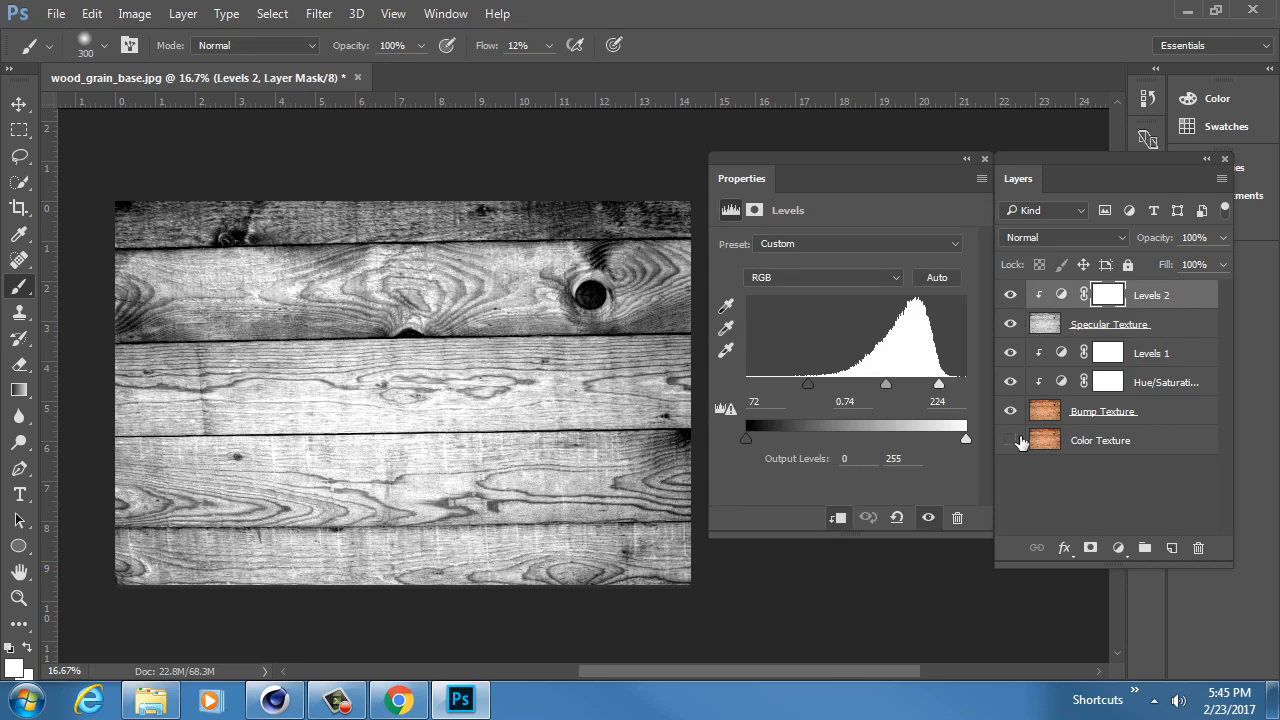
Step: Hide every layer except Color Texture and make Color Texture the active layer
drag(1020, 442, 1010, 295)
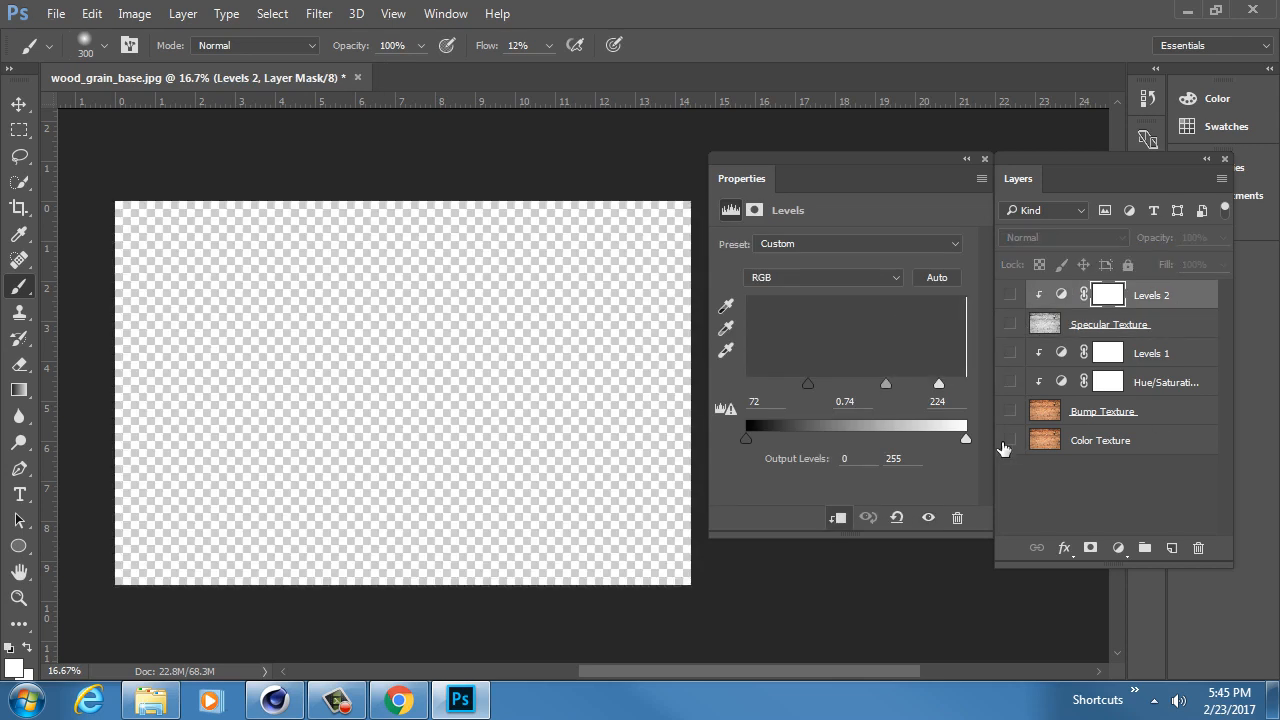
click(1010, 441)
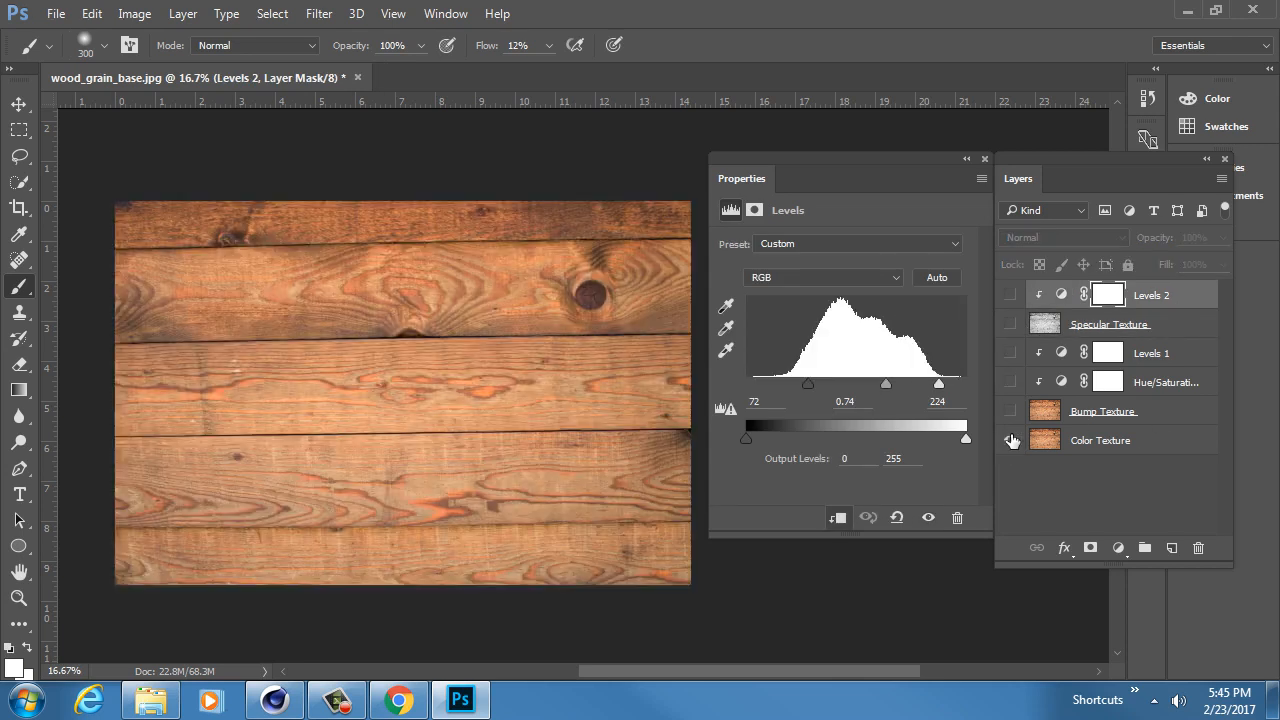
click(1163, 452)
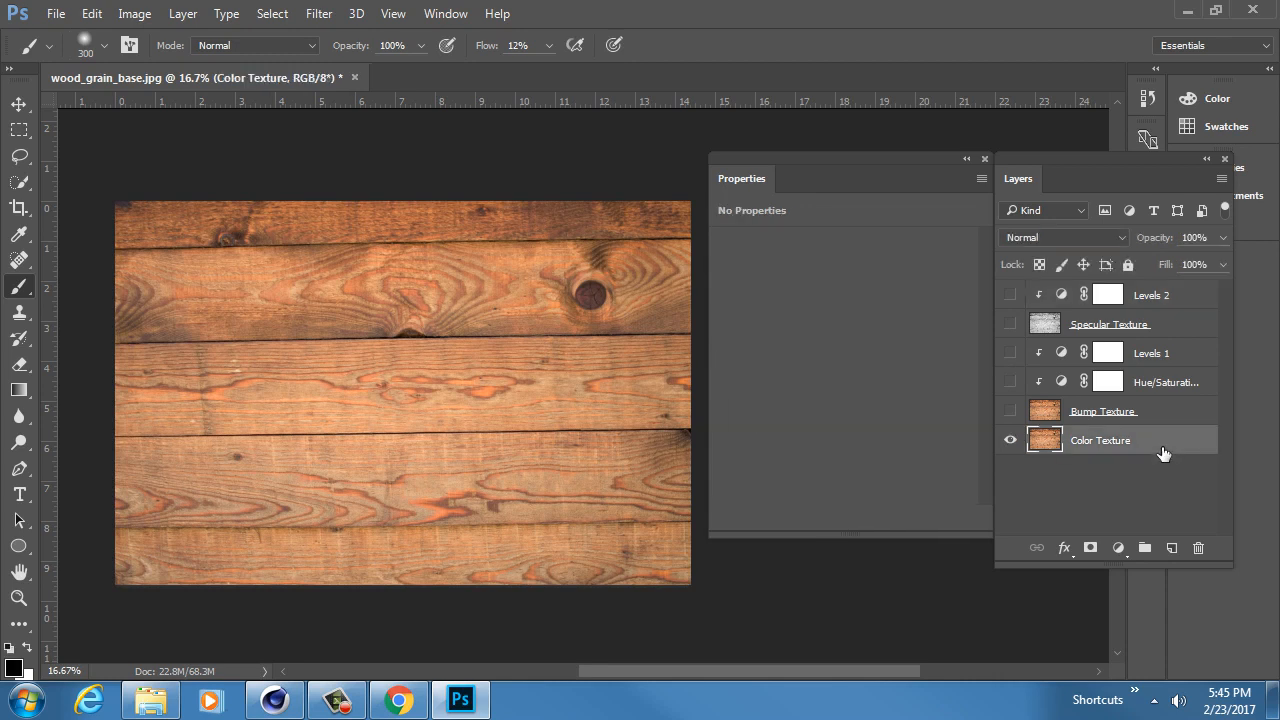
Step: Save the colour texture as JPEG wood_grain_base in the tex folder, replacing the existing file and raising the image quality
key(ctrl+shift+s)
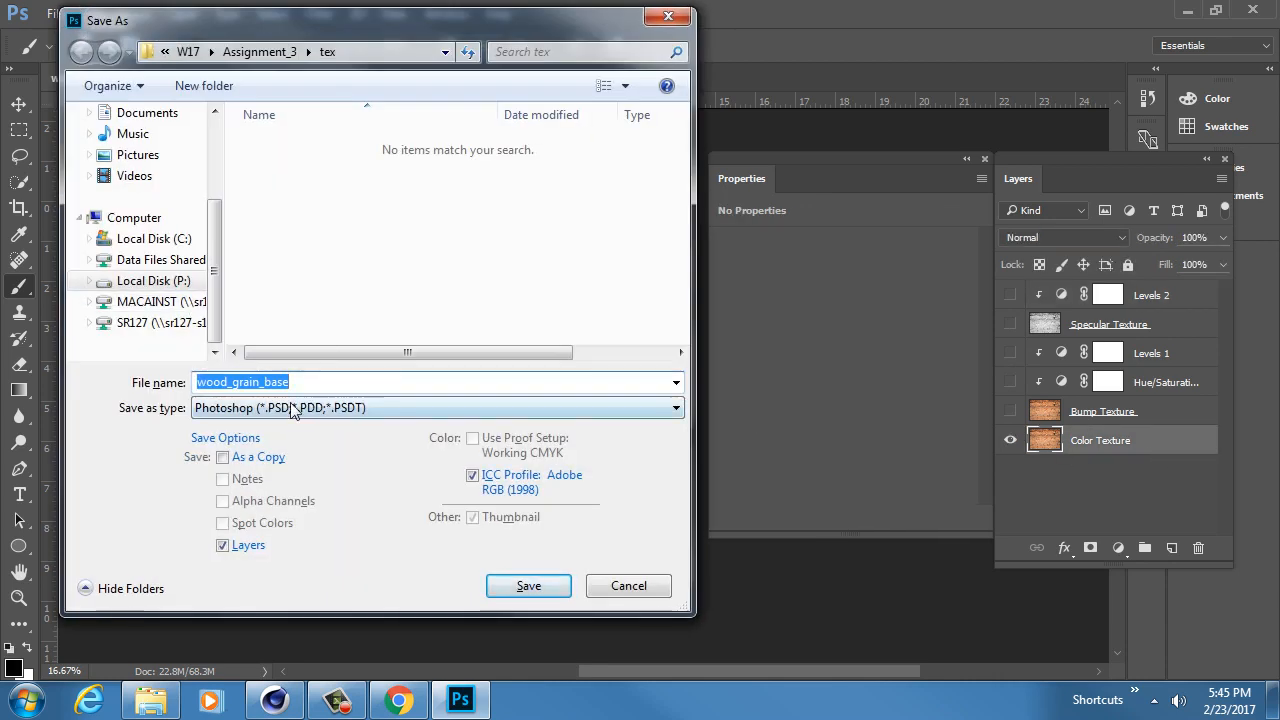
click(293, 408)
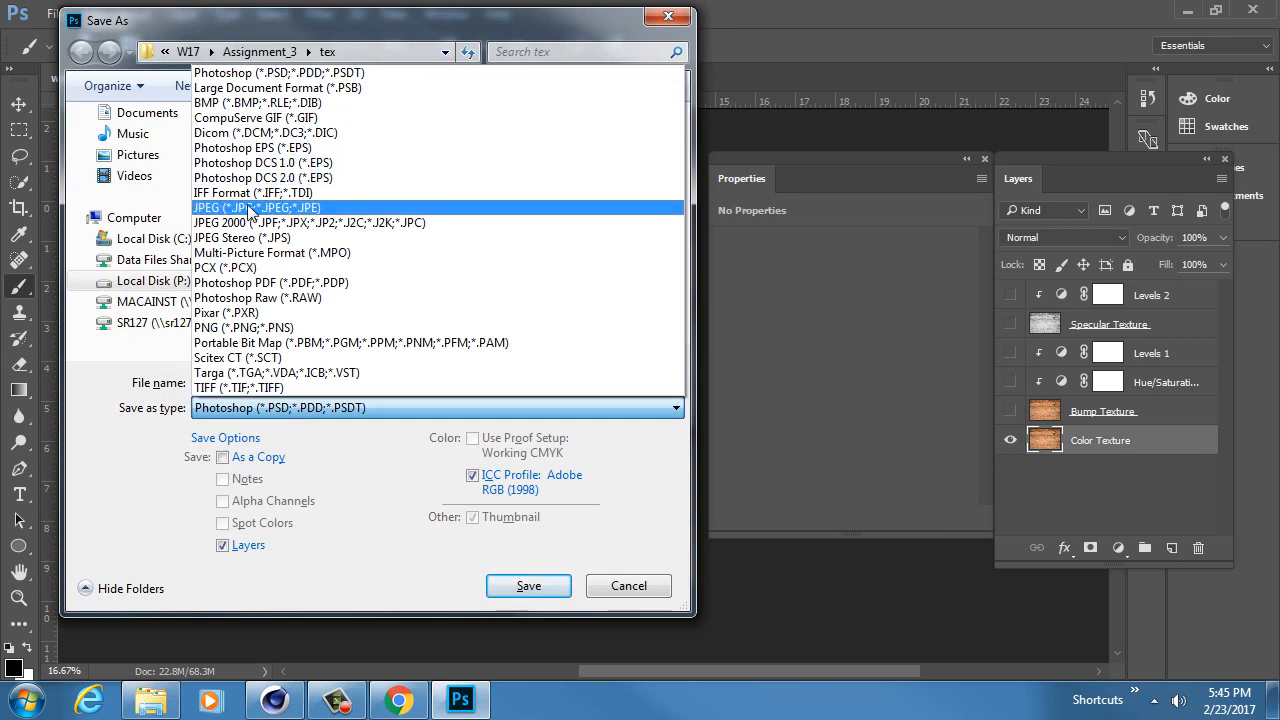
click(315, 415)
click(310, 408)
click(263, 210)
double_click(316, 382)
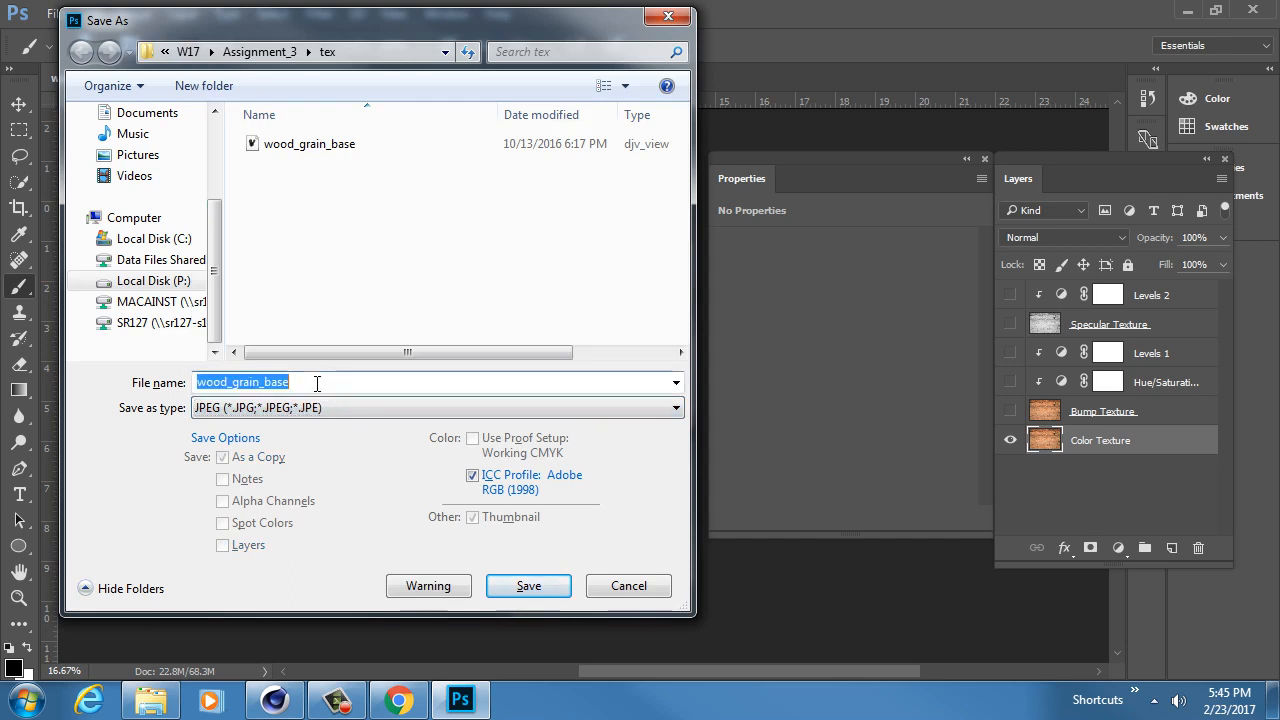
click(309, 382)
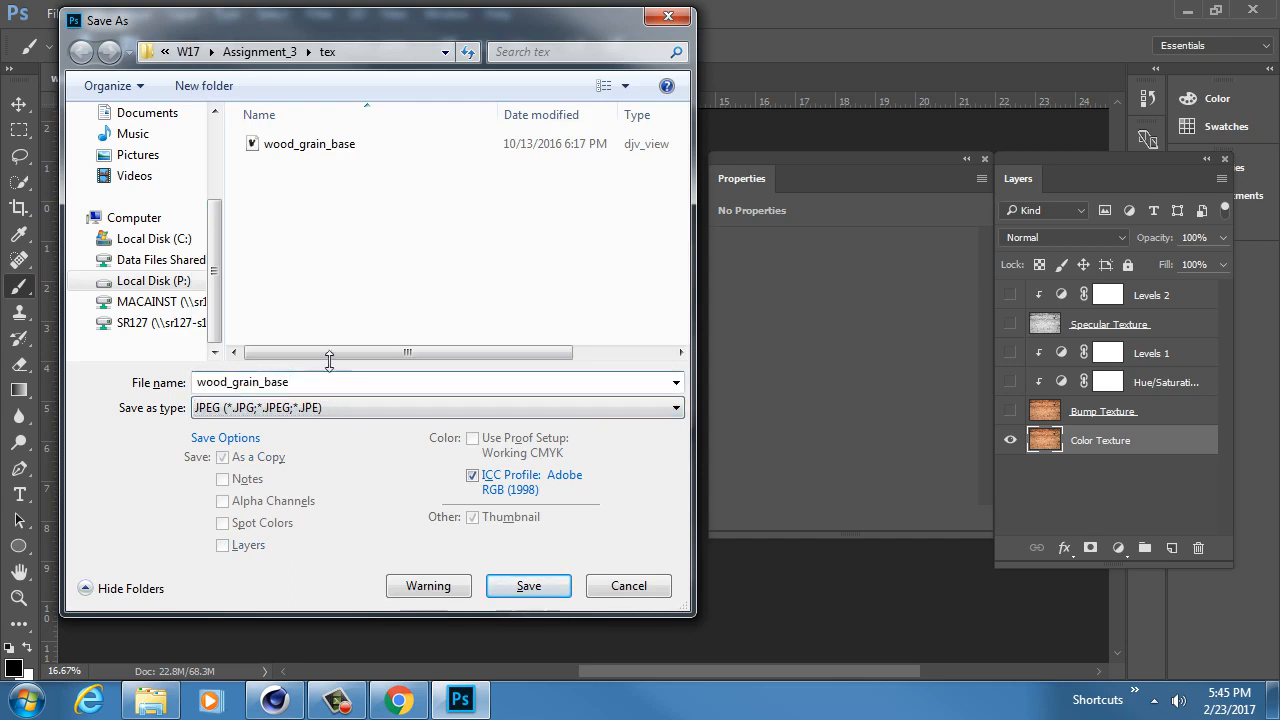
click(548, 590)
click(690, 351)
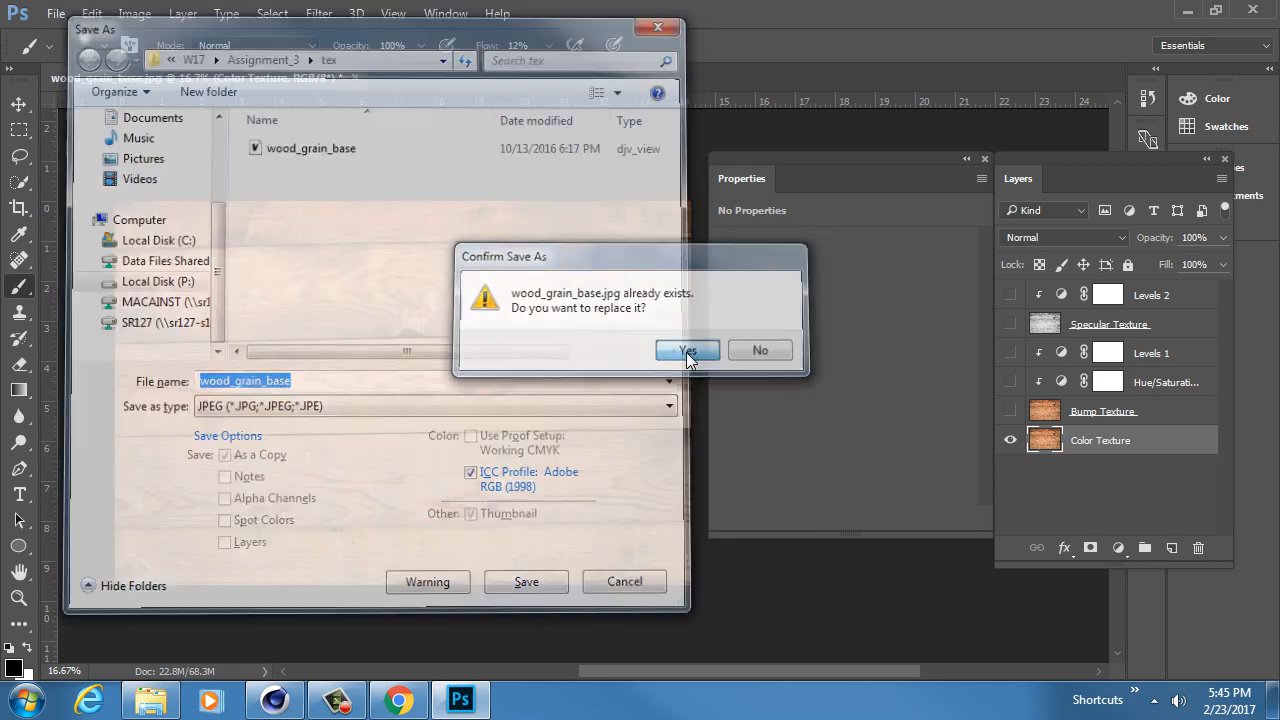
drag(643, 256, 686, 256)
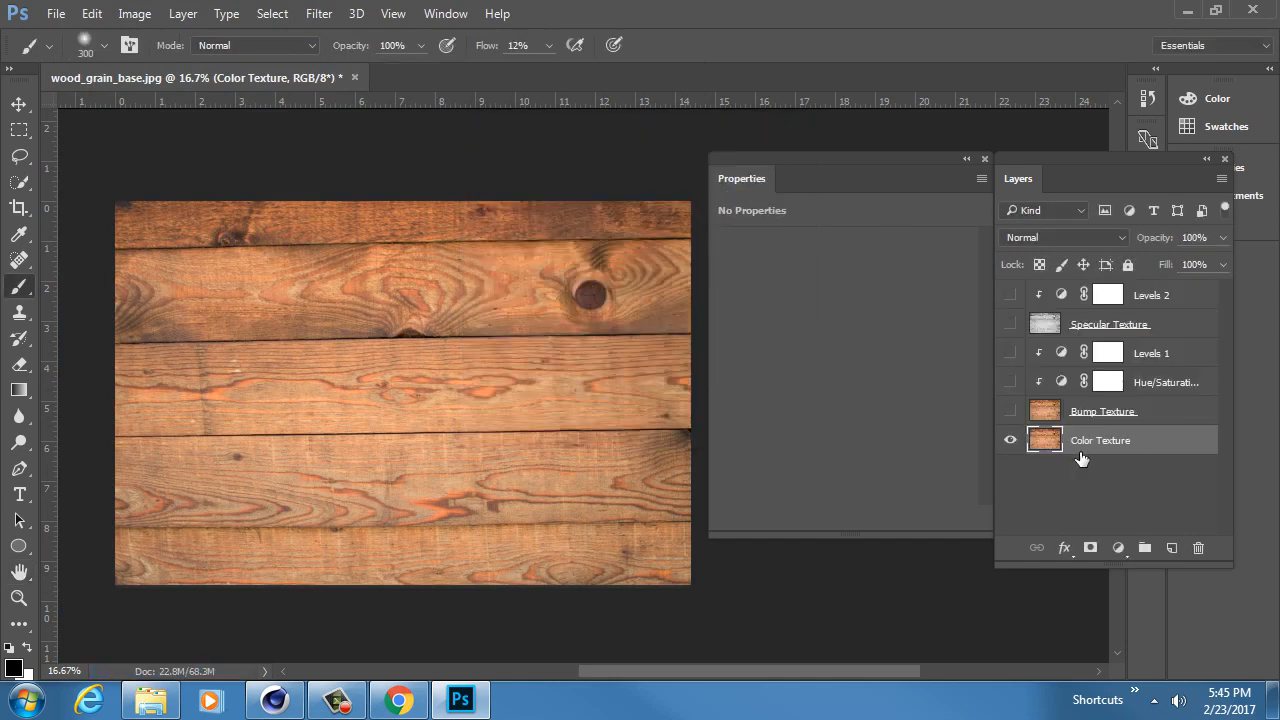
Step: Hide Color Texture and show Bump Texture together with its Hue/Saturation and Levels adjustments
click(1010, 440)
click(1010, 411)
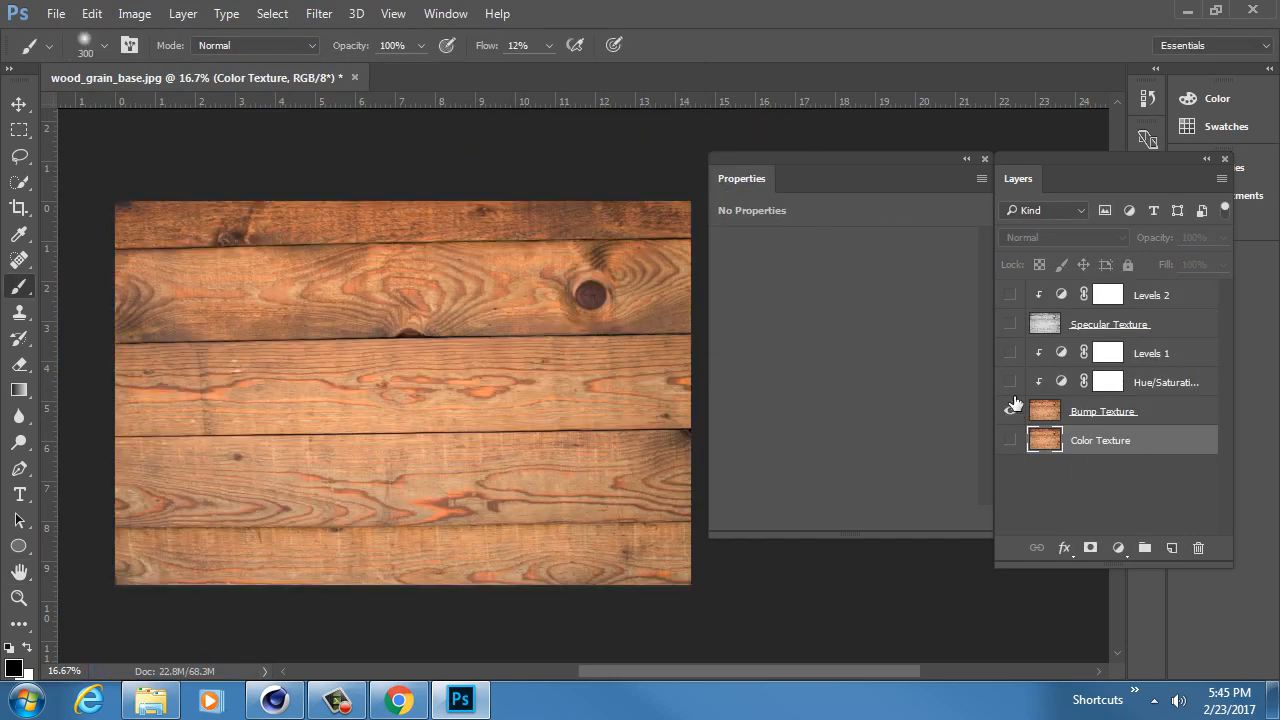
click(1010, 382)
click(1010, 353)
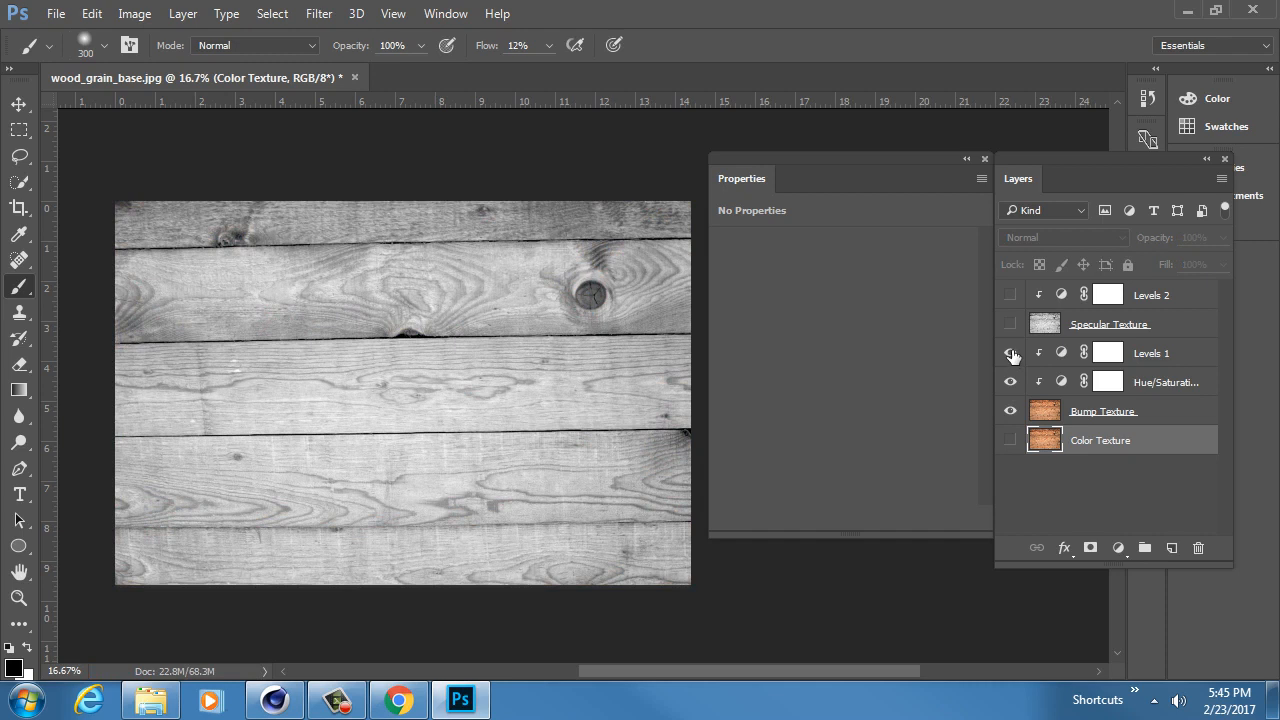
Step: Save the bump texture as a JPEG named wood_grain_bump in the tex folder at quality 12
key(ctrl+shift+s)
click(300, 407)
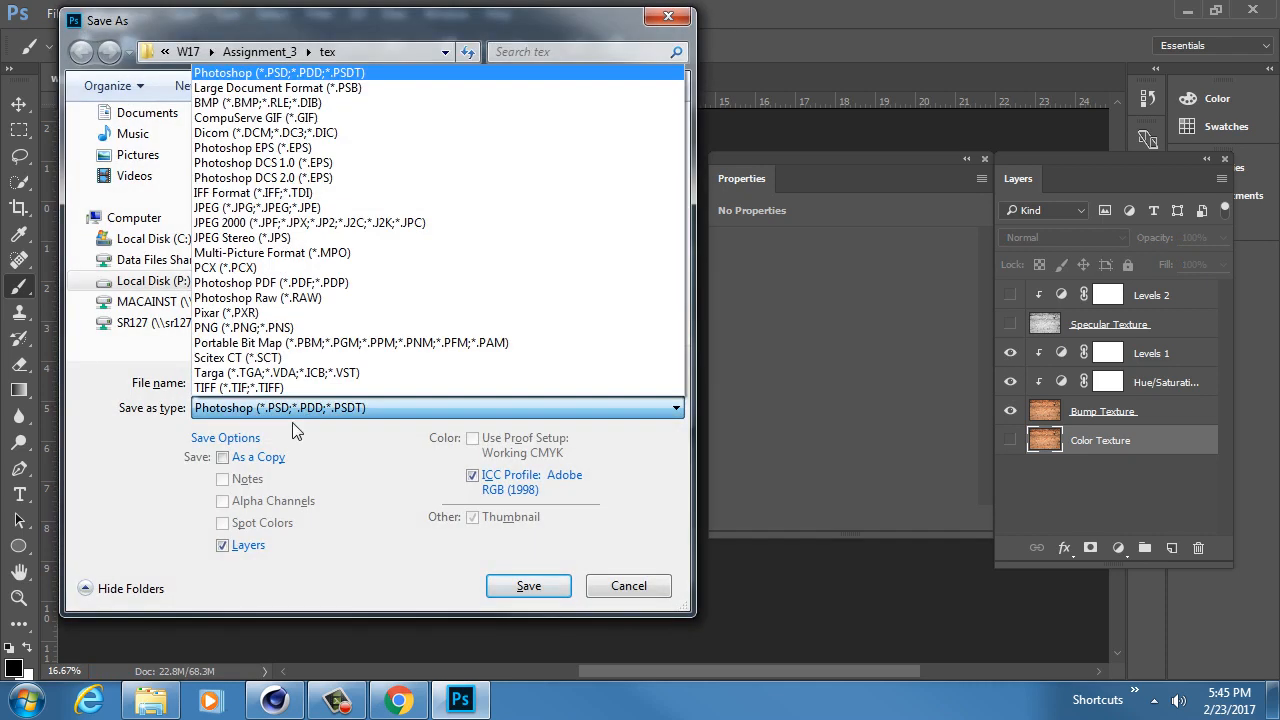
click(297, 210)
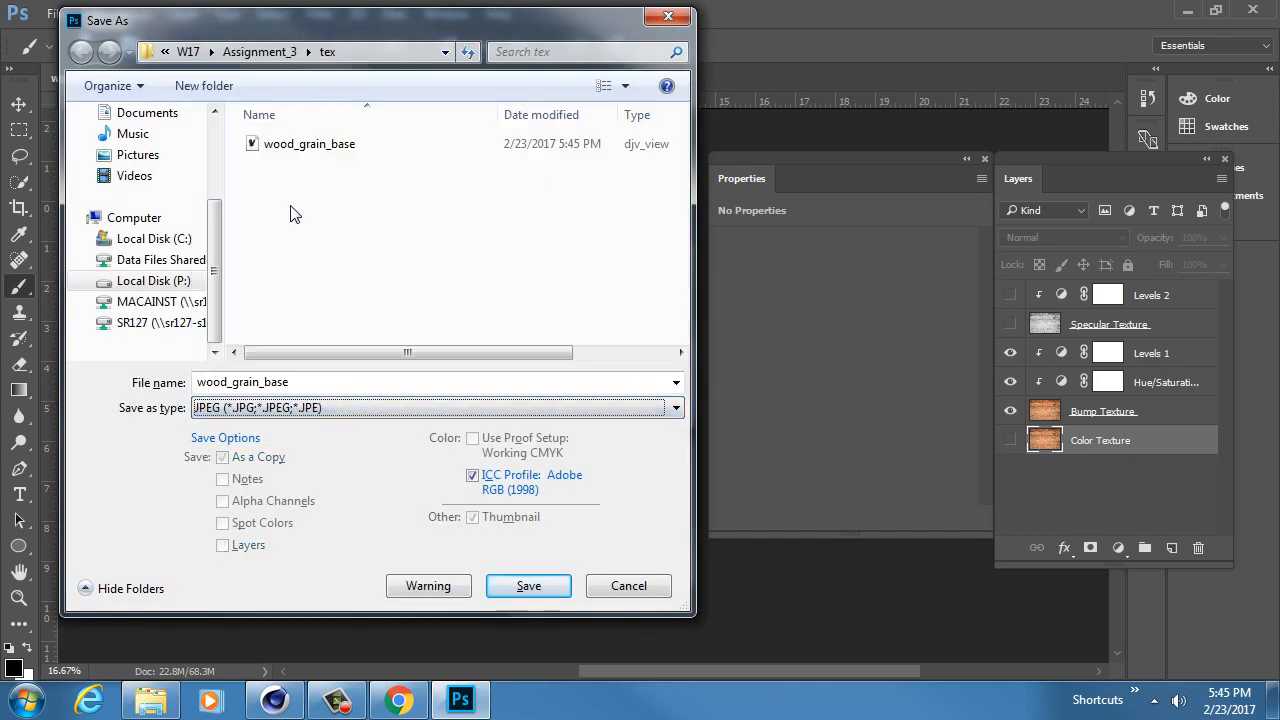
click(298, 381)
click(300, 382)
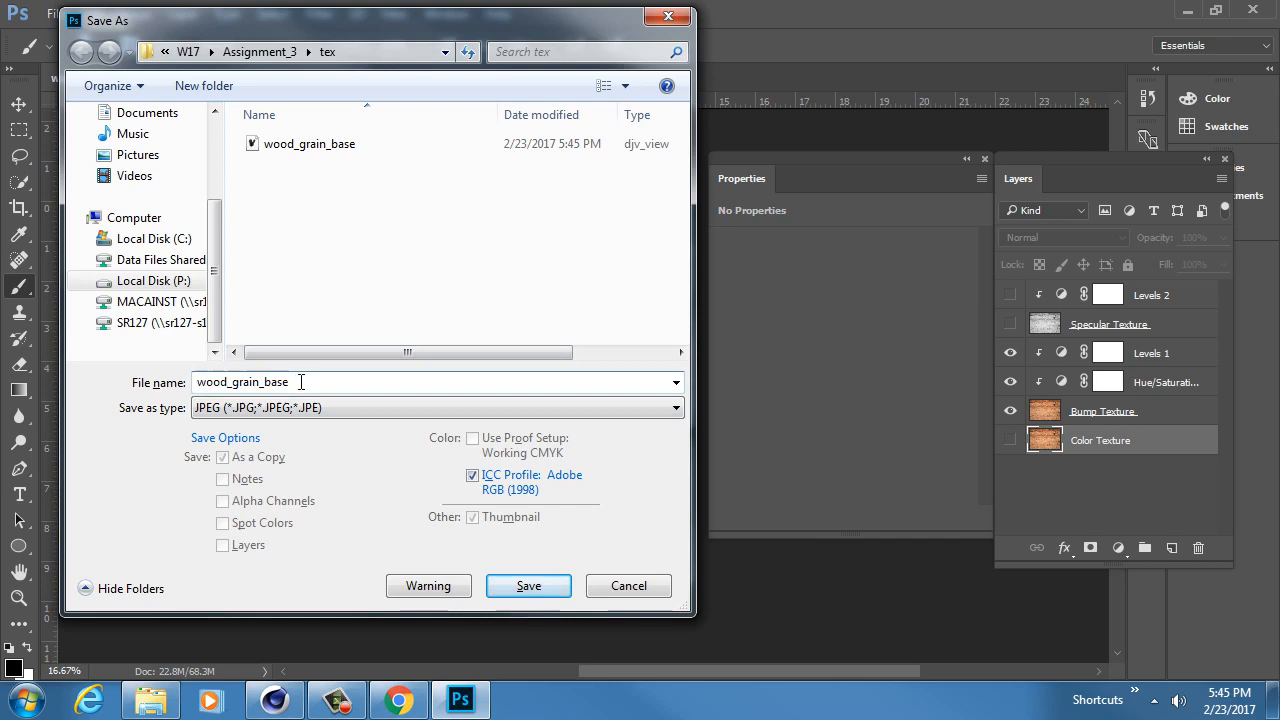
drag(300, 382, 270, 382)
text(bump)
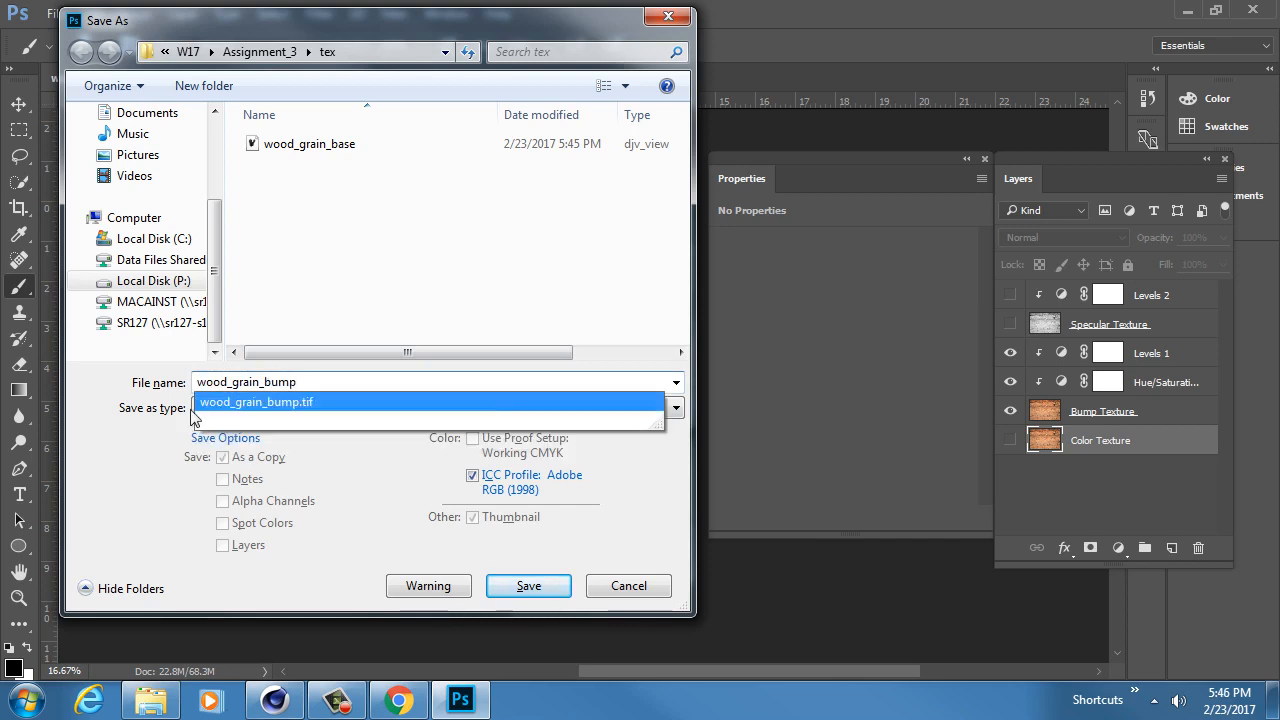
click(152, 465)
click(292, 413)
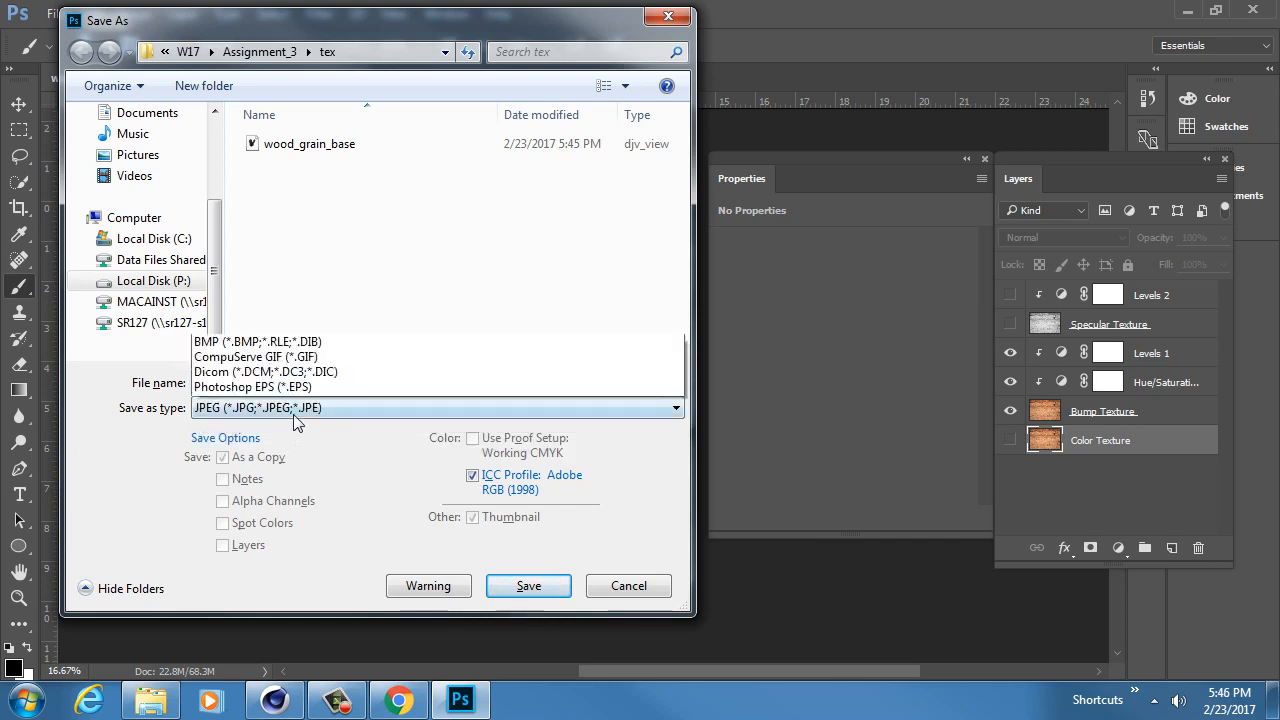
click(139, 443)
click(527, 589)
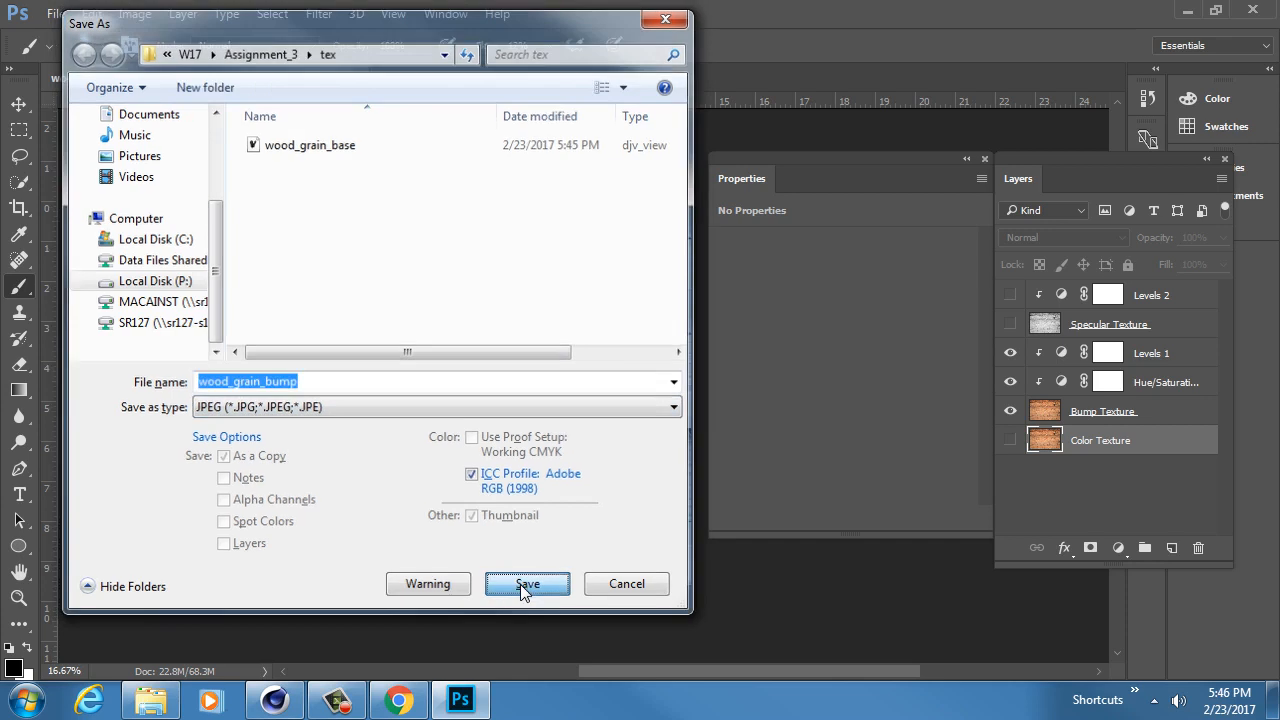
drag(648, 253, 729, 252)
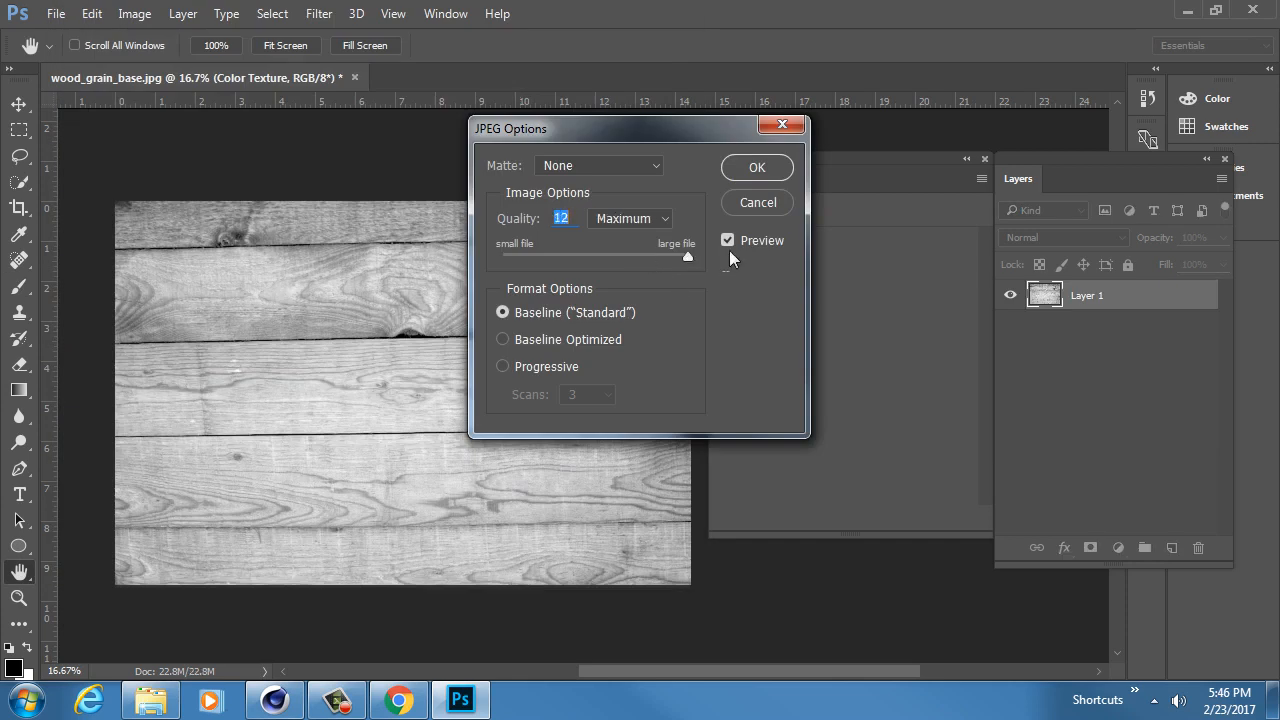
click(757, 167)
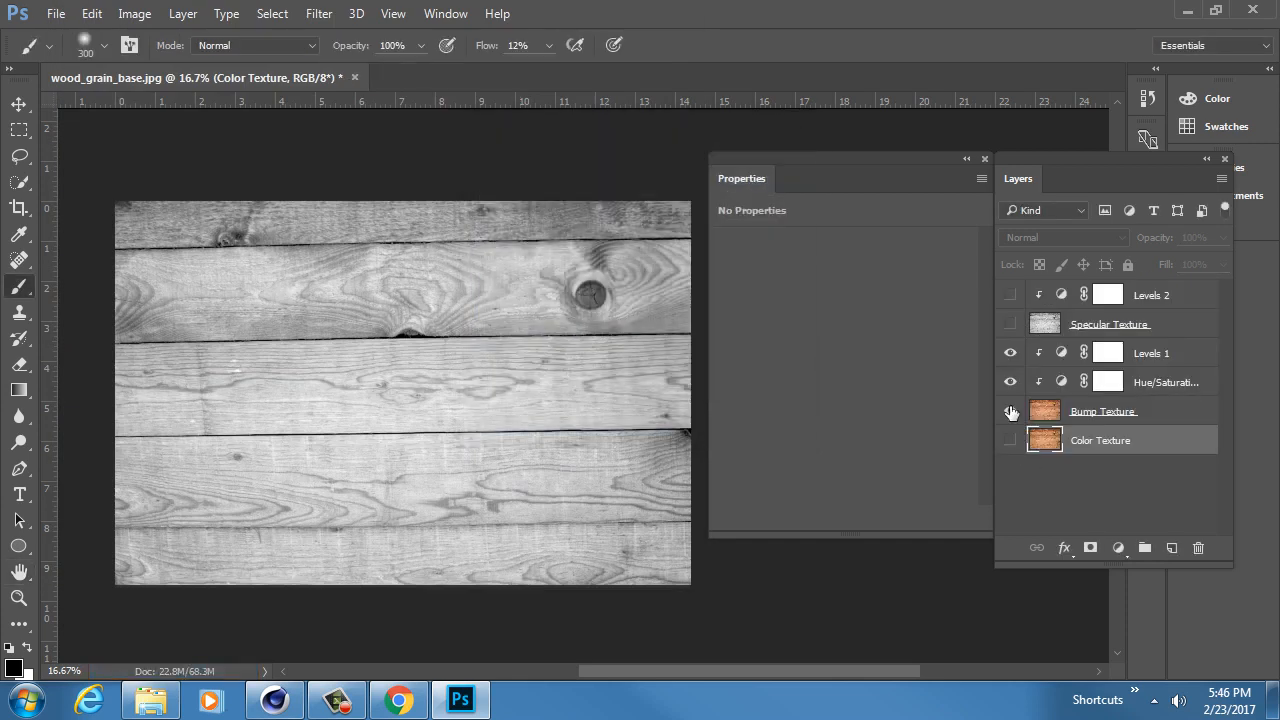
Step: Show only Specular Texture with its Levels adjustment, select that layer, and open the file format choices for saving a copy
drag(1011, 412, 1010, 295)
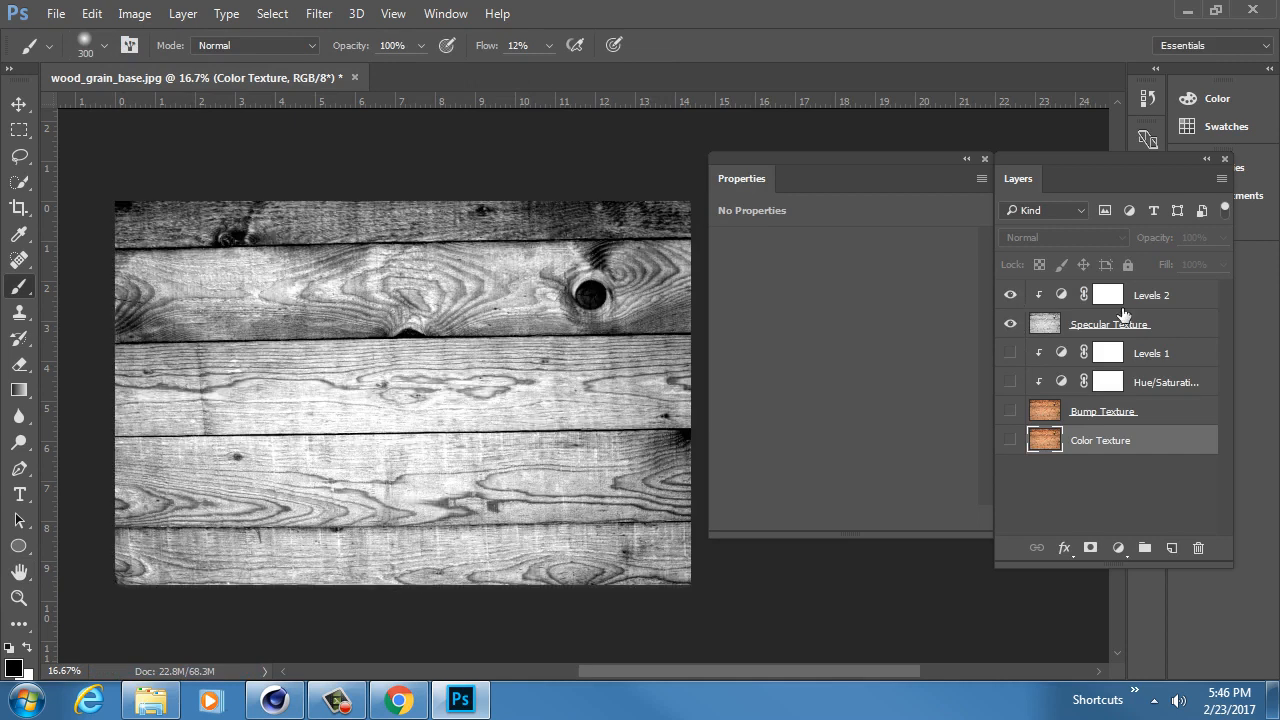
click(1200, 328)
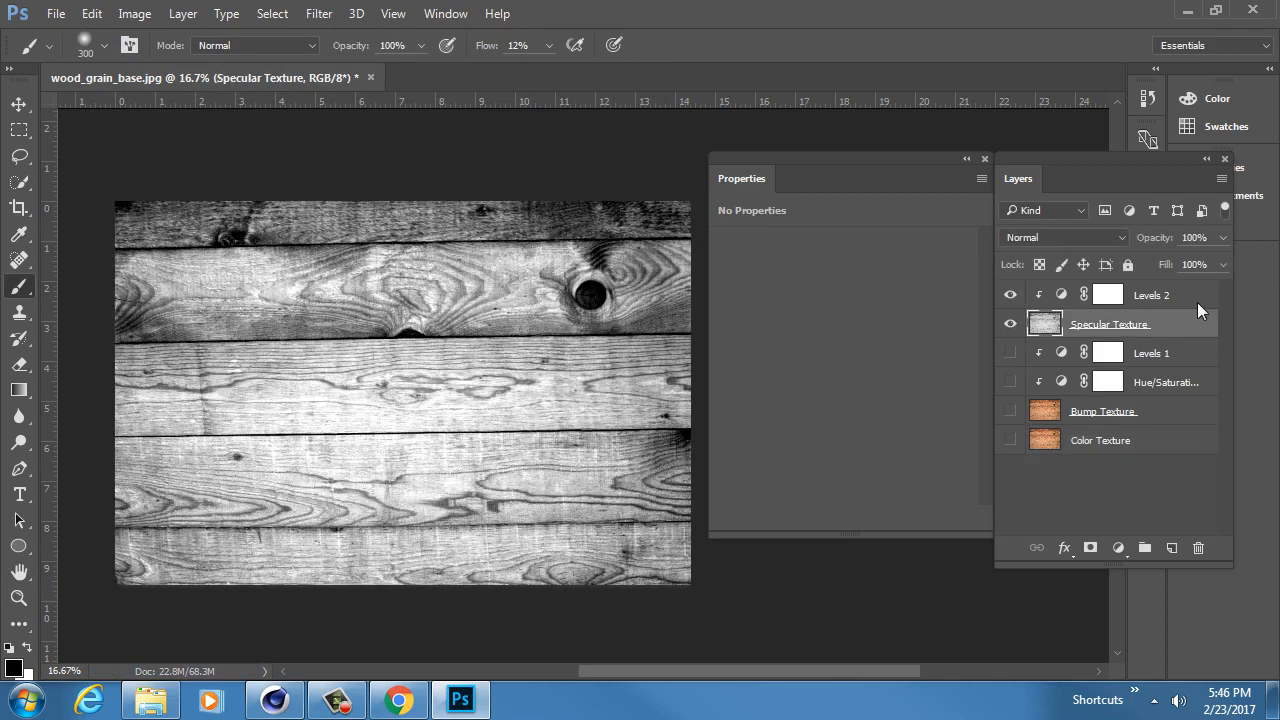
key(ctrl+shift+s)
click(307, 408)
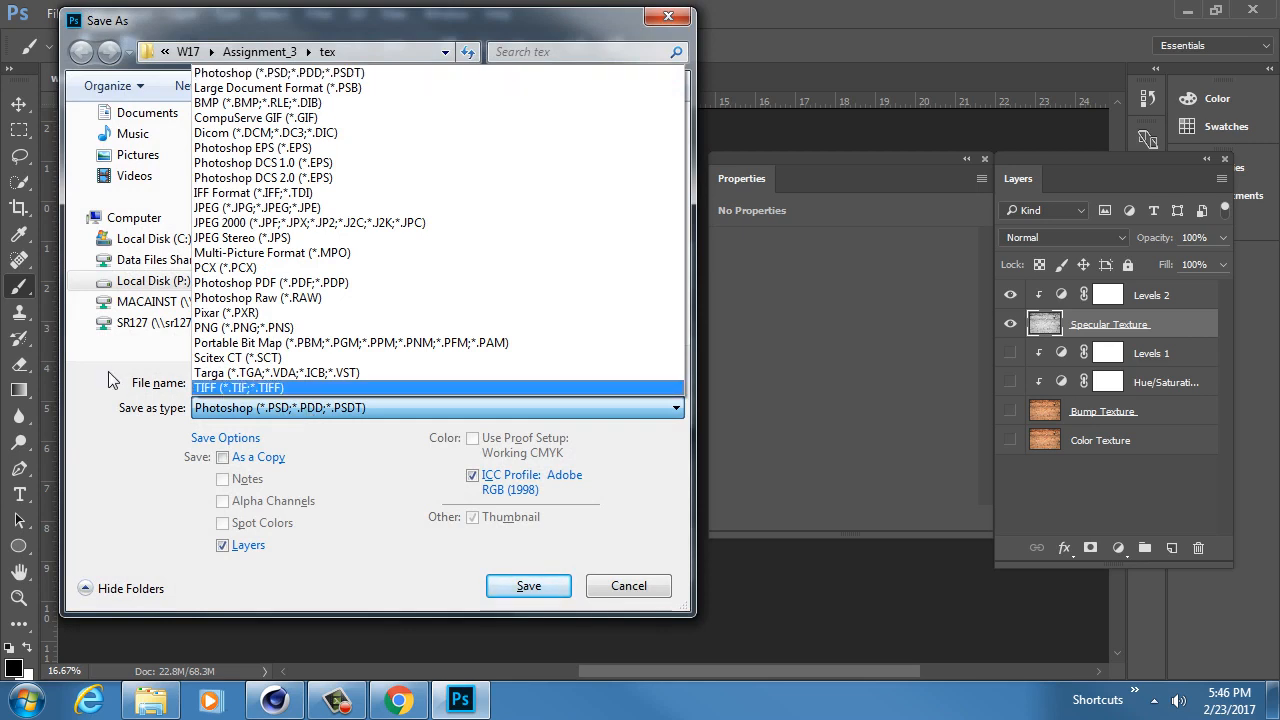
Step: Save the specular texture in the tex folder as a JPEG named wood_grain_specular at quality 12 (Maximum)
click(250, 208)
click(300, 381)
click(297, 381)
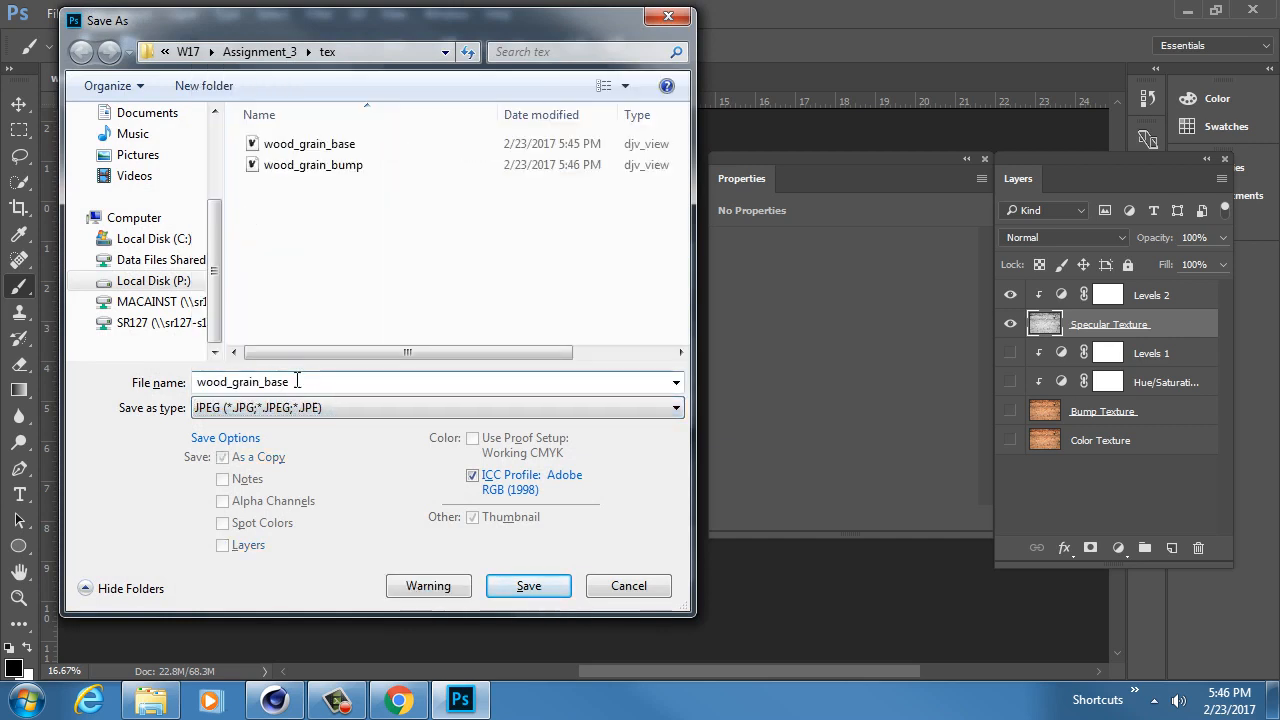
drag(297, 381, 265, 381)
text(specular)
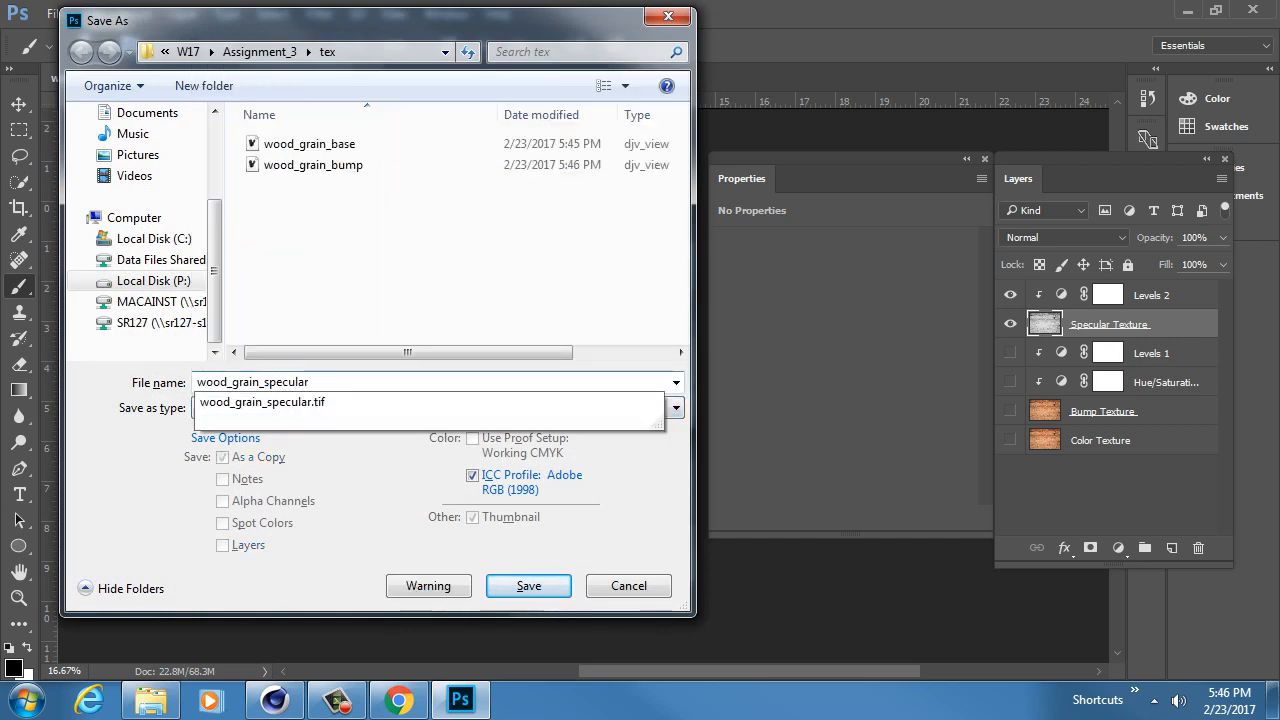
click(94, 451)
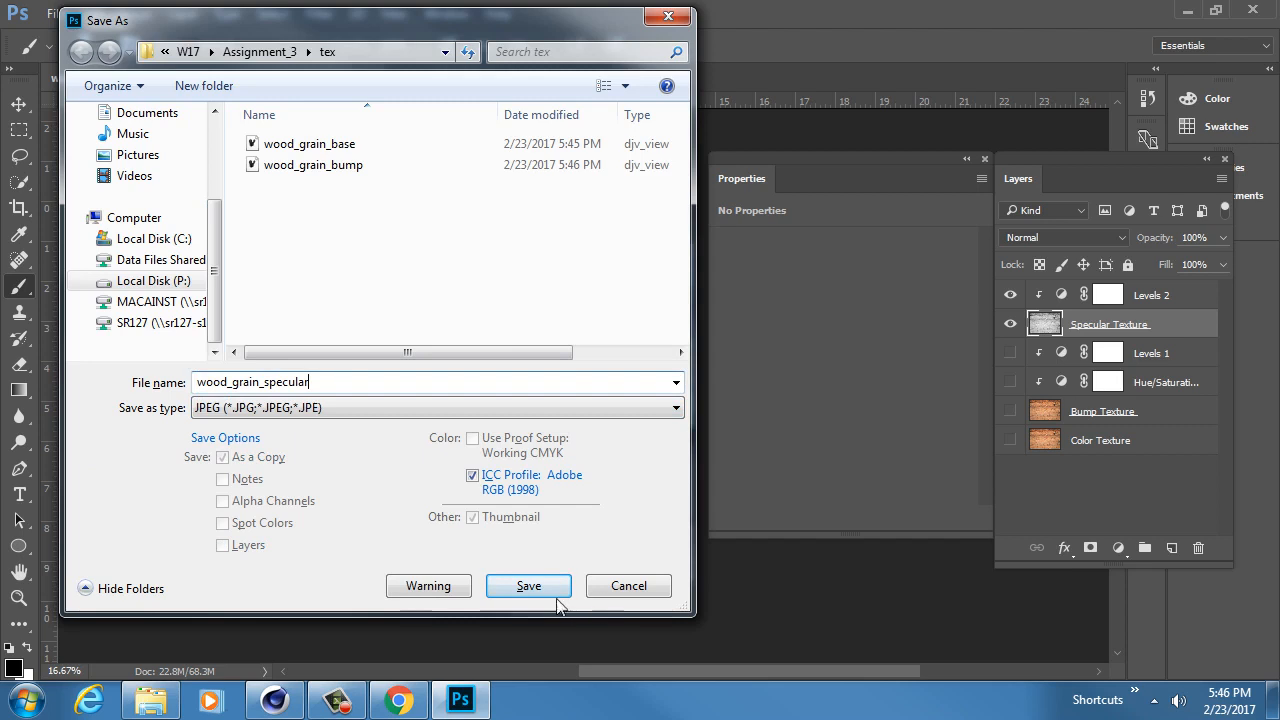
click(529, 585)
text(12)
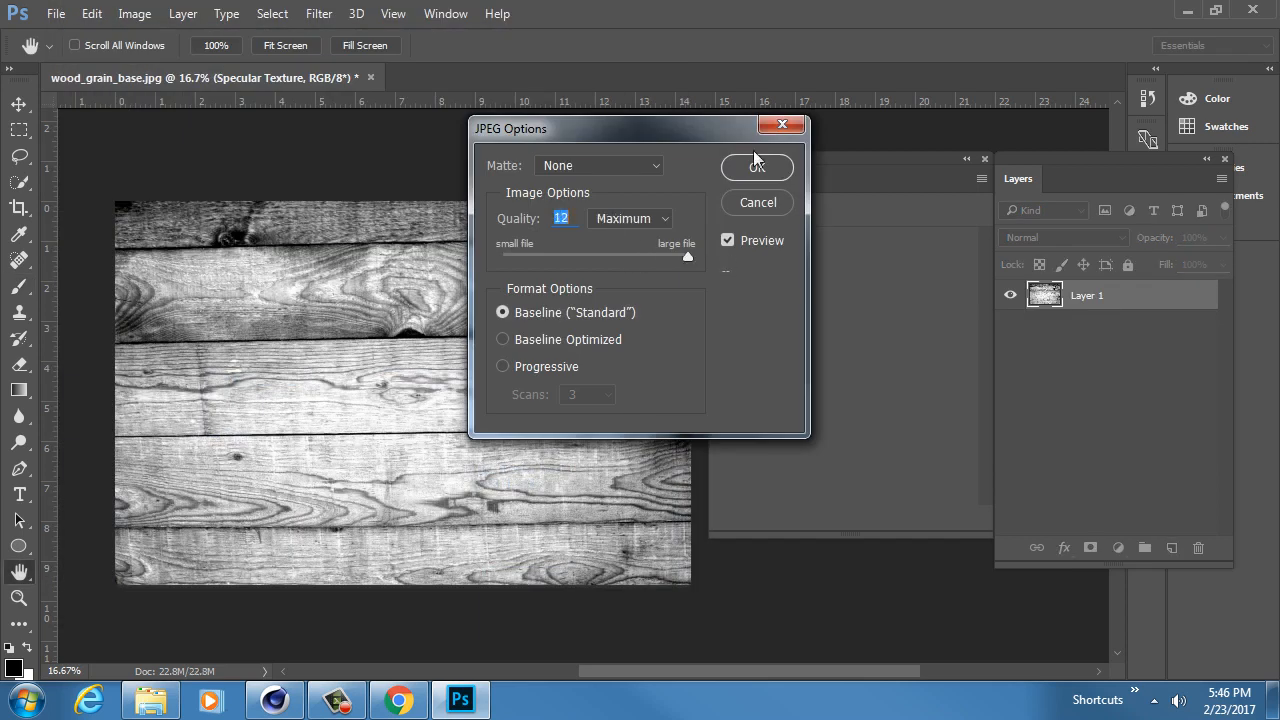
click(752, 165)
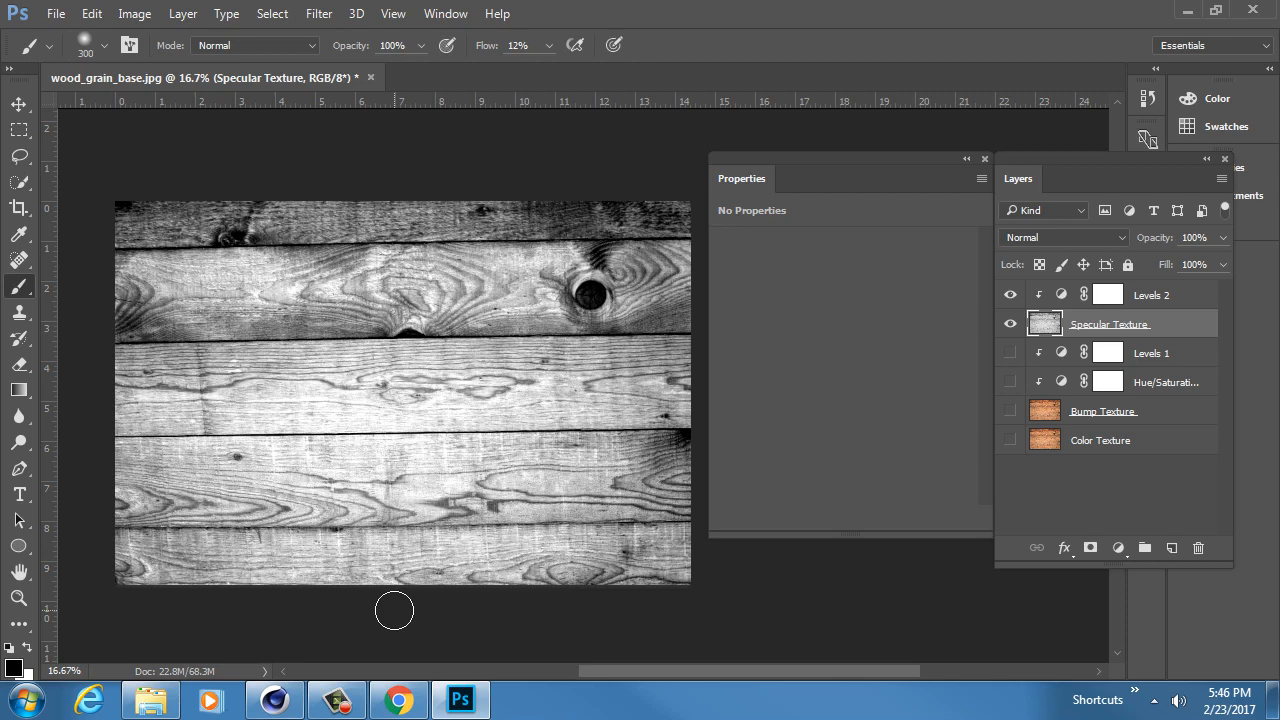
Step: Switch to Cinema 4D and create a new material named Wood Crate
click(270, 705)
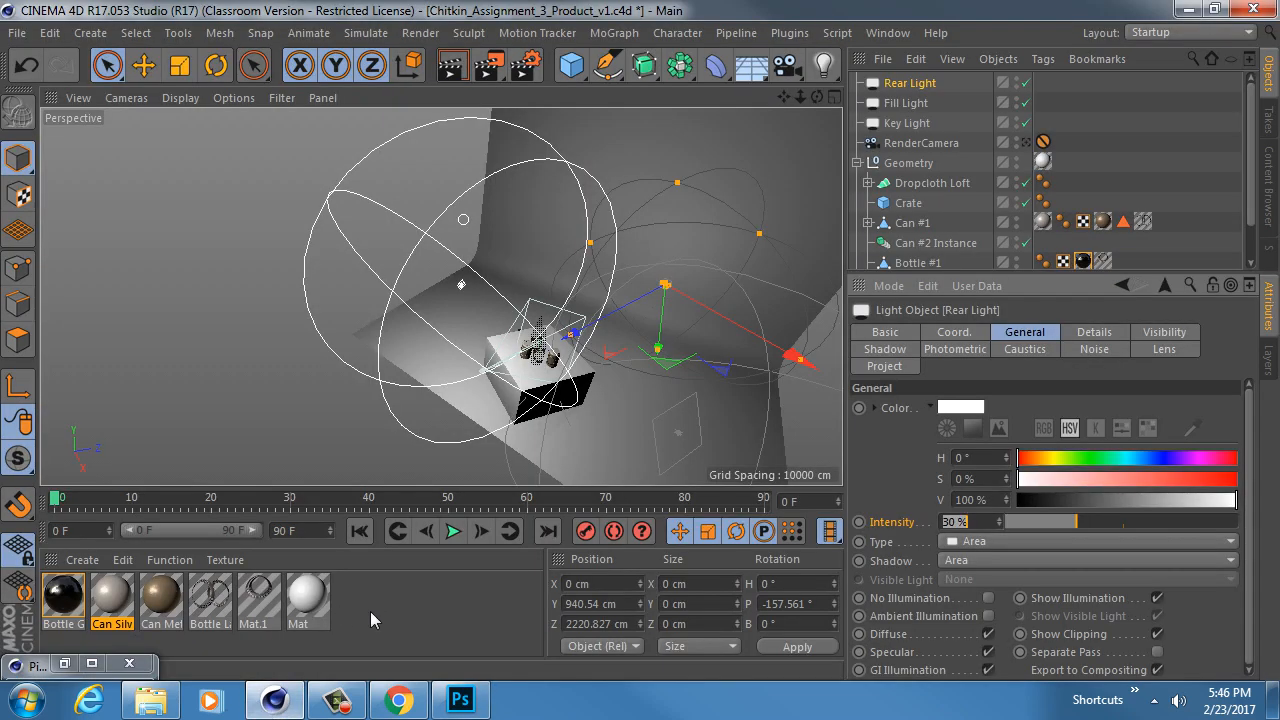
double_click(422, 606)
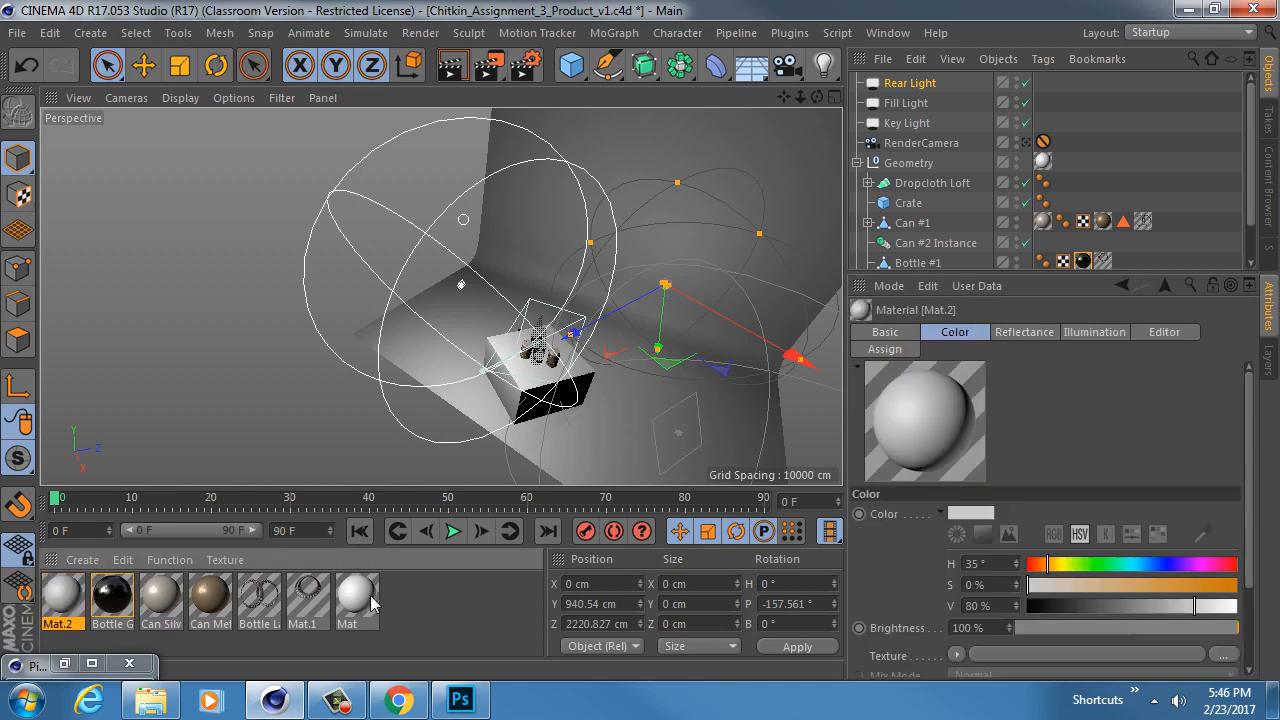
double_click(59, 625)
text(Wood Crate)
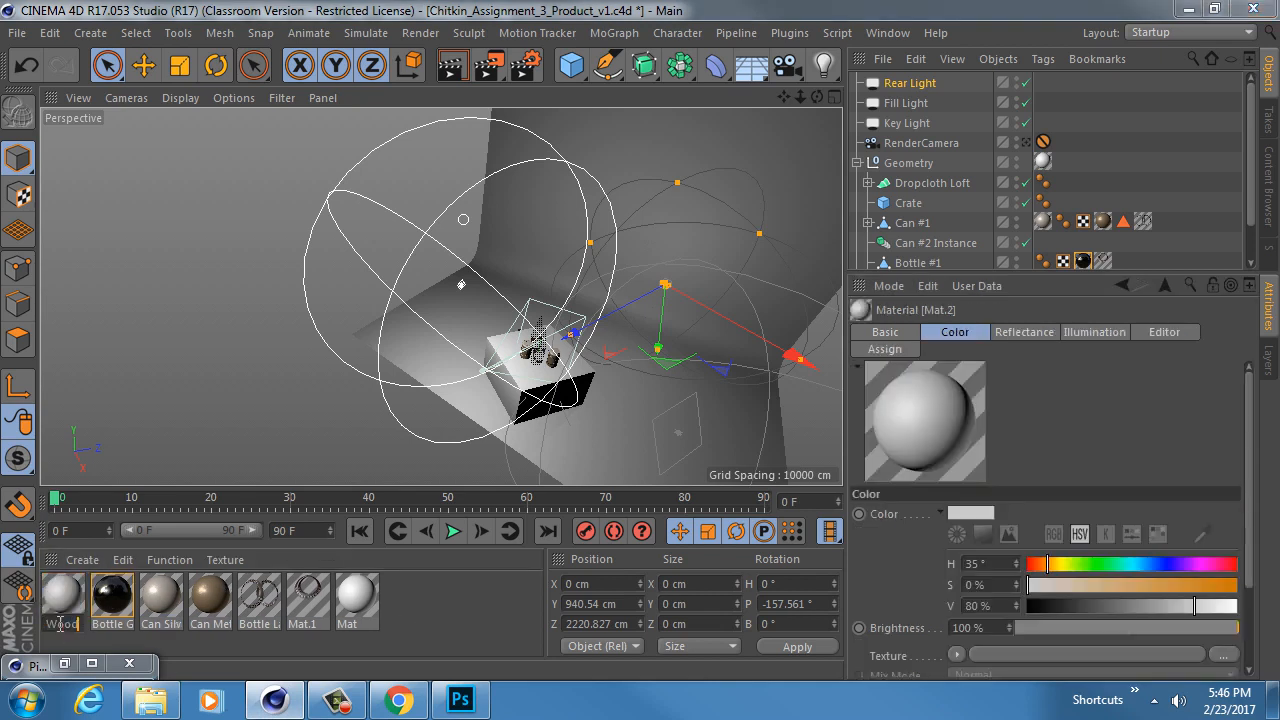
key(Return)
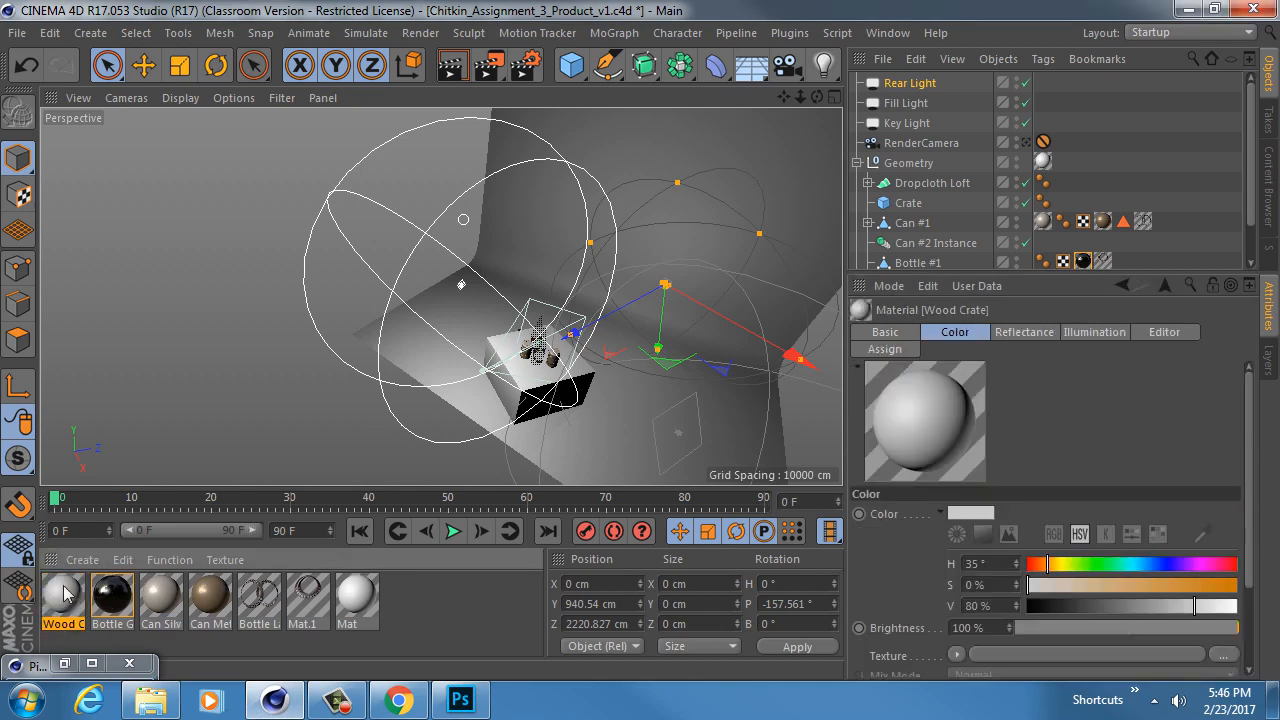
Step: Load wood_grain_base from the Assignment_3 tex folder as the Color channel texture of the Wood Crate material
double_click(63, 597)
click(334, 246)
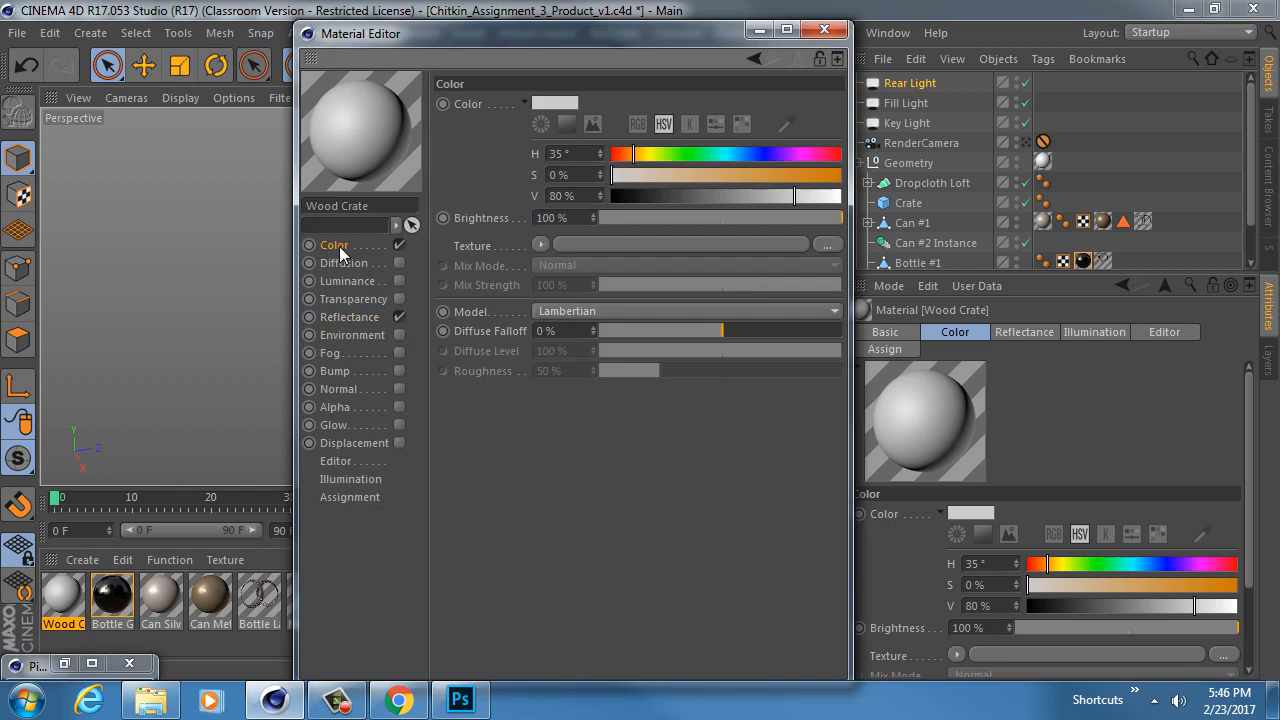
click(540, 246)
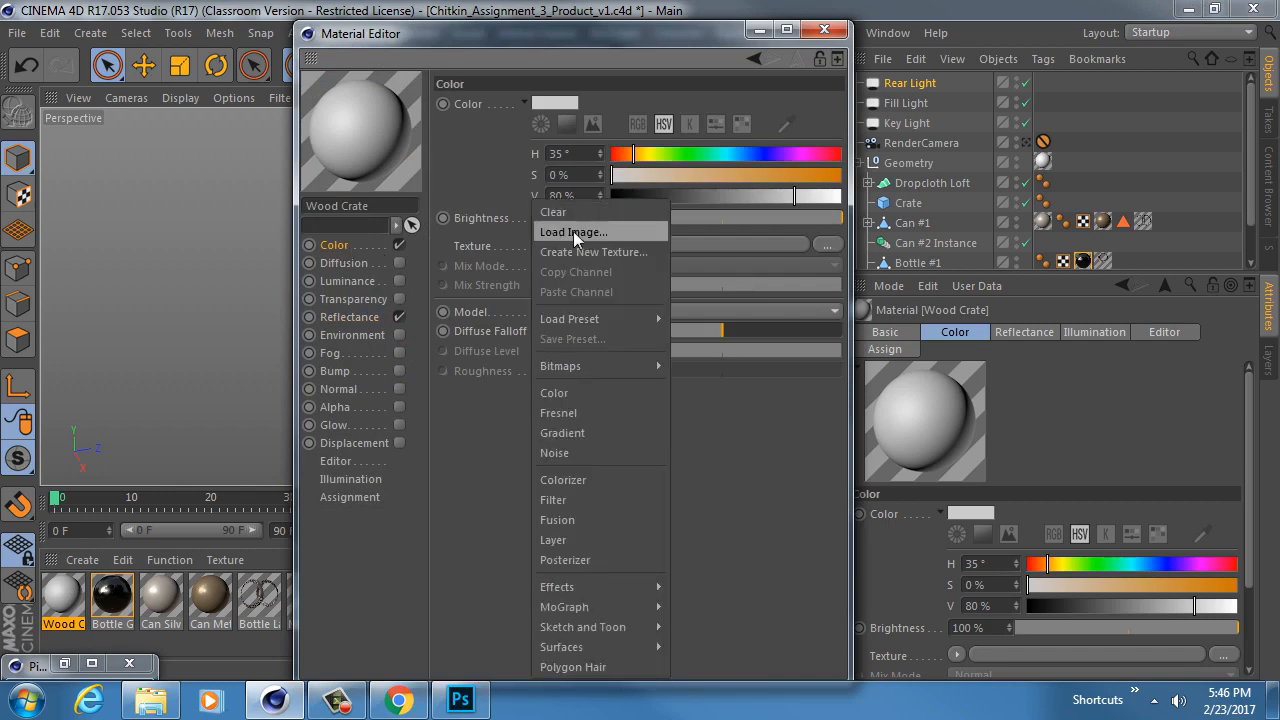
click(573, 231)
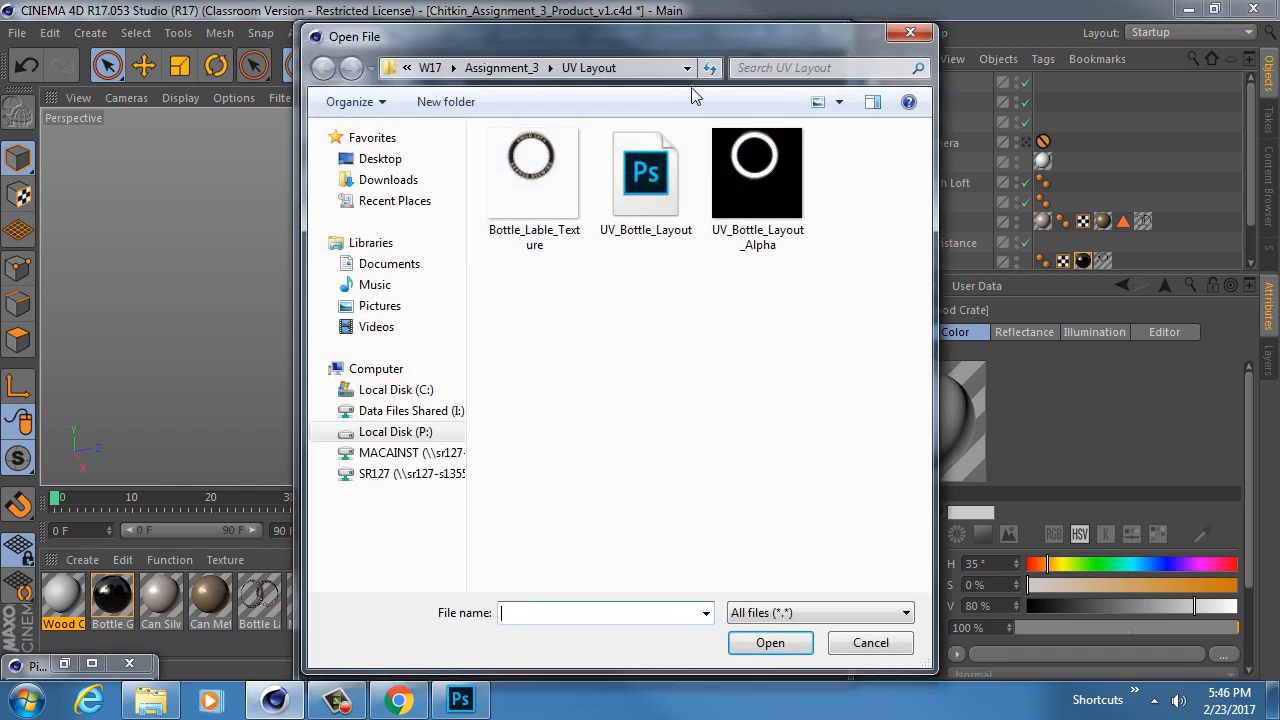
click(501, 68)
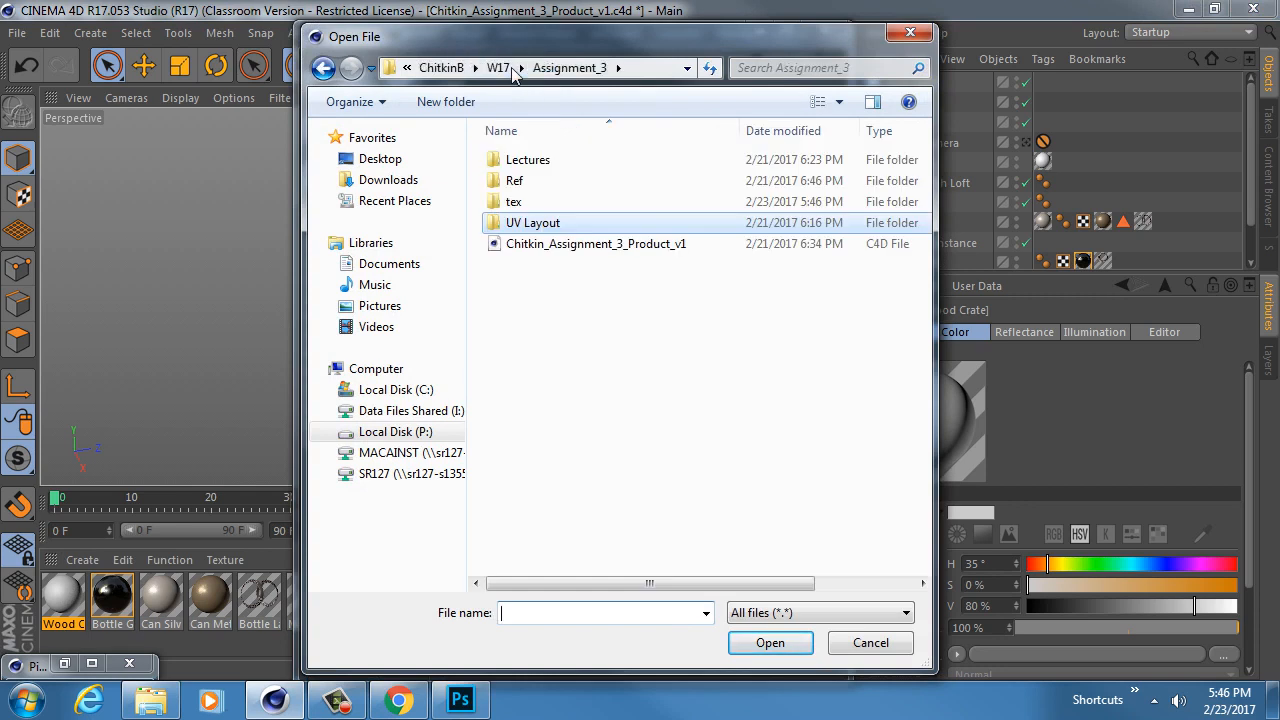
double_click(525, 198)
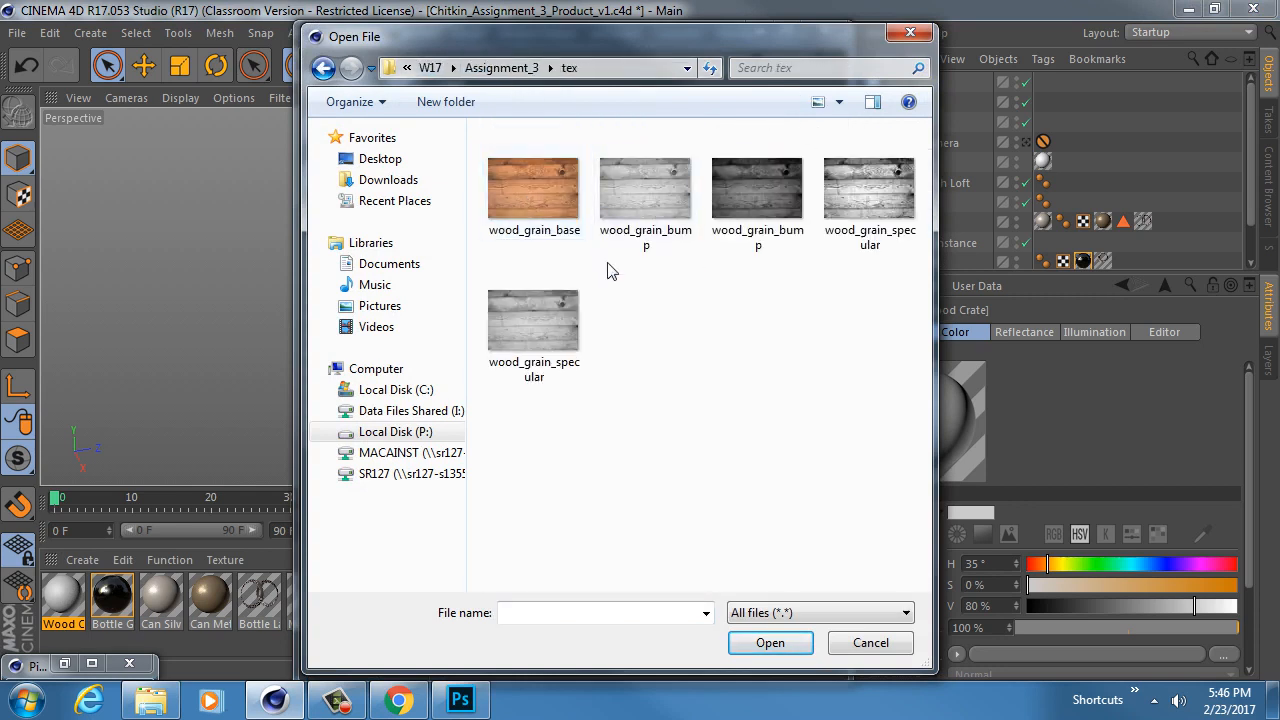
click(527, 192)
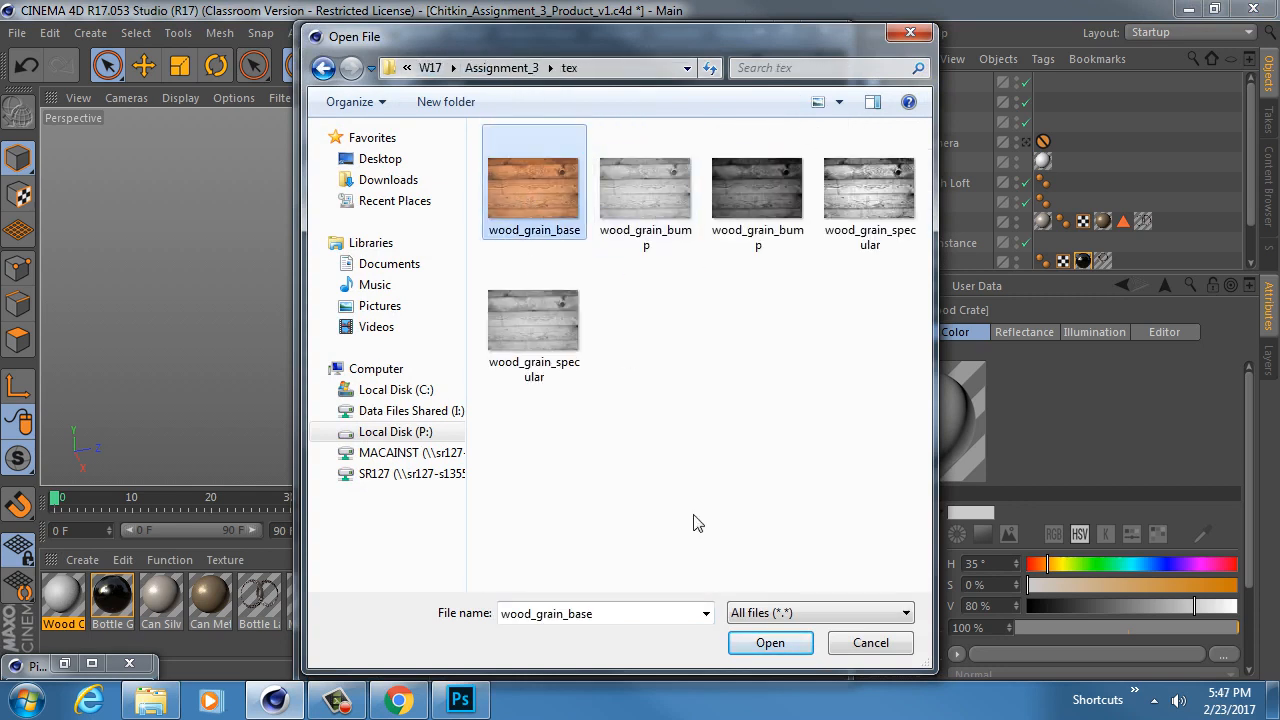
click(766, 645)
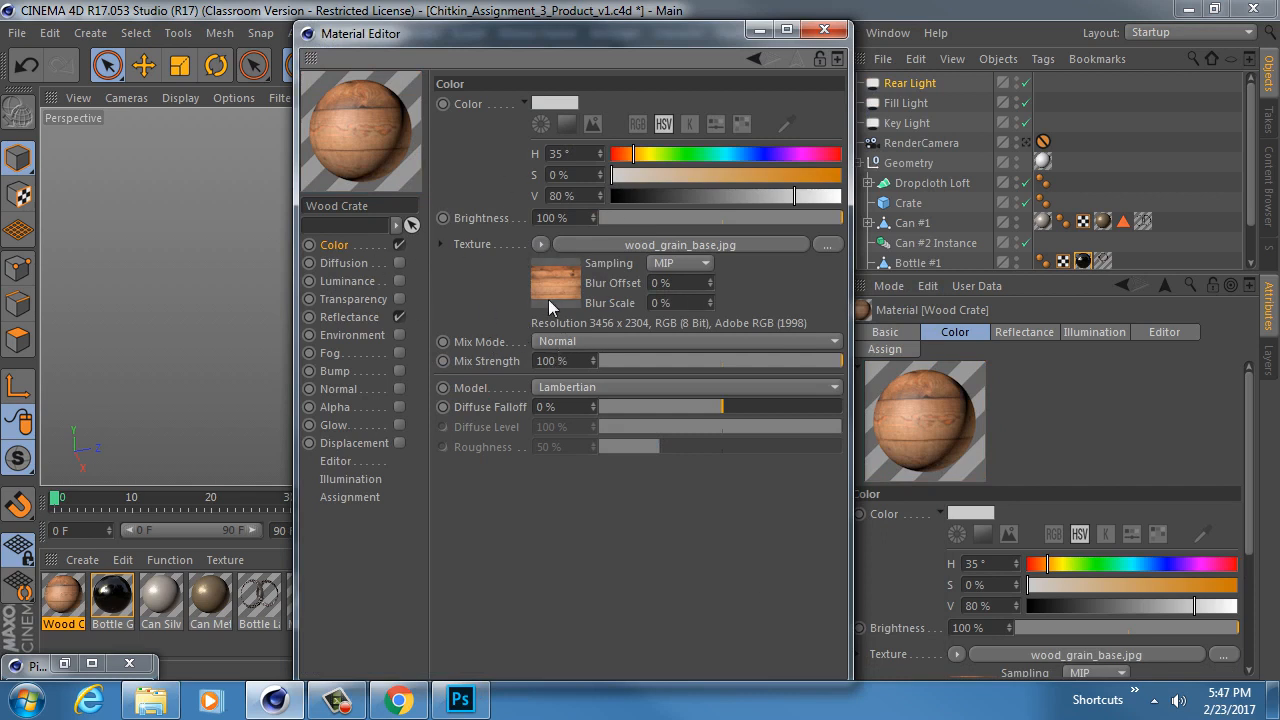
Step: Enable the Wood Crate material's Bump channel and start loading an image for its texture
click(343, 371)
click(400, 371)
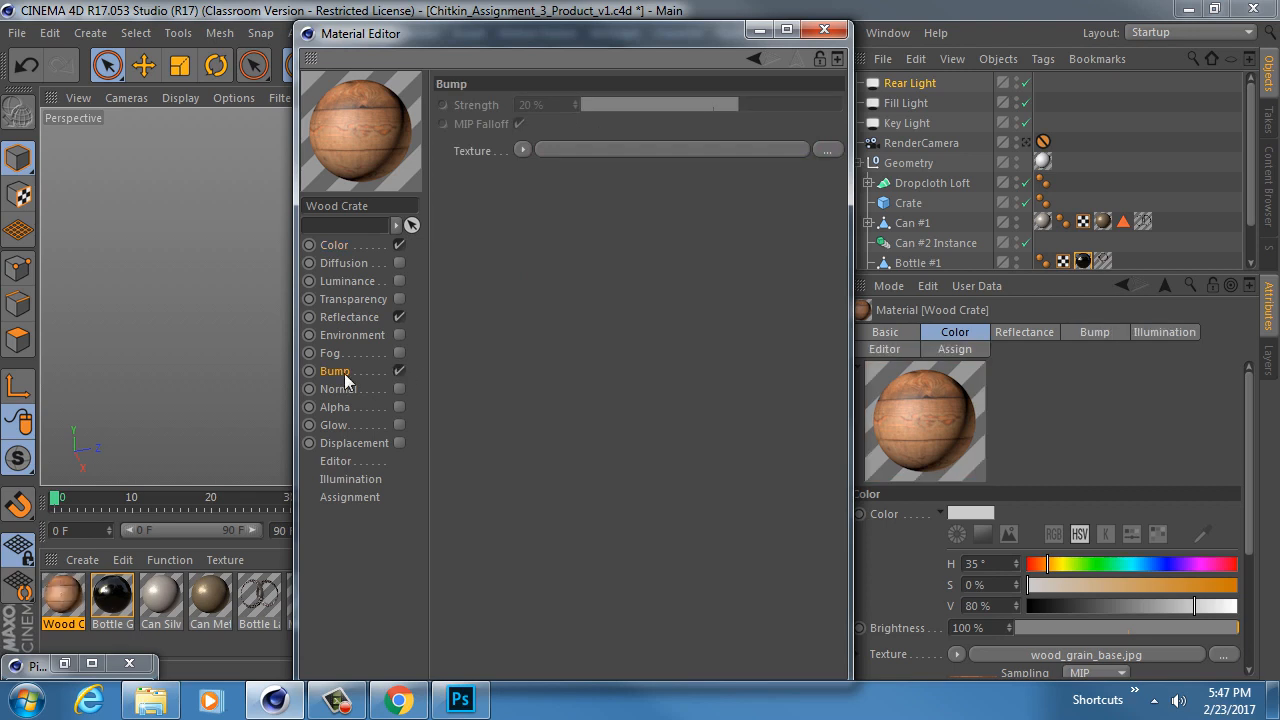
click(523, 150)
click(551, 189)
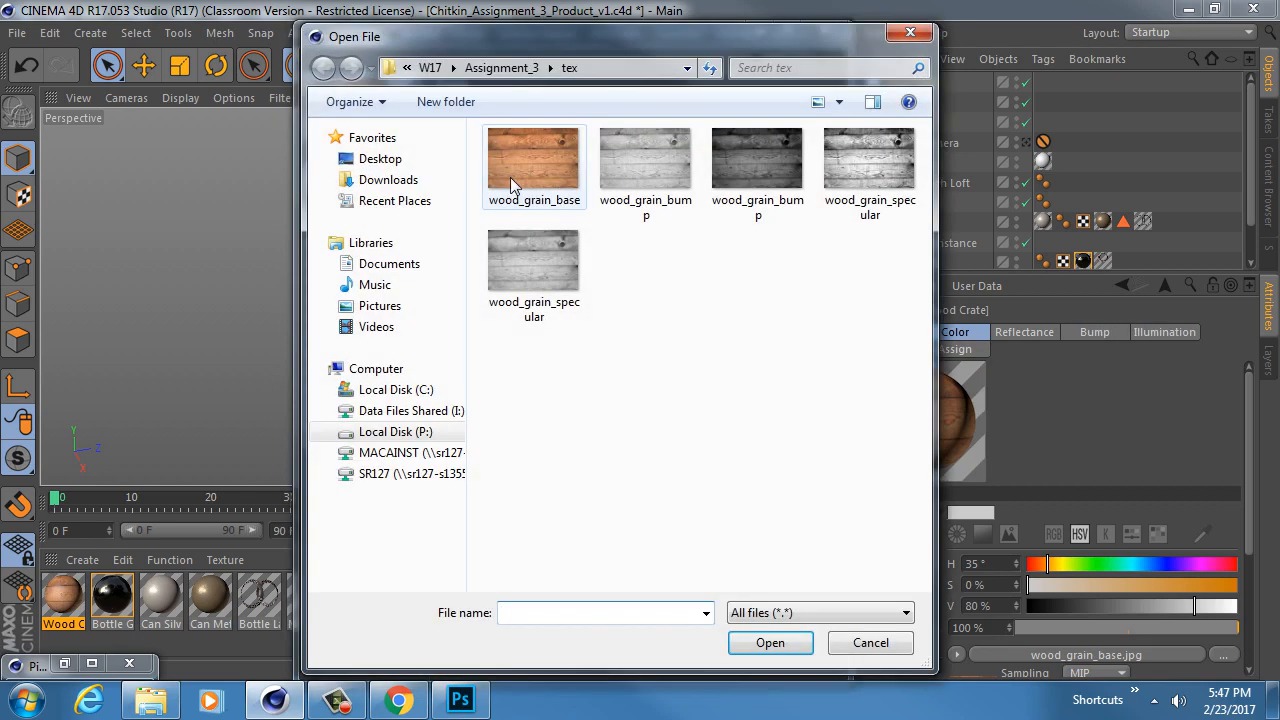
Step: Compare the file properties of the two wood_grain_bump images to tell their file types apart
click(649, 143)
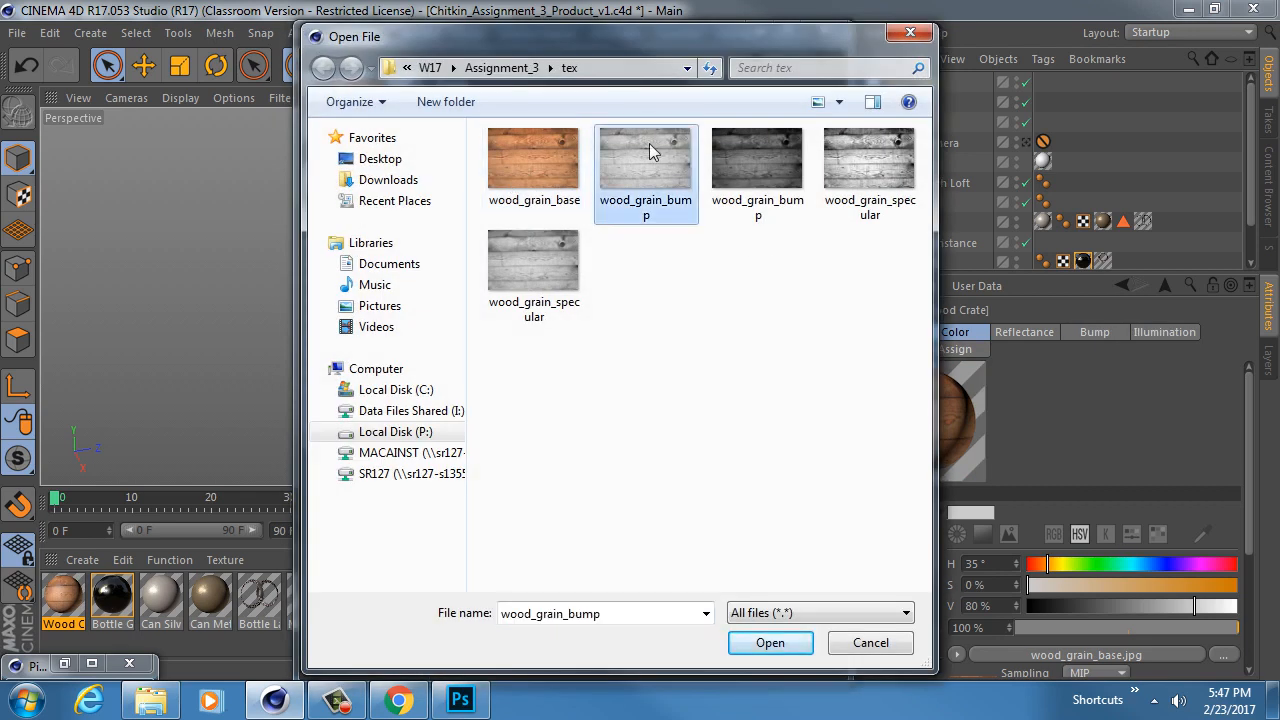
click(786, 614)
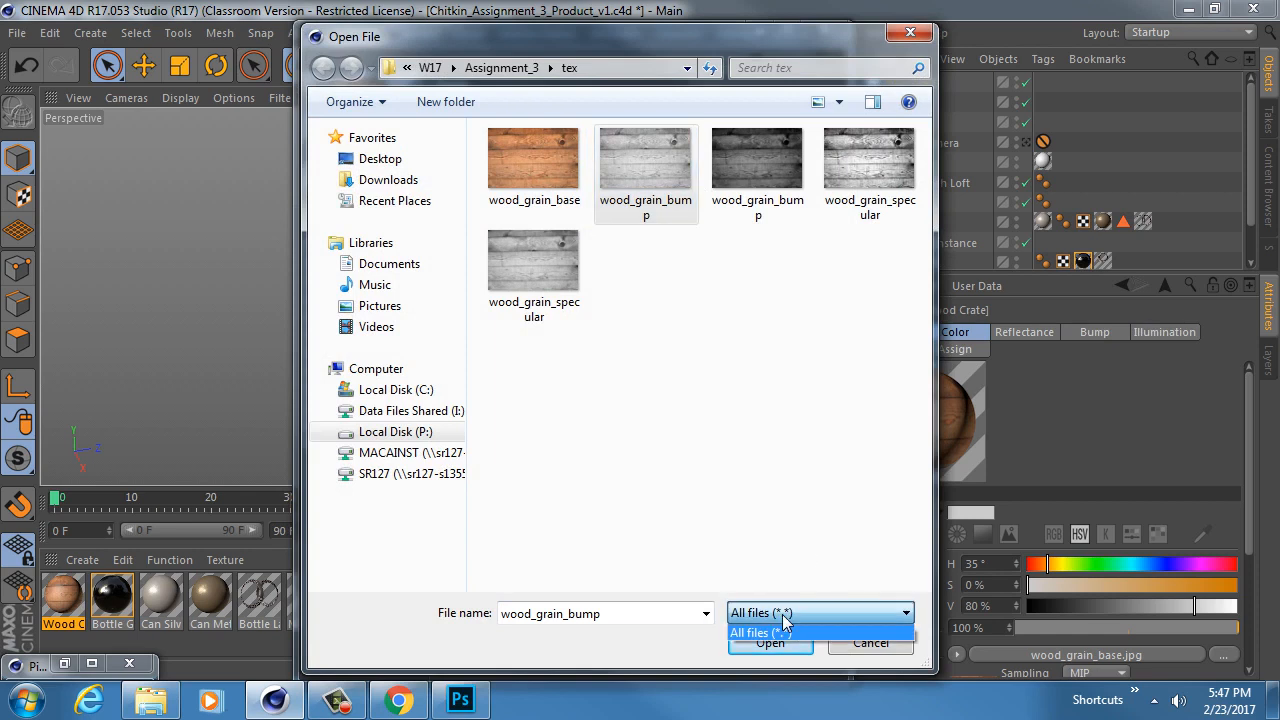
click(786, 616)
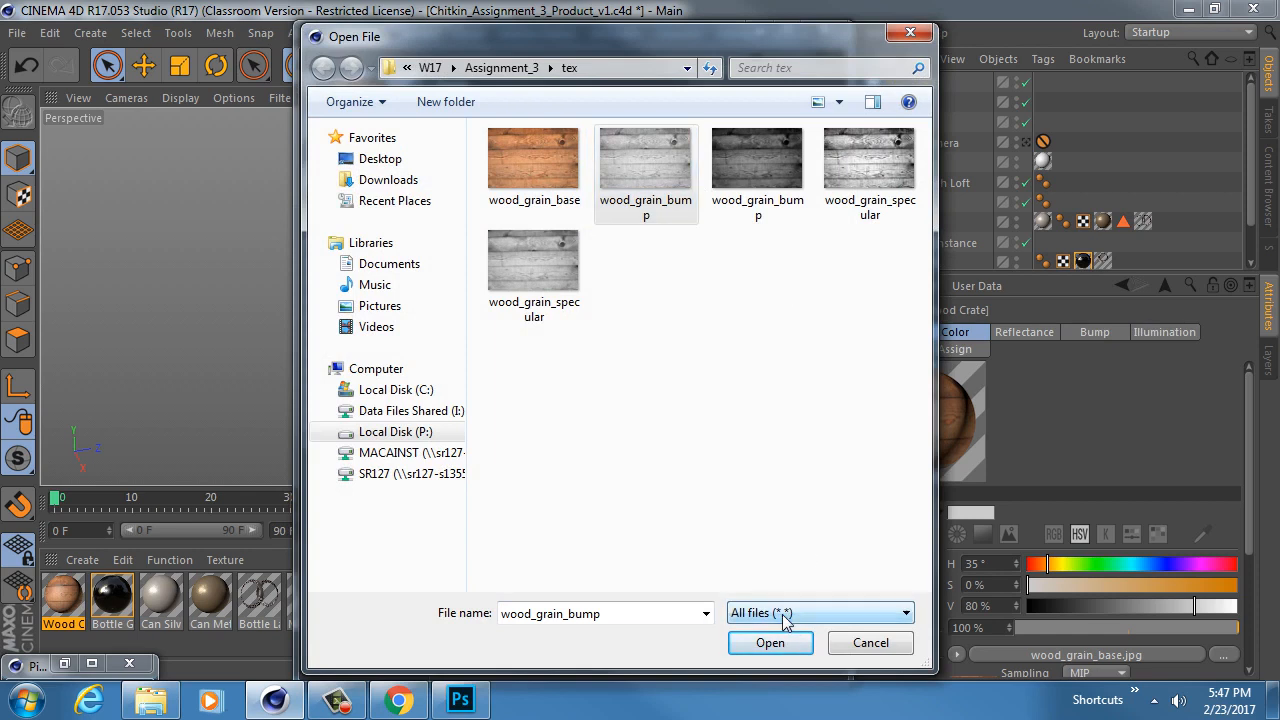
click(753, 148)
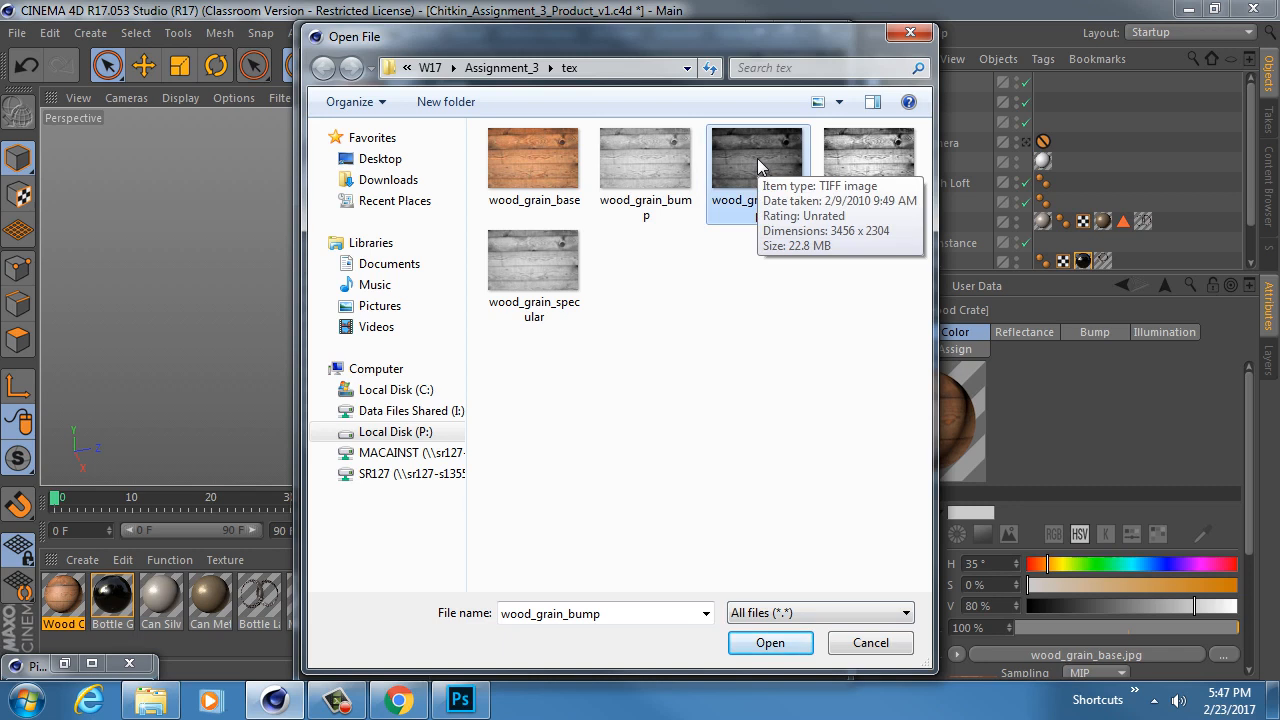
click(673, 166)
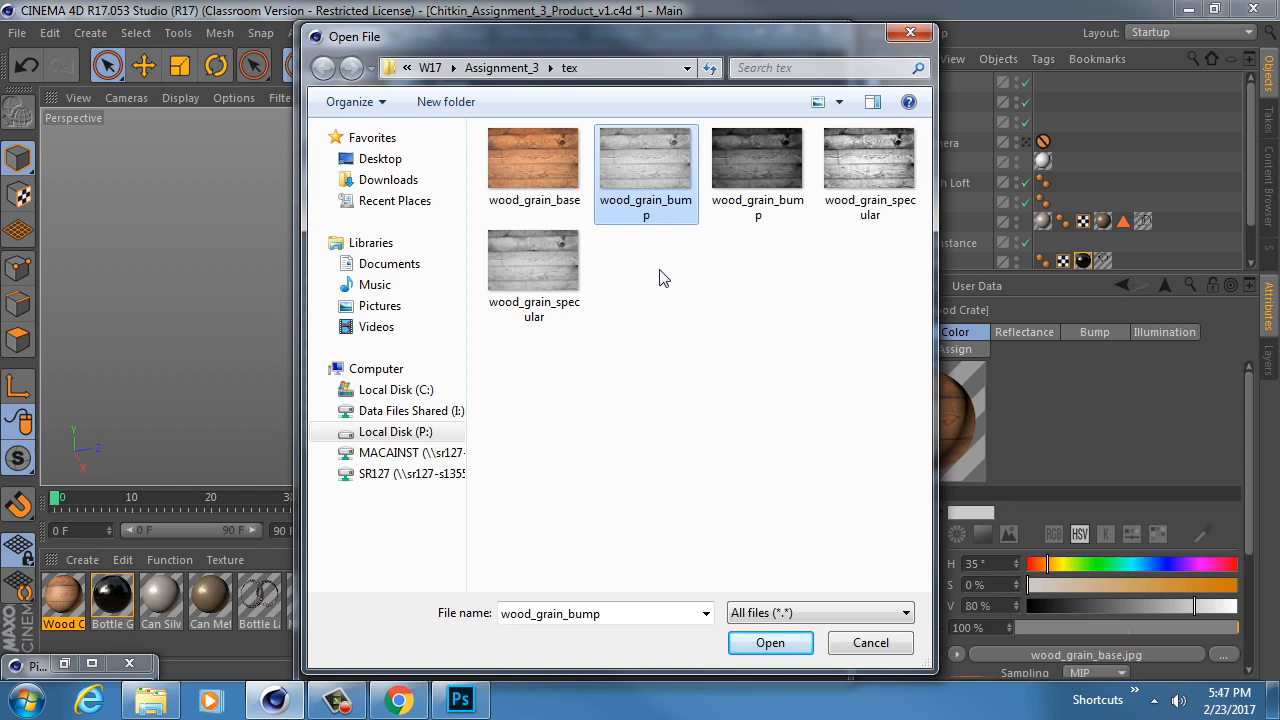
right_click(661, 177)
click(726, 666)
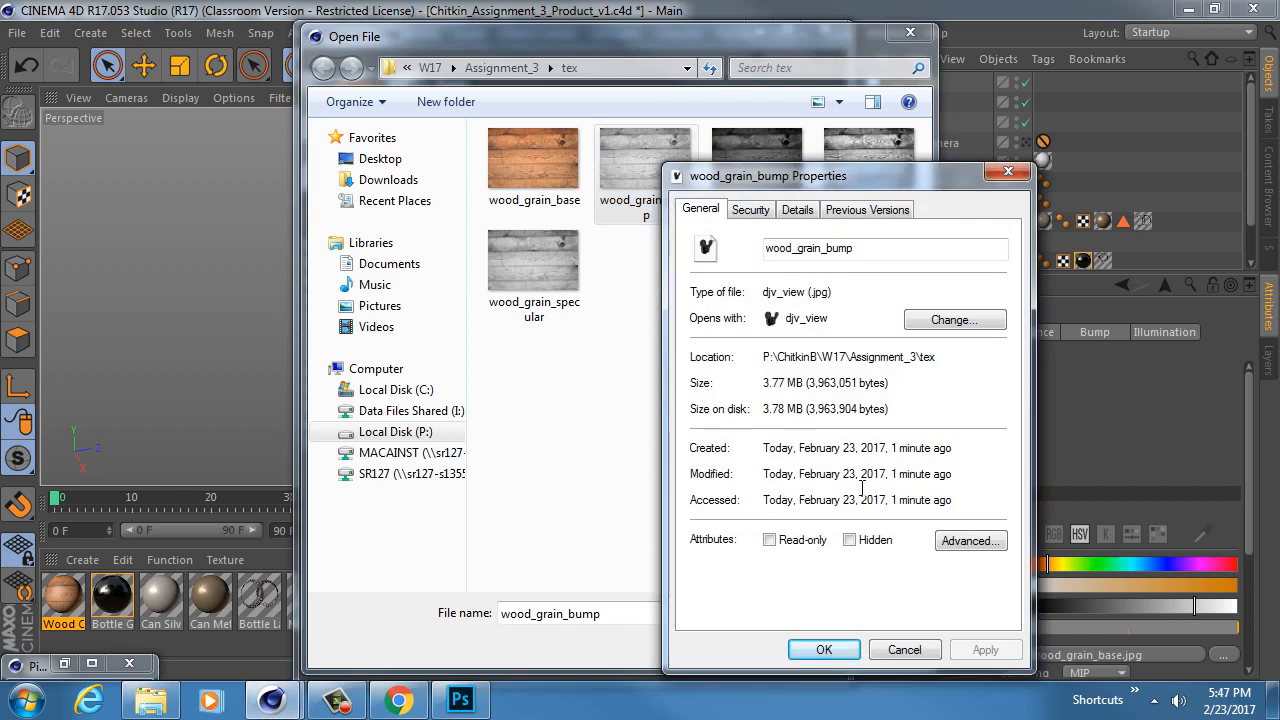
click(1010, 172)
right_click(768, 152)
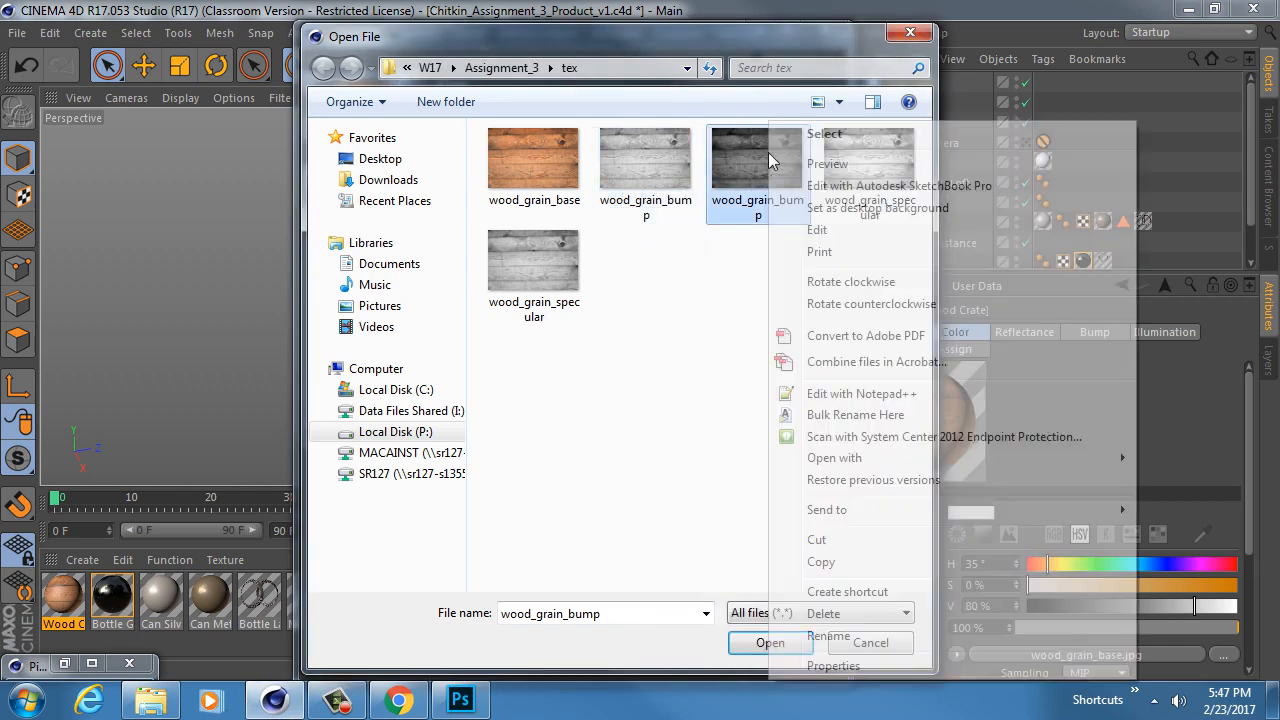
click(840, 666)
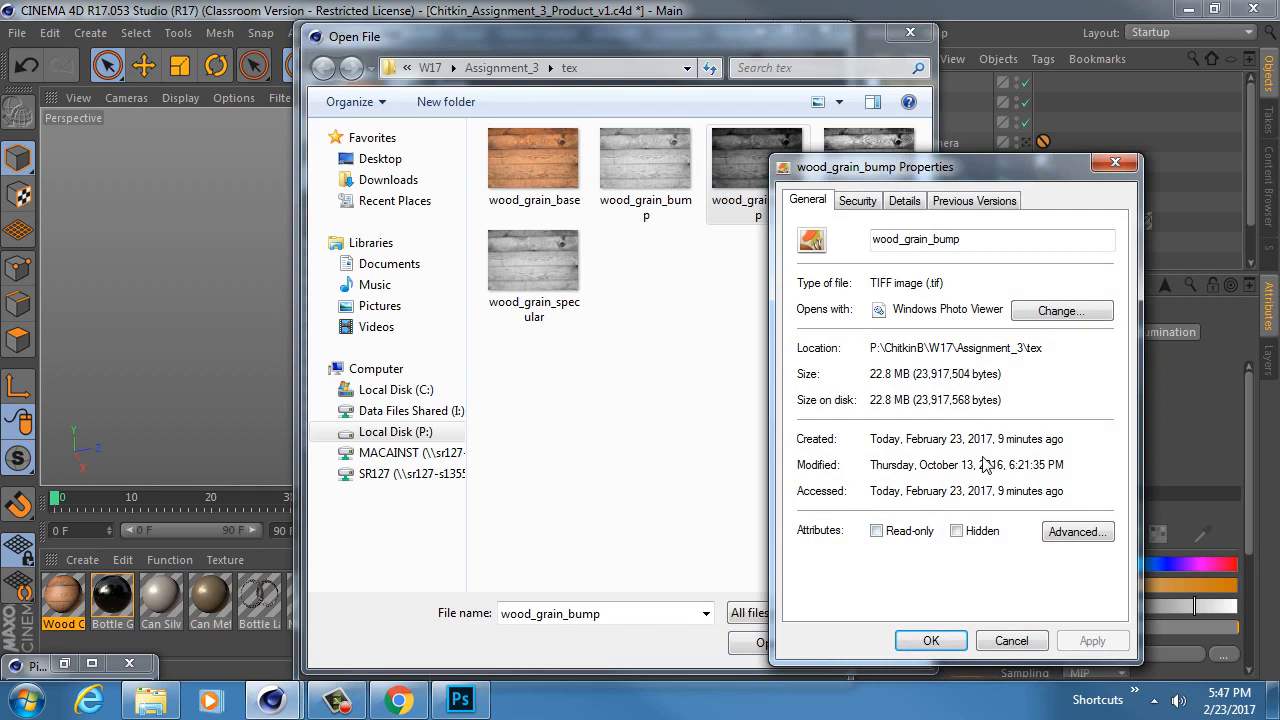
click(1115, 162)
Step: Load the lighter JPEG version, wood_grain_bump.jpg, as the bump texture
click(667, 168)
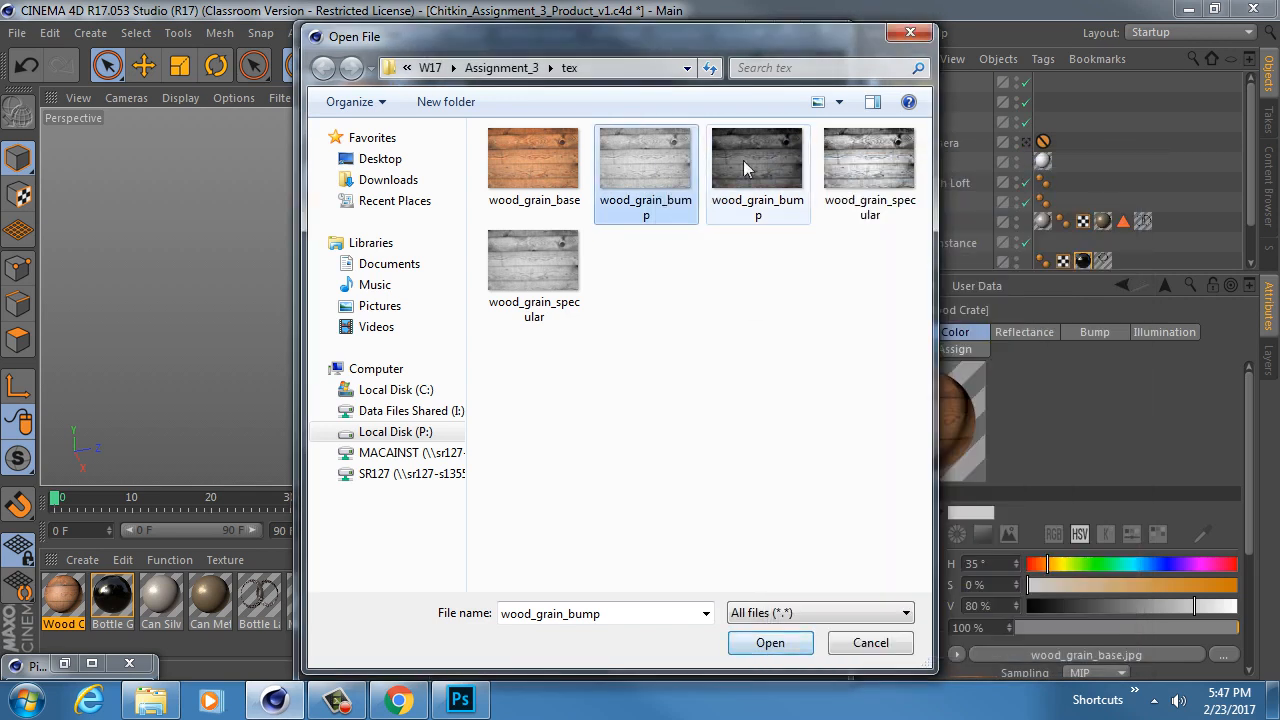
mouse_move(720, 180)
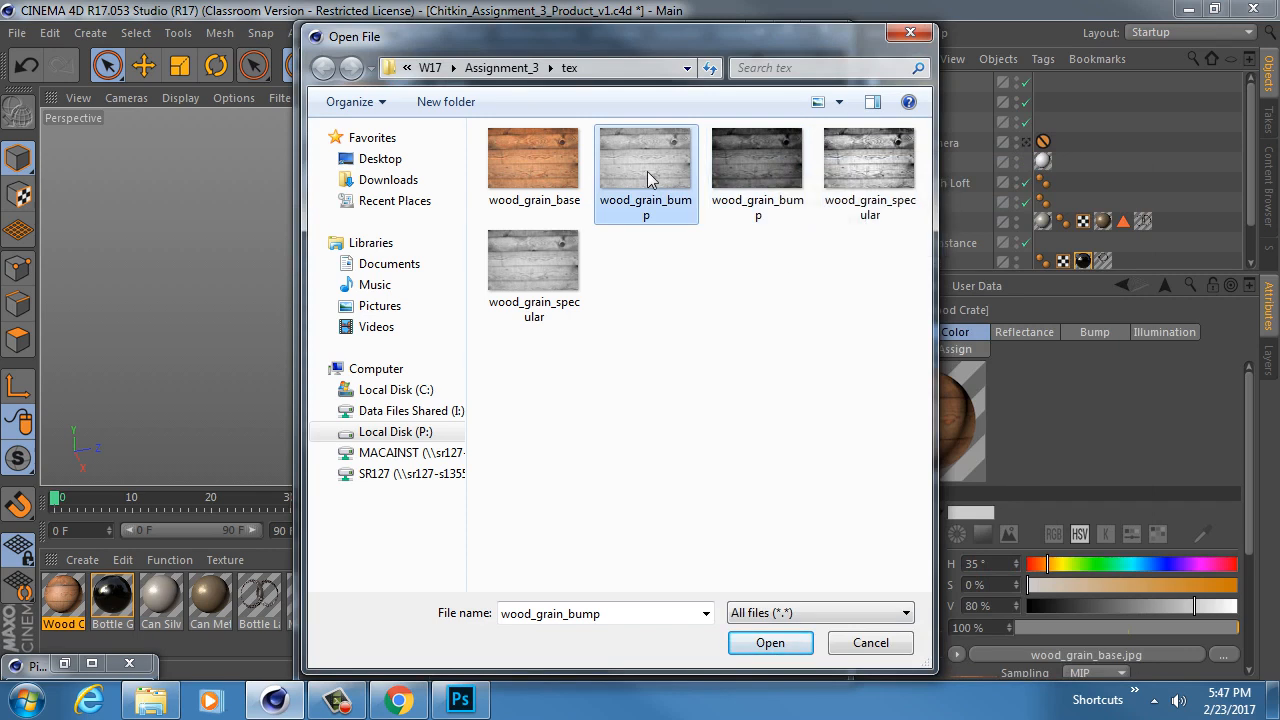
click(770, 643)
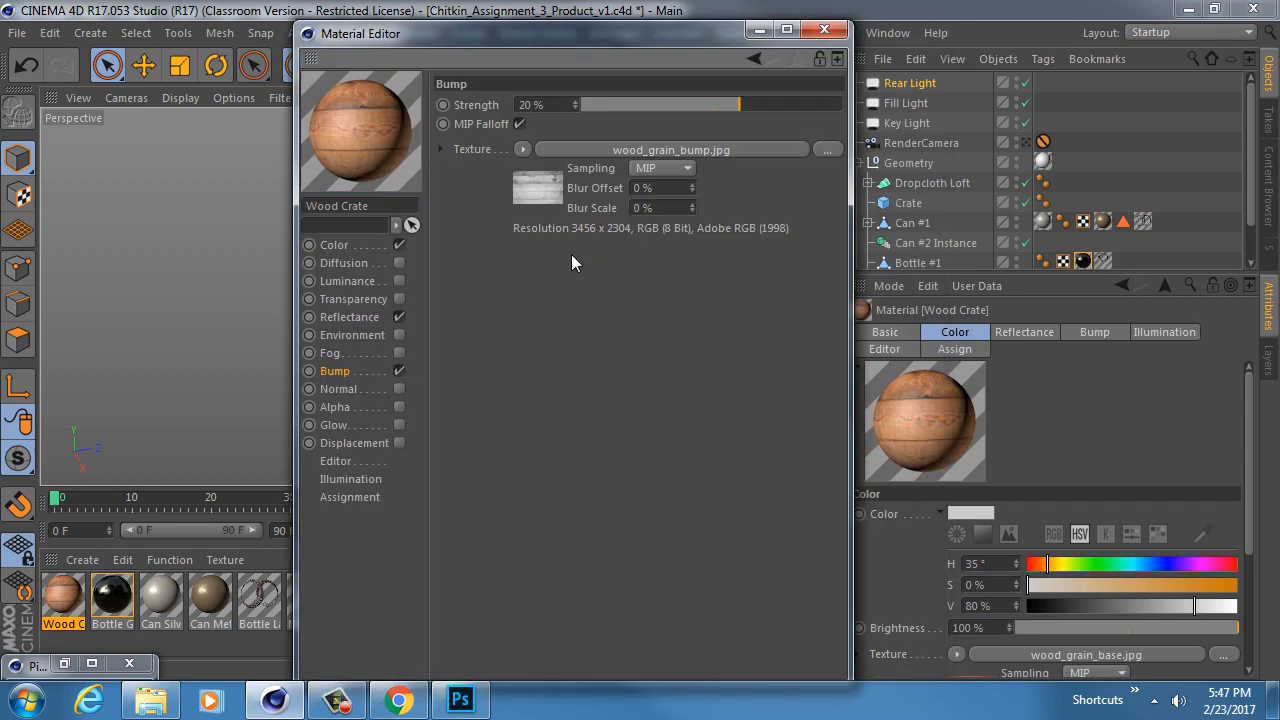
Step: Add a Beckmann layer to the Wood Crate material's Reflectance channel
click(350, 318)
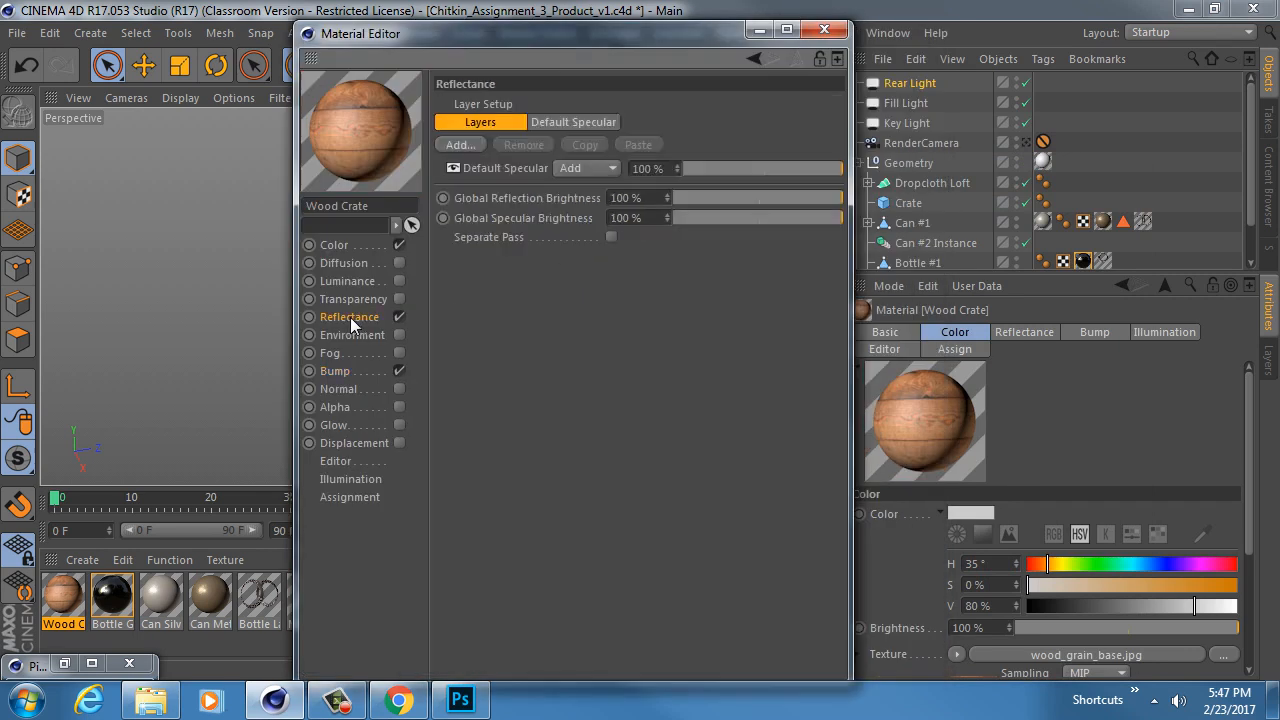
click(474, 145)
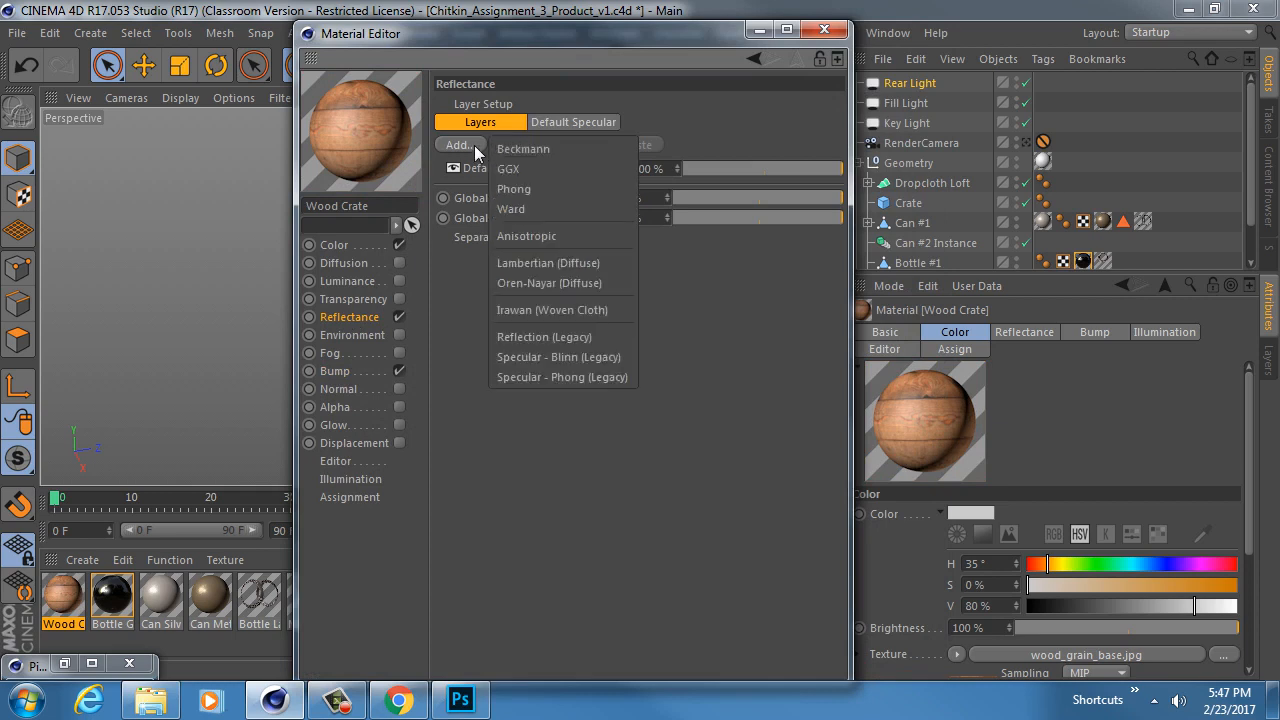
click(533, 150)
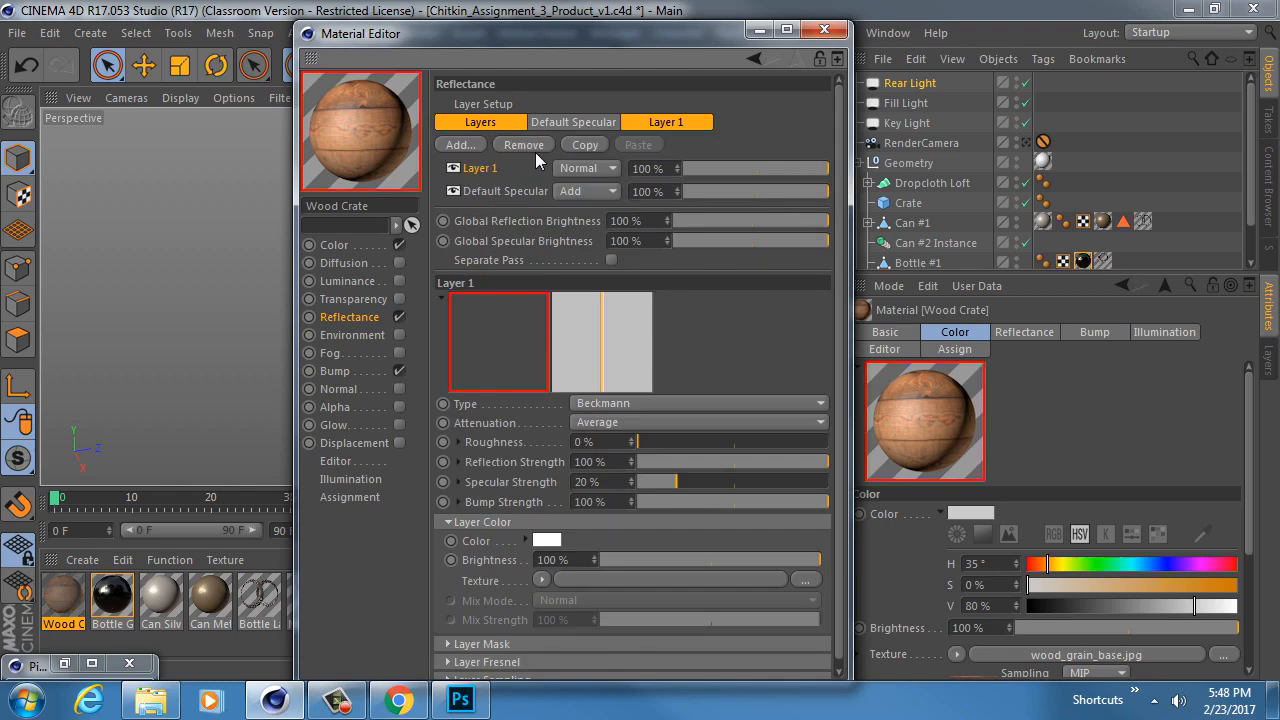
Step: Load the JPEG version of wood_grain_specular as Layer 1's Reflection Strength texture, checking both specular files' properties to identify the format
click(459, 462)
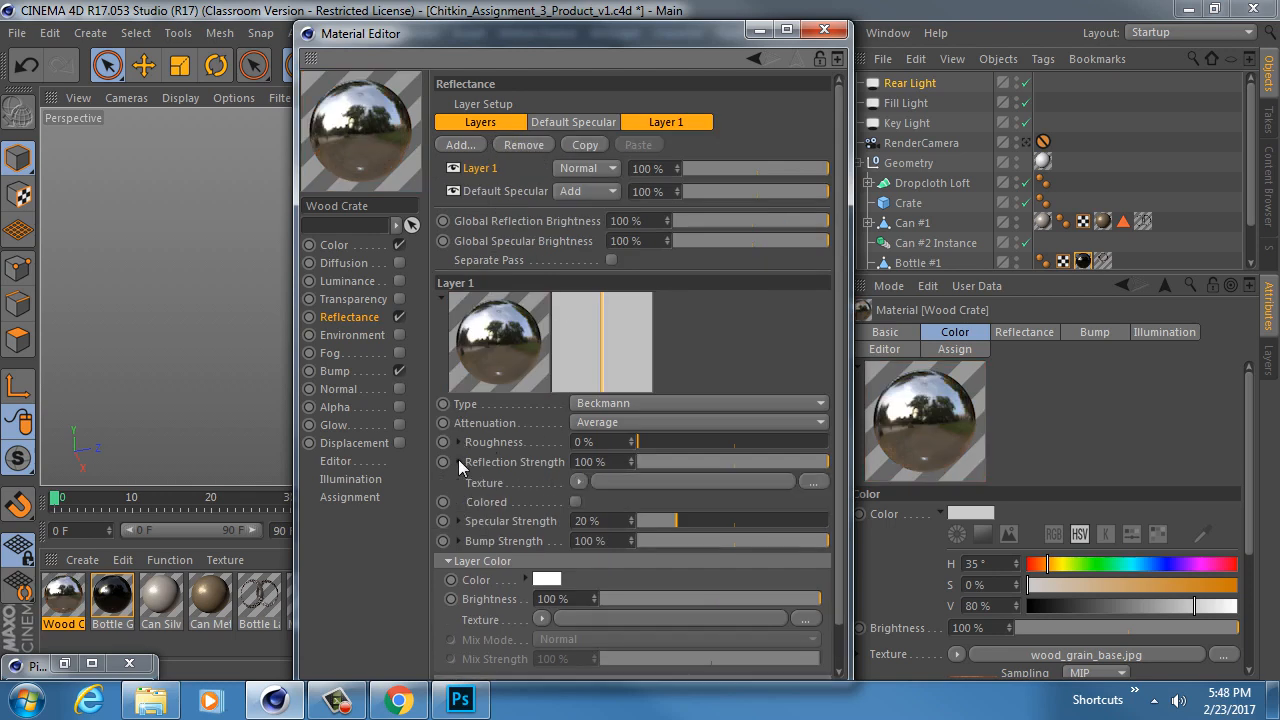
click(574, 488)
click(650, 231)
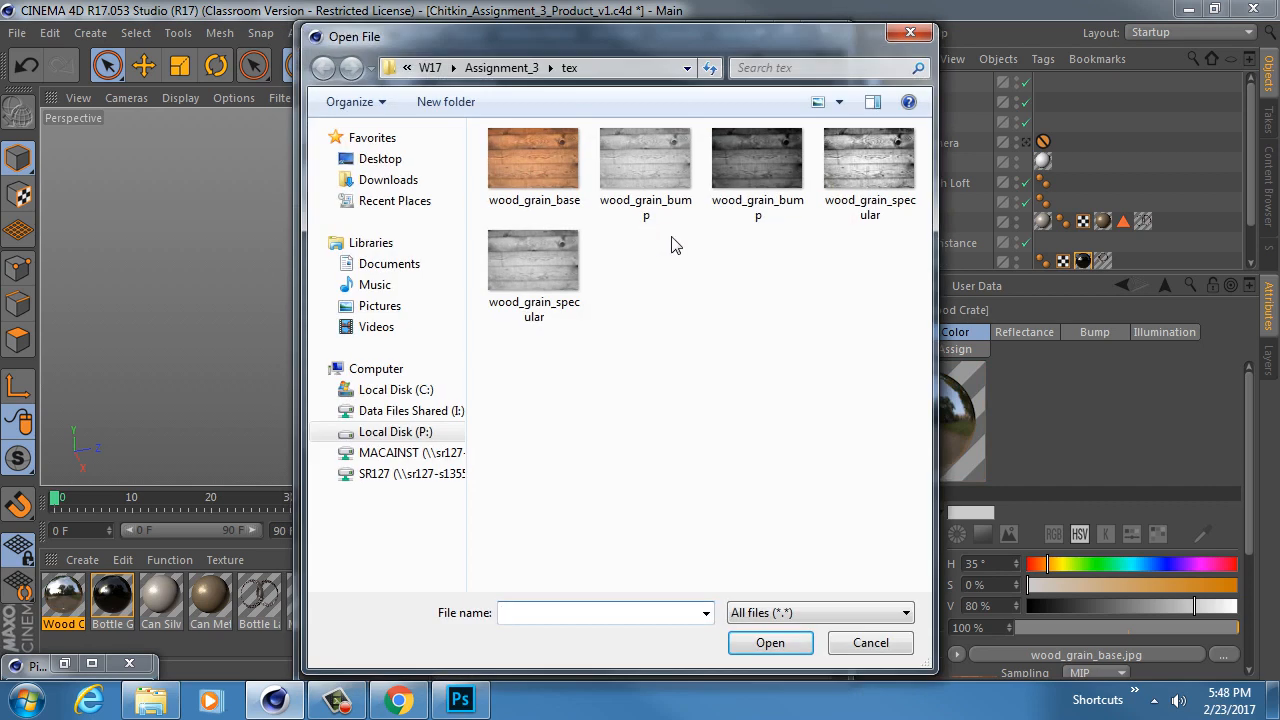
click(553, 266)
right_click(553, 266)
click(612, 662)
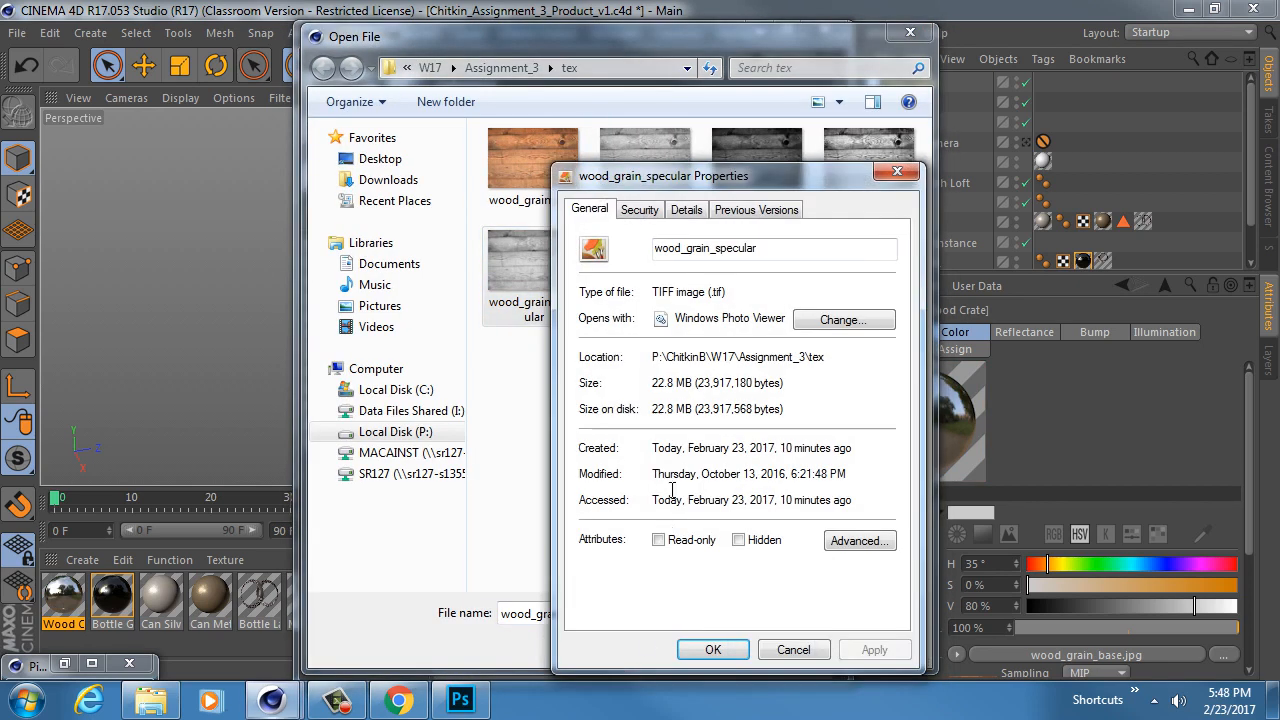
click(897, 171)
right_click(866, 165)
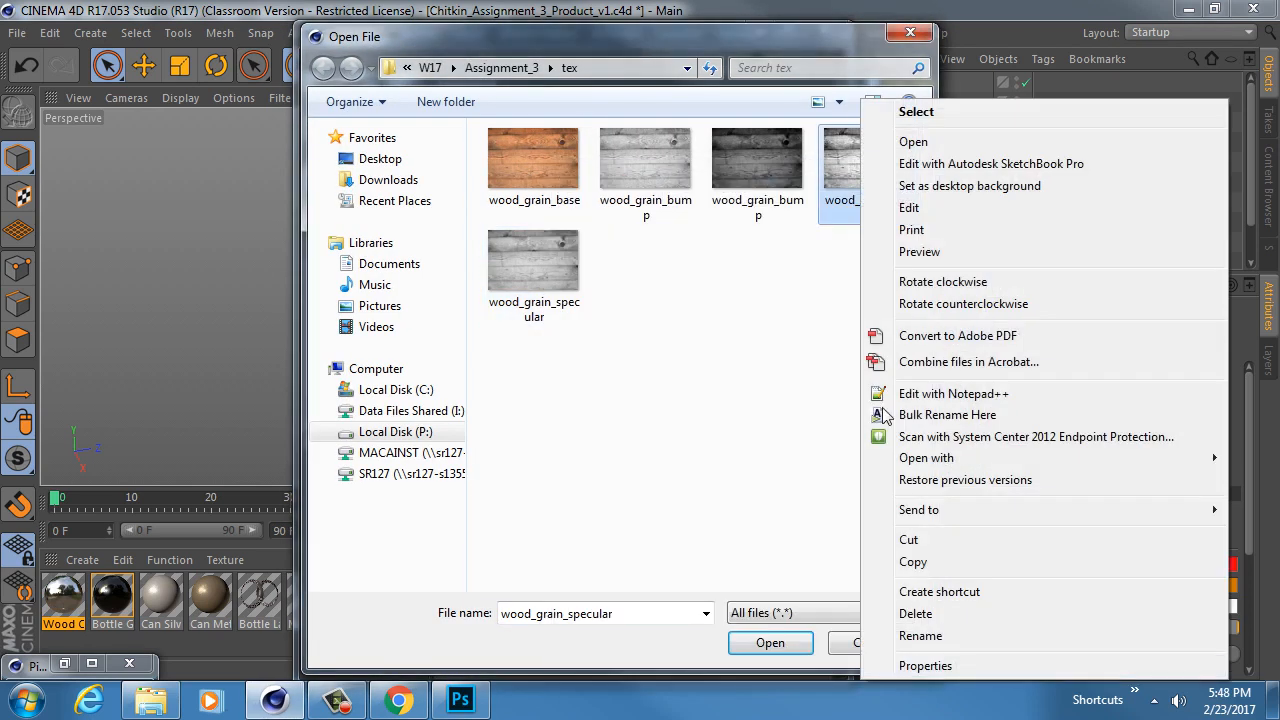
click(935, 668)
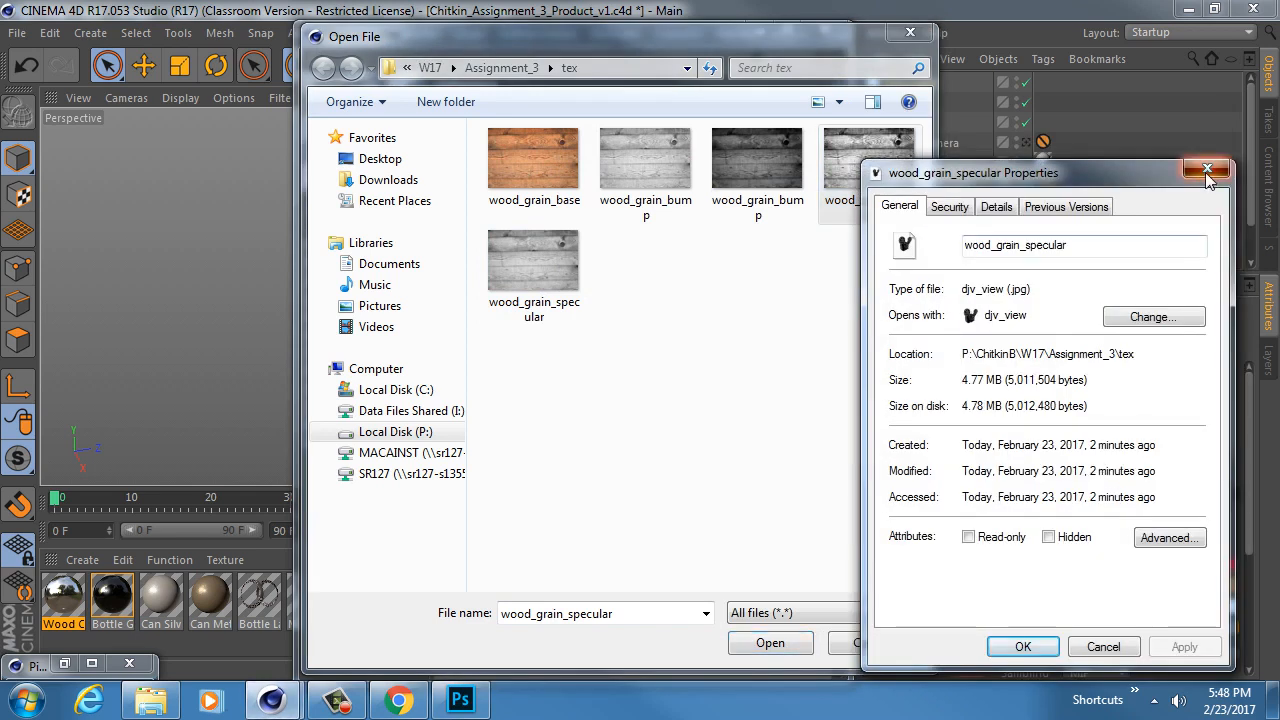
click(1212, 173)
click(783, 649)
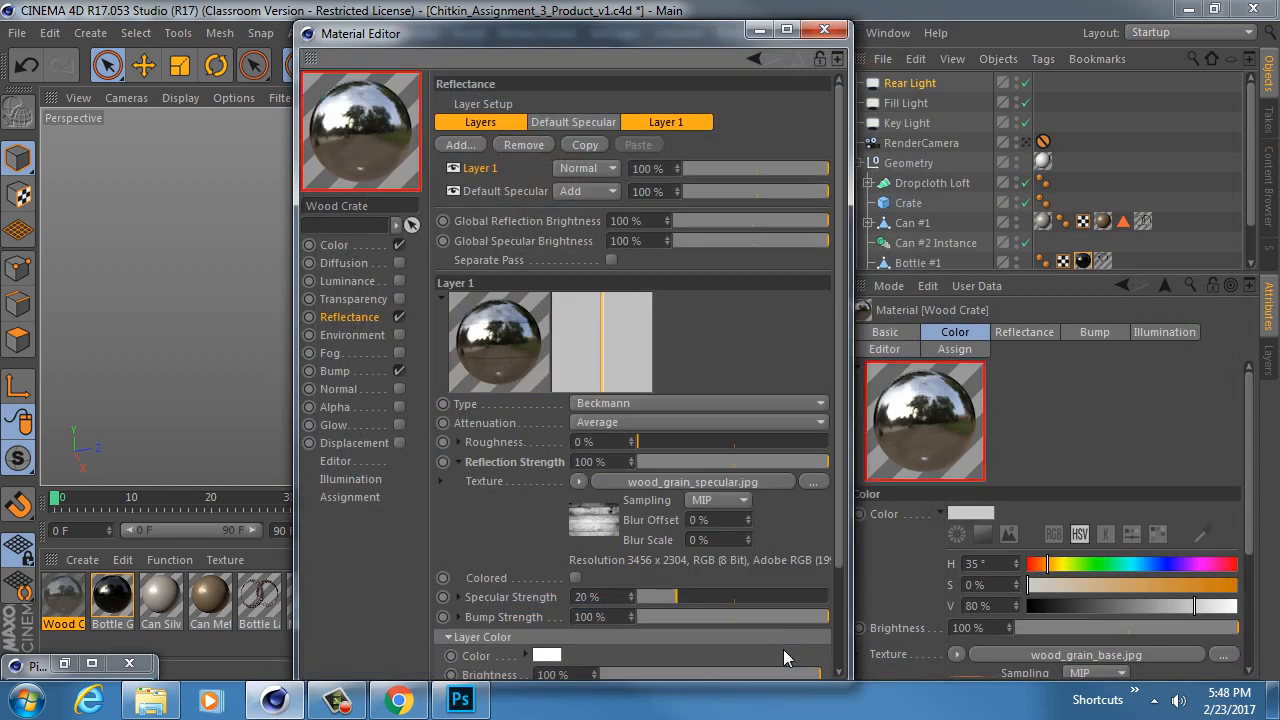
Step: Rearrange the Material Editor so the viewport is clear and set Layer 1's Reflection Strength to 21%
drag(571, 38, 617, 28)
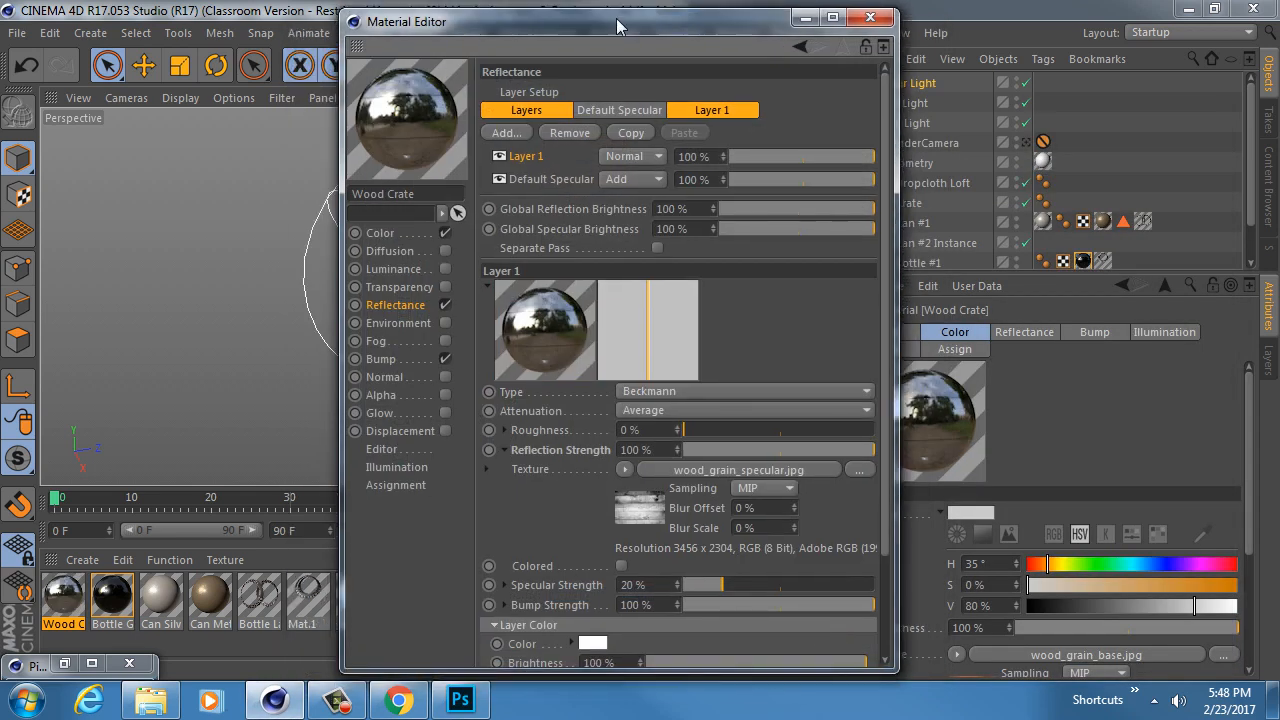
drag(708, 22, 974, 45)
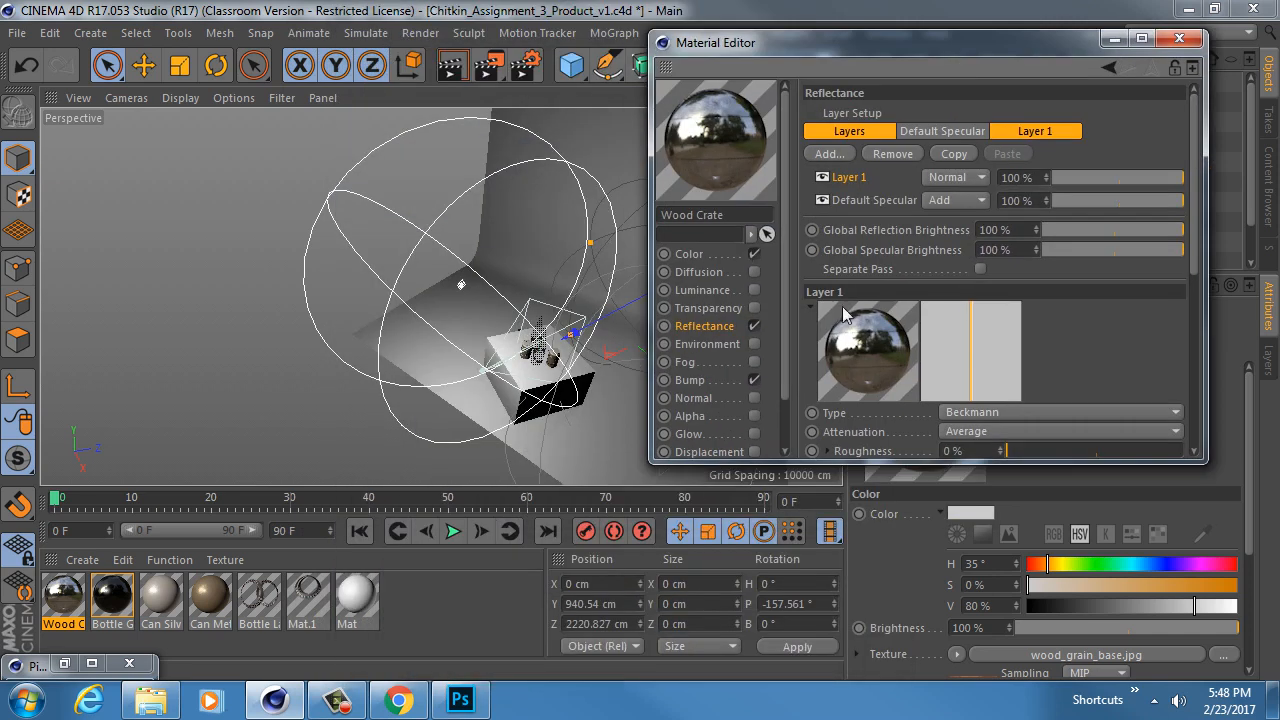
drag(781, 463, 790, 630)
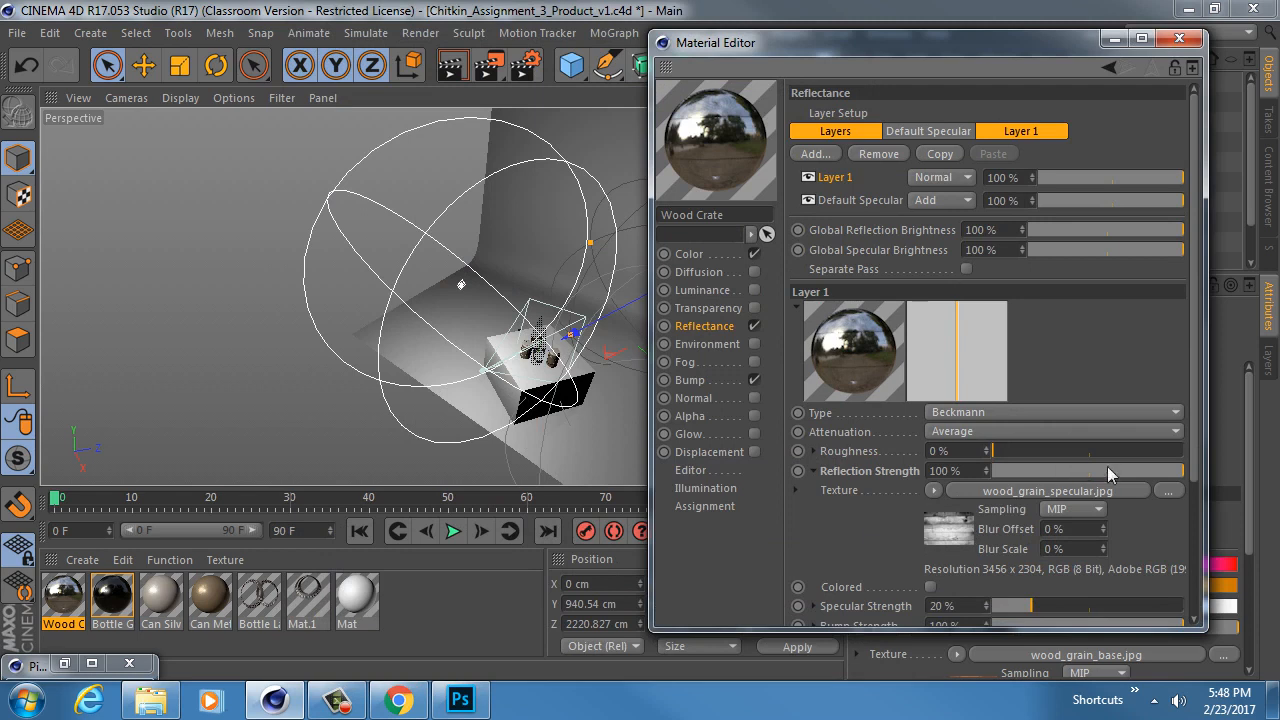
drag(1107, 466, 1033, 470)
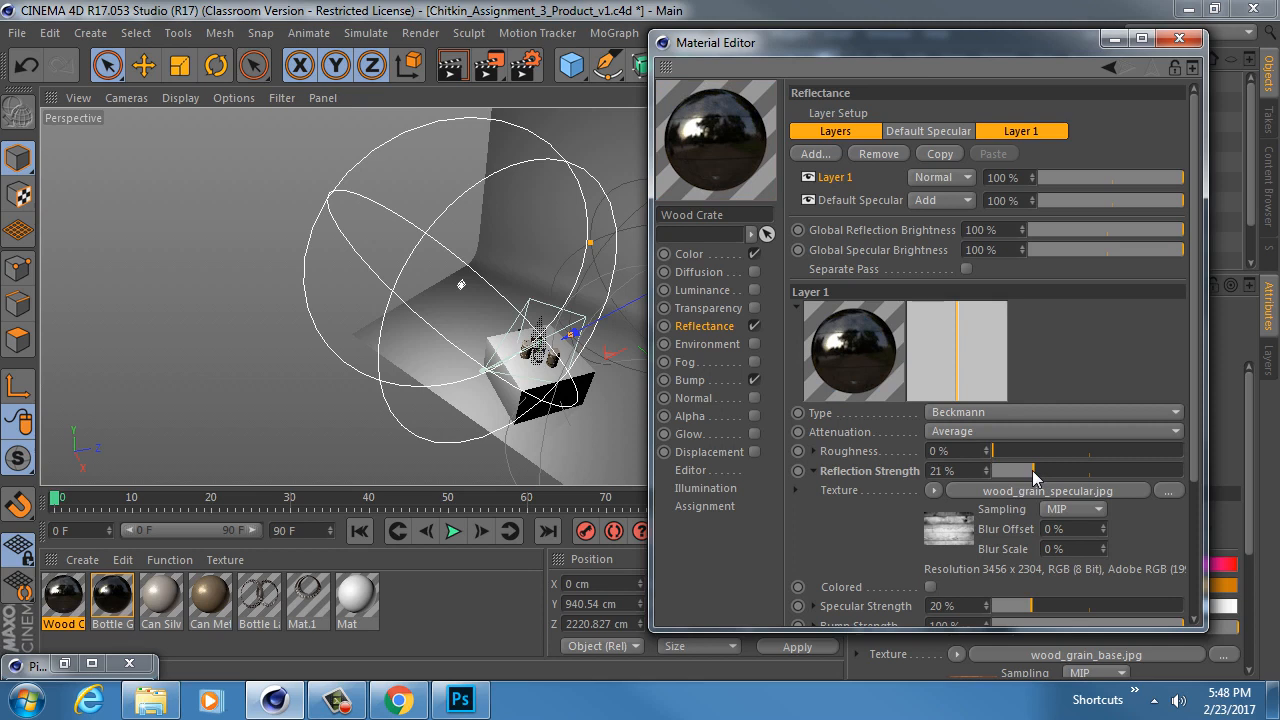
Step: Try the Add blend mode on Layer 1 and return it to Normal
click(925, 180)
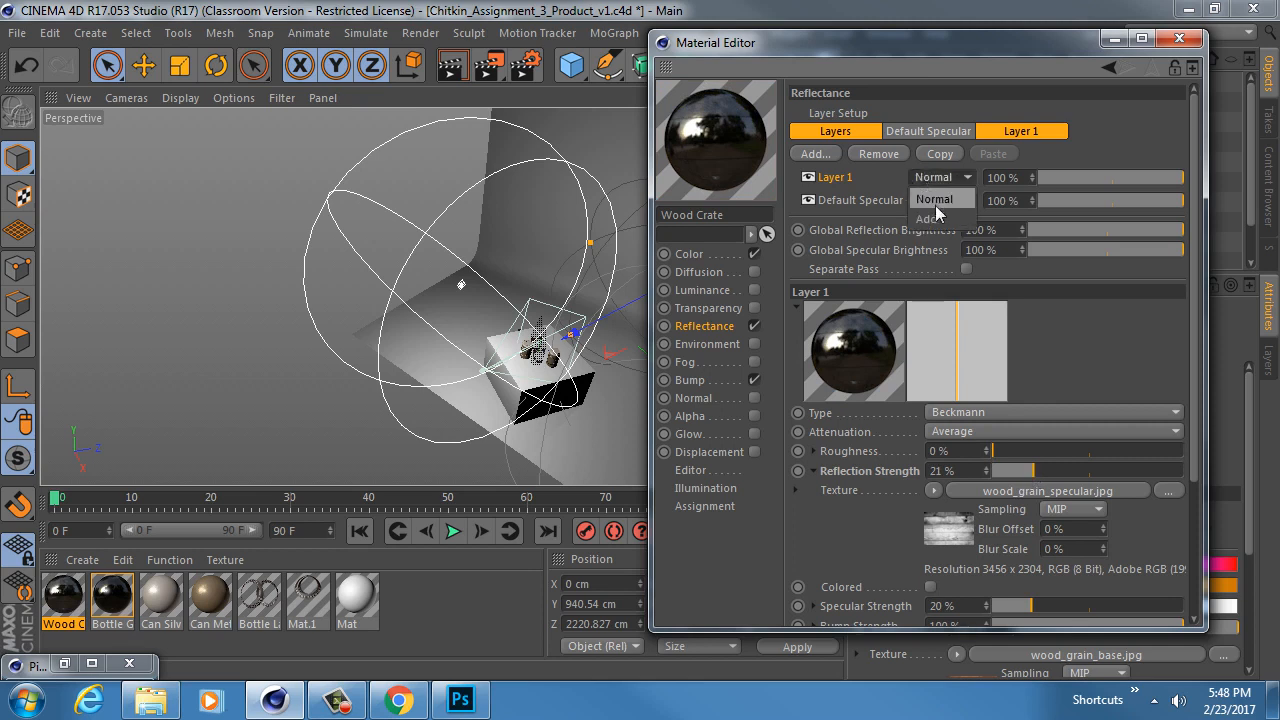
click(933, 214)
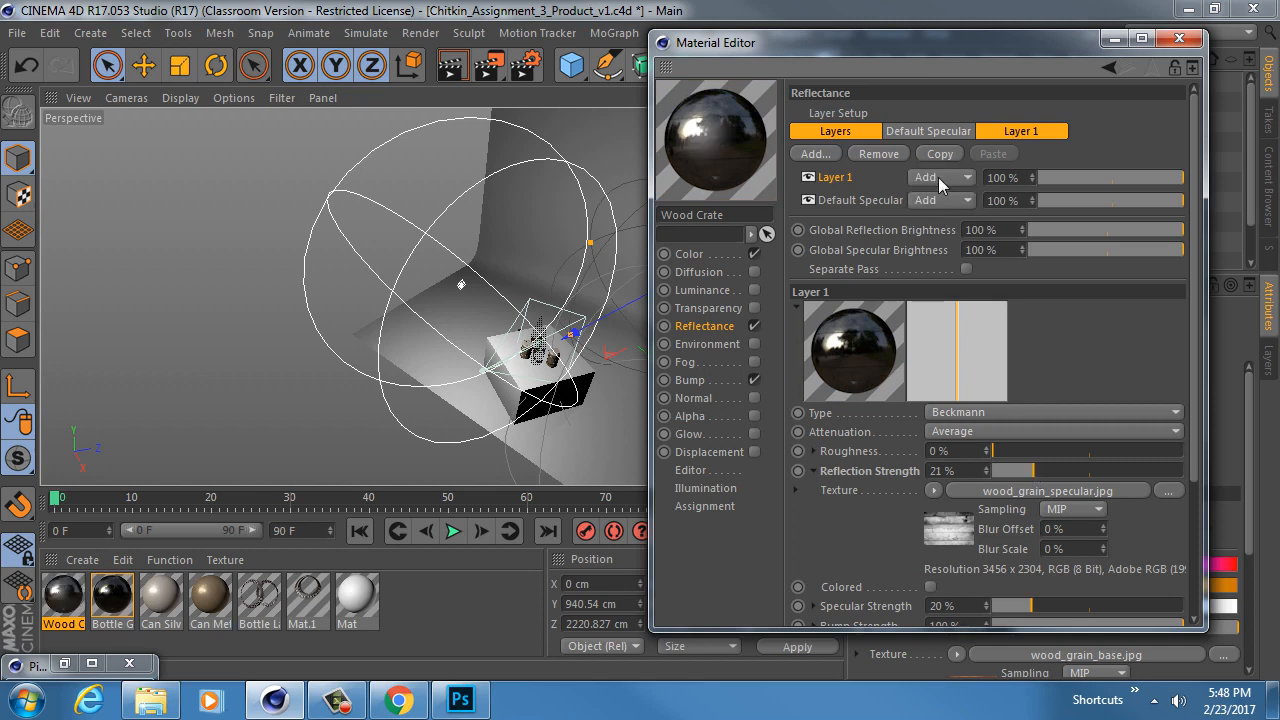
click(930, 177)
click(945, 199)
Step: Try Maximum attenuation on Layer 1 and settle on Additive
click(965, 431)
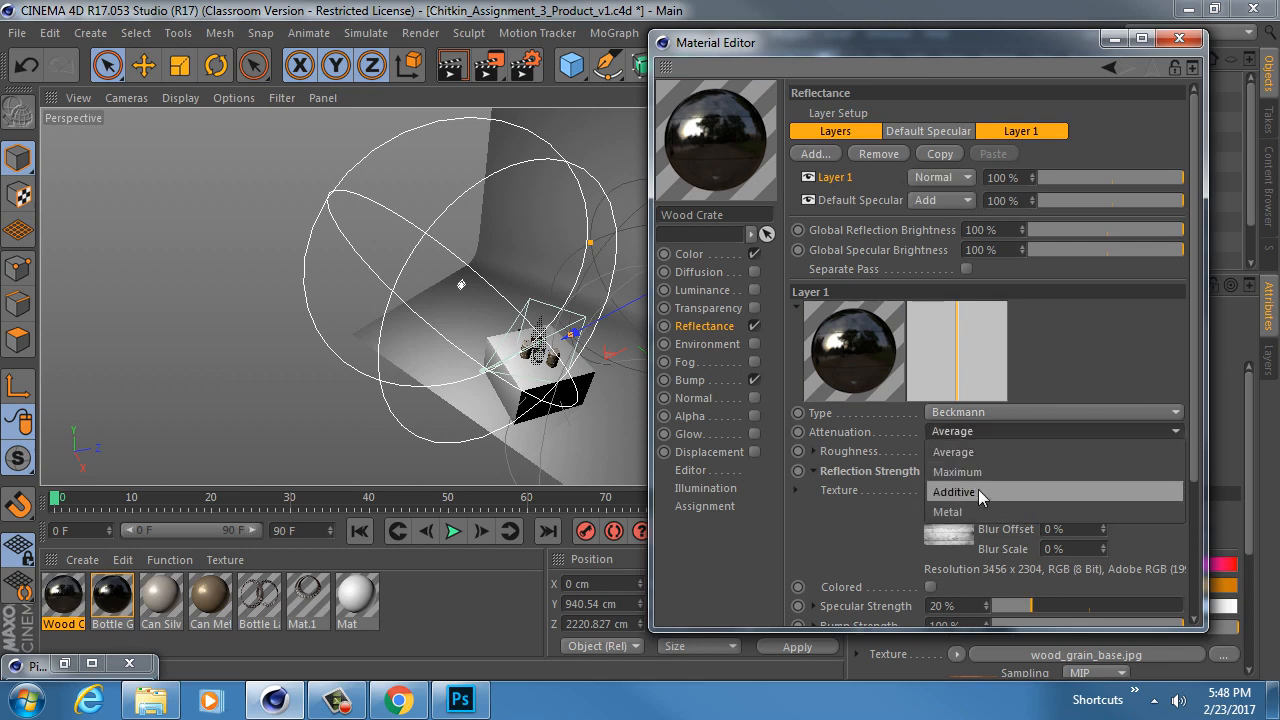
click(978, 472)
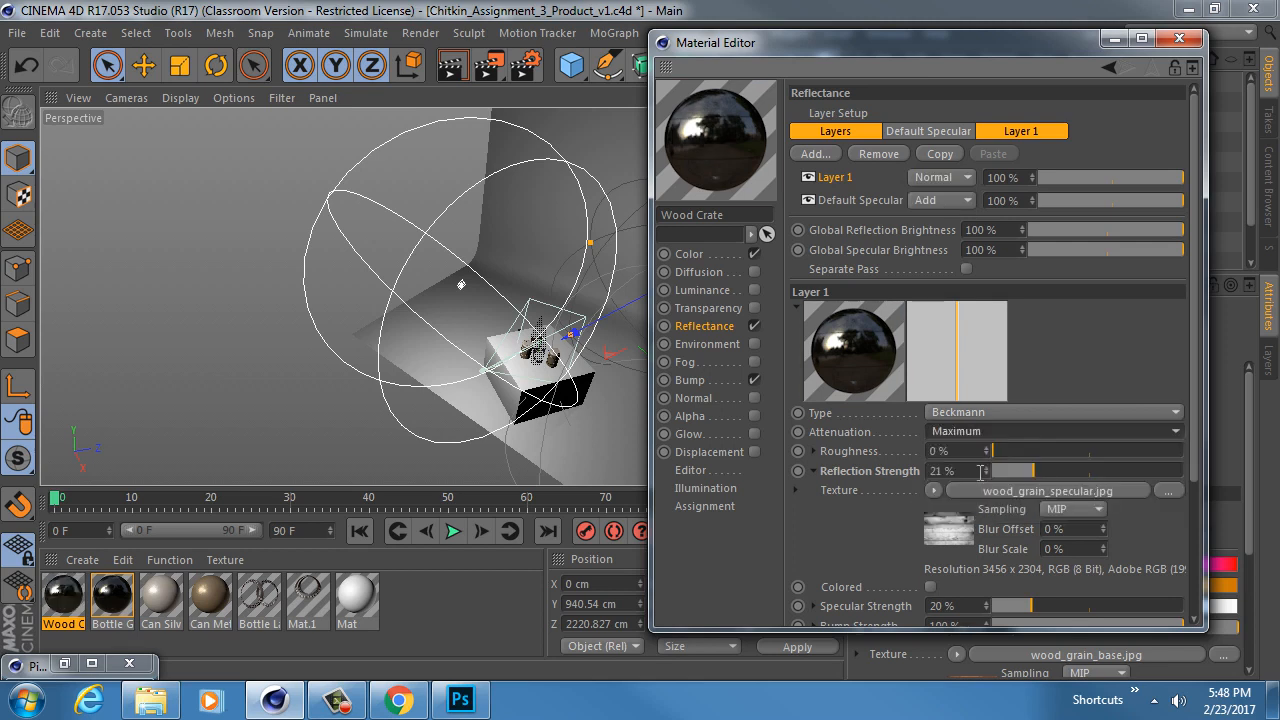
click(966, 431)
click(961, 489)
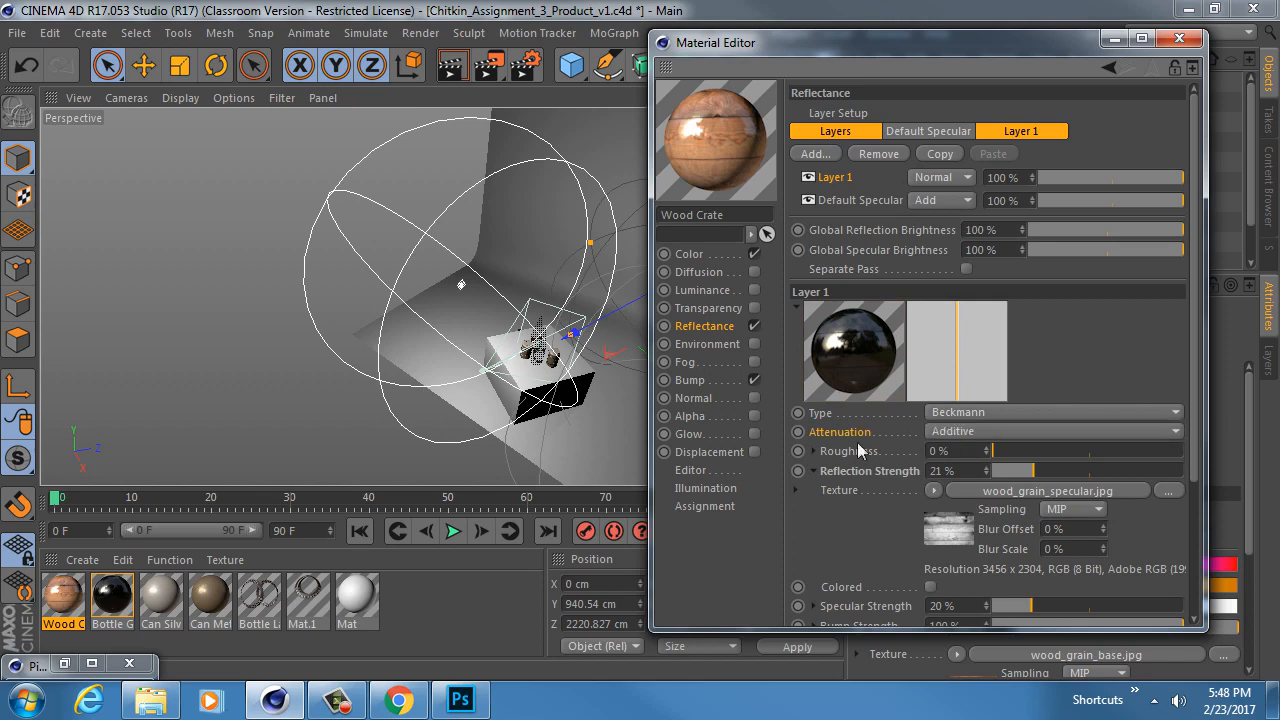
Step: Check the Color channel's settings and rename Layer 1 in the Reflectance channel to Reflection
click(704, 256)
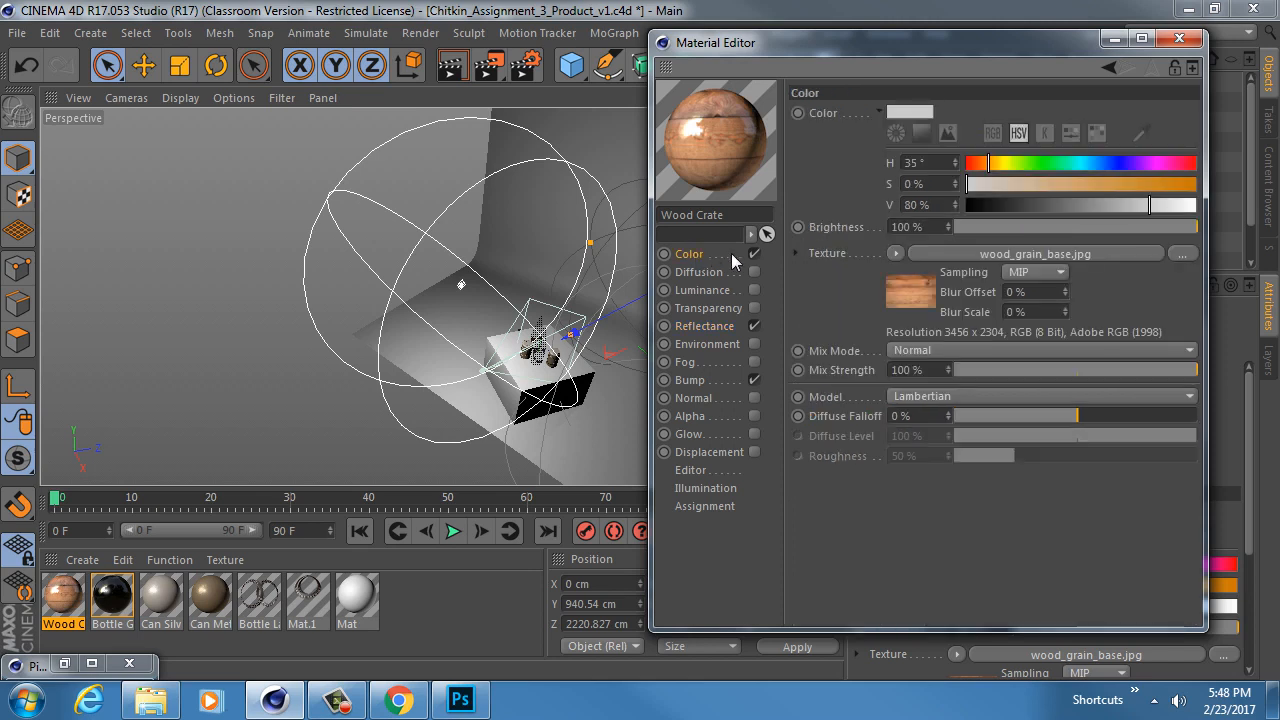
click(720, 328)
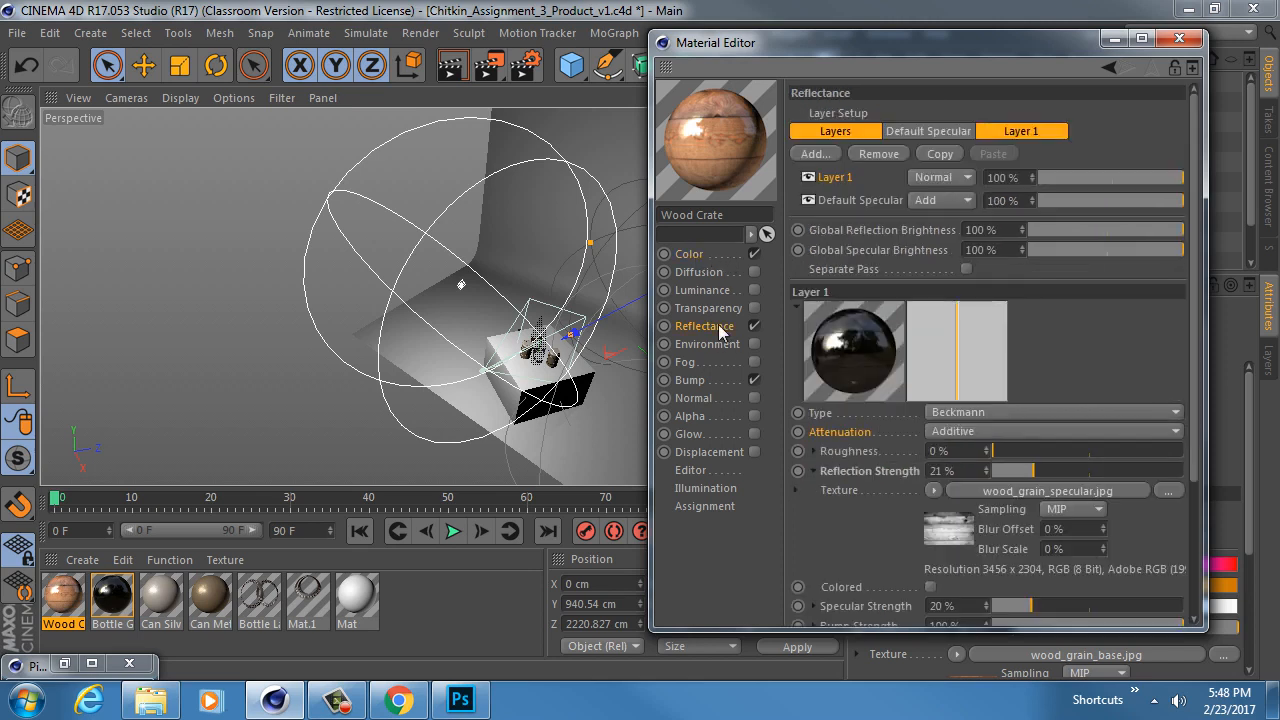
double_click(836, 177)
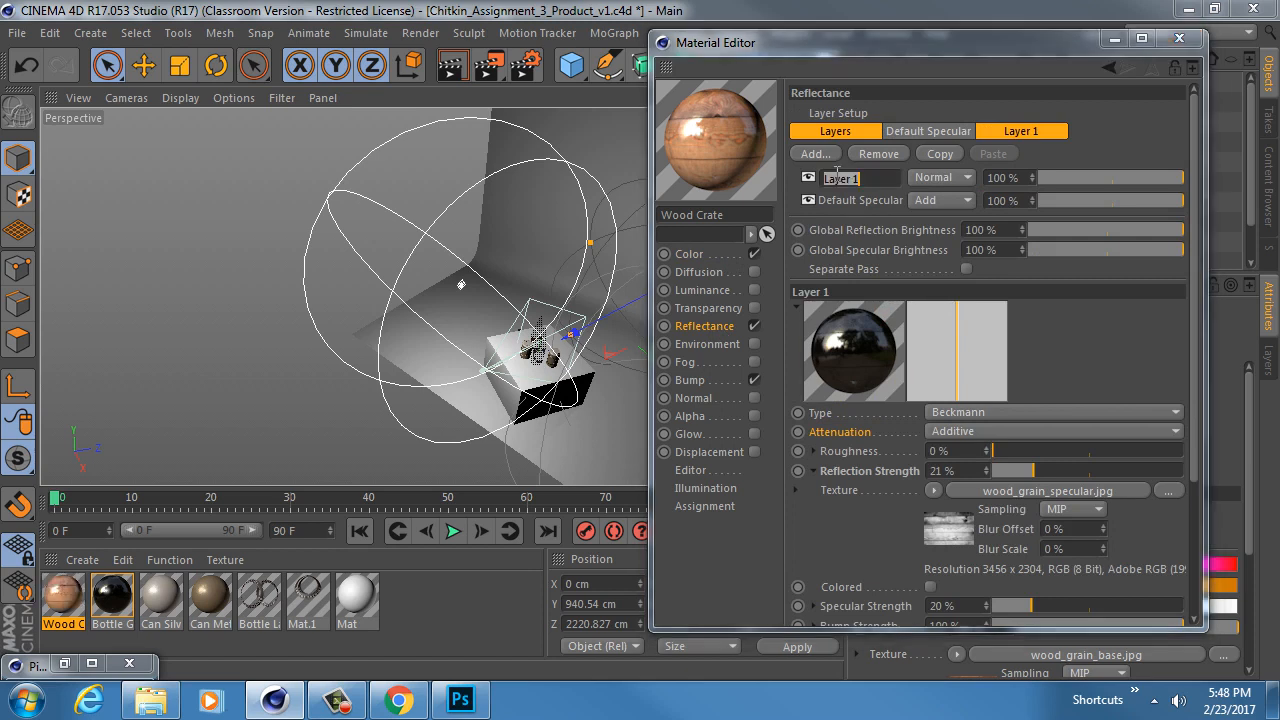
text(Reflection)
key(Return)
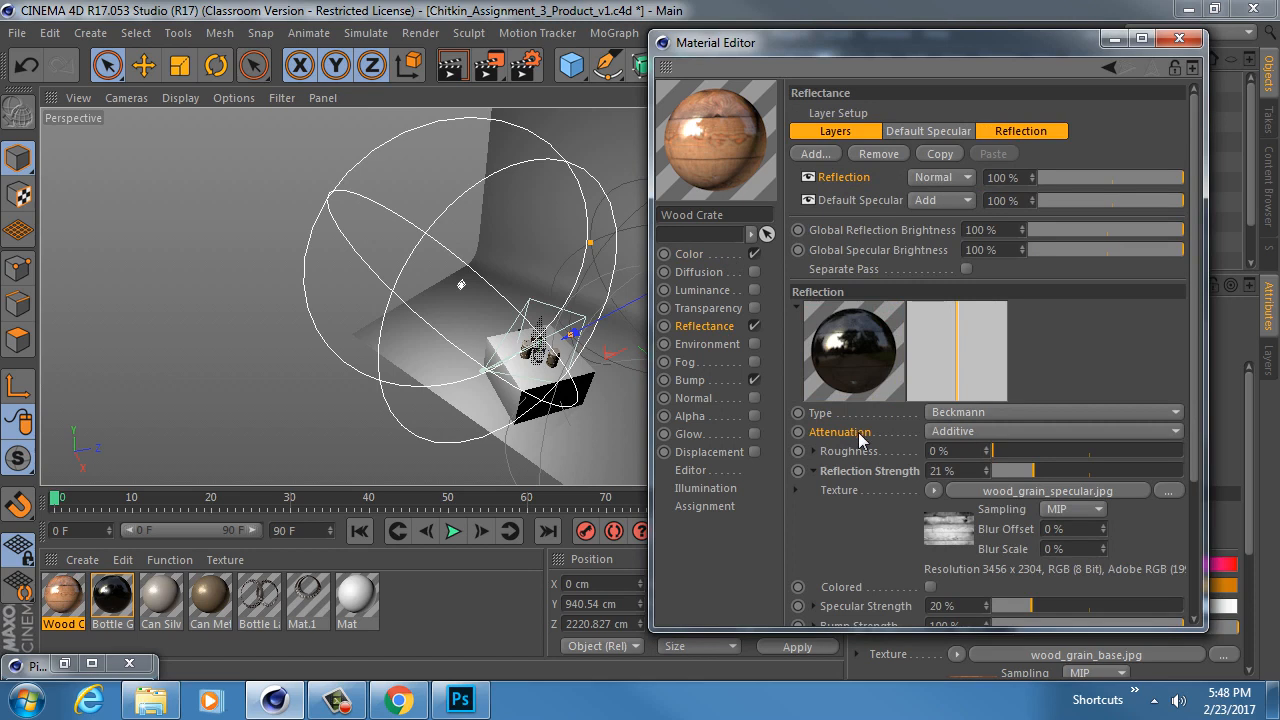
Step: Compare Average attenuation on the Reflection layer and set it back to Additive
click(950, 431)
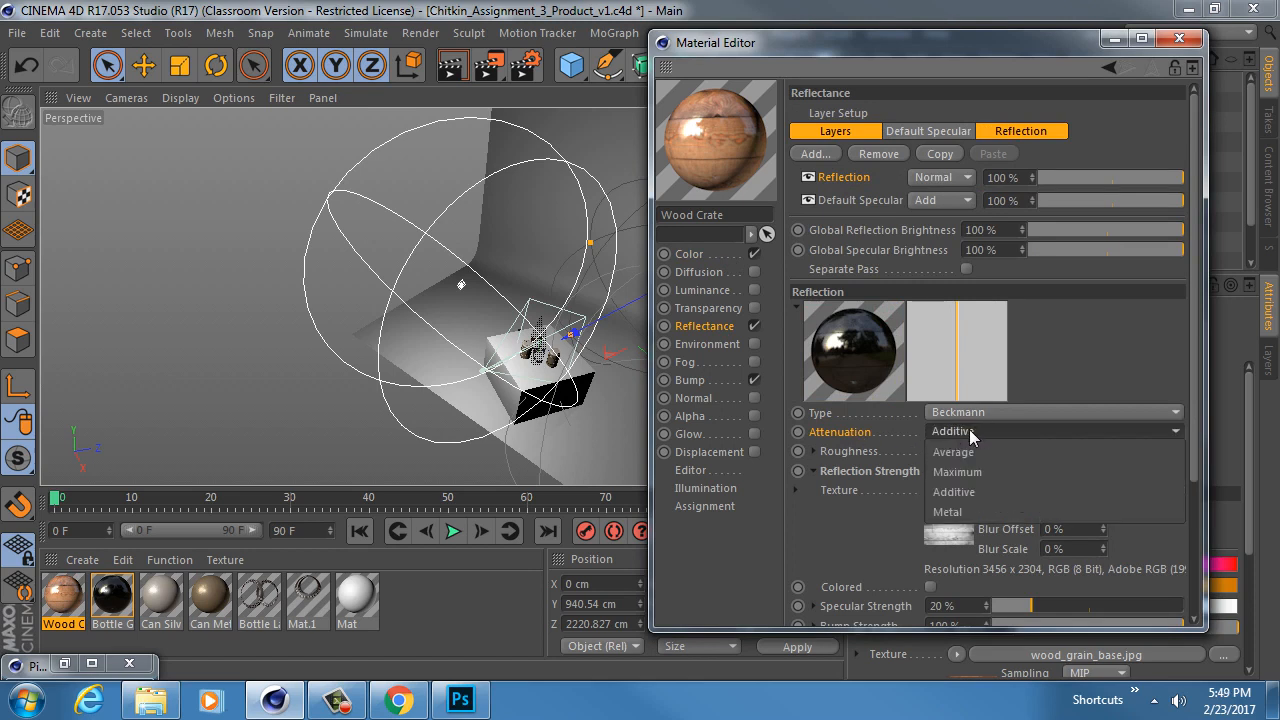
click(1000, 433)
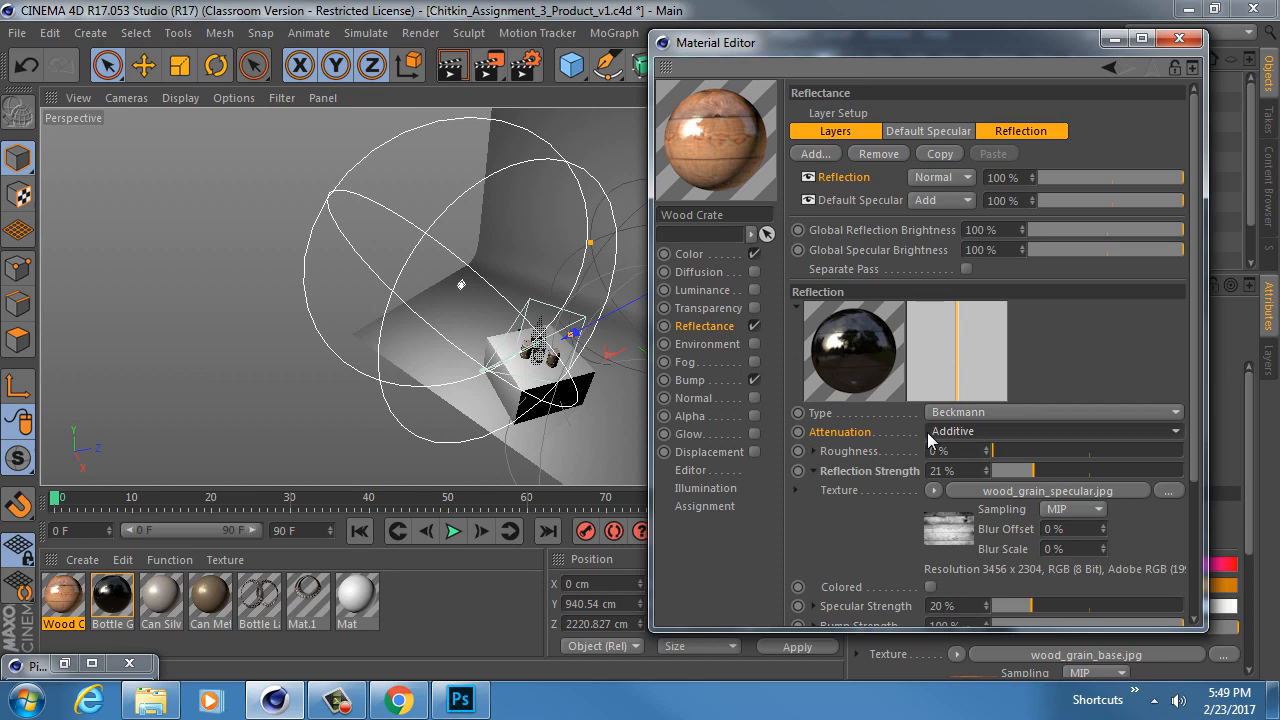
click(950, 432)
click(969, 449)
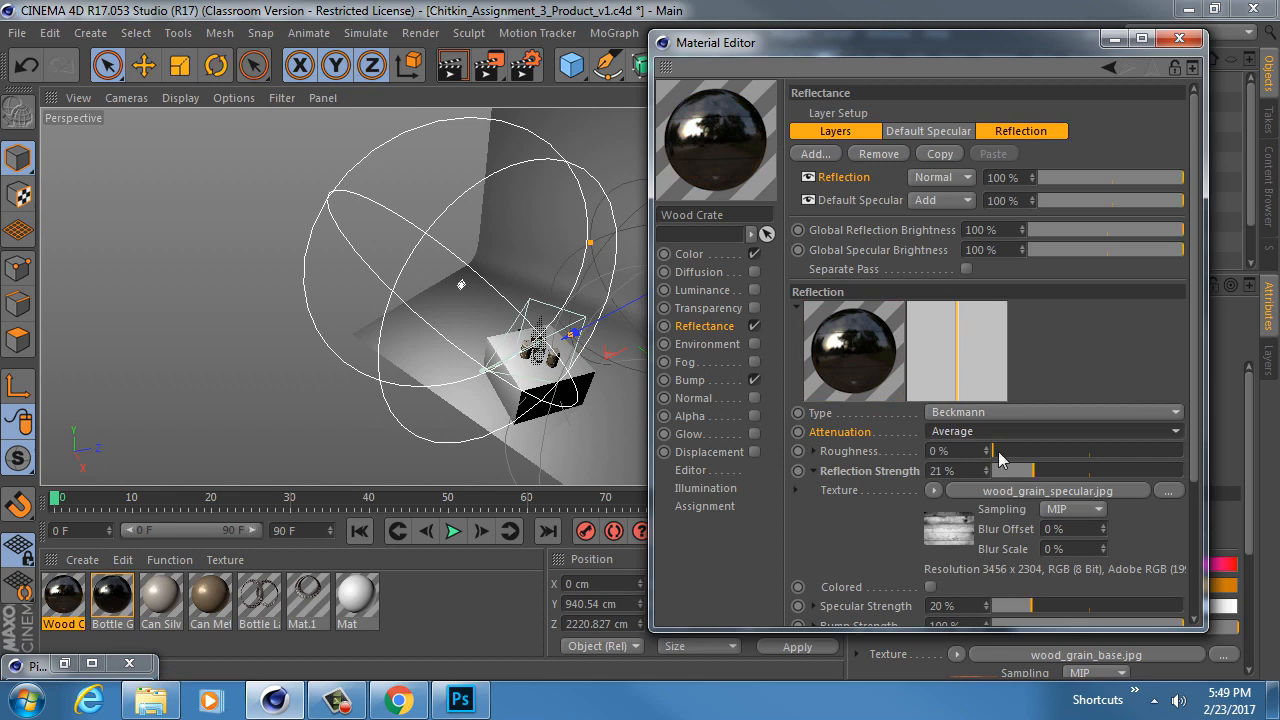
click(968, 436)
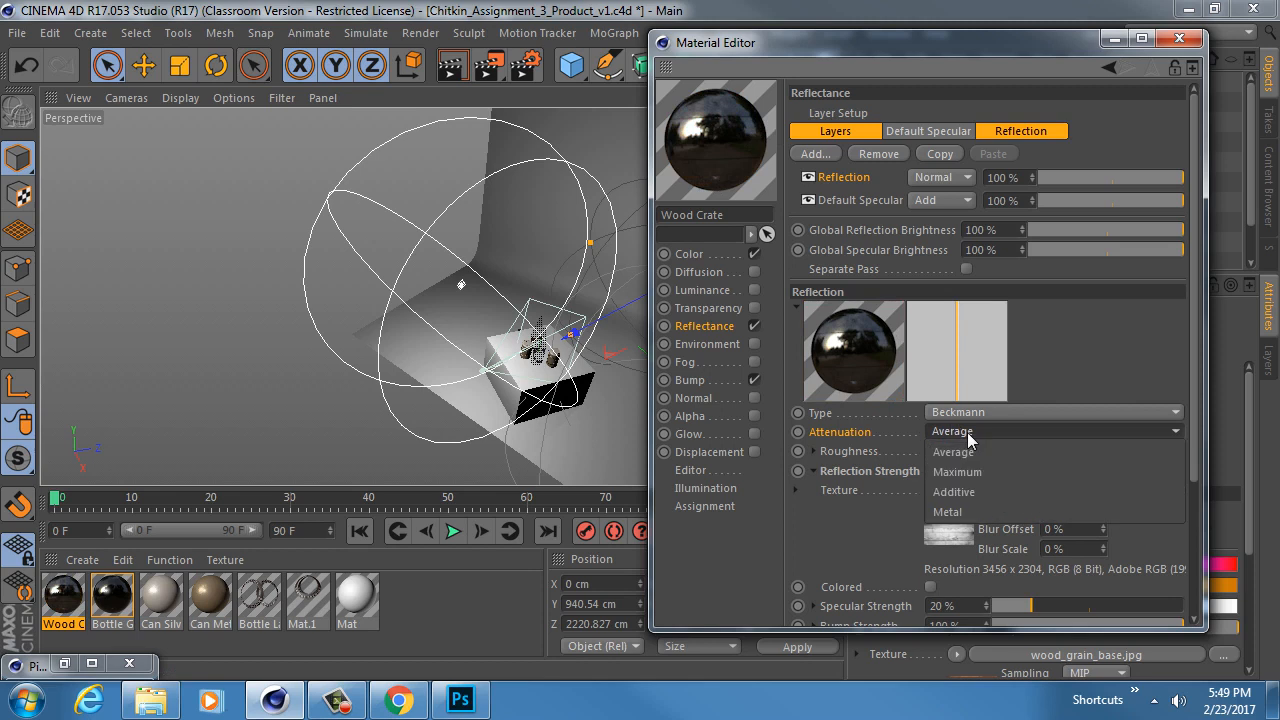
click(968, 491)
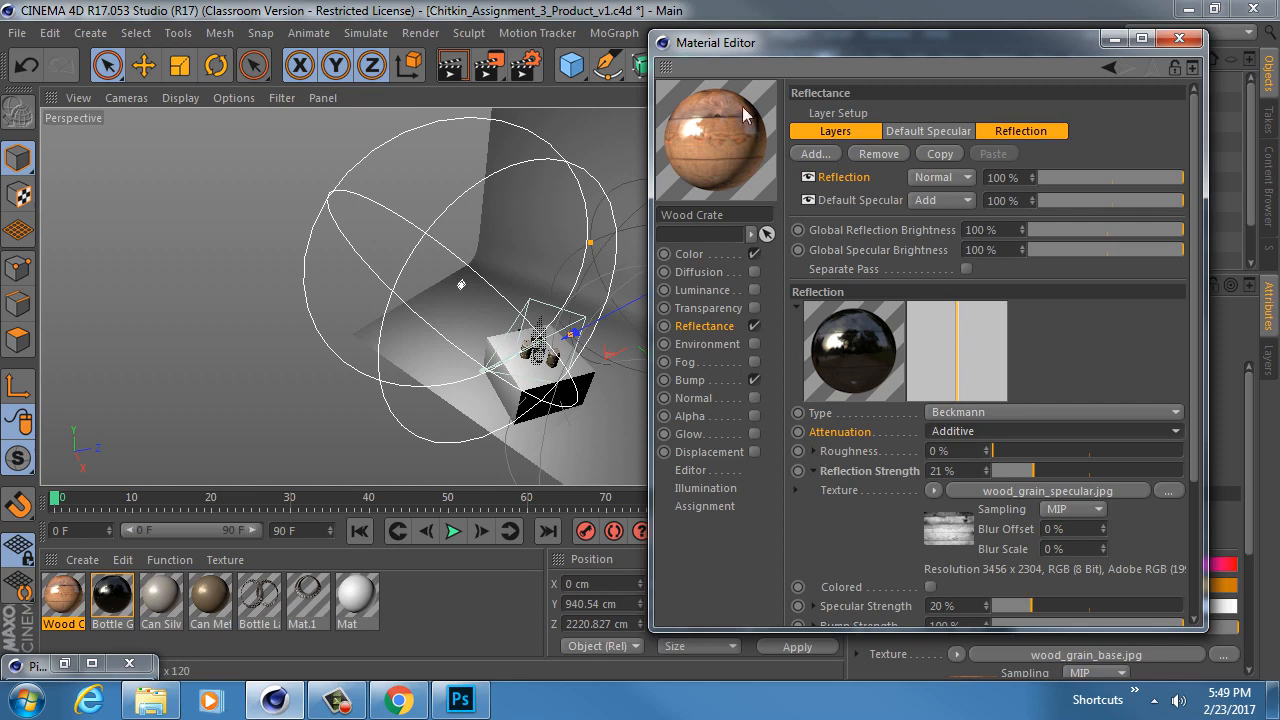
Step: Set the Reflection layer's Roughness to 15% and expand its texture settings
drag(1000, 451, 1024, 451)
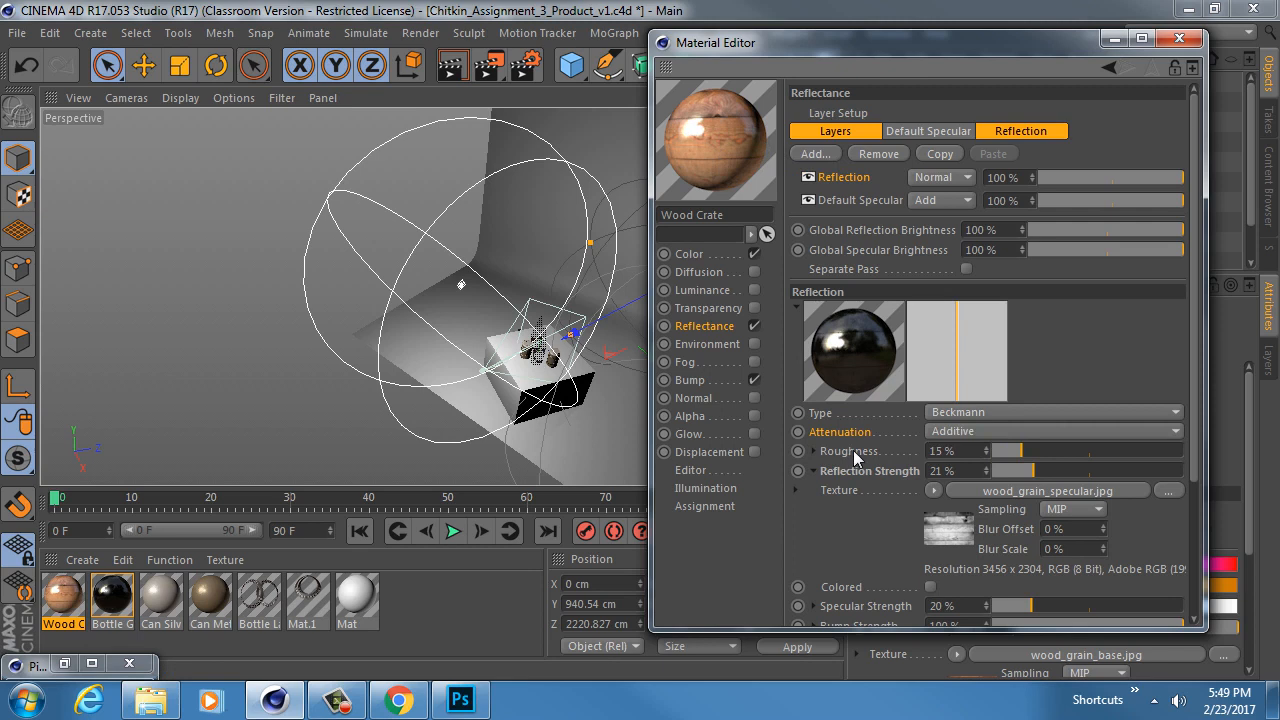
click(816, 451)
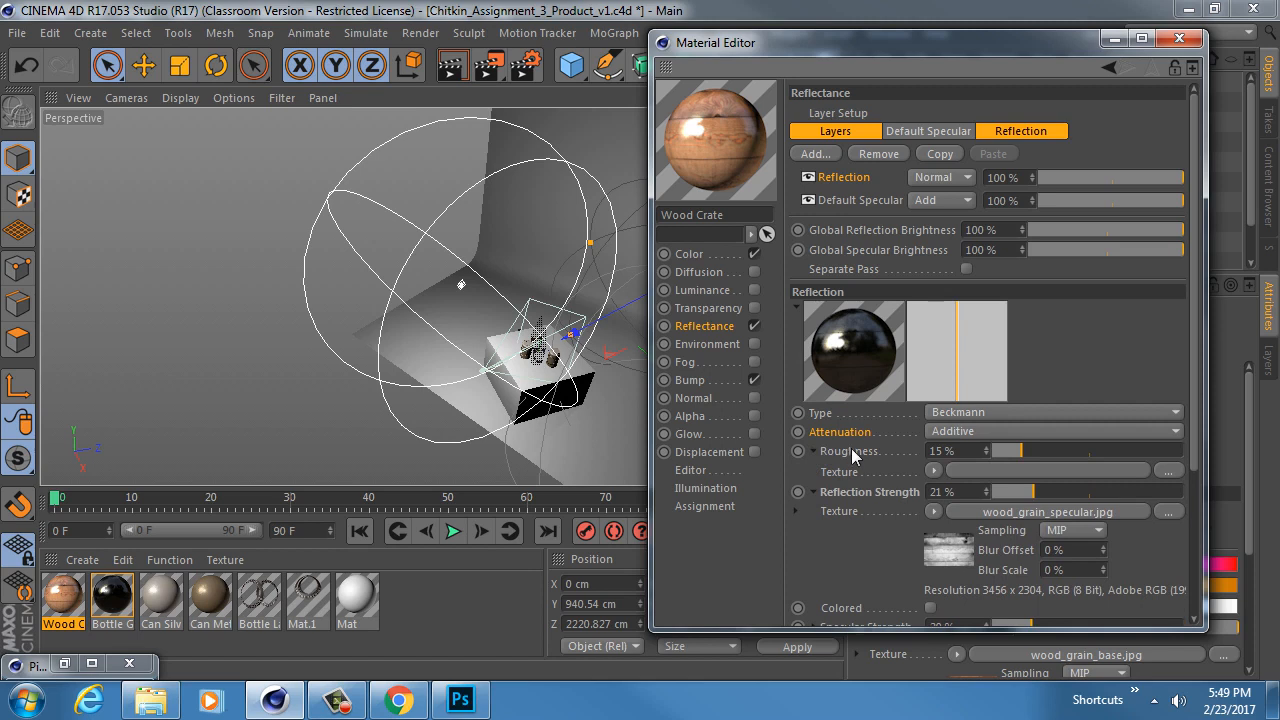
Step: Minimize the Material Editor, apply the Wood Crate material to the crate, and look through RenderCamera
click(1113, 38)
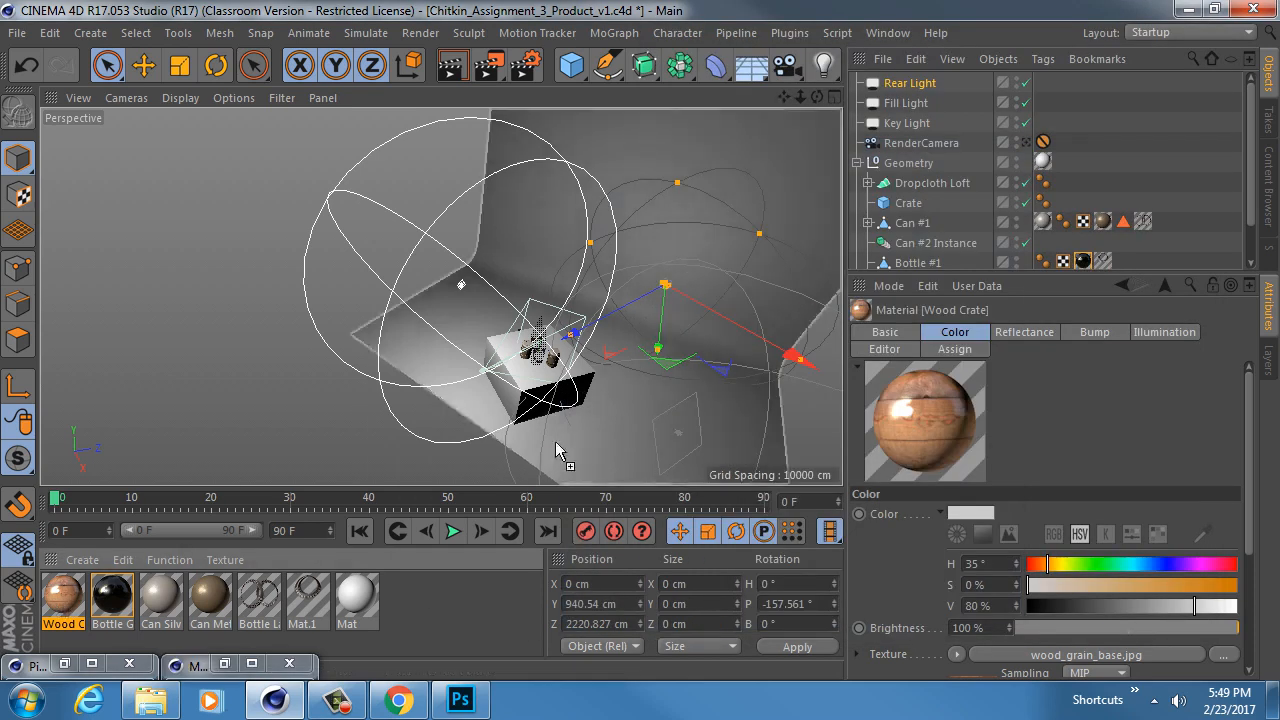
drag(531, 380, 533, 382)
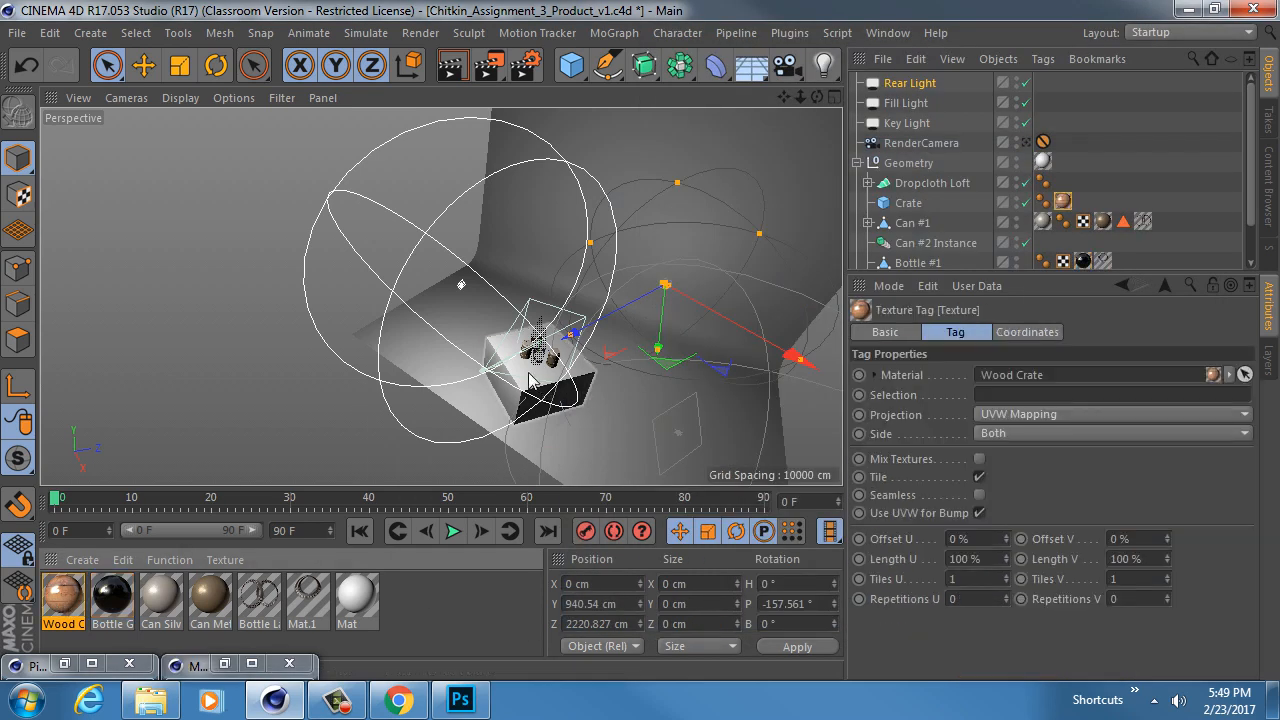
click(1026, 143)
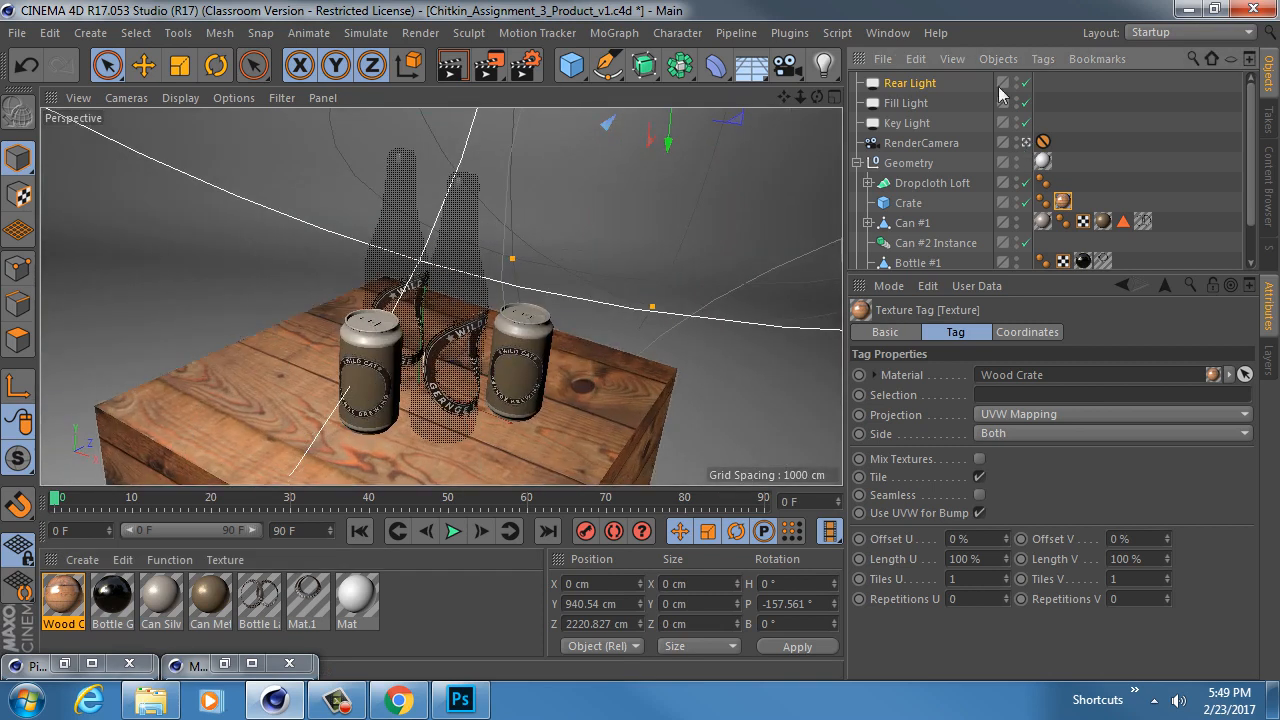
Step: Preview the textured crate from a free viewpoint and in a render through RenderCamera
click(1027, 143)
alt+drag(625, 325, 340, 402)
mouse_move(520, 366)
alt+right_down()
mouse_move(633, 355)
mouse_move(526, 351)
alt+right_up()
alt+drag(526, 351, 462, 275)
alt+right_drag(402, 309, 432, 308)
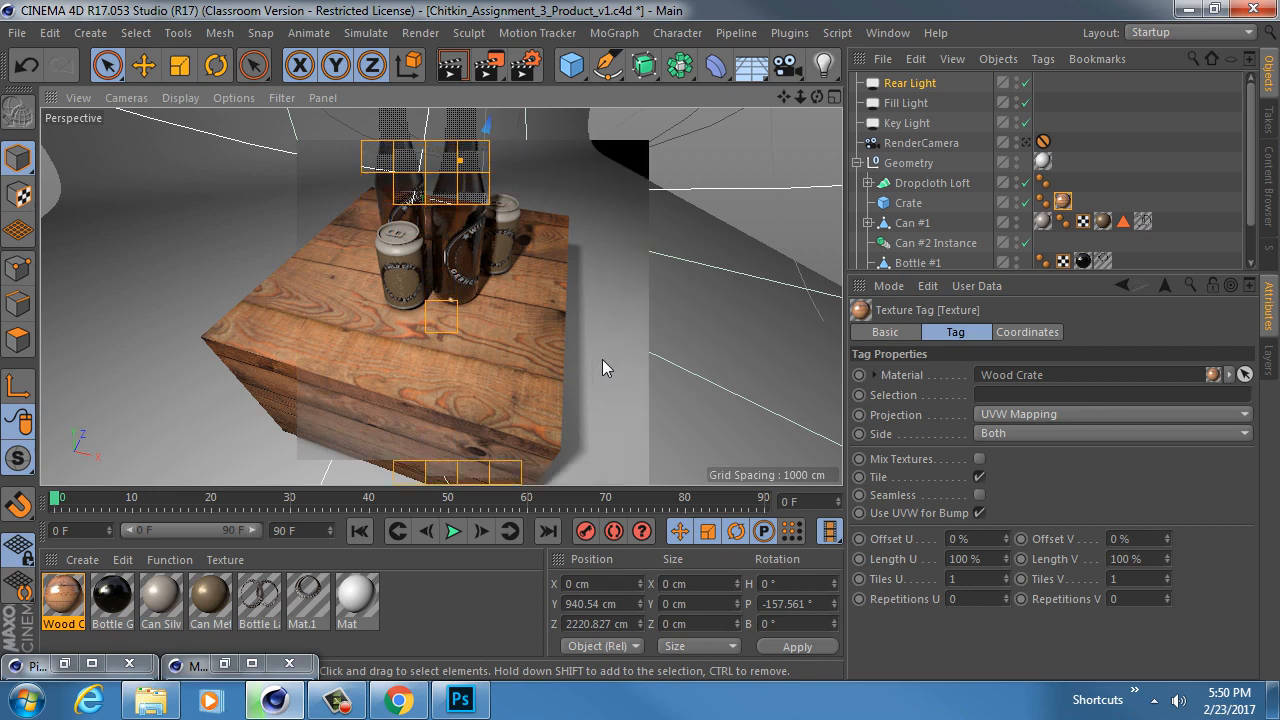
click(1026, 142)
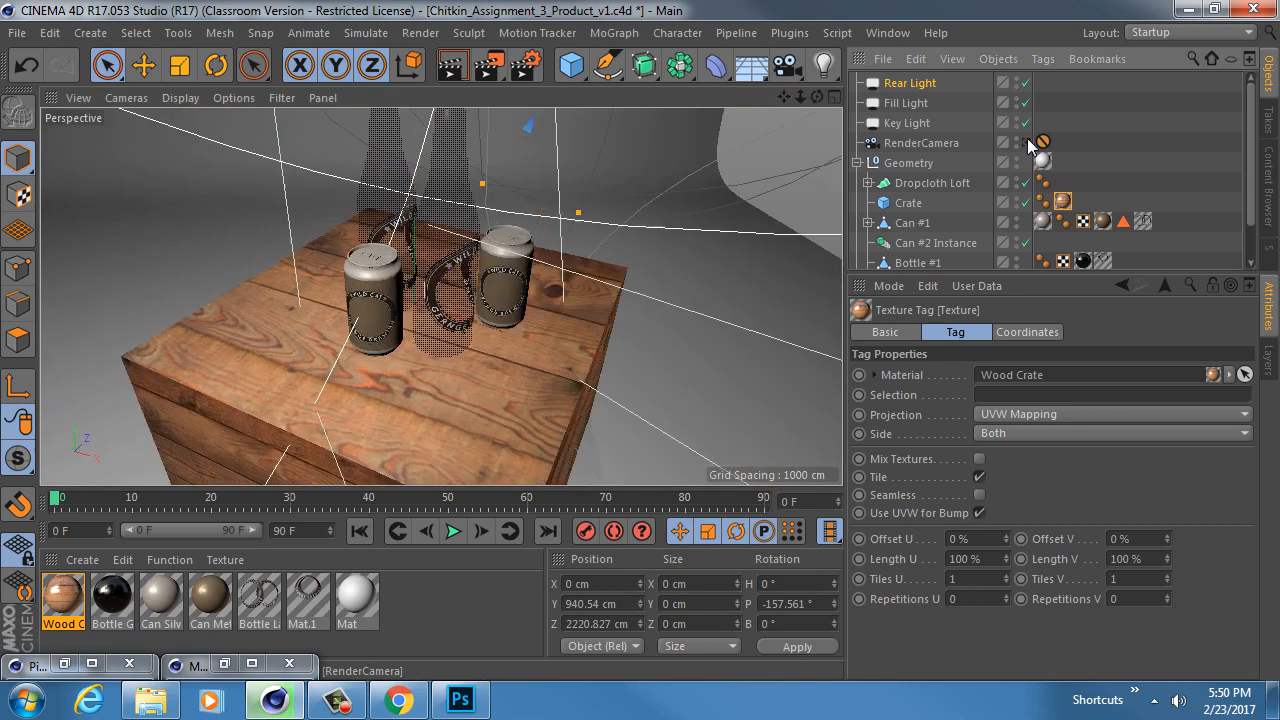
click(460, 70)
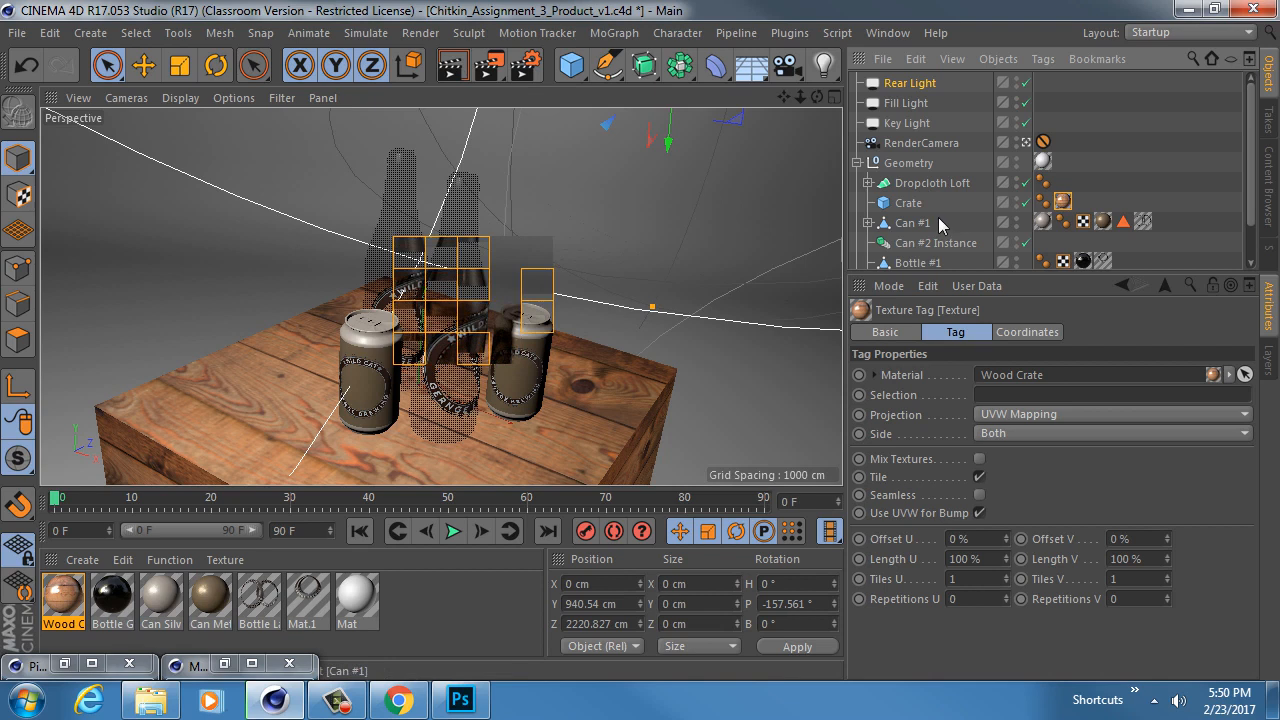
Step: Hide both cans and both bottles in the viewport and render, and render the view of the crate alone
scroll(955, 190, down, 2)
click(909, 160)
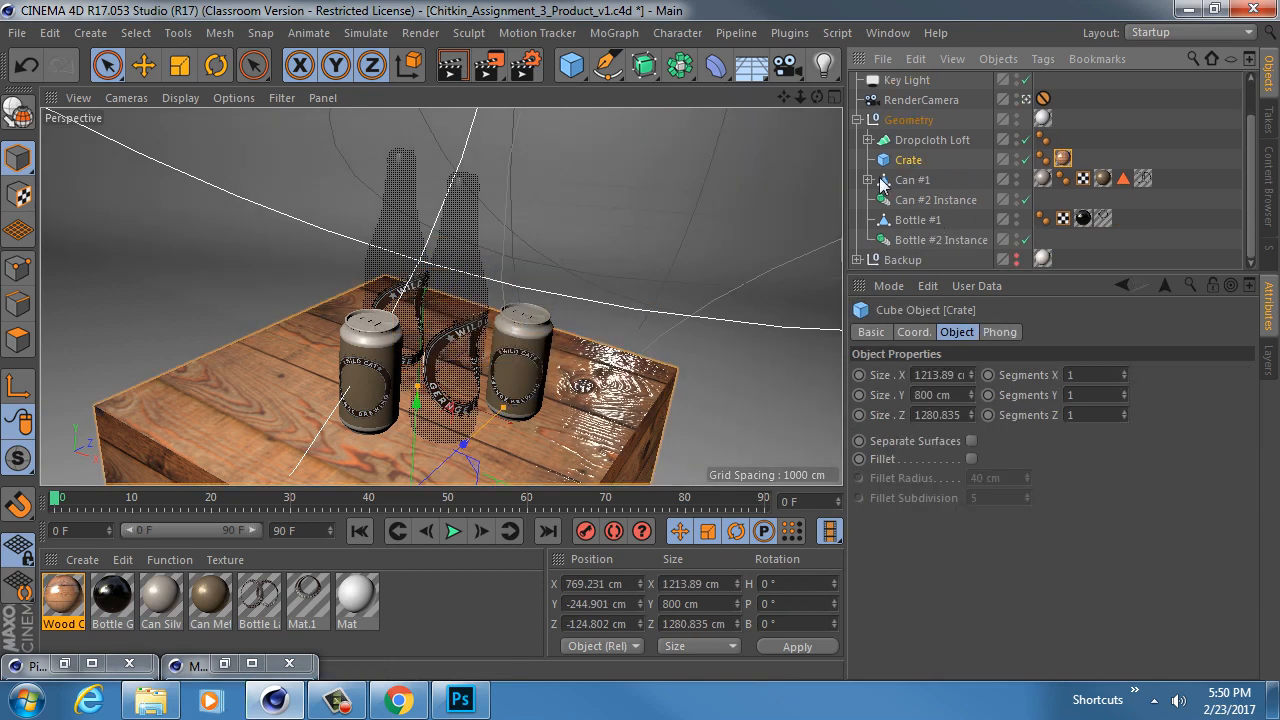
drag(1016, 179, 1022, 243)
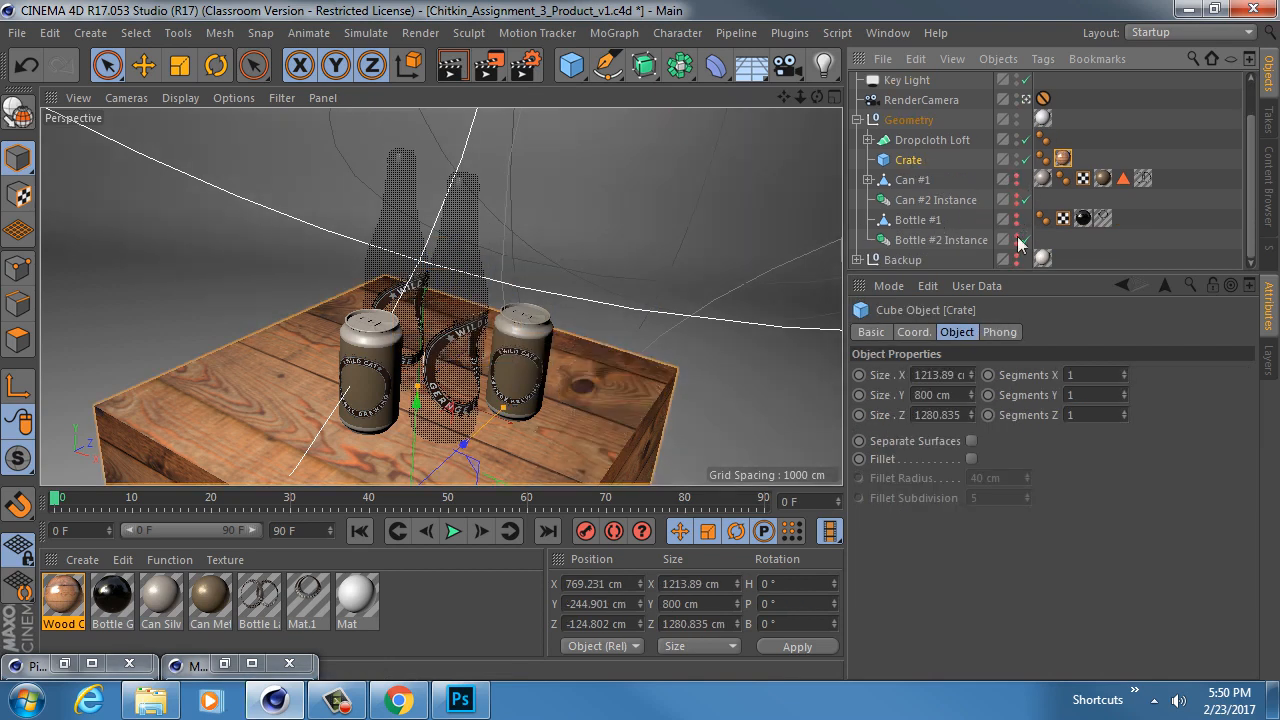
click(451, 66)
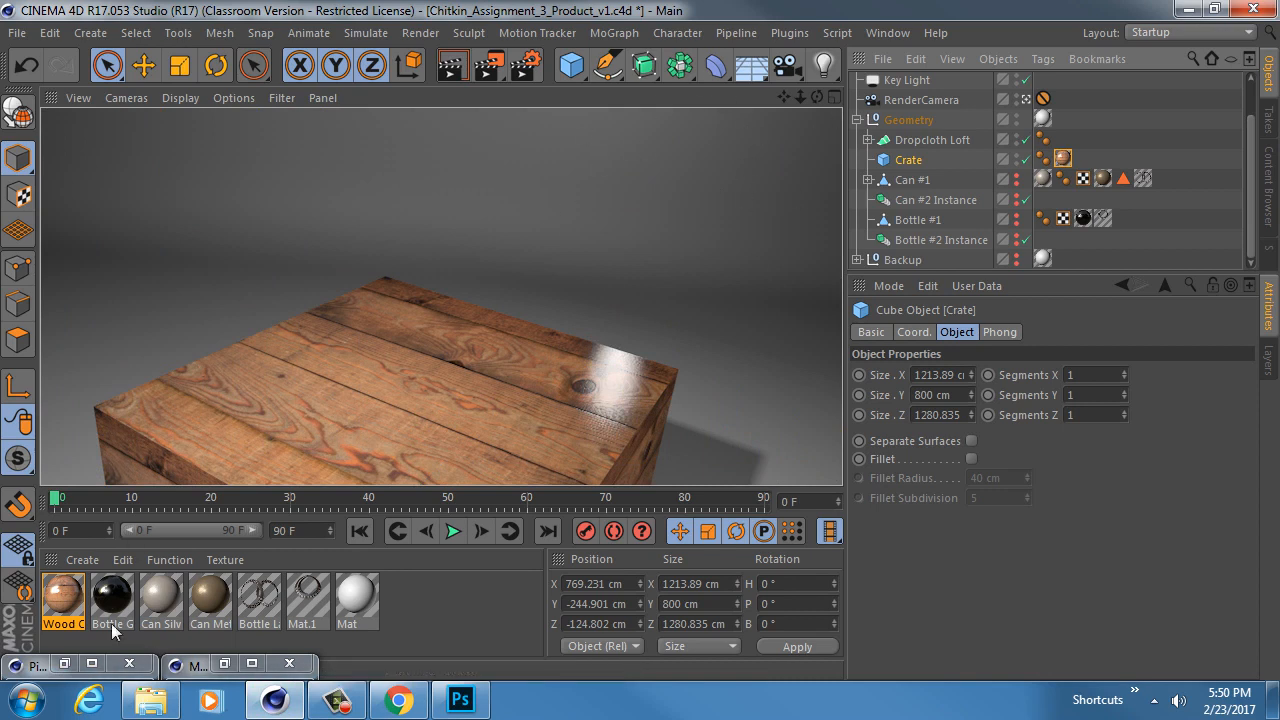
Step: Open the Wood Crate material's Bump channel, set its Strength to 60%, and render the view
double_click(62, 597)
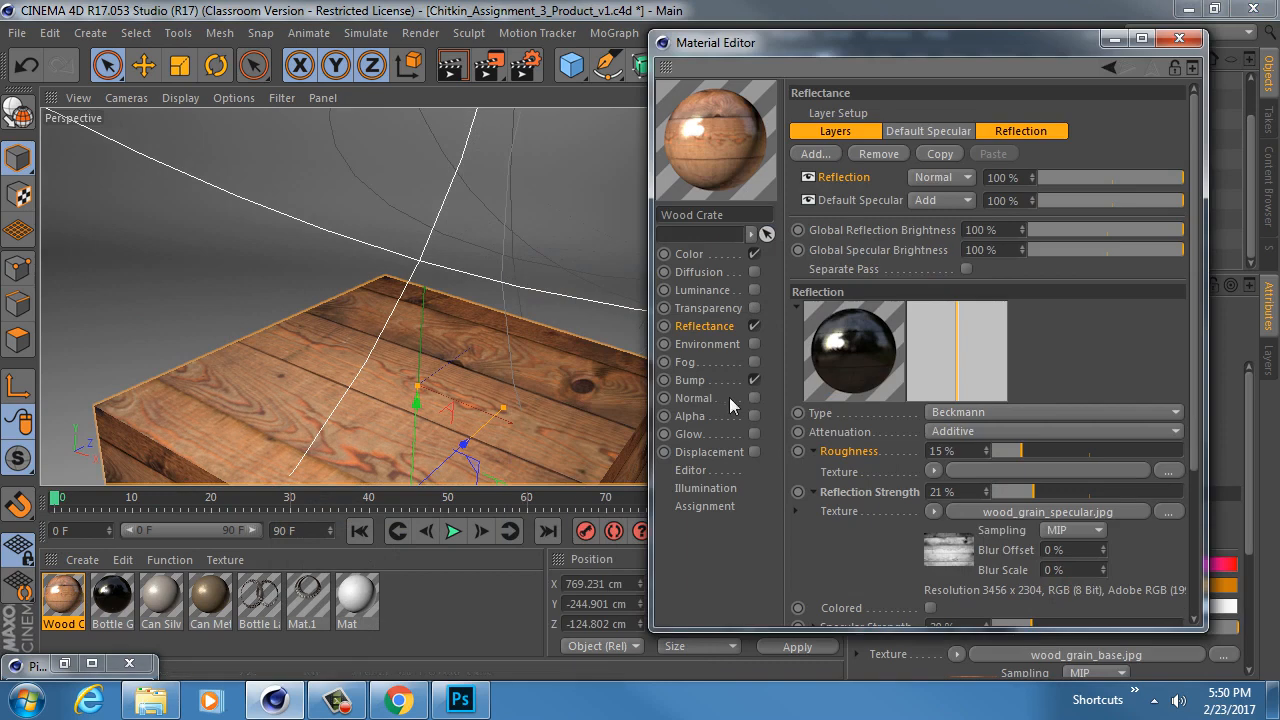
click(690, 380)
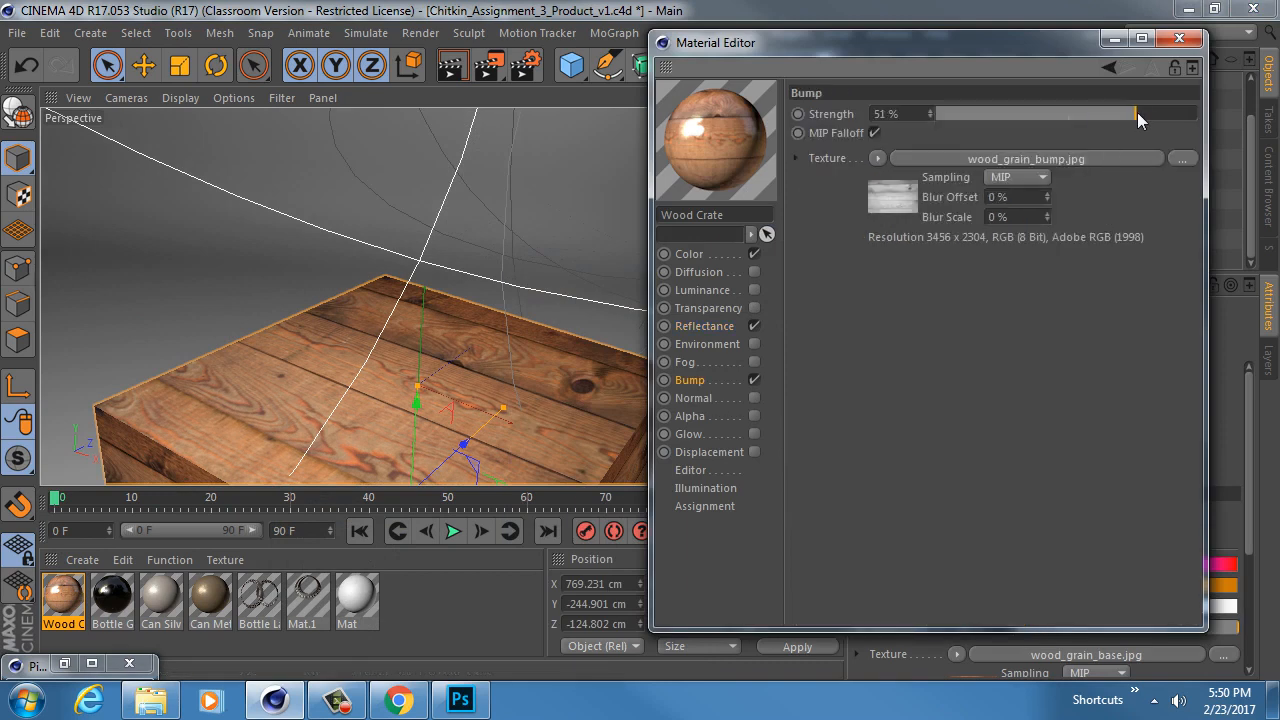
click(449, 67)
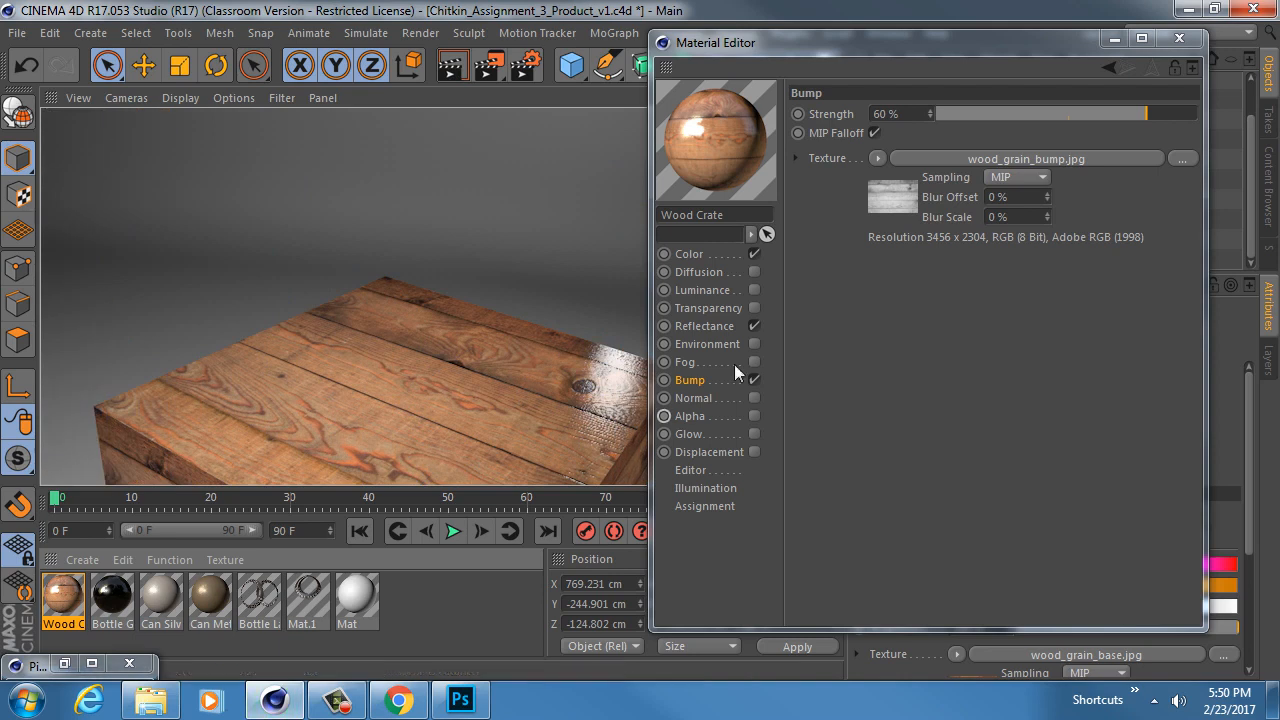
Step: In the material's Reflectance channel, set Reflection Strength to 5% and Roughness to 20%, and render the view
click(720, 327)
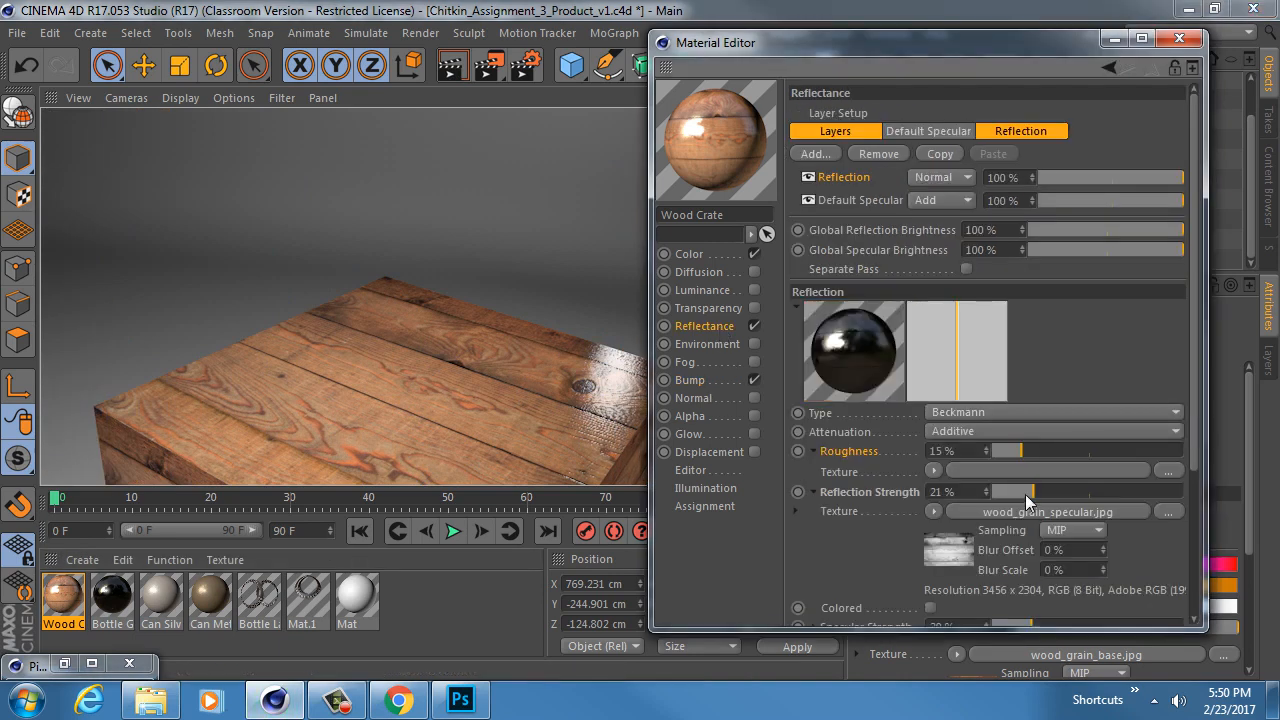
drag(840, 631, 841, 675)
drag(1032, 491, 1008, 489)
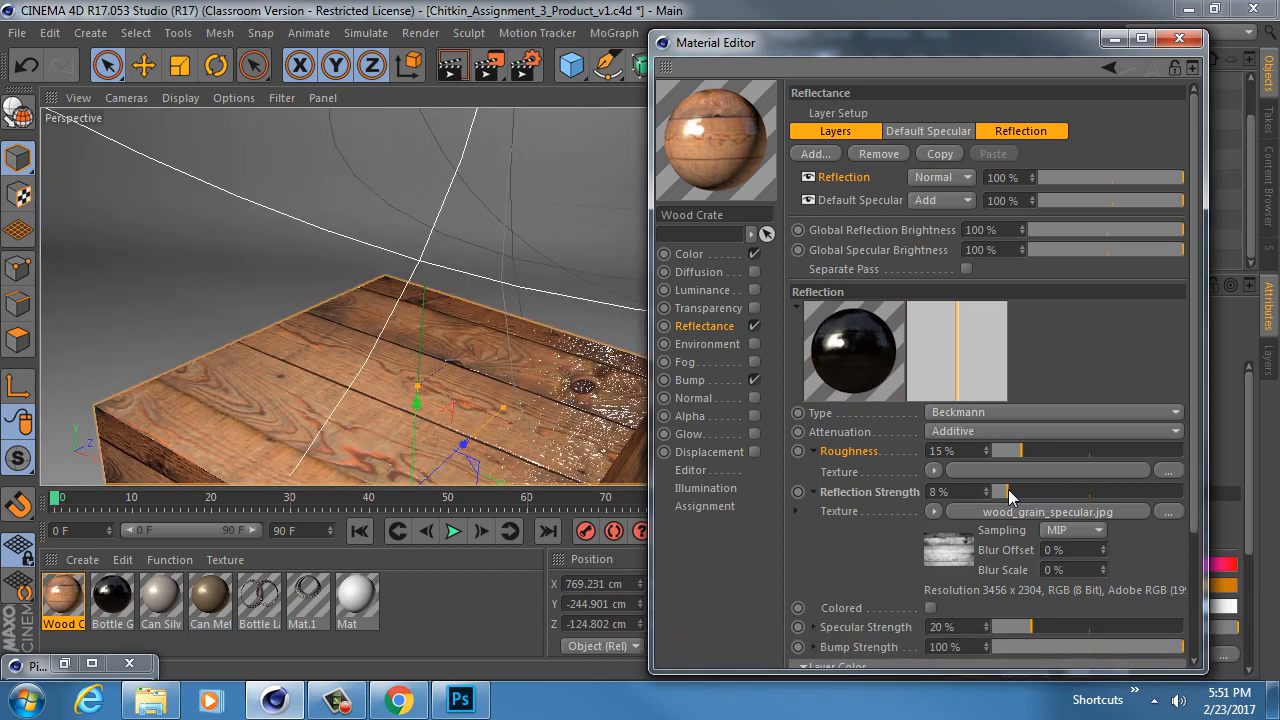
drag(1020, 450, 1032, 450)
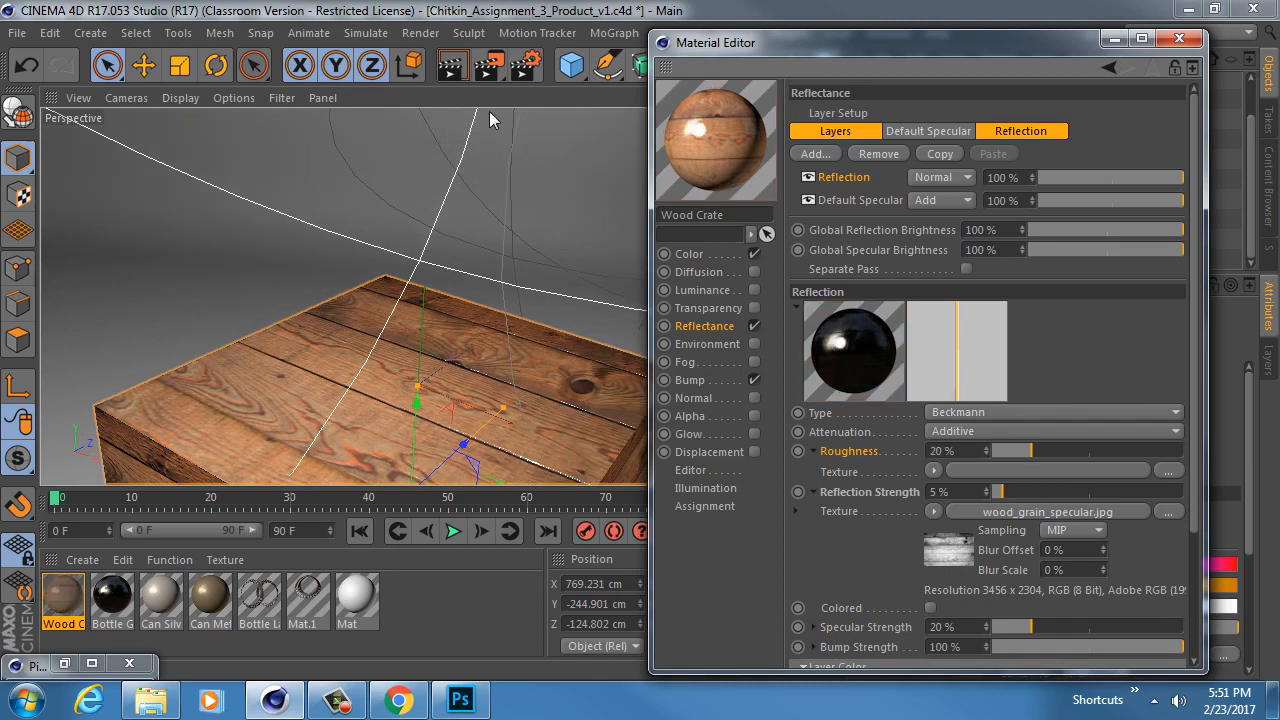
click(454, 70)
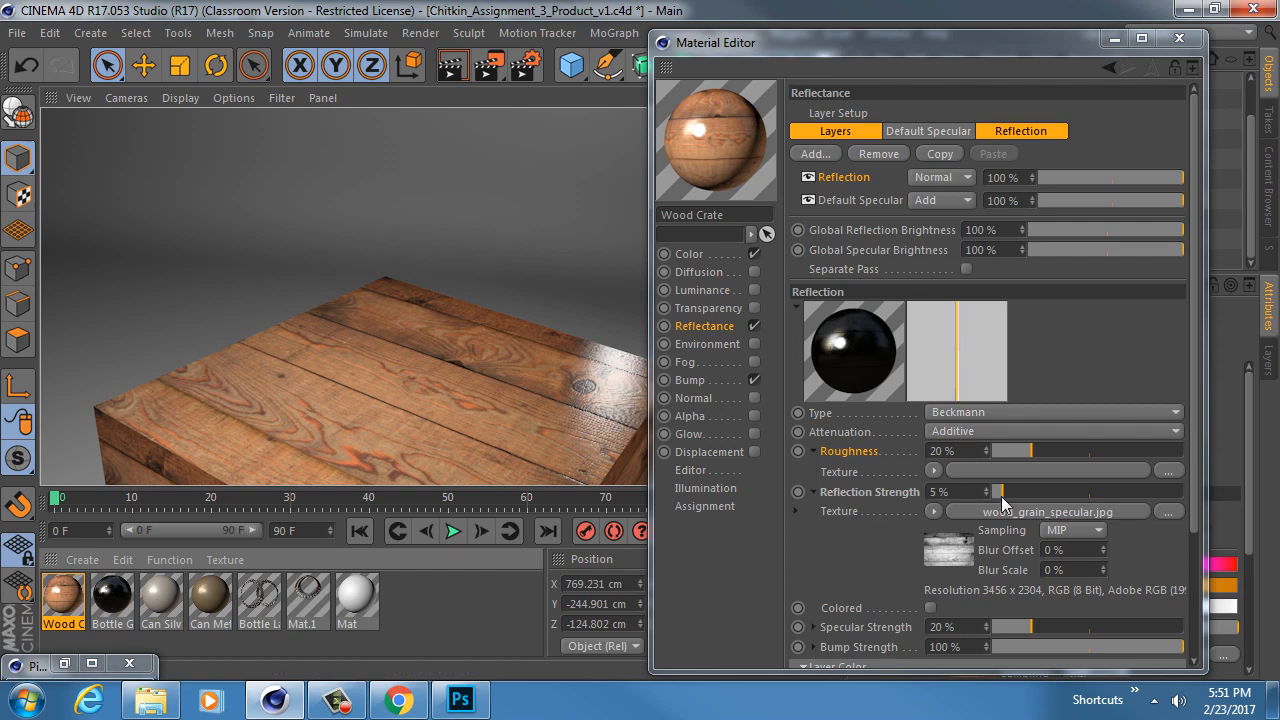
Step: Set the Reflection Strength to 100% and reduce the Reflection layer's opacity to 30%, rendering the view after each change
drag(1003, 491, 1233, 500)
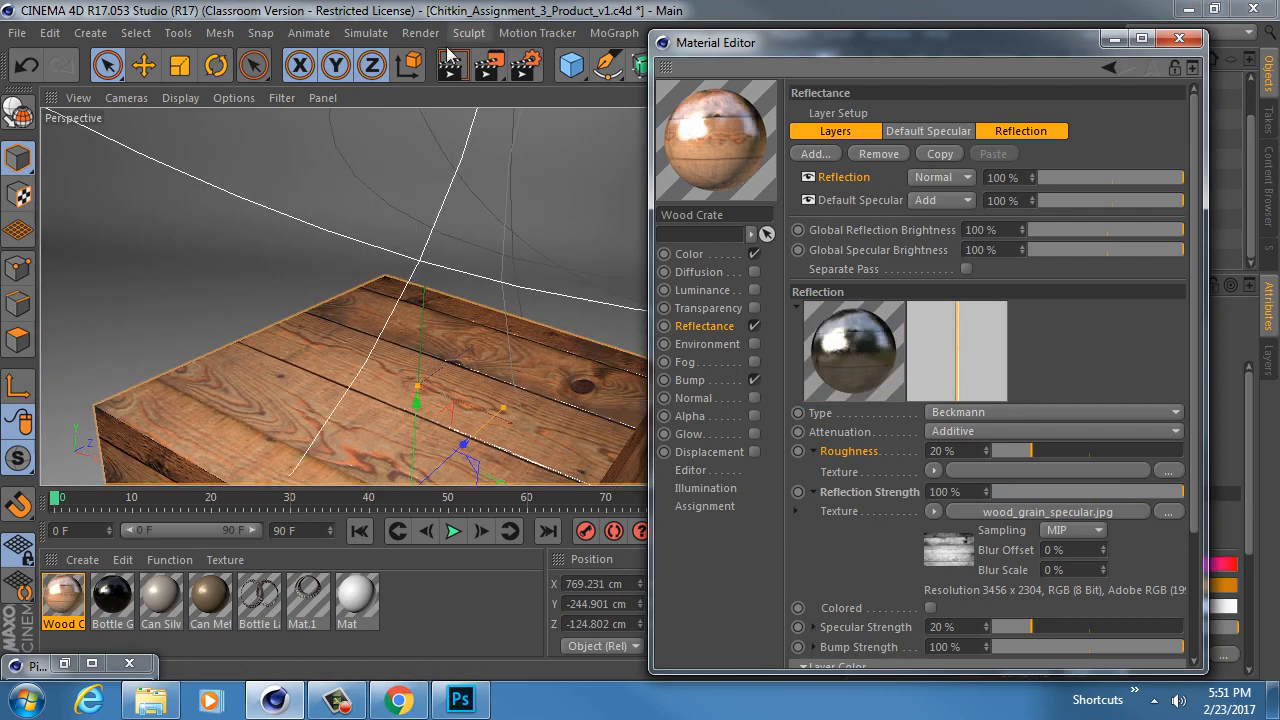
click(447, 73)
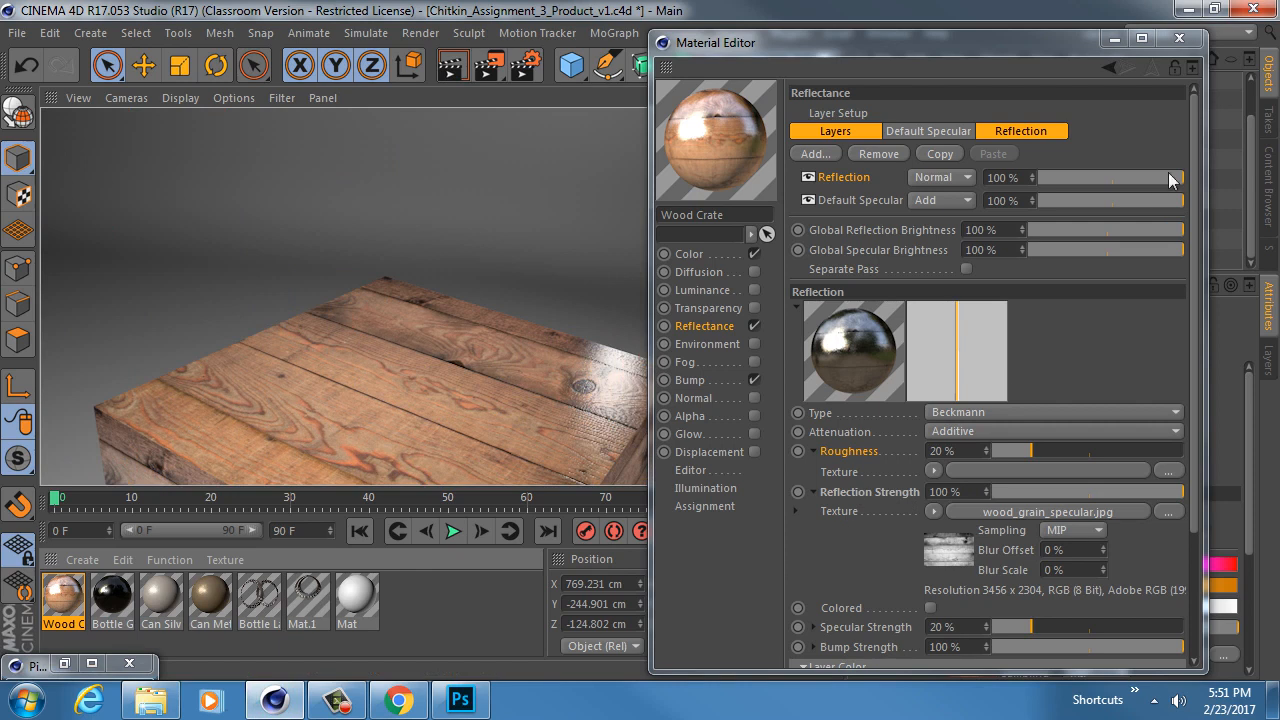
drag(1169, 173, 1091, 175)
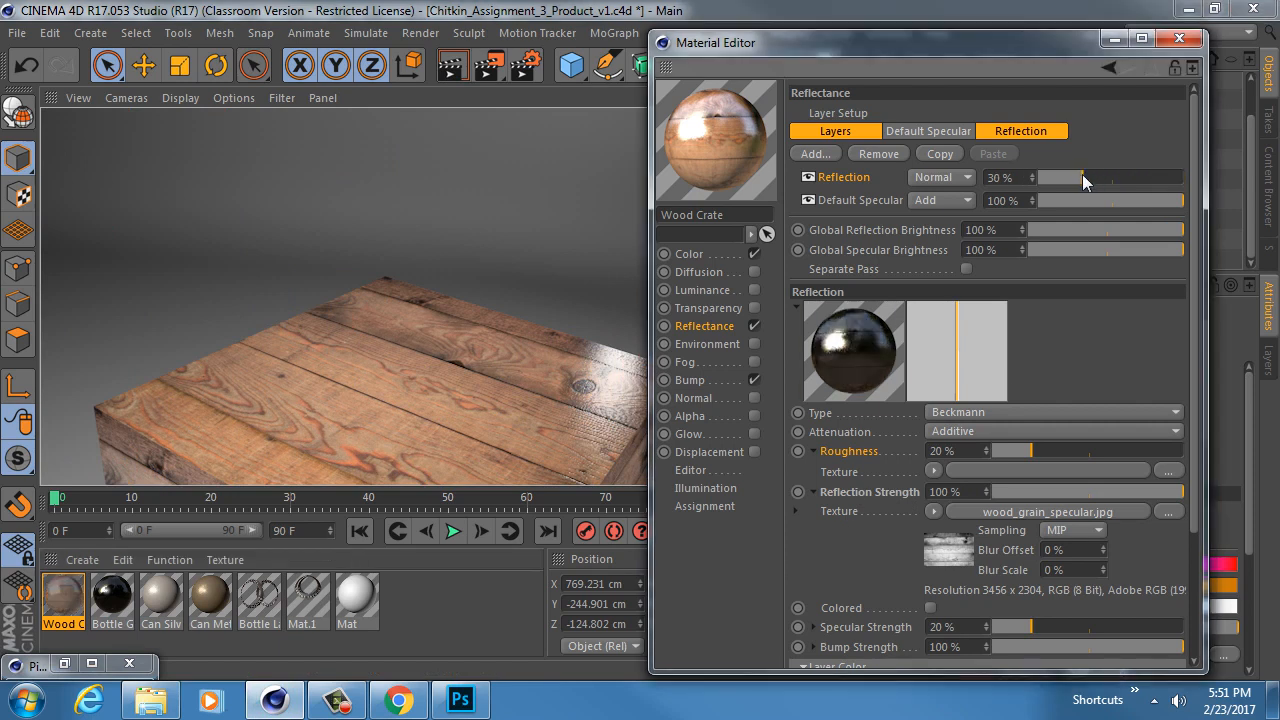
click(455, 70)
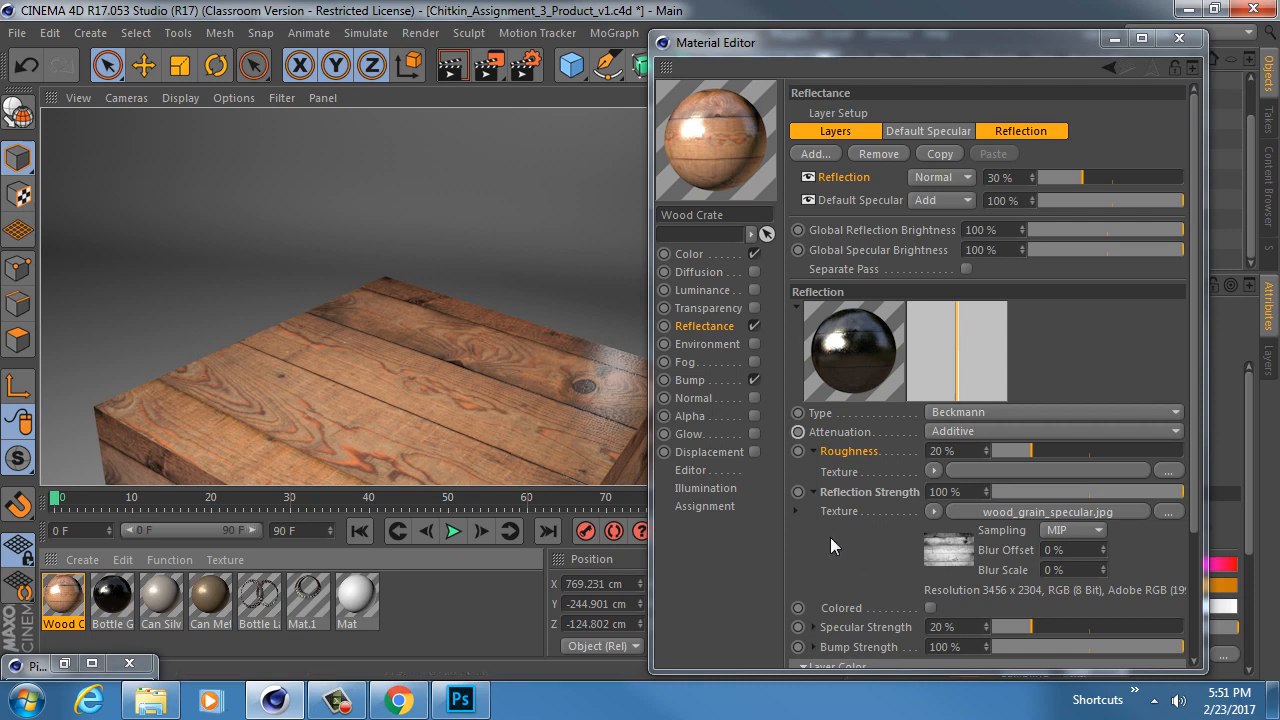
click(783, 527)
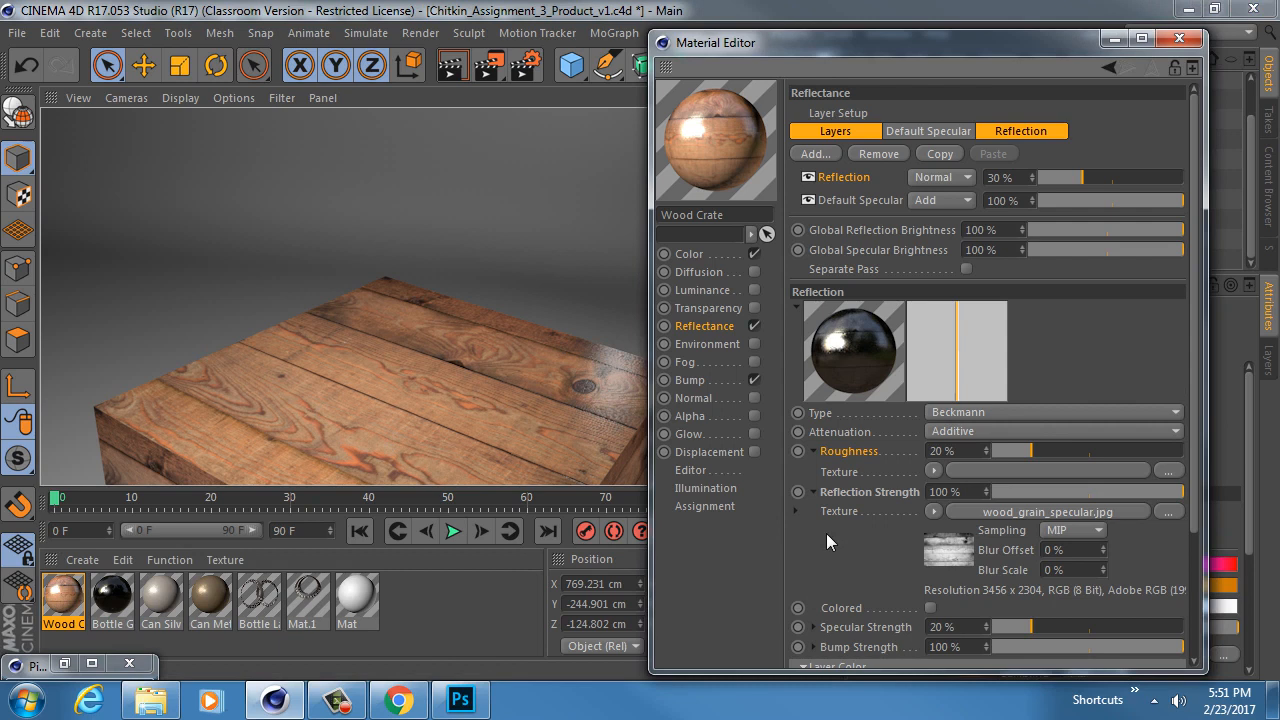
Step: Expand the Reflection layer's Layer Fresnel settings and try the Dielectric Fresnel type
scroll(845, 515, down, 4)
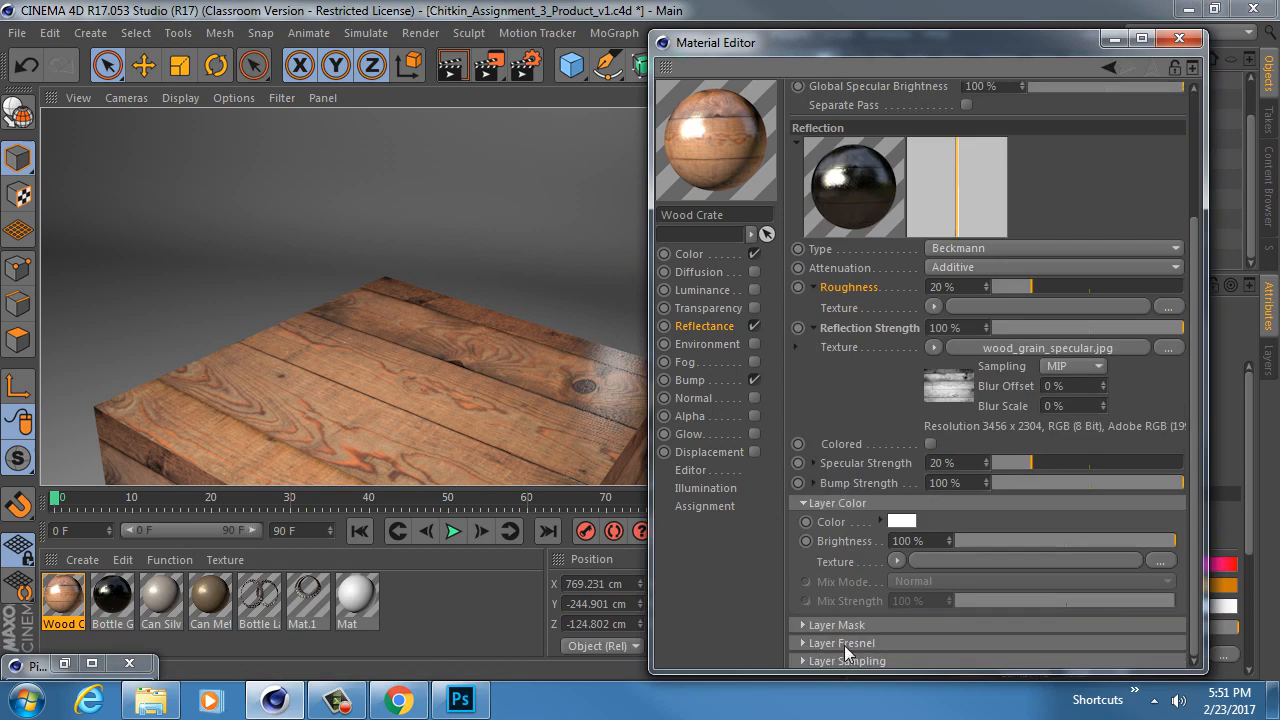
click(845, 643)
scroll(857, 561, down, 3)
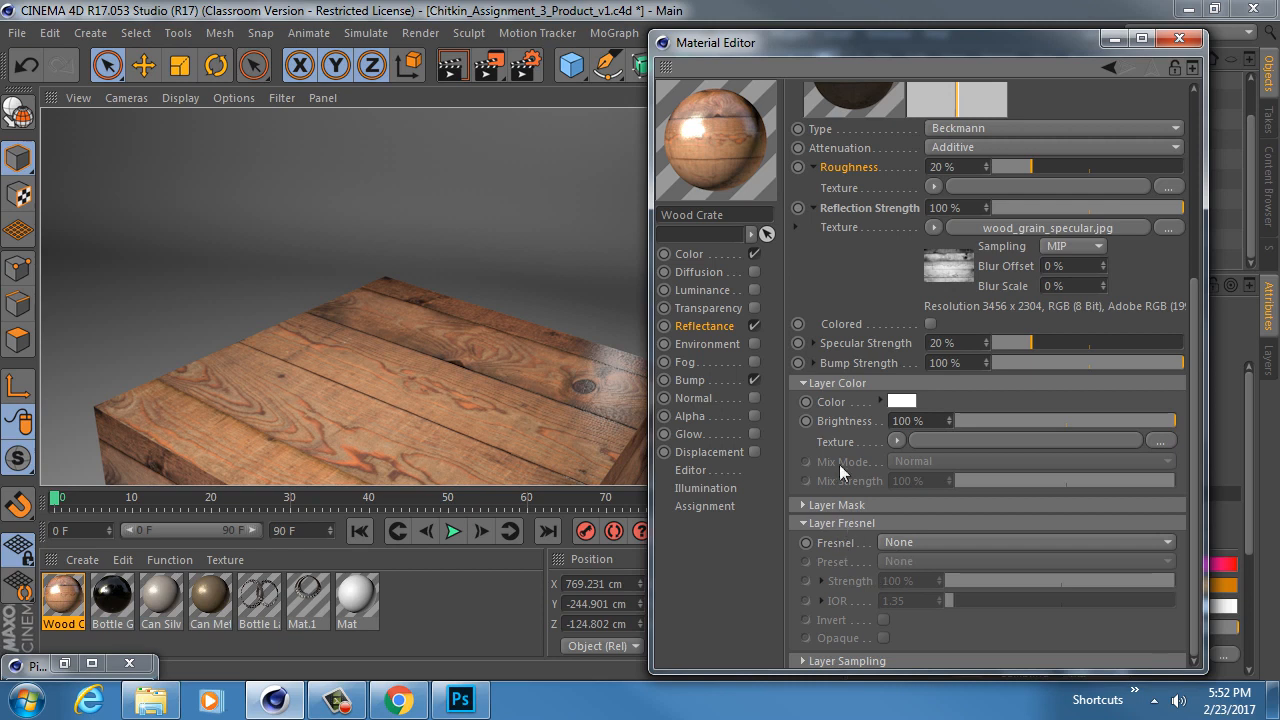
click(902, 542)
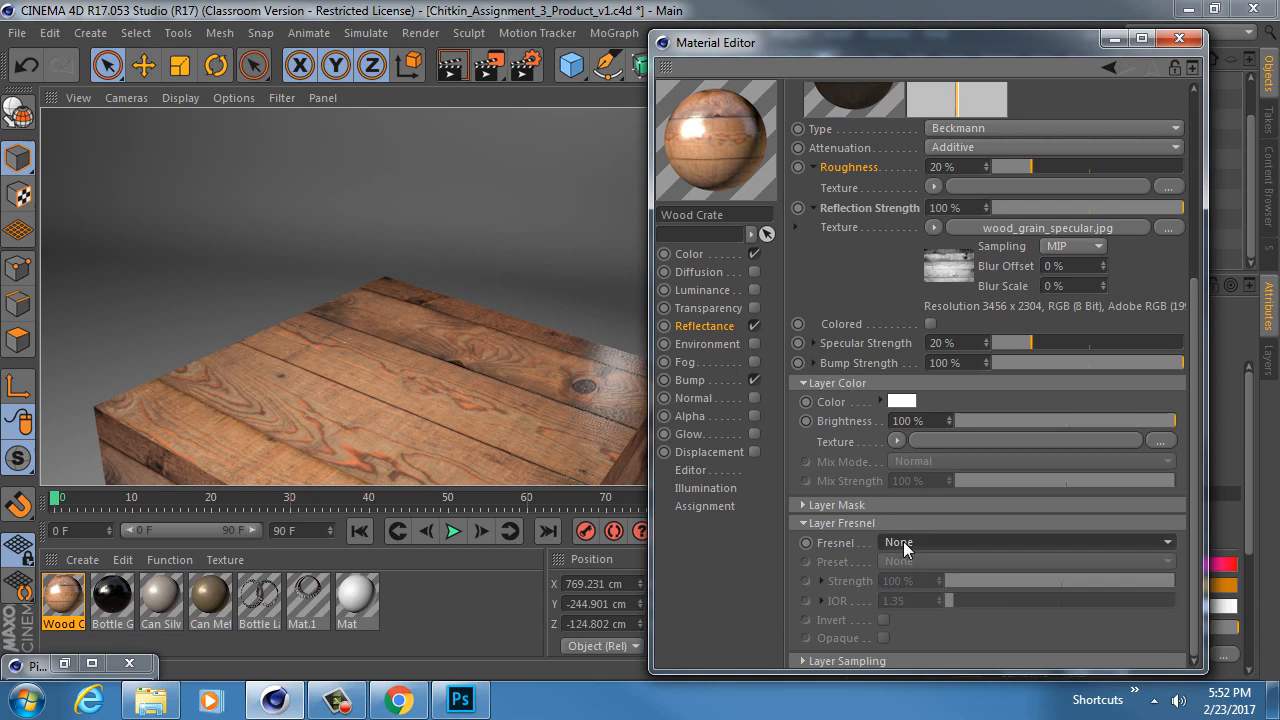
click(910, 582)
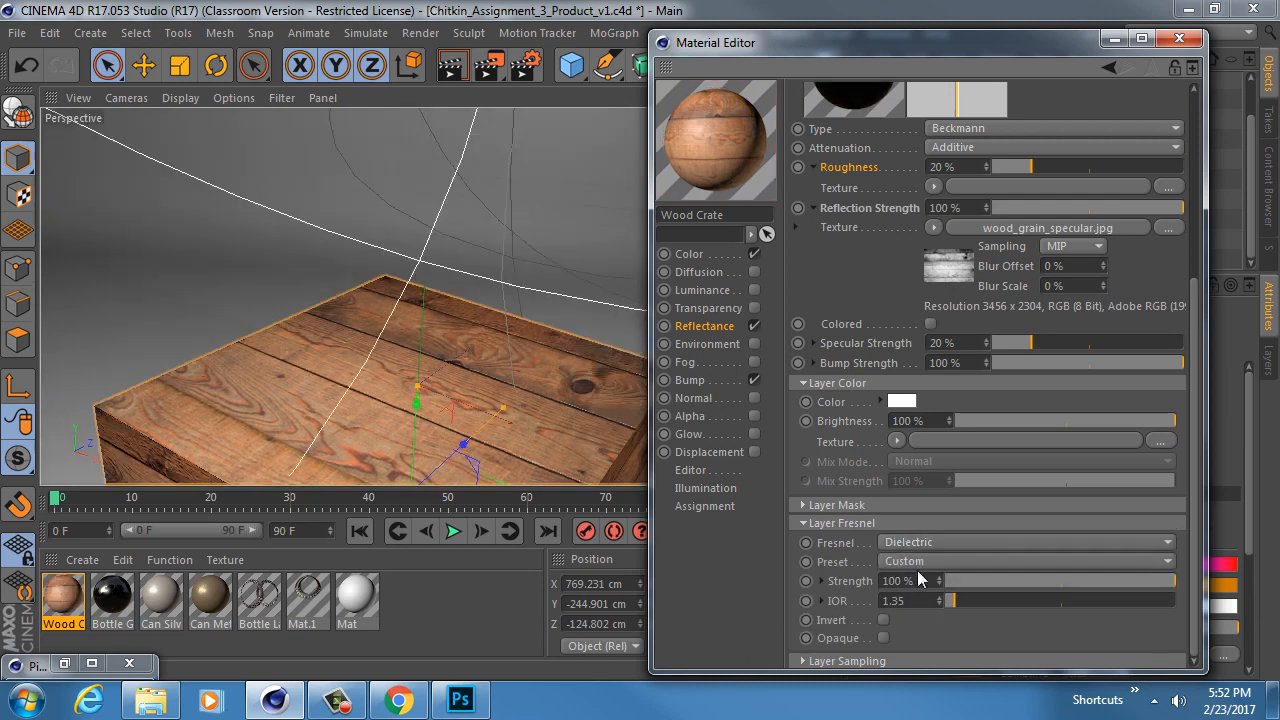
click(917, 563)
click(917, 563)
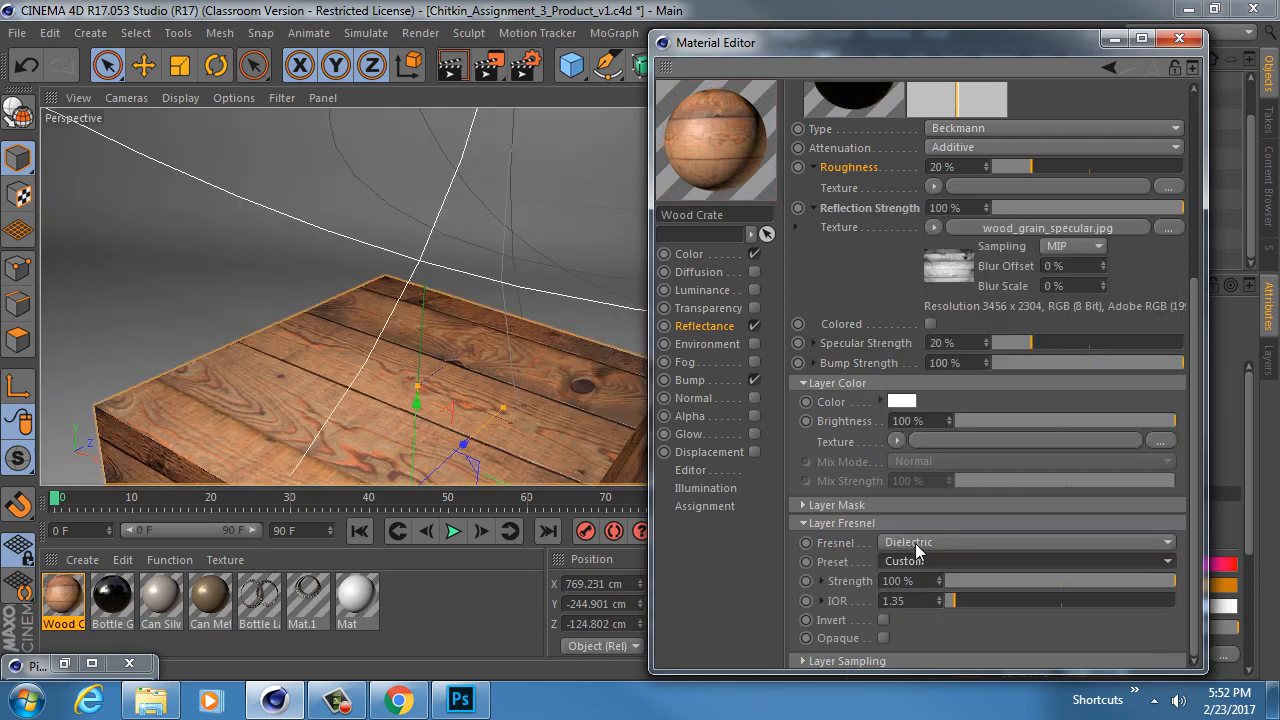
Step: Set the layer's Fresnel type to Conductor with the Aluminum preset and render the view
click(910, 542)
click(923, 597)
click(932, 561)
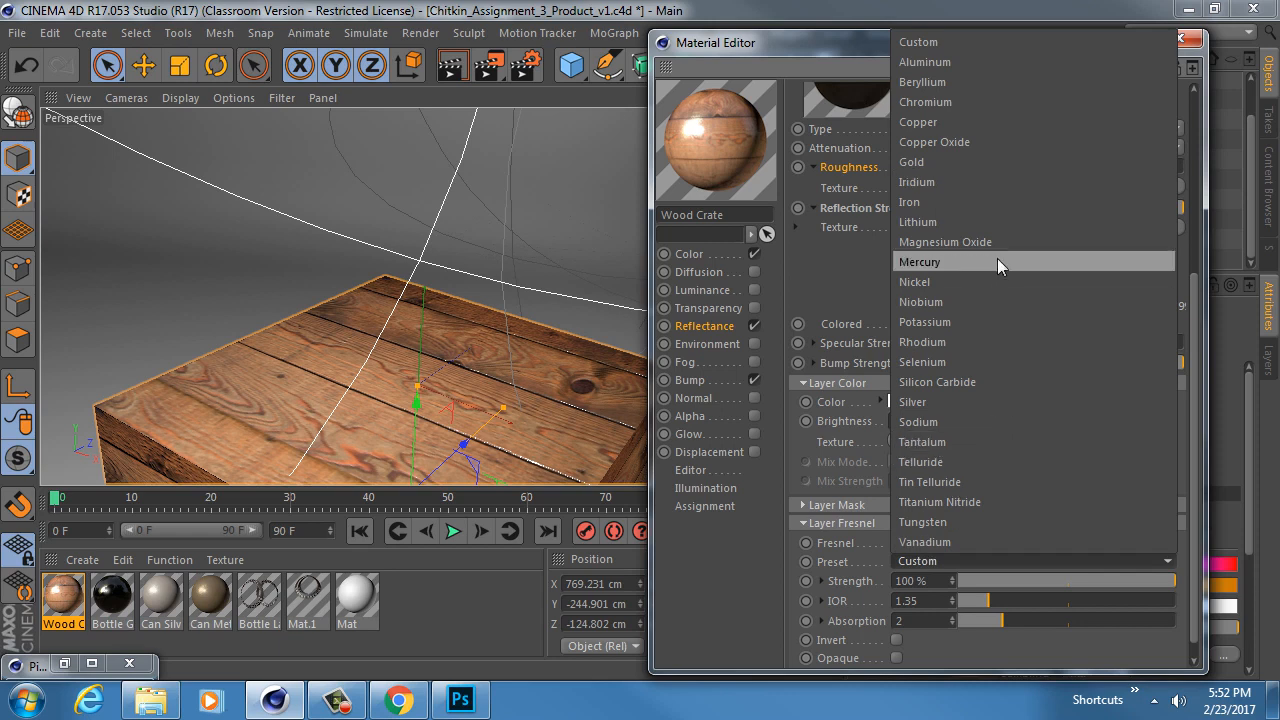
click(950, 62)
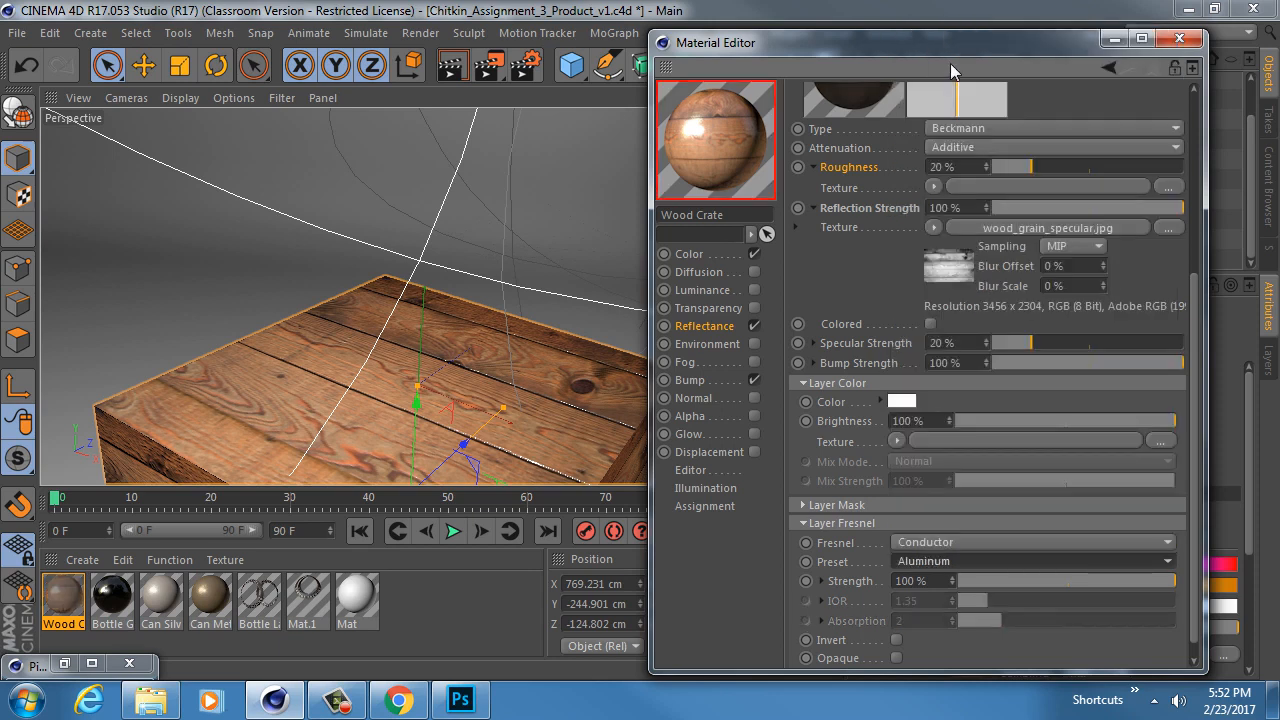
click(453, 66)
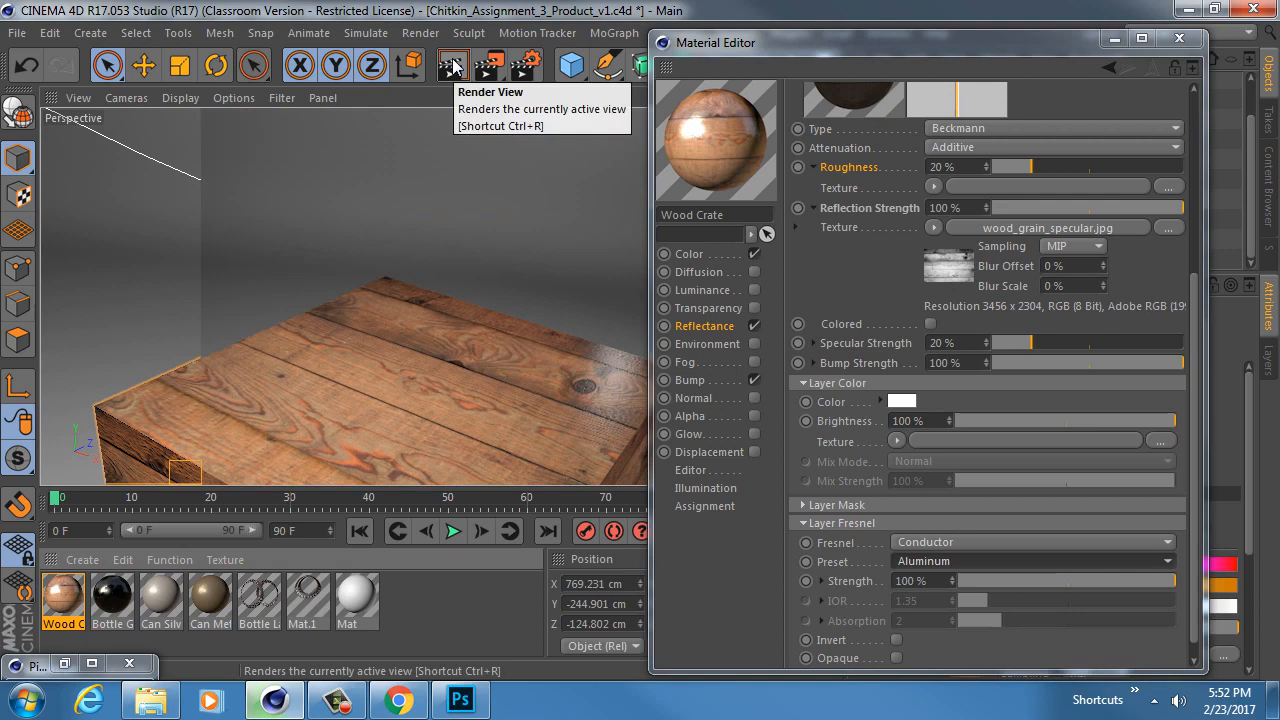
Step: Try the Tungsten preset for the layer's Fresnel and render the view
click(925, 561)
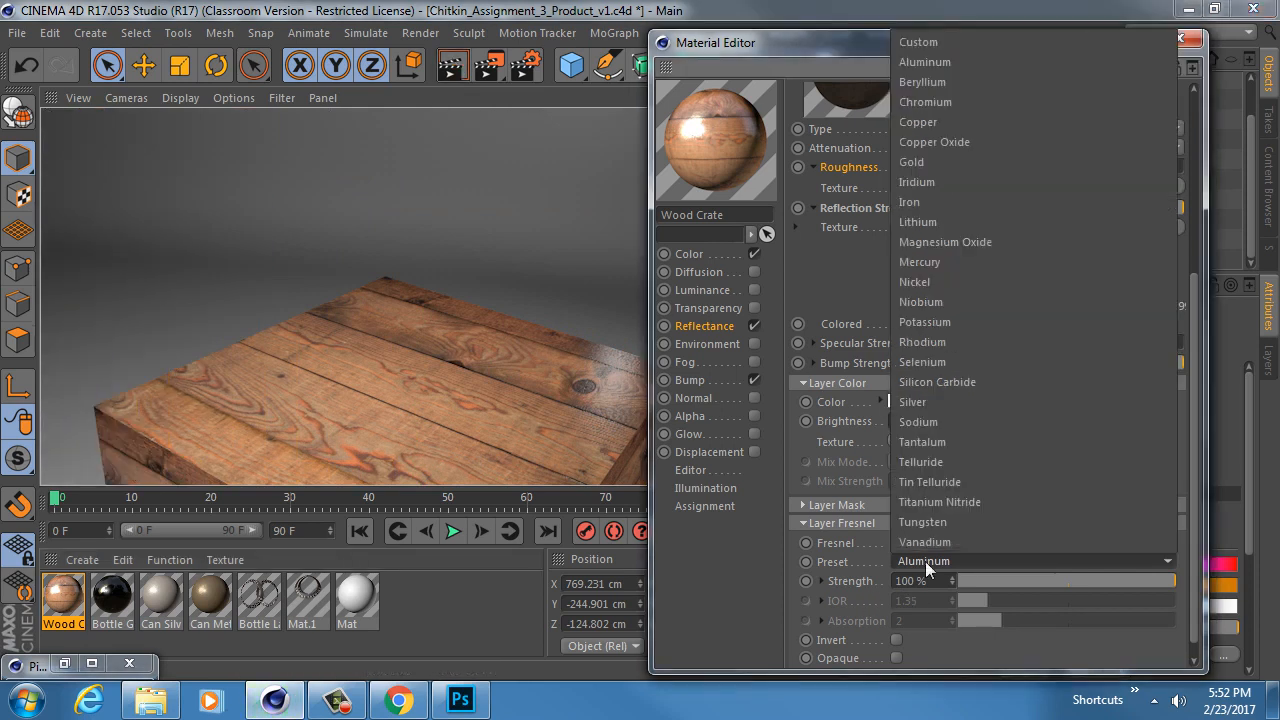
click(926, 521)
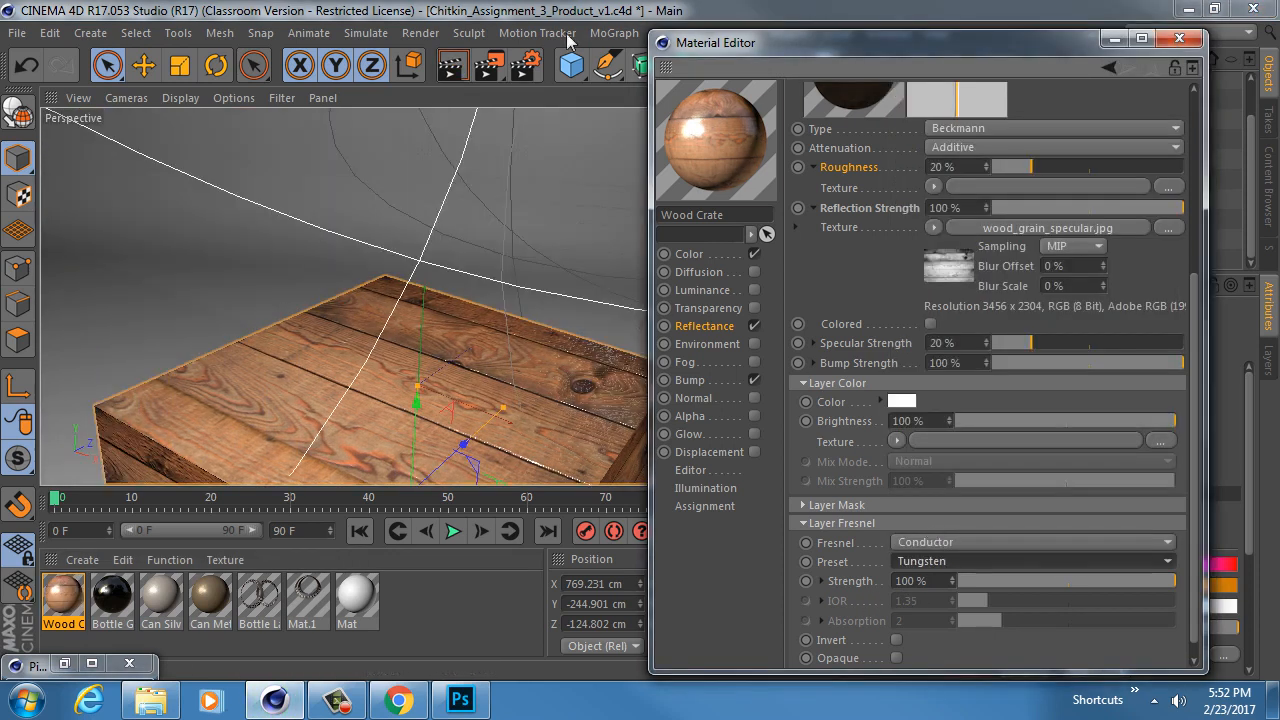
click(445, 68)
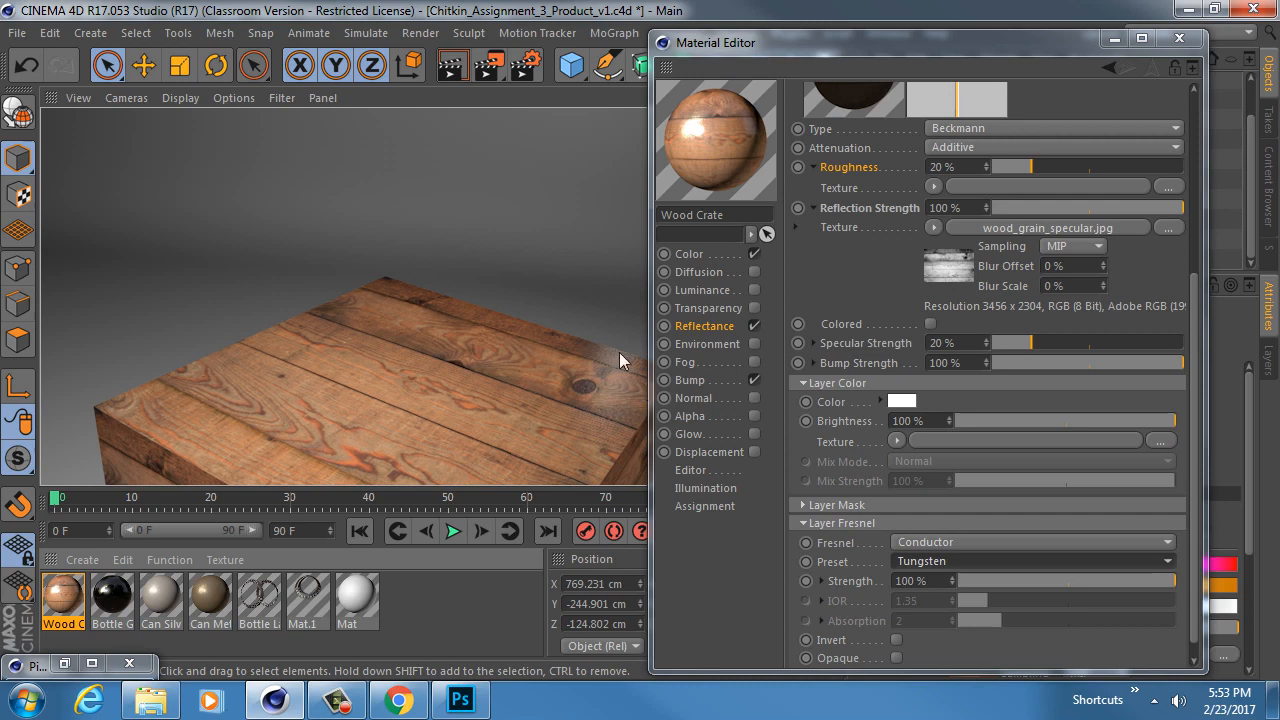
Step: Set the Fresnel preset to Silver, render the view, and close the Material Editor
click(937, 564)
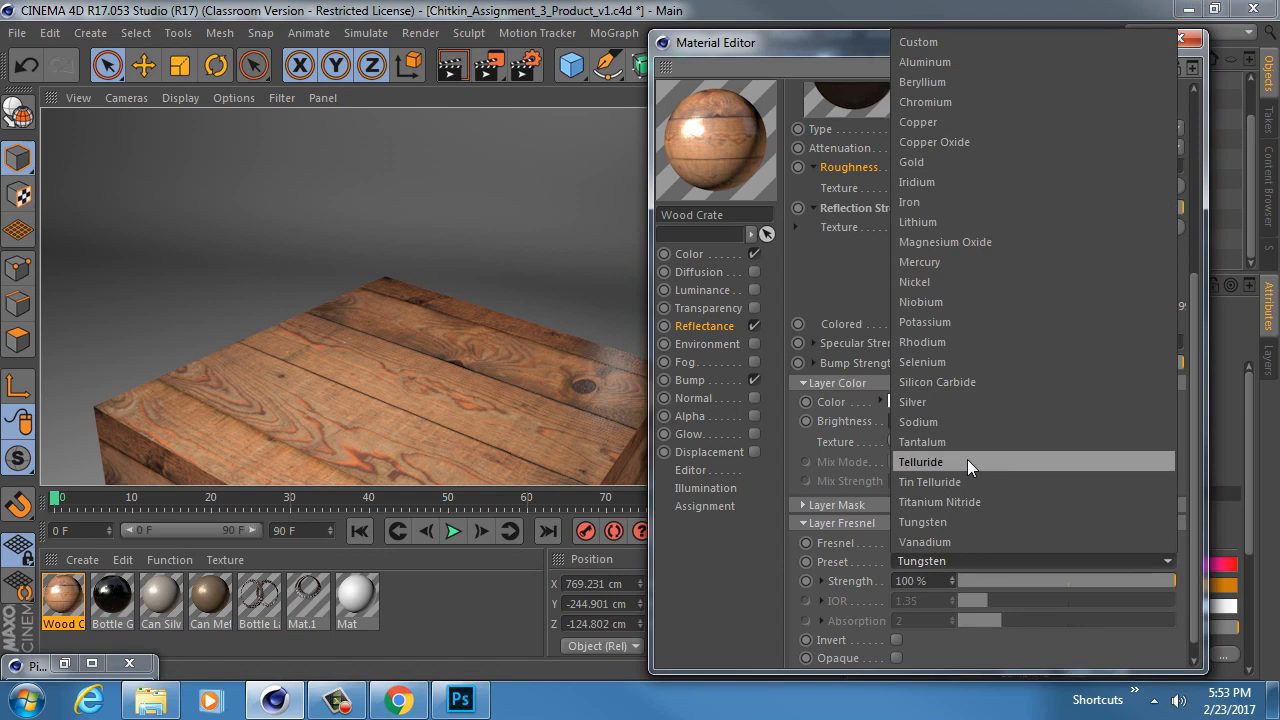
click(938, 402)
click(457, 66)
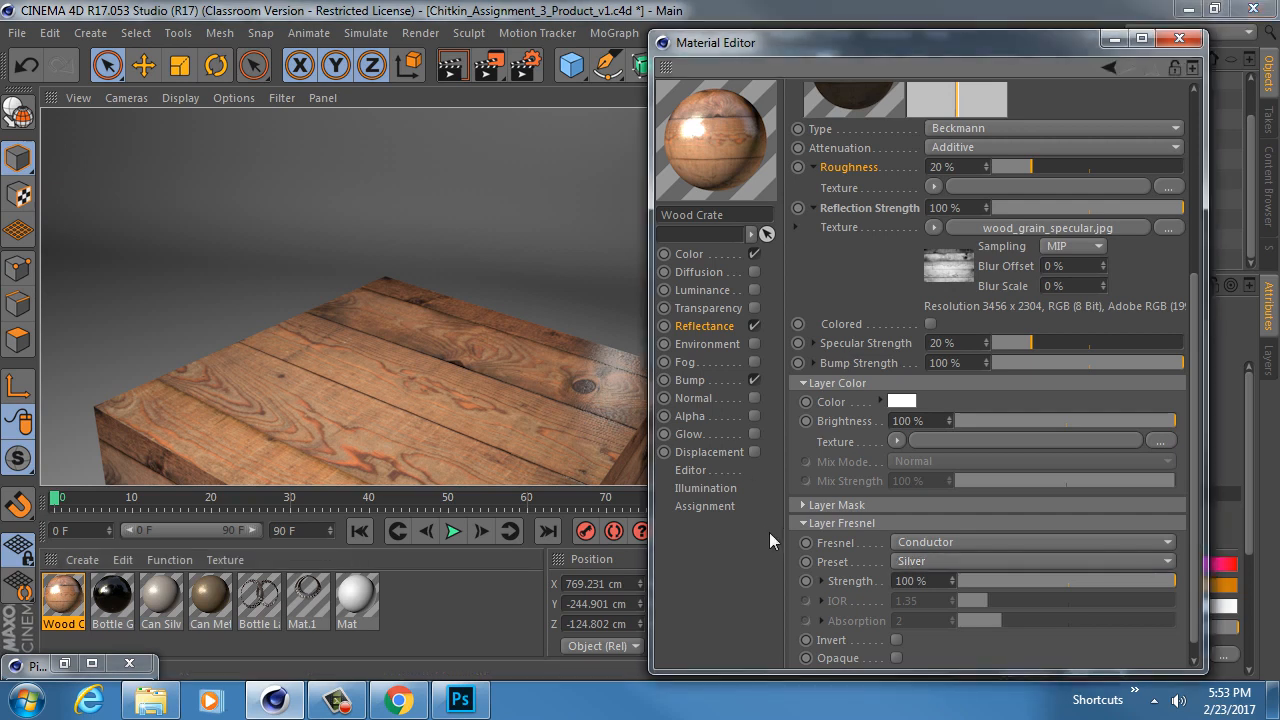
click(1179, 40)
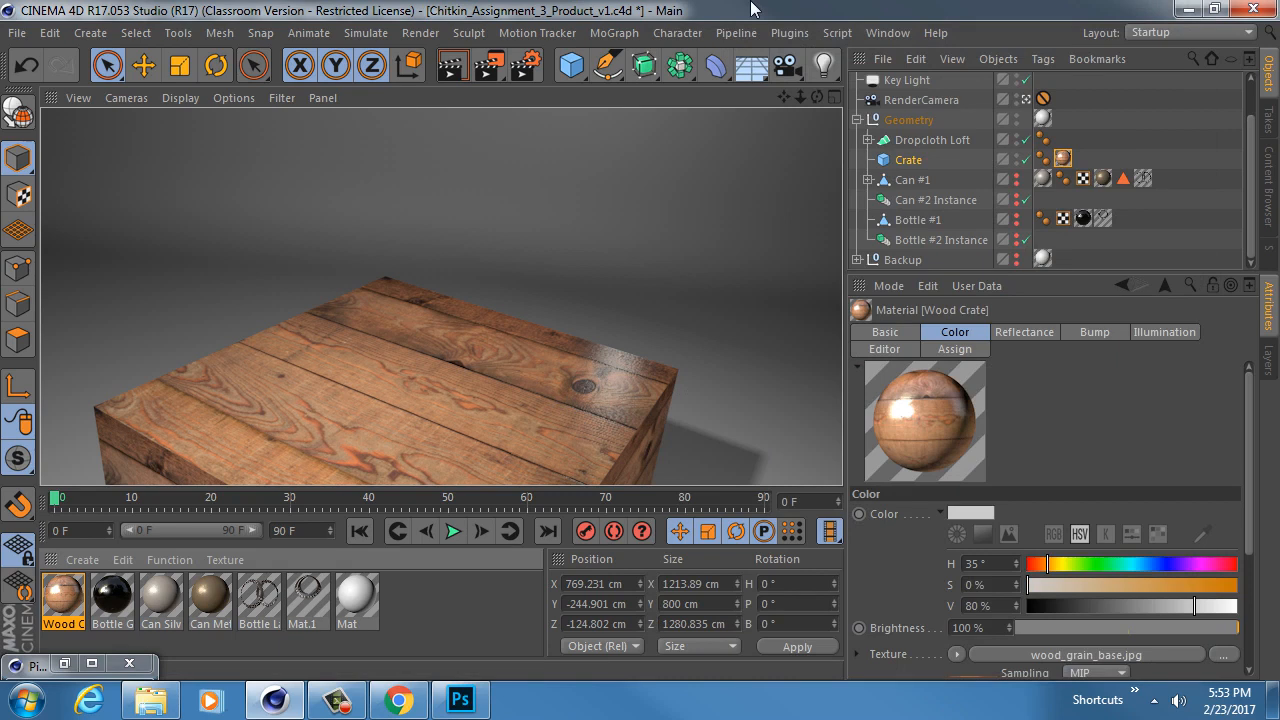
Step: Save the project as a new version in the same folder, changing the end of the file name to v2
key(ctrl+shift+s)
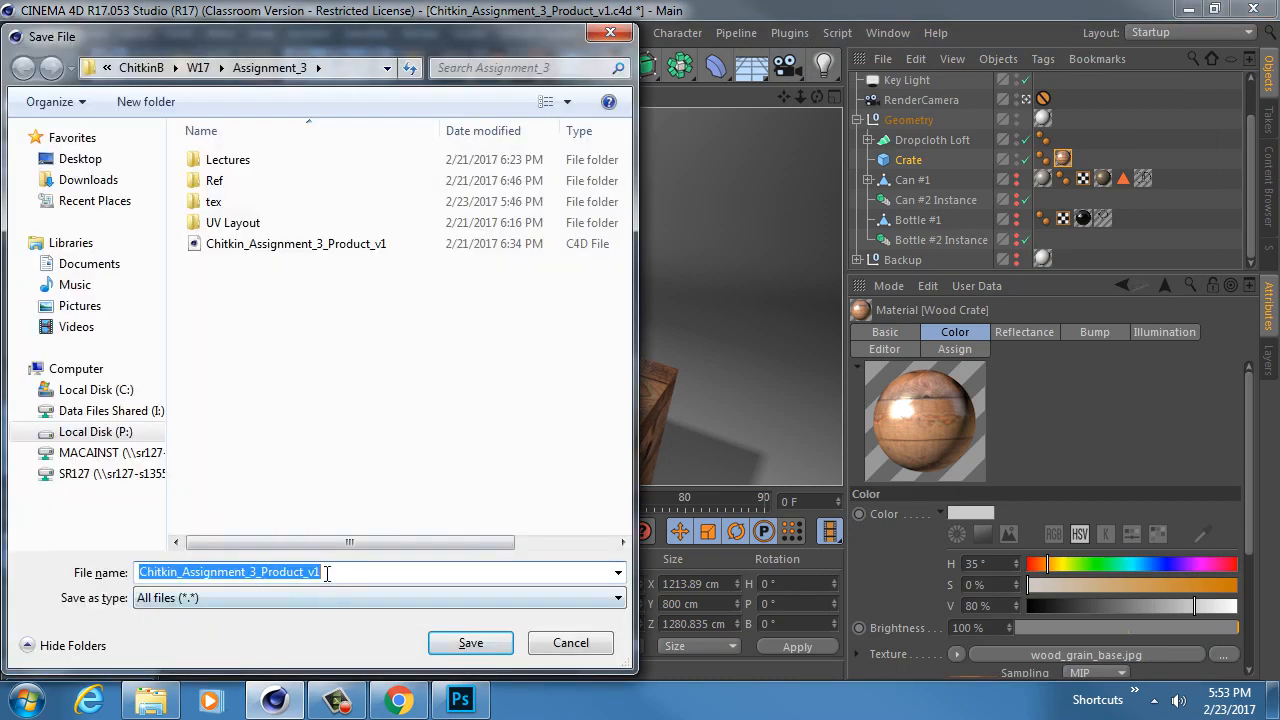
click(326, 573)
key(BackSpace)
text(2)
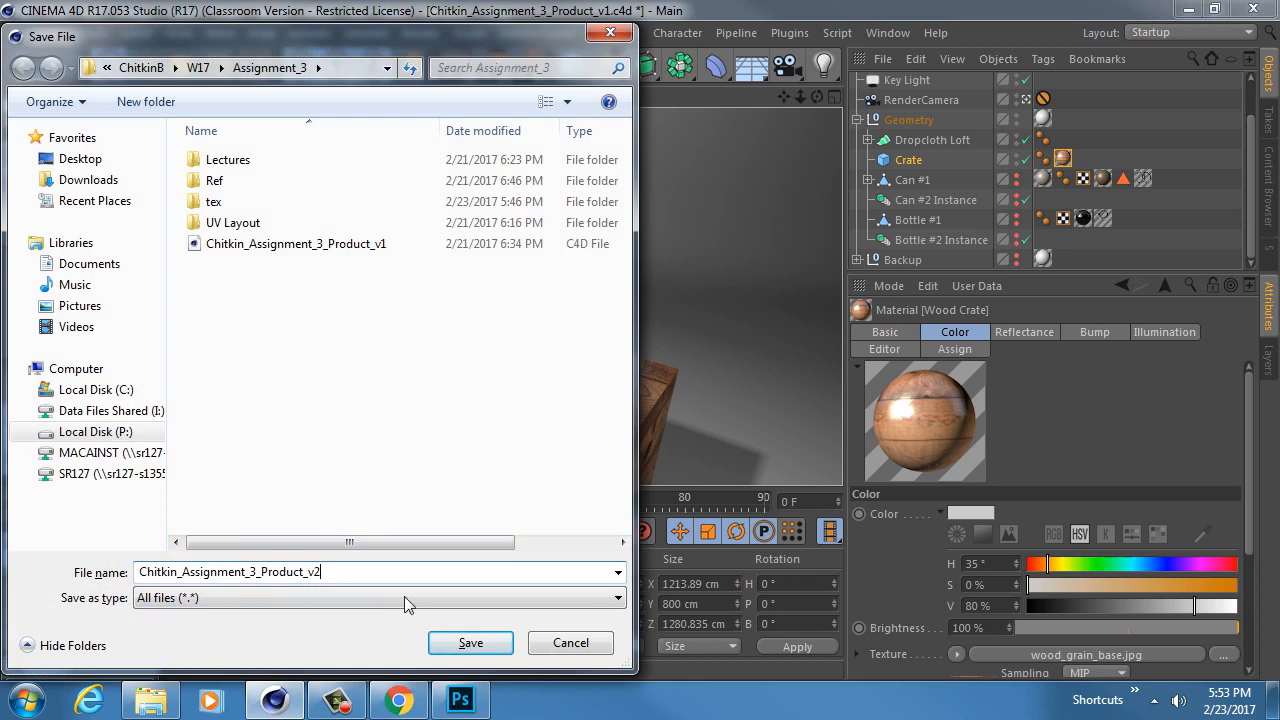
click(470, 643)
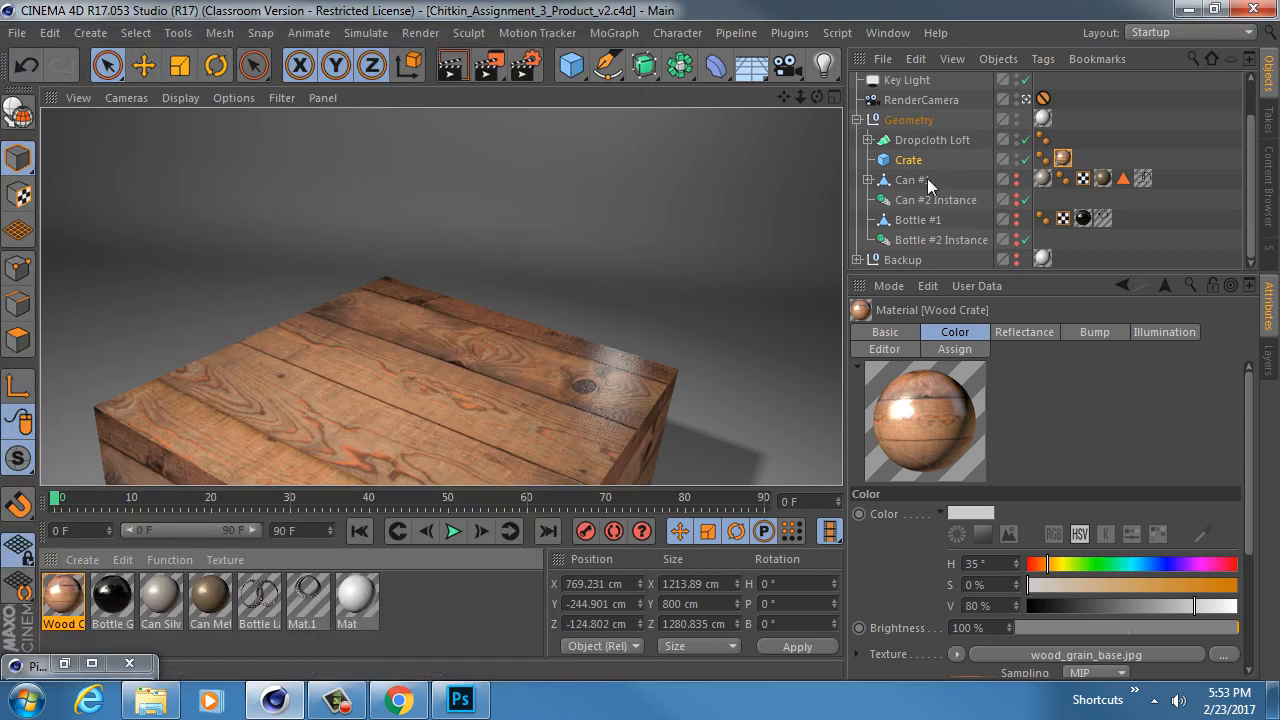
Step: Try Cubic projection on the Crate's Wood Crate texture tag and render the view
click(1063, 158)
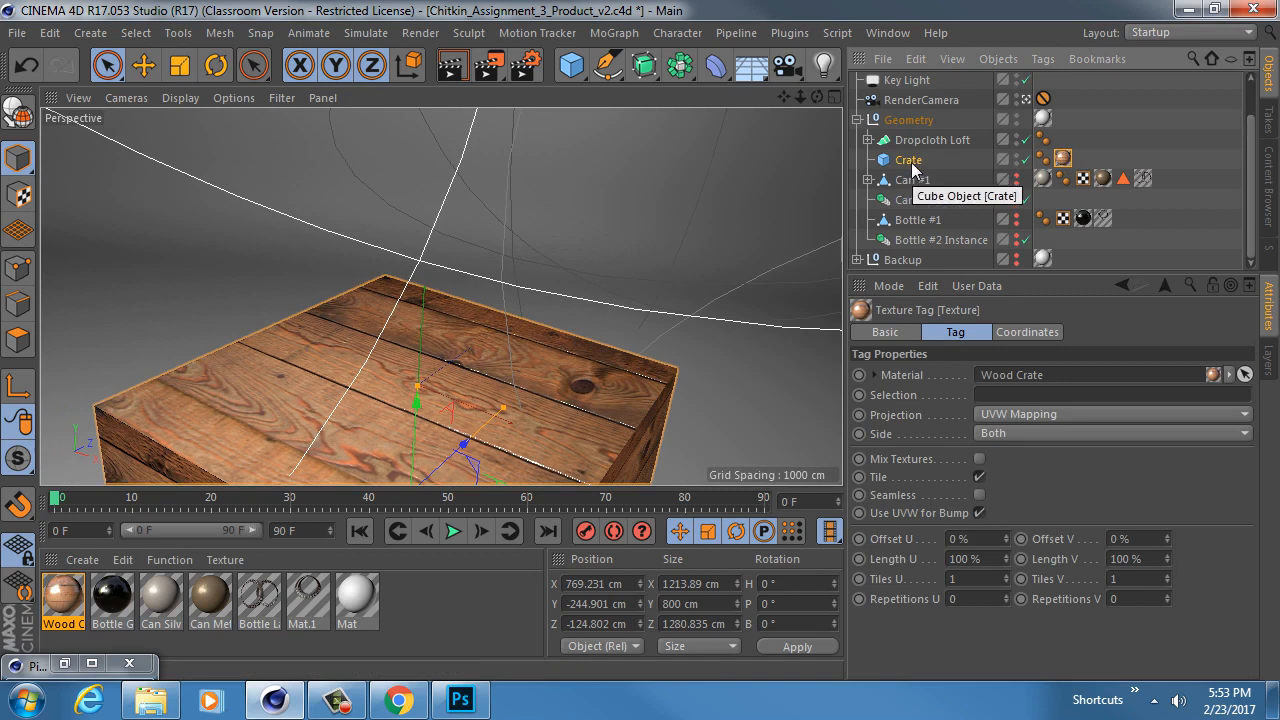
click(1036, 413)
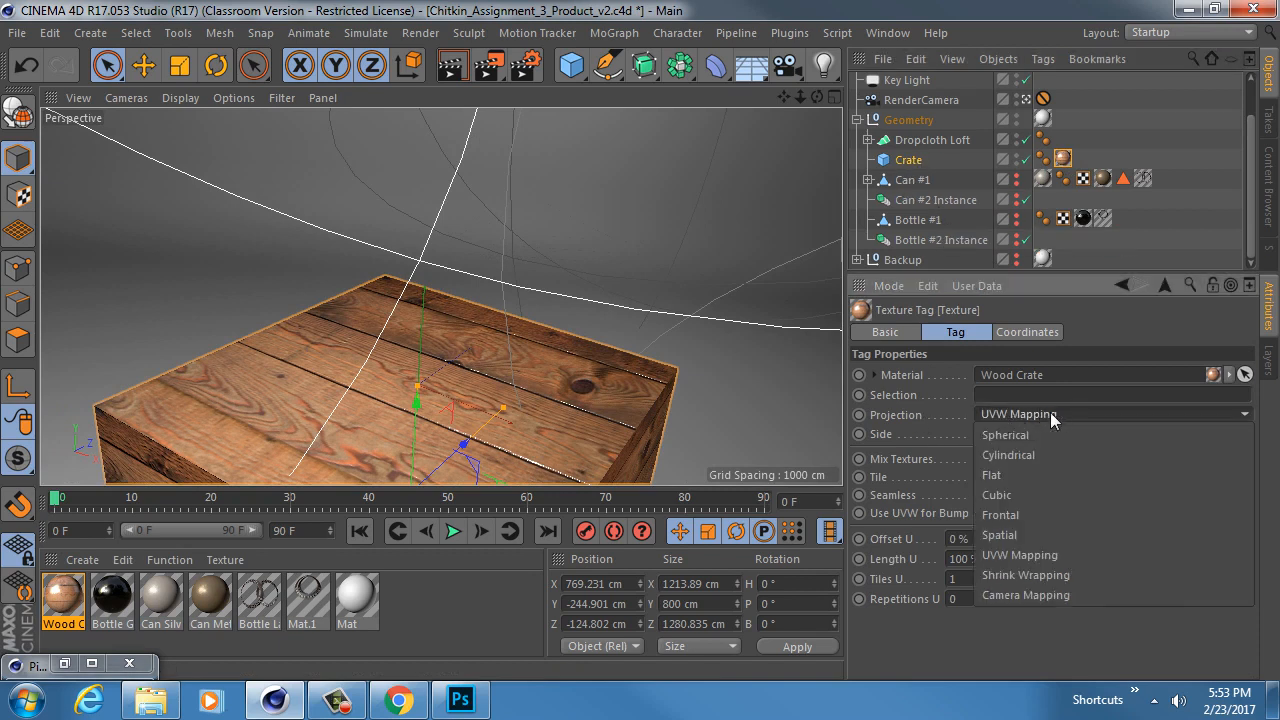
click(1012, 495)
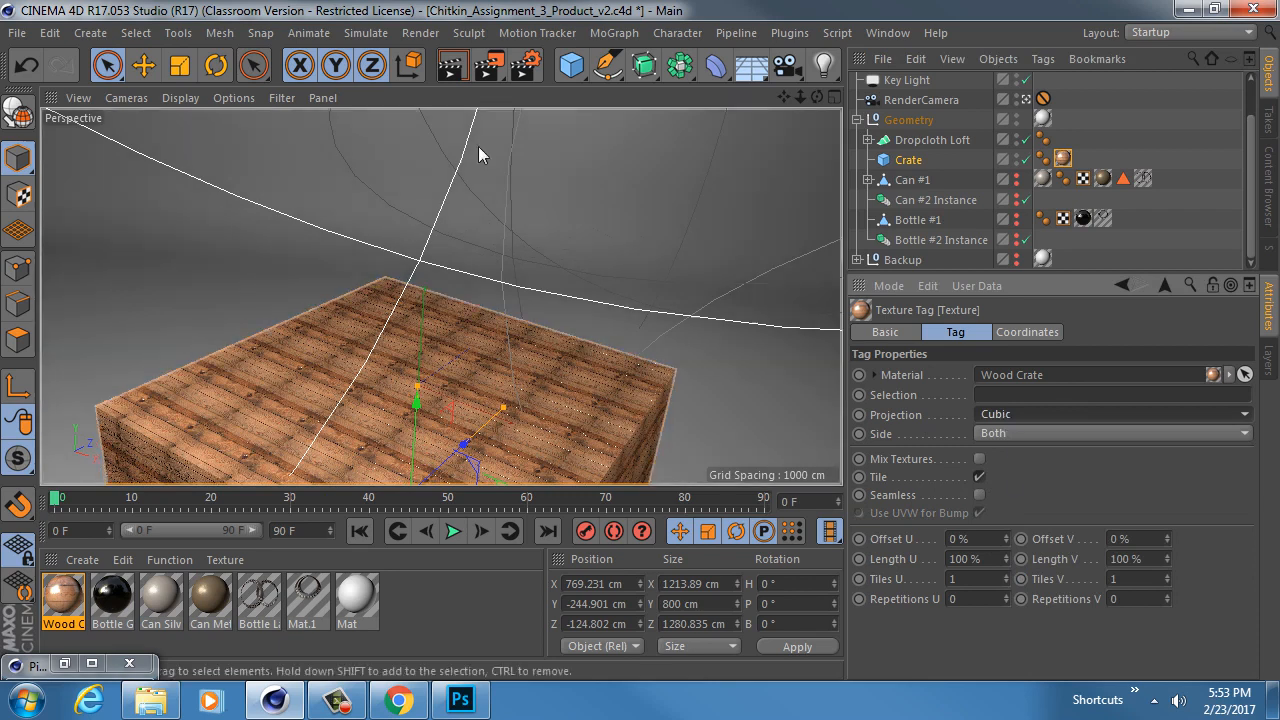
click(450, 66)
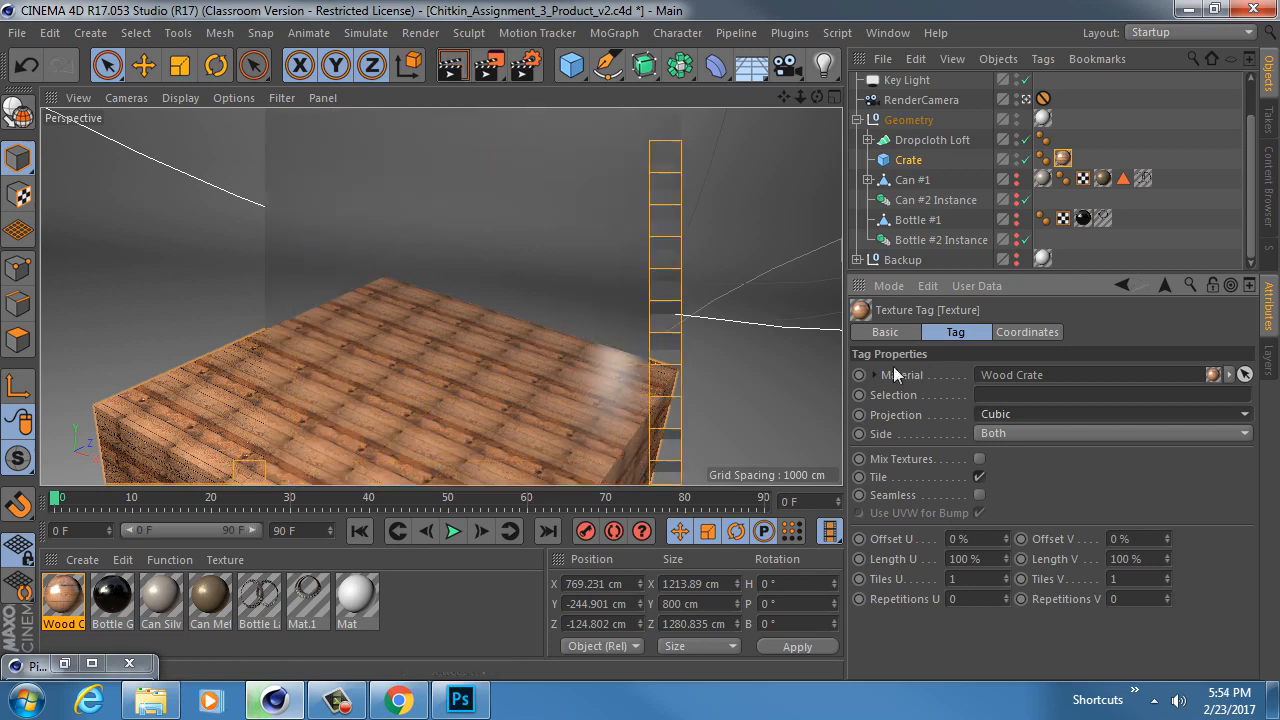
Step: Return the Crate texture tag's projection to UVW Mapping and render the view
click(1003, 412)
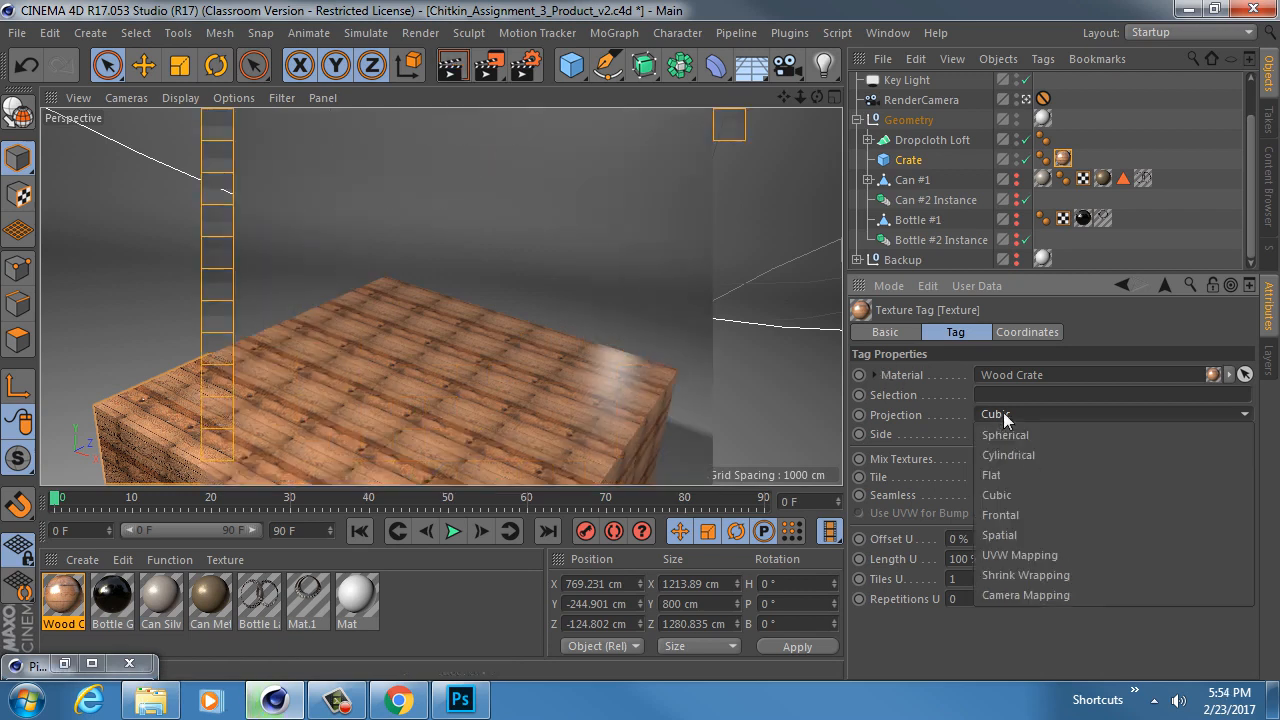
click(1038, 557)
click(458, 74)
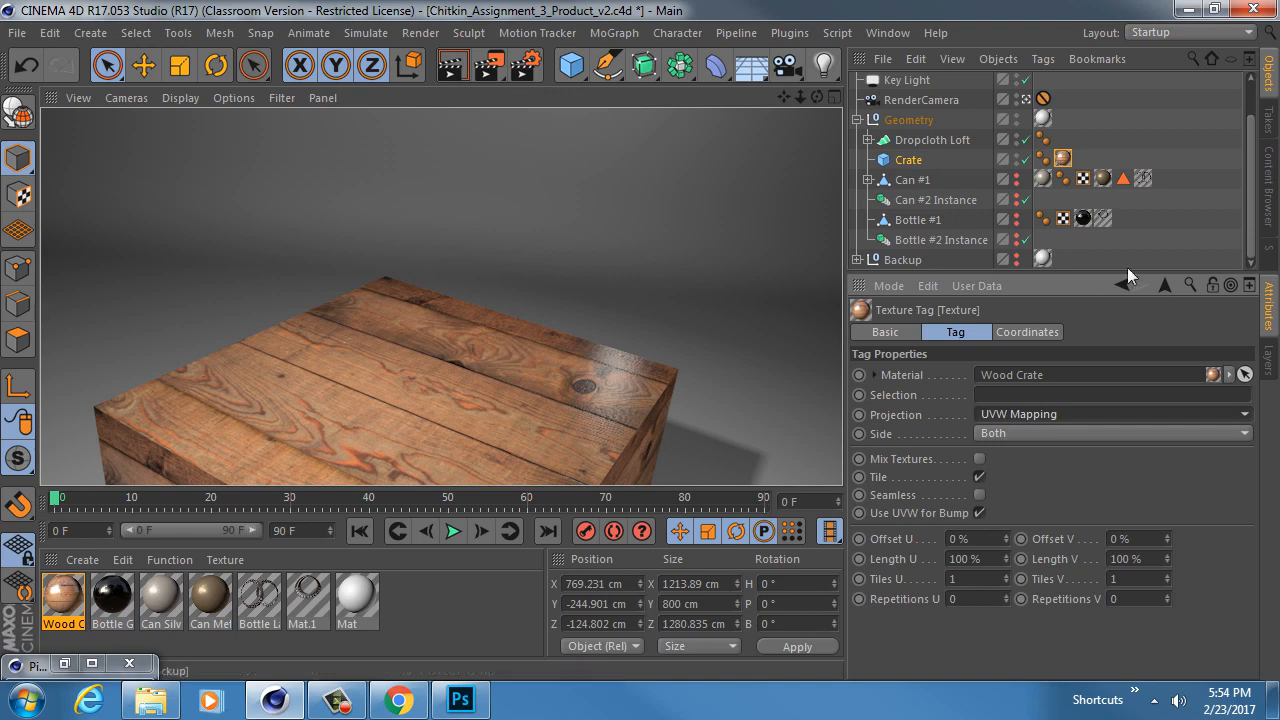
Step: Make Can #1 and Bottle #1 visible in the scene again
drag(1096, 276, 1100, 446)
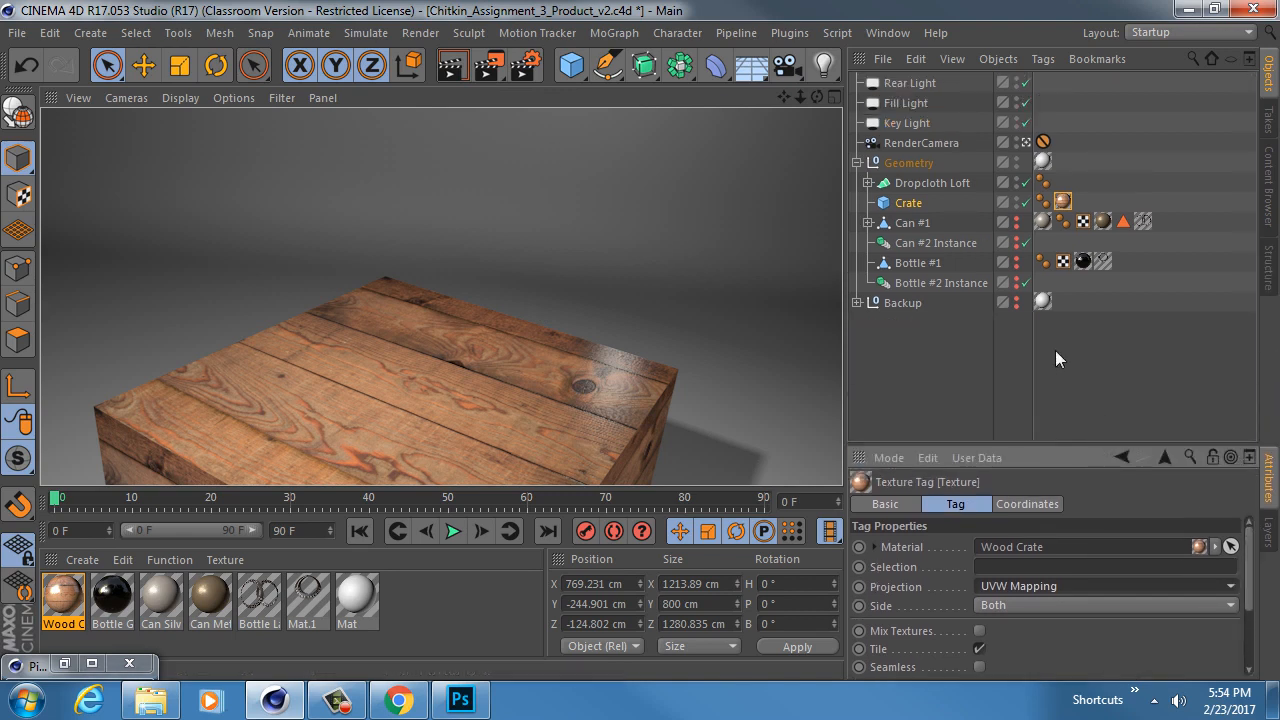
drag(1017, 283, 1015, 222)
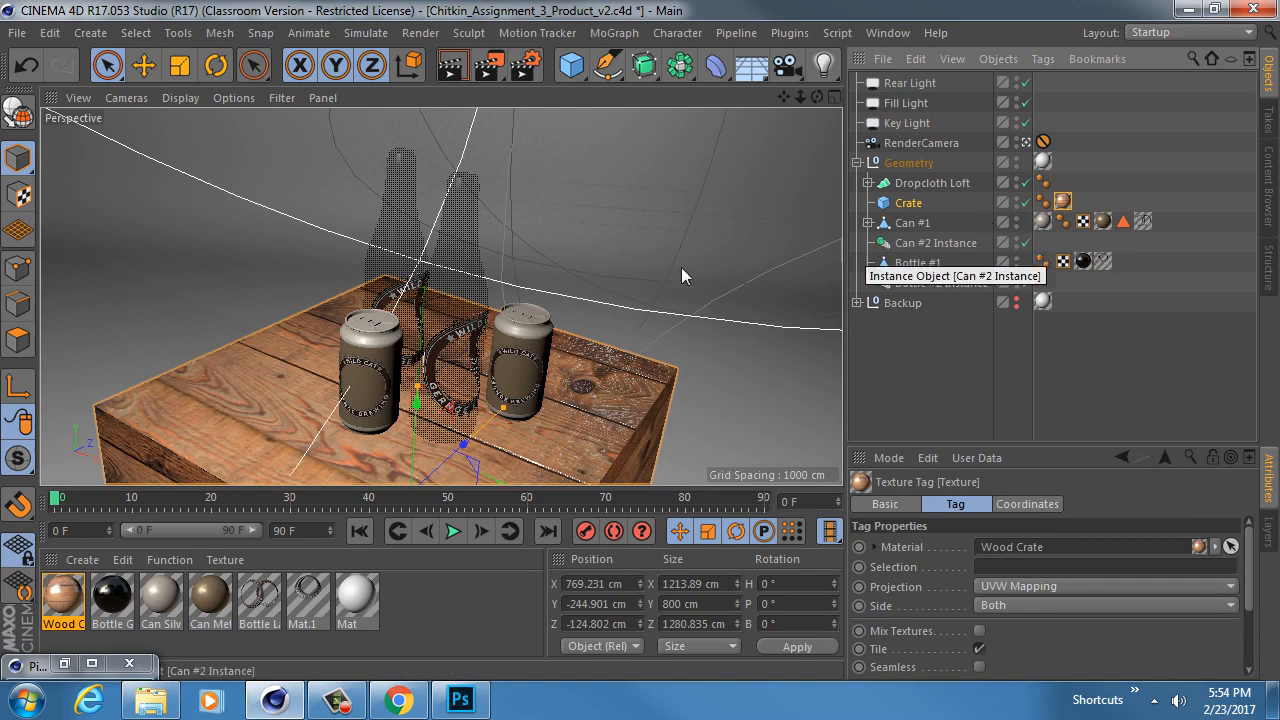
Step: Rotate Bottle #2 Instance to a heading of about -40° and Can #2 Instance to about 7.6°
click(392, 250)
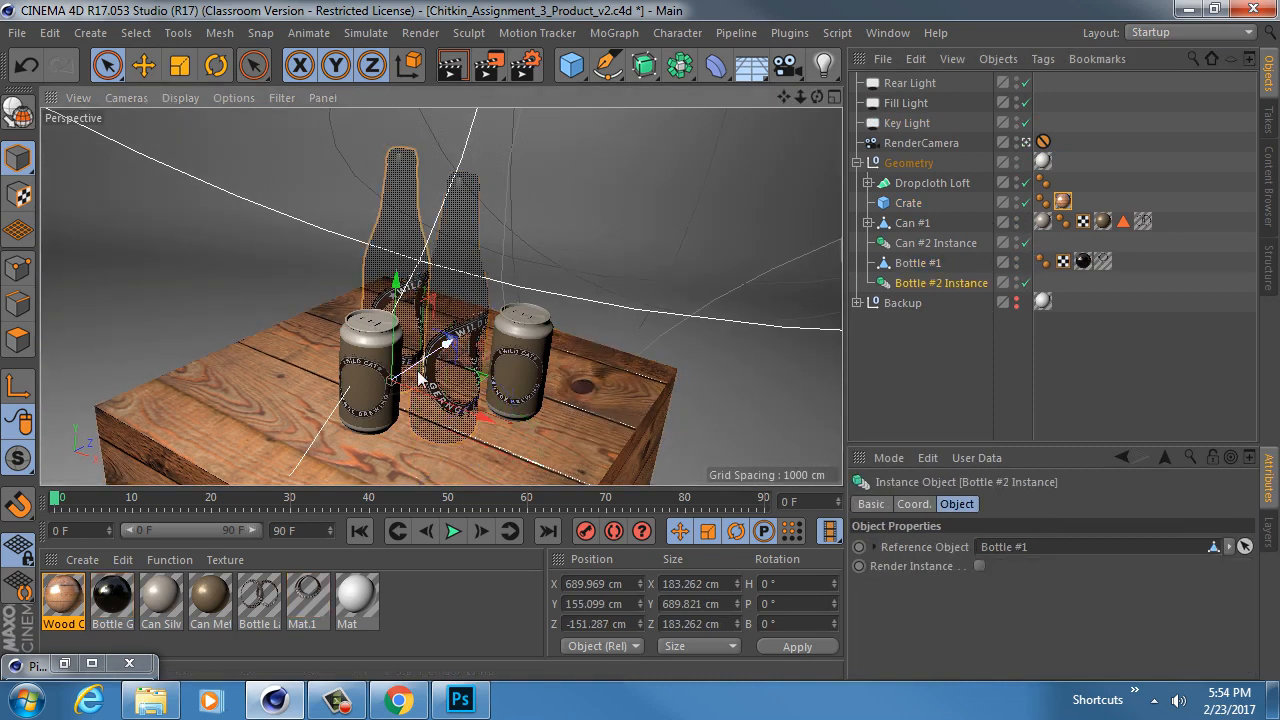
key(r)
drag(430, 424, 350, 415)
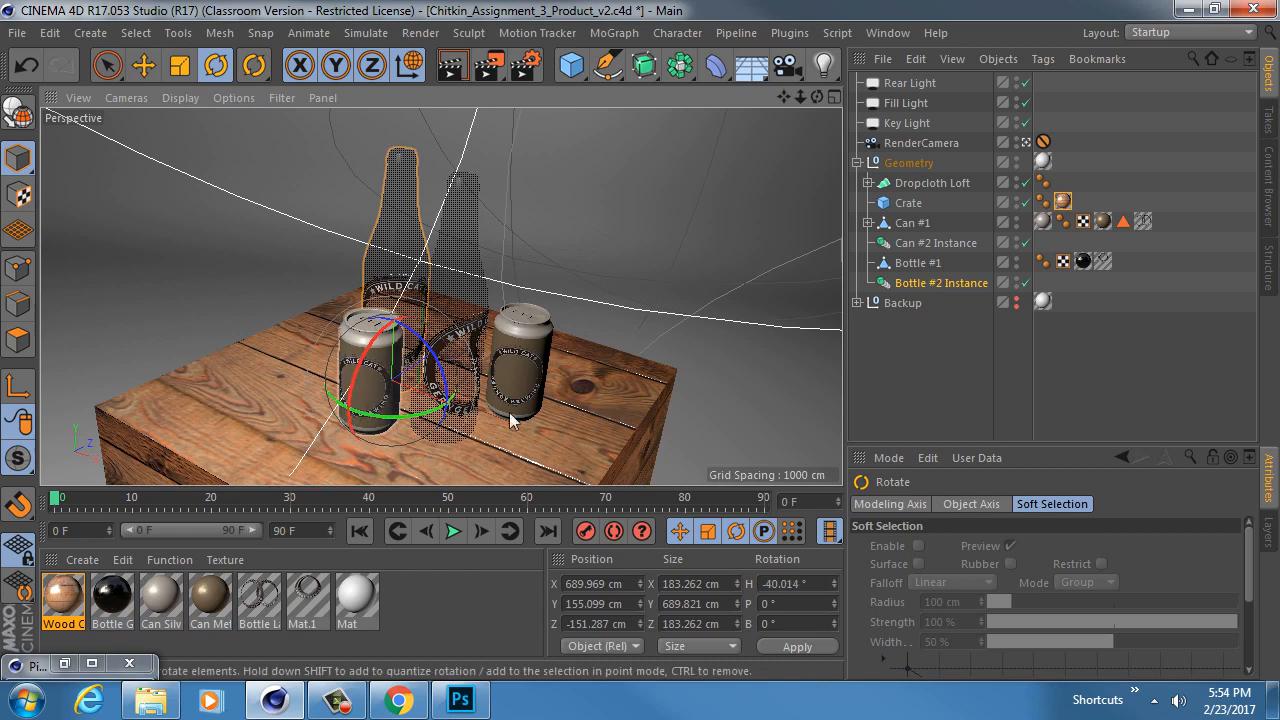
click(527, 338)
drag(510, 446, 514, 446)
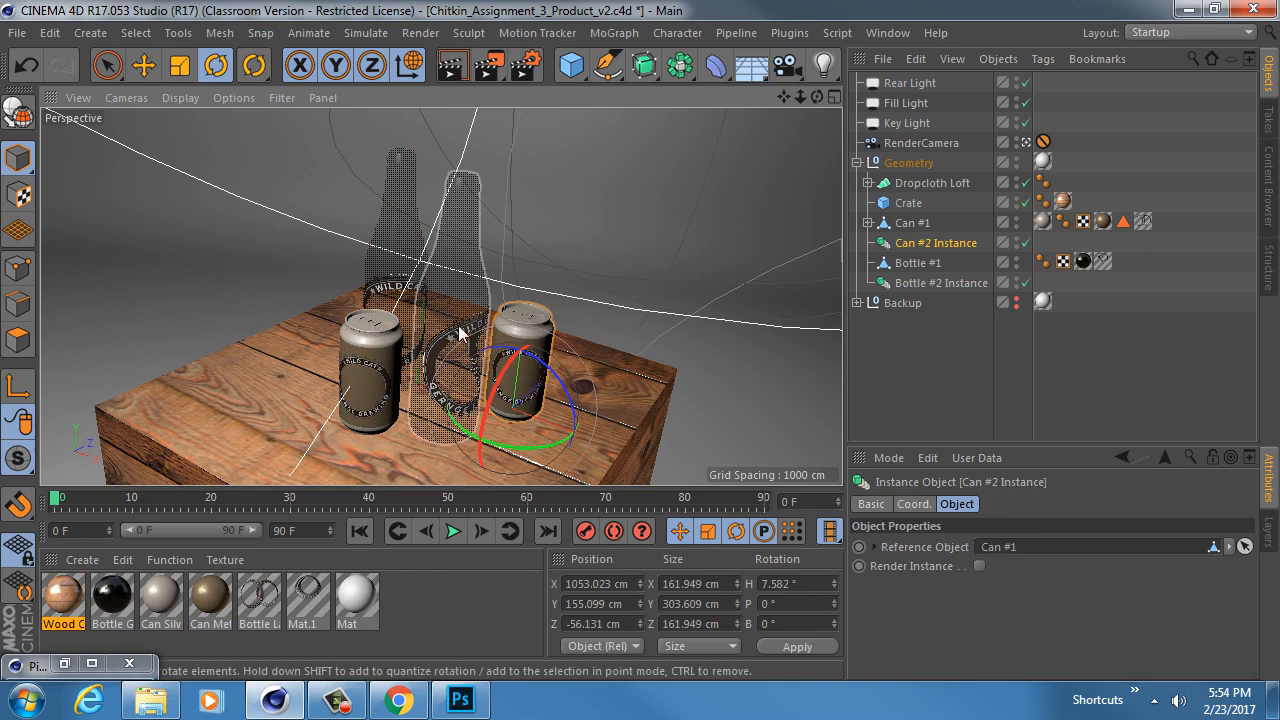
Step: Move Bottle #1 slightly farther back on the crate and rotate it so its label faces the camera more
click(461, 277)
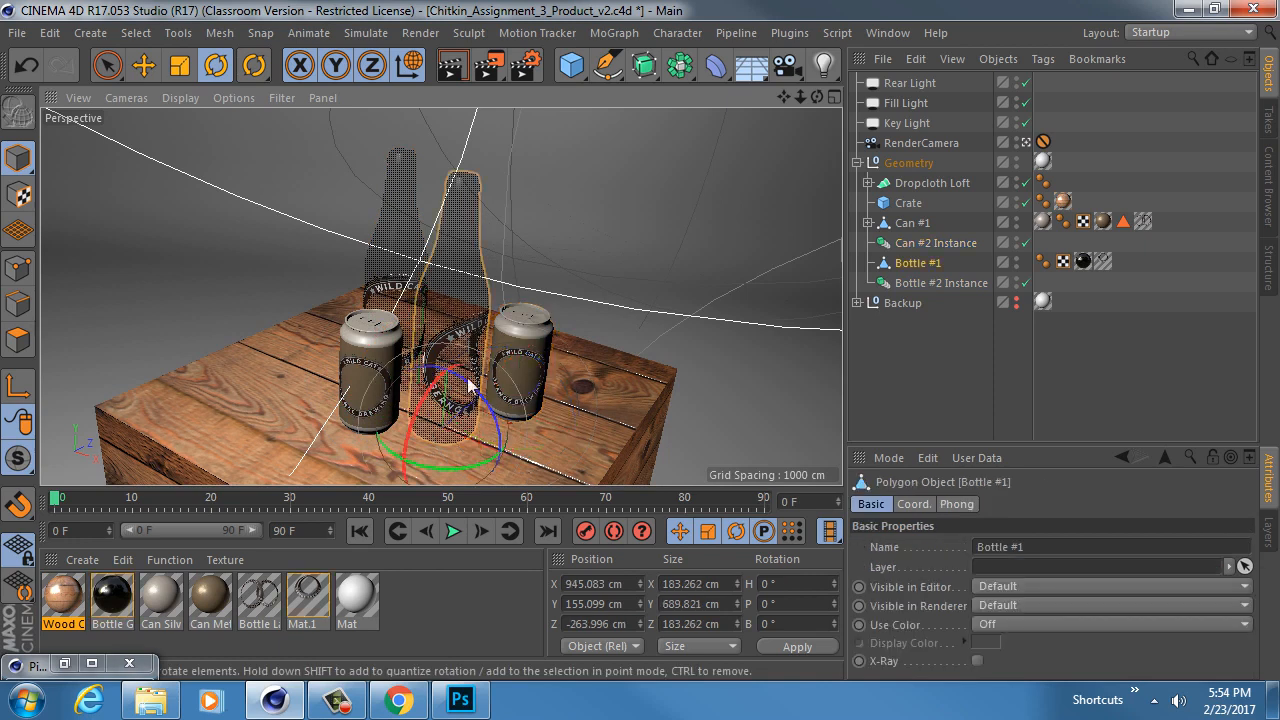
click(143, 65)
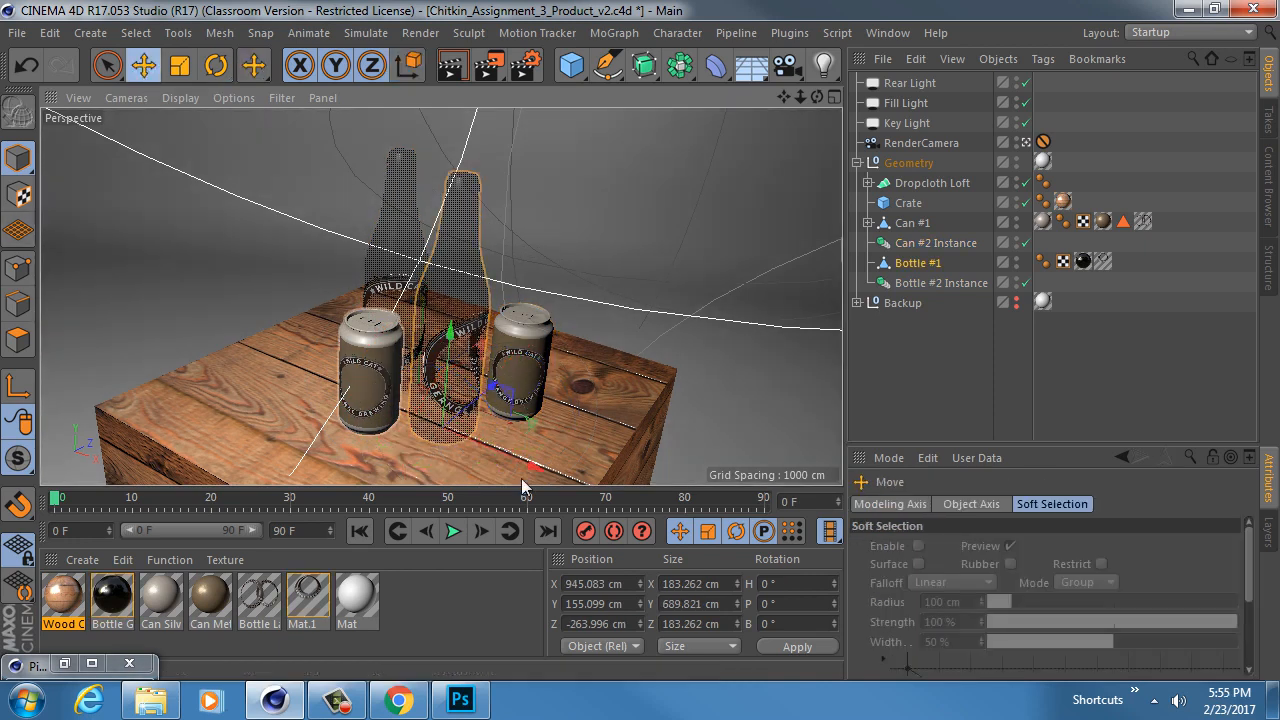
drag(532, 423, 416, 452)
key(r)
Step: Move Can #2 Instance to about X 1087, Z -97 cm and Can #1 to about X 726, Z -342 cm, and render the view
click(538, 410)
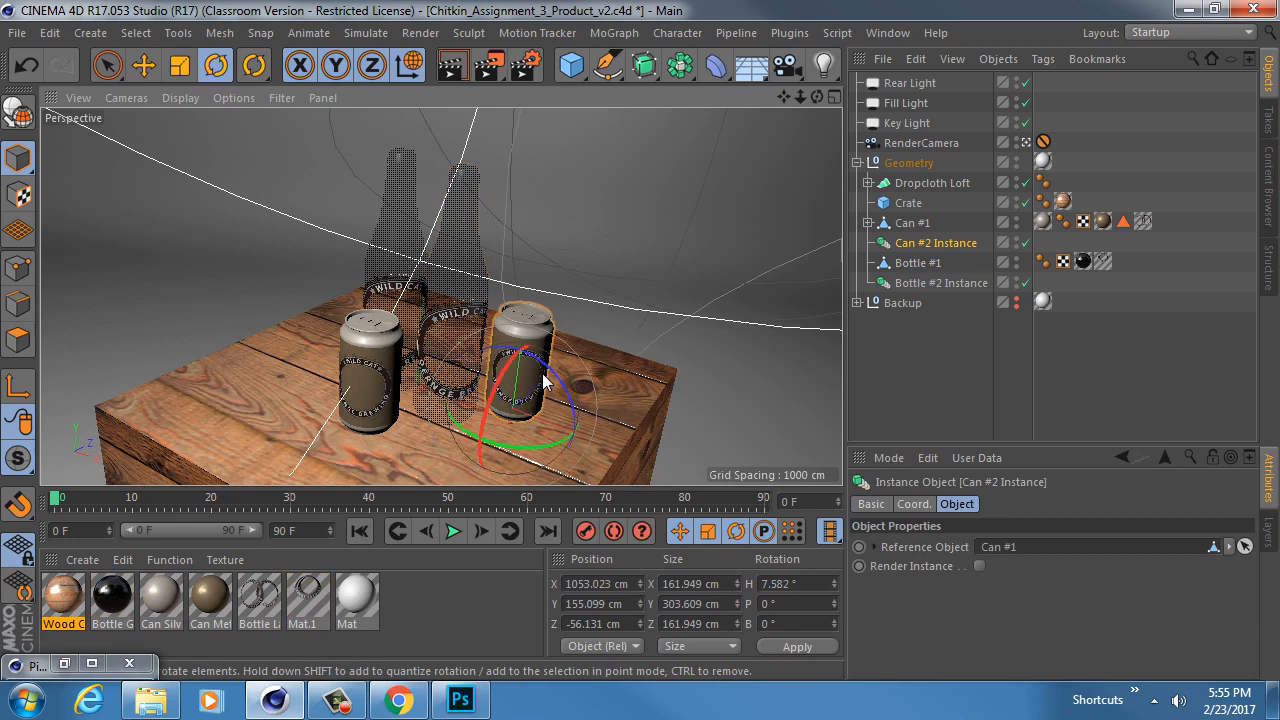
key(e)
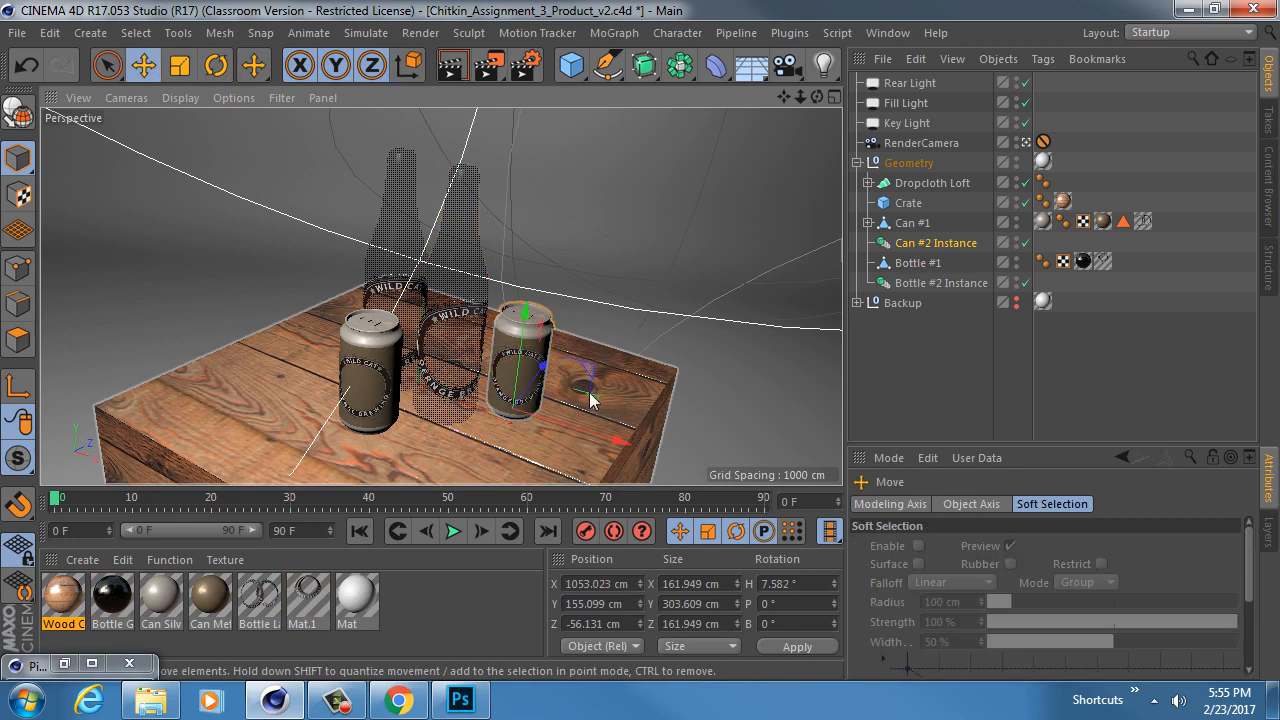
drag(592, 401, 596, 410)
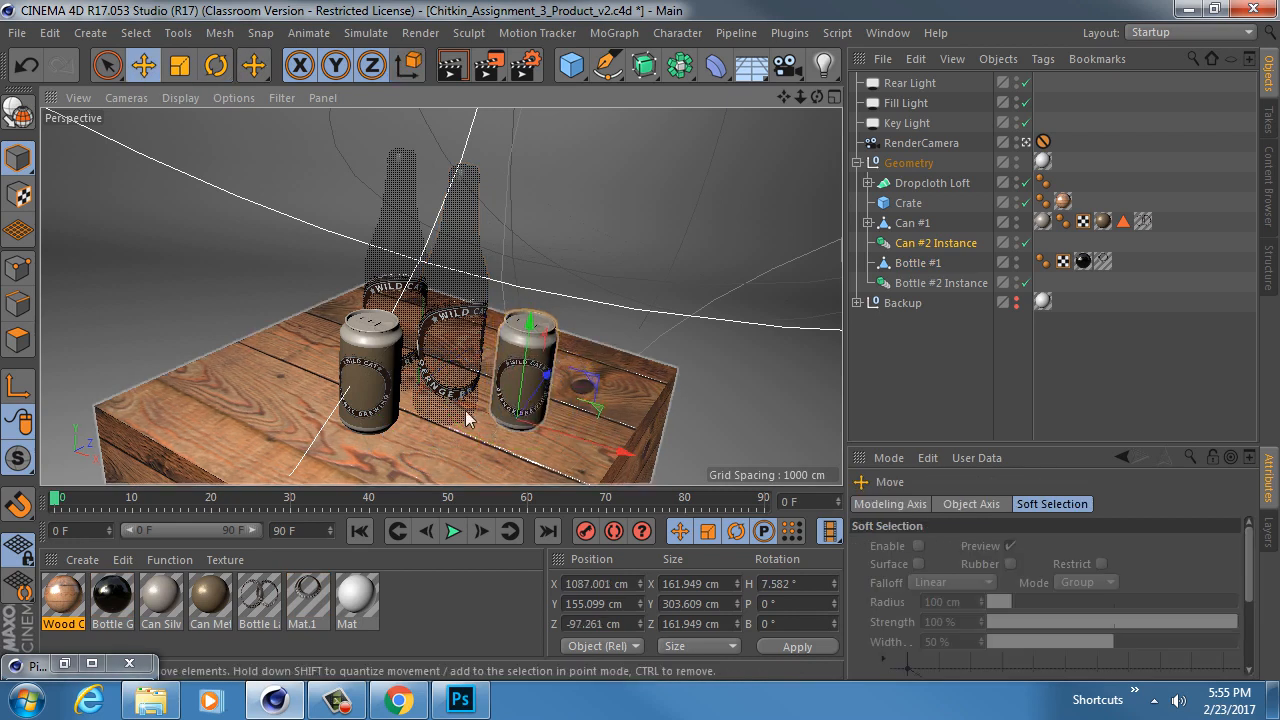
click(377, 390)
drag(462, 426, 450, 413)
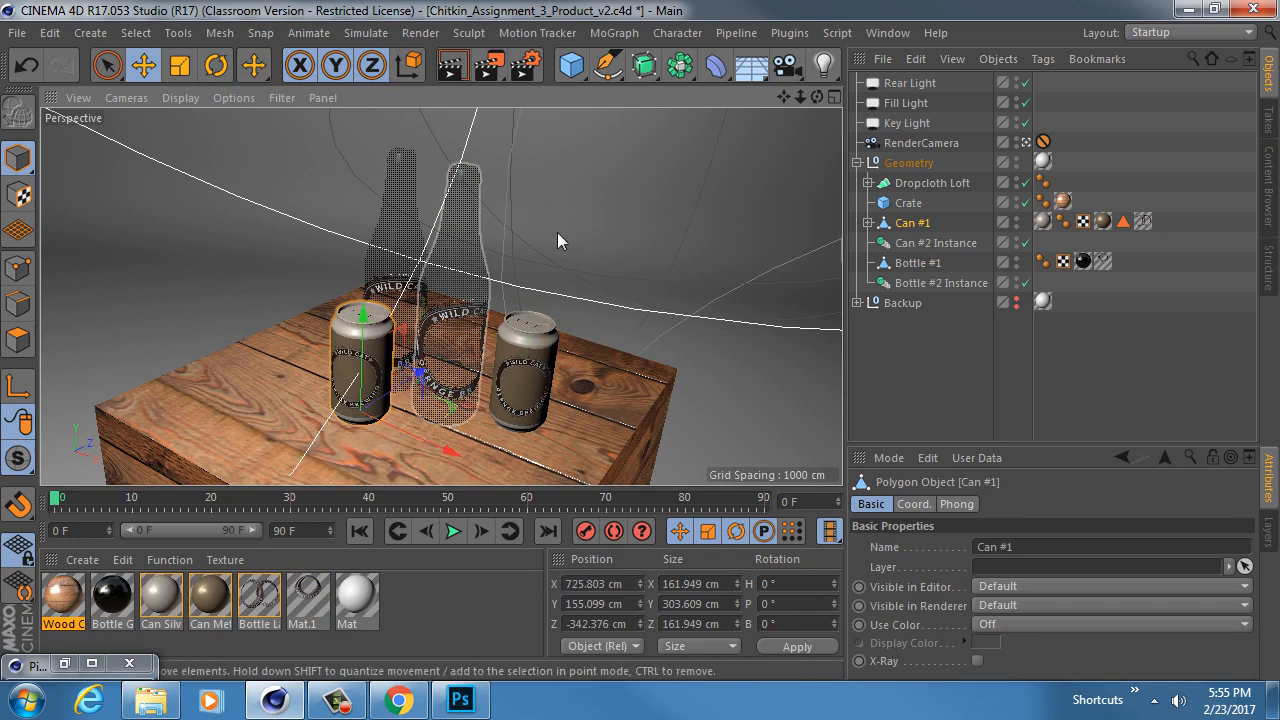
click(453, 66)
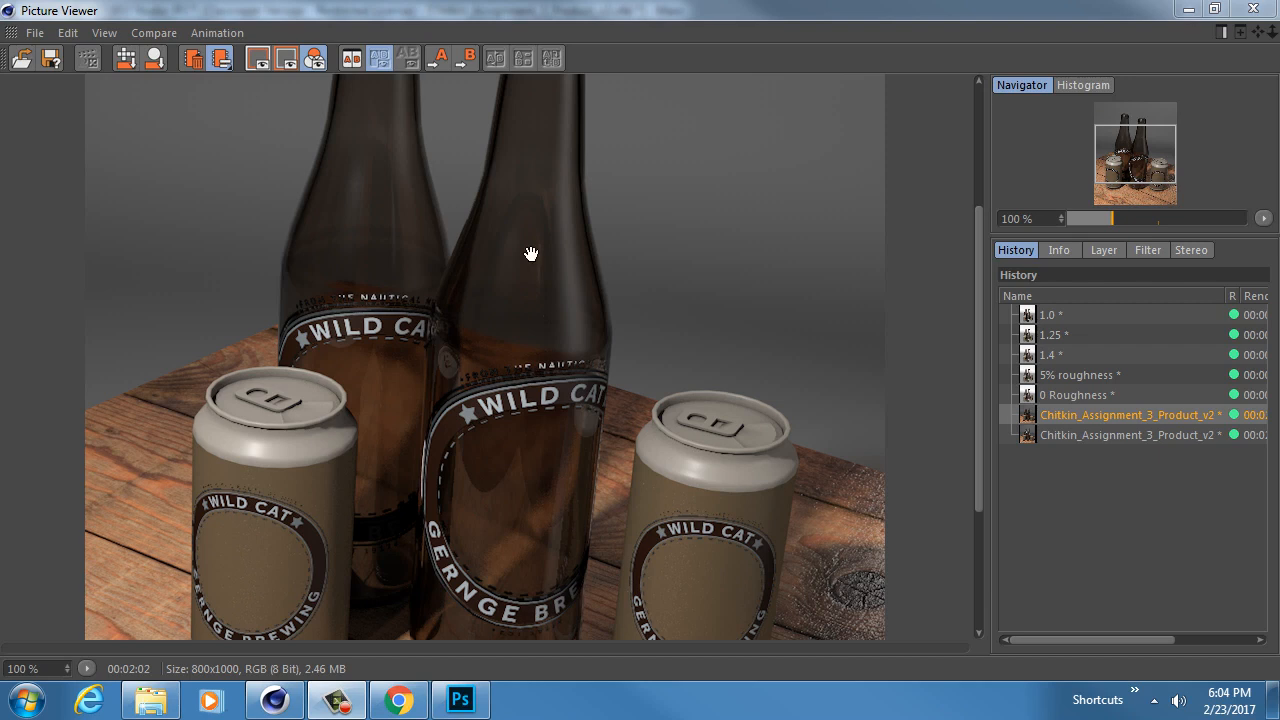
Step: Examine the first Chitkin_Assignment_3_Product_v2 render in the Picture Viewer, checking the bottle glass, labels, cans and crate wood
drag(551, 240, 567, 423)
scroll(545, 445, down, 3)
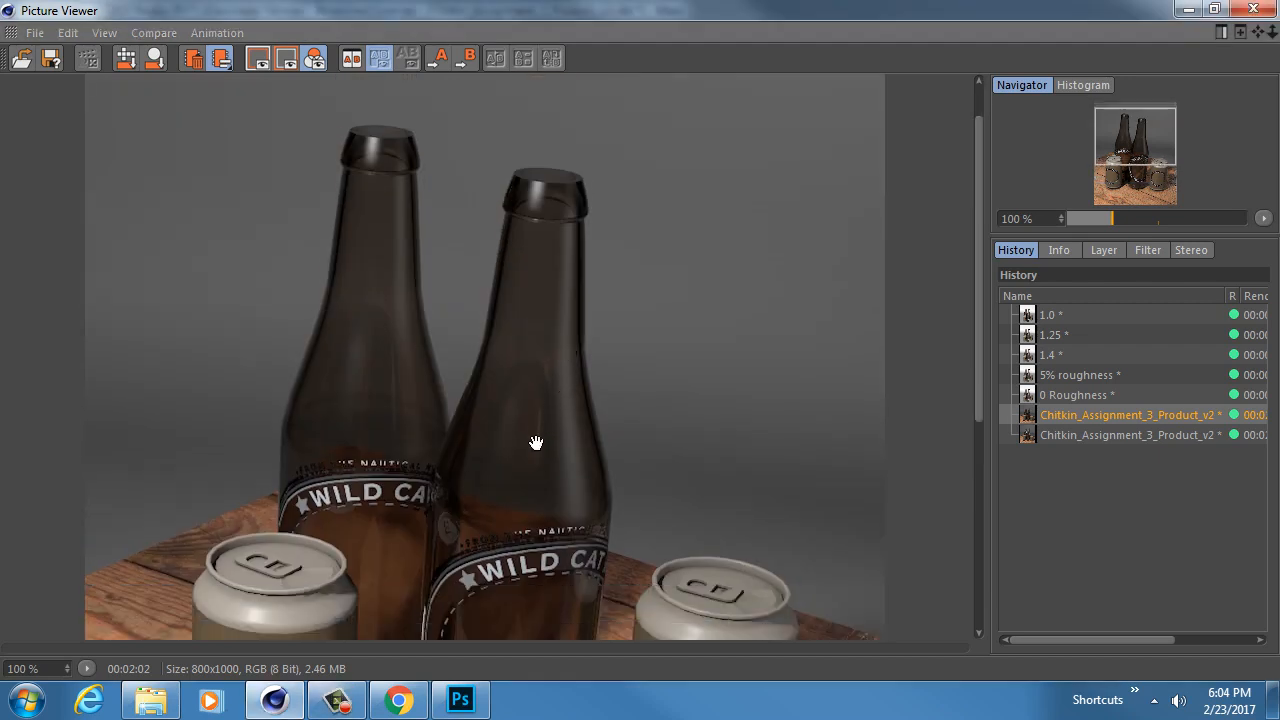
scroll(527, 470, down, 3)
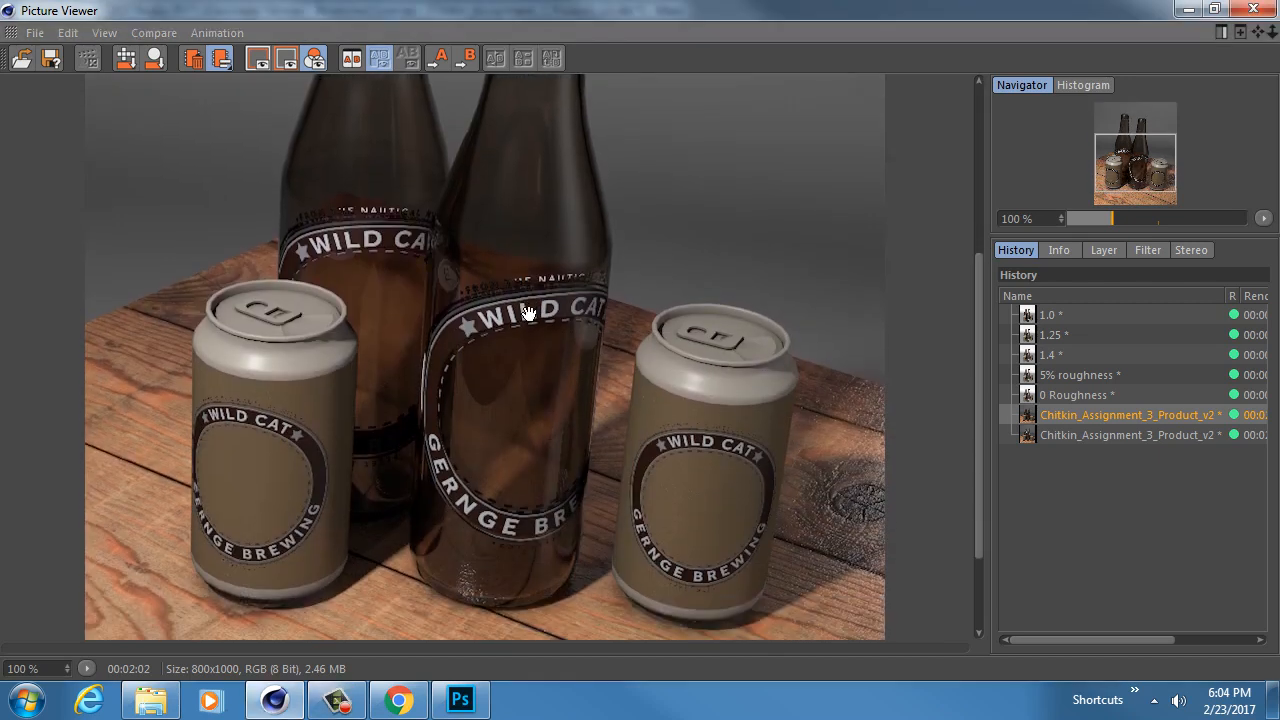
drag(554, 487, 563, 362)
drag(594, 311, 460, 400)
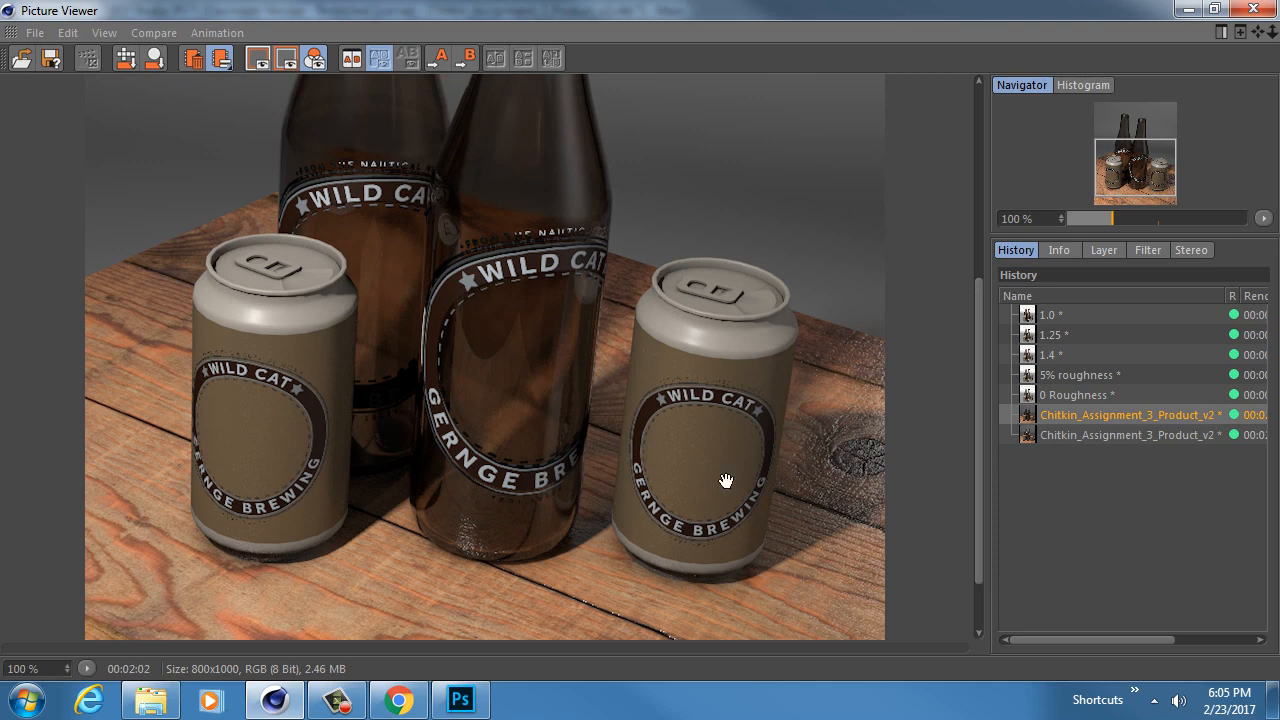
scroll(770, 460, down, 1)
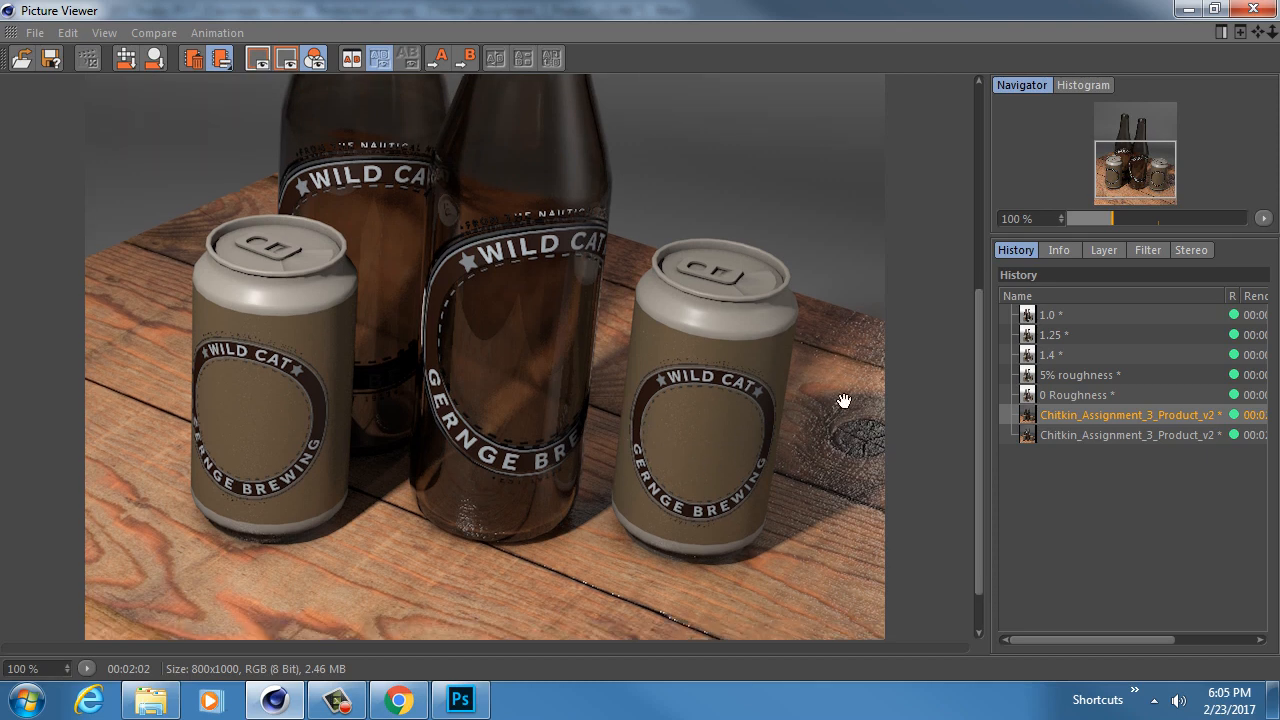
scroll(757, 569, down, 2)
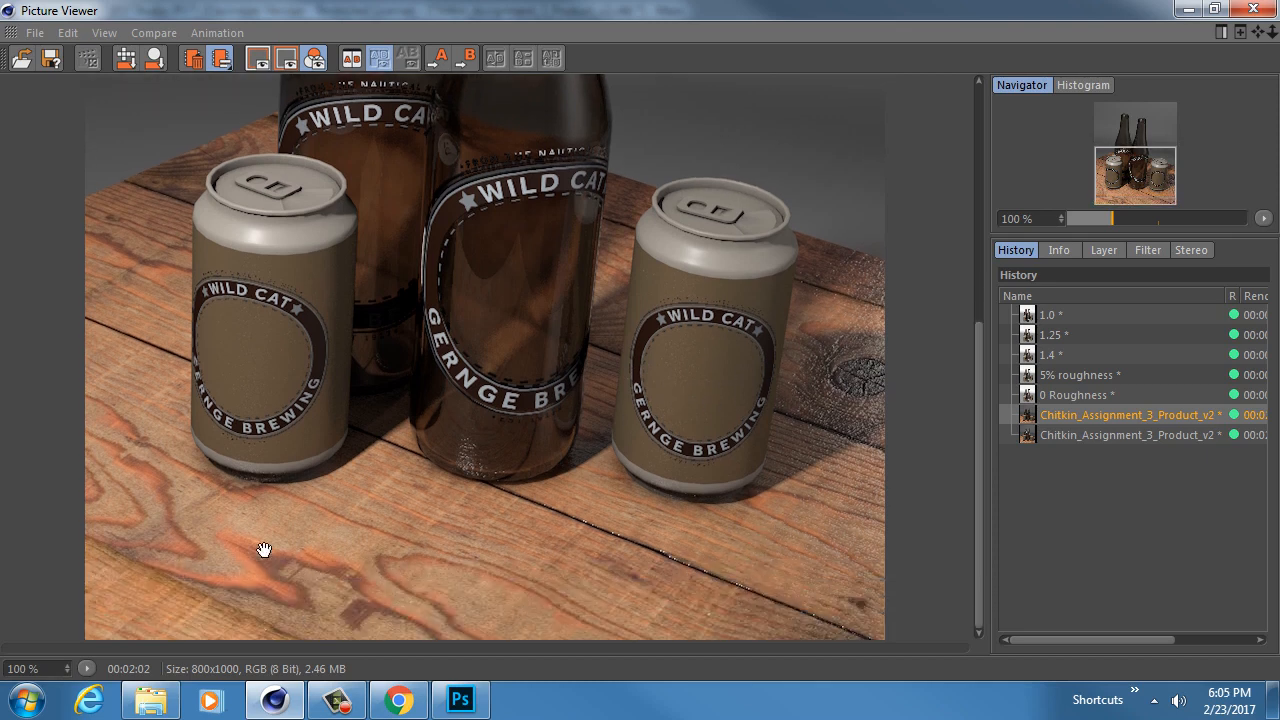
scroll(230, 580, up, 10)
drag(430, 486, 447, 396)
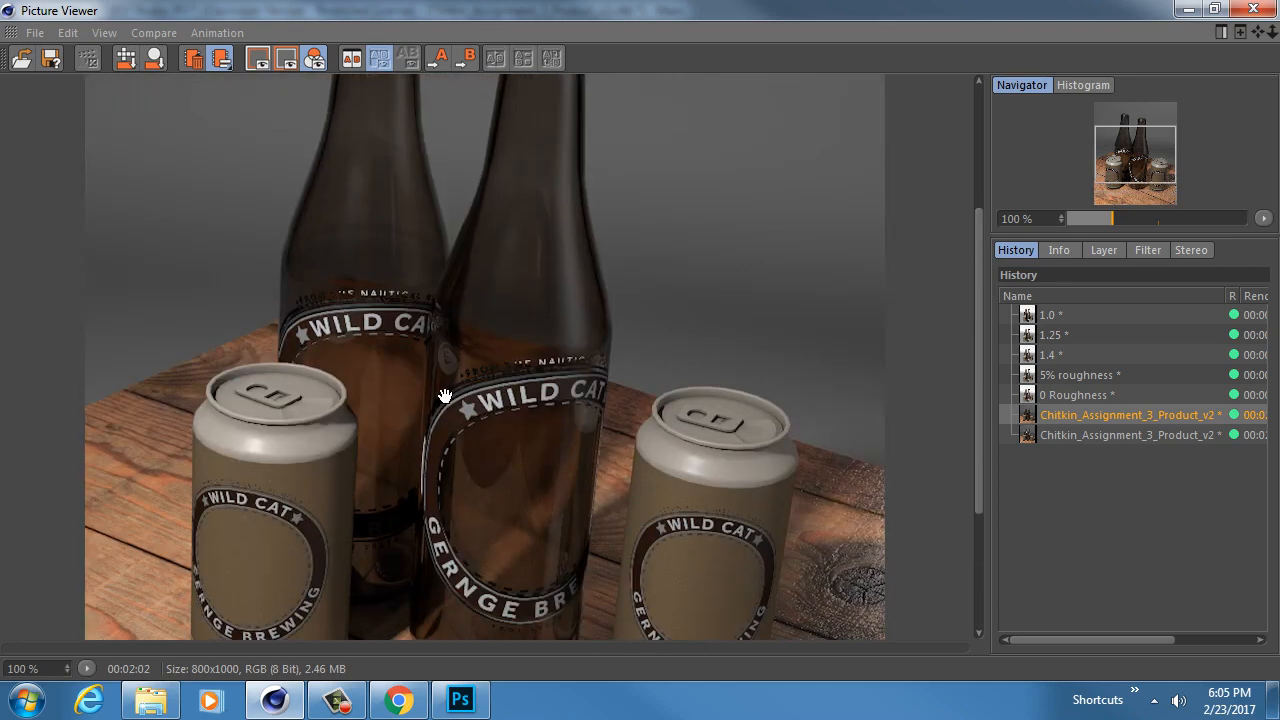
drag(540, 266, 526, 371)
drag(568, 220, 563, 374)
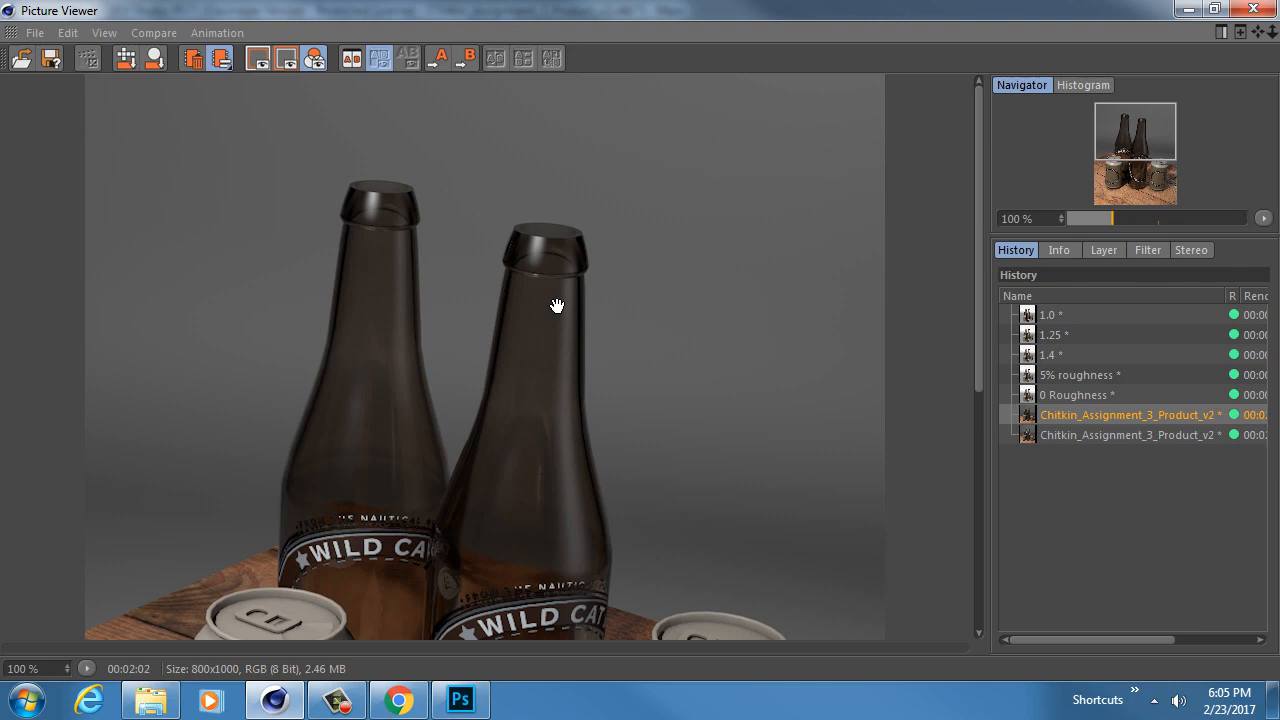
drag(540, 500, 534, 357)
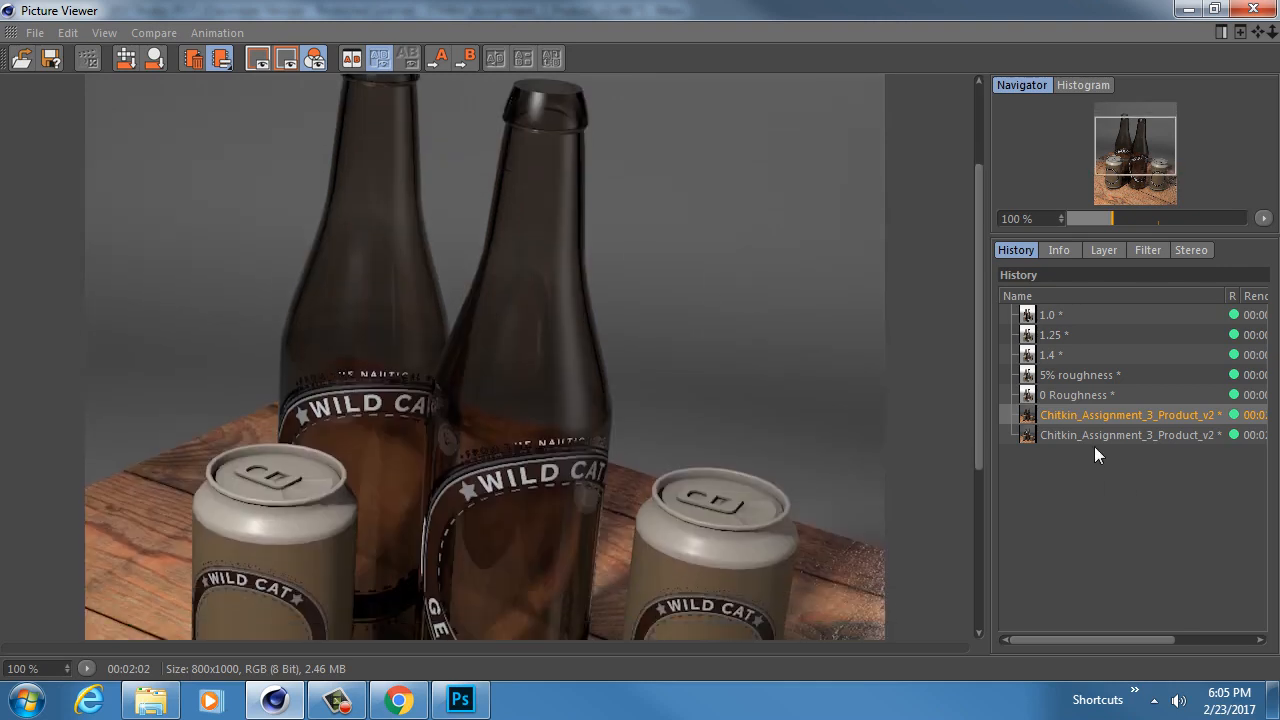
drag(561, 183, 545, 243)
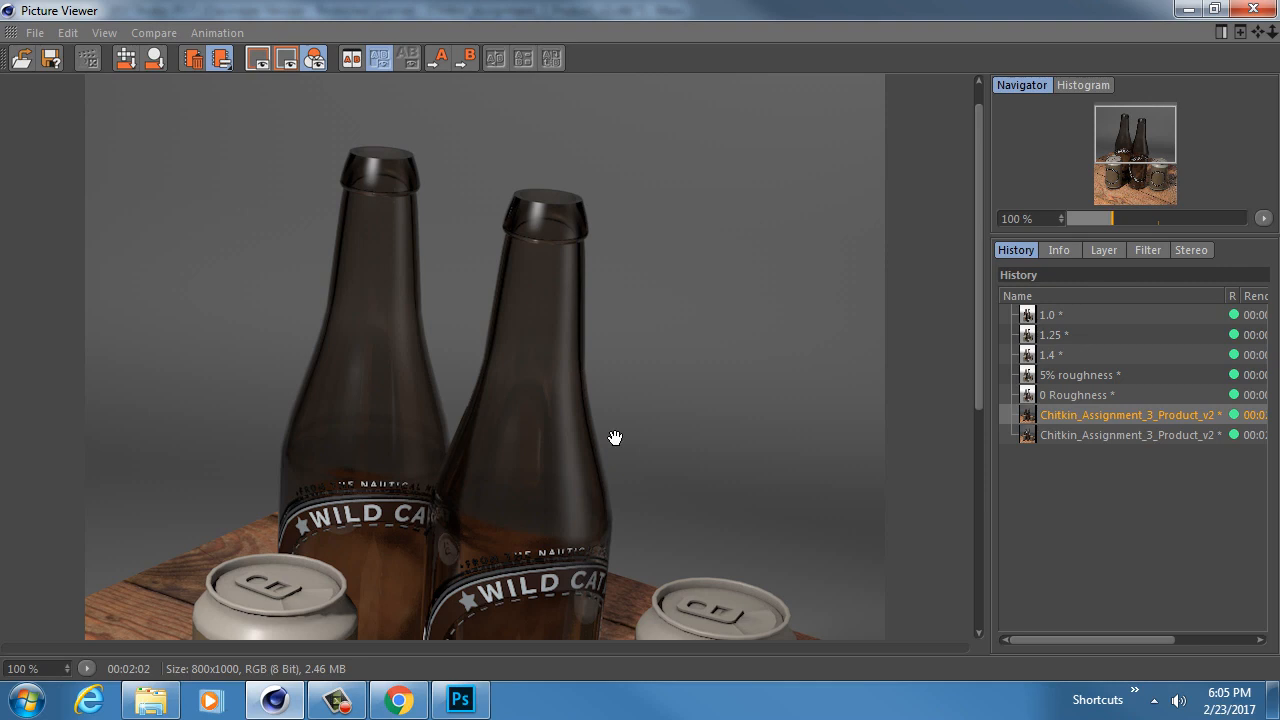
drag(522, 383, 520, 277)
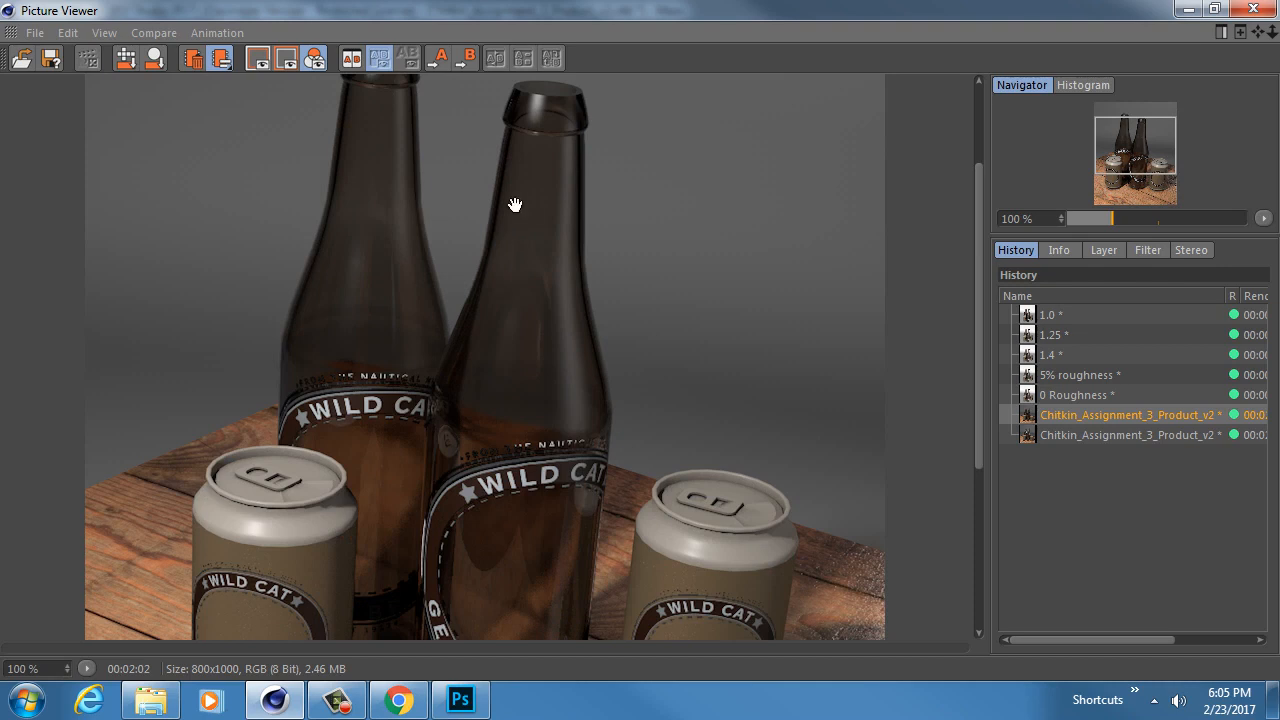
Step: Examine the reflections on the bottles and cans in the second Chitkin_Assignment_3_Product_v2 render, and minimize the Picture Viewer
click(1073, 434)
drag(552, 196, 541, 358)
drag(536, 522, 552, 292)
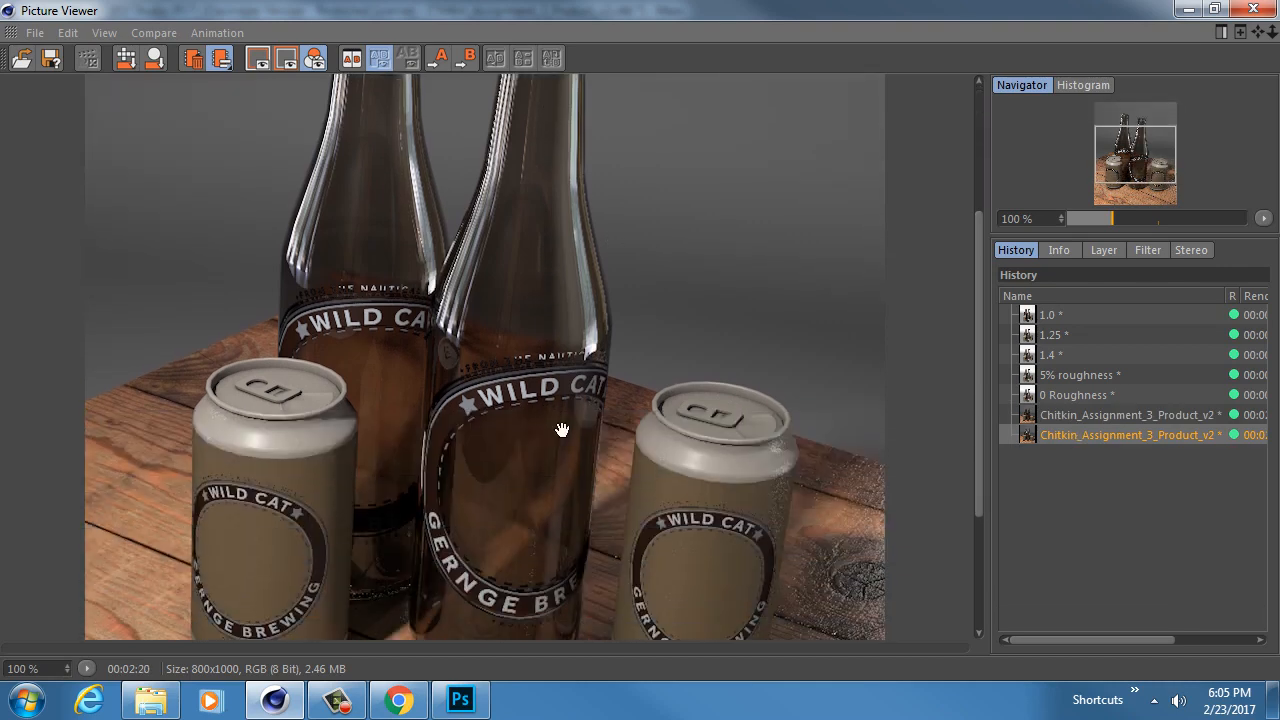
drag(562, 454, 572, 300)
drag(574, 400, 566, 575)
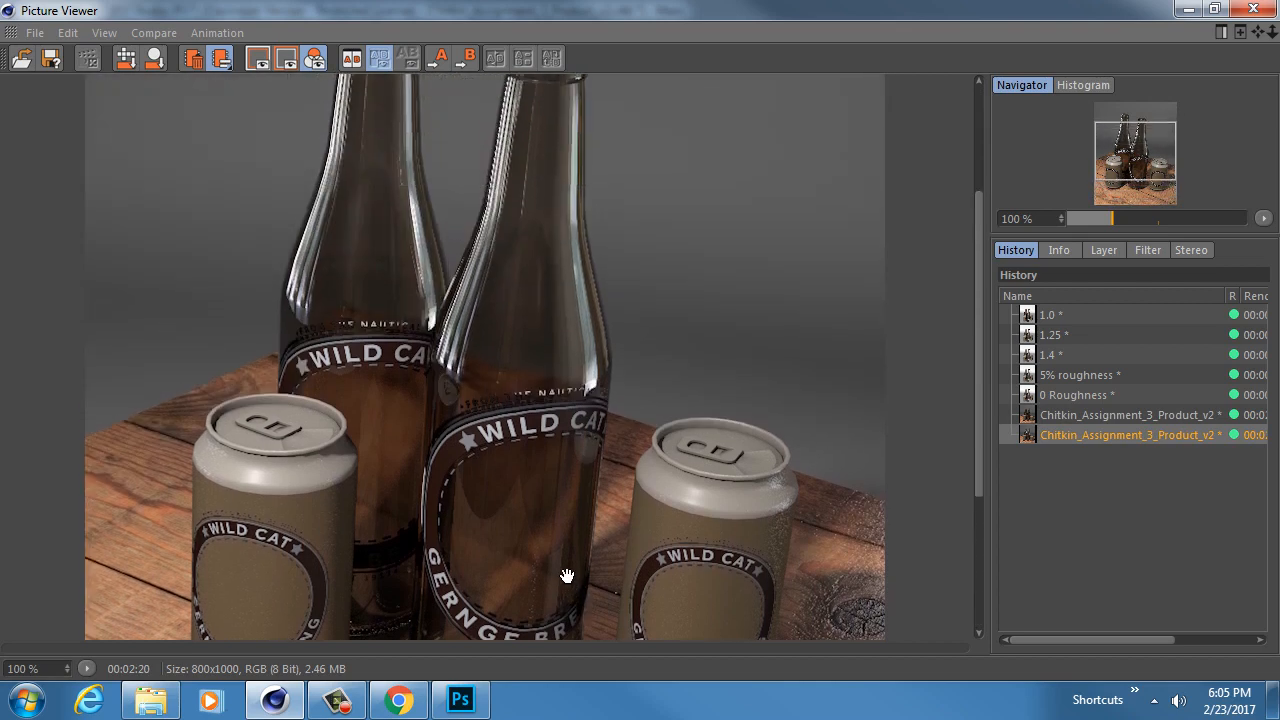
click(1188, 11)
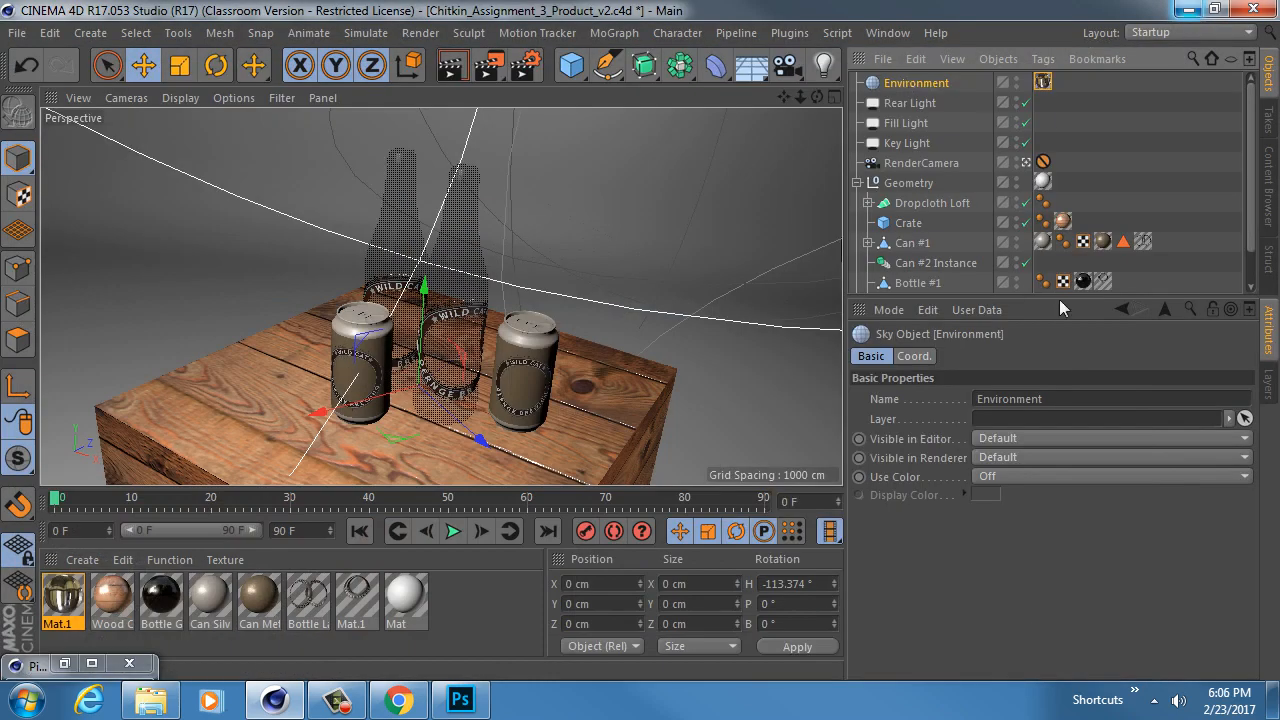
Step: Search the Content Browser presets for items whose name contains hdr
drag(1043, 299, 1041, 437)
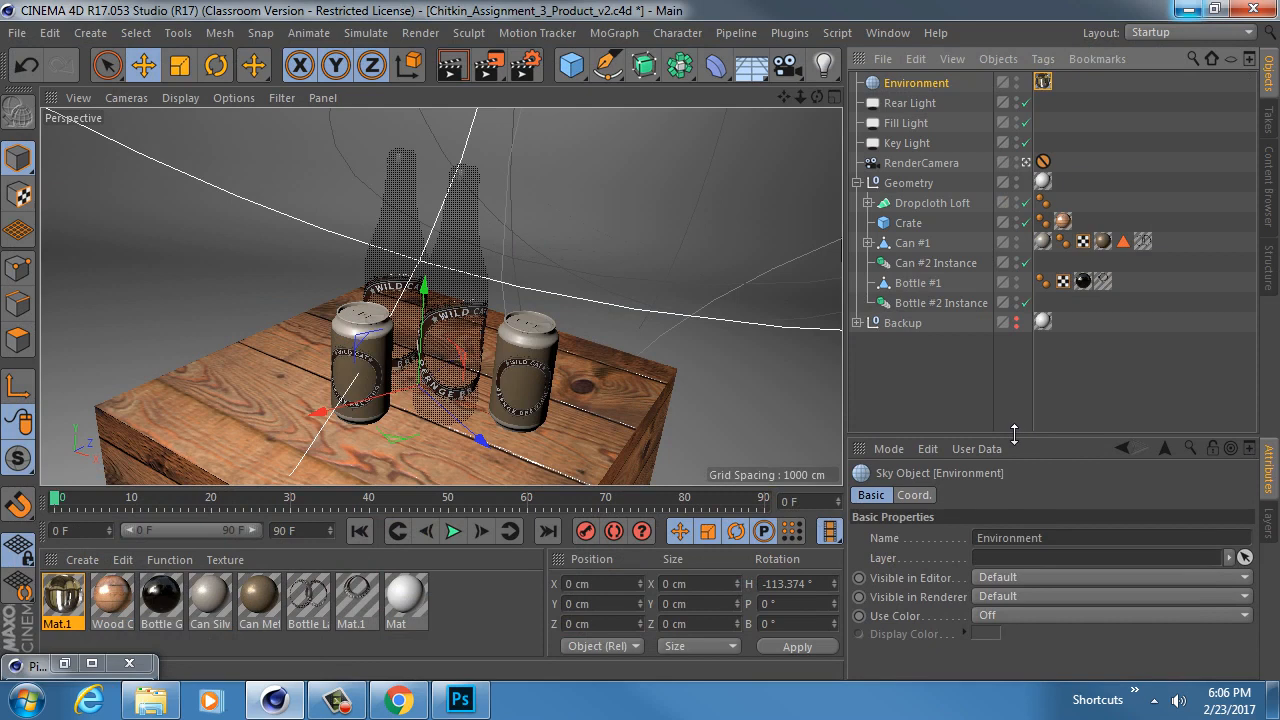
click(1264, 182)
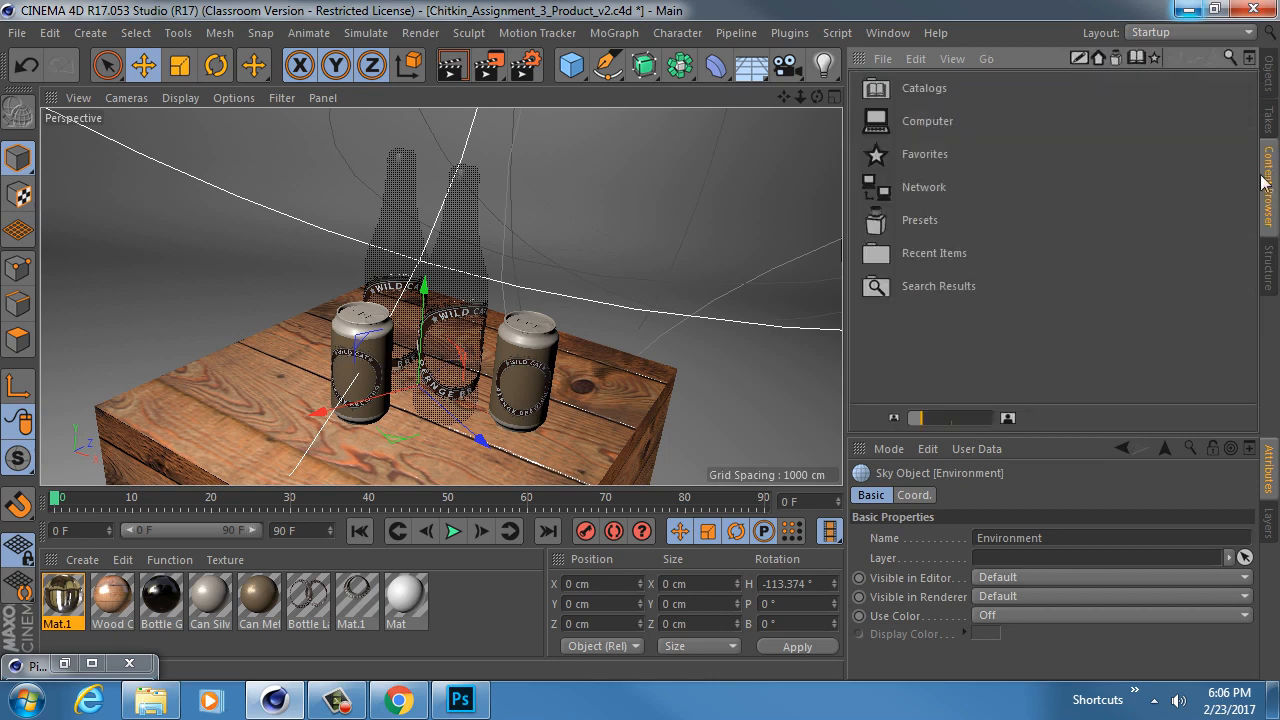
click(1229, 57)
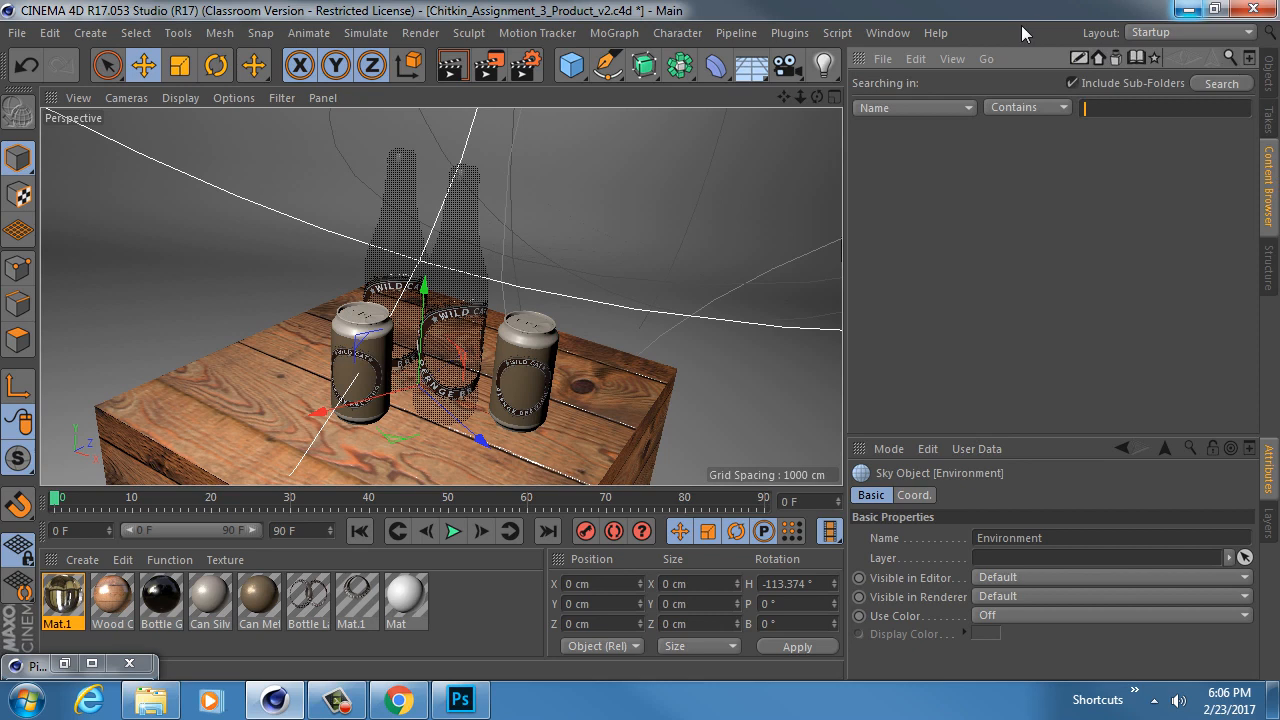
text(hdr)
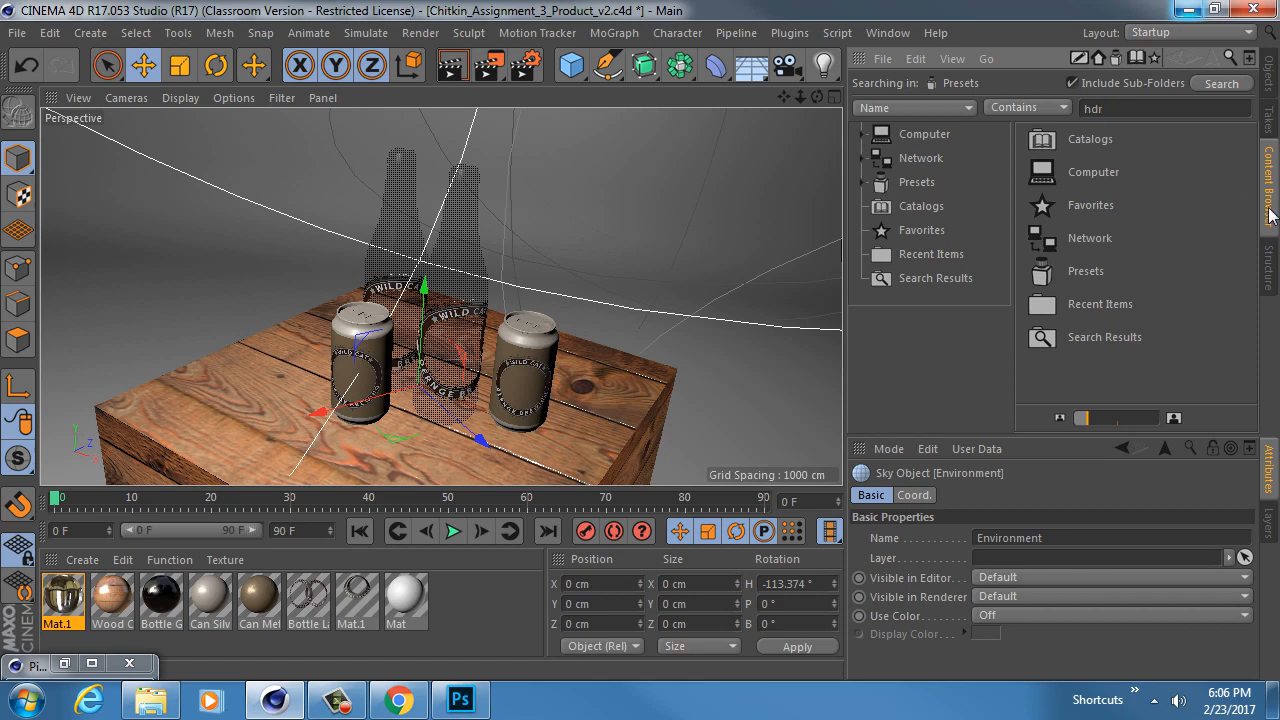
click(1266, 72)
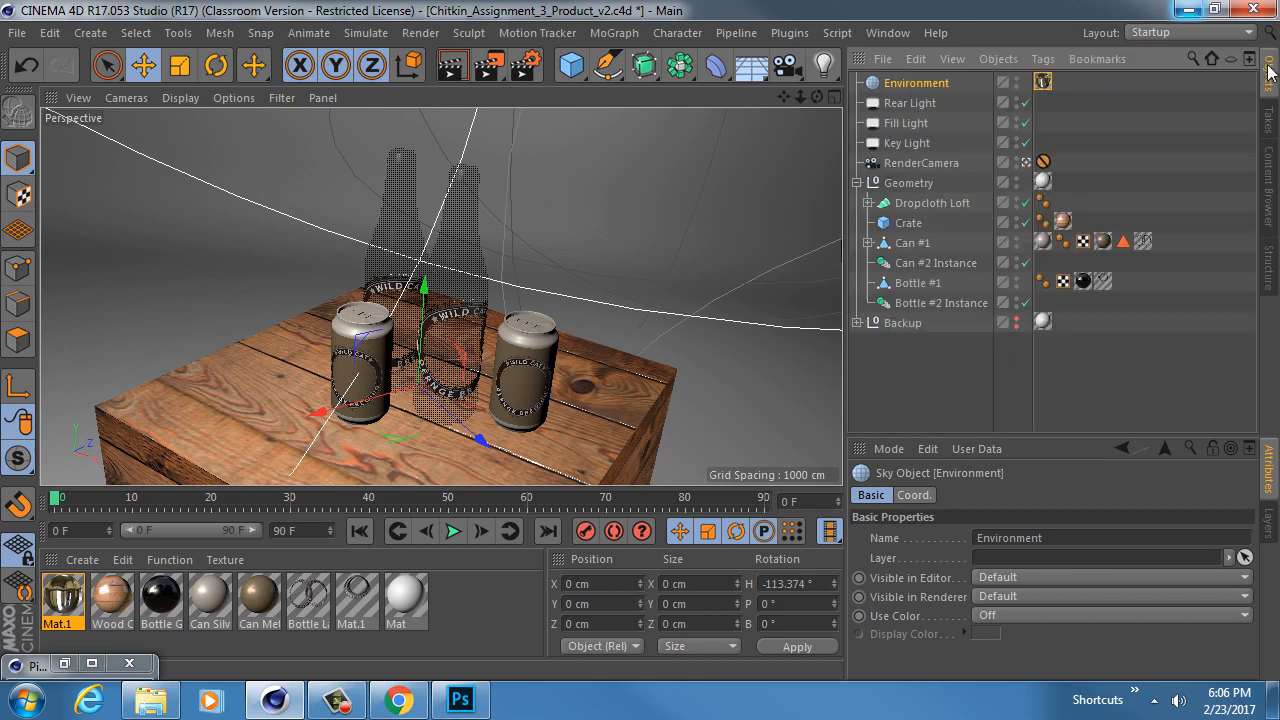
click(1268, 204)
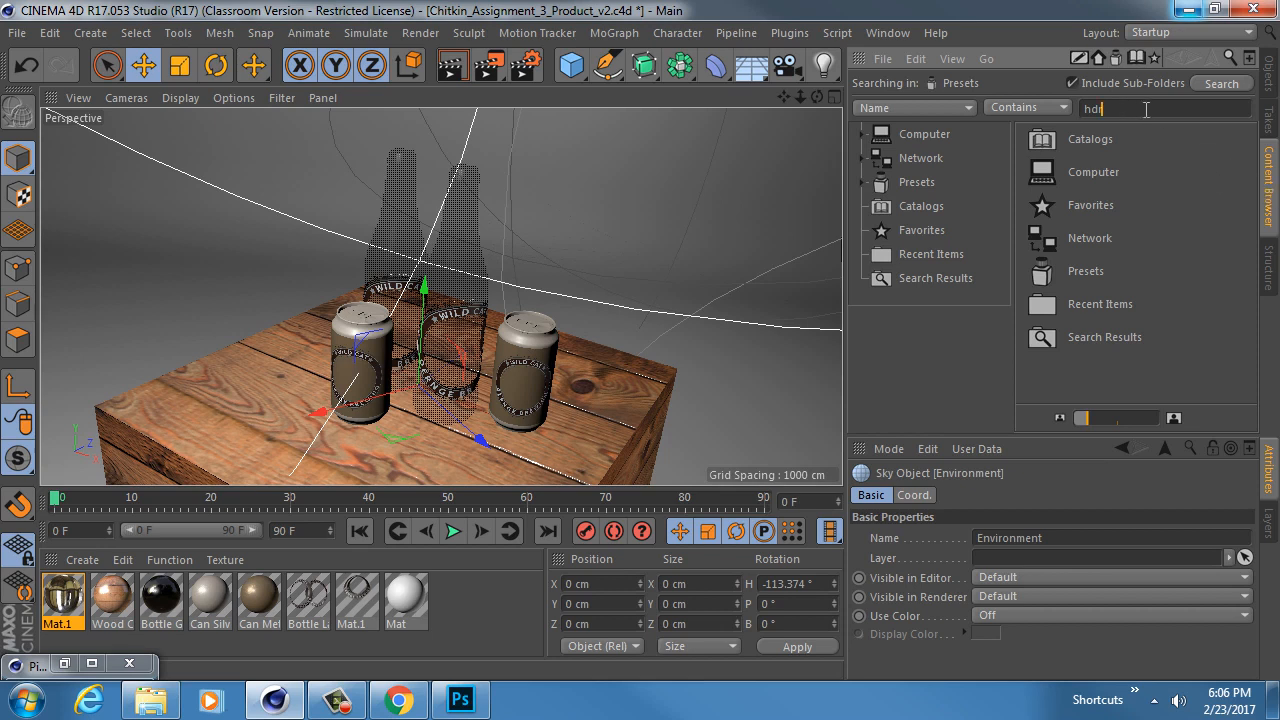
click(1221, 84)
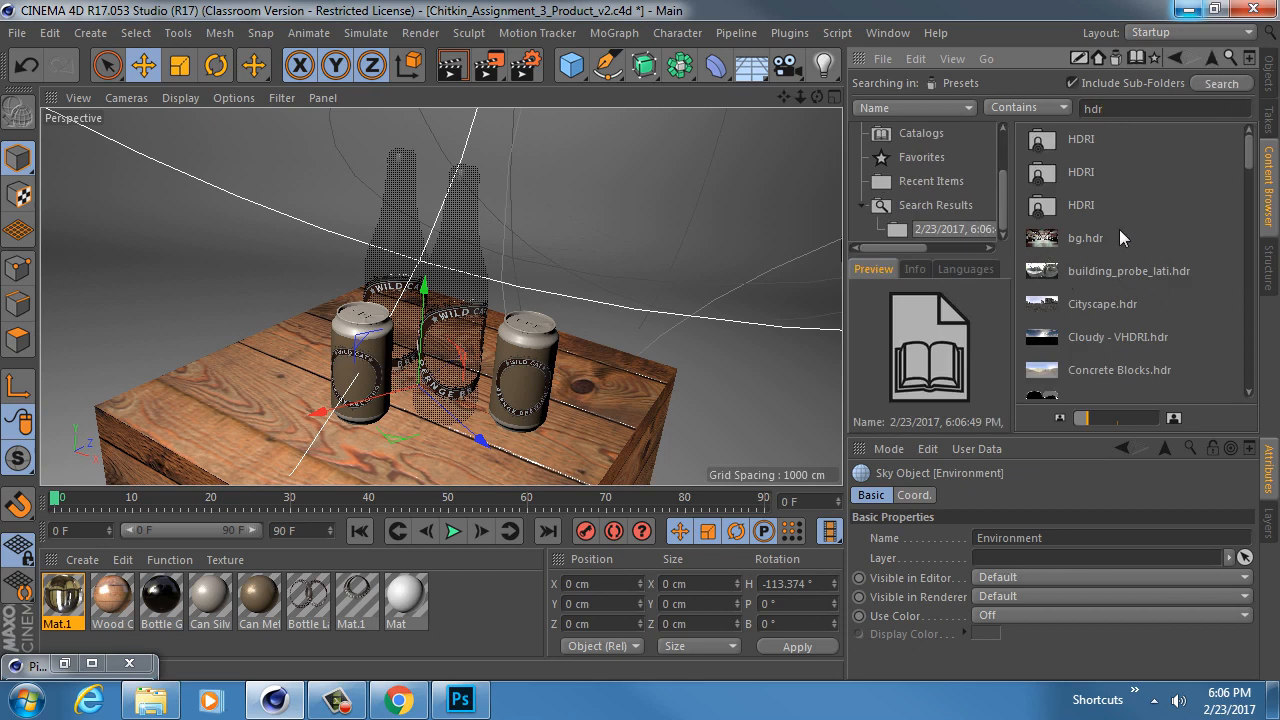
Step: Enlarge the thumbnails of the hdr search results and browse the presets from bg.hdr to HDR008.hdr
scroll(1117, 252, down, 8)
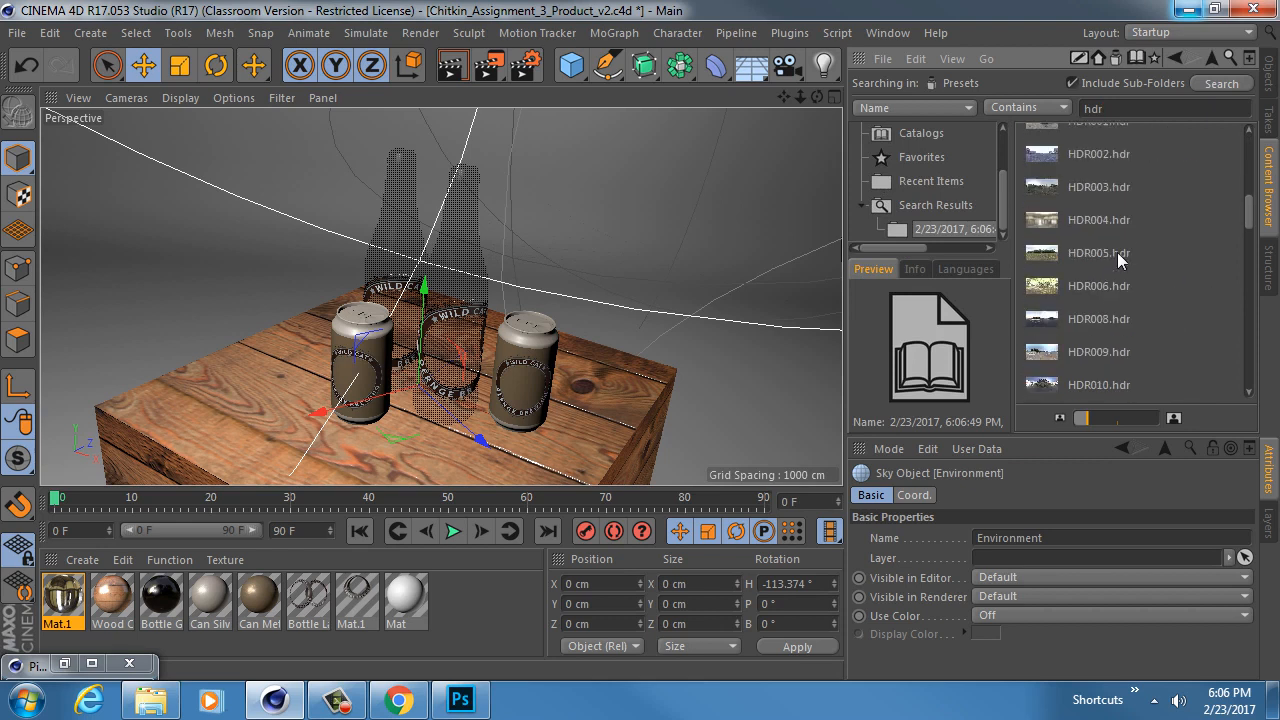
scroll(1117, 252, up, 5)
scroll(1117, 252, down, 2)
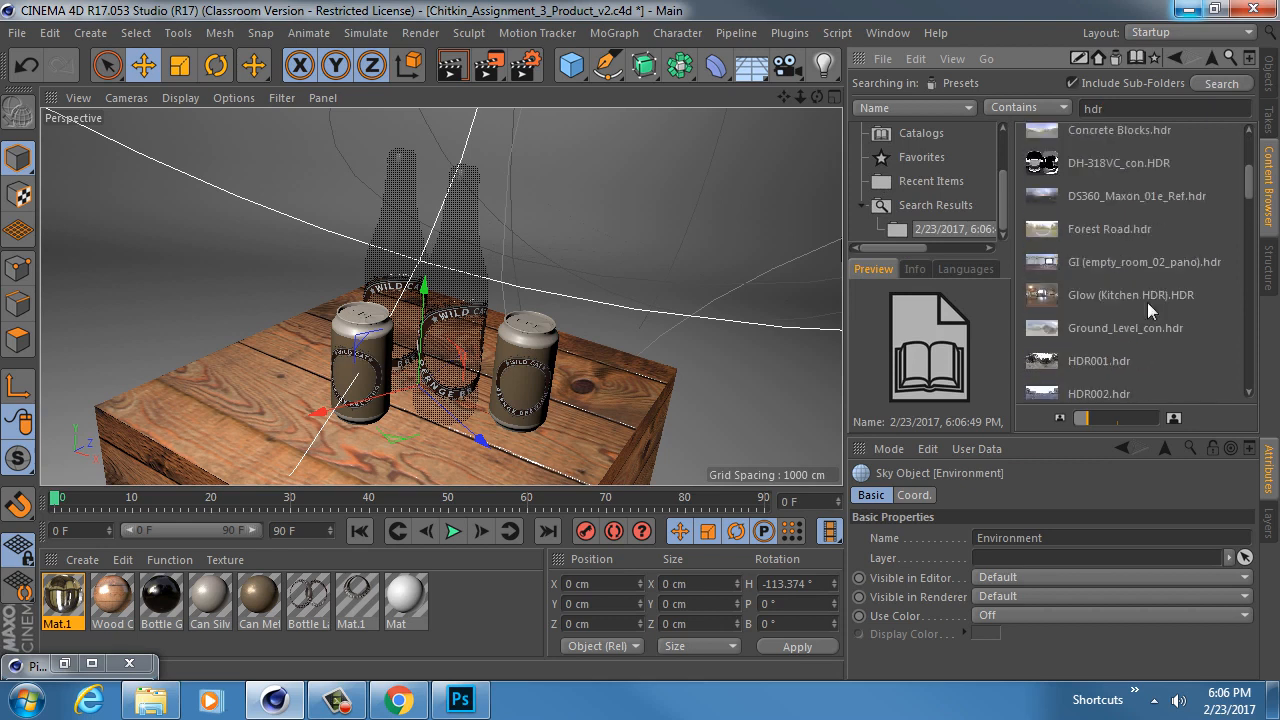
drag(1091, 426, 1122, 420)
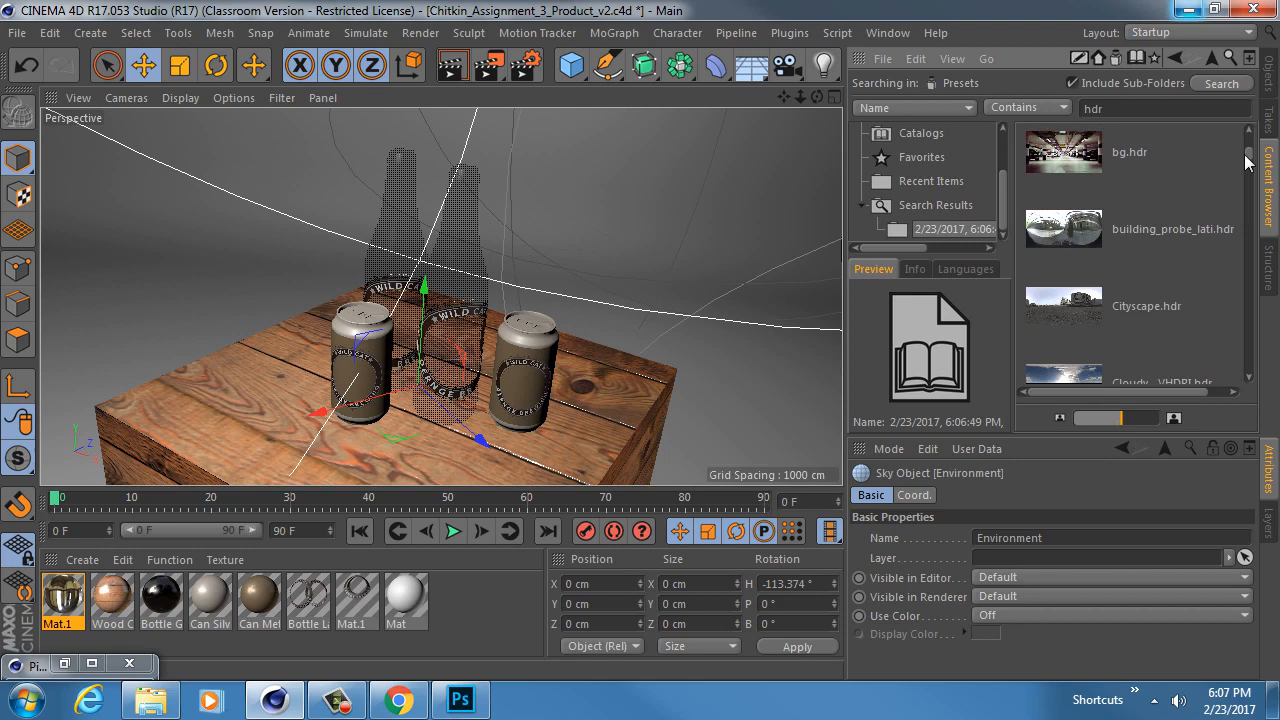
drag(1250, 160, 1234, 186)
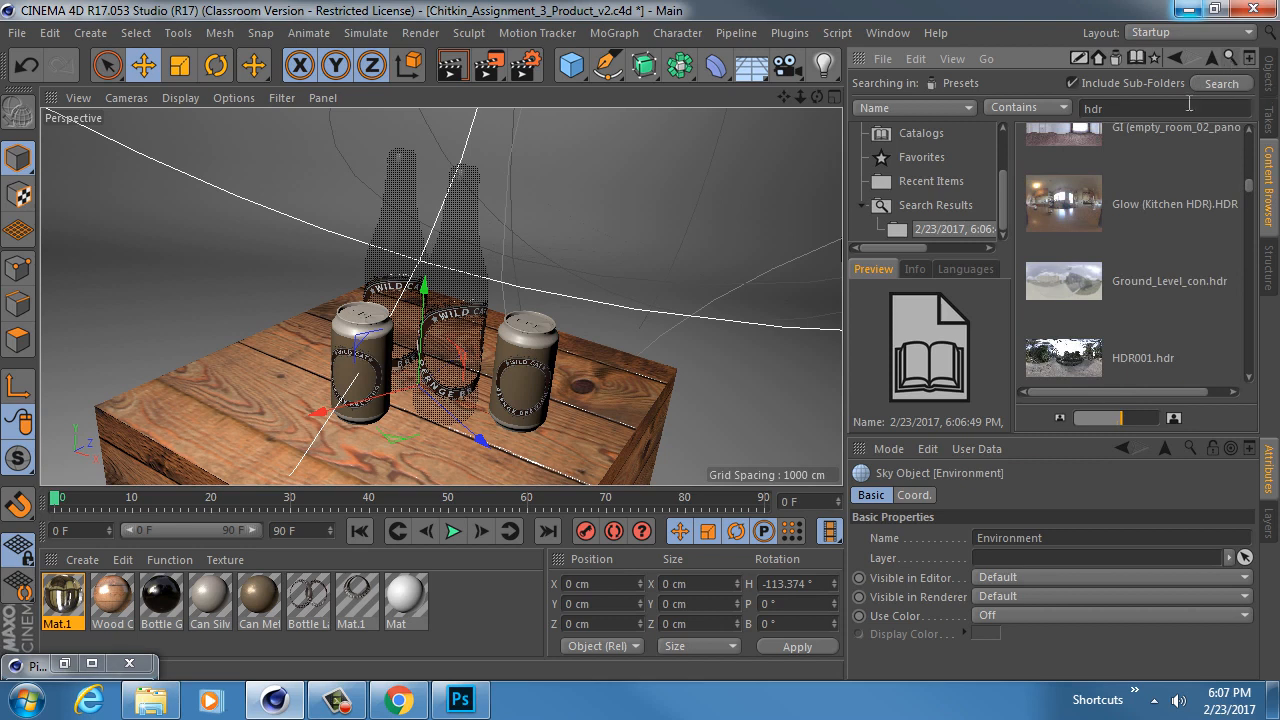
drag(1251, 186, 1250, 209)
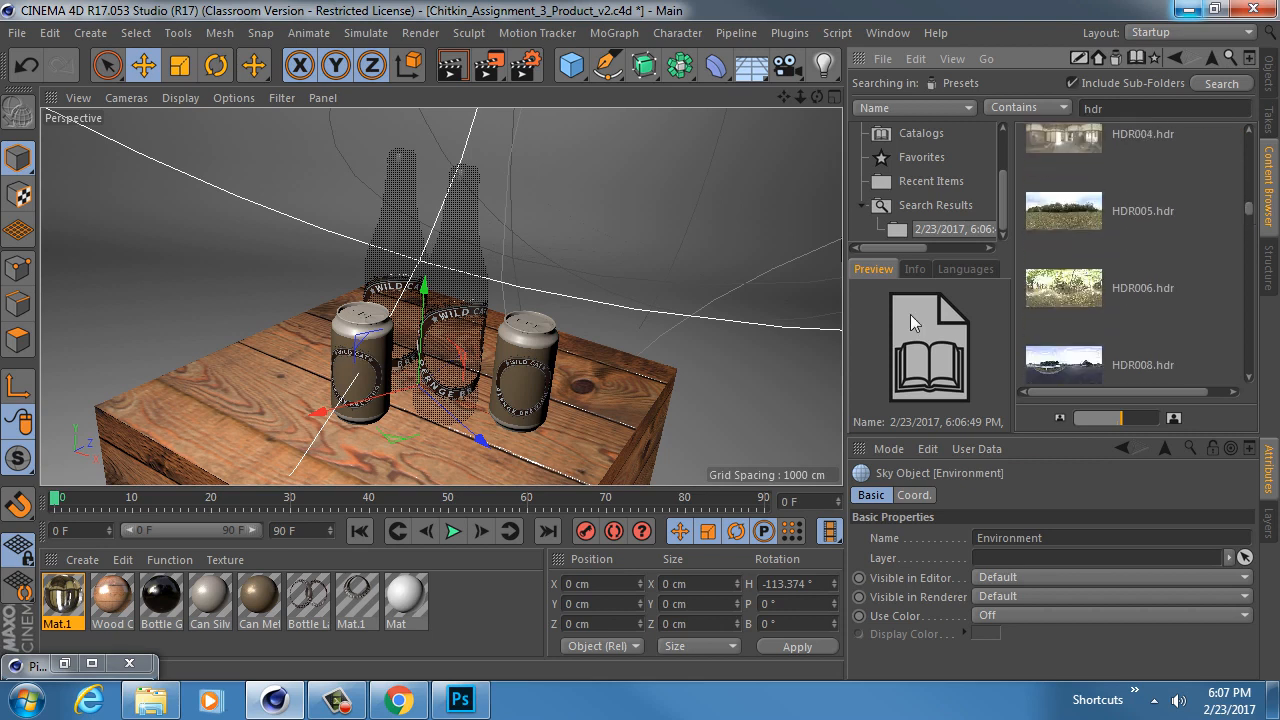
Step: Switch to Chrome and run a Google Images search in a new tab for hdr, refining the query to hdri
click(398, 700)
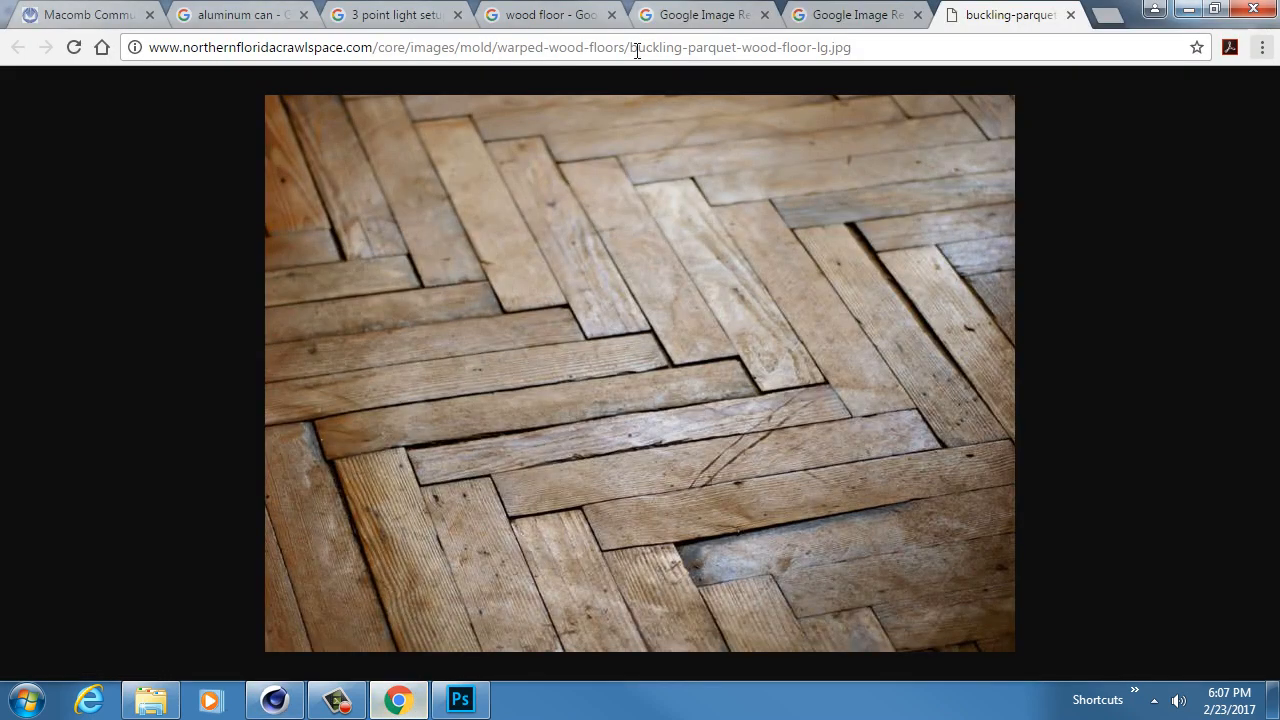
click(1105, 17)
text(hdr)
key(Return)
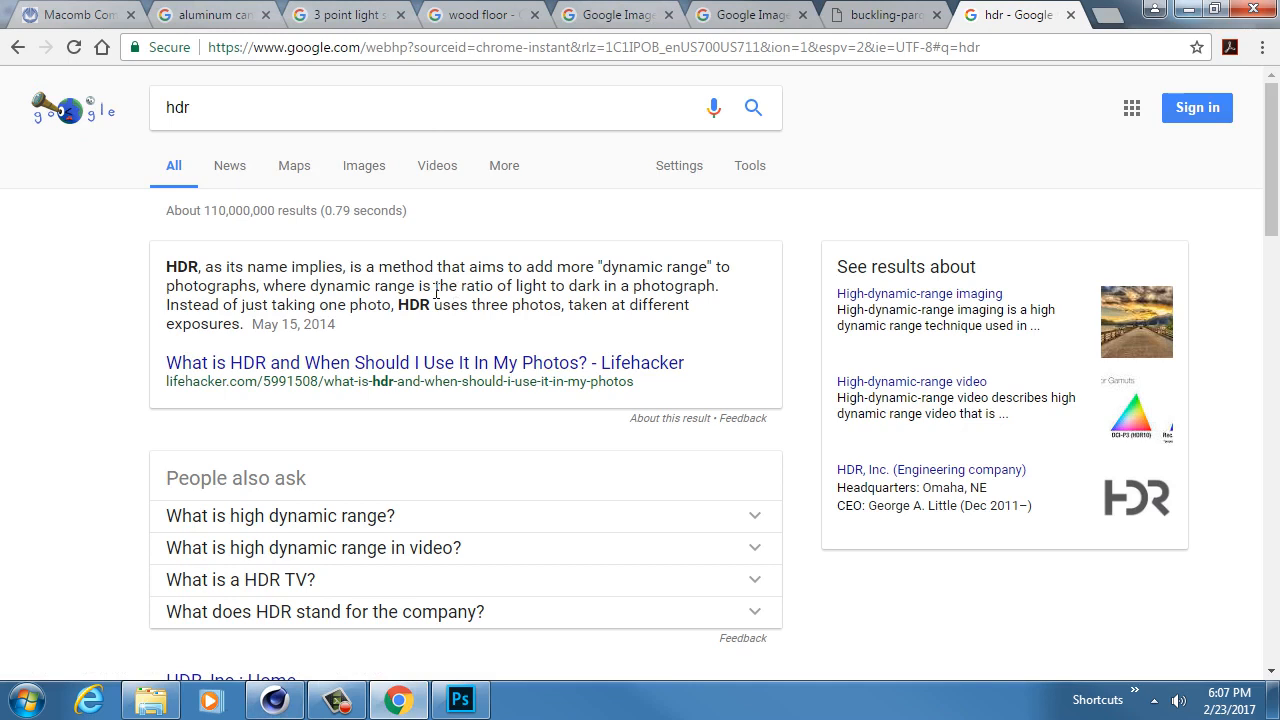
click(364, 167)
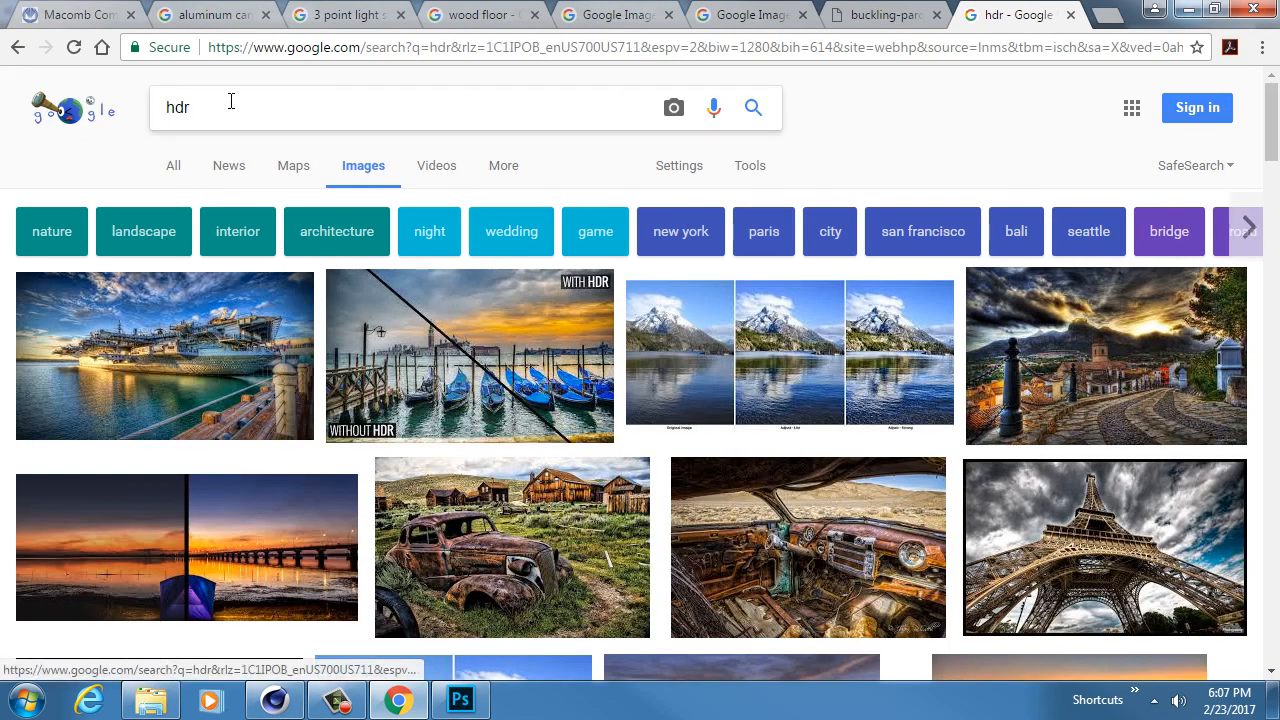
click(231, 101)
text(i)
key(Return)
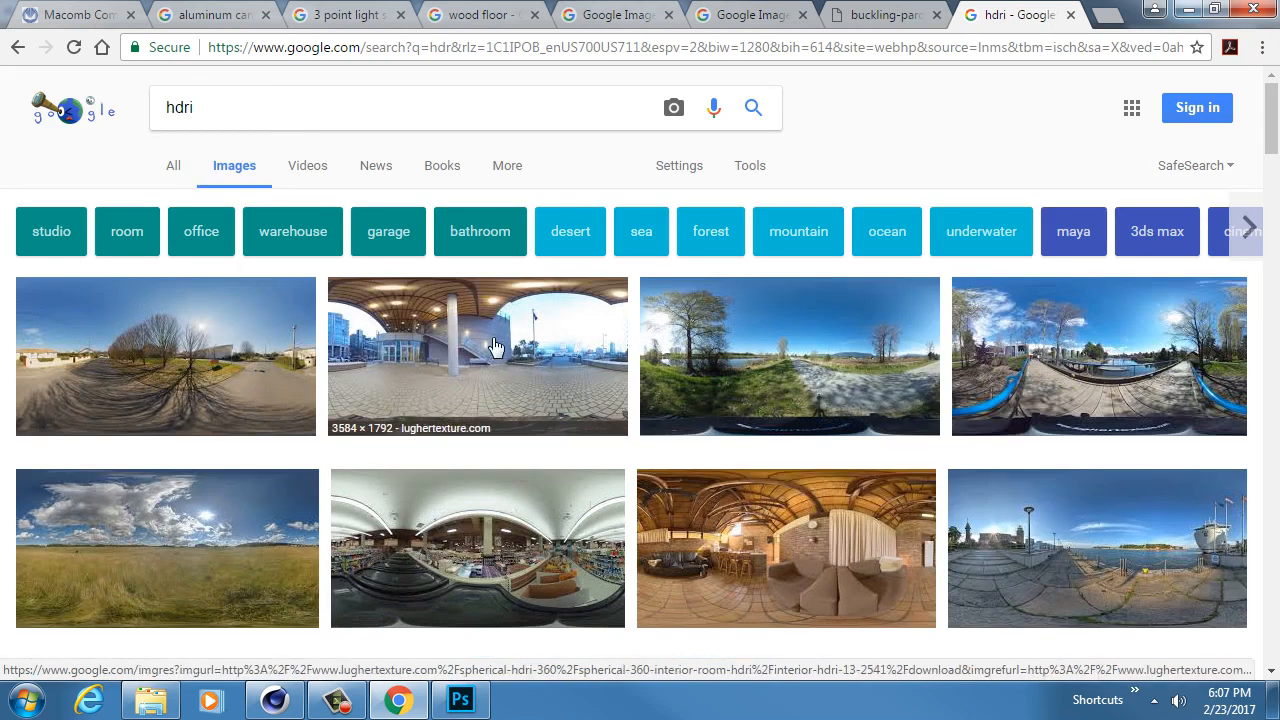
Step: Preview the luGher Texture Interior HDRI 13 panorama among the image results, and return to Cinema 4D
click(495, 346)
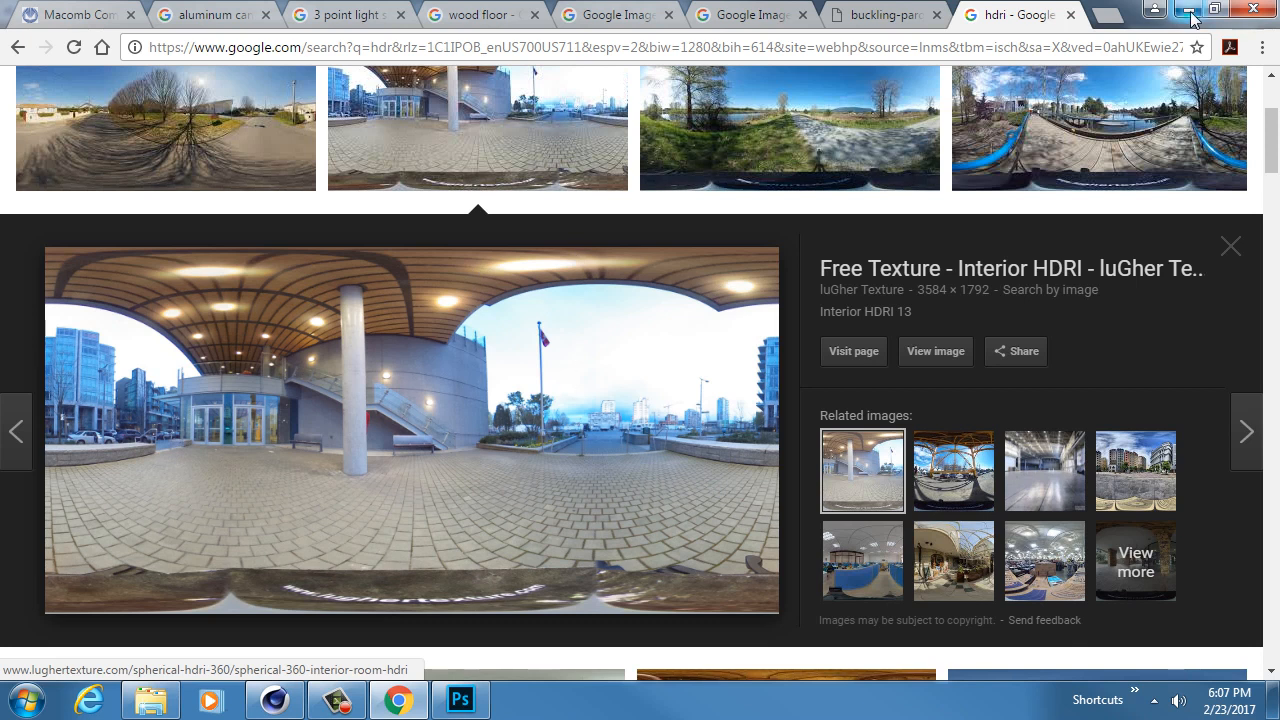
scroll(594, 271, up, 3)
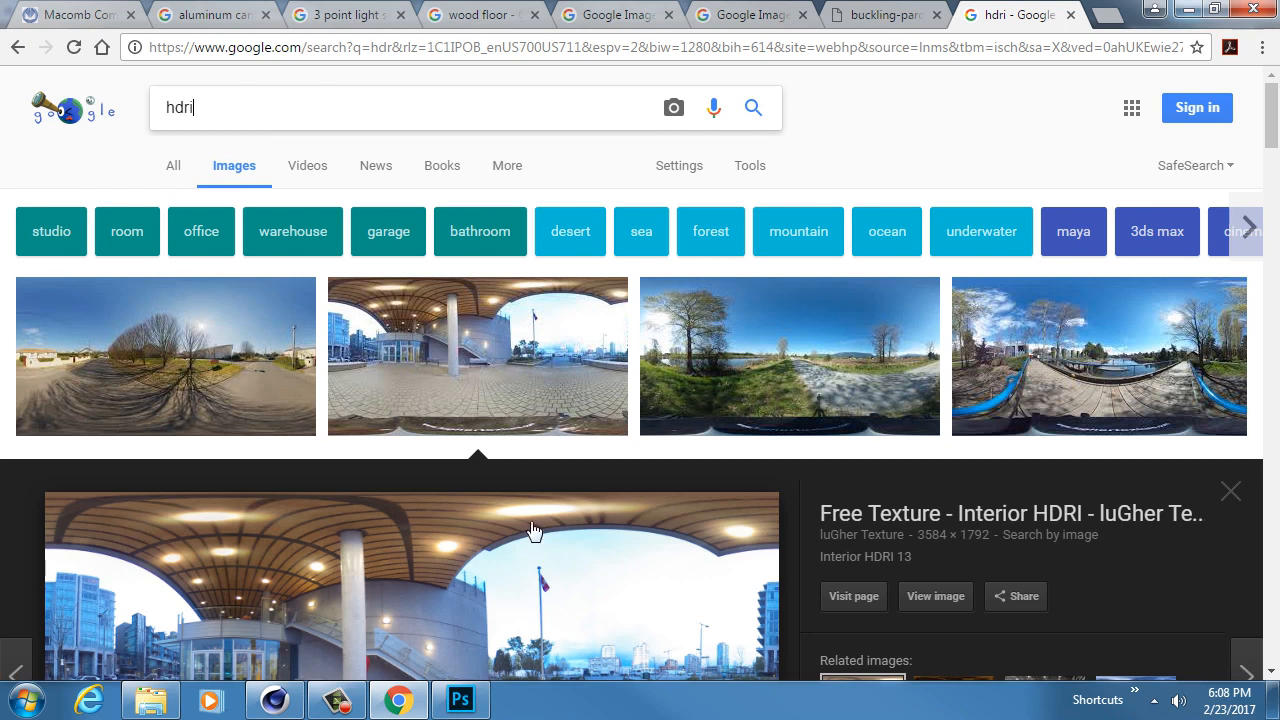
scroll(478, 430, down, 2)
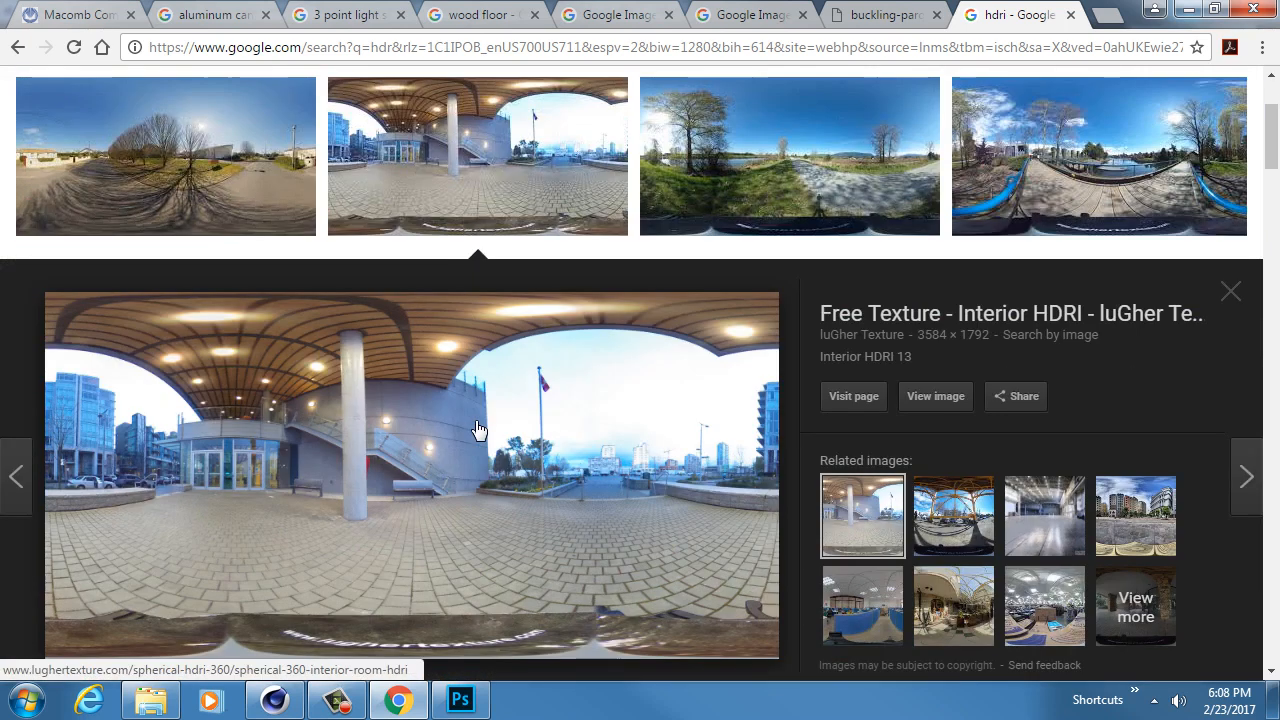
scroll(467, 412, up, 2)
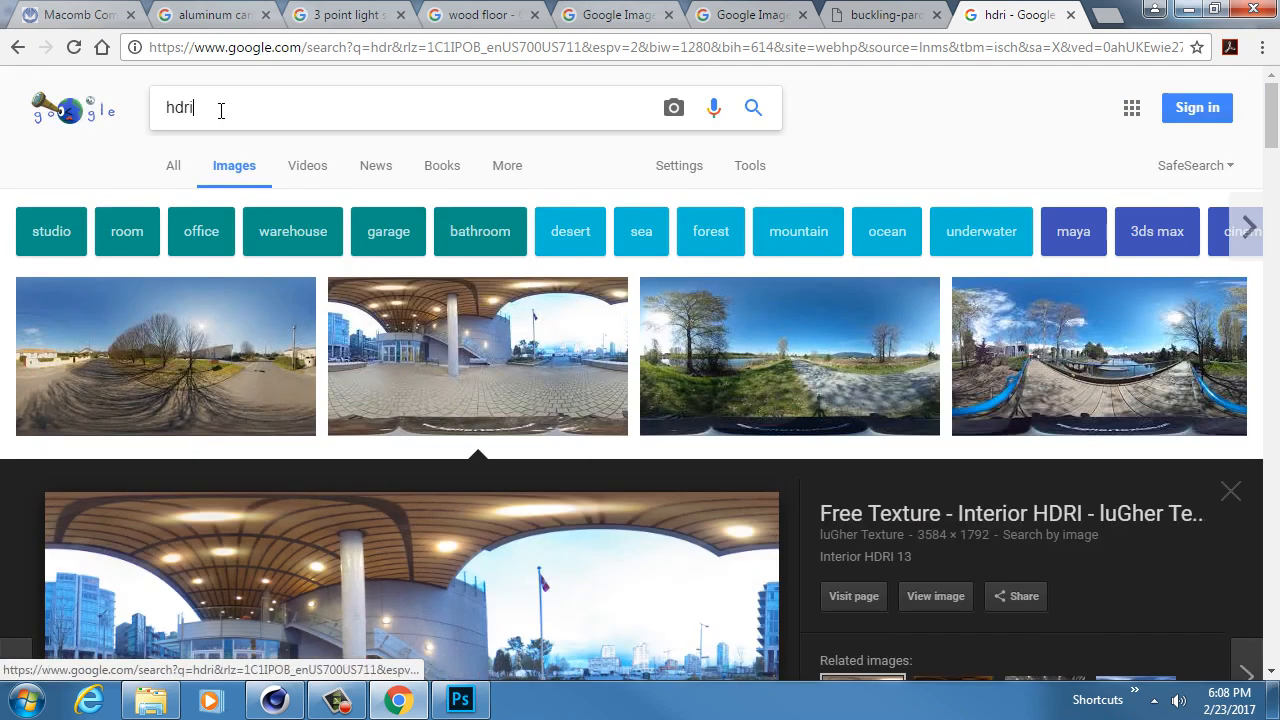
click(1188, 10)
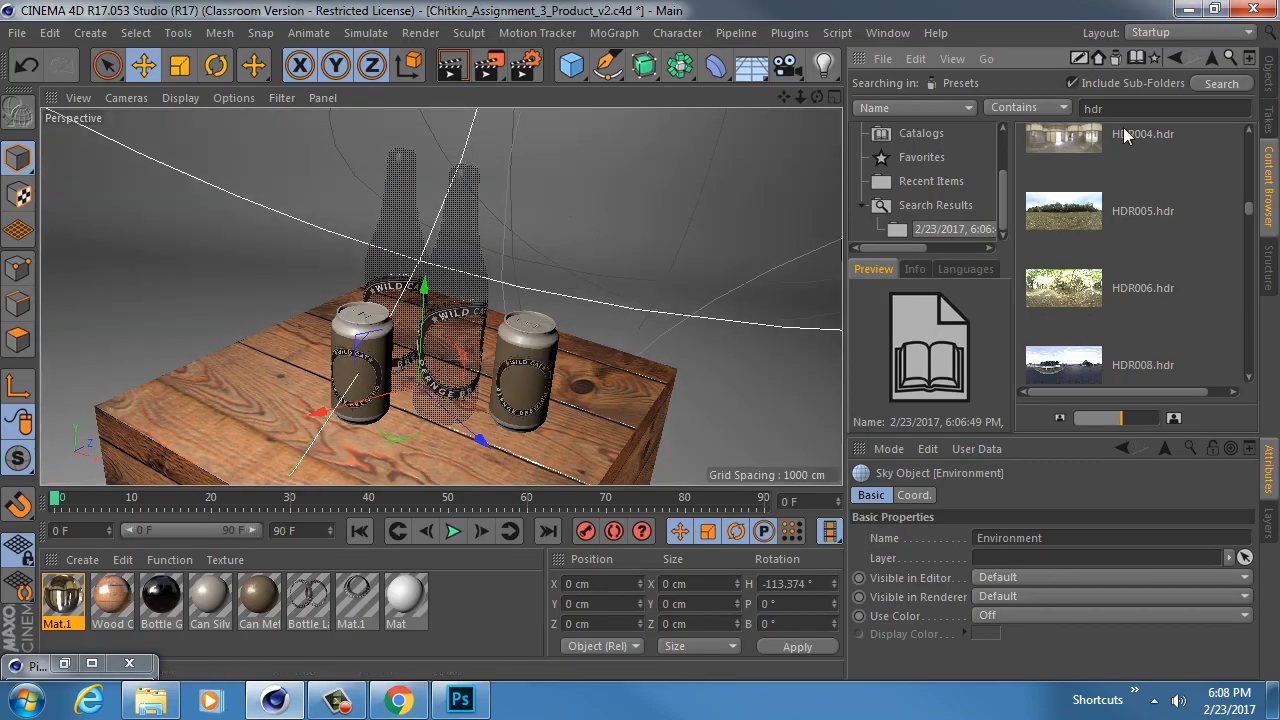
Step: Enlarge the Content Browser thumbnails further and select the first HDR025.hdr preset in the search results
drag(1247, 212, 1247, 272)
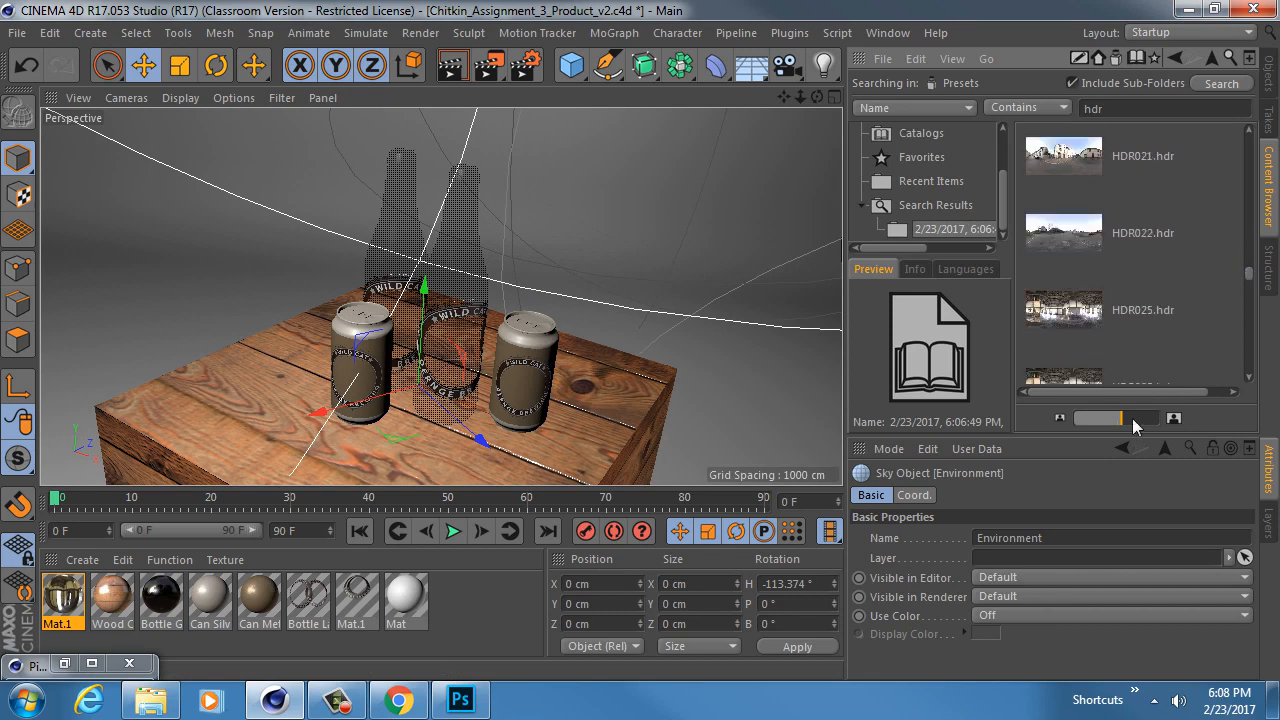
mouse_move(1132, 418)
mouse_down()
mouse_move(1117, 420)
mouse_move(1141, 419)
mouse_up()
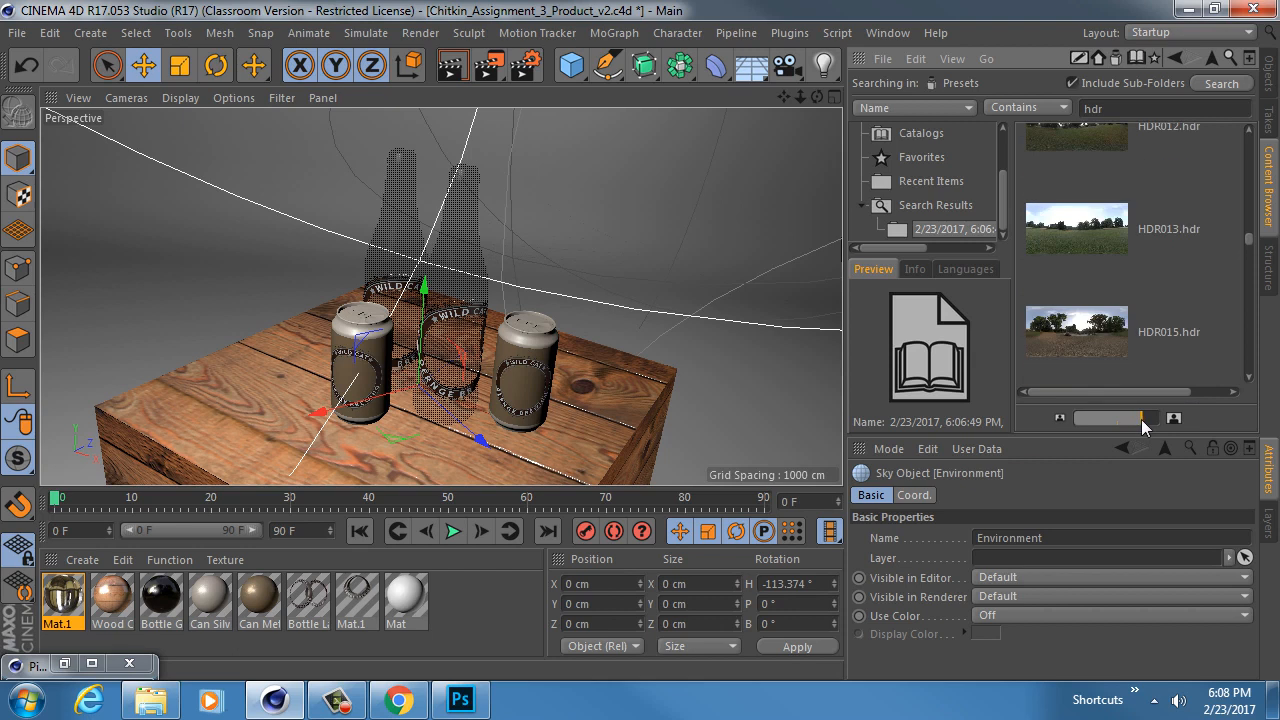
scroll(1113, 300, down, 6)
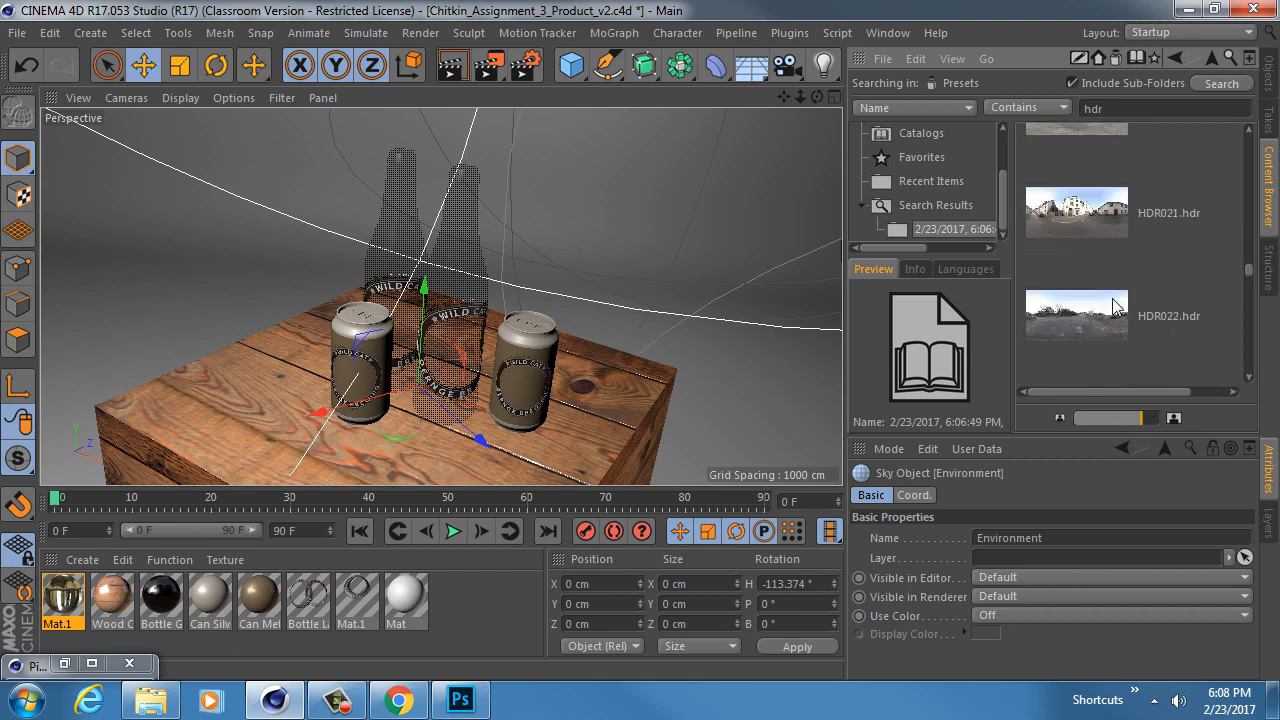
scroll(1113, 303, down, 3)
click(1100, 188)
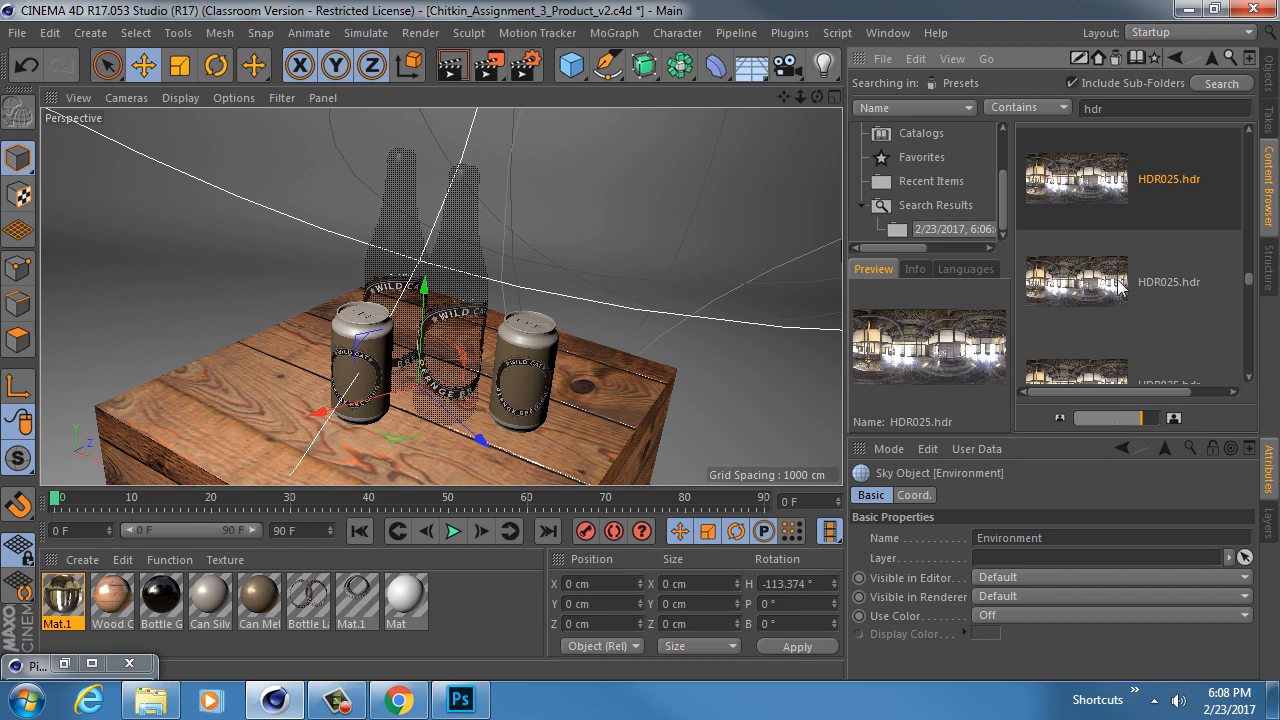
scroll(1121, 274, down, 1)
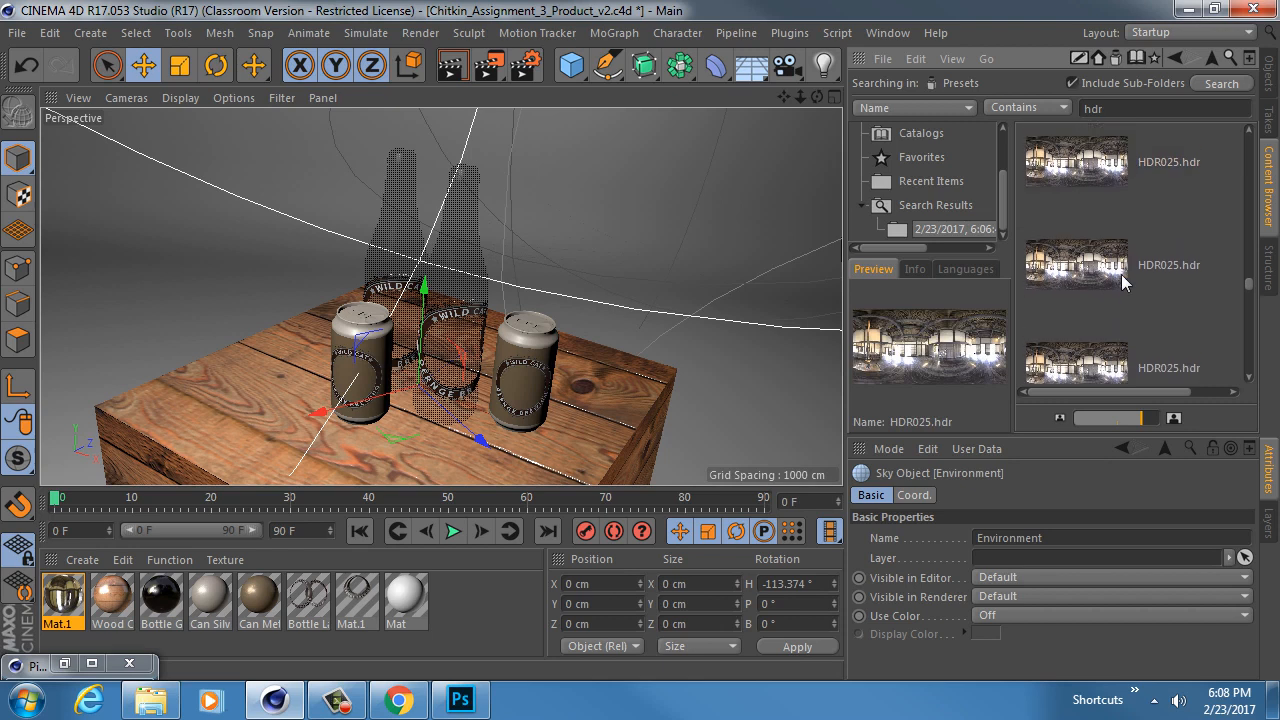
scroll(1082, 219, up, 1)
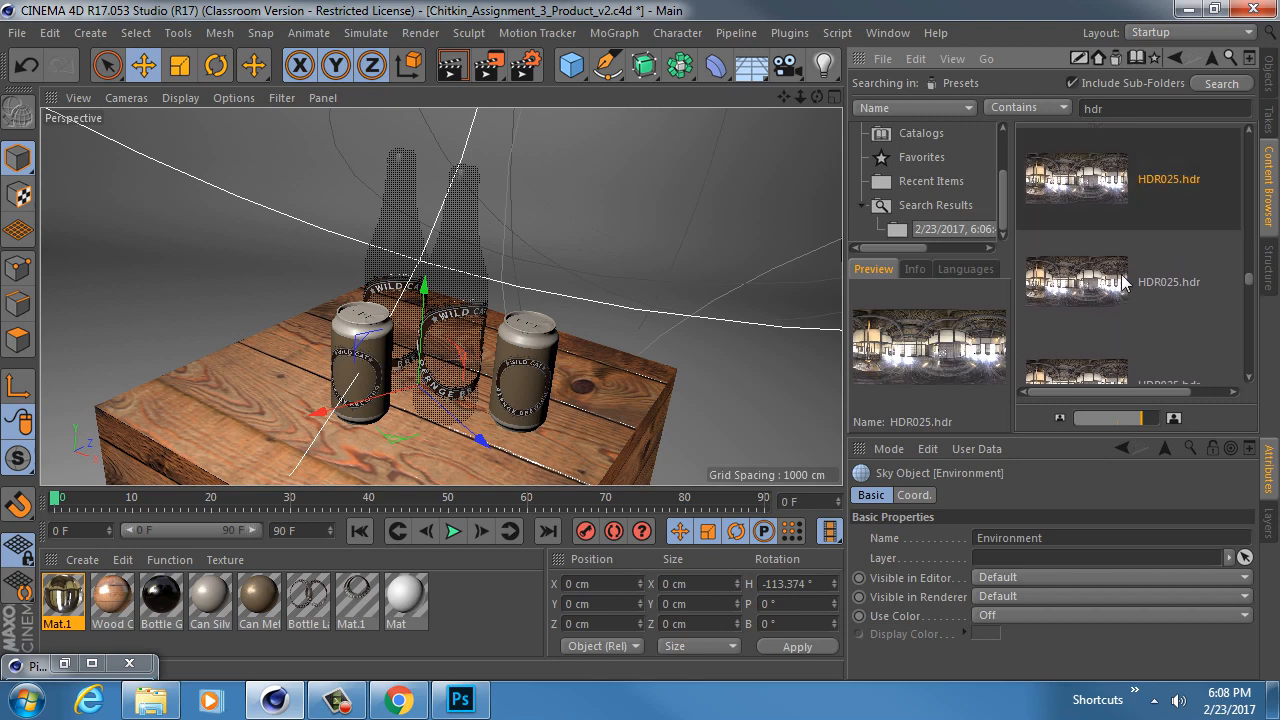
Step: Open HDR025.hdr in the Picture Viewer and show the whole panorama
double_click(1080, 183)
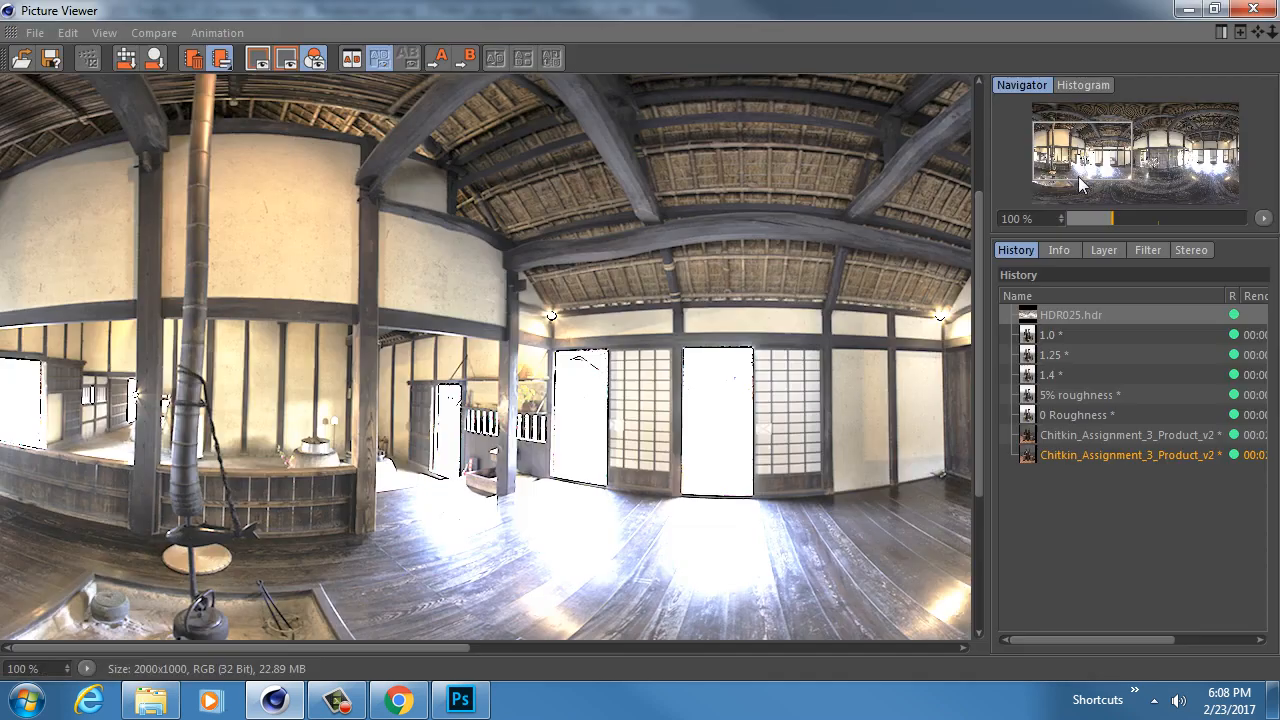
scroll(766, 360, down, 1)
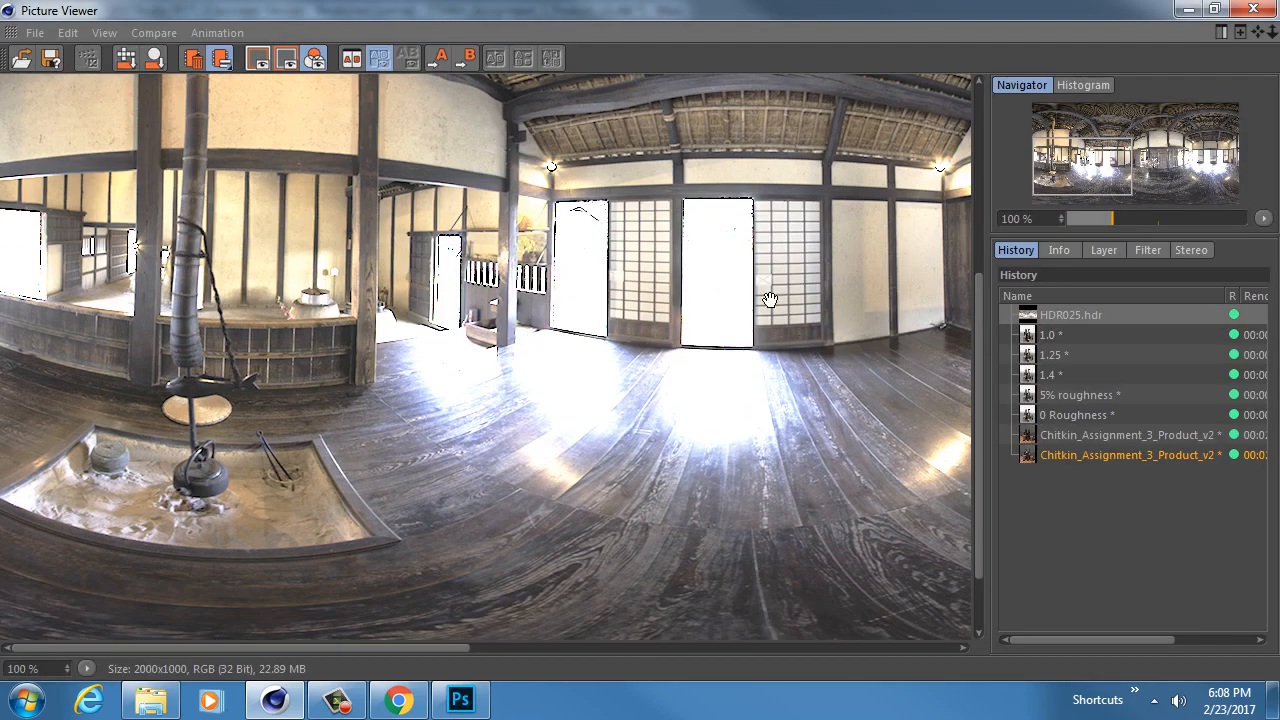
scroll(482, 261, down, 2)
scroll(478, 255, down, 1)
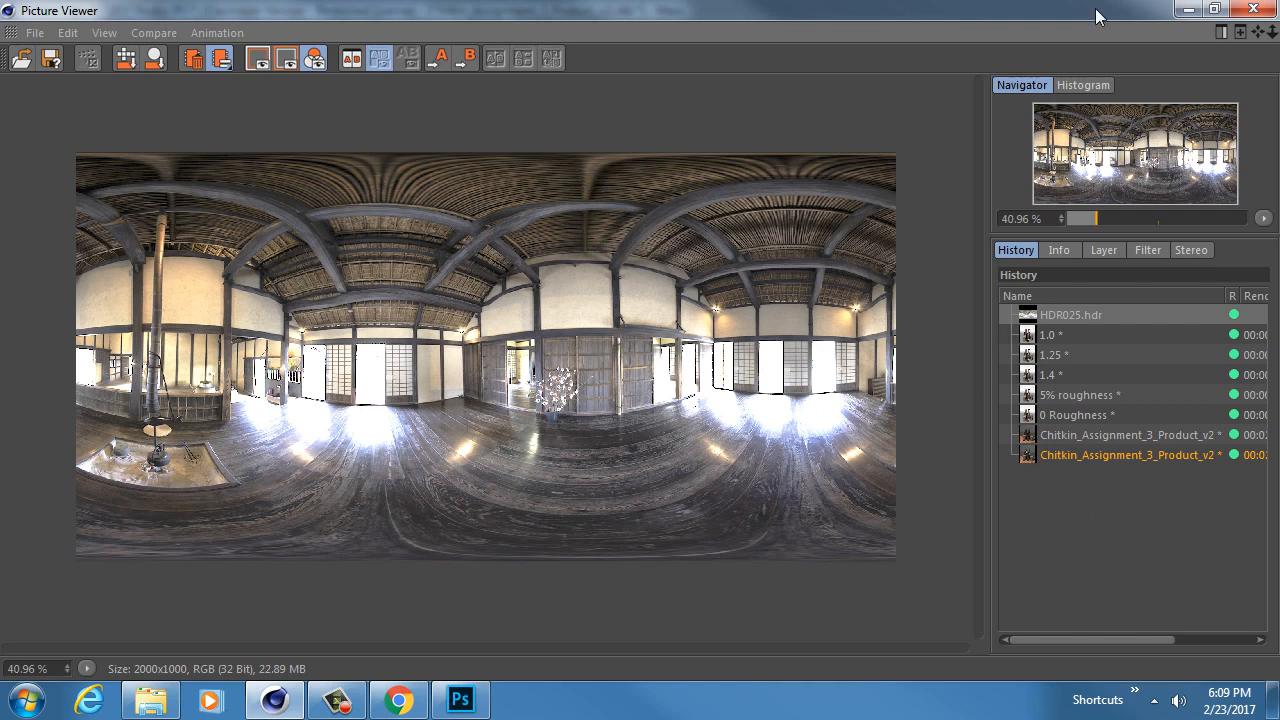
Step: Reposition the Picture Viewer window and compare the first Chitkin_Assignment_3_Product_v2 render with the HDR025.hdr image
drag(1097, 17, 1067, 585)
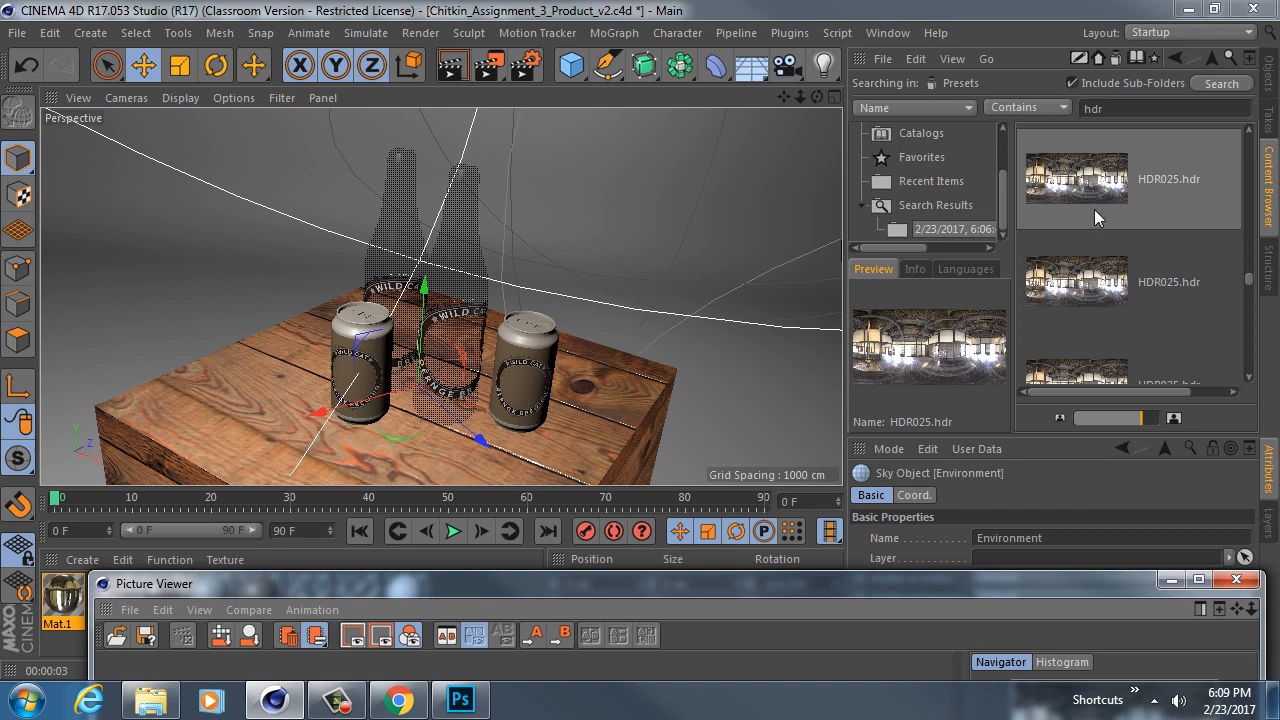
drag(895, 594, 845, 31)
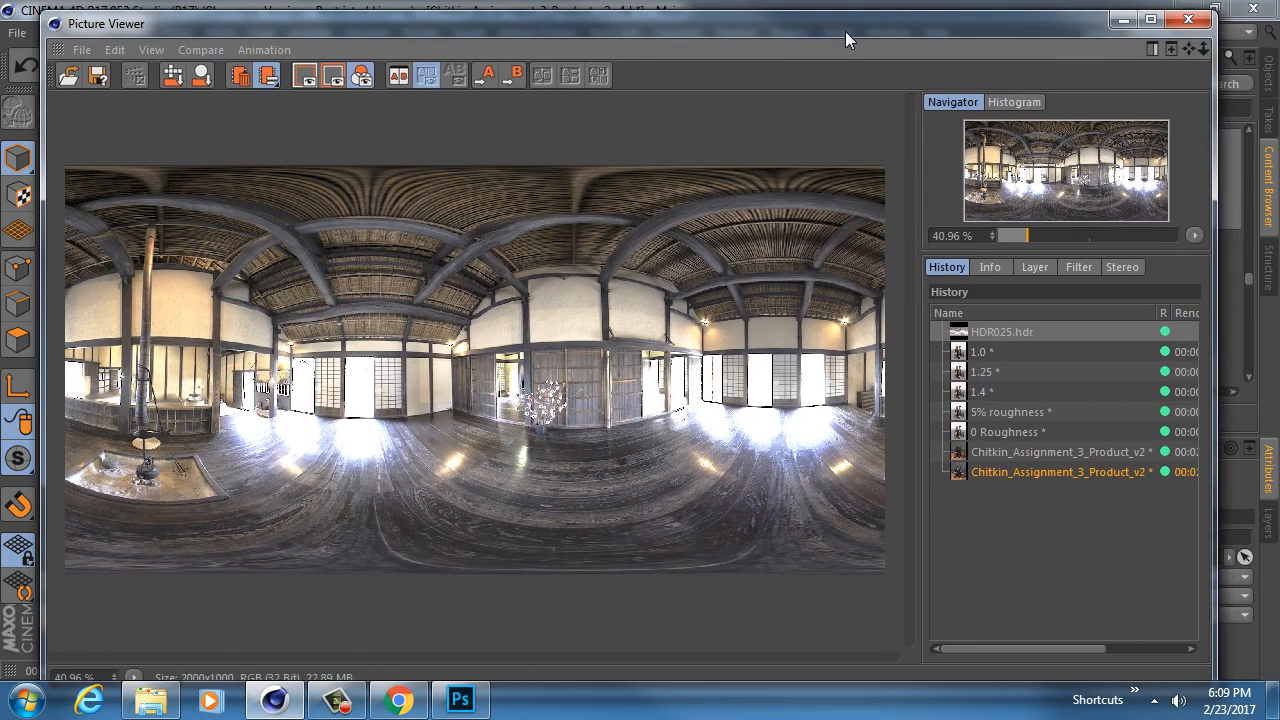
click(1010, 451)
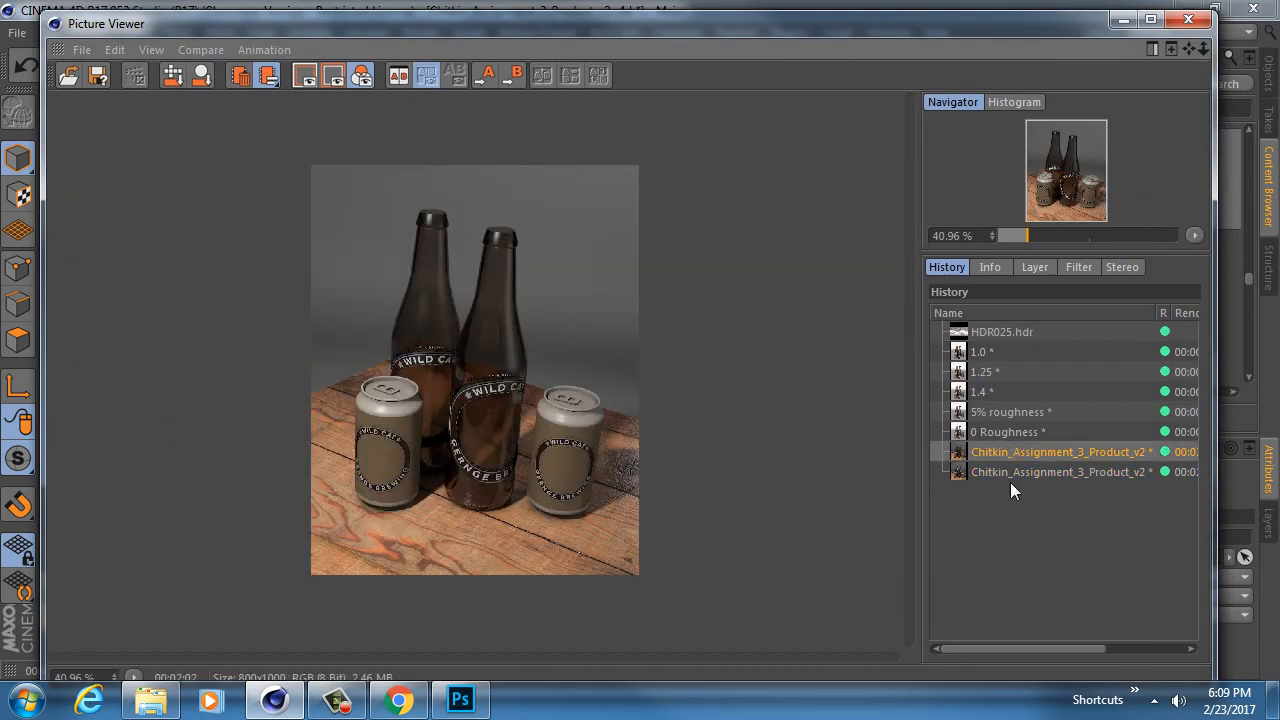
click(1000, 332)
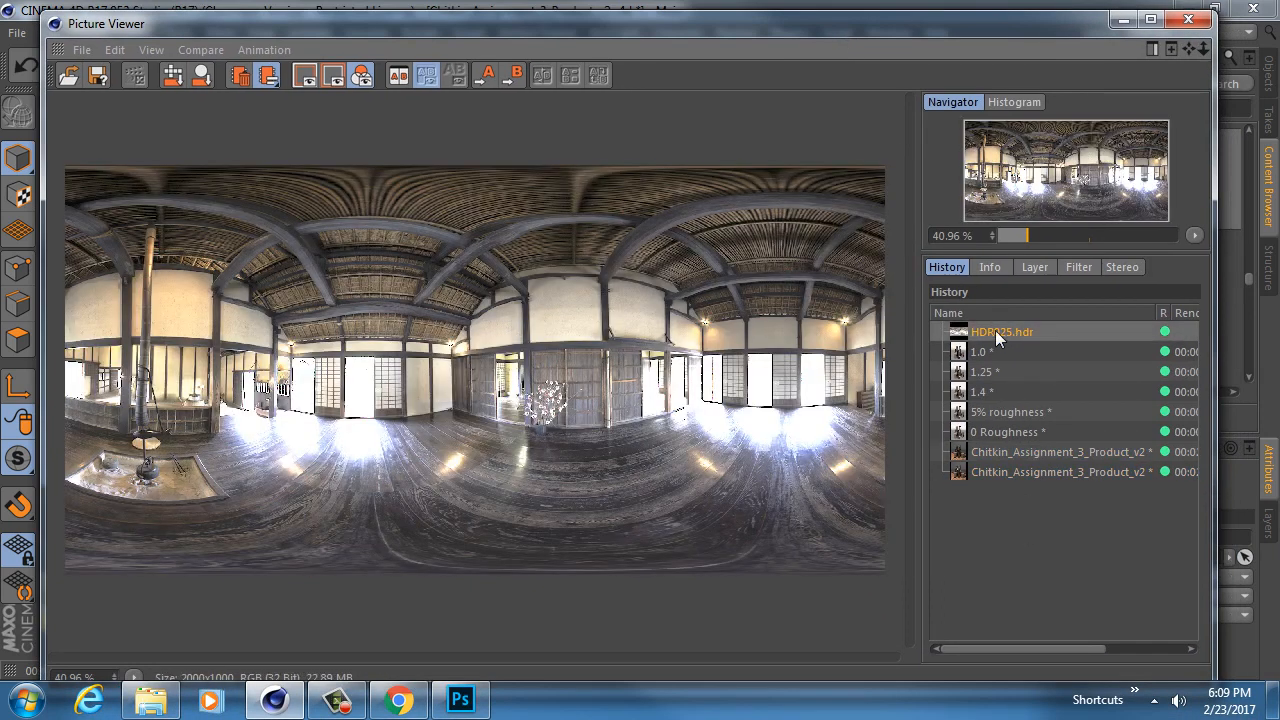
Step: Save the HDR025 image as a 32-bit Radiance (HDR) still named HDR025 in Assignment_3's tex folder, and minimize the Picture Viewer
click(82, 50)
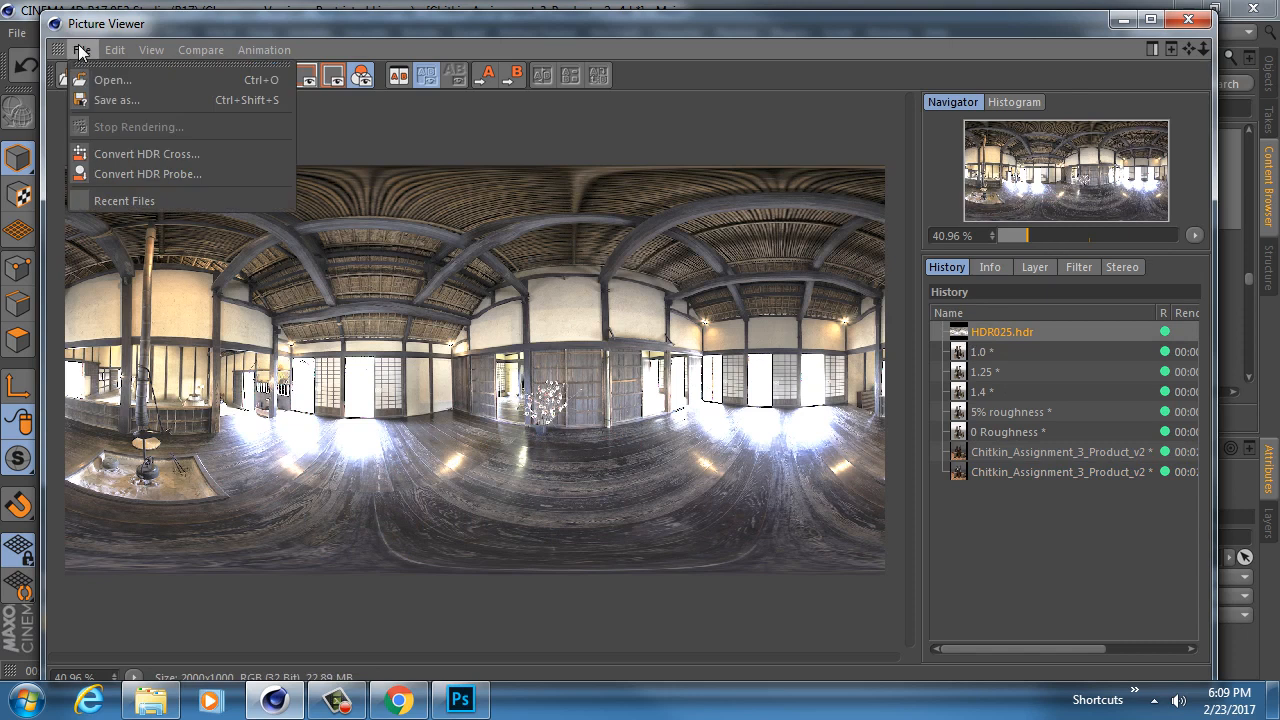
click(108, 100)
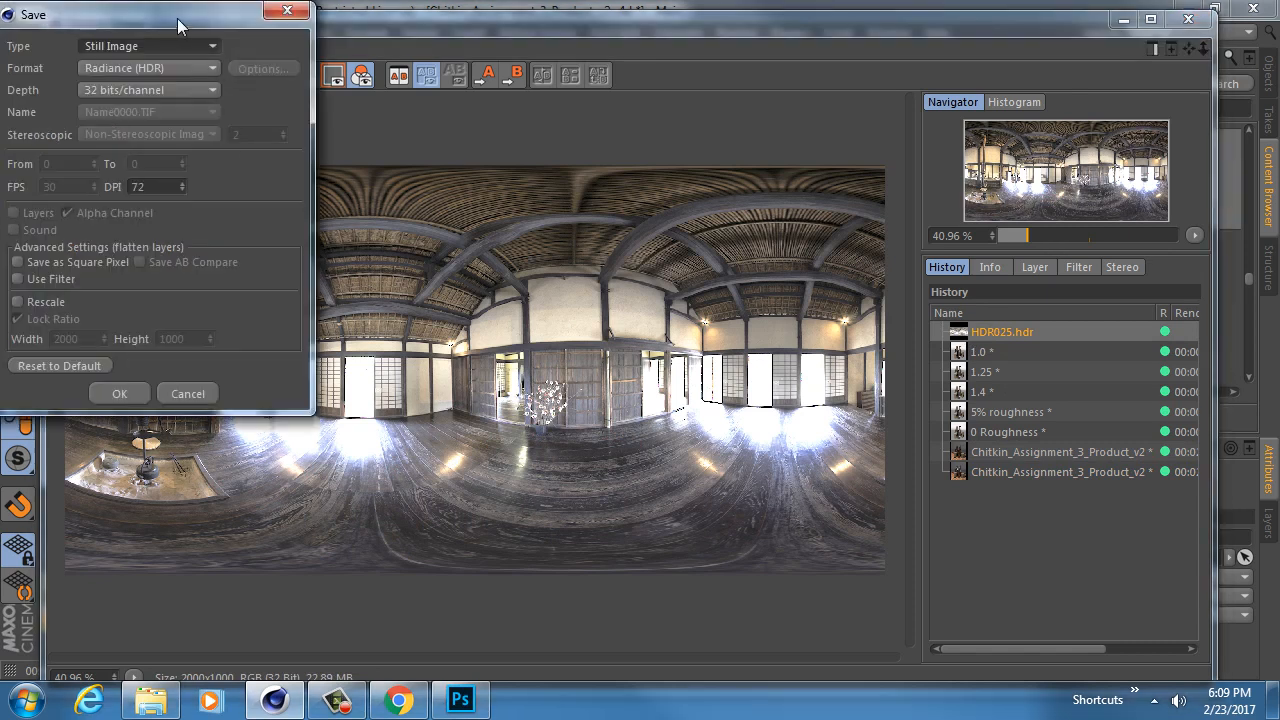
drag(177, 18, 315, 63)
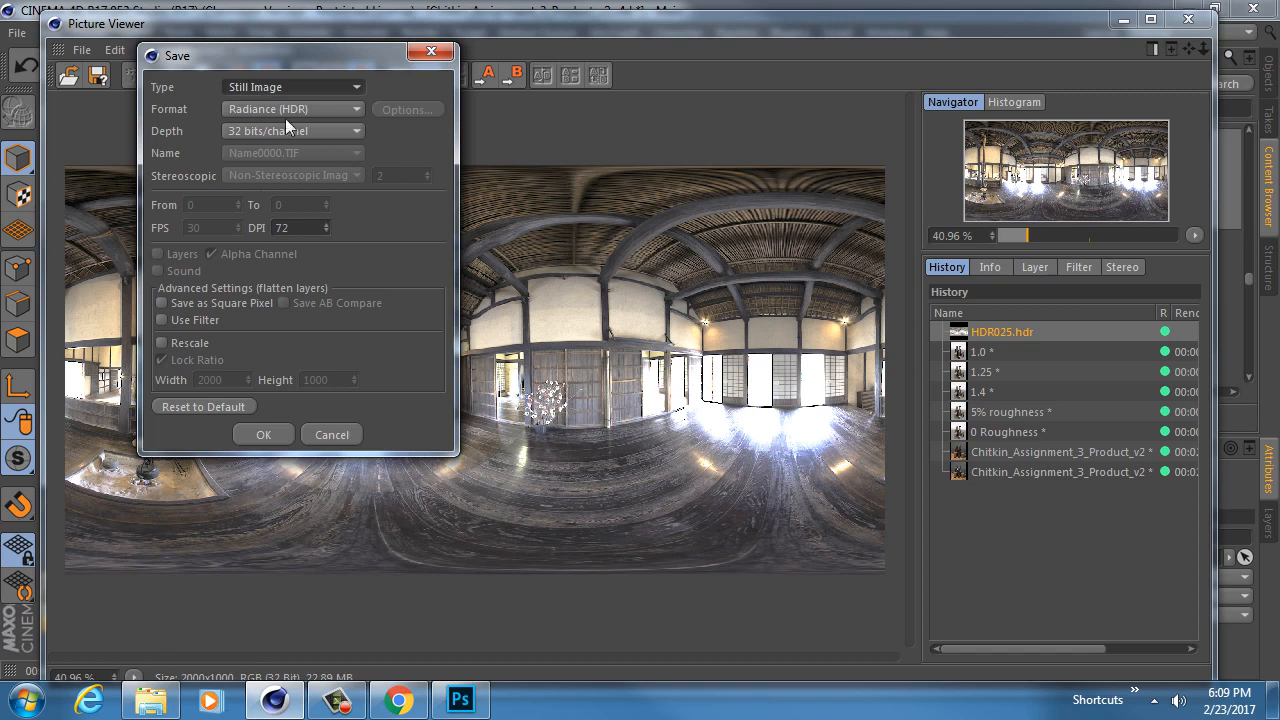
click(261, 435)
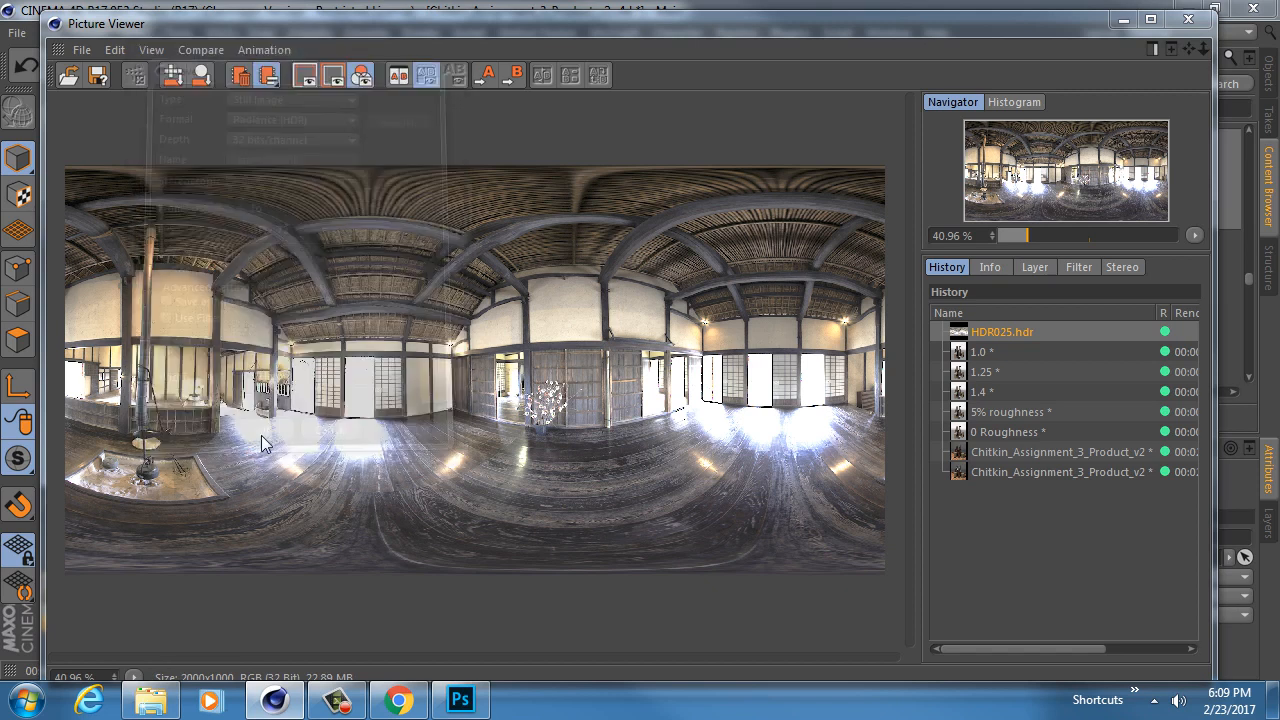
click(249, 70)
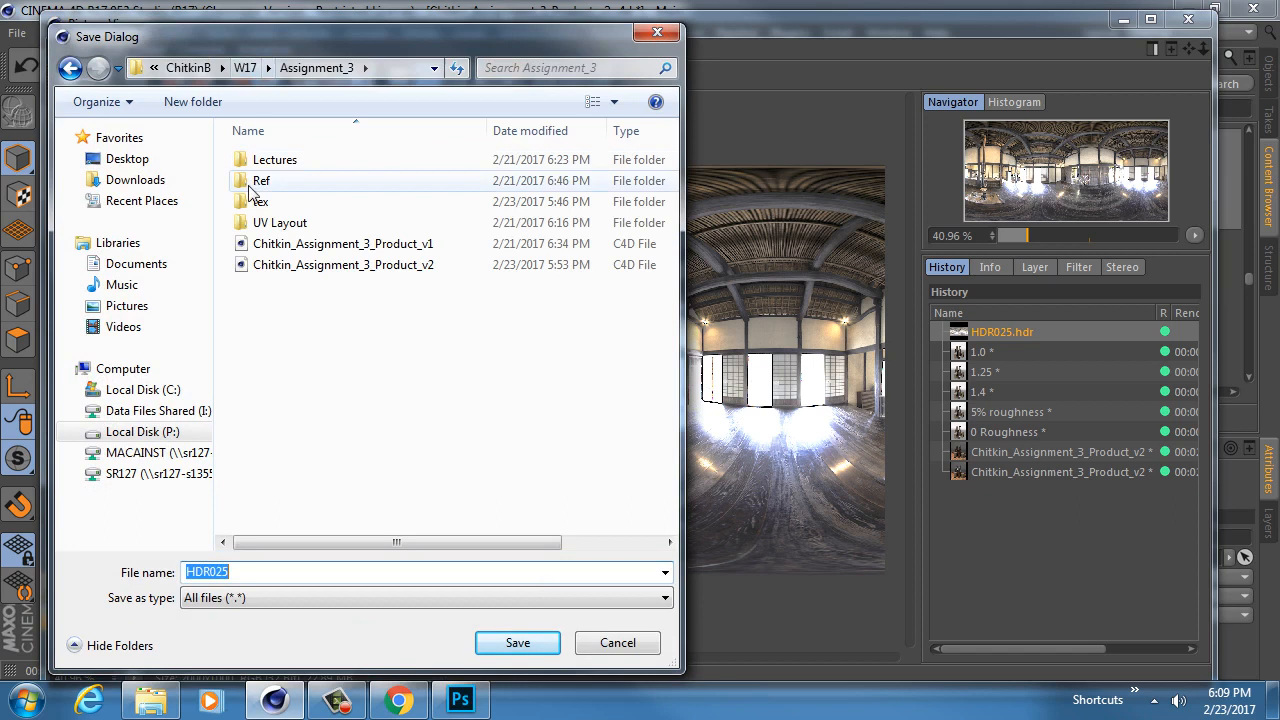
double_click(272, 198)
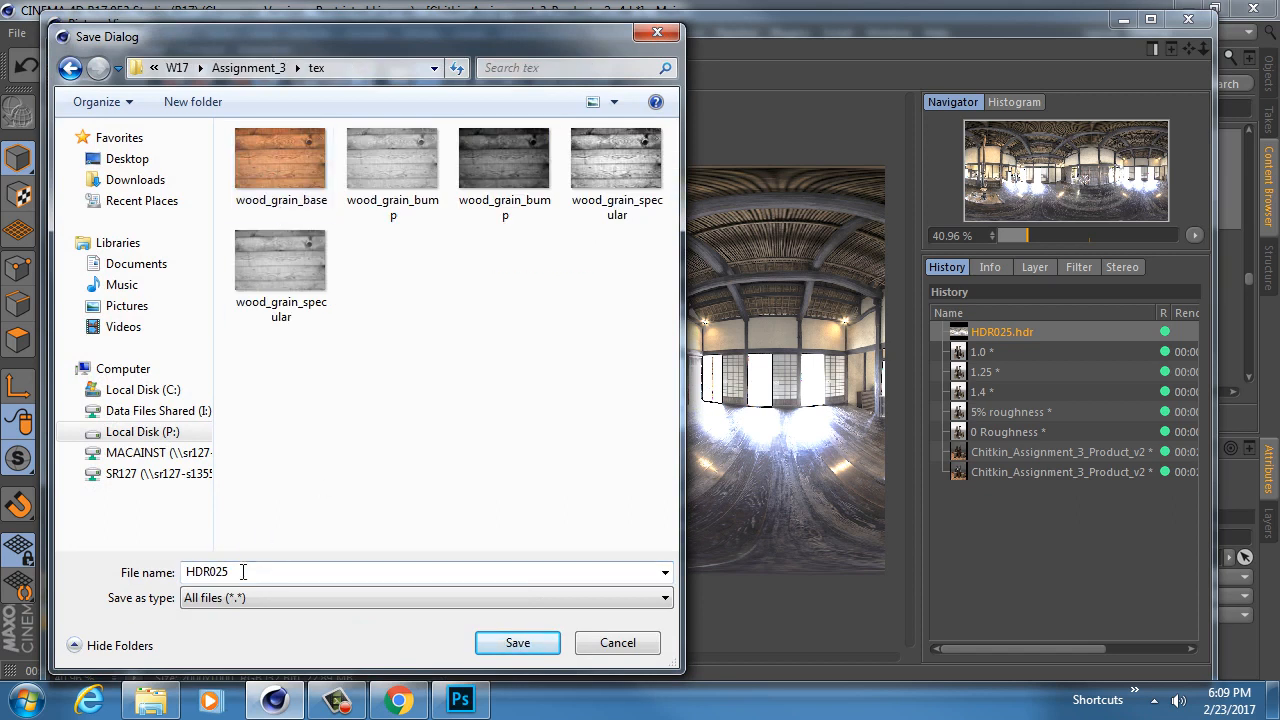
click(512, 643)
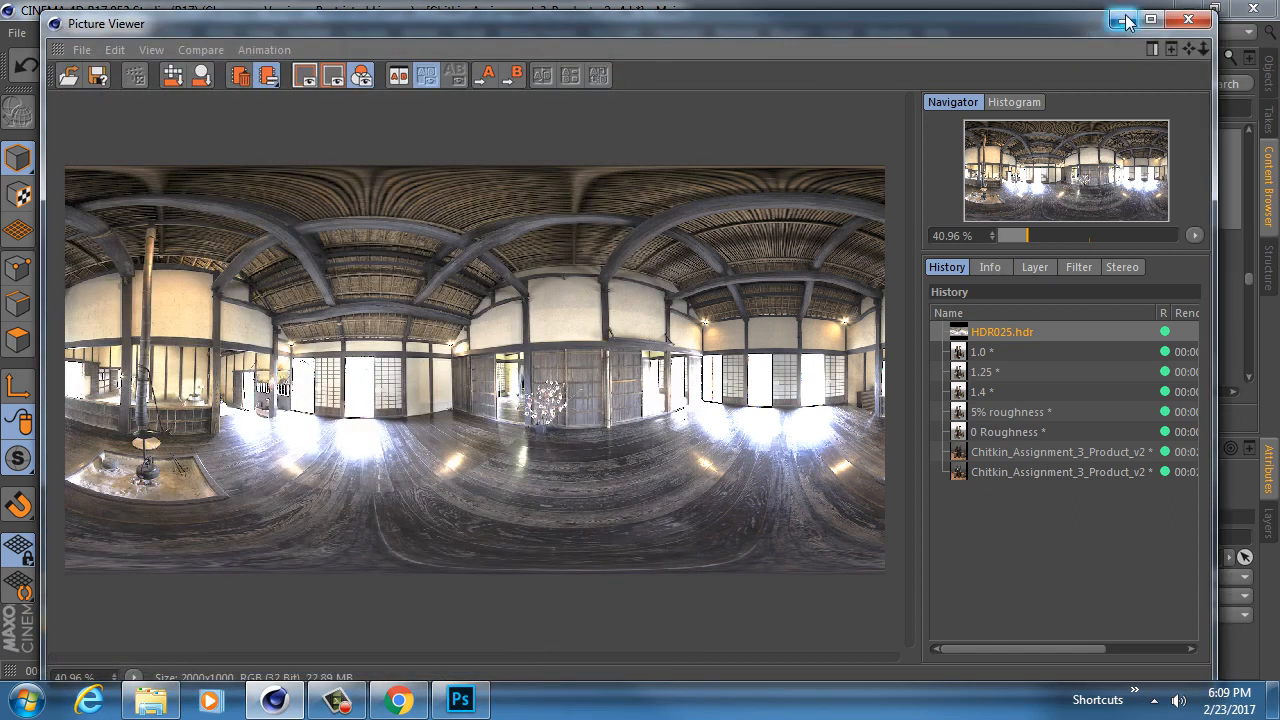
click(1122, 20)
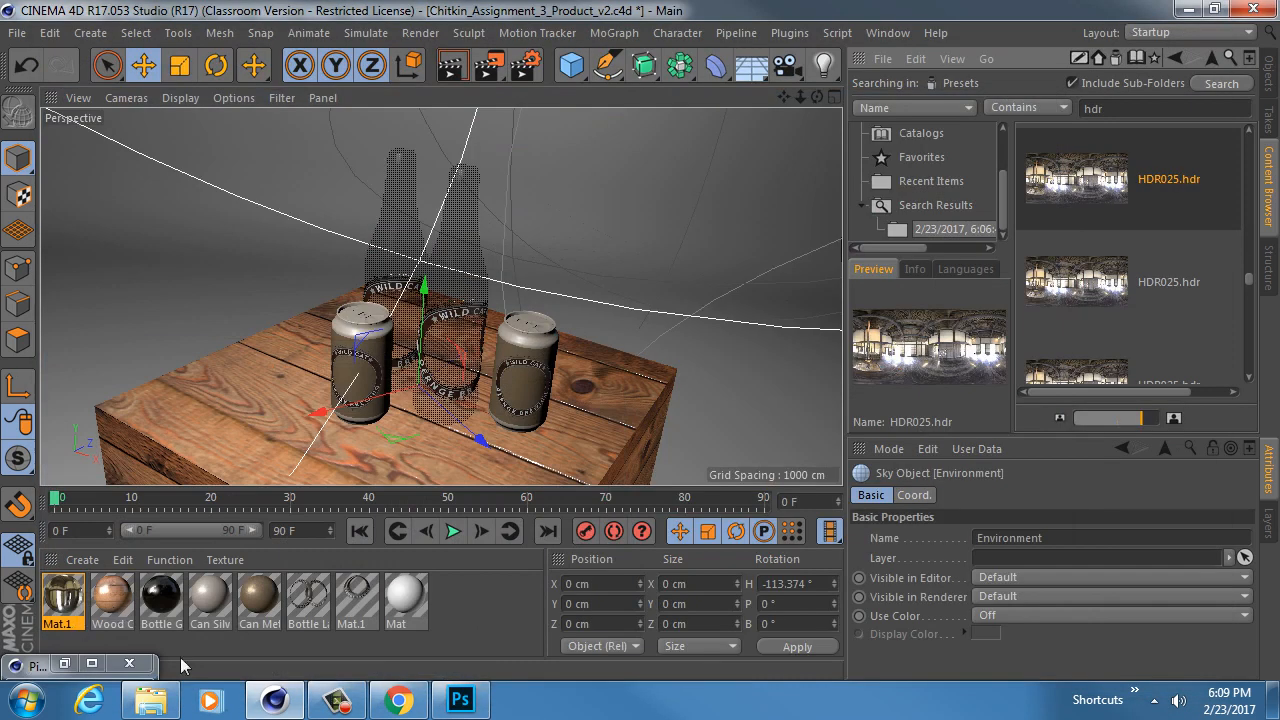
Step: Create a new material, disable its Color and Reflectance channels, and enable only Luminance
double_click(281, 644)
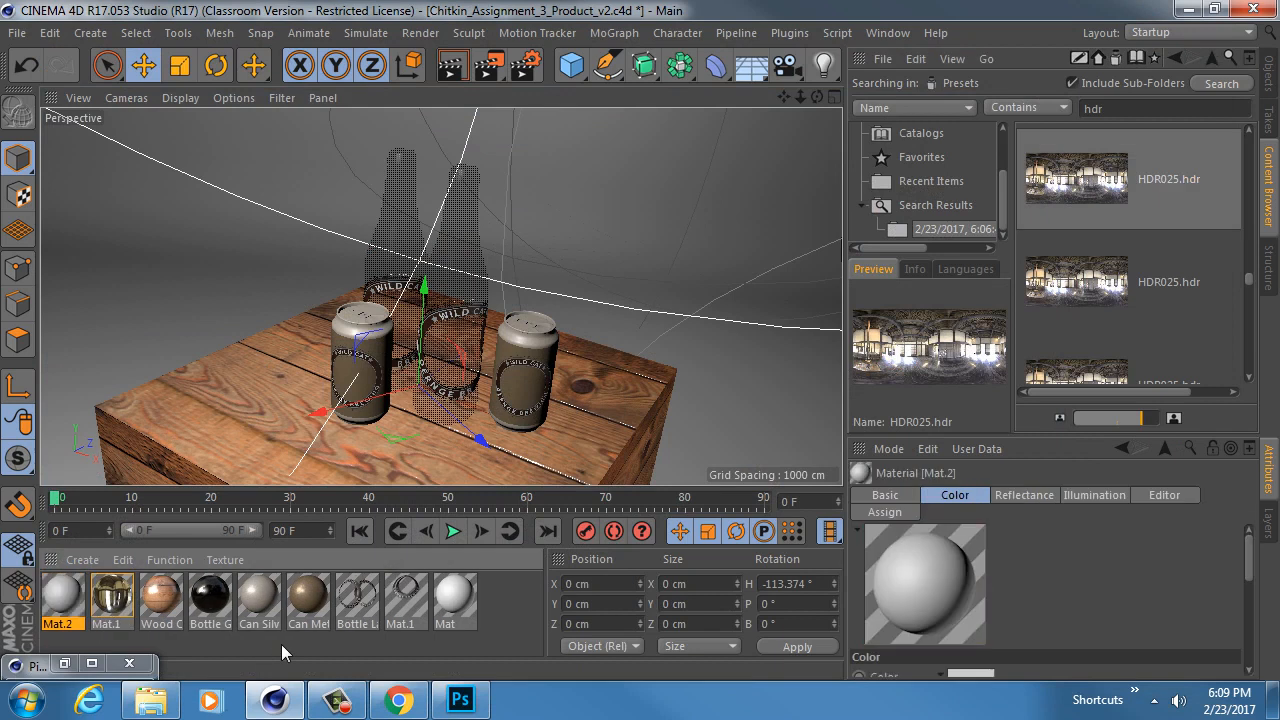
double_click(63, 598)
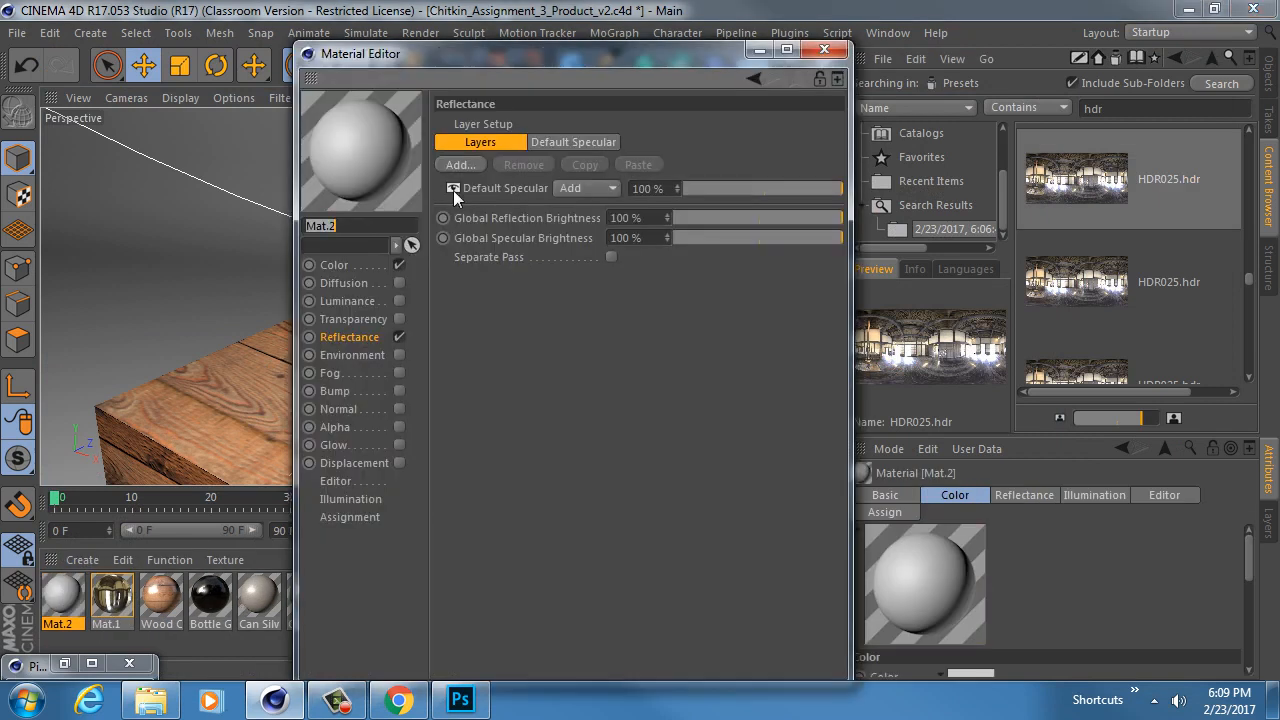
click(399, 264)
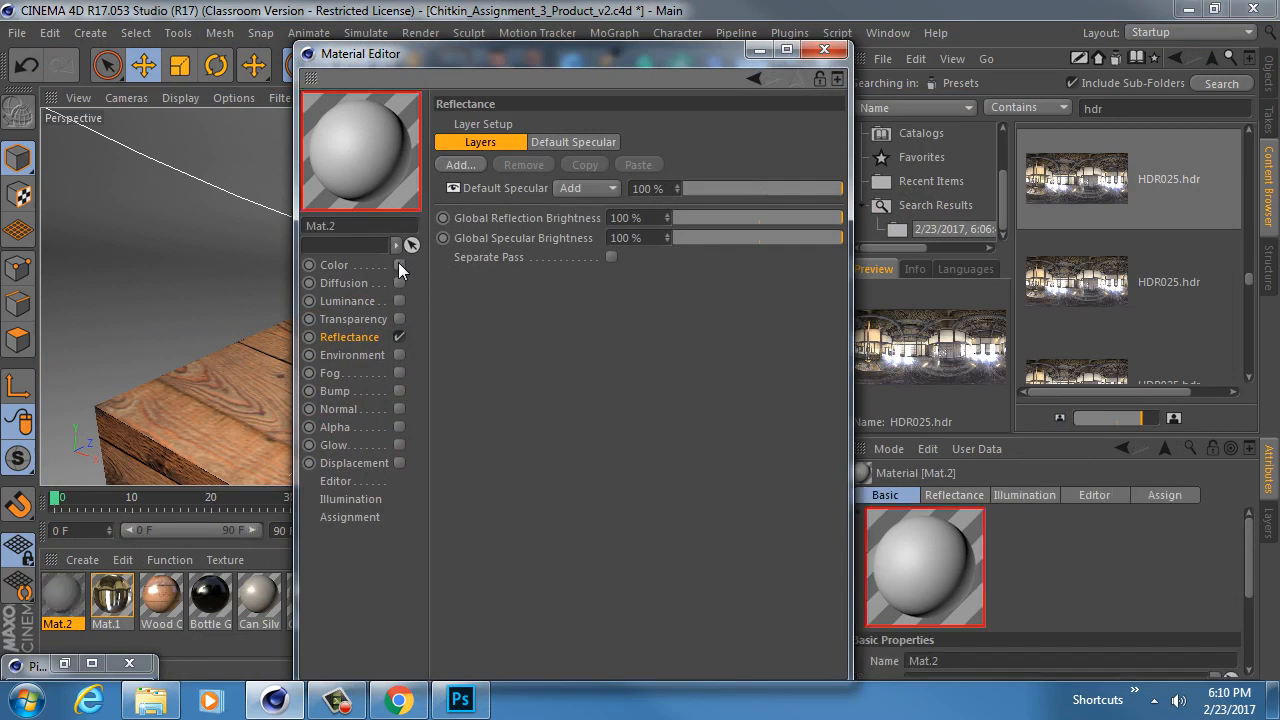
click(397, 336)
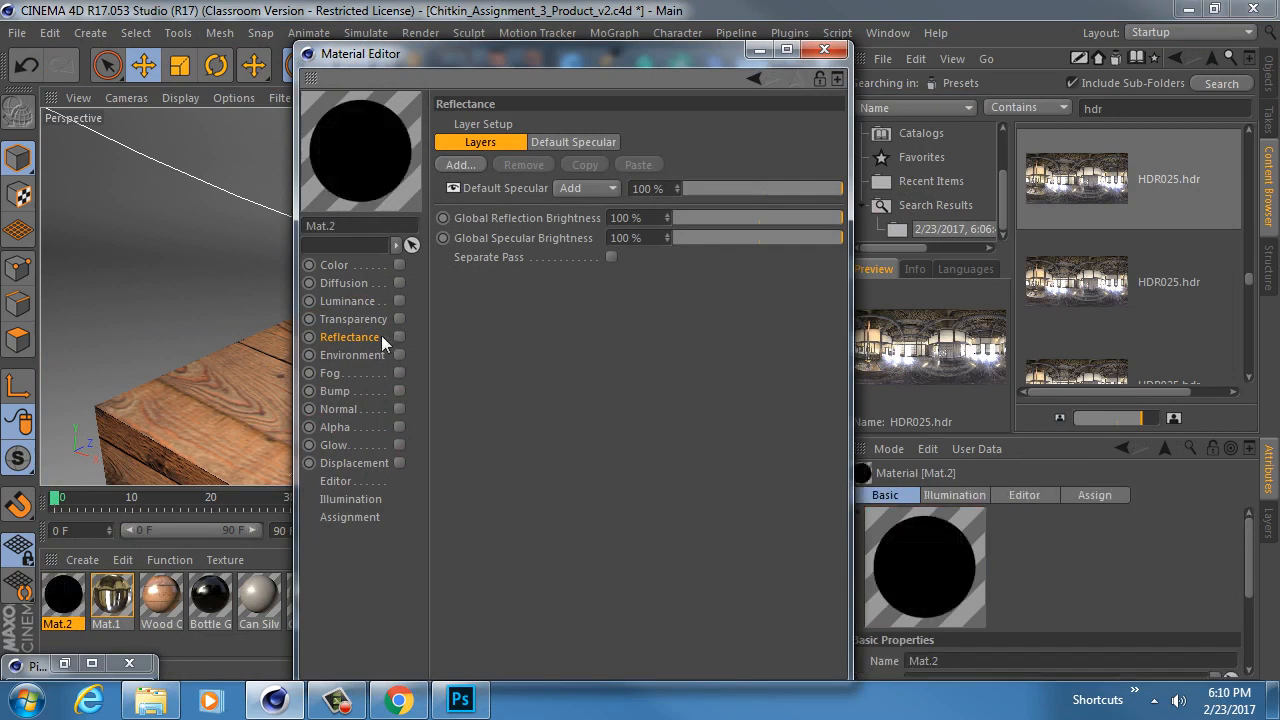
click(360, 300)
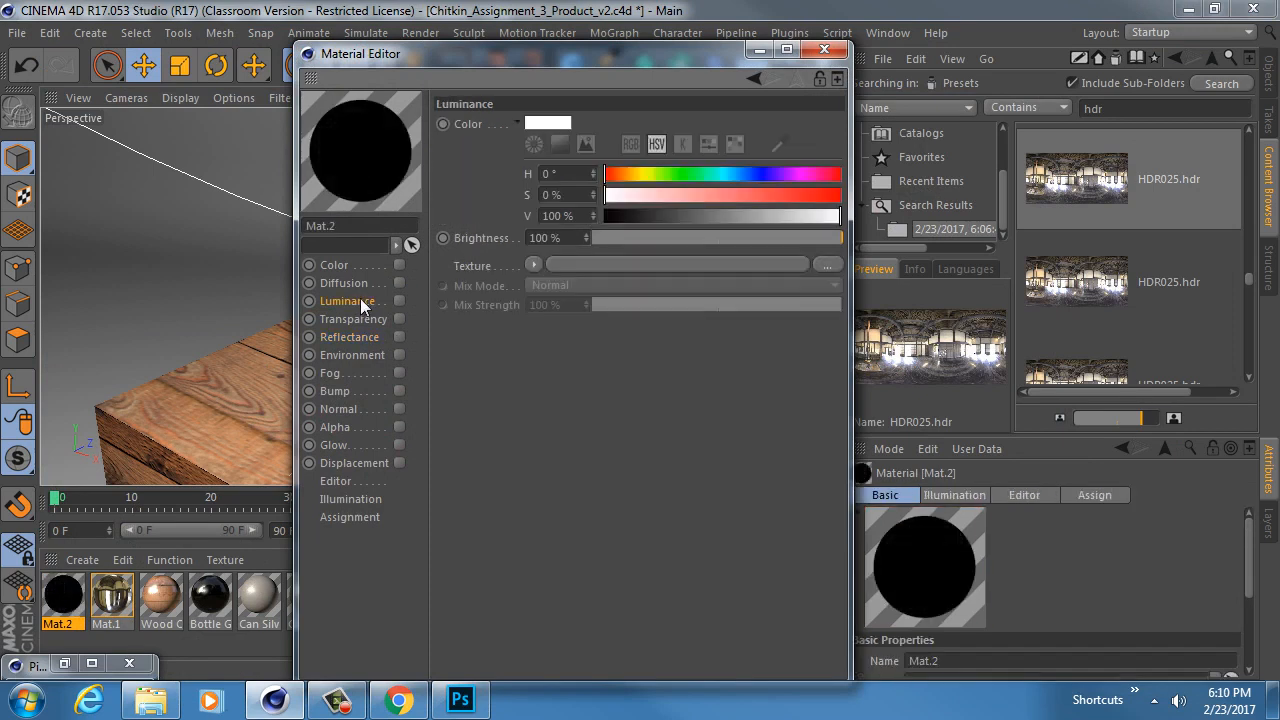
click(398, 301)
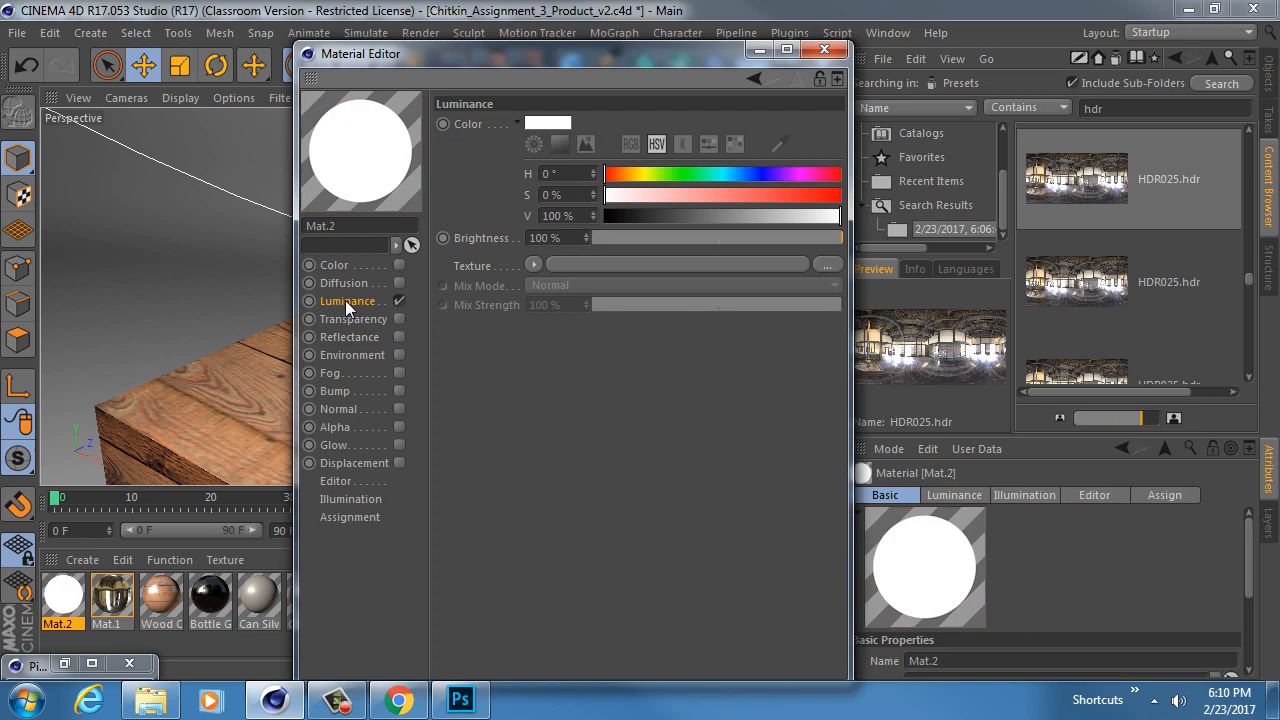
Step: Delete the old HDR preset material Mat.1 next to the new one and reselect Mat.2
click(110, 605)
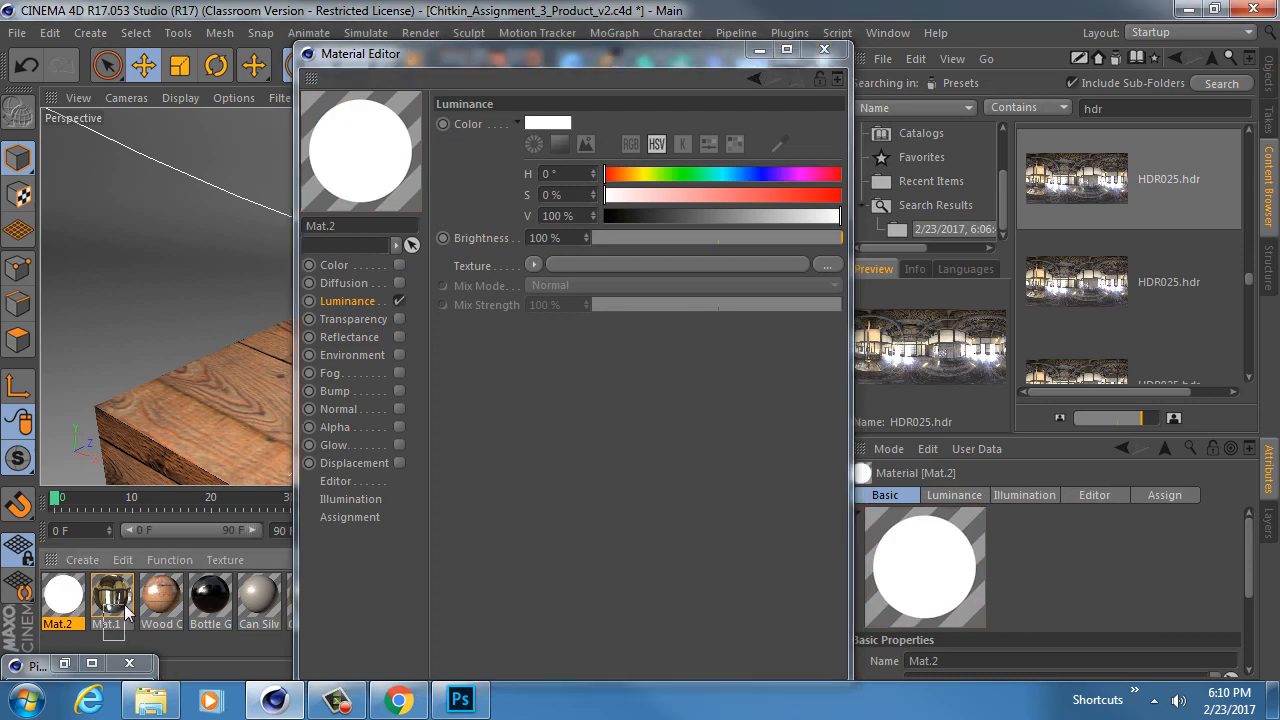
key(Delete)
click(70, 600)
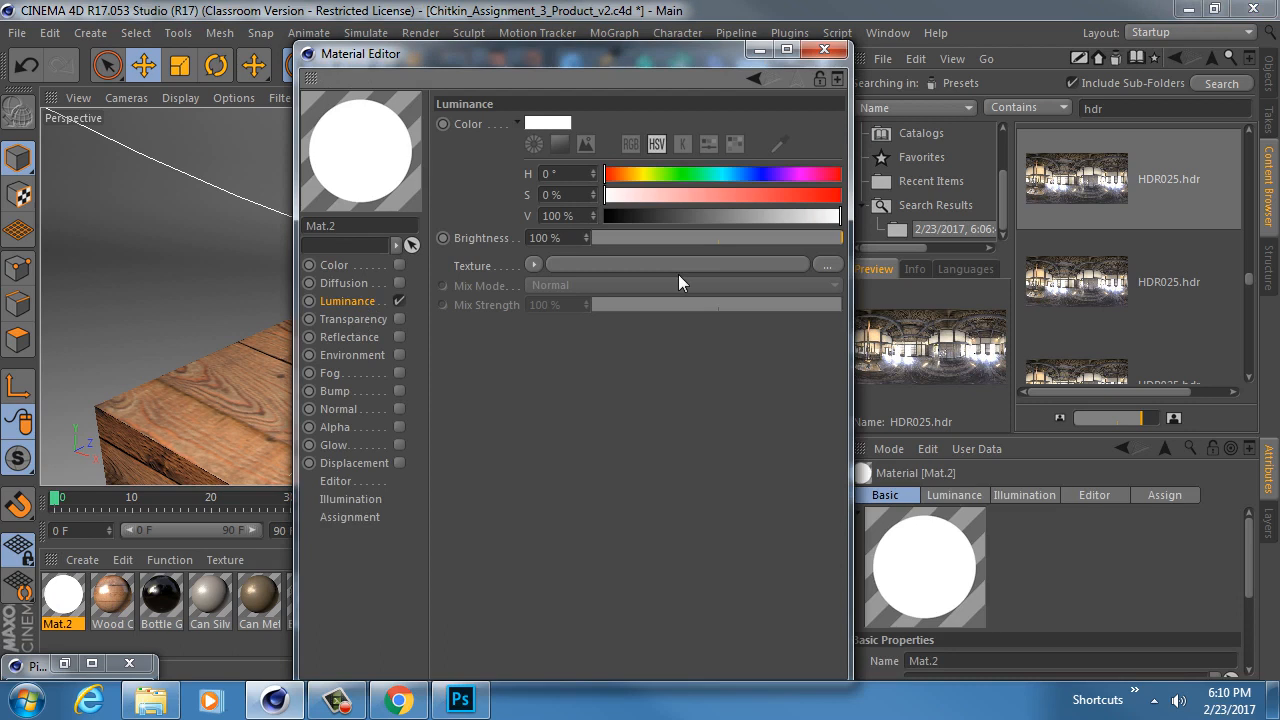
Step: Load HDR025.hdr from Assignment_3's tex folder as the luminance texture of Mat.2, and minimize the Material Editor
click(534, 262)
click(567, 231)
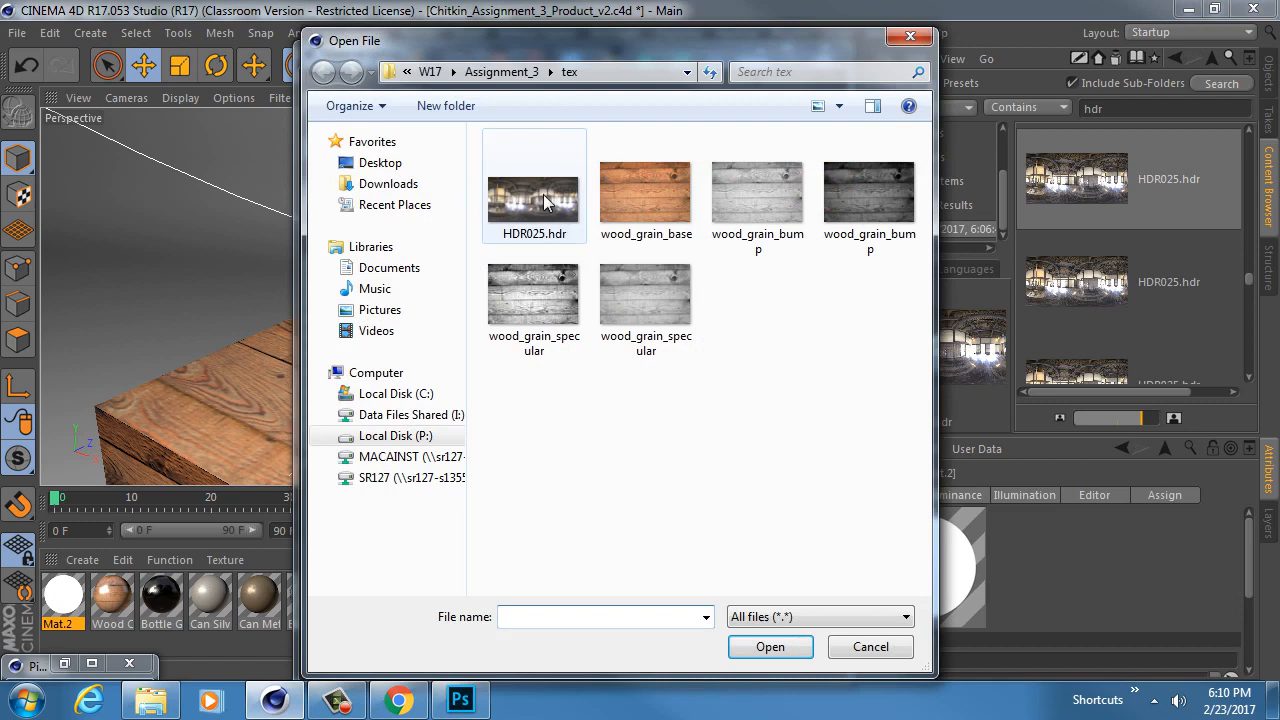
click(553, 236)
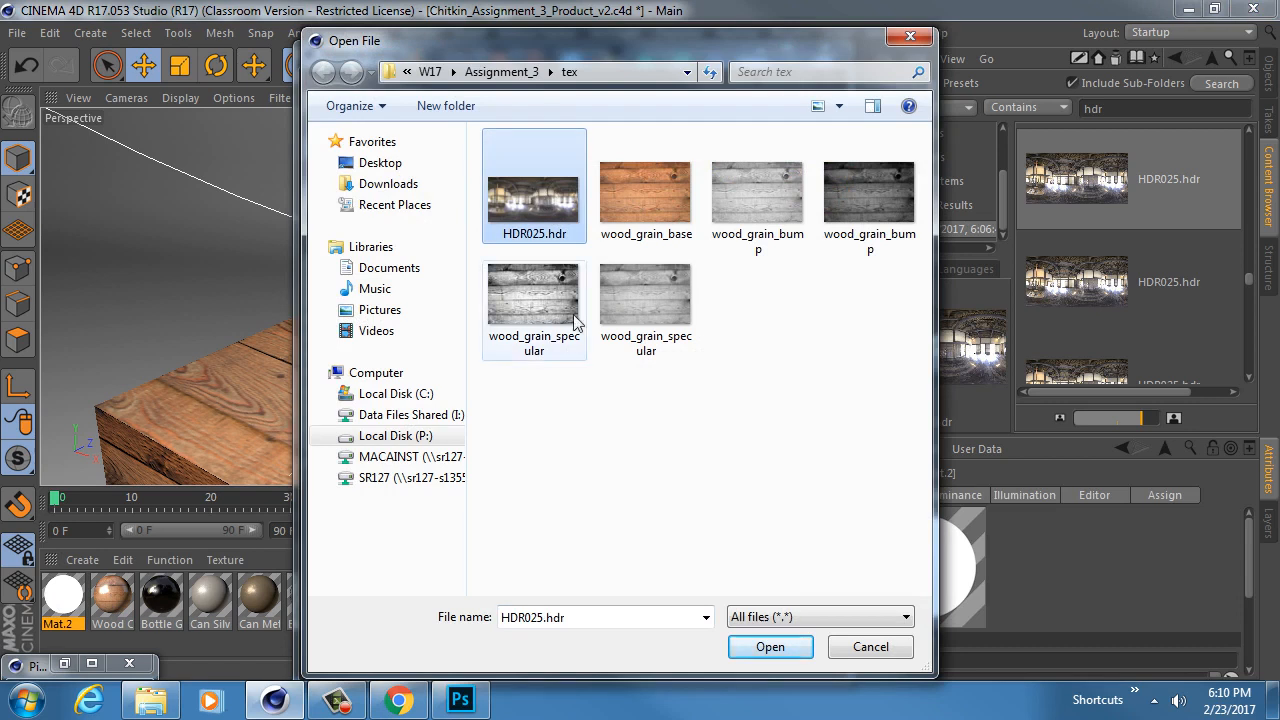
click(767, 648)
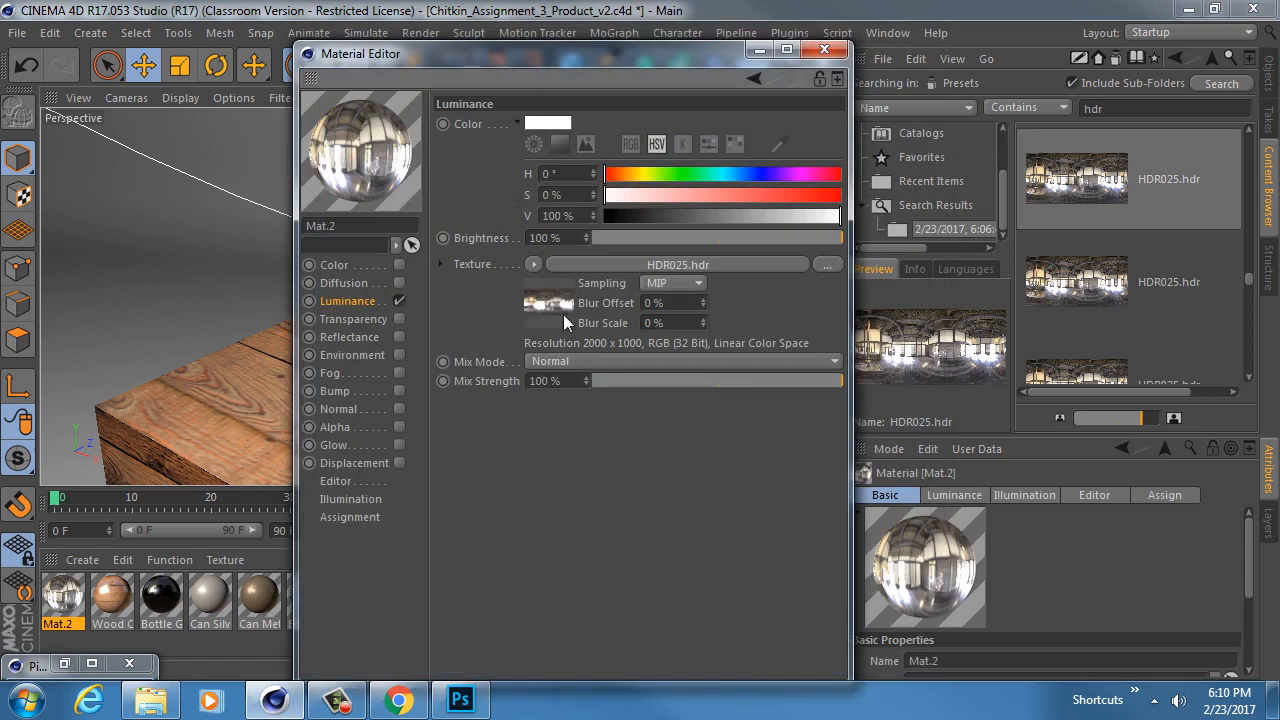
click(759, 49)
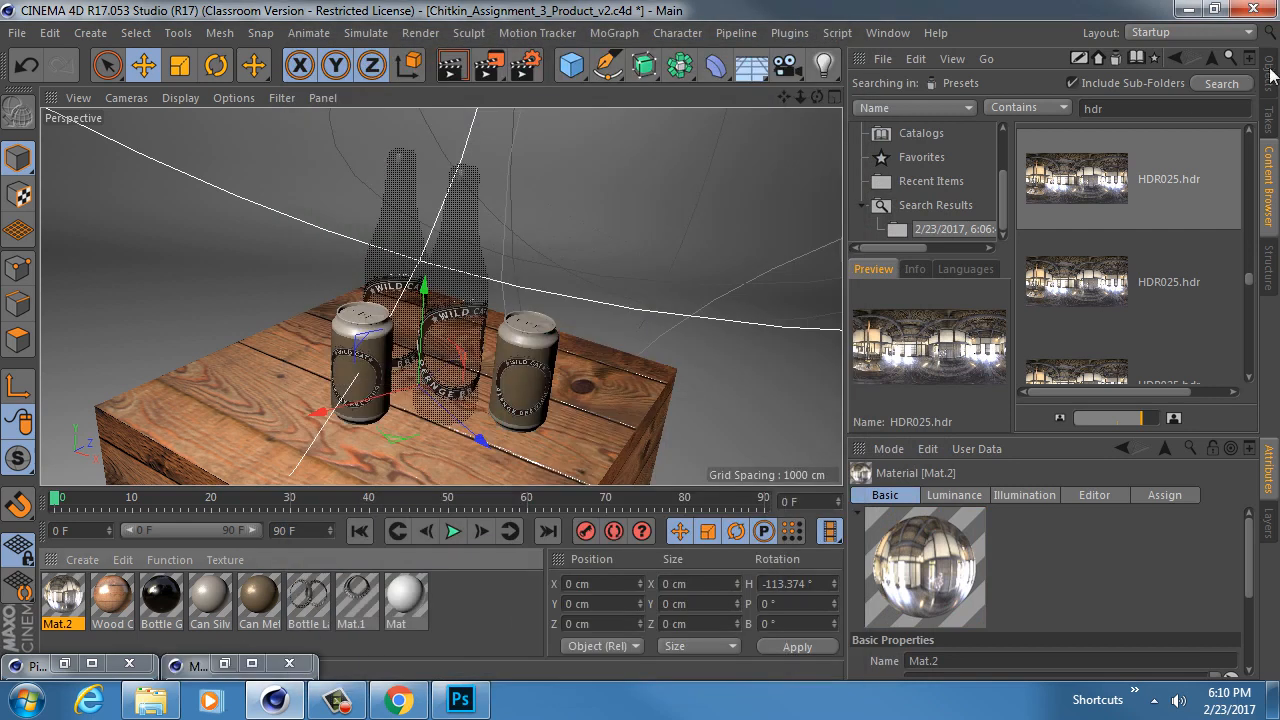
Step: Rename the new material to HDR Texture and assign it to the Environment sky's existing texture tag in the object list
click(1270, 75)
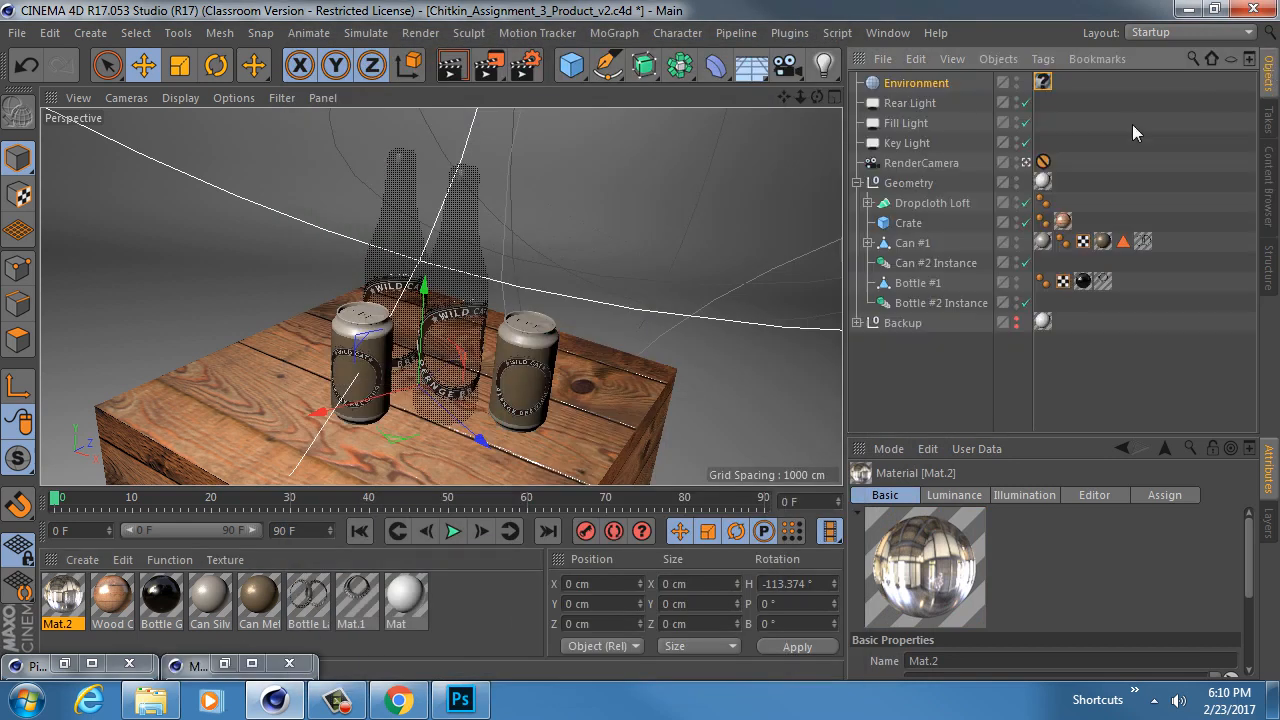
double_click(62, 624)
text(HDR )
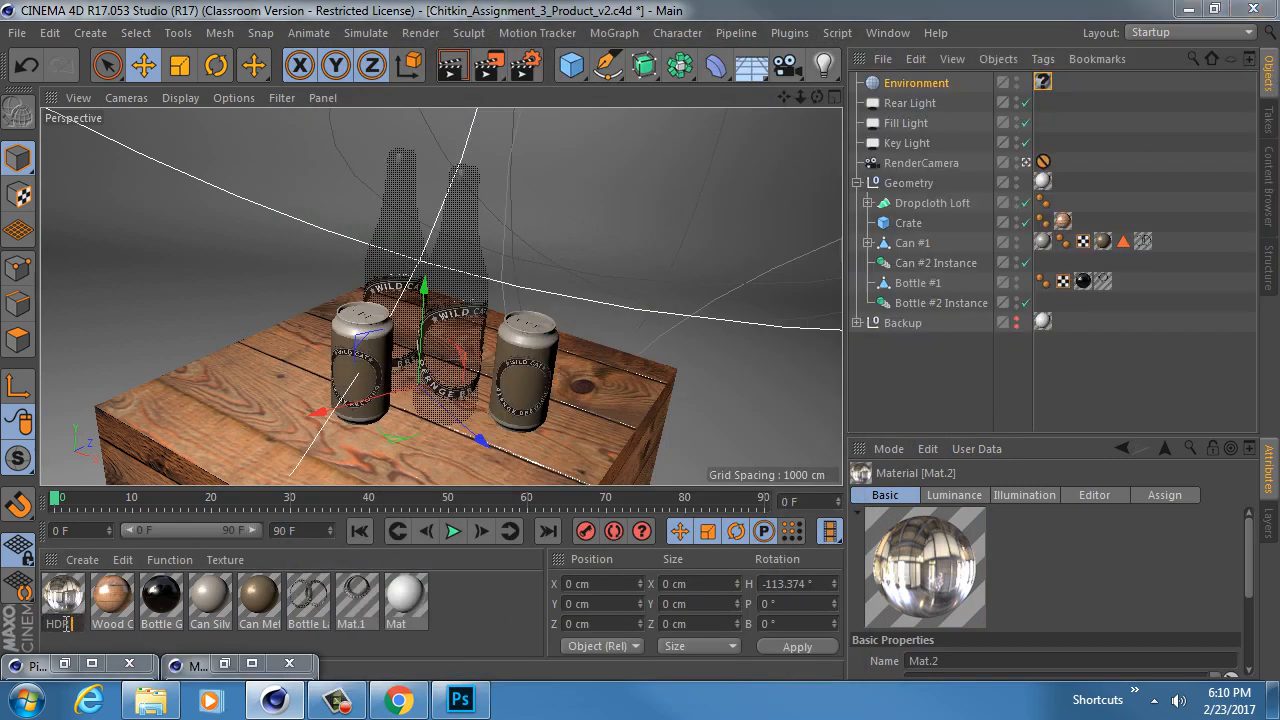
text(Texture)
key(Return)
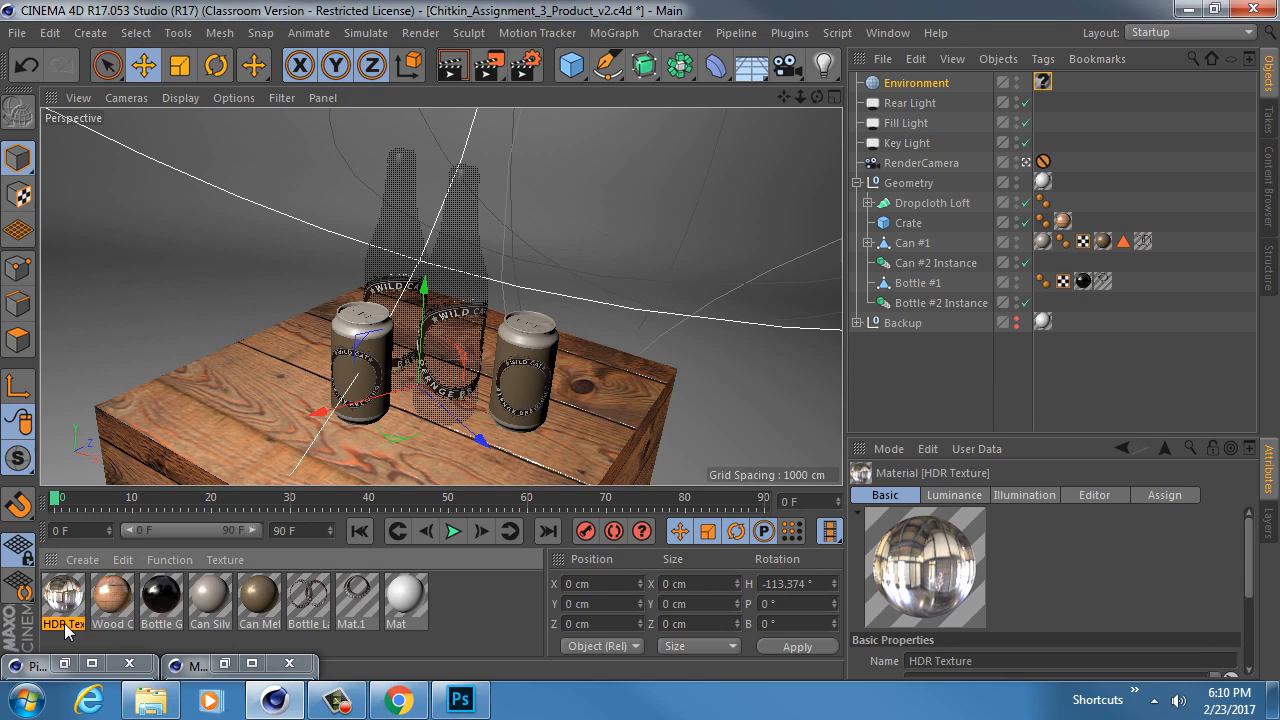
drag(67, 628, 1044, 84)
click(925, 88)
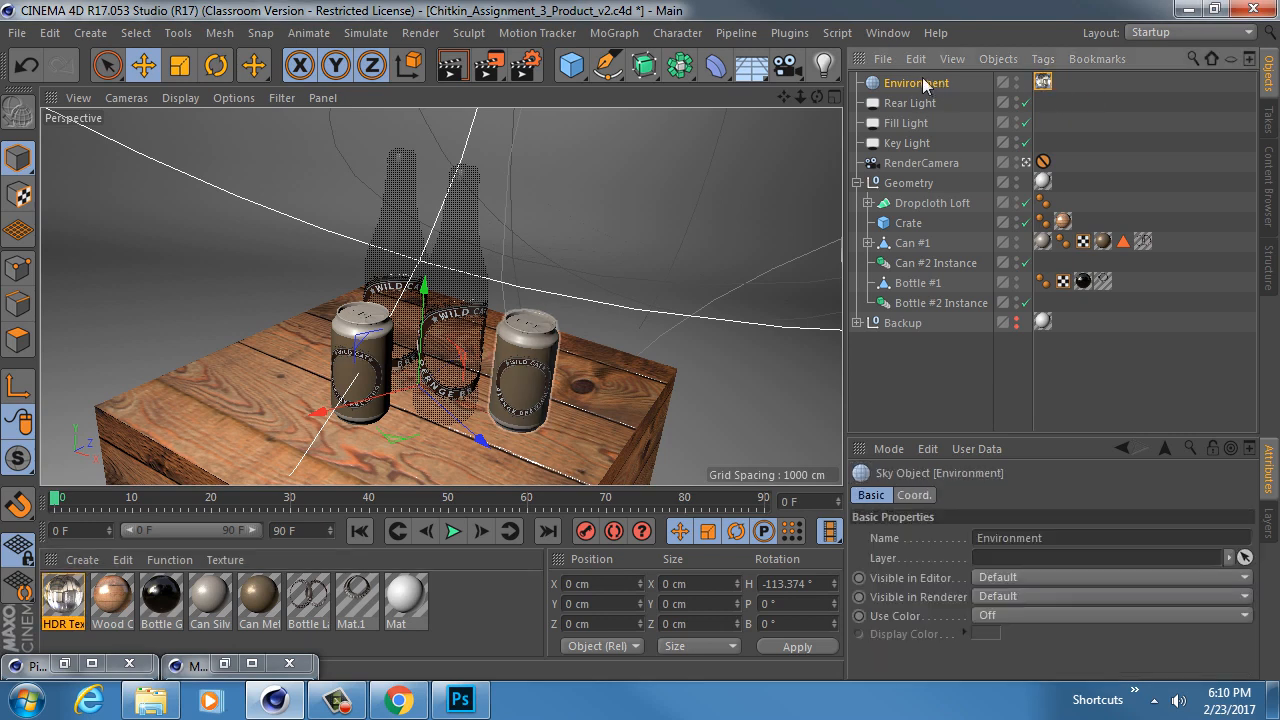
click(745, 68)
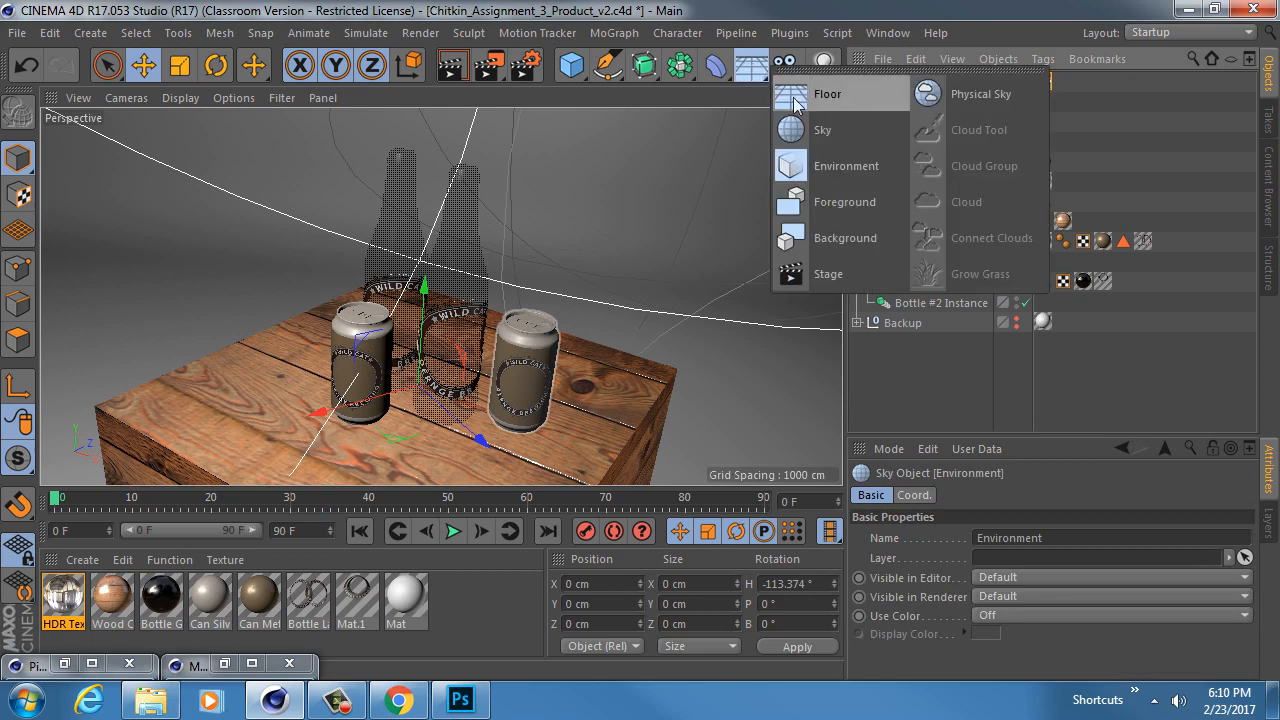
click(848, 166)
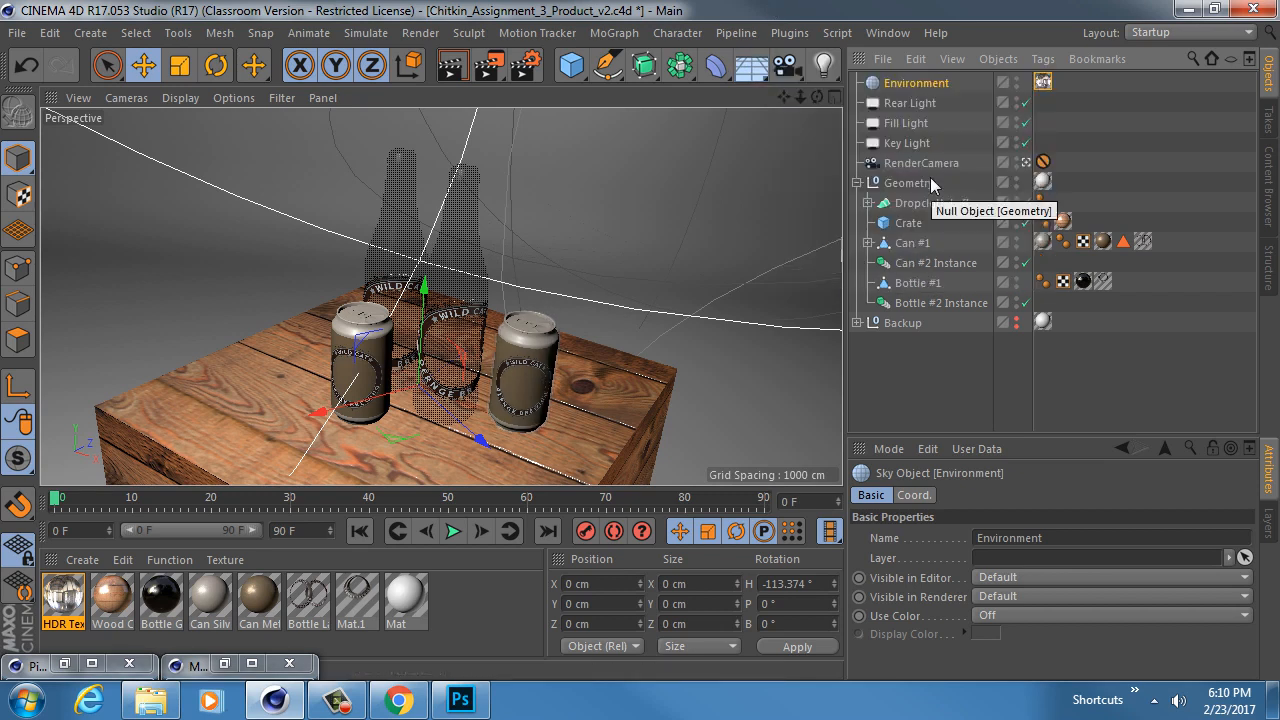
Step: Render the scene to the Picture Viewer to check the HDR reflections on the bottles, stop the render partway, and minimize the viewer
click(493, 66)
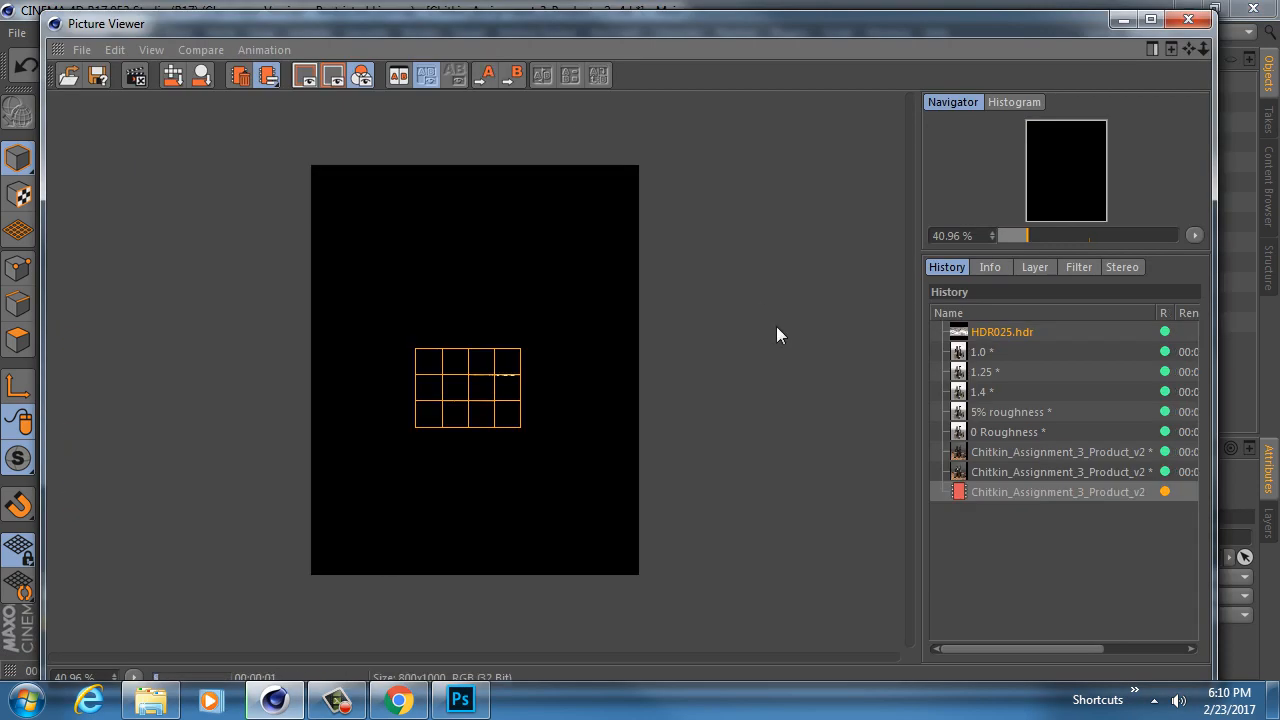
scroll(461, 381, up, 4)
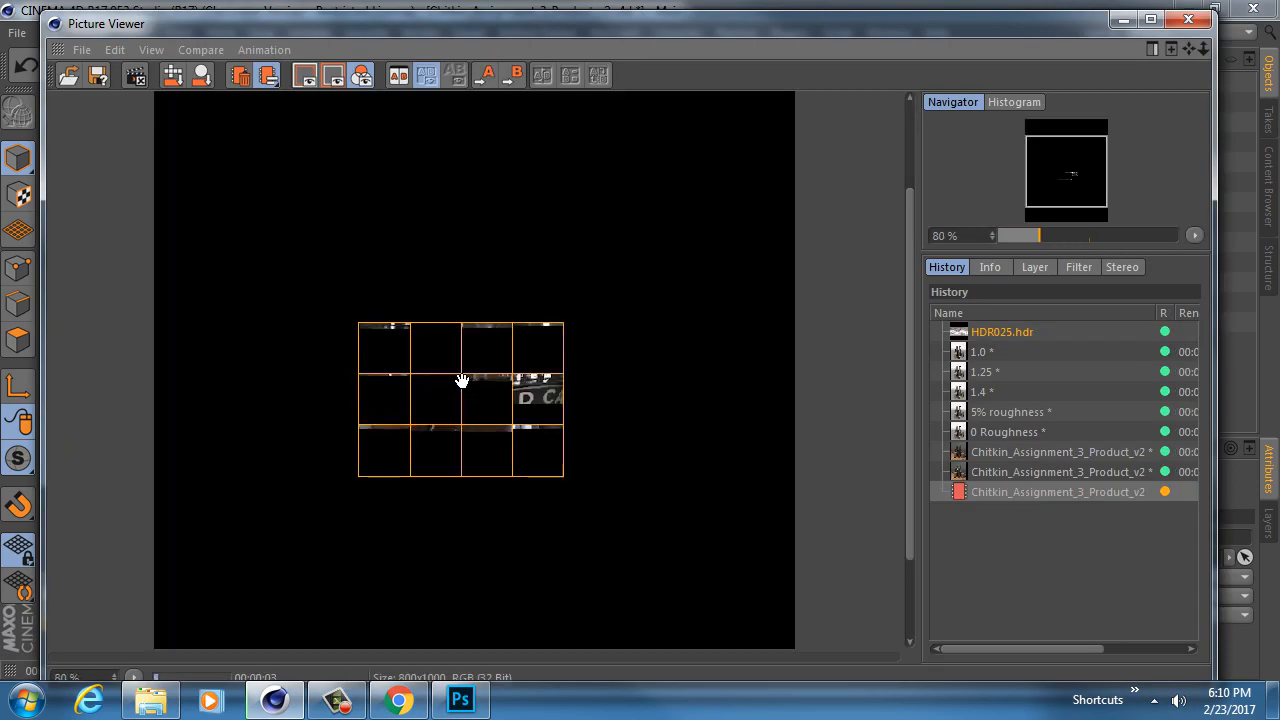
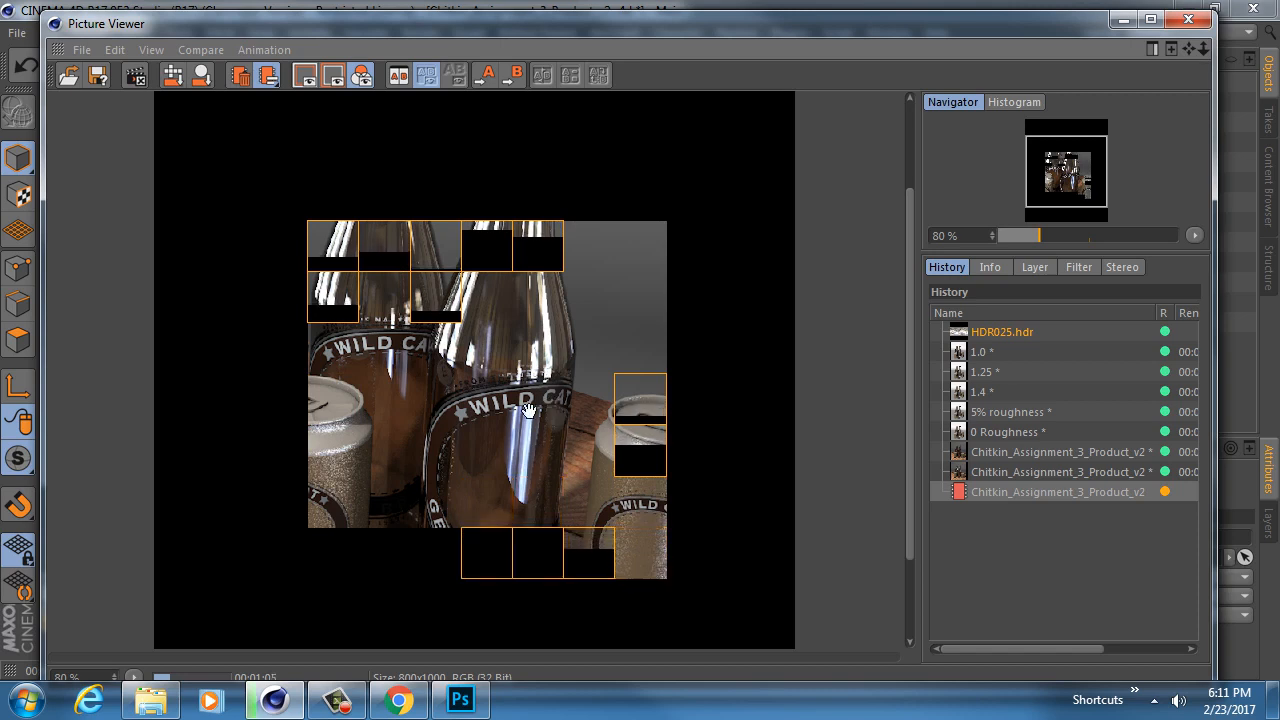
drag(1010, 26, 1028, 17)
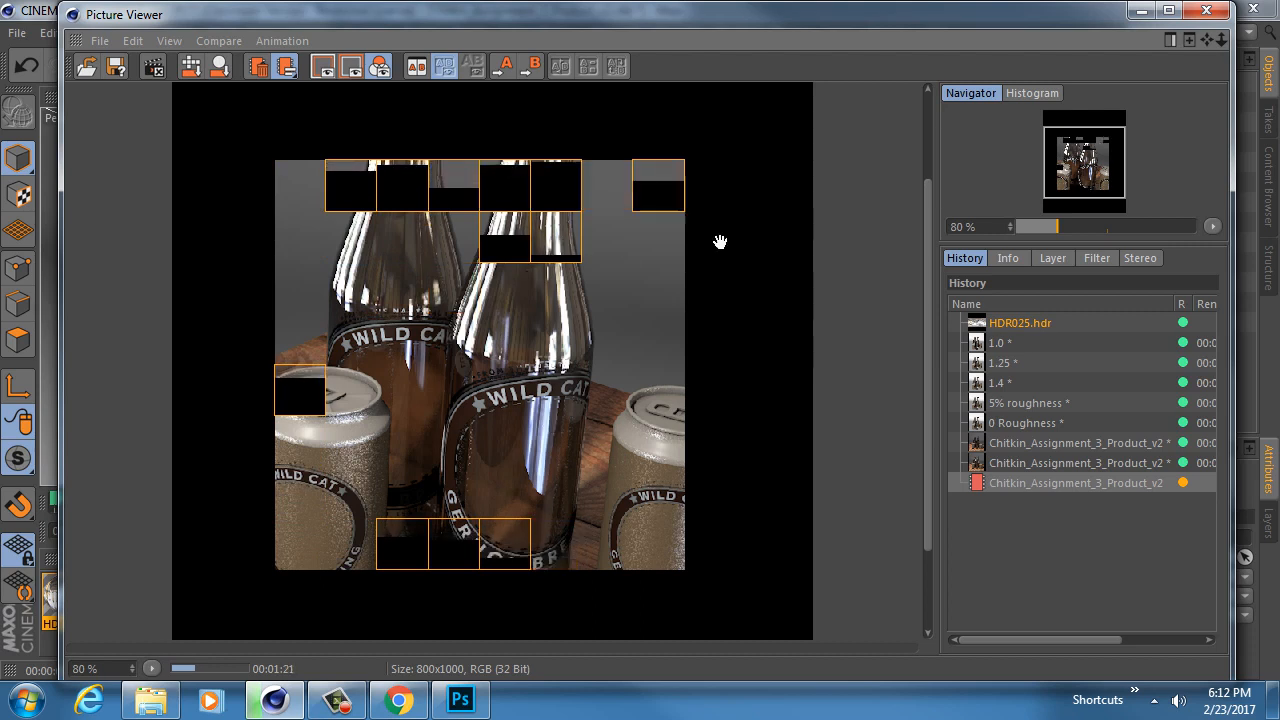
scroll(466, 294, up, 1)
key(Escape)
click(666, 421)
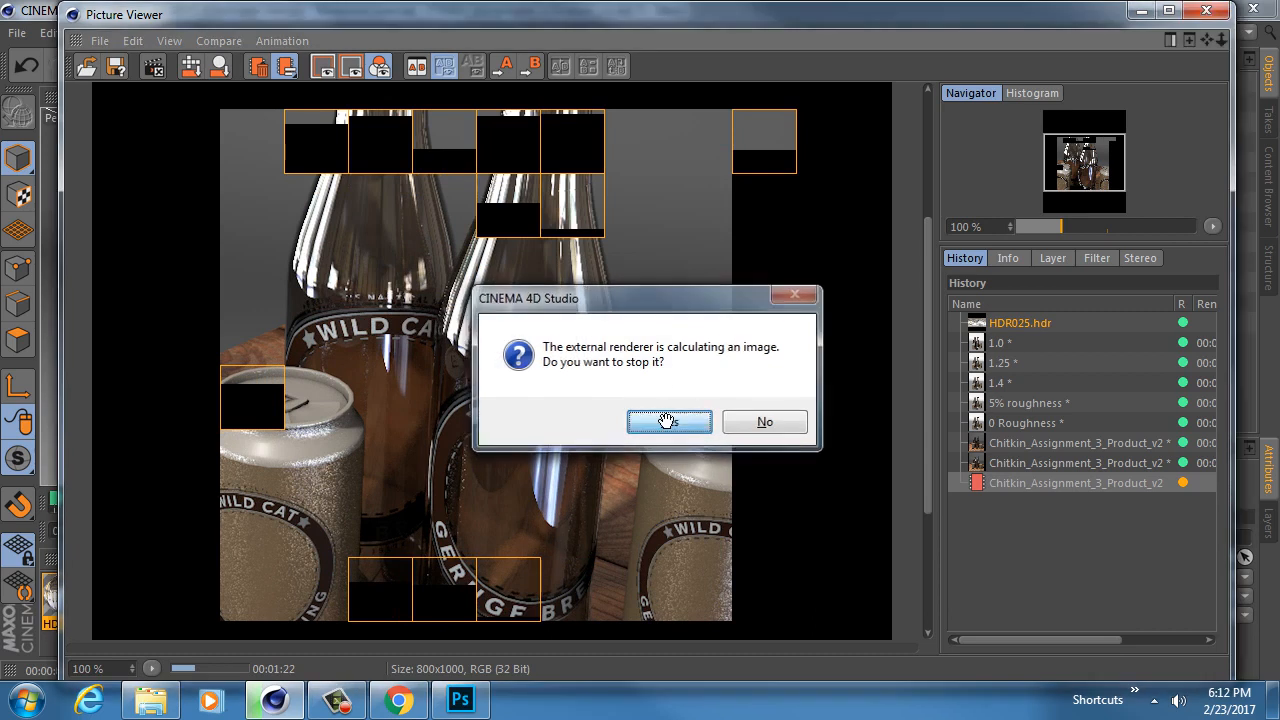
click(1140, 10)
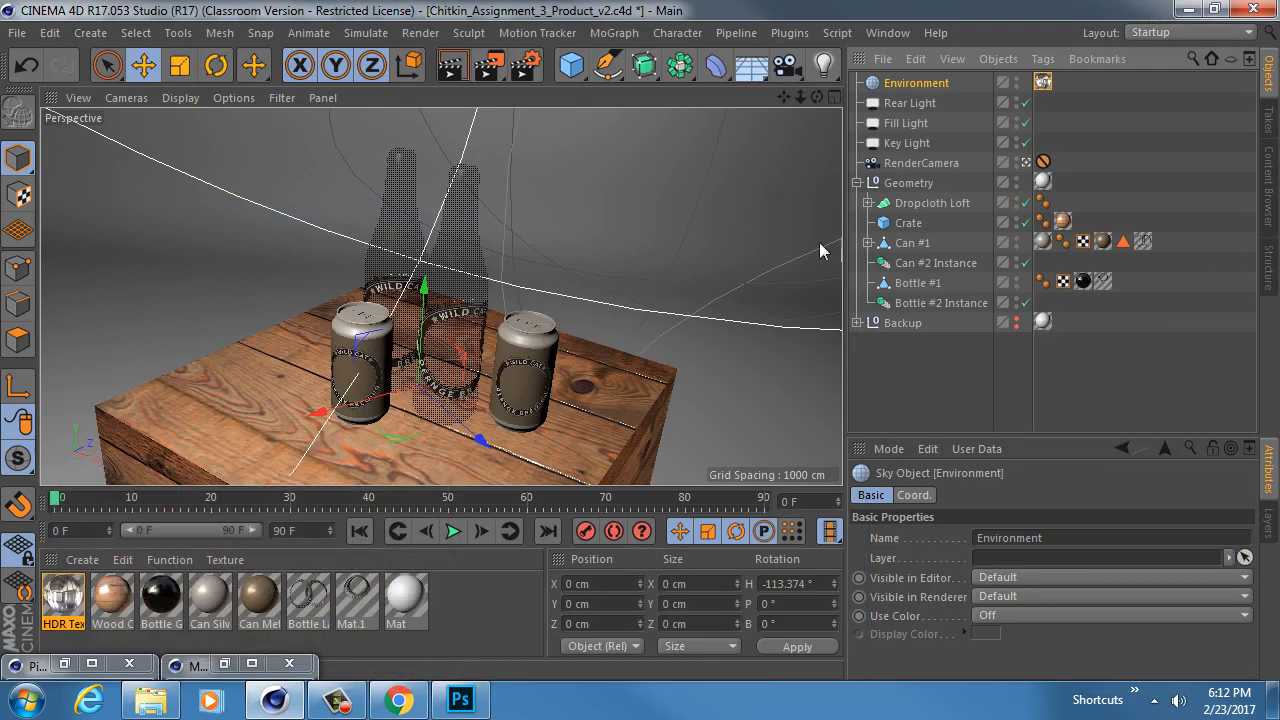
Step: Set the HDR Texture material's luminance brightness to 26% and render the scene to the Picture Viewer again
double_click(64, 600)
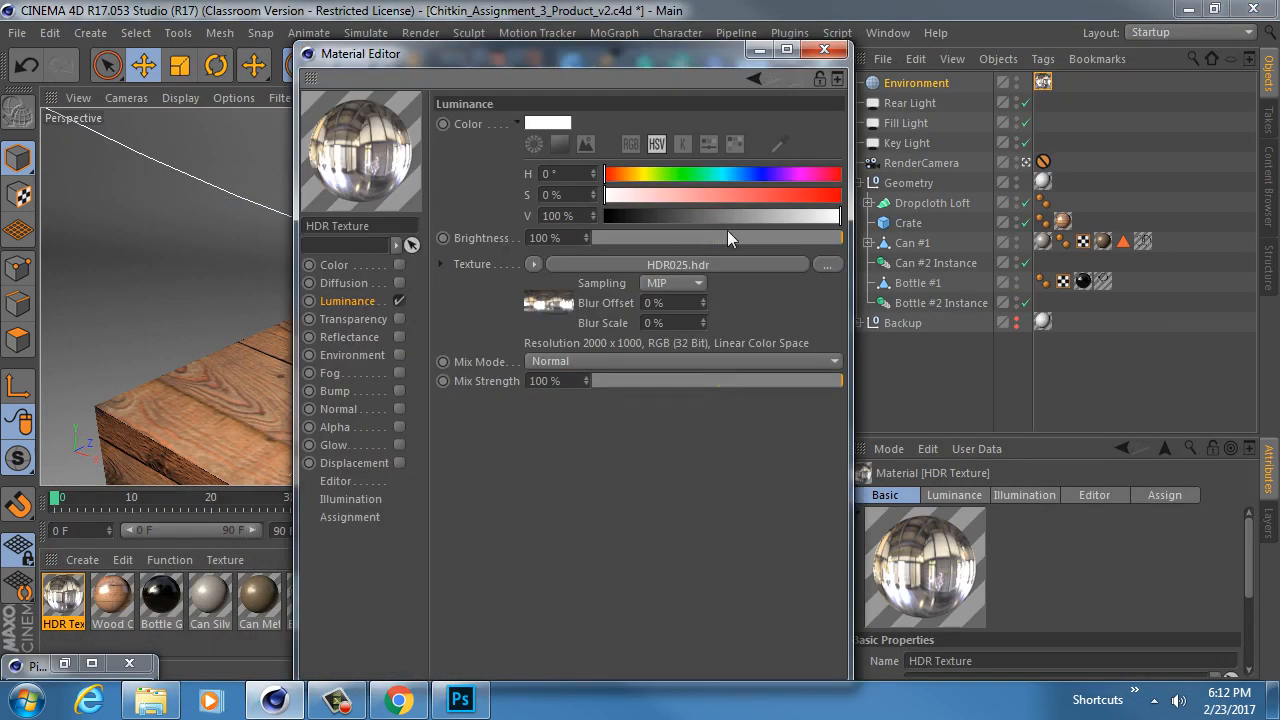
drag(728, 232, 676, 234)
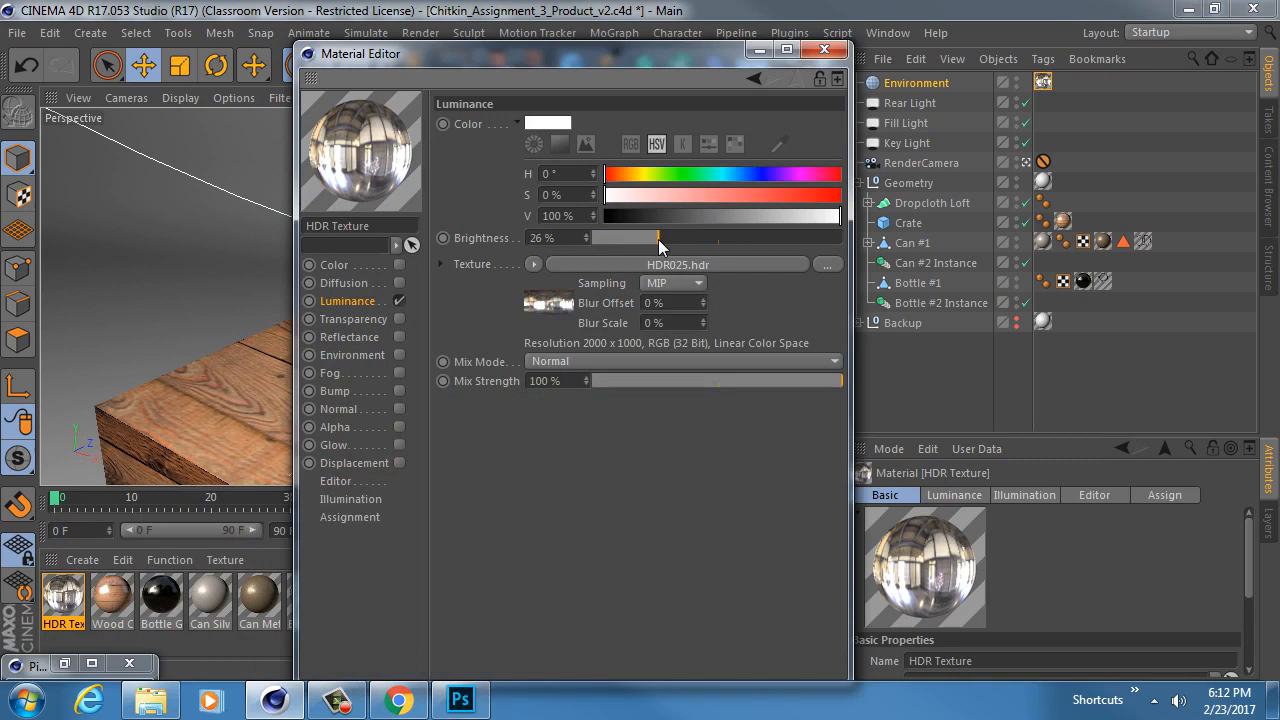
click(759, 49)
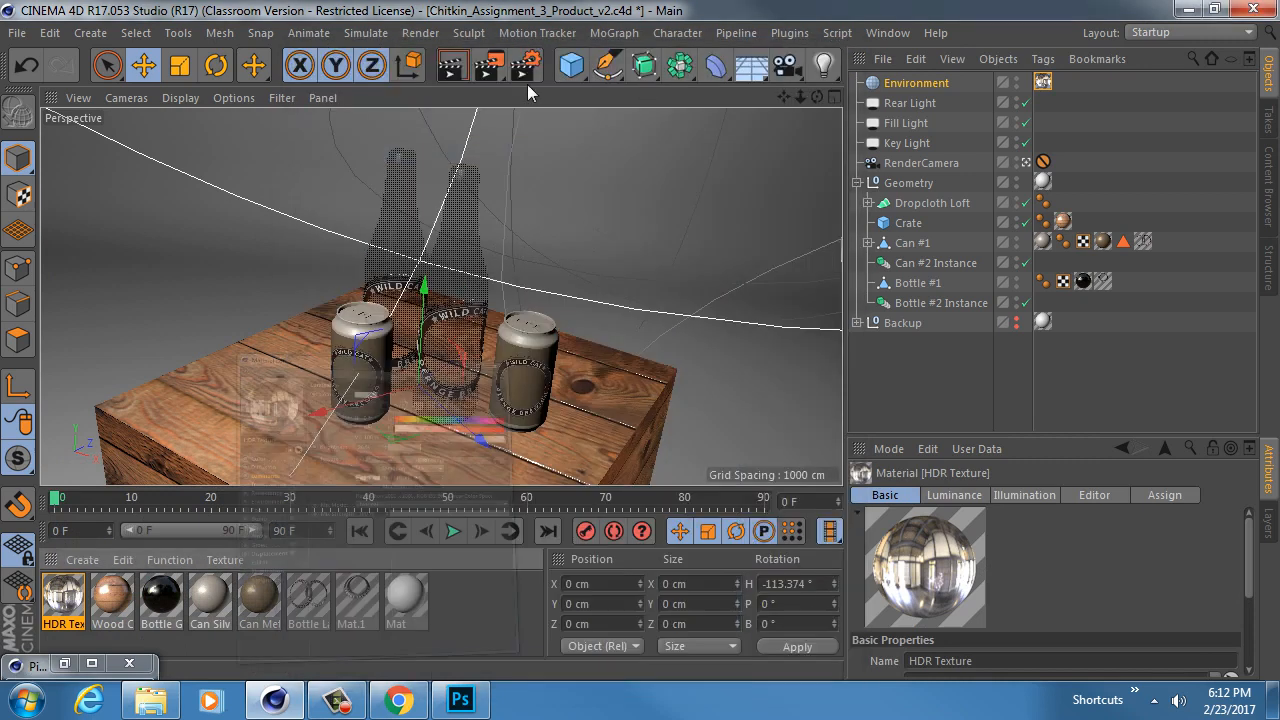
click(487, 65)
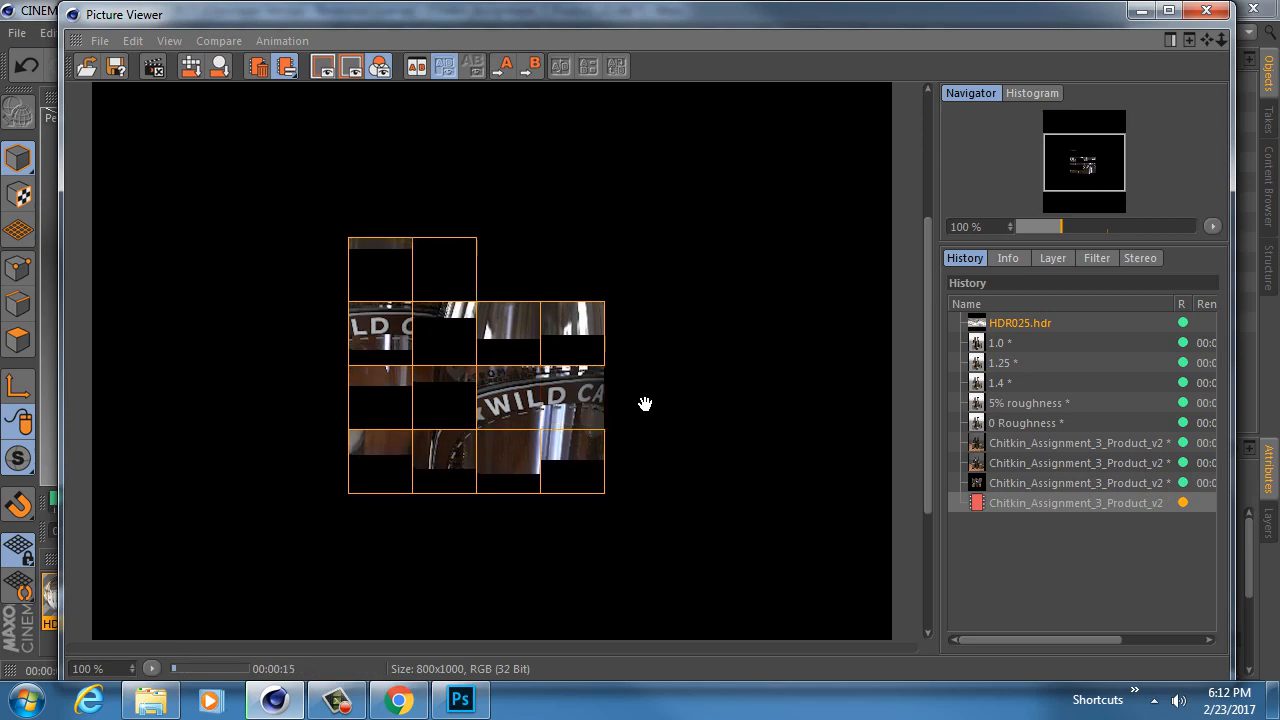
Step: Compare the bottle and can reflections in the running render with the previous partial Chitkin_Assignment_3_Product_v2 render
click(1044, 482)
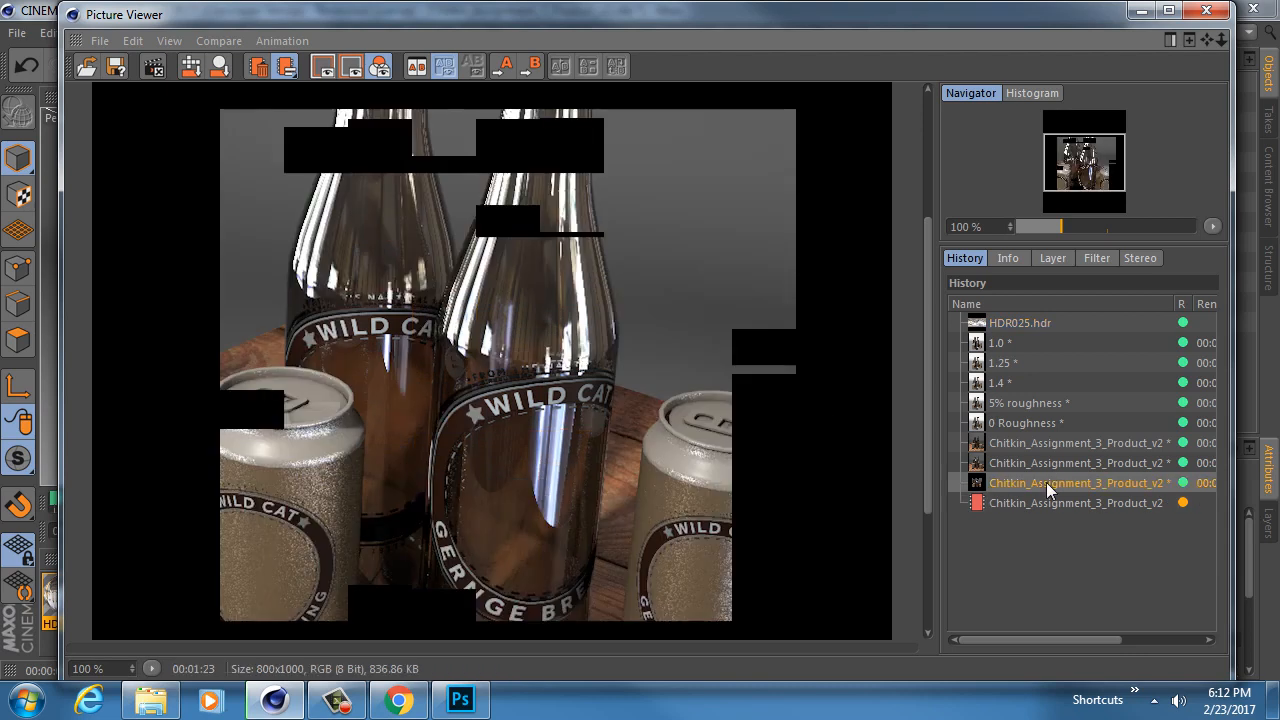
click(1042, 502)
click(1049, 482)
click(1050, 503)
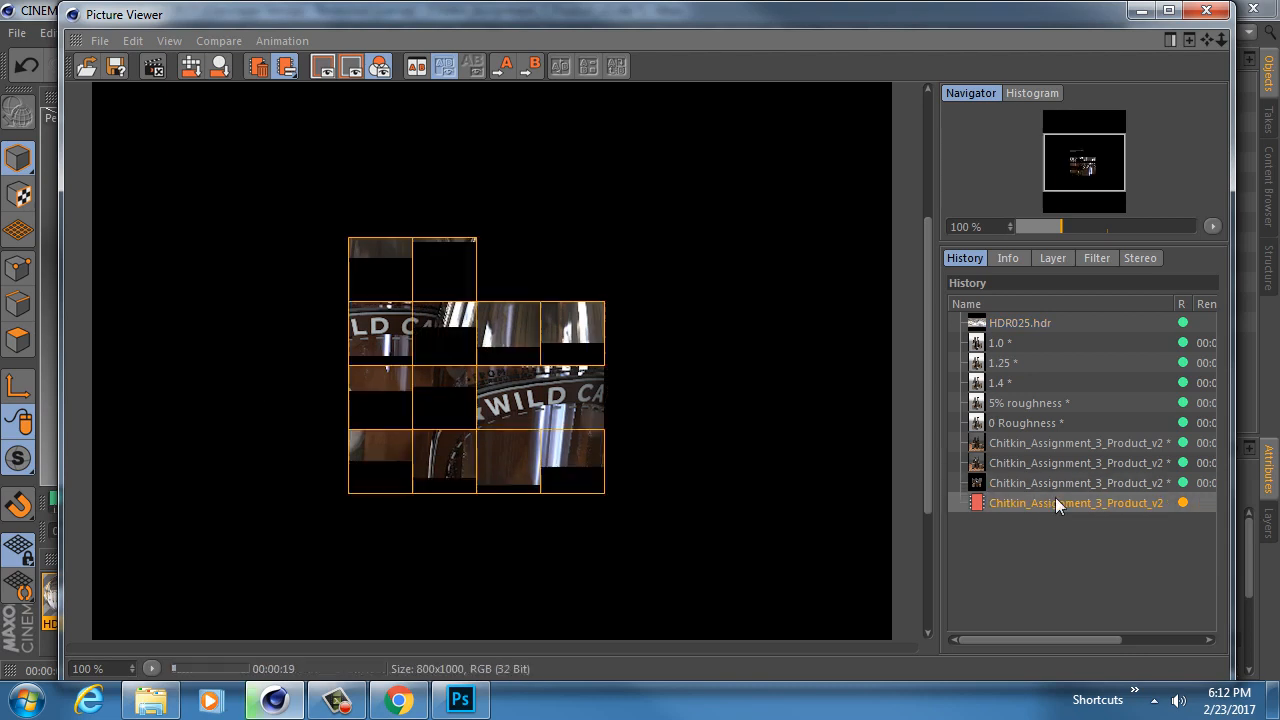
click(1056, 485)
click(1053, 502)
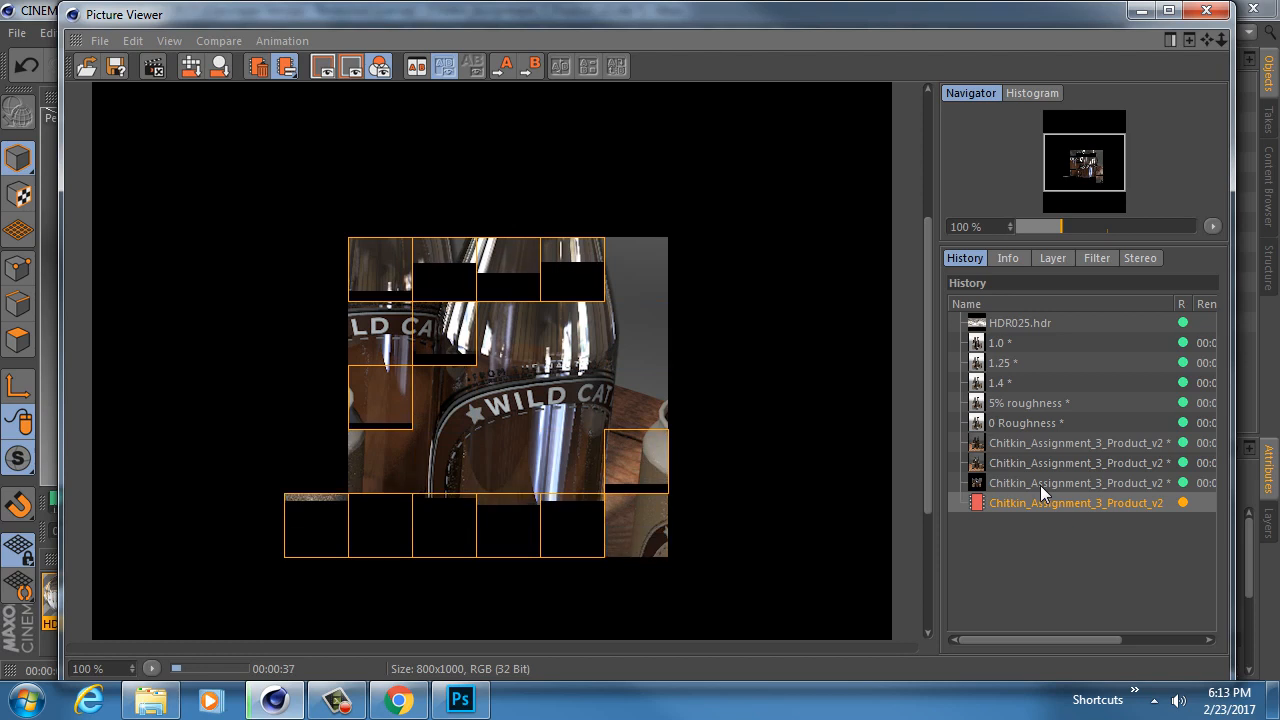
click(1039, 482)
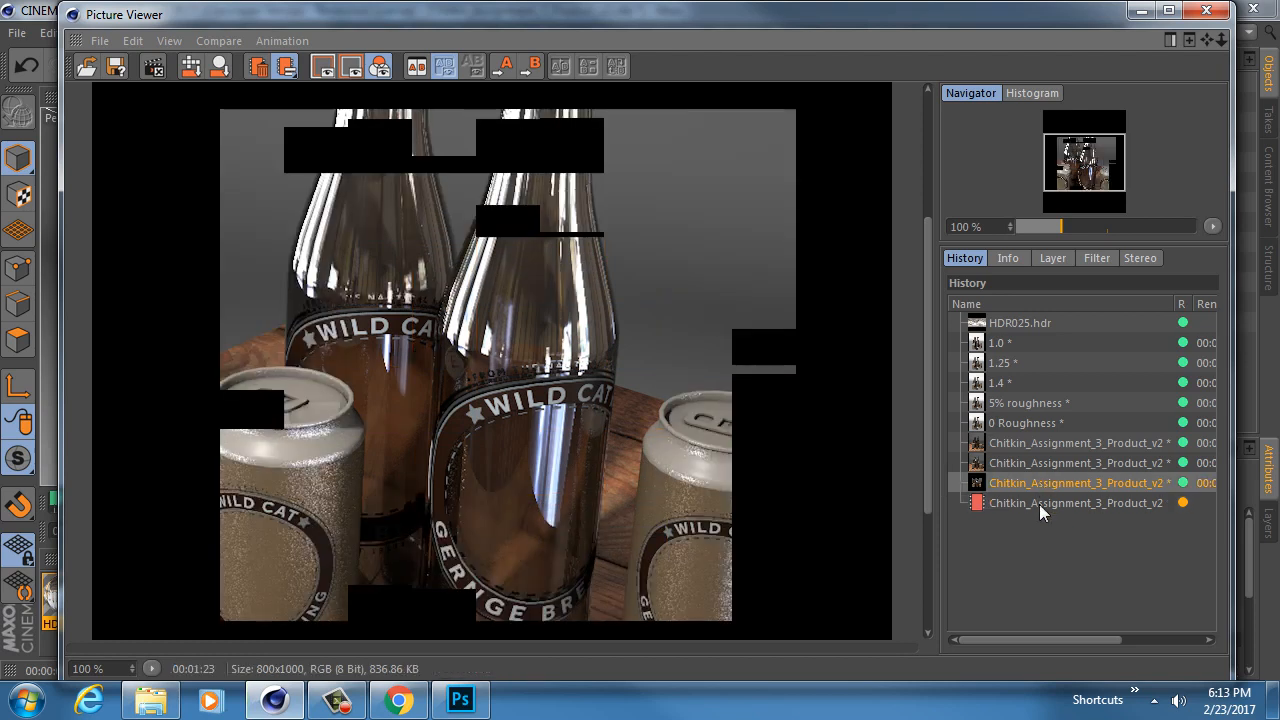
click(1039, 500)
click(1041, 483)
click(1032, 494)
click(1031, 480)
click(1021, 496)
click(1036, 477)
click(1036, 500)
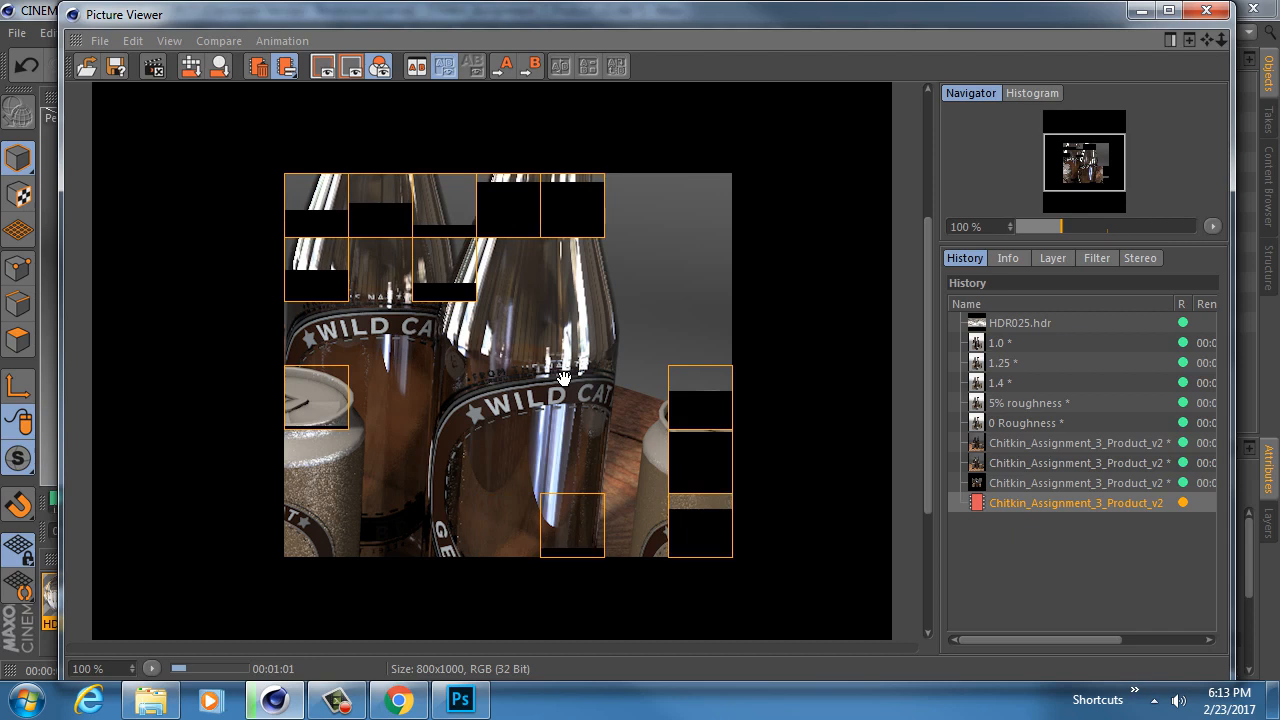
Step: Show the whole frame in the Picture Viewer and stop the running render
scroll(520, 415, down, 3)
key(shift+r)
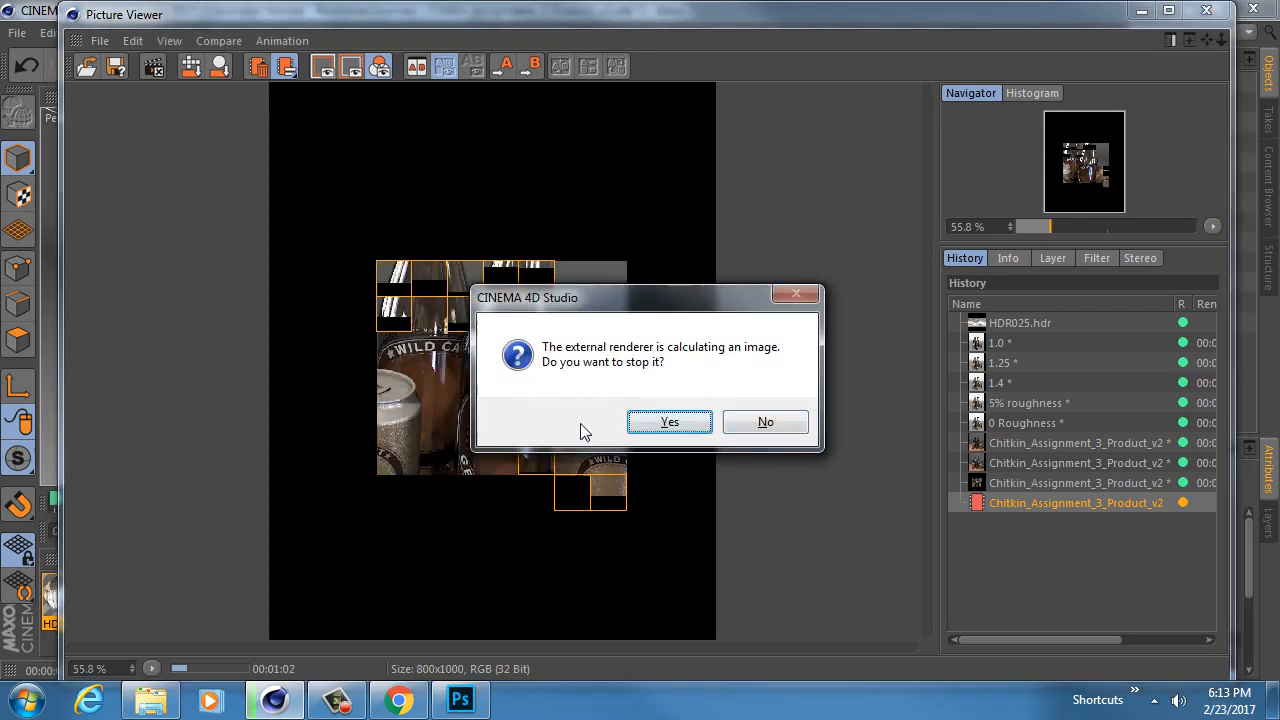
click(669, 423)
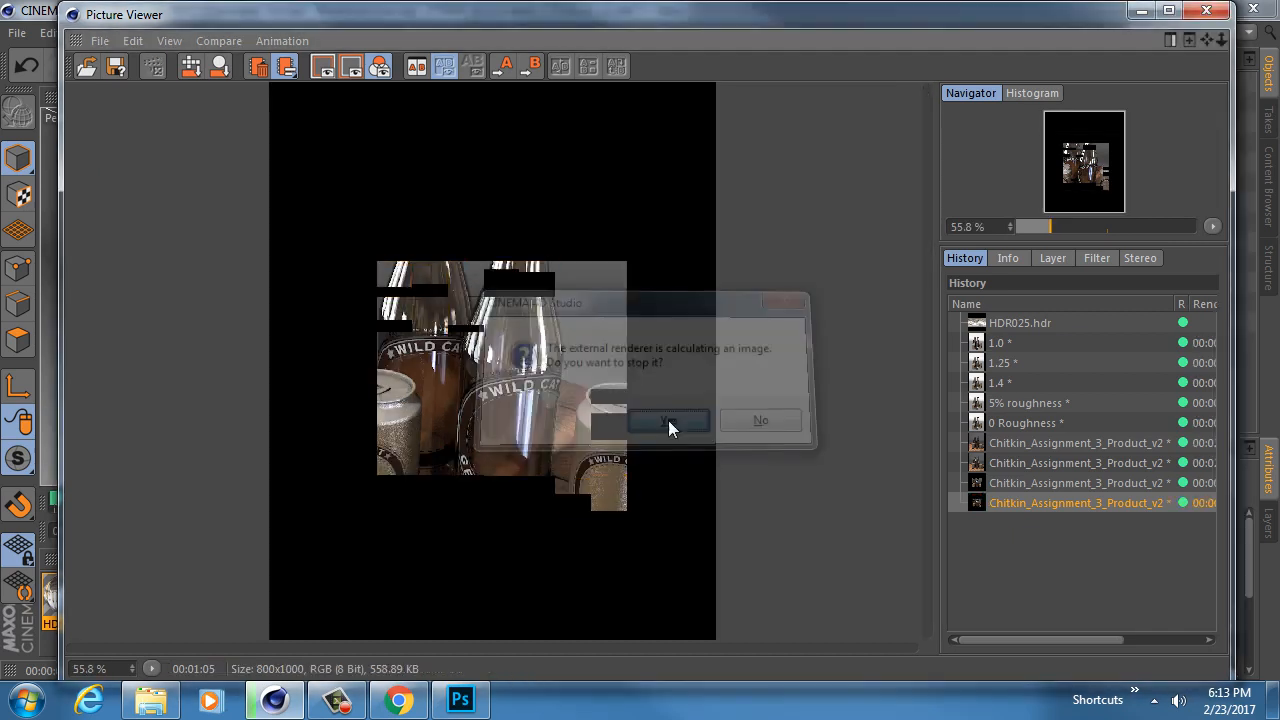
Step: Compare the last two partial Chitkin_Assignment_3_Product_v2 renders in the Picture Viewer history and minimize the viewer
click(1024, 483)
click(1020, 500)
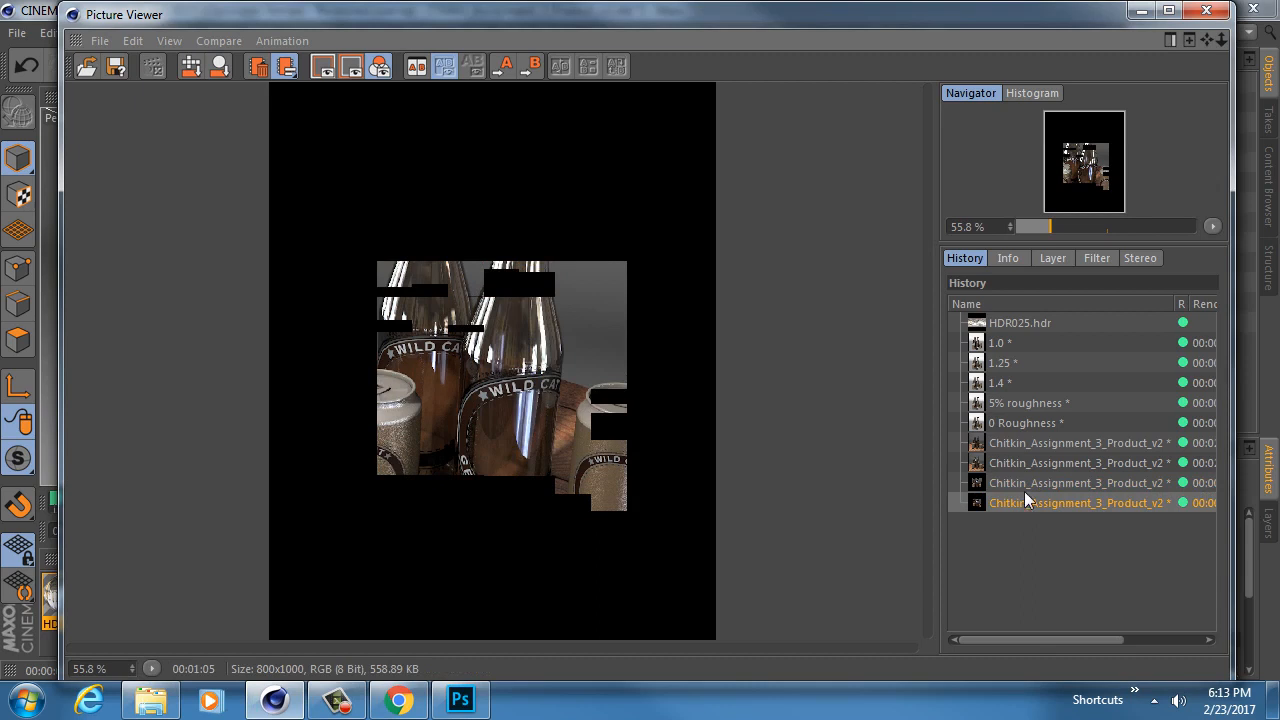
click(1024, 486)
click(462, 702)
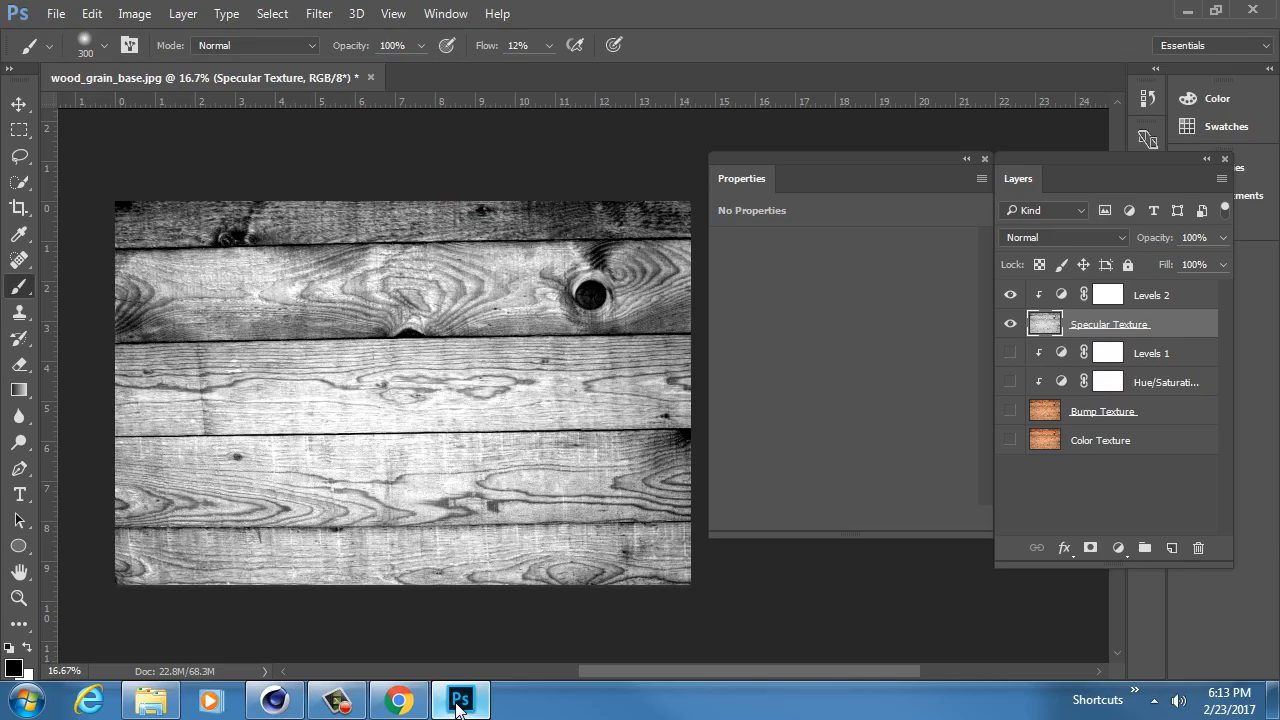
click(276, 704)
click(1141, 10)
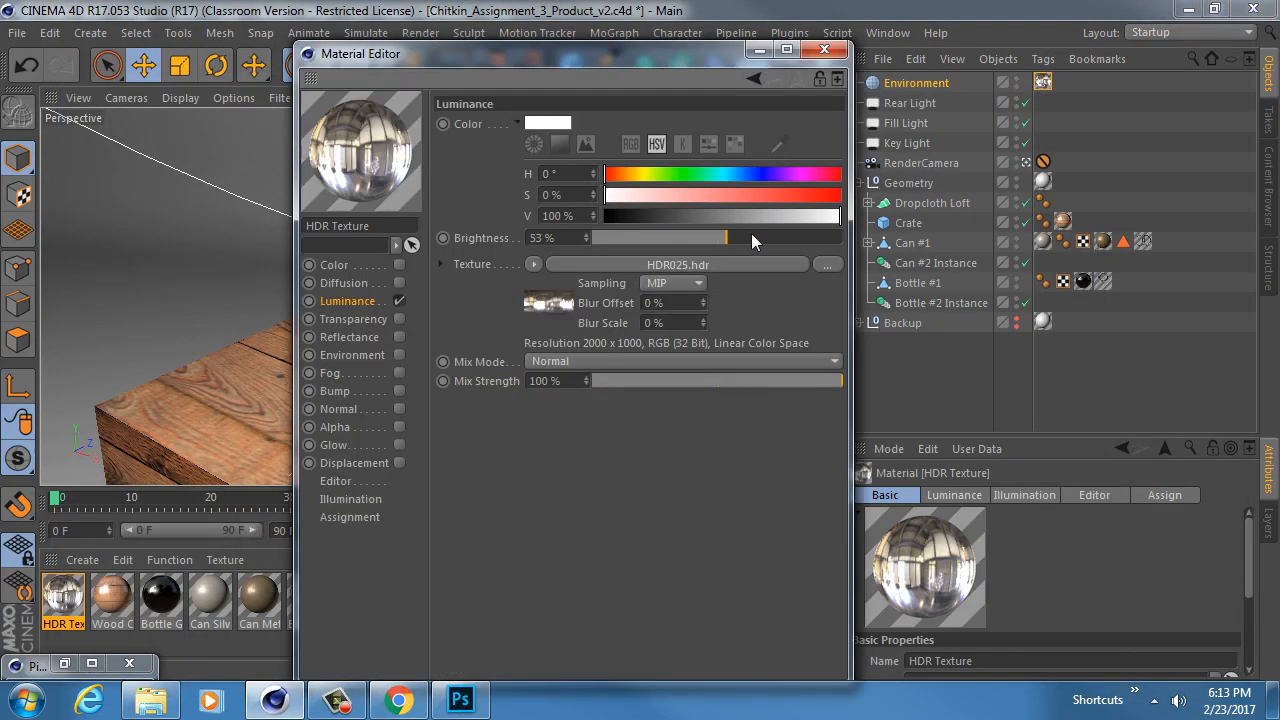
Step: Set the HDR Texture material's luminance brightness to 100% and the exposure of its HDR025.hdr image to -5
drag(751, 236, 845, 238)
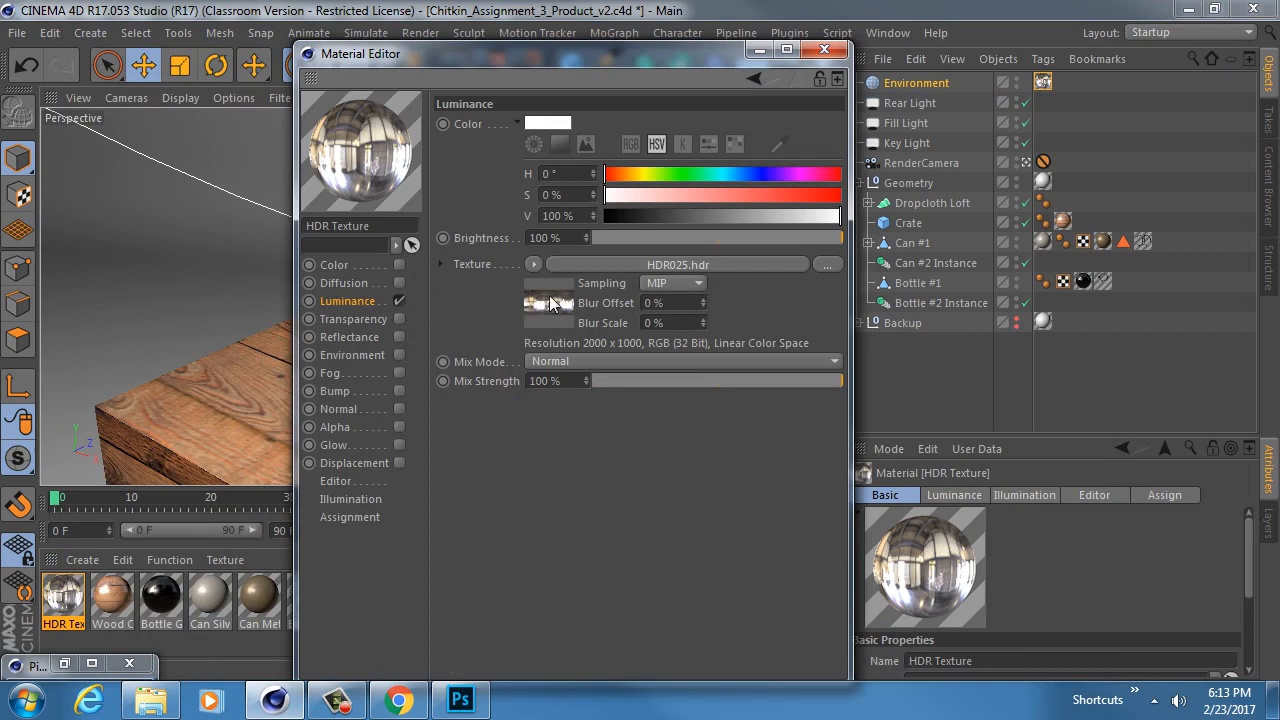
click(551, 300)
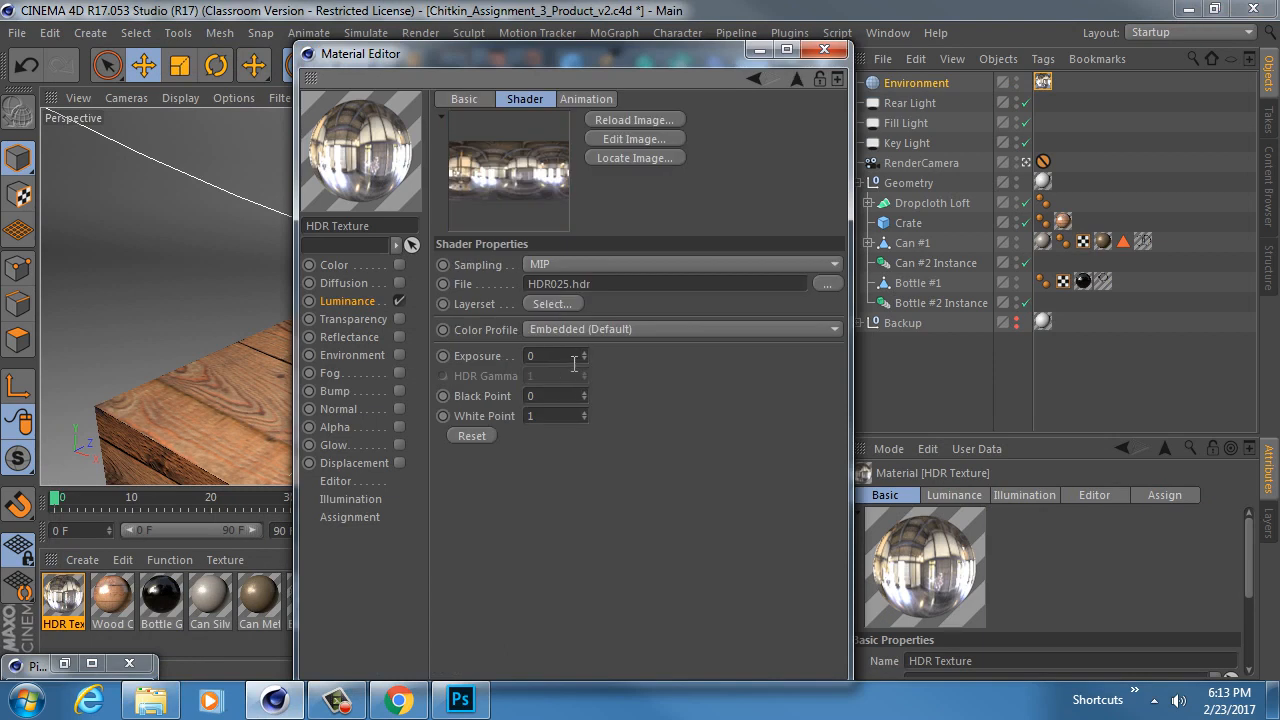
drag(585, 356, 585, 354)
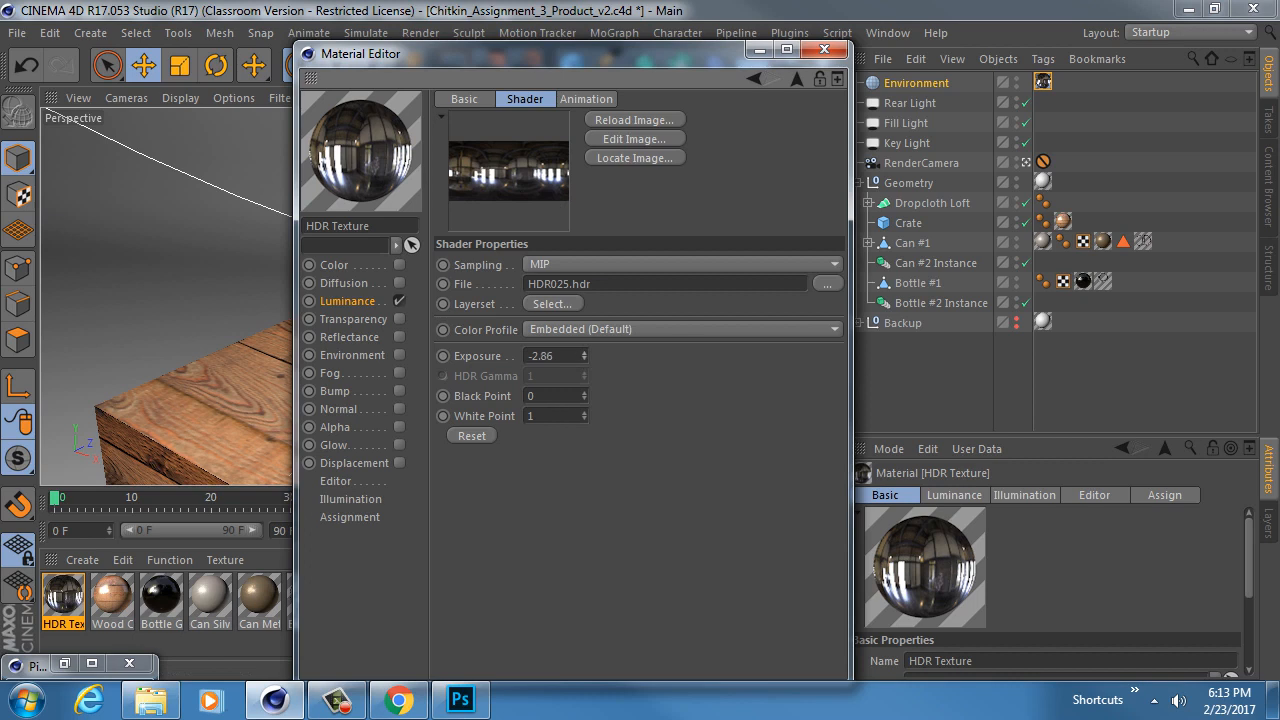
drag(585, 356, 583, 354)
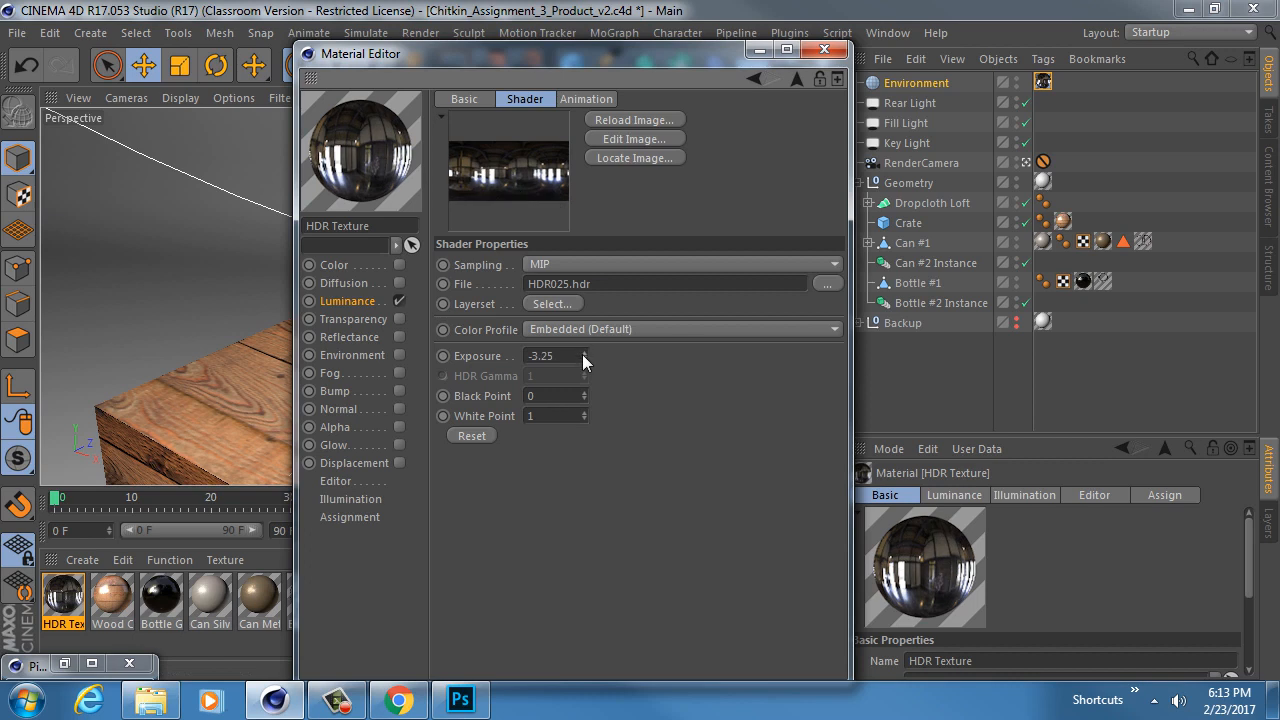
double_click(569, 356)
text(-8)
key(Return)
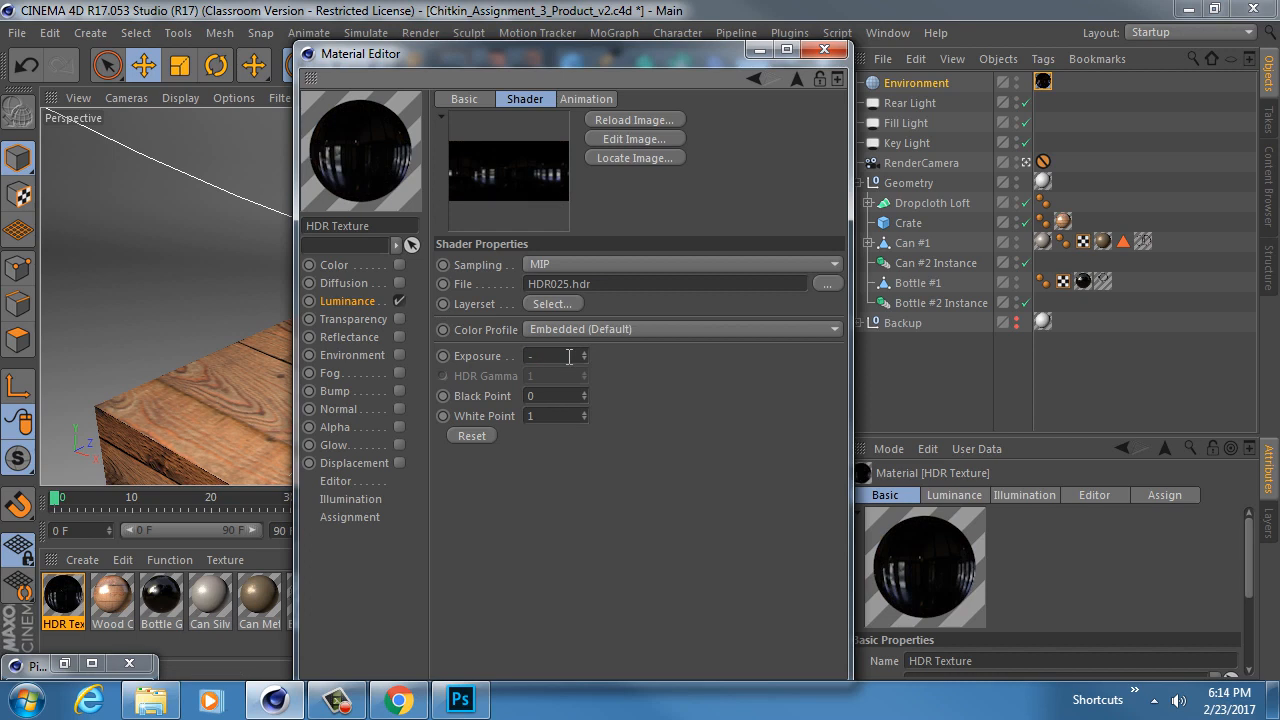
text(5)
key(Return)
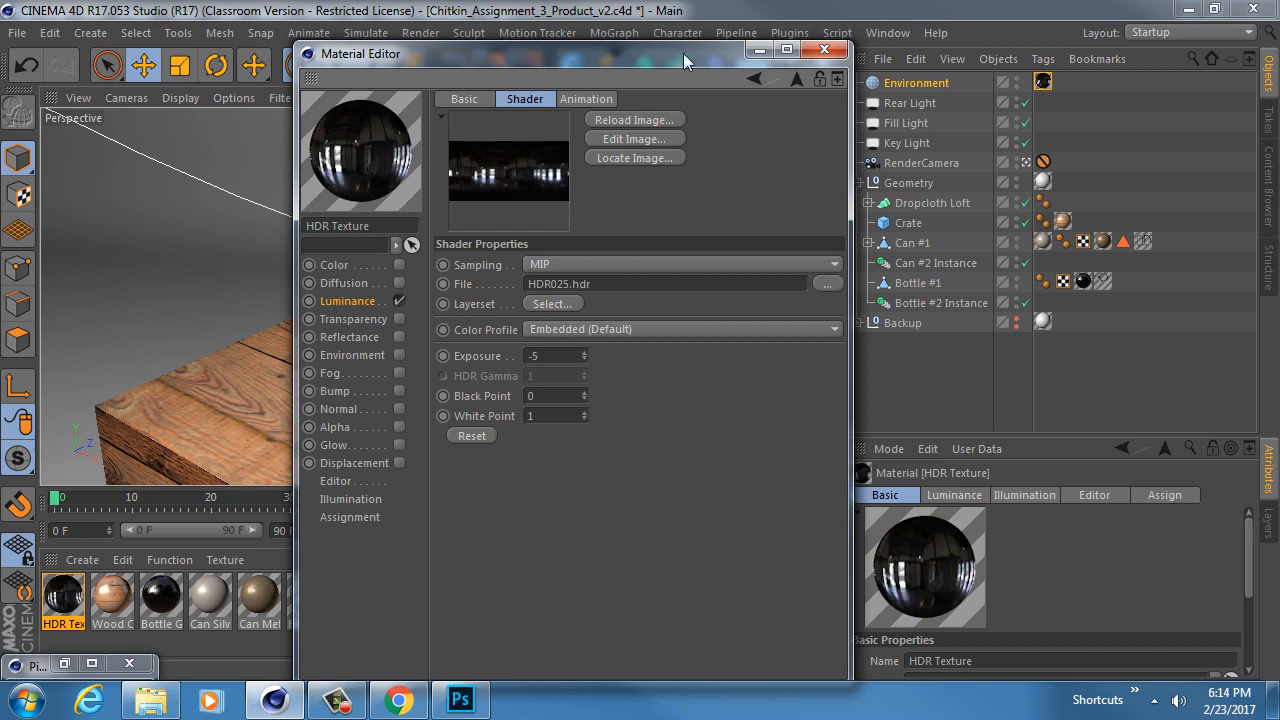
Step: Render the scene to the Picture Viewer and meanwhile view the two earlier complete renders, ending at 50% zoom
drag(683, 53, 1014, 125)
click(487, 68)
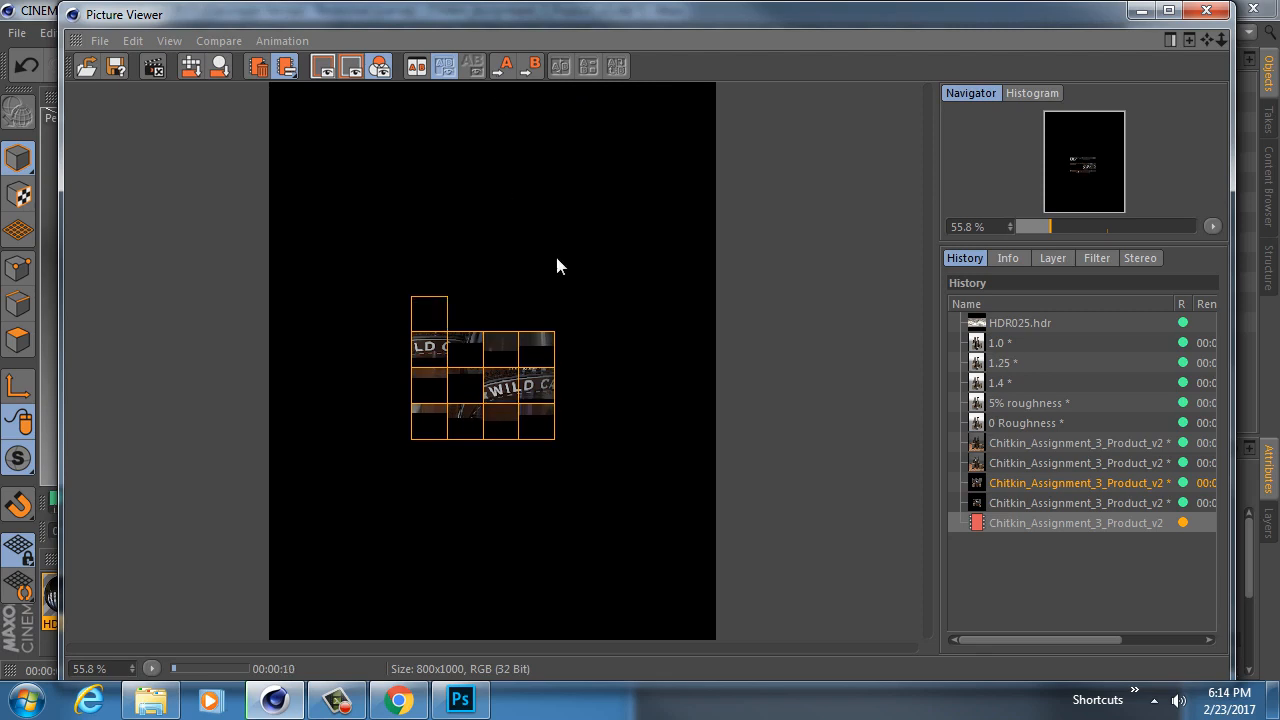
click(1024, 462)
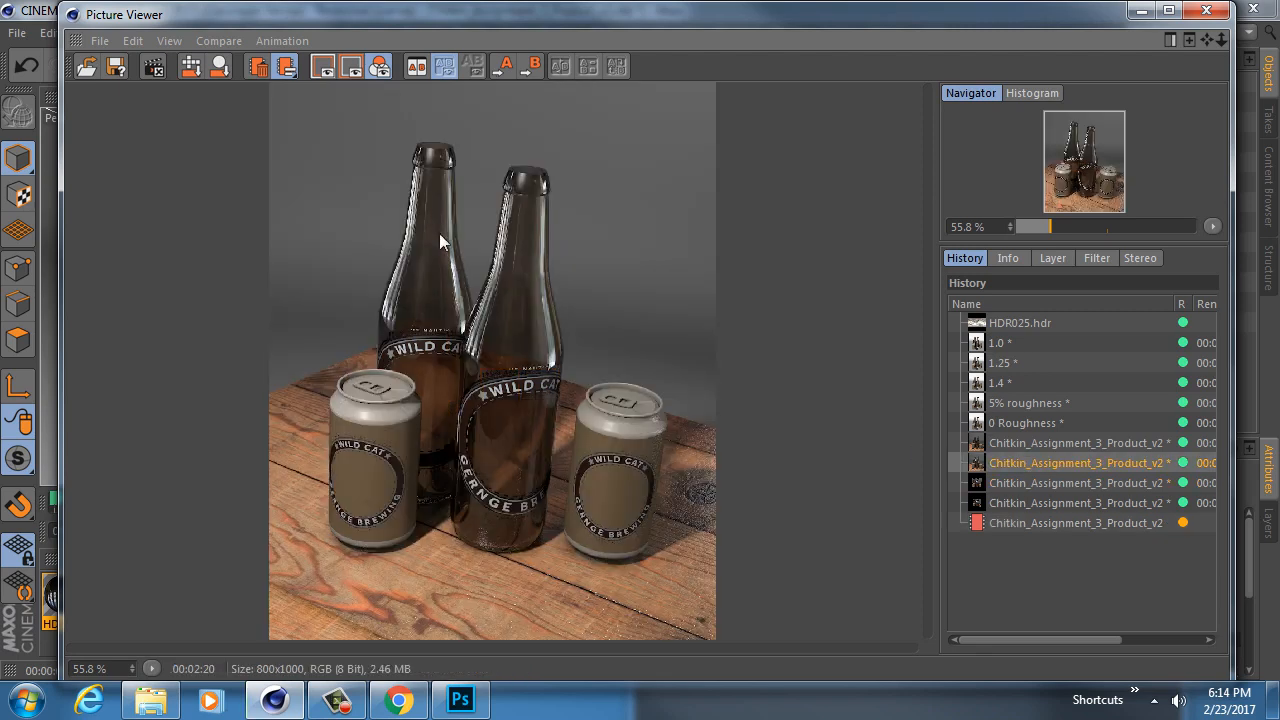
click(1031, 443)
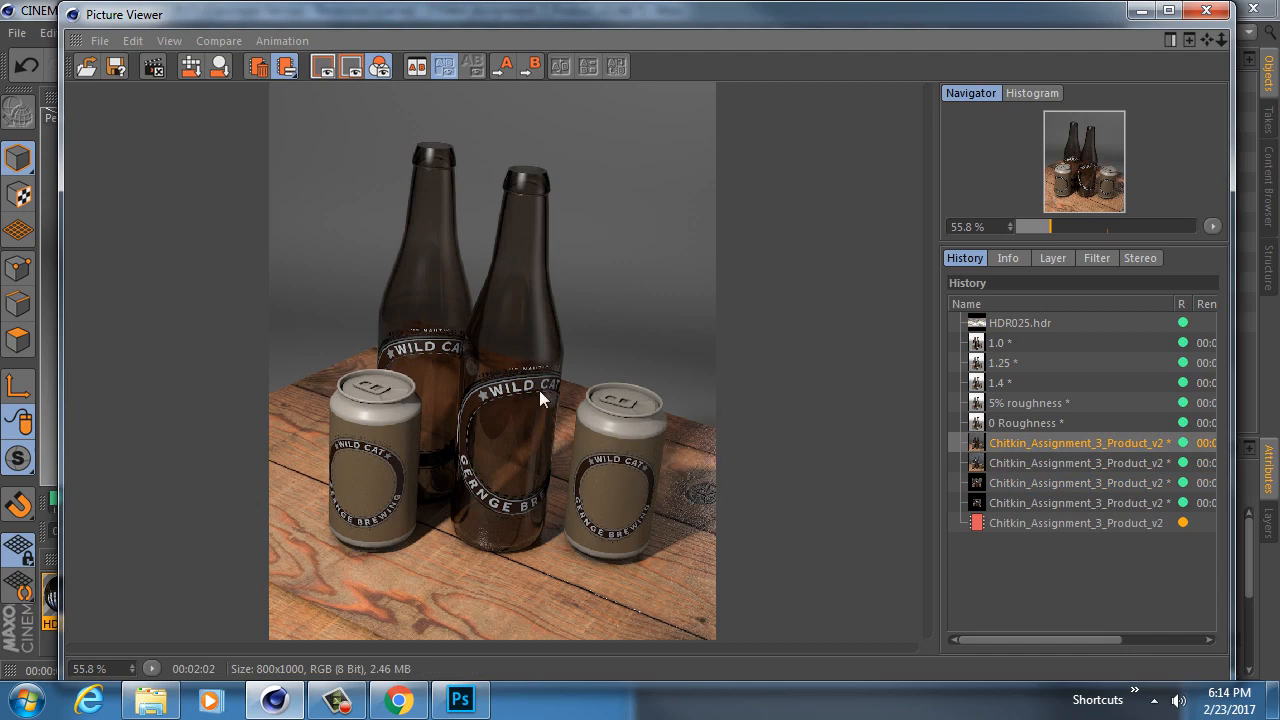
click(151, 668)
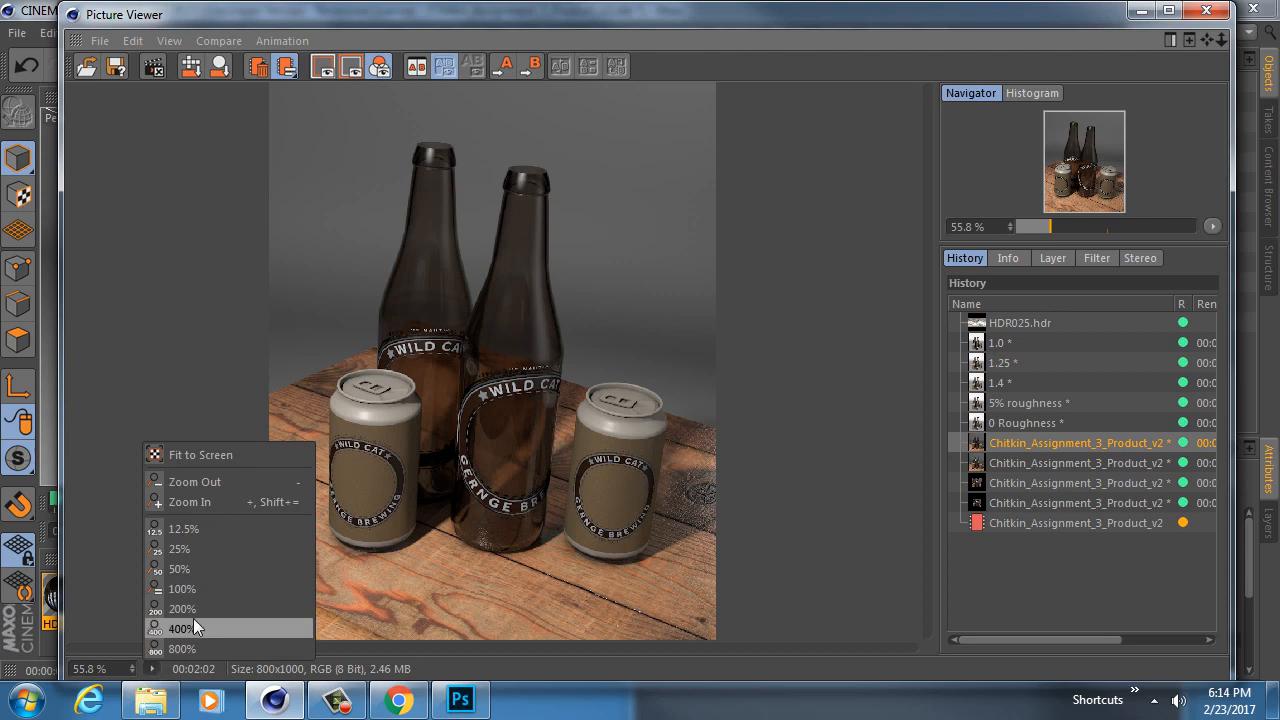
click(203, 569)
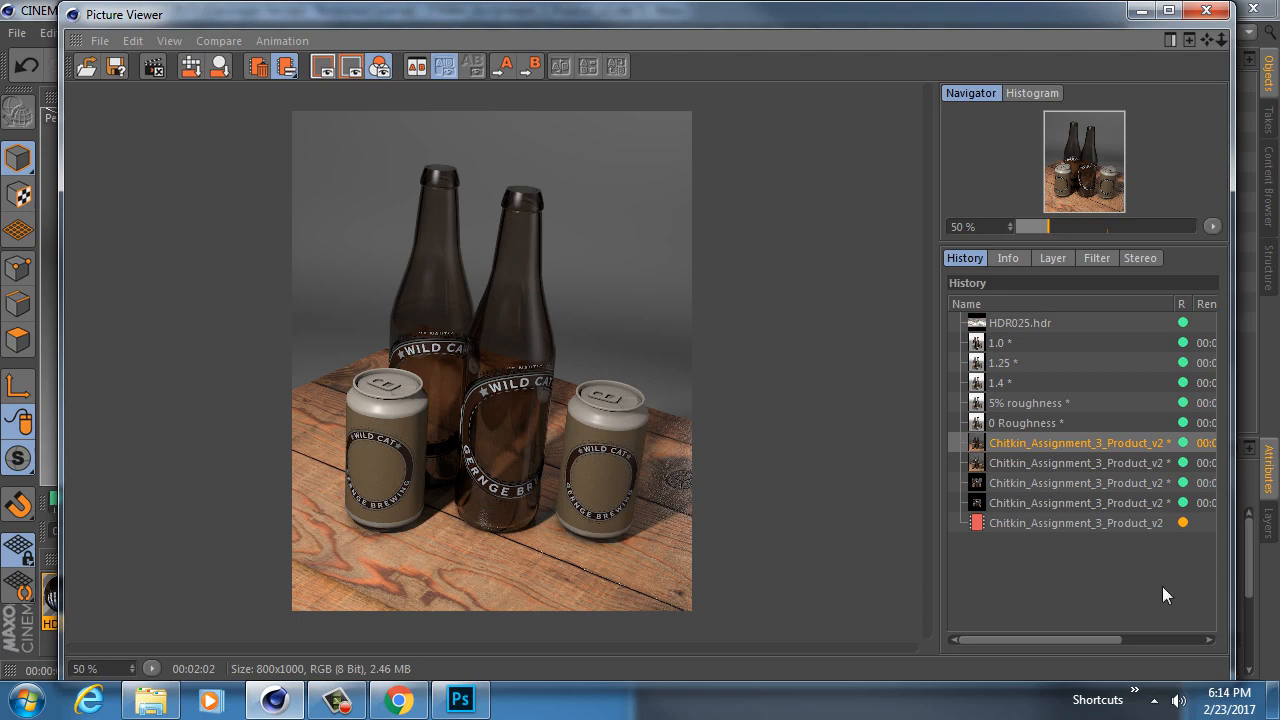
Step: Compare the bottle and can reflections in the running render with the last partial render and the first complete Chitkin_Assignment_3_Product_v2 render
click(1031, 525)
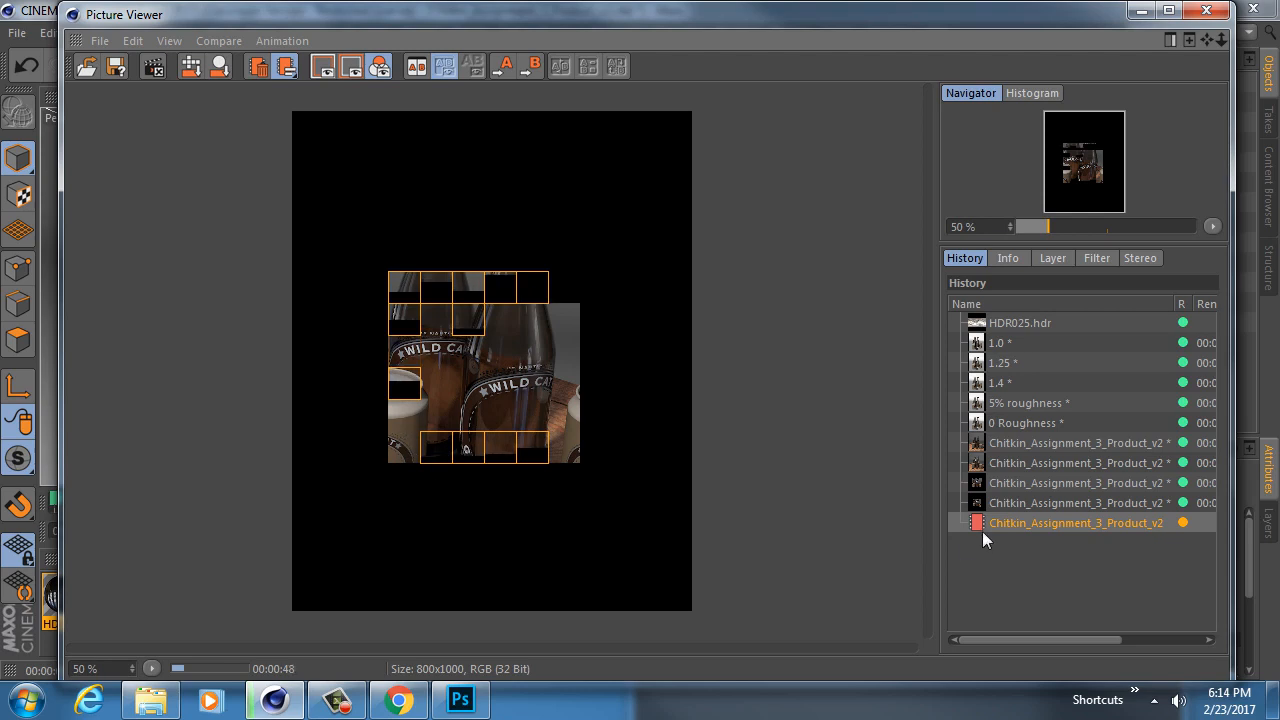
click(1017, 503)
scroll(403, 442, up, 2)
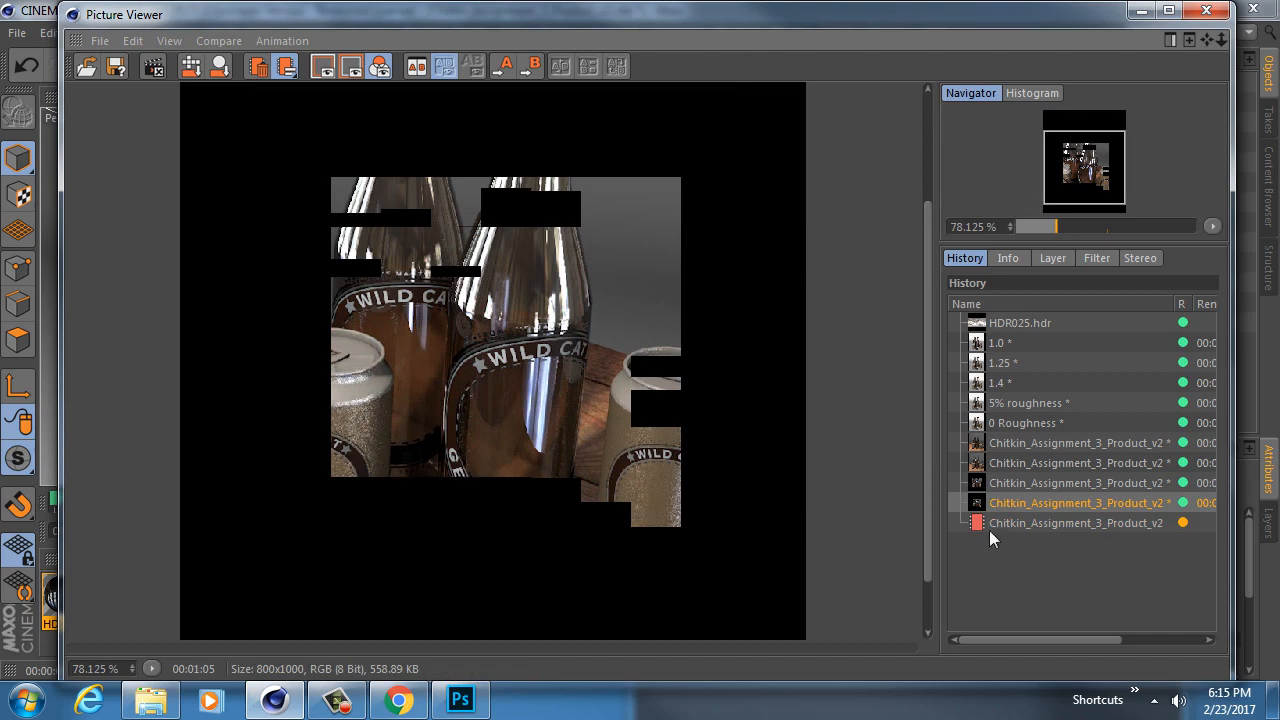
click(1015, 526)
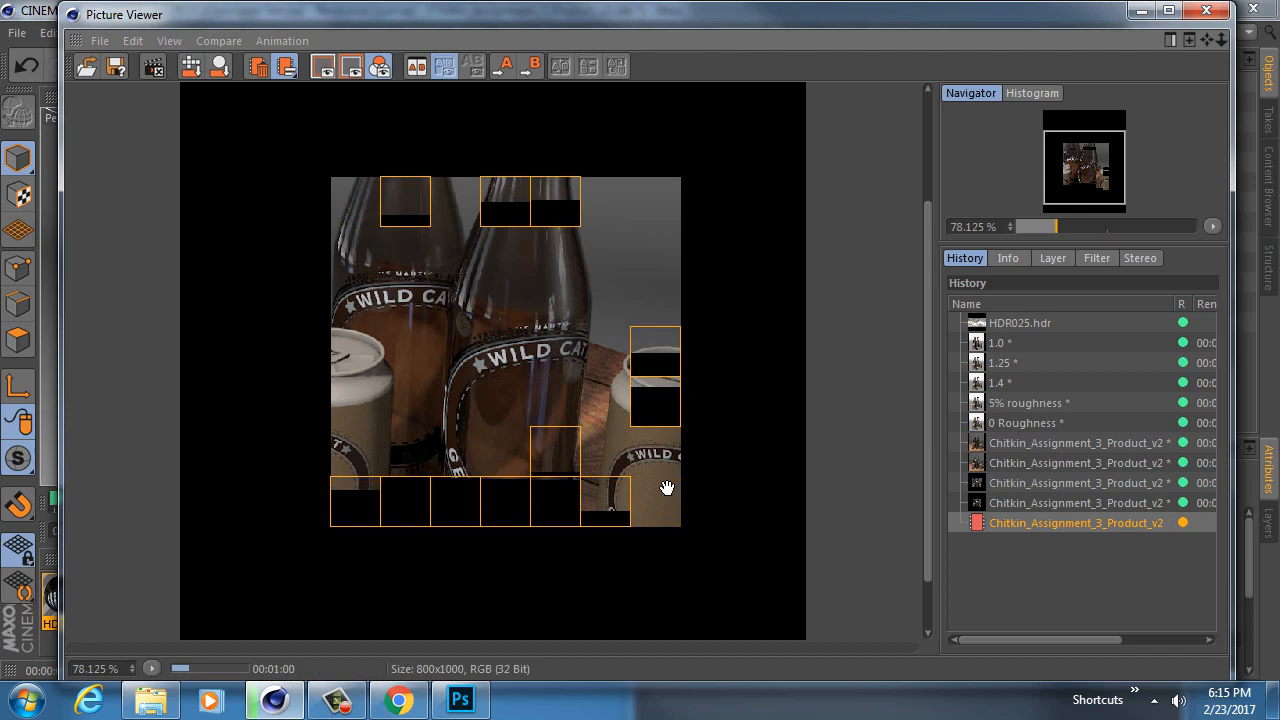
click(1022, 444)
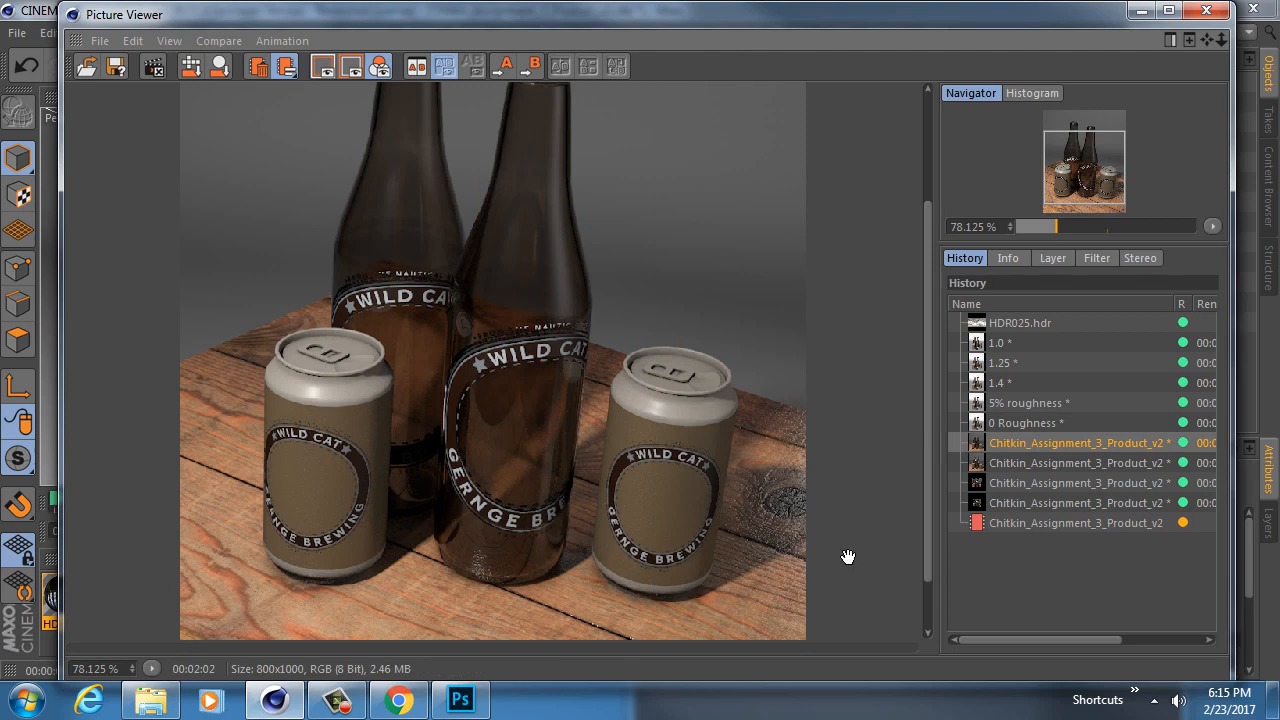
click(1037, 523)
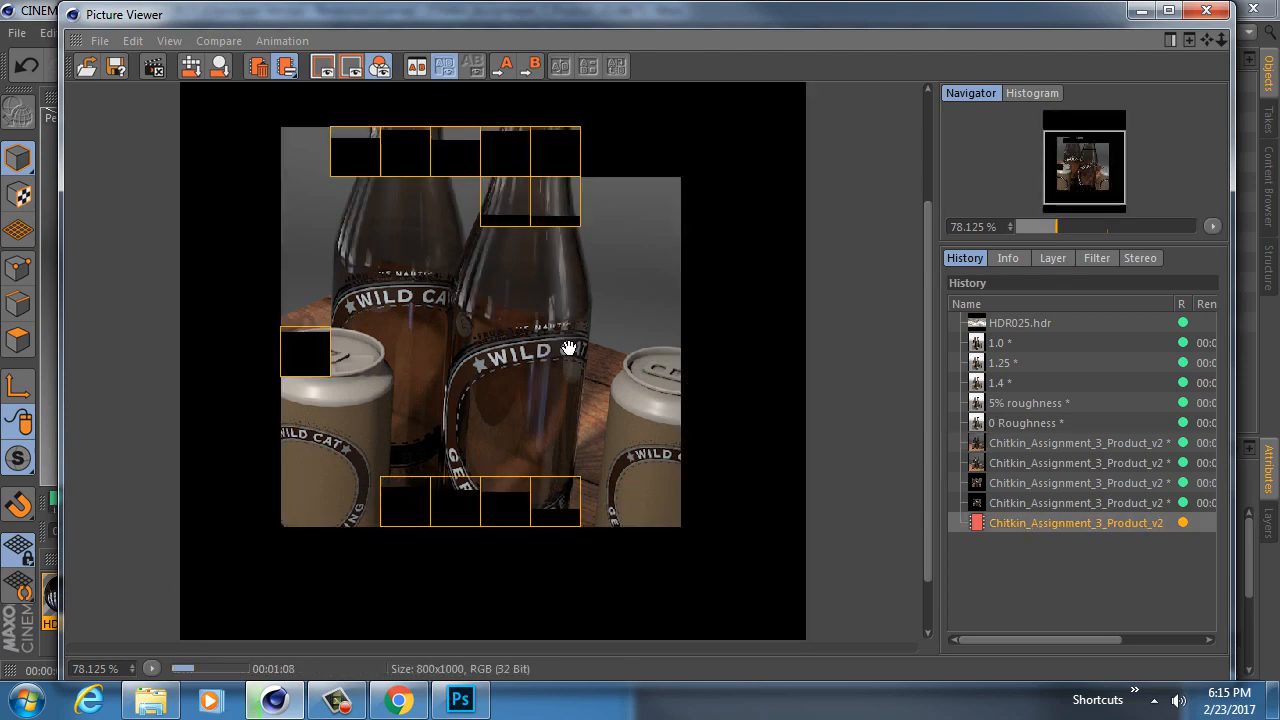
Step: Examine the reflections on the bottles, labels and cans in the new render as it completes
drag(509, 280, 507, 398)
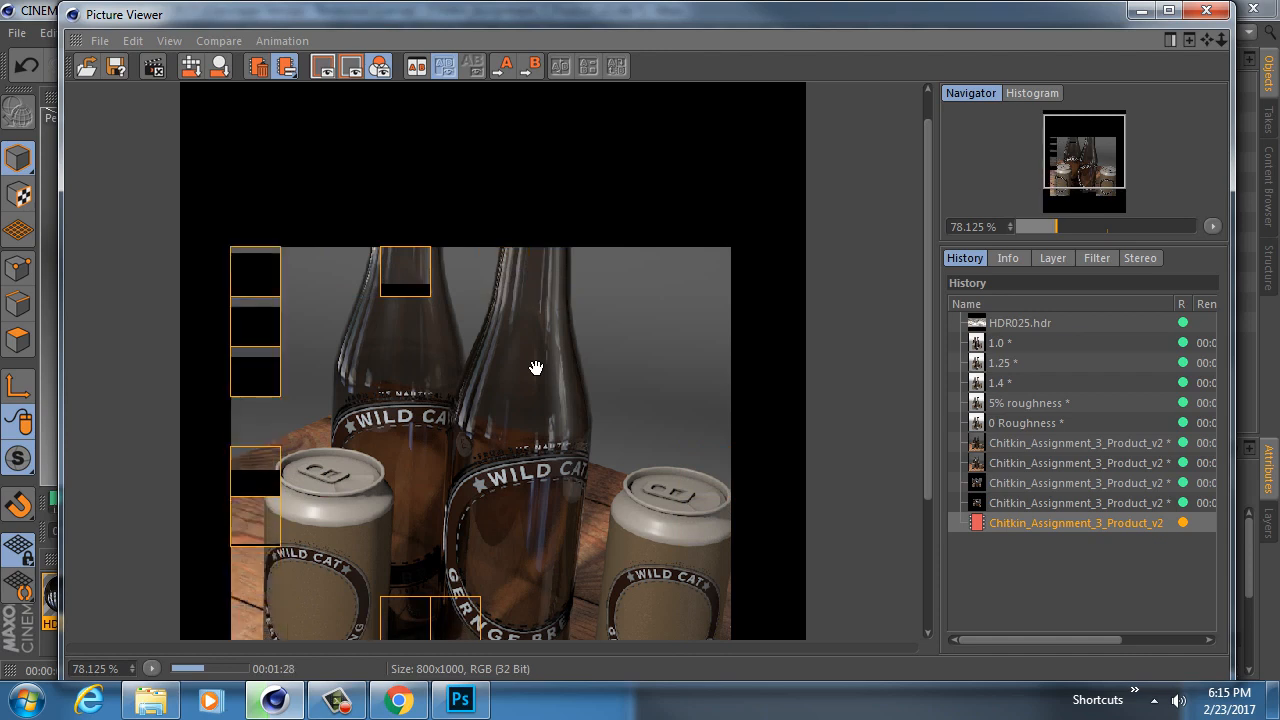
drag(434, 523, 346, 343)
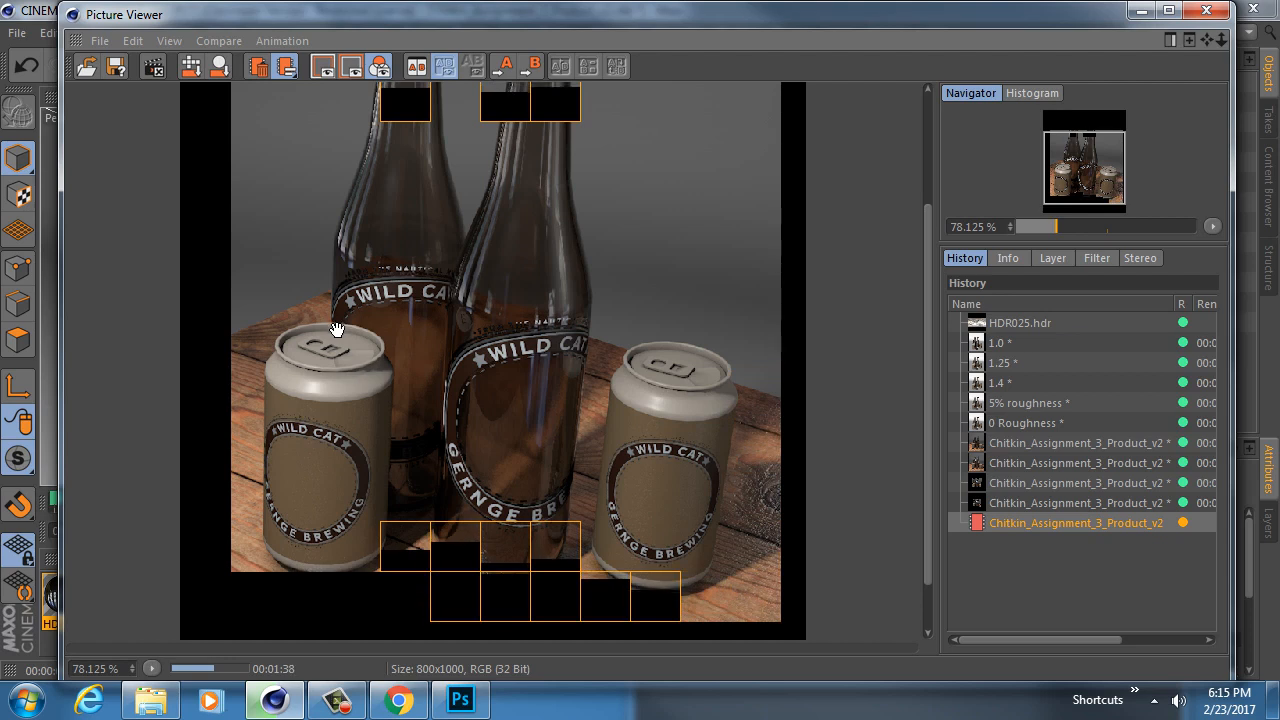
click(131, 668)
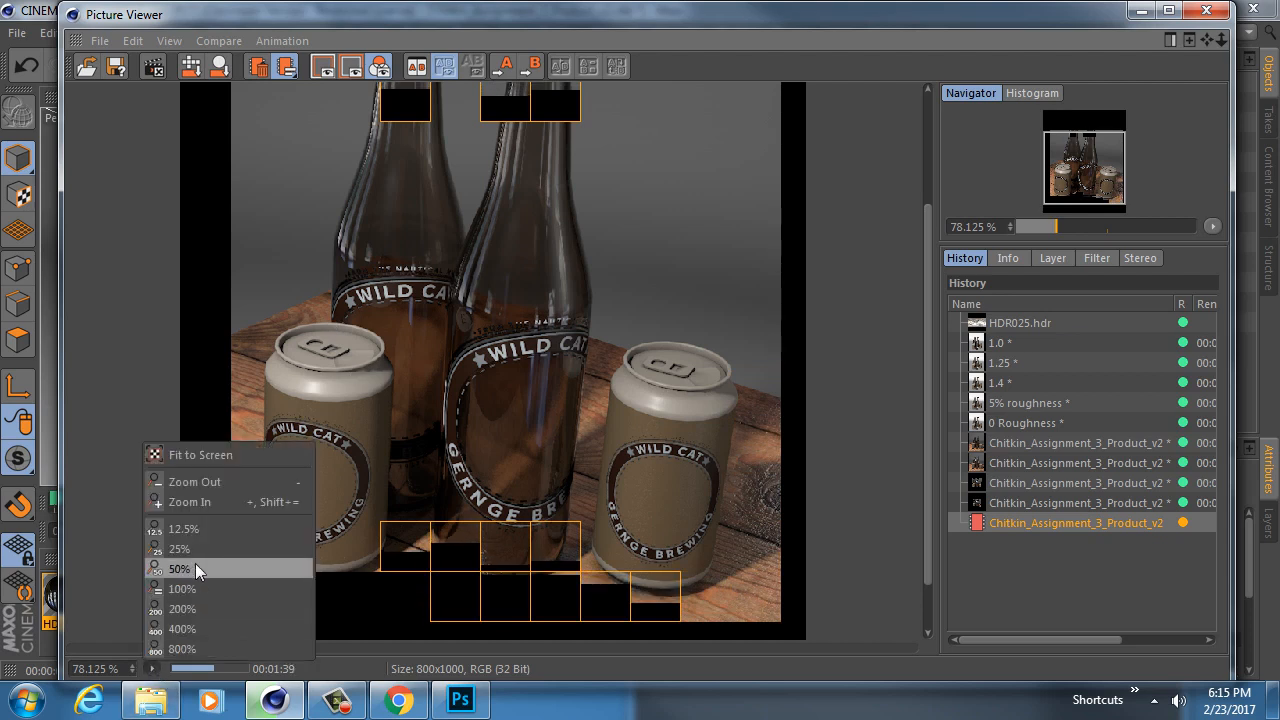
click(192, 567)
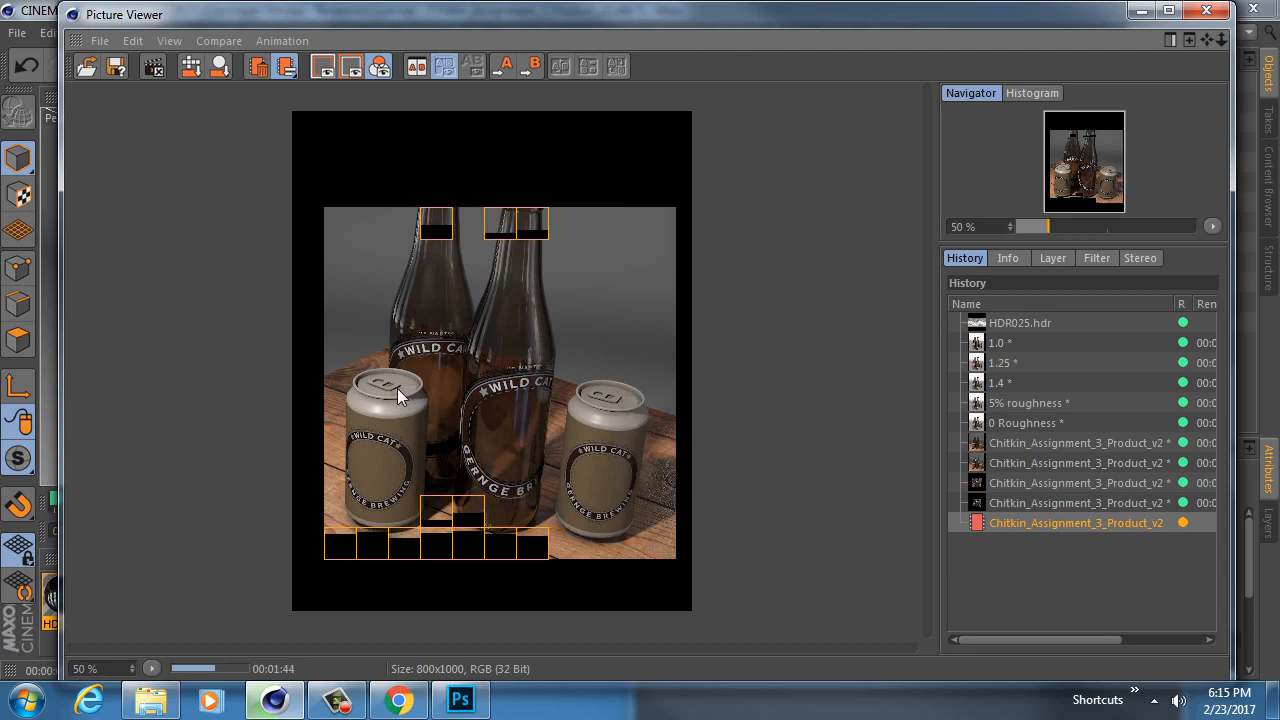
scroll(390, 398, up, 1)
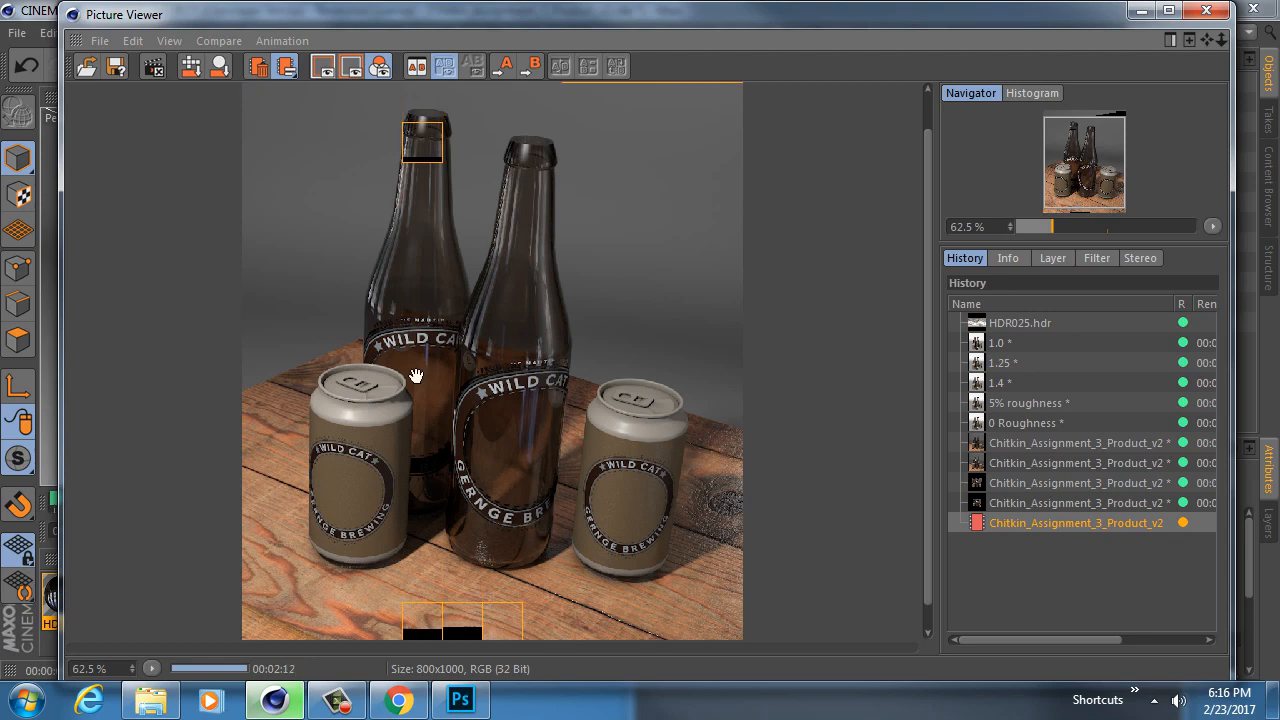
drag(508, 350, 508, 308)
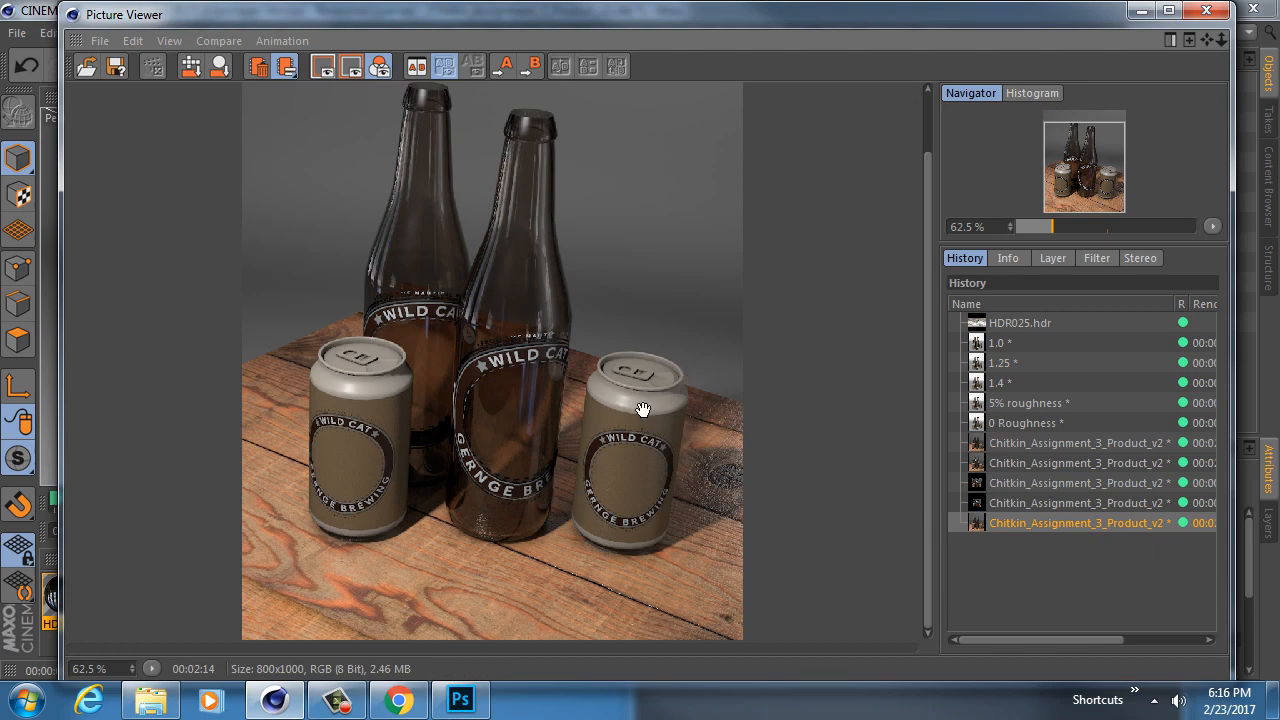
scroll(643, 410, up, 2)
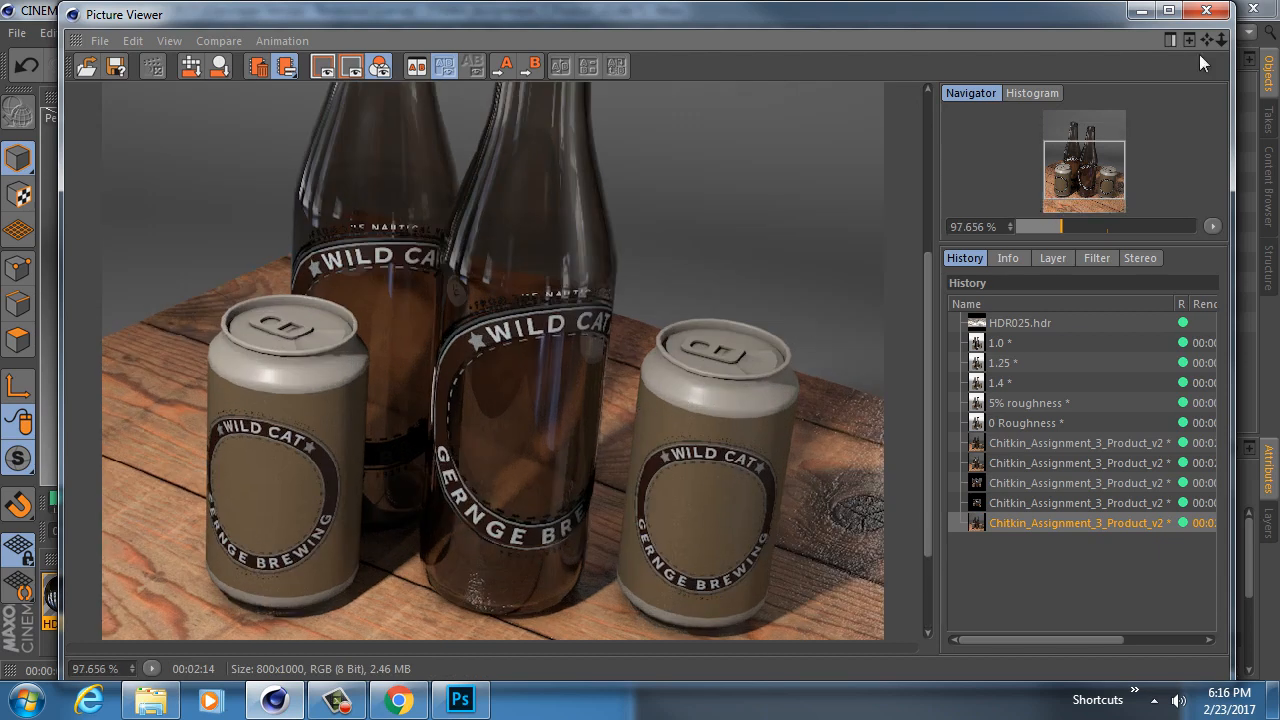
Step: Put the viewer and material editor away and add a Subdivision Surface as the parent of Can #1
click(1141, 11)
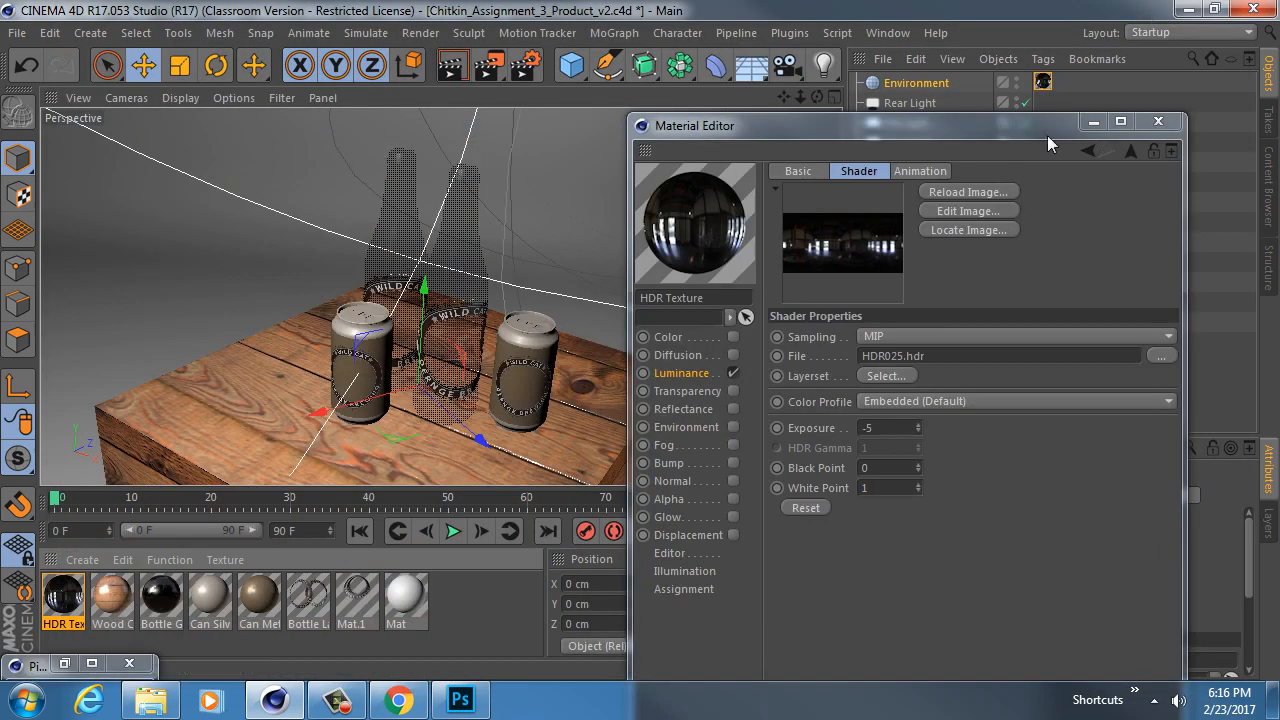
click(1148, 122)
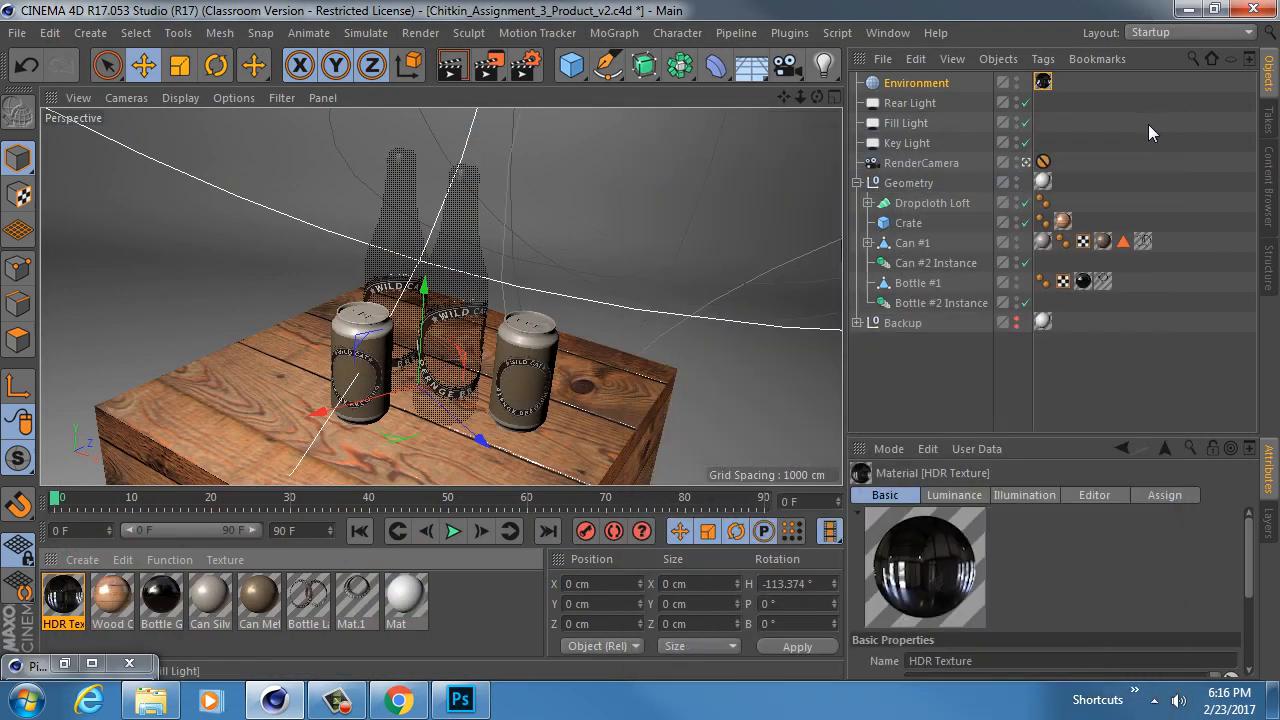
click(910, 283)
click(913, 245)
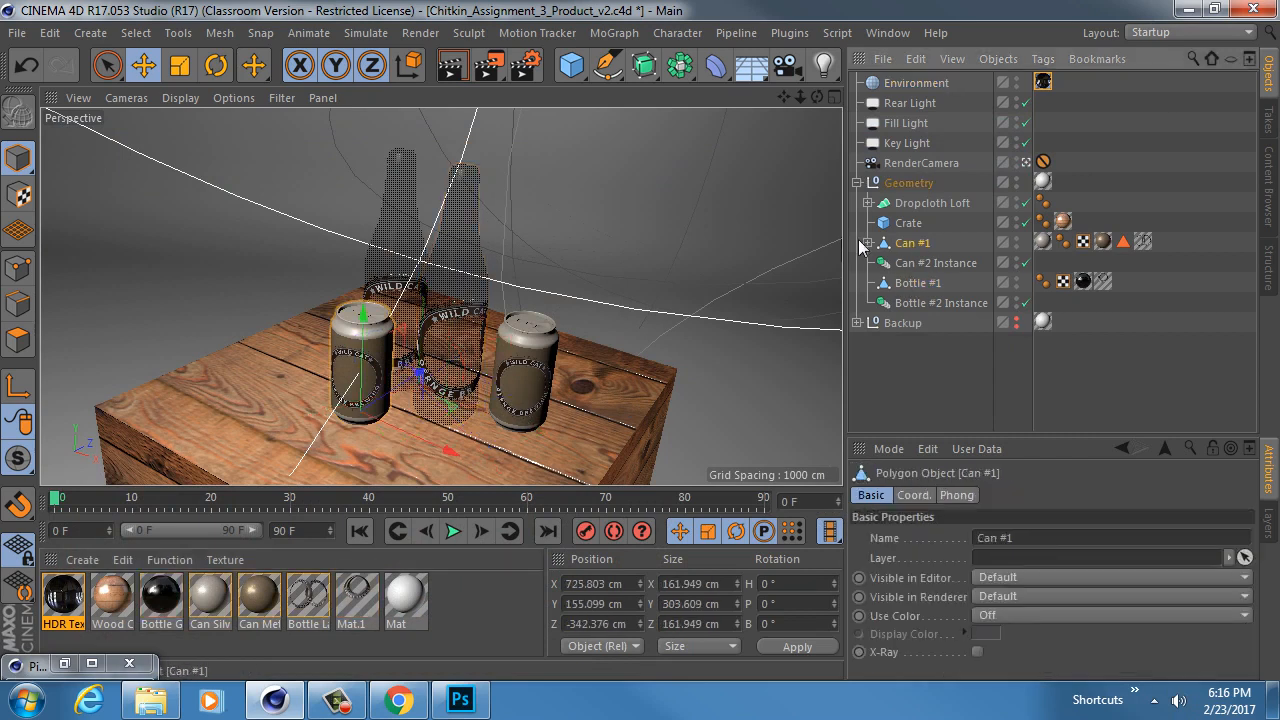
click(868, 243)
click(868, 243)
click(869, 243)
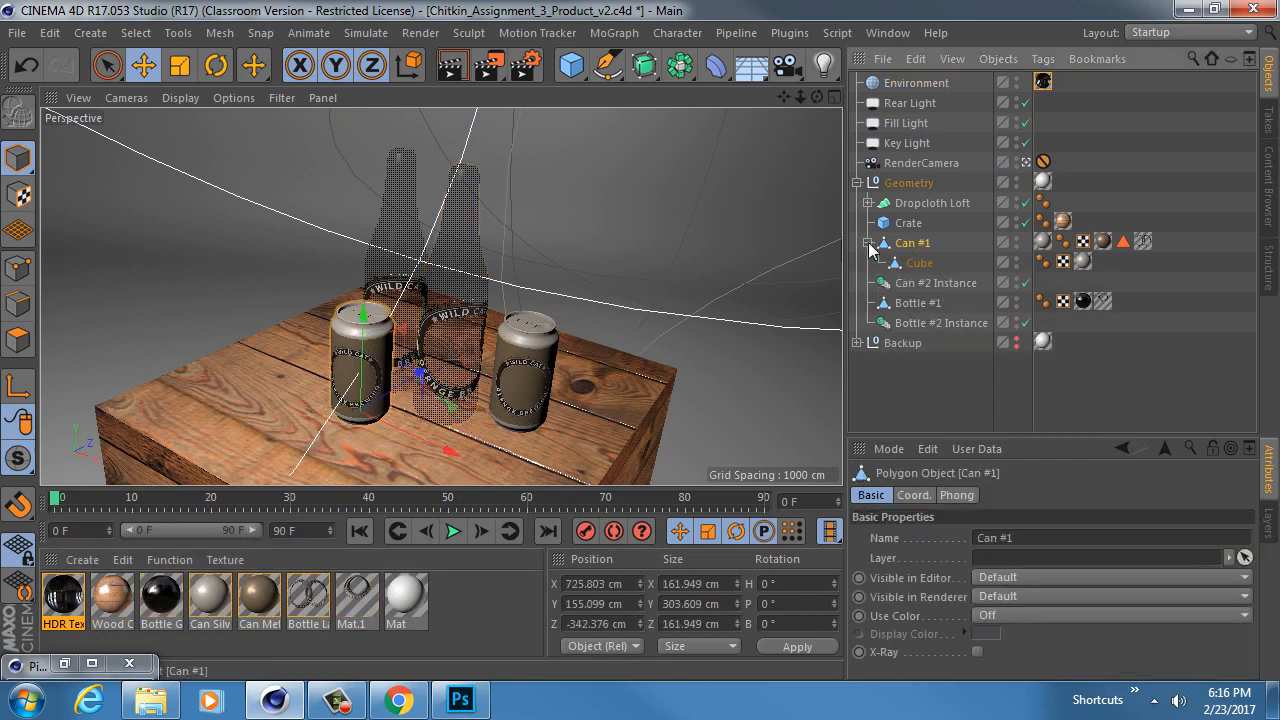
click(869, 243)
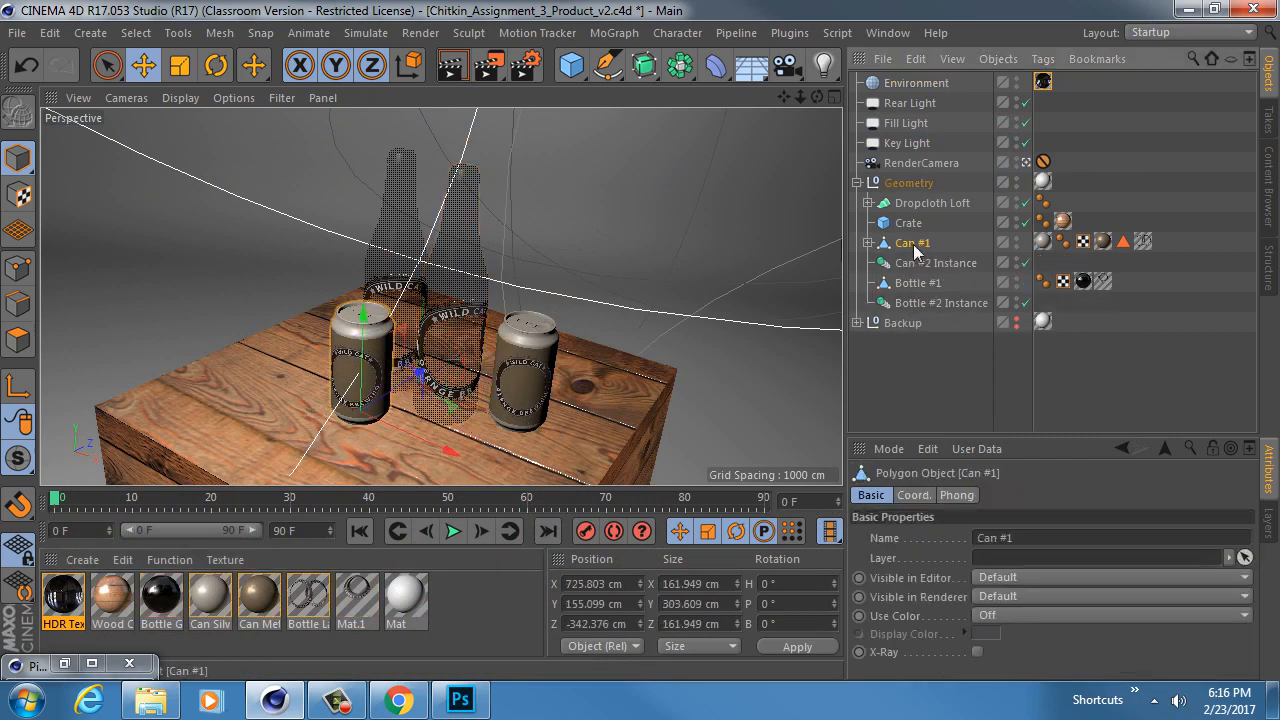
click(638, 78)
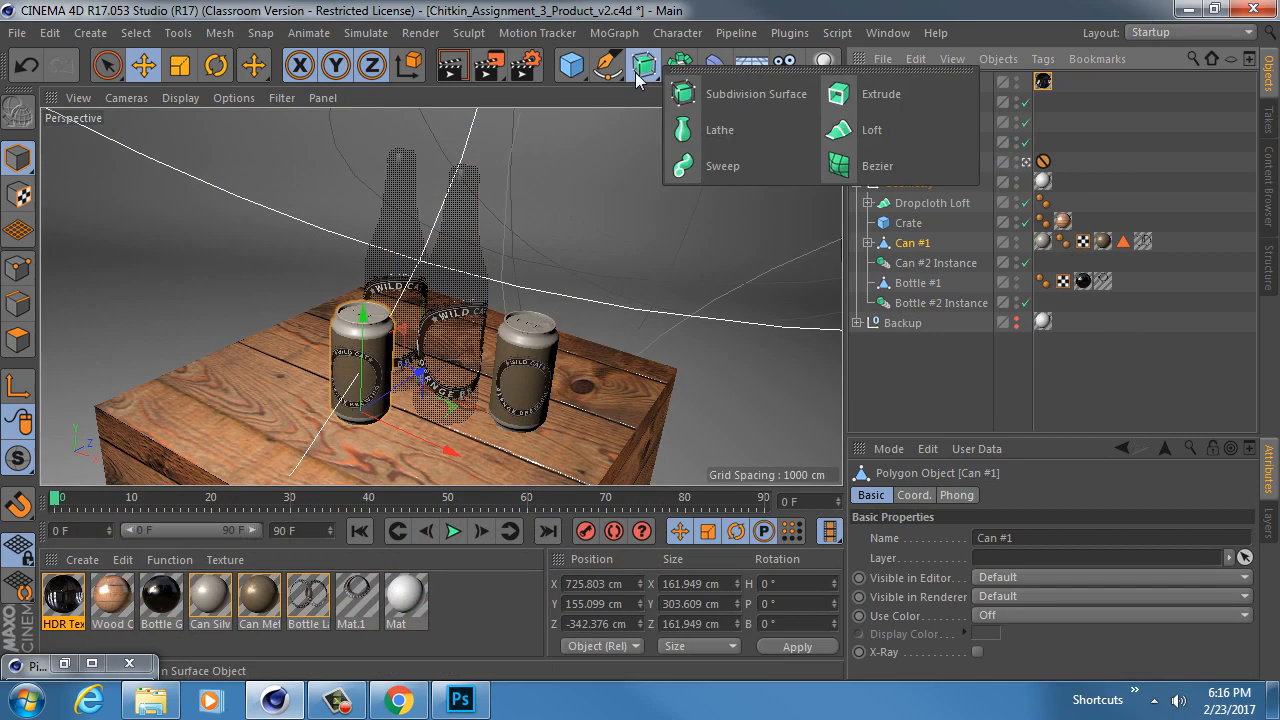
alt+click(738, 96)
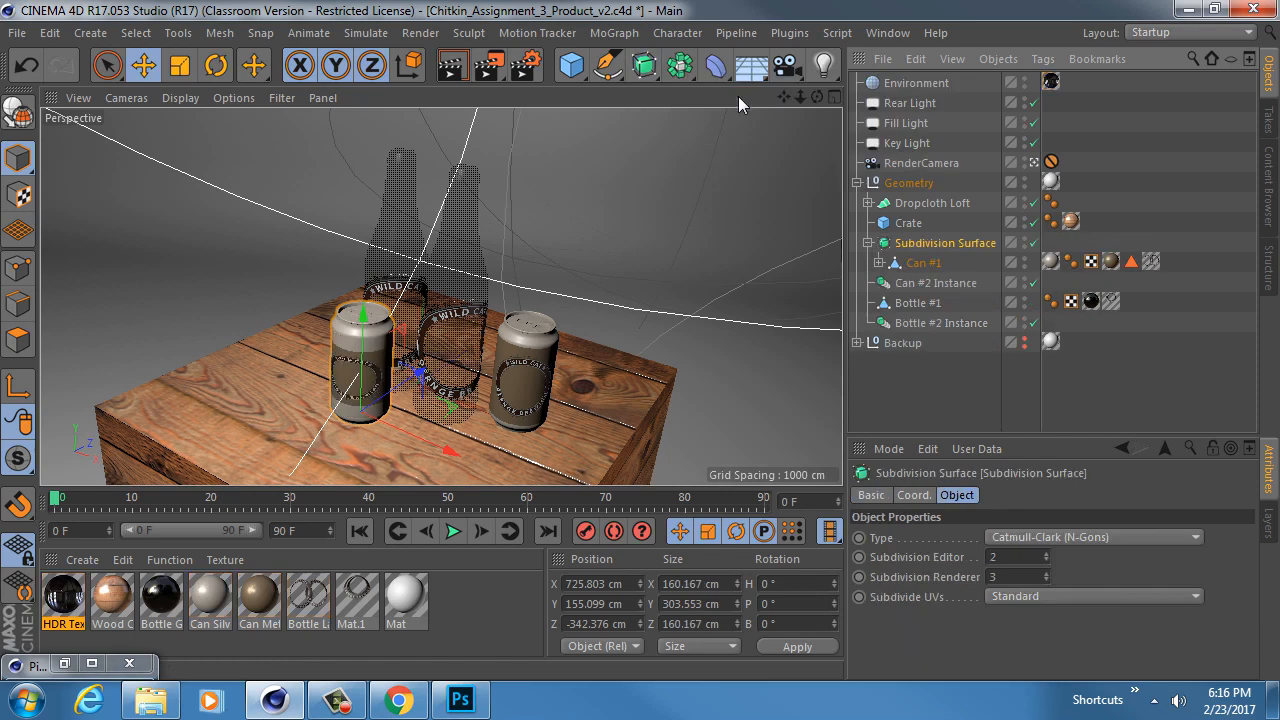
Step: Leave the RenderCamera view and compare the lid of Can #1 with the Subdivision Surface off and on
click(1034, 162)
alt+drag(408, 236, 387, 228)
alt+right_drag(387, 228, 481, 217)
alt+drag(481, 217, 395, 302)
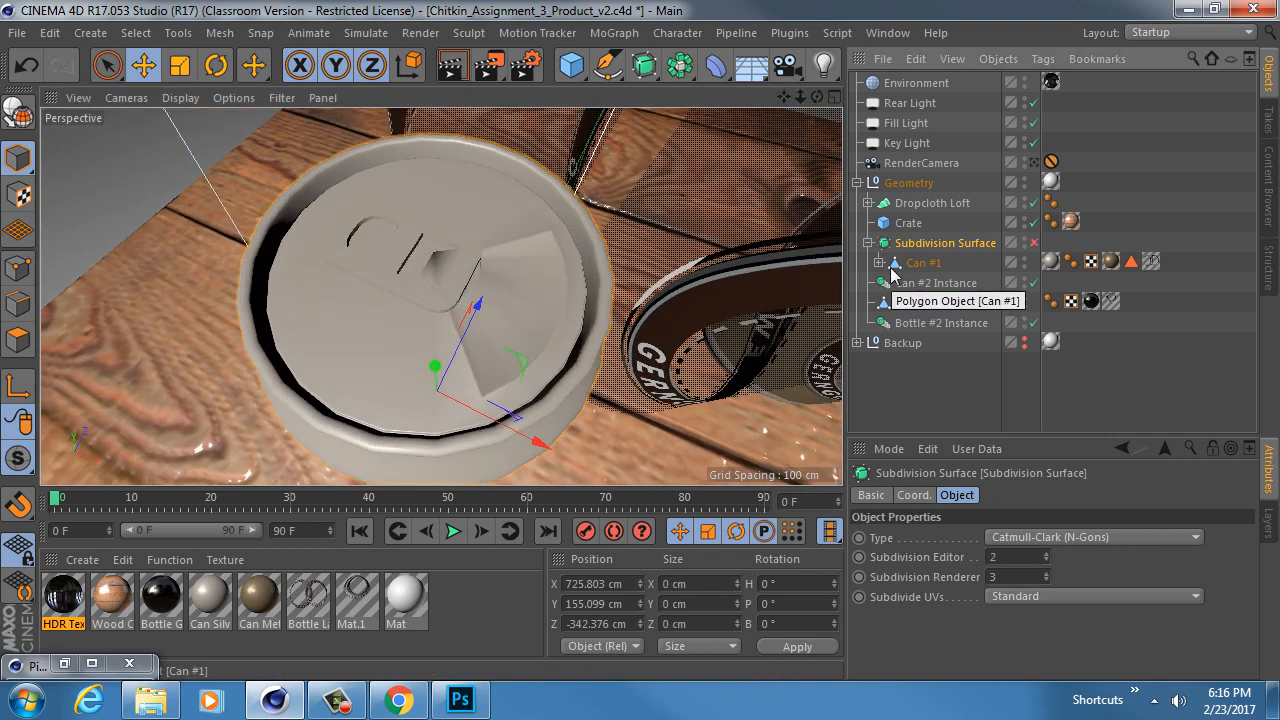
key(q)
key(q)
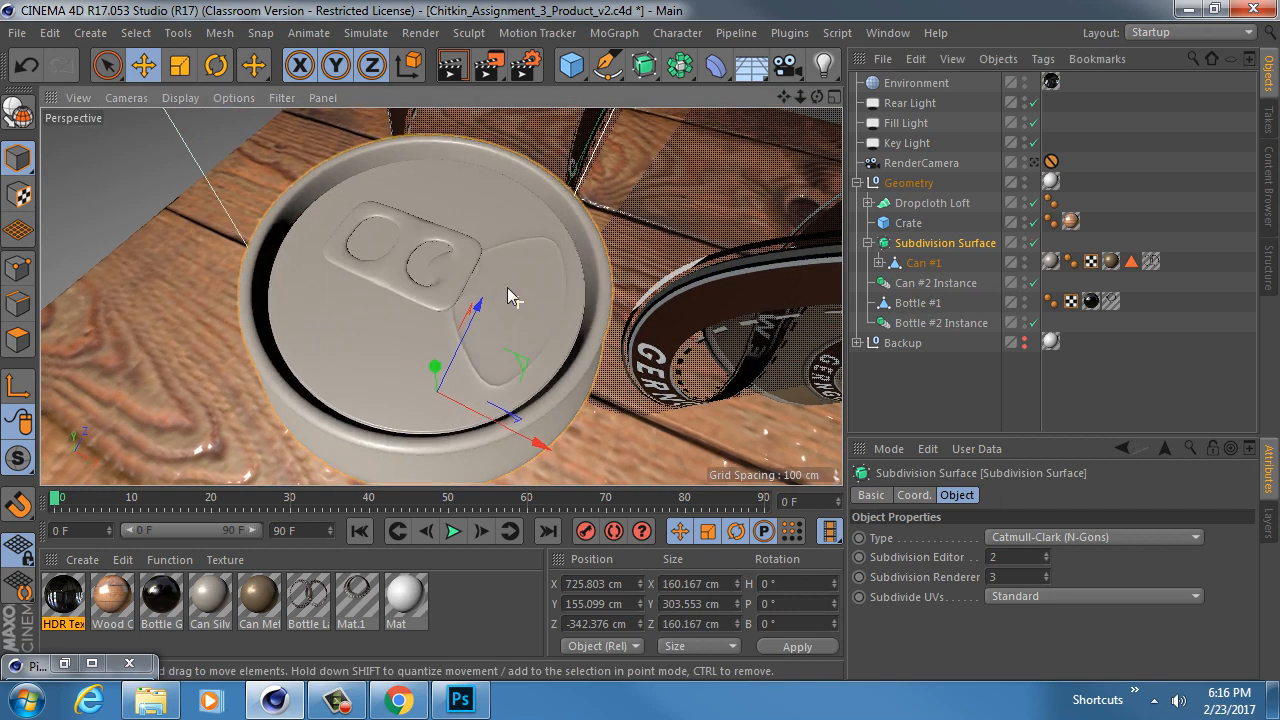
Step: Compare Can #1 with its Subdivision Surface off and on, viewing the lid, shoulder and label area
mouse_move(507, 287)
alt+mouse_down()
mouse_move(488, 300)
mouse_move(528, 280)
mouse_move(518, 256)
mouse_move(514, 266)
alt+mouse_up()
key(q)
key(q)
alt+drag(482, 317, 535, 298)
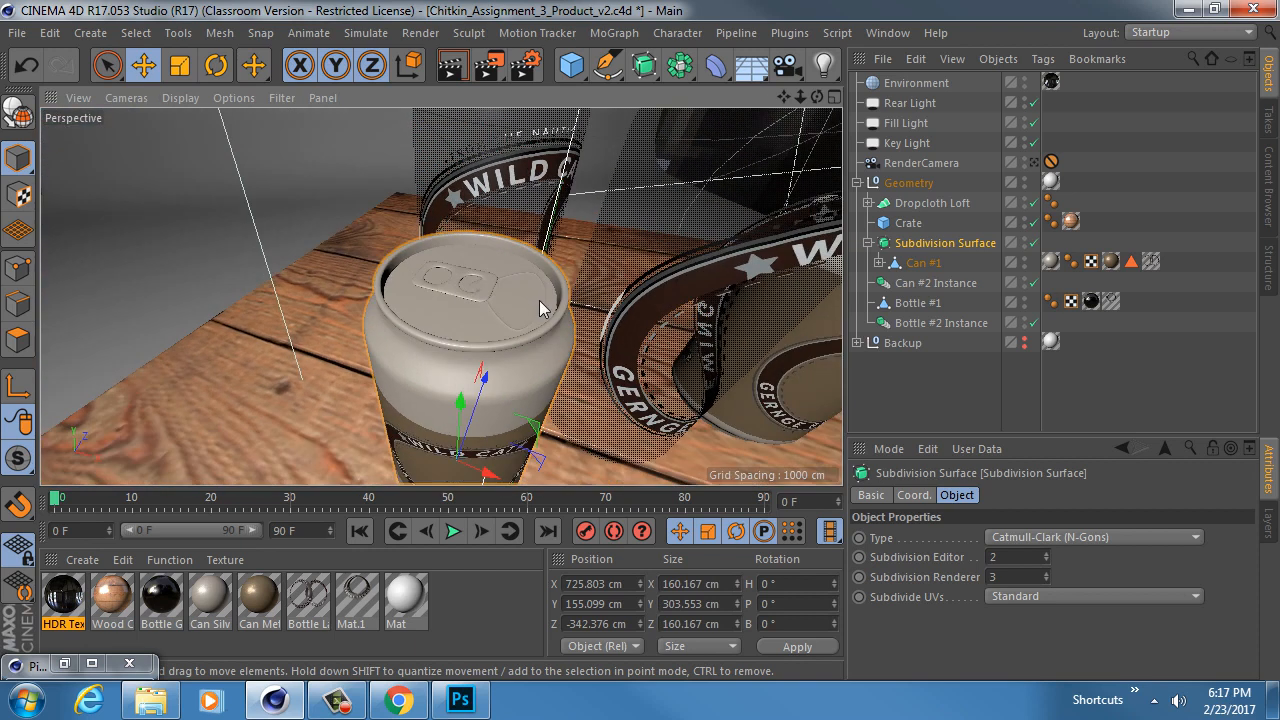
alt+right_drag(535, 300, 503, 341)
alt+drag(503, 341, 532, 315)
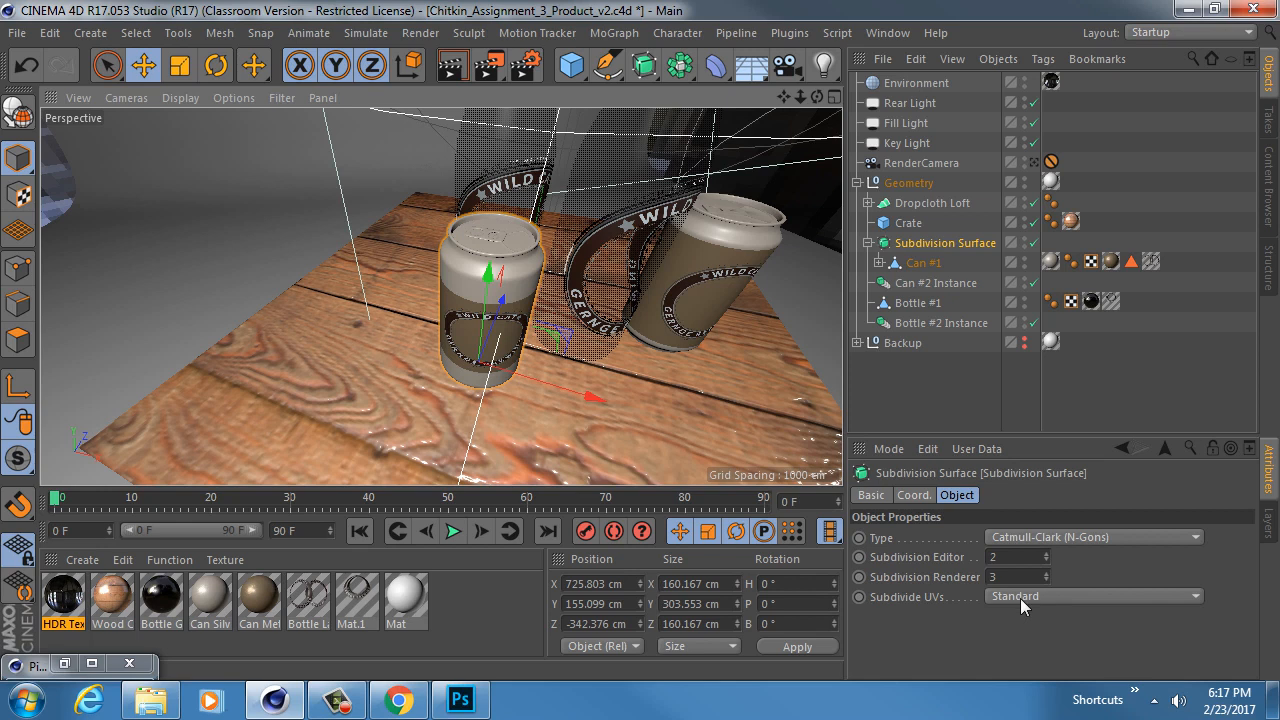
Step: Try the Edge and Boundary options for Subdivide UVs on the Subdivision Surface, and restore Standard
click(1052, 594)
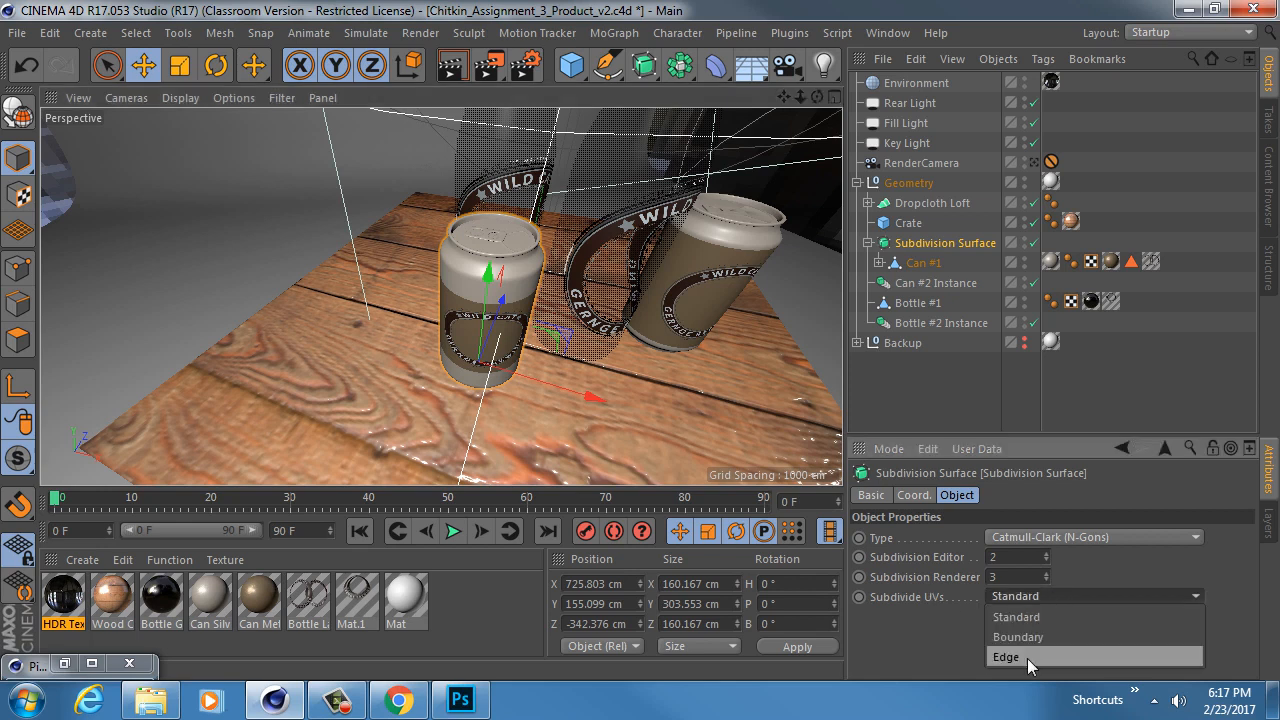
click(1027, 658)
click(1026, 592)
click(1025, 637)
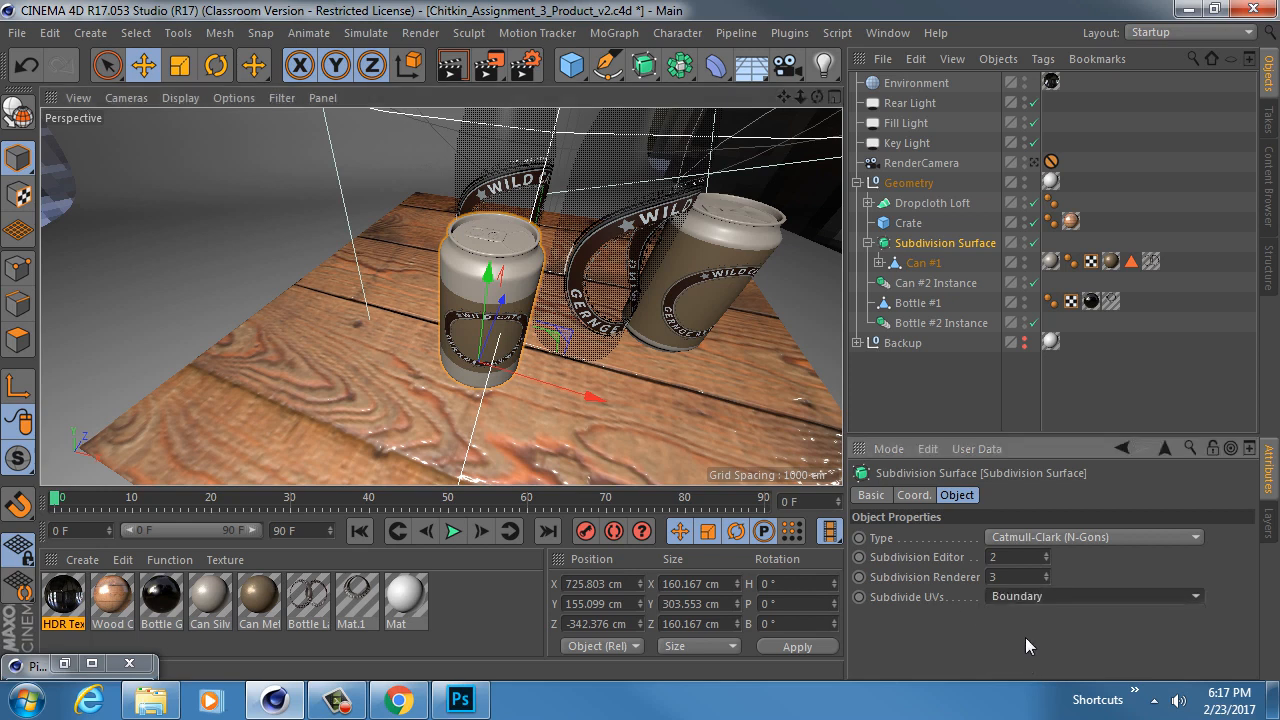
click(1023, 598)
click(1022, 615)
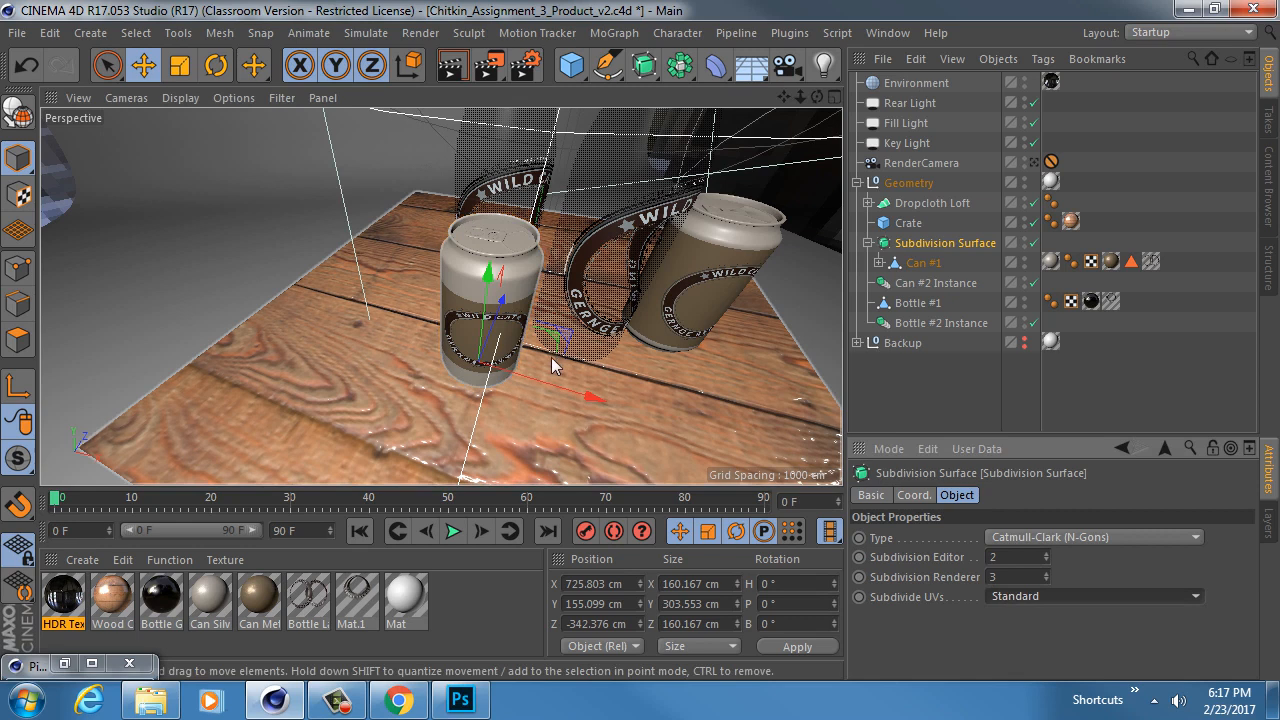
Step: Switch the Subdivision Surface off and examine the original mesh of Can #1 in Gouraud Shading (Lines)
key(q)
click(180, 97)
click(200, 146)
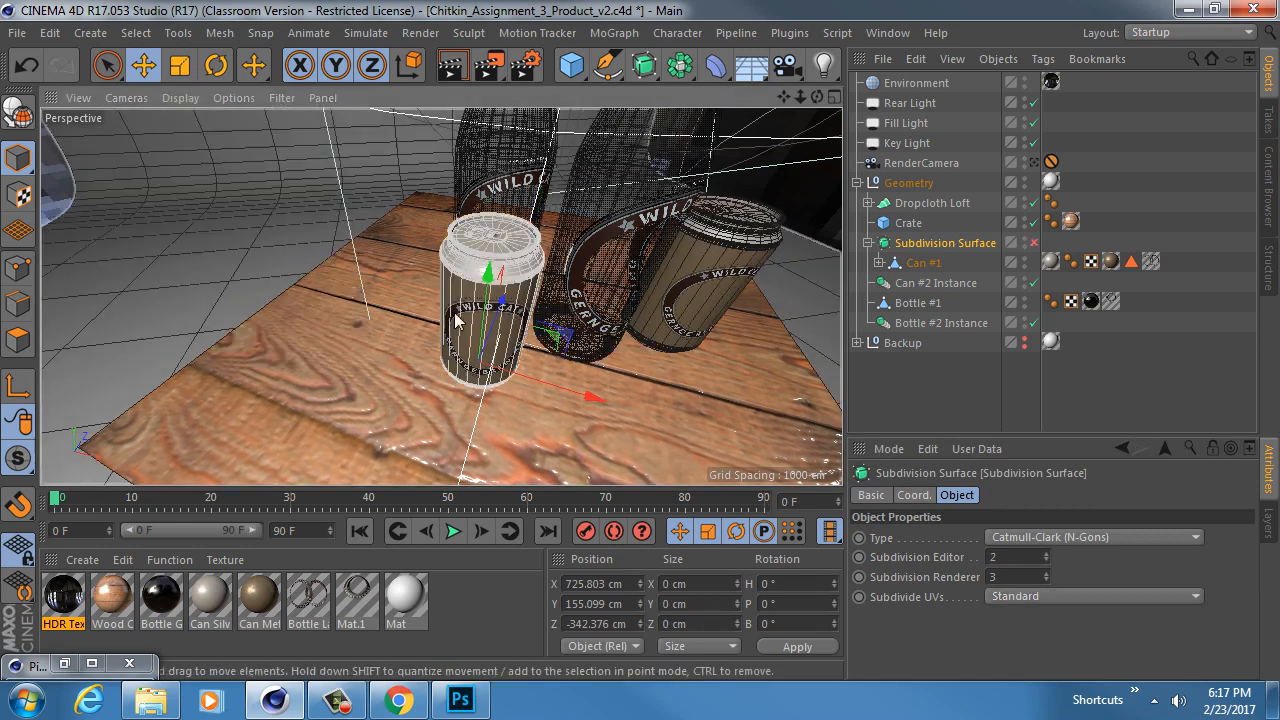
scroll(517, 297, up, 5)
scroll(517, 297, up, 4)
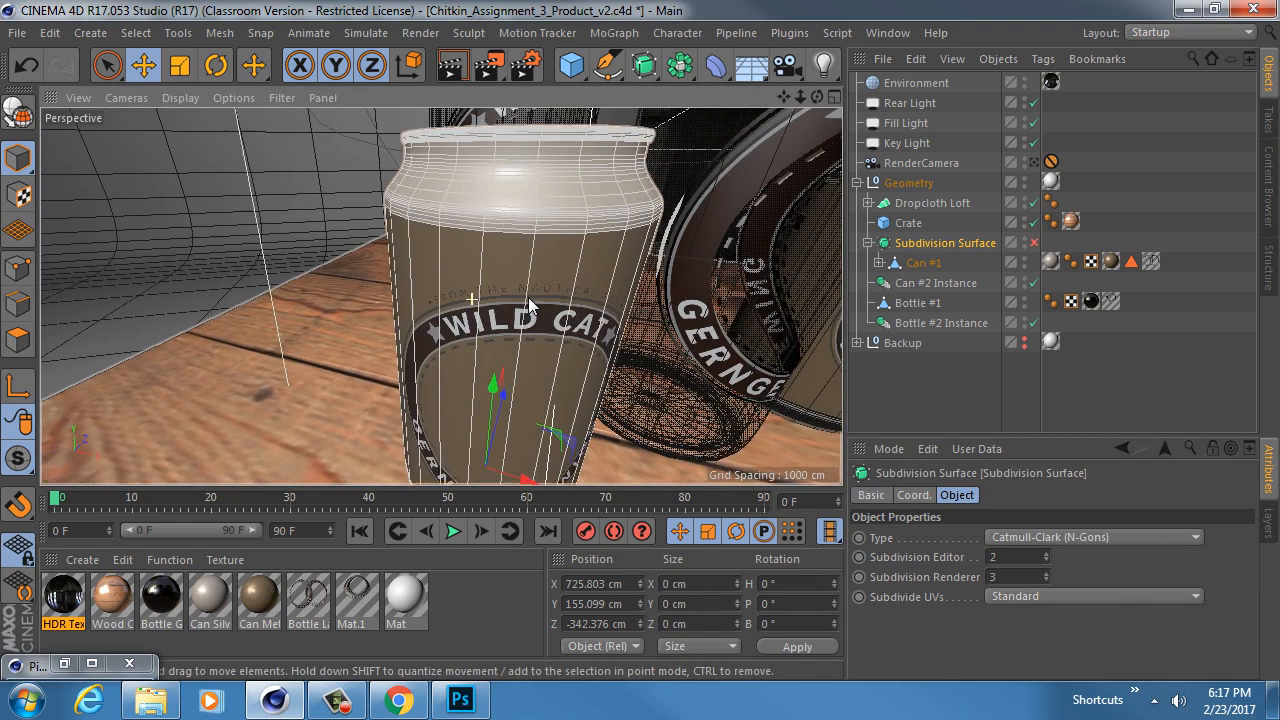
alt+middle_drag(532, 232, 435, 226)
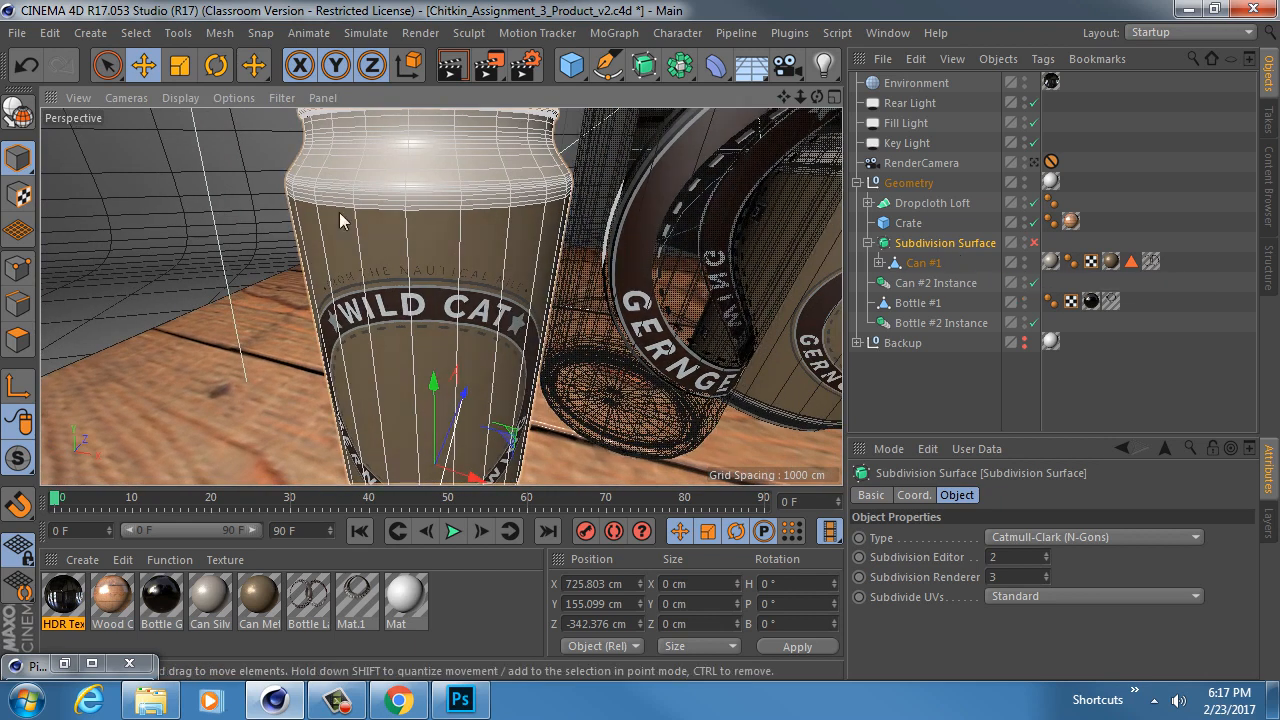
alt+drag(480, 225, 449, 342)
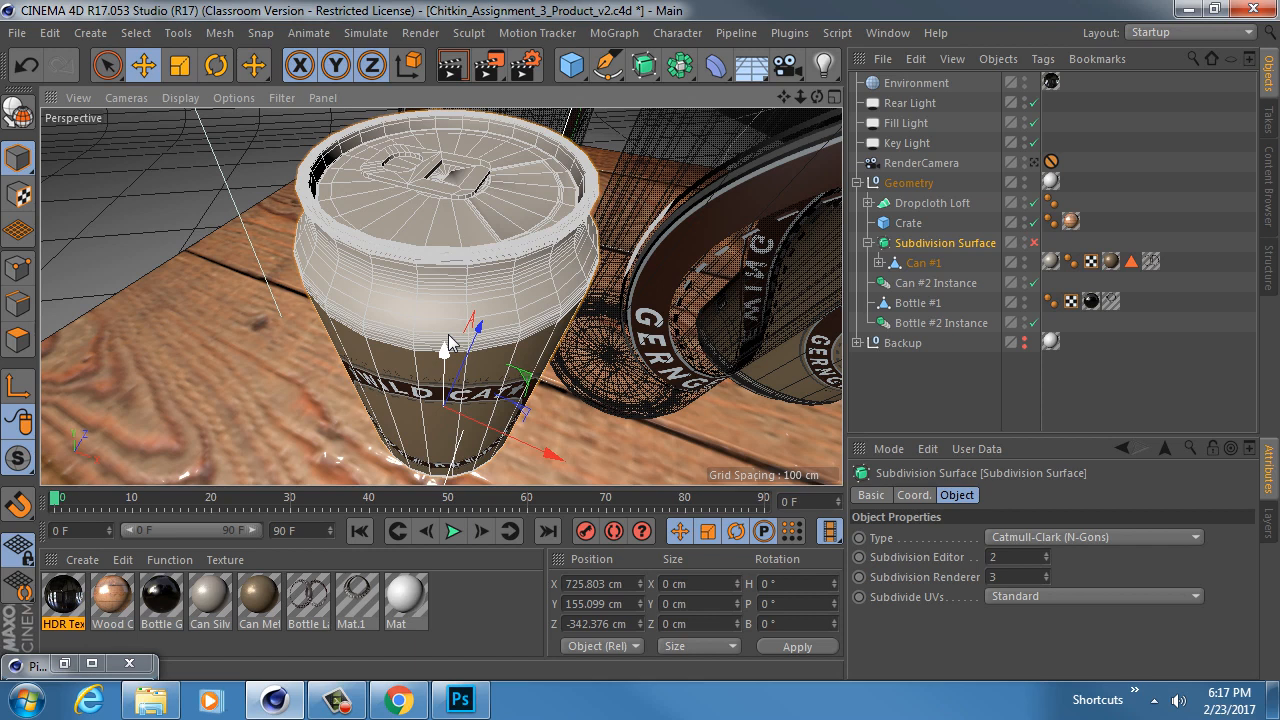
scroll(481, 258, up, 3)
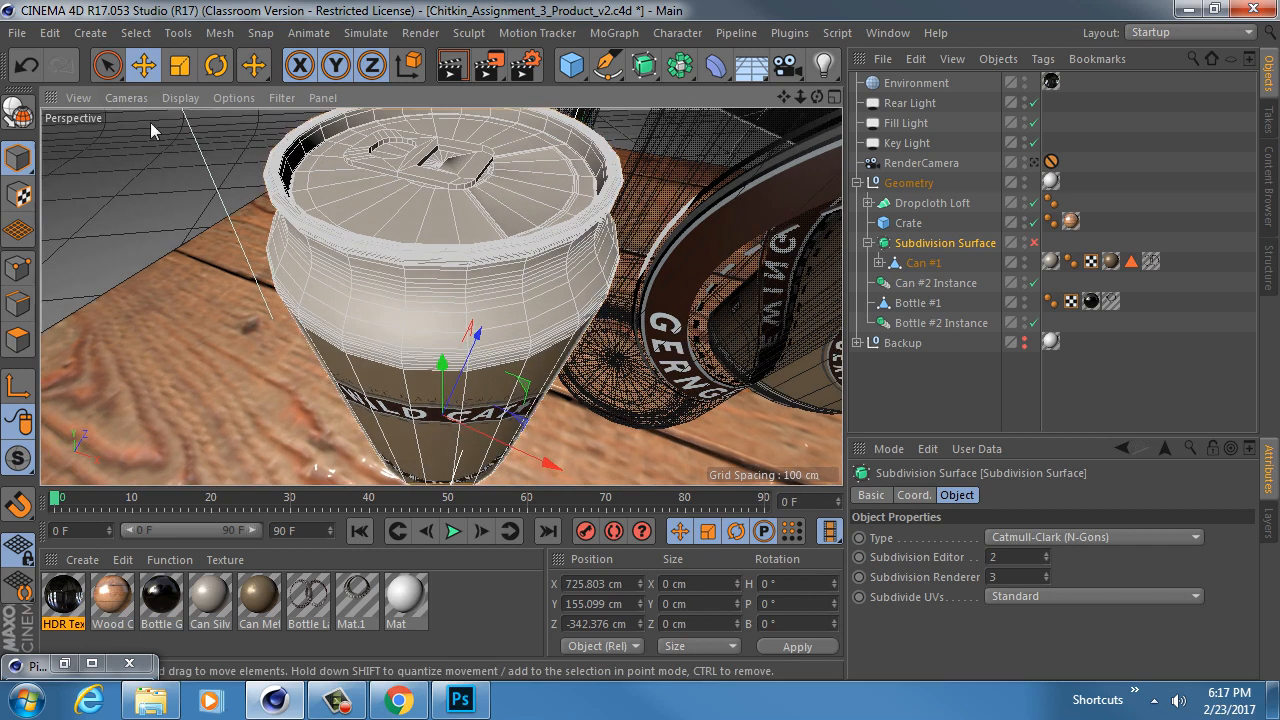
Step: Return to plain Gouraud Shading and compare the rim and label of Can #1 with the Subdivision Surface on and off
click(180, 97)
click(208, 128)
scroll(420, 266, up, 5)
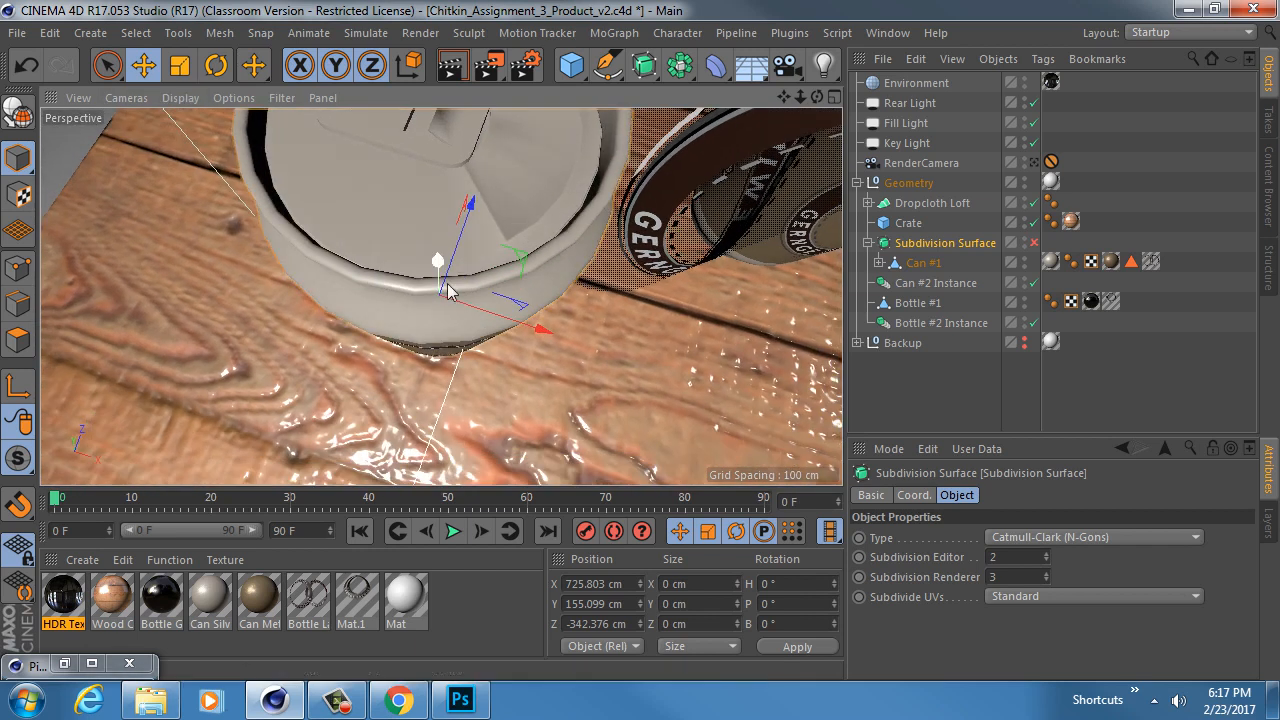
click(1034, 243)
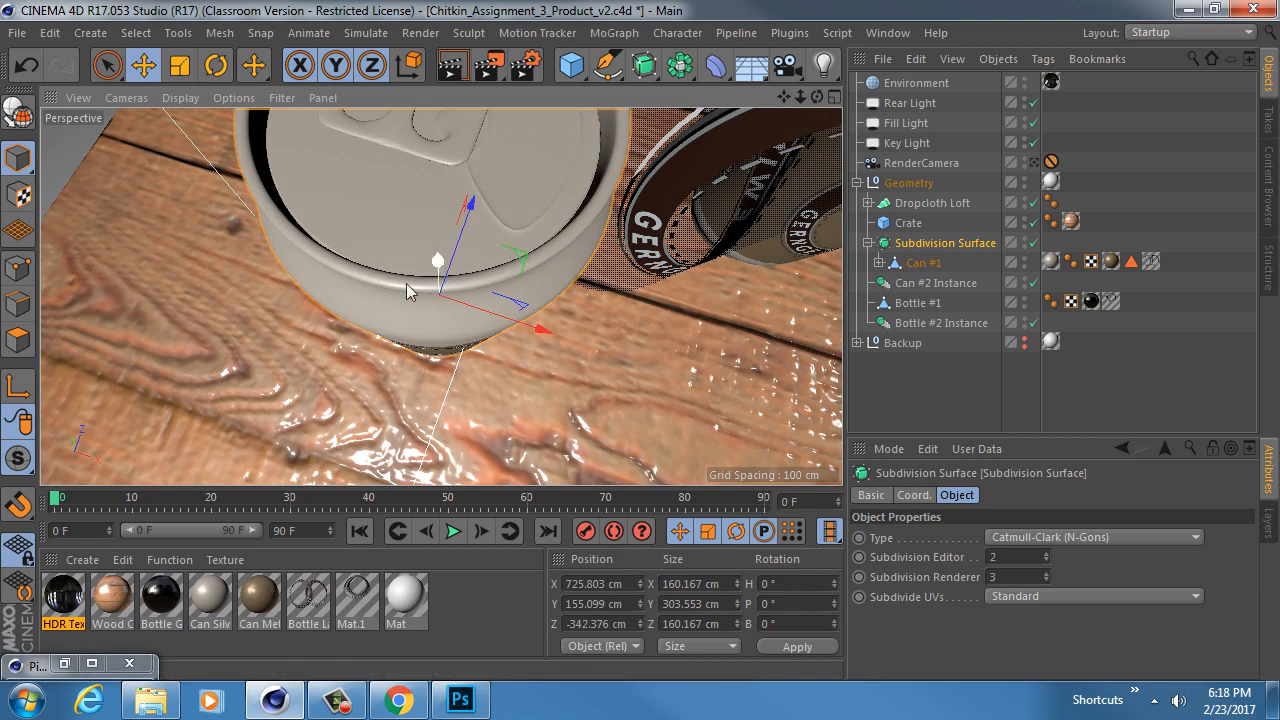
key(q)
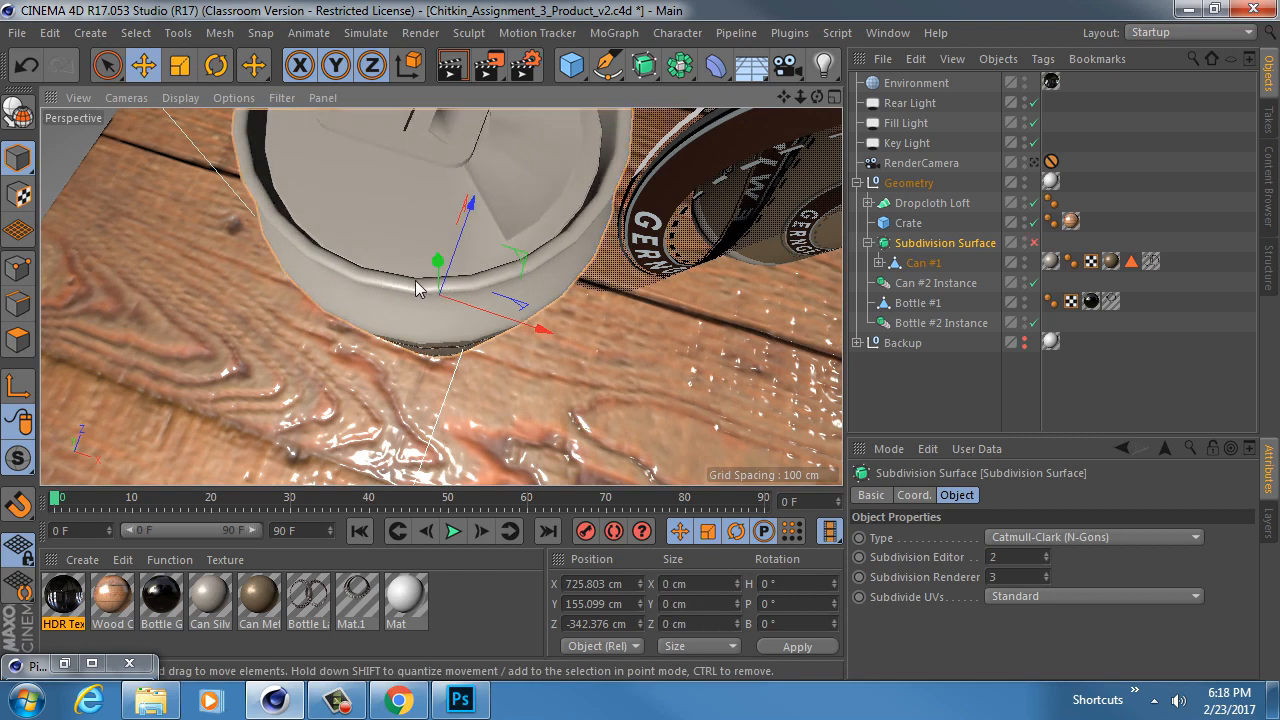
key(q)
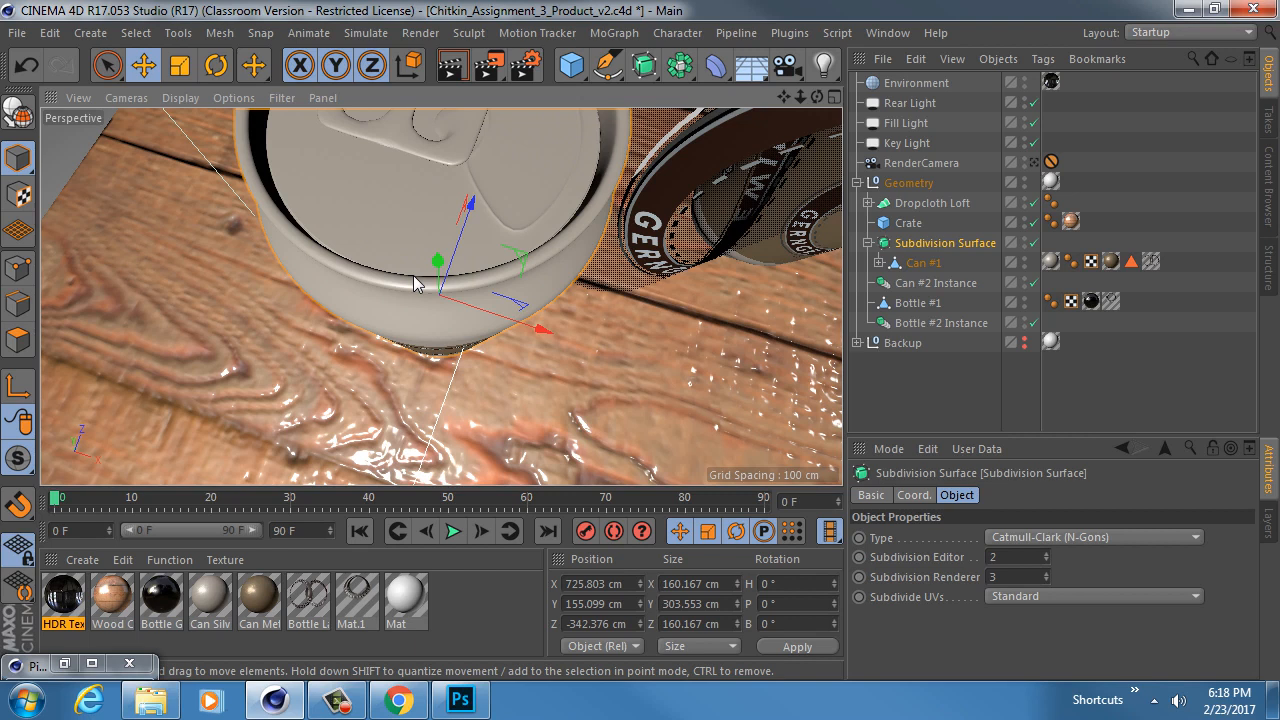
alt+drag(430, 298, 405, 173)
alt+drag(417, 319, 422, 191)
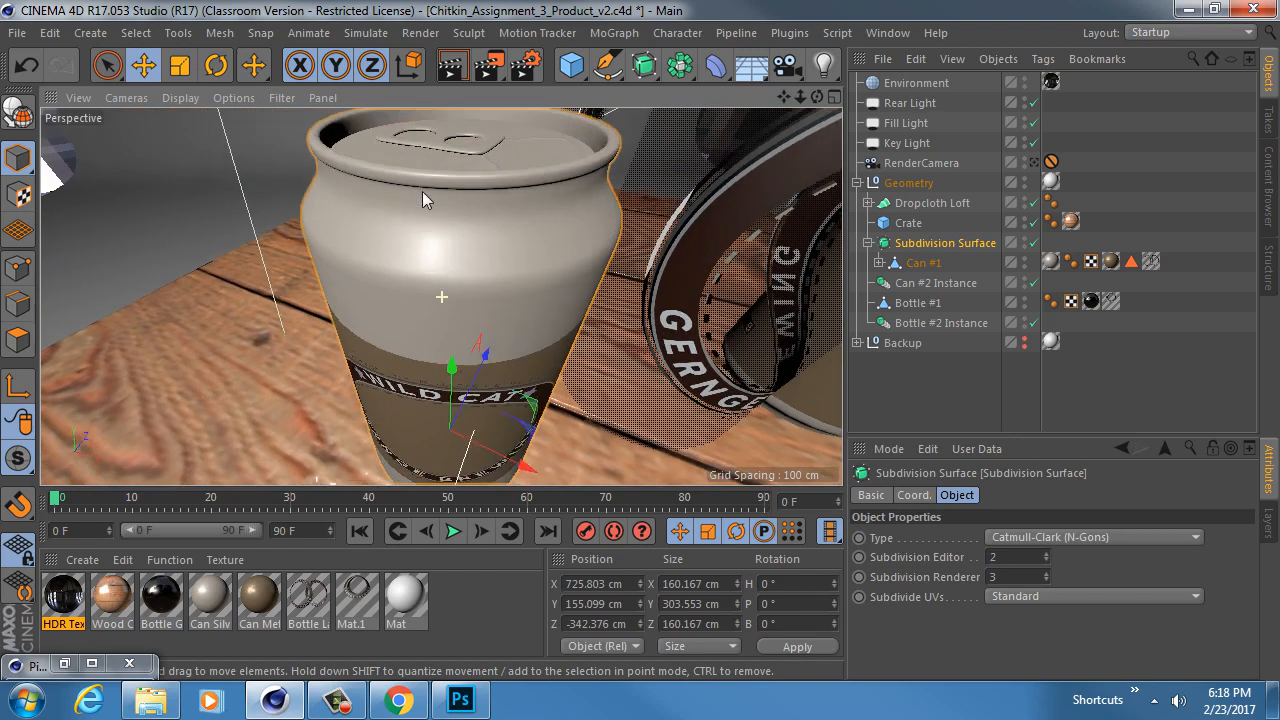
alt+drag(464, 243, 471, 214)
Step: Display Gouraud Shading (Lines), inspect the subdivided mesh of Can #1, and switch the Subdivision Surface off
click(180, 97)
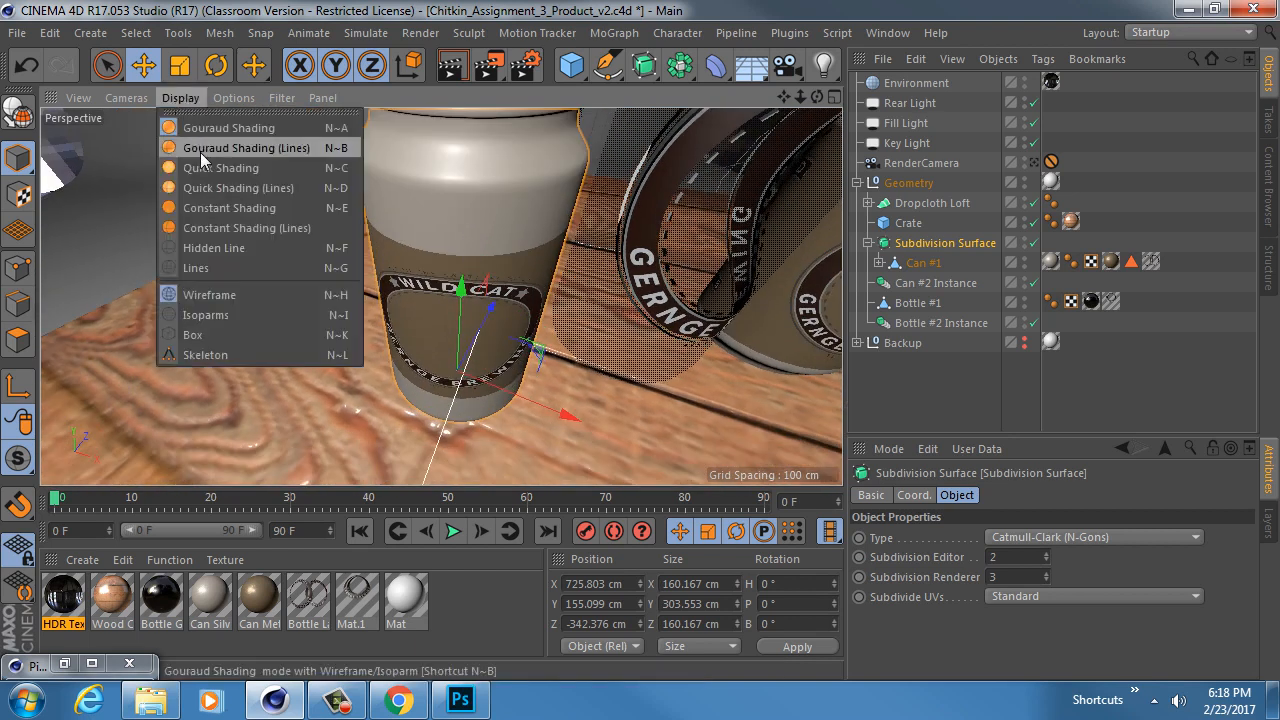
click(200, 148)
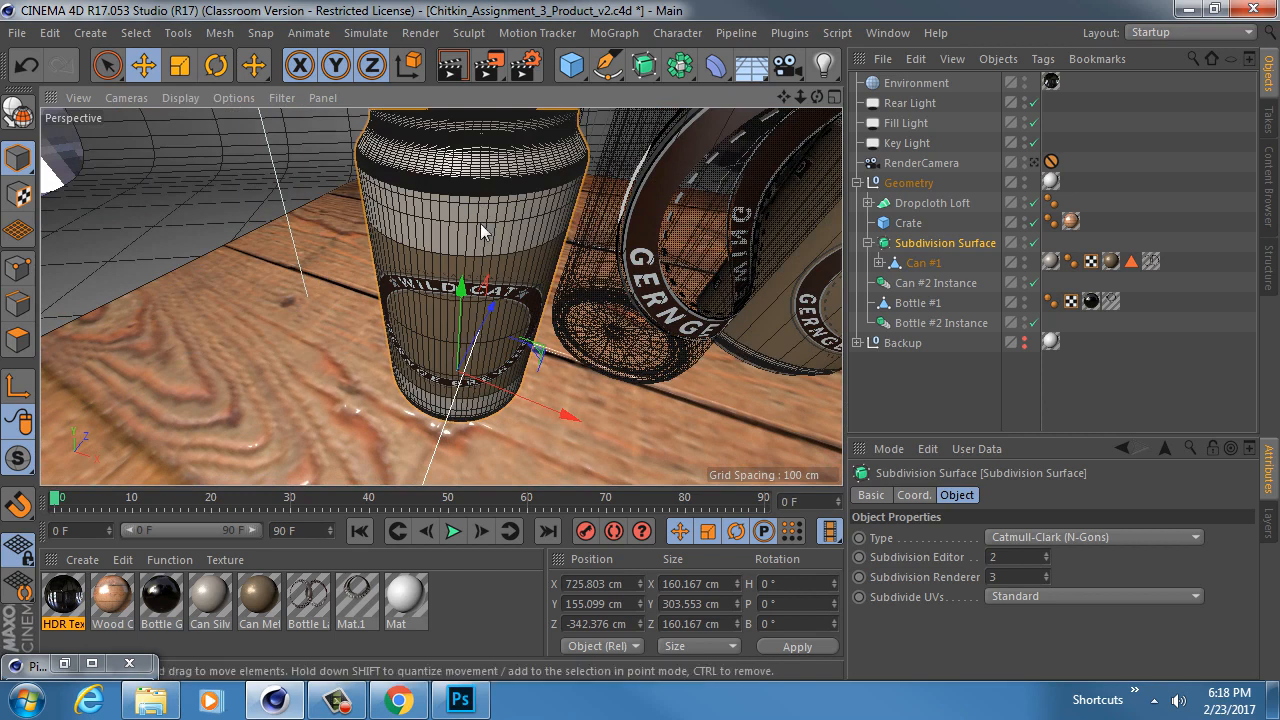
alt+drag(469, 246, 425, 313)
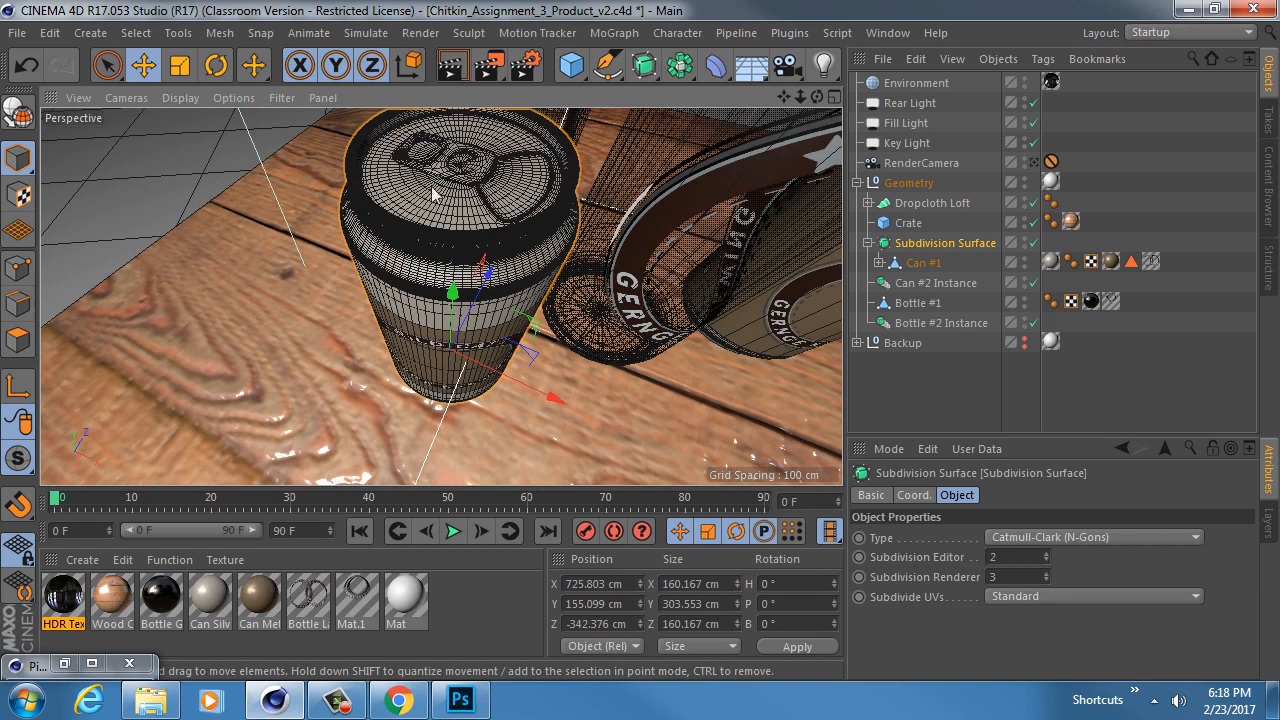
alt+drag(432, 193, 460, 218)
key(q)
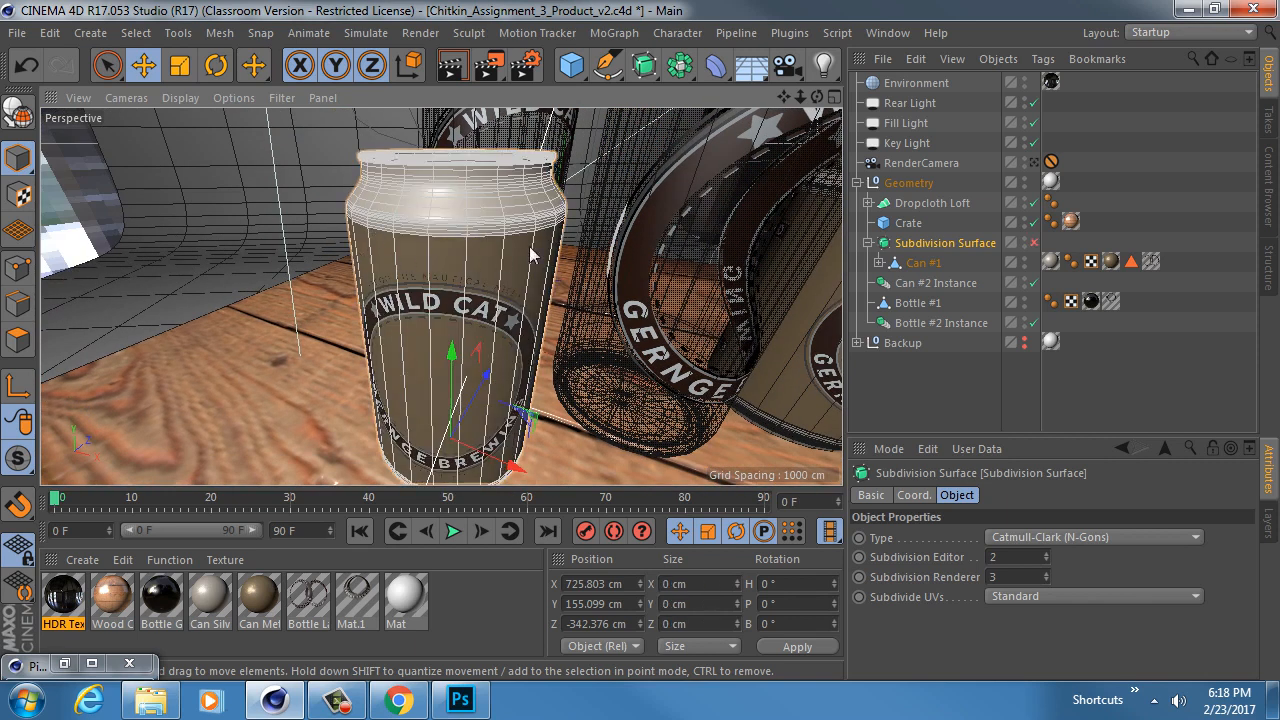
Step: Select Can #1 and switch to edge editing, with its shoulder above the label in close view
scroll(452, 244, up, 5)
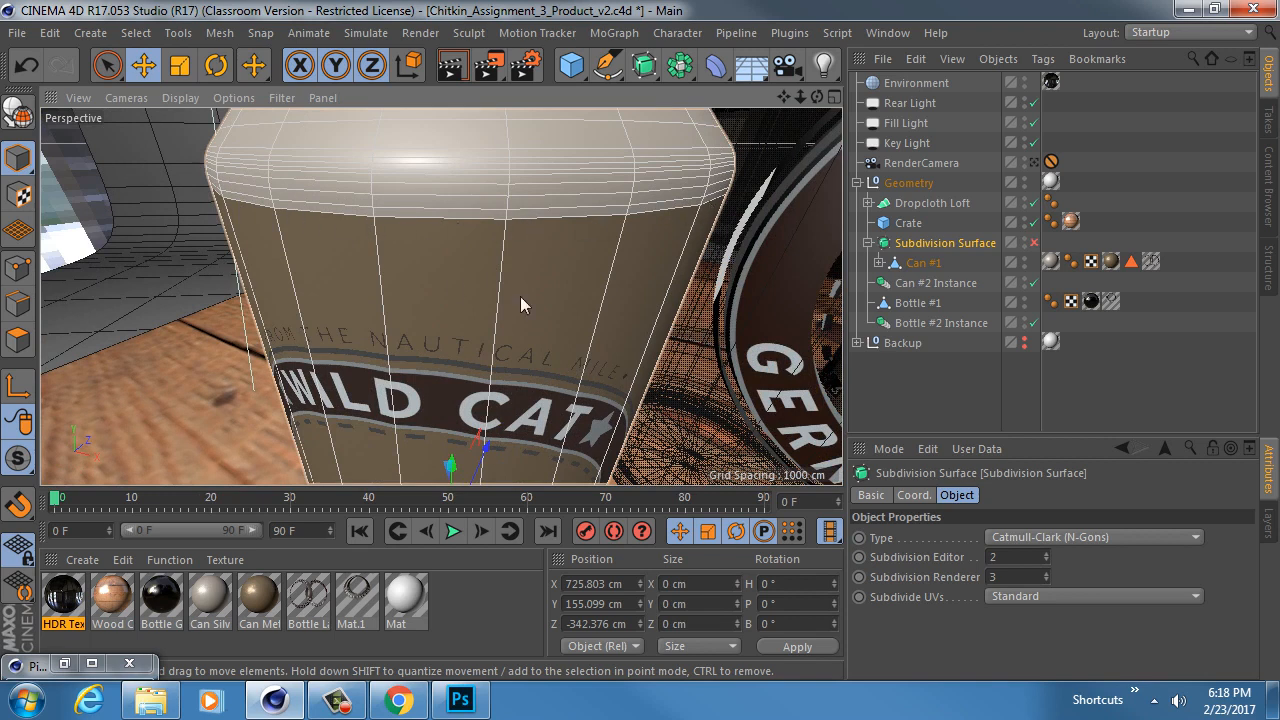
drag(400, 396, 430, 382)
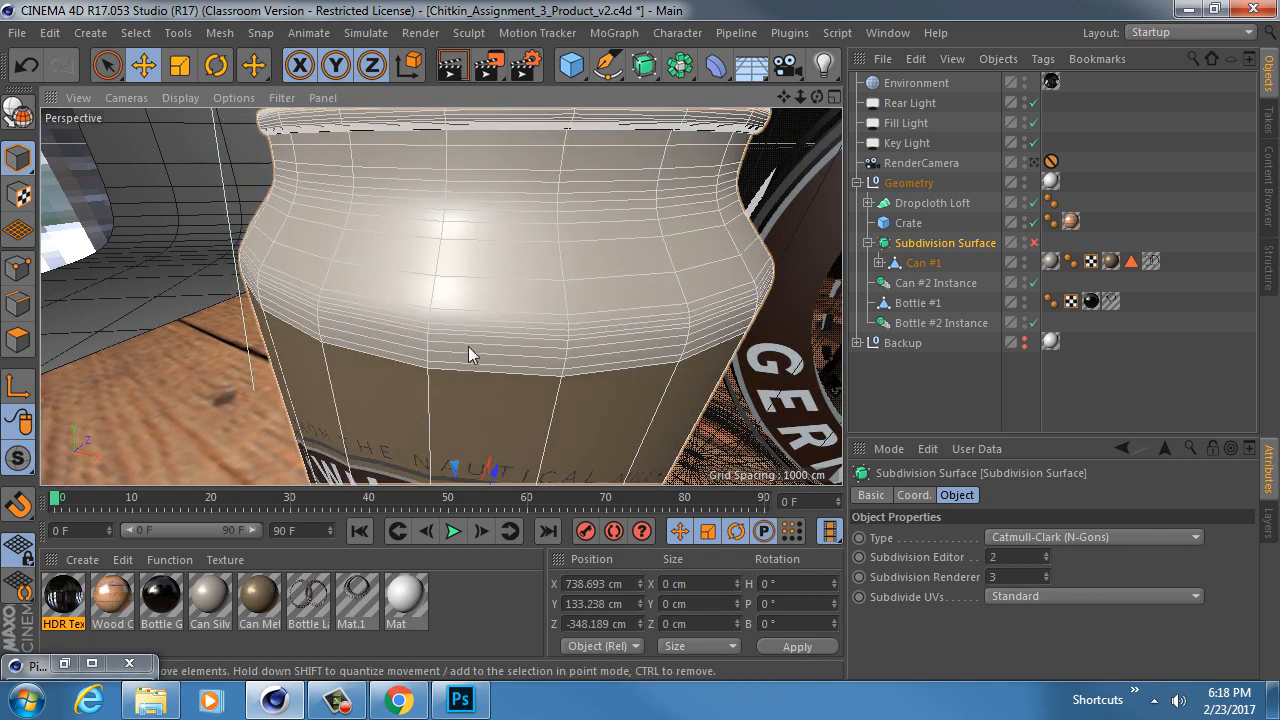
alt+middle_drag(468, 346, 423, 273)
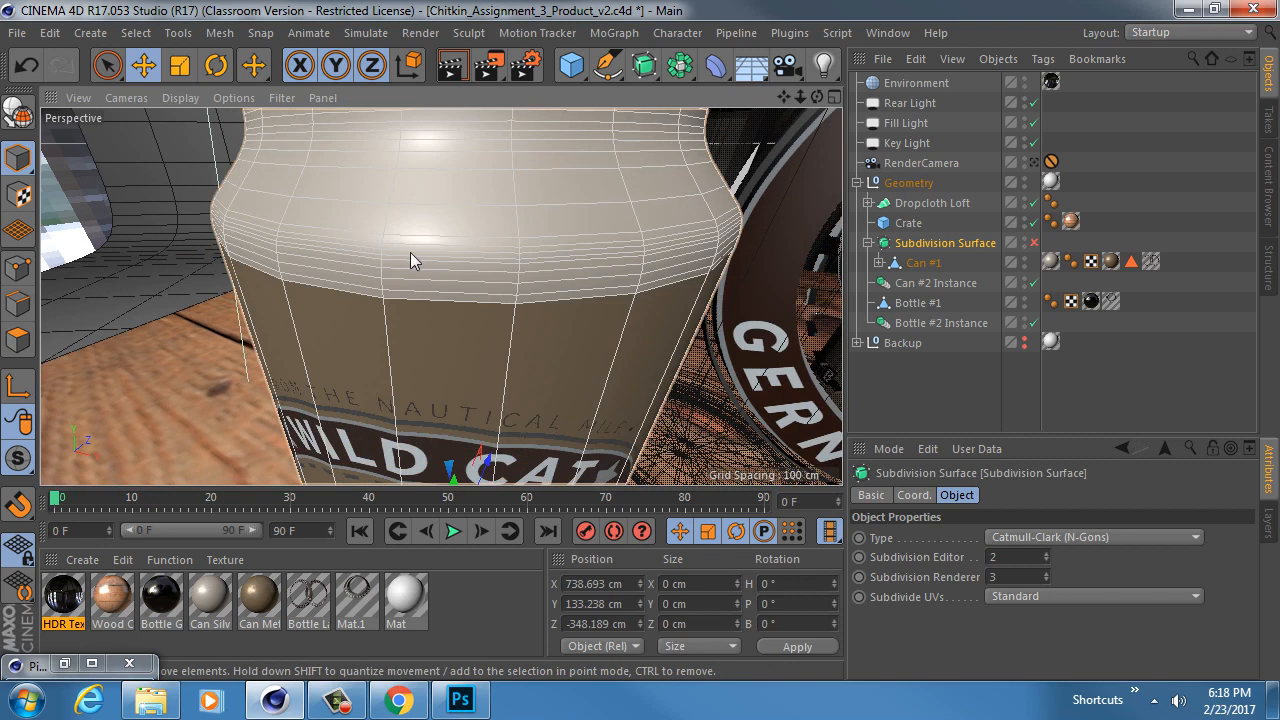
alt+drag(410, 252, 304, 275)
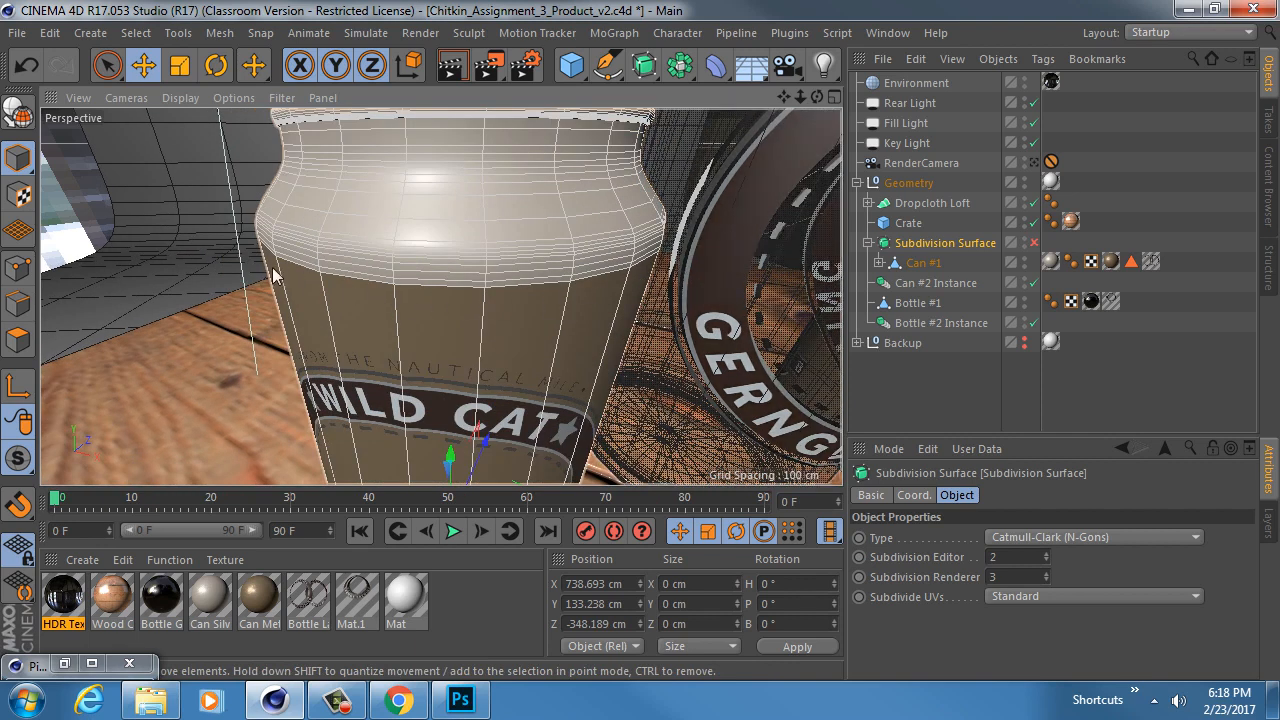
scroll(480, 287, up, 2)
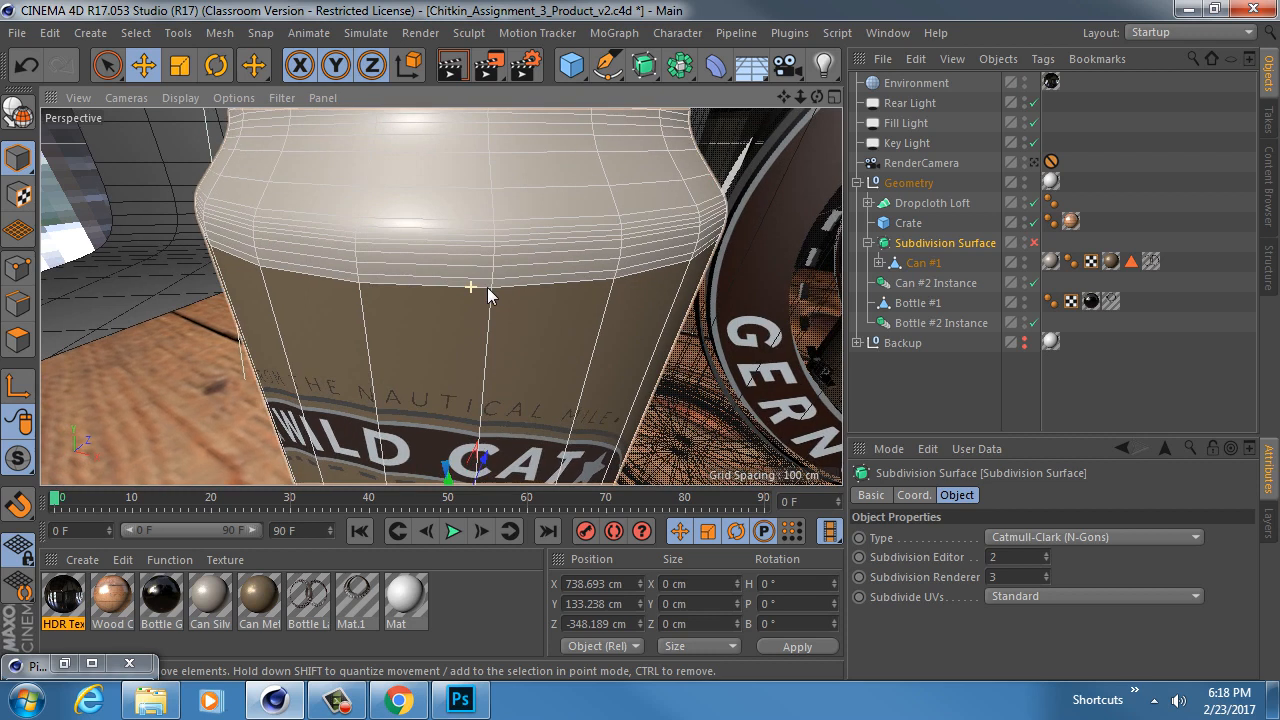
click(560, 285)
alt+drag(573, 284, 339, 280)
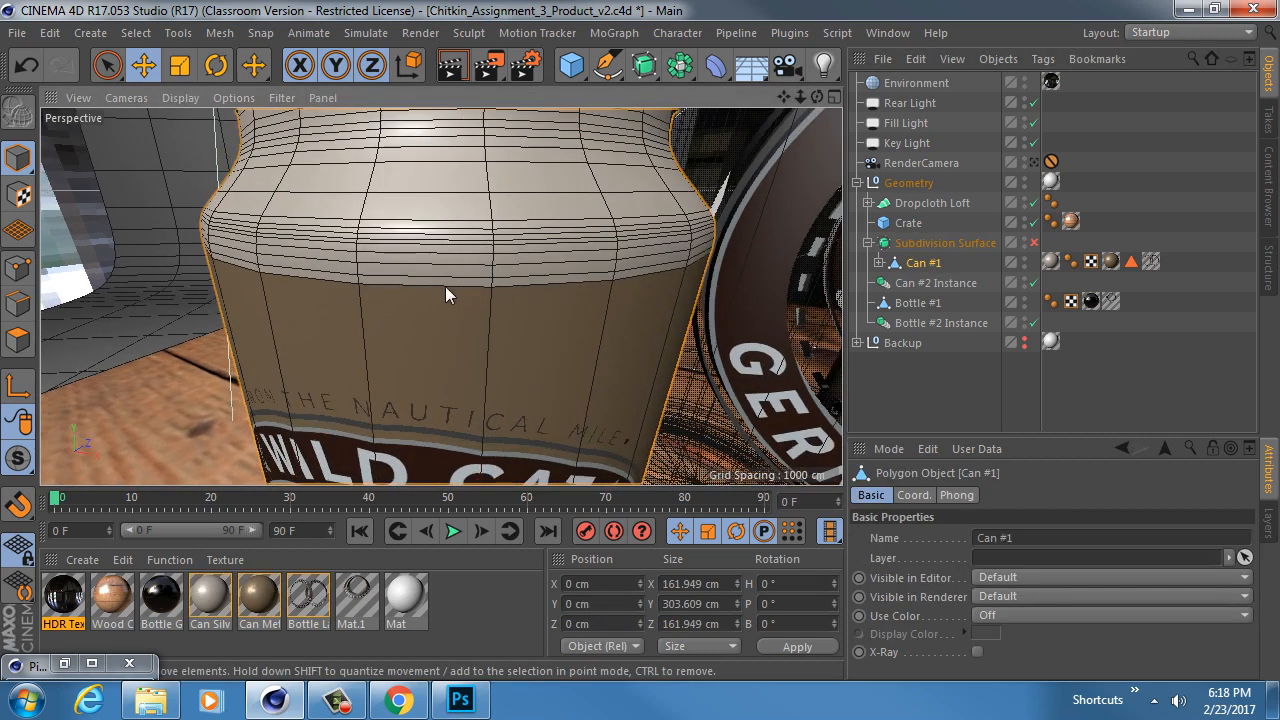
click(18, 303)
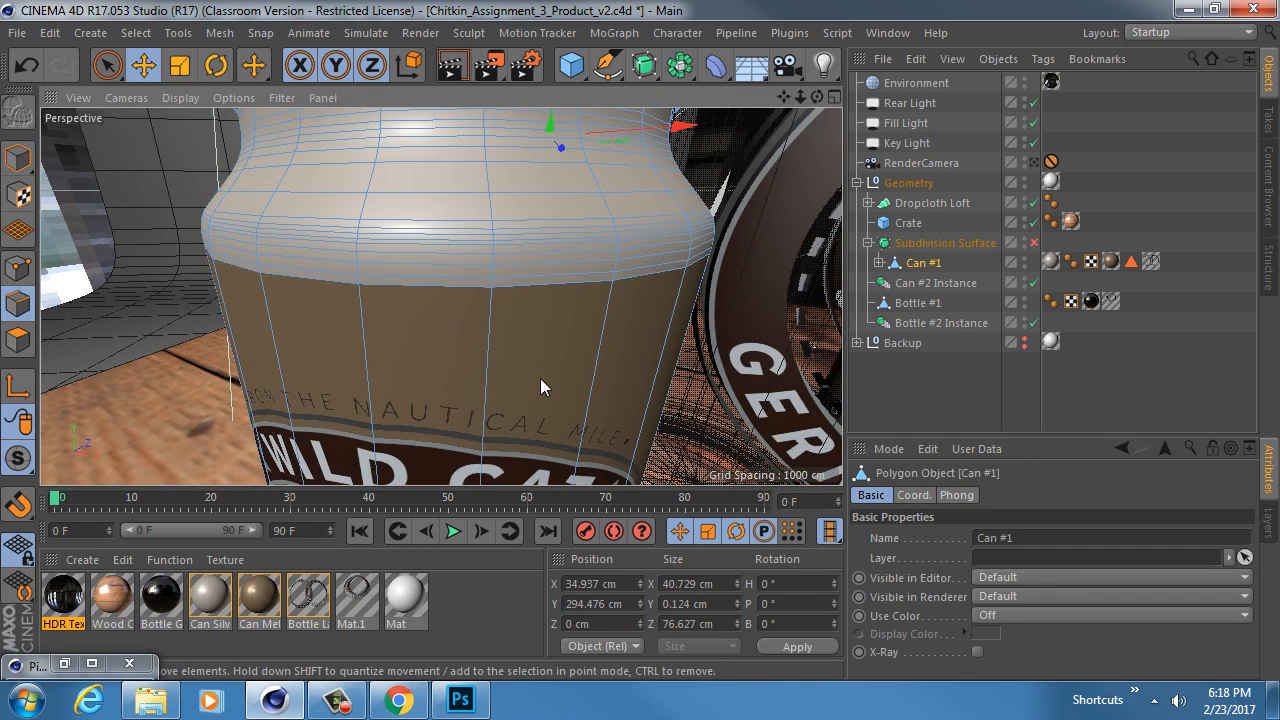
Step: Cut an edge loop around Can #1 just below the silver shoulder with the Knife in Loop mode, at about 99 % offset
key(k)
key(k)
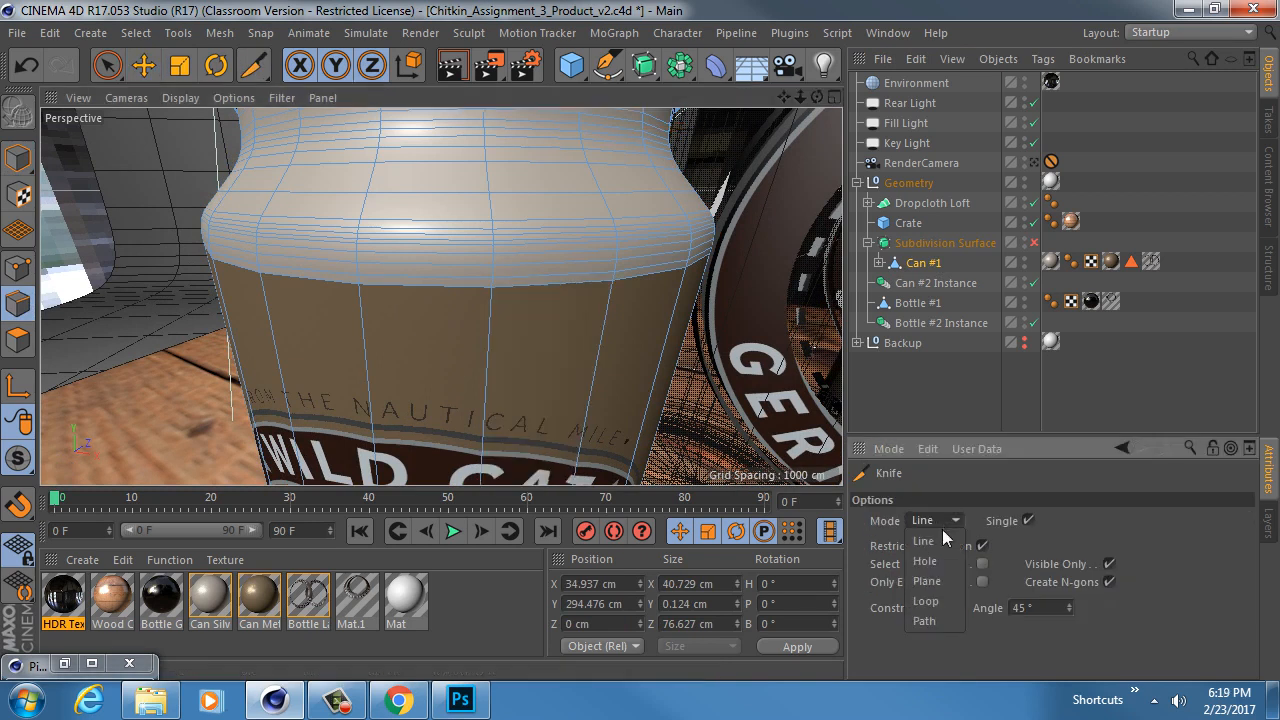
click(926, 600)
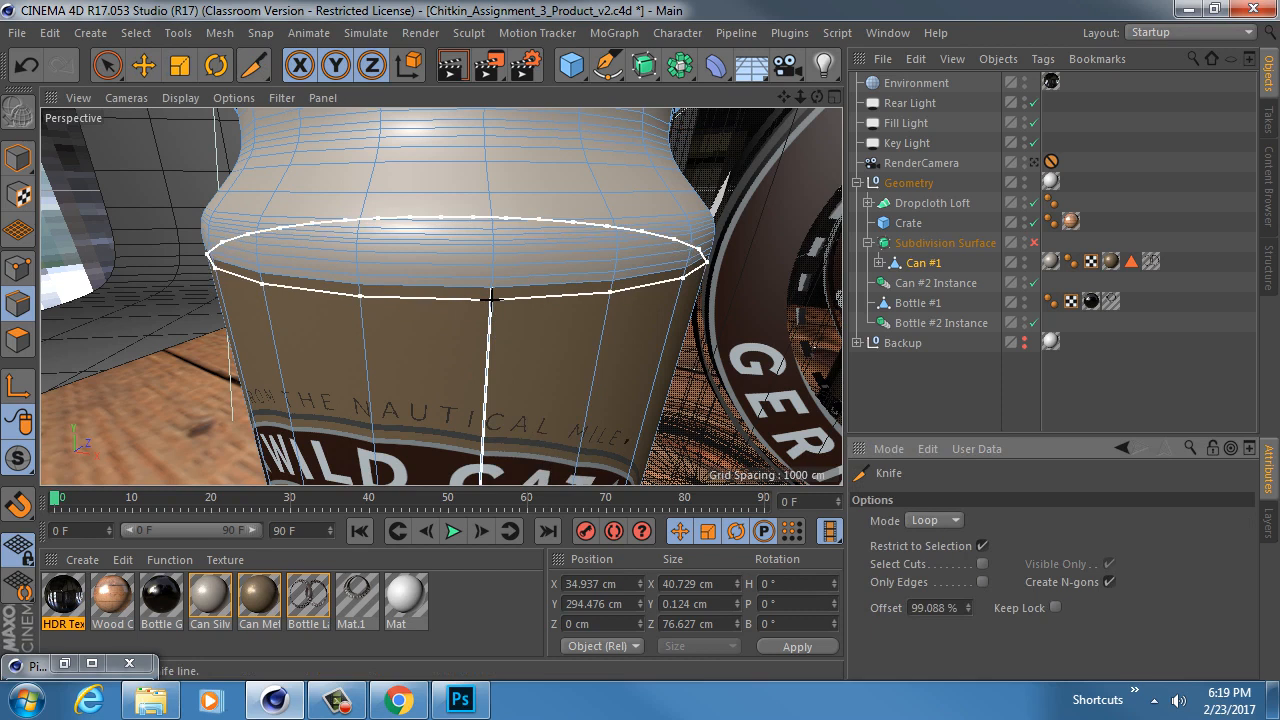
key(space)
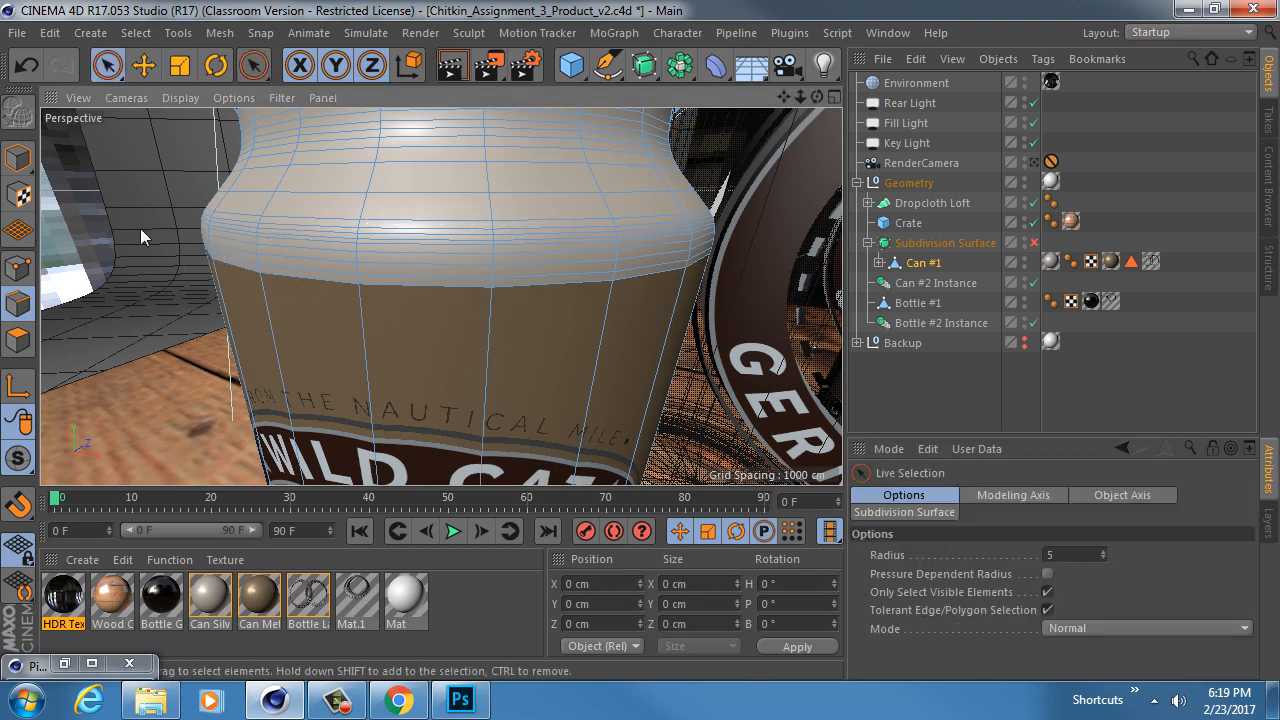
key(space)
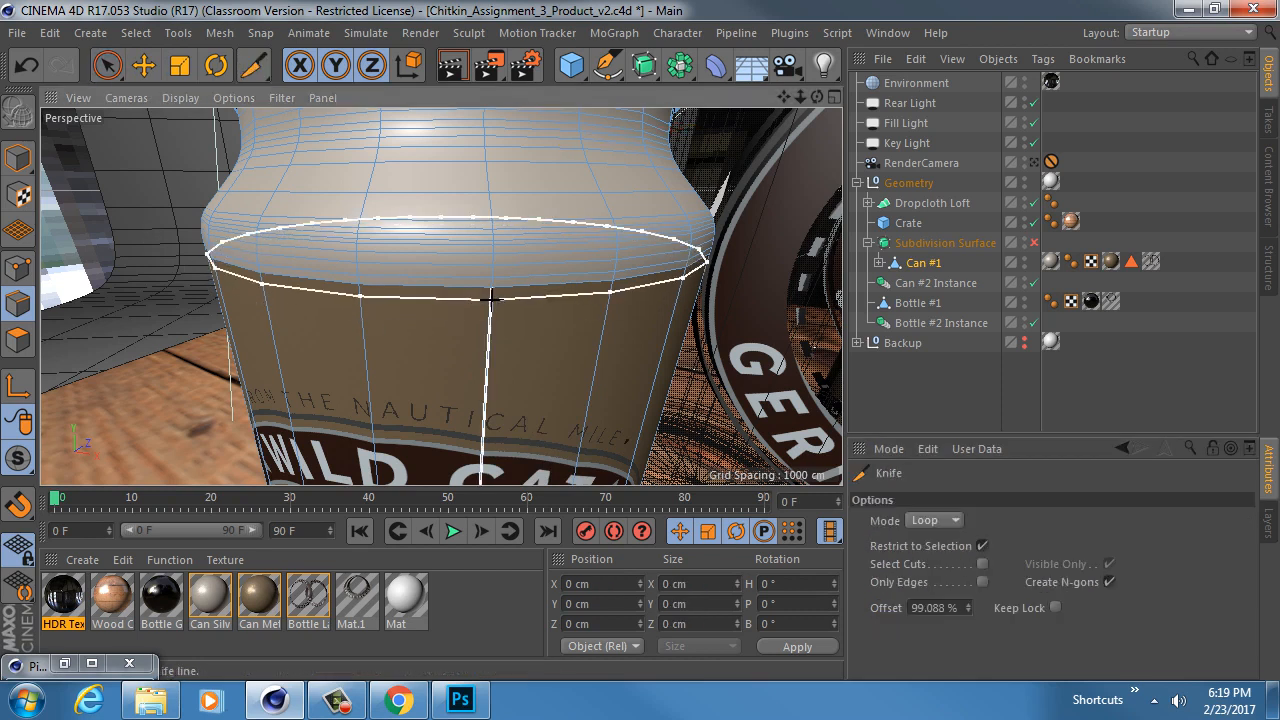
click(491, 317)
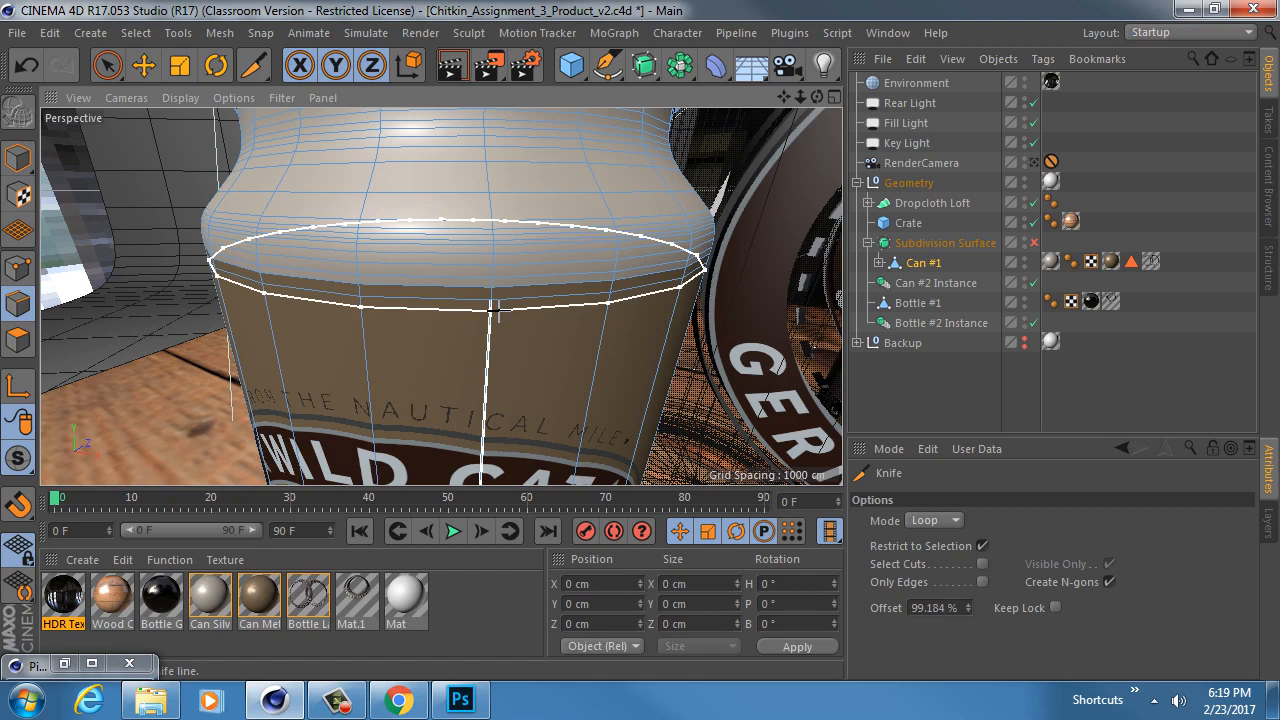
Step: Cut another edge loop around Can #1 just above the silver base, at about 99 % offset
alt+middle_drag(506, 391, 520, 105)
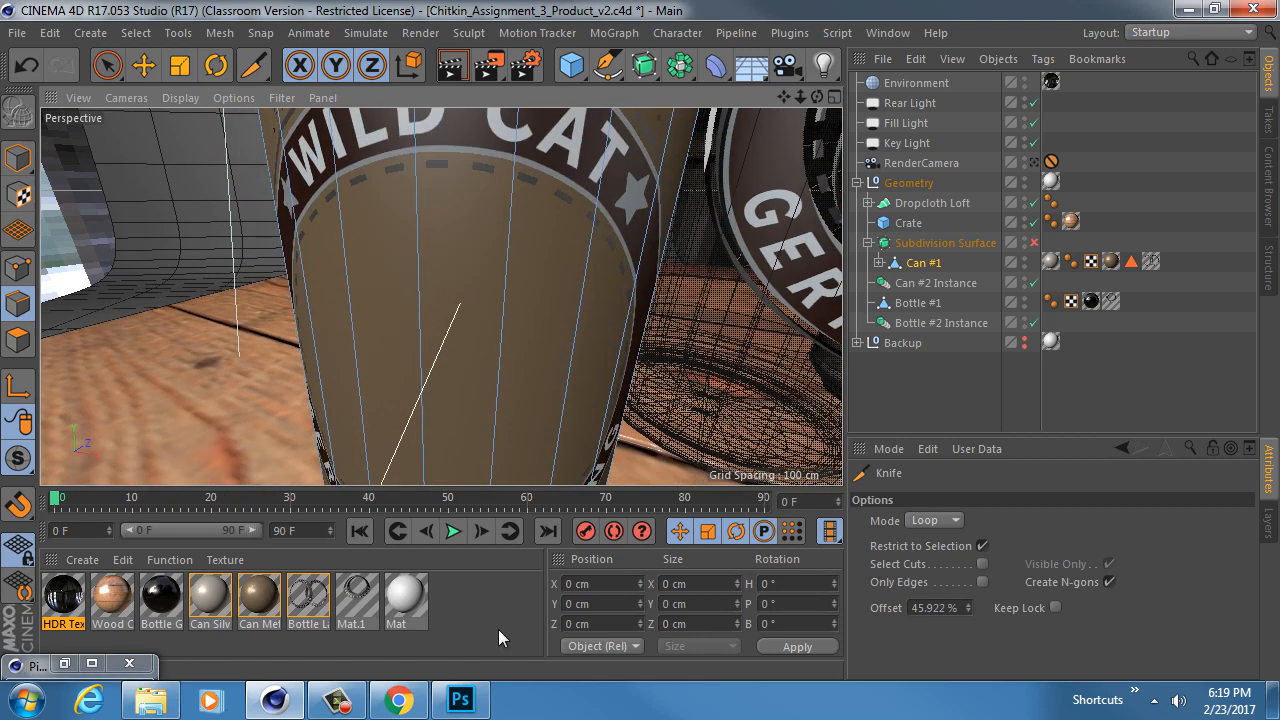
alt+drag(460, 340, 495, 425)
scroll(503, 430, up, 5)
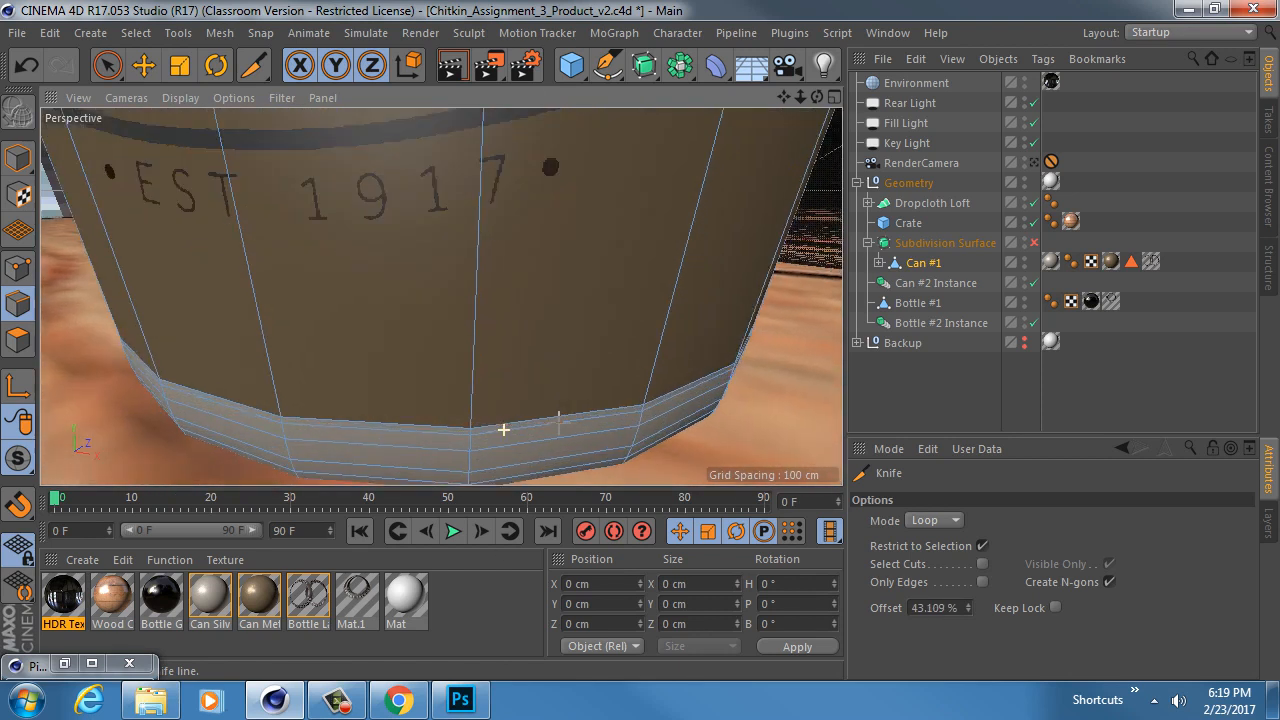
alt+right_drag(559, 423, 588, 421)
alt+drag(466, 418, 466, 325)
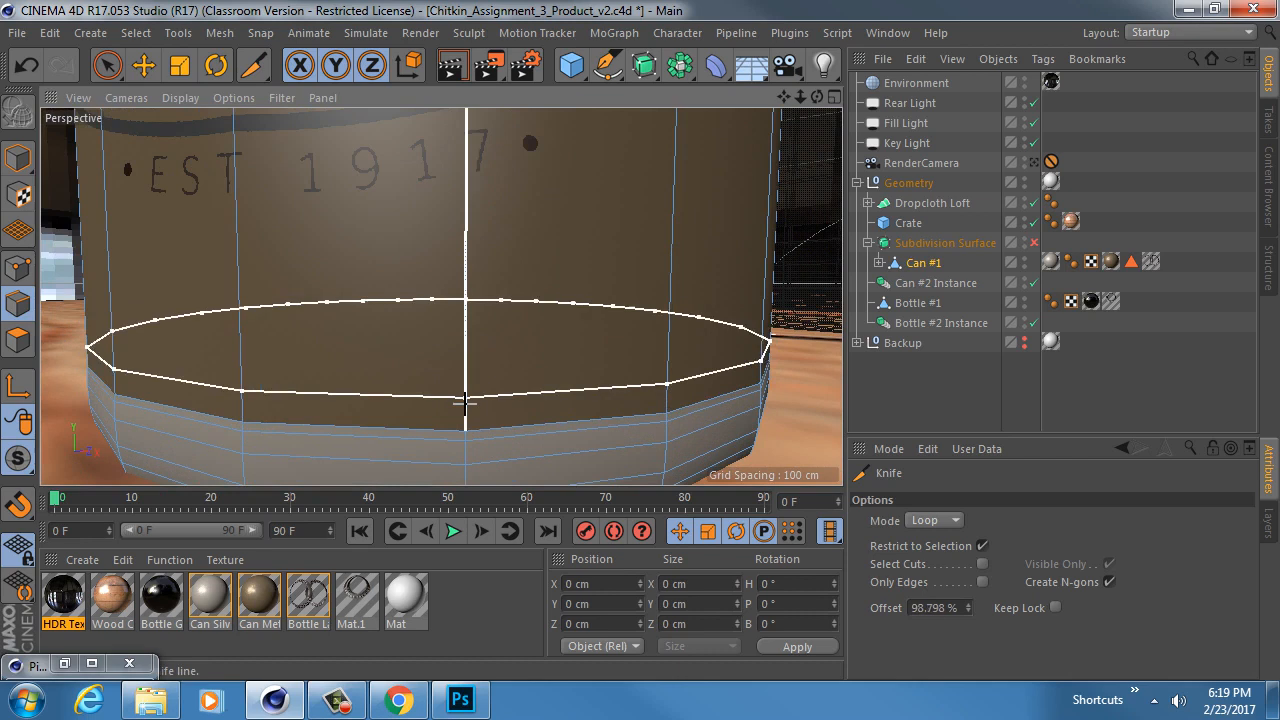
scroll(470, 360, down, 5)
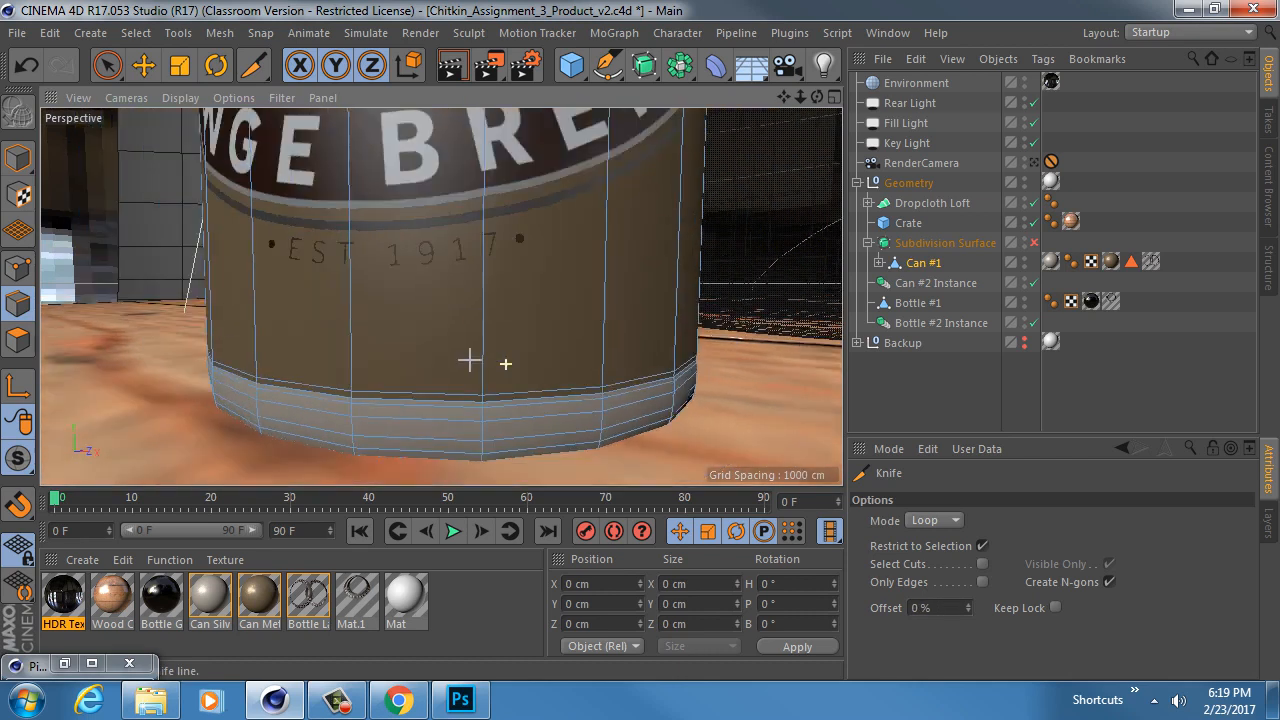
Step: Display the viewport in plain Gouraud Shading and compare Can #1 with its Subdivision Surface off and on
scroll(470, 360, down, 1)
key(q)
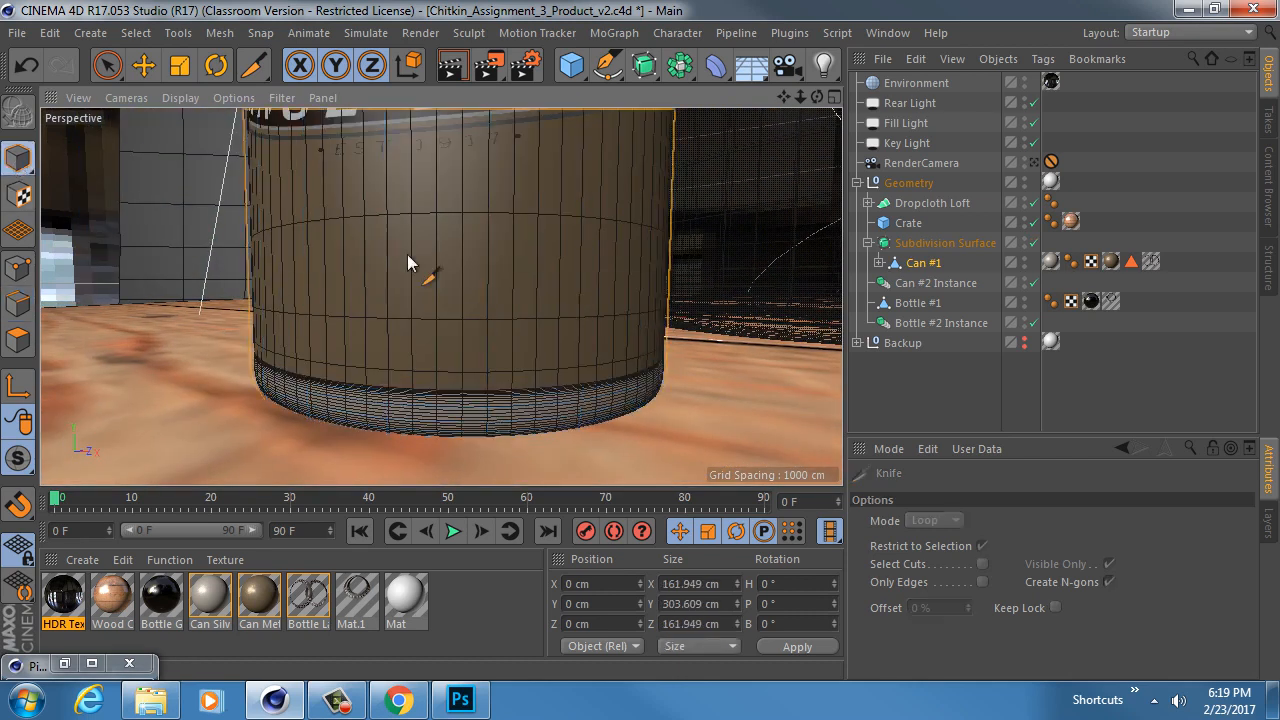
alt+drag(521, 217, 543, 286)
alt+middle_drag(543, 286, 550, 384)
alt+right_drag(550, 384, 493, 302)
mouse_move(493, 302)
alt+mouse_down()
mouse_move(512, 310)
mouse_move(491, 309)
mouse_move(488, 258)
mouse_move(476, 300)
mouse_move(380, 230)
mouse_move(507, 291)
alt+mouse_up()
click(178, 98)
click(202, 134)
key(q)
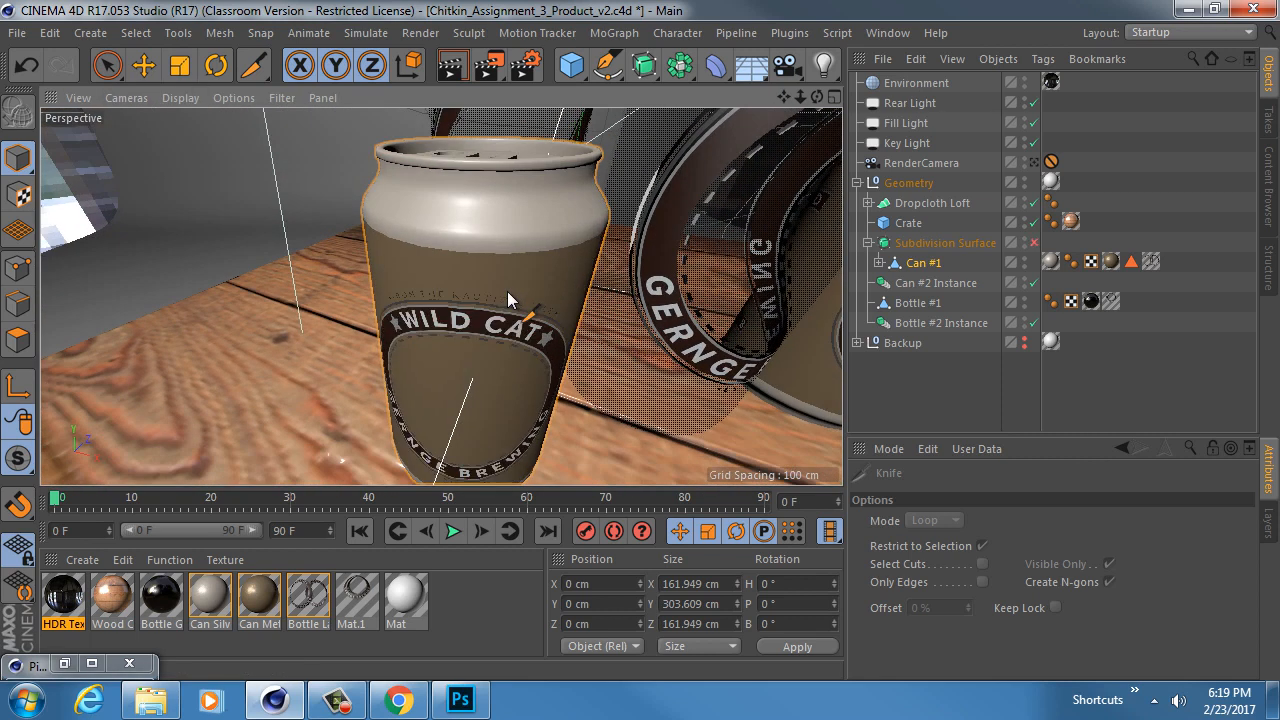
key(q)
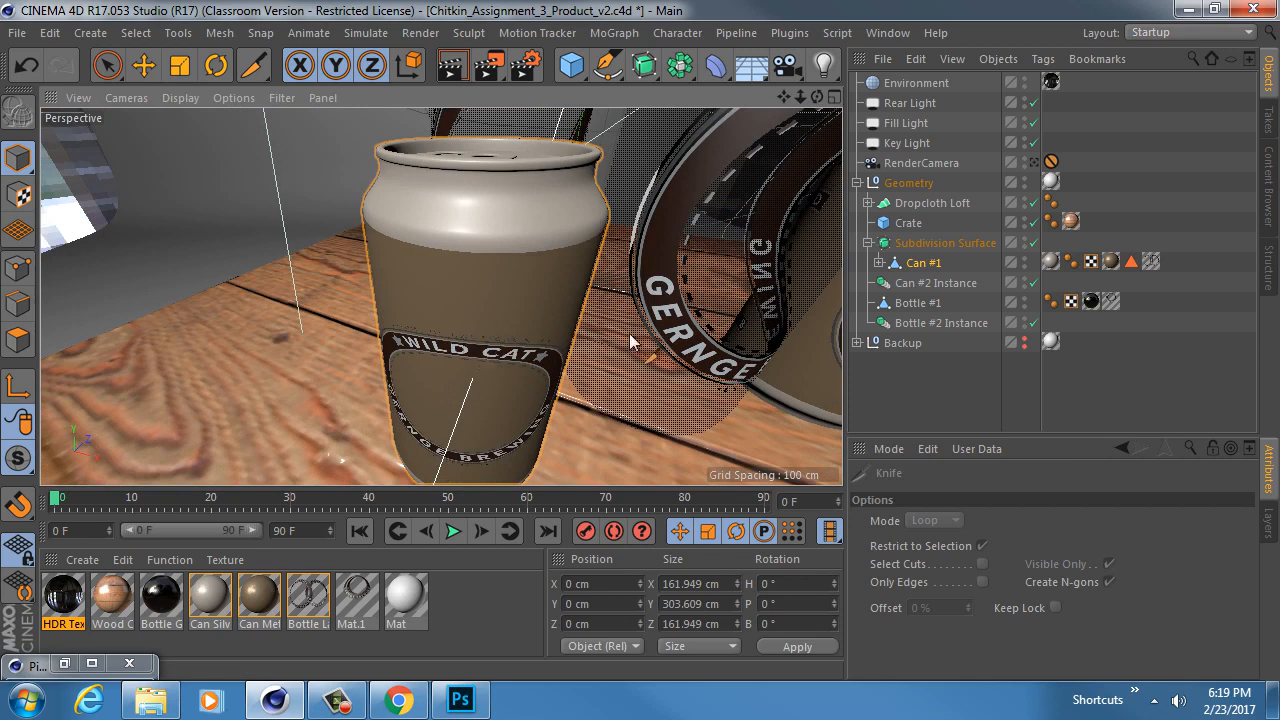
Step: In edge mode with the Subdivision Surface off, cut a Knife loop around the middle of Can #1's body at 50 % offset
click(18, 303)
key(q)
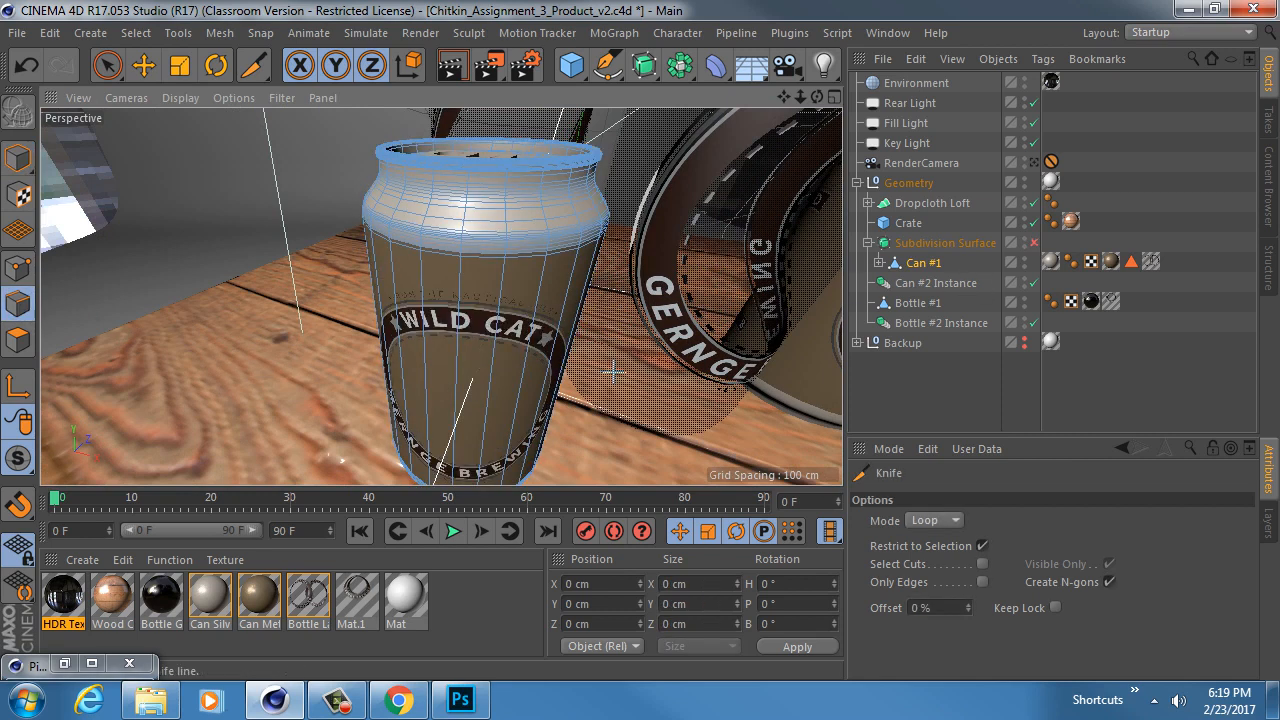
alt+middle_drag(482, 314, 480, 250)
alt+drag(484, 320, 497, 314)
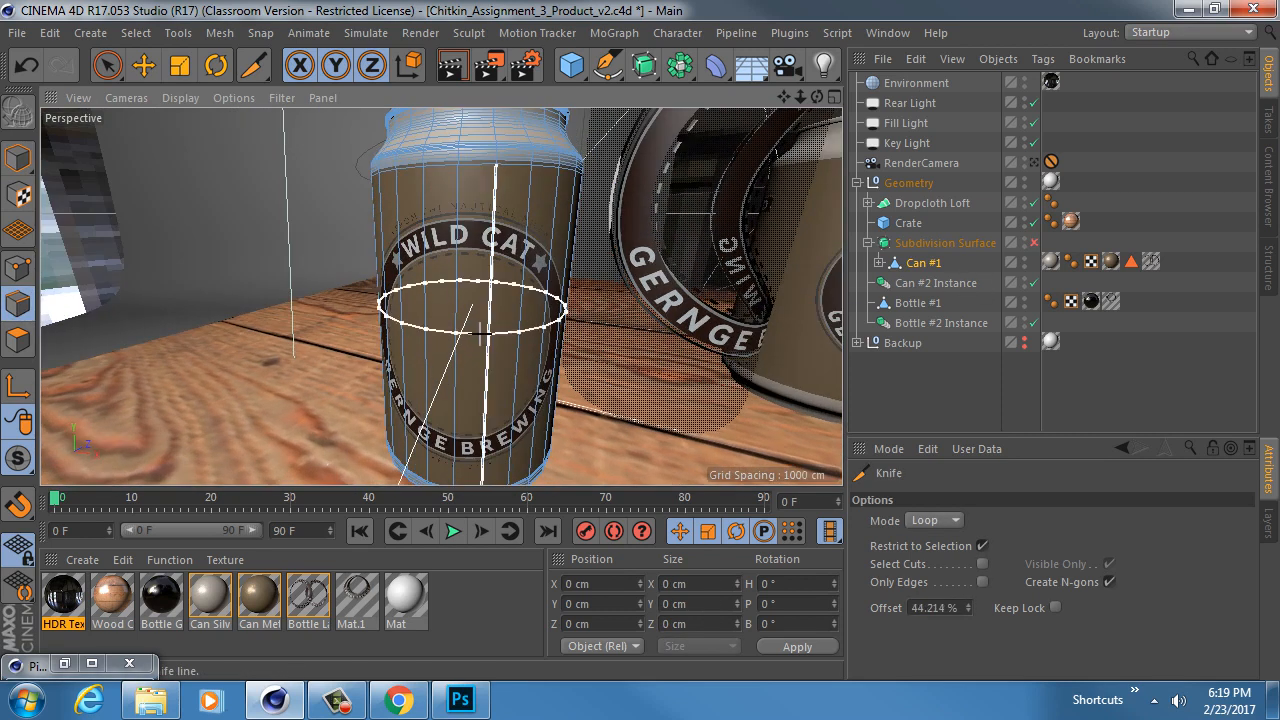
click(481, 341)
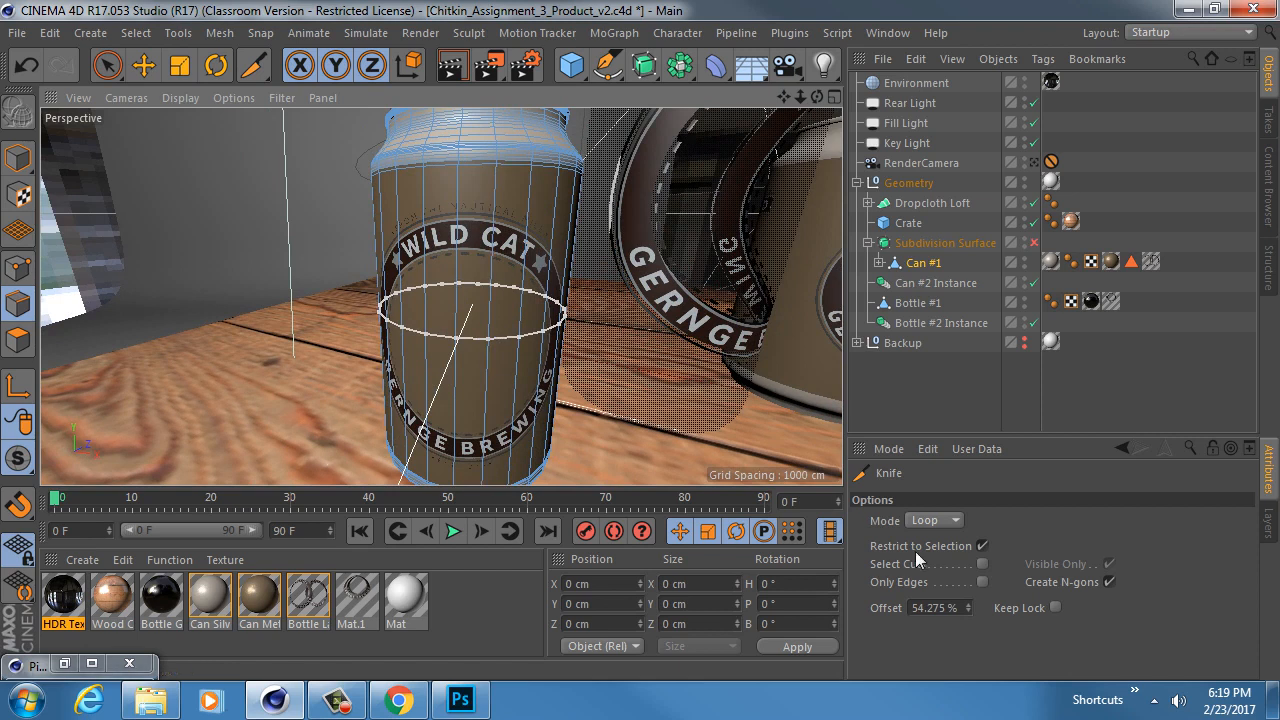
click(940, 607)
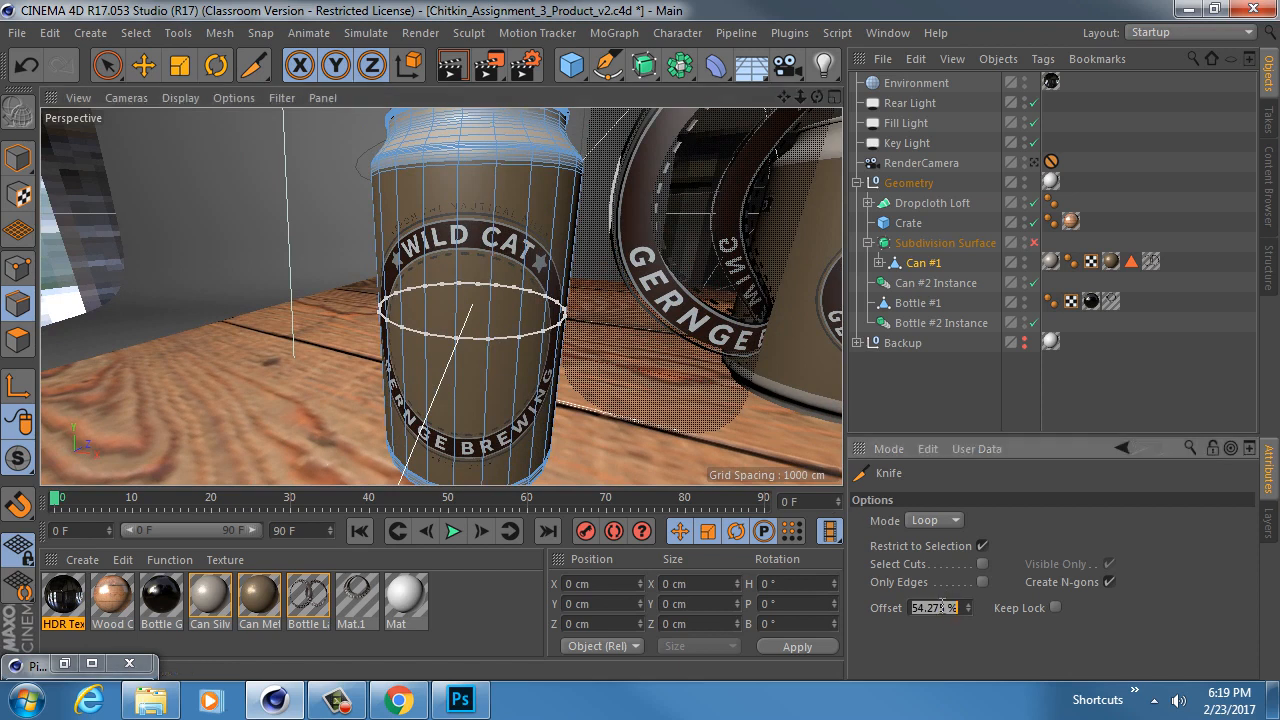
text(50)
key(Return)
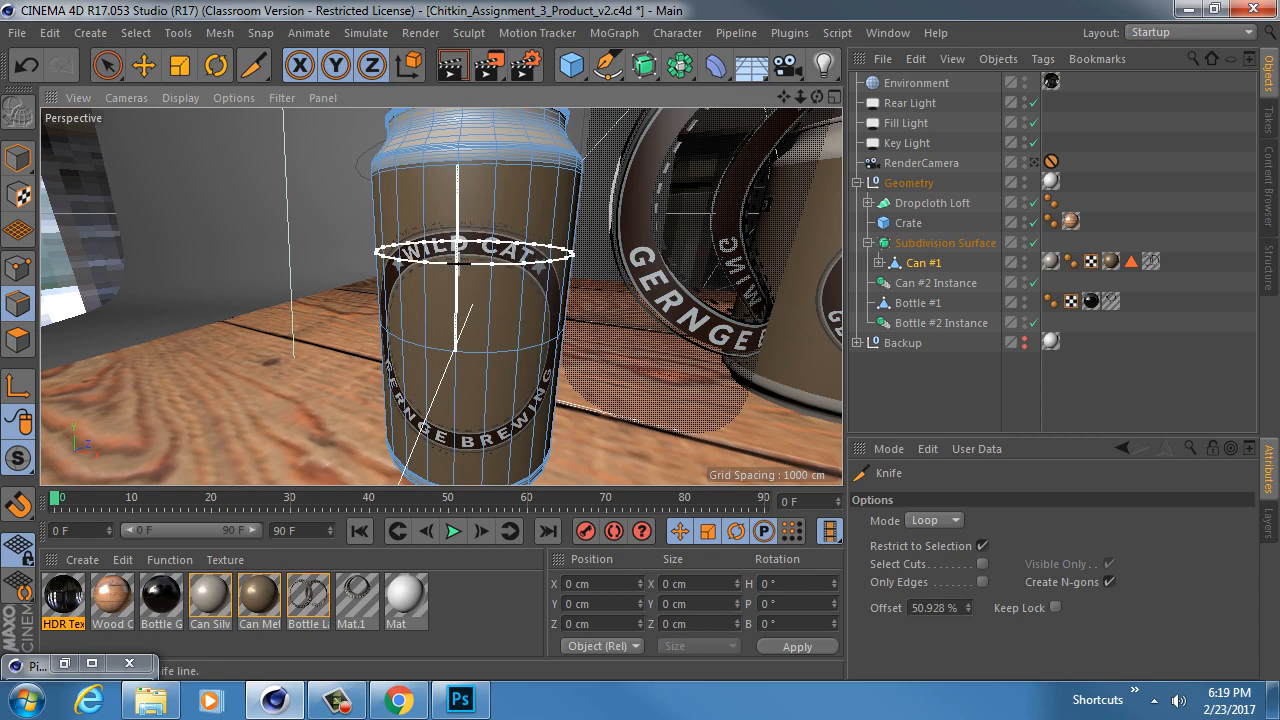
Step: Cut an edge loop around the upper half of Can #1's body, between shoulder and middle loop, at 50 % offset
key(q)
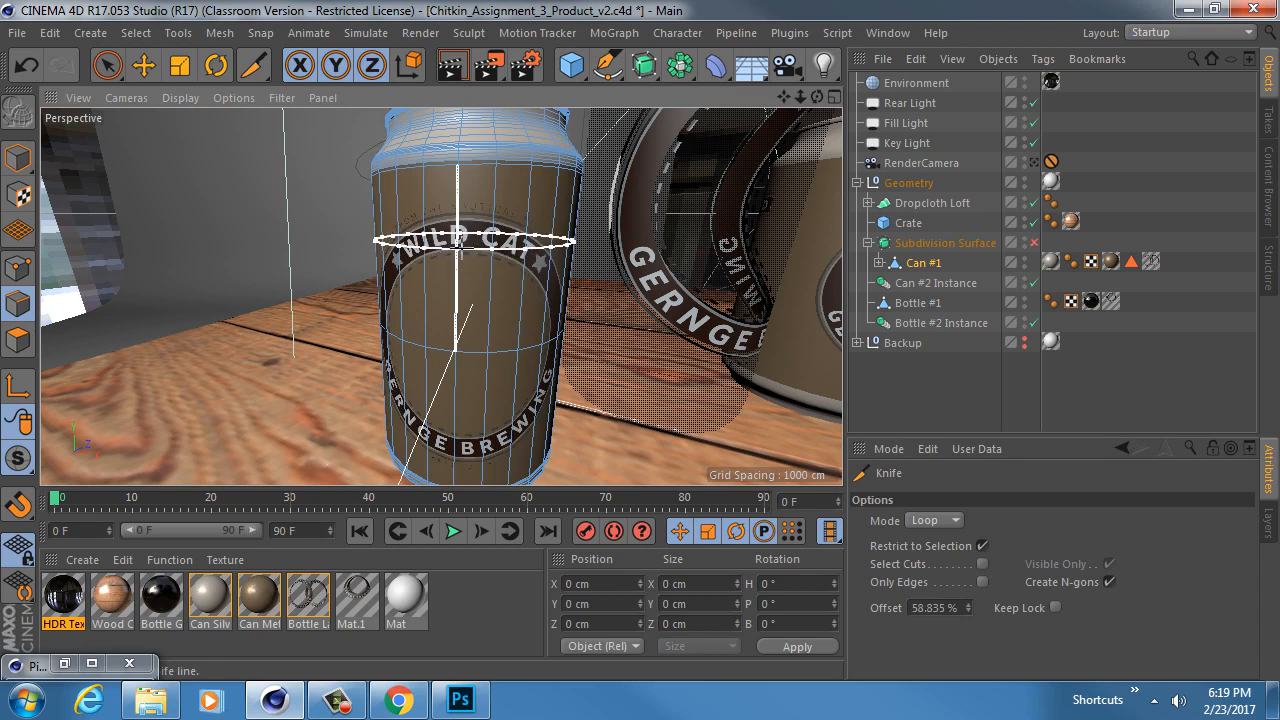
click(460, 240)
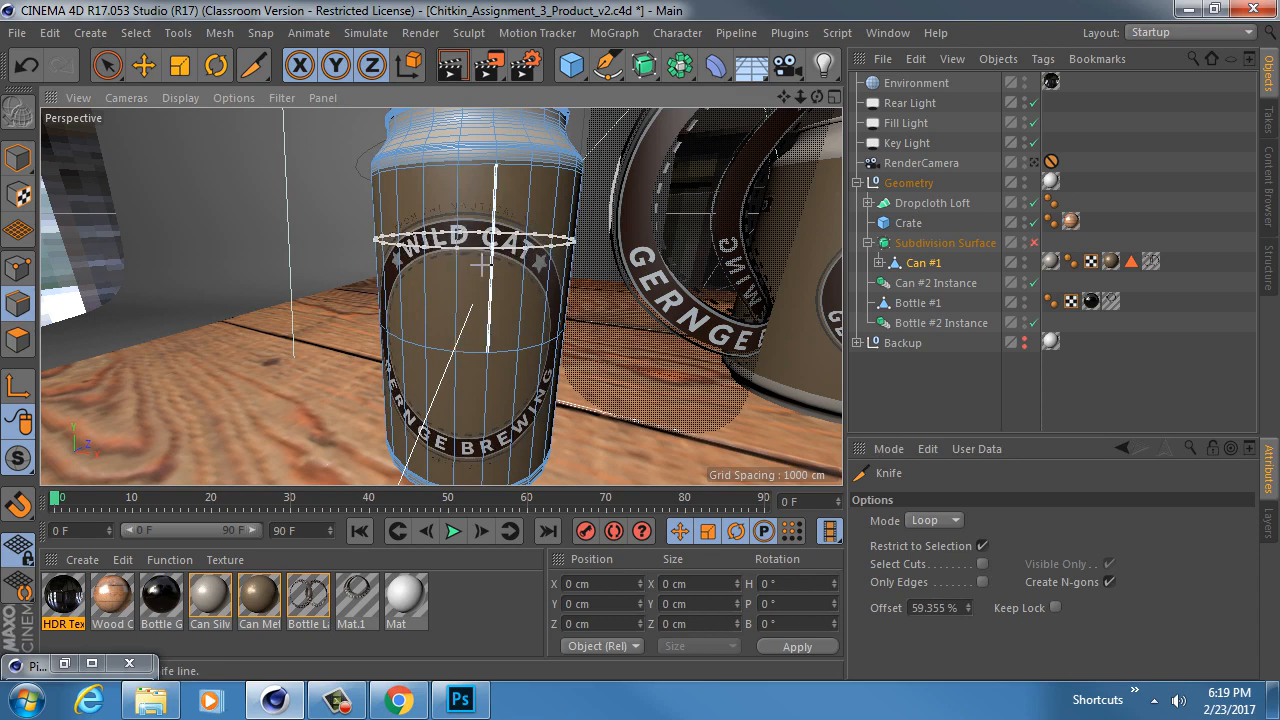
double_click(935, 607)
text(50)
key(Return)
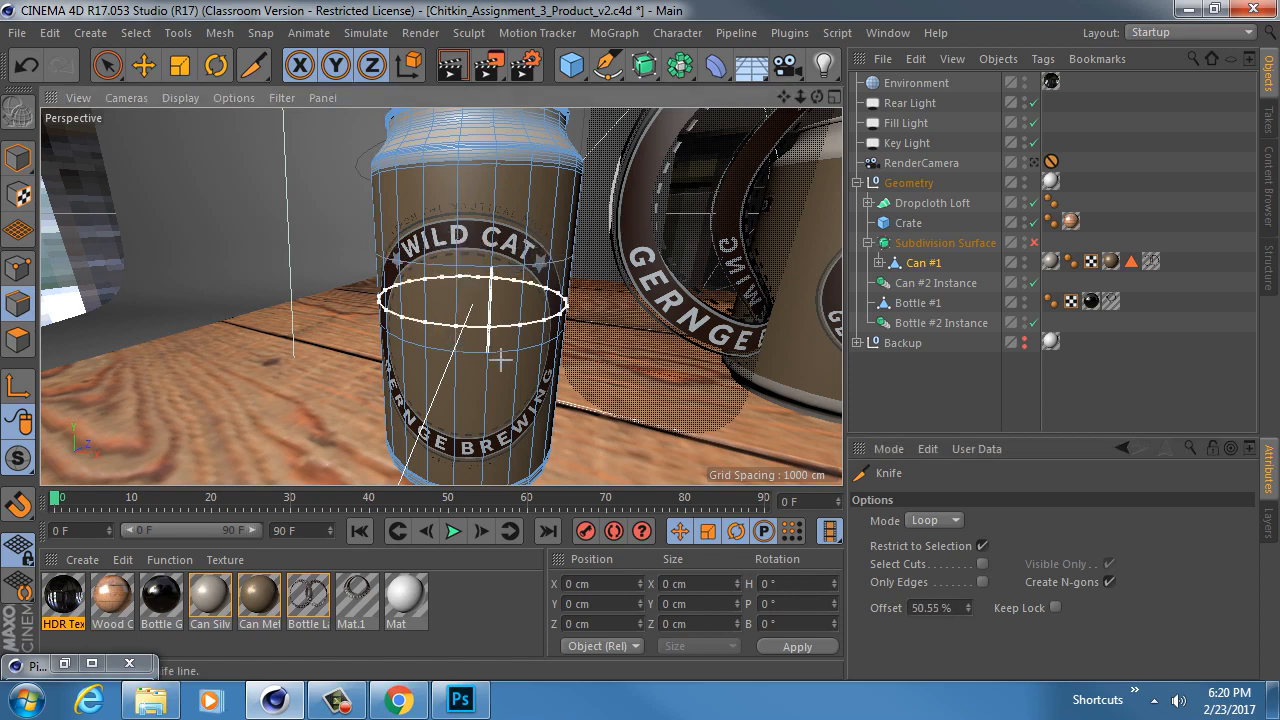
Step: Cut an edge loop around the lower half of Can #1's body, between middle loop and base, at 50 % offset
scroll(500, 357, up, 4)
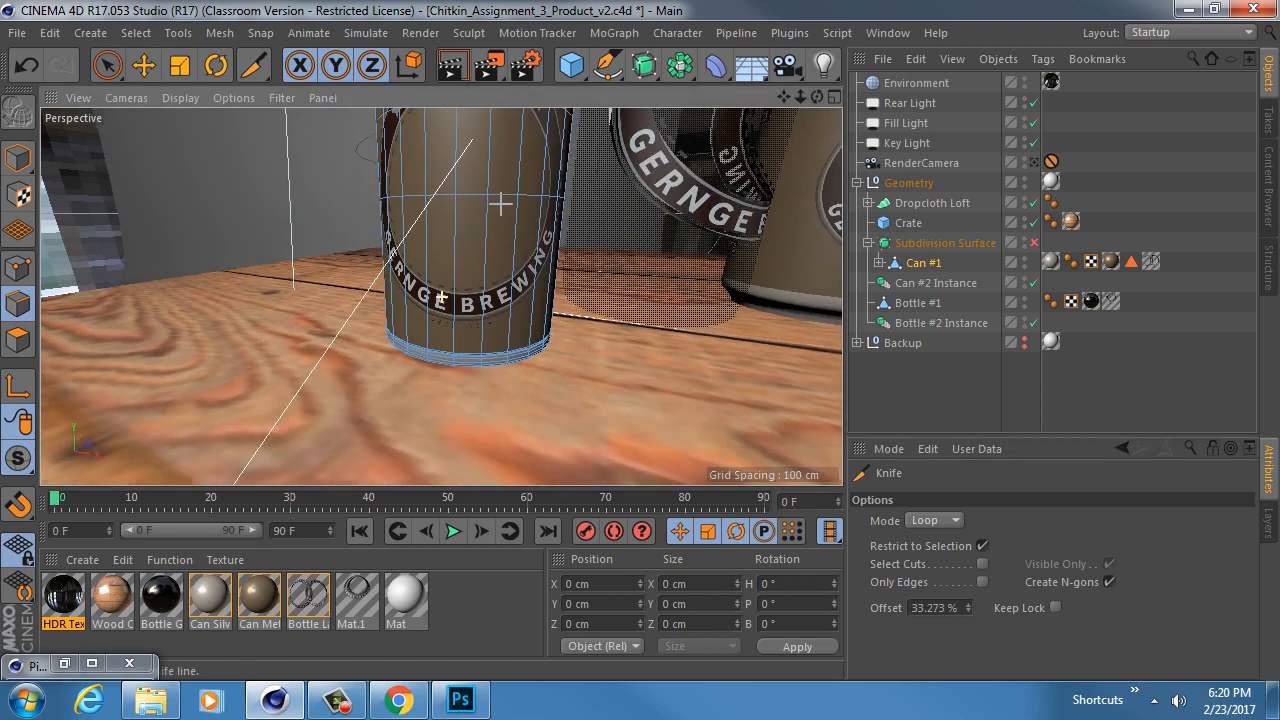
double_click(927, 607)
text(50)
key(Return)
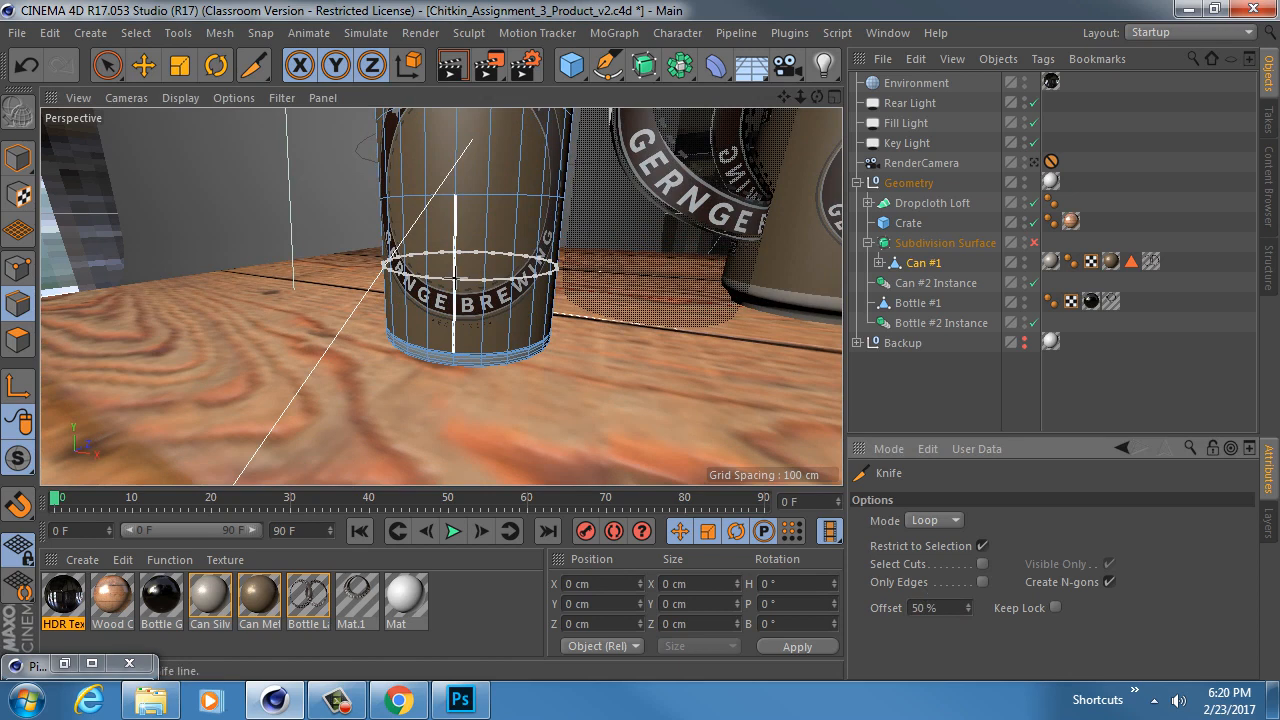
click(454, 278)
Step: Return Can #1 to object mode and check its label with the Subdivision Surface switched on
alt+middle_drag(443, 236, 444, 420)
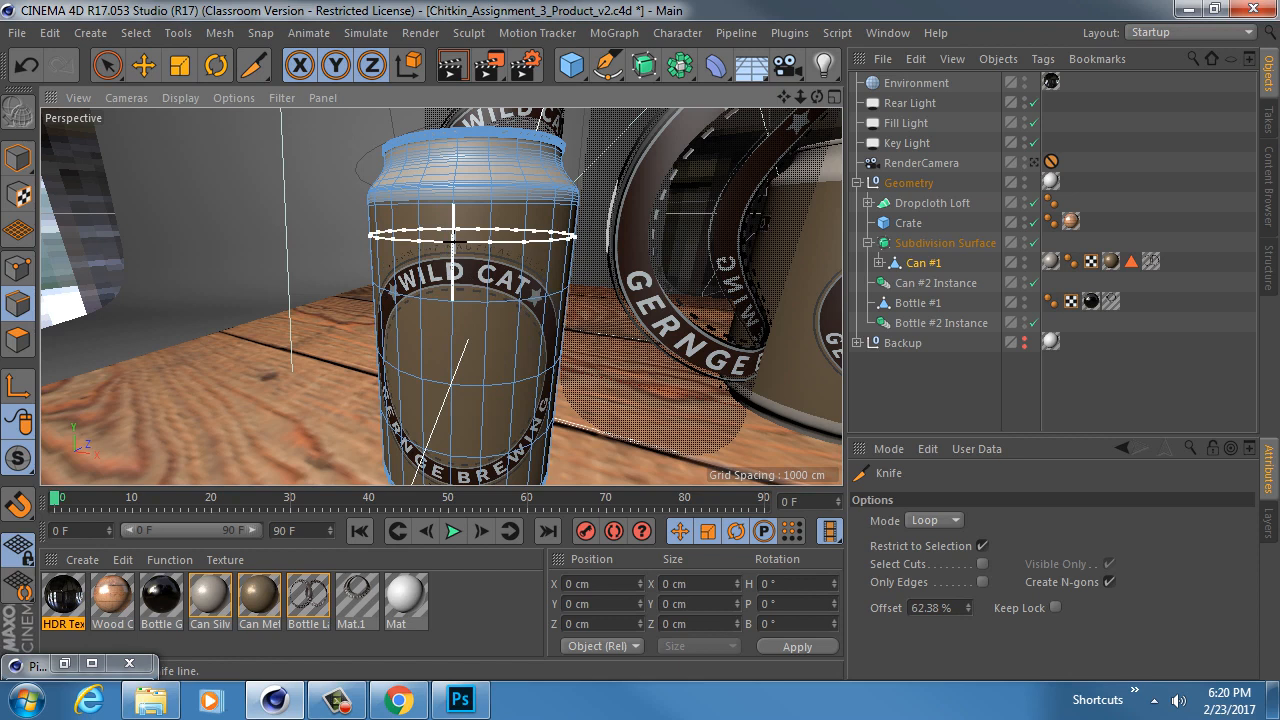
key(q)
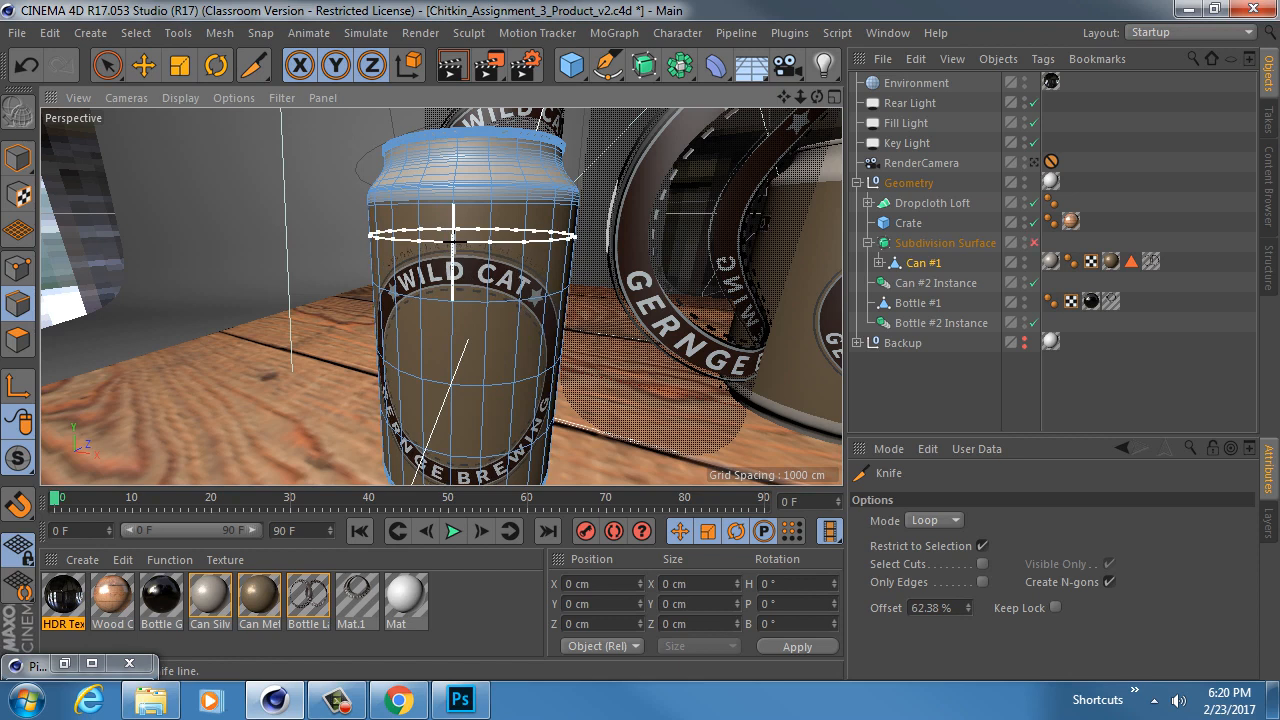
scroll(500, 256, down, 5)
click(21, 158)
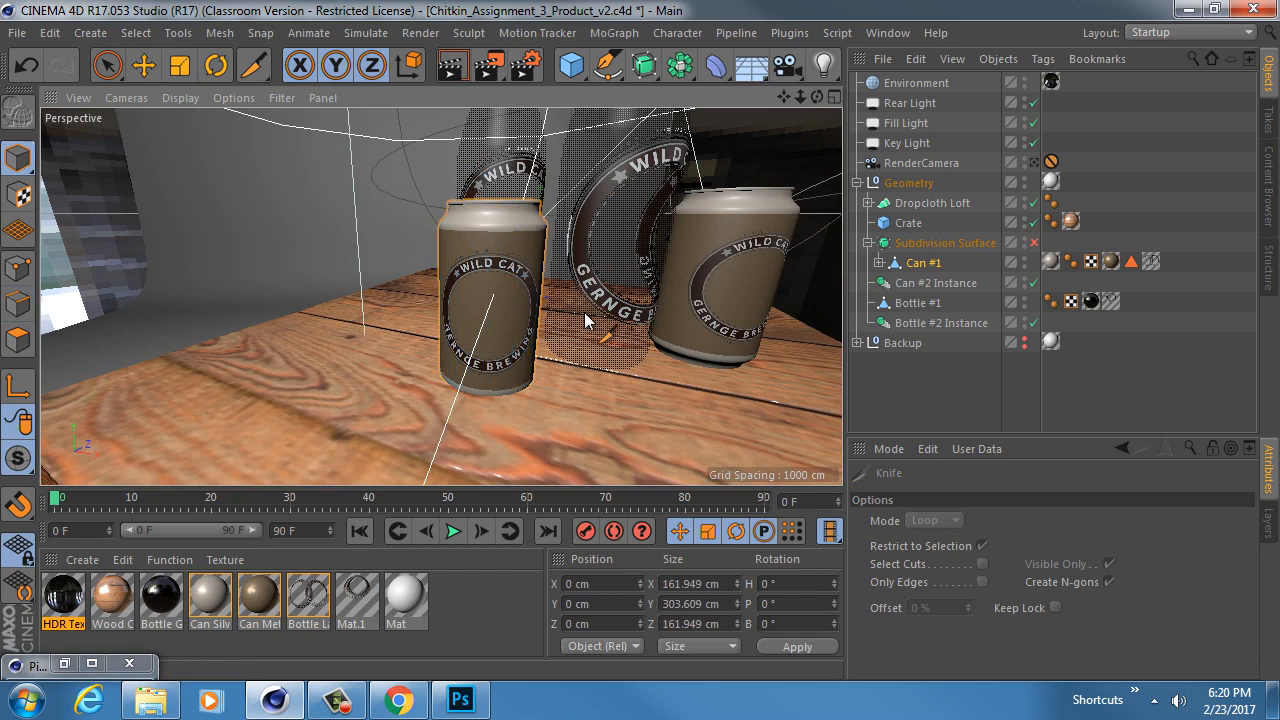
alt+drag(584, 312, 522, 332)
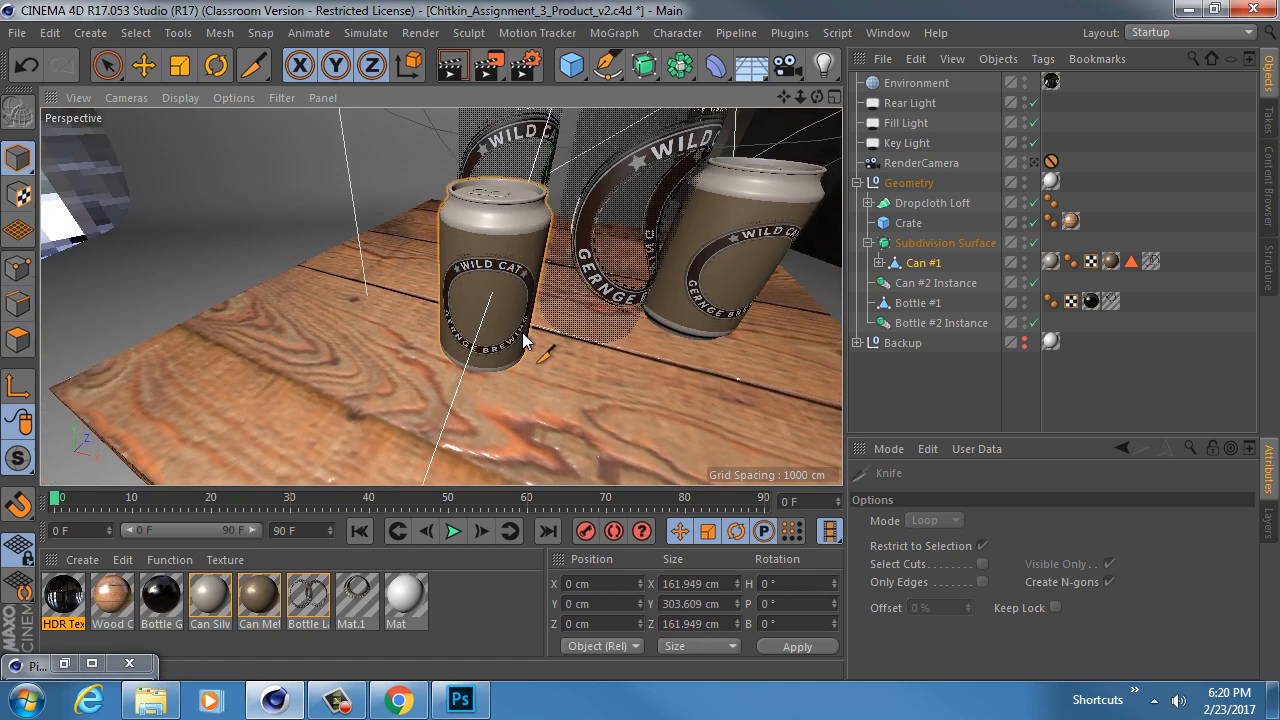
Step: Rename the Subdivision Surface object as "Can Subdivision Surface"
double_click(950, 242)
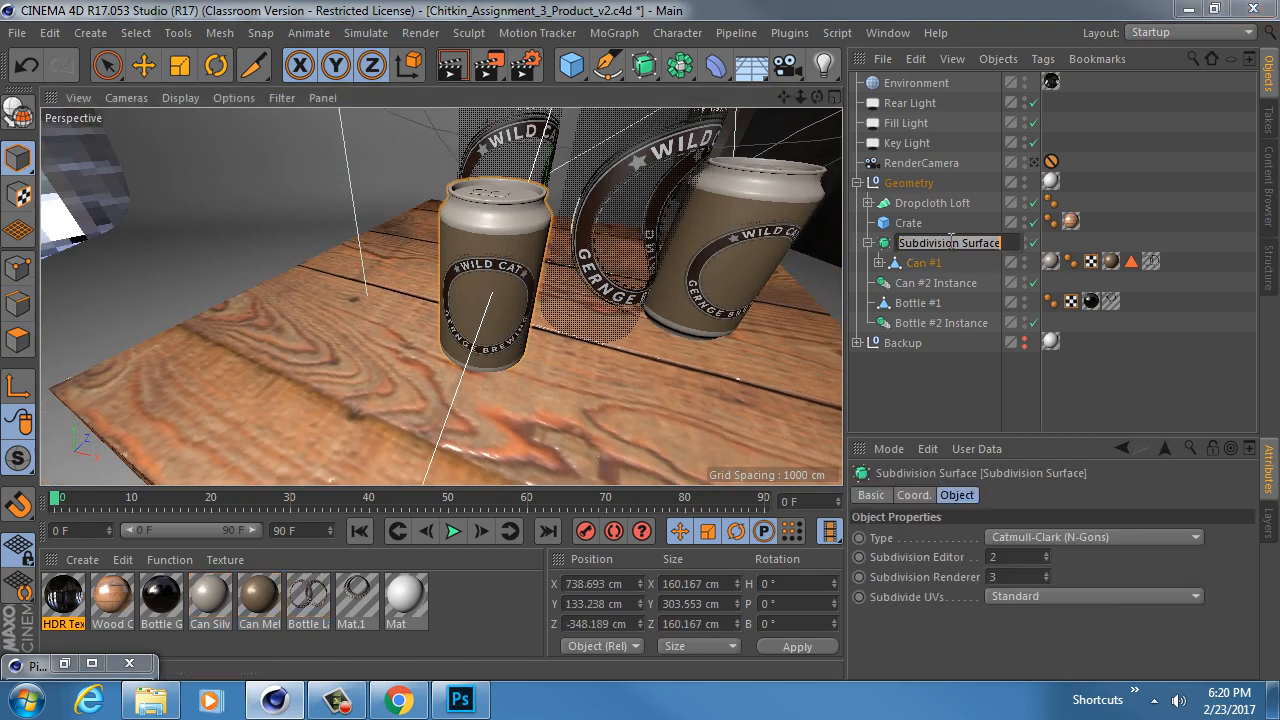
text(Can subdivision Surface)
key(Return)
double_click(931, 245)
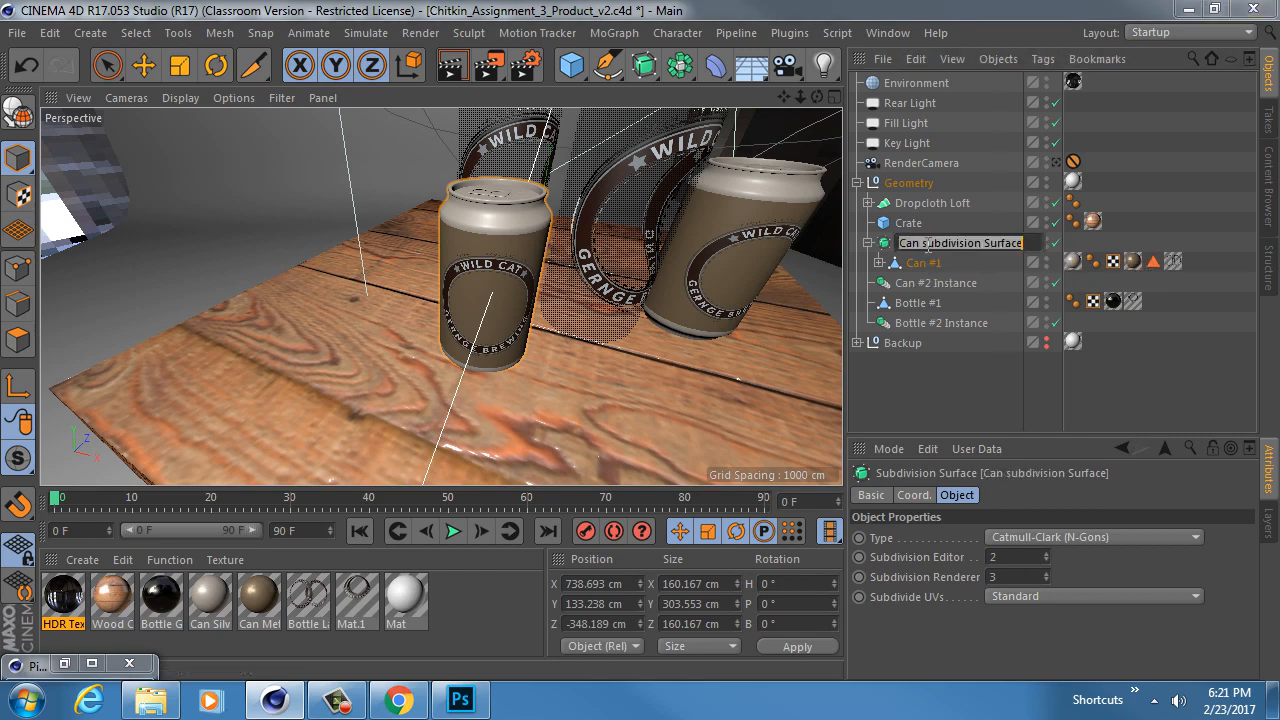
key(BackSpace)
text(S)
key(Return)
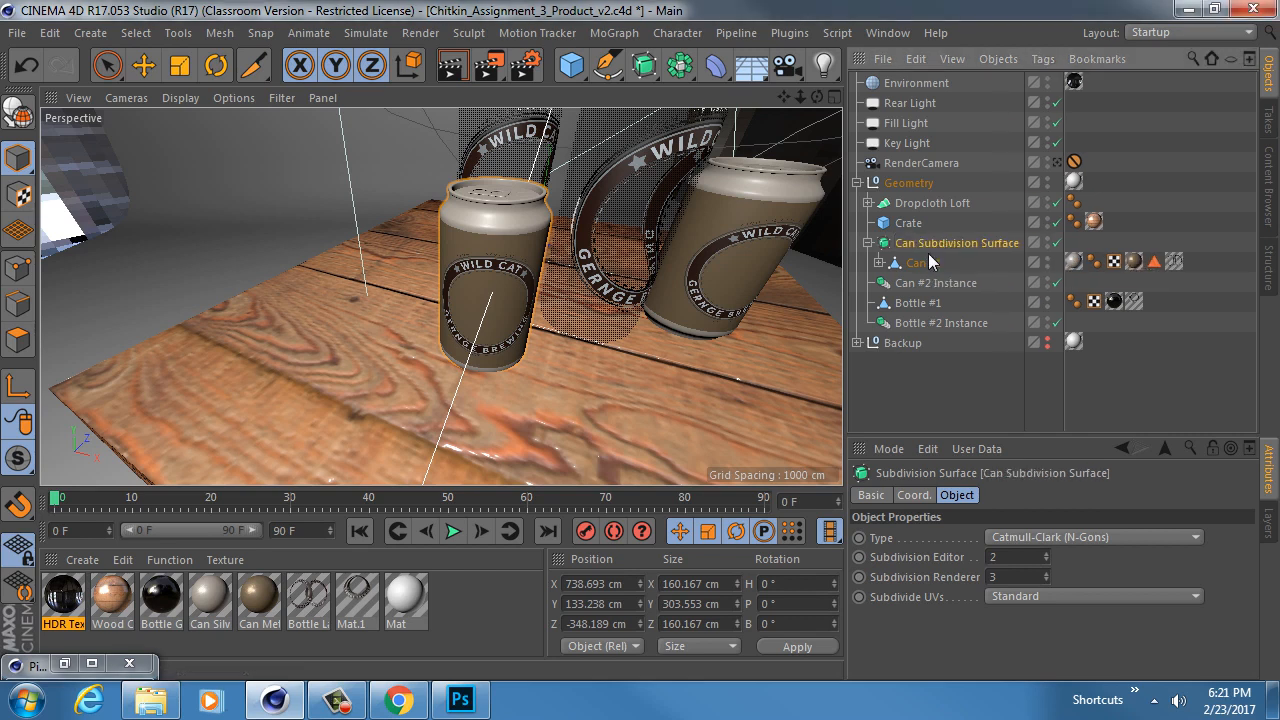
Step: Select Bottle #1, bring the whole bottle into view and save the project
click(914, 301)
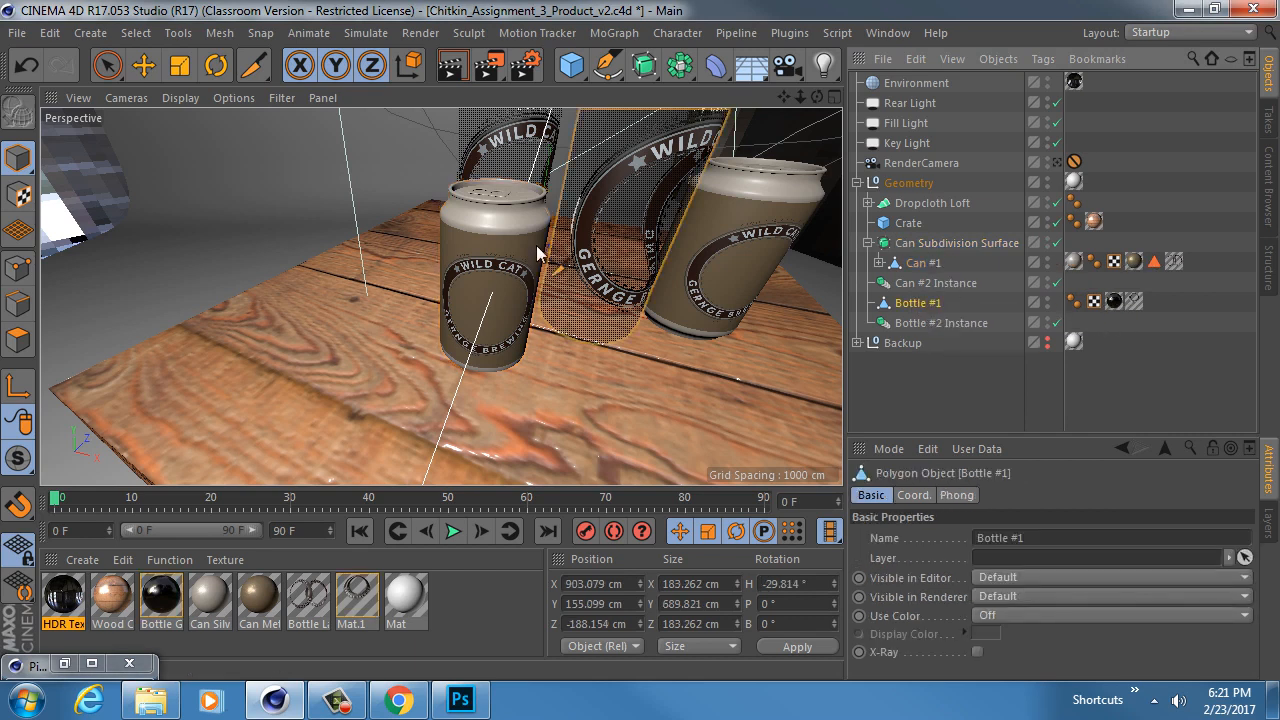
alt+drag(538, 250, 430, 348)
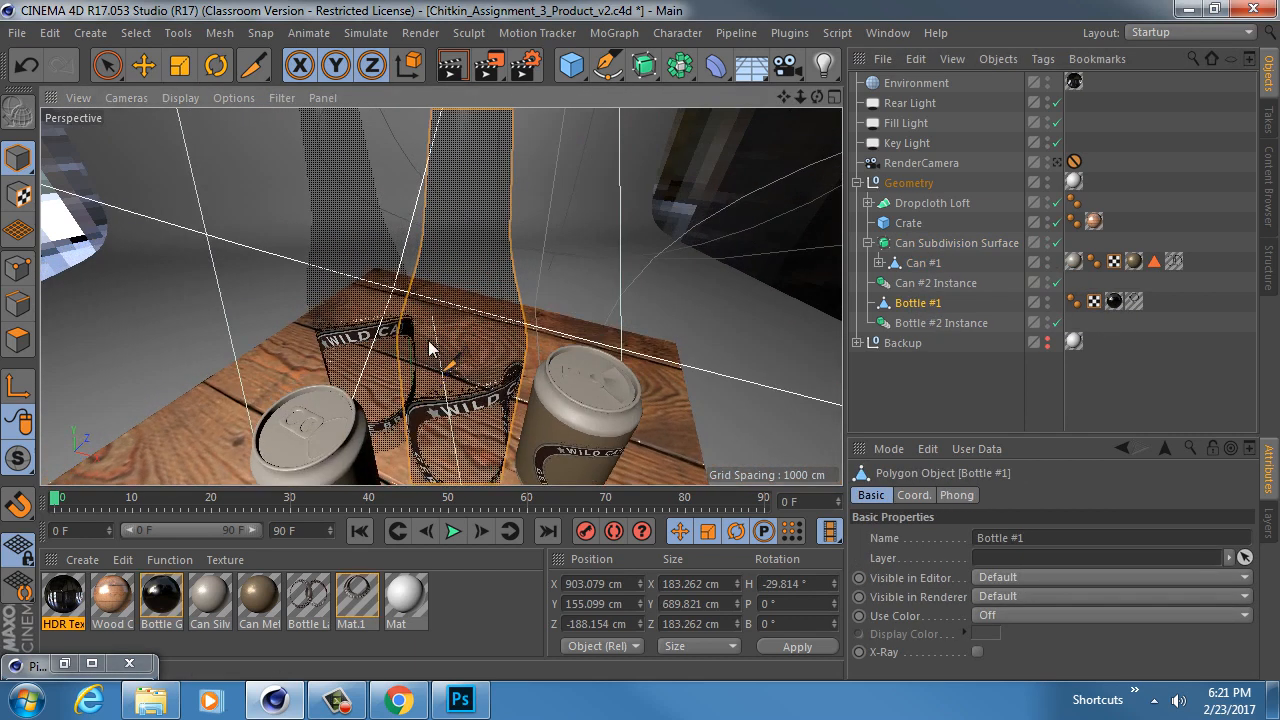
scroll(432, 340, down, 5)
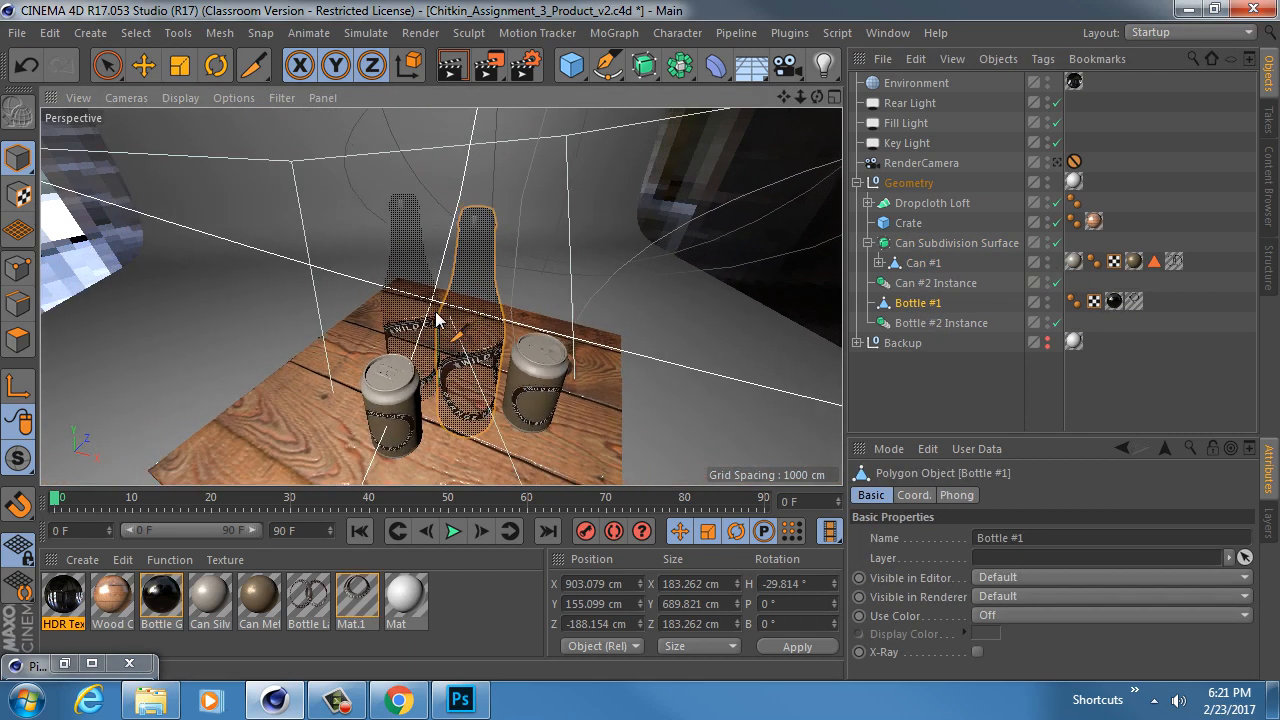
key(ctrl+s)
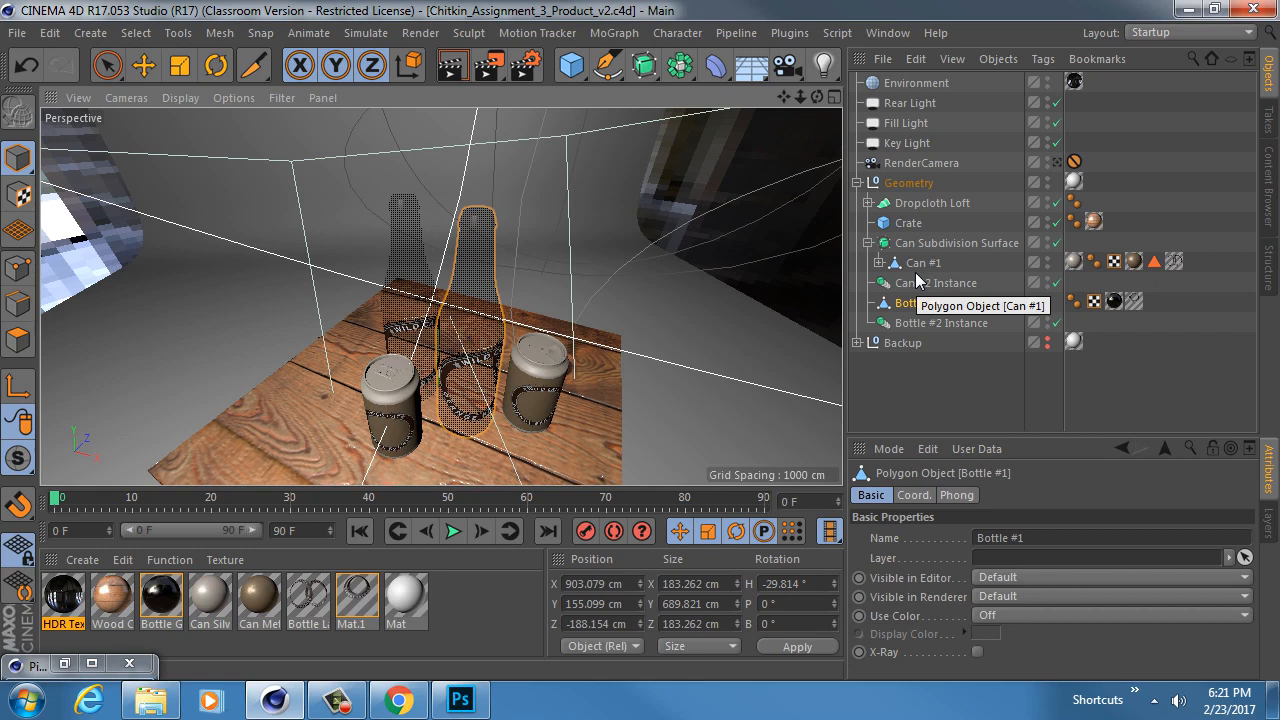
Step: Duplicate Bottle #1 directly below the original and isolate the copy with Viewport Solo Single
click(911, 304)
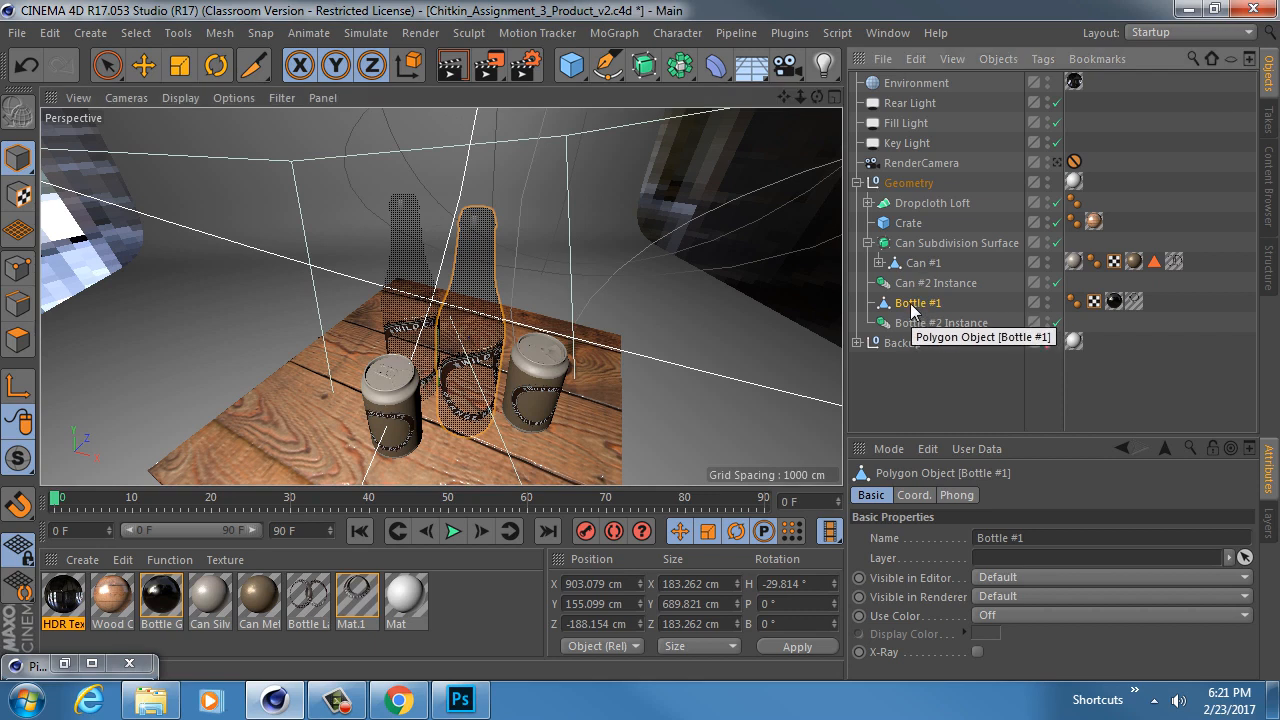
ctrl+drag(911, 304, 911, 315)
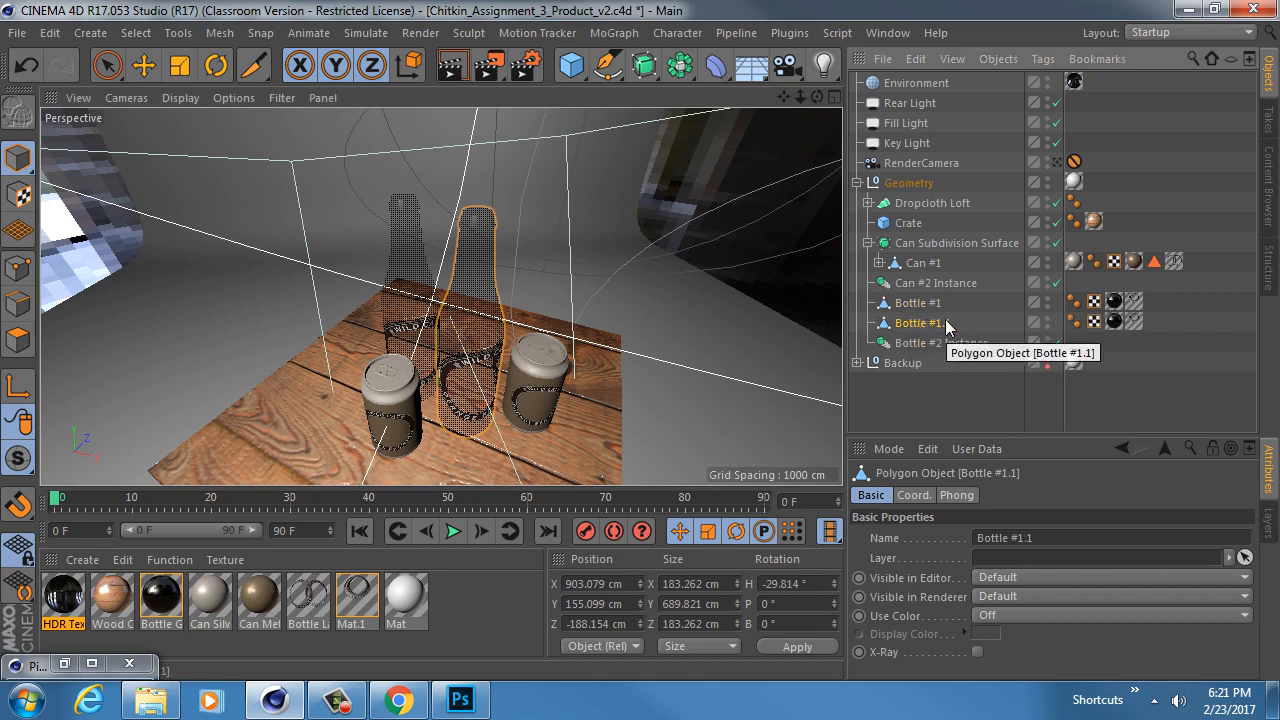
drag(18, 457, 150, 527)
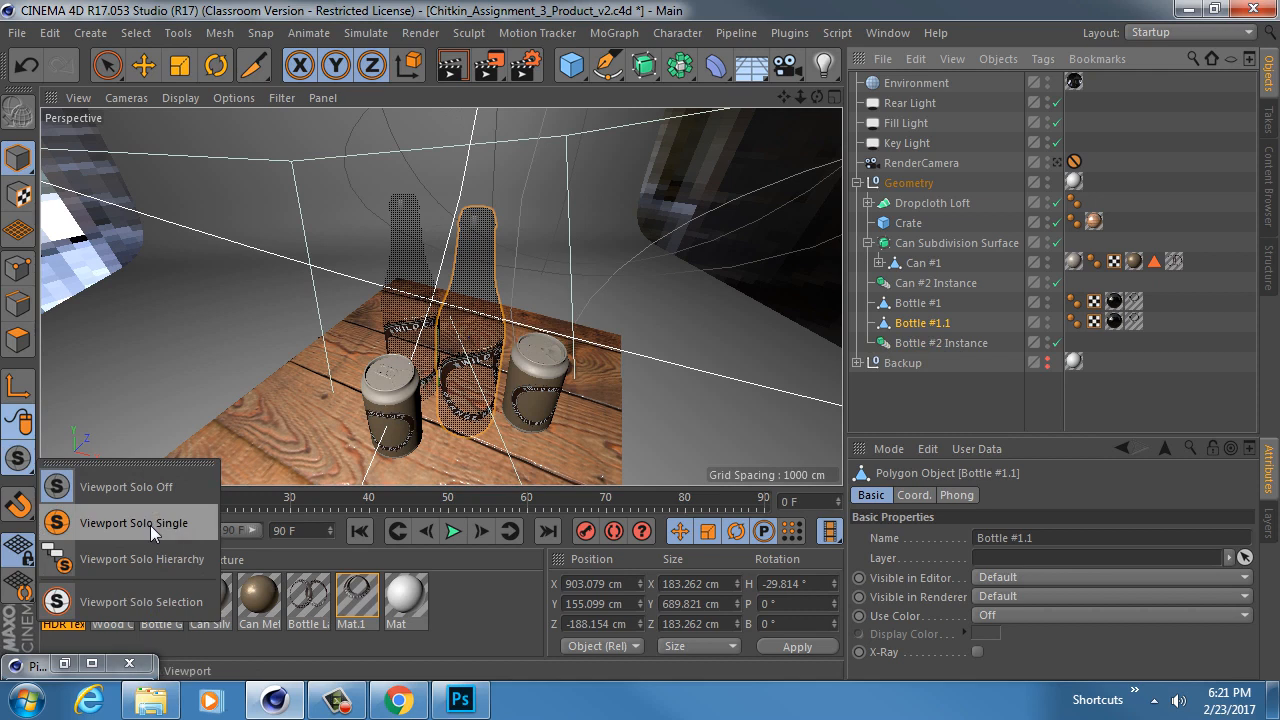
click(150, 524)
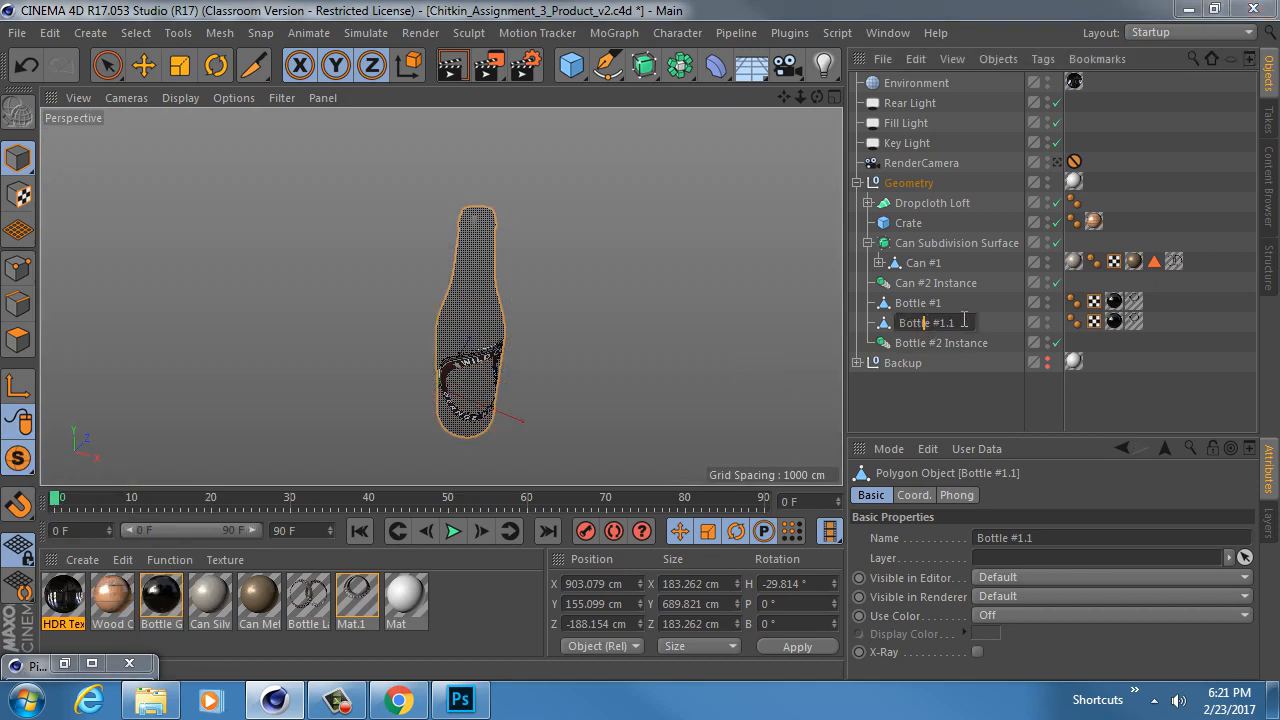
Step: Rename the bottle copy as "Beer Liquid" and delete its glass and label material tags
double_click(928, 322)
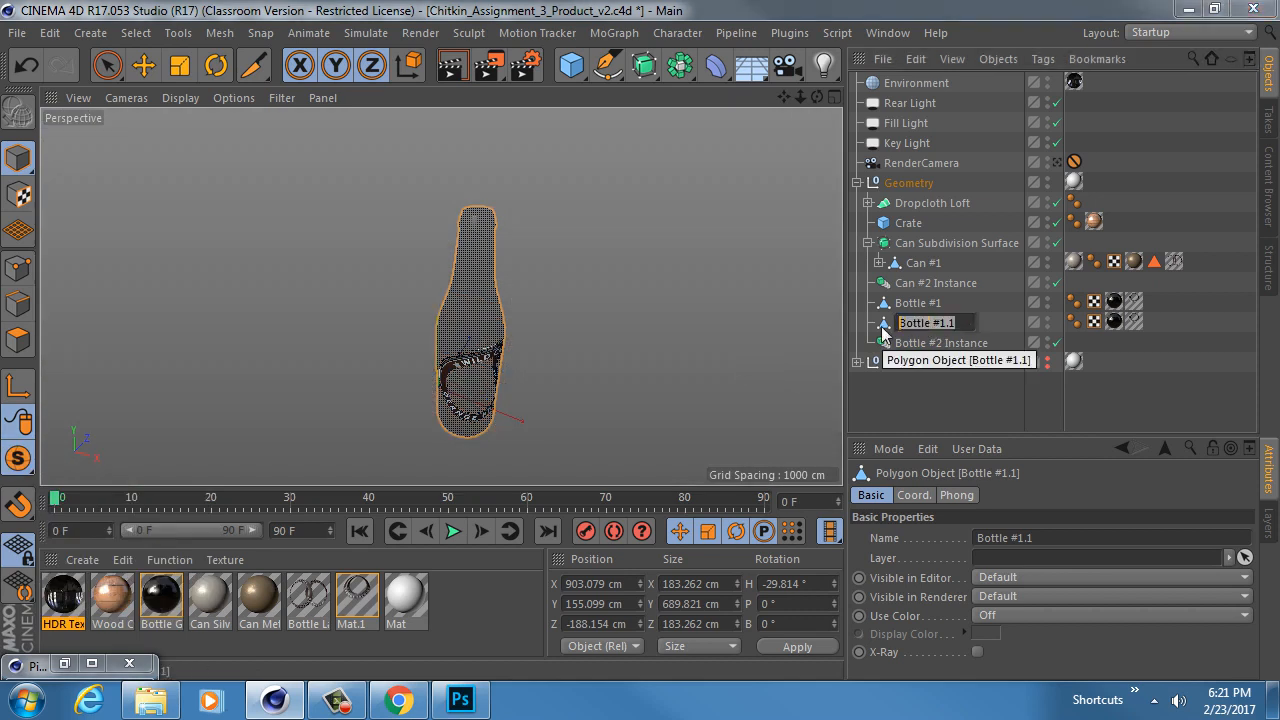
text(Beer Liquid)
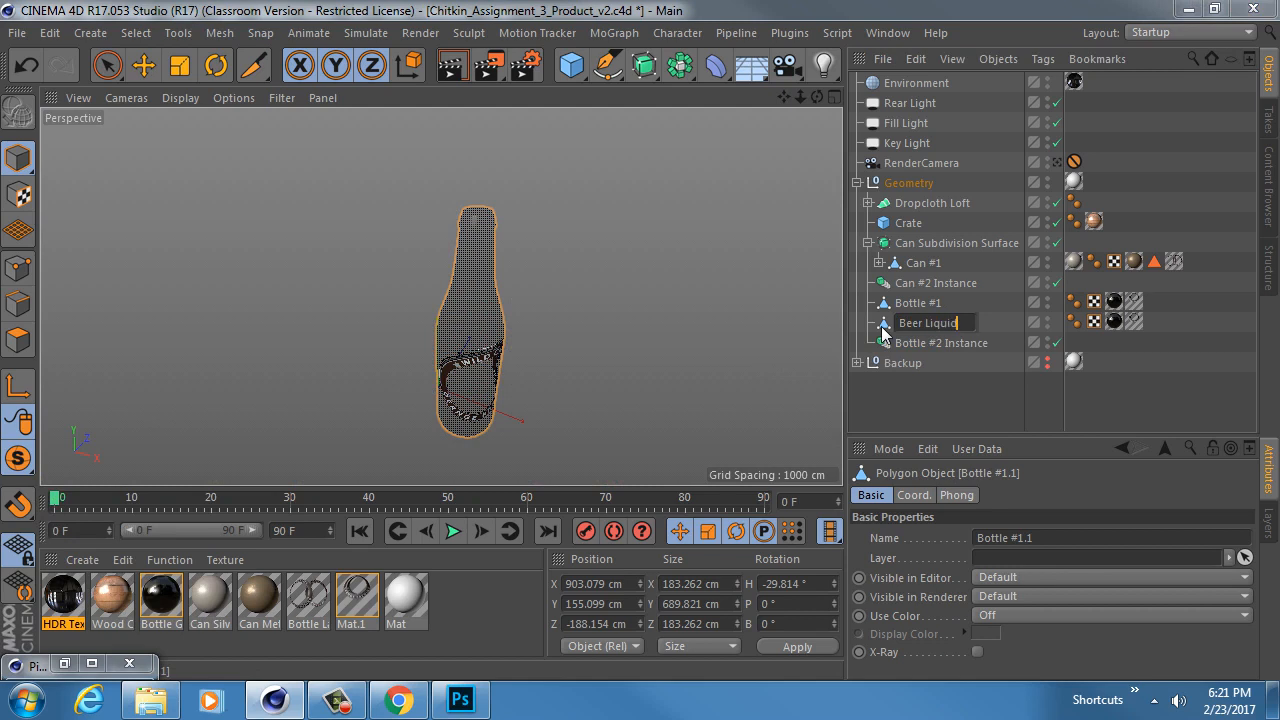
key(Return)
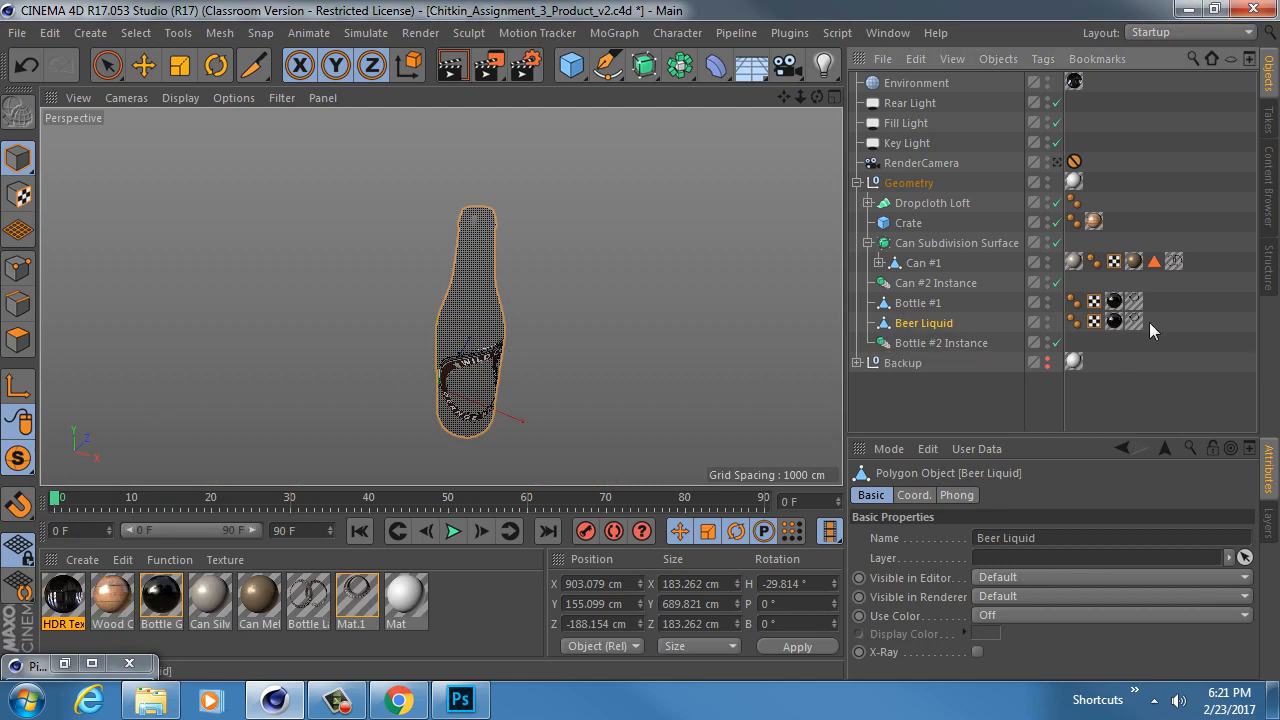
drag(1113, 322, 1115, 328)
key(Delete)
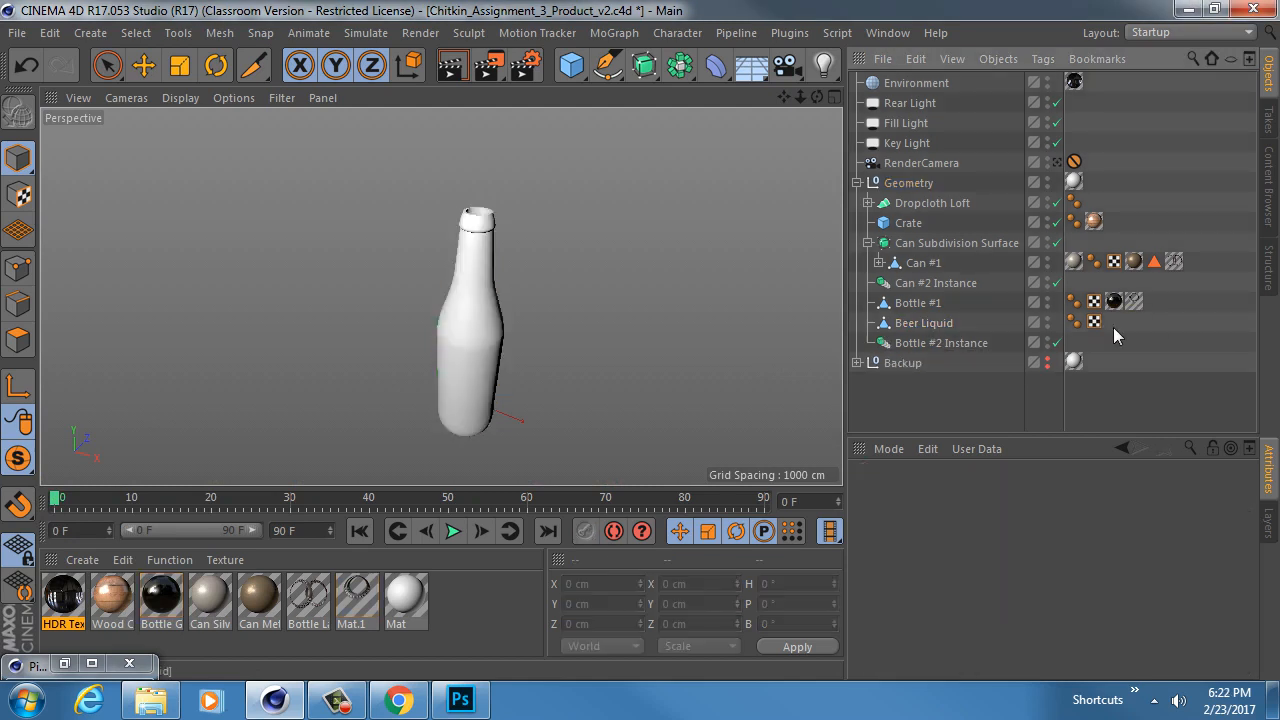
Step: Switch Beer Liquid to polygon editing and pick an inner wall polygon near the bottle's floor with Live Selection
click(915, 310)
click(922, 322)
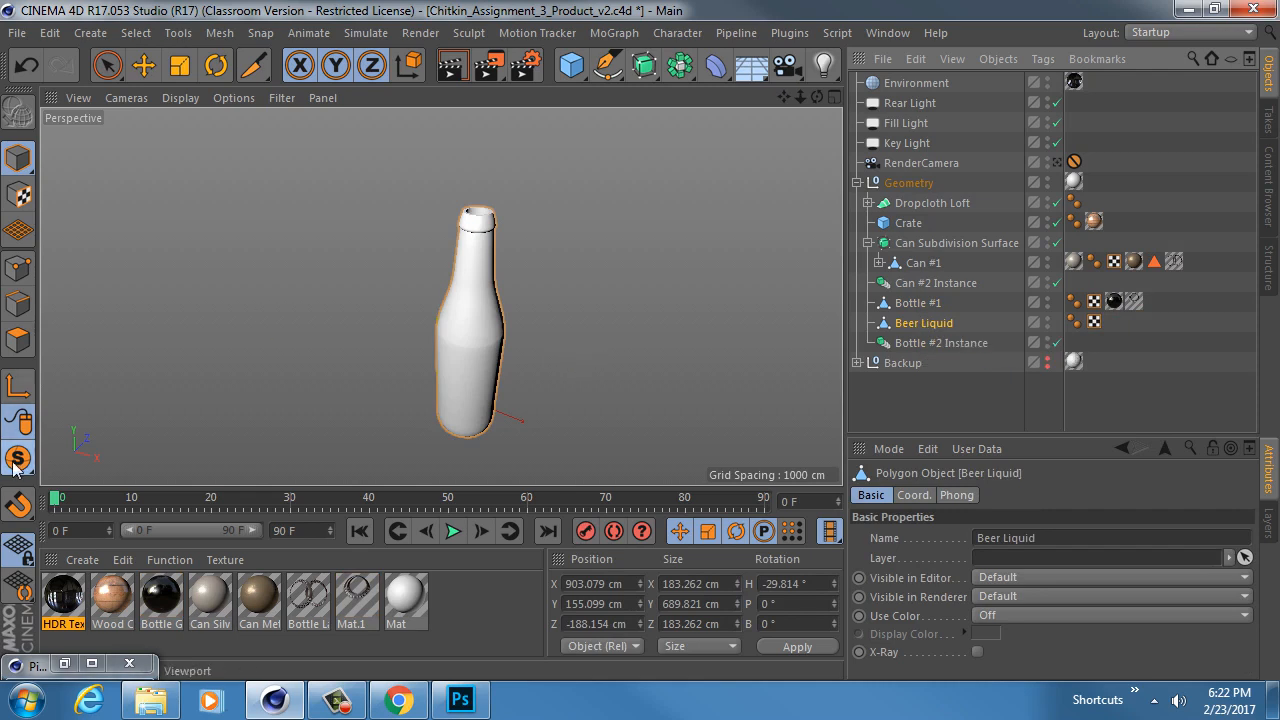
alt+drag(465, 314, 277, 314)
click(18, 340)
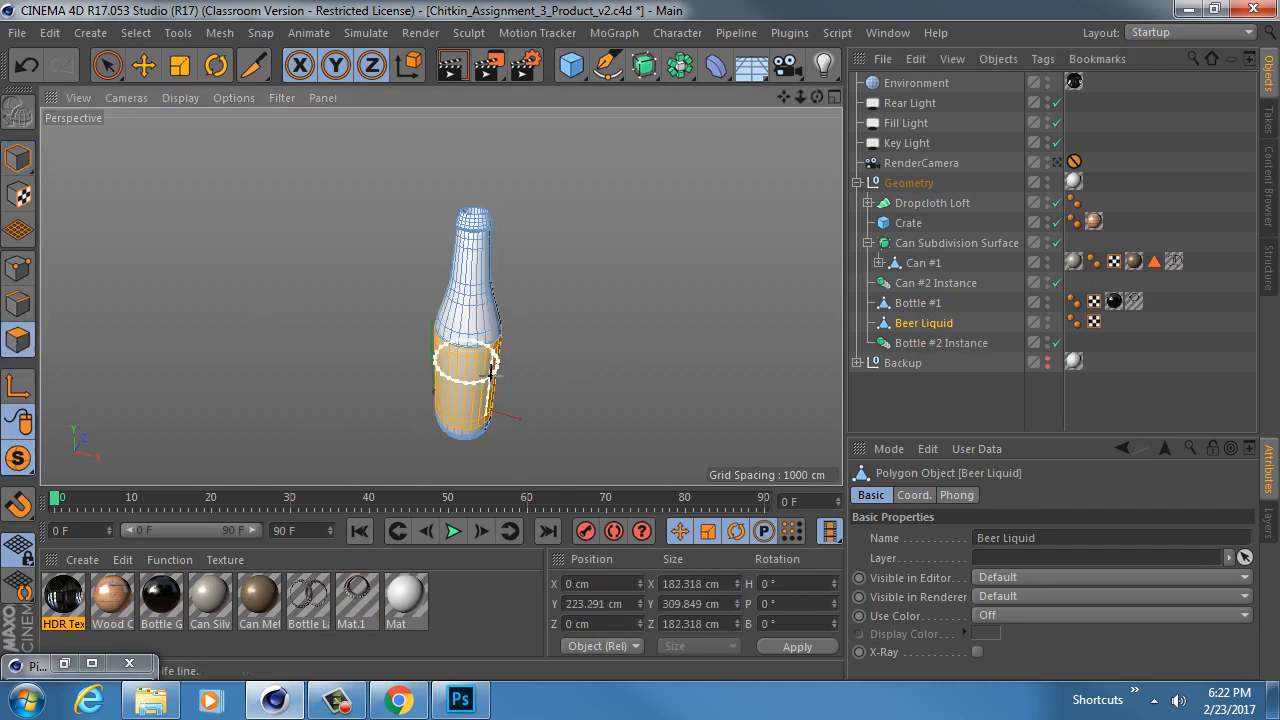
scroll(491, 372, up, 8)
alt+drag(434, 271, 131, 371)
alt+right_drag(572, 311, 790, 287)
alt+middle_drag(440, 297, 464, 324)
key(space)
click(452, 303)
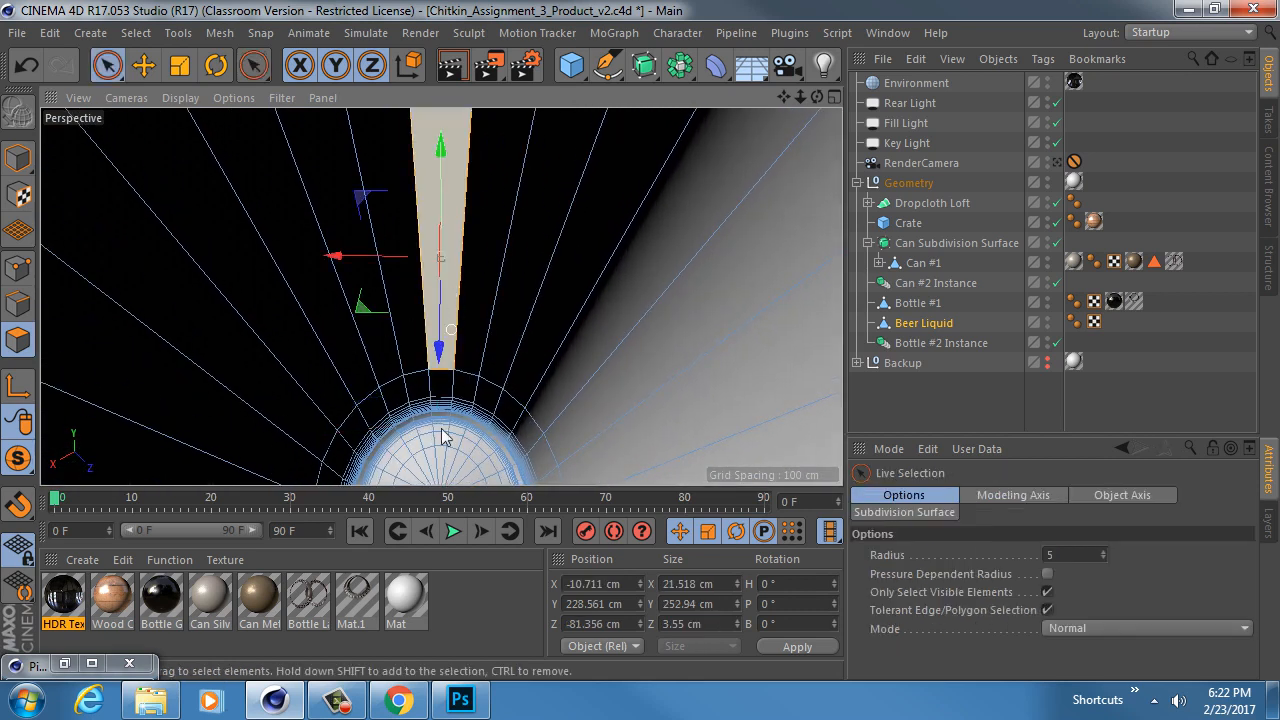
click(451, 300)
scroll(468, 452, up, 3)
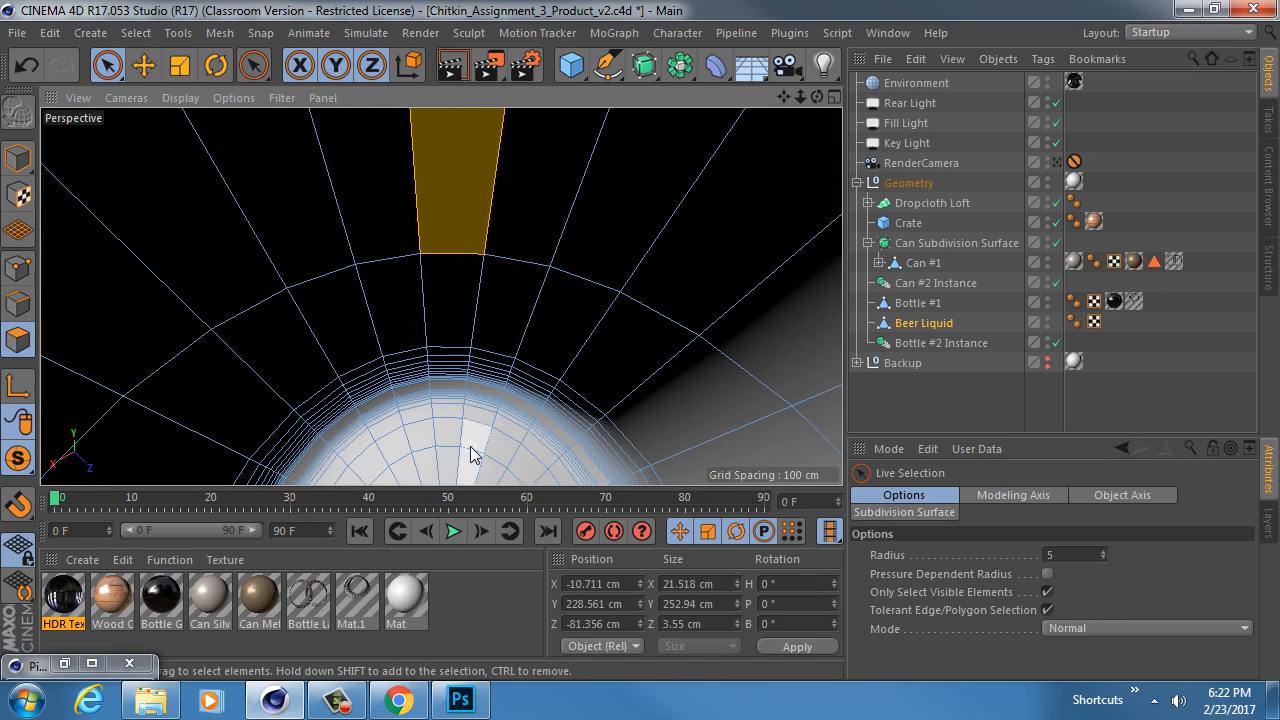
Step: Use Loop Selection to select the central disc of Beer Liquid's inner floor and add the surrounding polygon loops outward
key(u)
key(l)
mouse_move(437, 437)
alt+mouse_down()
mouse_move(448, 349)
mouse_move(445, 378)
mouse_move(425, 383)
mouse_move(442, 382)
mouse_move(405, 379)
mouse_move(453, 430)
alt+mouse_up()
click(443, 400)
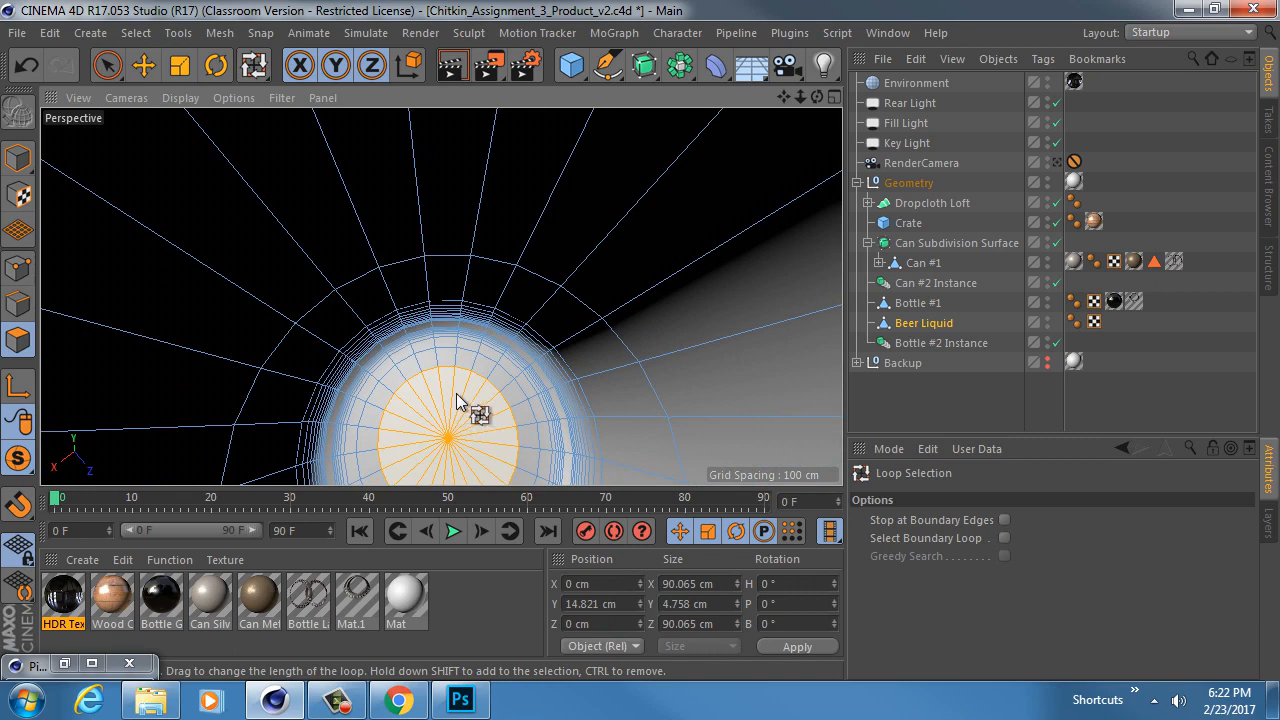
scroll(414, 360, up, 5)
shift+click(443, 340)
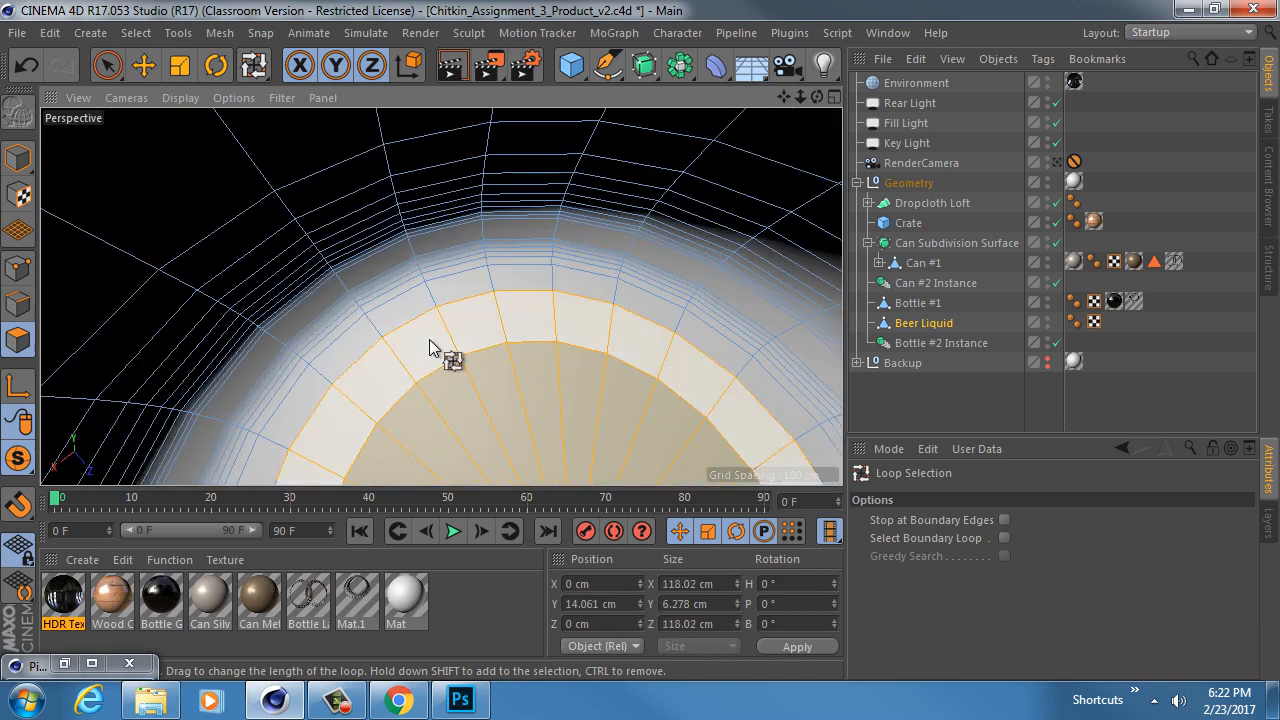
shift+click(424, 280)
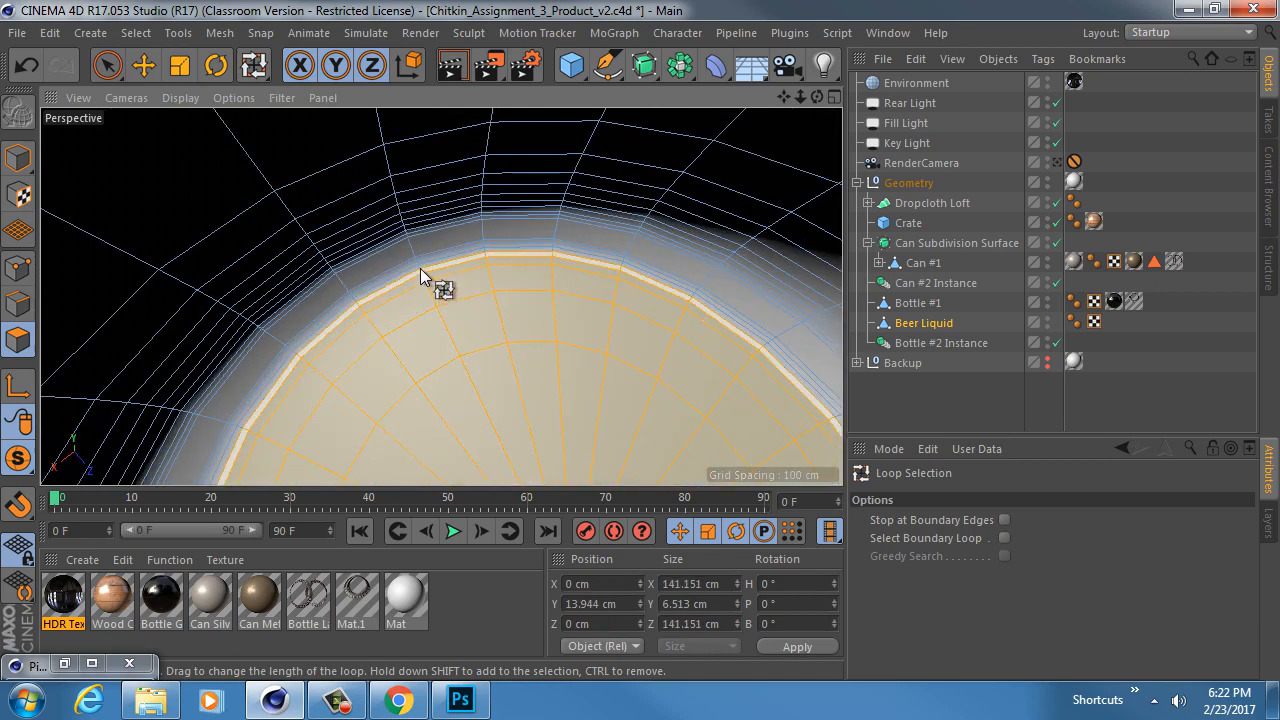
shift+click(420, 268)
alt+drag(419, 266, 387, 310)
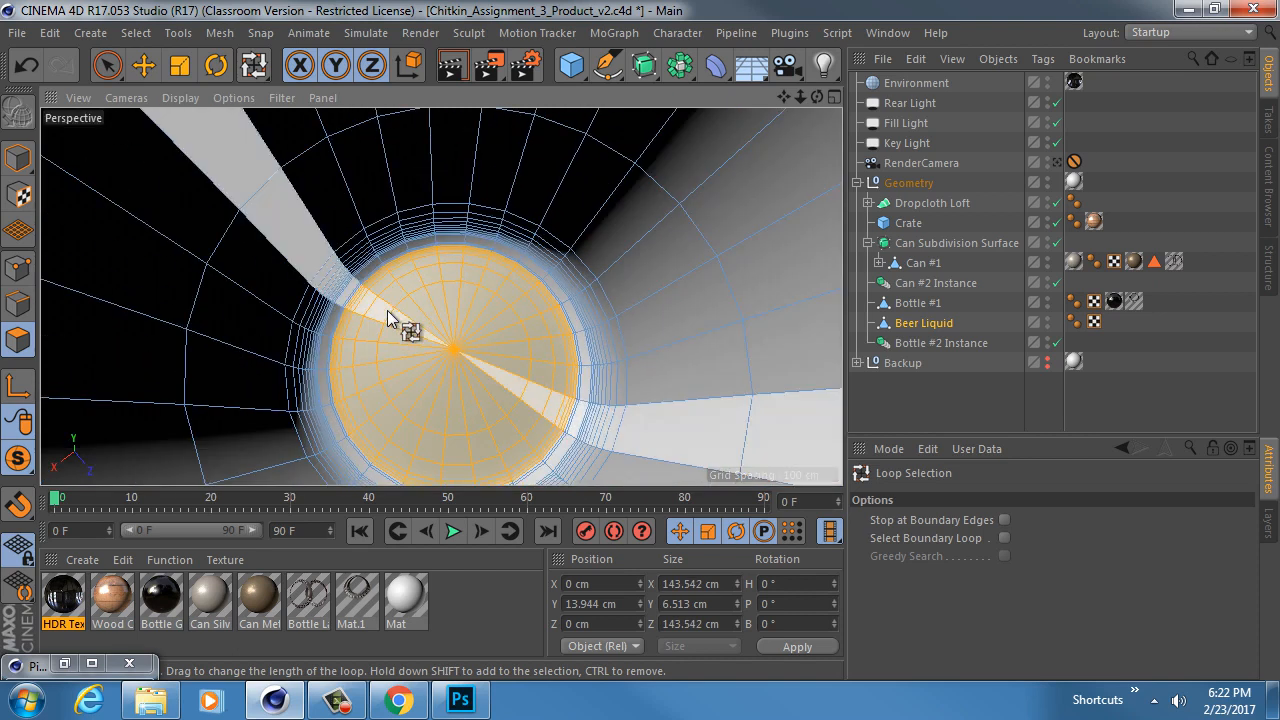
Step: Grow the polygon selection on the Beer Liquid object ring by ring, from the base cap up the side walls
key(u)
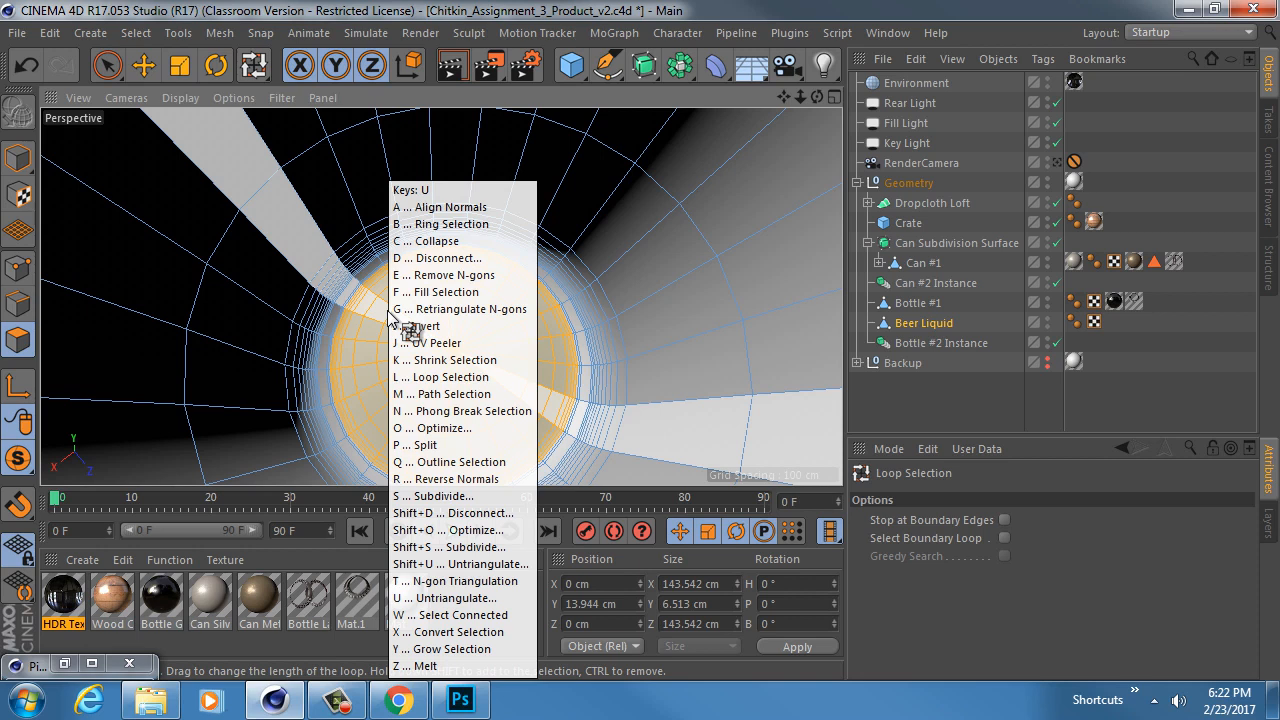
key(Escape)
scroll(390, 310, up, 8)
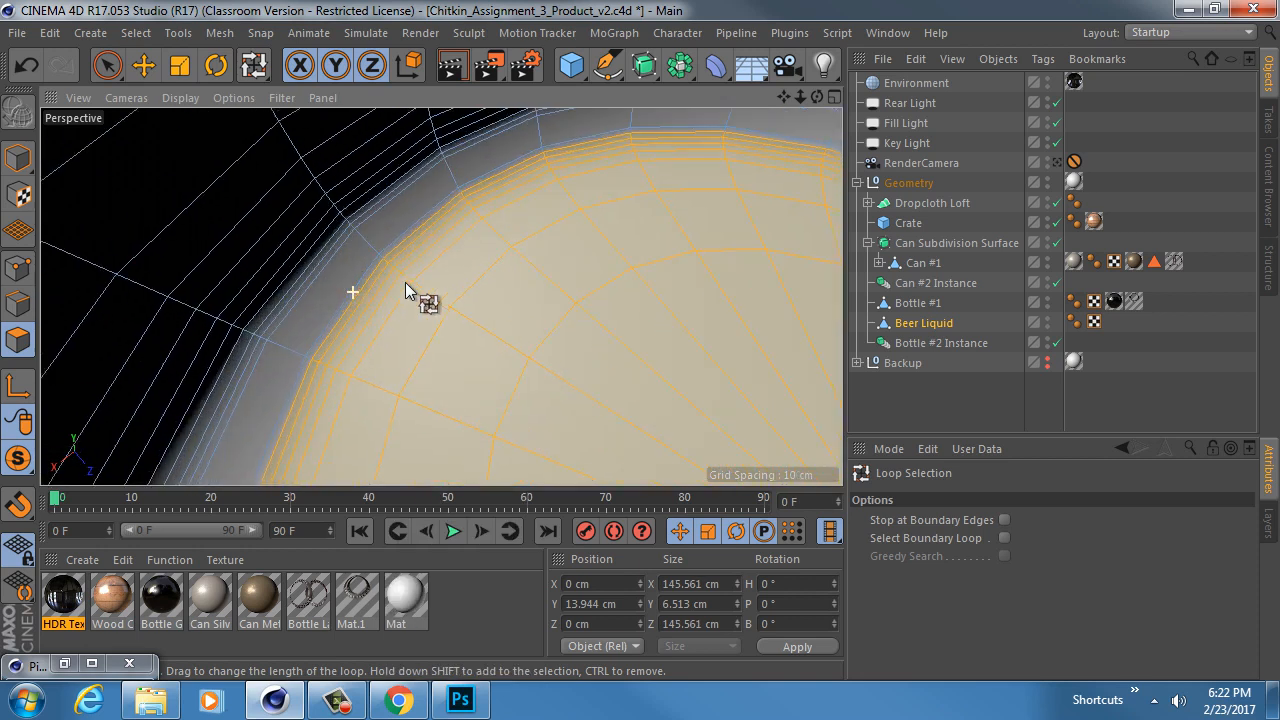
key(u)
key(Escape)
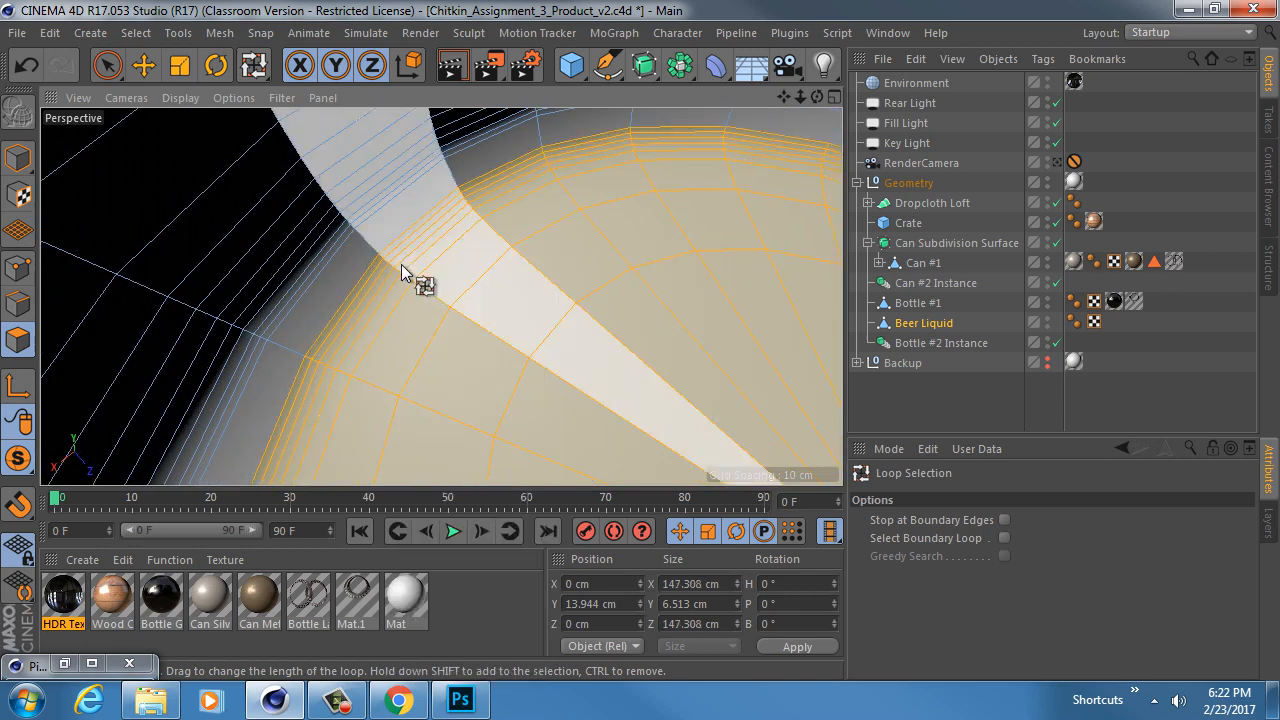
key(u)
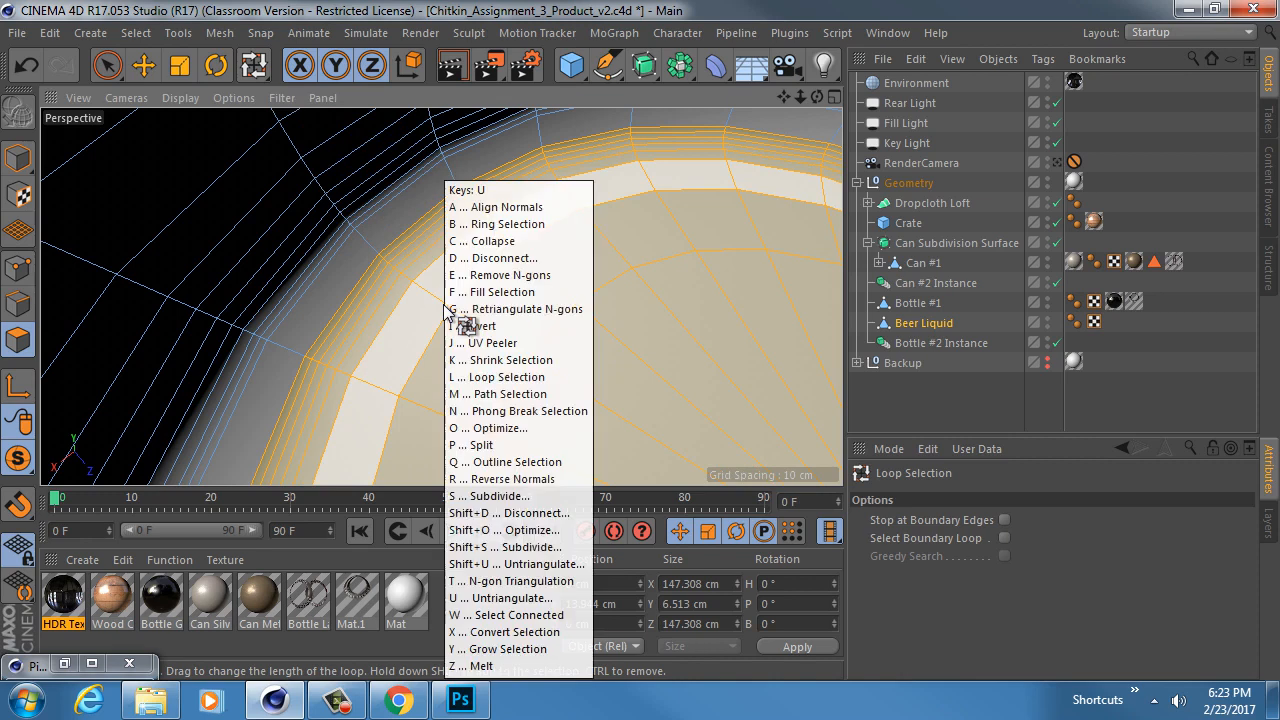
key(Escape)
key(u)
key(i)
key(u)
key(i)
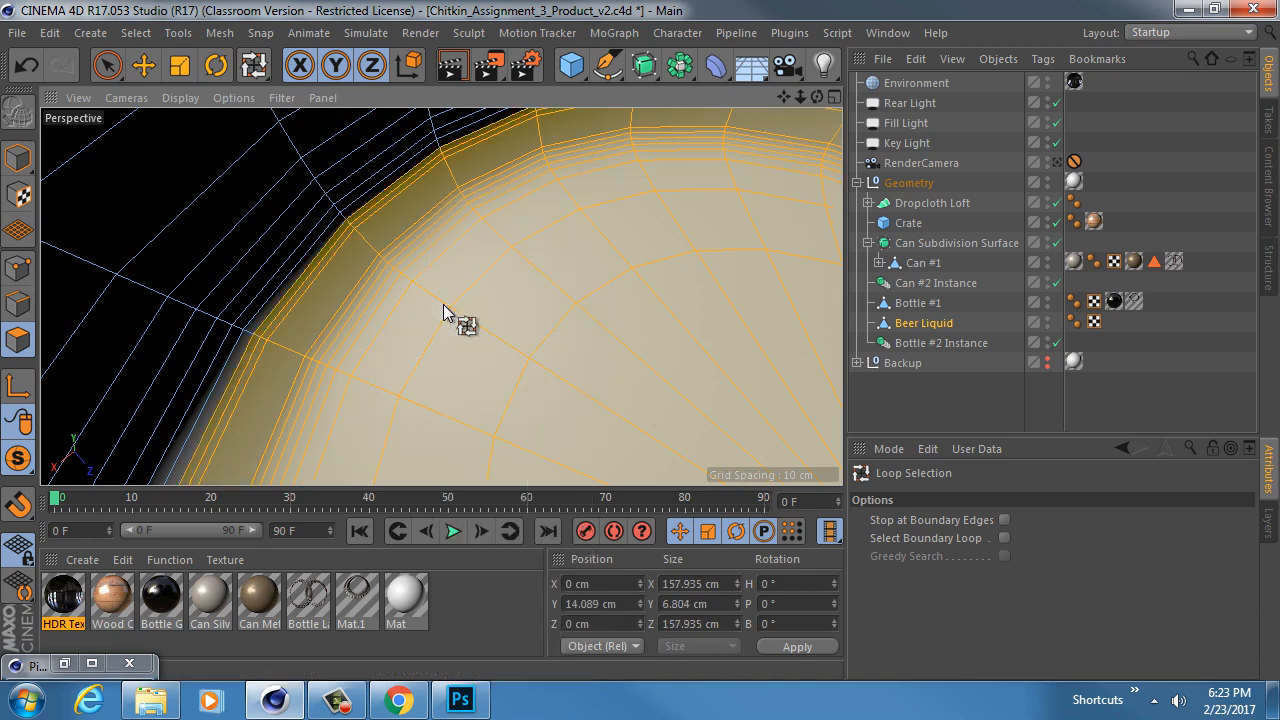
key(u)
key(i)
key(u)
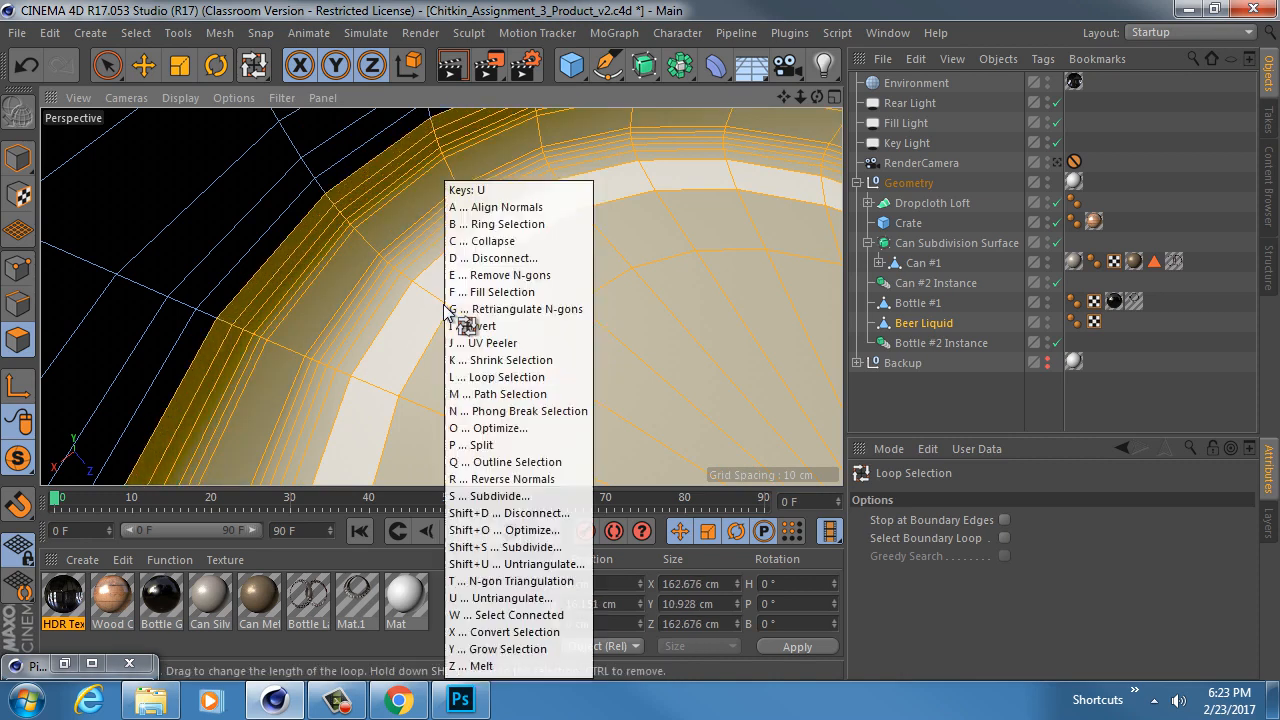
key(i)
key(u)
key(i)
key(u)
key(i)
key(u)
key(y)
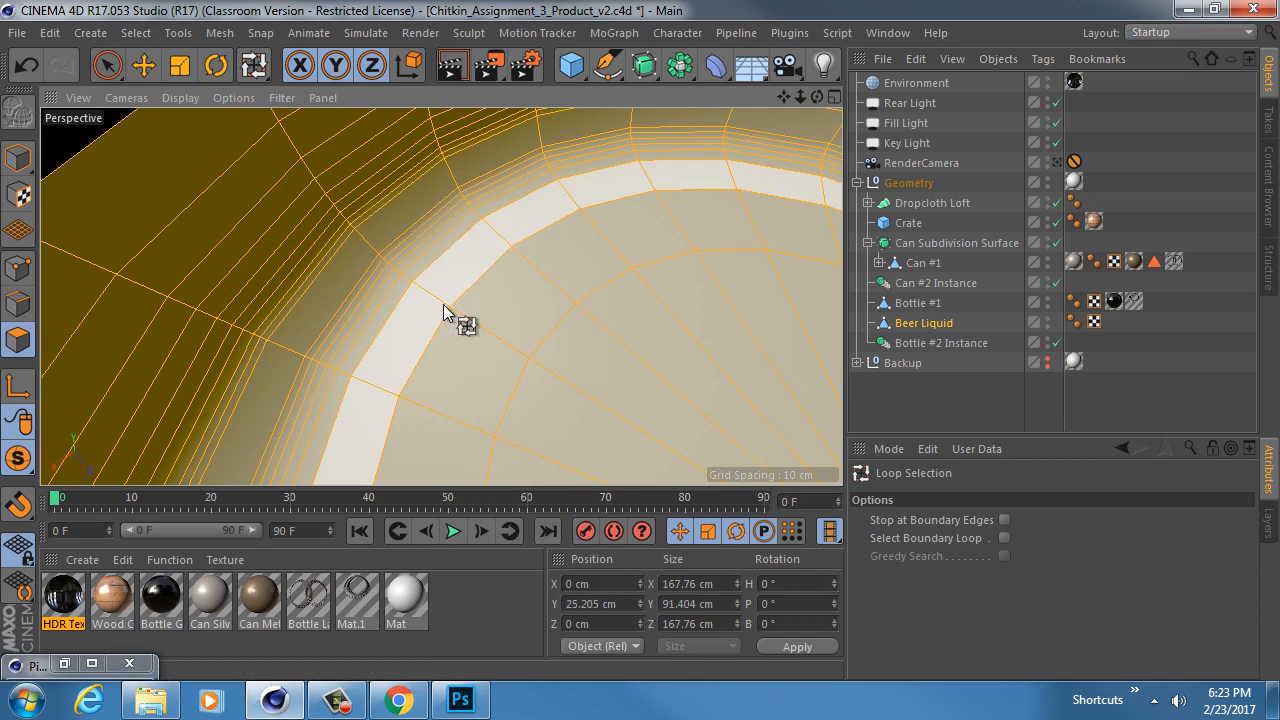
key(u)
key(y)
key(u)
key(y)
key(u)
key(y)
key(u)
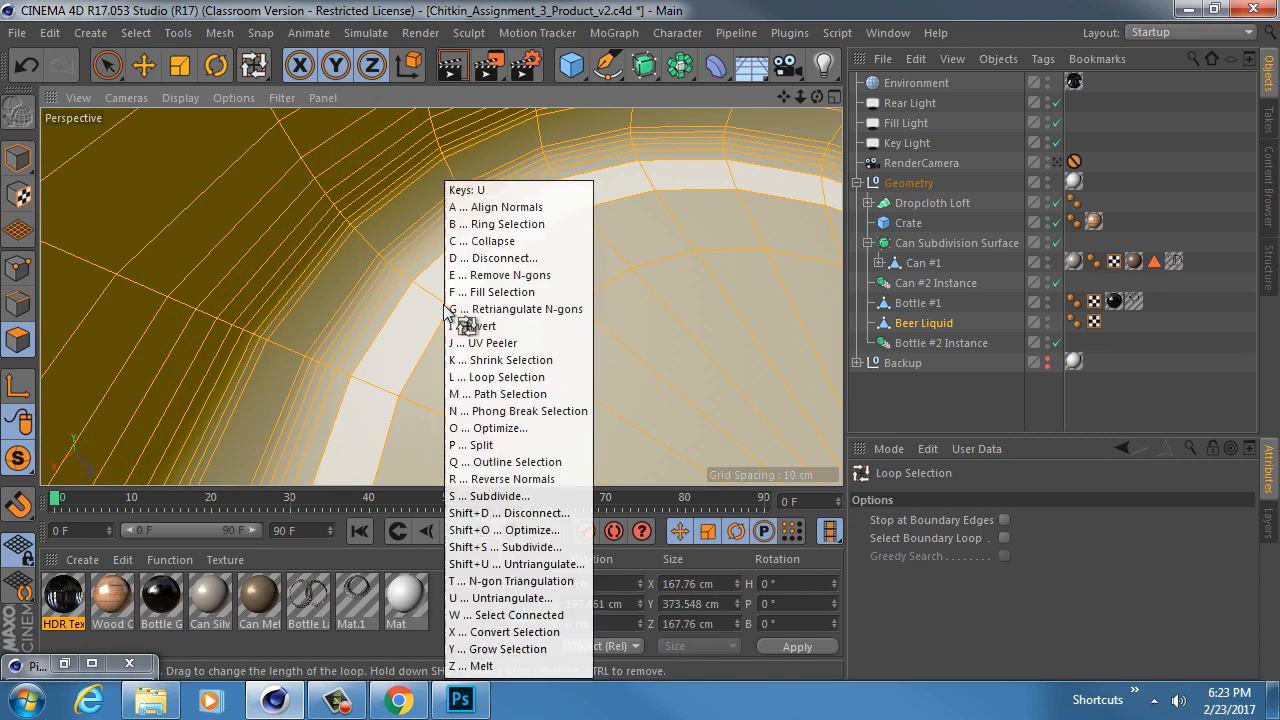
key(y)
Step: Set the perspective viewport's display mode to Lines so the selection inside the mesh can be seen
scroll(410, 281, down, 2)
alt+right_drag(410, 281, 321, 269)
alt+right_drag(441, 296, 468, 298)
scroll(441, 296, up, 8)
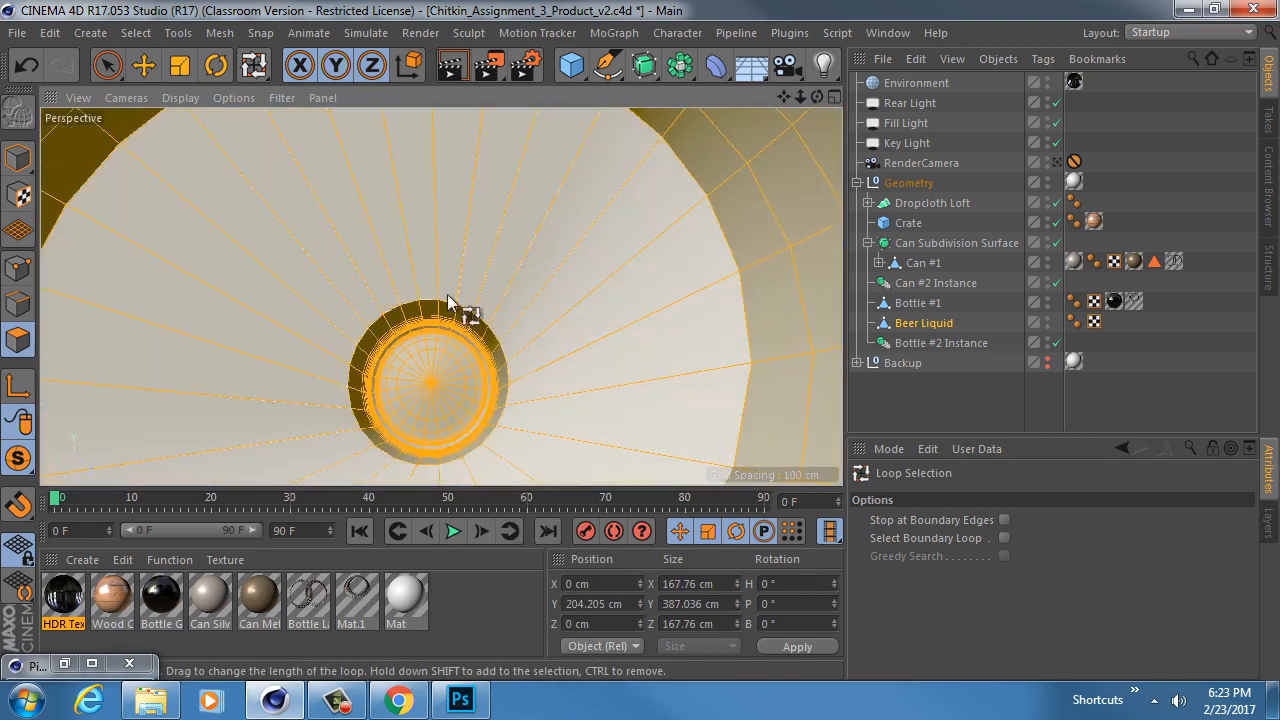
scroll(446, 300, up, 2)
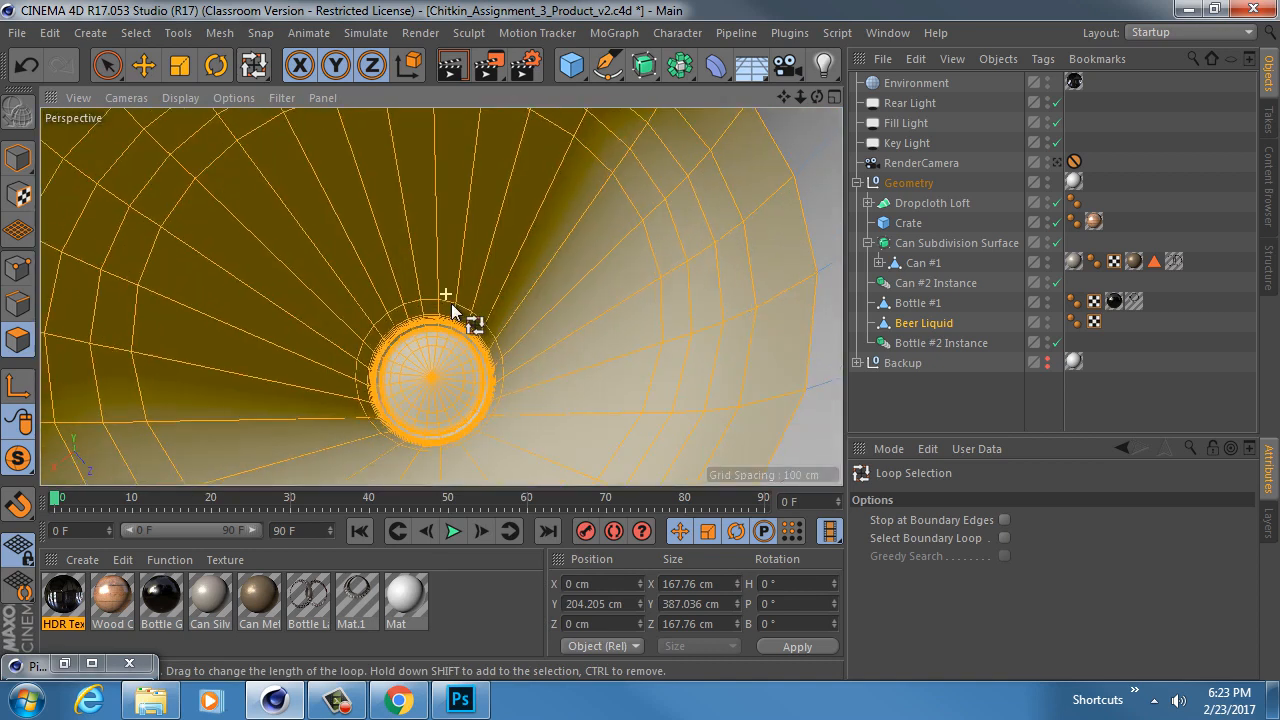
scroll(443, 243, down, 5)
scroll(430, 248, down, 4)
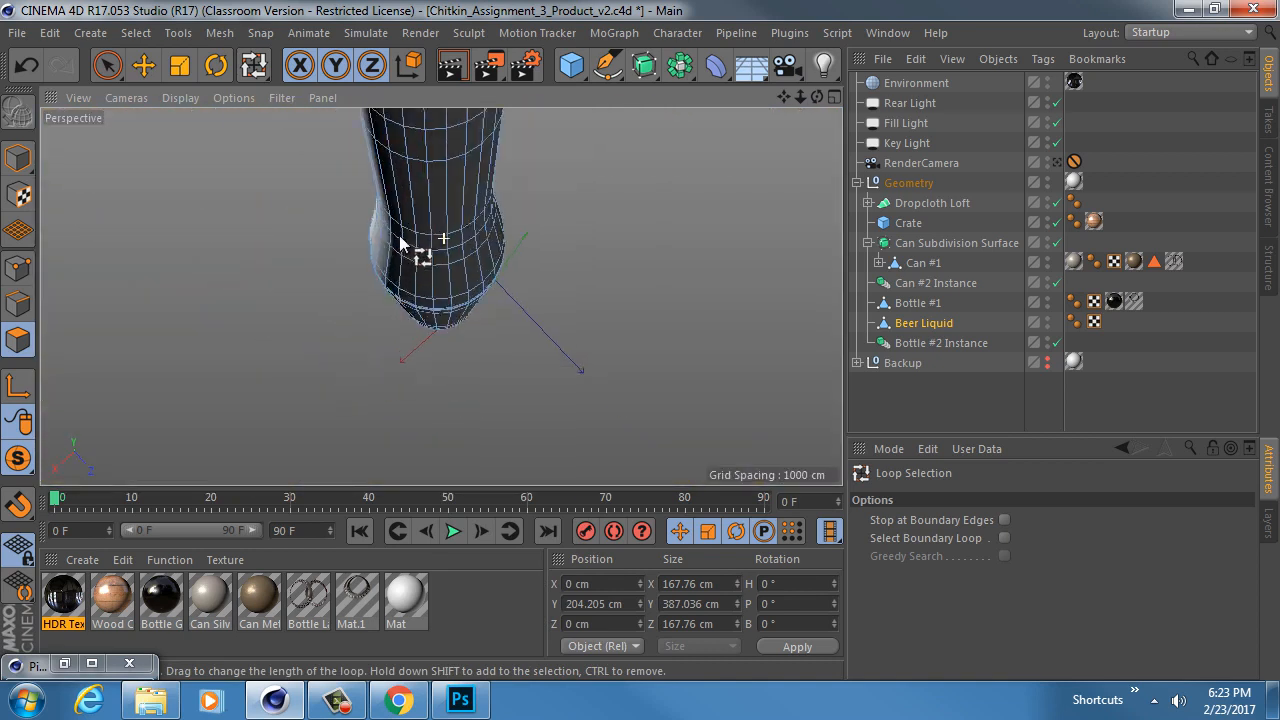
click(176, 97)
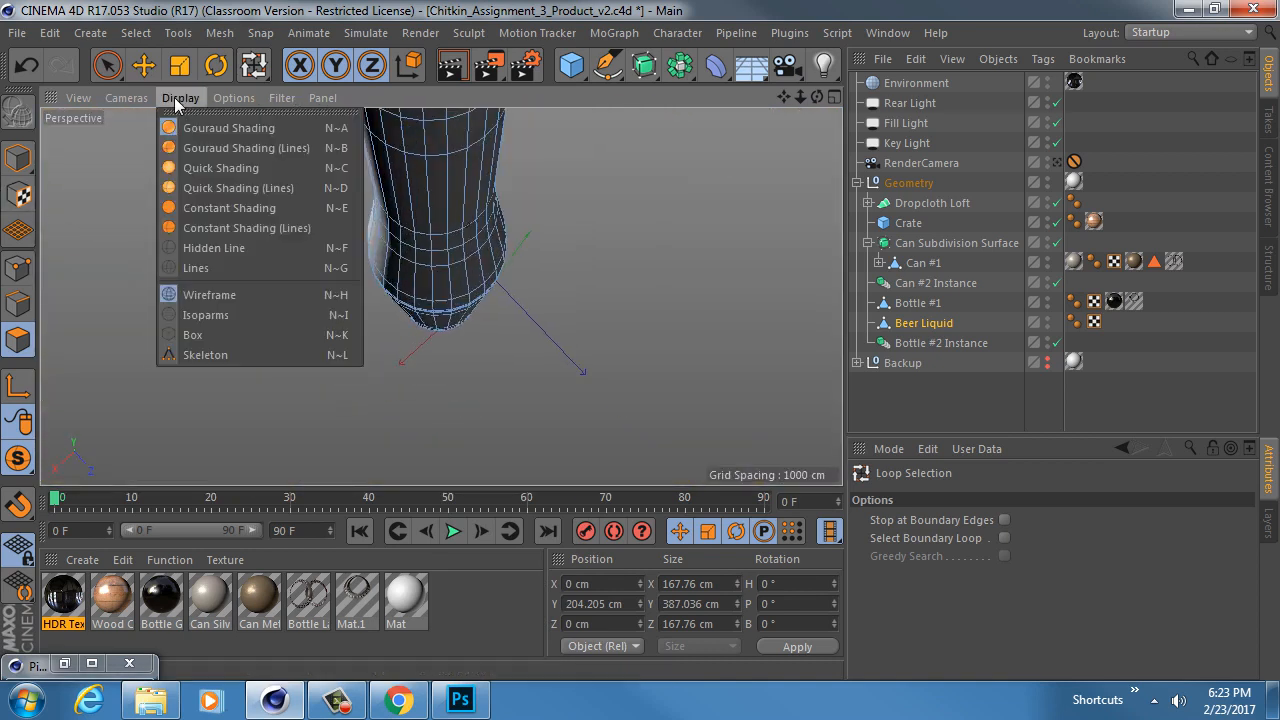
click(211, 264)
Step: Grow the Beer Liquid polygon selection further, over the shoulder and up to the base of the bottle neck
scroll(435, 222, up, 2)
scroll(431, 214, up, 1)
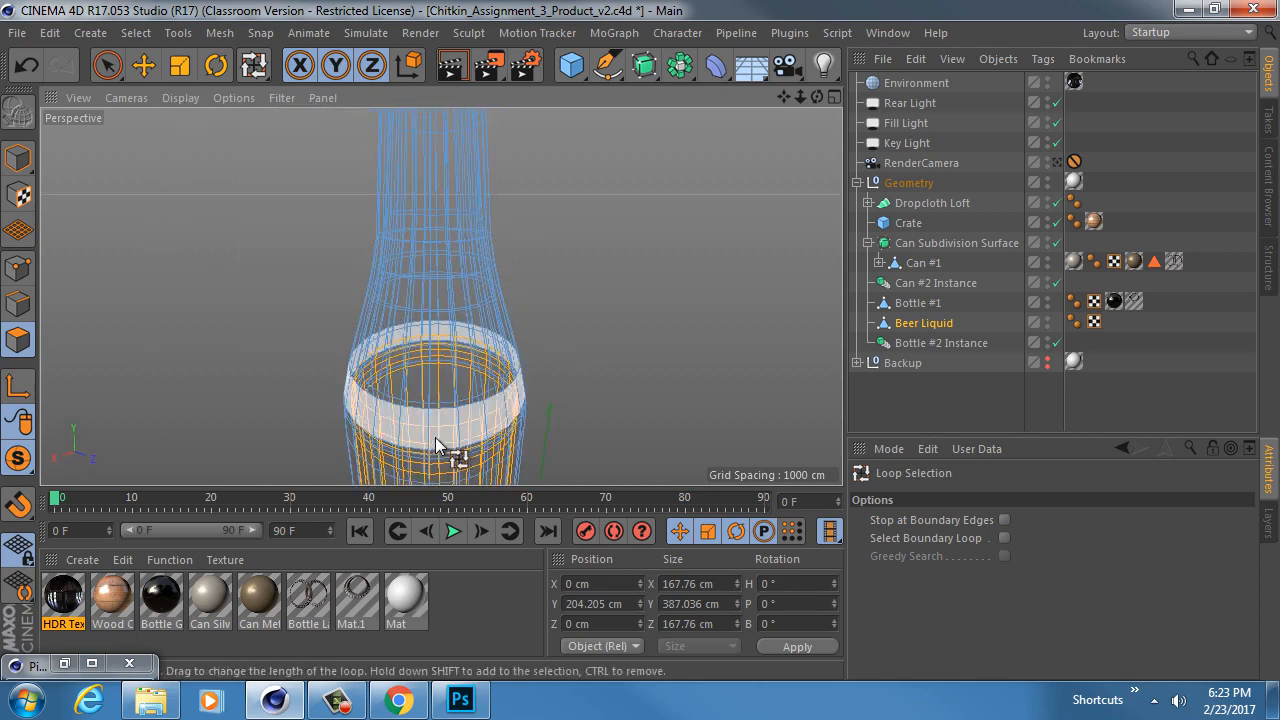
alt+middle_drag(436, 442, 443, 256)
mouse_move(438, 284)
alt+mouse_down()
mouse_move(442, 247)
mouse_move(439, 287)
alt+mouse_up()
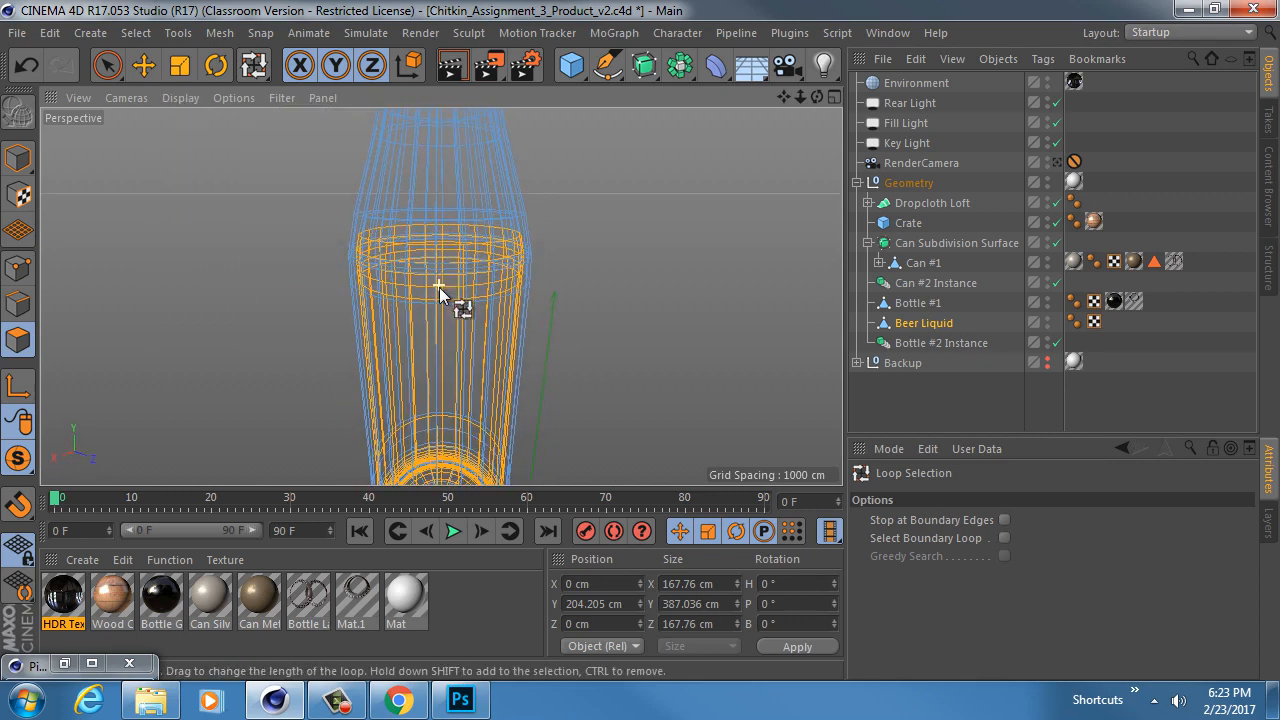
scroll(439, 297, down, 5)
alt+middle_drag(452, 256, 435, 305)
scroll(432, 296, up, 4)
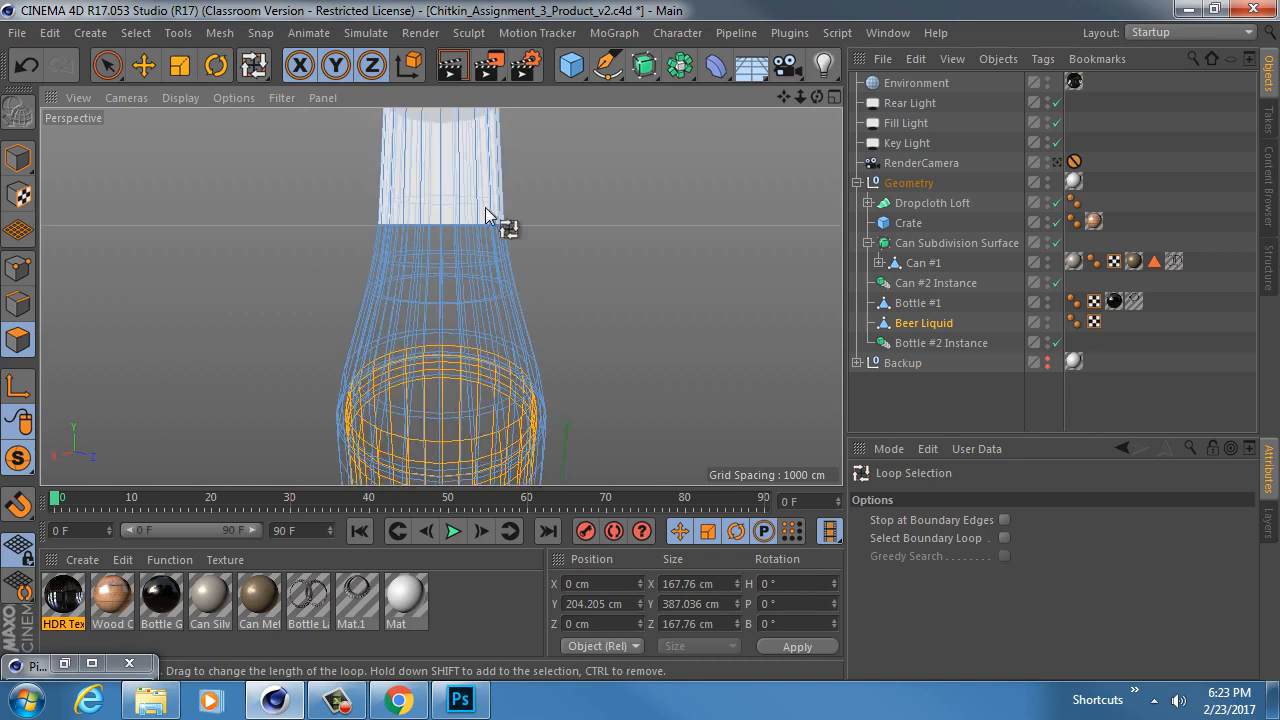
key(u)
key(y)
key(u)
key(y)
key(u)
key(y)
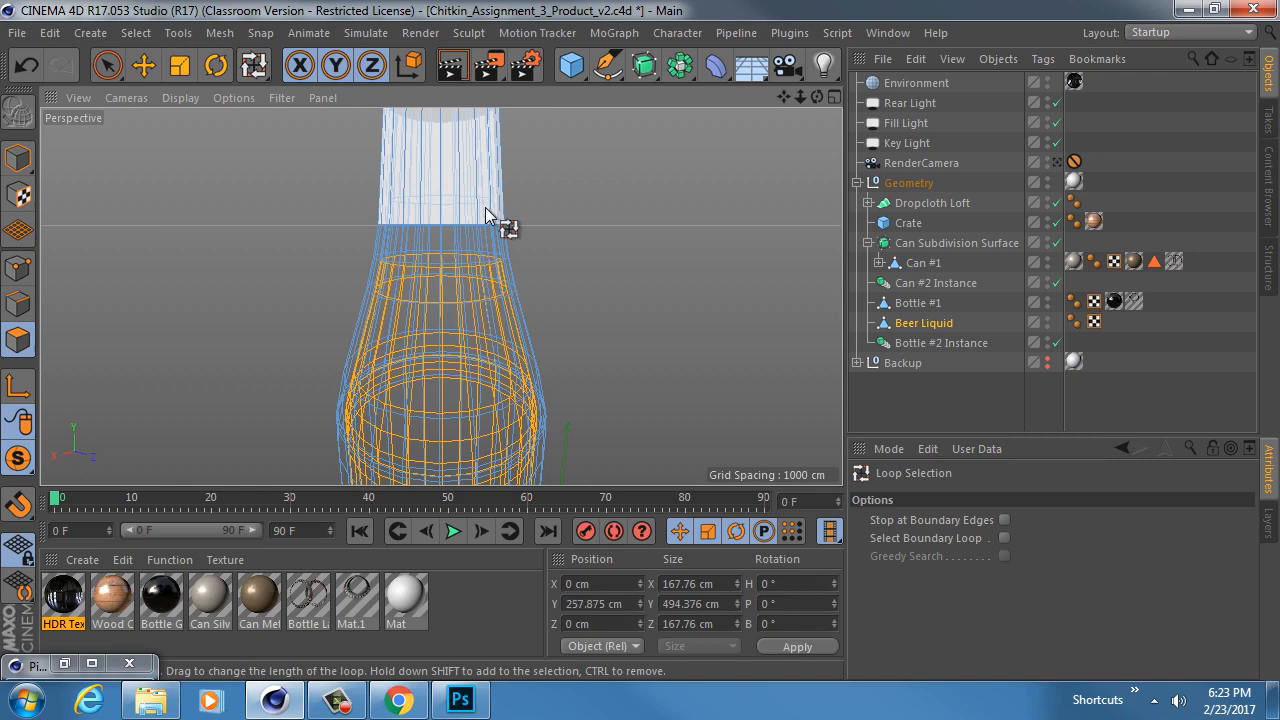
key(u)
key(y)
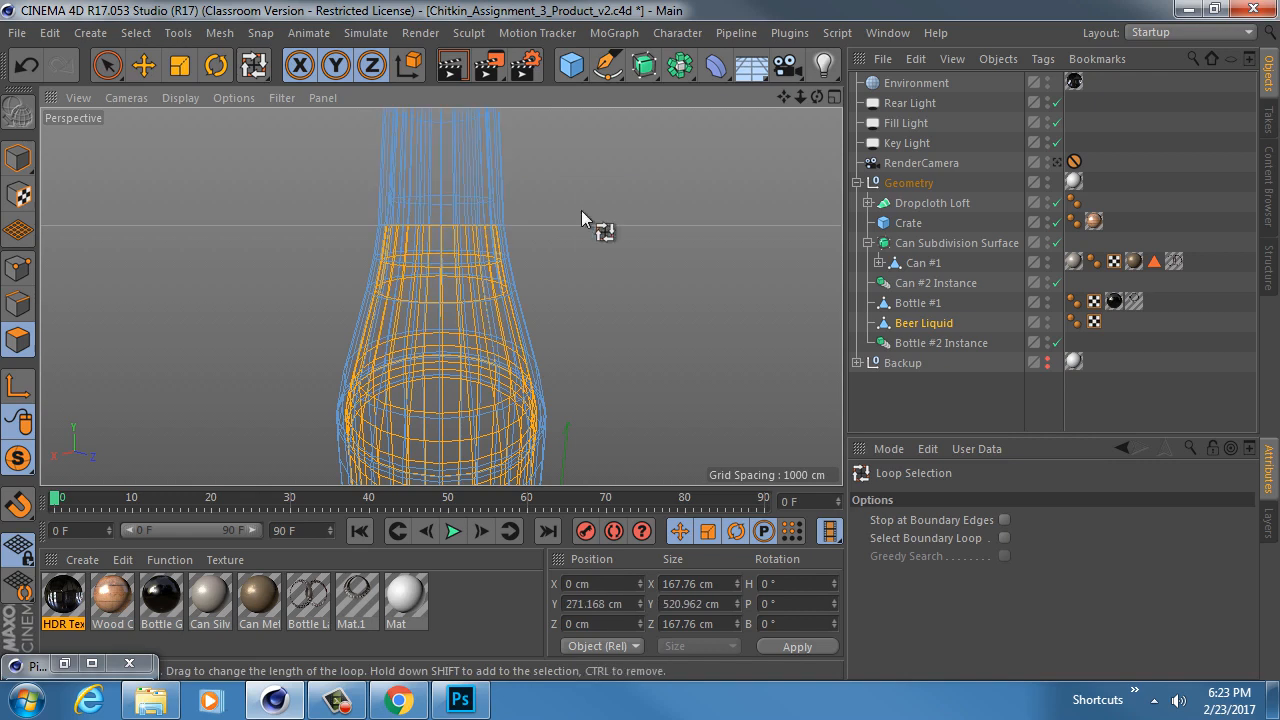
Step: Set the perspective viewport's display mode to Gouraud Shading (Lines), with the mesh viewed from its underside
scroll(510, 270, down, 2)
mouse_move(510, 263)
alt+right_down()
mouse_move(468, 259)
mouse_move(546, 259)
mouse_move(533, 257)
alt+right_up()
alt+drag(533, 257, 346, 229)
click(177, 97)
click(216, 148)
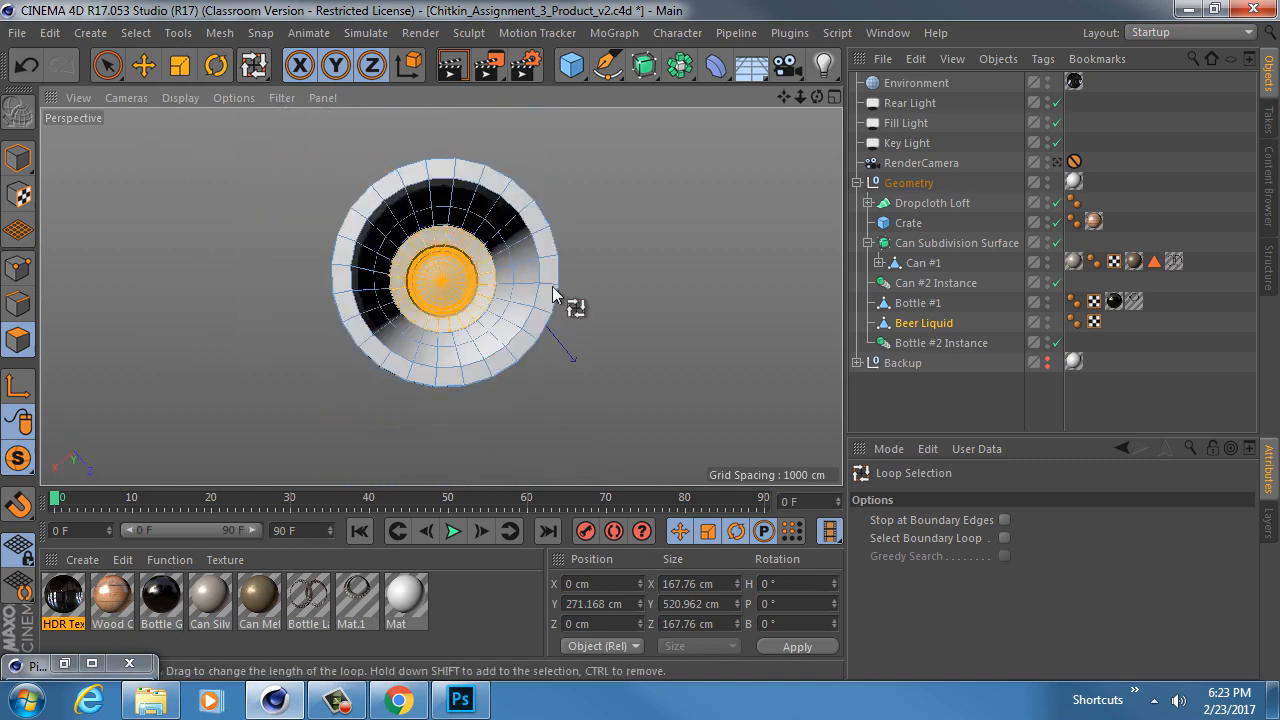
Step: Split the selected polygons into a separate Beer Liquid object and solo that new object in the viewport
scroll(443, 271, up, 5)
alt+drag(447, 268, 394, 332)
scroll(400, 334, up, 6)
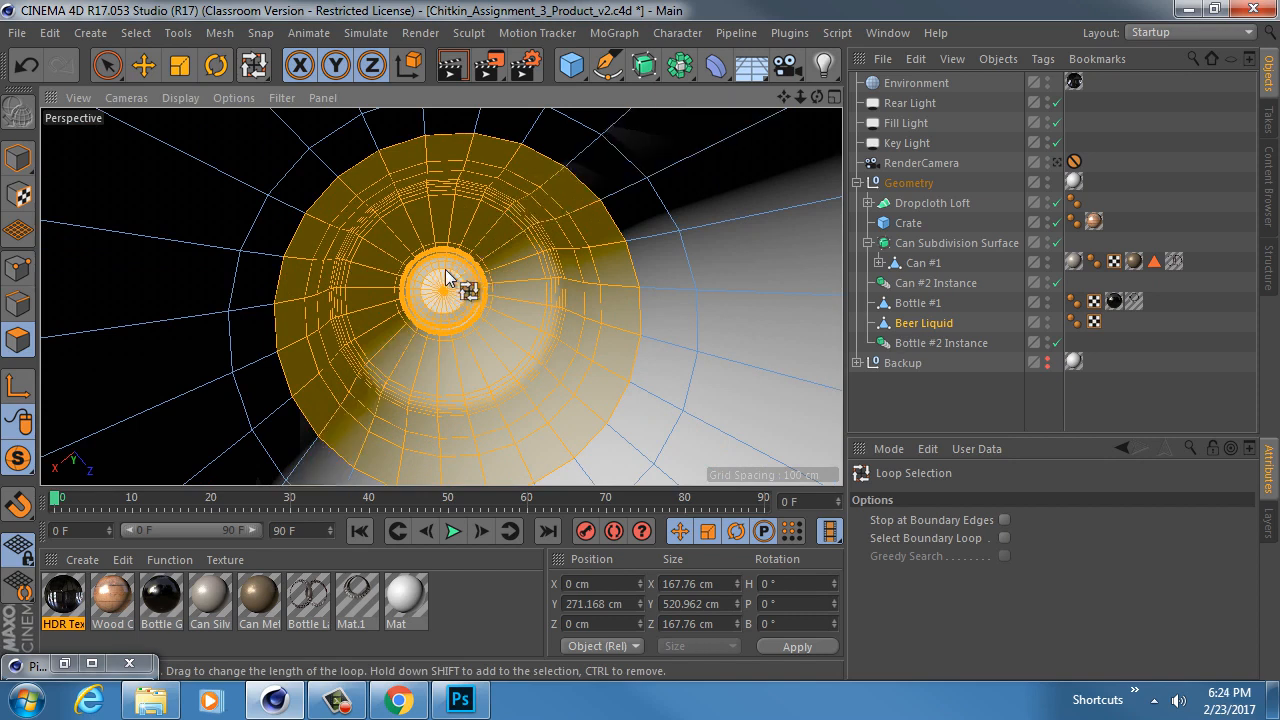
key(u)
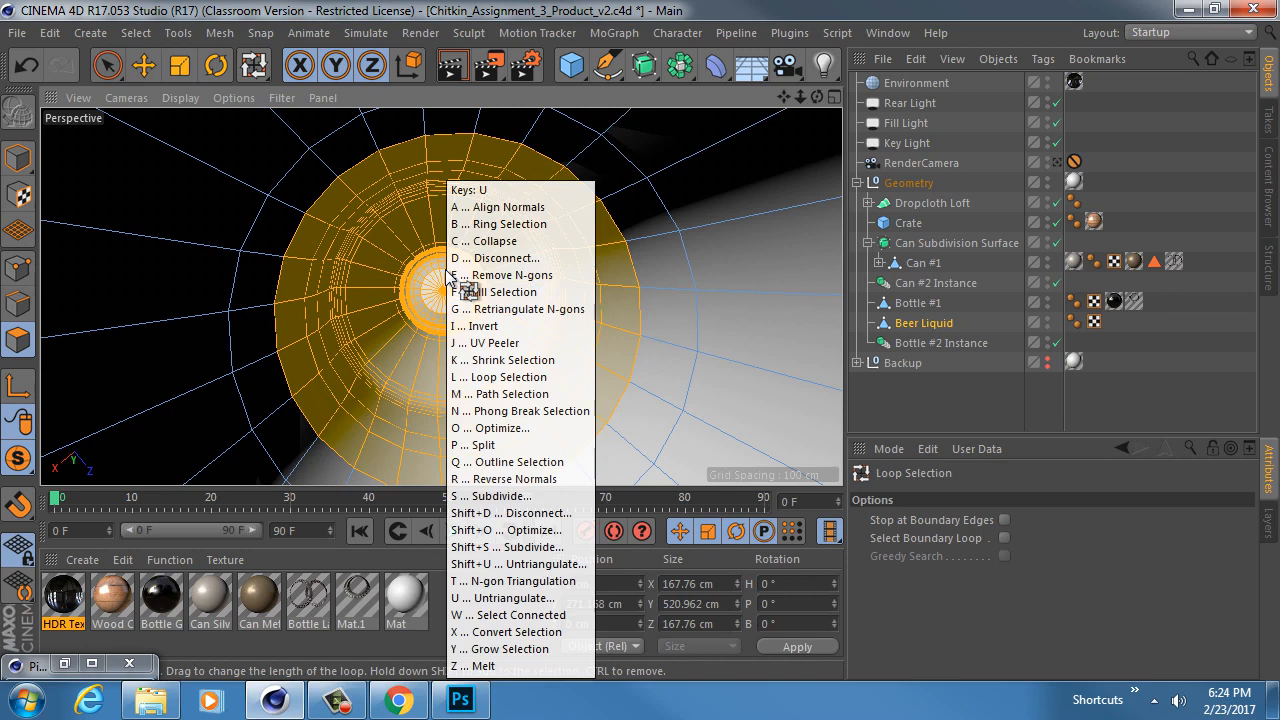
key(p)
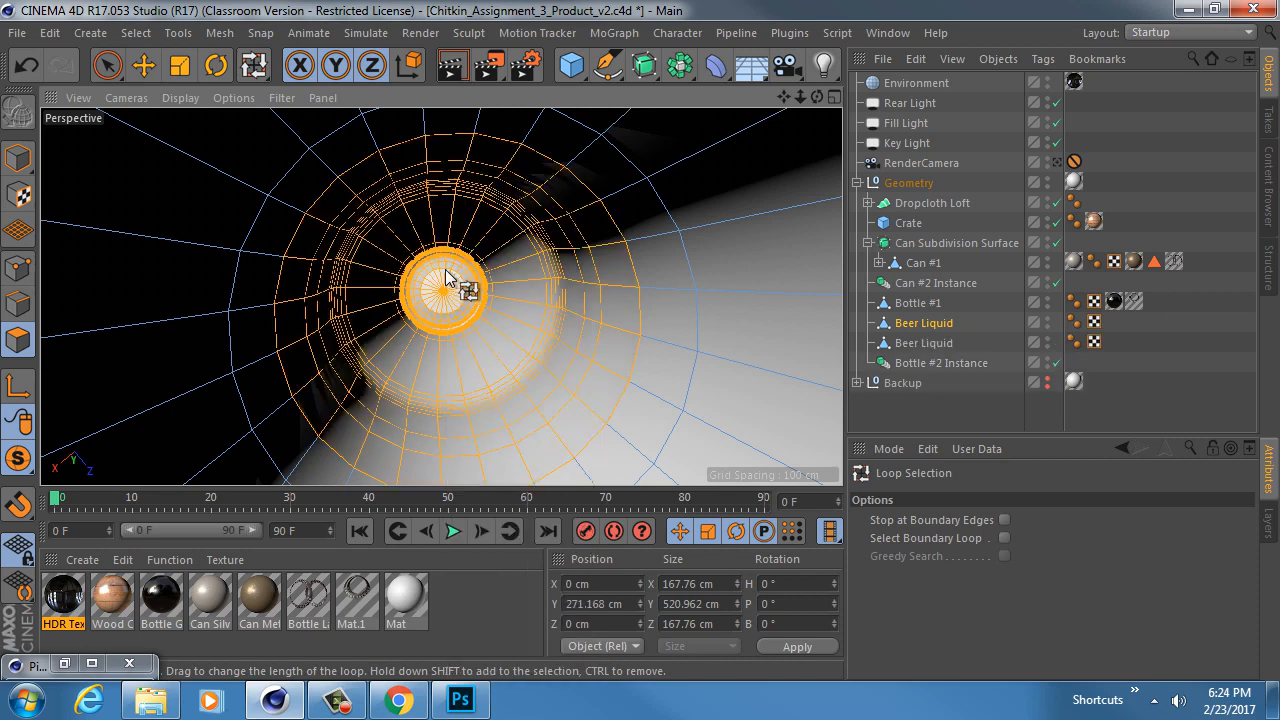
click(920, 343)
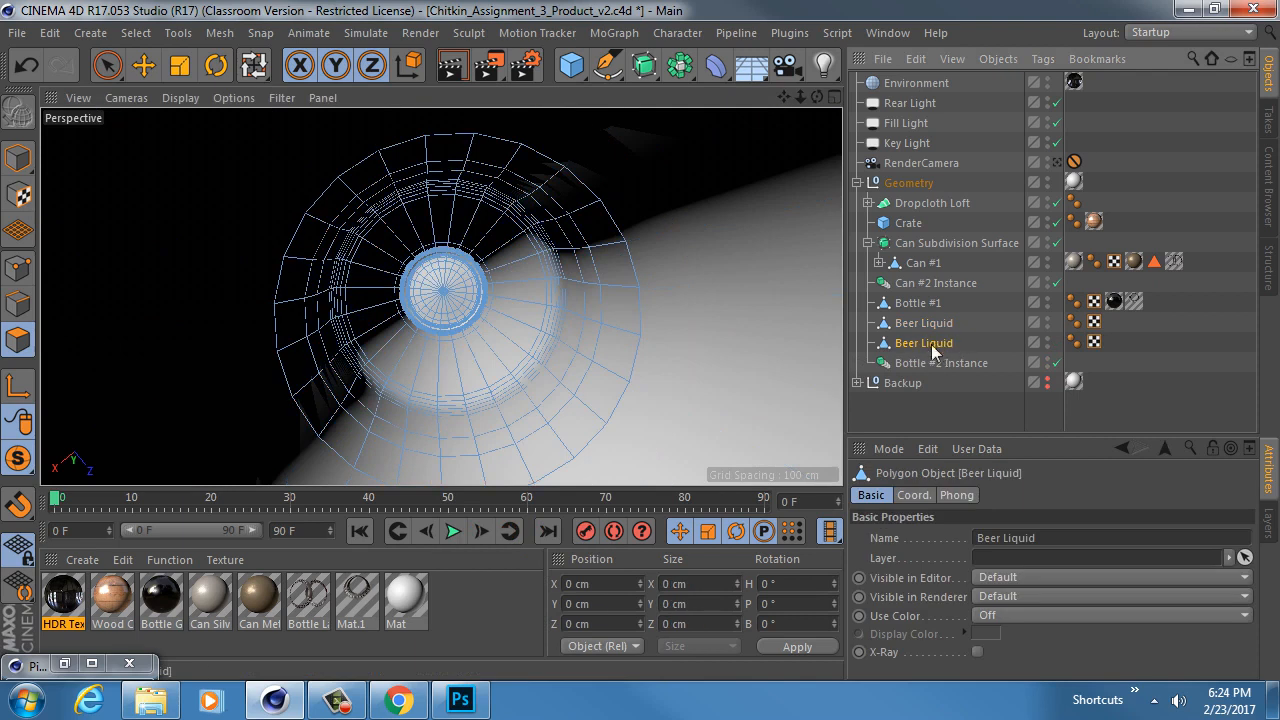
drag(18, 458, 120, 534)
Step: Cap the open top of the split Beer Liquid mesh with Close Polygon Hole
scroll(403, 275, down, 5)
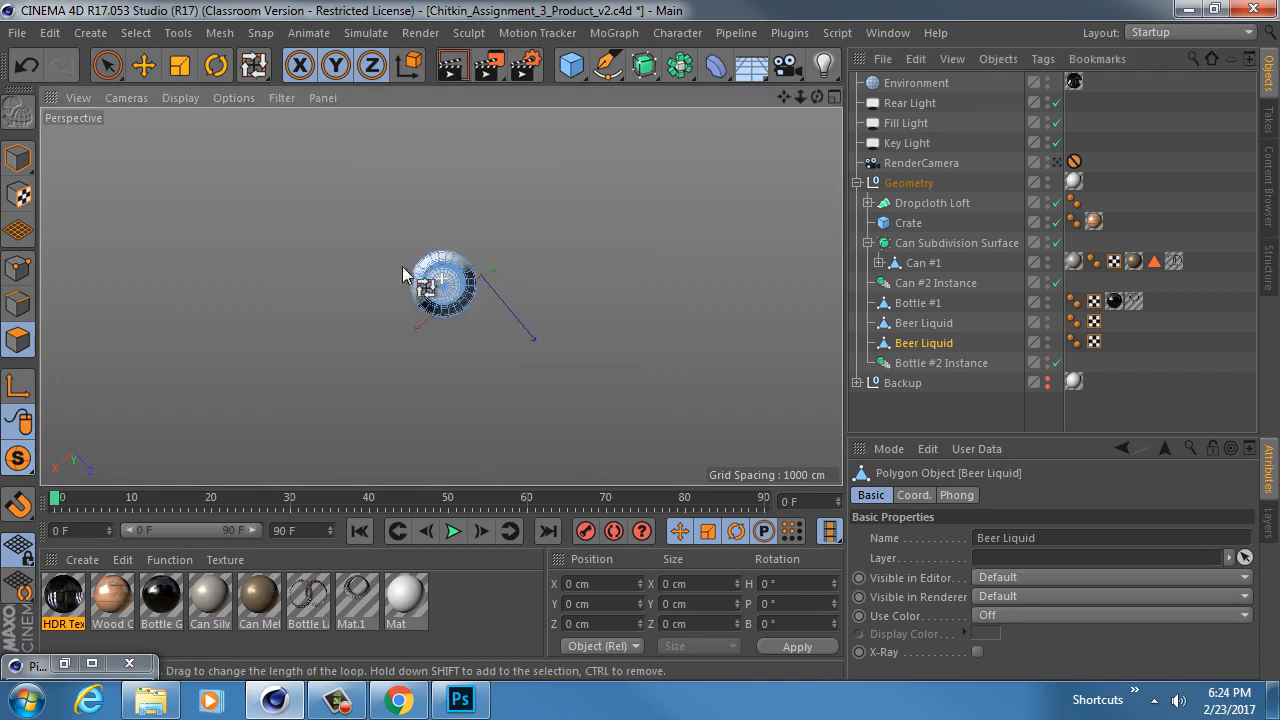
alt+drag(403, 275, 436, 238)
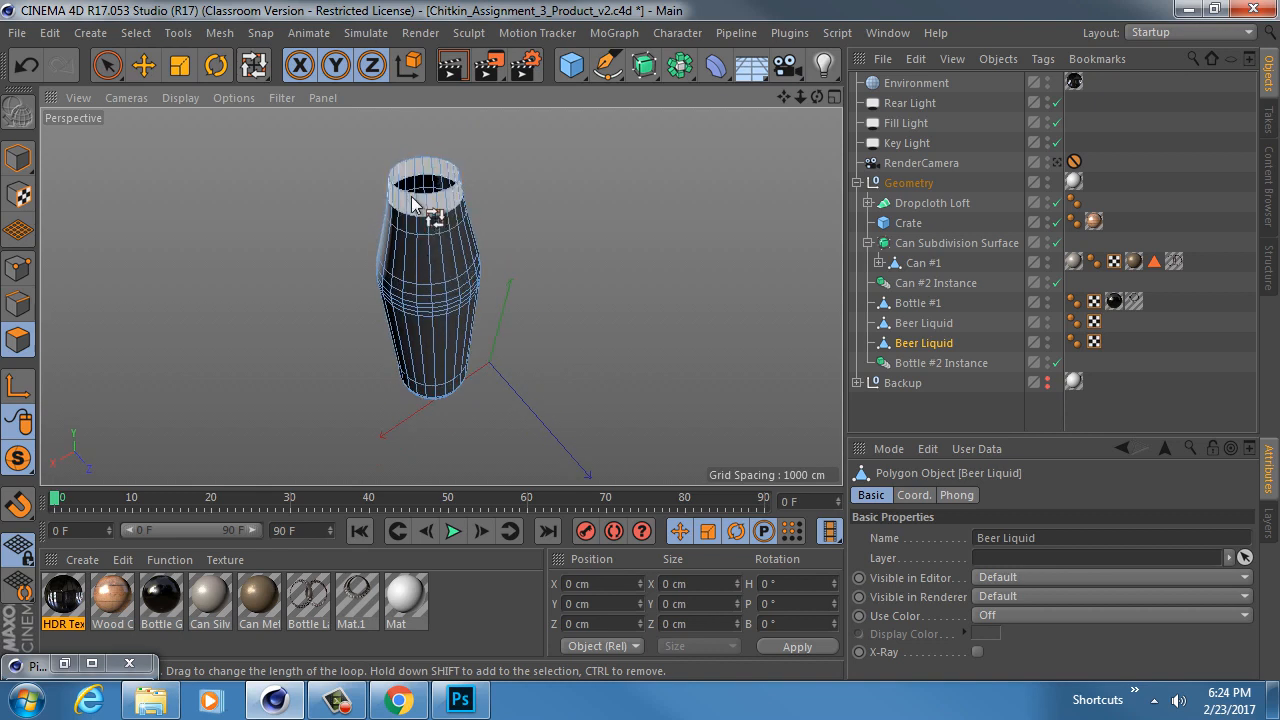
alt+right_drag(410, 196, 452, 193)
alt+drag(452, 200, 514, 334)
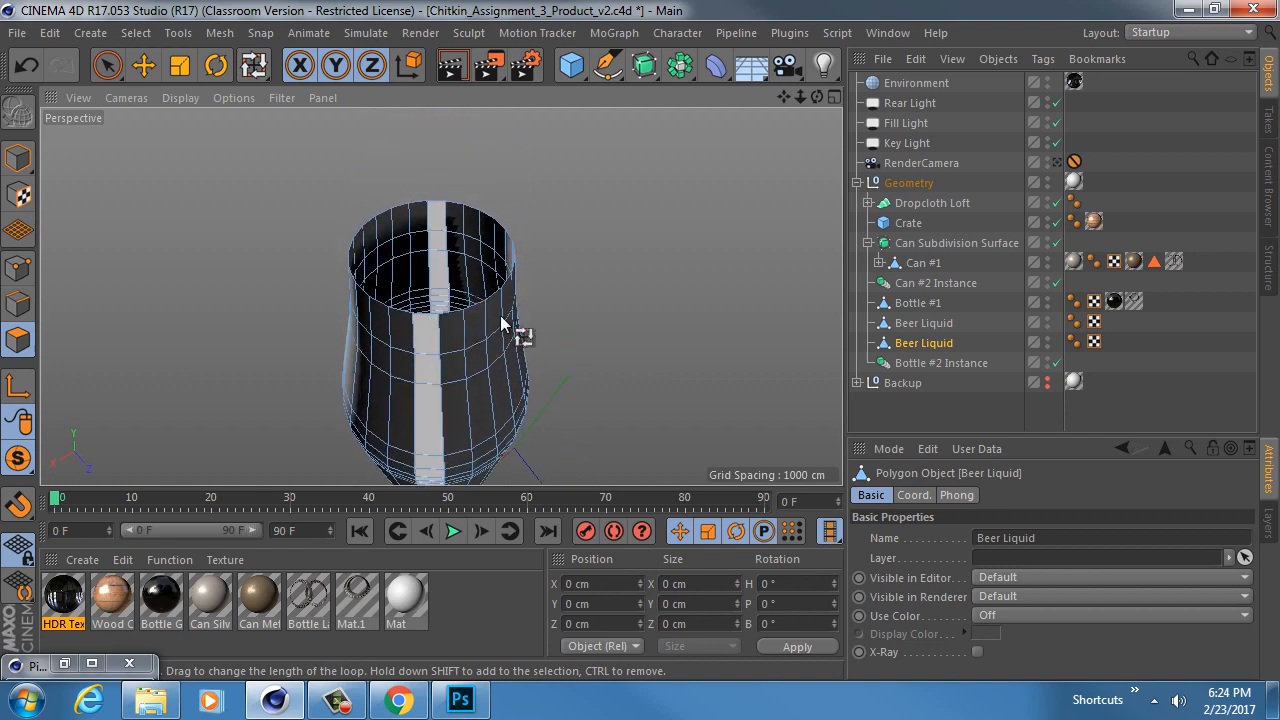
alt+drag(420, 328, 449, 287)
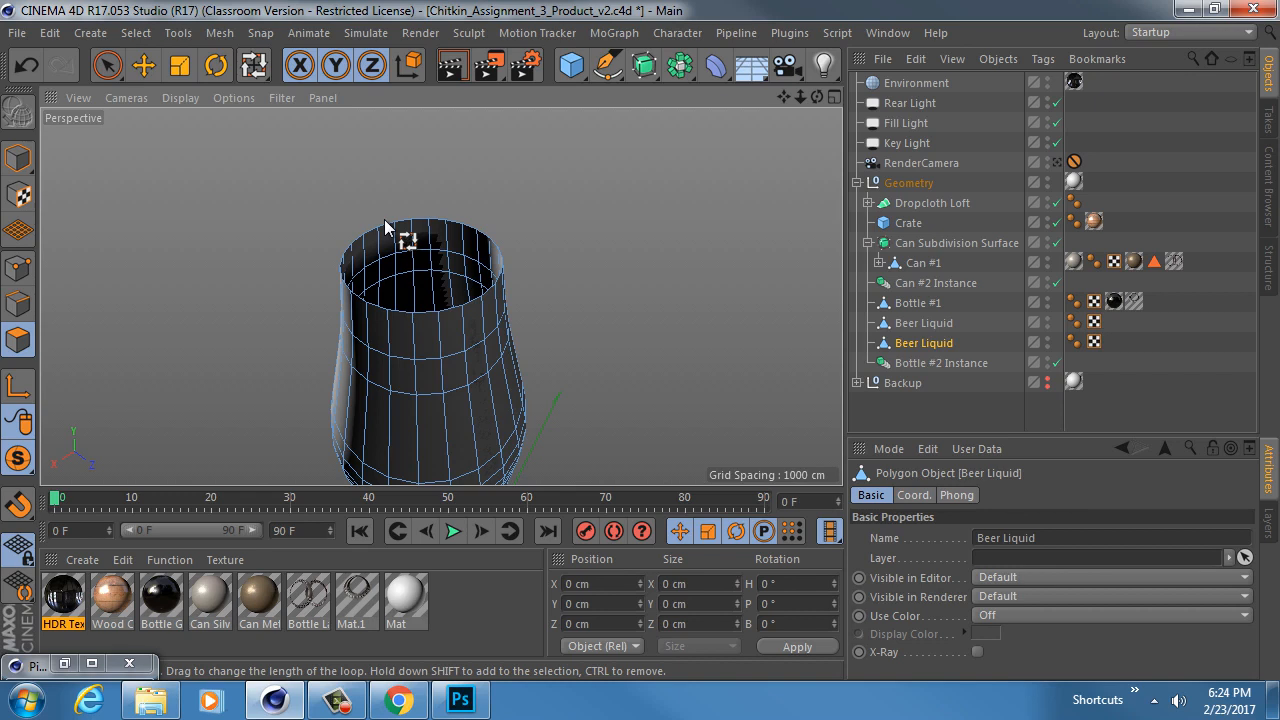
key(m)
key(d)
click(387, 234)
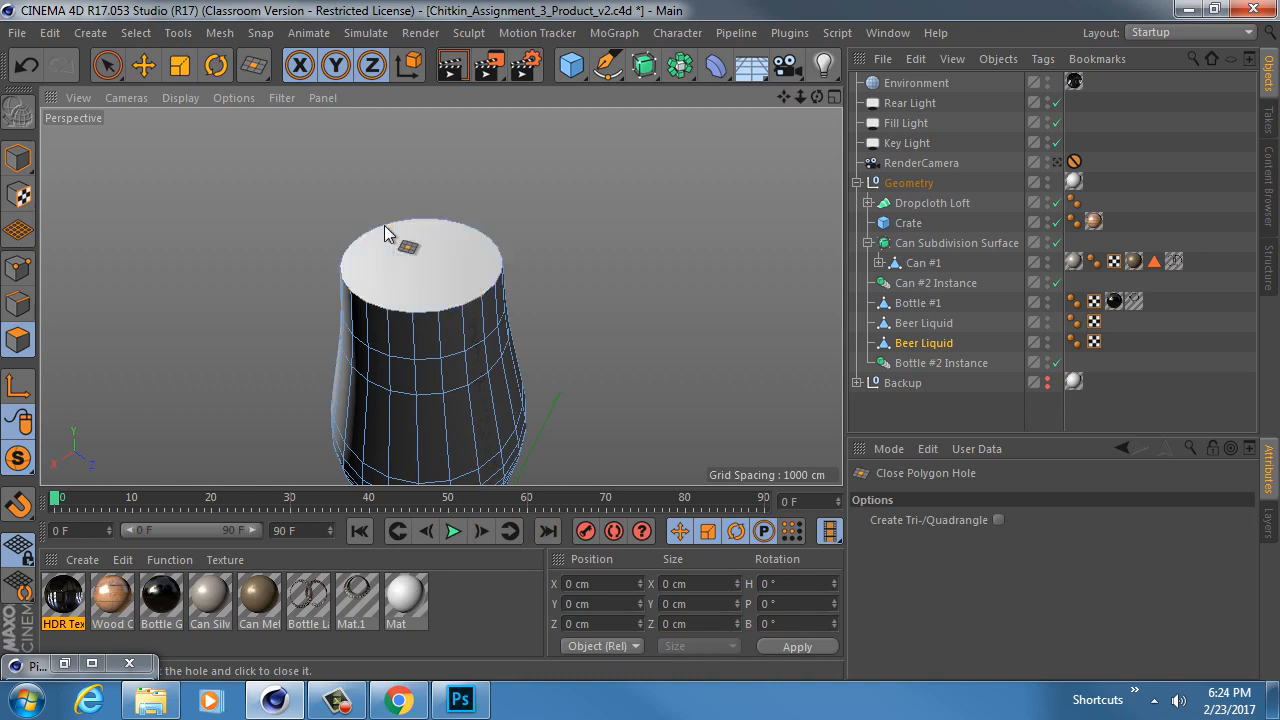
Step: Hide the original Beer Liquid object, the one directly below Bottle #1, in both the editor and the renderer
alt+drag(415, 293, 425, 318)
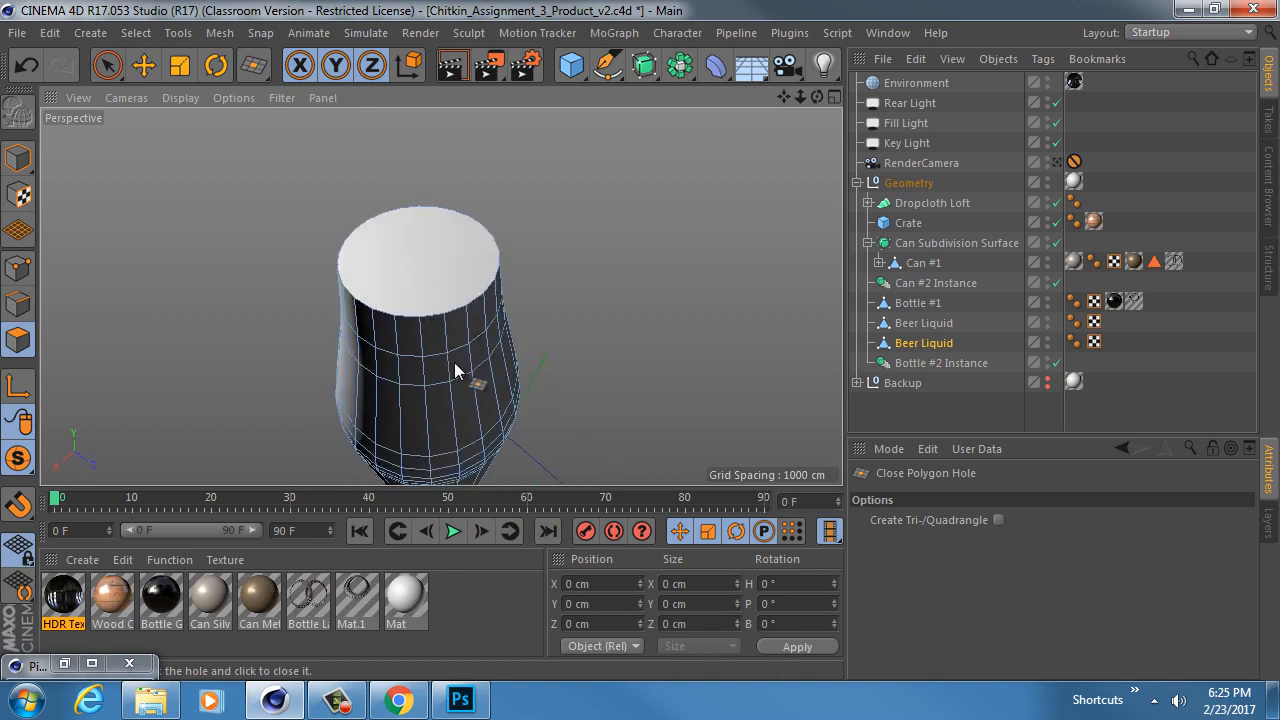
alt+right_drag(454, 362, 397, 362)
alt+middle_drag(445, 342, 468, 229)
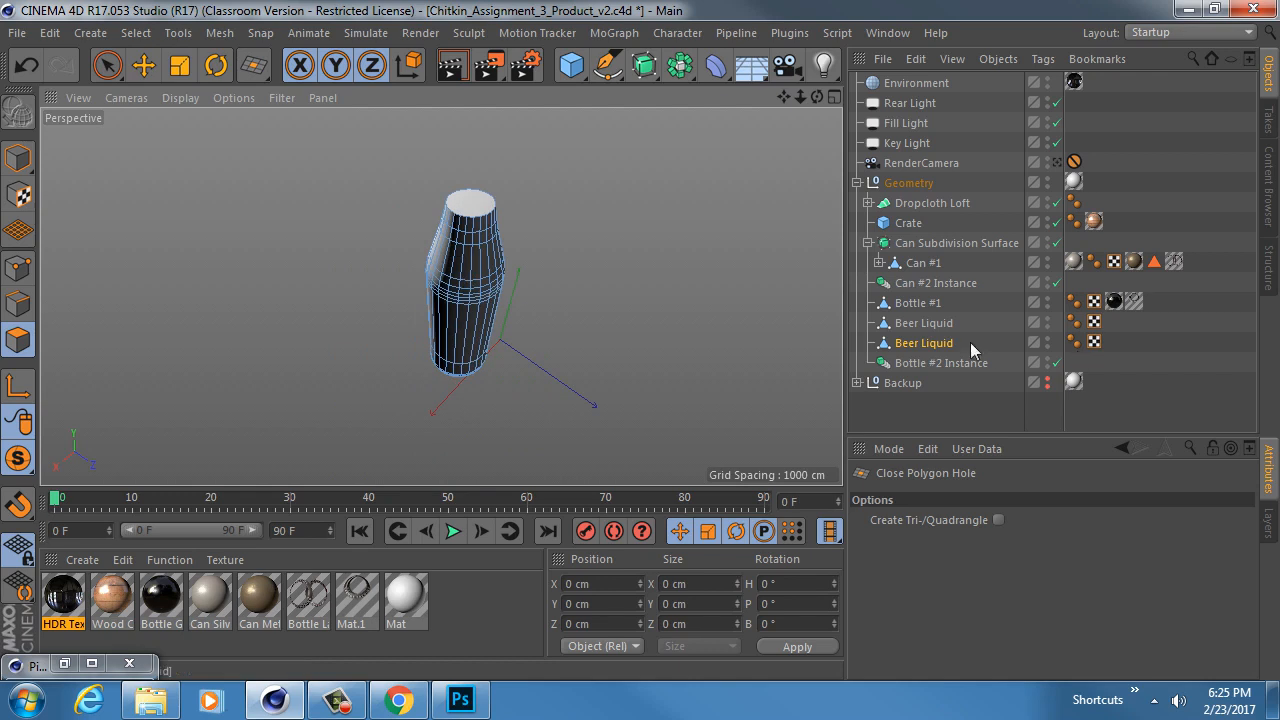
click(945, 325)
ctrl+click(1047, 327)
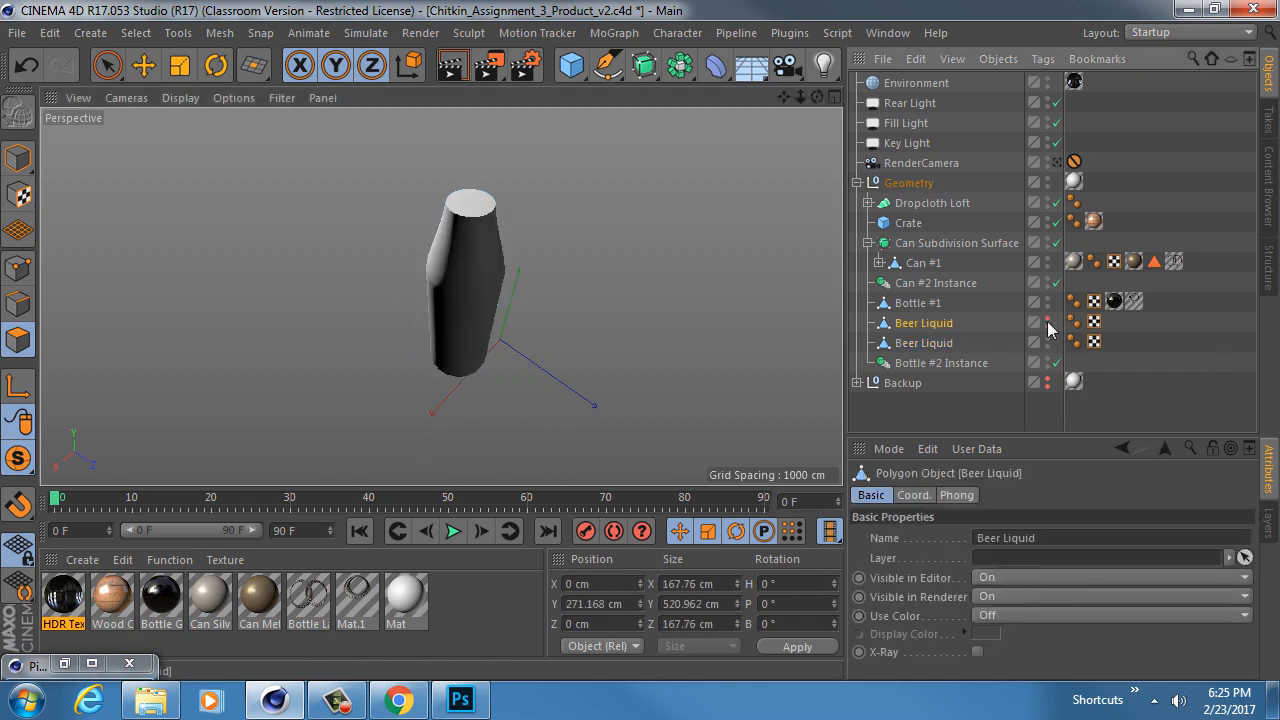
Step: Solo the capped Beer Liquid object together with Bottle #1 in the viewport
click(924, 343)
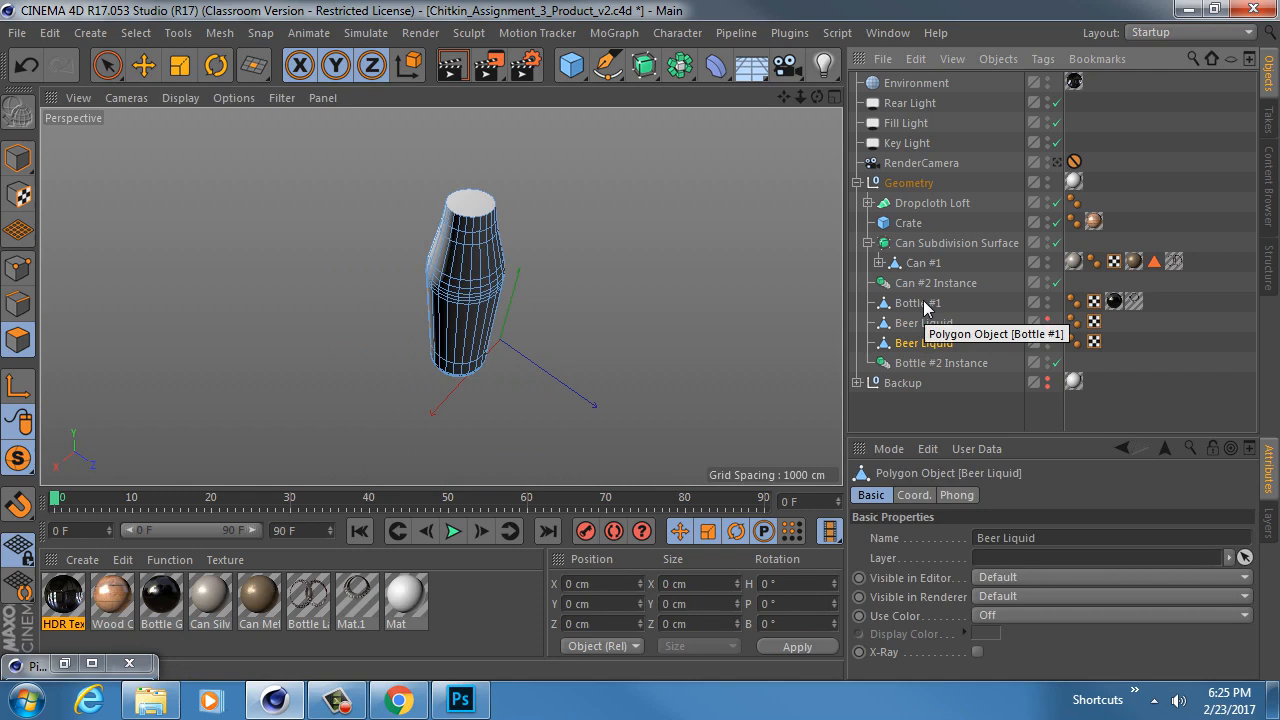
ctrl+click(924, 305)
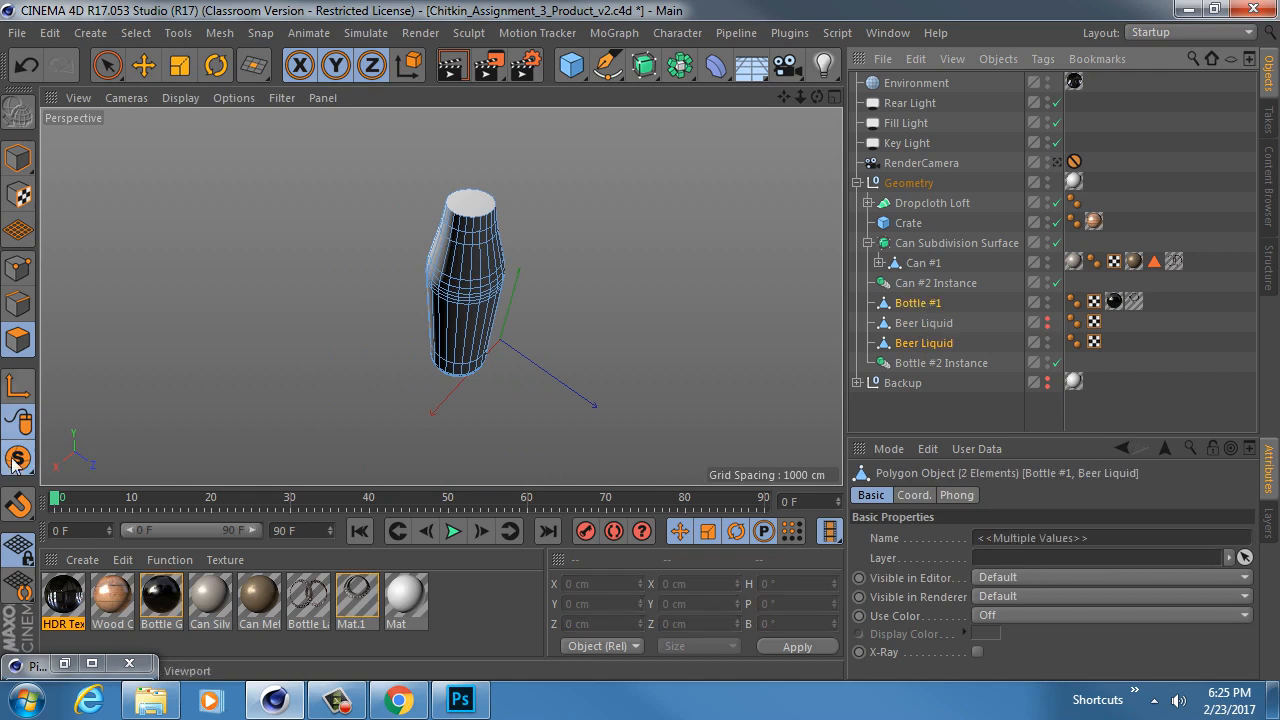
drag(18, 458, 112, 523)
mouse_move(475, 329)
alt+mouse_down()
mouse_move(497, 167)
mouse_move(499, 226)
alt+mouse_up()
alt+right_drag(458, 262, 475, 263)
Step: Select only the capped Beer Liquid object, switch to Model mode and inspect how it sits inside the bottle
click(912, 343)
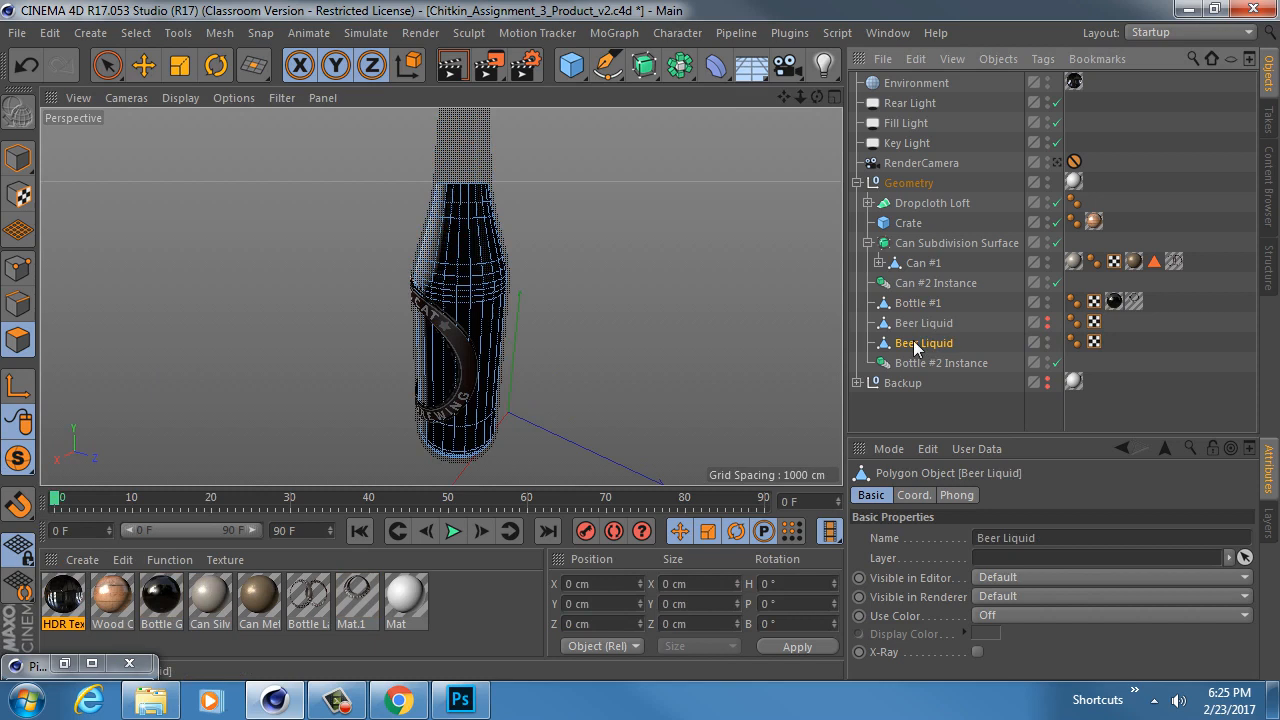
click(18, 158)
alt+drag(497, 271, 720, 333)
alt+middle_drag(384, 327, 469, 243)
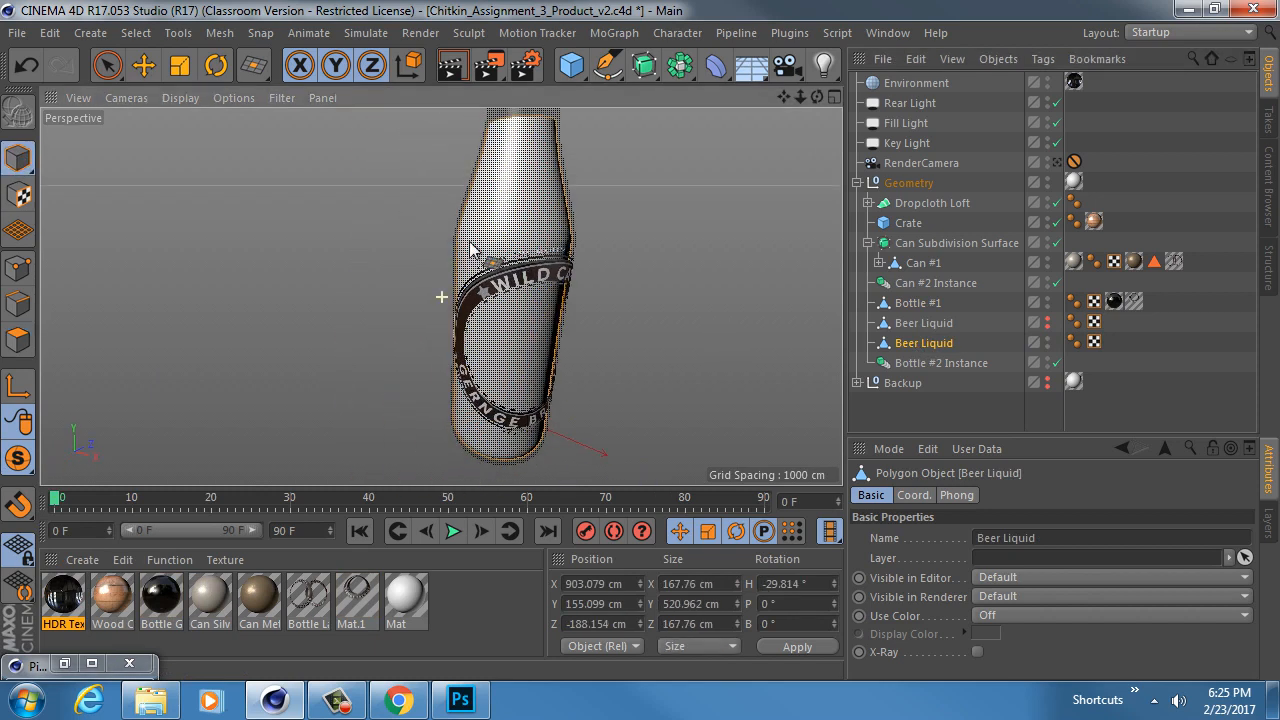
alt+drag(486, 299, 575, 297)
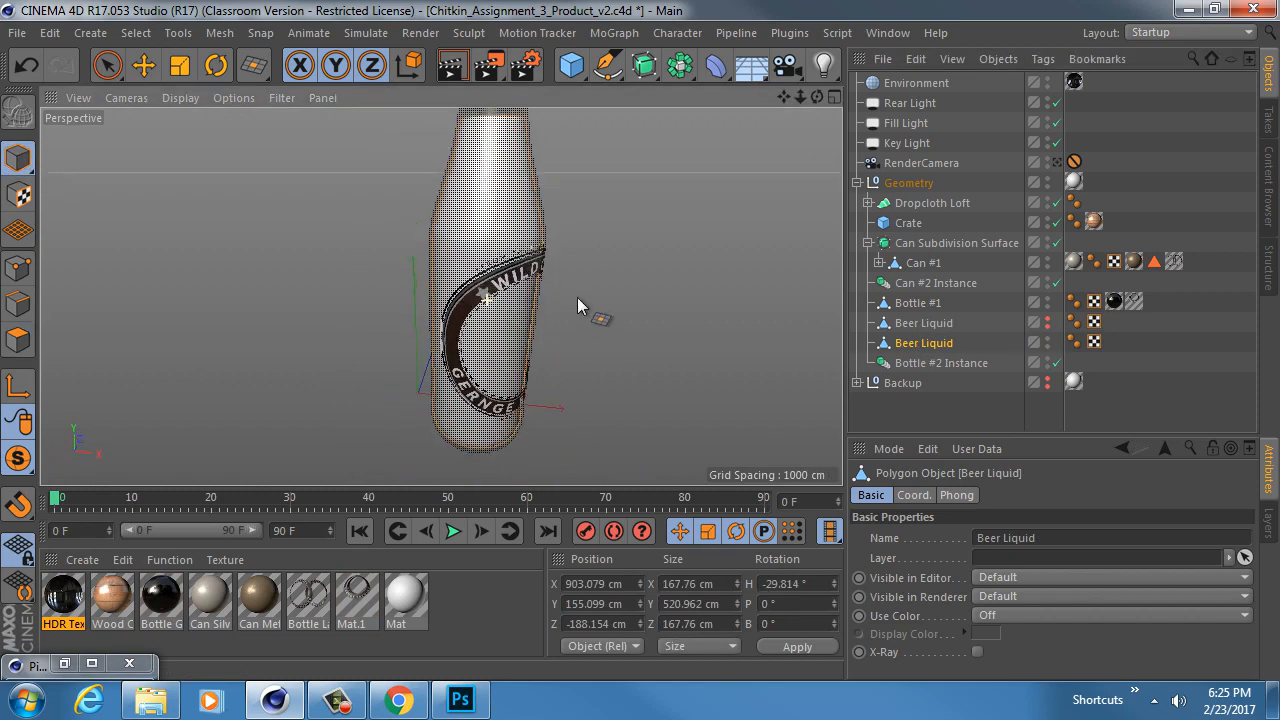
Step: Move the hidden original Beer Liquid object into the Backup group and reselect the capped Beer Liquid object
alt+middle_drag(475, 256, 472, 364)
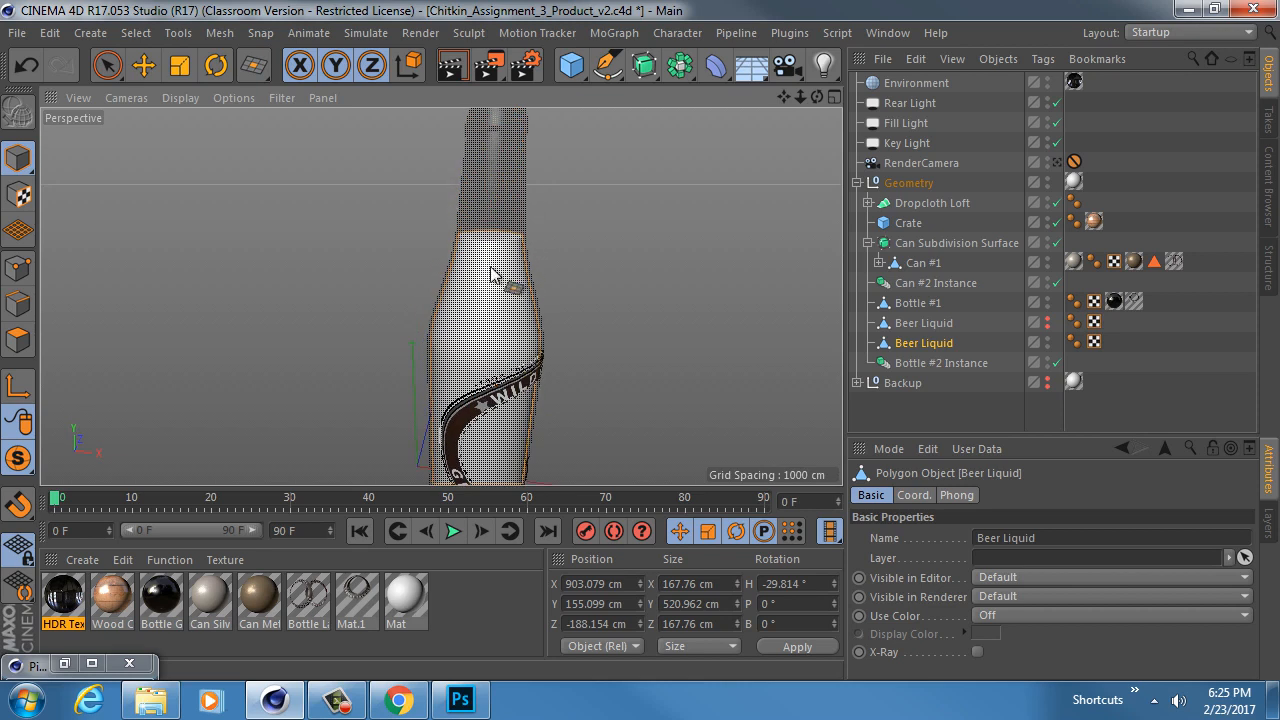
alt+drag(494, 277, 463, 320)
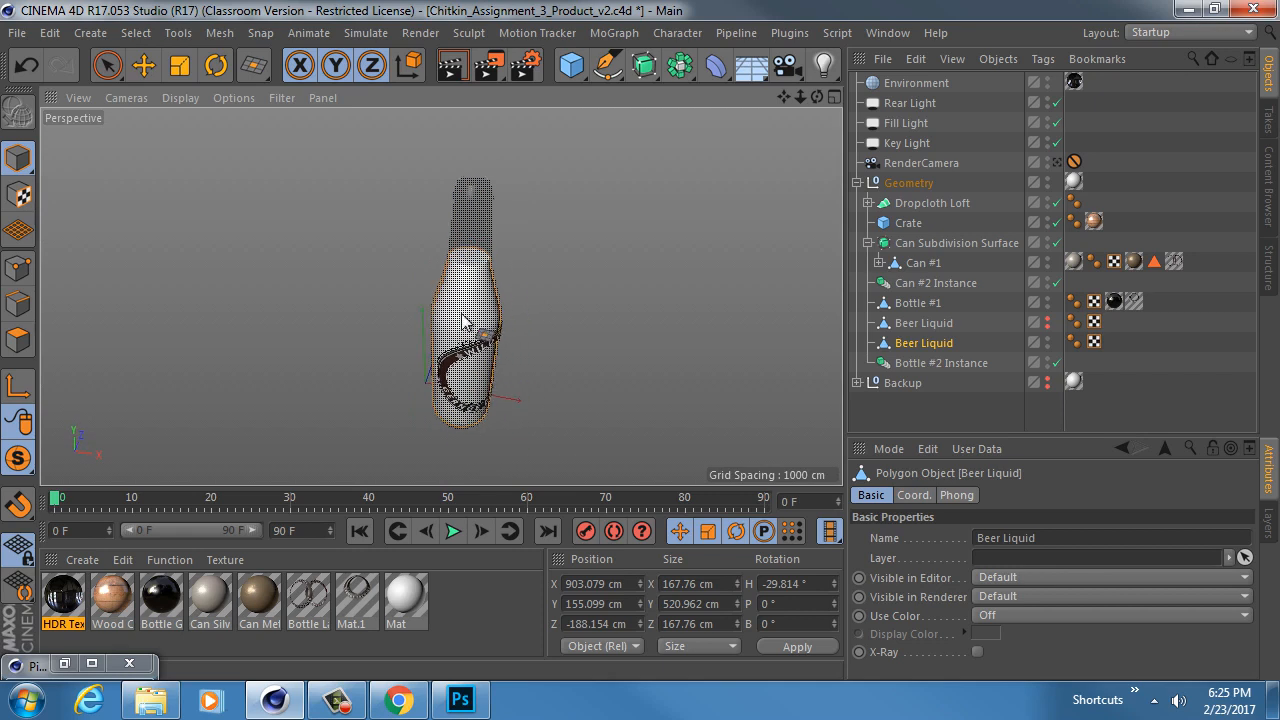
click(937, 324)
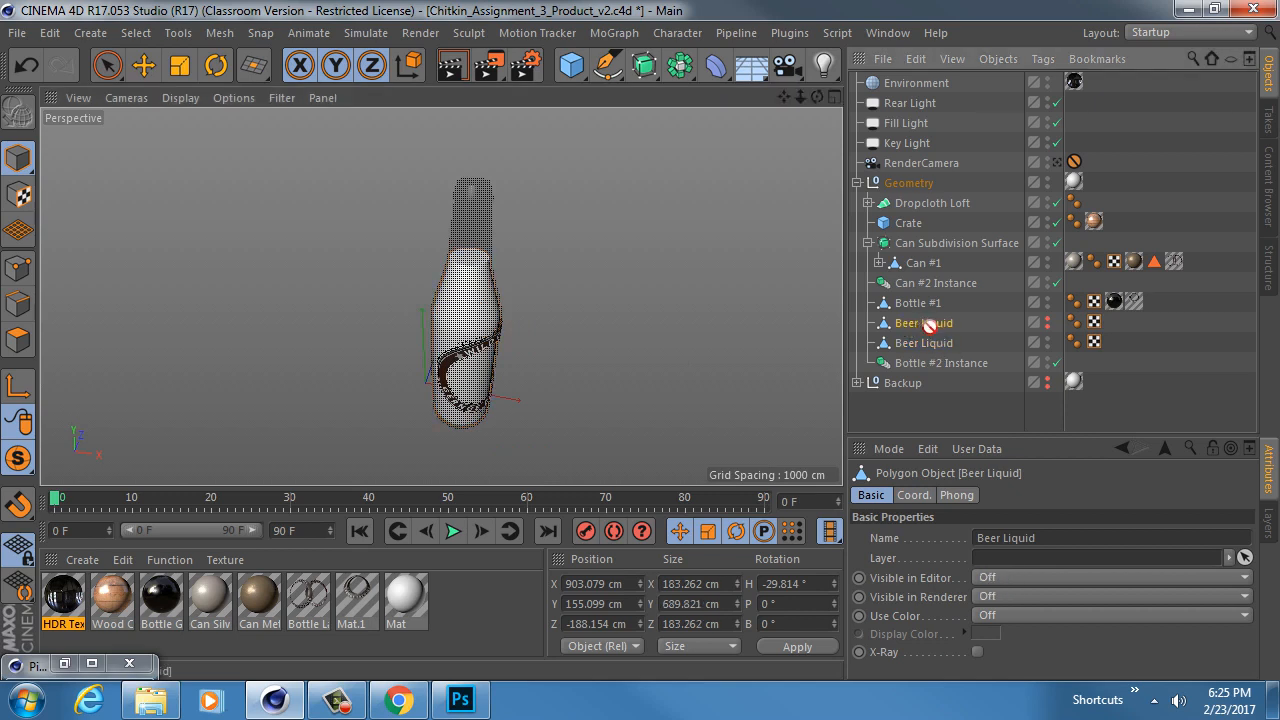
drag(930, 325, 915, 375)
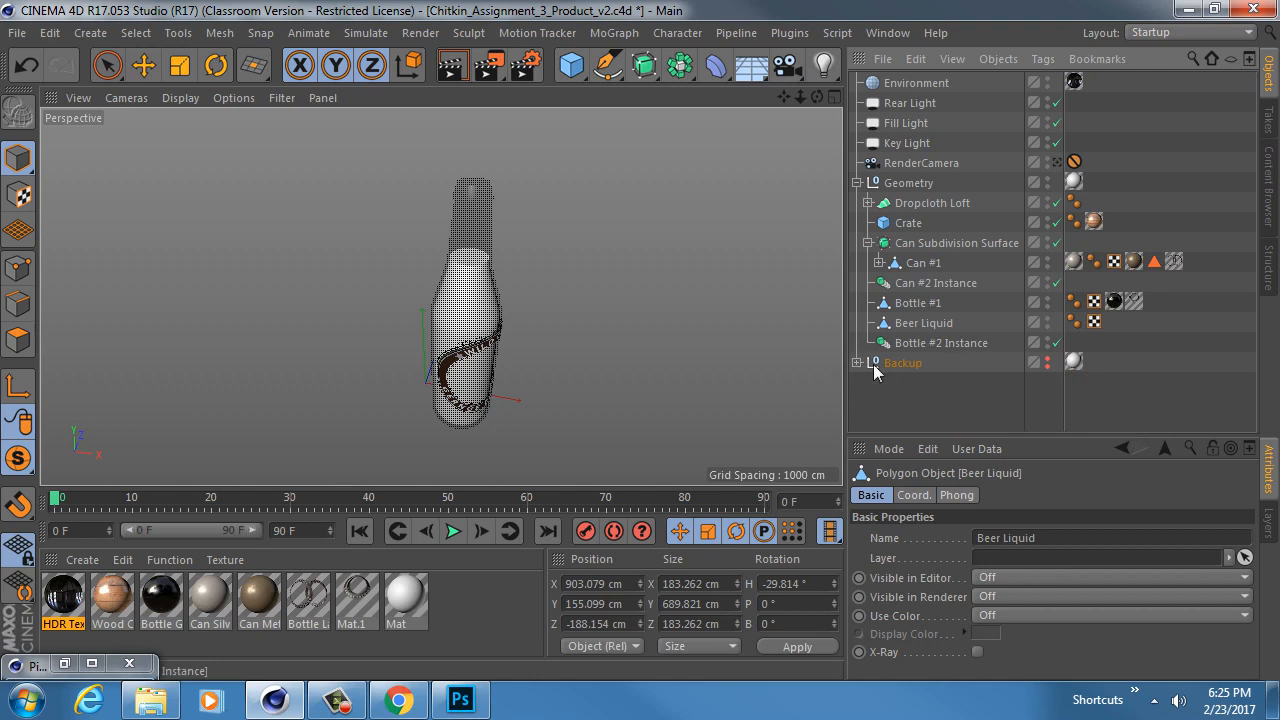
click(926, 323)
drag(929, 322, 674, 323)
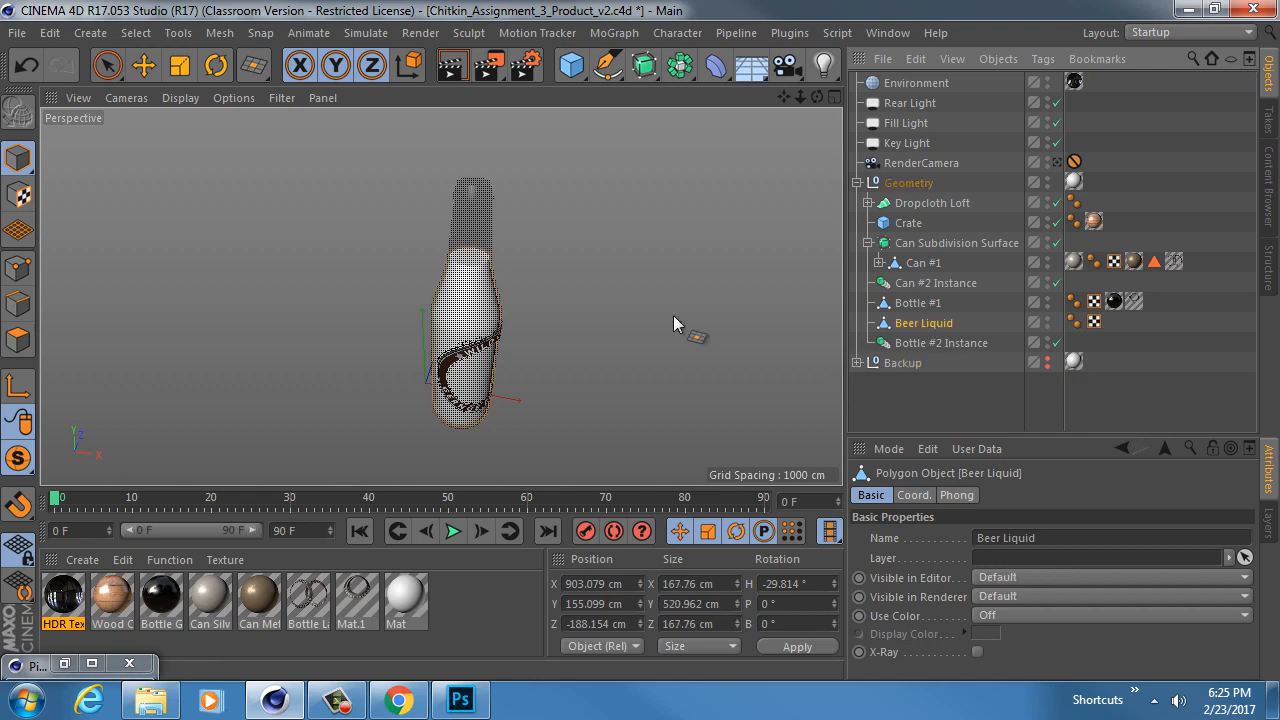
Step: Switch to the v5 product project and select its Bottle Liquid material for copying
alt+right_drag(469, 278, 518, 268)
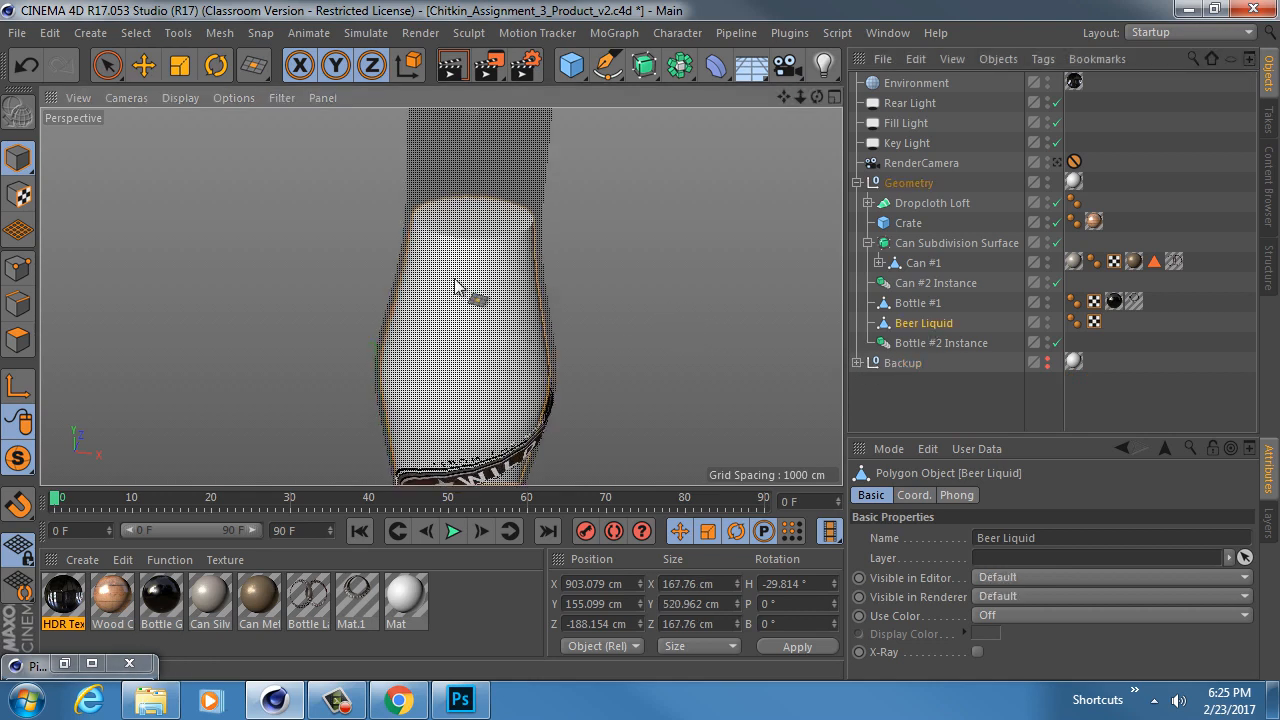
mouse_move(454, 280)
alt+mouse_down()
mouse_move(449, 194)
mouse_move(471, 280)
alt+mouse_up()
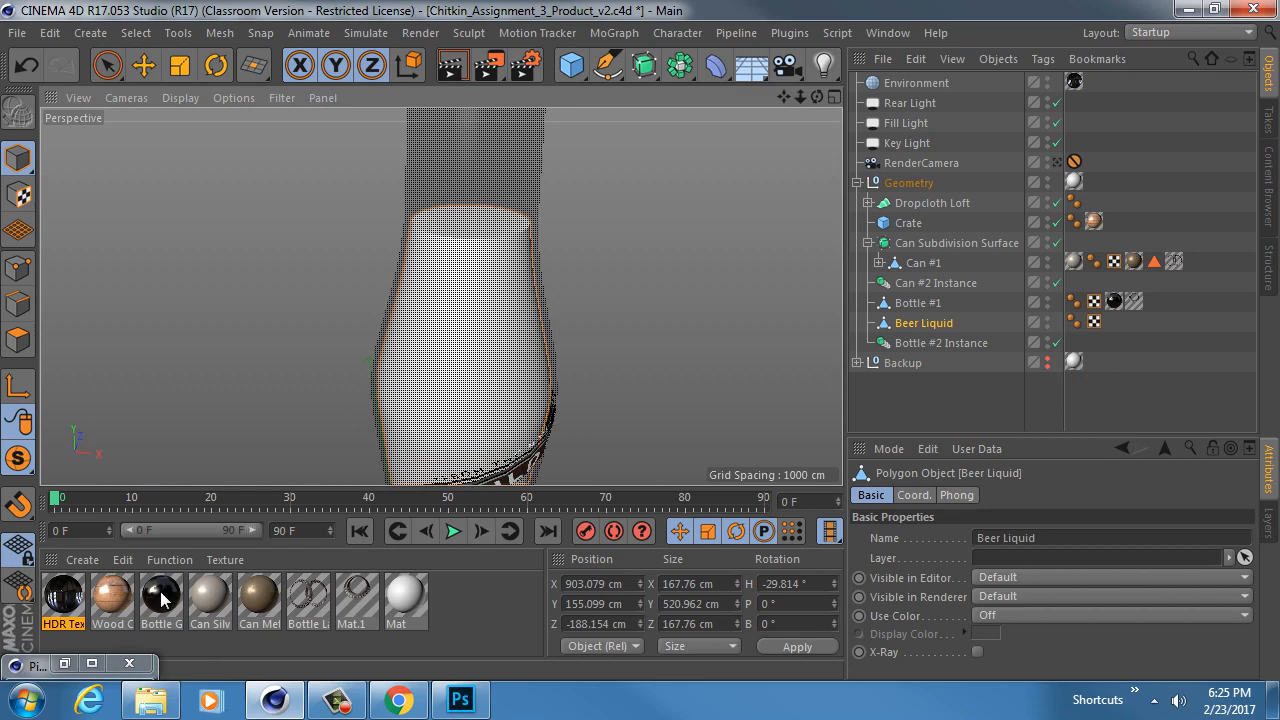
drag(161, 595, 450, 302)
key(v)
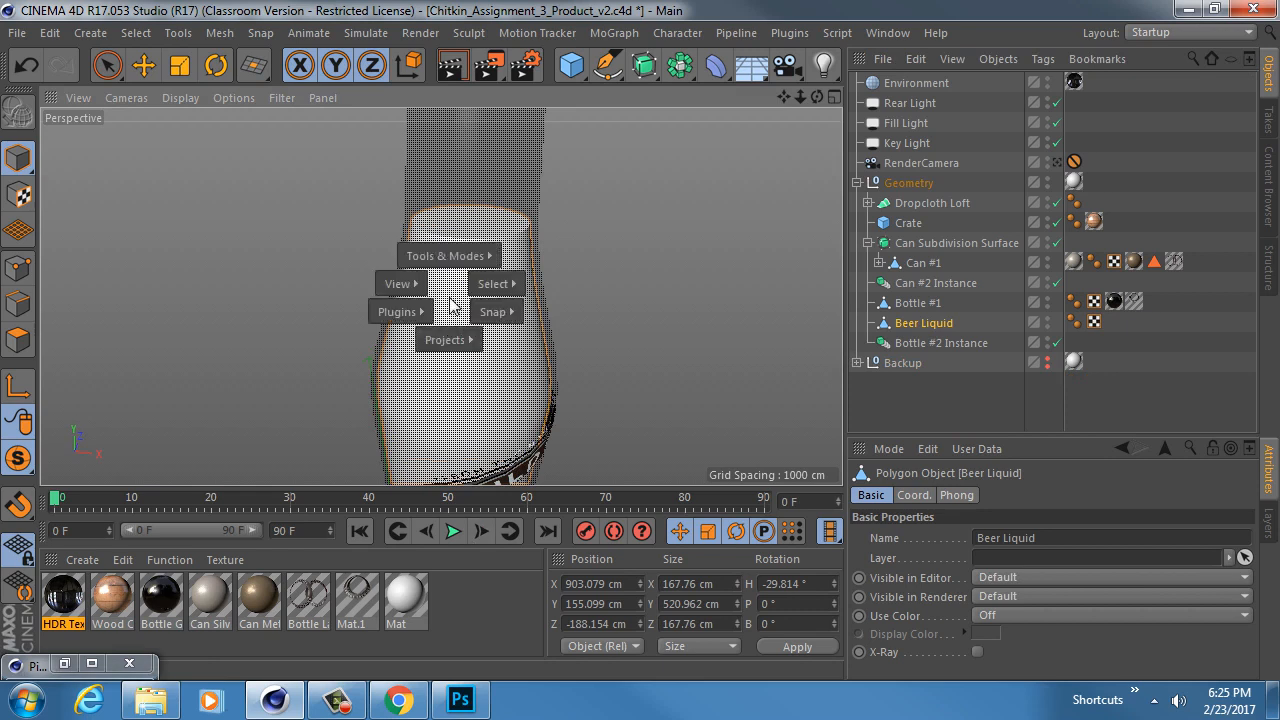
mouse_move(455, 340)
click(443, 363)
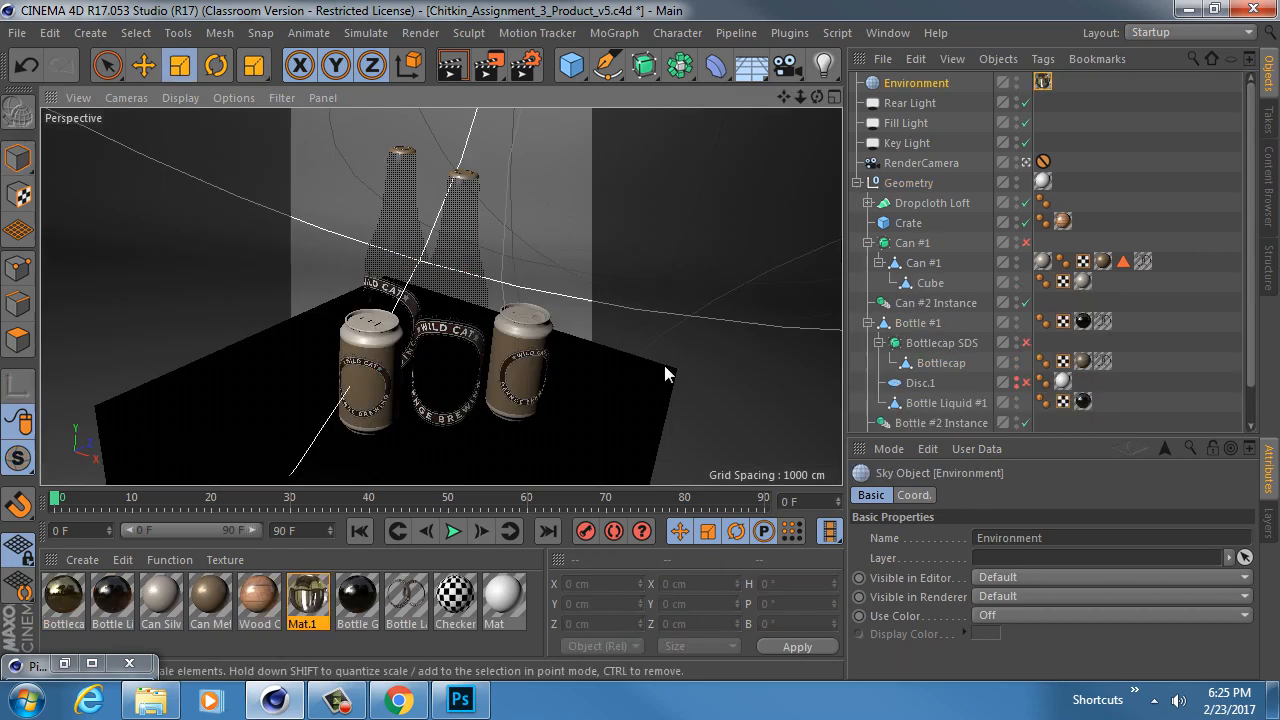
click(110, 597)
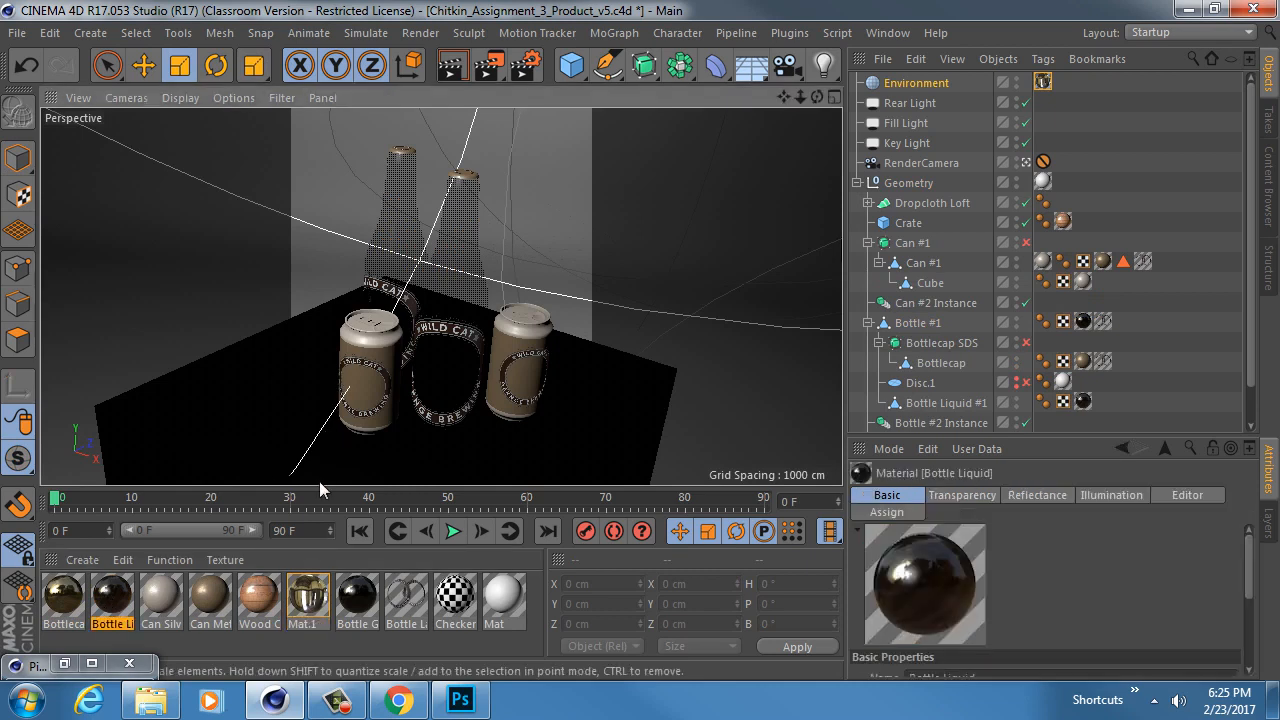
Step: Return to the v2 product project and paste the copied Bottle Liquid material into it
key(v)
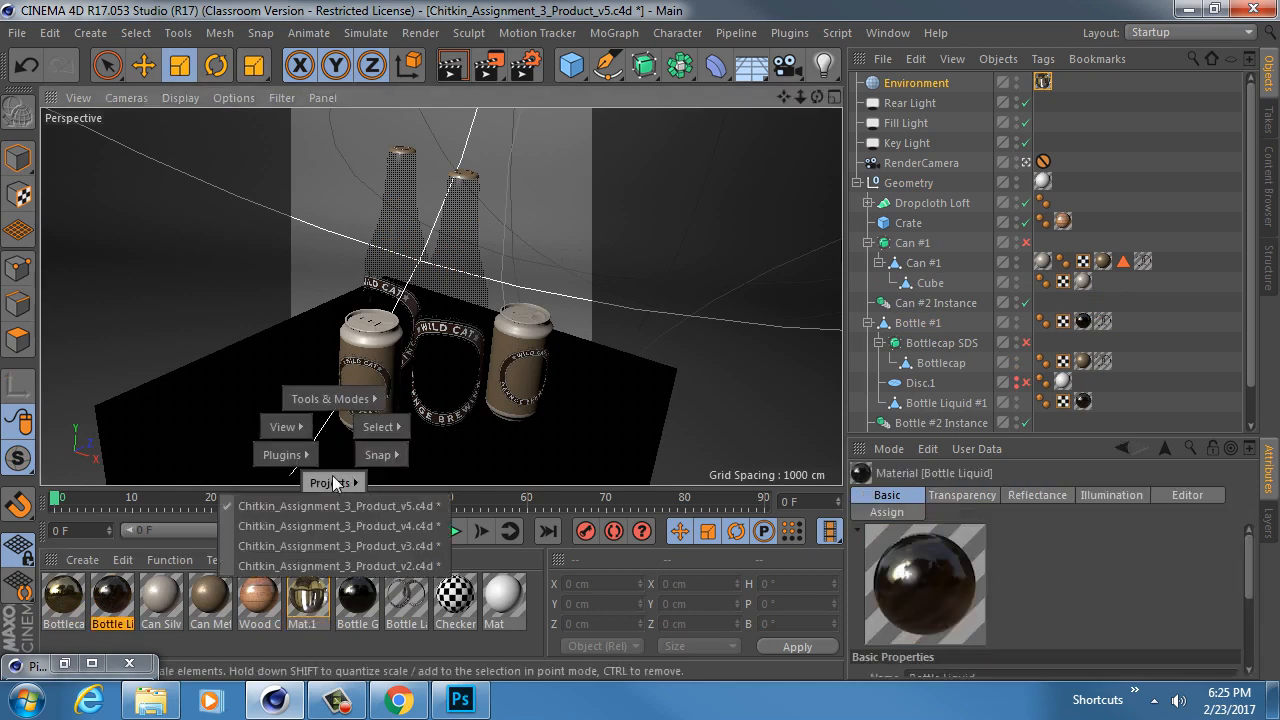
click(325, 563)
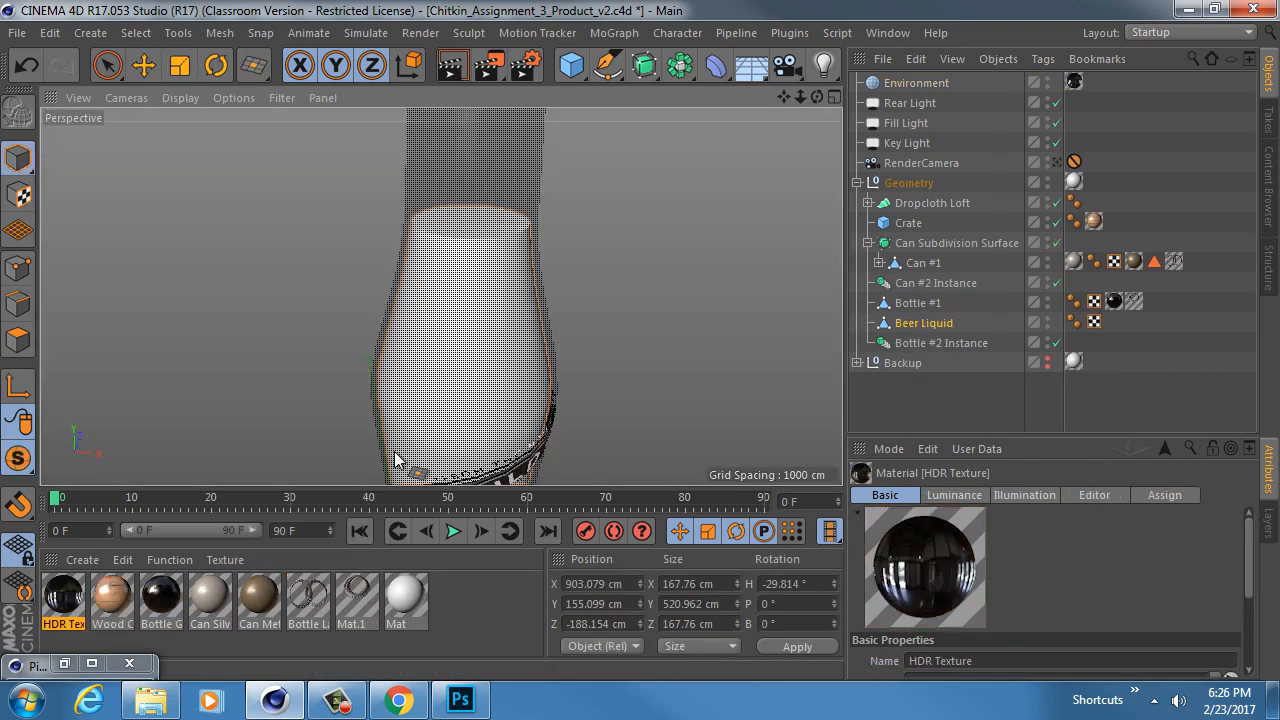
key(ctrl+v)
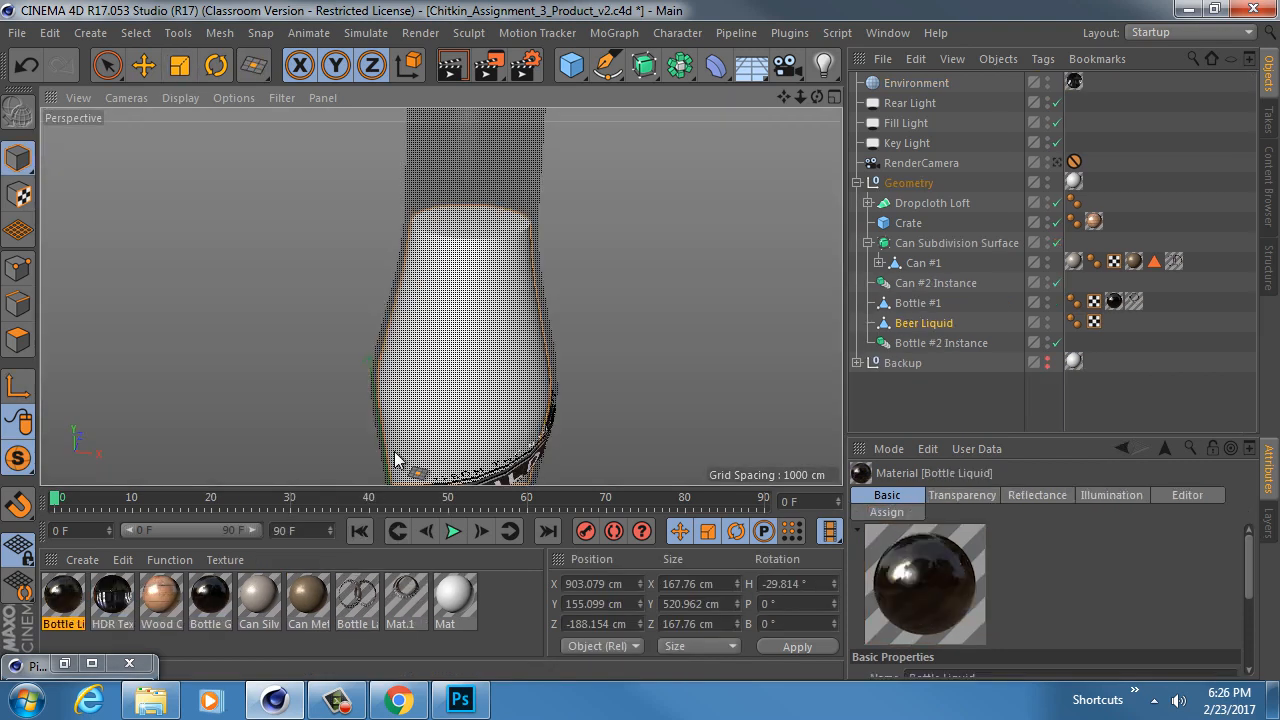
Step: Apply the Bottle Liquid material to the capped Beer Liquid object
click(73, 598)
drag(73, 598, 928, 324)
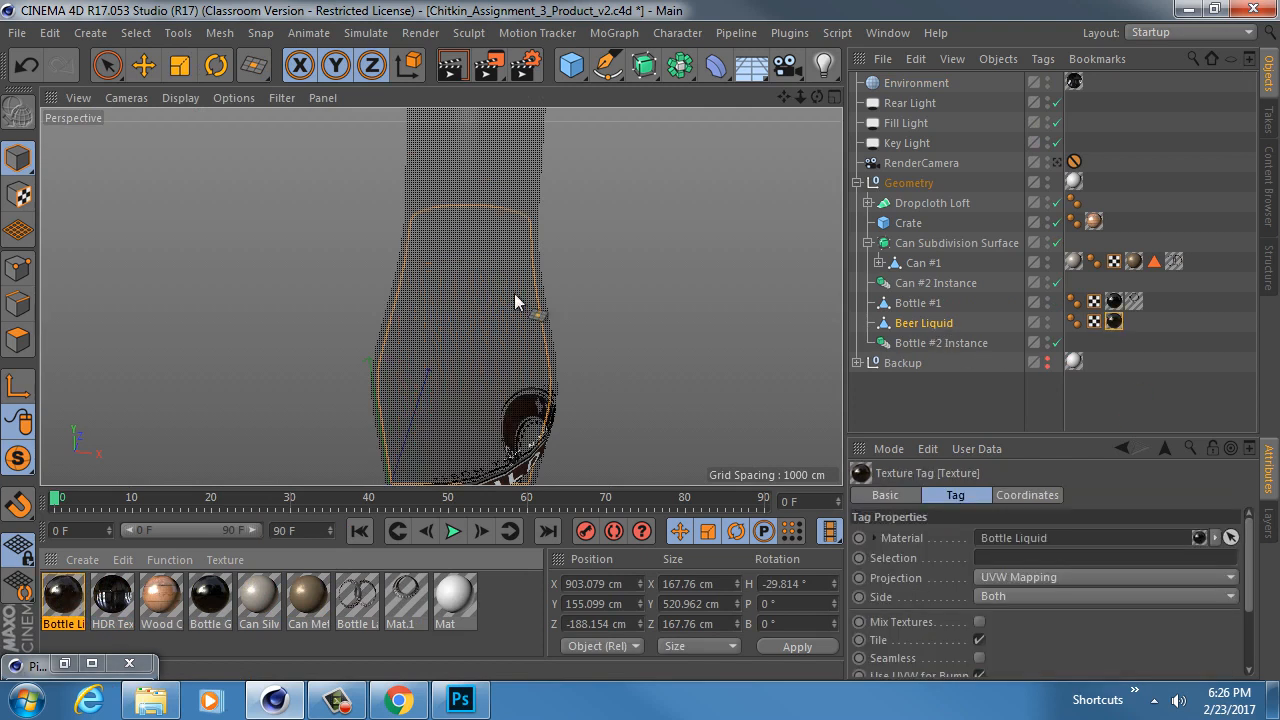
scroll(515, 298, down, 5)
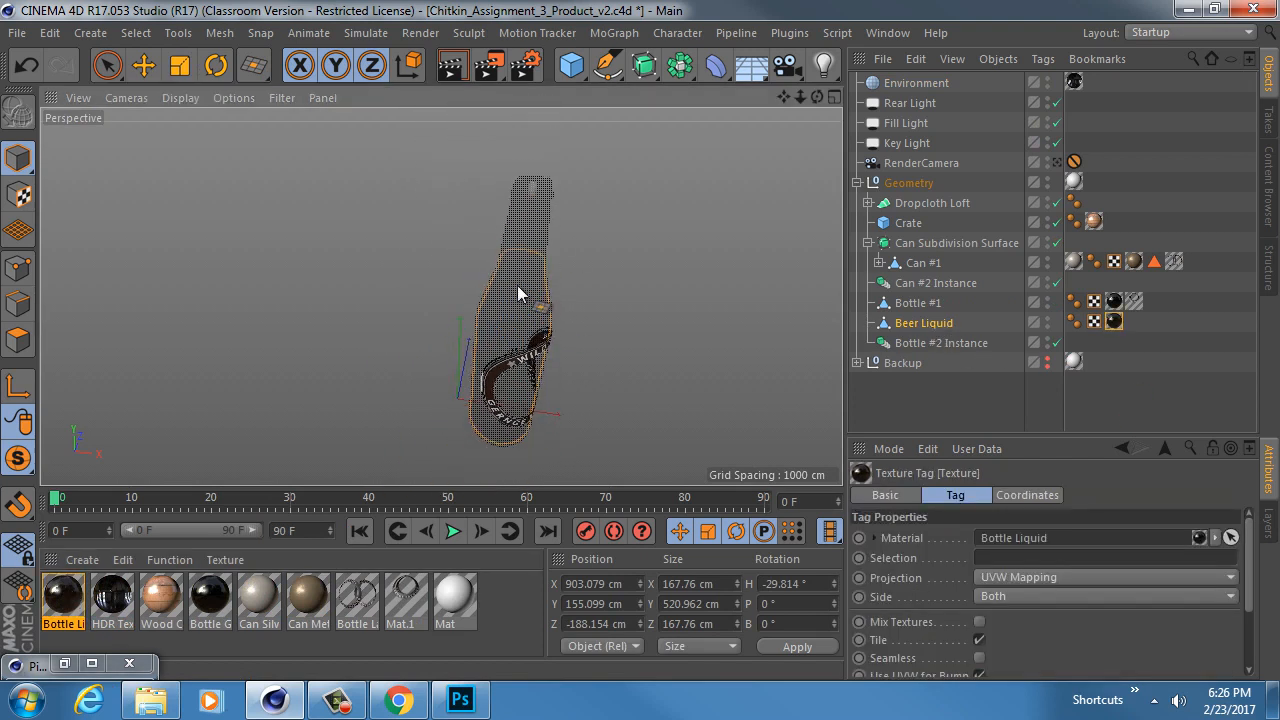
Step: Set the Bottle Liquid material's transparency refraction to 1.33 and check its absorption color
double_click(78, 598)
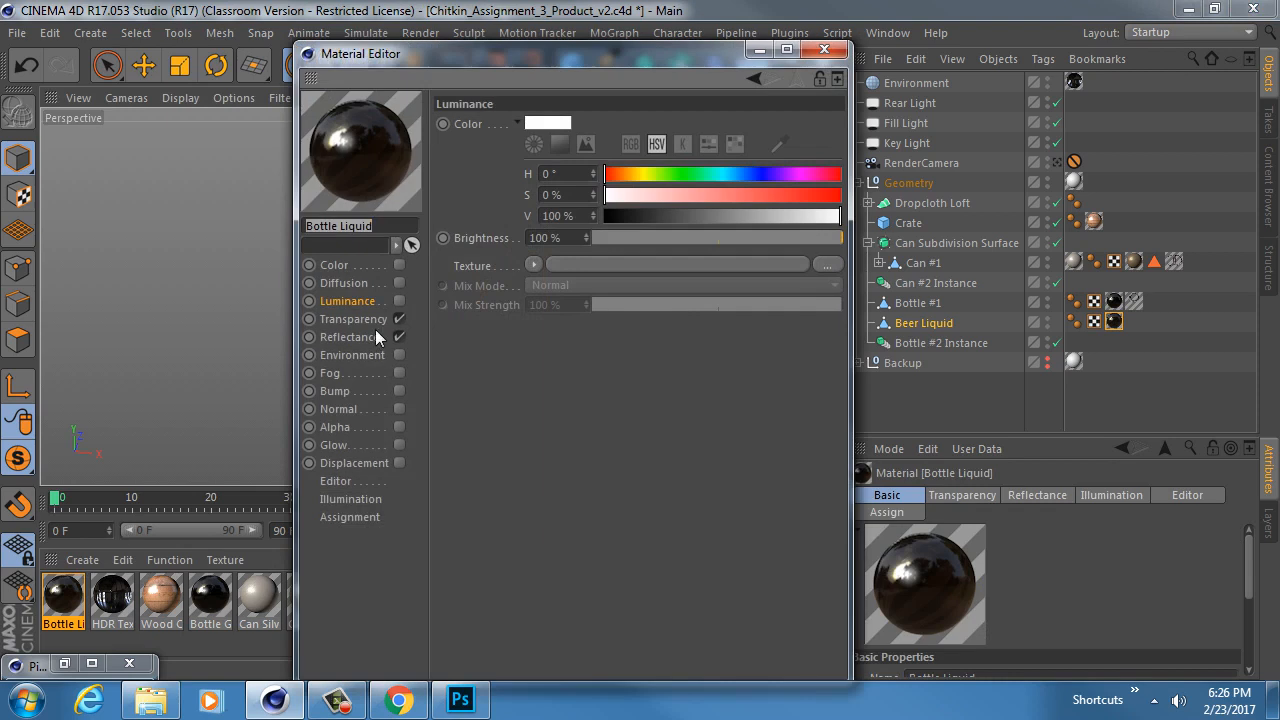
click(353, 320)
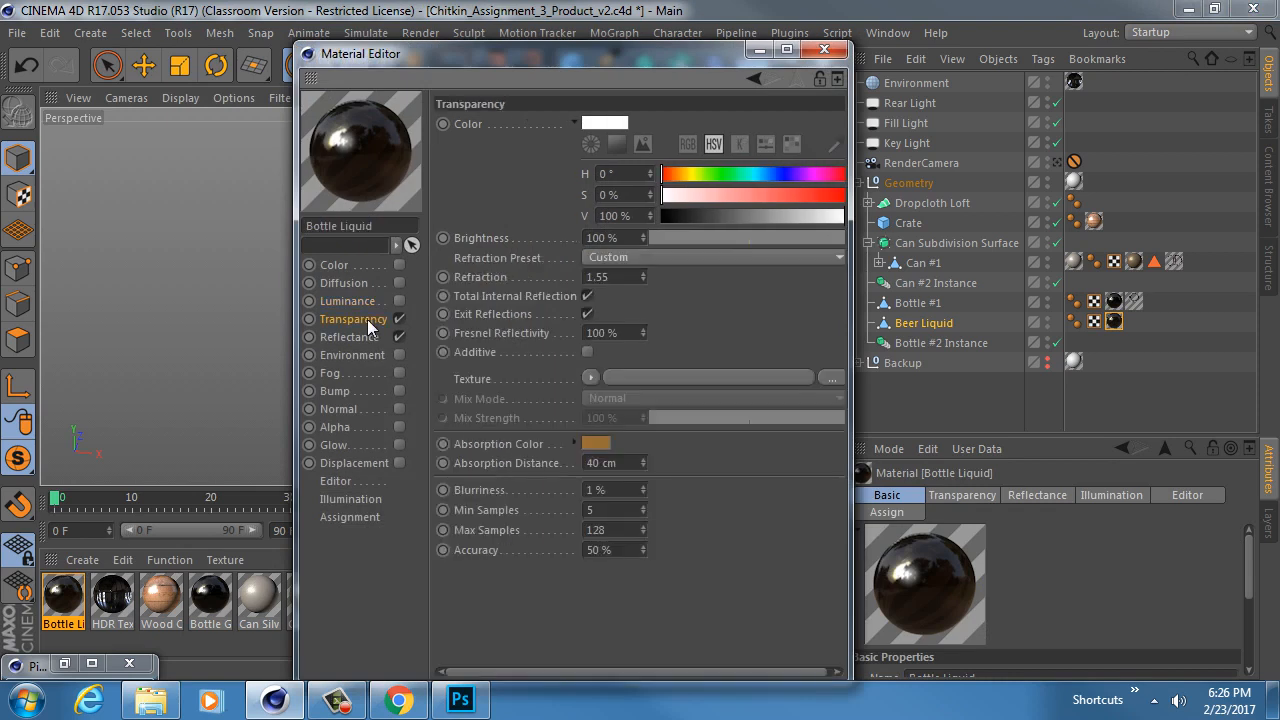
double_click(600, 276)
text(35)
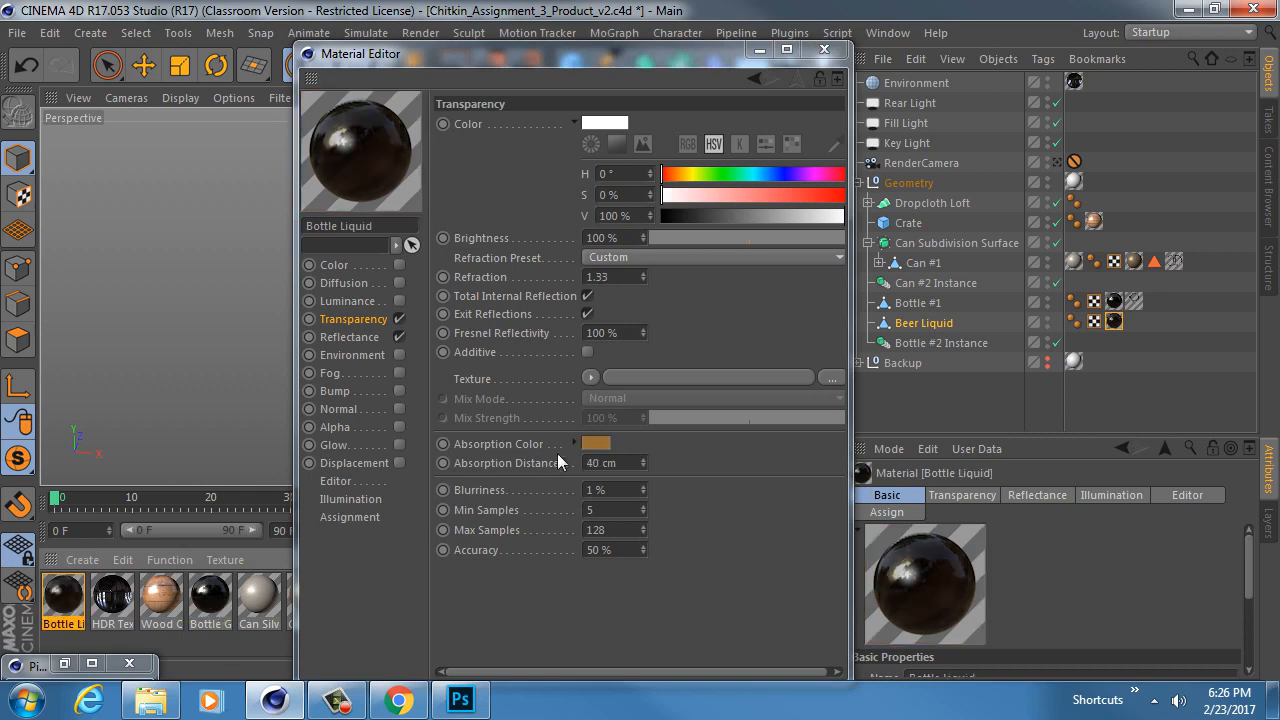
click(598, 443)
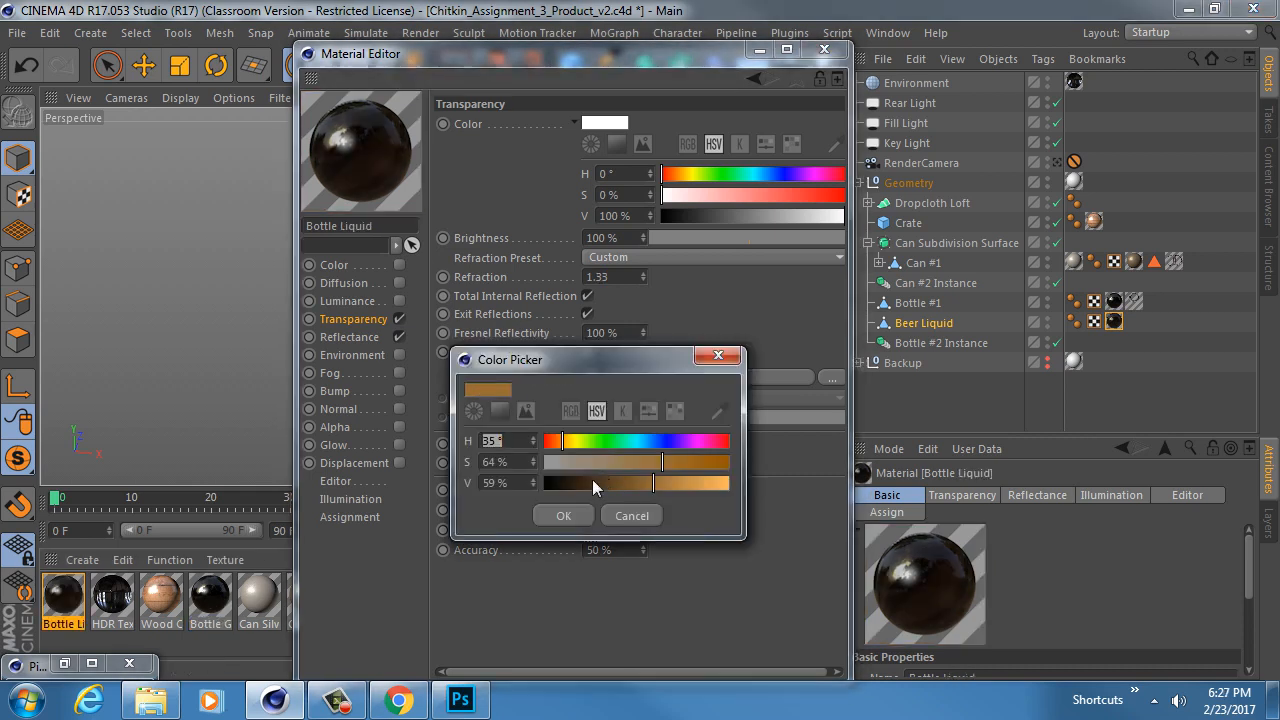
click(563, 515)
click(824, 50)
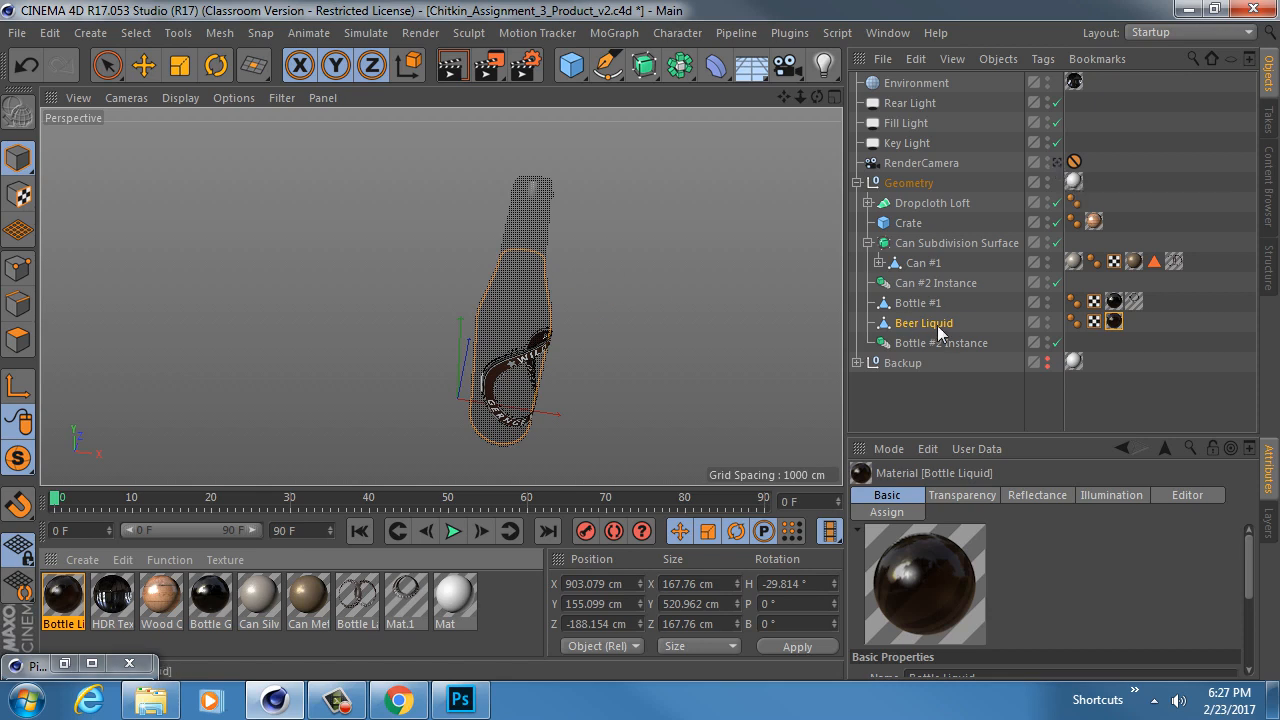
Step: Make Beer Liquid a child of Bottle #1 and select Bottle #1 with the Move tool
drag(938, 332, 928, 312)
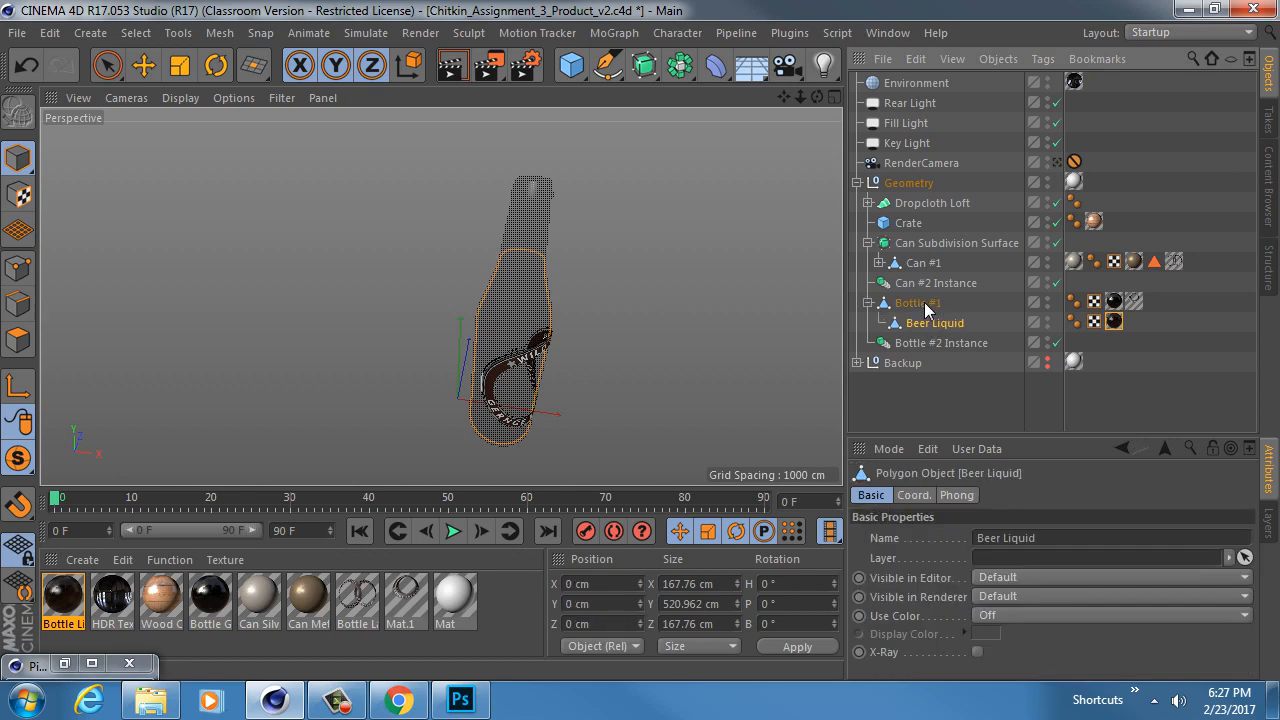
click(925, 305)
key(e)
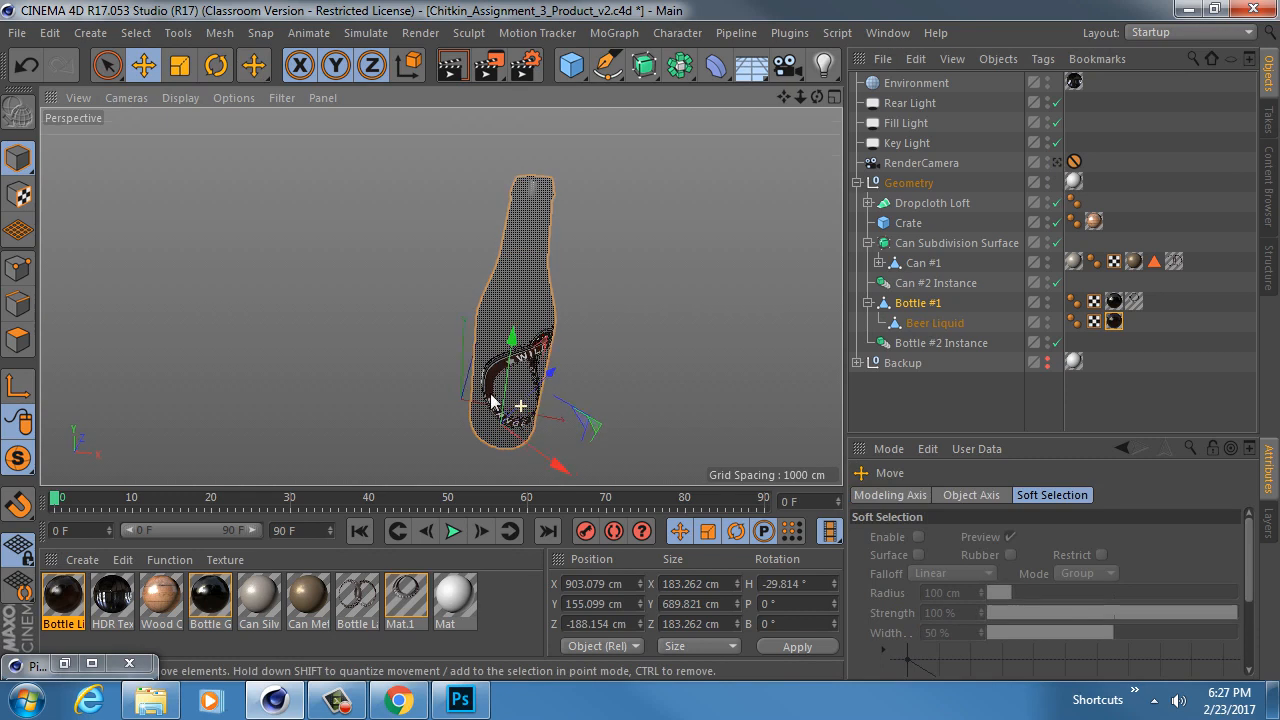
Step: Try moving the Beer Liquid object sideways out of Bottle #1 and undo the move
alt+drag(491, 400, 559, 417)
click(945, 326)
alt+drag(464, 257, 475, 357)
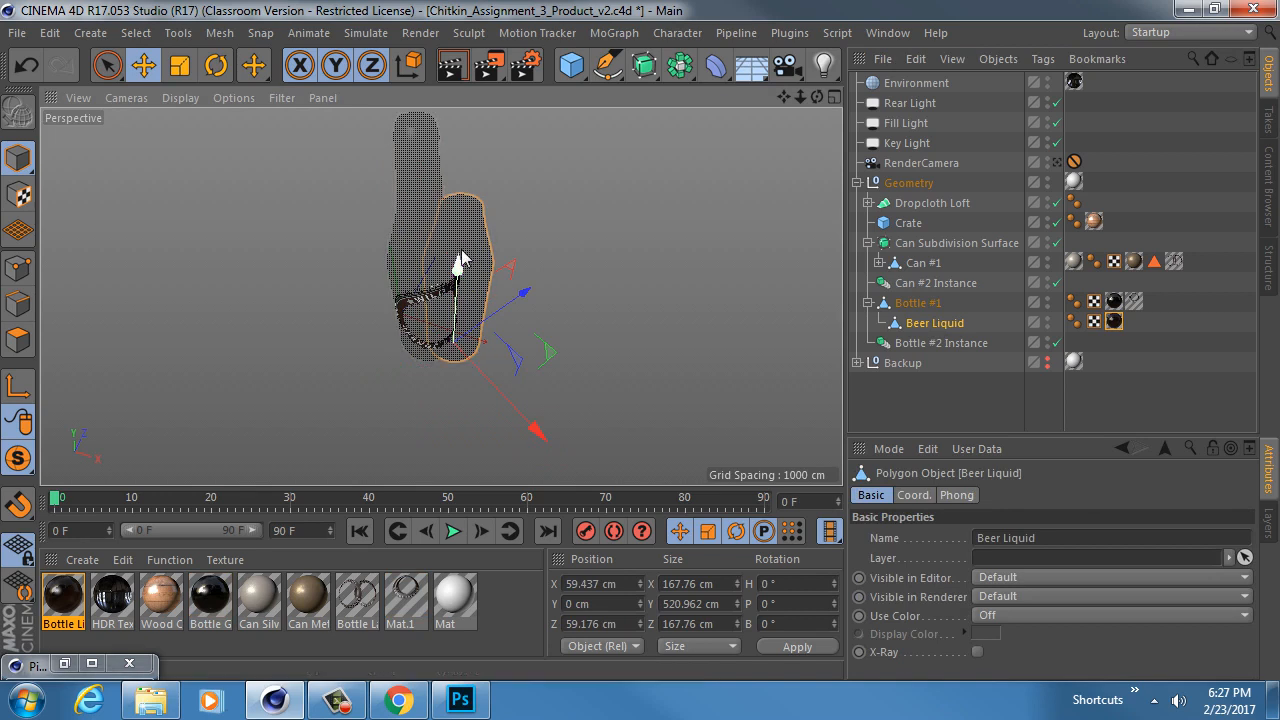
key(ctrl+z)
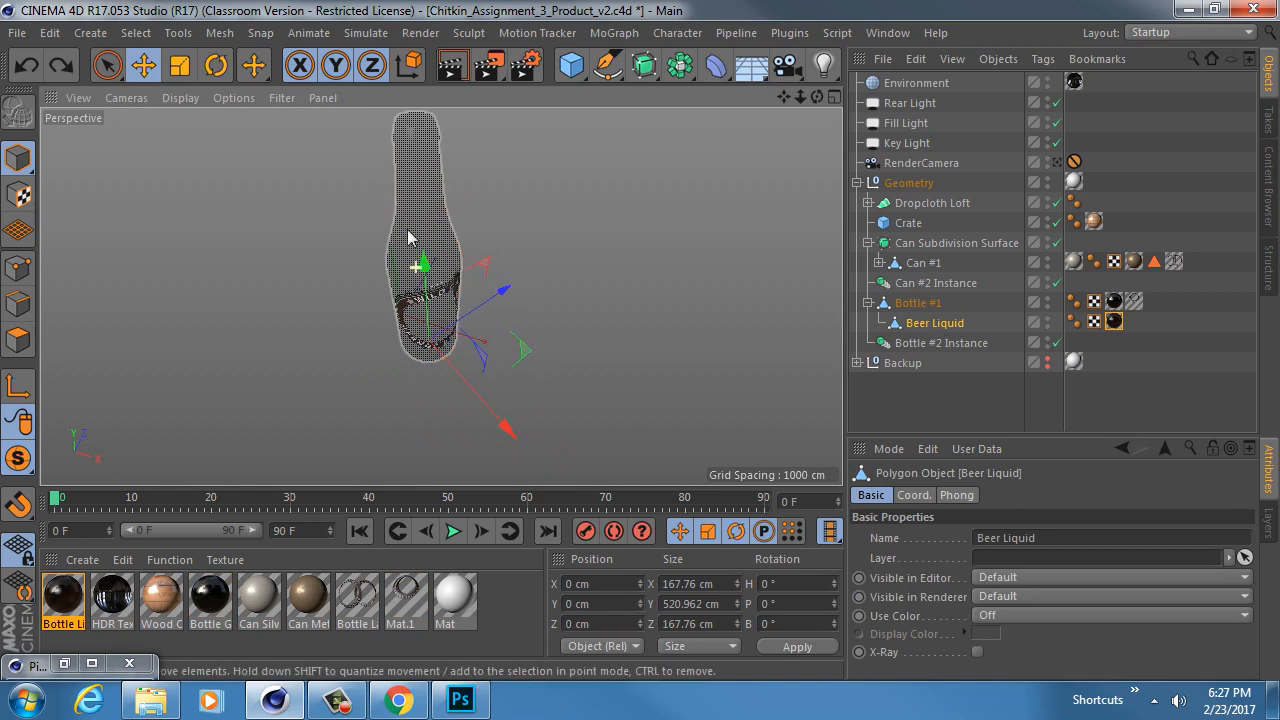
Step: Turn off viewport solo and render the active view through RenderCamera
mouse_move(406, 231)
alt+mouse_down()
mouse_move(400, 188)
mouse_move(399, 231)
alt+mouse_up()
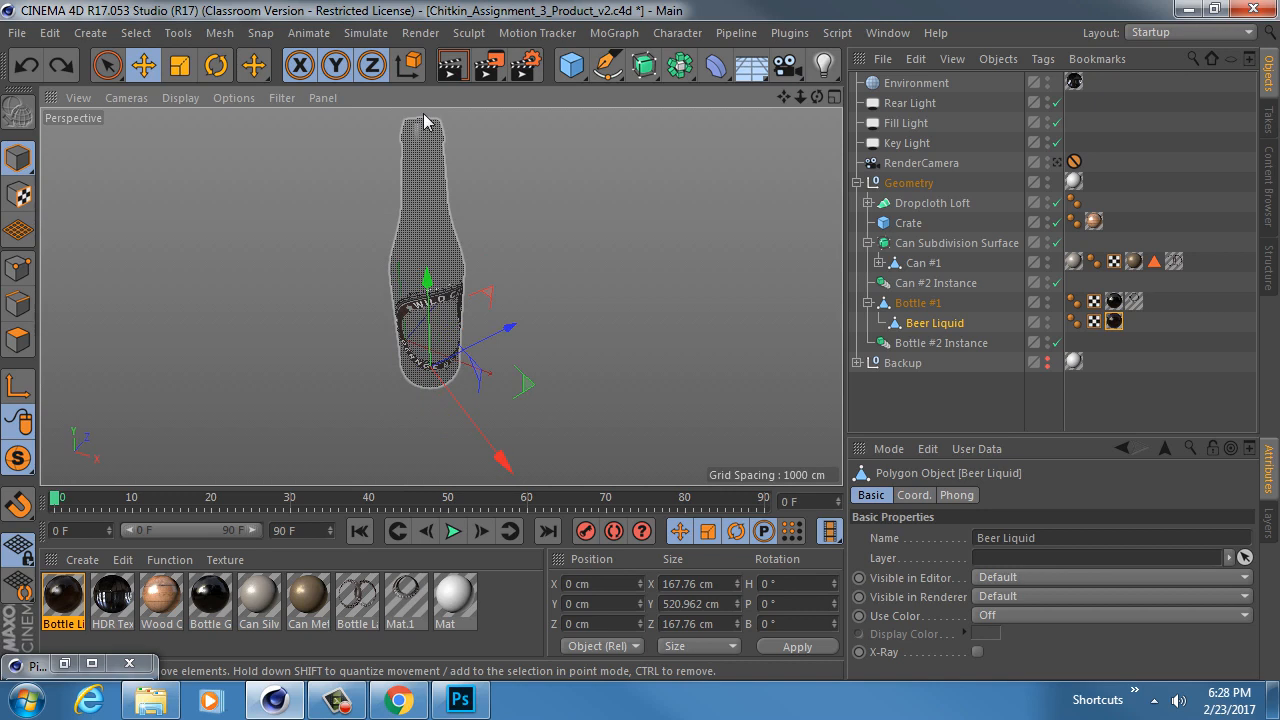
click(1056, 162)
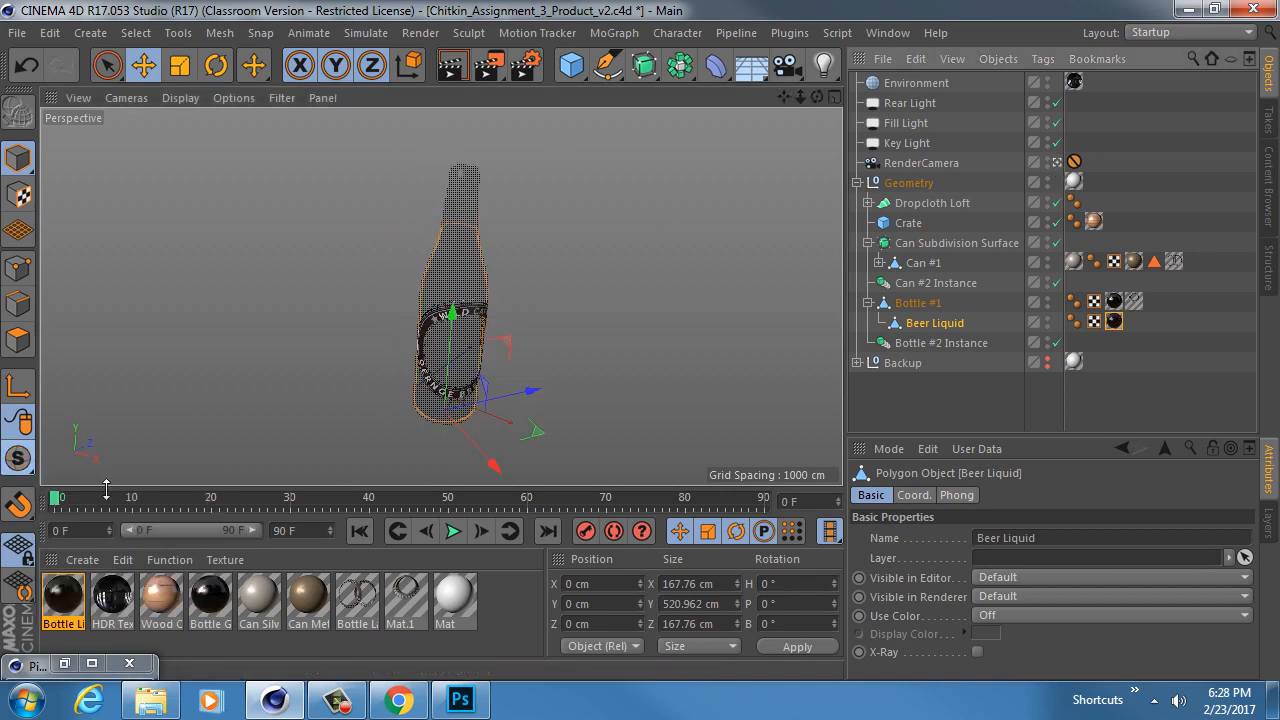
click(452, 66)
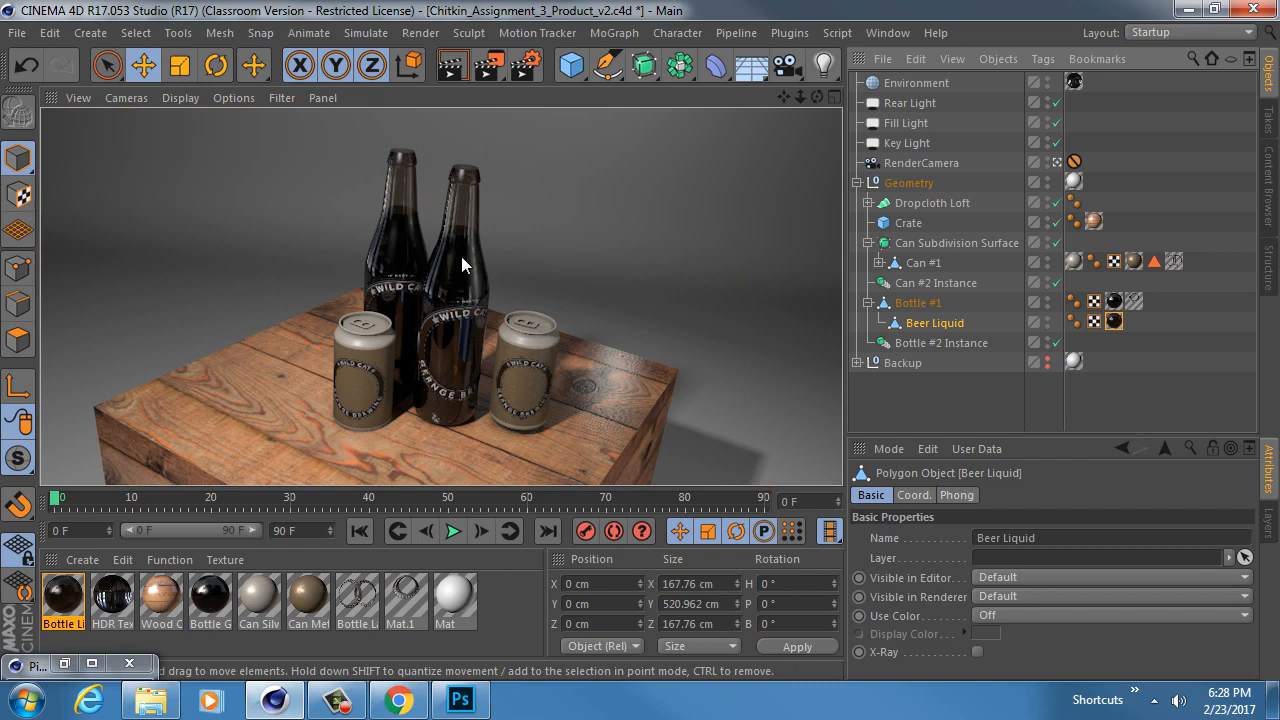
Step: Brighten the Bottle Liquid material's absorption color to a lighter amber orange
double_click(63, 598)
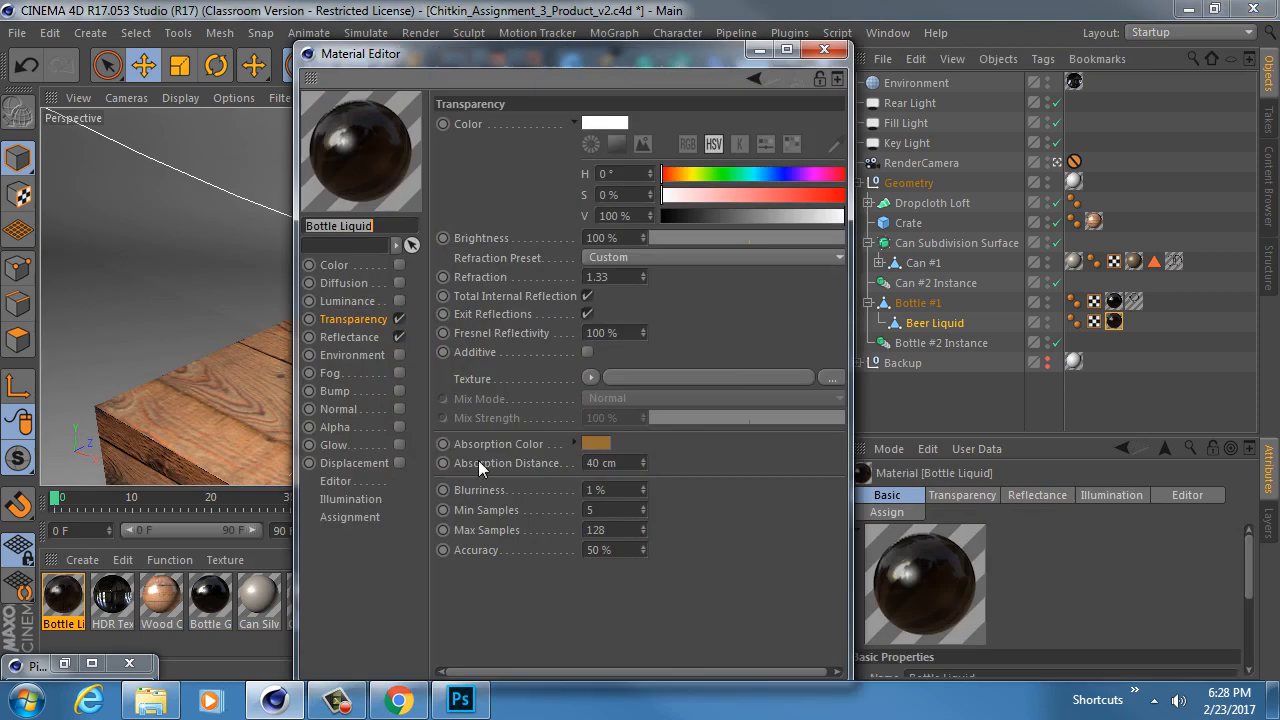
click(596, 443)
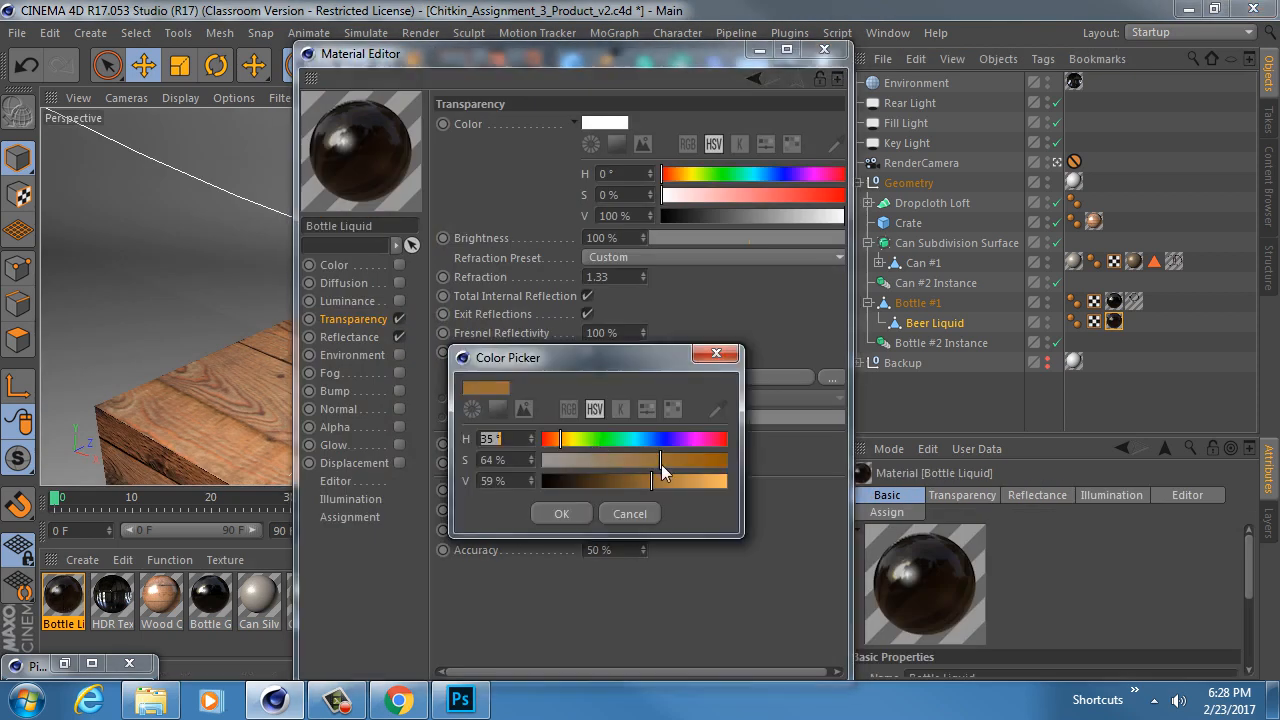
mouse_move(661, 465)
mouse_down()
mouse_move(694, 460)
mouse_move(688, 478)
mouse_move(699, 468)
mouse_move(650, 458)
mouse_up()
click(545, 513)
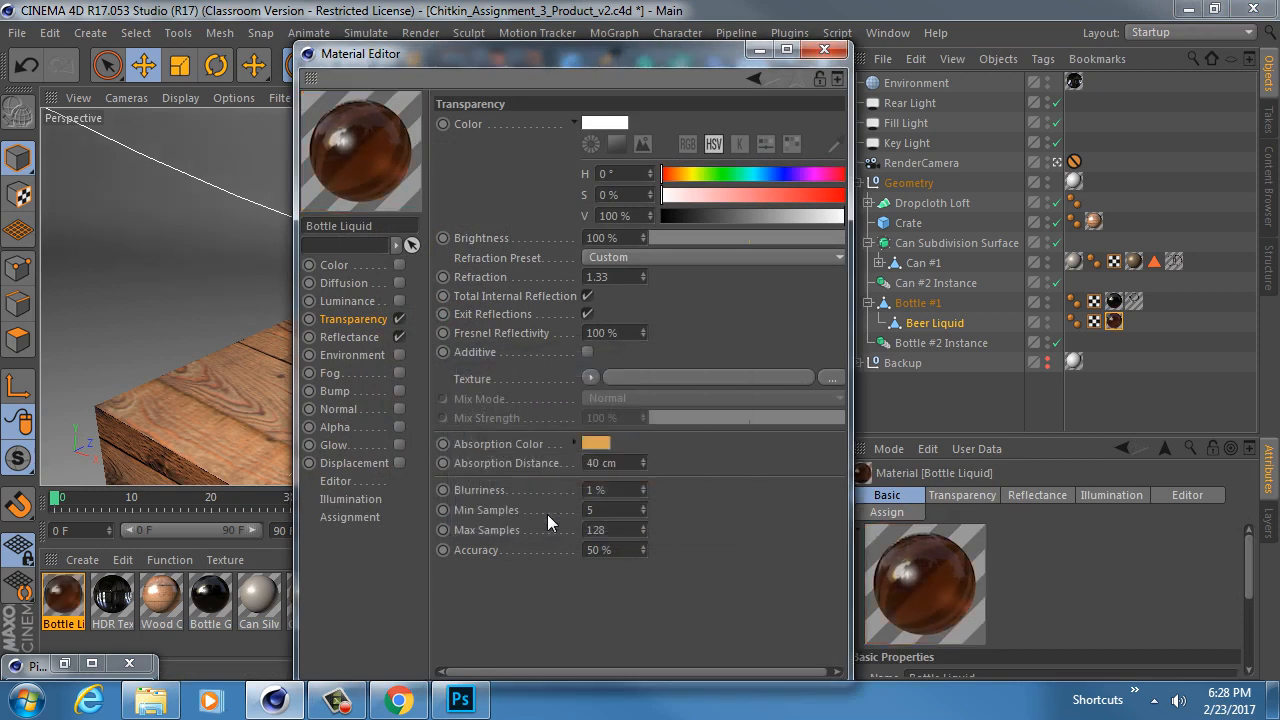
Step: Move the Material Editor clear of the bottles and render only the region around them
drag(481, 57, 836, 48)
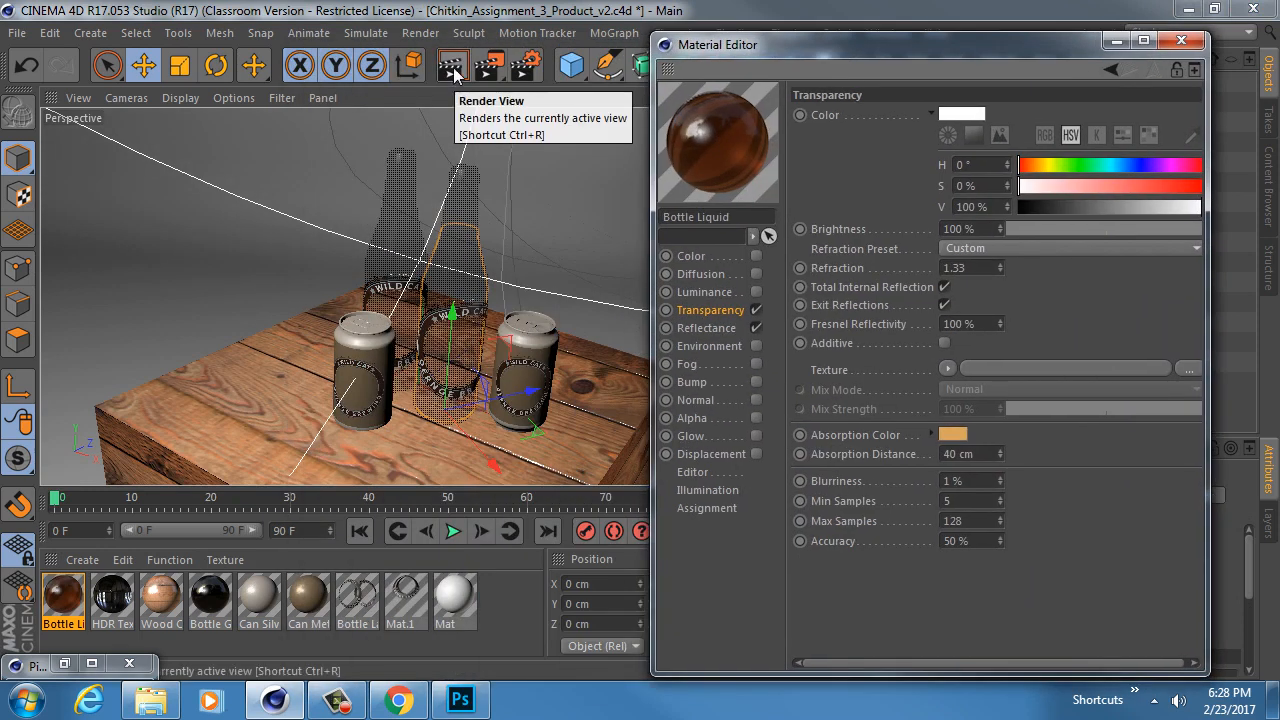
drag(488, 66, 609, 103)
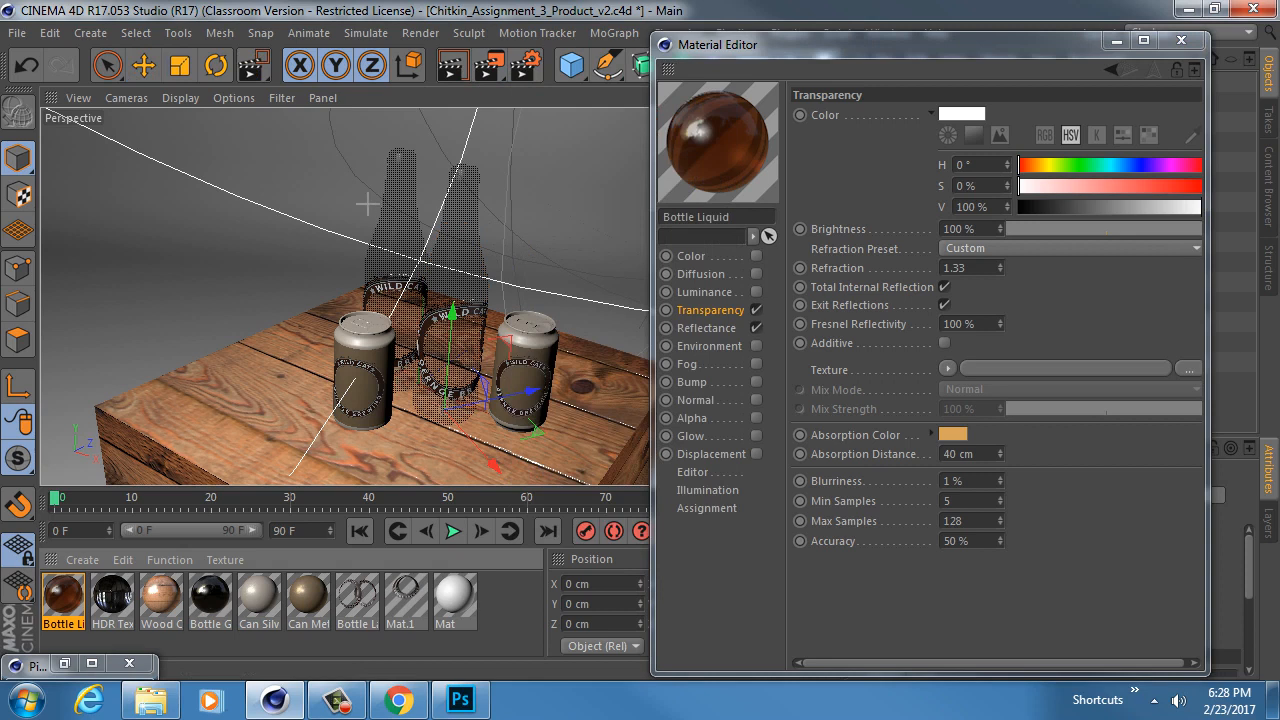
drag(367, 203, 497, 368)
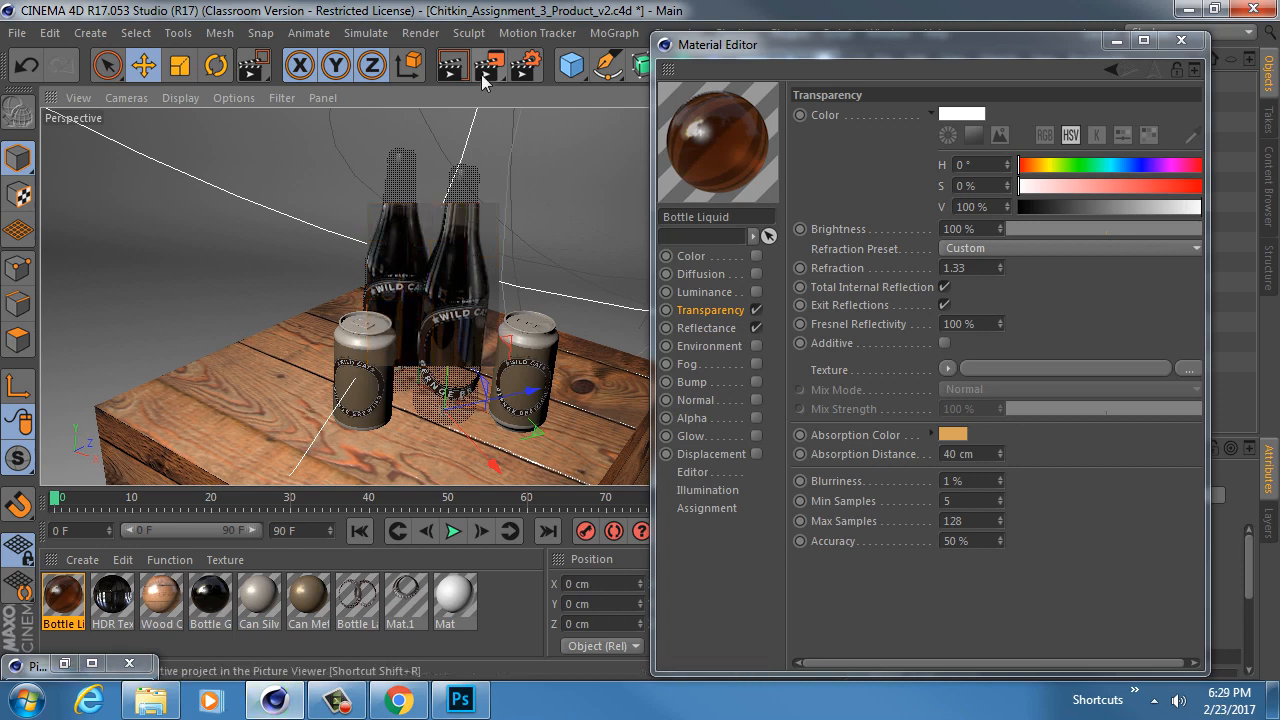
Step: Choose Render Region again and set the Bottle Liquid material's absorption distance to 100 cm
drag(483, 80, 608, 101)
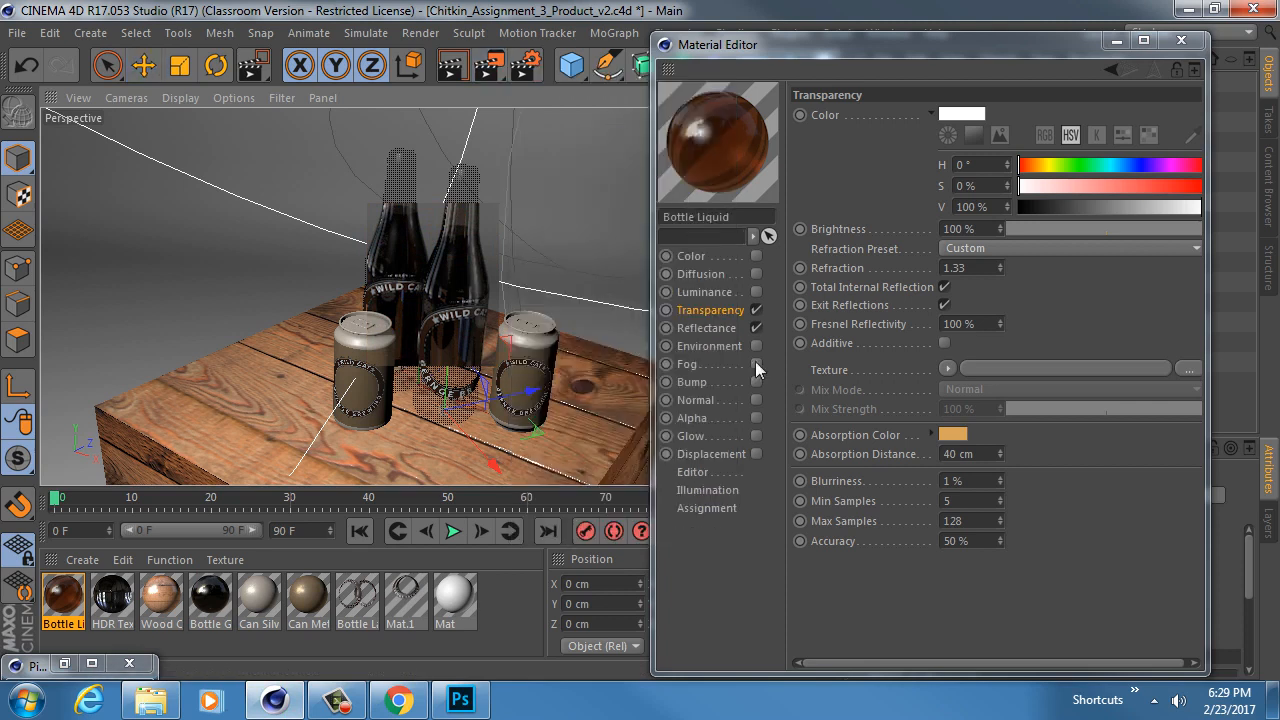
double_click(991, 453)
text(100)
key(Return)
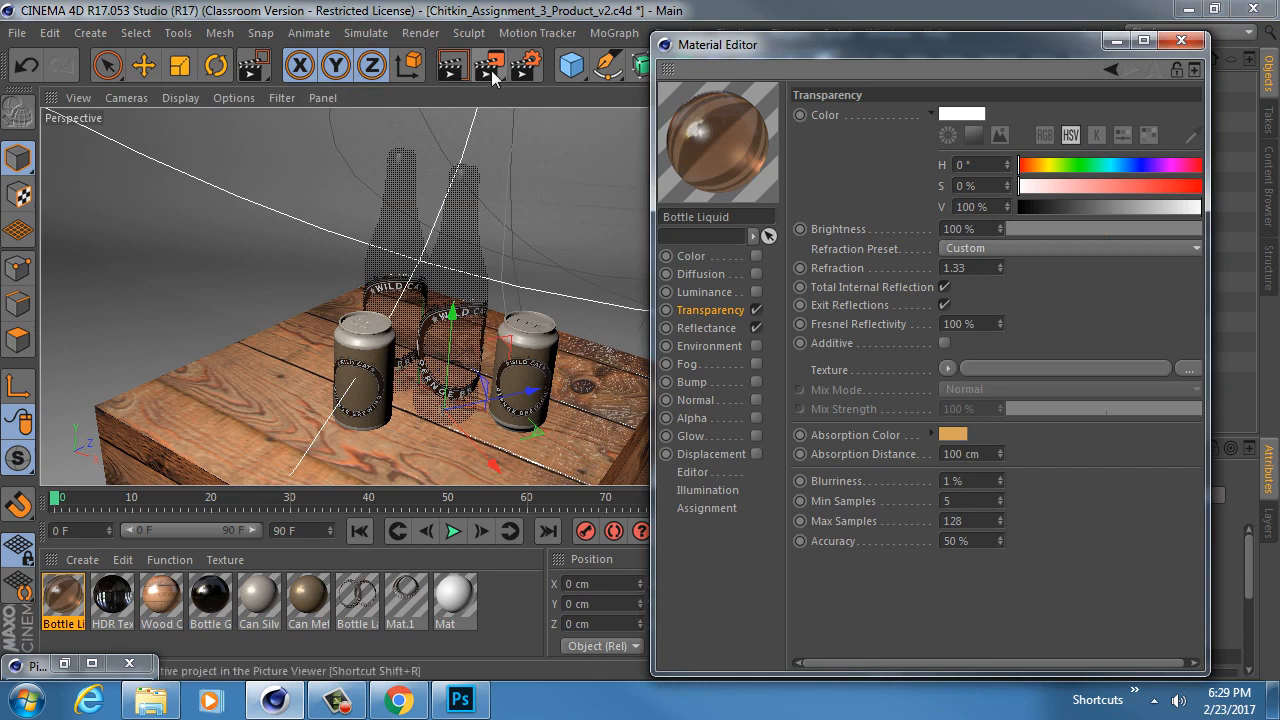
Step: Render the region around the bottles and set the Bottle Liquid material's absorption distance to 50 cm
click(491, 68)
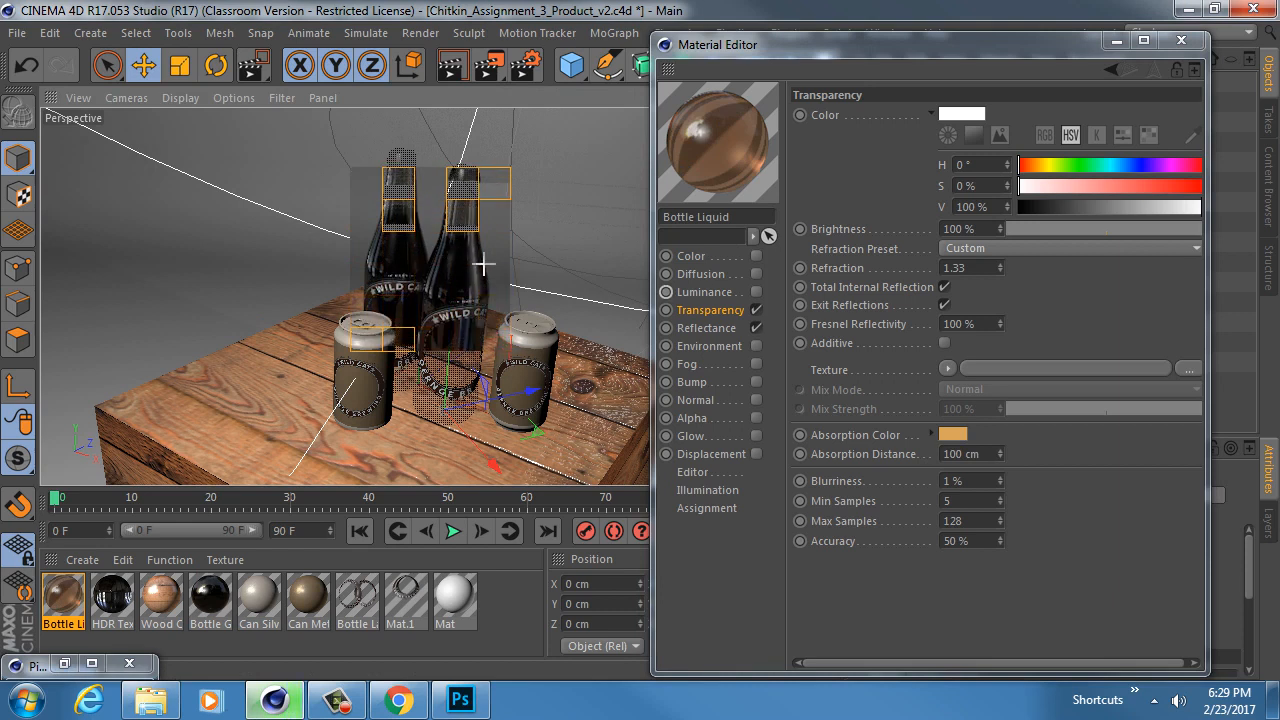
double_click(981, 453)
text(50)
key(Return)
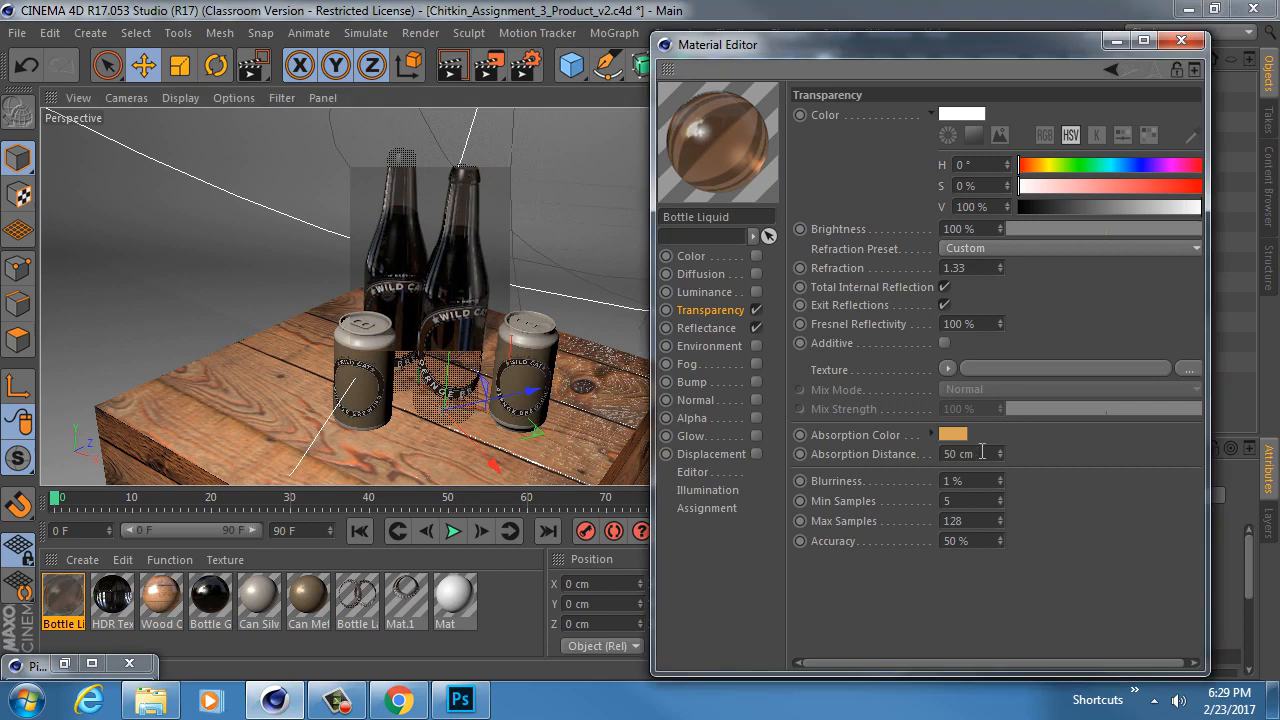
click(1181, 41)
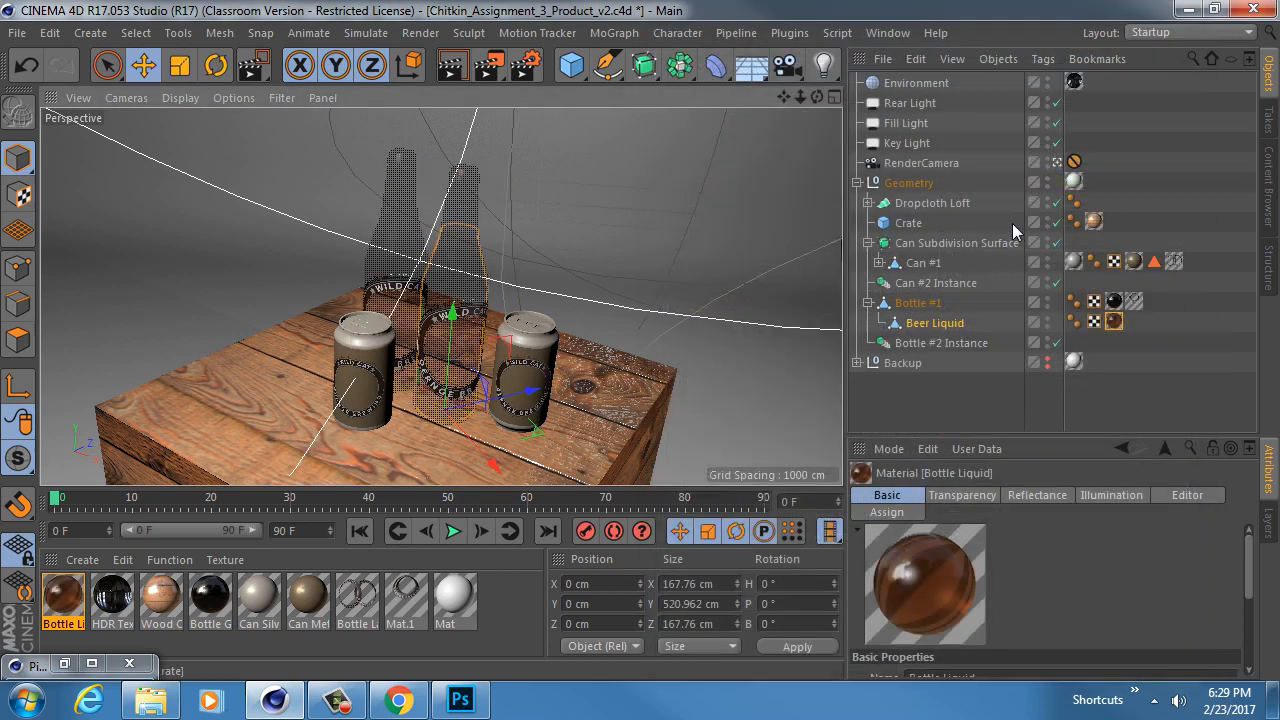
Step: Leave the RenderCamera view and bring up Beer Liquid with the Scale tool in the full-size Top view
click(1058, 164)
click(1058, 164)
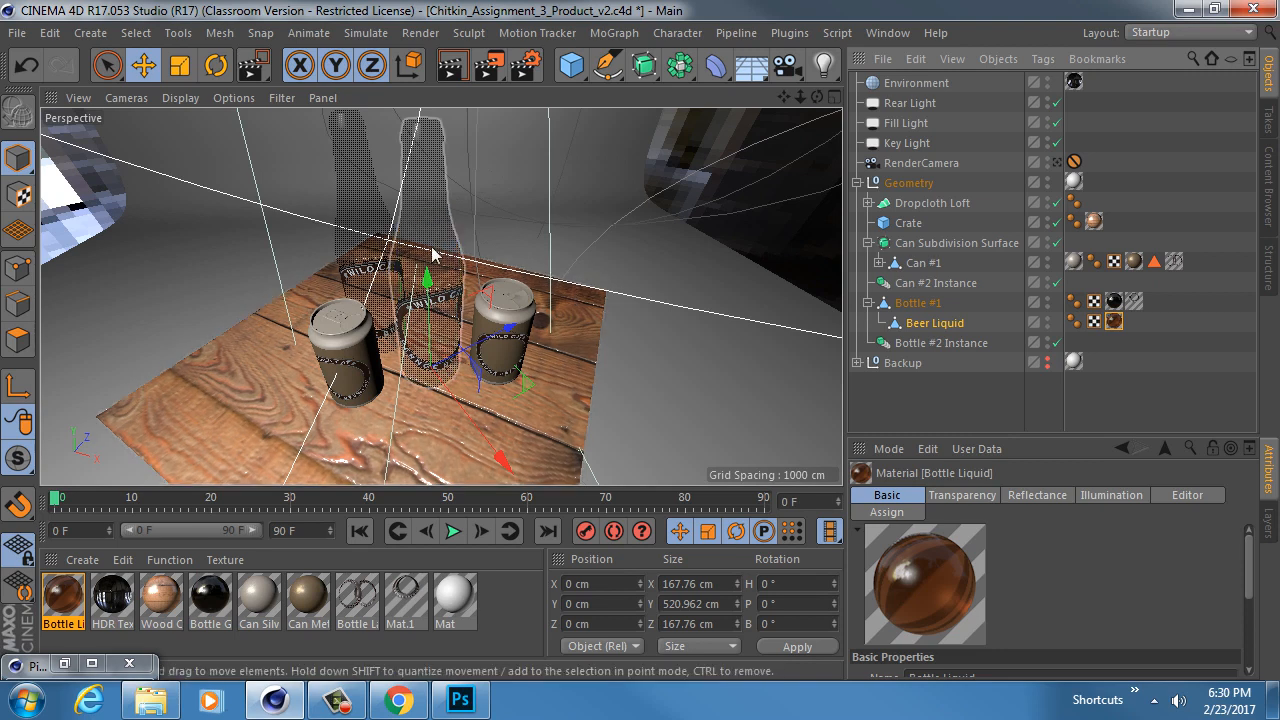
click(931, 324)
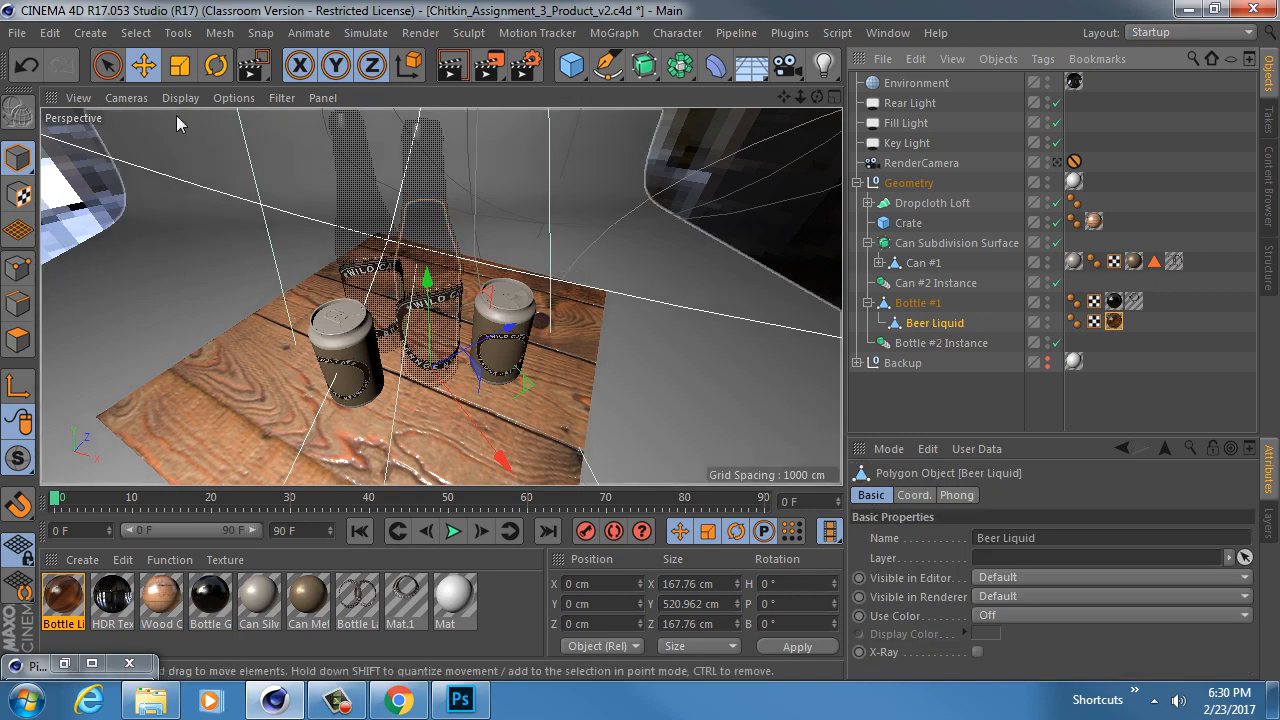
key(t)
alt+drag(330, 180, 422, 250)
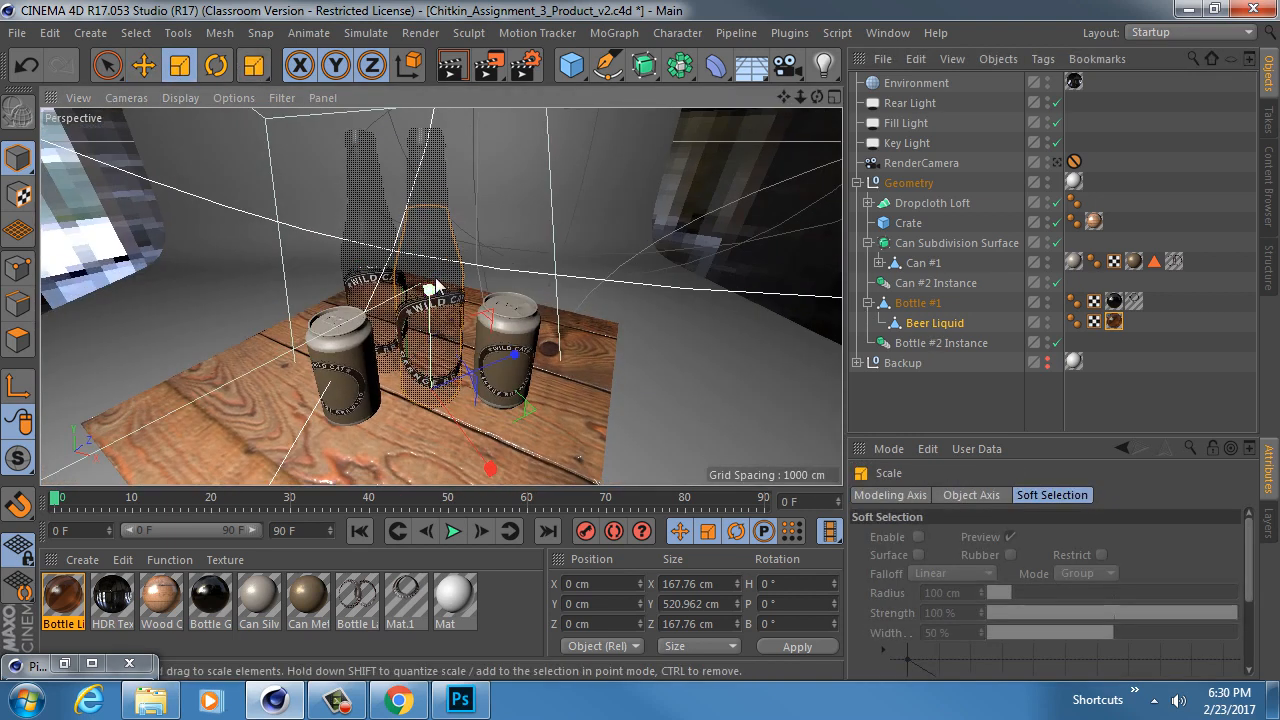
middle_click(466, 418)
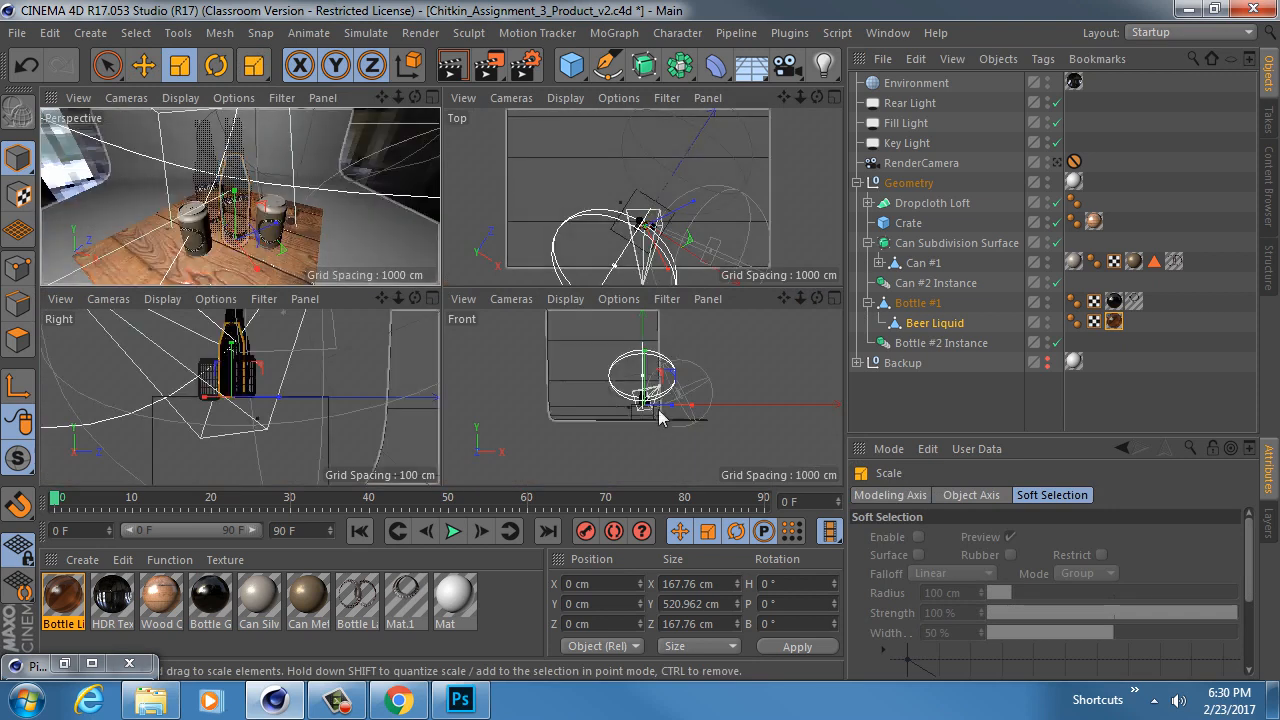
middle_click(650, 230)
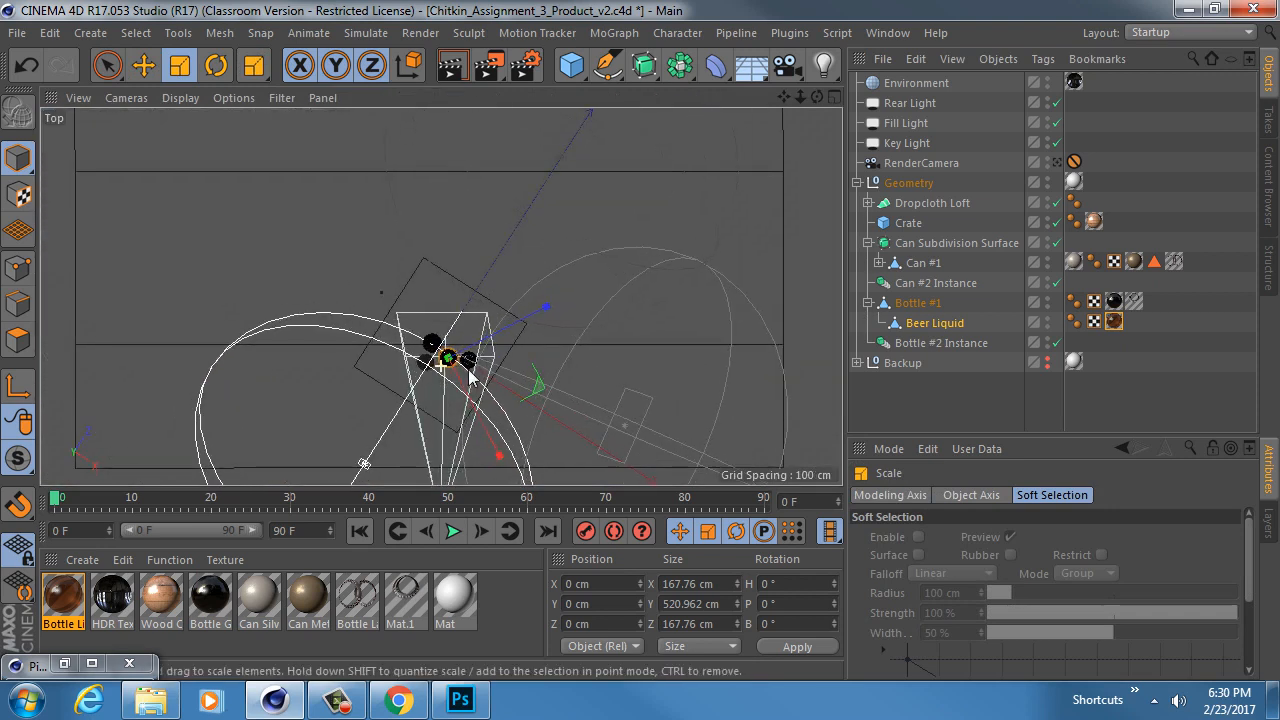
Step: Isolate Bottle #1 and Beer Liquid with viewport solo and show the Top view in Gouraud shading
click(930, 323)
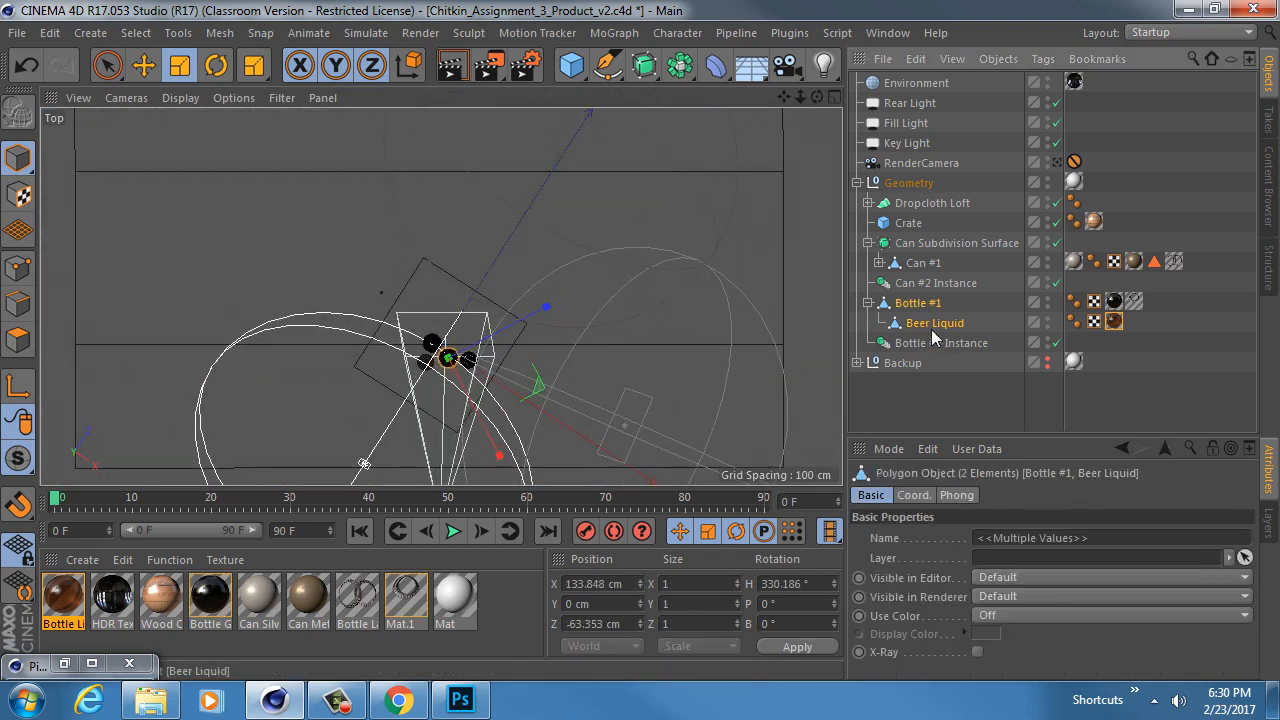
drag(18, 457, 138, 555)
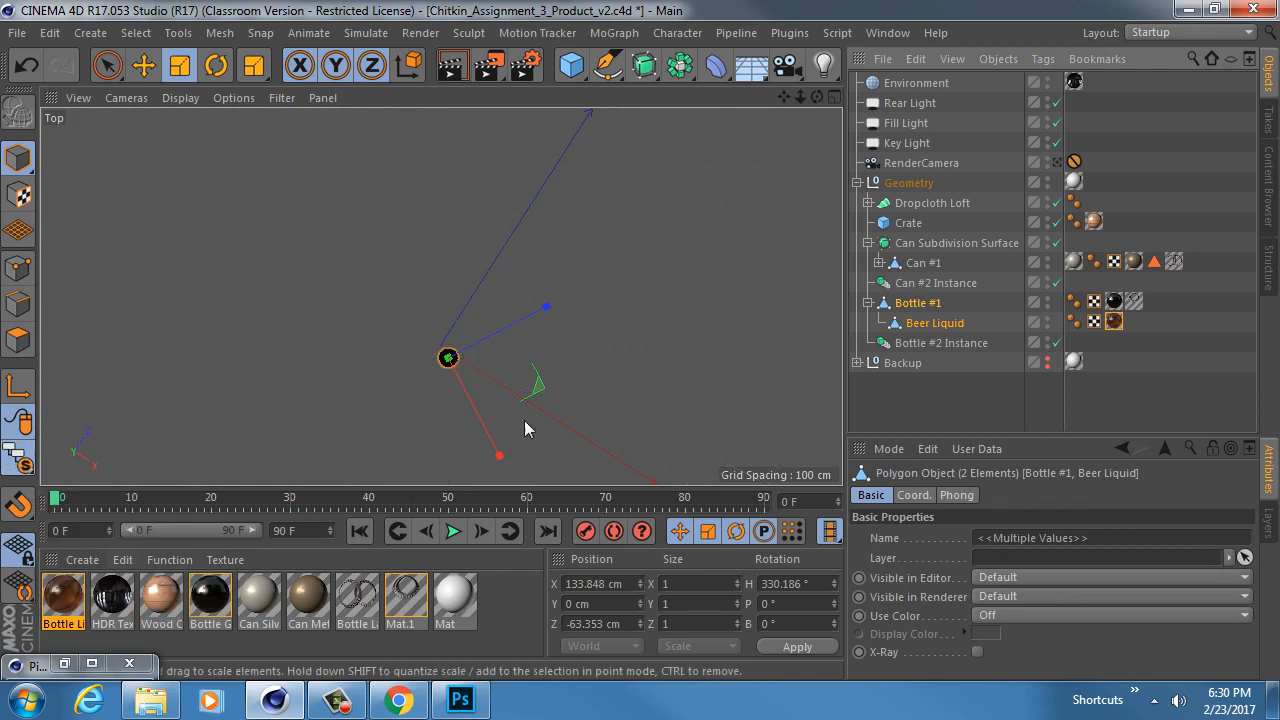
scroll(527, 430, up, 8)
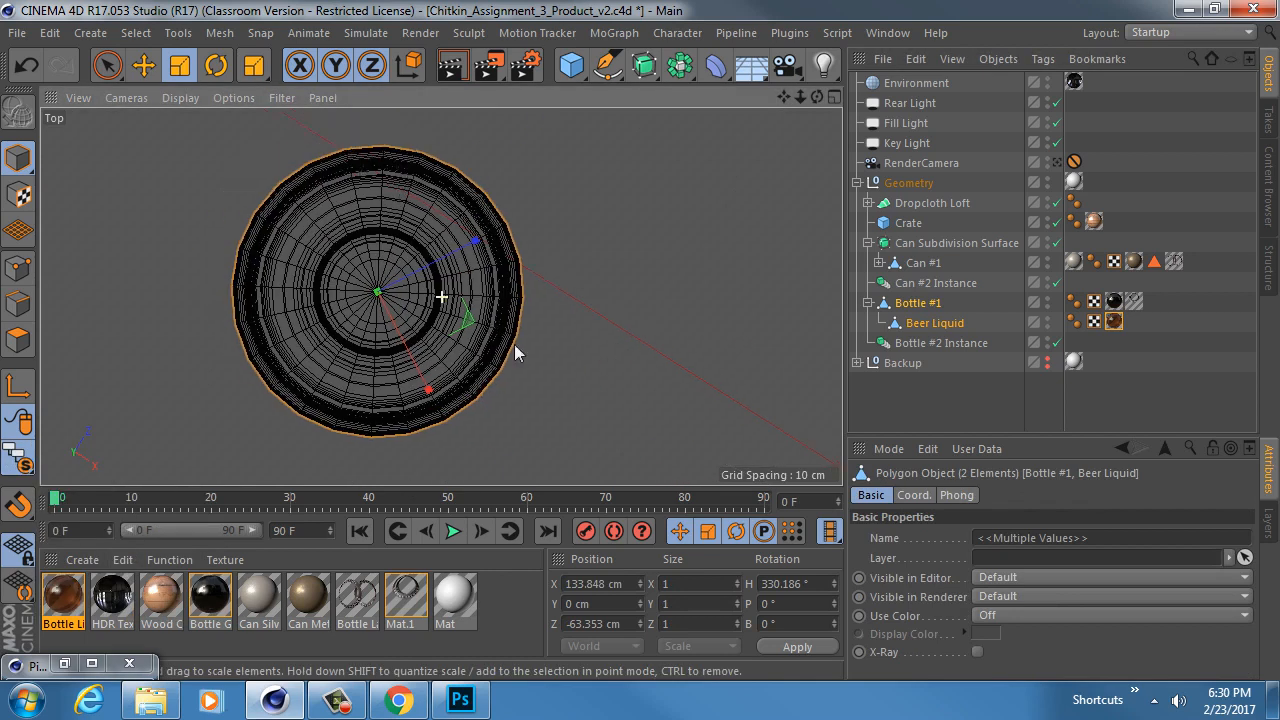
alt+middle_drag(466, 300, 530, 364)
click(182, 98)
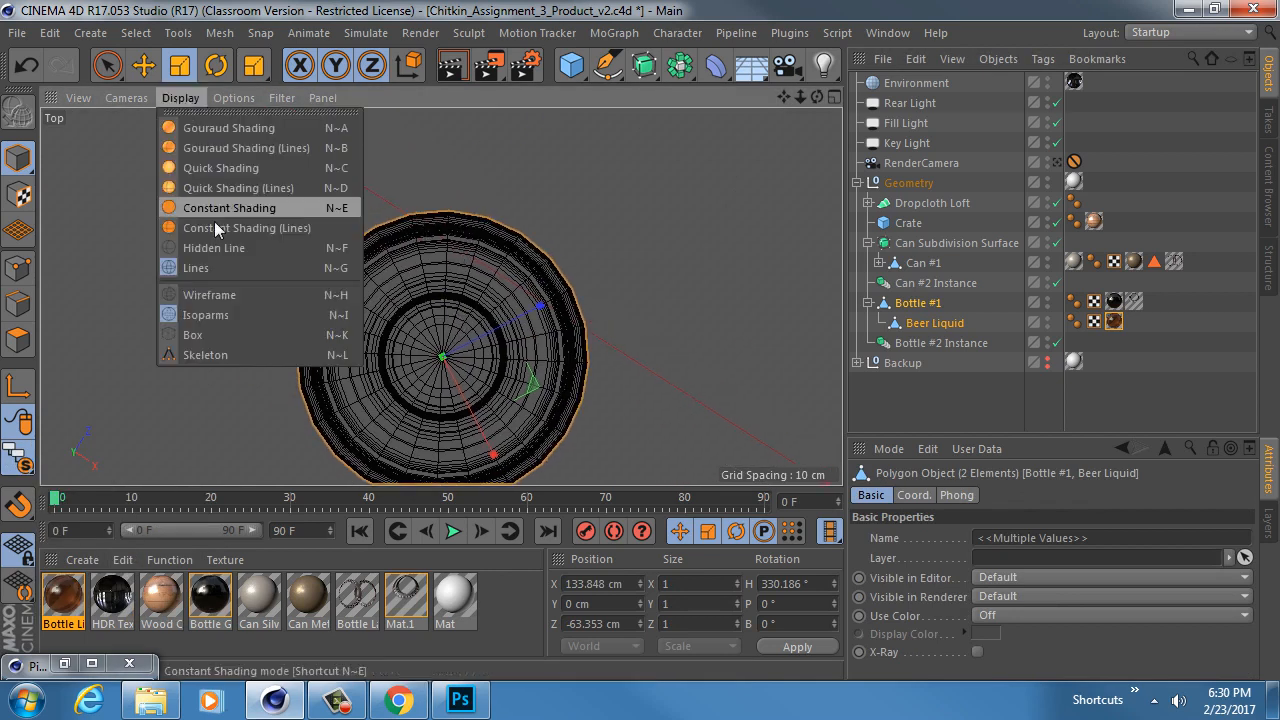
click(233, 148)
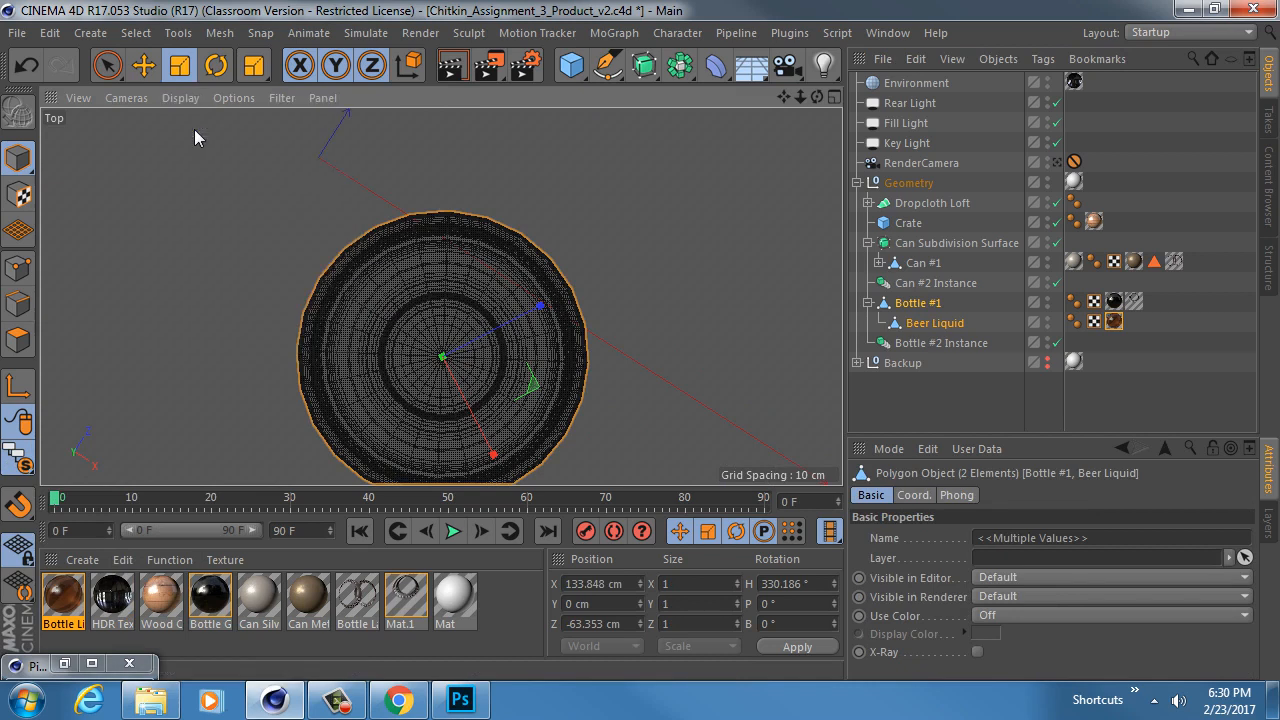
Step: Select only Beer Liquid and scale it in the horizontal plane to about 166.9 cm in X and Z
click(933, 324)
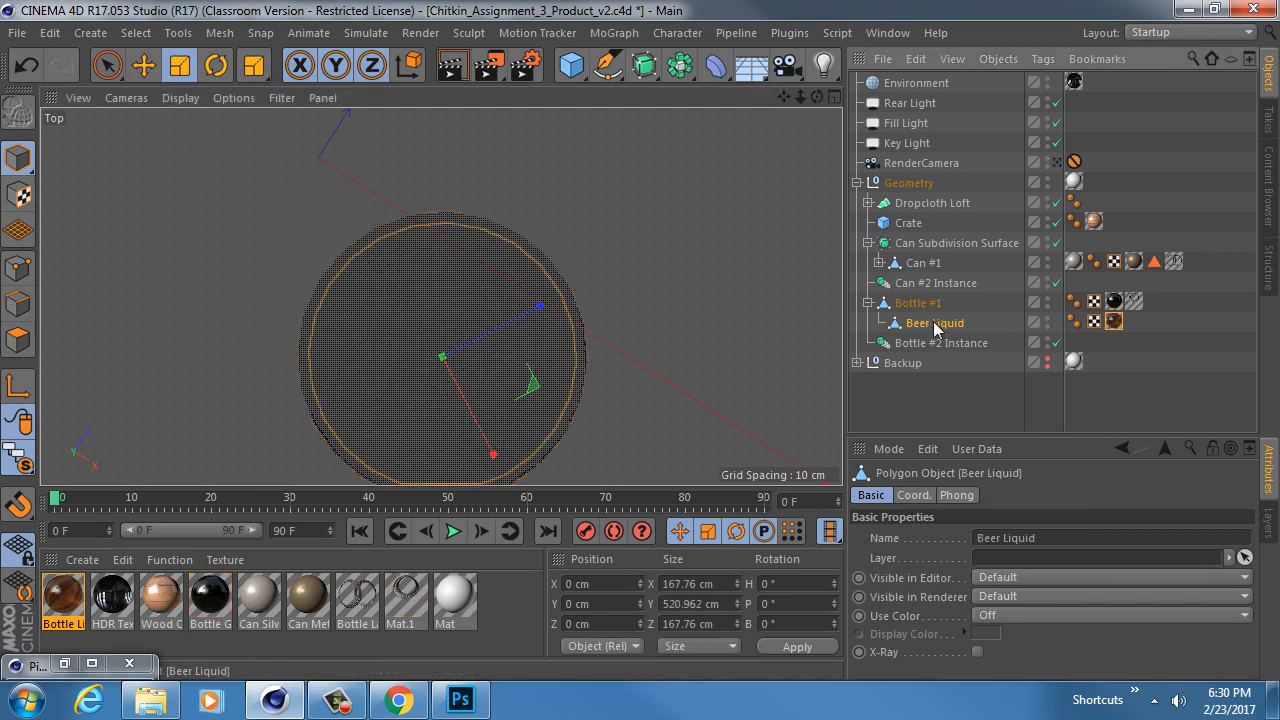
scroll(460, 232, up, 3)
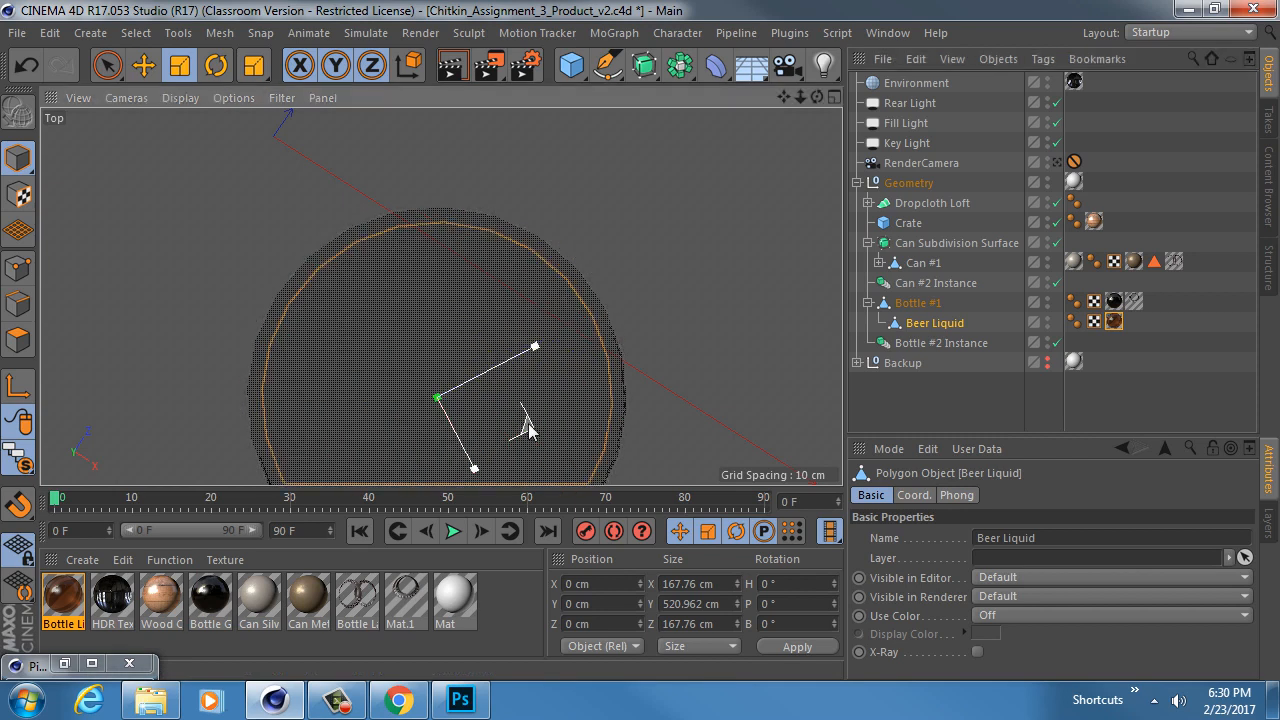
drag(528, 430, 526, 432)
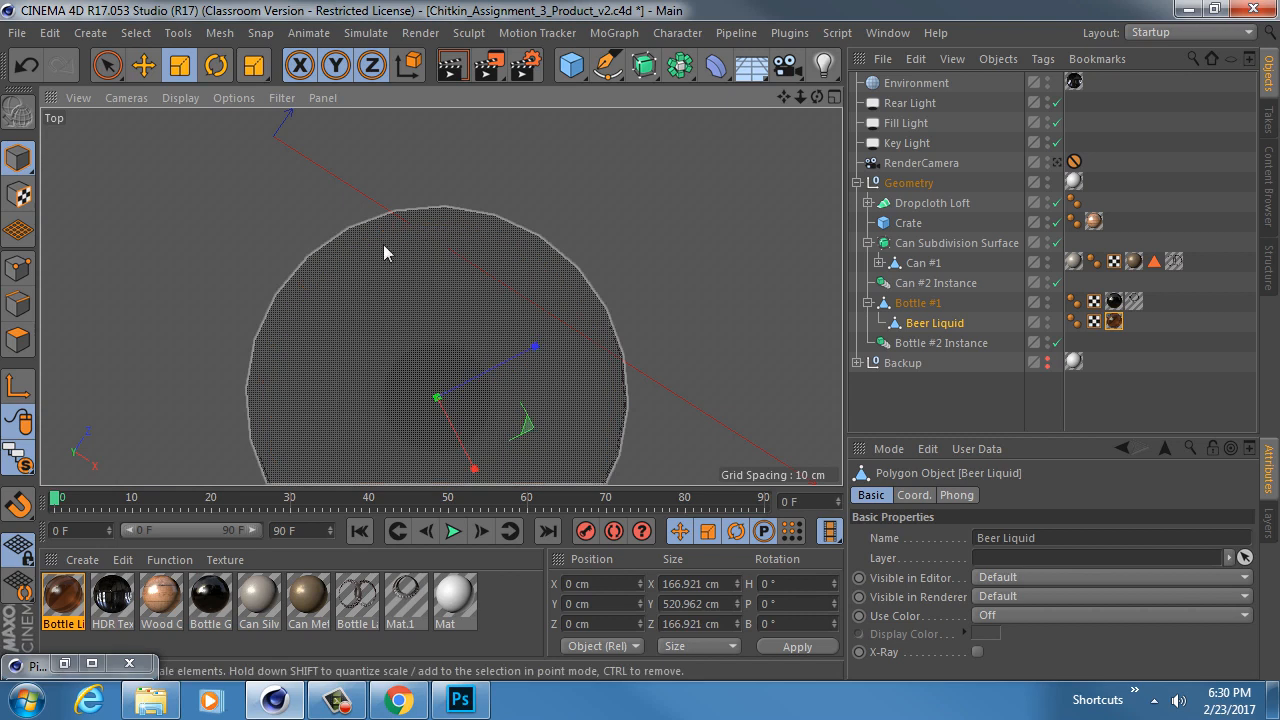
drag(516, 432, 523, 430)
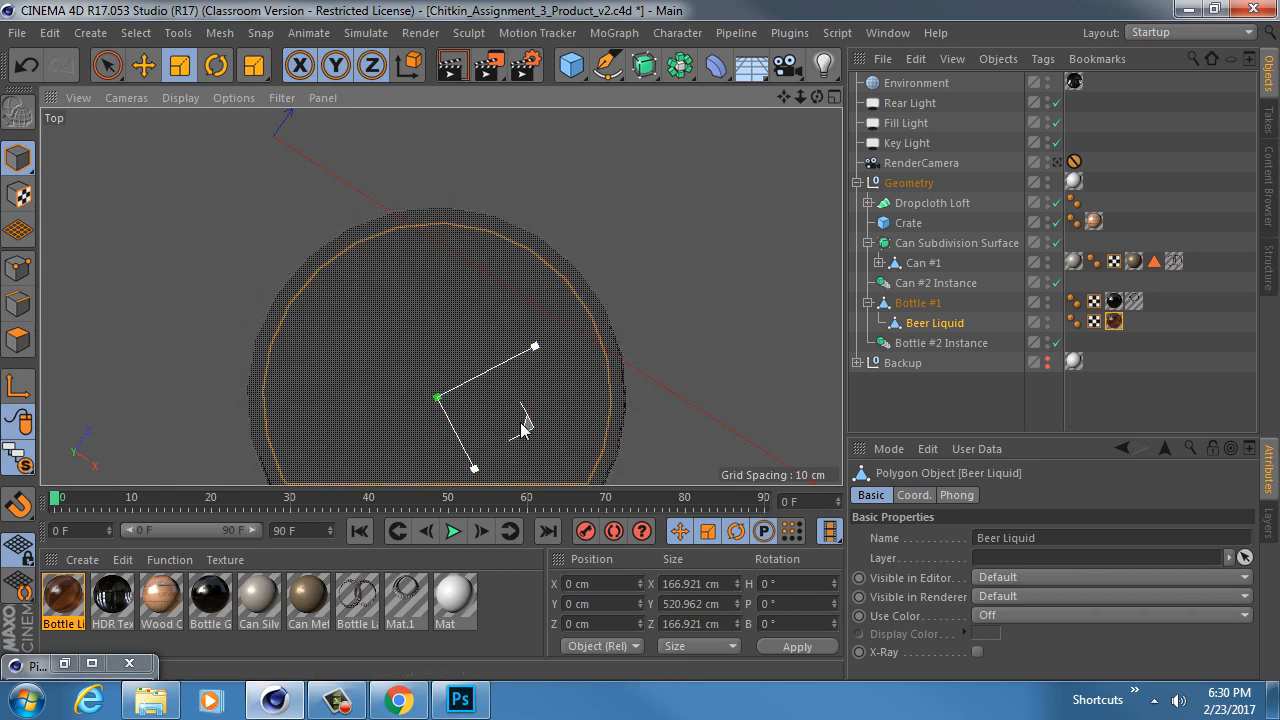
Step: Undo and redo the Beer Liquid scaling repeatedly to compare its fit inside the bottle
key(ctrl+z)
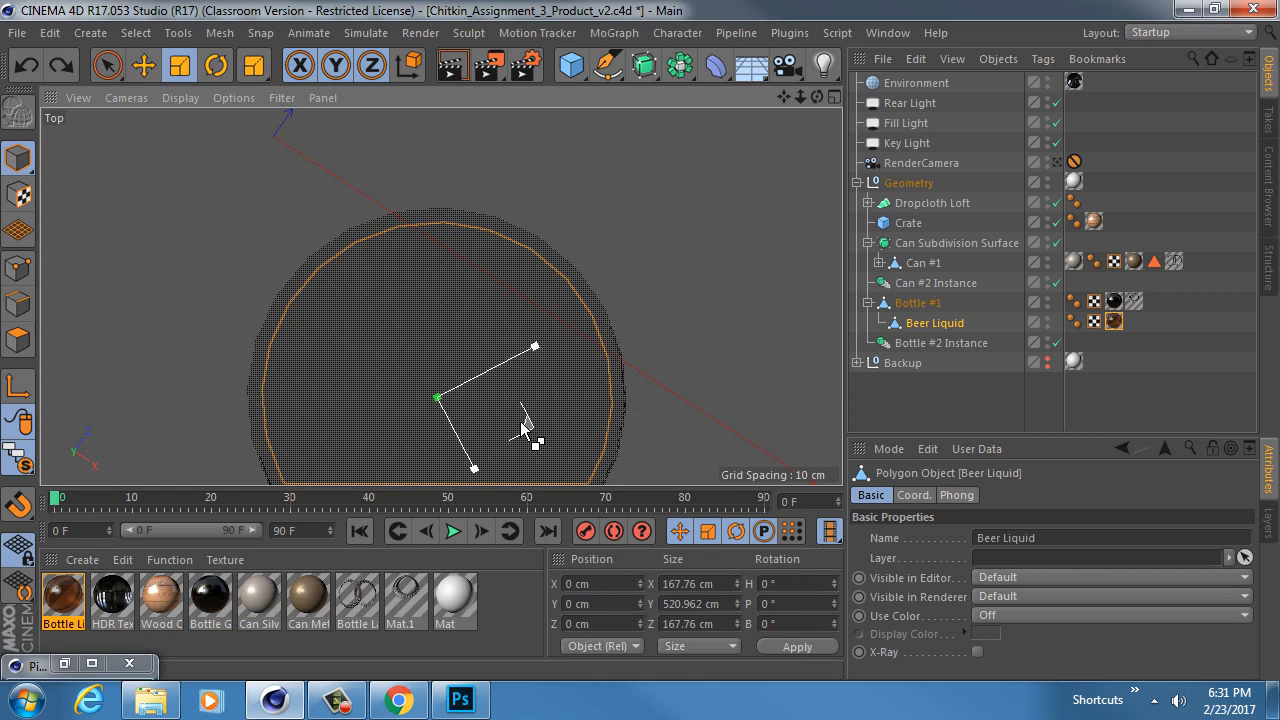
key(ctrl+y)
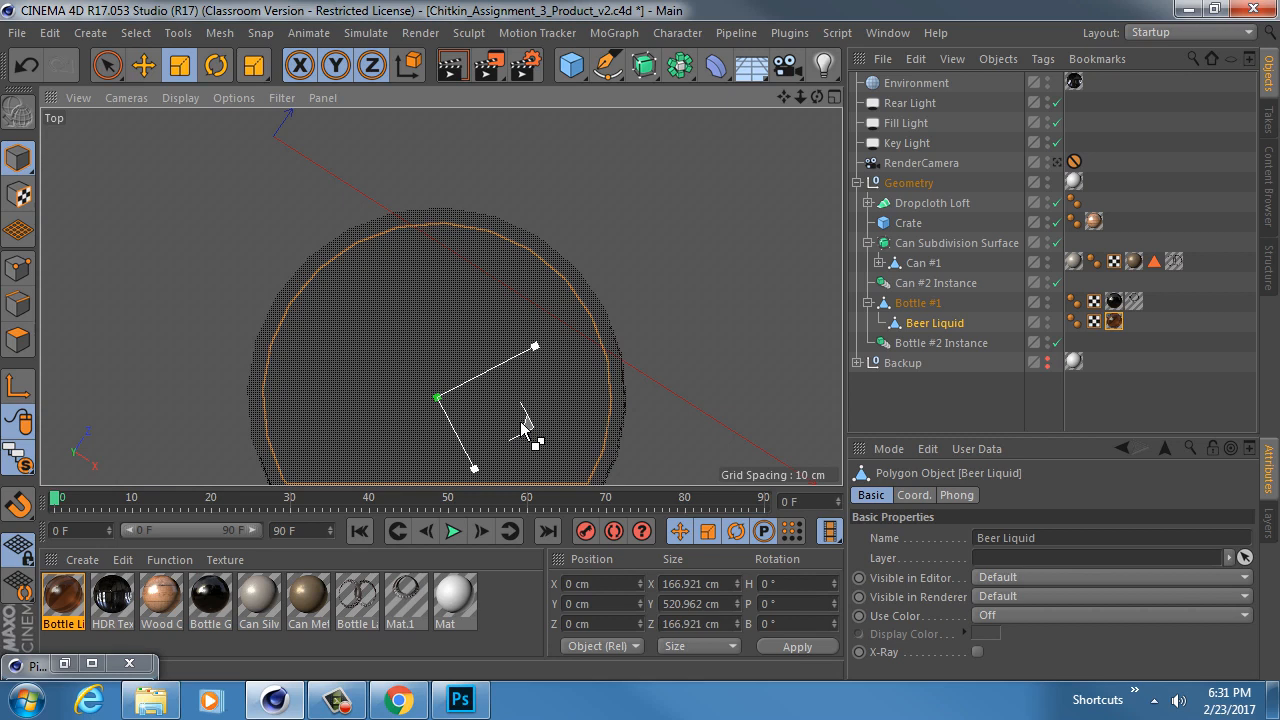
key(ctrl+z)
key(ctrl+y)
key(ctrl+z)
key(ctrl+y)
Step: Turn off viewport solo and bring the view assigned to RenderCamera to full size
click(1057, 162)
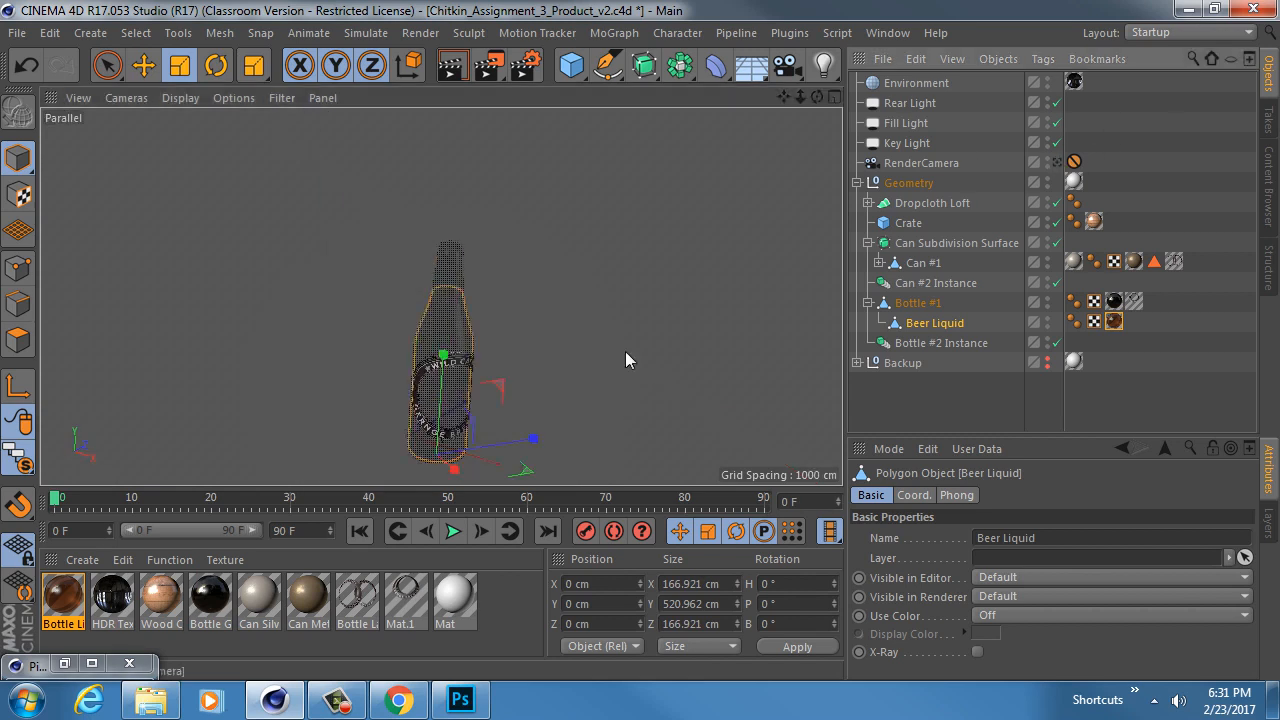
drag(12, 466, 109, 492)
middle_click(422, 330)
middle_click(323, 217)
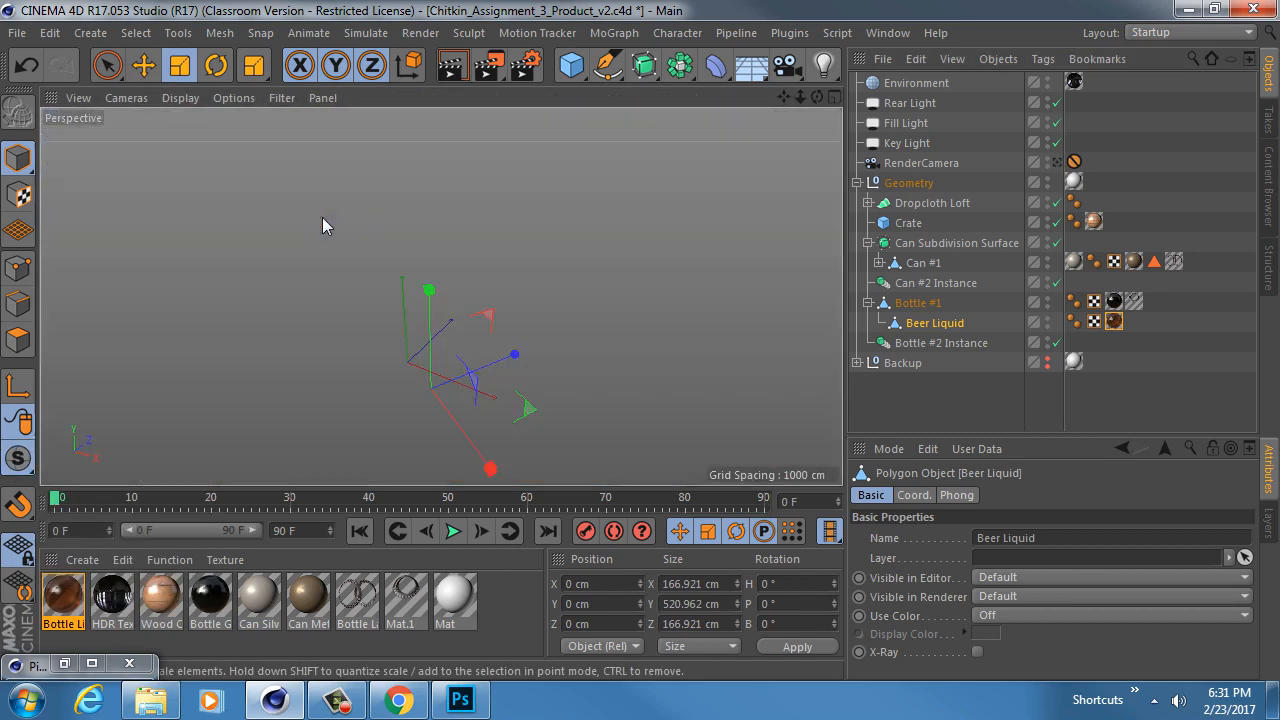
middle_click(403, 260)
middle_click(360, 285)
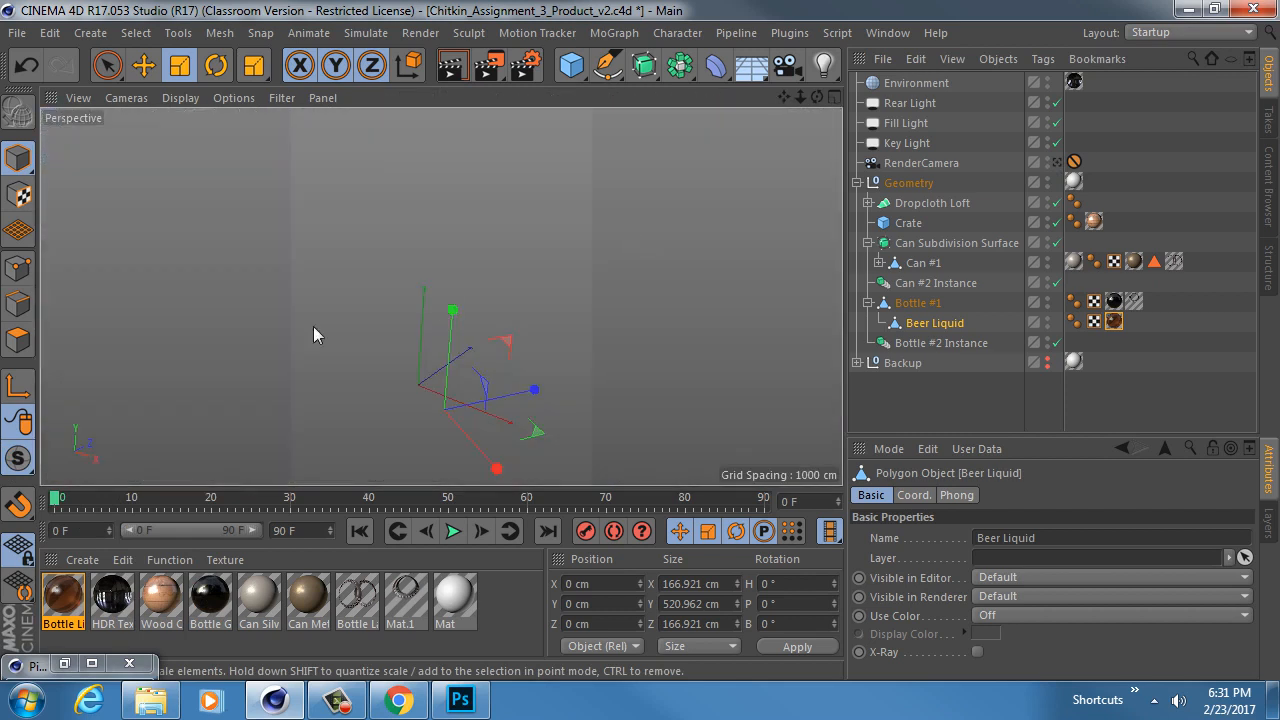
Step: Try to switch the former Top view back to the Top projection while it still uses RenderCamera
click(162, 98)
mouse_move(140, 96)
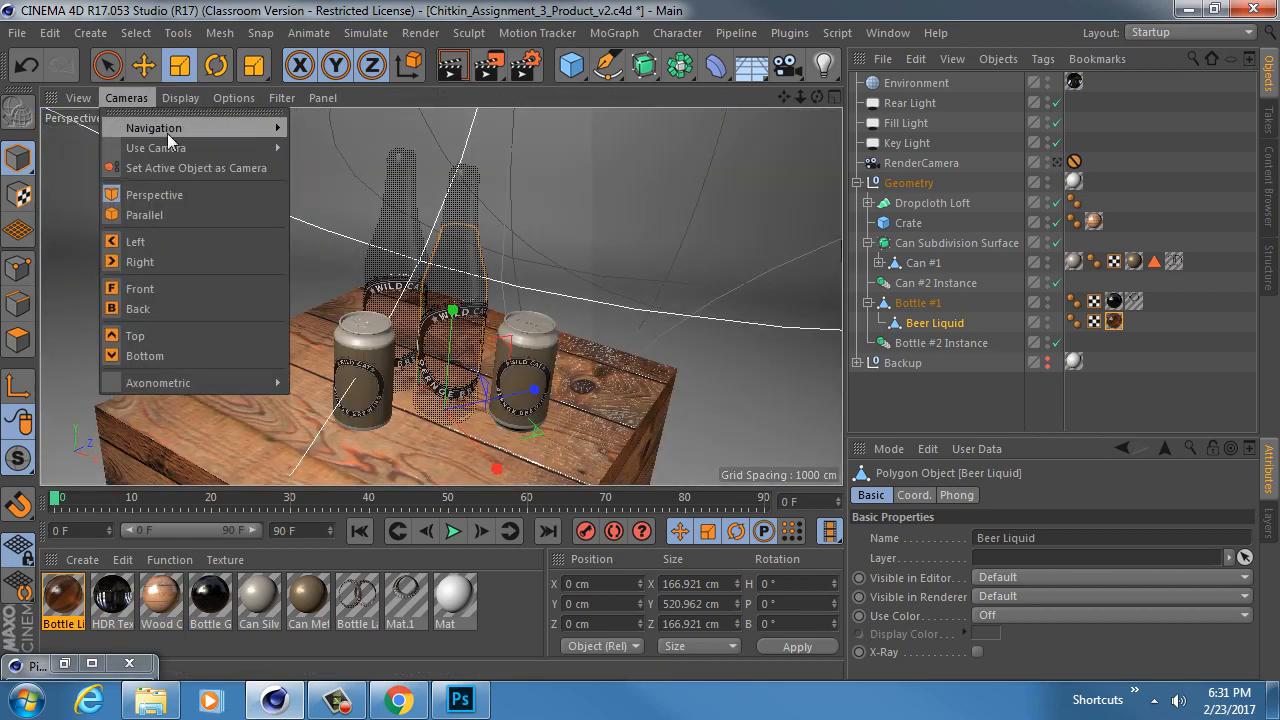
mouse_move(167, 149)
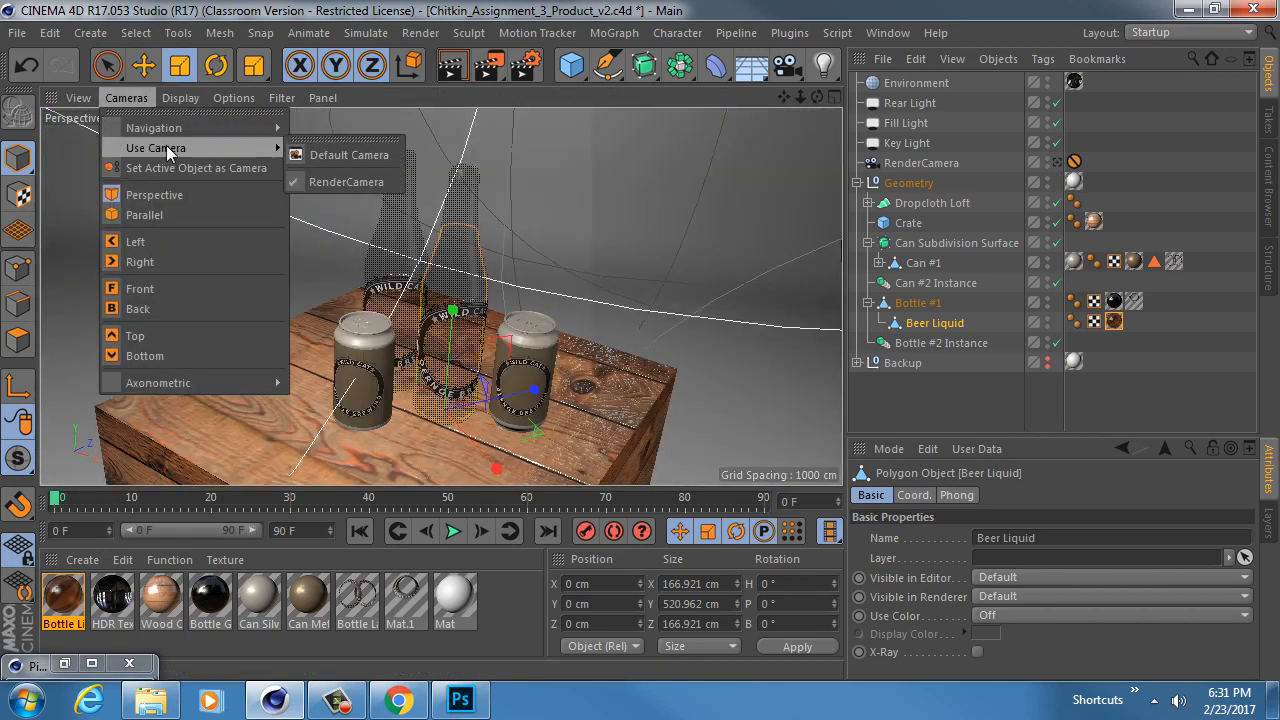
click(167, 340)
middle_click(449, 316)
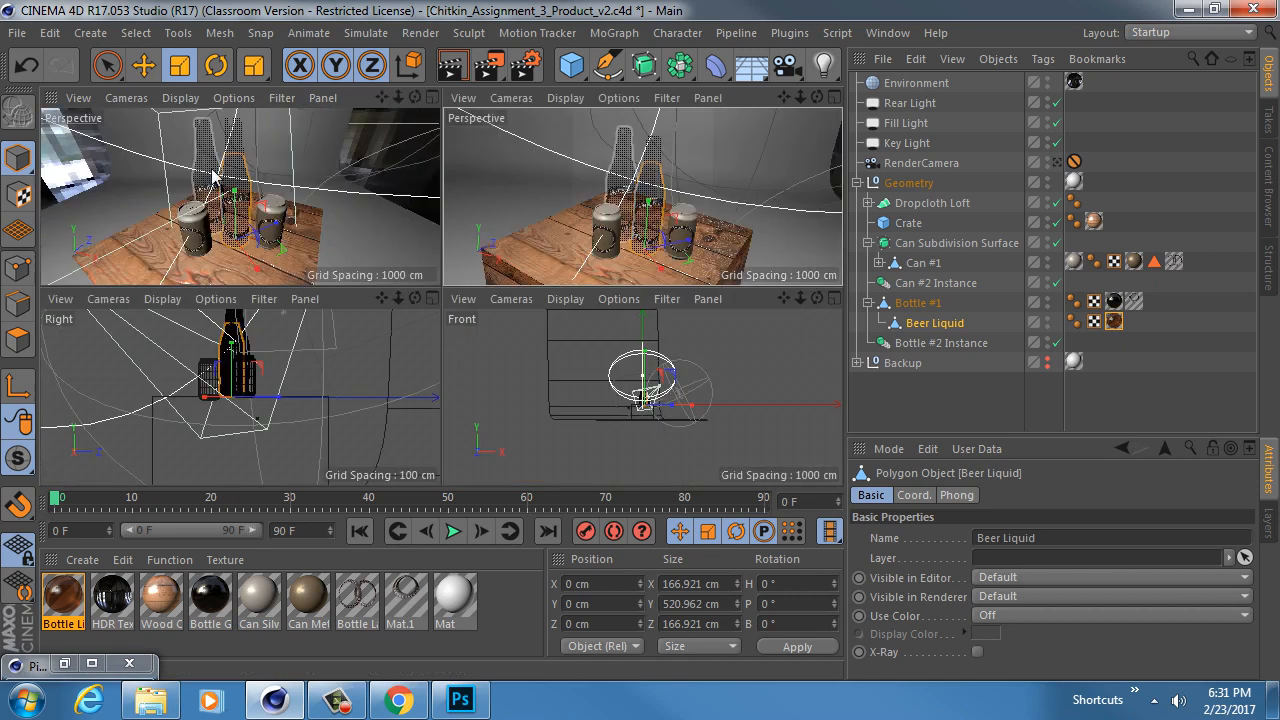
middle_click(563, 211)
middle_click(531, 268)
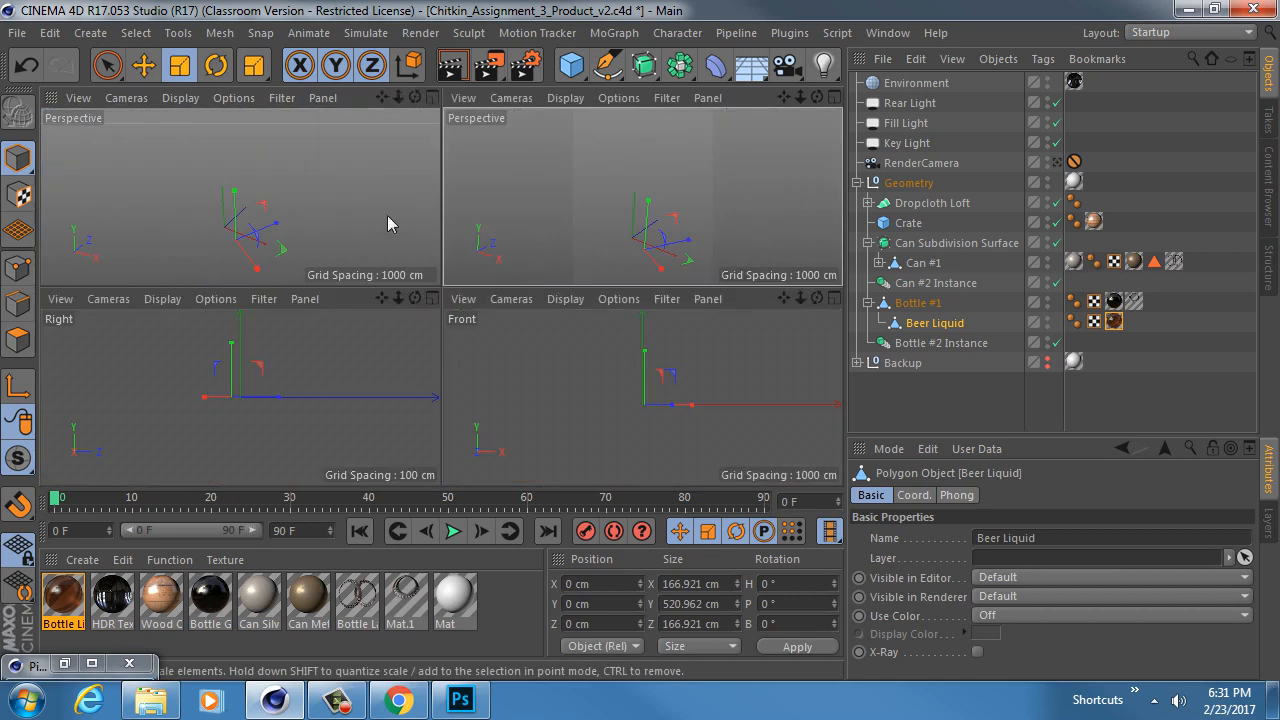
middle_click(567, 180)
click(127, 97)
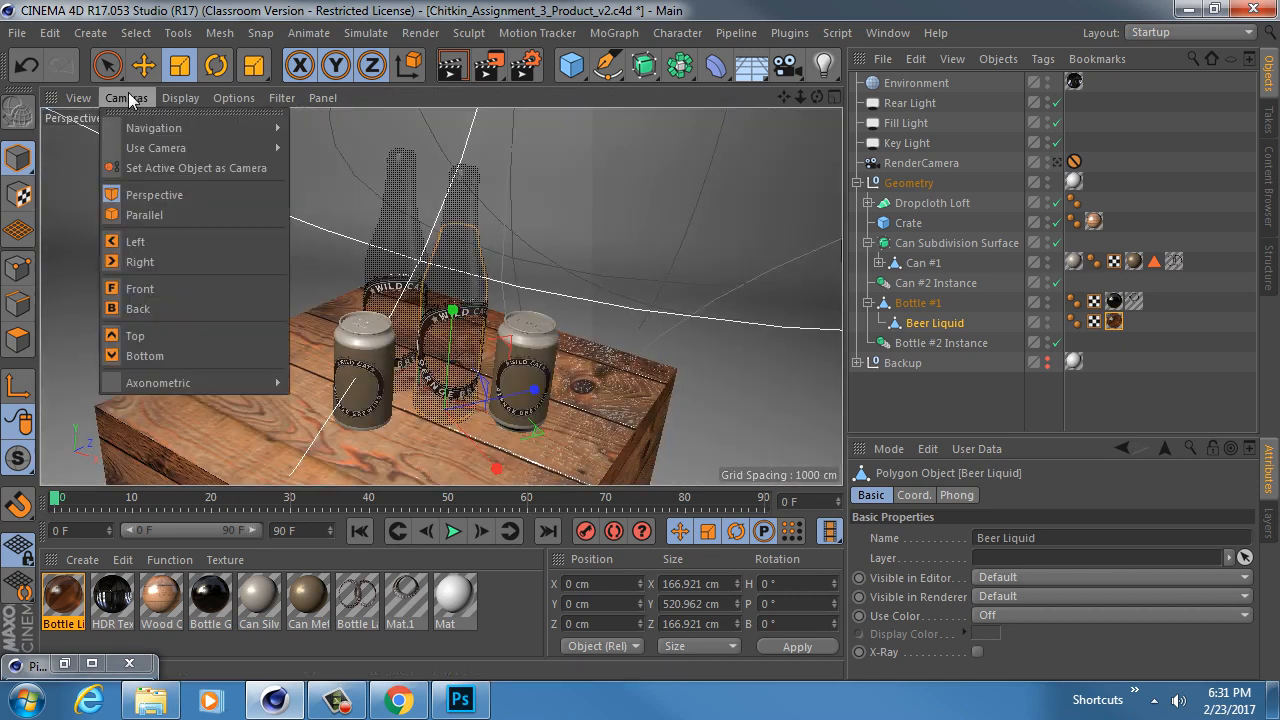
click(172, 332)
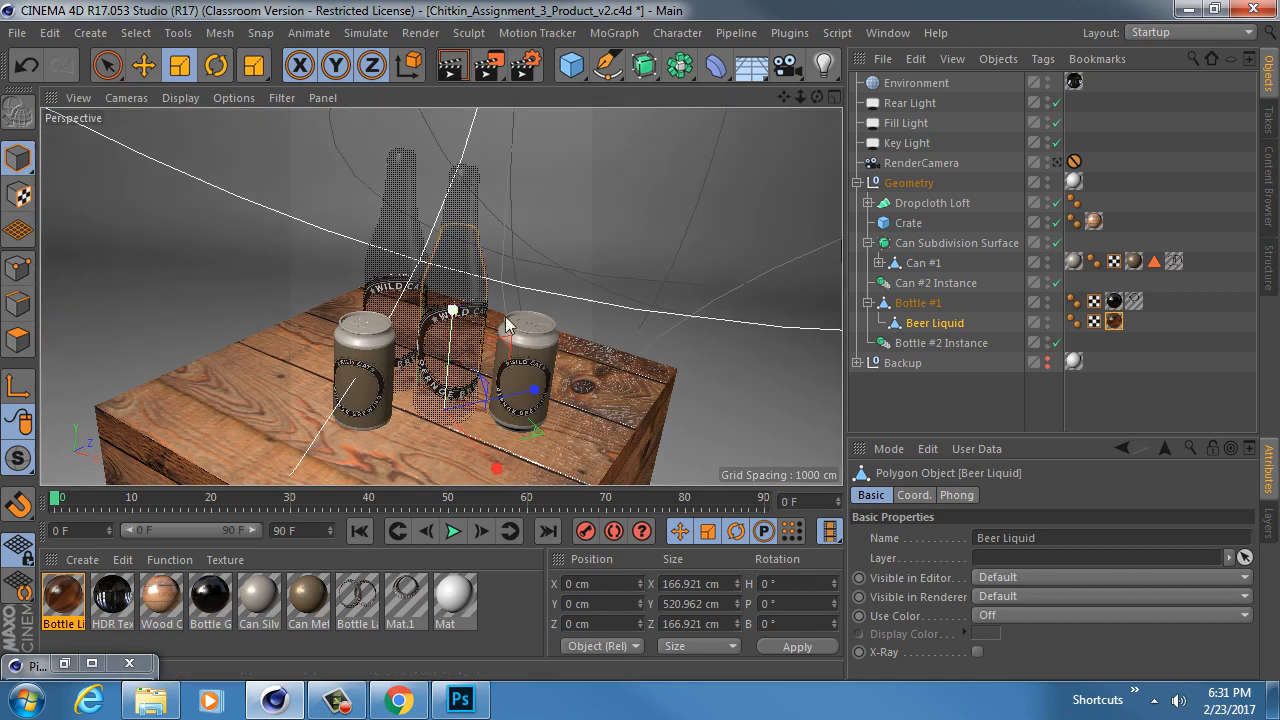
Step: Detach RenderCamera from the former Top view and restore its Top projection
click(1055, 162)
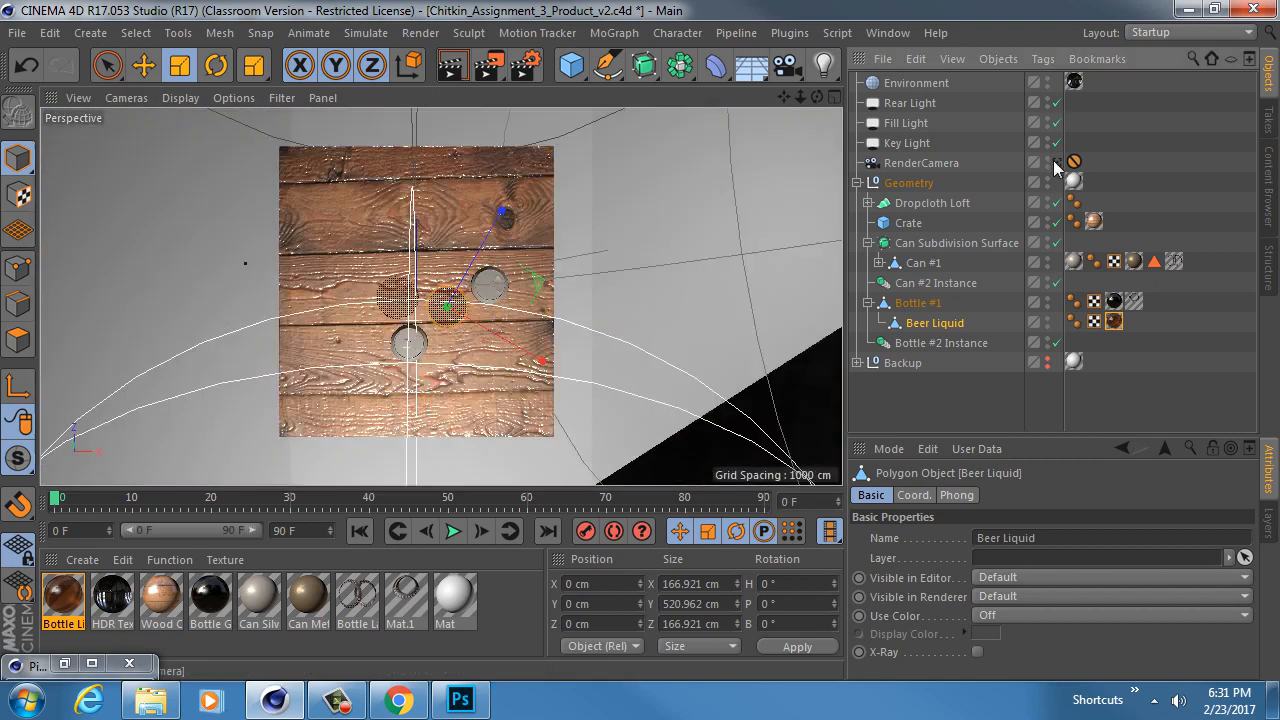
click(121, 98)
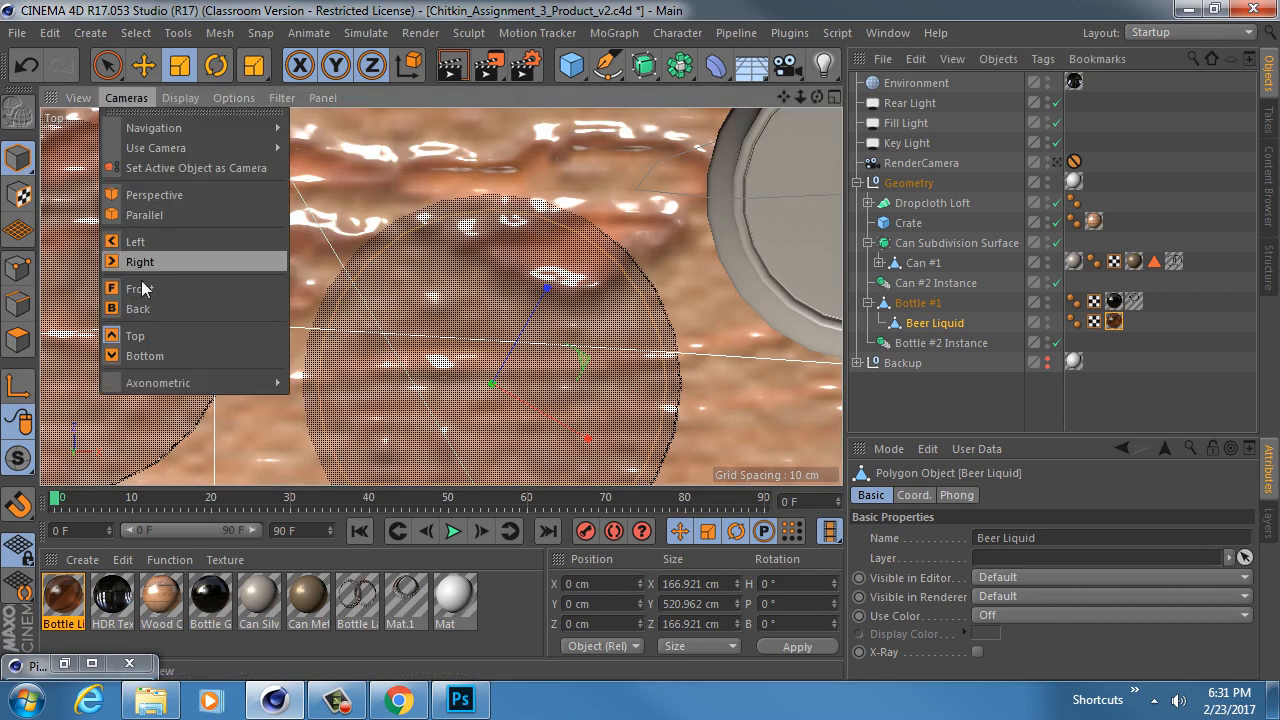
click(174, 333)
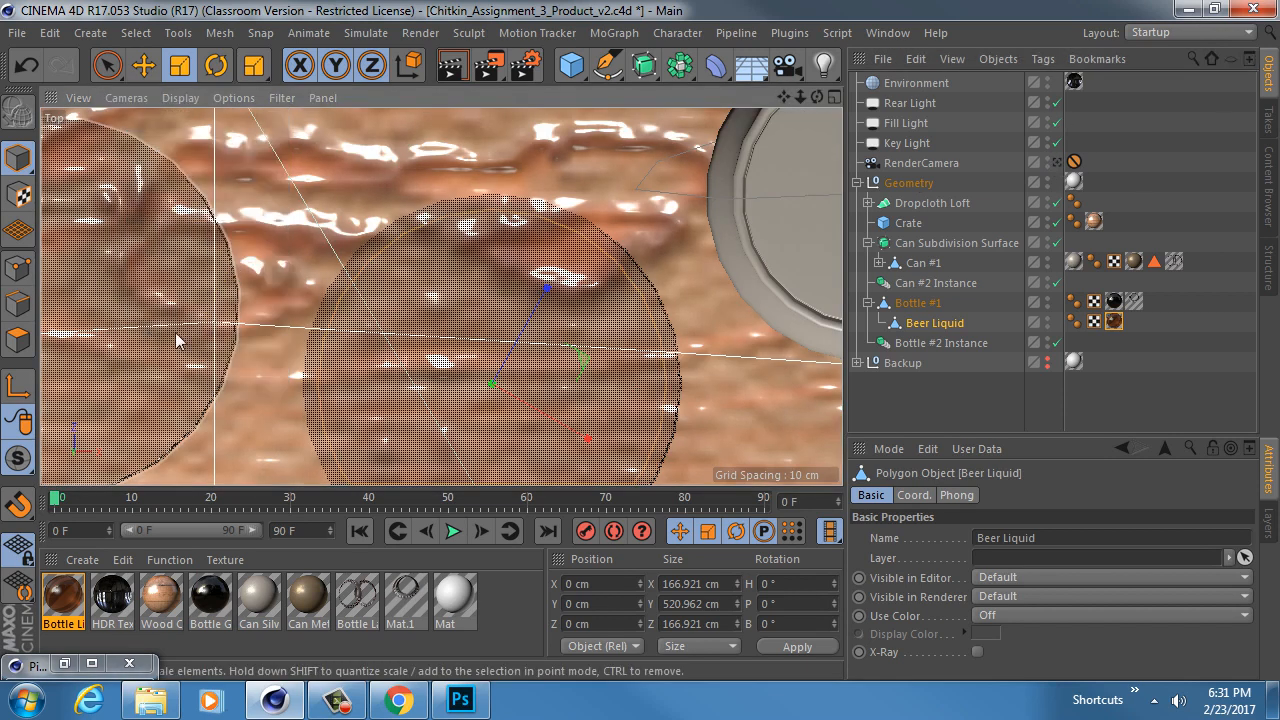
Step: Look through RenderCamera in the perspective view and render the region around both bottles
middle_click(466, 310)
middle_click(304, 258)
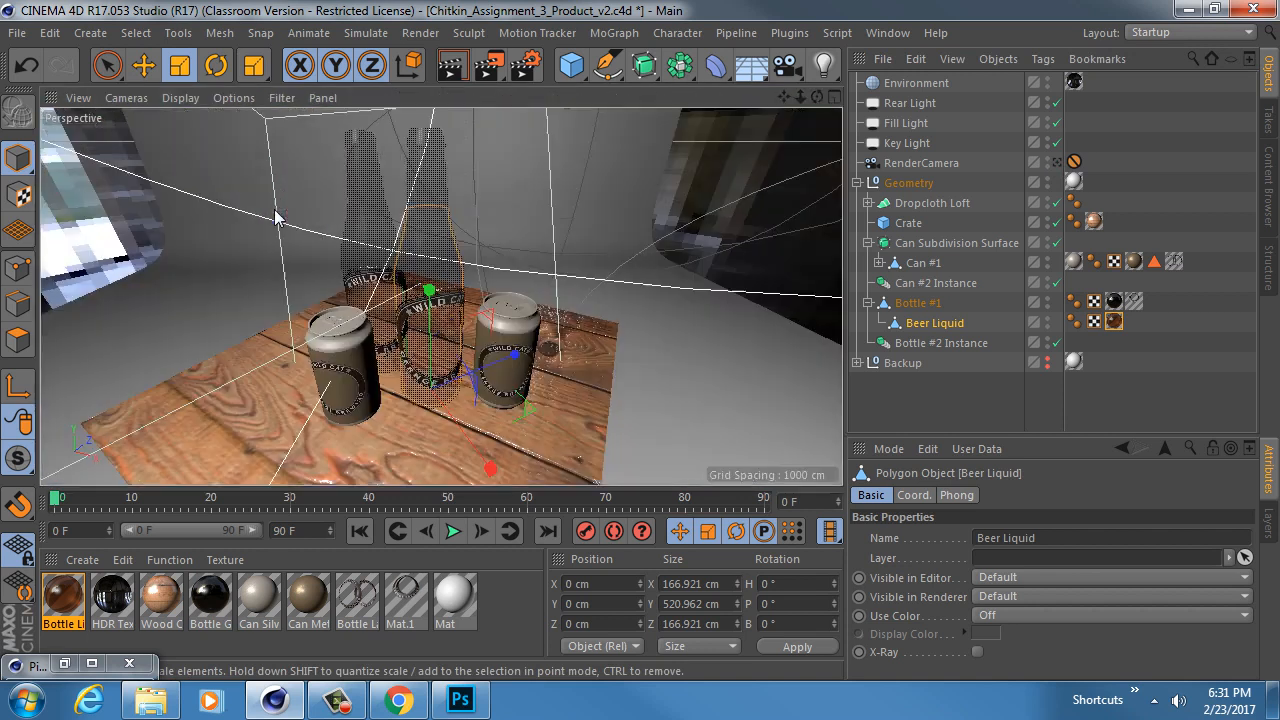
click(1057, 162)
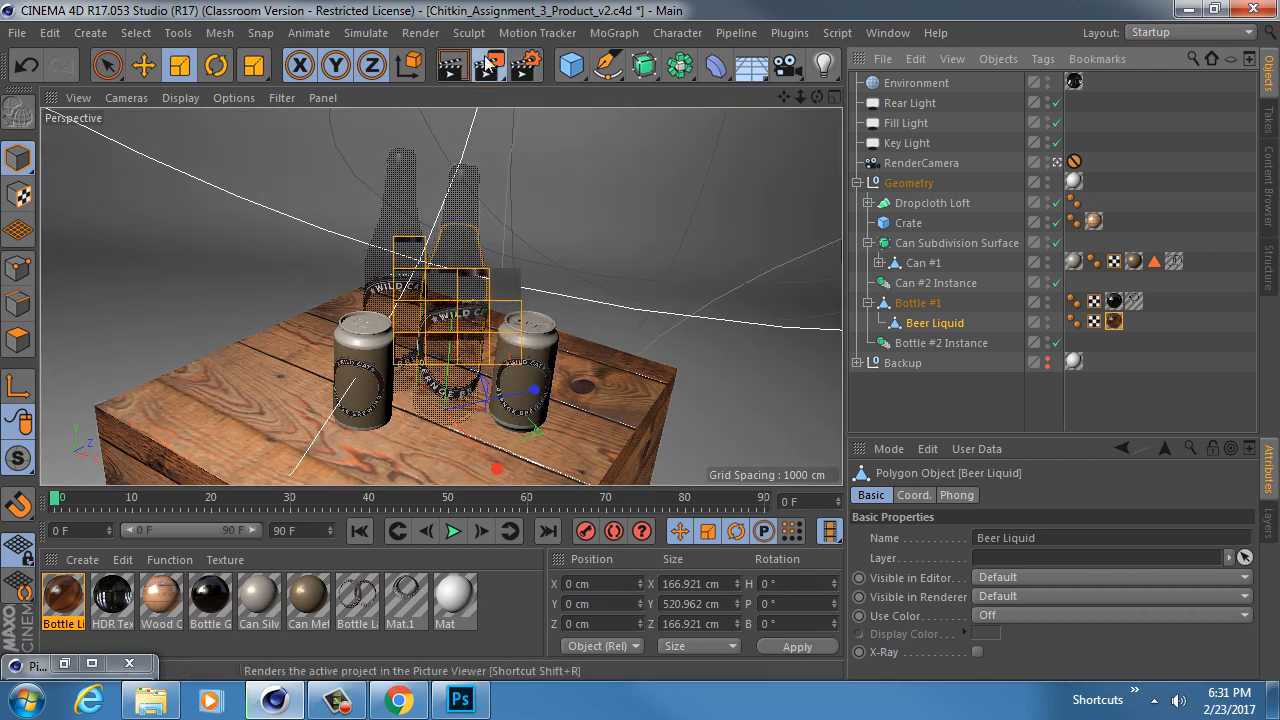
drag(489, 67, 571, 100)
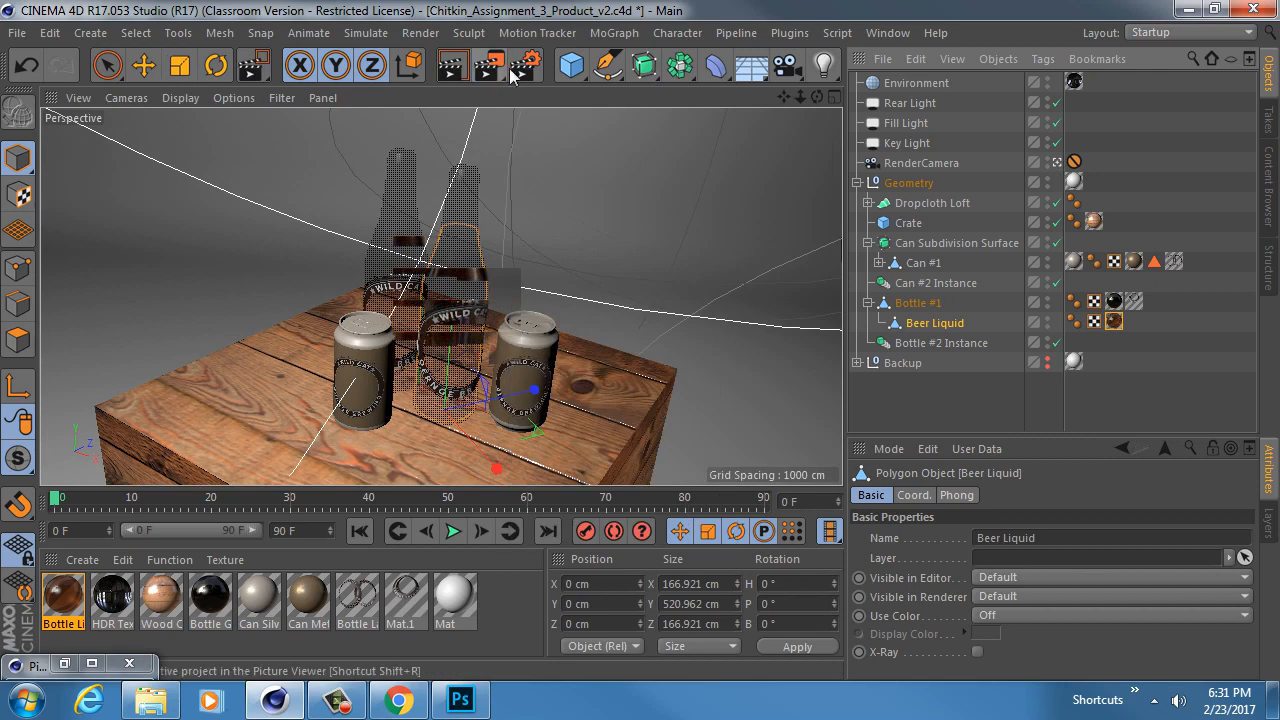
drag(360, 200, 495, 355)
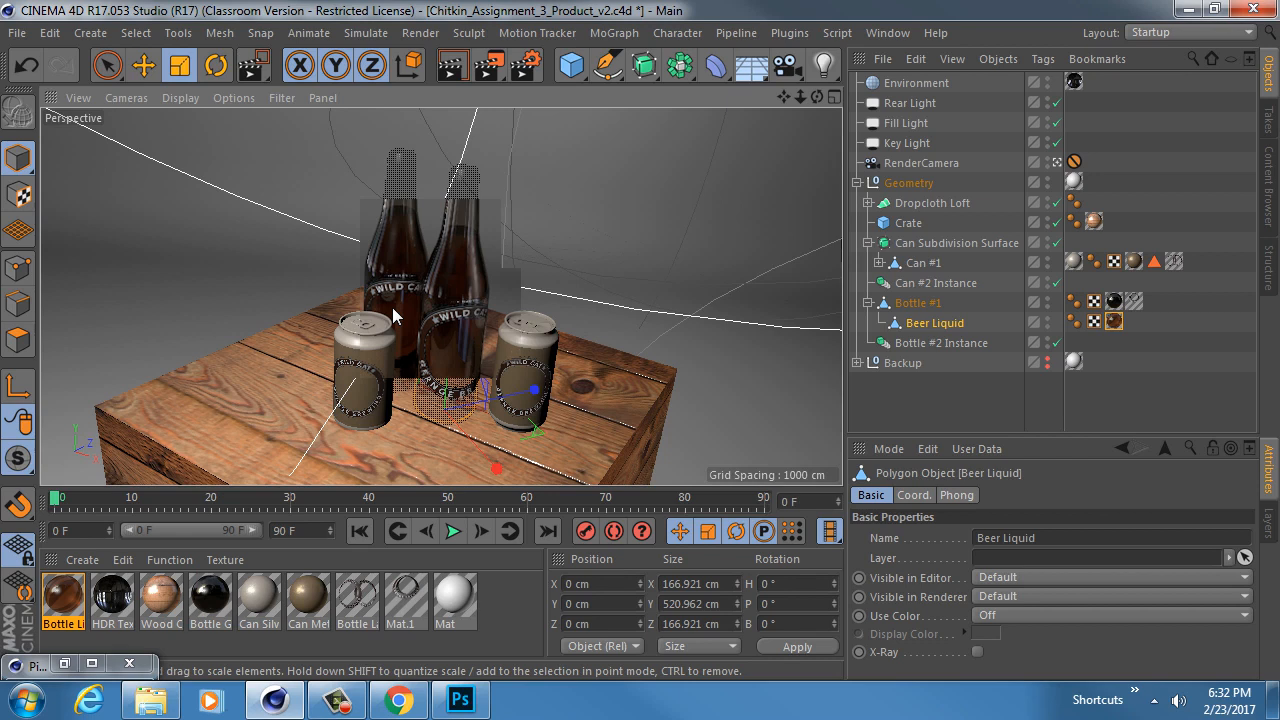
Step: Set the Bottle Liquid material's absorption color to hue 35°, saturation 31% and value 93%, with an absorption distance of 75 cm
double_click(63, 597)
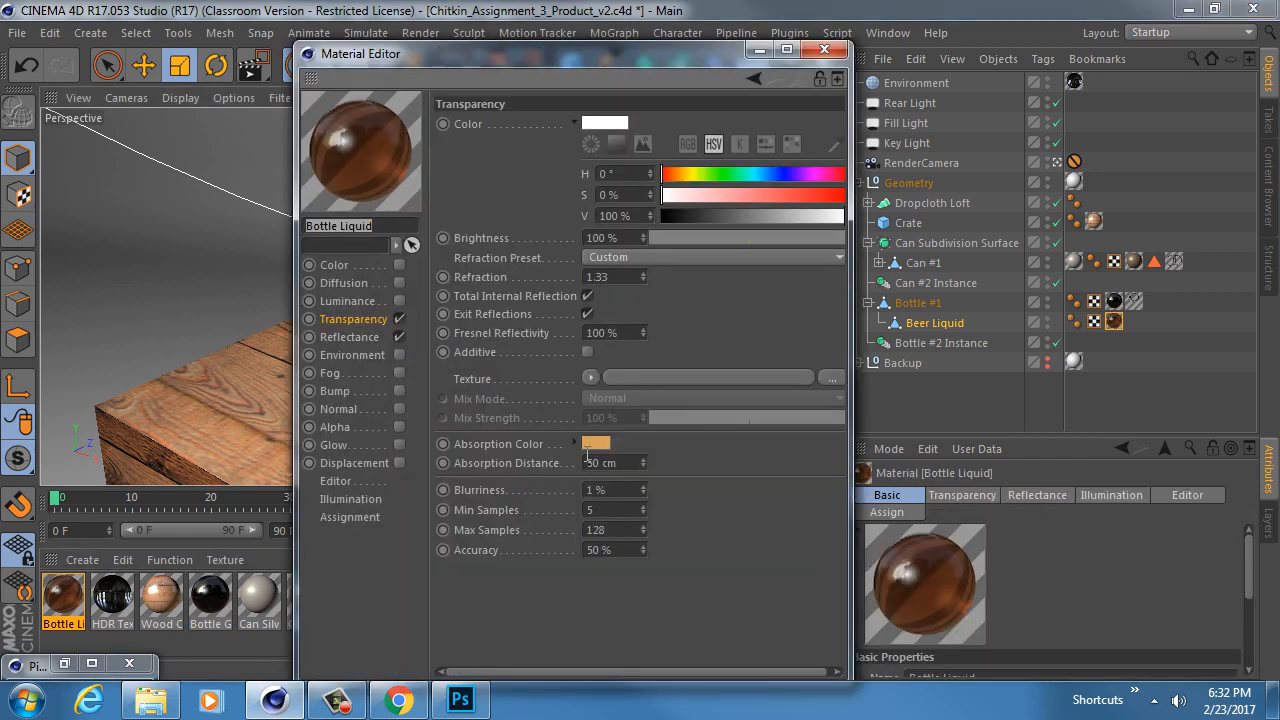
click(594, 445)
drag(648, 462, 598, 463)
drag(699, 486, 712, 485)
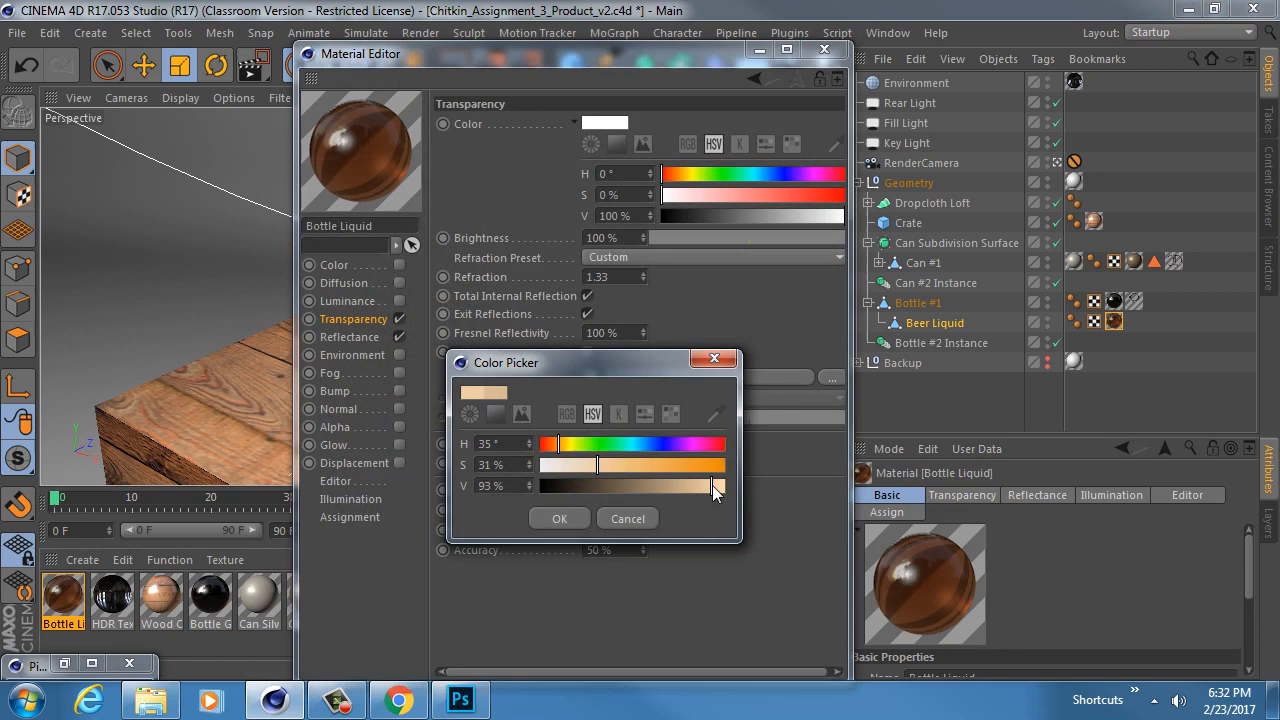
click(570, 517)
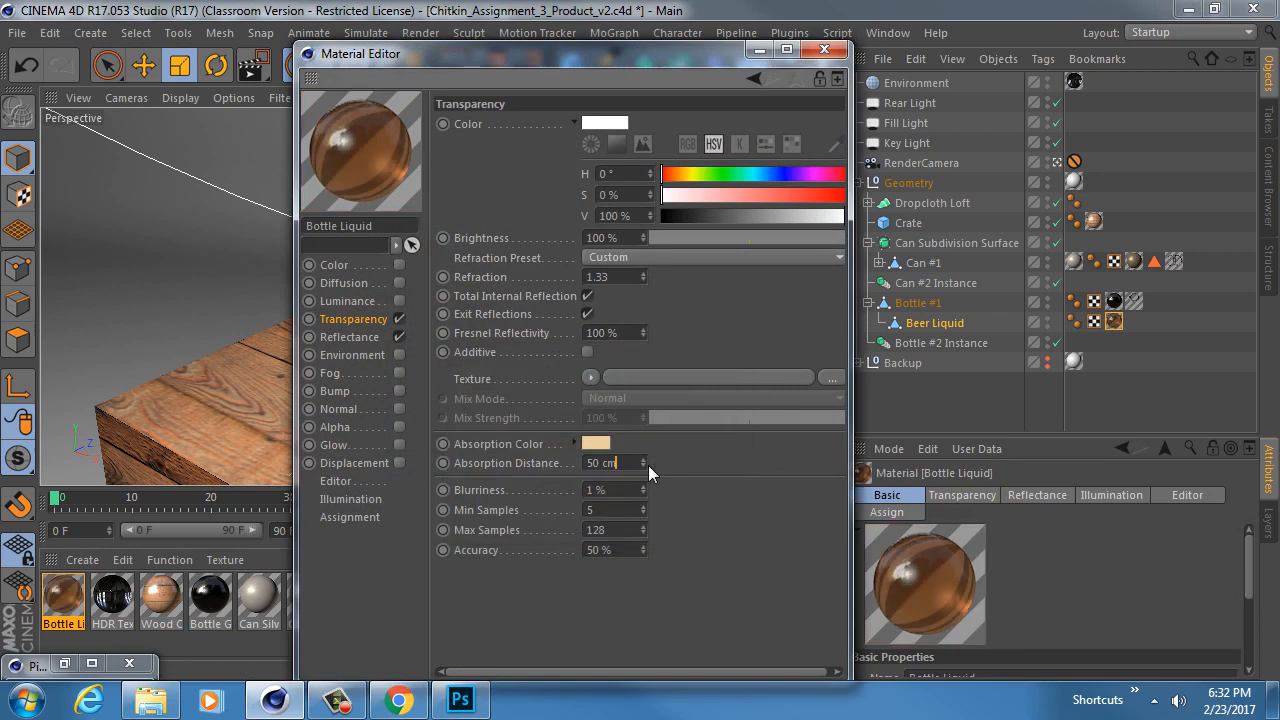
drag(643, 460, 642, 458)
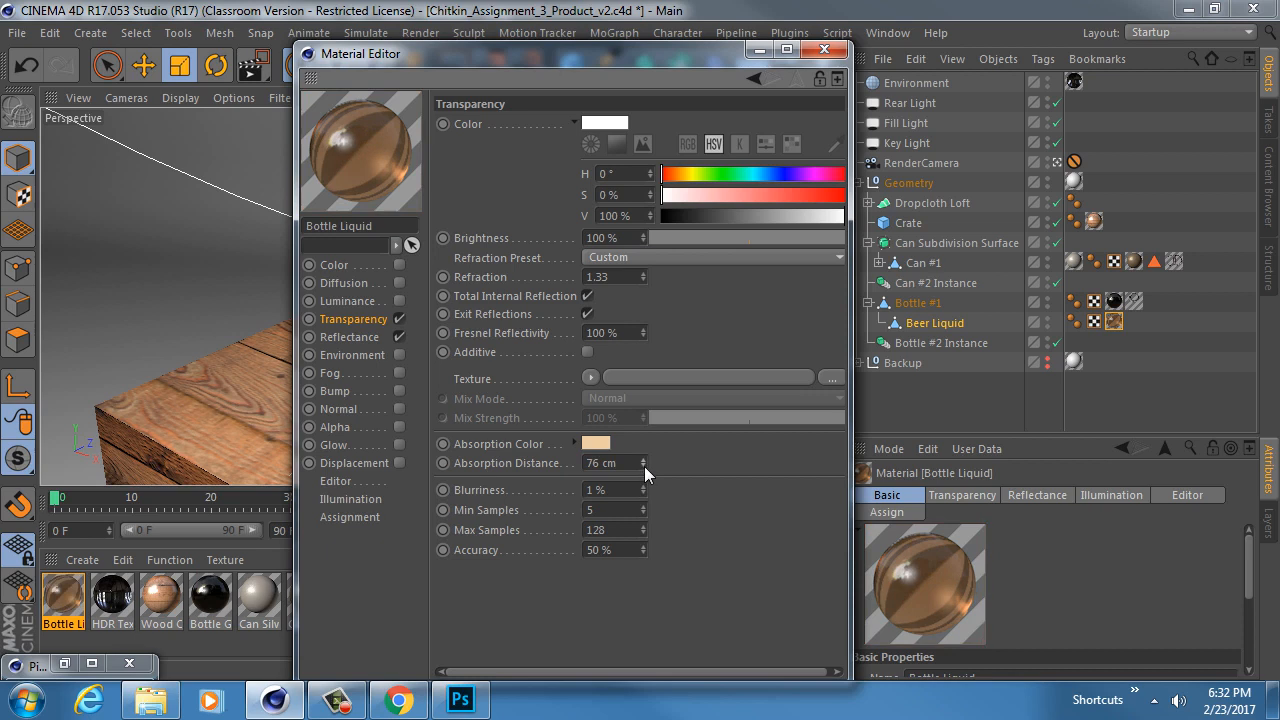
click(644, 466)
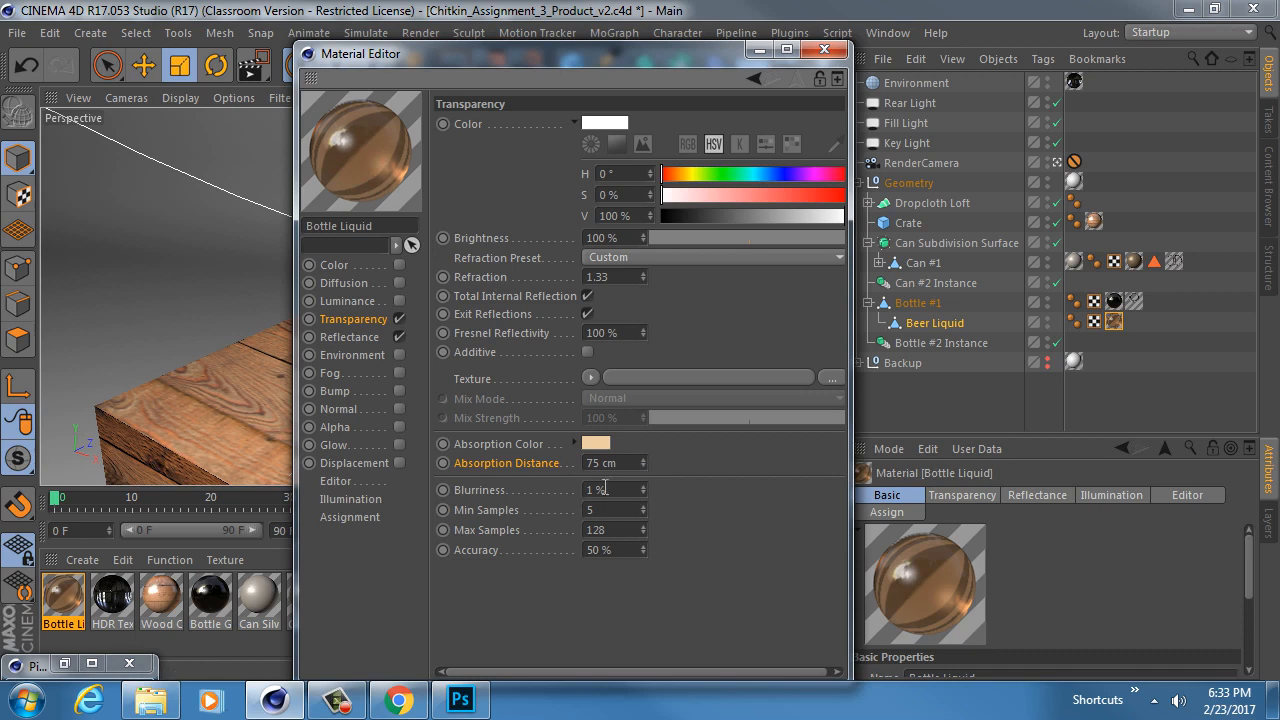
Step: Try an absorption distance of 5 cm on Bottle Liquid, restore it to 75 cm and close the material editor
click(627, 462)
text(5)
key(Return)
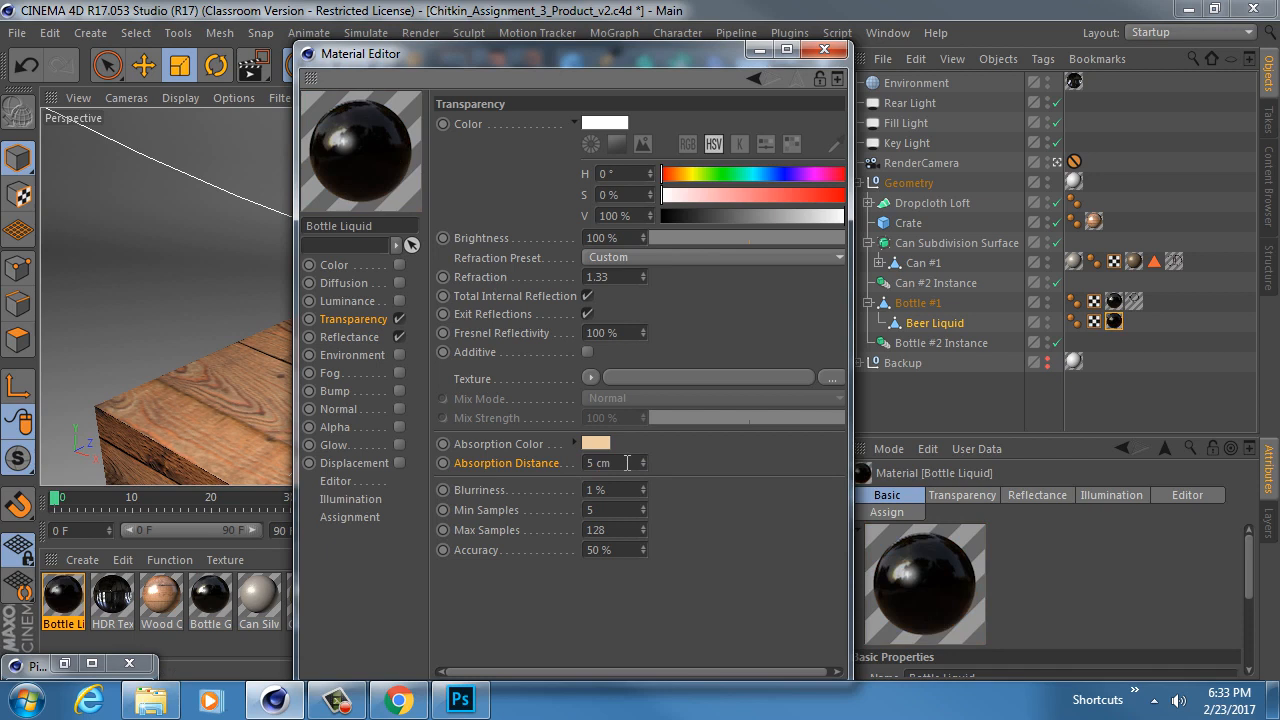
click(627, 462)
text(75)
key(Return)
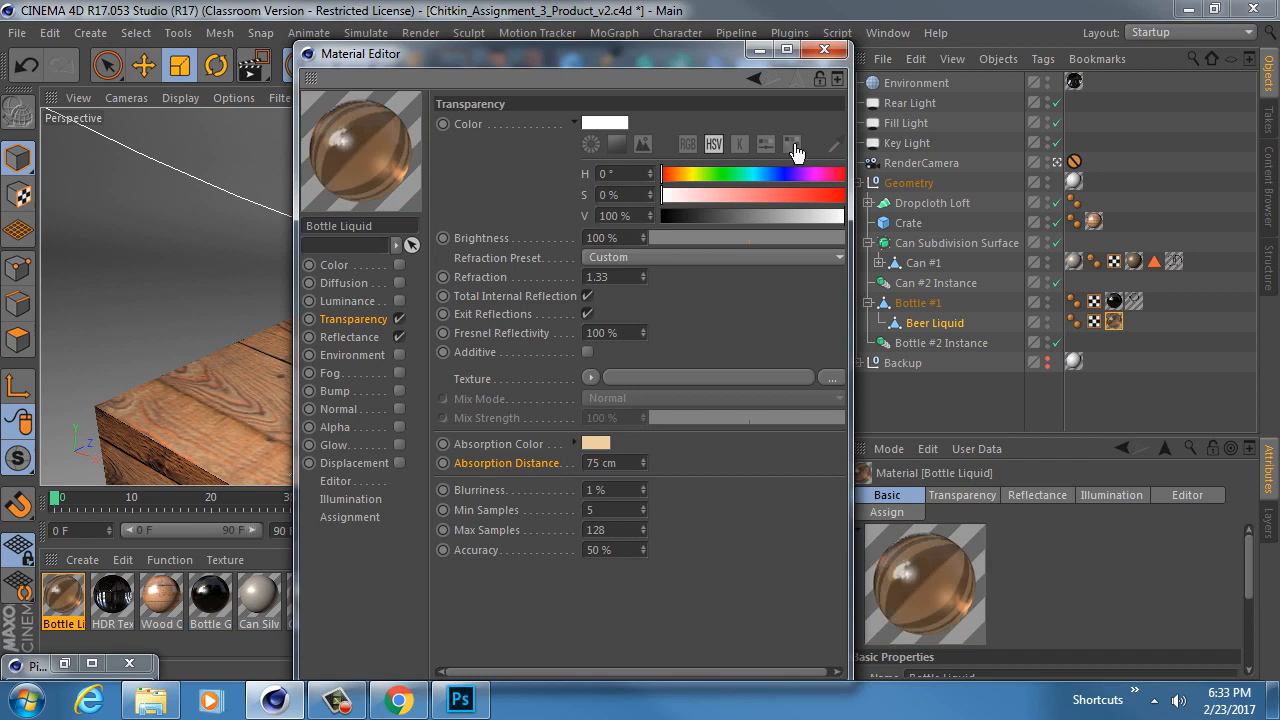
click(824, 50)
Step: Test-render the region around both bottles to check the lighter liquid
click(507, 77)
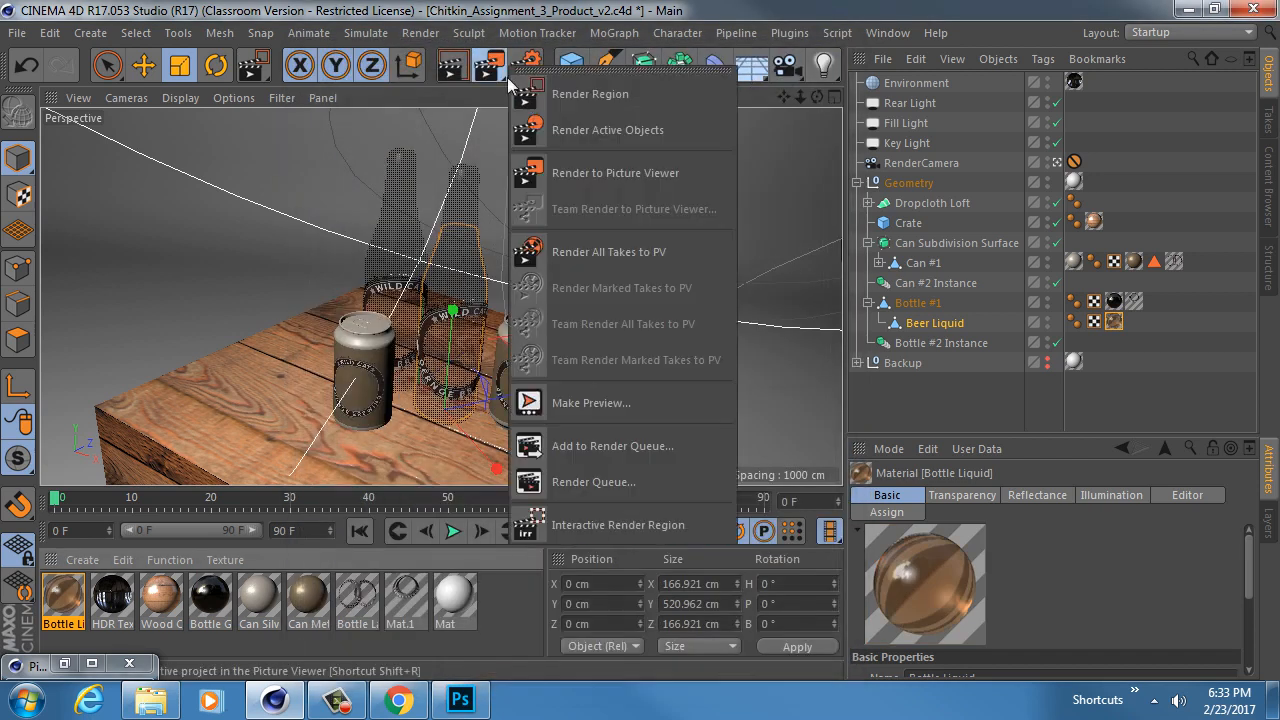
click(608, 104)
drag(357, 181, 498, 352)
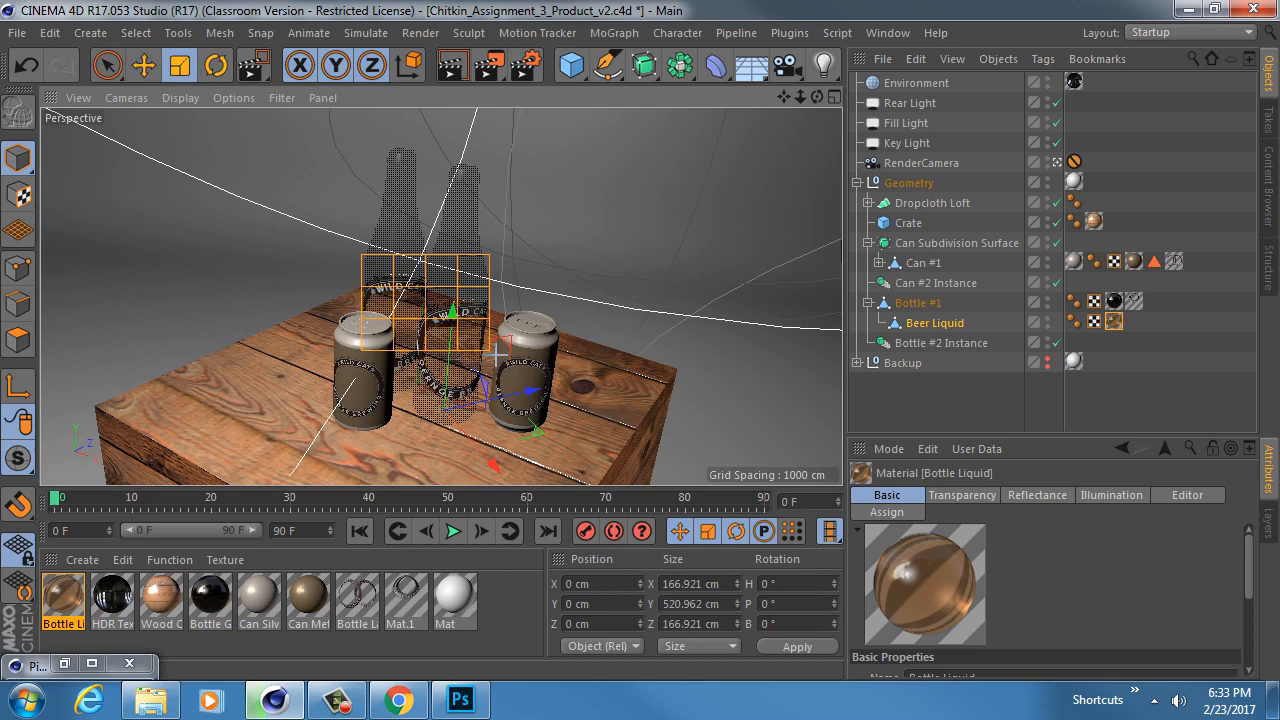
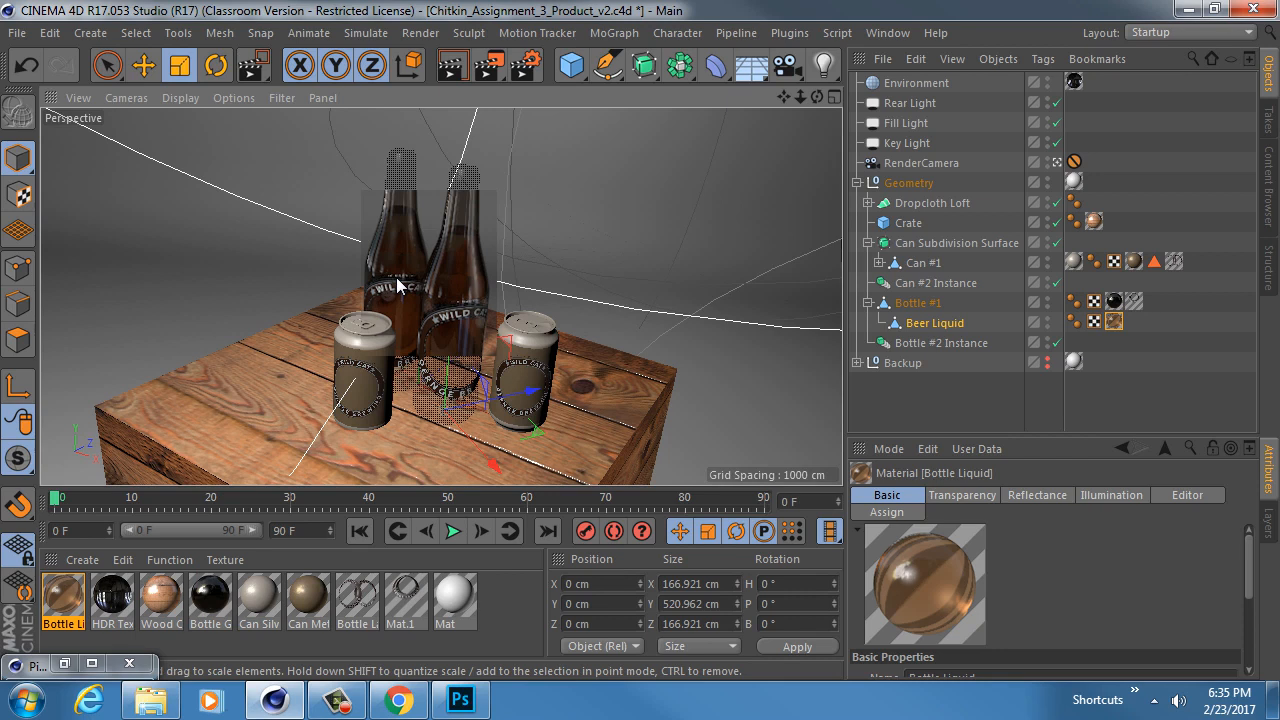
Step: Try a green absorption color on the Bottle Liquid material by changing its hue to 99°
double_click(63, 597)
click(596, 444)
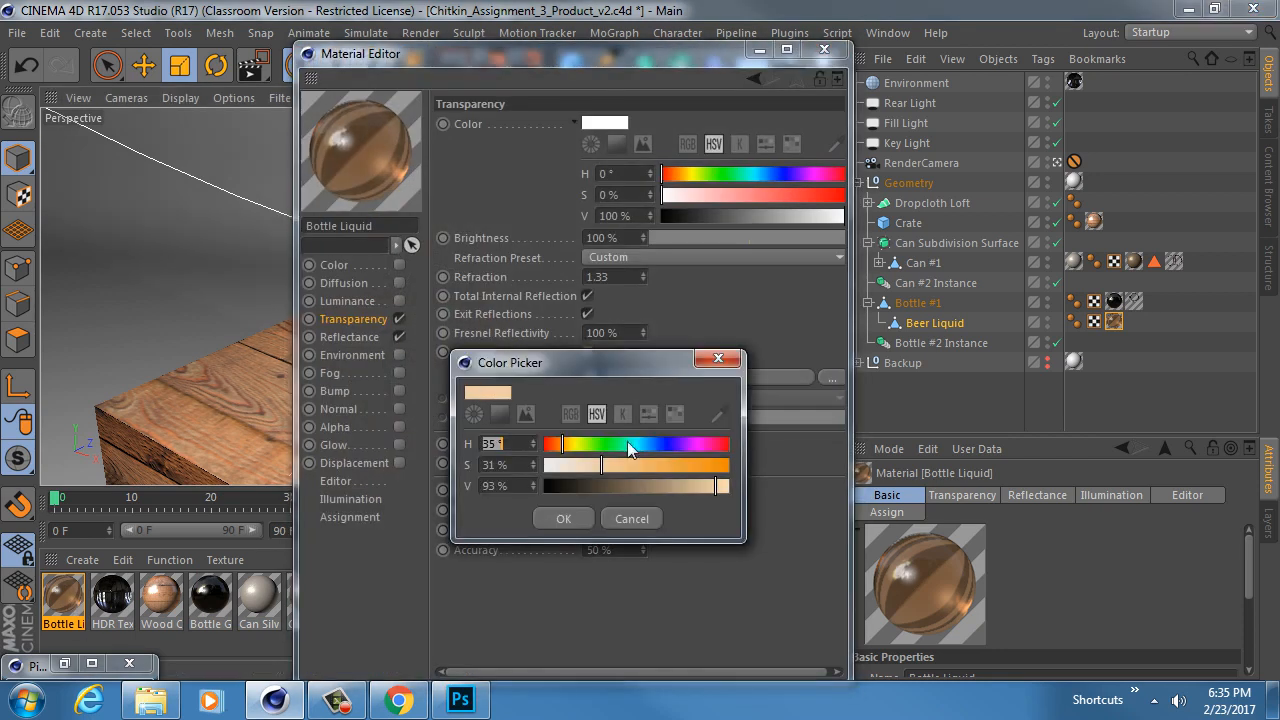
drag(576, 452, 600, 446)
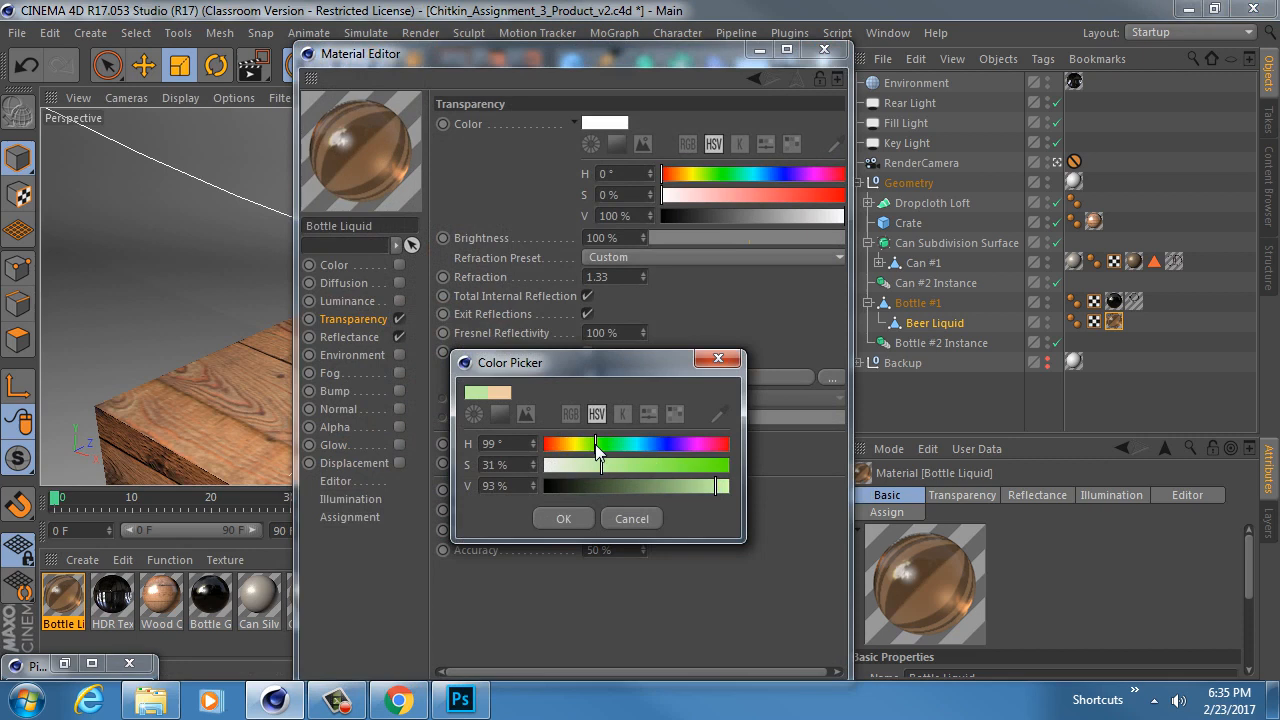
click(576, 514)
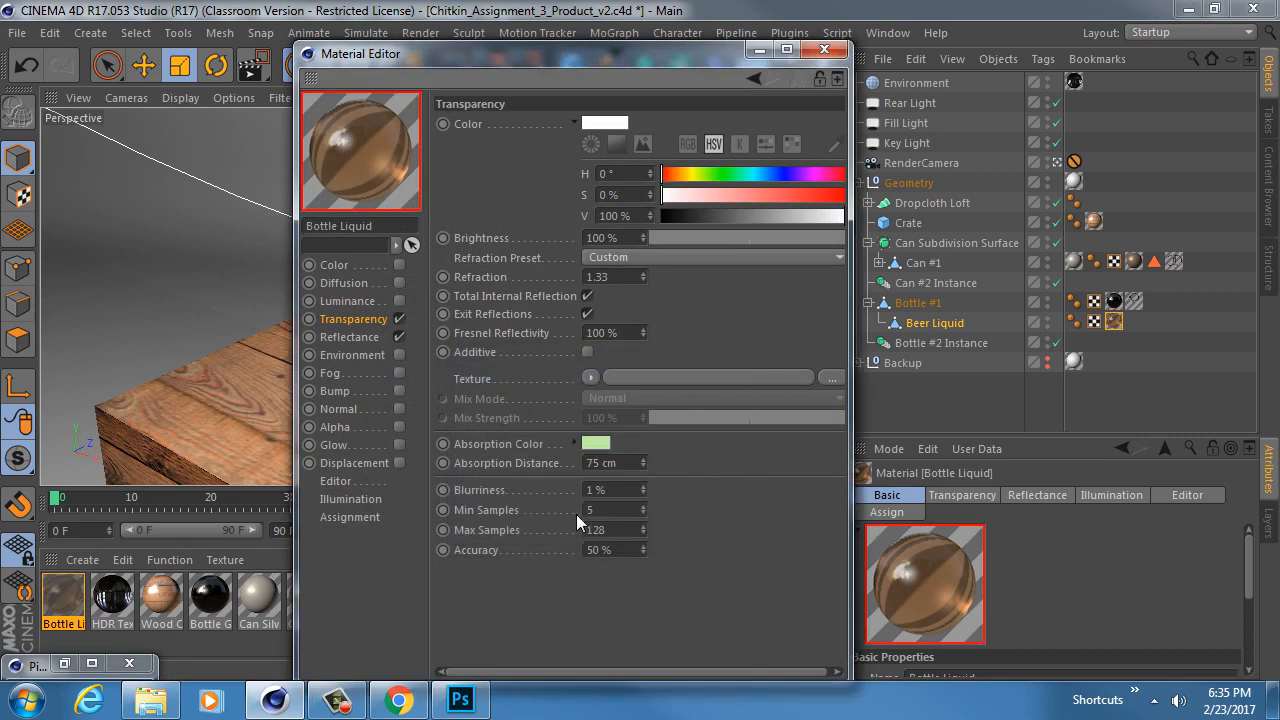
Step: Try the absorption color at 5% saturation, undo the green color changes and close the material editor
click(596, 444)
drag(599, 463, 548, 463)
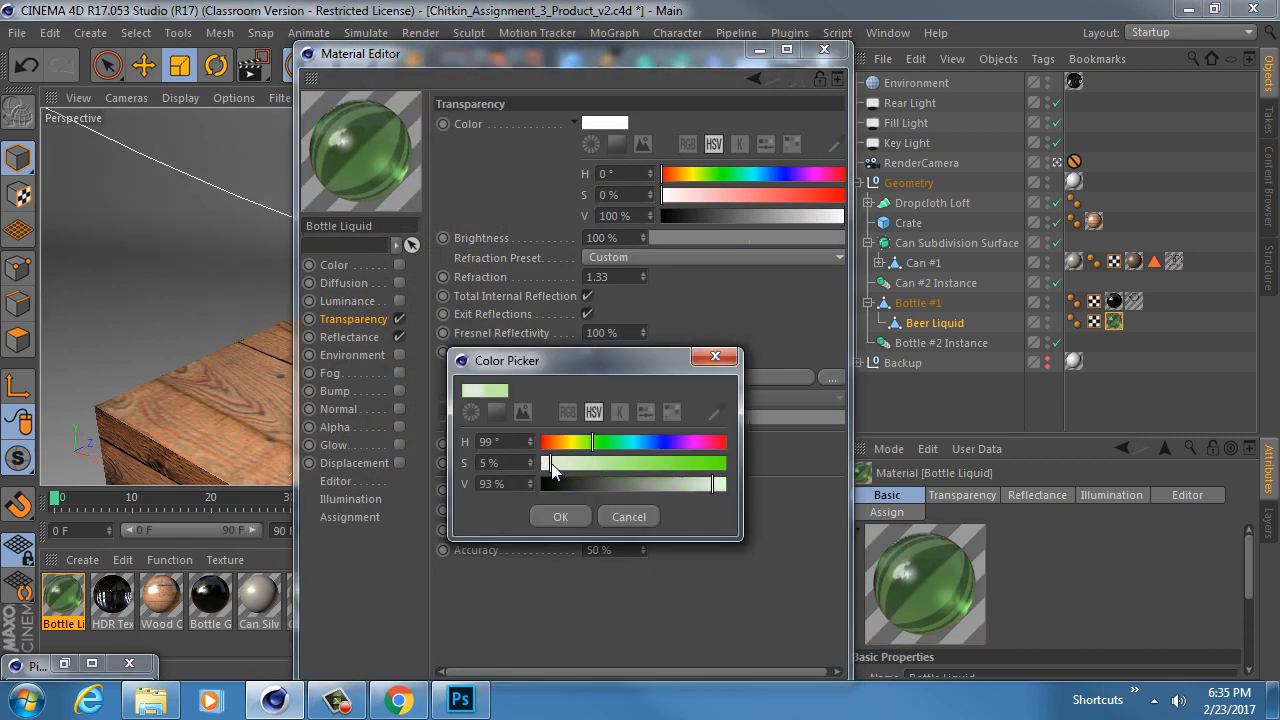
click(557, 513)
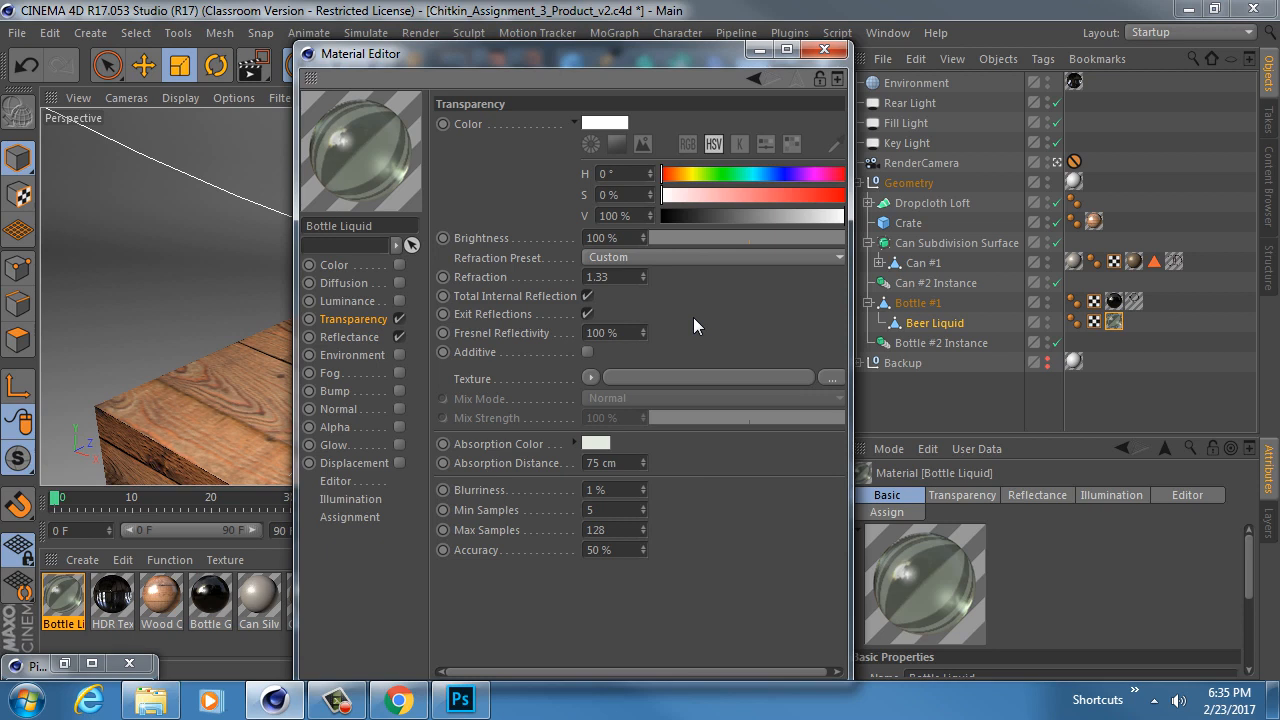
key(ctrl+z)
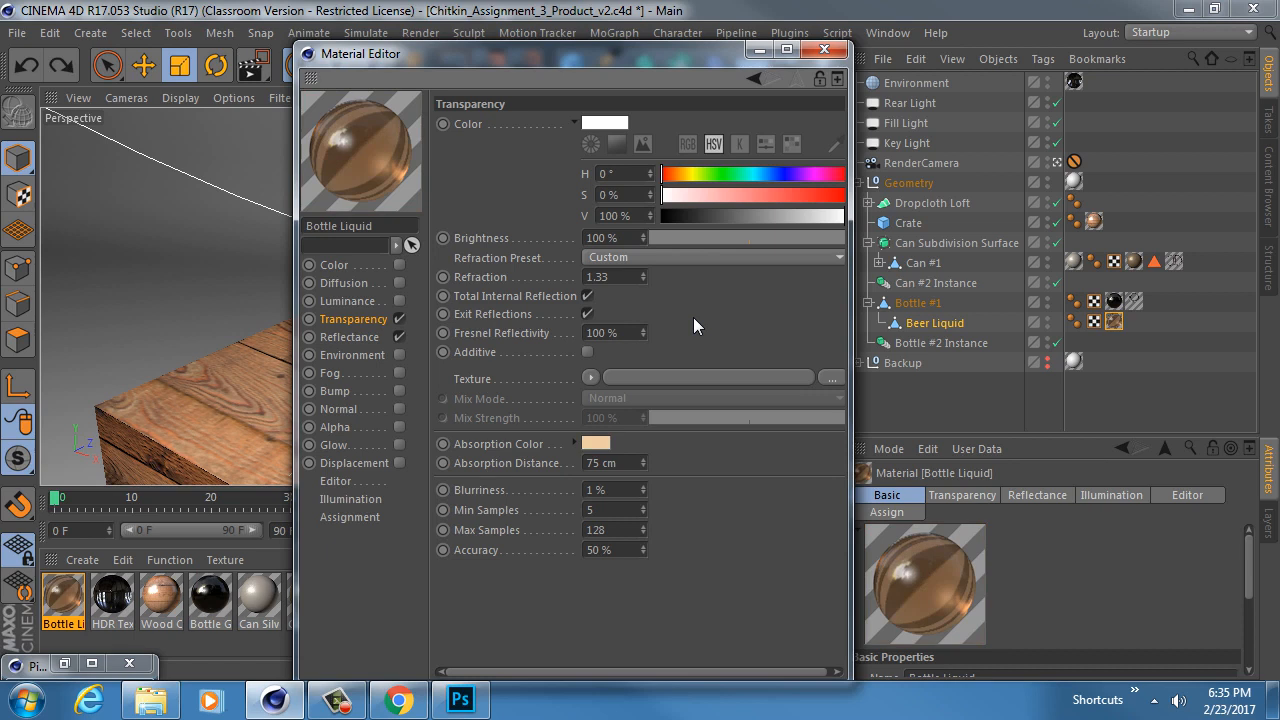
click(824, 49)
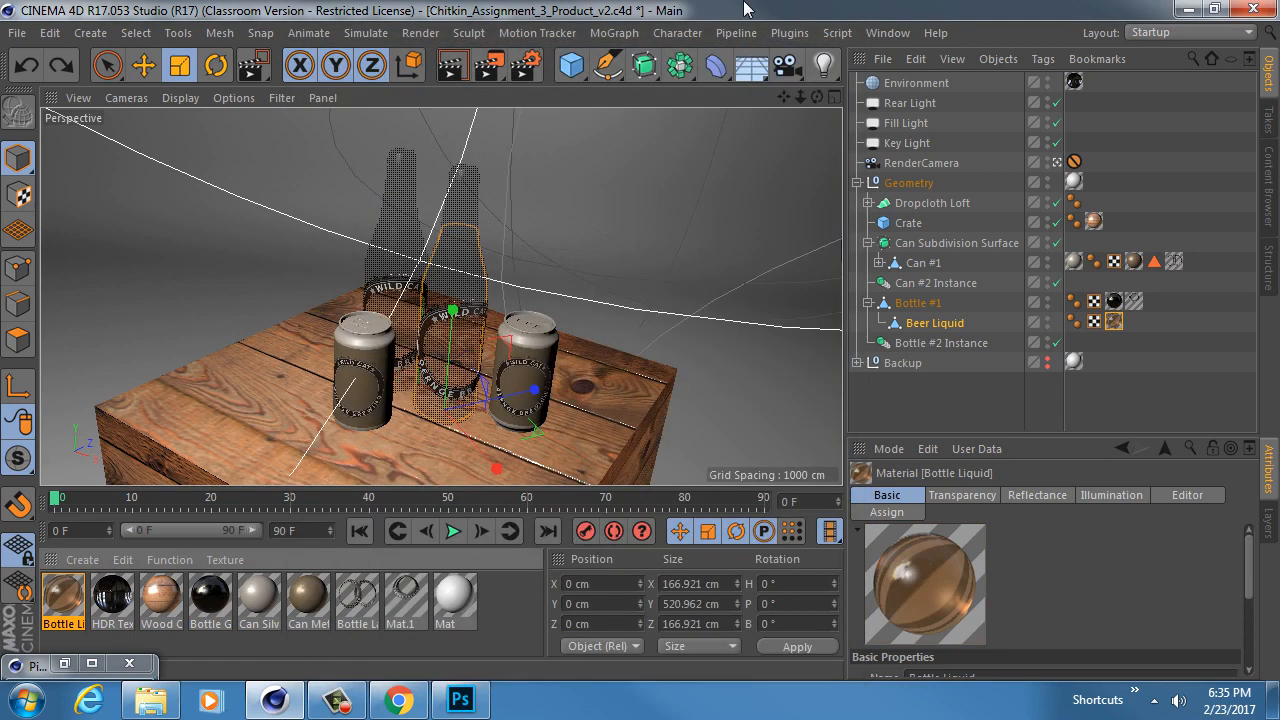
Step: Save the project and render the full scene to the Picture Viewer
key(ctrl+s)
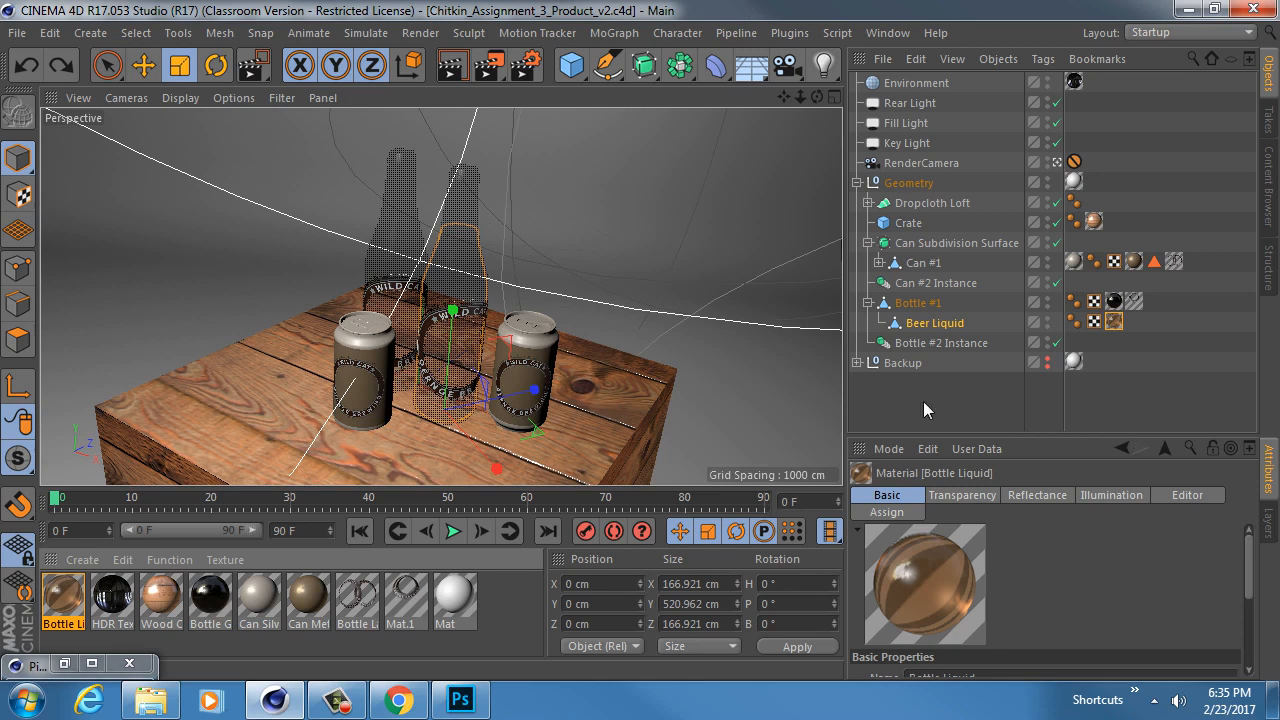
click(488, 64)
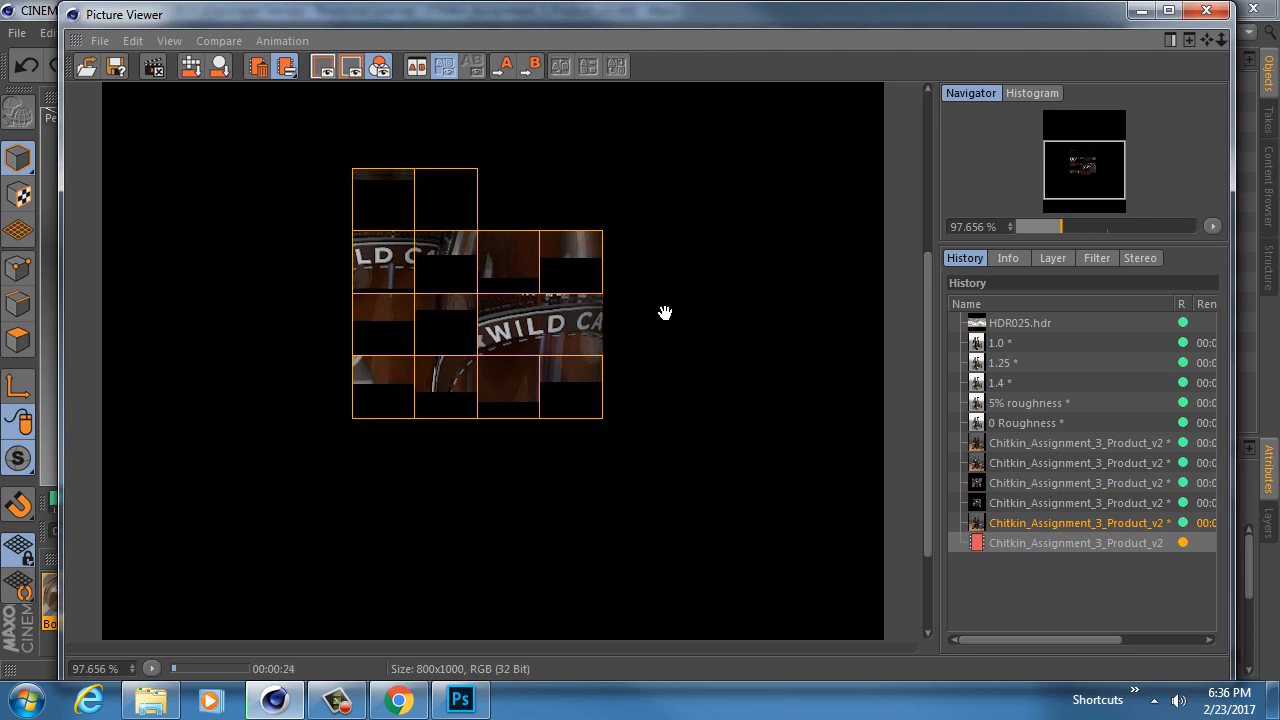
Step: Compare the earlier renders and their render times in the history, returning to the render in progress
drag(1021, 640, 1081, 655)
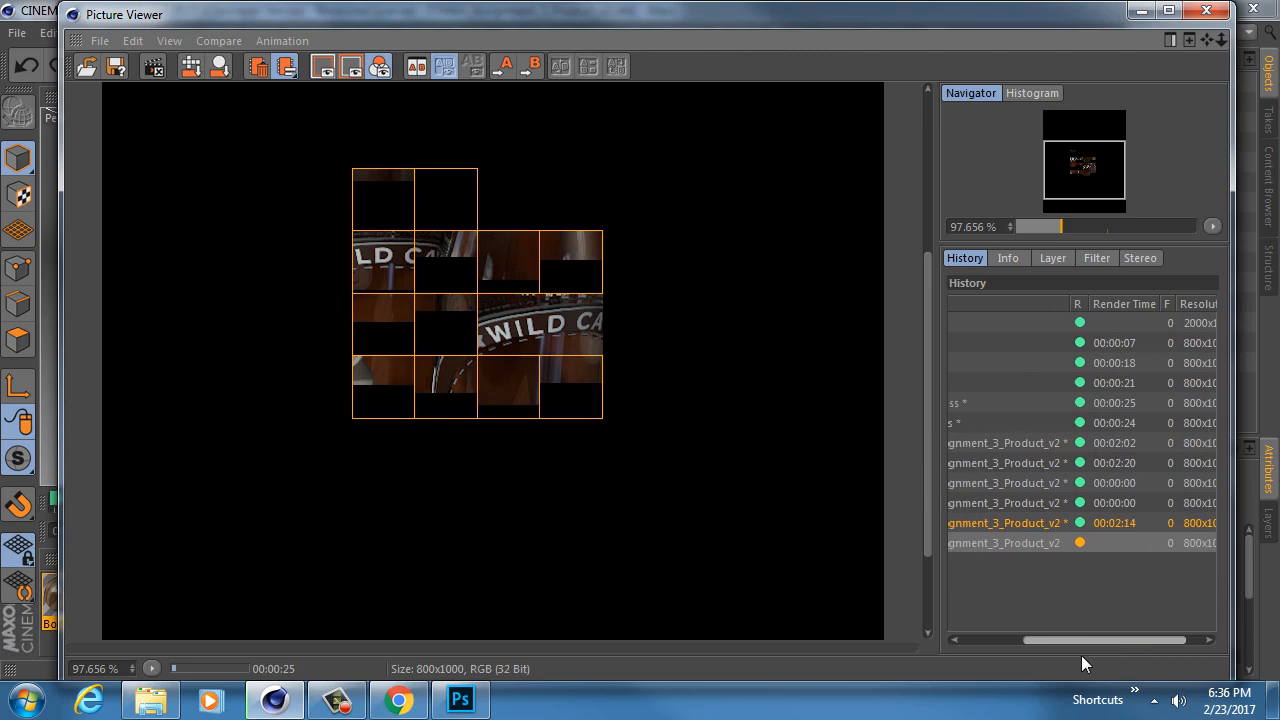
click(1042, 446)
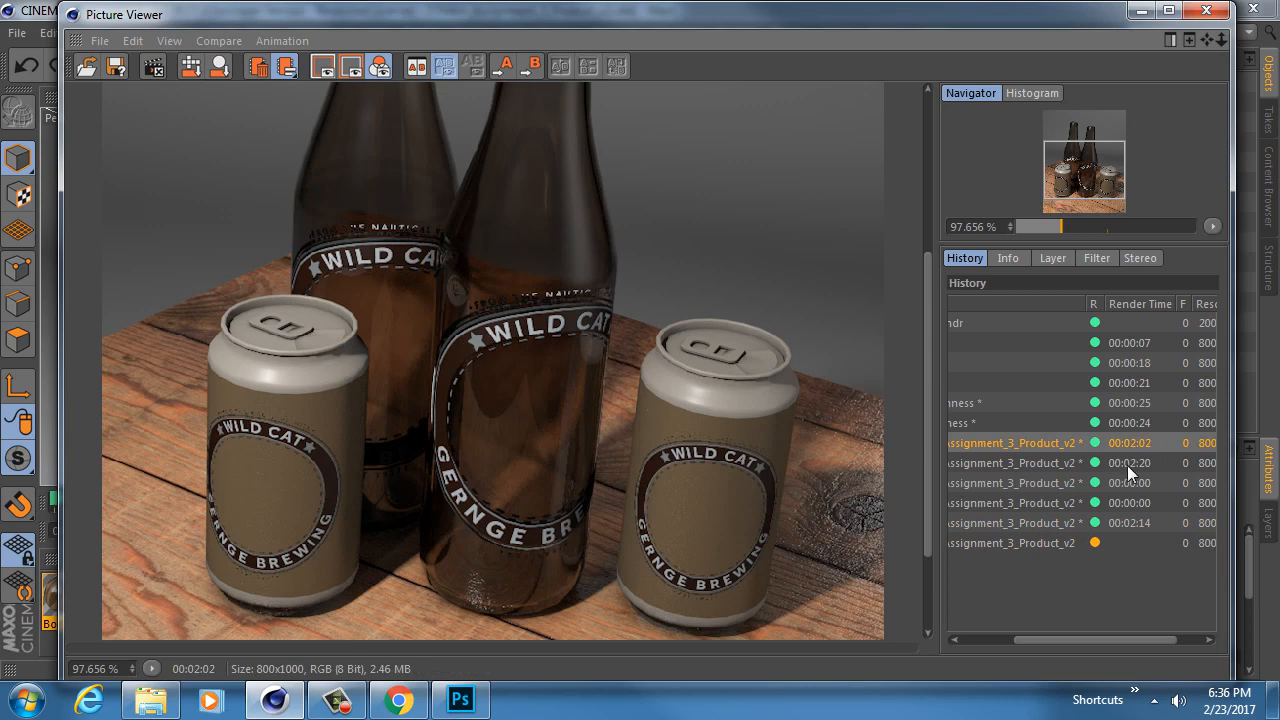
click(1130, 465)
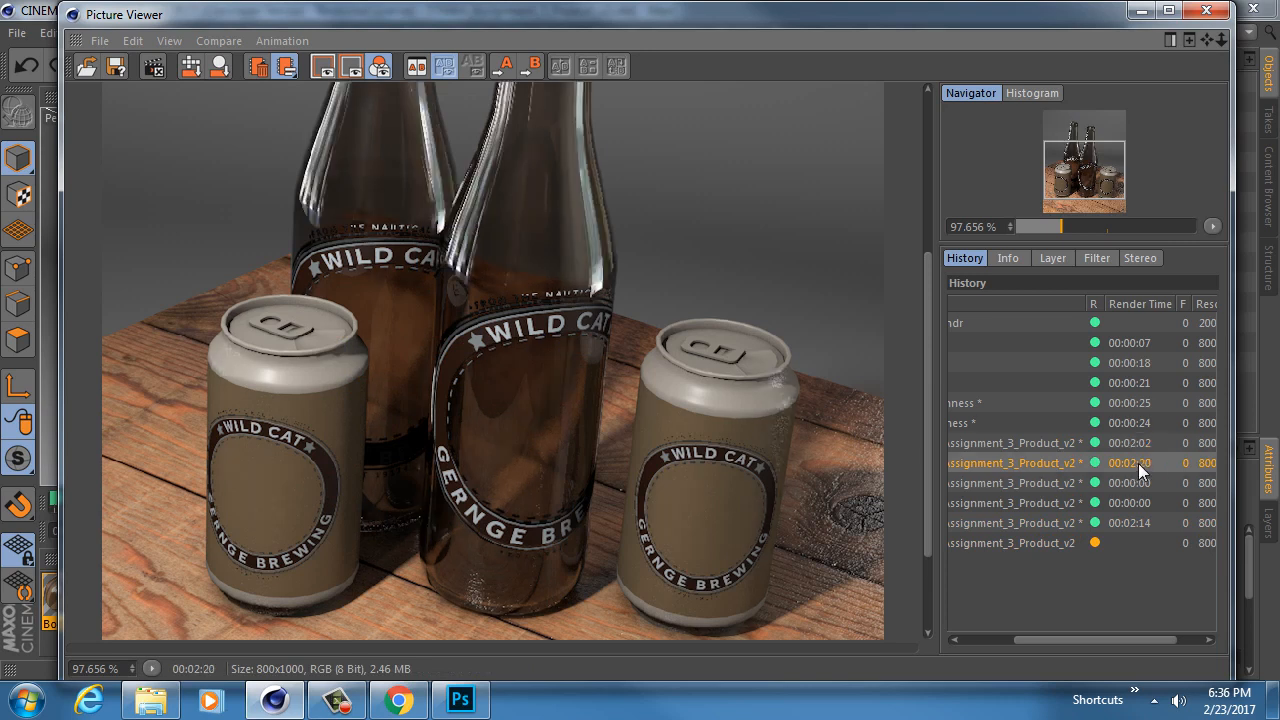
click(1144, 487)
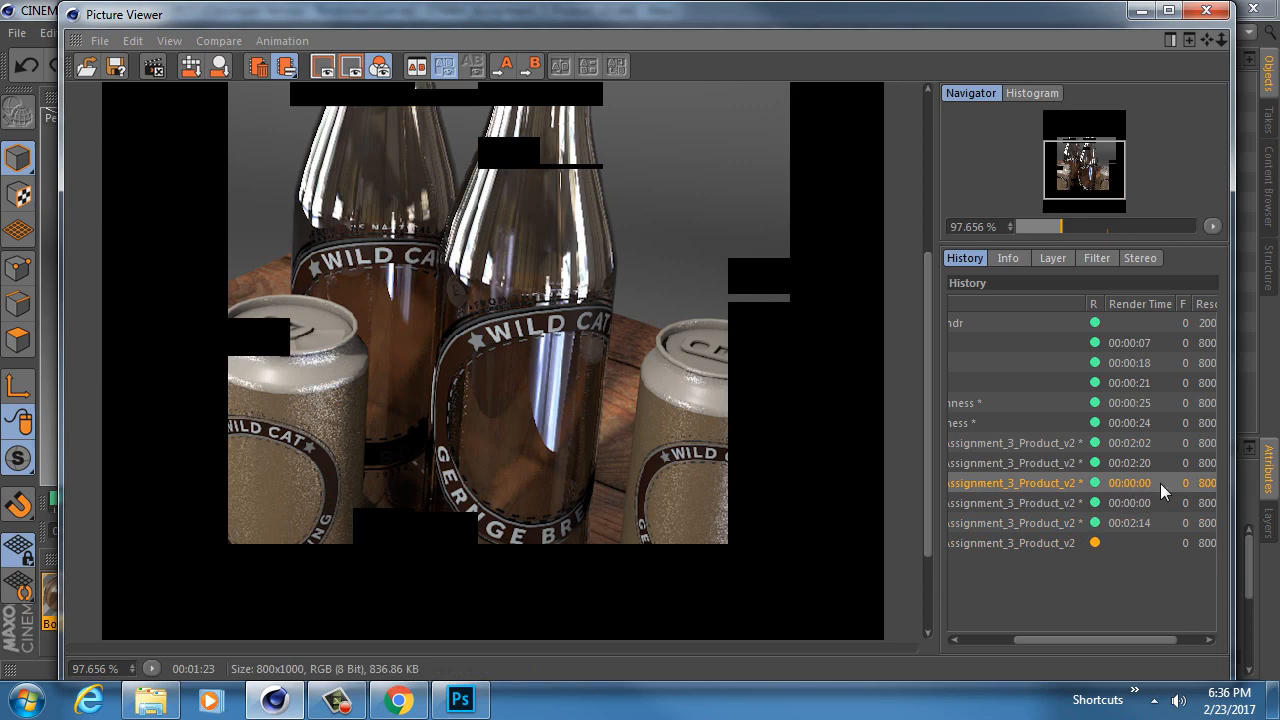
click(1132, 523)
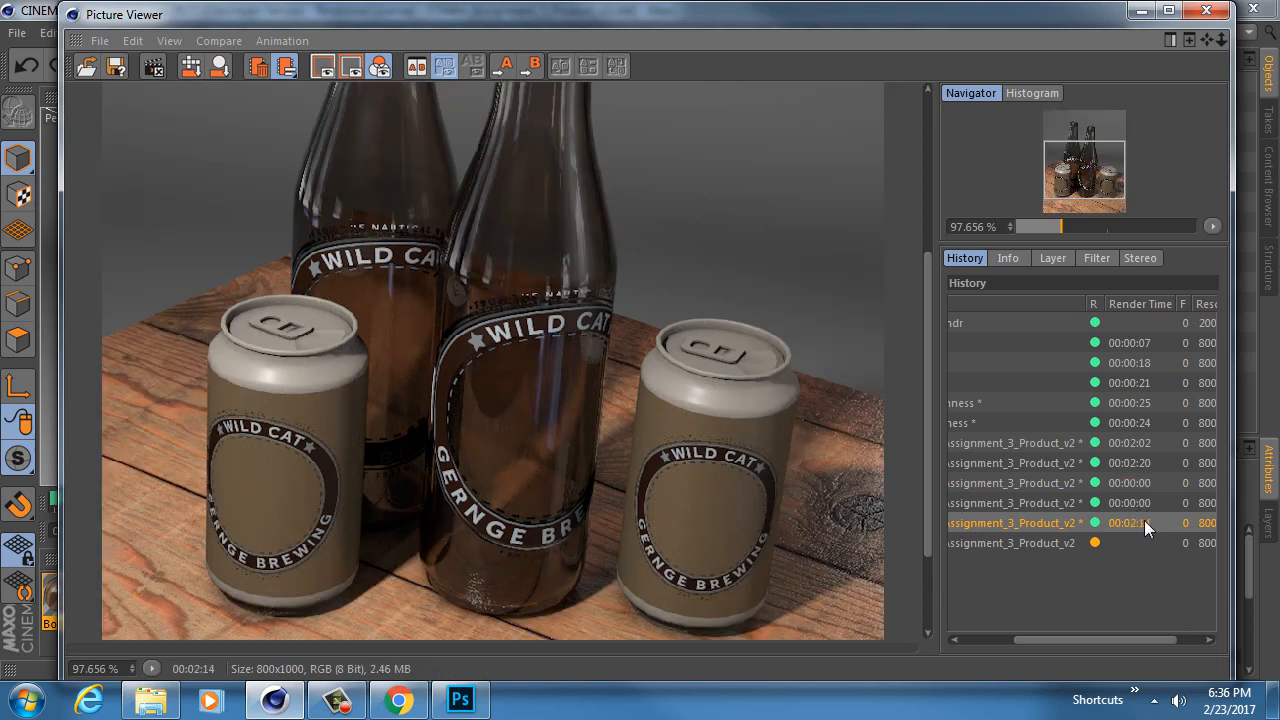
click(1064, 543)
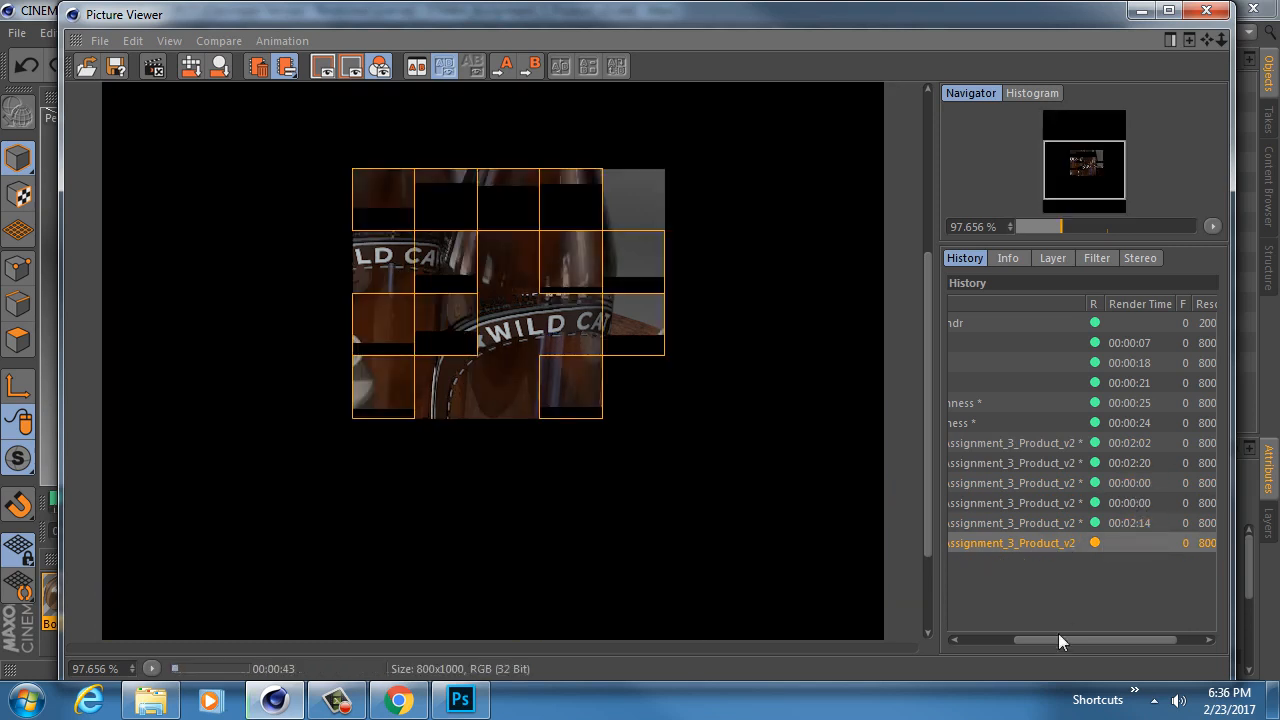
drag(1058, 640, 979, 642)
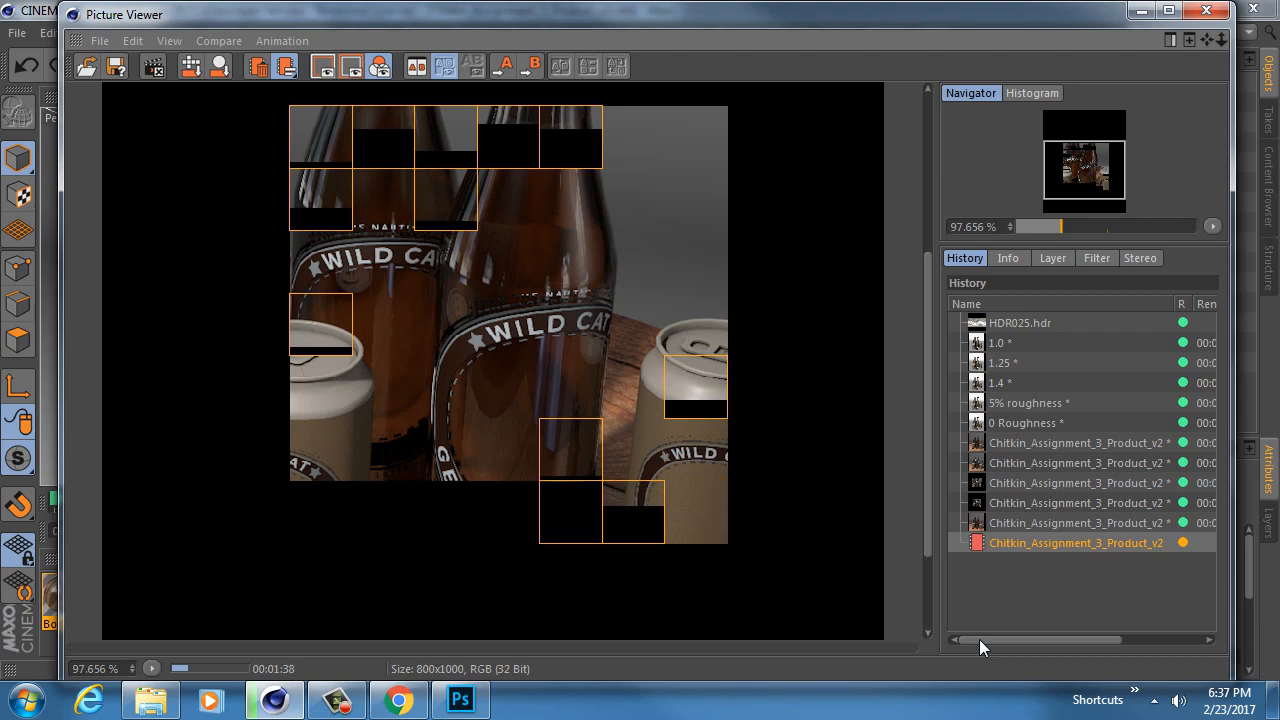
Step: Switch to Chrome and search Google for "786 core server rack" in a new tab
click(398, 700)
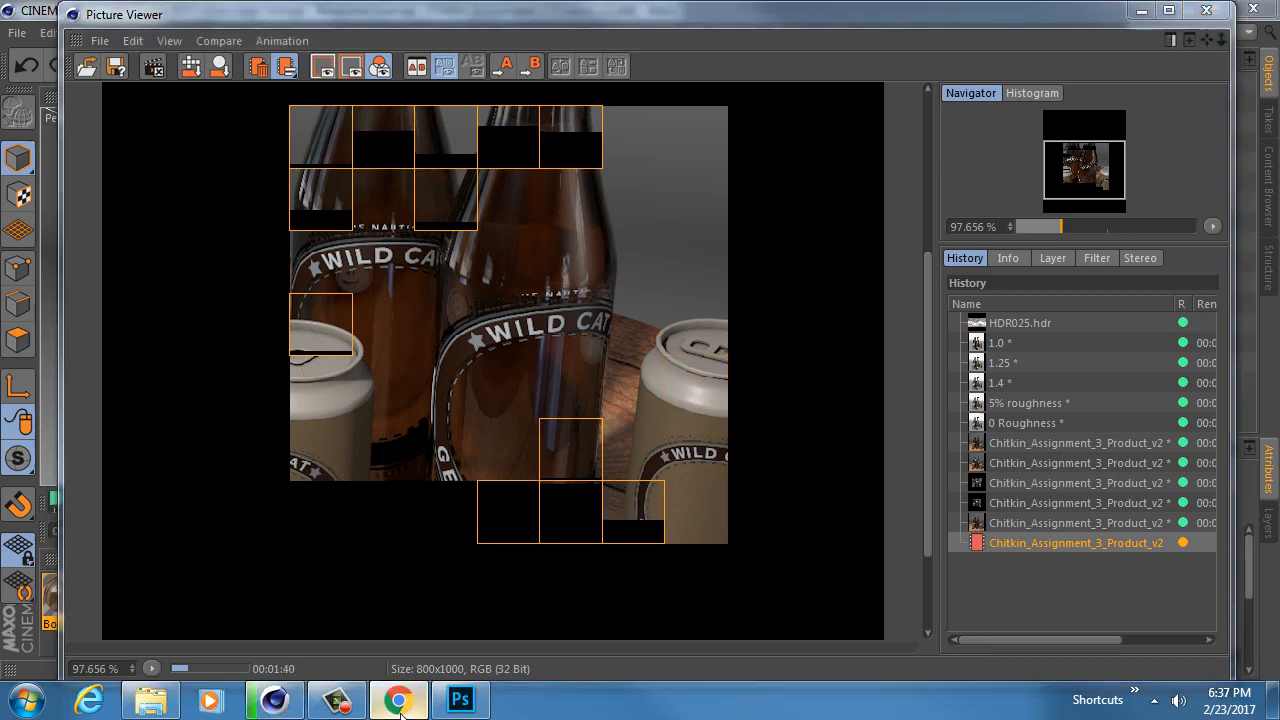
click(1106, 17)
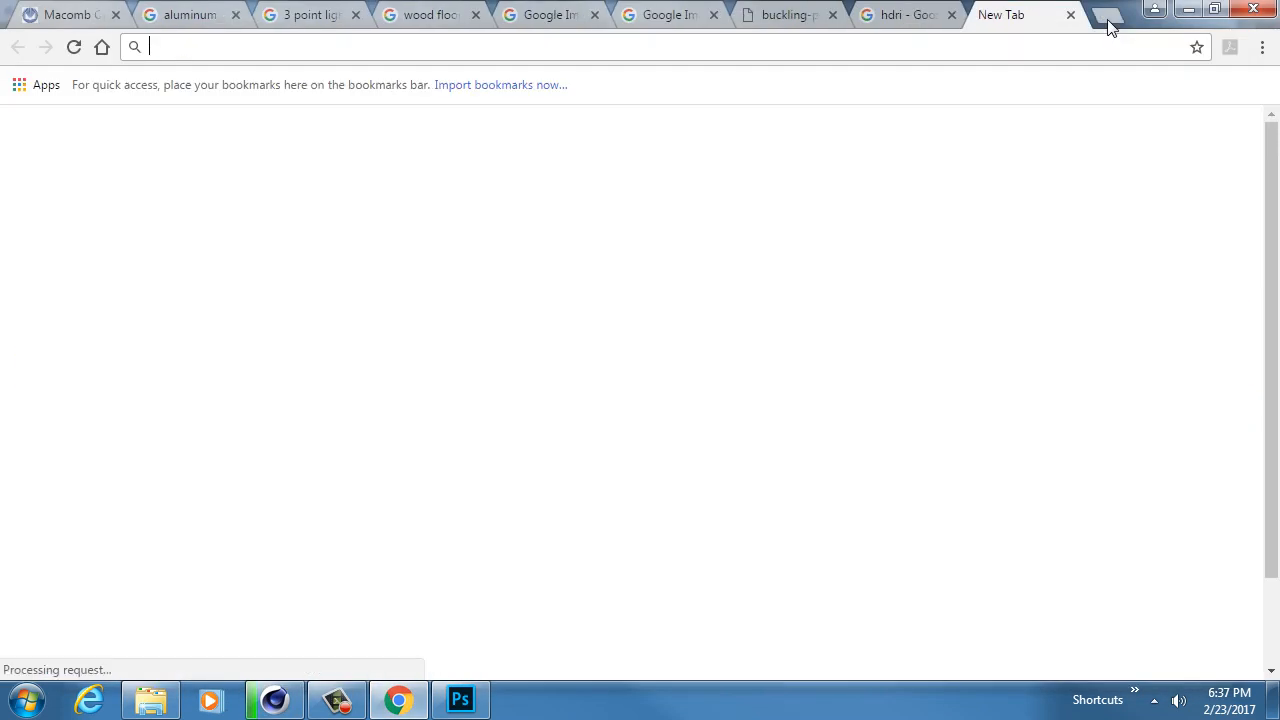
text(7)
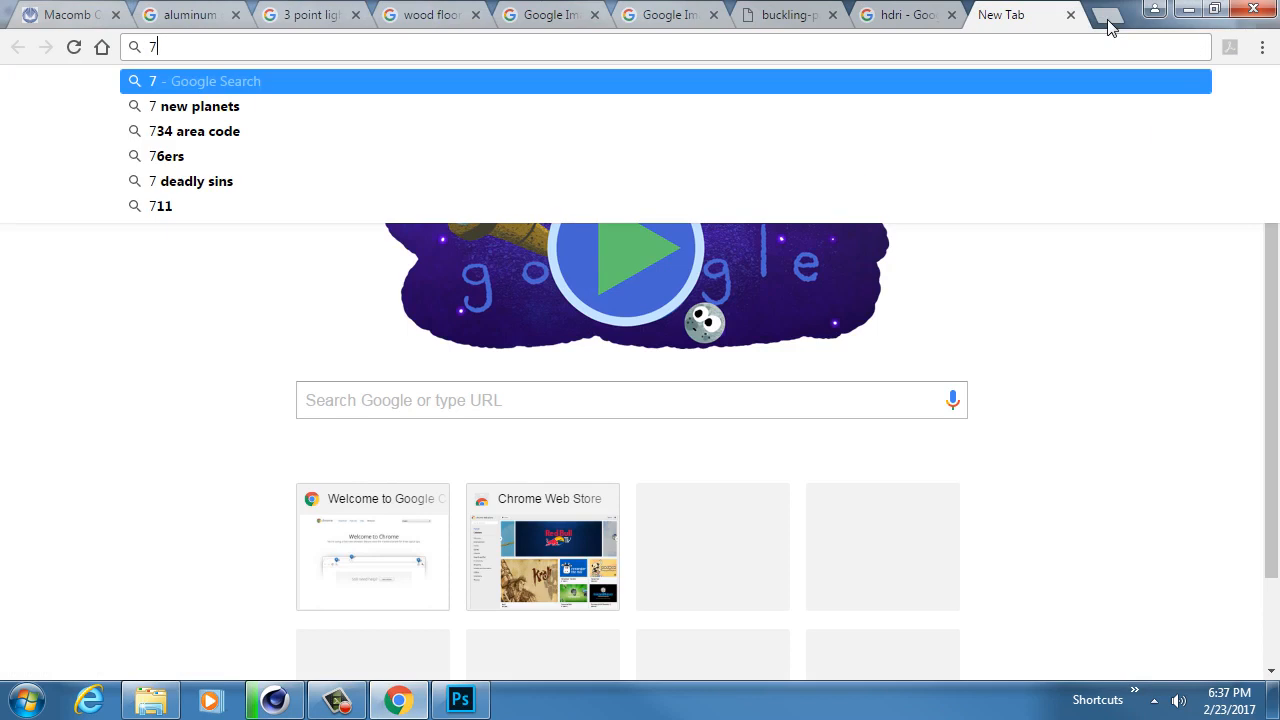
text(86 core server)
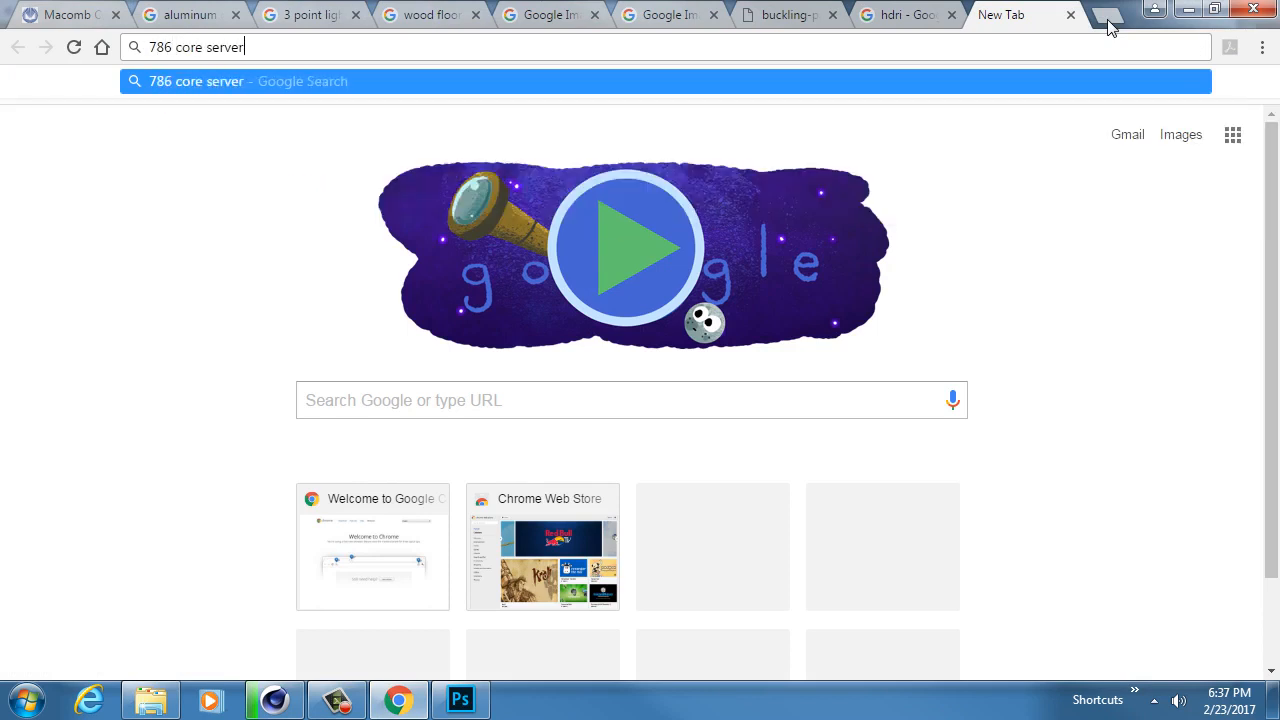
text( rack)
key(Return)
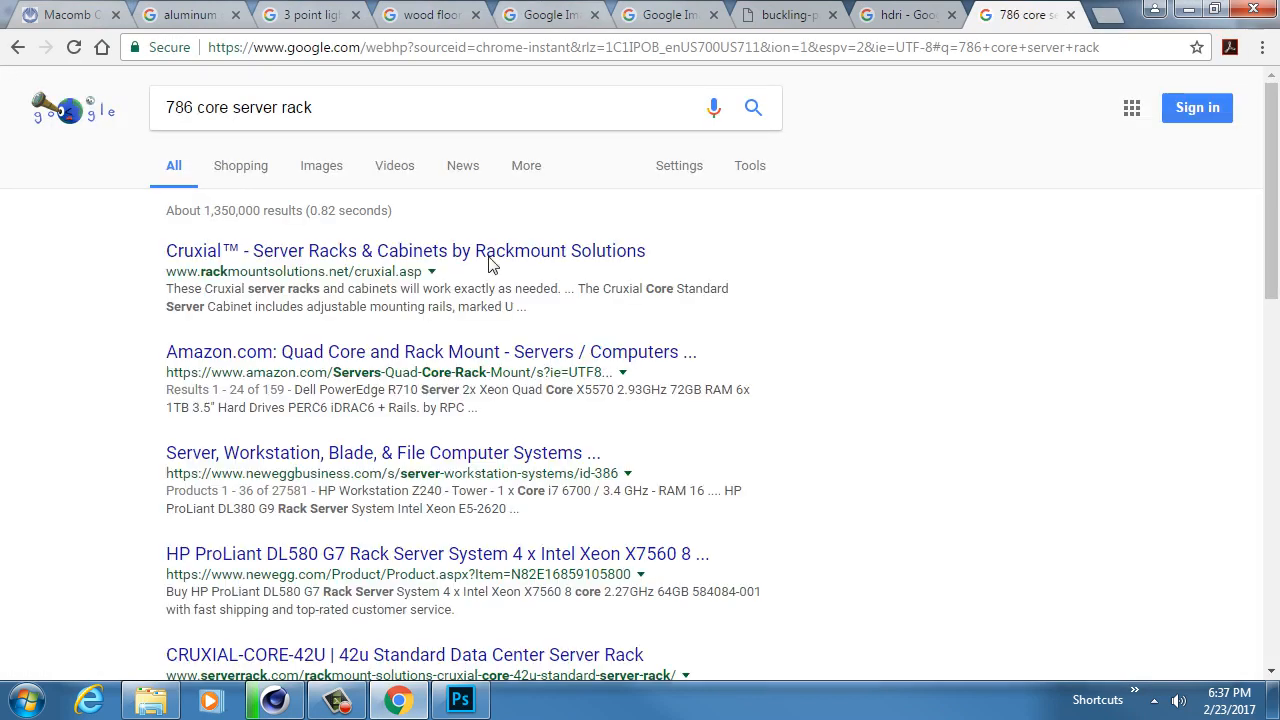
Step: Add "ebay" to the server rack search and look over the results
click(371, 102)
text(ebay)
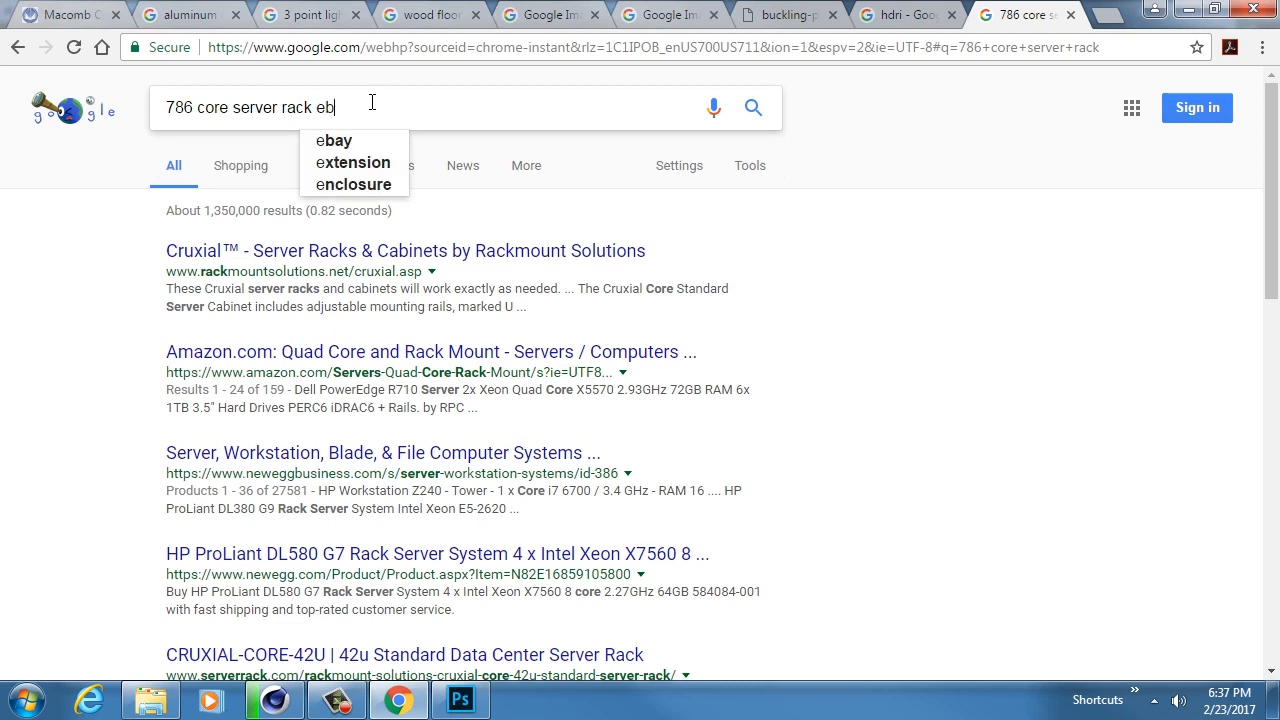
key(Return)
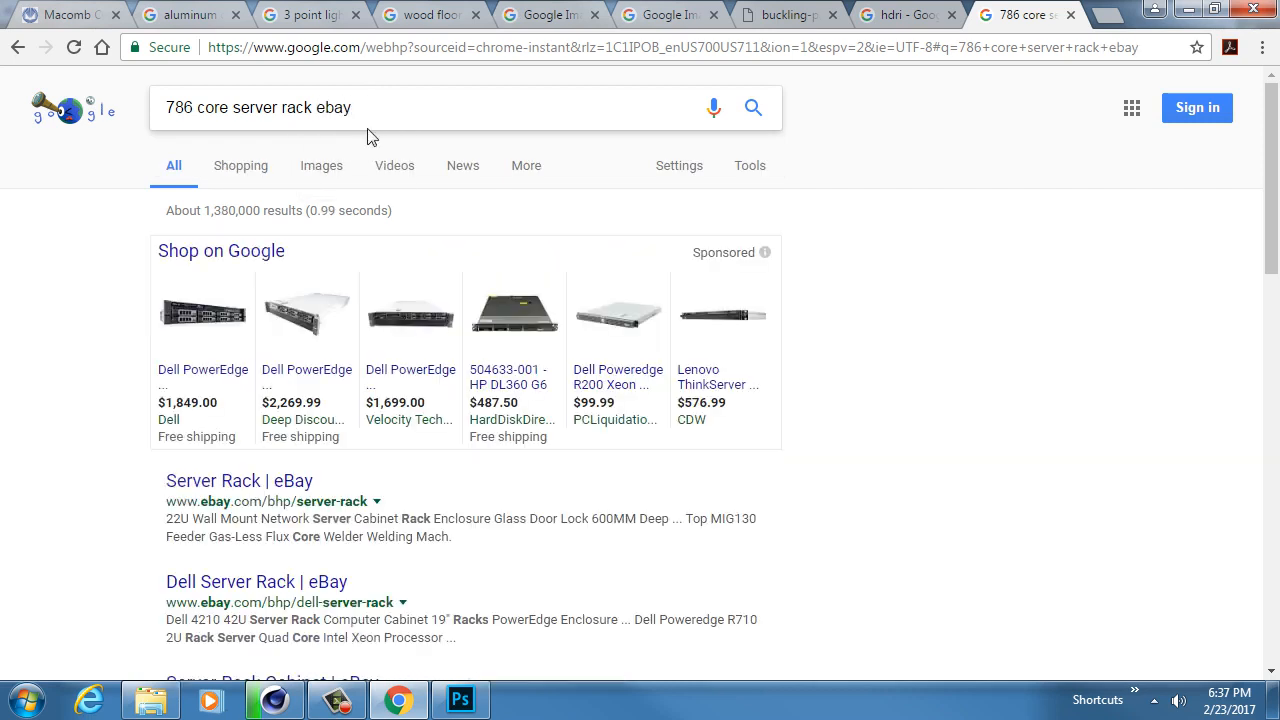
scroll(125, 345, down, 1)
scroll(320, 189, up, 1)
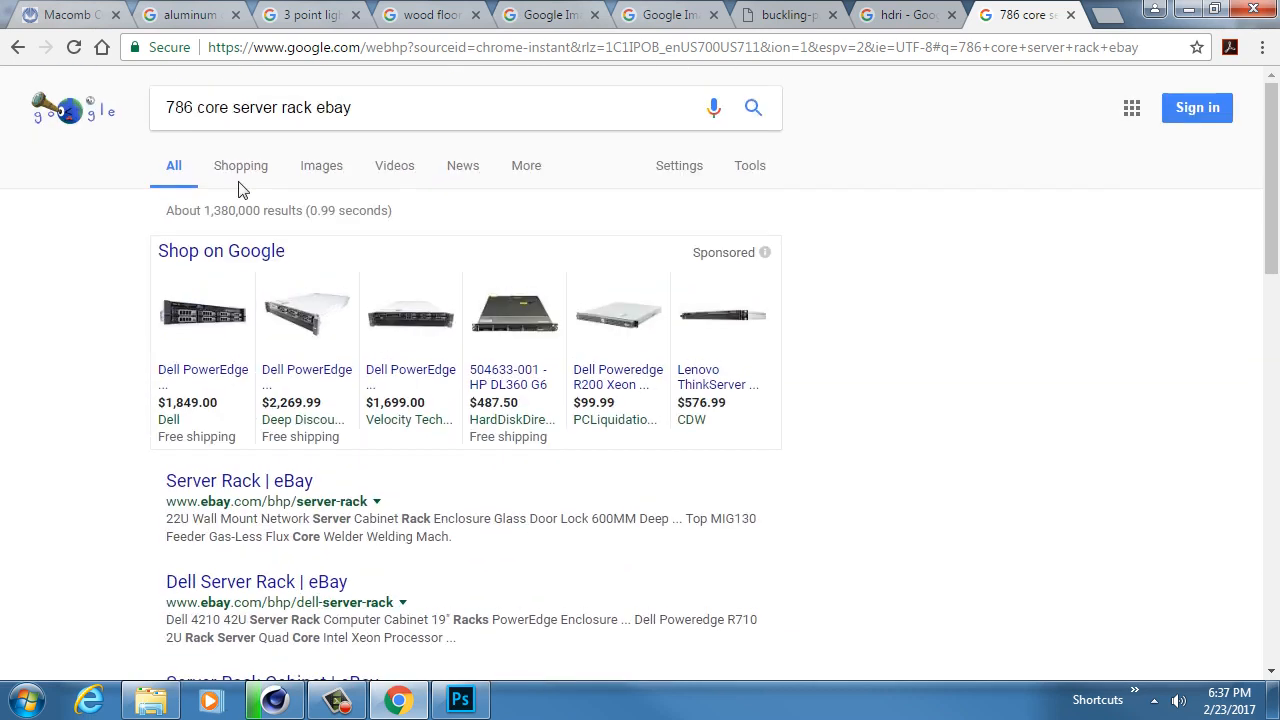
Step: Change the Google search to "786 core server ebay" and look over the results
drag(314, 107, 236, 112)
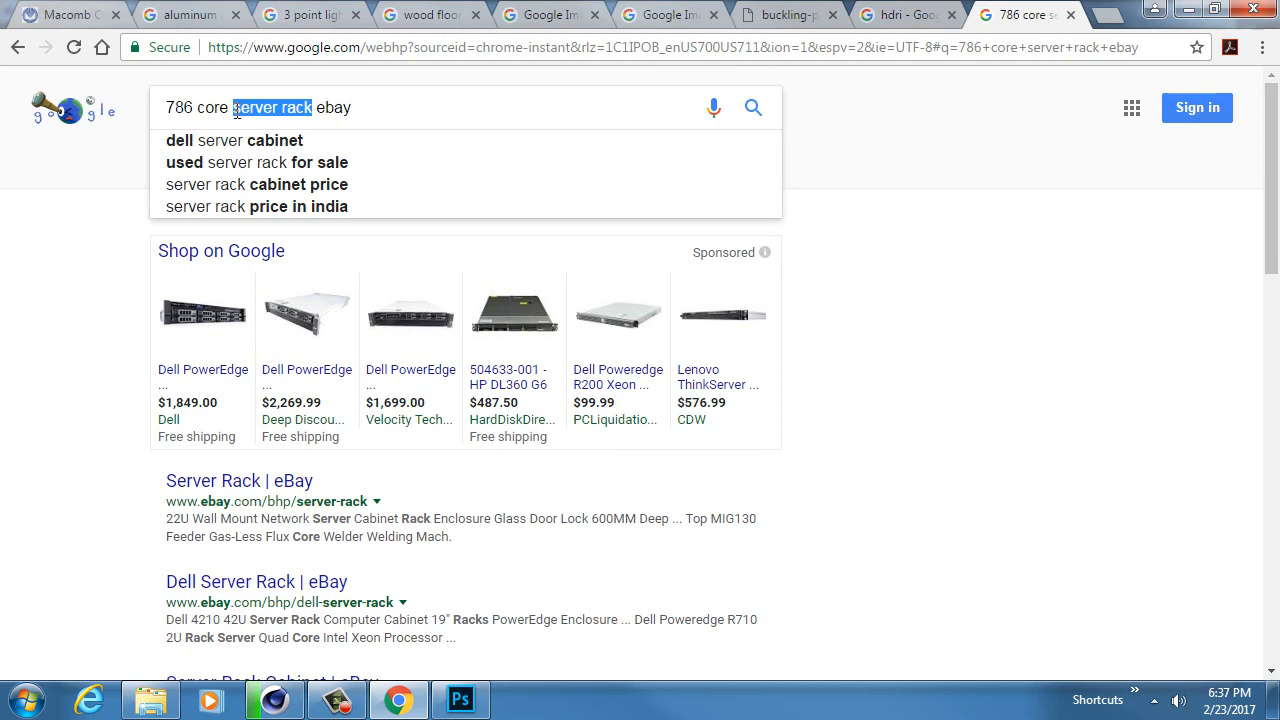
key(BackSpace)
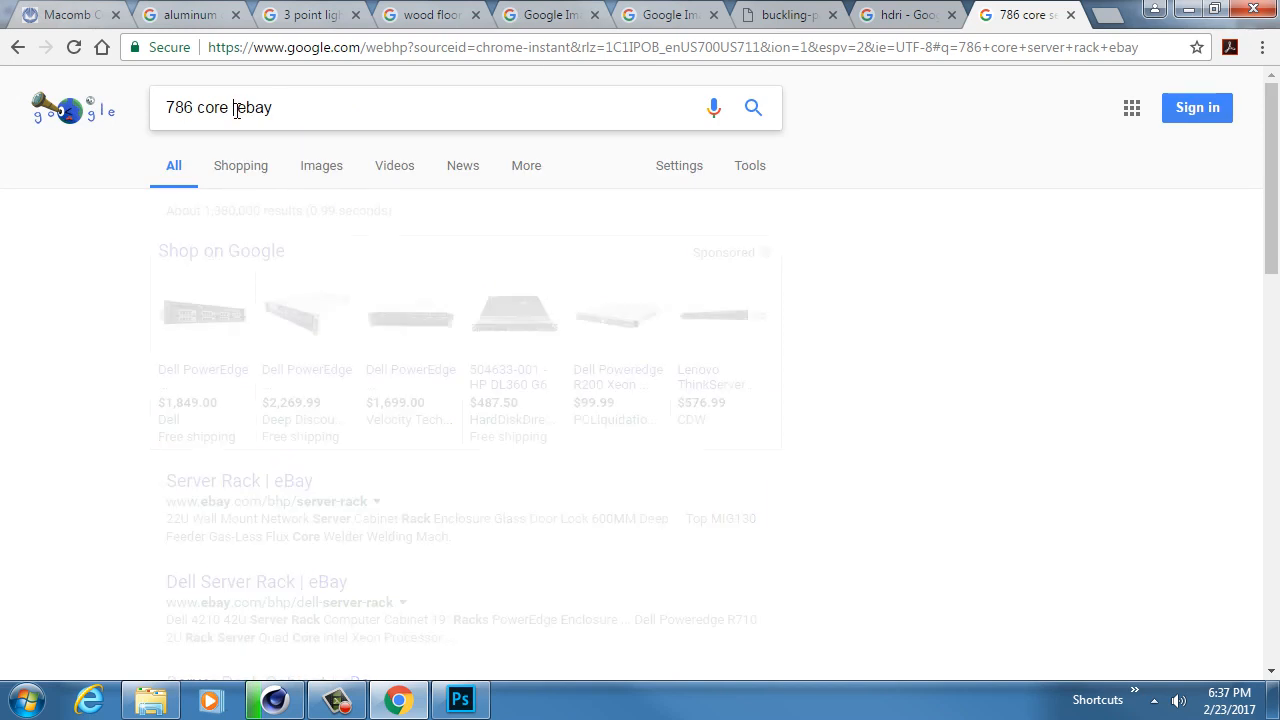
text(server)
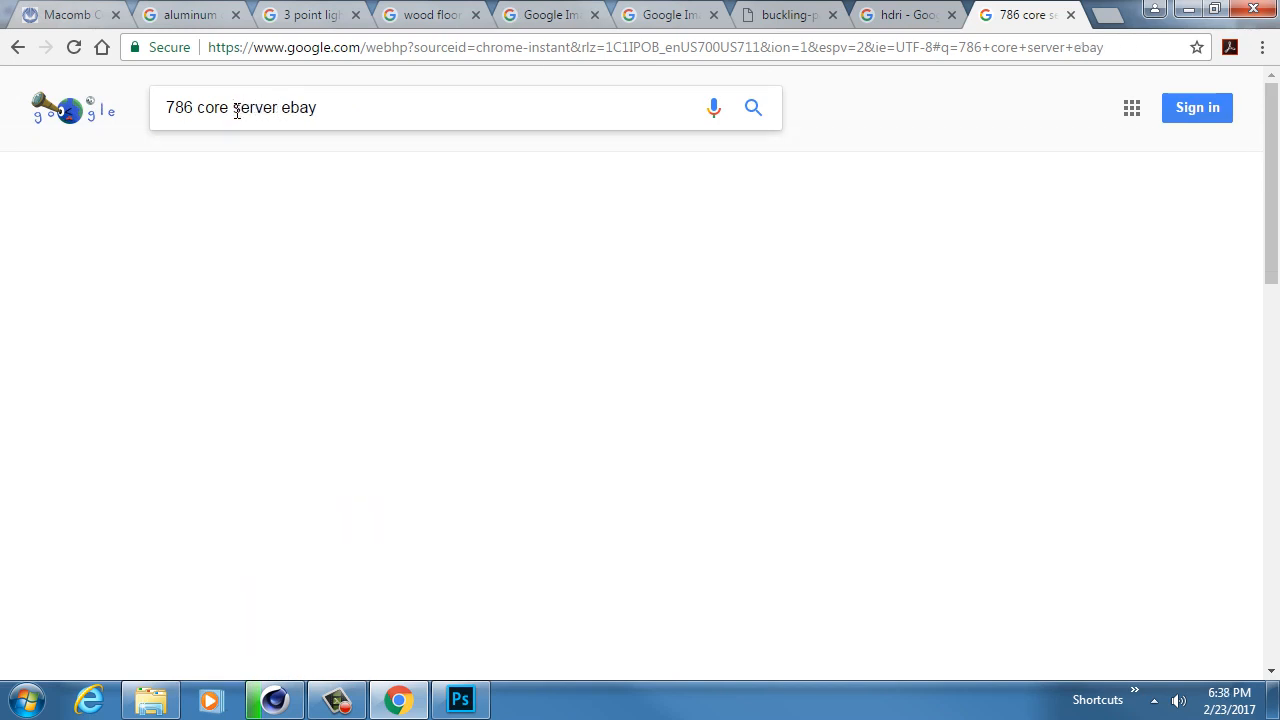
key(Return)
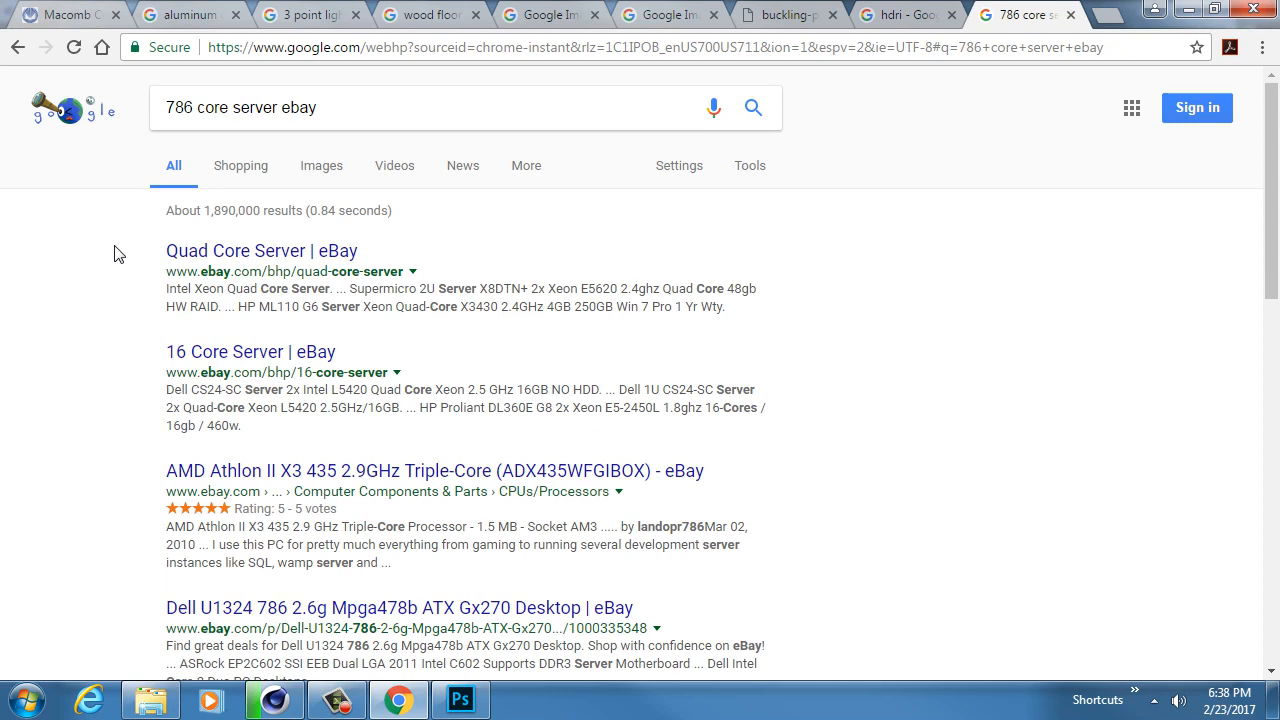
scroll(113, 256, down, 1)
scroll(113, 256, down, 1)
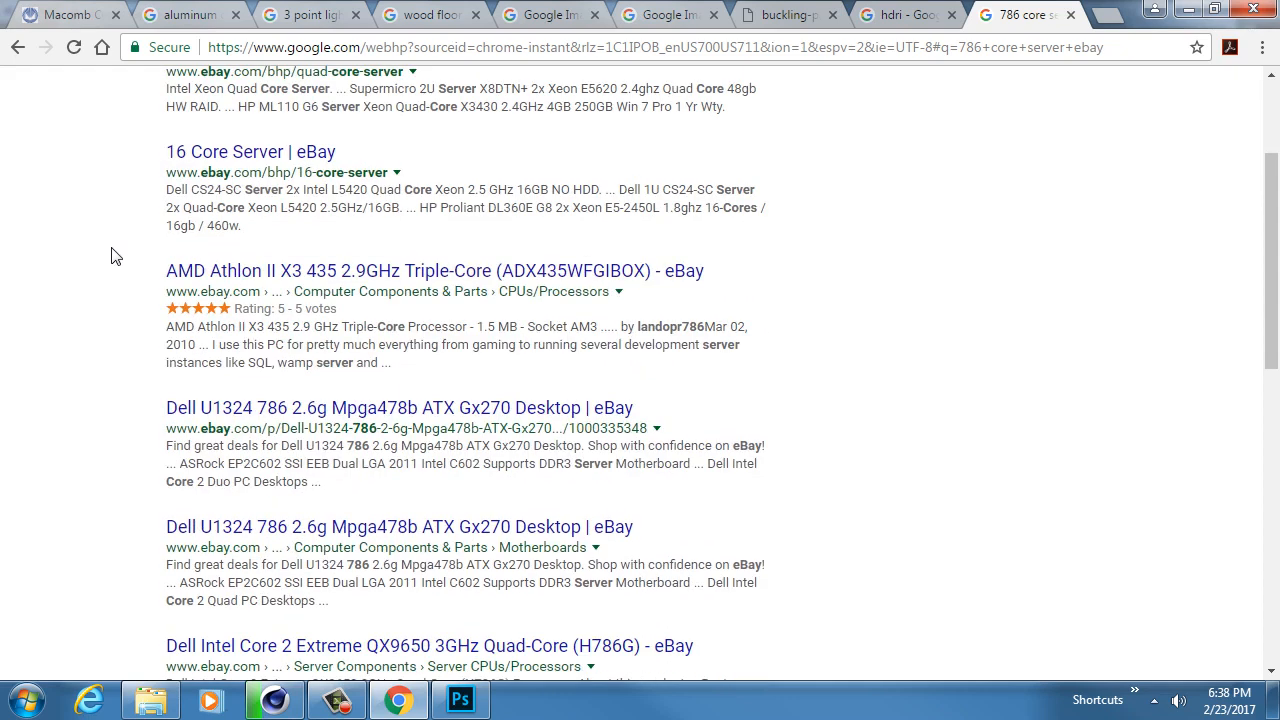
scroll(131, 377, down, 1)
scroll(129, 378, up, 3)
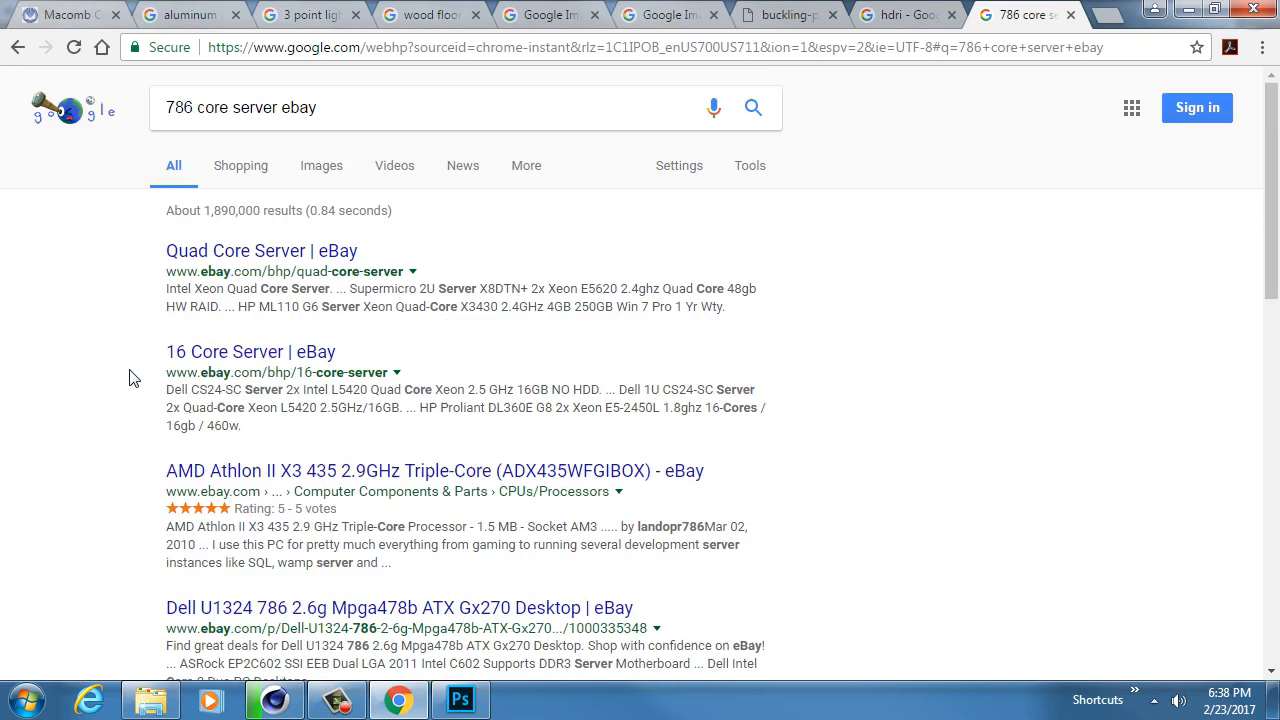
Step: Open the first Dell U1324 786 Gx270 Desktop eBay result in a new tab and look through its product page
middle_click(268, 612)
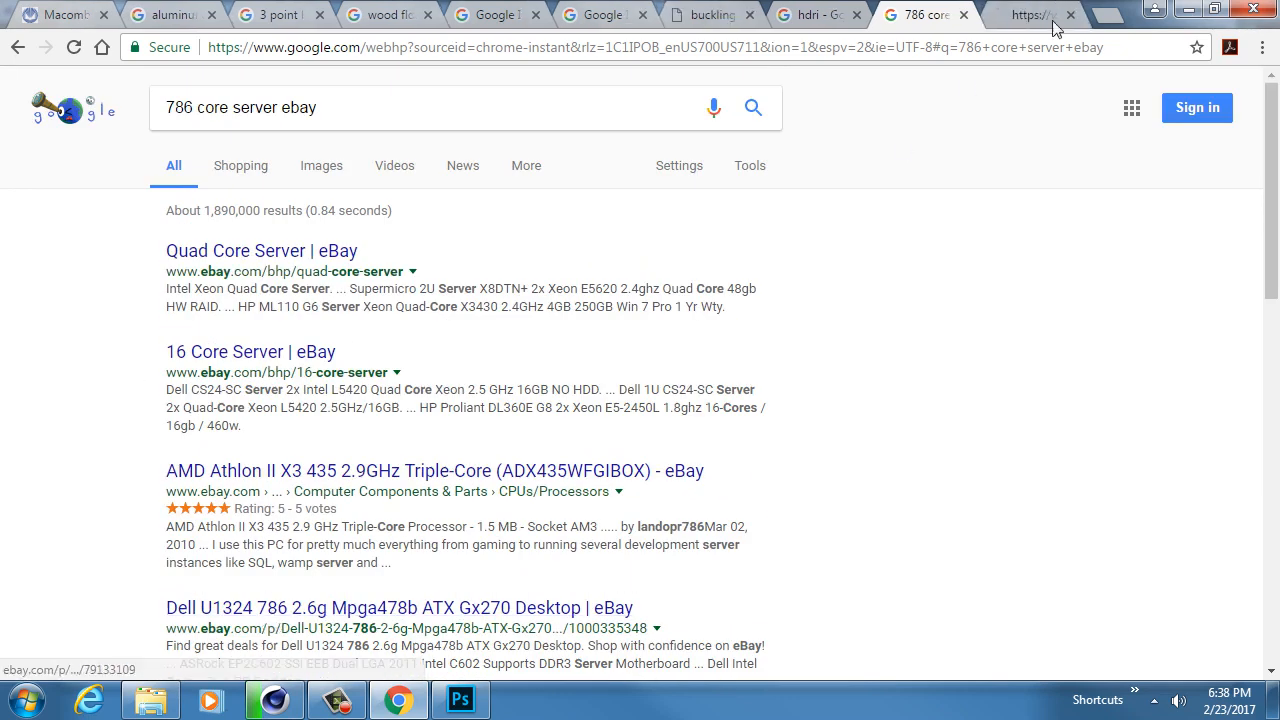
click(1050, 16)
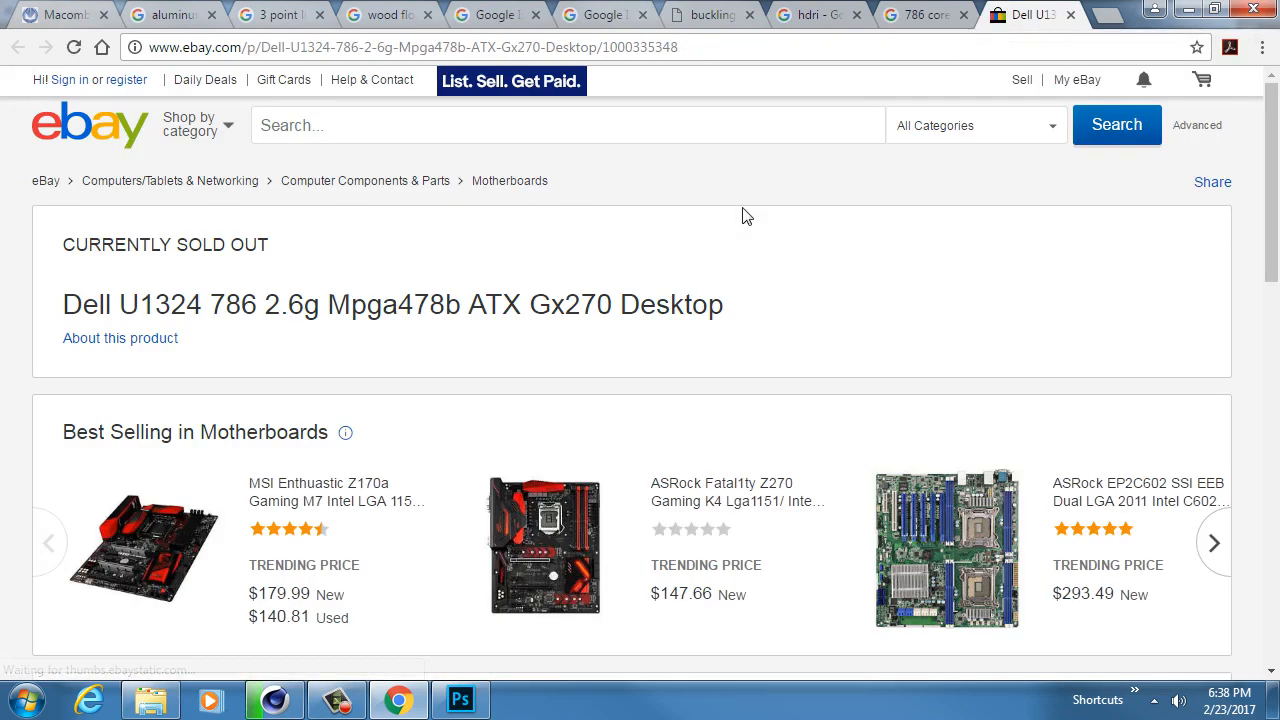
scroll(743, 217, down, 13)
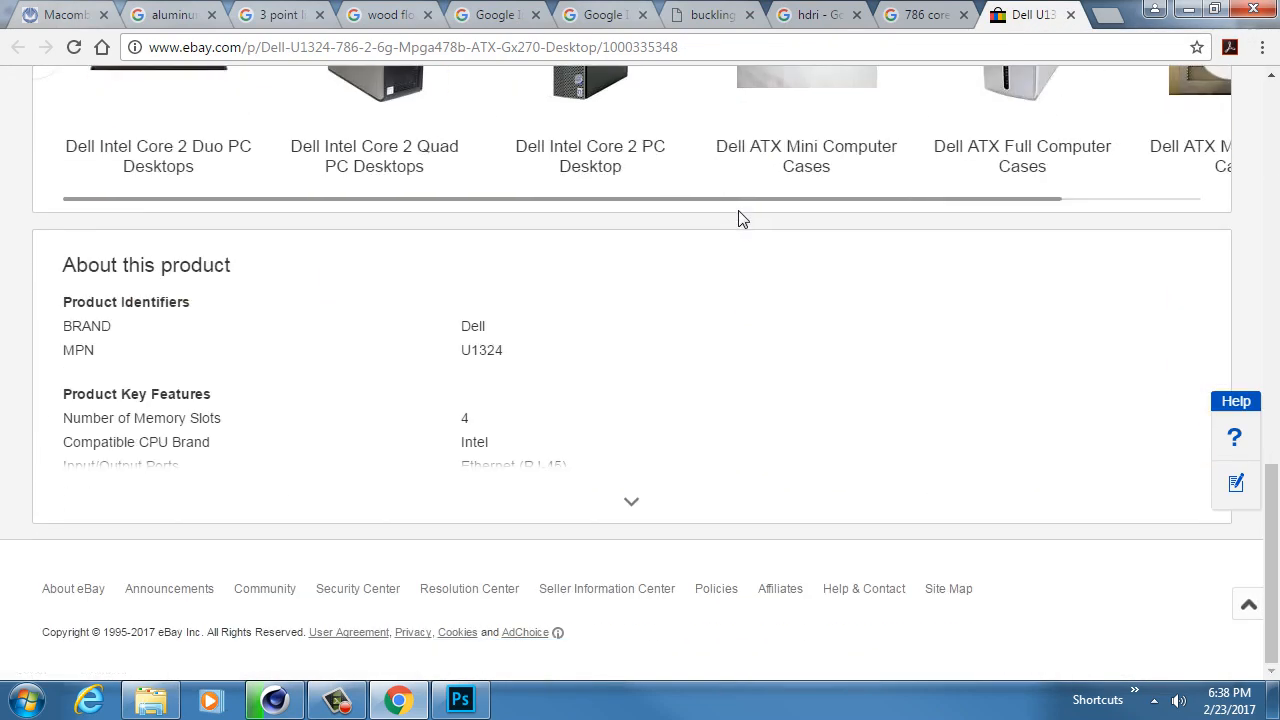
scroll(743, 217, up, 15)
Step: Search eBay for "used render server" and browse the server listings
click(370, 124)
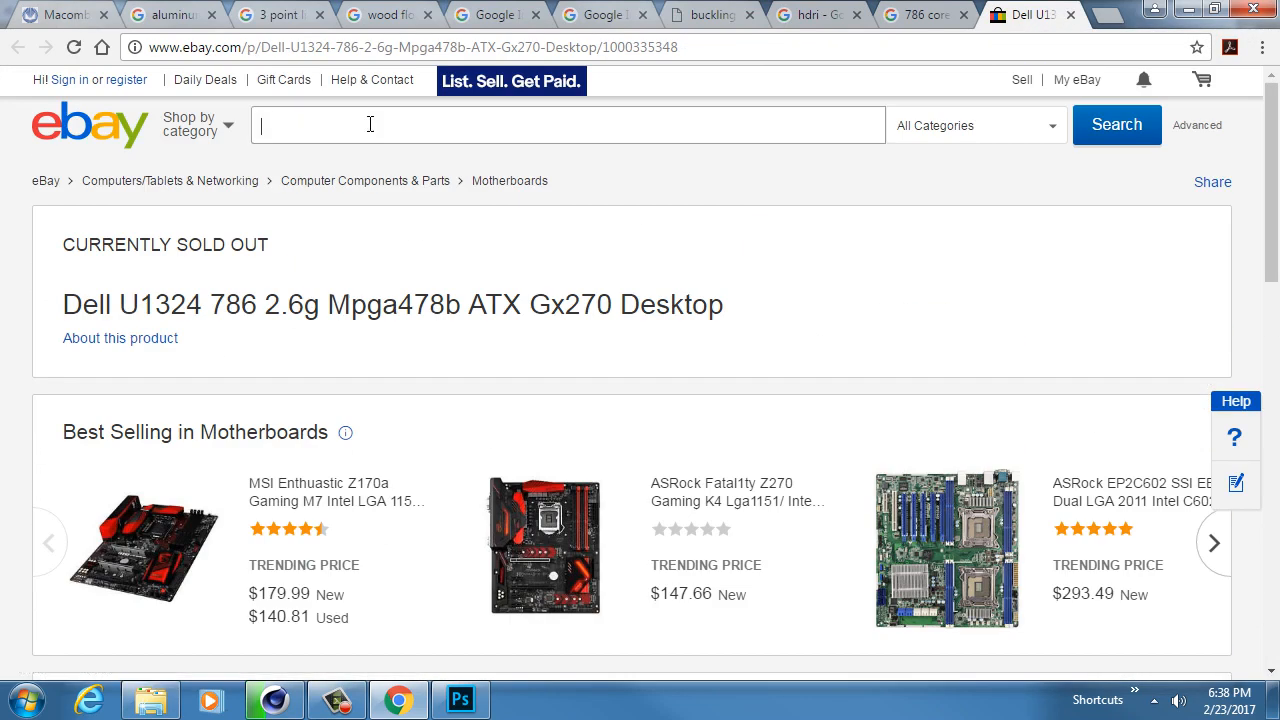
text(used)
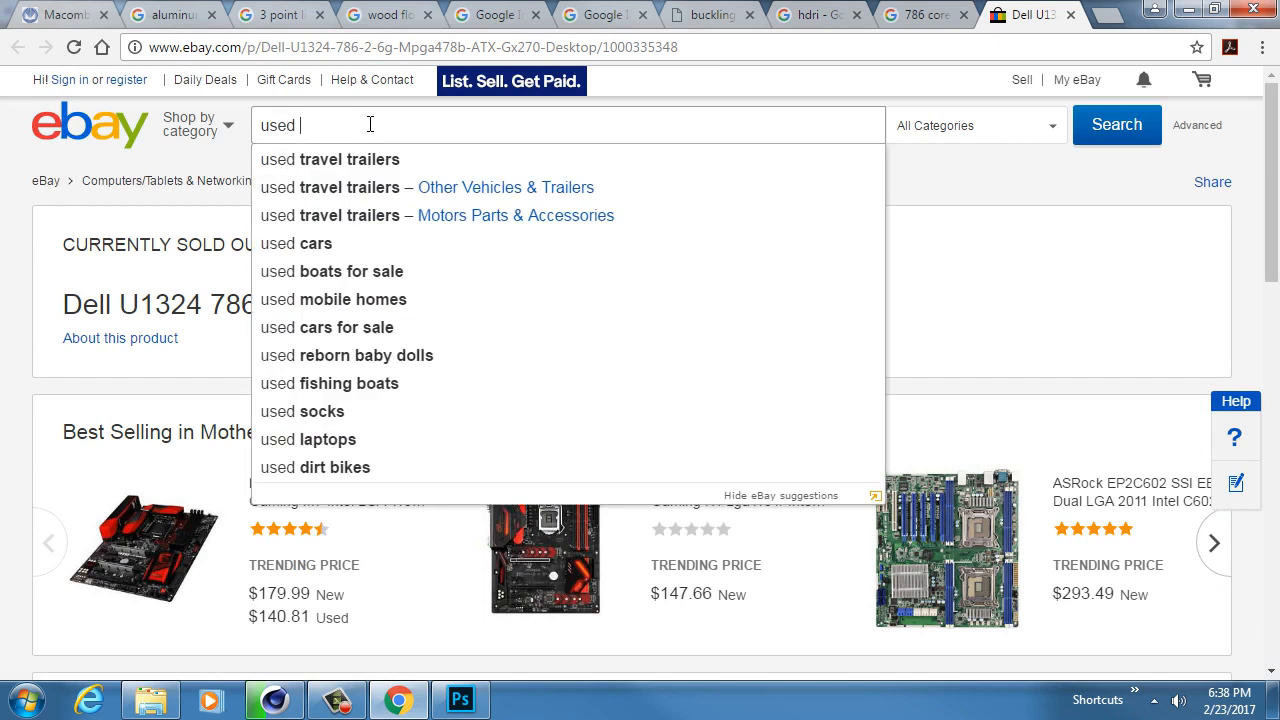
text( render serv)
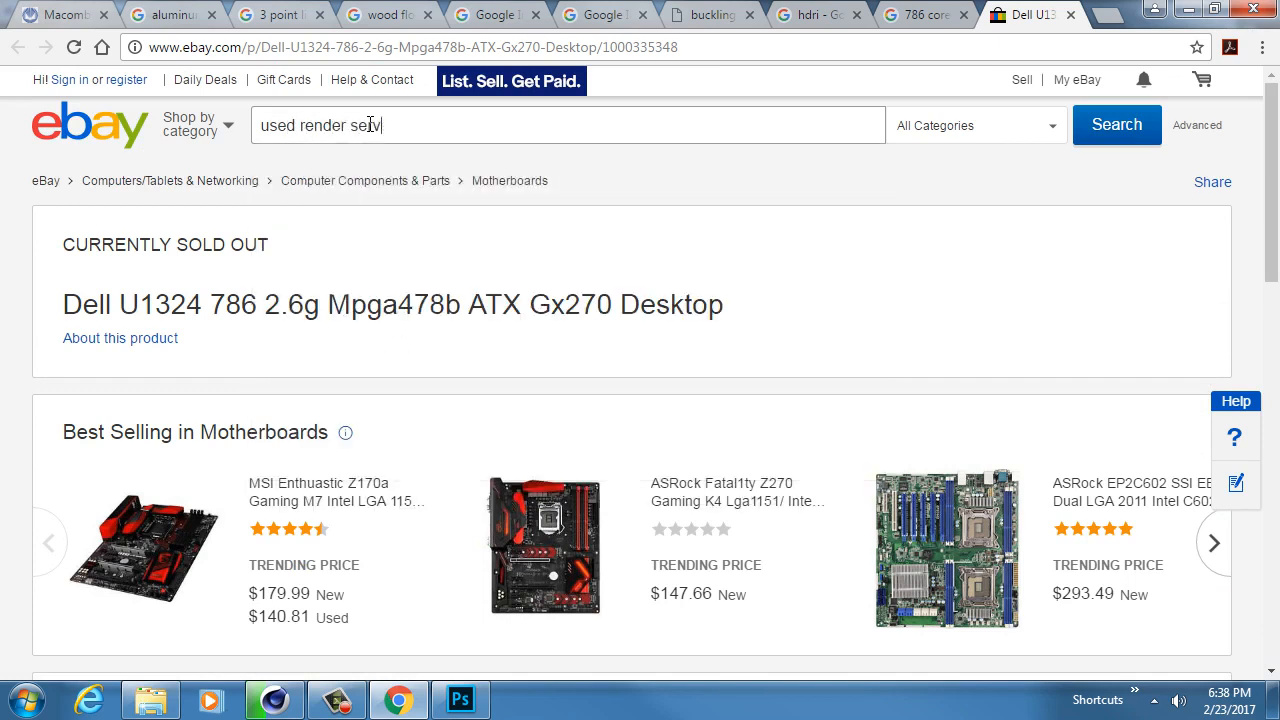
text(er)
key(Return)
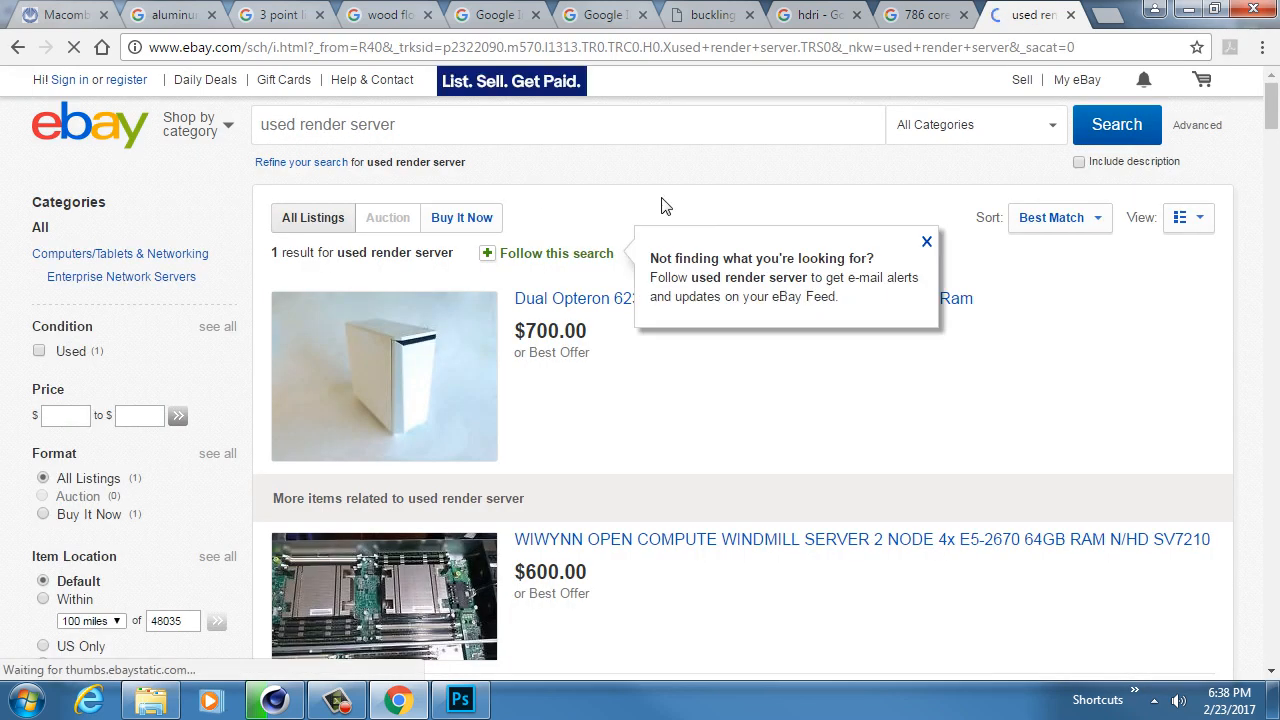
scroll(740, 250, down, 11)
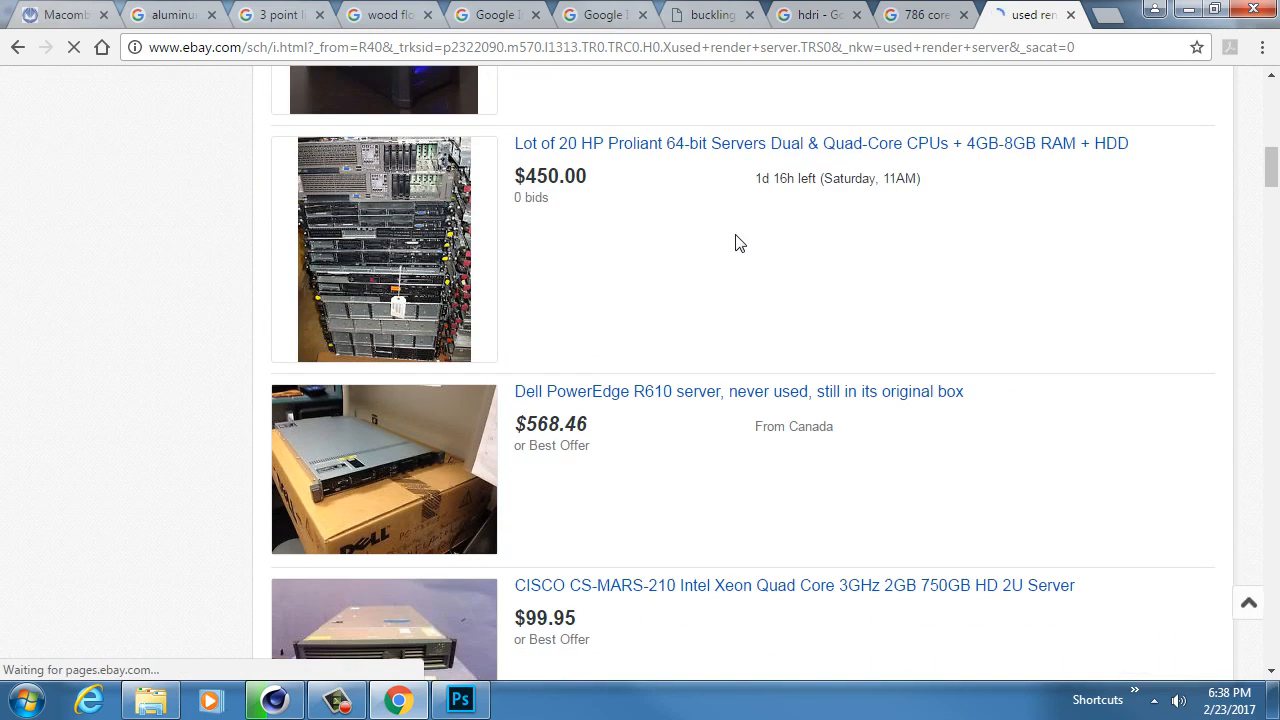
scroll(735, 244, down, 10)
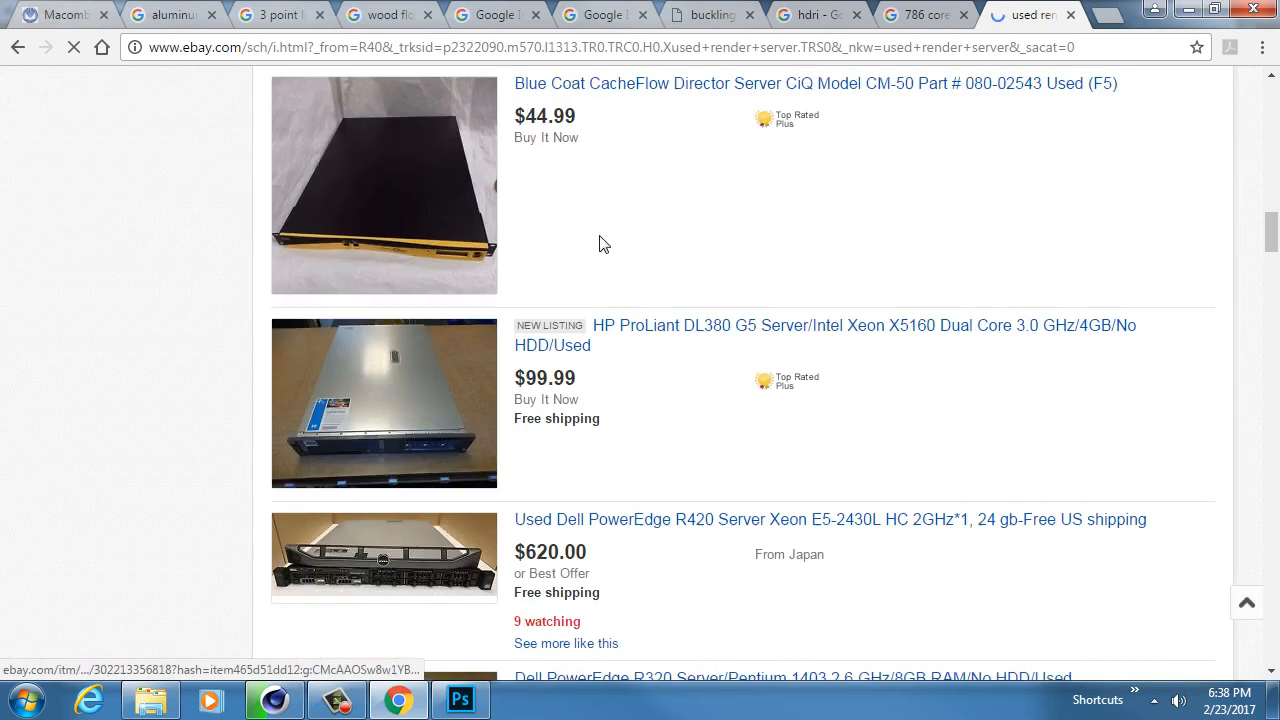
scroll(603, 244, down, 10)
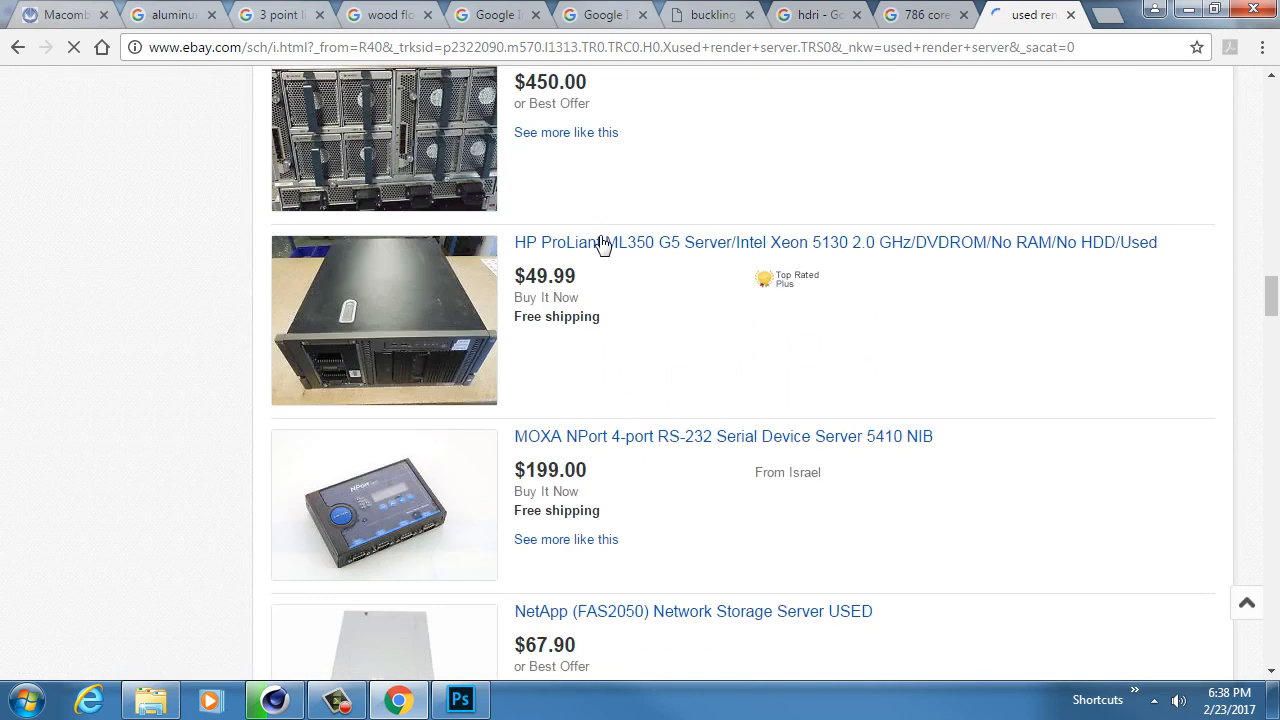
scroll(603, 244, down, 10)
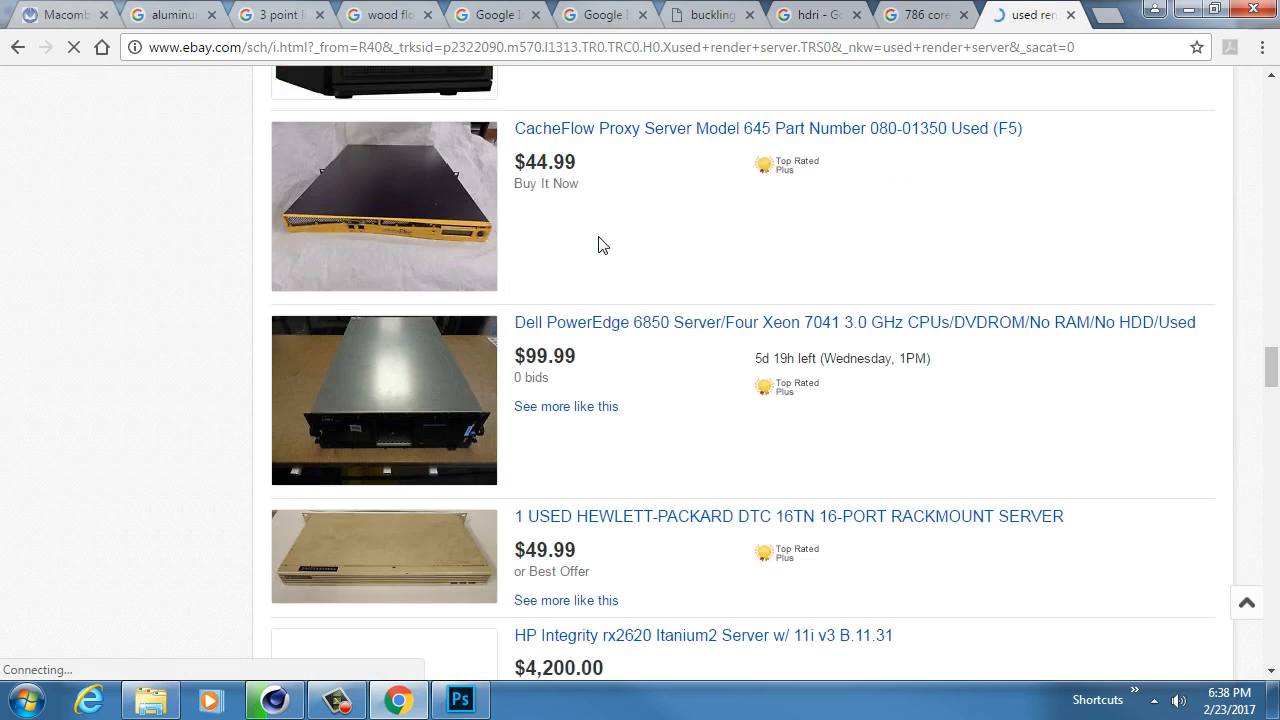
scroll(603, 244, down, 2)
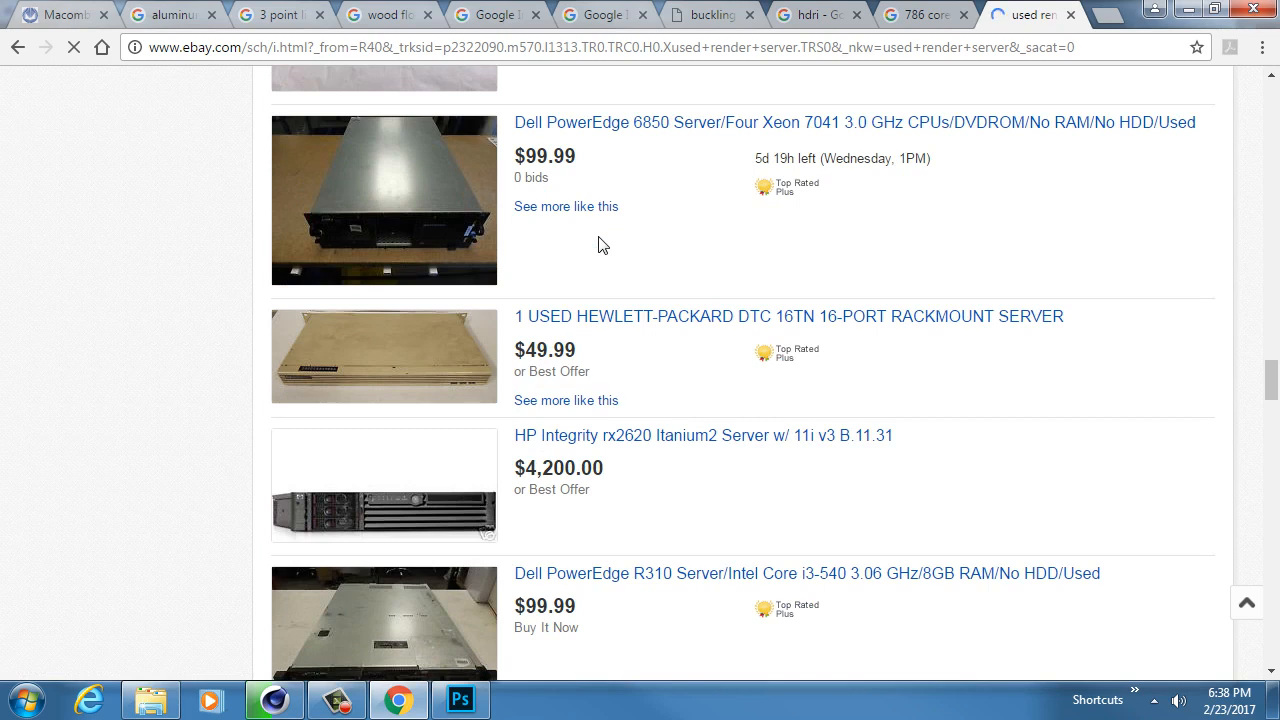
Step: Open Calculator, divide 1728 by 12, and close it again
key(super)
text(calc)
key(Return)
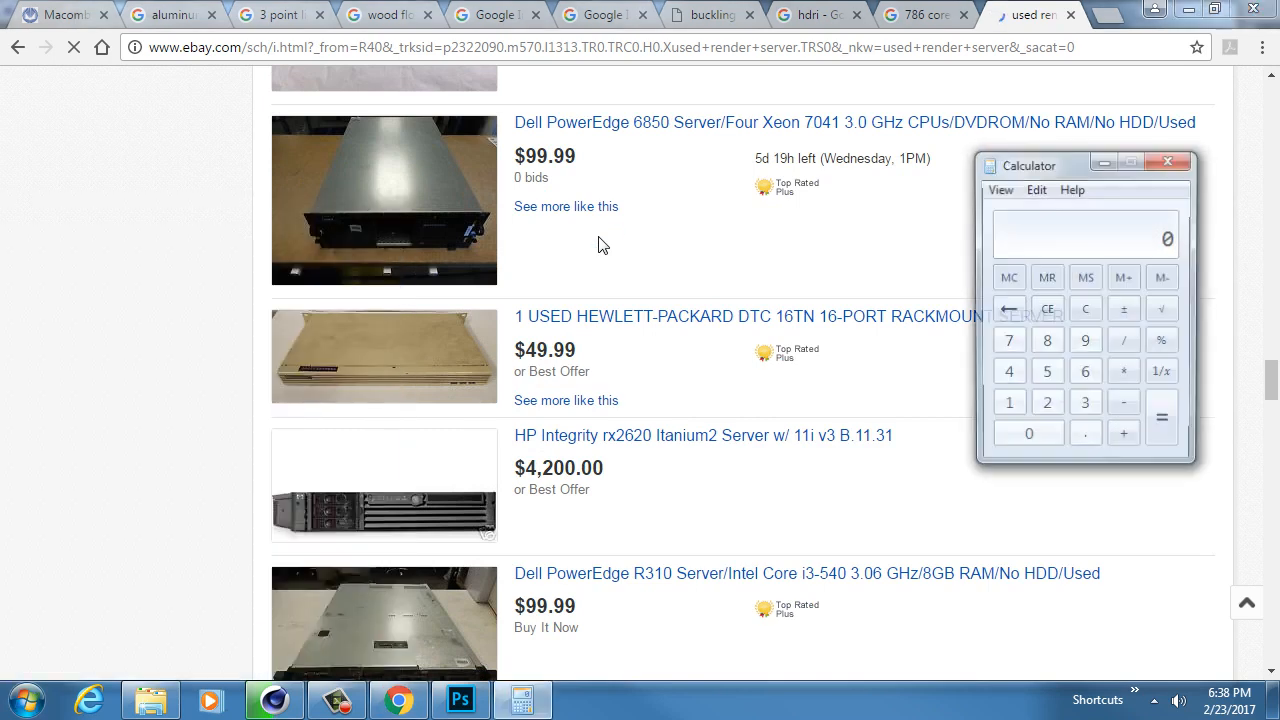
text(172)
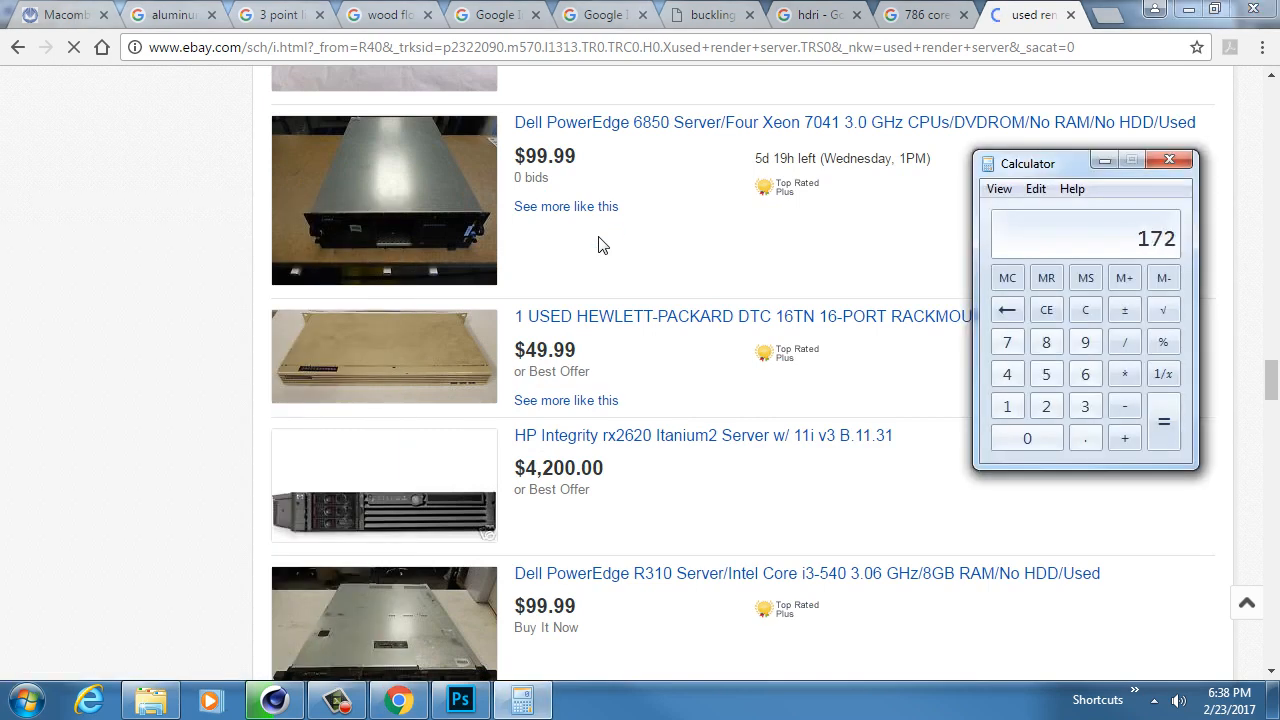
text(8/12)
key(Return)
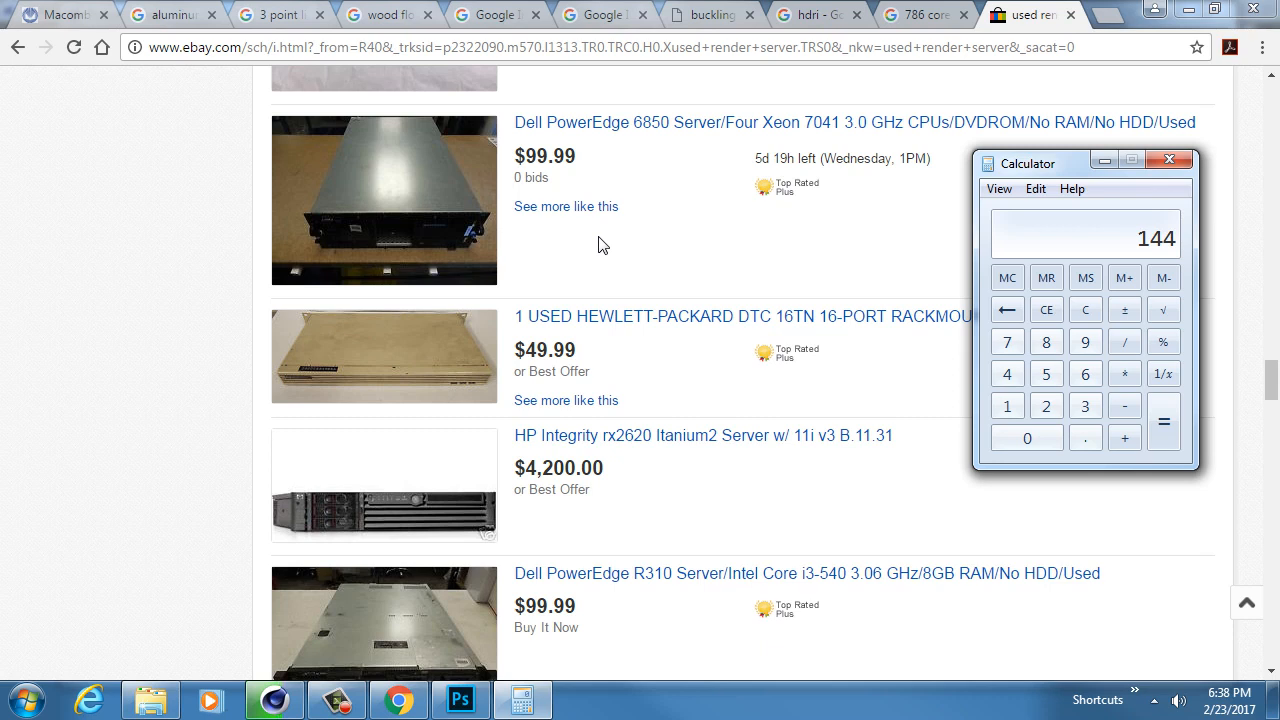
drag(1163, 160, 1165, 167)
click(1171, 172)
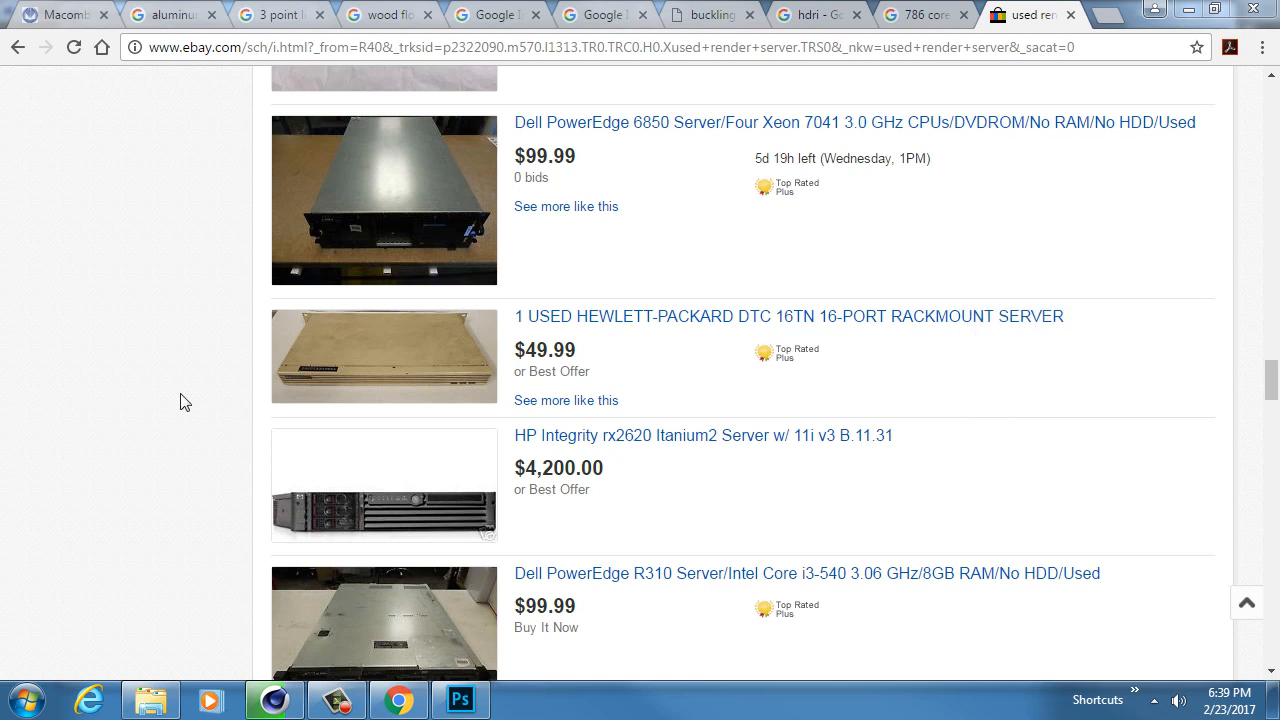
Step: Look through the remaining used server listings down to the sponsored links
scroll(226, 322, down, 5)
scroll(226, 322, down, 14)
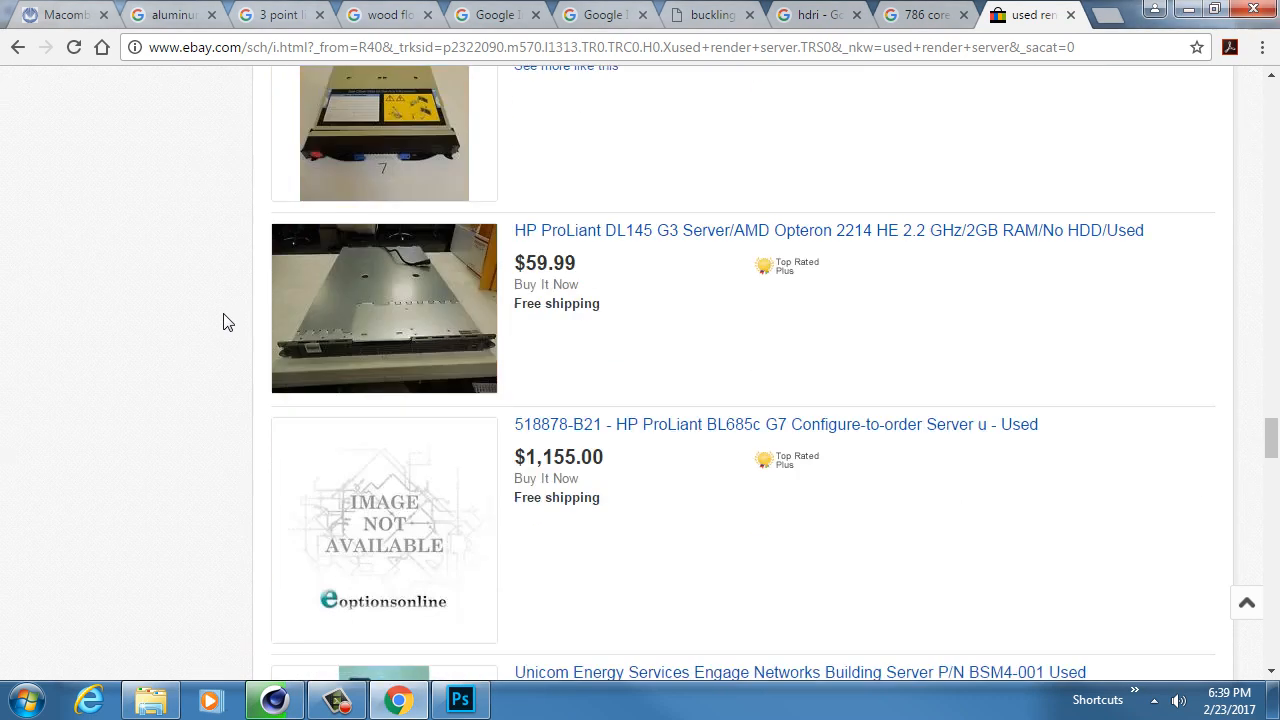
scroll(226, 326, down, 14)
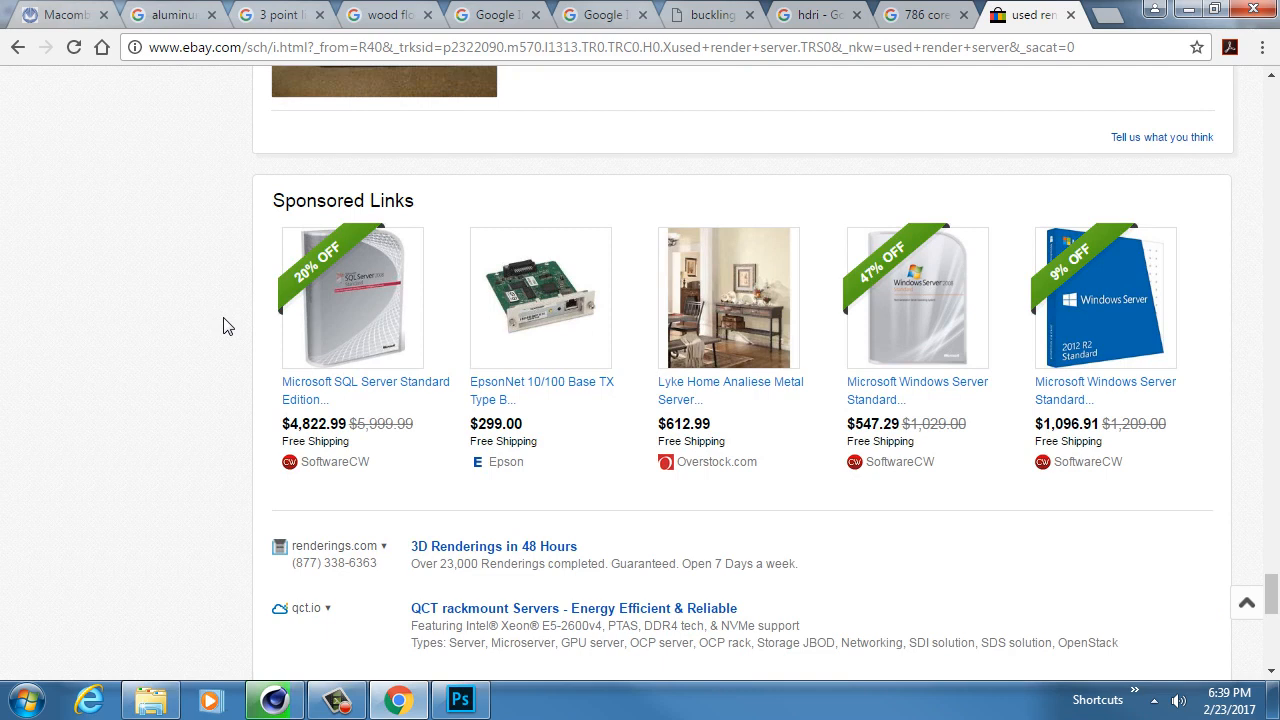
scroll(251, 183, up, 15)
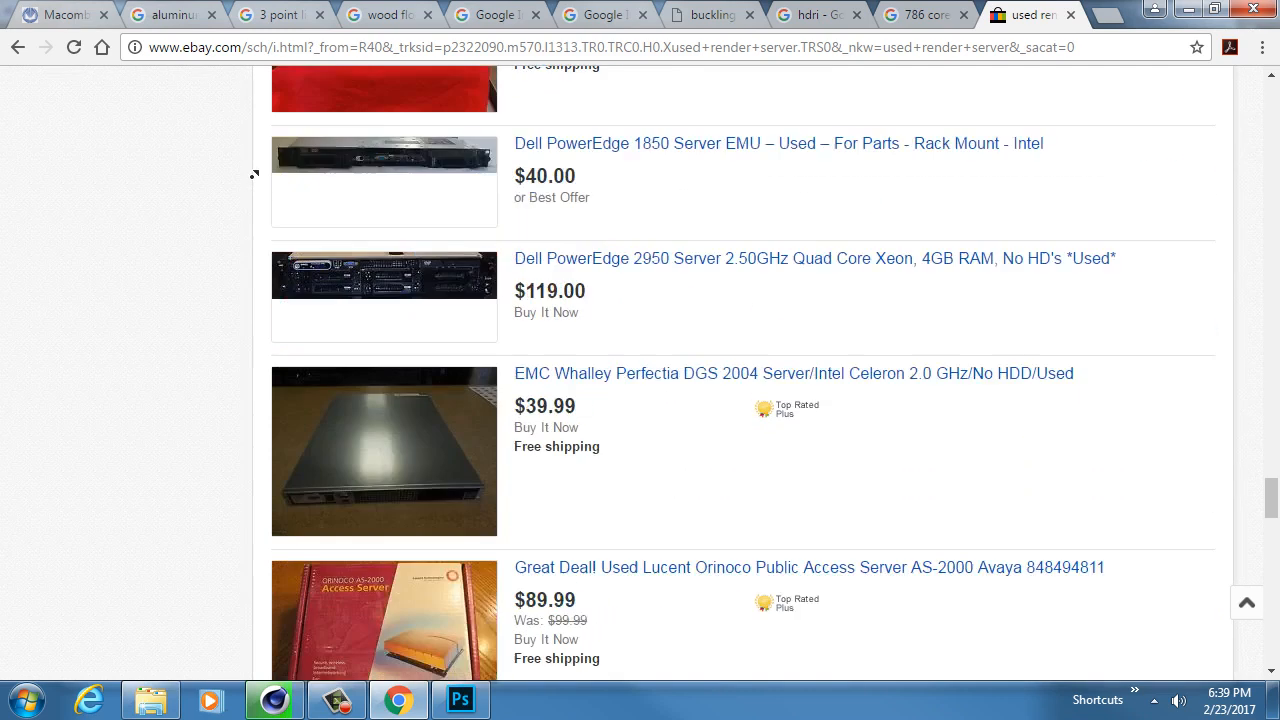
Step: Switch back to Cinema 4D and examine the bottles, liquid and can tops in the finished render up close
click(1189, 9)
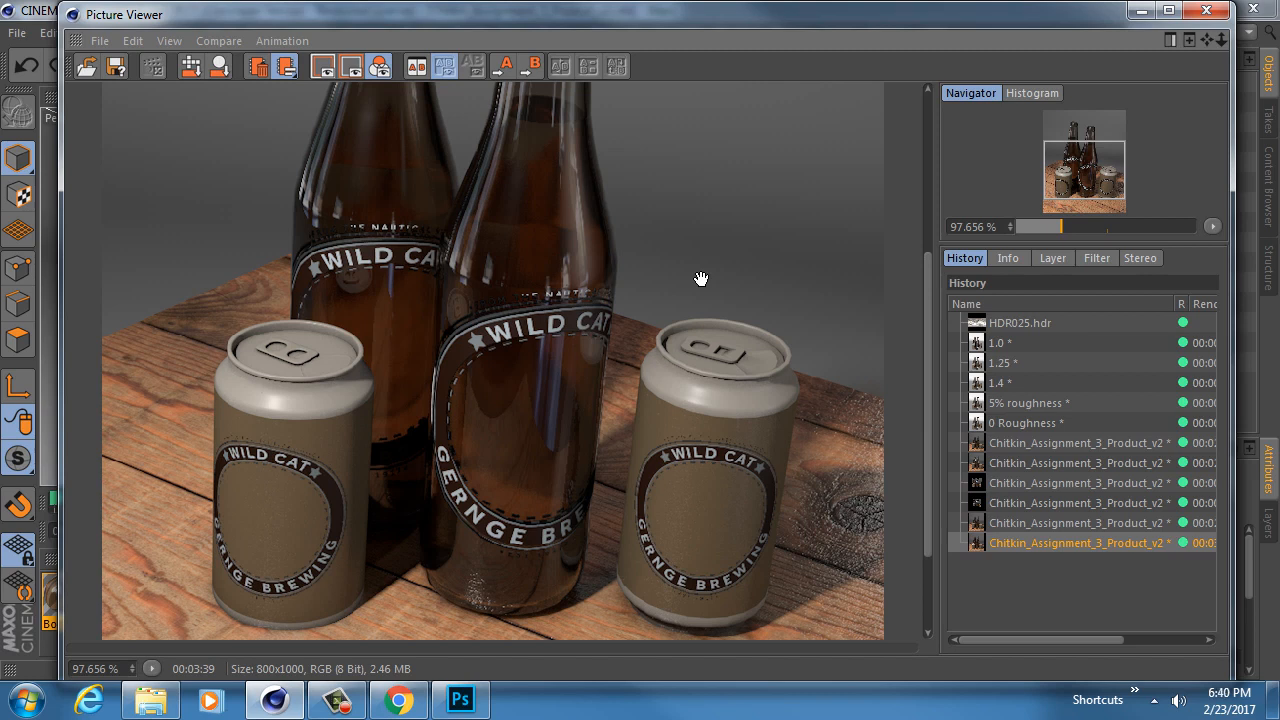
scroll(526, 297, up, 1)
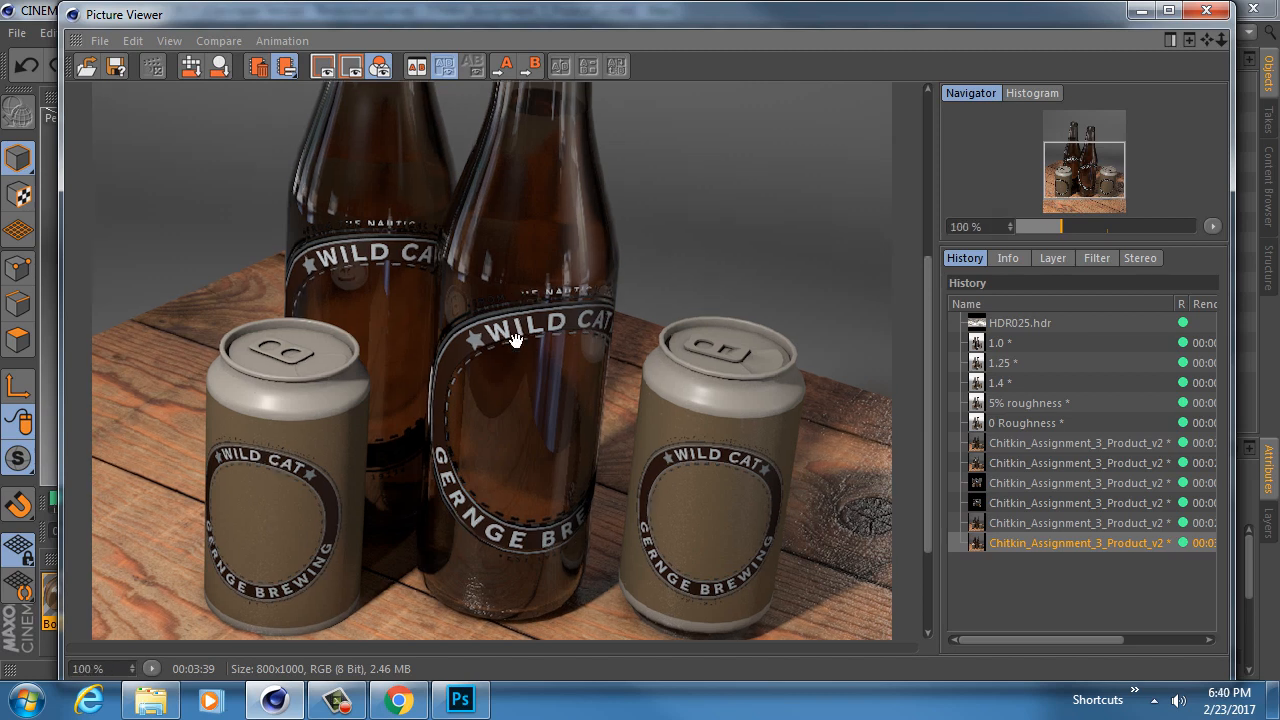
drag(526, 297, 491, 177)
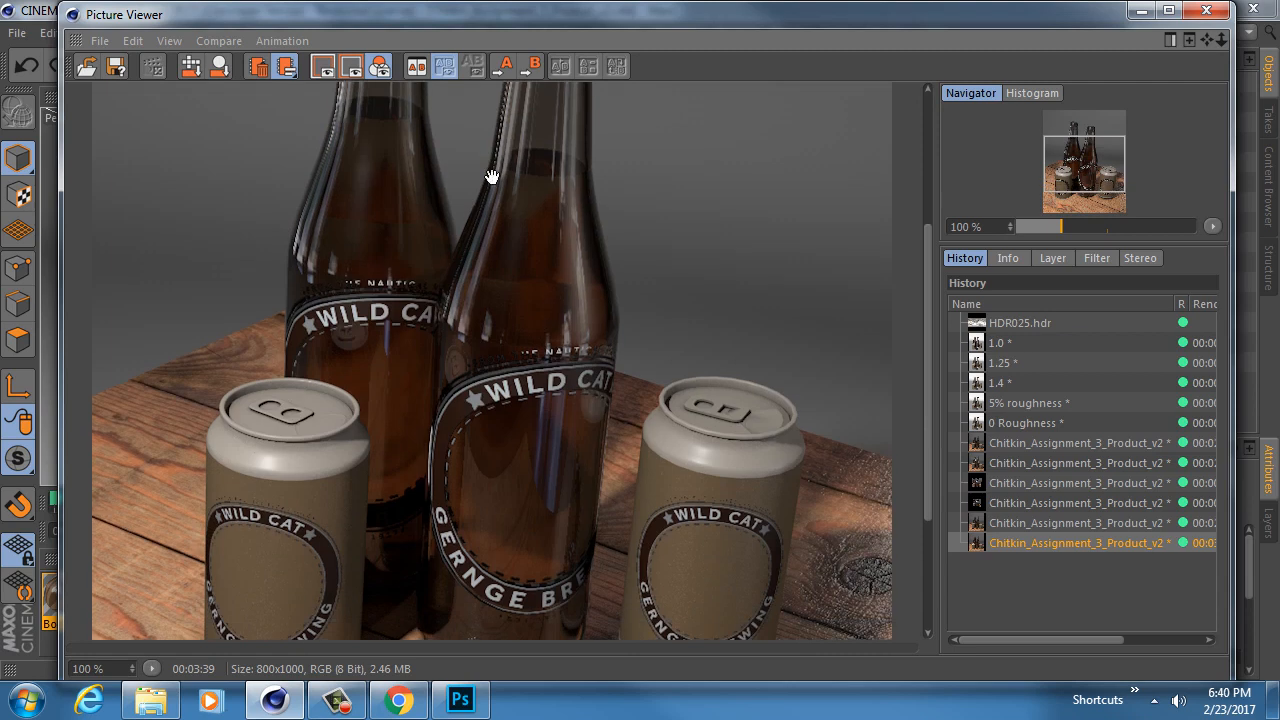
drag(514, 366, 540, 360)
drag(553, 422, 548, 450)
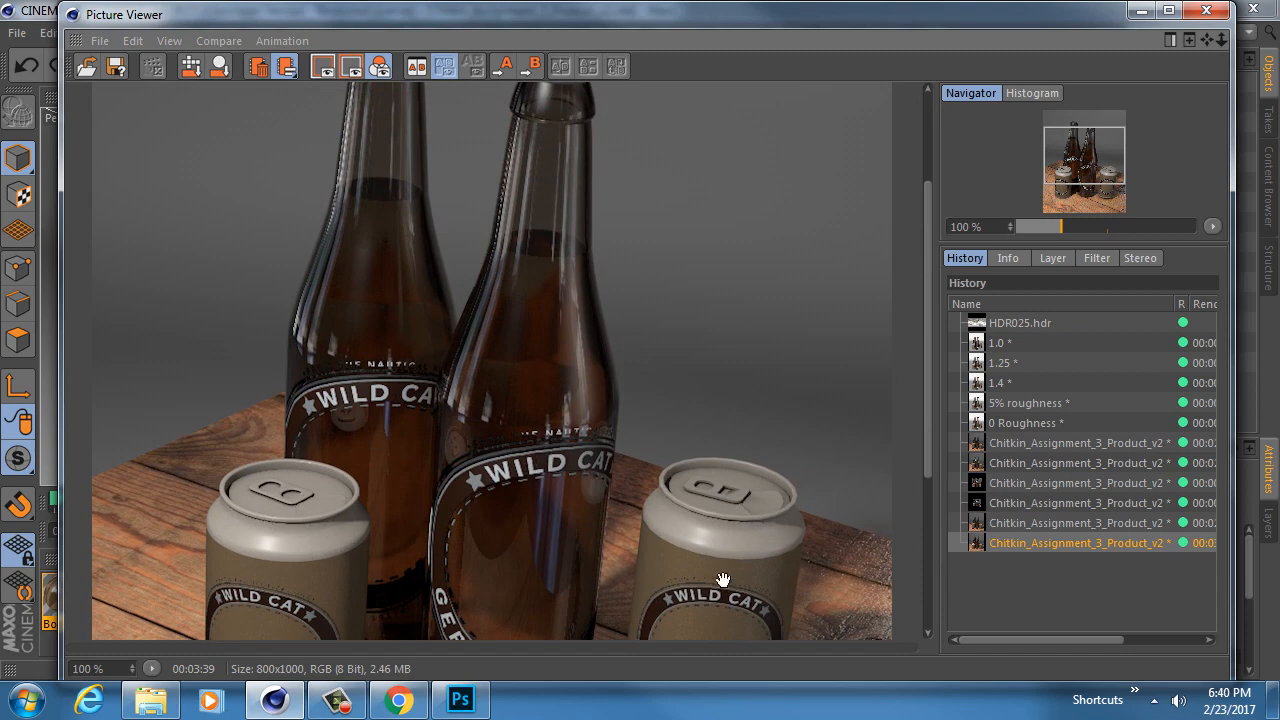
drag(723, 580, 738, 416)
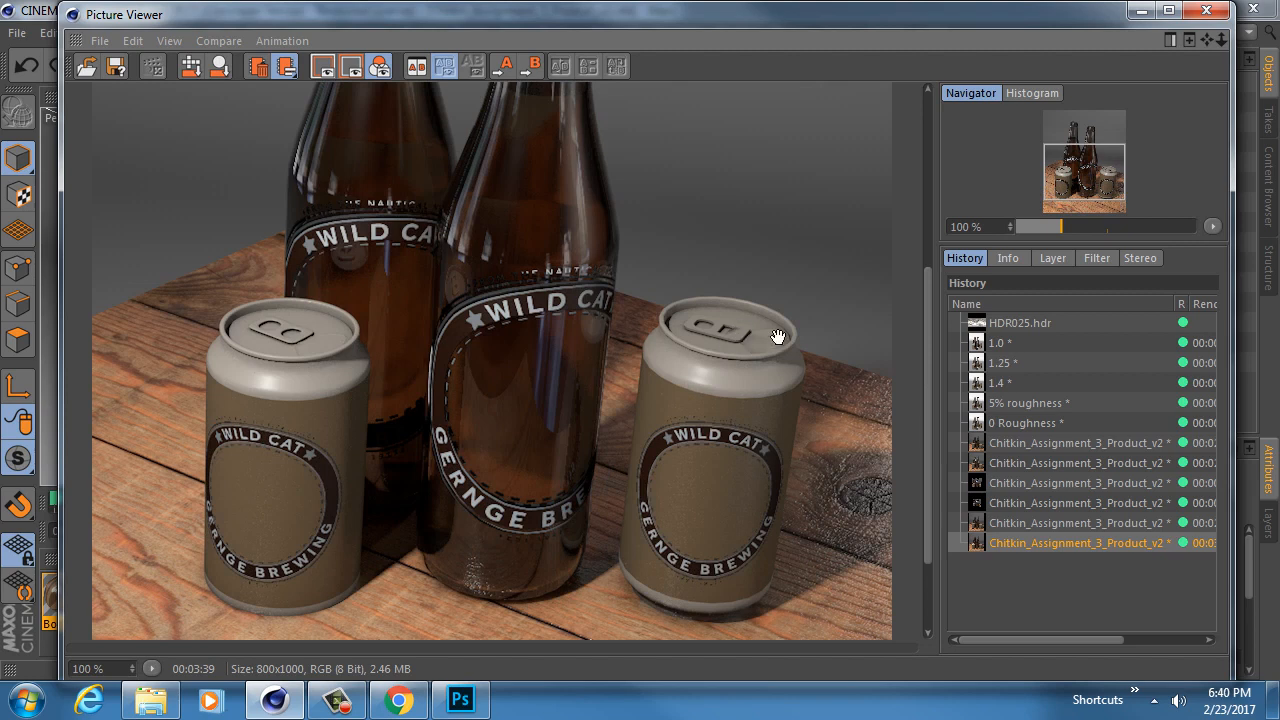
scroll(778, 336, up, 5)
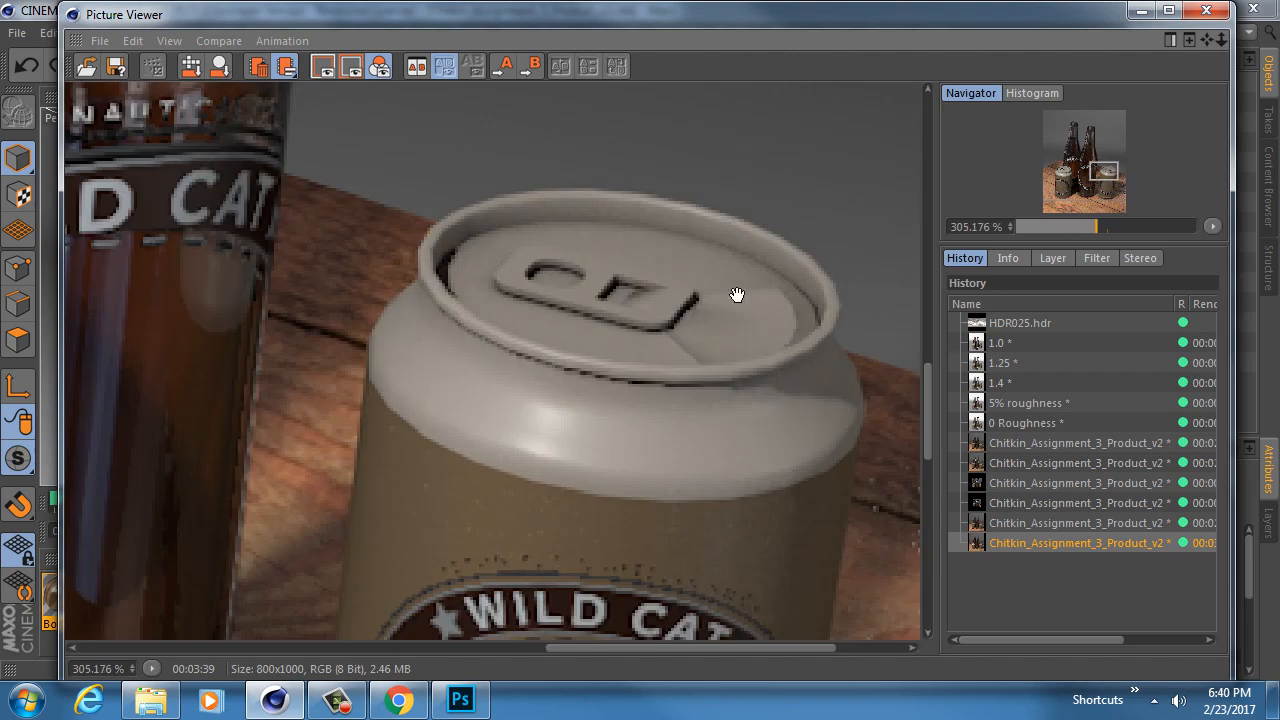
scroll(675, 297, down, 3)
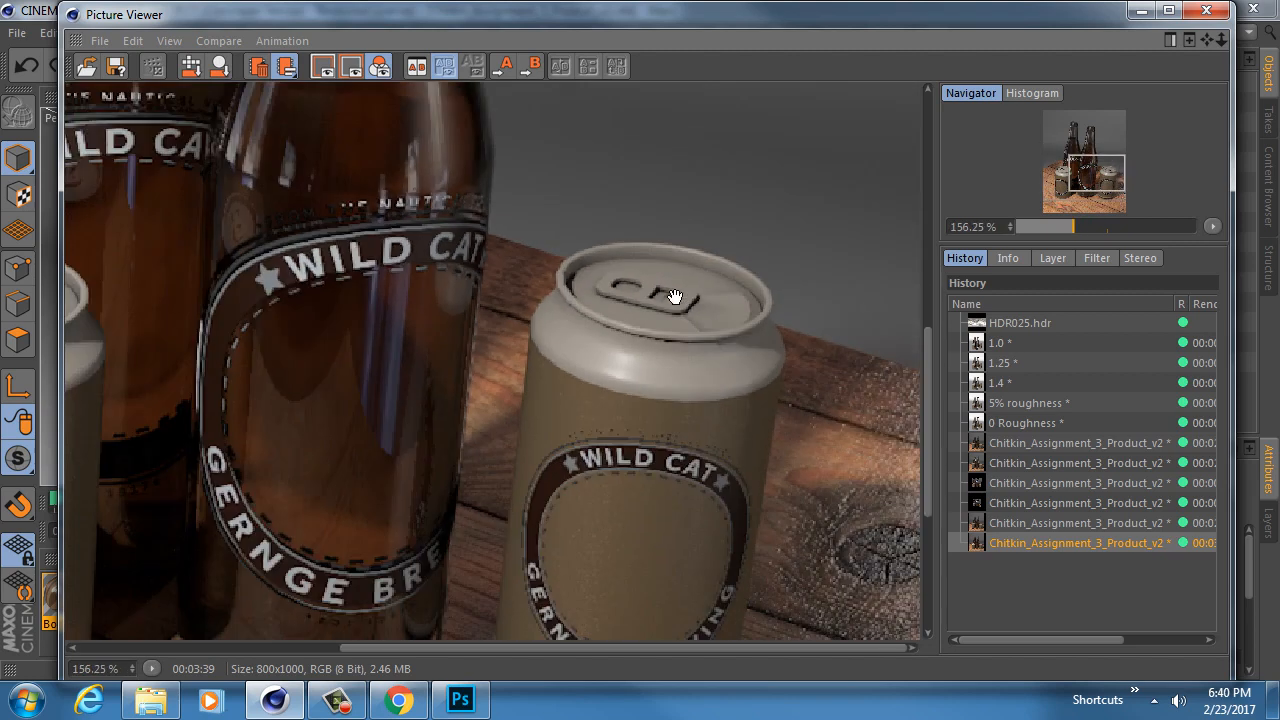
scroll(675, 297, down, 2)
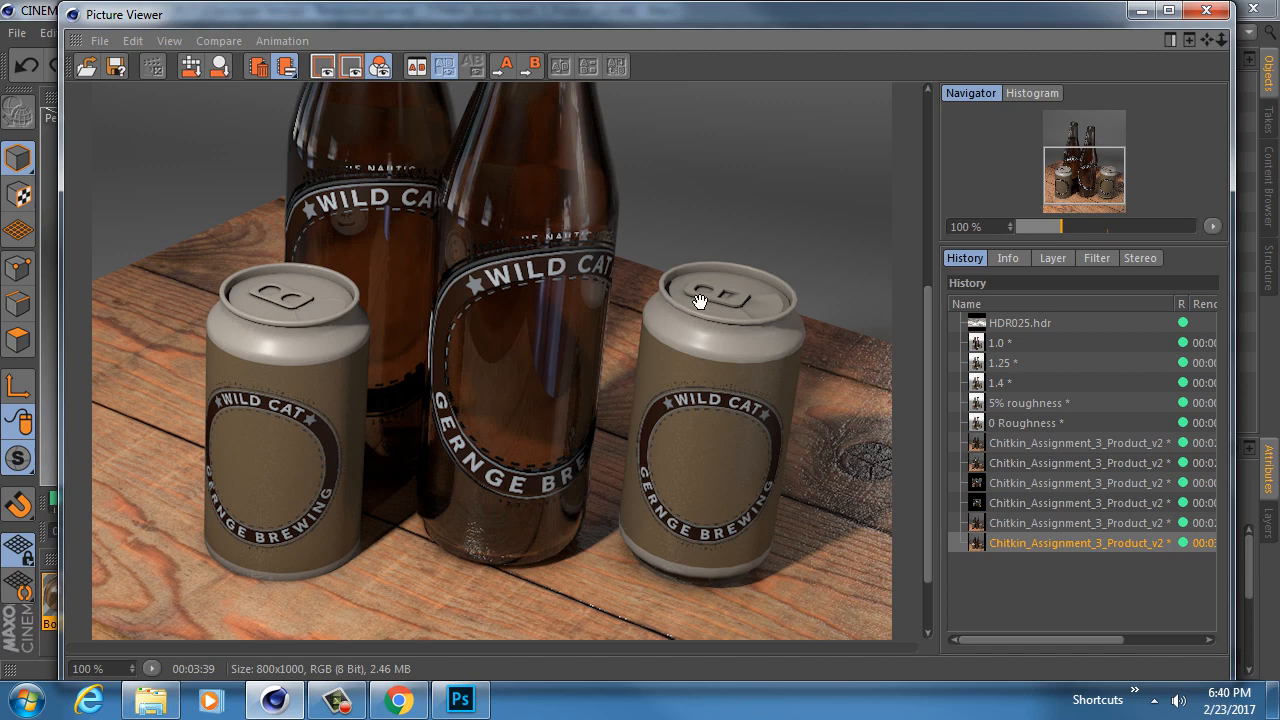
Step: Minimize the finished render and set Can #2 Instance to reference the Can Subdivision Surface
click(1141, 10)
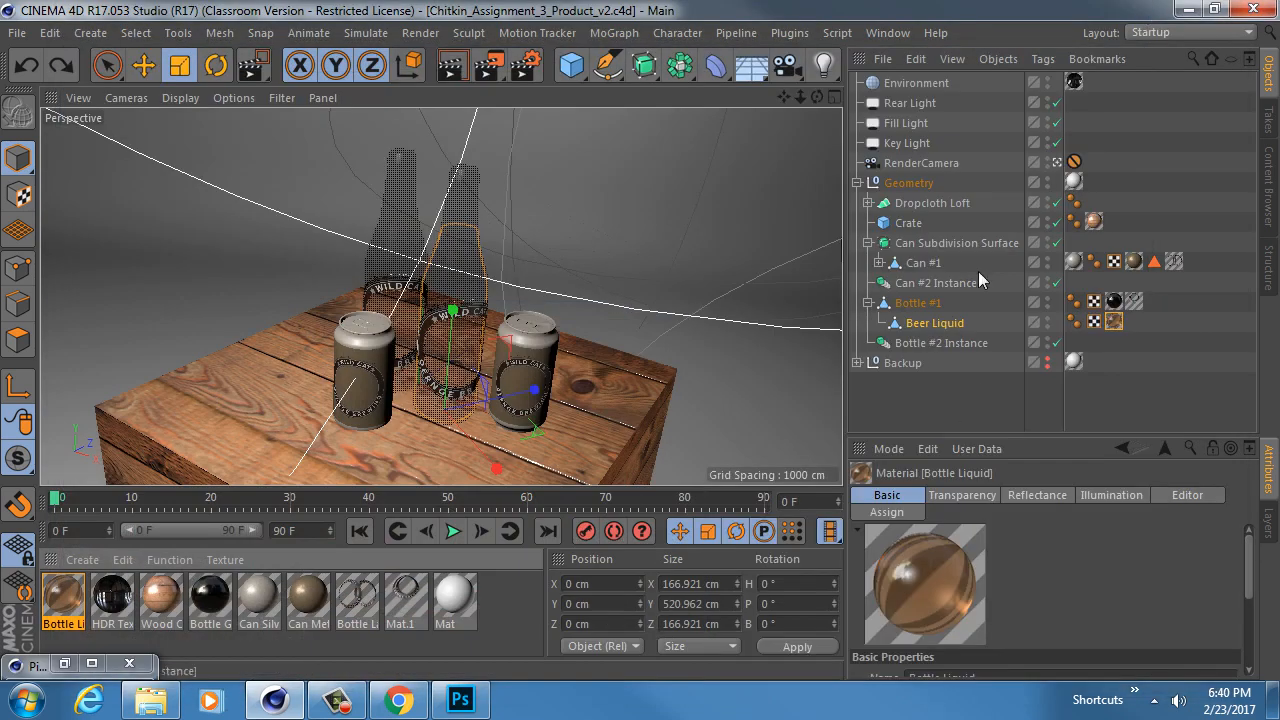
click(926, 342)
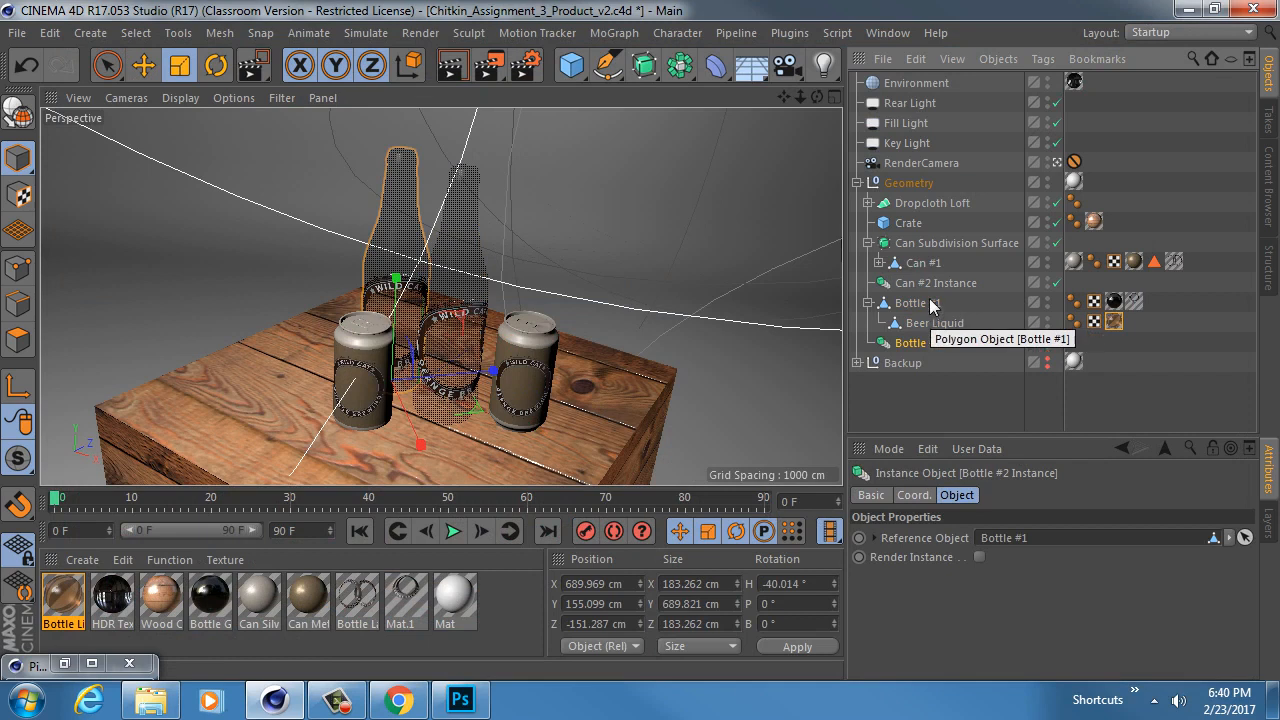
click(926, 263)
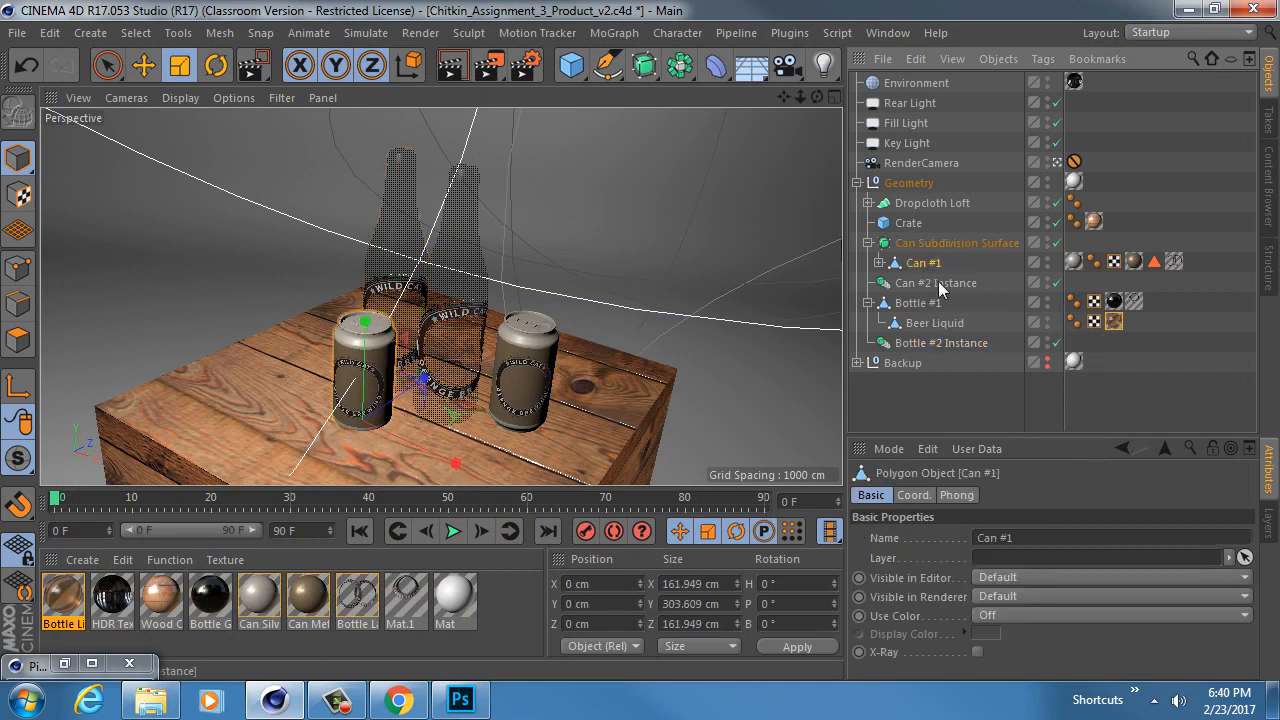
click(938, 283)
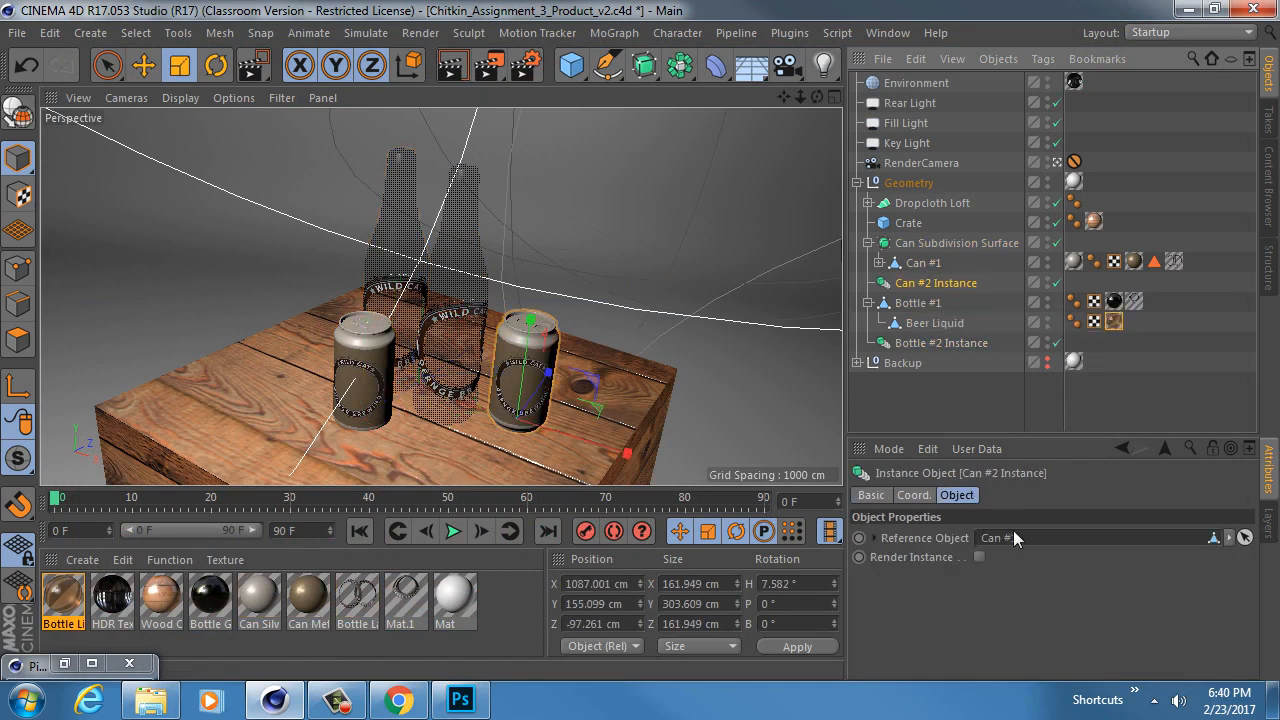
click(926, 265)
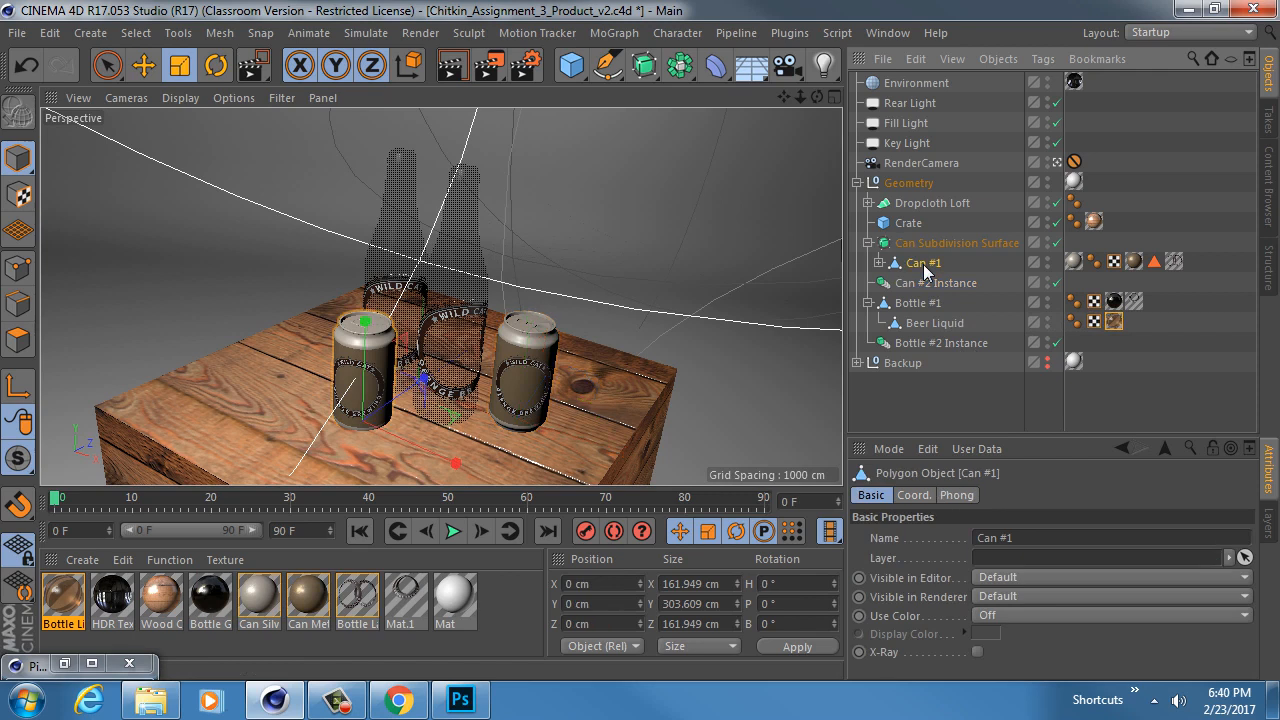
click(931, 284)
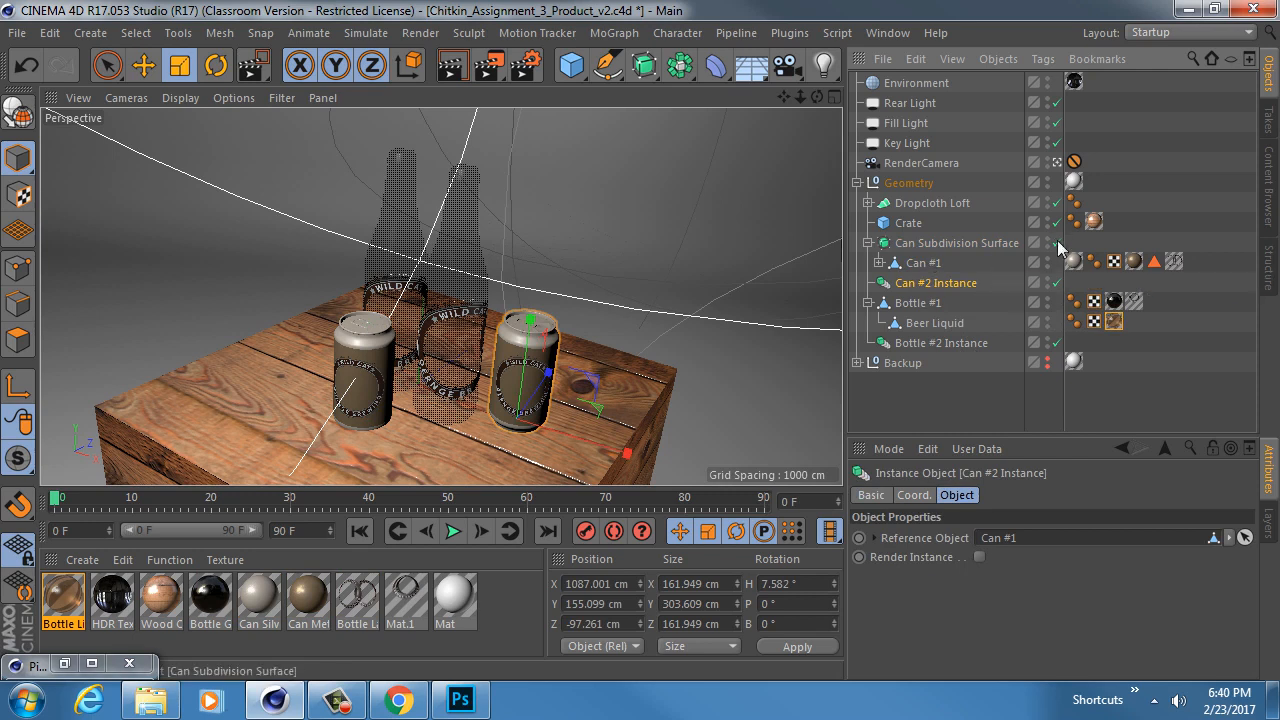
drag(939, 243, 1033, 549)
Step: Compare the second can's lid up close with and without the subdivided reference, keep the subdivided one, and return to the RenderCamera view
click(1057, 162)
scroll(523, 308, up, 10)
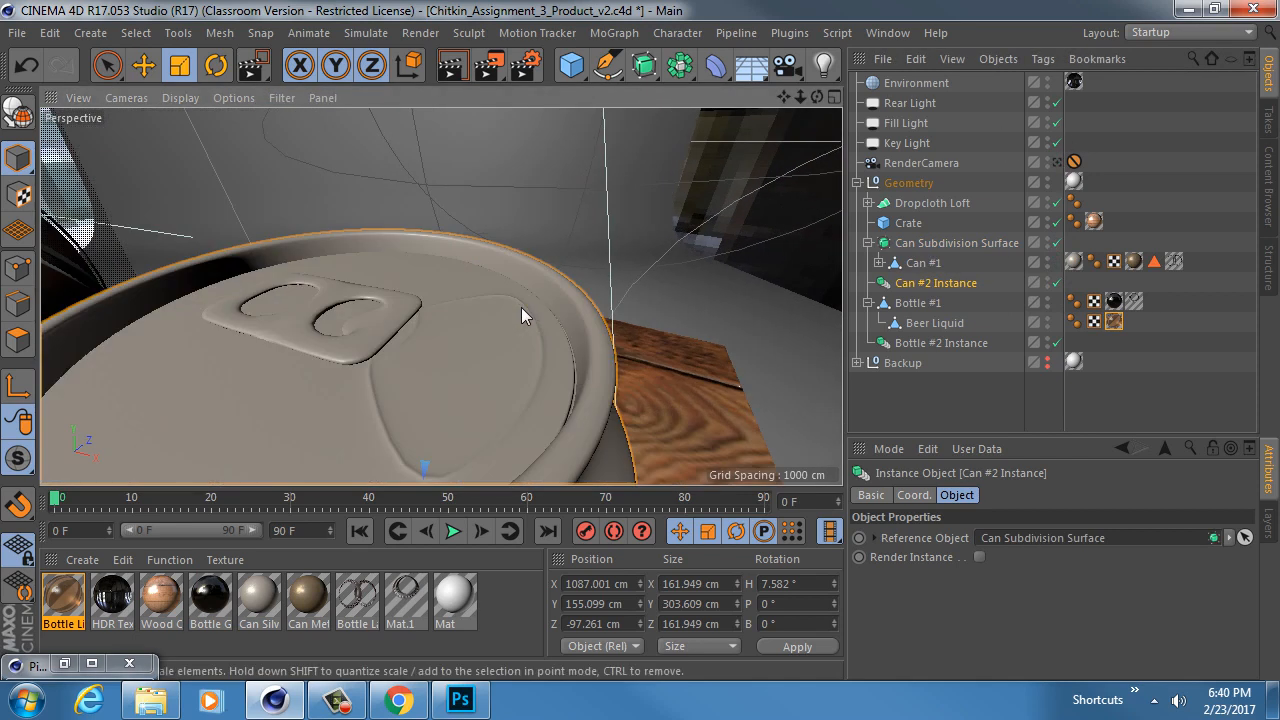
key(ctrl+z)
key(ctrl+z)
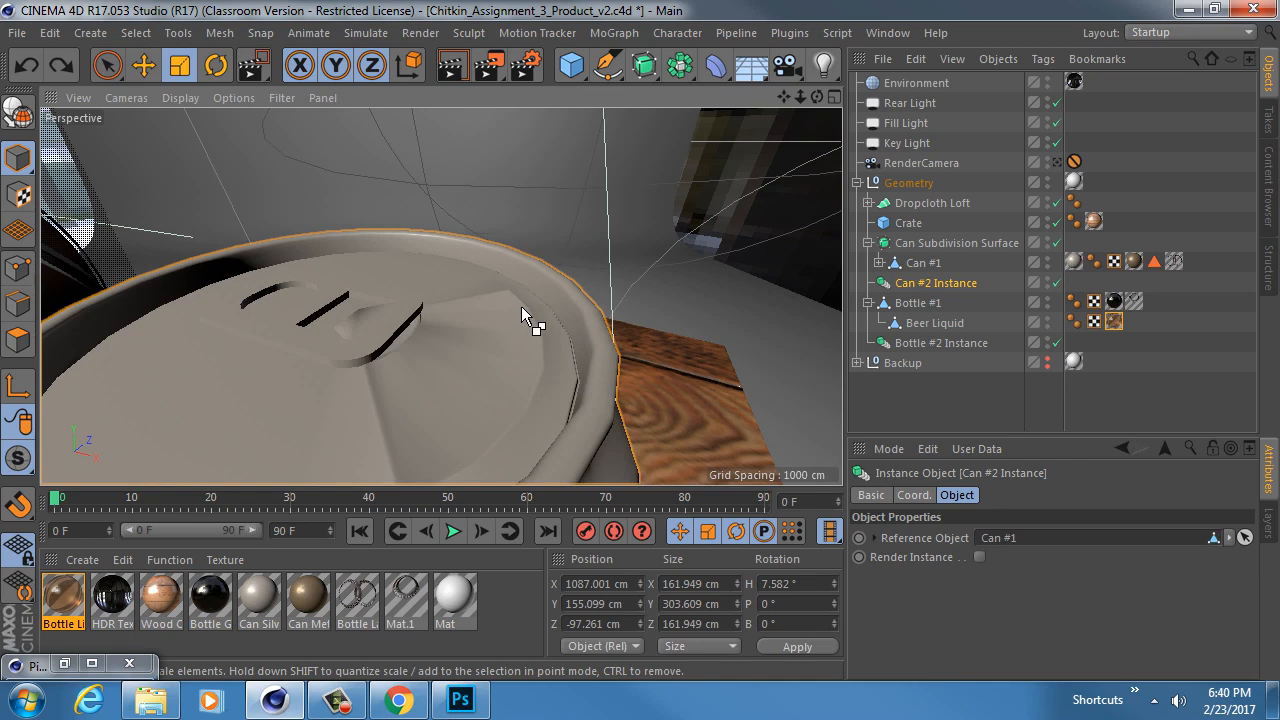
key(ctrl+y)
key(ctrl+z)
key(ctrl+y)
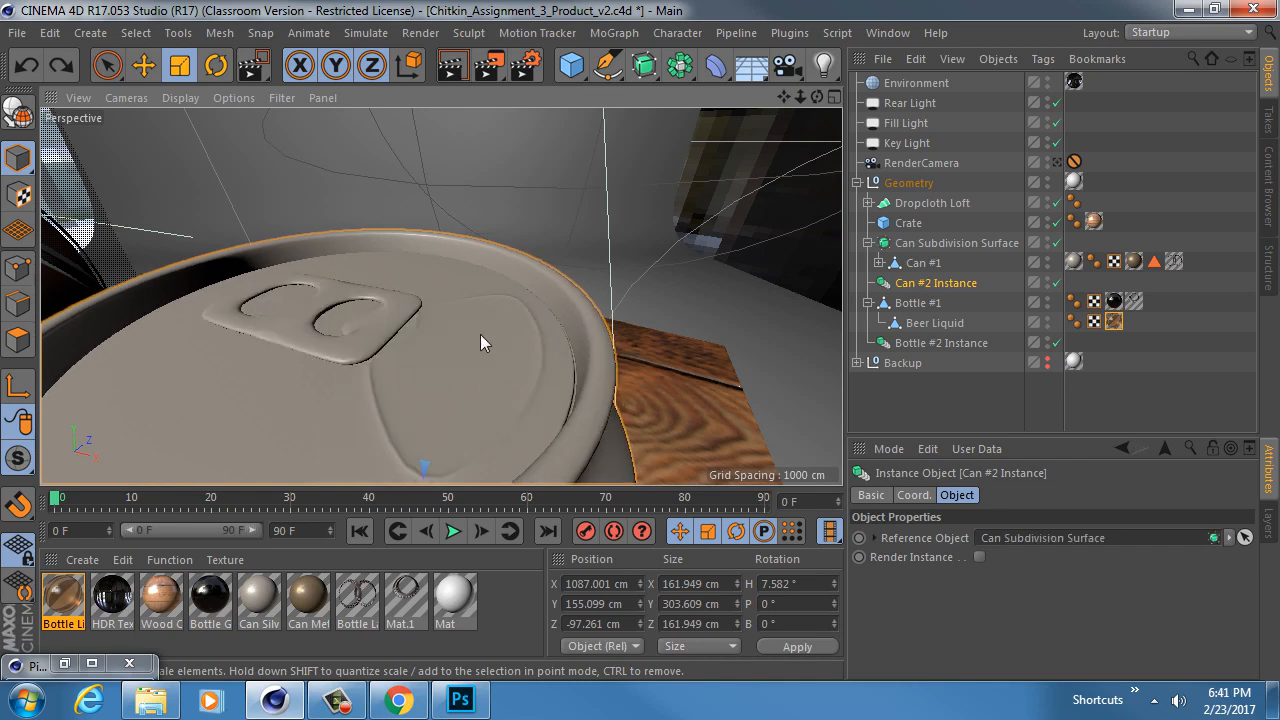
scroll(479, 334, down, 10)
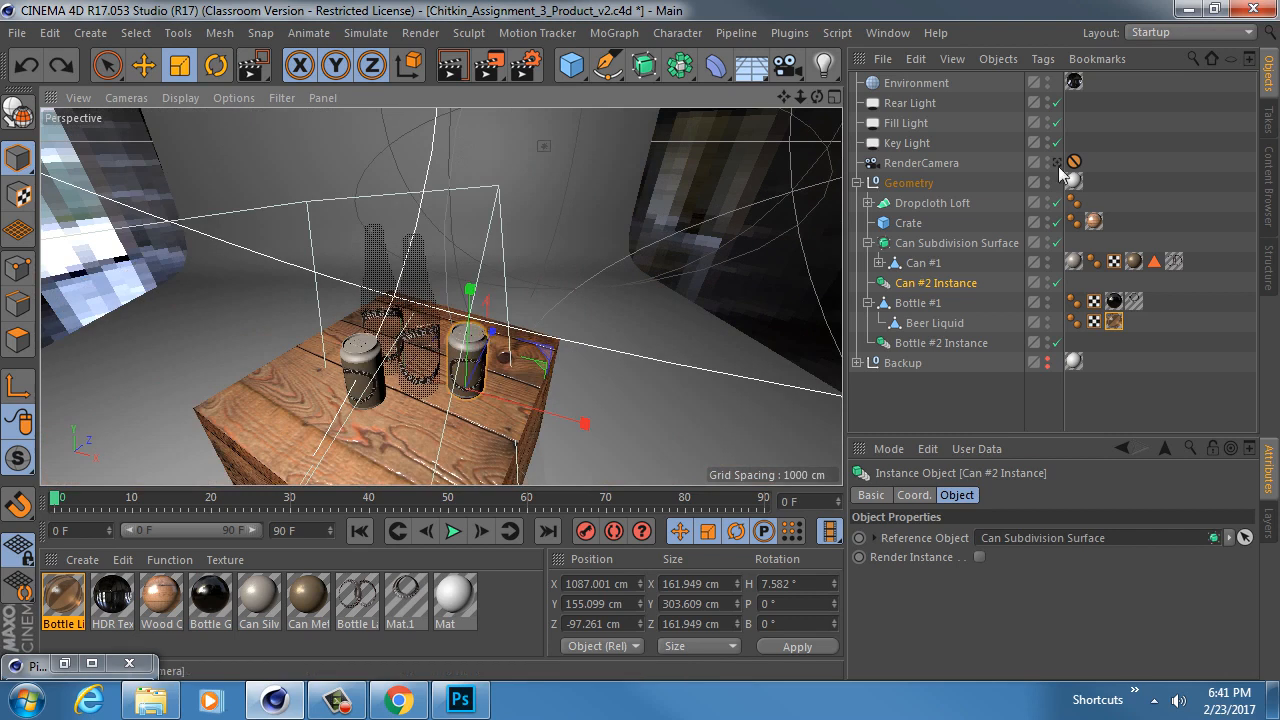
click(1057, 163)
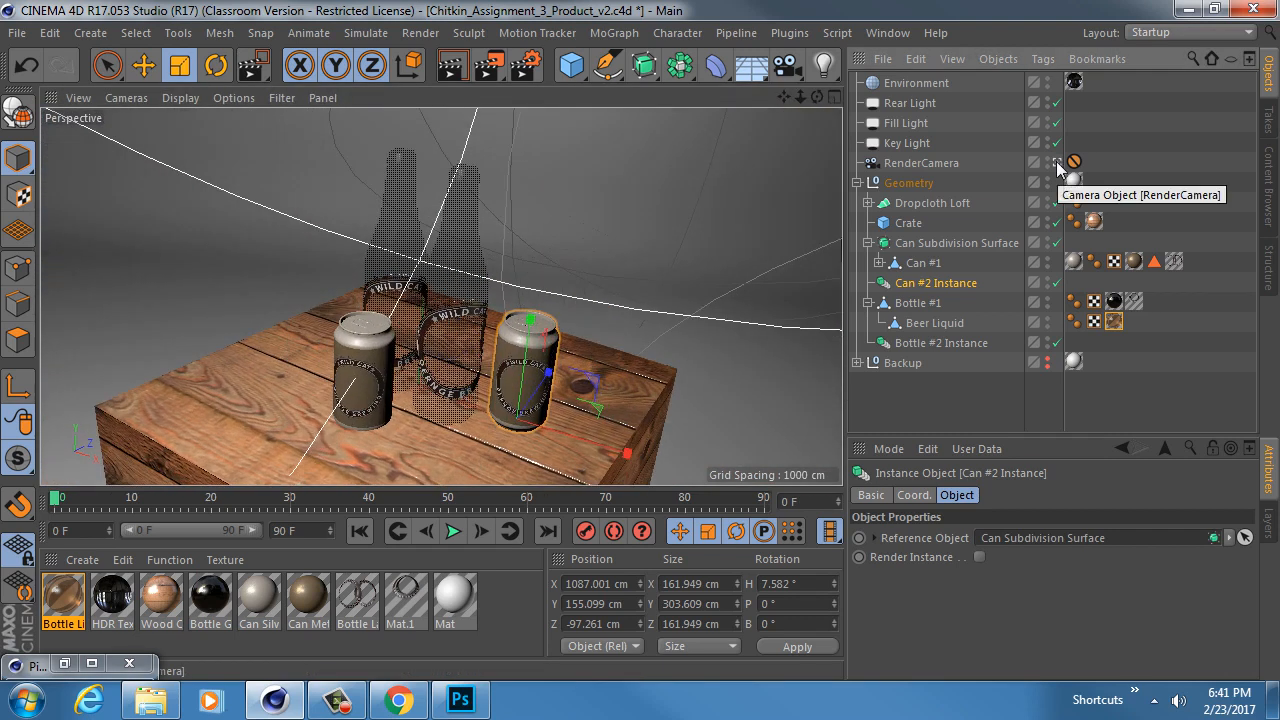
Step: Leave the RenderCamera view and isolate Bottle #1 with its Beer Liquid in the viewport
click(911, 303)
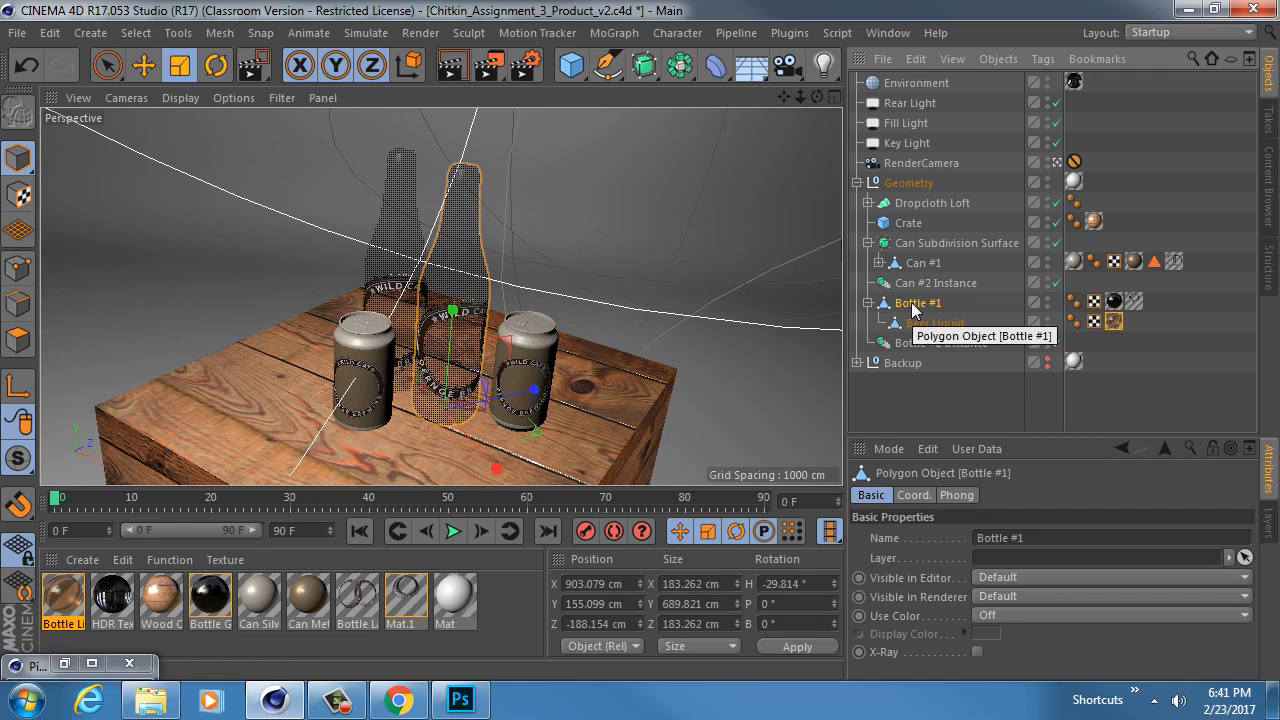
click(928, 323)
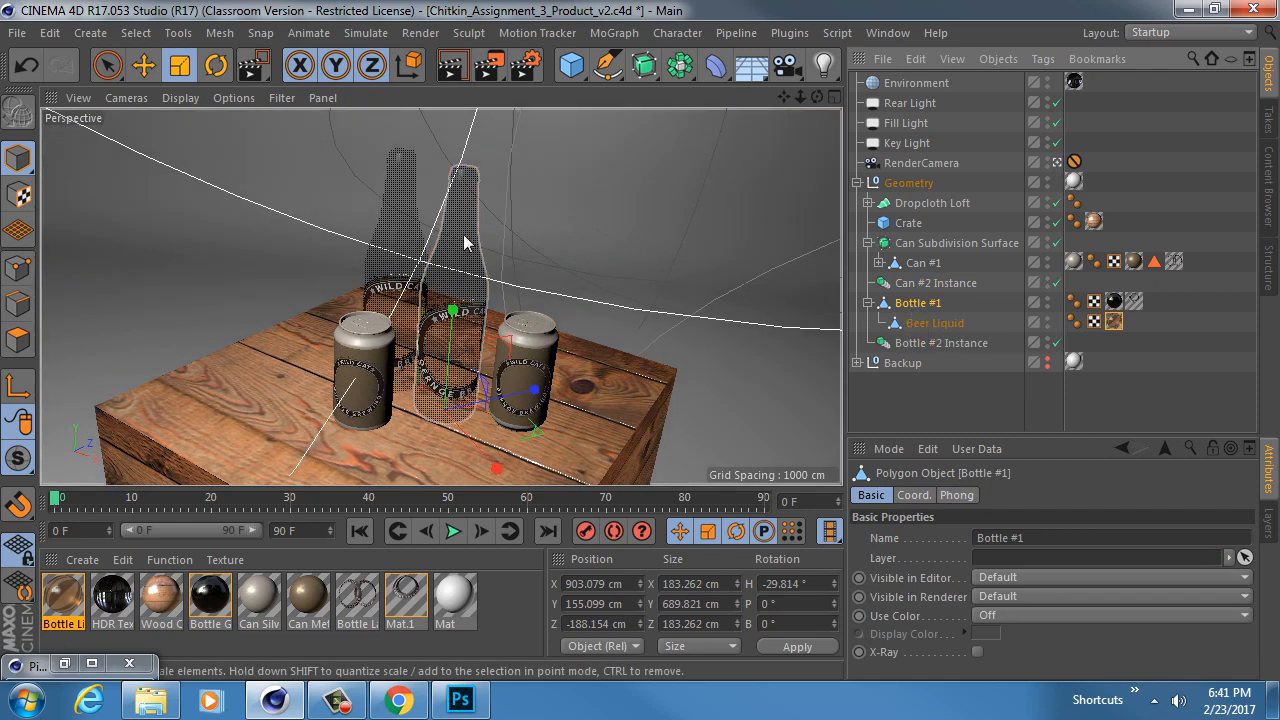
click(1058, 163)
click(1058, 163)
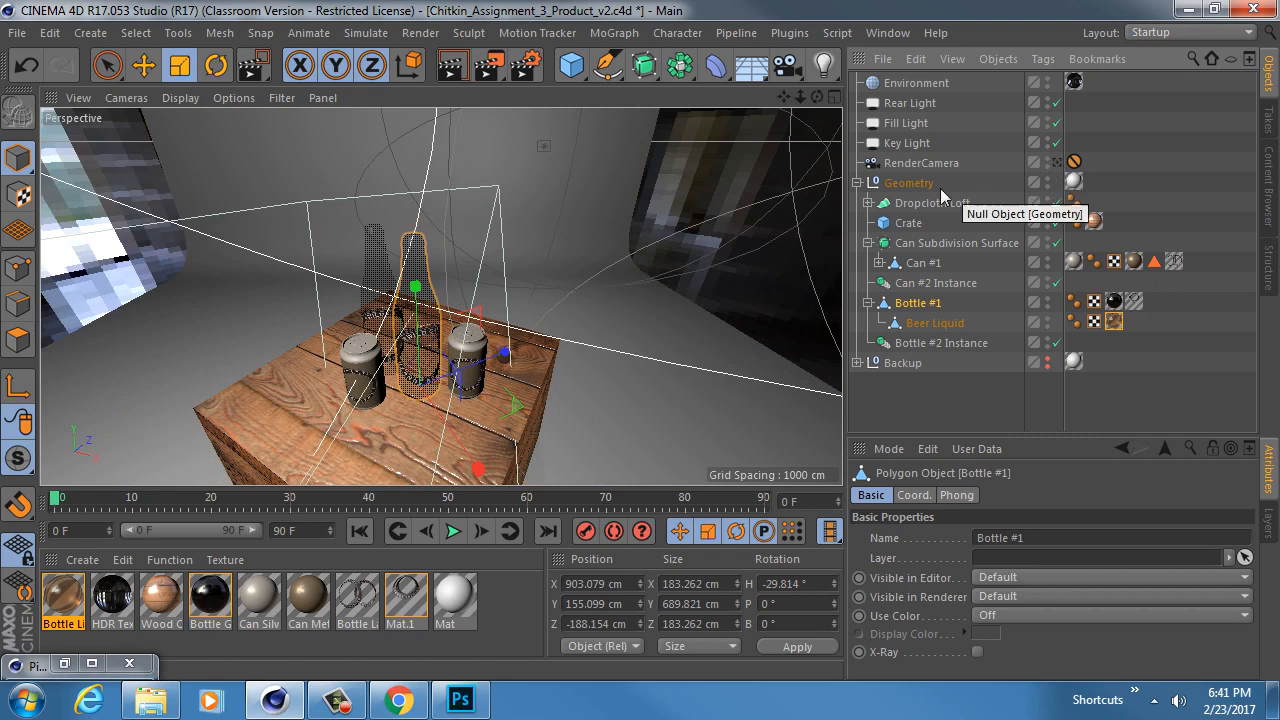
drag(18, 458, 130, 520)
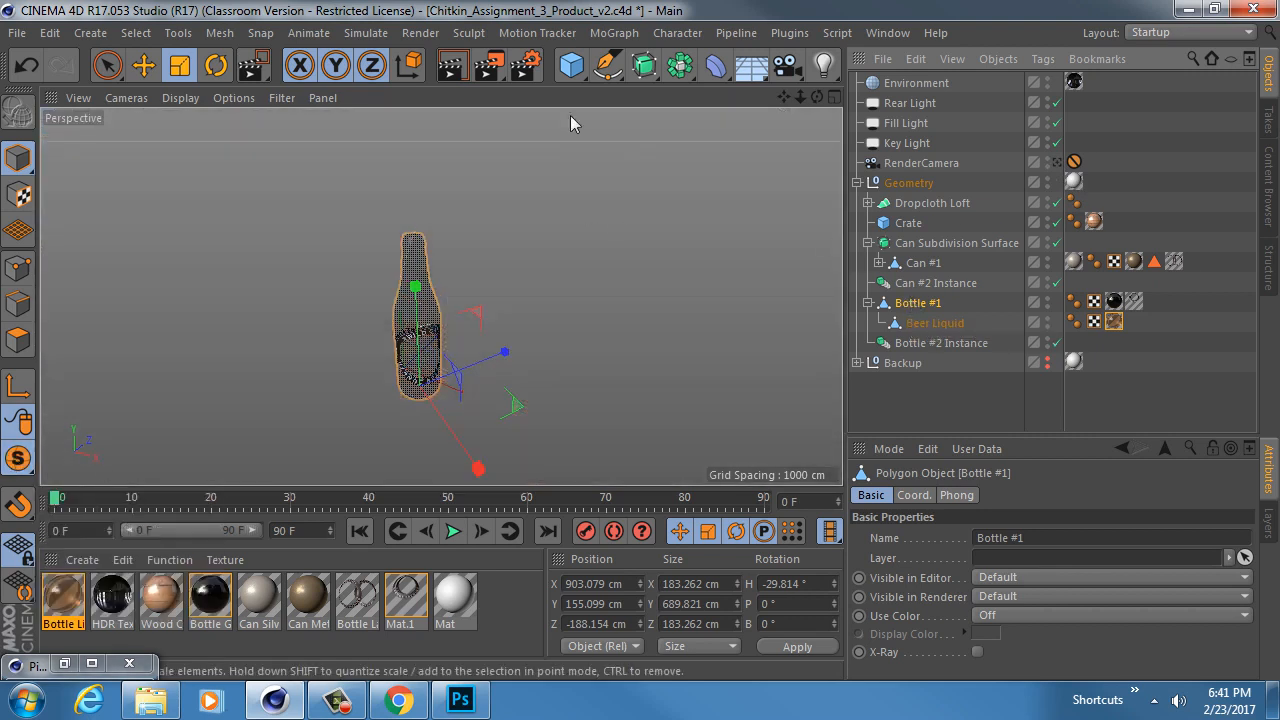
Step: Add a Disc primitive as a child of Bottle #1 and set its X and Z positions and heading rotation to 0
drag(572, 65, 628, 137)
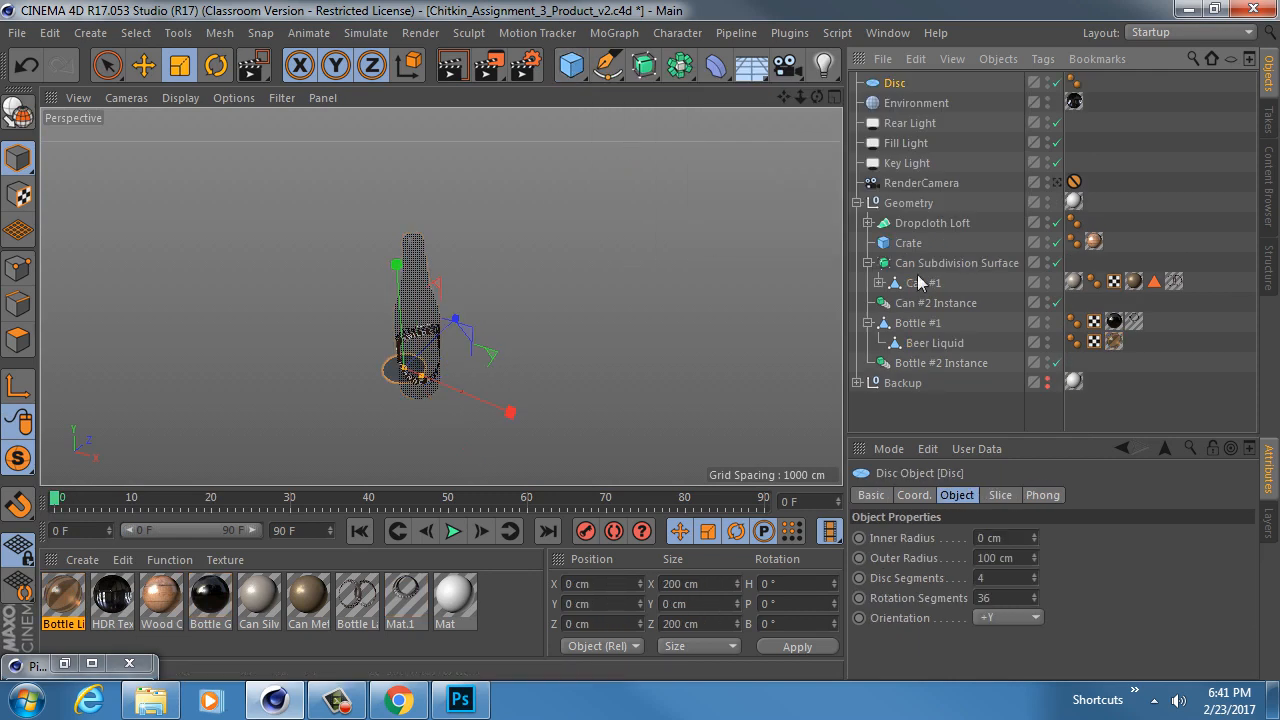
drag(894, 85, 955, 334)
click(913, 495)
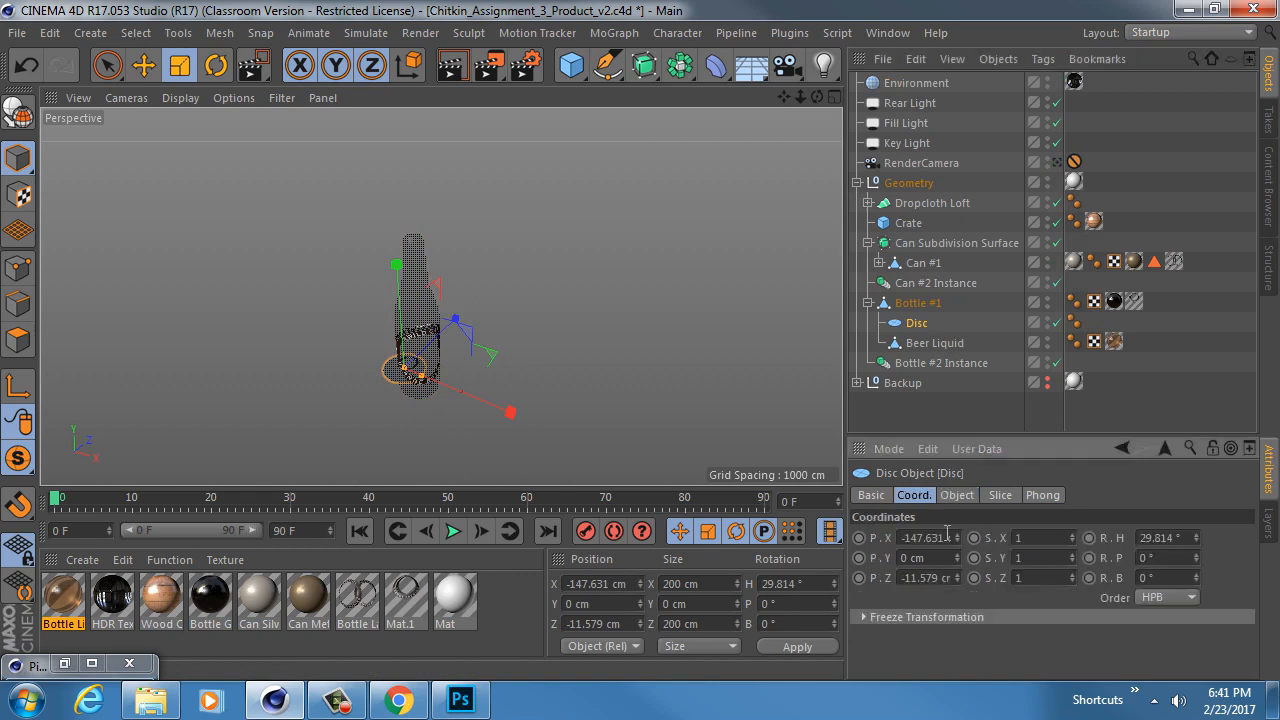
double_click(936, 540)
text(0)
key(Tab)
key(Tab)
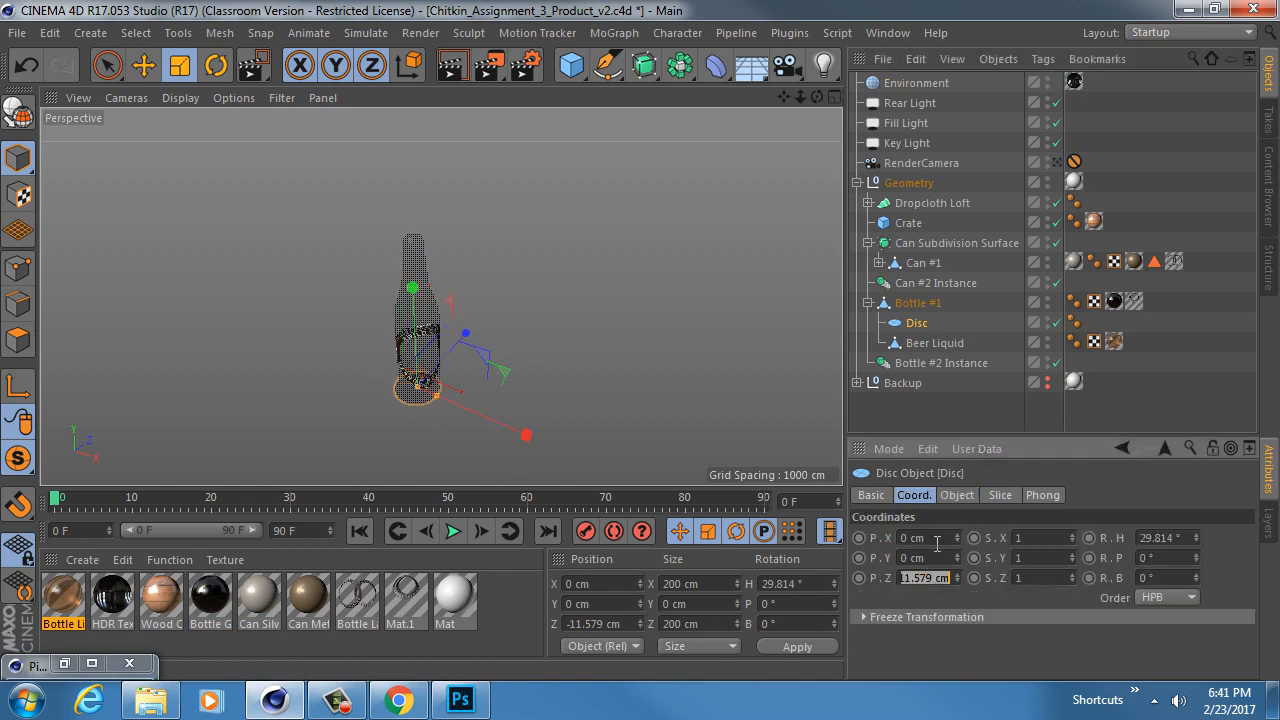
text(0)
key(Tab)
key(Tab)
key(Tab)
key(Tab)
text(0)
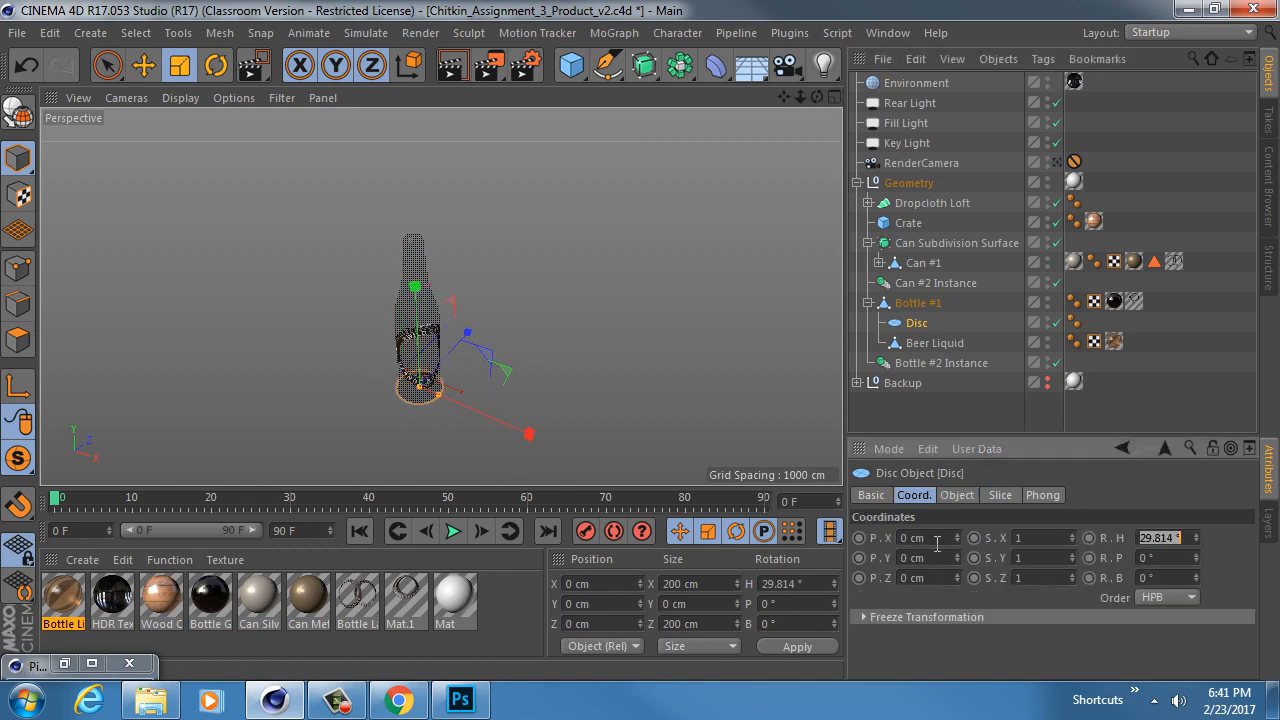
key(Return)
Step: Raise the disc along Y to the mouth of the bottle, at about 705 cm
scroll(404, 390, up, 5)
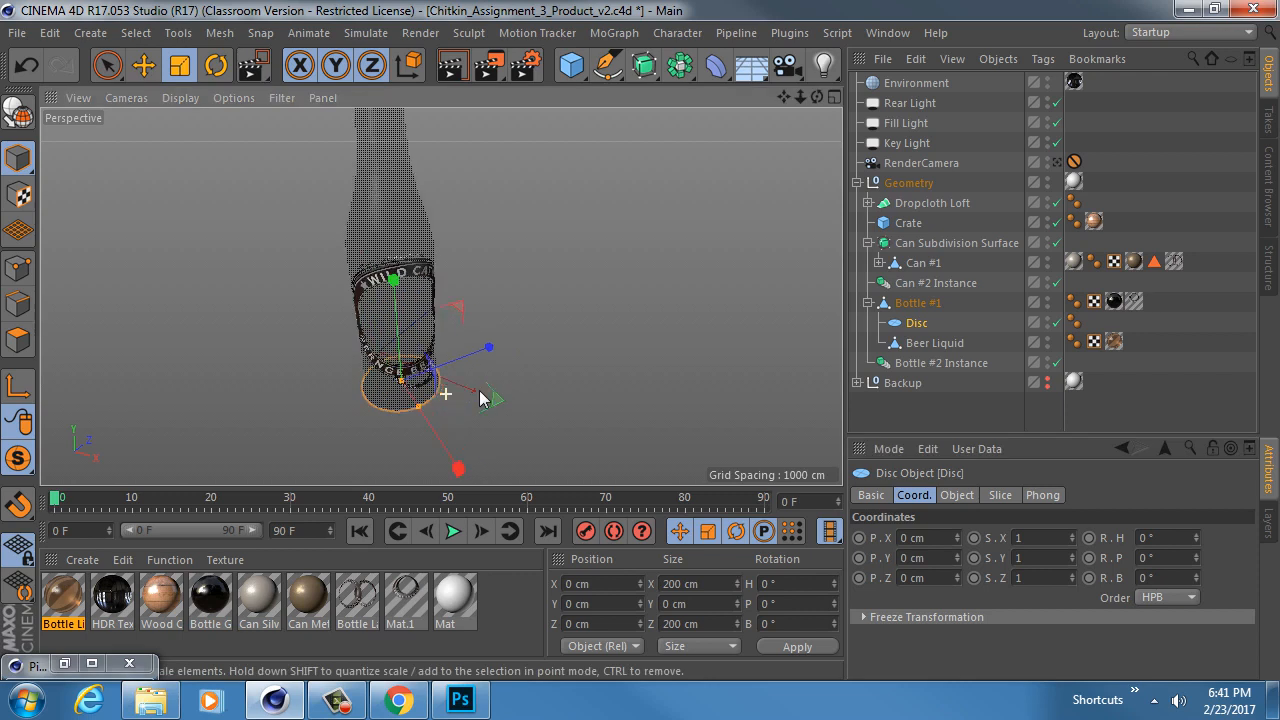
key(e)
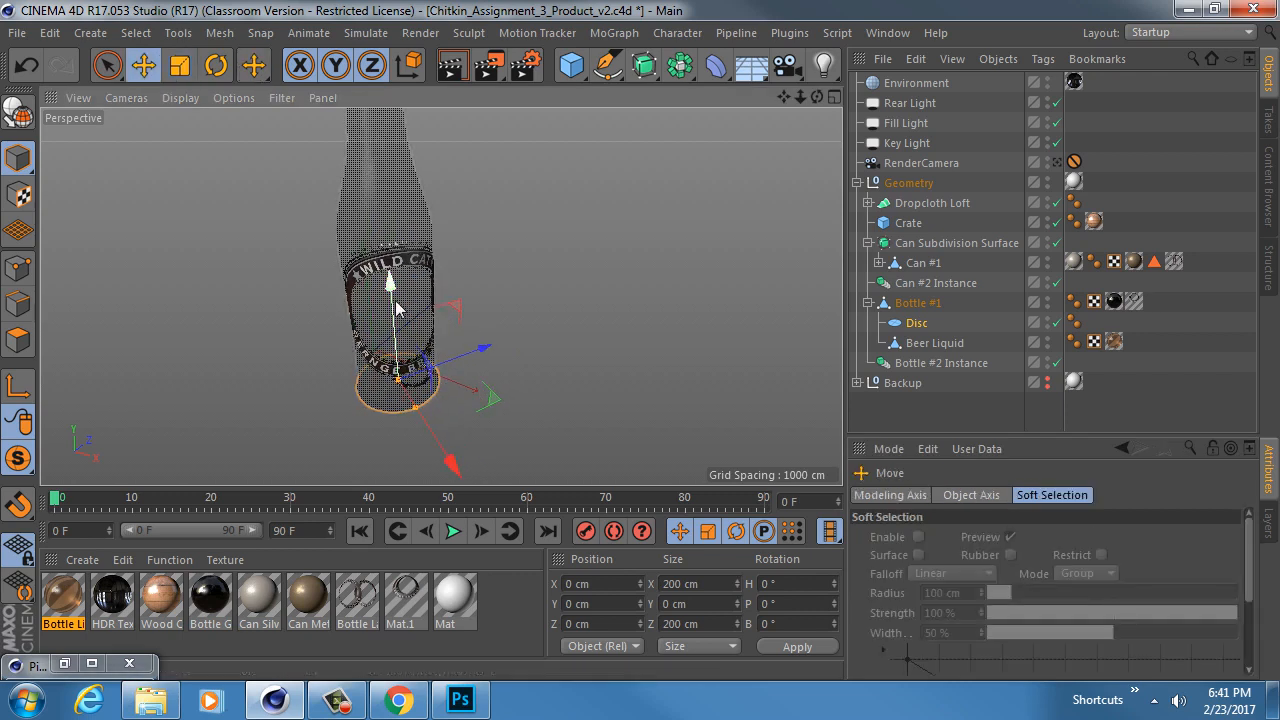
drag(394, 303, 383, 110)
alt+drag(421, 231, 470, 388)
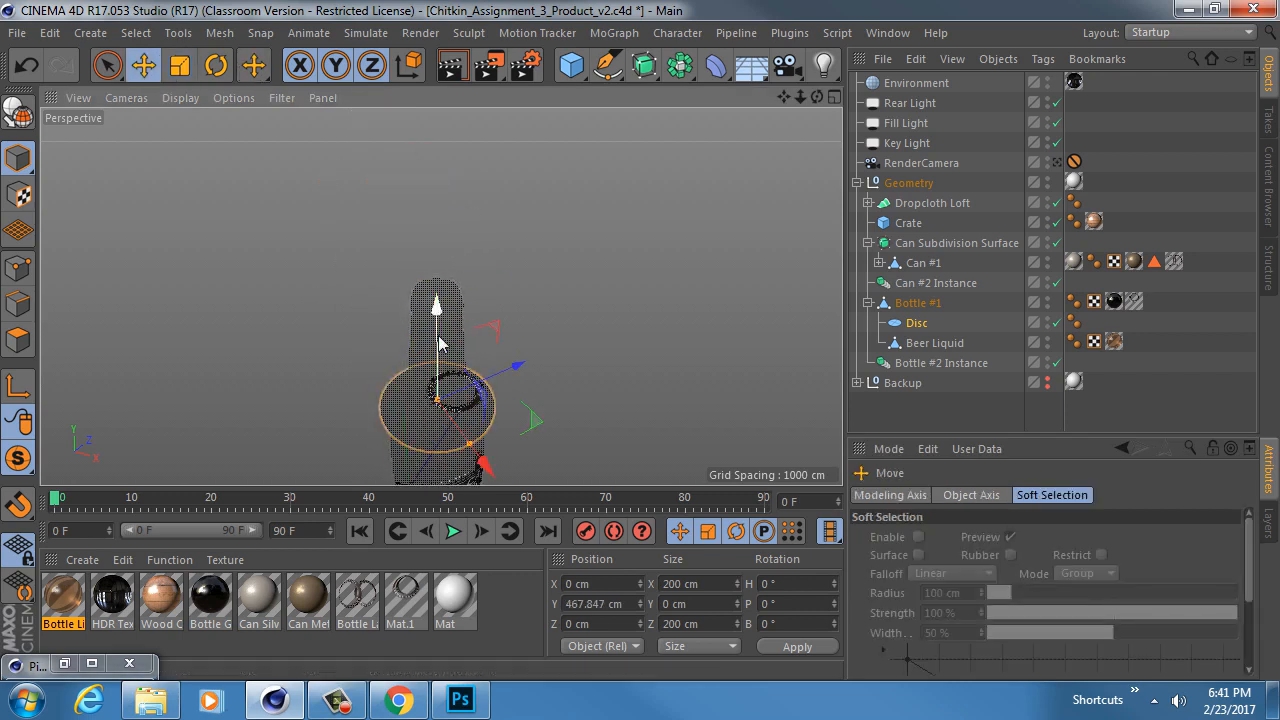
mouse_move(439, 341)
mouse_down()
mouse_move(433, 203)
mouse_move(415, 340)
mouse_up()
Step: Apply the Can Silver material to the disc and, with shaded lines displayed, shrink it to an outer radius of about 42 cm
drag(259, 596, 922, 326)
alt+right_drag(382, 278, 417, 278)
mouse_move(469, 291)
alt+mouse_down()
mouse_move(495, 128)
mouse_move(505, 283)
mouse_move(473, 266)
alt+mouse_up()
key(n)
key(b)
drag(592, 294, 504, 256)
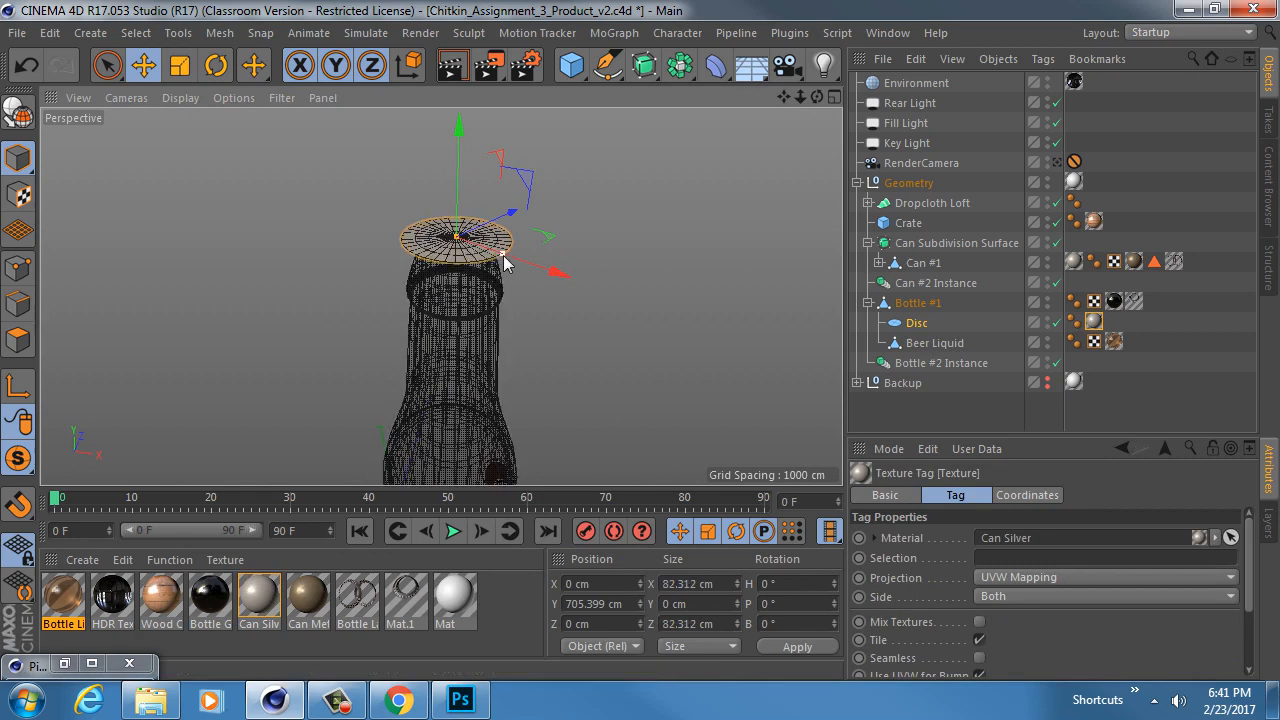
alt+right_drag(433, 239, 475, 243)
alt+drag(475, 250, 463, 295)
key(c)
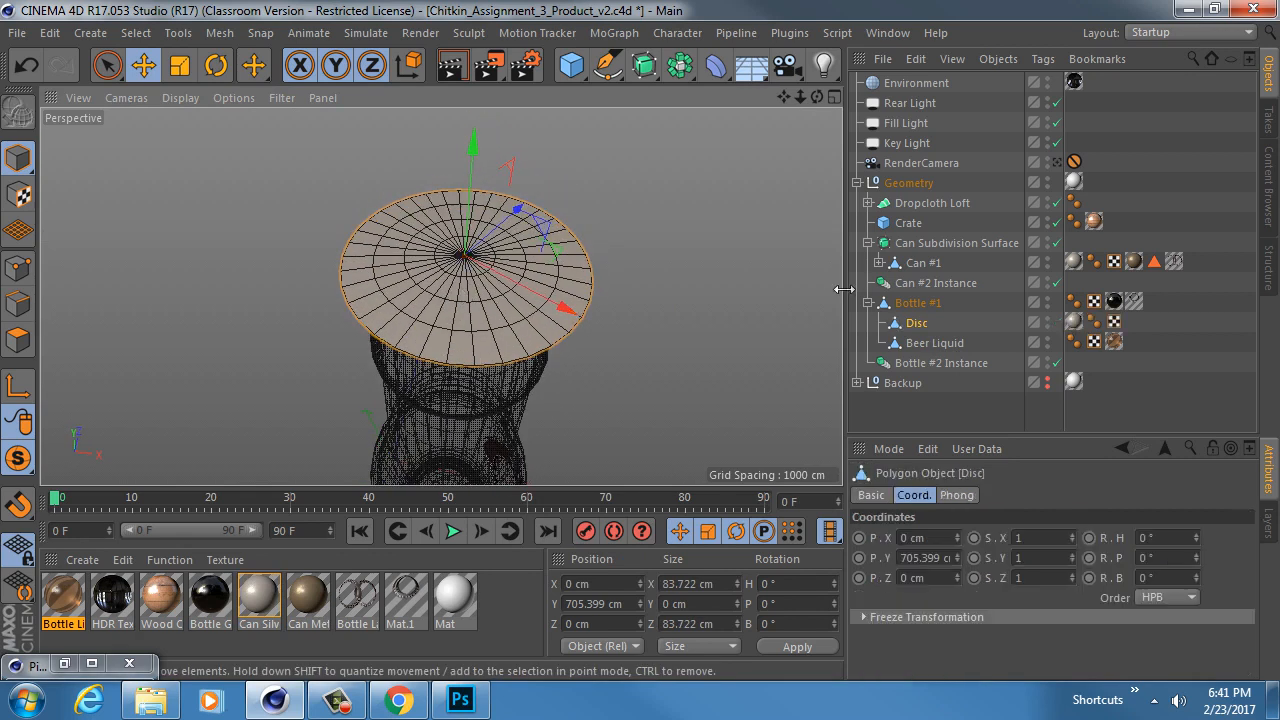
click(17, 305)
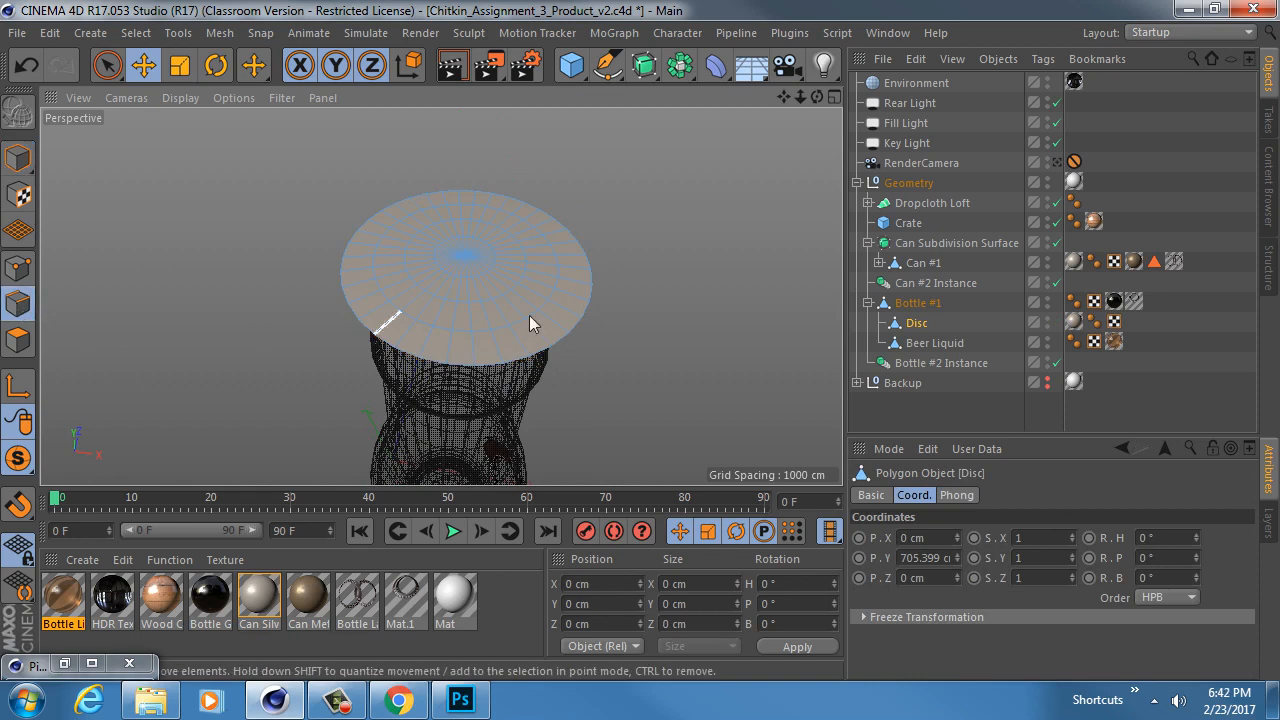
key(ctrl+z)
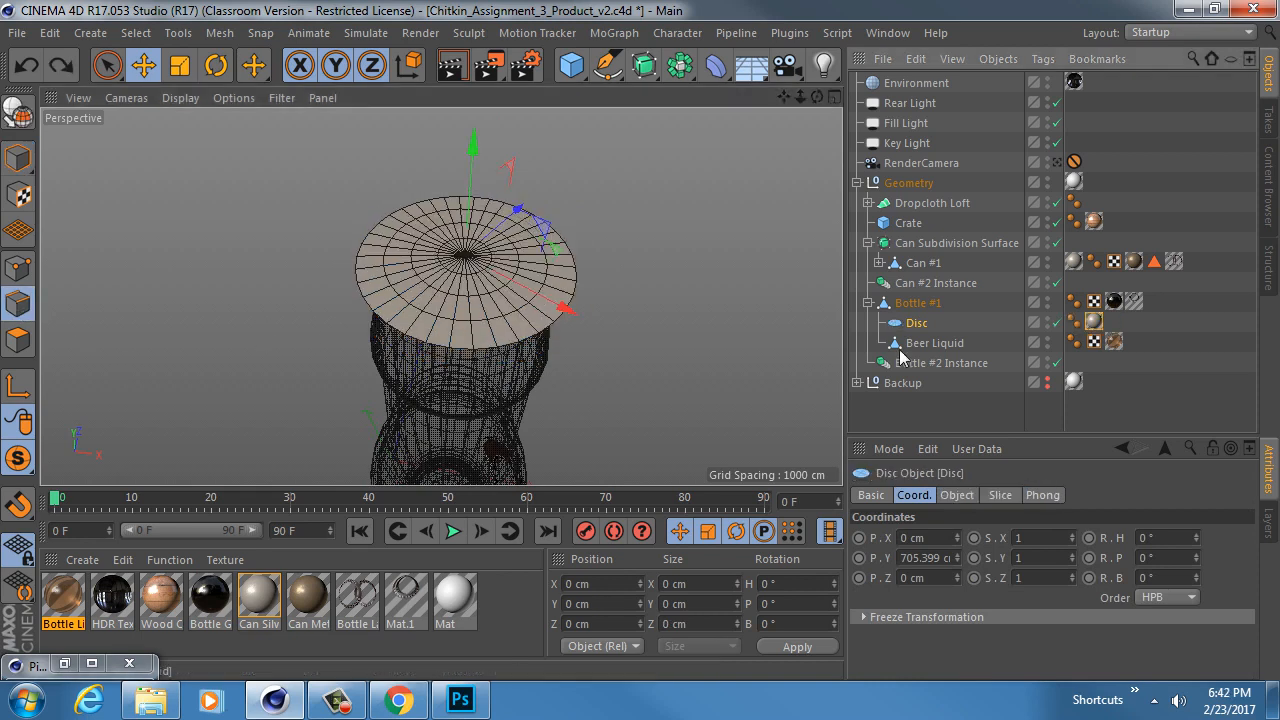
Step: Reduce the disc's Disc Segments to 1 and make the disc an editable polygon object
click(957, 495)
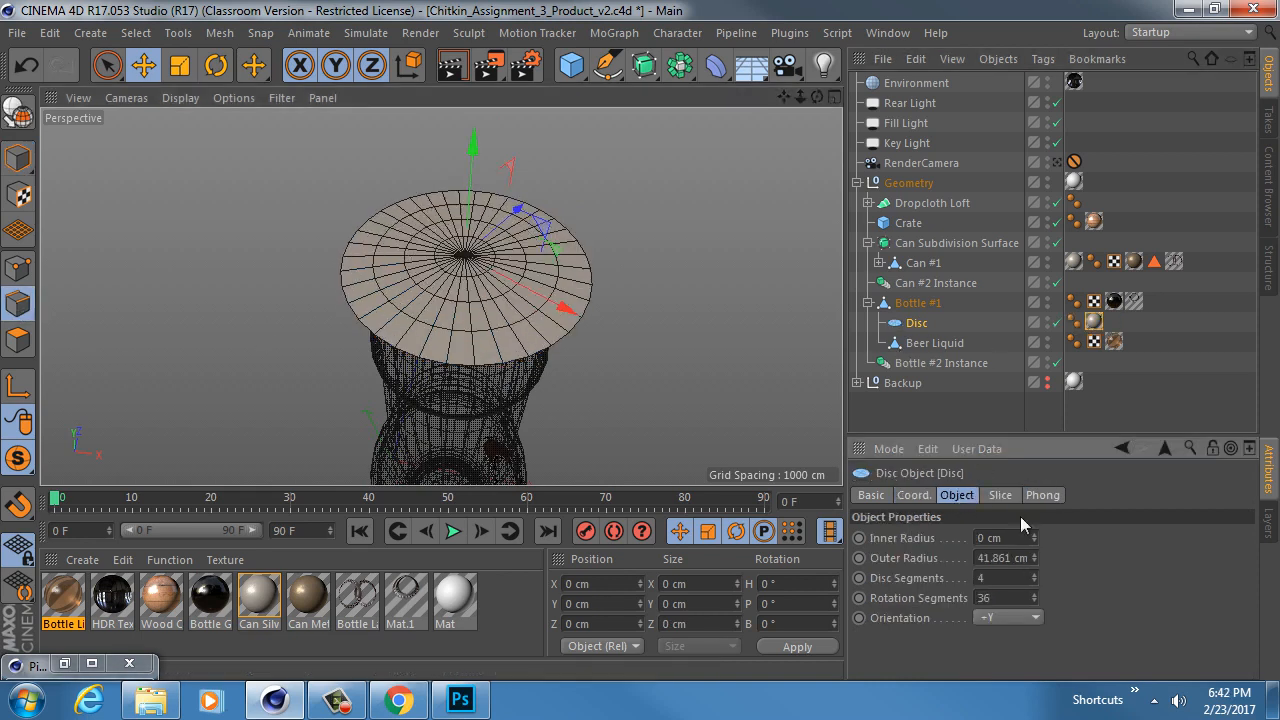
click(1033, 582)
click(1031, 581)
click(1033, 582)
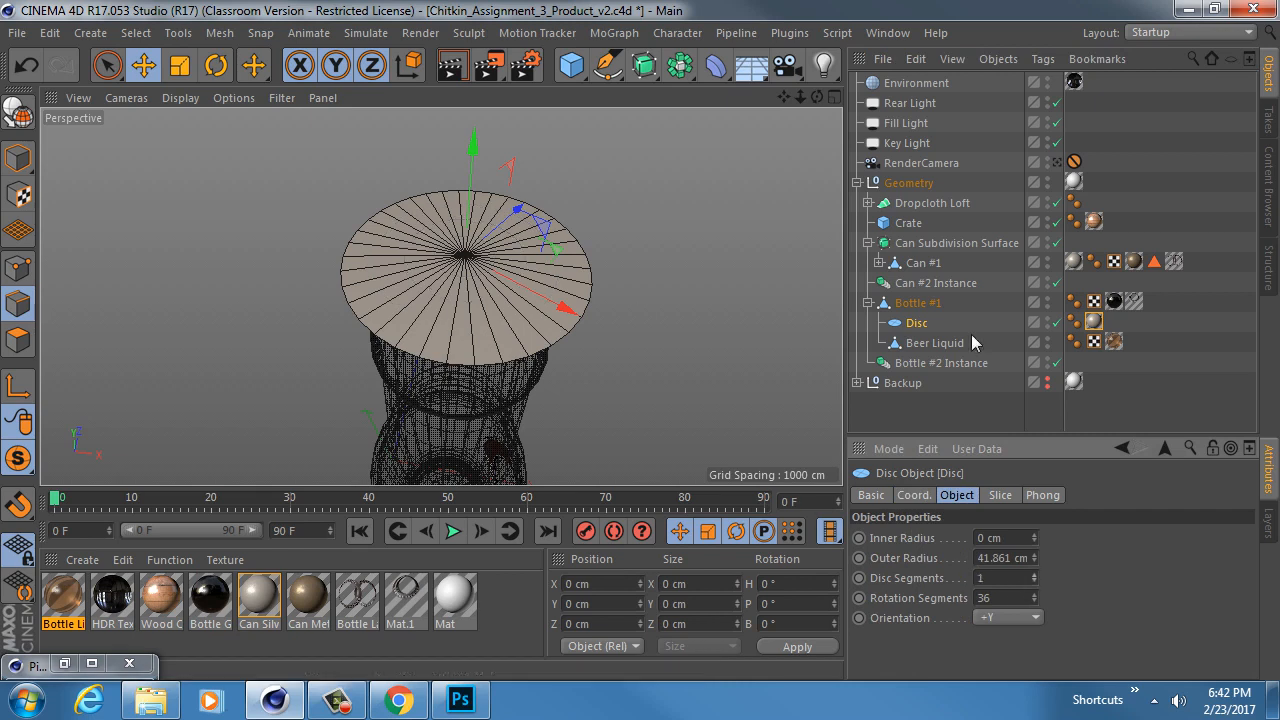
key(c)
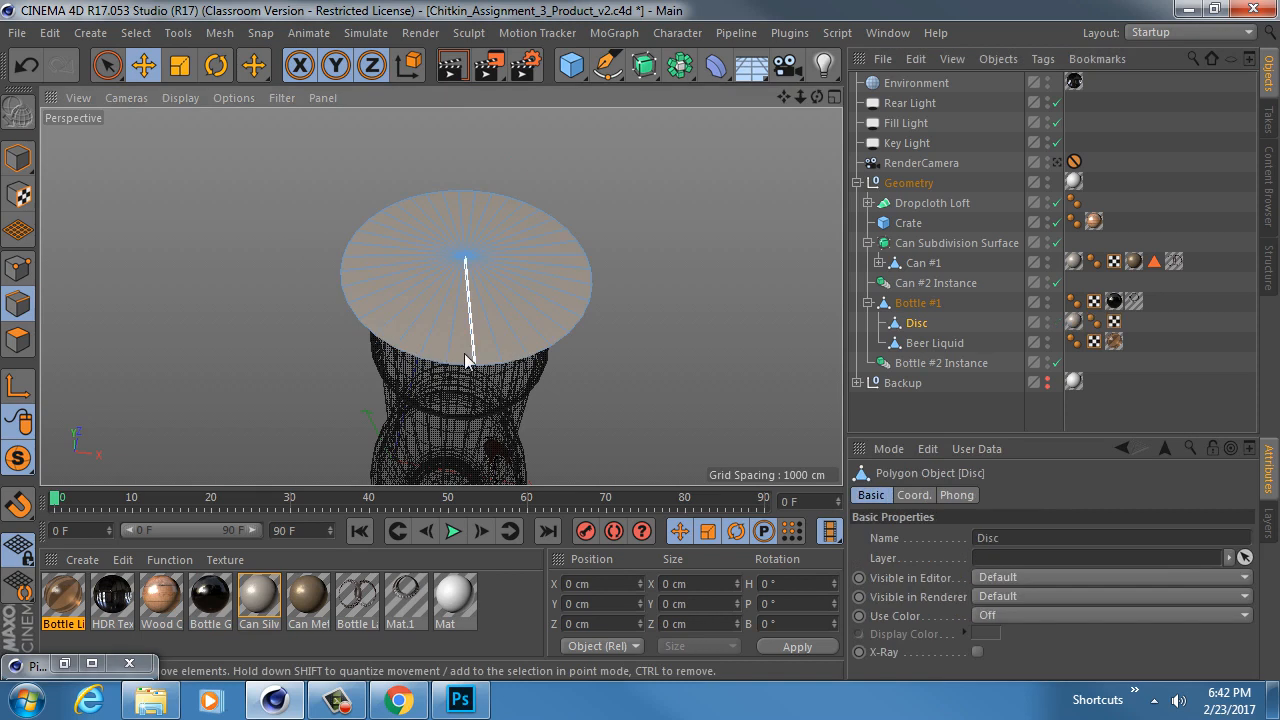
Step: Switch to Chrome and search Google Images for "bottle cap" in a new tab
click(398, 700)
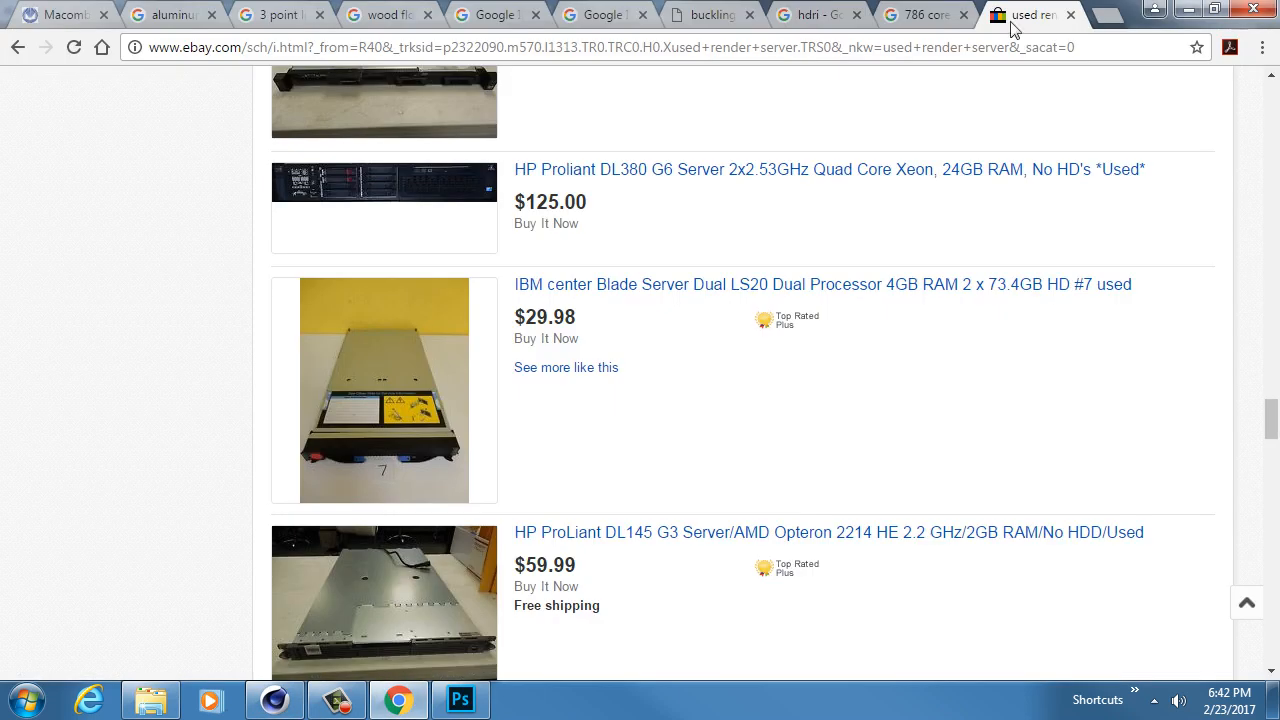
click(1105, 20)
text(boo)
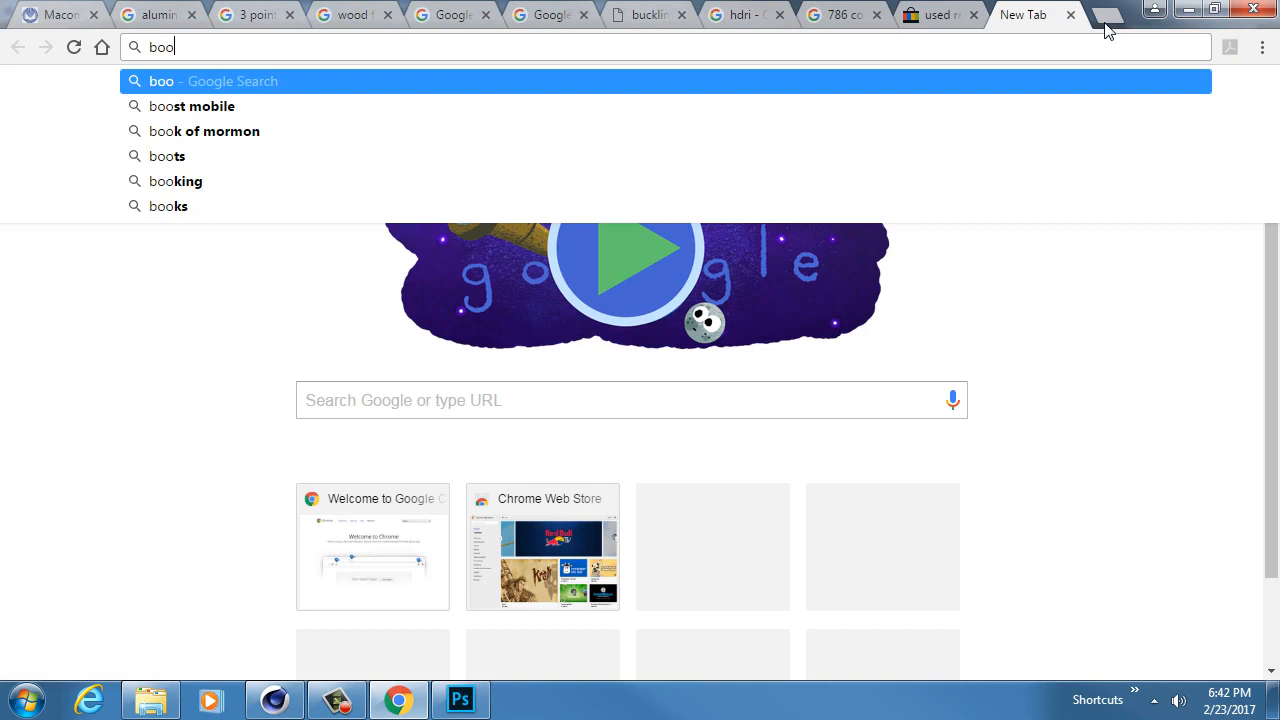
key(BackSpace)
text(ttle cap)
key(Return)
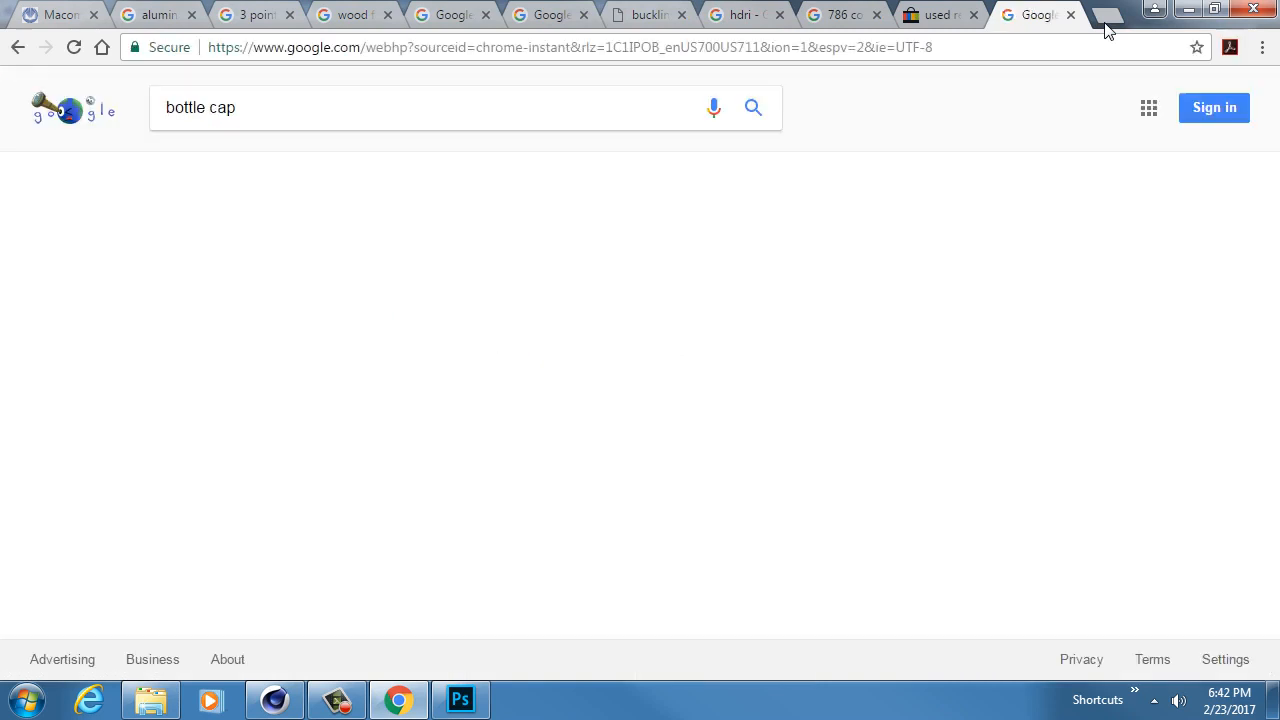
click(232, 165)
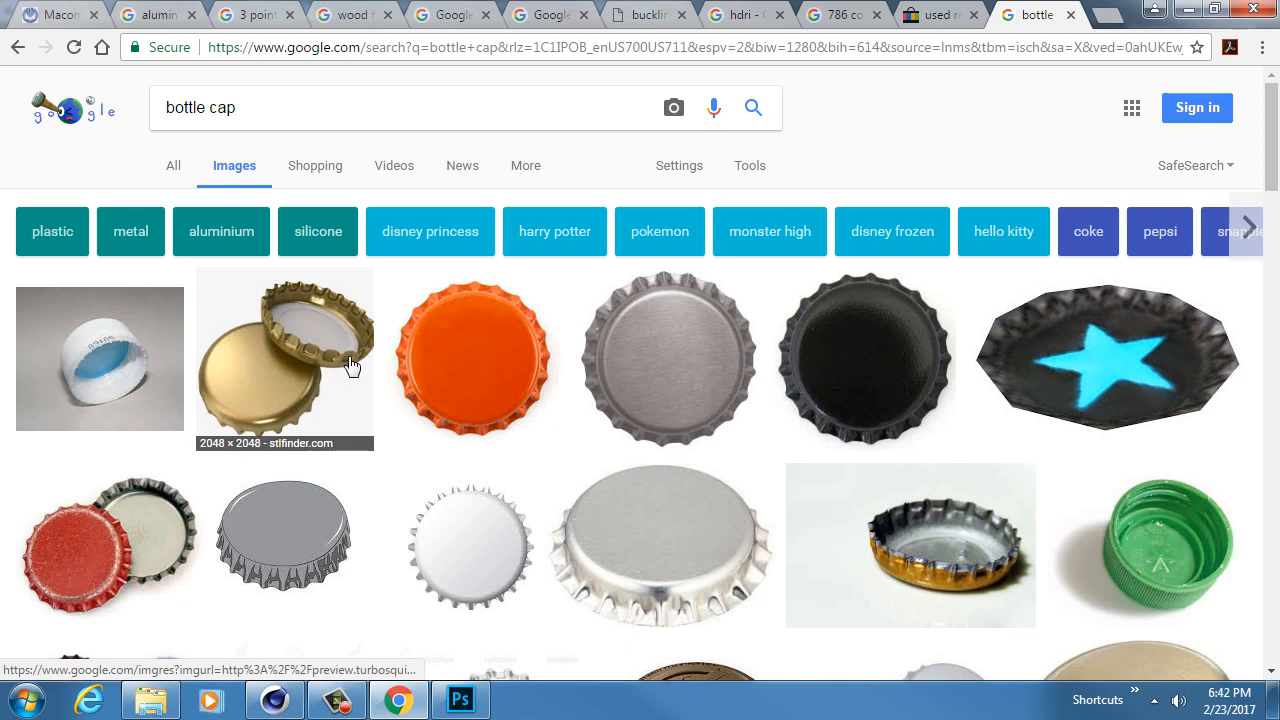
Step: Browse the bottle cap images and open the chrome silver cap's larger preview as a shape reference
scroll(350, 366, down, 2)
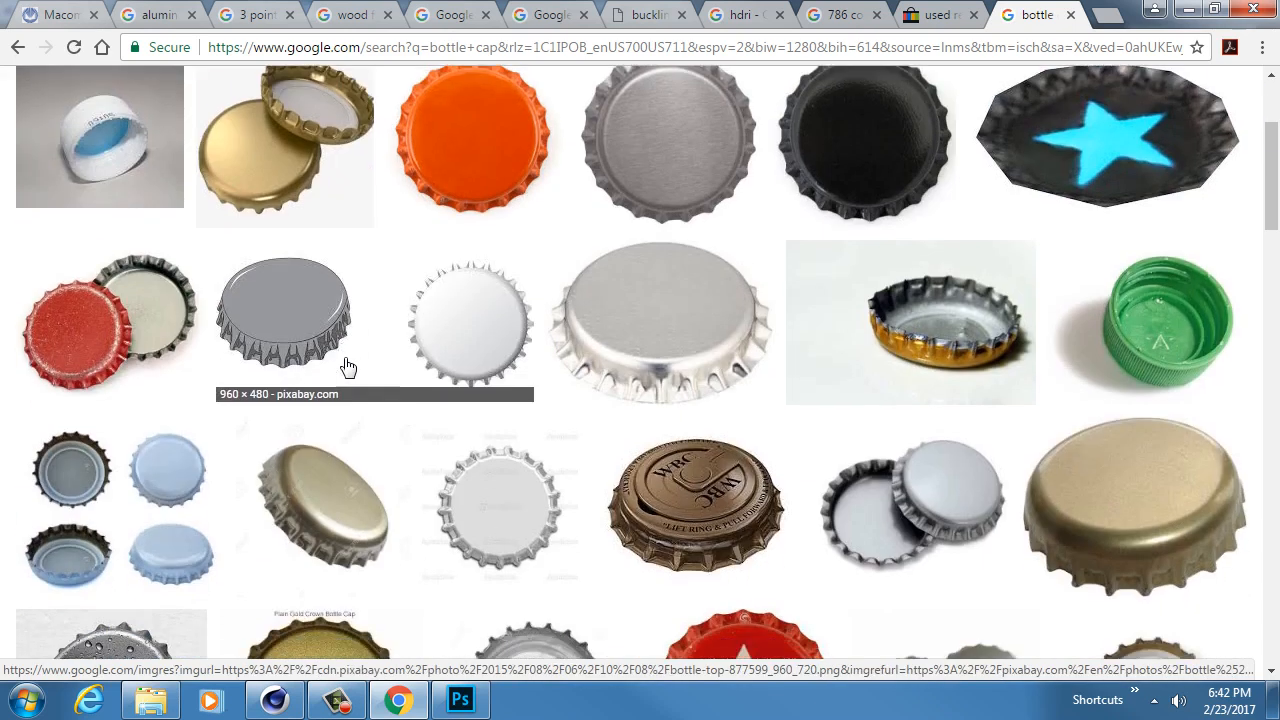
scroll(348, 368, down, 1)
click(665, 250)
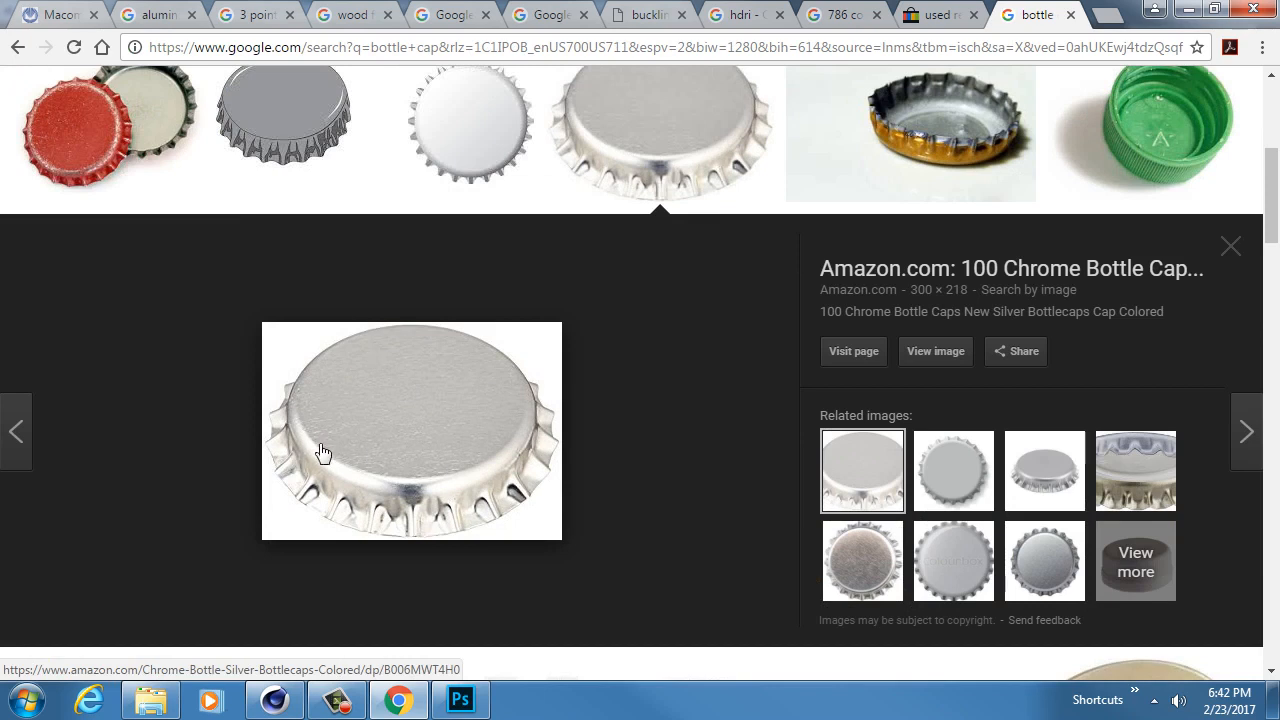
Step: Switch back to Cinema 4D and extrude the disc's outer edge loop outward by about 2.2 cm
scroll(335, 469, up, 1)
scroll(365, 470, down, 1)
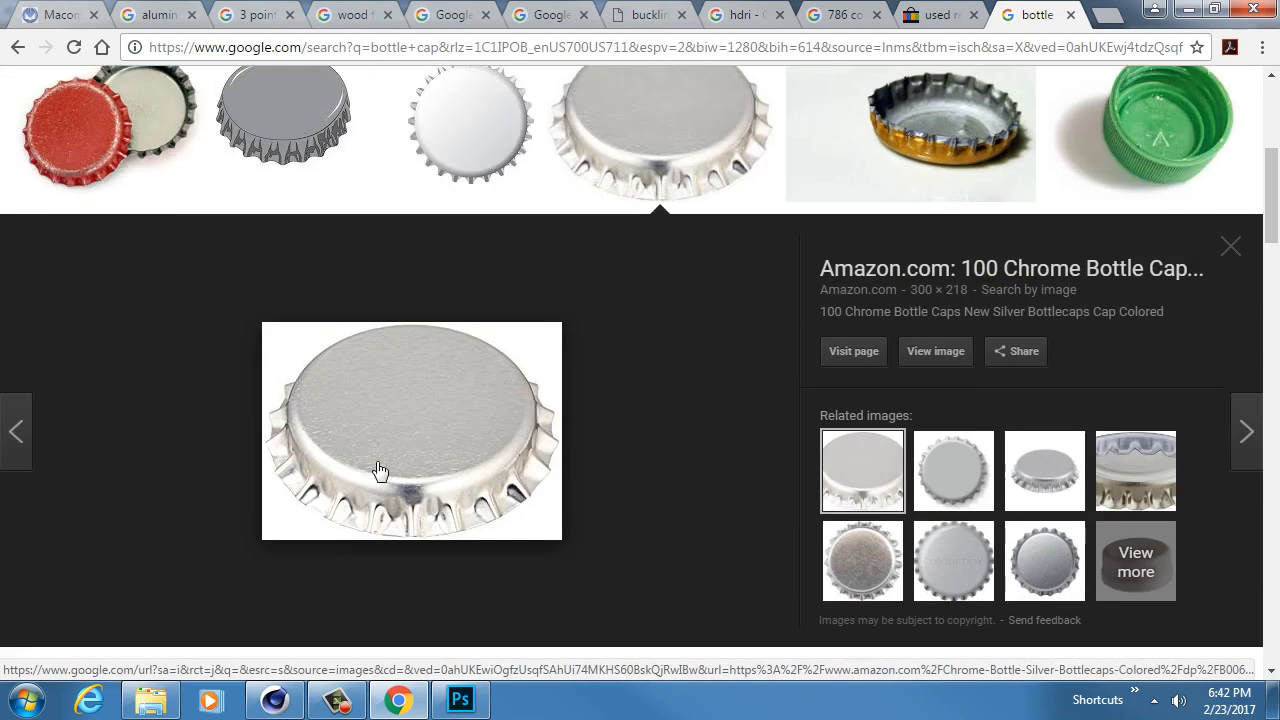
scroll(380, 430, down, 1)
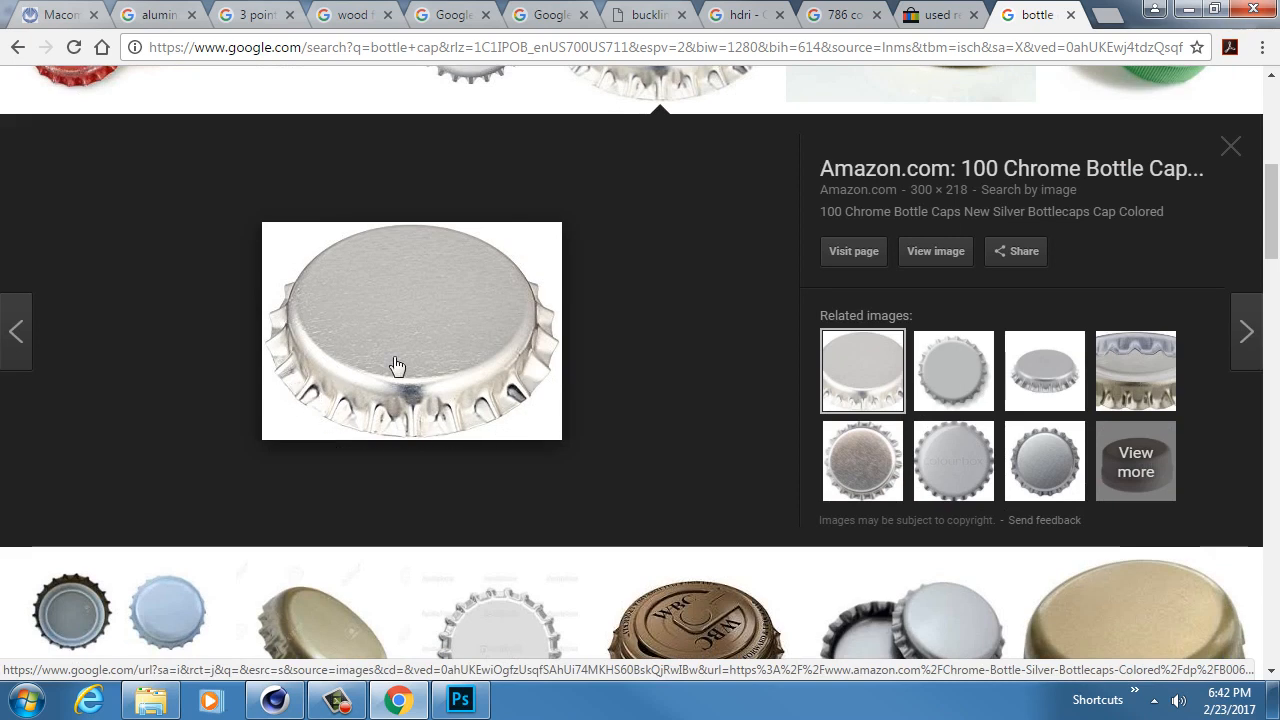
click(274, 700)
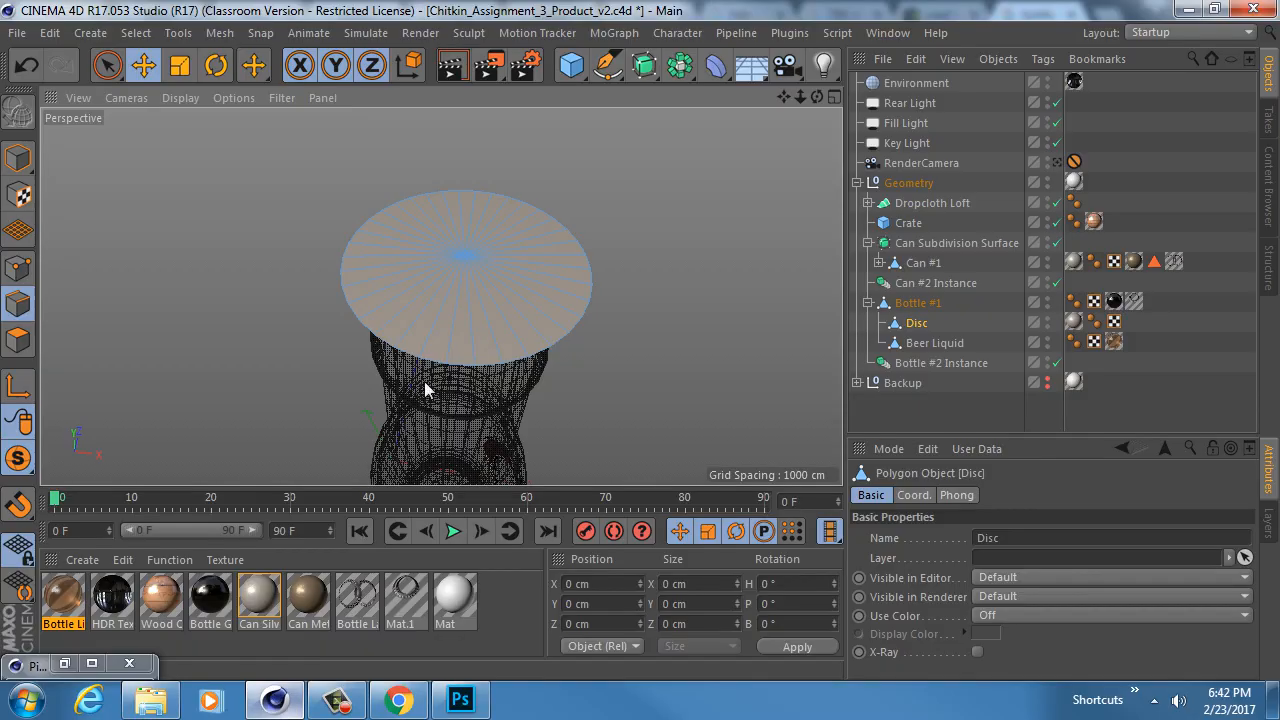
alt+drag(432, 323, 417, 297)
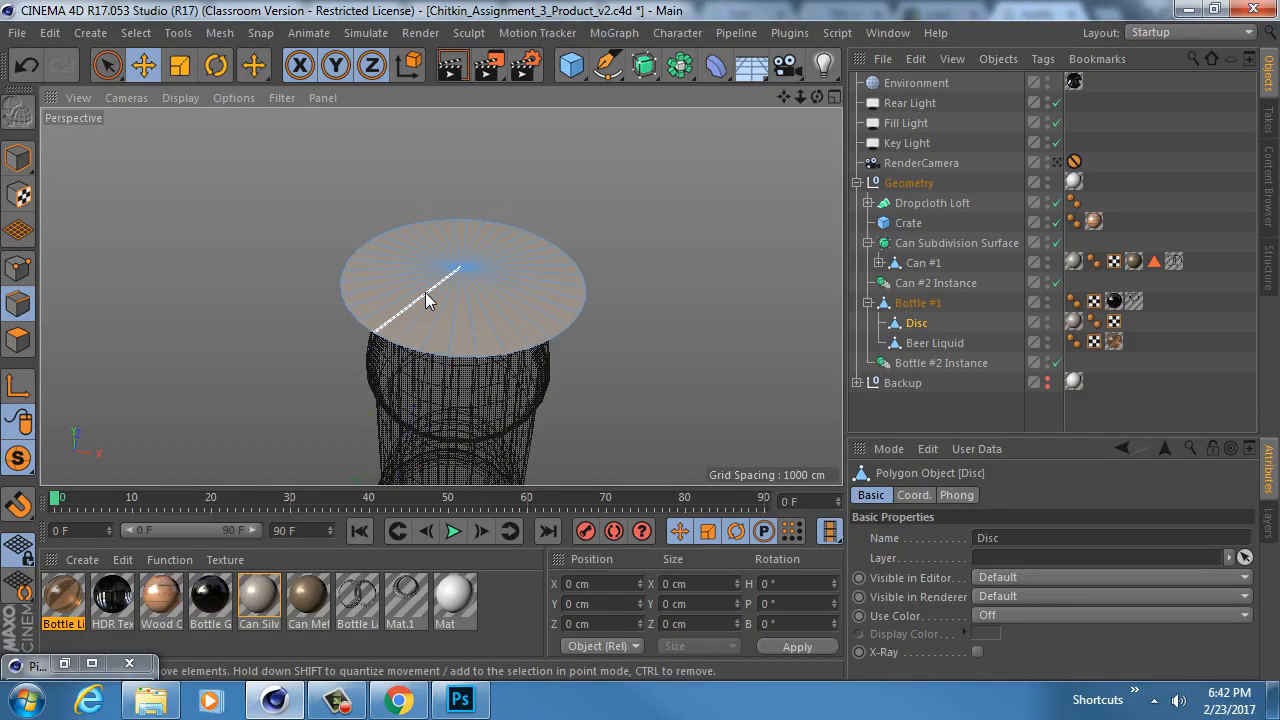
key(u)
key(l)
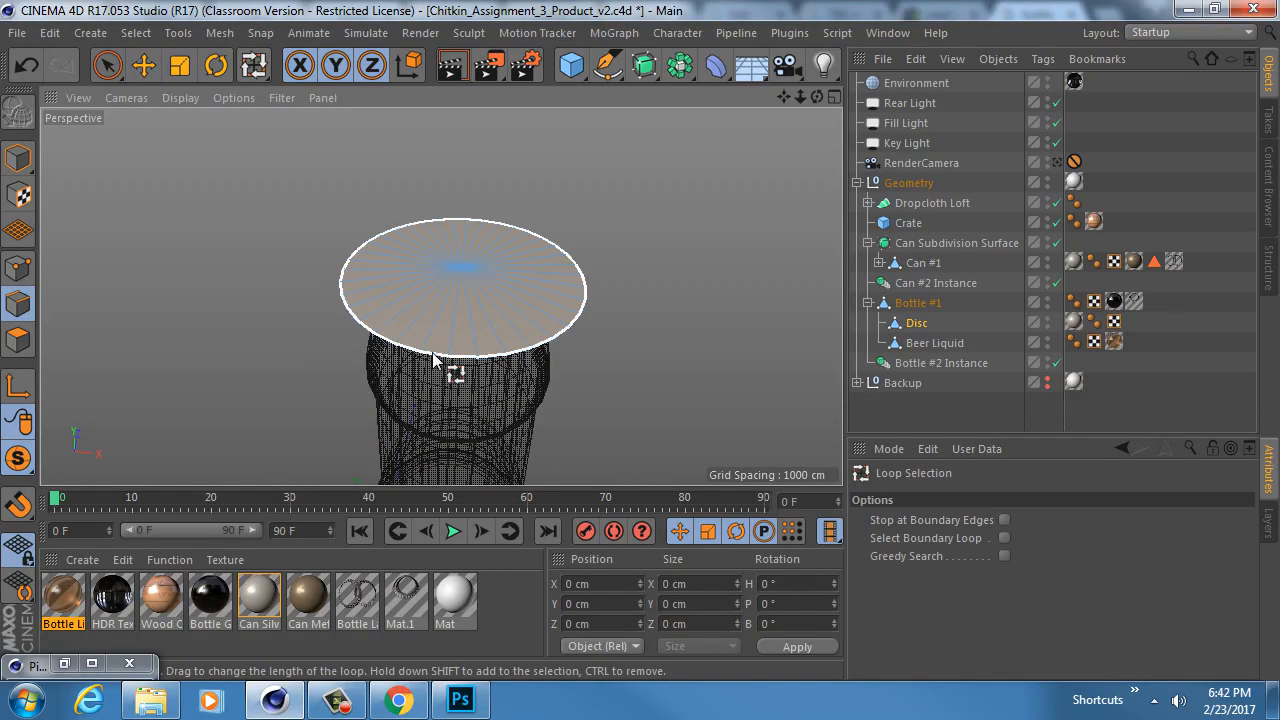
key(d)
scroll(440, 330, up, 5)
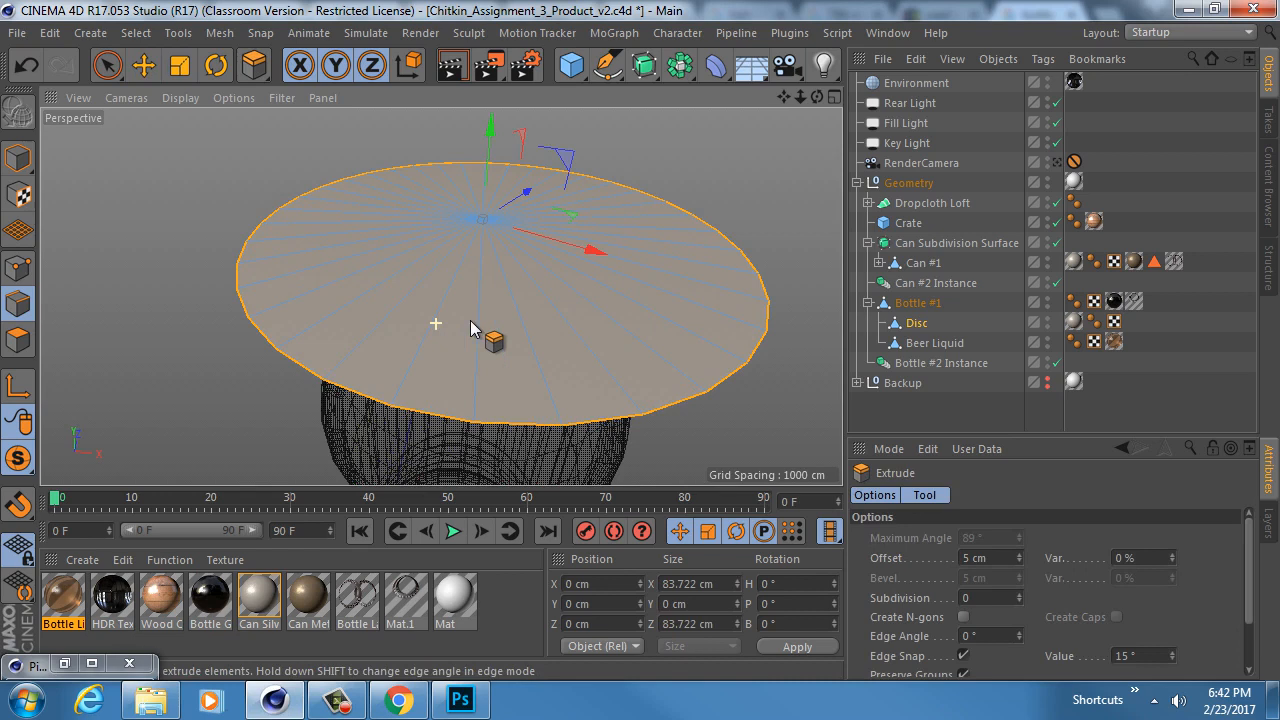
drag(230, 175, 286, 175)
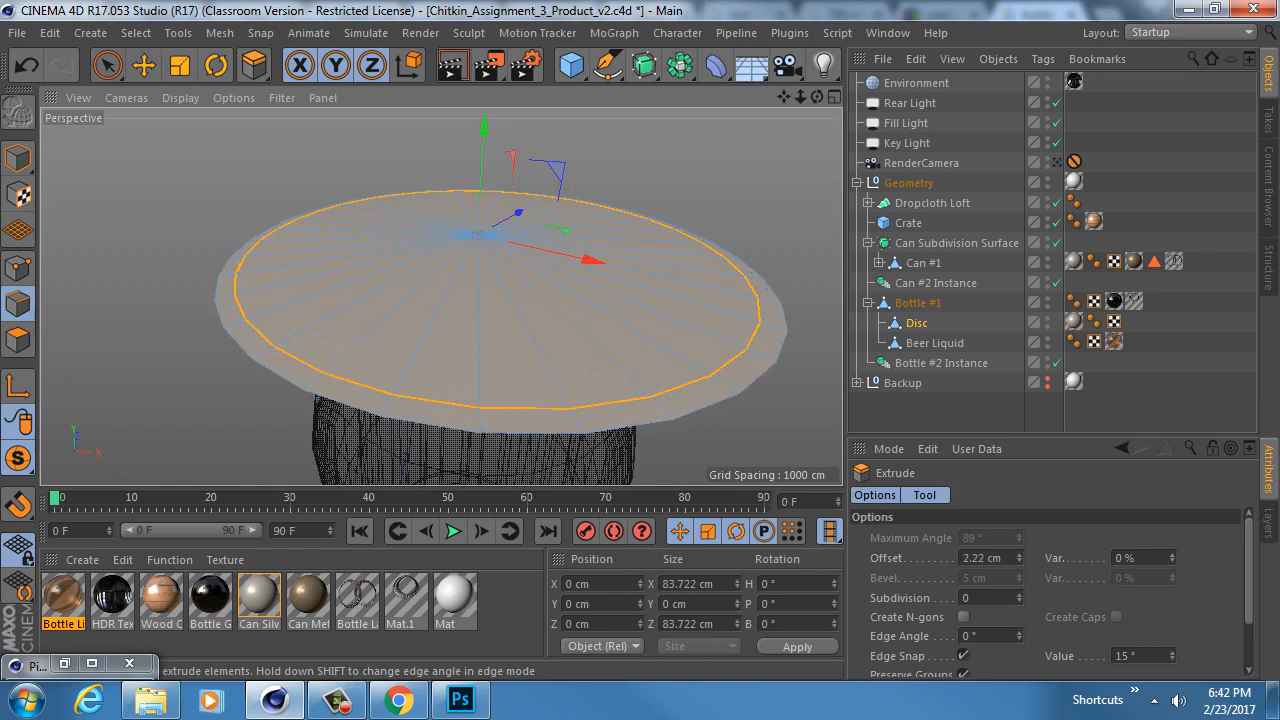
Step: Lower the extruded outer edge about 4.6 cm to form the cap's side wall, and compare it with the Chrome reference image
drag(486, 137, 484, 158)
click(398, 700)
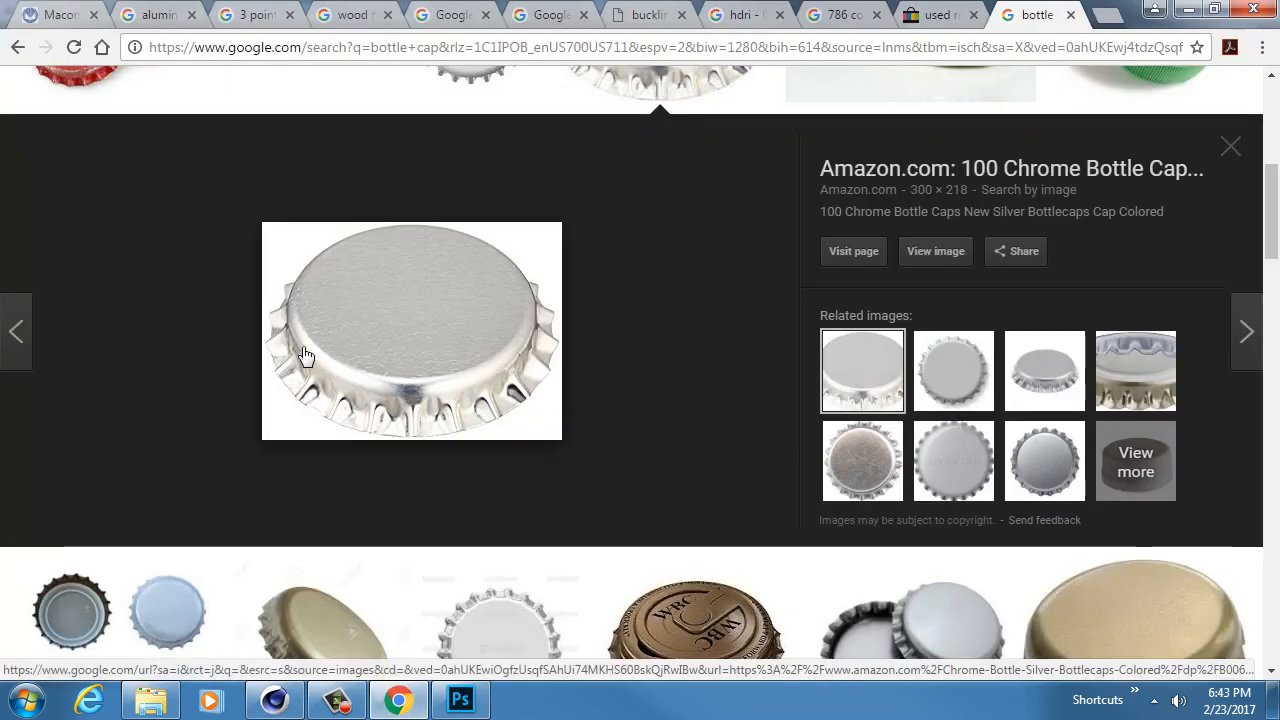
click(274, 700)
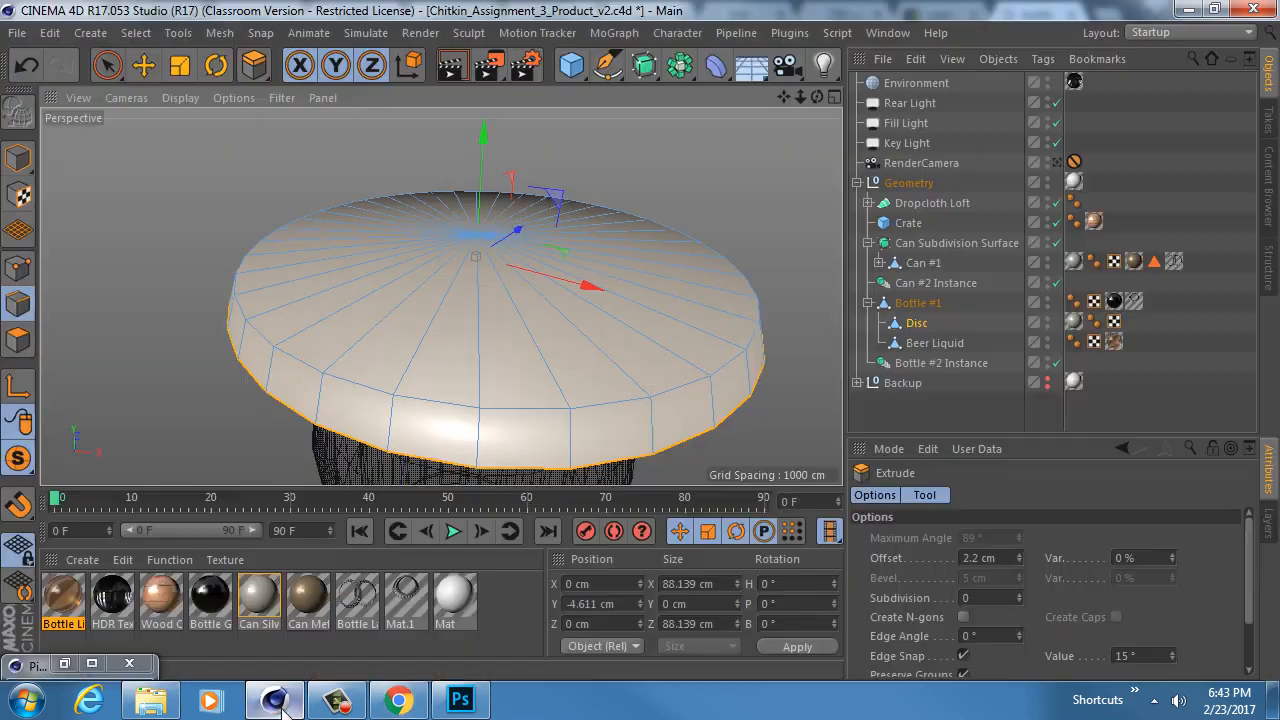
Step: Bevel the edge loop around the cap's top rim with an offset of about 1.49 cm and 1 subdivision
key(u)
key(l)
click(444, 410)
key(m)
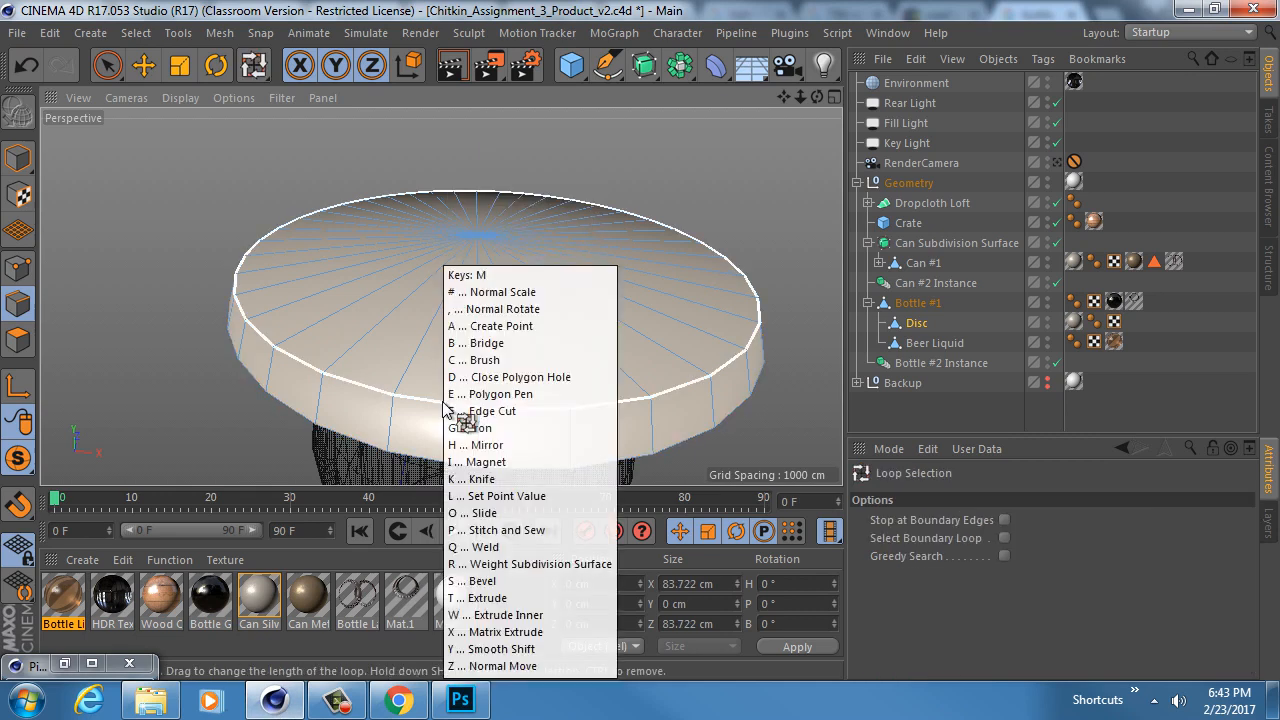
key(s)
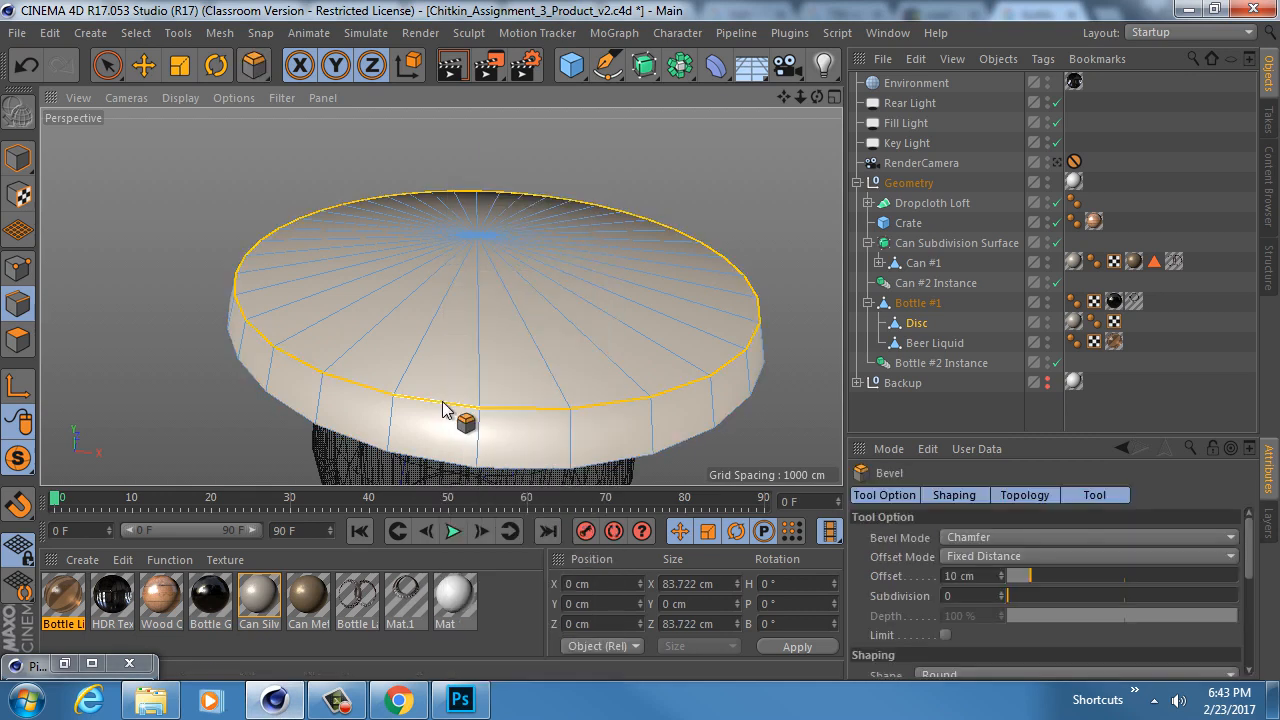
drag(438, 402, 439, 424)
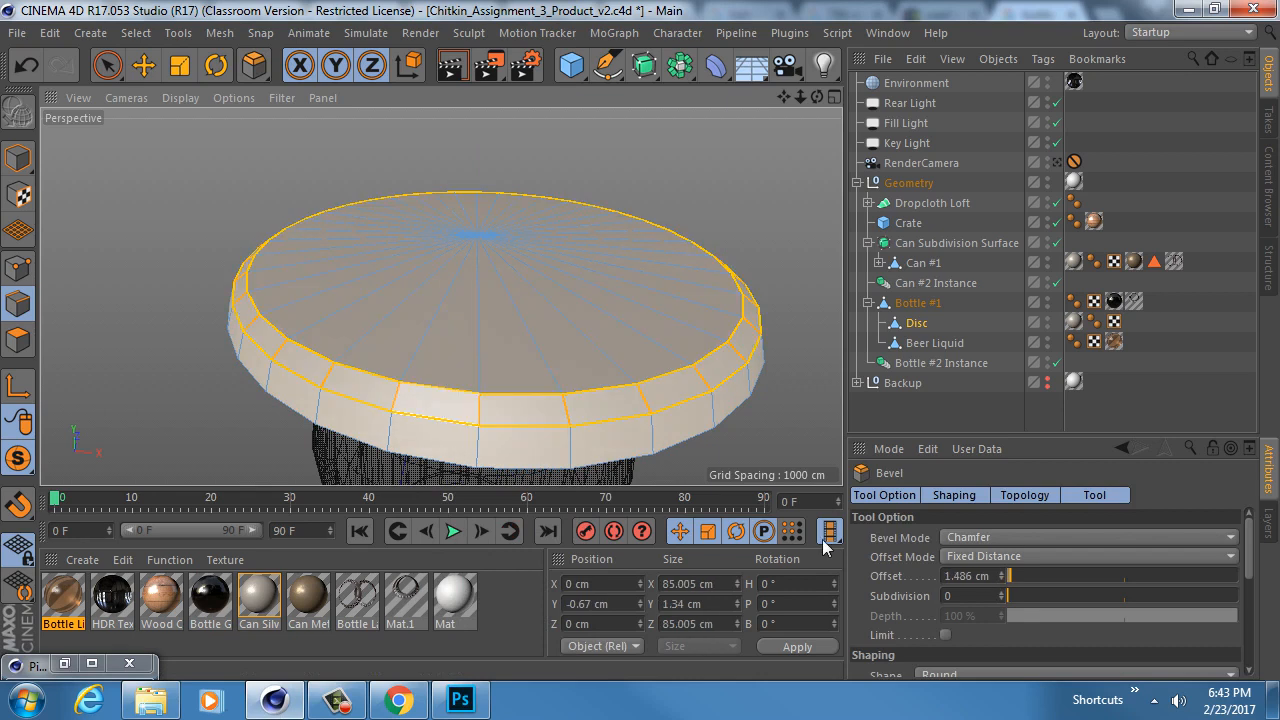
click(1001, 592)
alt+drag(329, 377, 432, 288)
scroll(435, 296, down, 2)
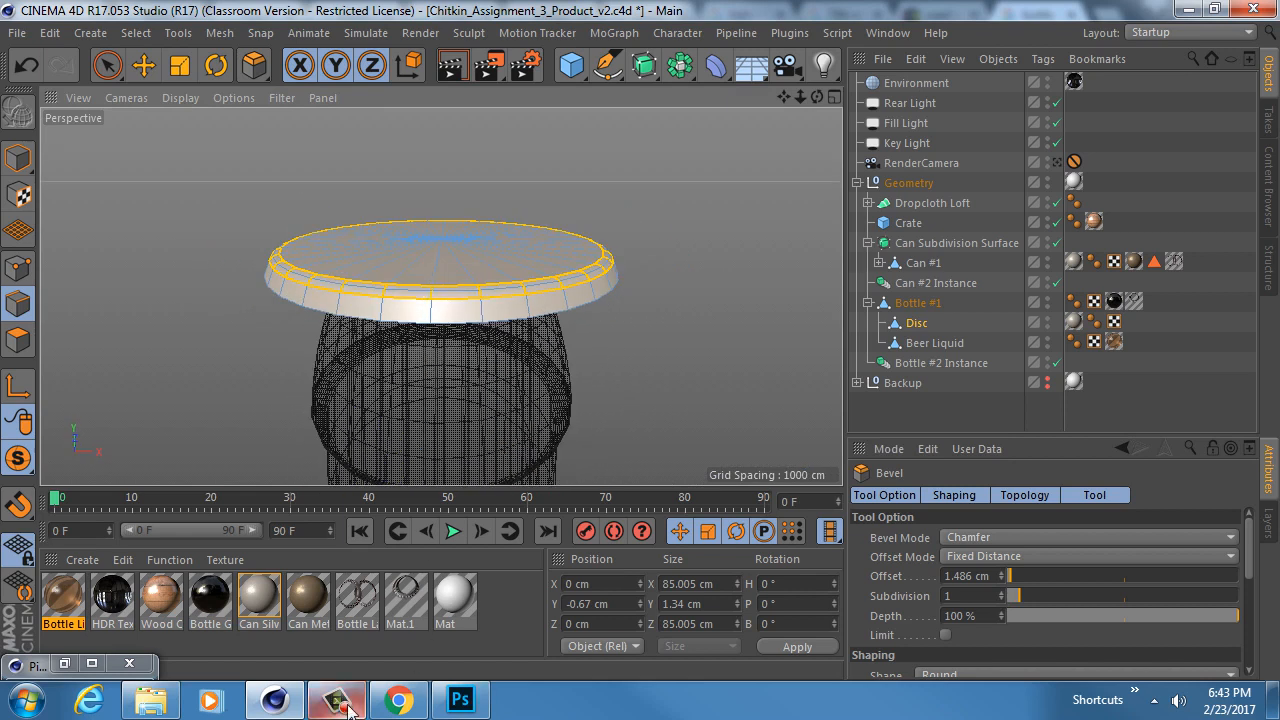
Step: Check the crimped edge in the Chrome reference and try selecting the vertical edges around the cap's side wall one by one
click(398, 700)
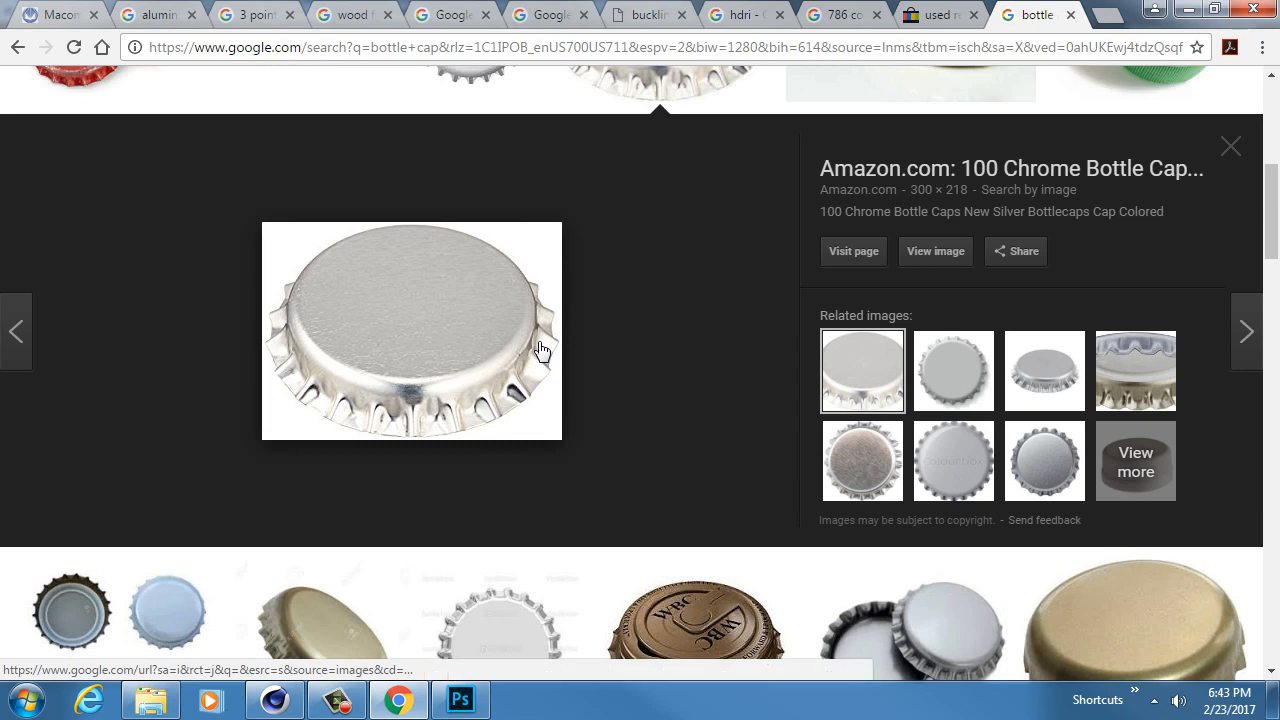
click(274, 700)
alt+drag(436, 375, 437, 295)
click(436, 290)
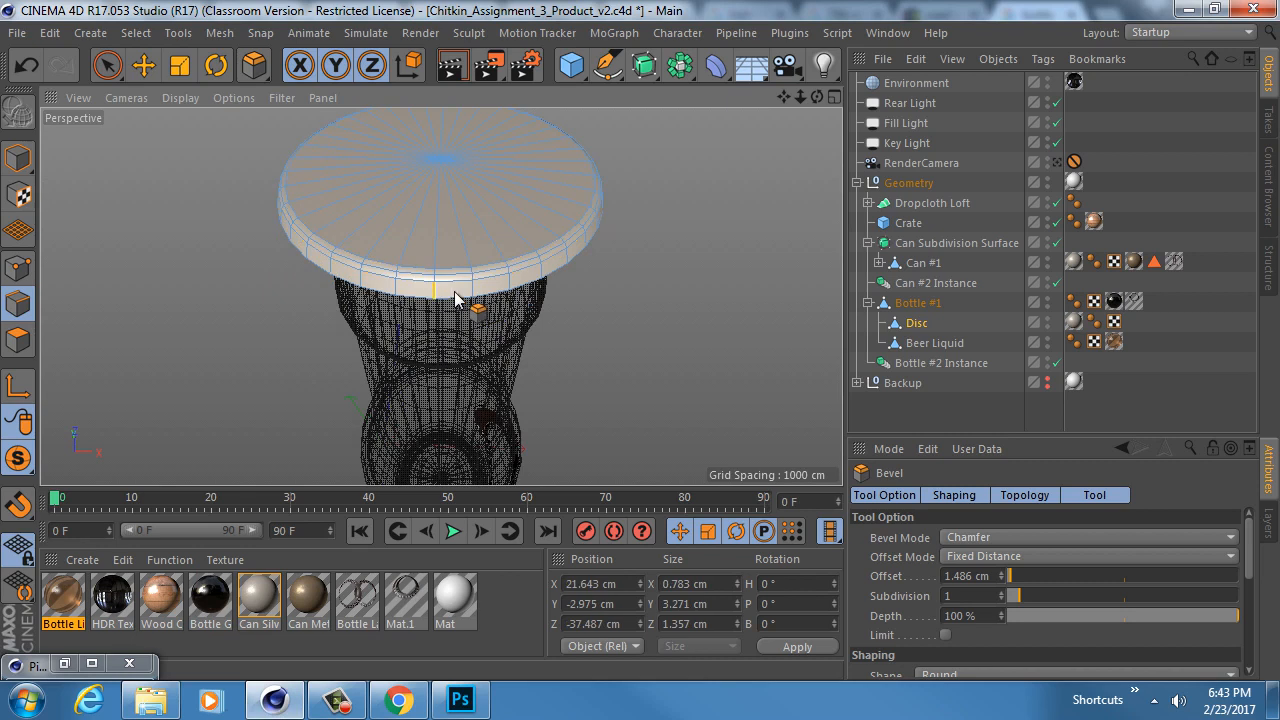
shift+click(474, 287)
shift+click(510, 283)
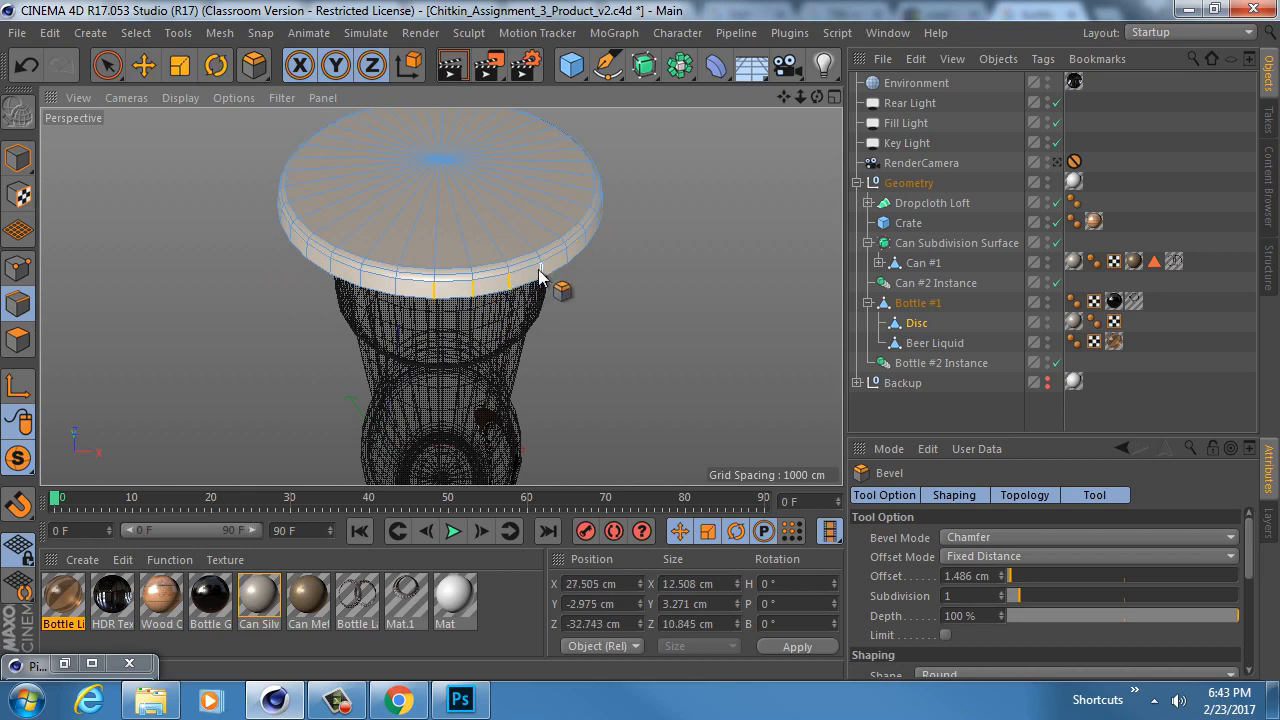
shift+click(541, 270)
shift+click(567, 256)
alt+drag(590, 235, 385, 300)
shift+click(598, 243)
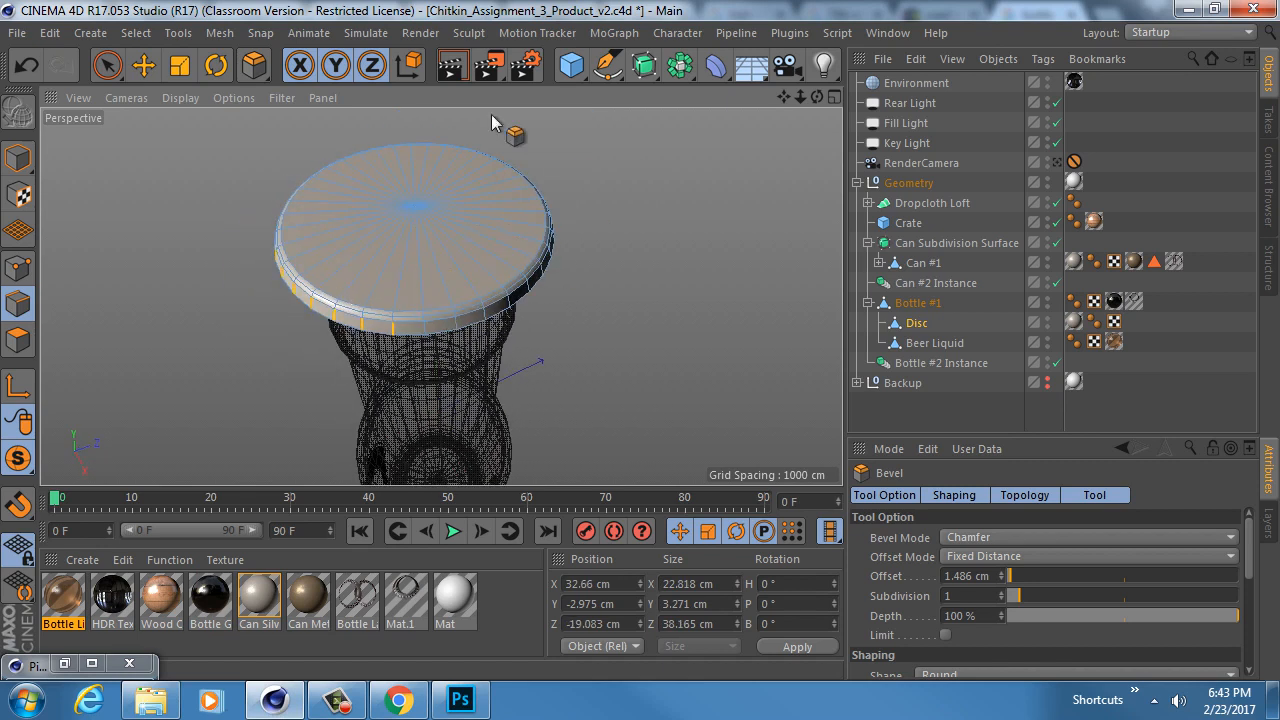
alt+drag(414, 306, 626, 236)
Step: Undo the individual selections of the side wall's vertical edges
key(ctrl+z)
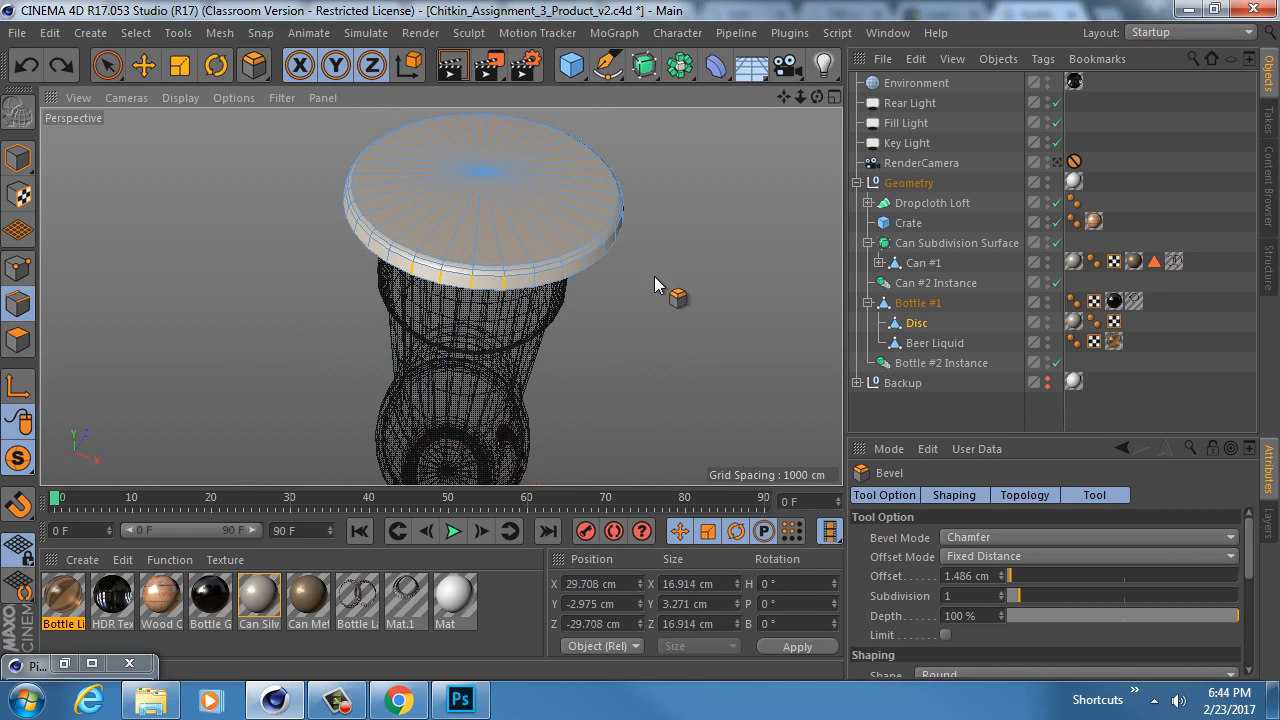
key(ctrl+z)
key(ctrl+z)
key(ctrl+z)
key(ctrl+z)
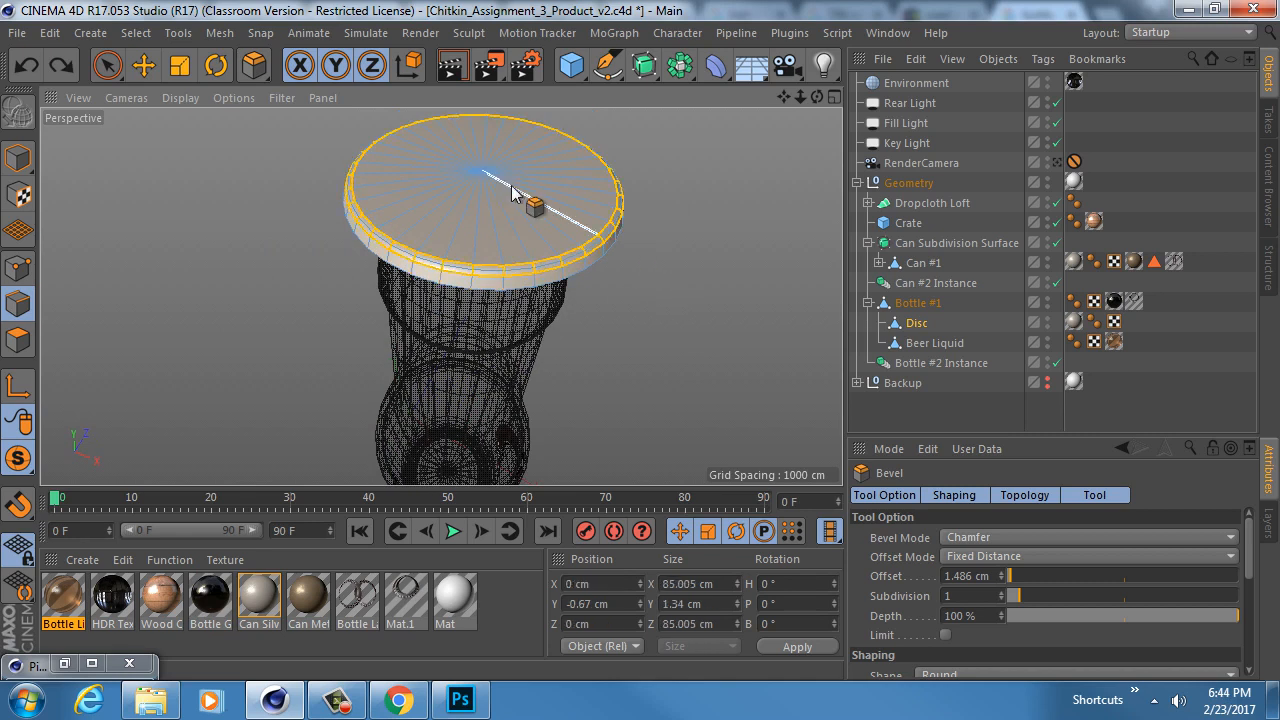
Step: Subdivide the whole disc object once, comparing the mesh with and without the subdivision
scroll(515, 188, up, 4)
alt+drag(525, 188, 482, 284)
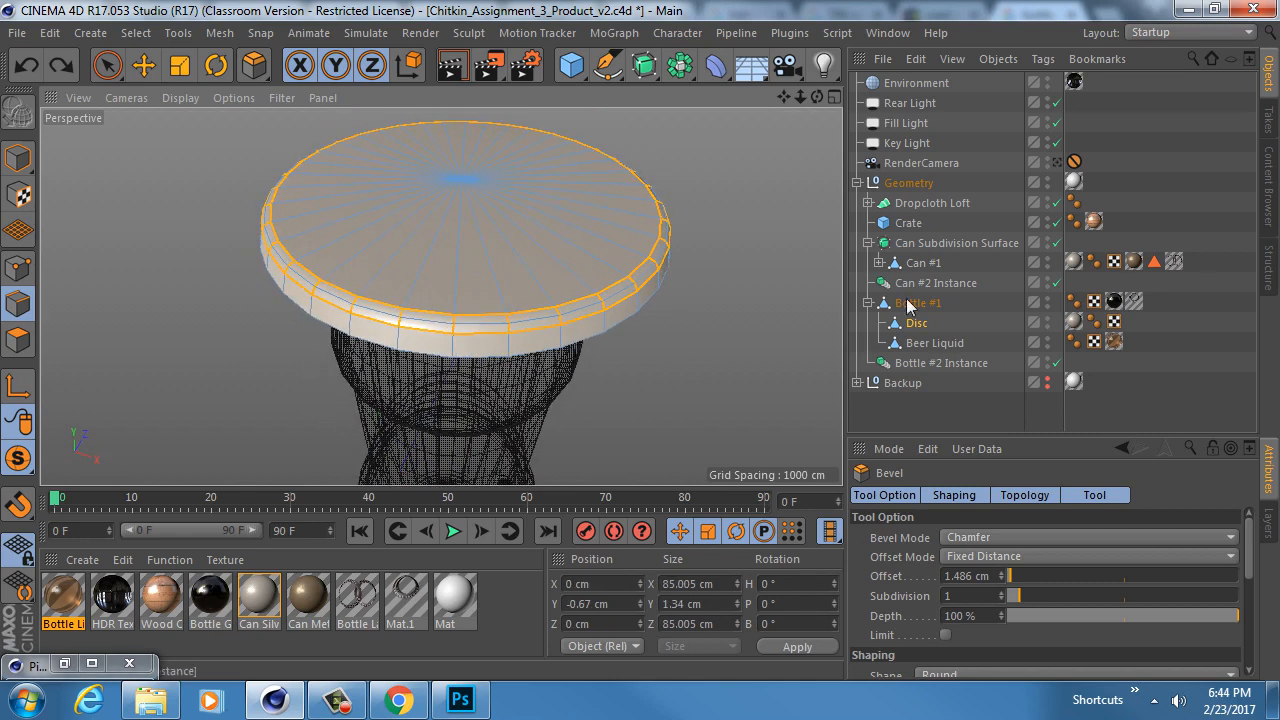
click(922, 323)
click(27, 158)
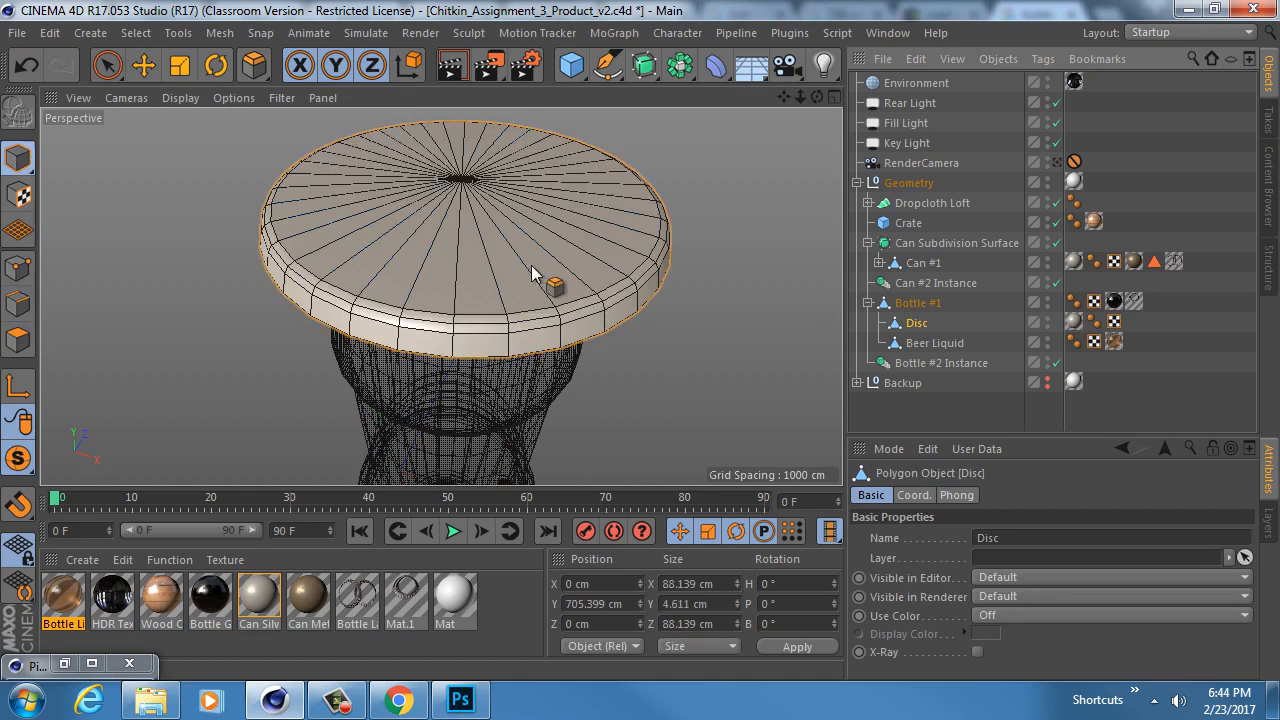
key(u)
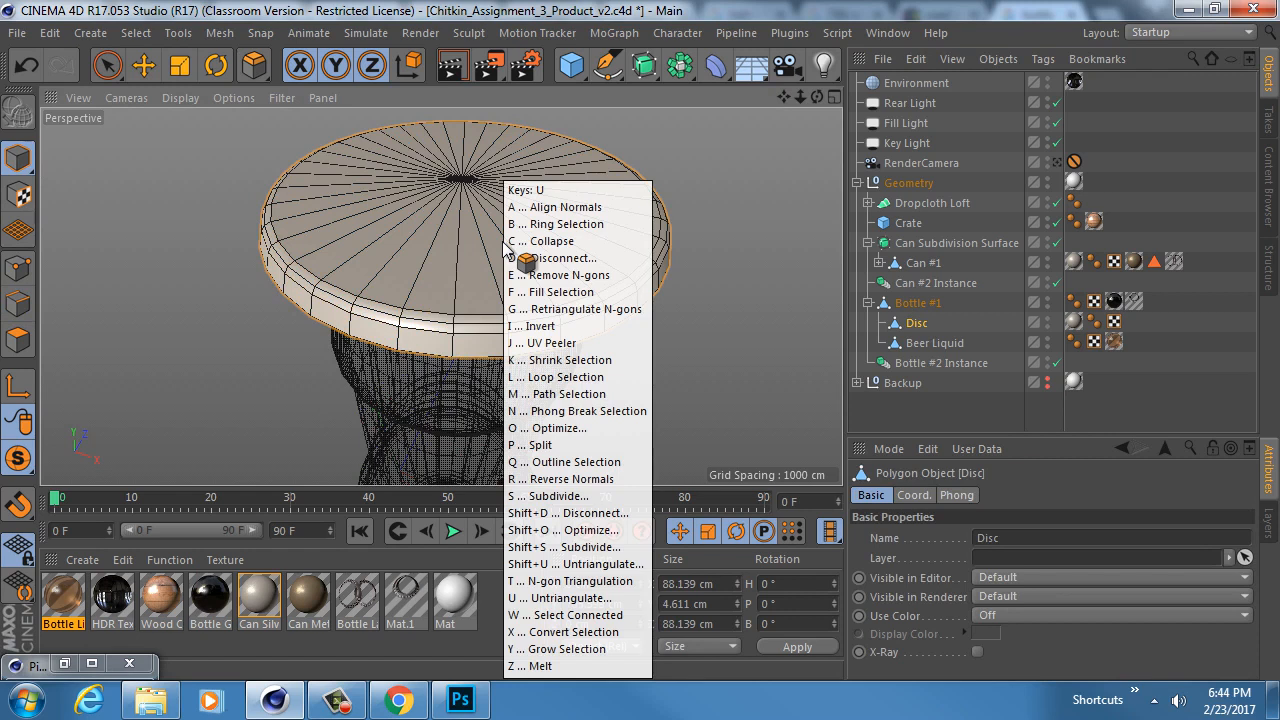
key(s)
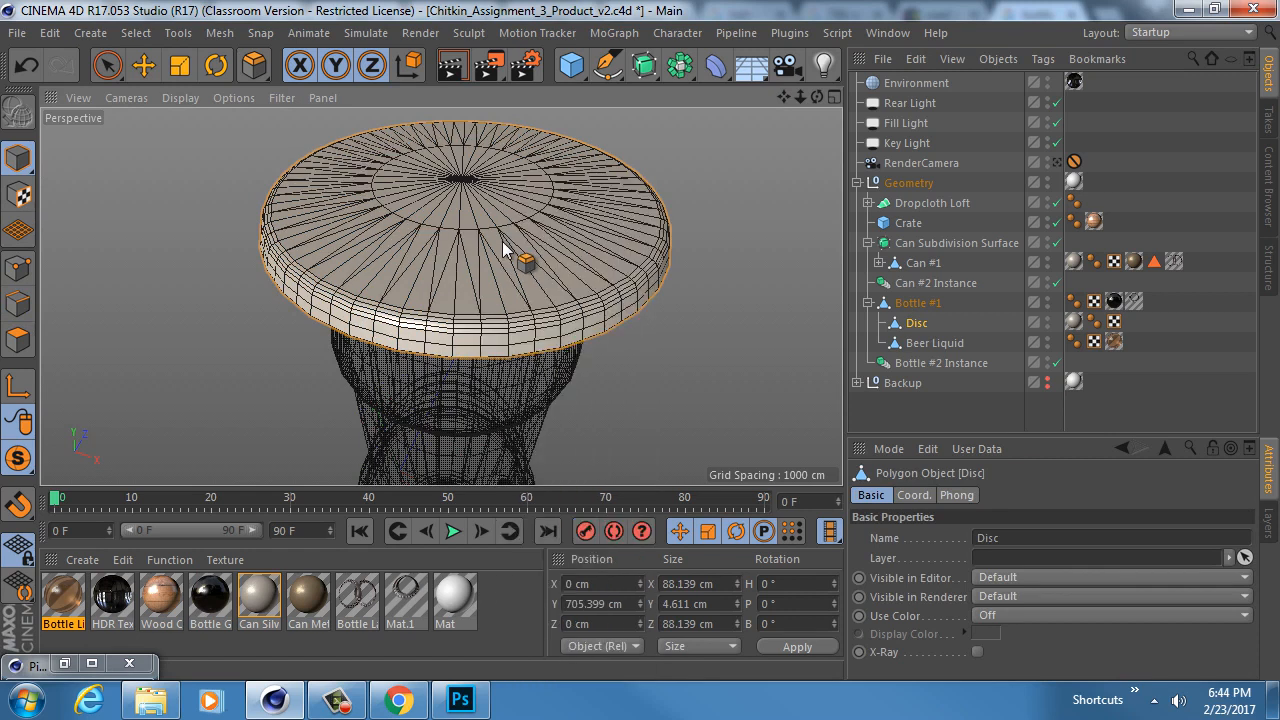
mouse_move(494, 294)
alt+mouse_down()
mouse_move(486, 200)
mouse_move(491, 368)
mouse_move(491, 336)
mouse_move(474, 336)
mouse_move(491, 344)
mouse_move(493, 275)
alt+mouse_up()
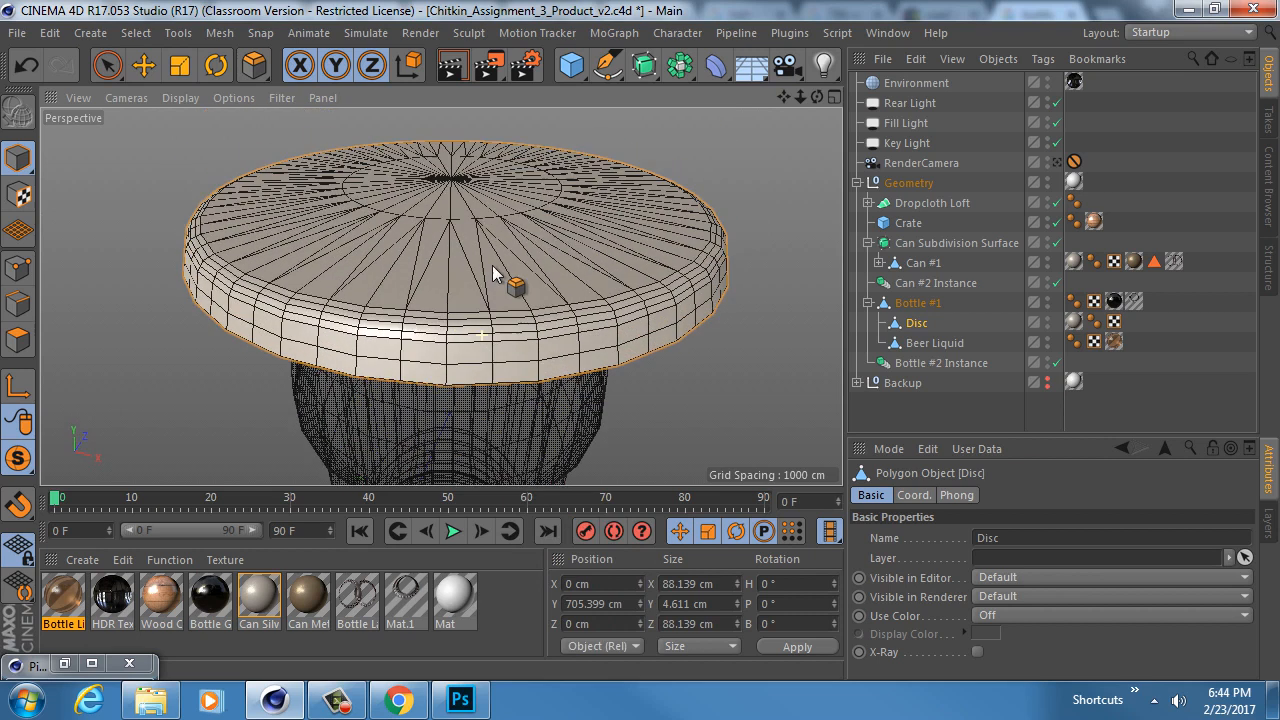
key(ctrl+z)
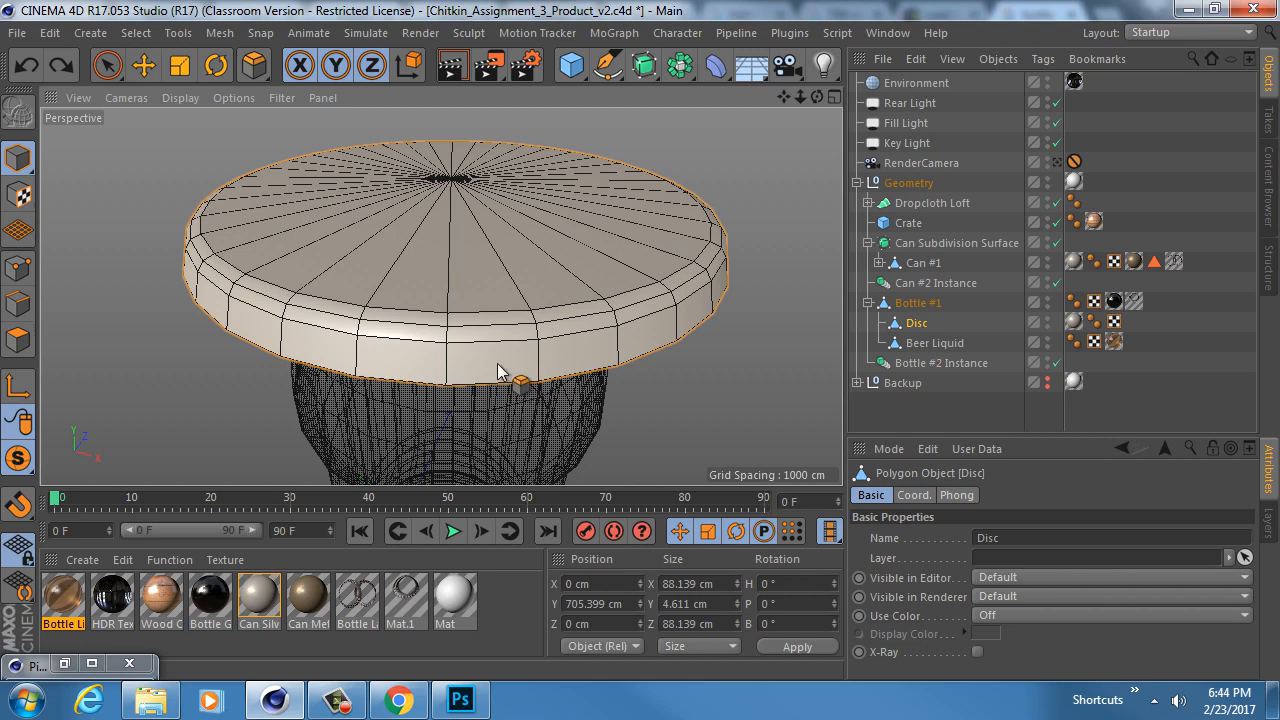
key(ctrl+y)
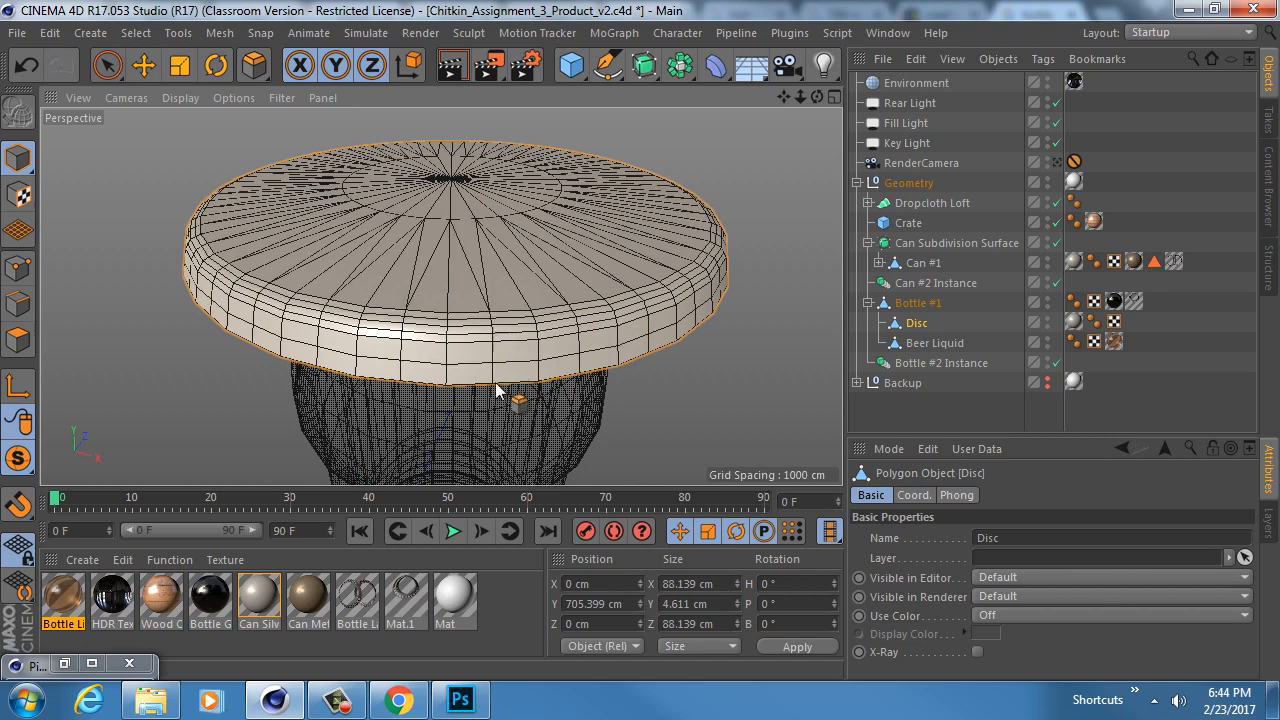
Step: Select only the polygons on the cap's flat top face with Live Selection
alt+drag(519, 360, 490, 370)
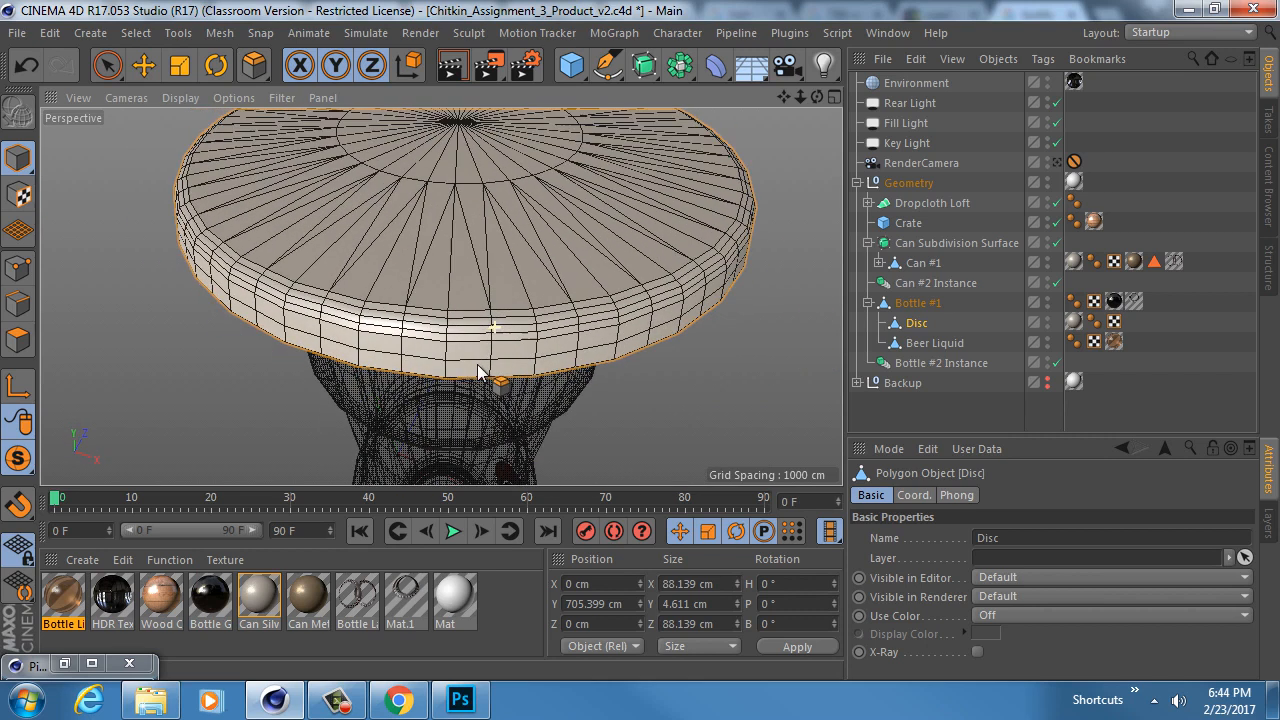
click(18, 340)
alt+drag(516, 206, 502, 306)
alt+right_drag(502, 304, 476, 301)
key(9)
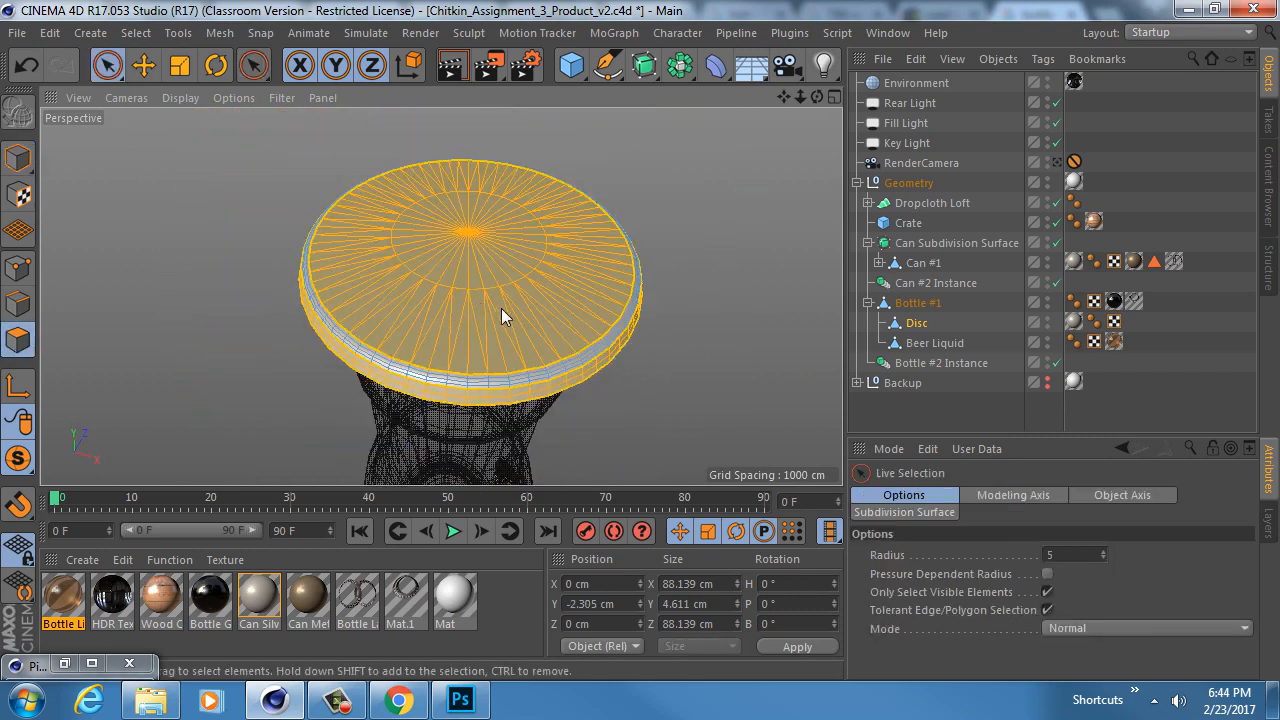
mouse_move(486, 362)
mouse_down()
mouse_move(335, 265)
mouse_move(418, 188)
mouse_move(537, 200)
mouse_move(580, 311)
mouse_move(429, 277)
mouse_move(512, 267)
mouse_move(500, 223)
mouse_up()
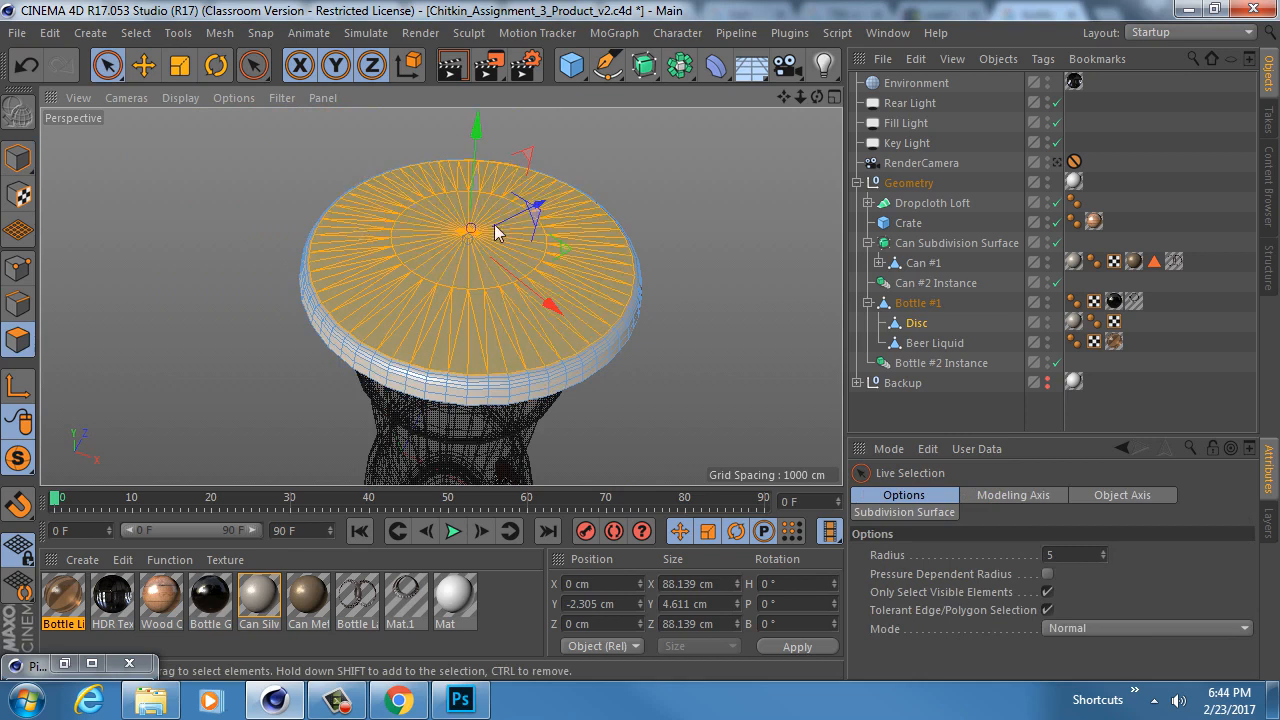
Step: Try to optimize the selected top polygons with a tolerance of 1 cm
key(u)
key(Escape)
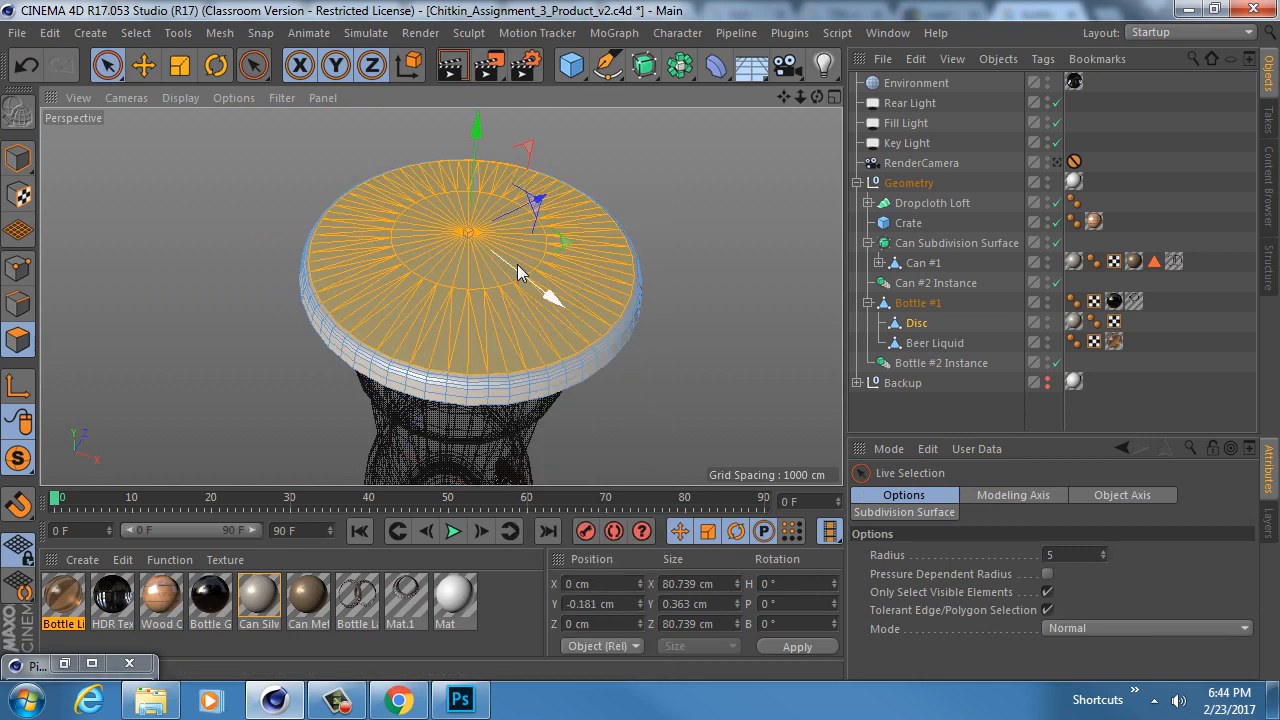
key(u)
key(o)
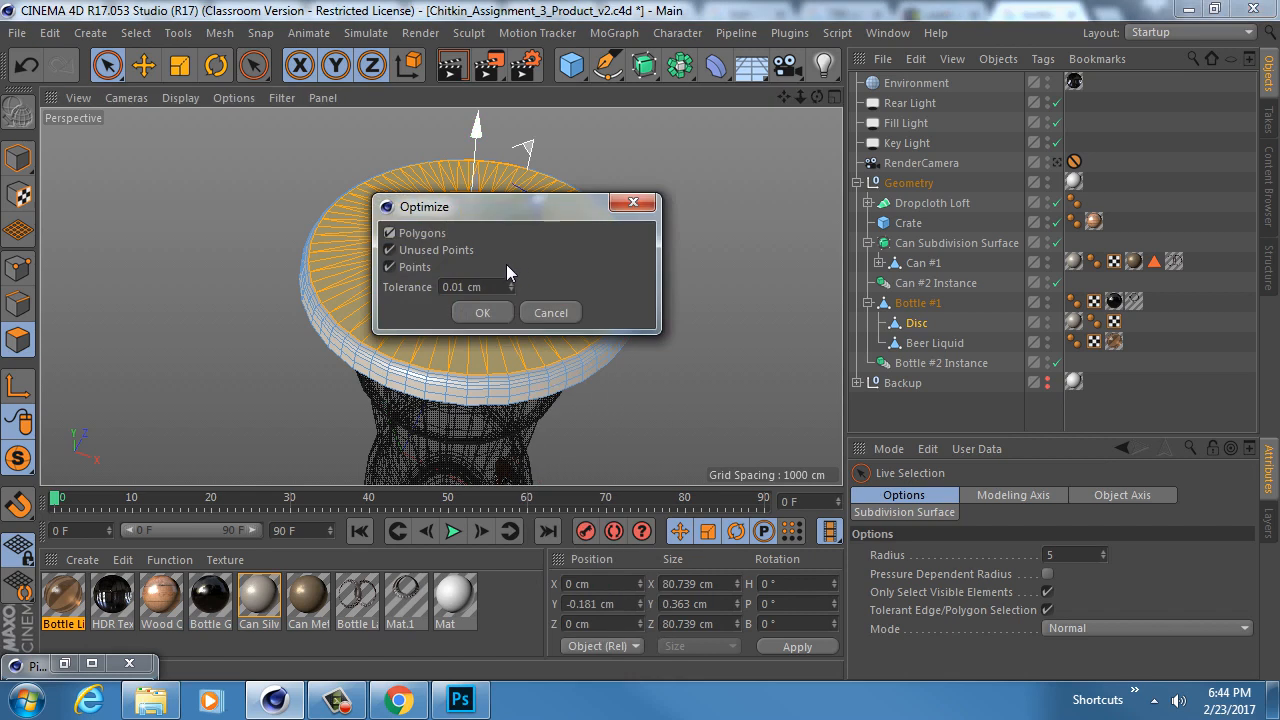
click(502, 287)
double_click(502, 287)
text(1)
key(Return)
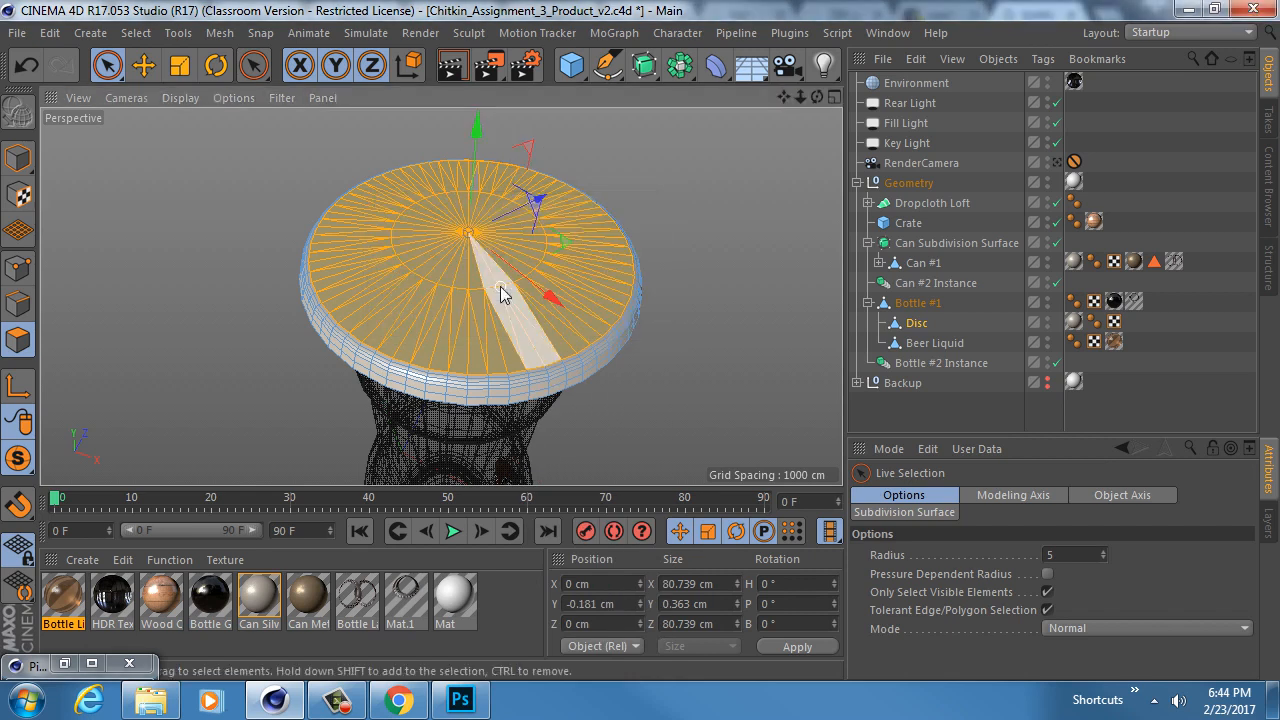
key(u)
key(o)
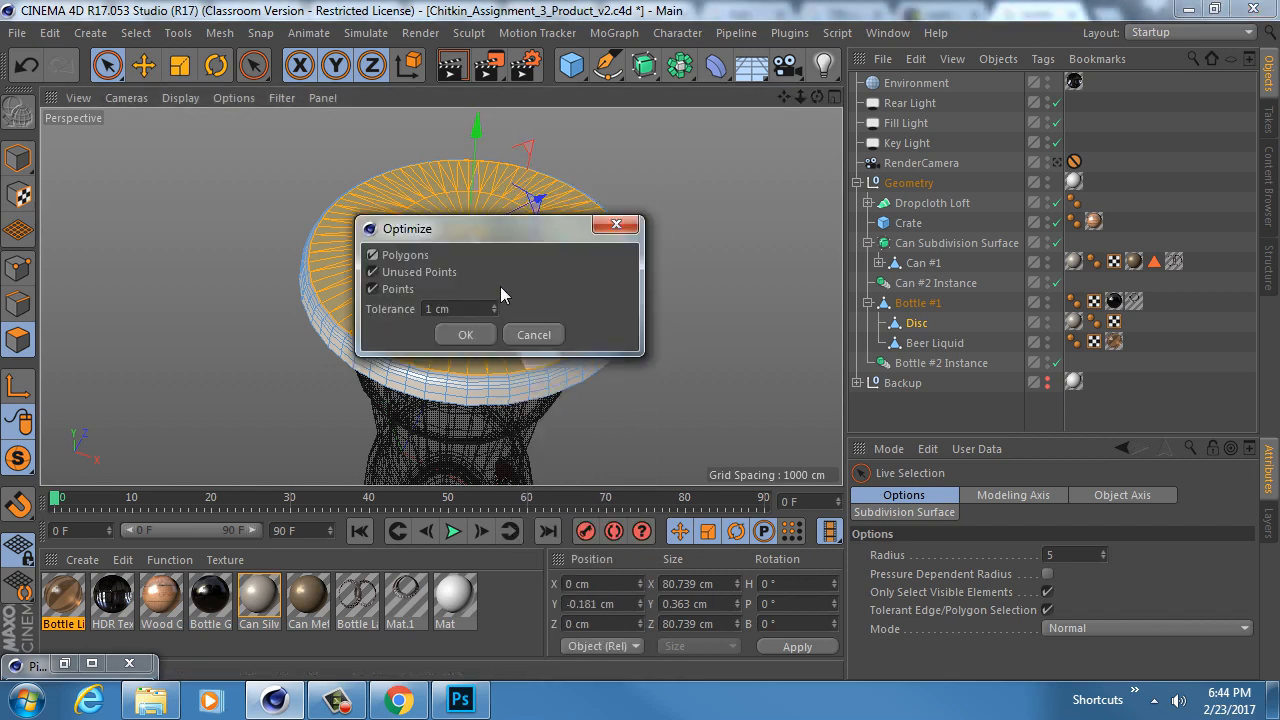
key(Return)
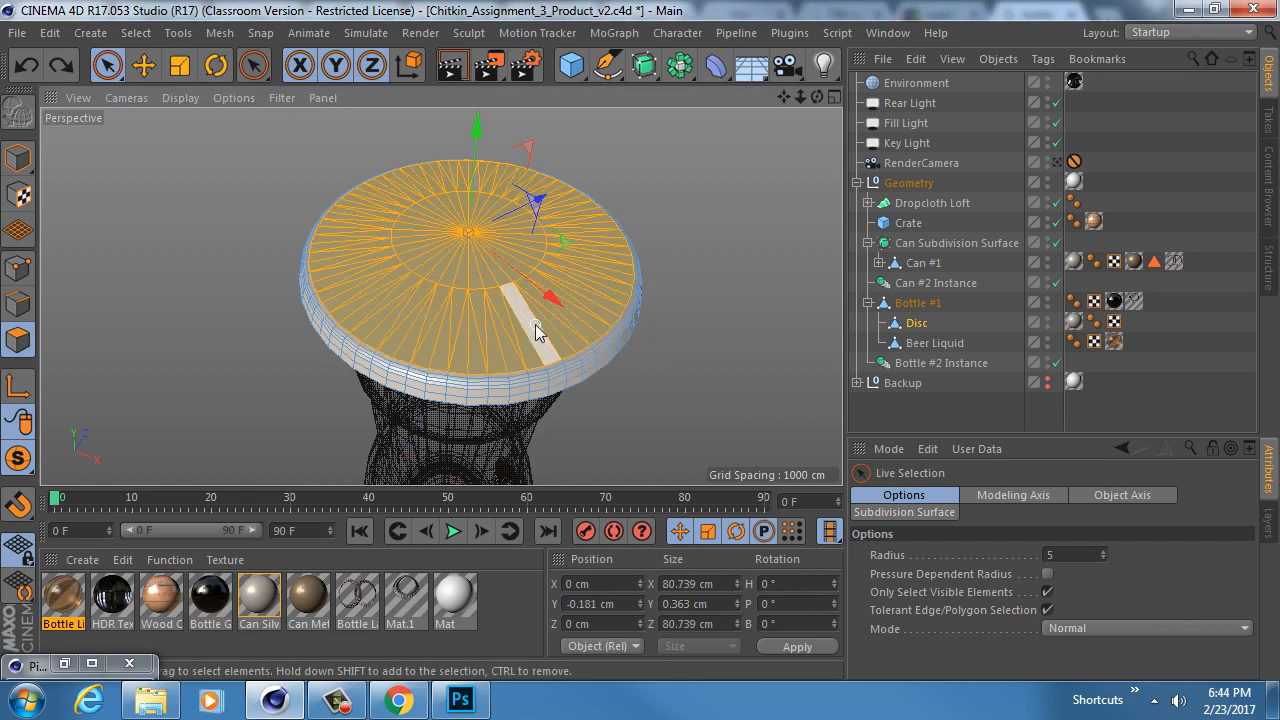
alt+drag(488, 325, 475, 311)
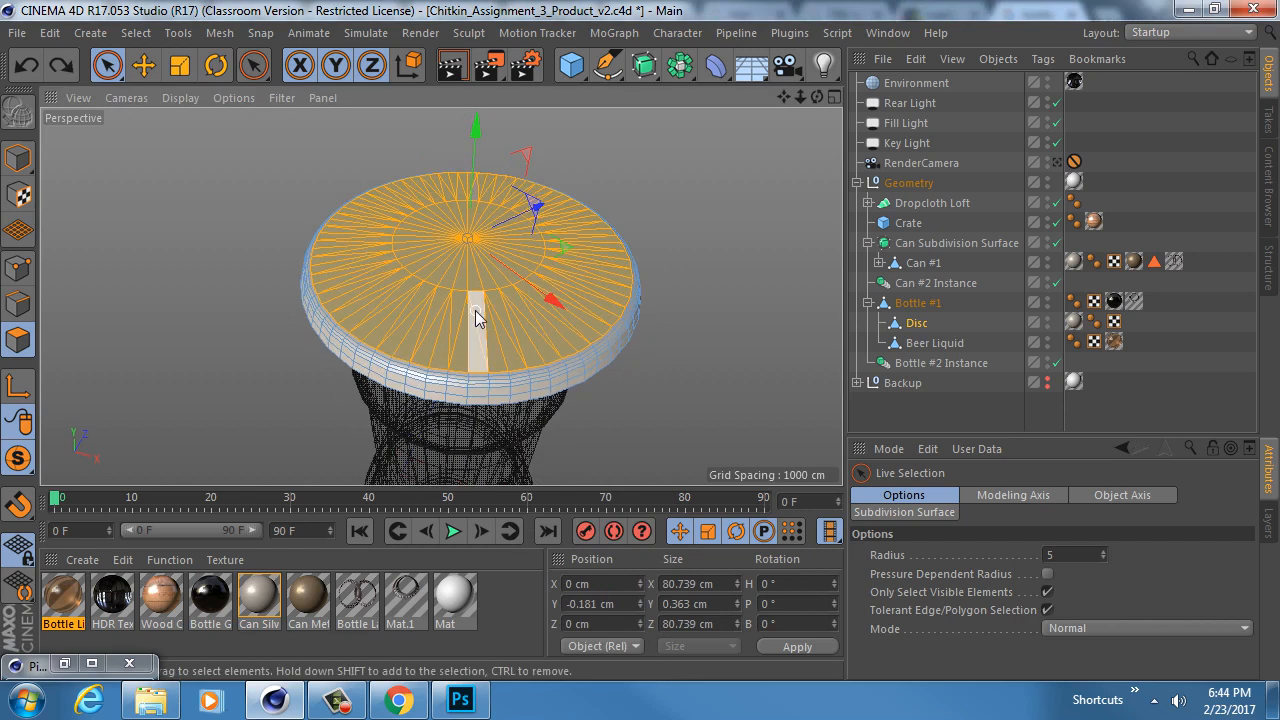
Step: Try to optimize the selected top polygons with tolerances of 2.5 cm and 4 cm
key(u)
key(o)
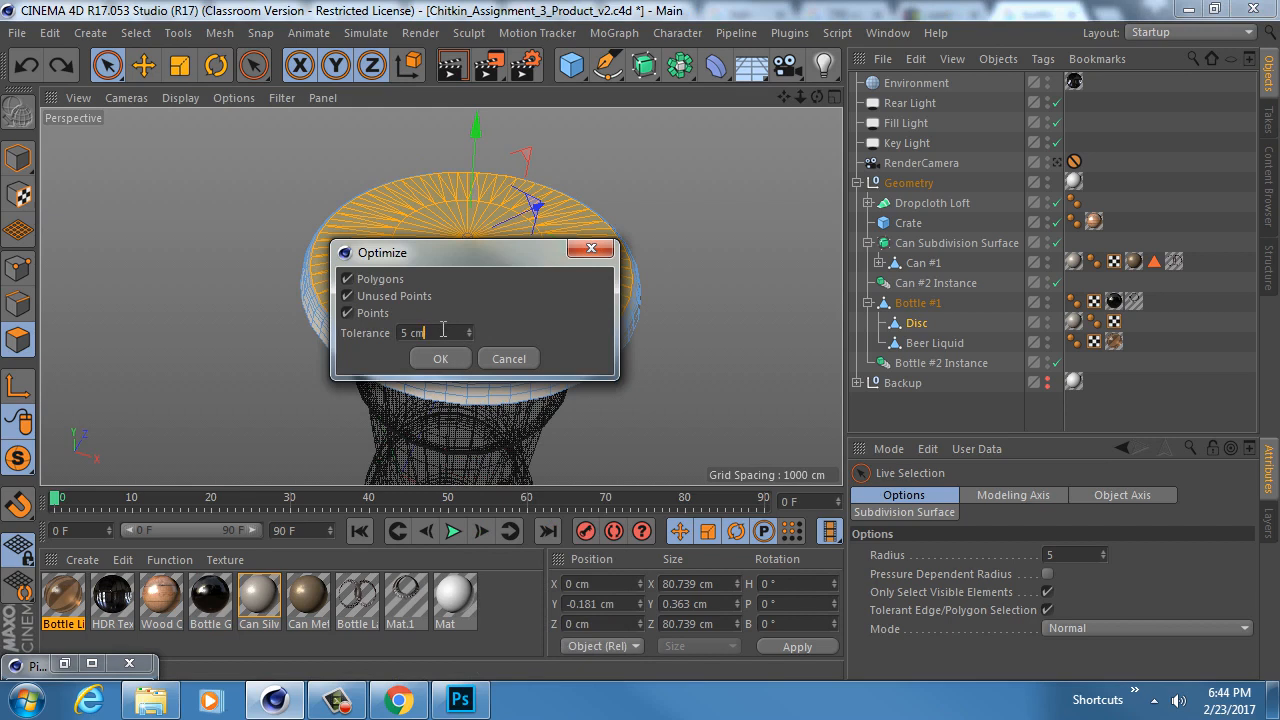
double_click(444, 330)
text(2)
key(Return)
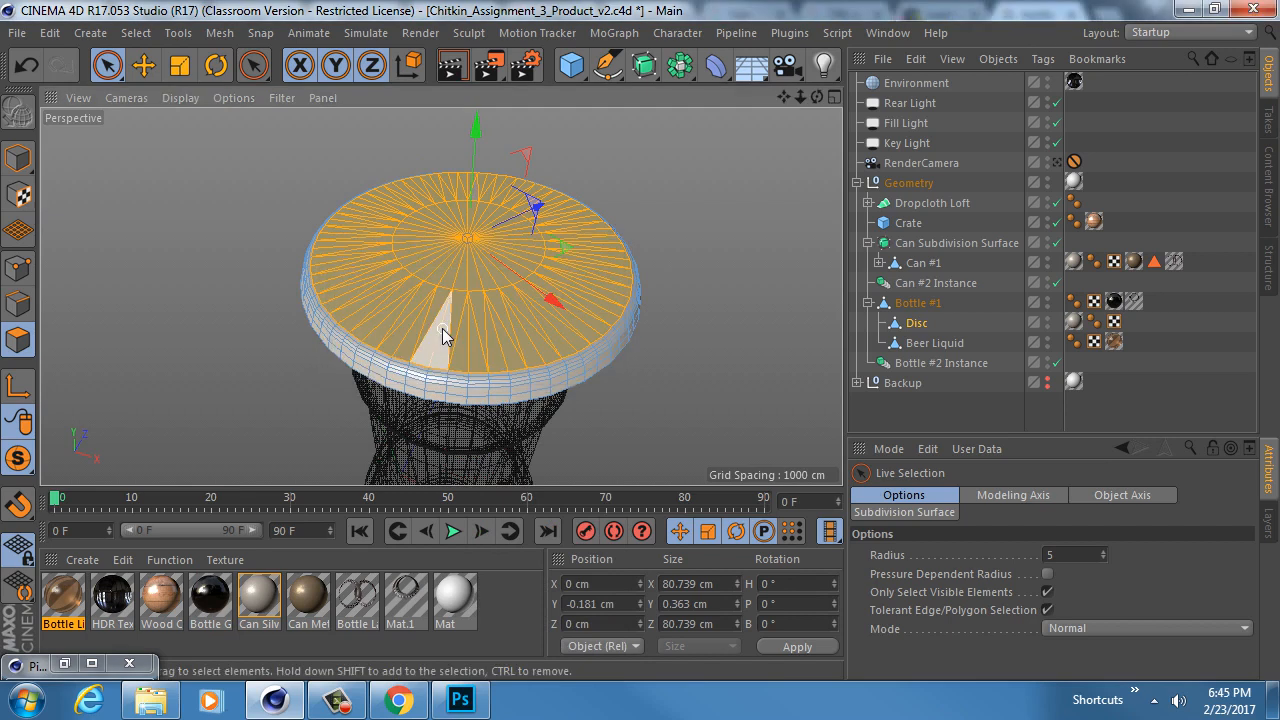
key(u)
key(o)
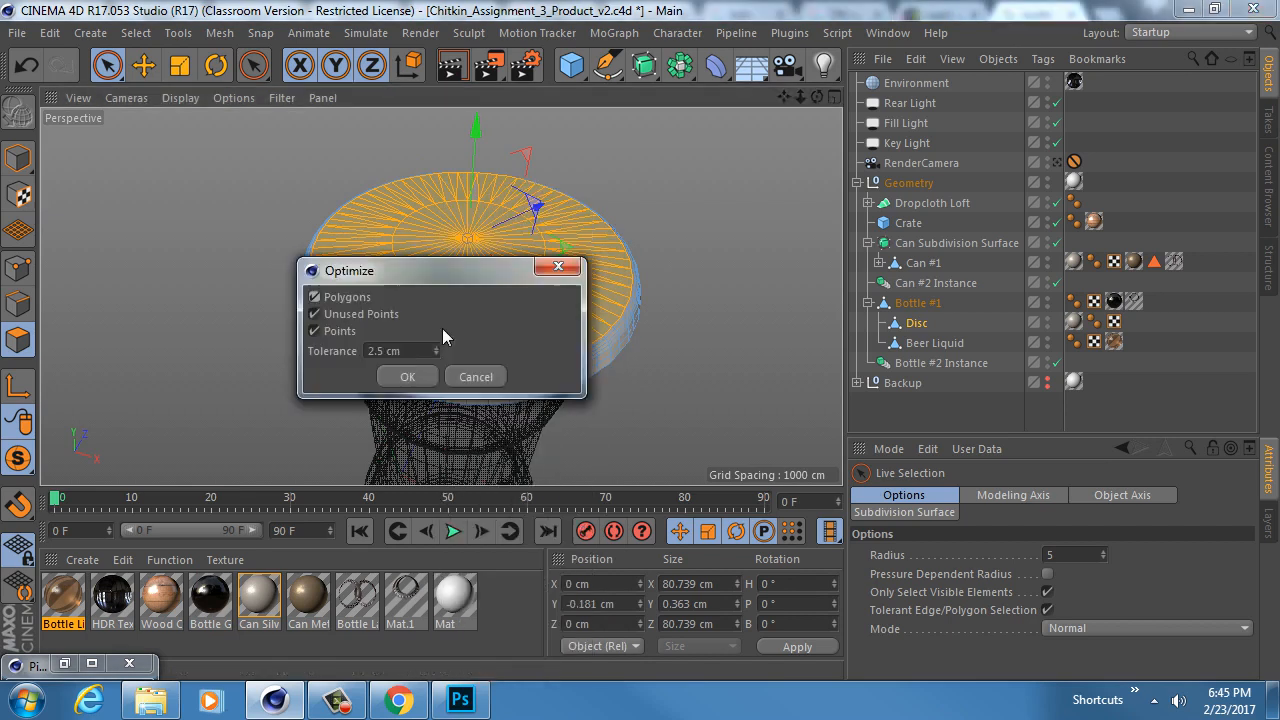
key(Return)
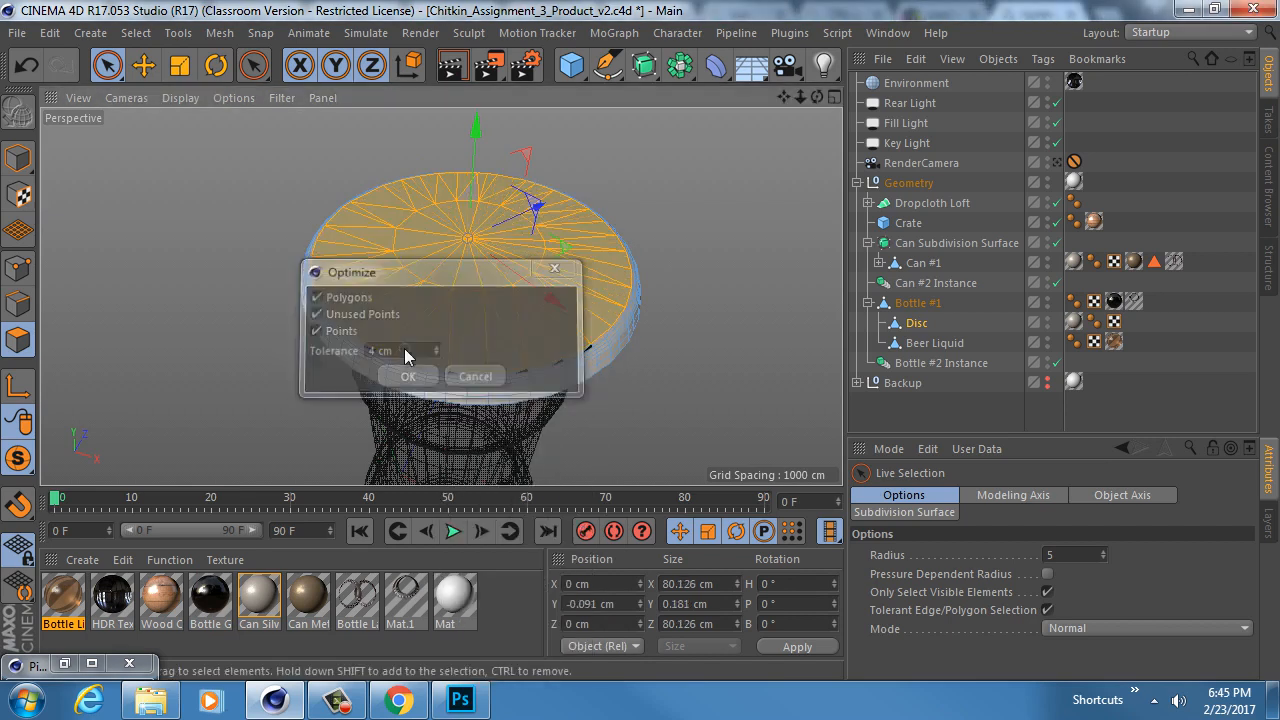
Step: Undo and repeat the Optimize attempts on the cap's top polygons, including a 4 cm tolerance, and undo the last one
key(ctrl+z)
key(u)
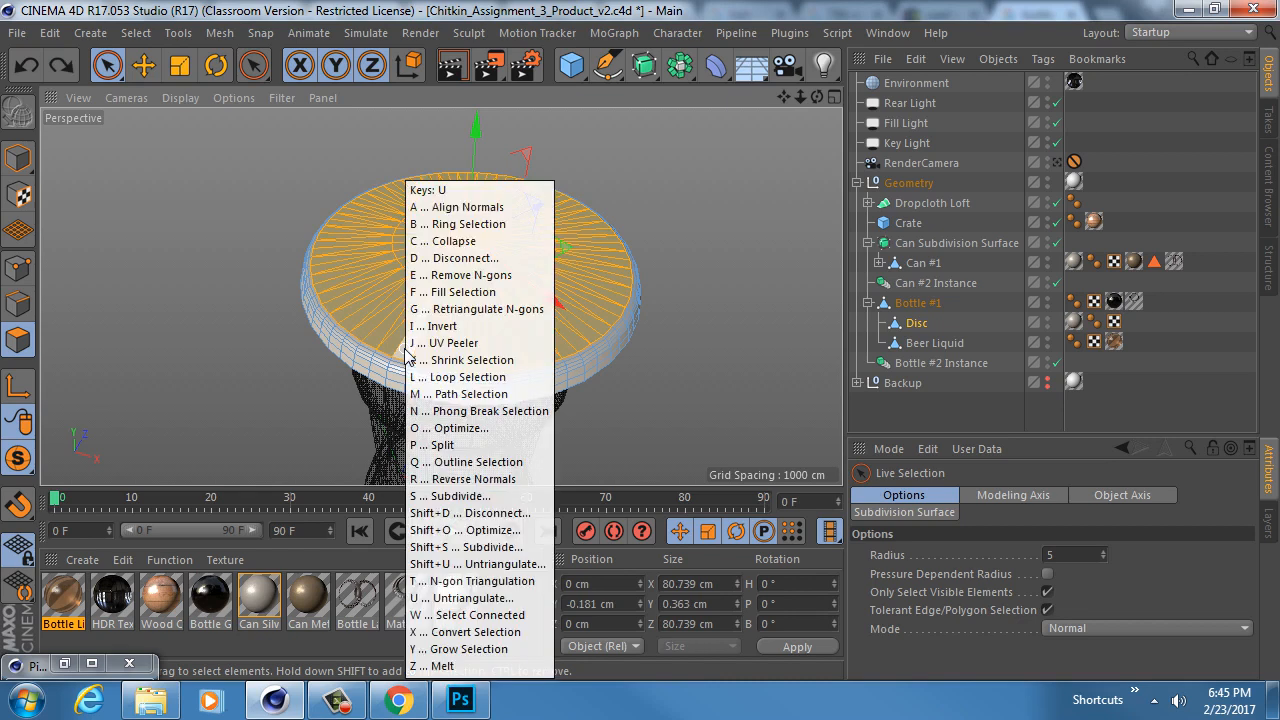
key(o)
click(380, 396)
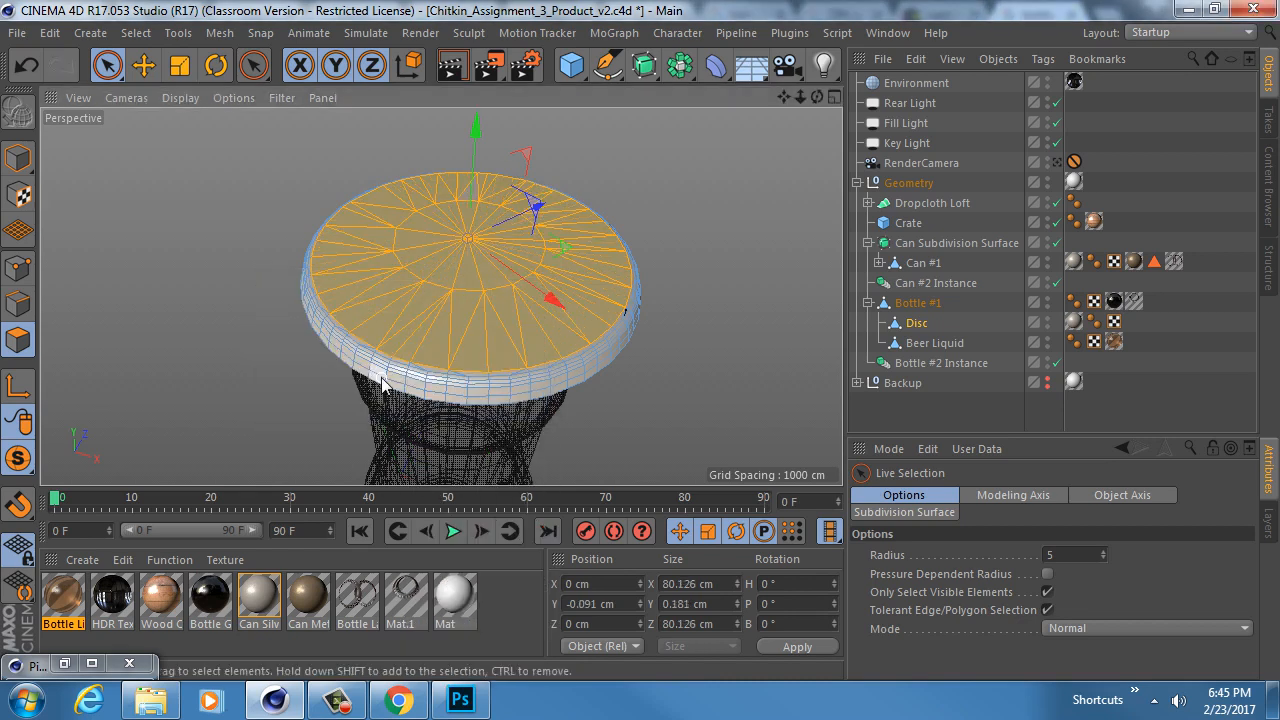
key(ctrl+z)
key(u)
key(o)
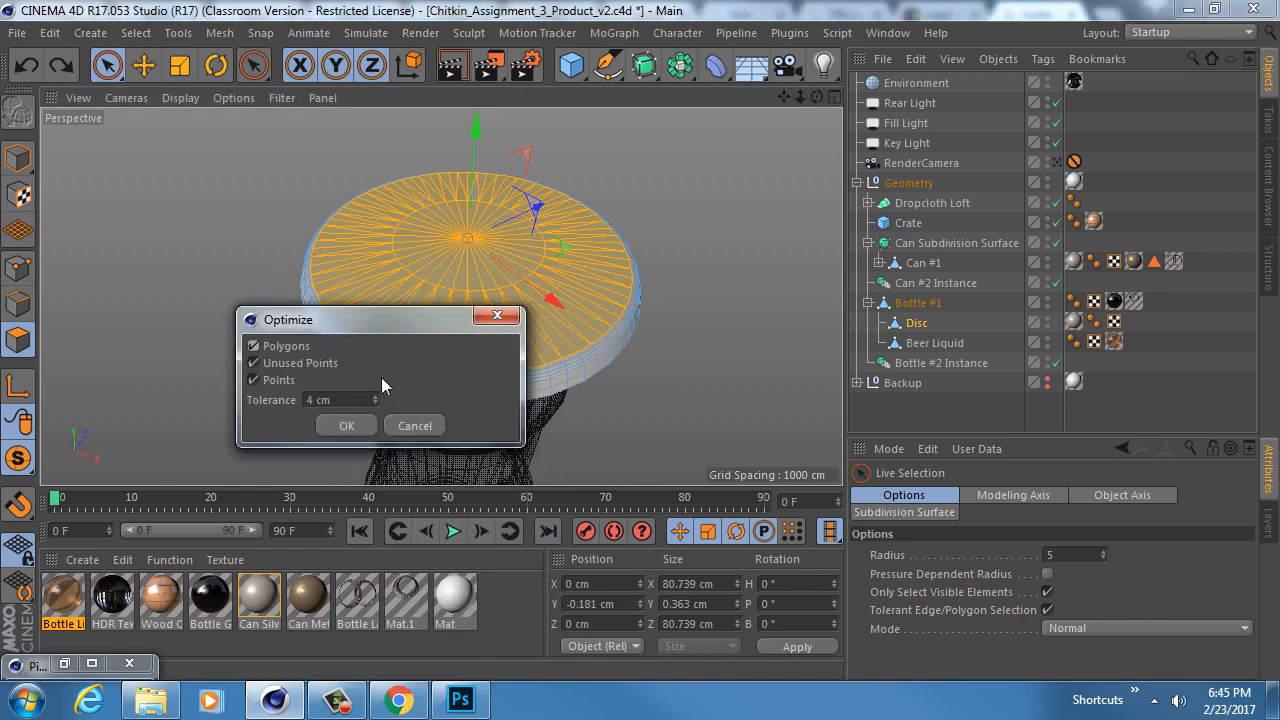
click(358, 399)
key(Return)
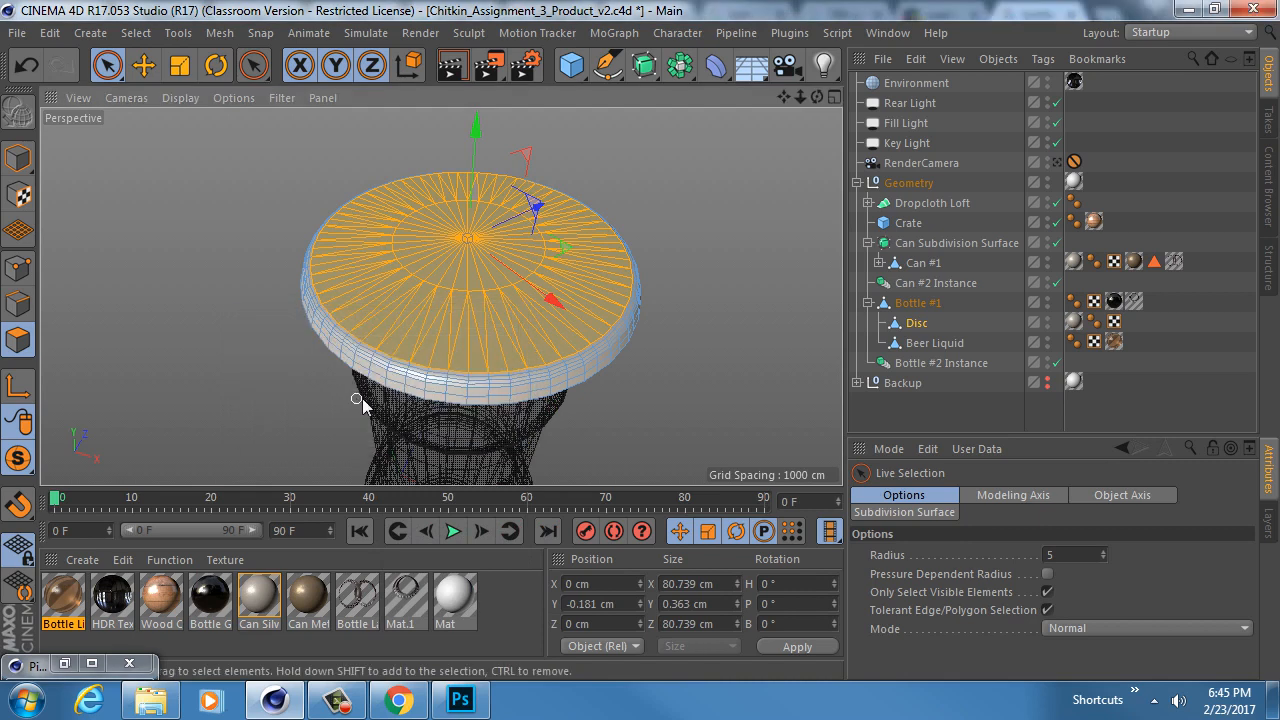
key(ctrl+z)
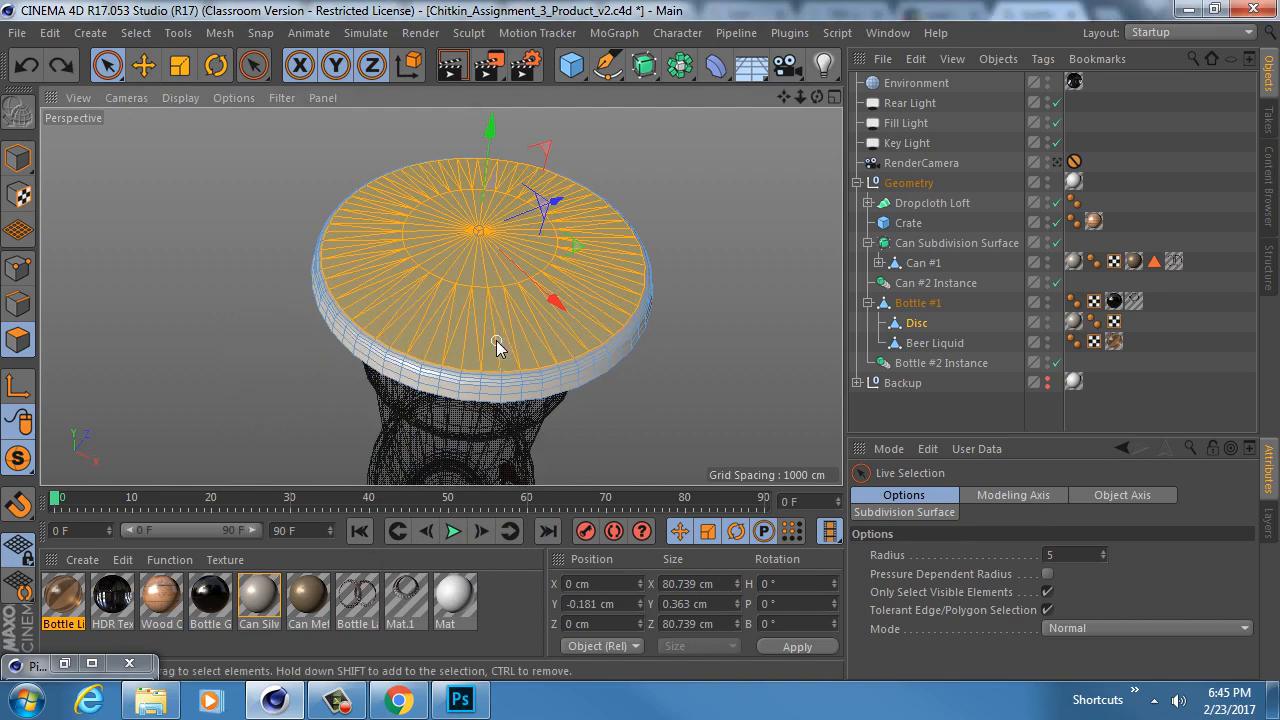
Step: Undo the subdivision of the whole disc
alt+middle_drag(491, 337, 463, 275)
mouse_move(463, 267)
alt+mouse_down()
mouse_move(457, 176)
mouse_move(471, 293)
mouse_move(463, 191)
mouse_move(463, 280)
alt+mouse_up()
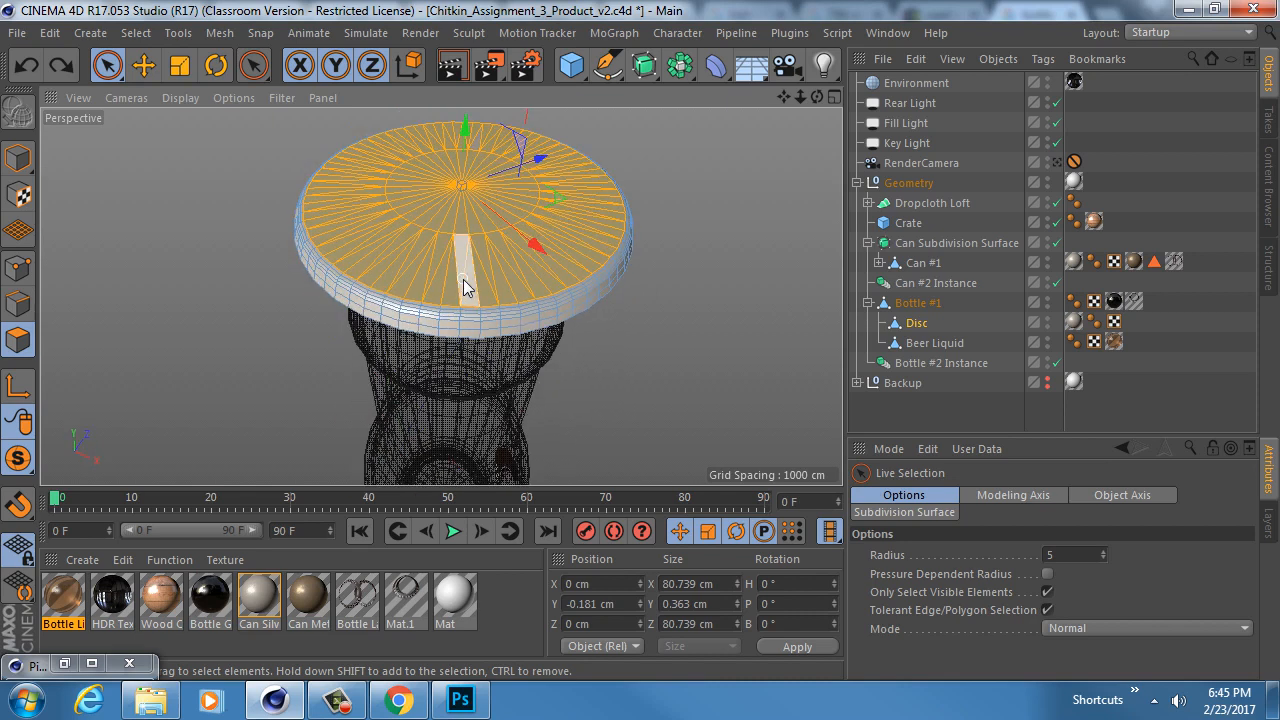
key(ctrl+a)
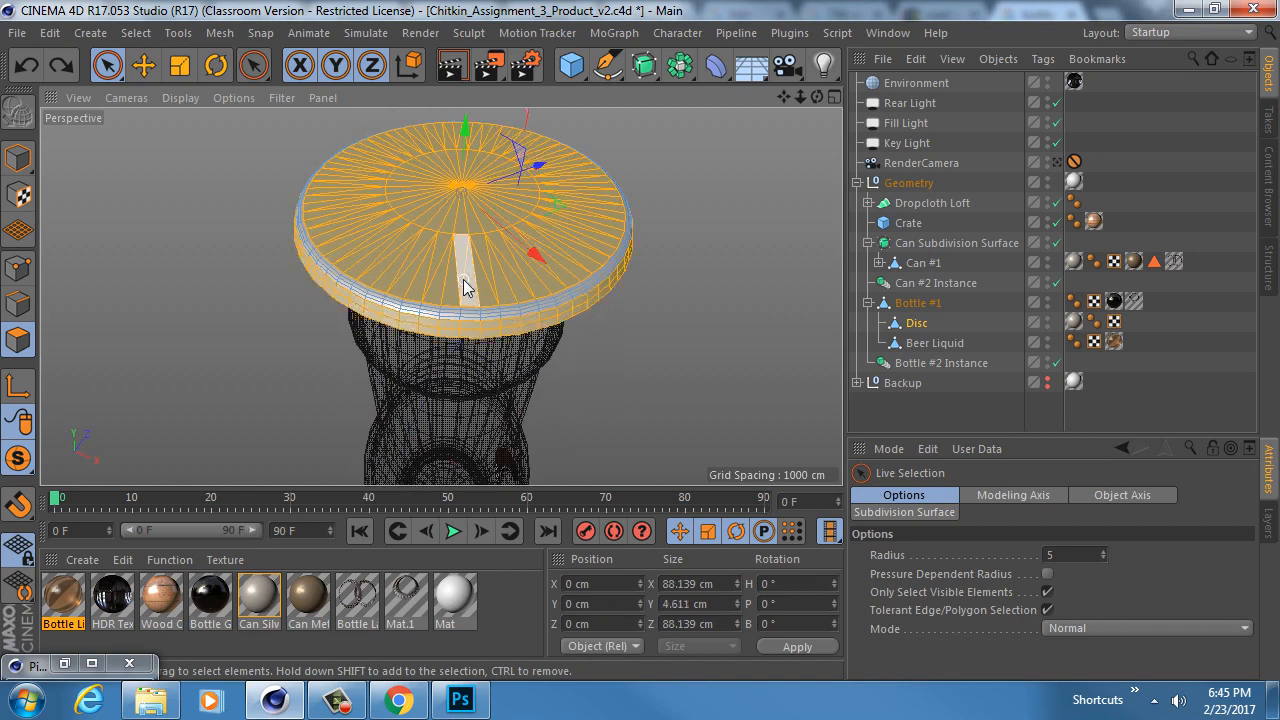
key(u)
key(s)
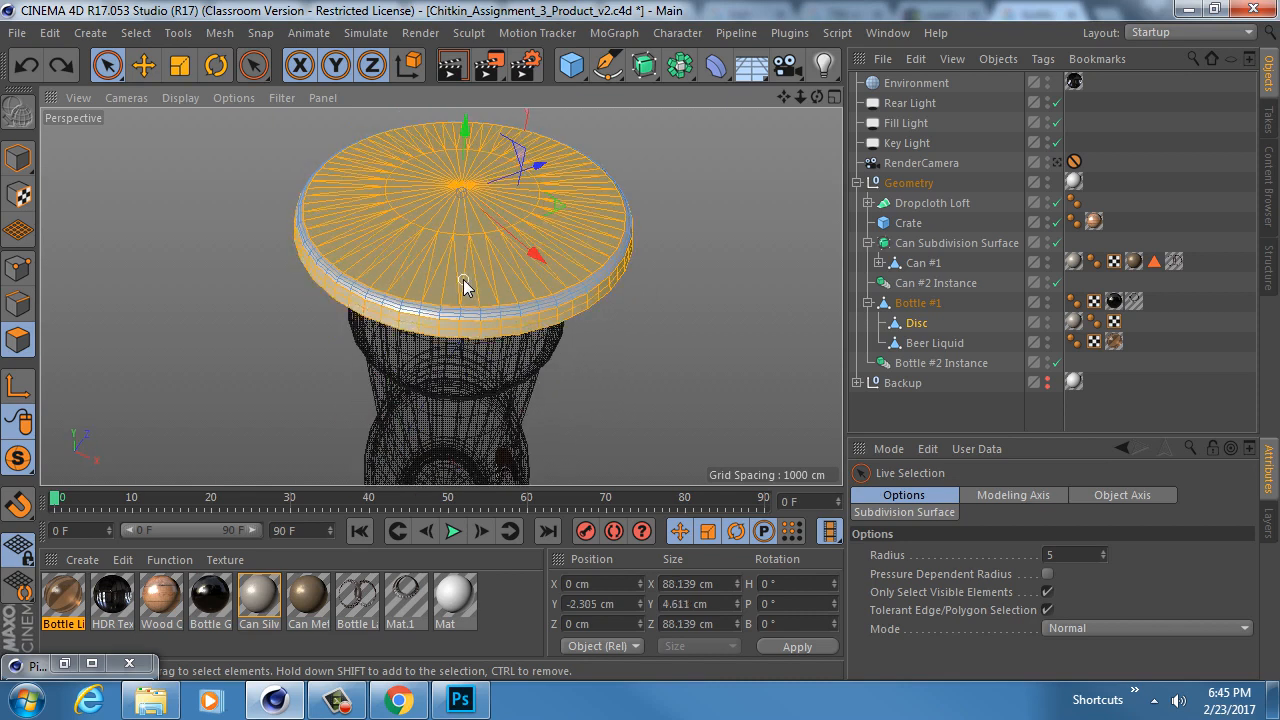
key(ctrl+z)
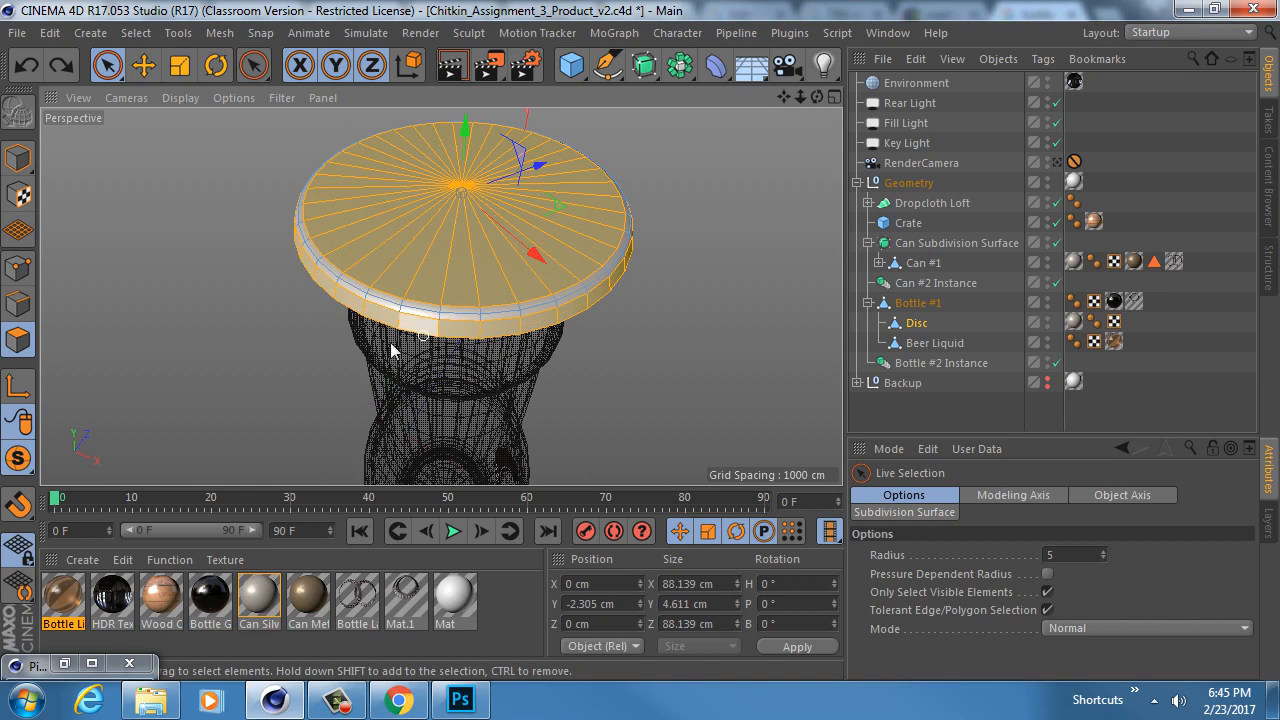
Step: Select the edge loop along the bottom of the cap's side wall with Loop Selection
click(18, 303)
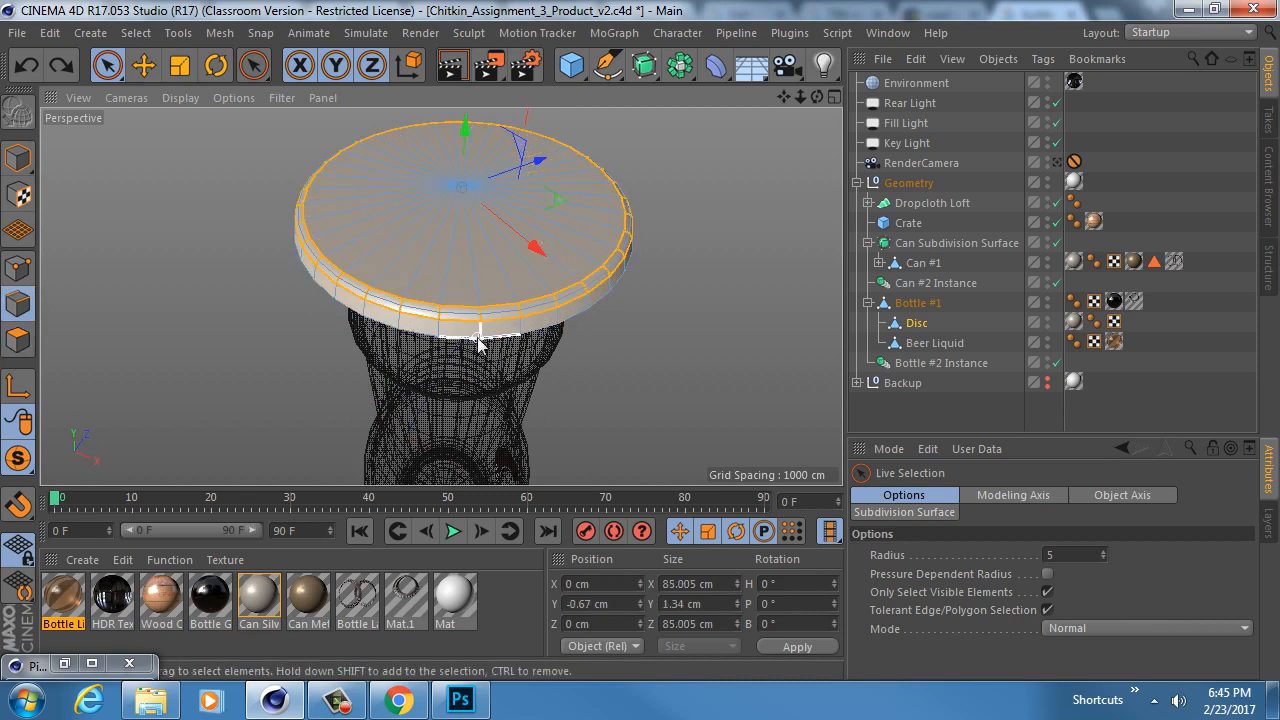
key(u)
key(l)
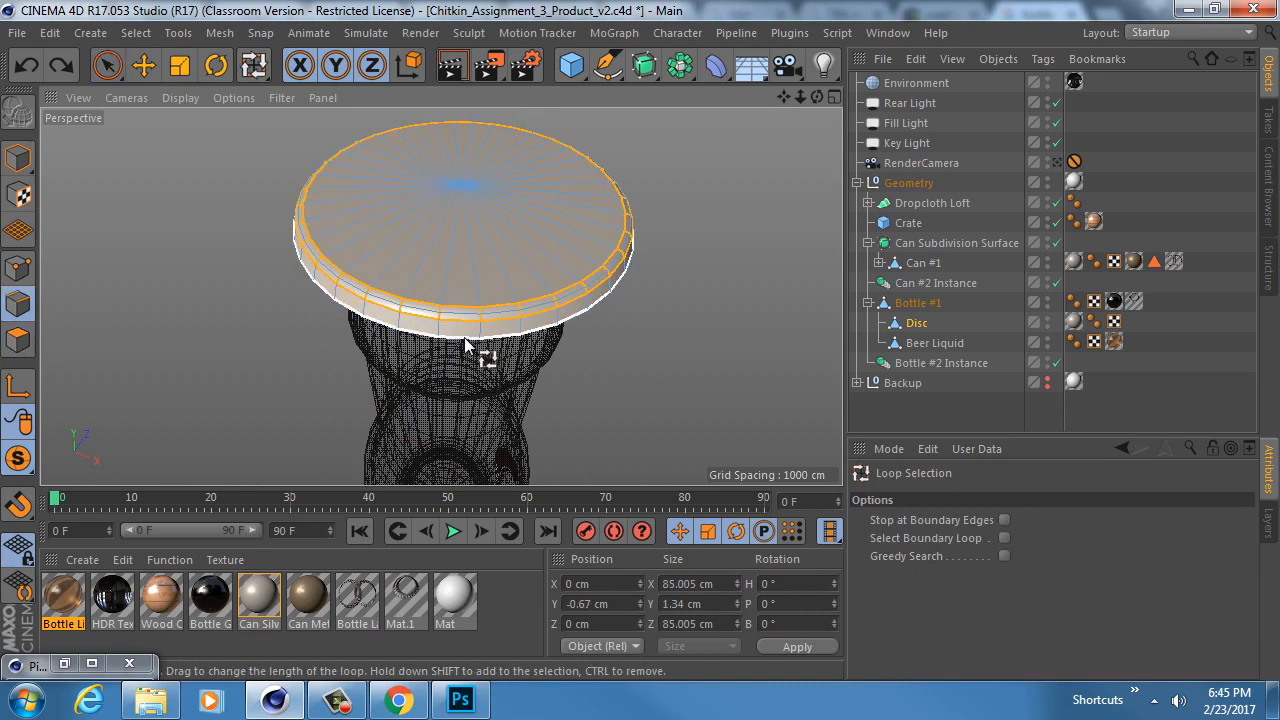
click(466, 343)
alt+drag(466, 343, 463, 224)
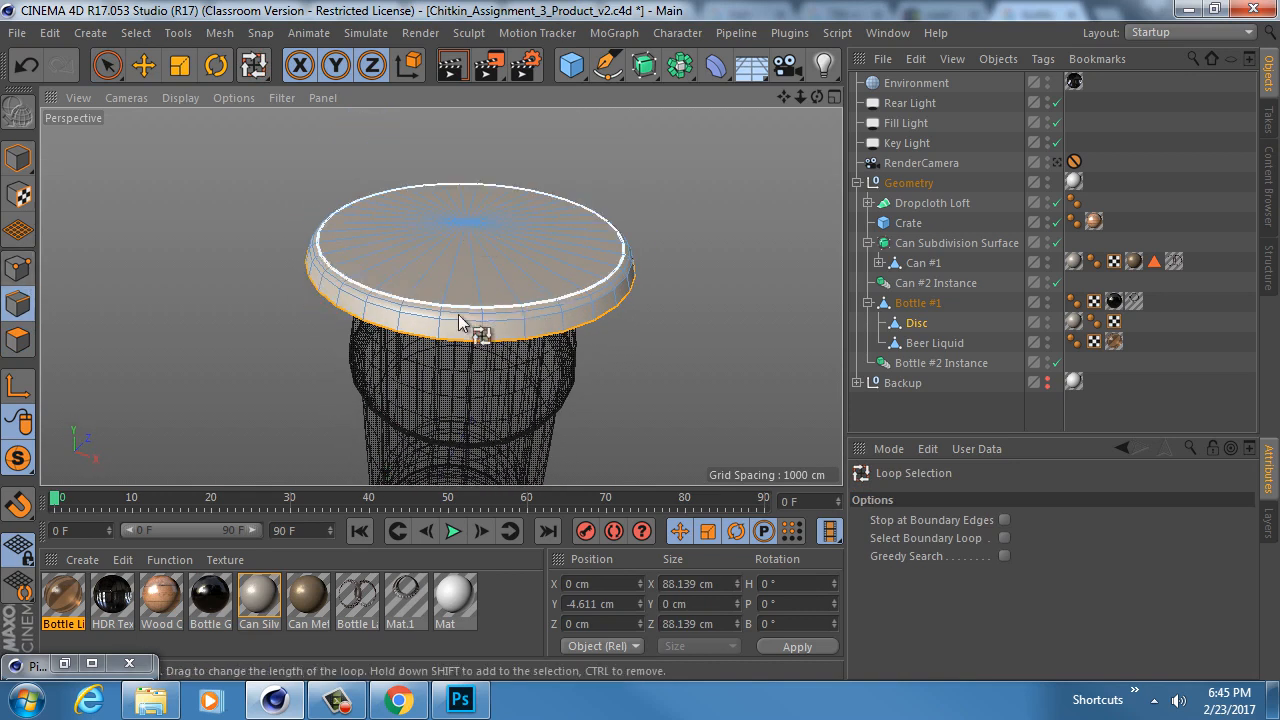
Step: Inspect the bottom rim's points and edge loop, and activate Edge Cut
click(20, 267)
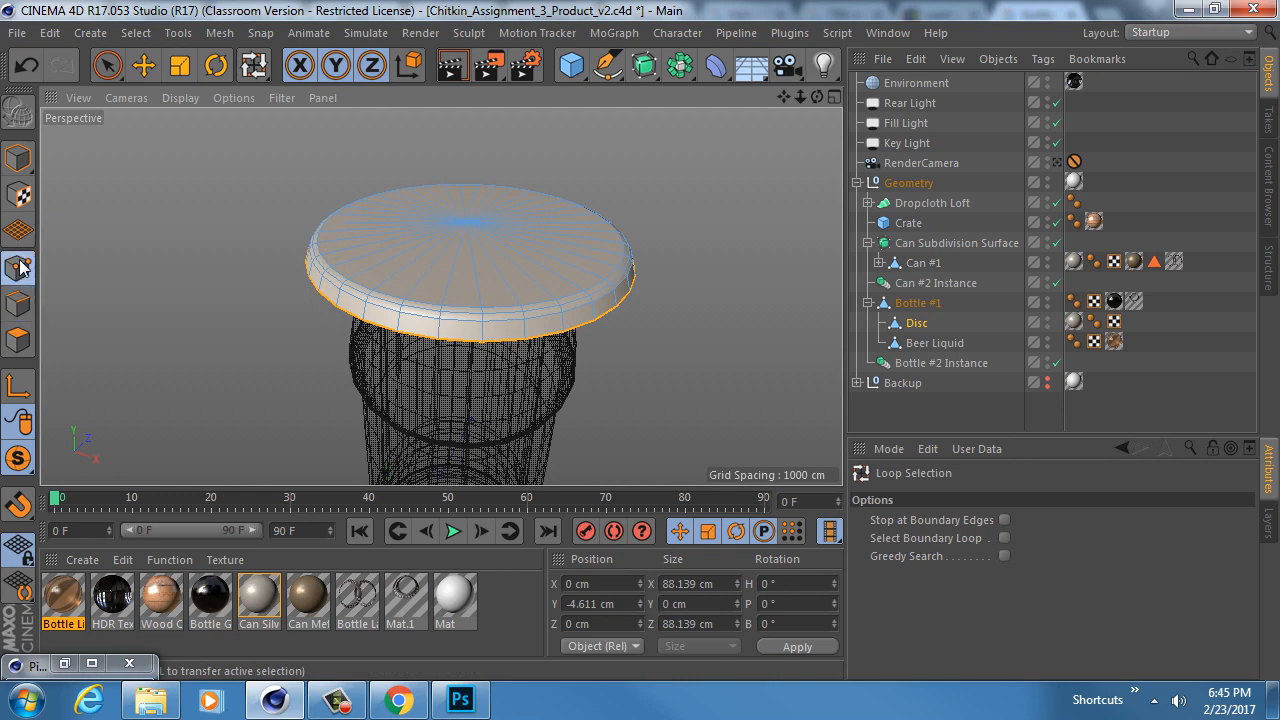
scroll(495, 342, up, 2)
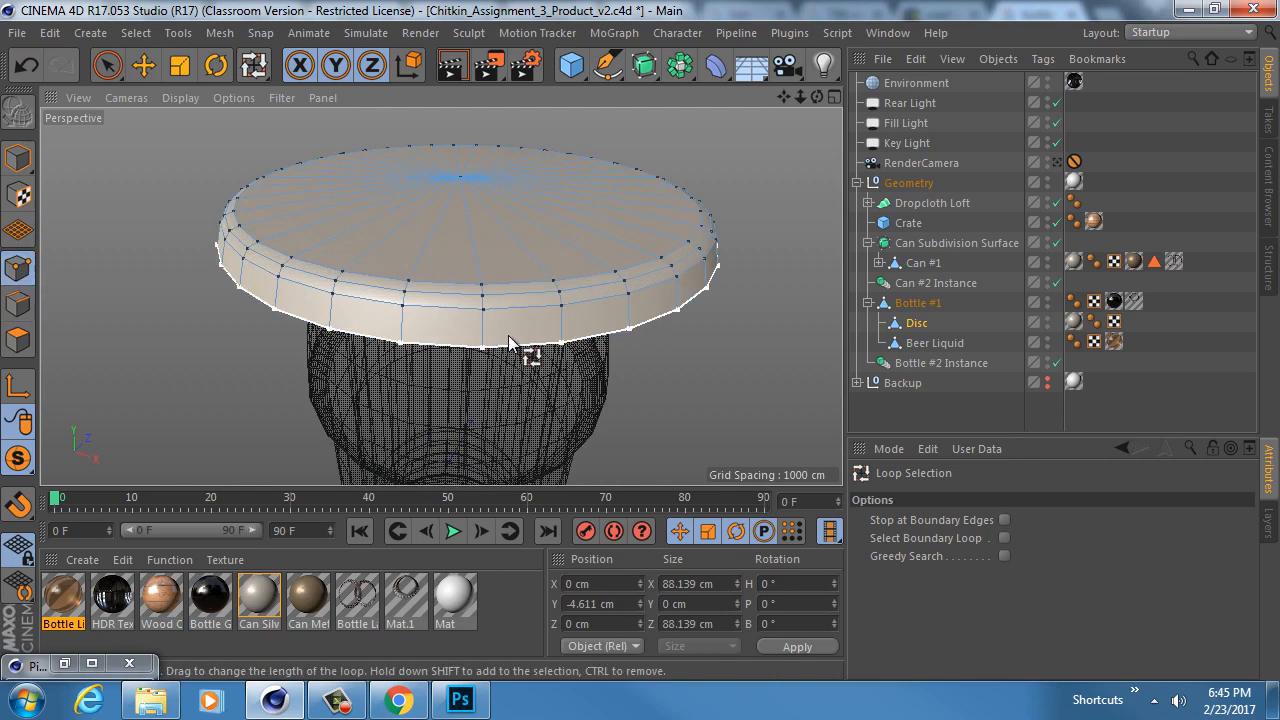
click(19, 305)
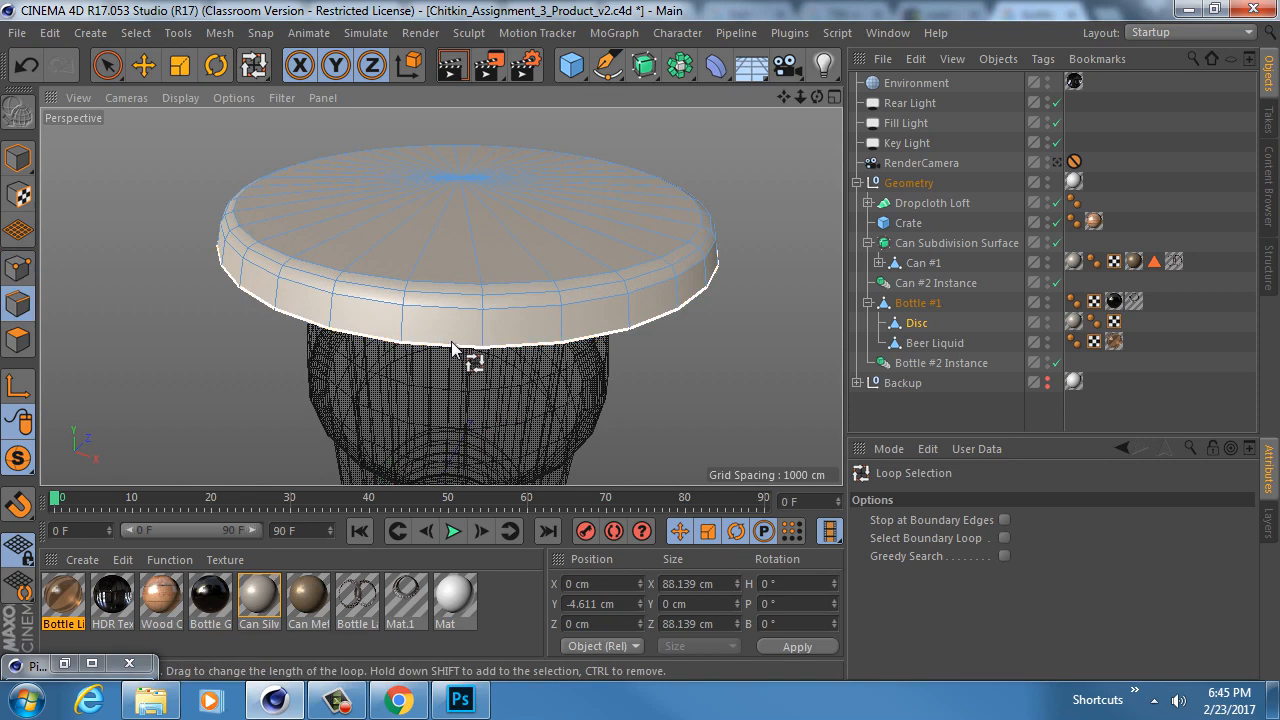
key(u)
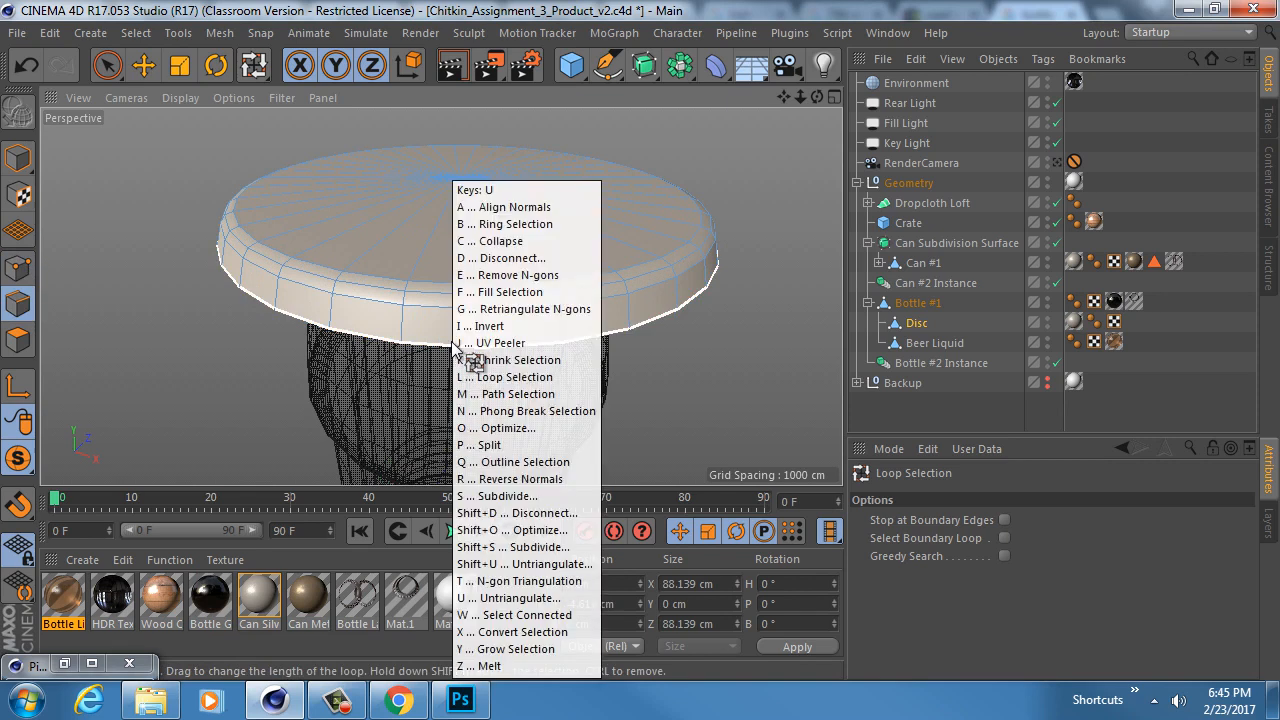
key(l)
key(m)
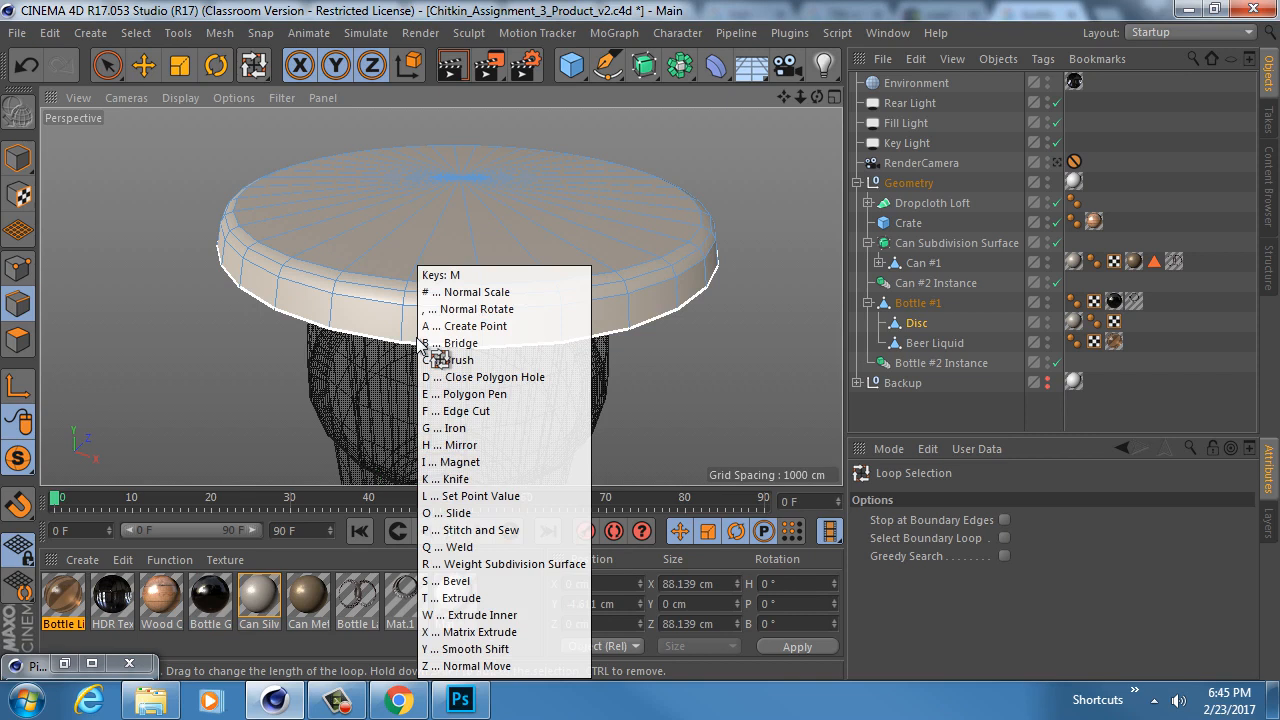
key(f)
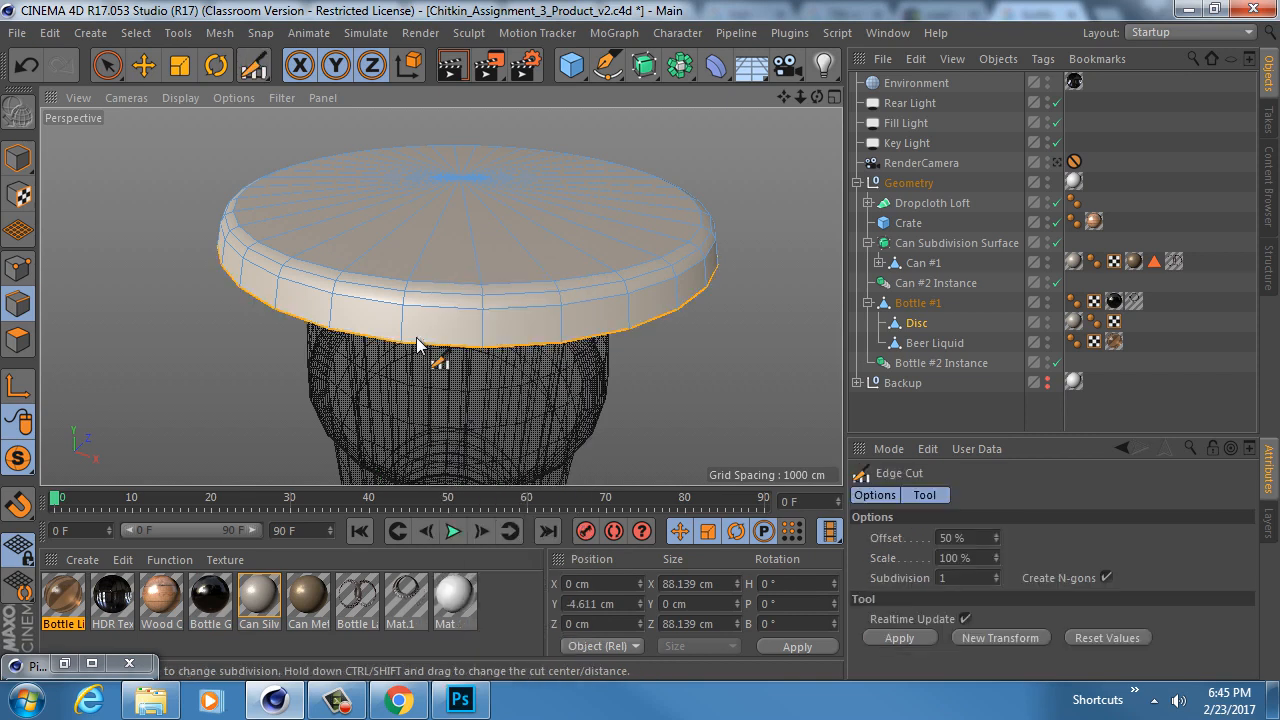
Step: Transfer the bottom edge loop selection to its points and return to editing edges
click(20, 268)
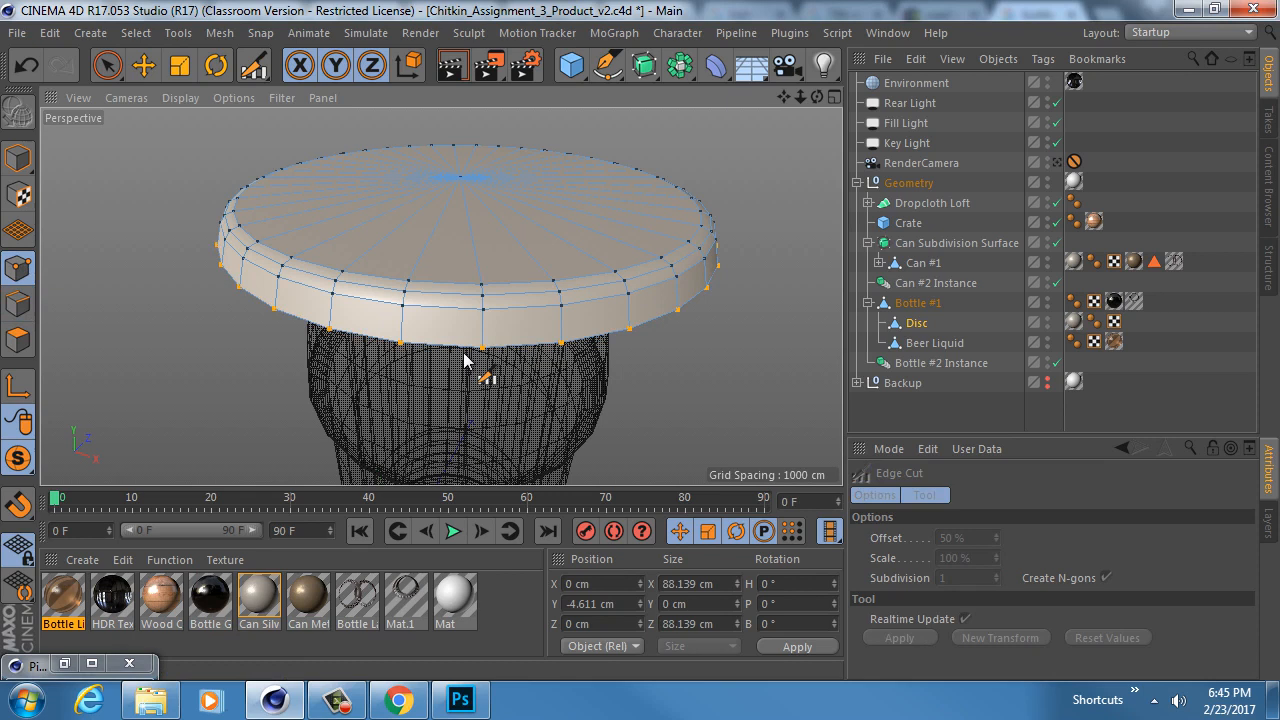
key(m)
key(Escape)
click(18, 303)
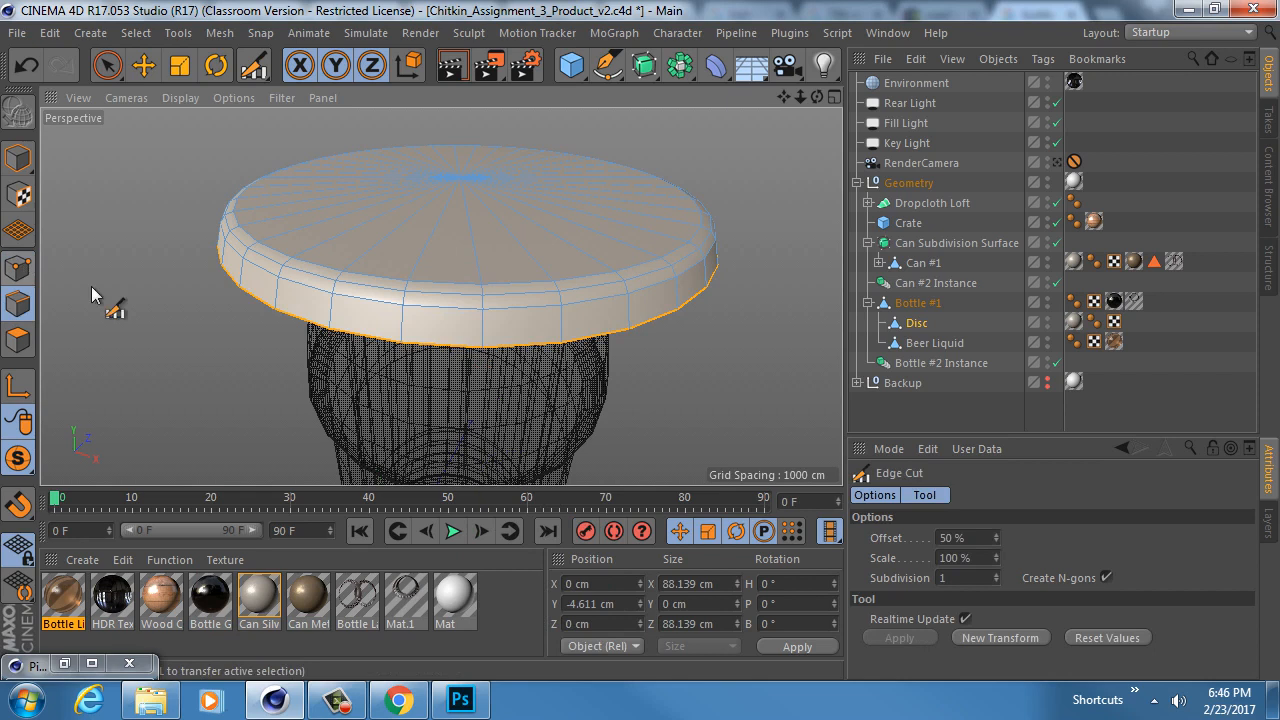
key(ctrl+z)
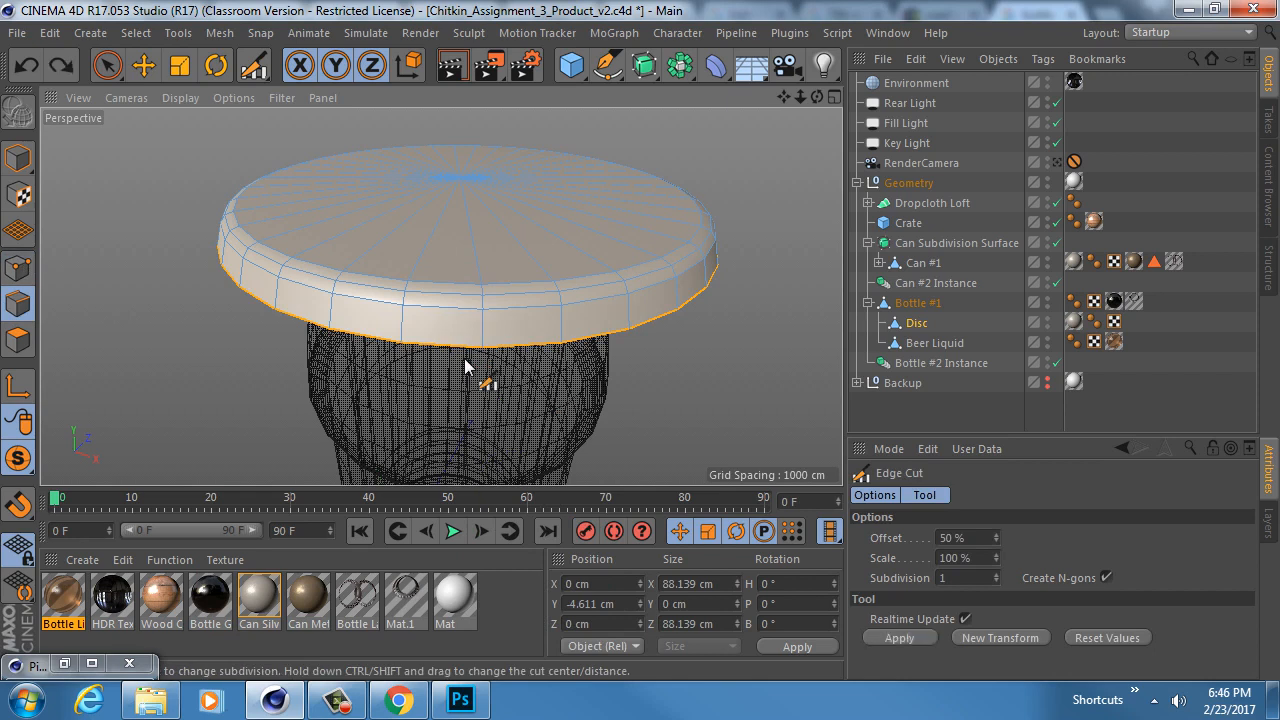
Step: Split the selected bottom rim edges with Edge Cut at 50% offset and 1 subdivision, and switch to editing points
key(m)
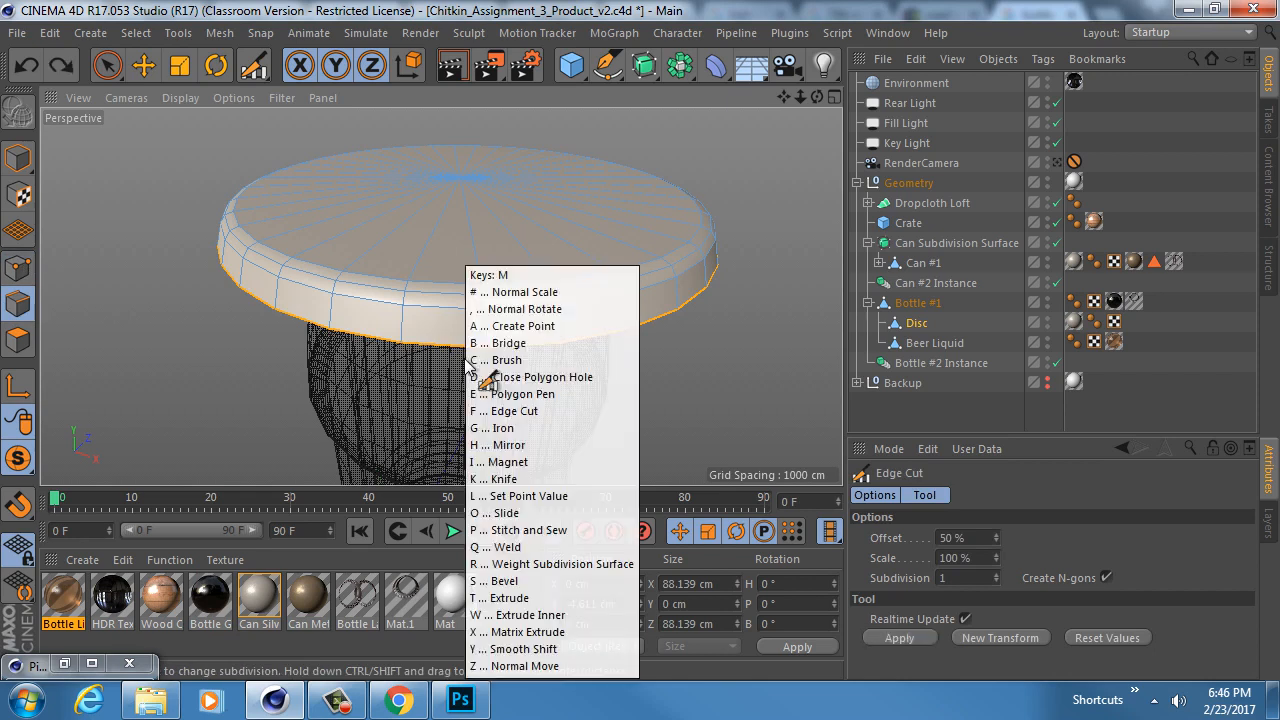
key(f)
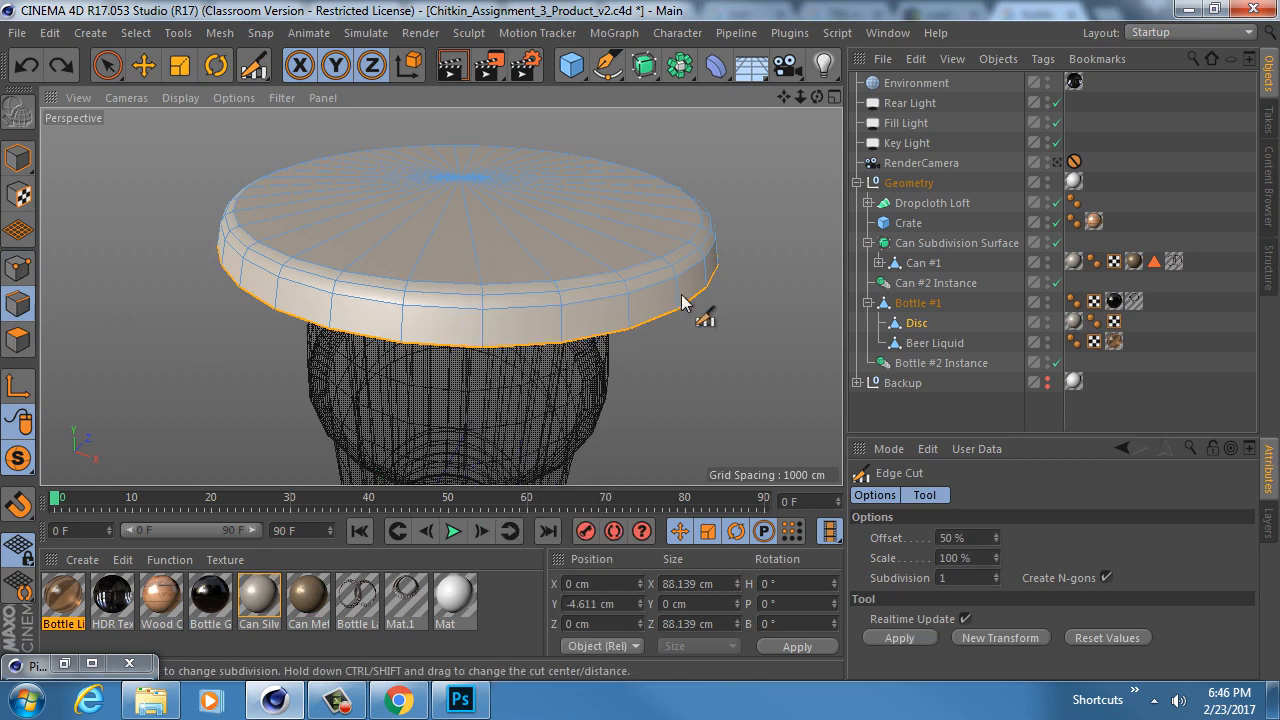
click(444, 352)
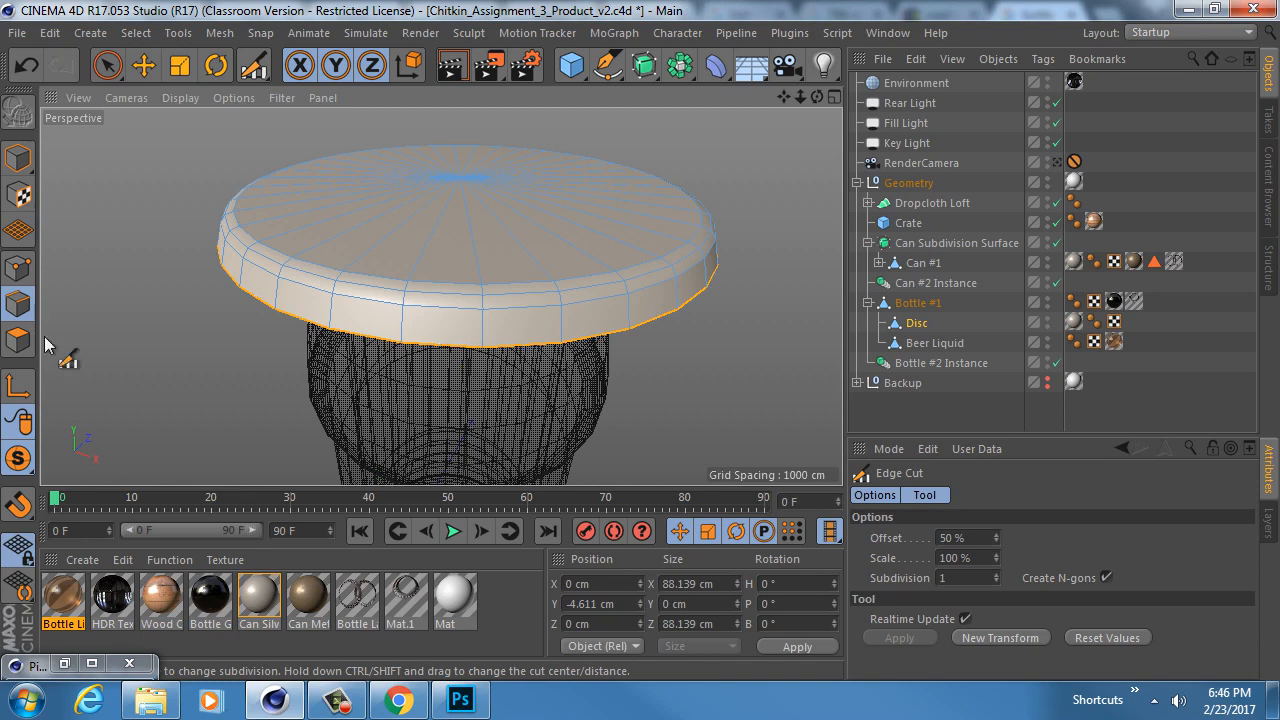
click(20, 268)
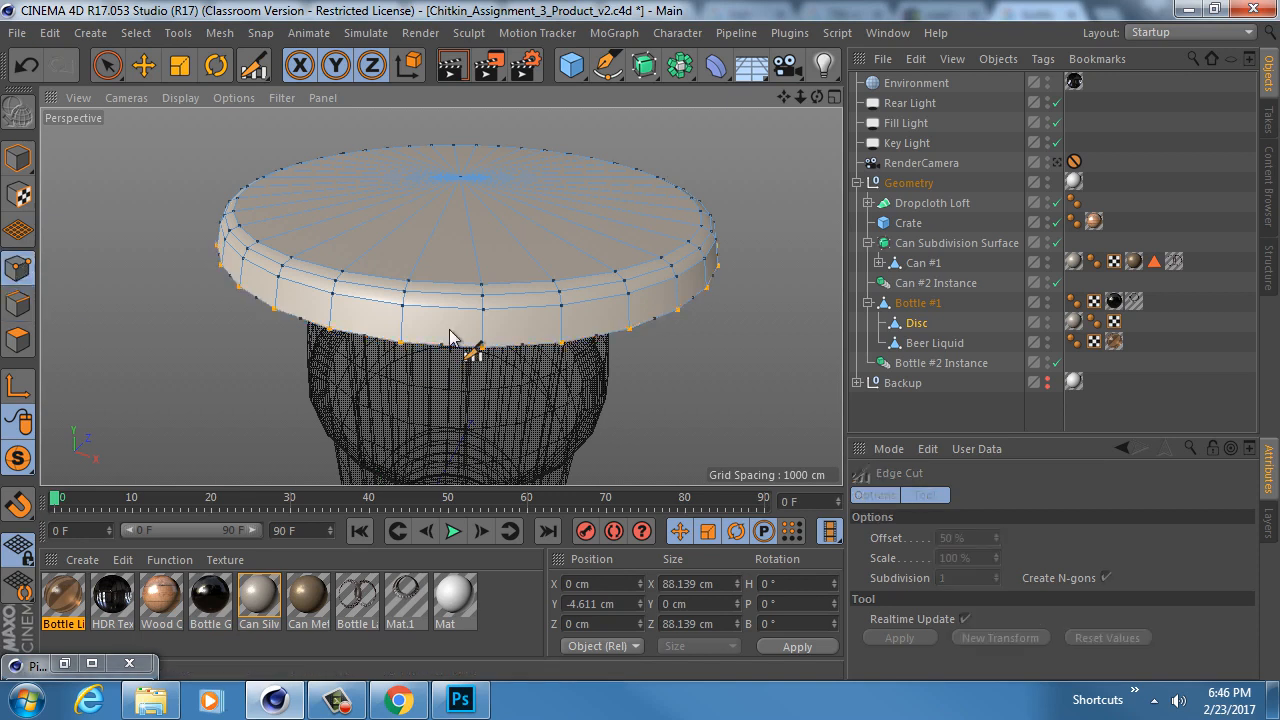
Step: Consult the silver bottle cap reference photo in Chrome, and scale the selected alternating rim points outward to about 91 cm across
mouse_move(457, 343)
alt+mouse_down()
mouse_move(457, 371)
mouse_move(447, 345)
mouse_move(462, 345)
mouse_move(470, 285)
mouse_move(478, 320)
mouse_move(447, 355)
mouse_move(457, 271)
mouse_move(457, 410)
mouse_move(460, 329)
mouse_move(491, 303)
mouse_move(514, 323)
mouse_move(472, 330)
alt+mouse_up()
key(t)
click(461, 700)
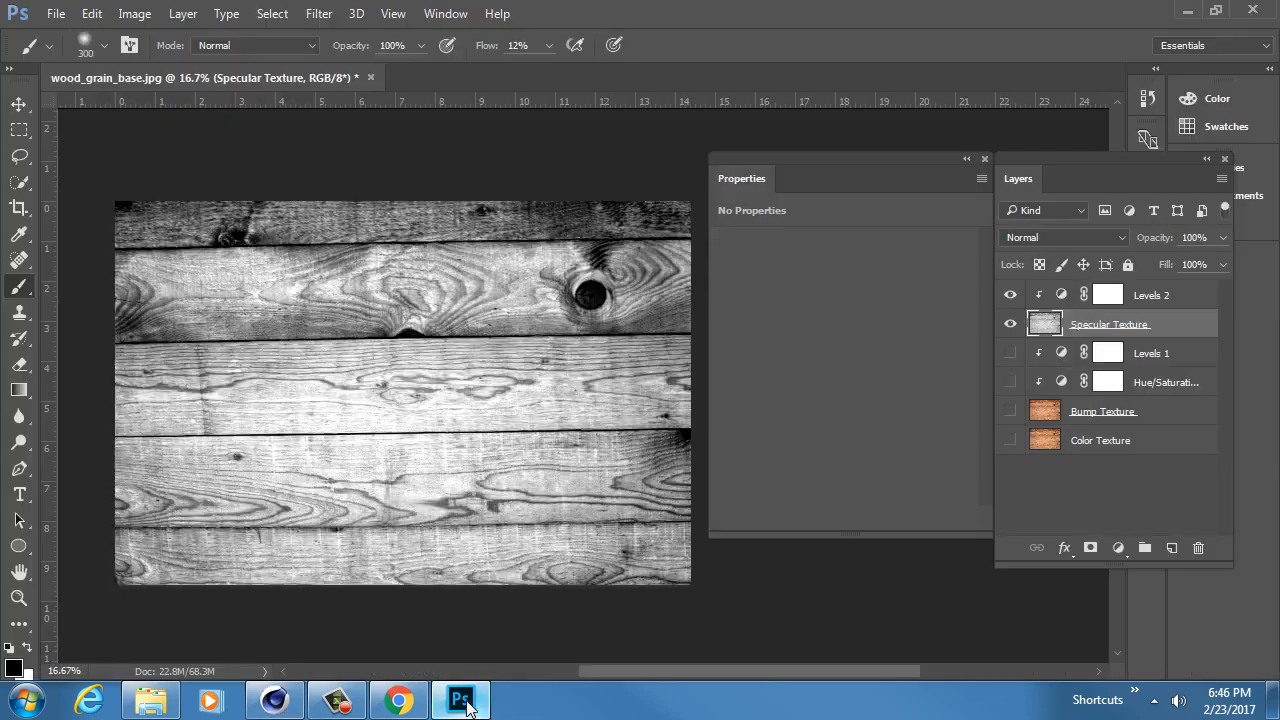
click(381, 704)
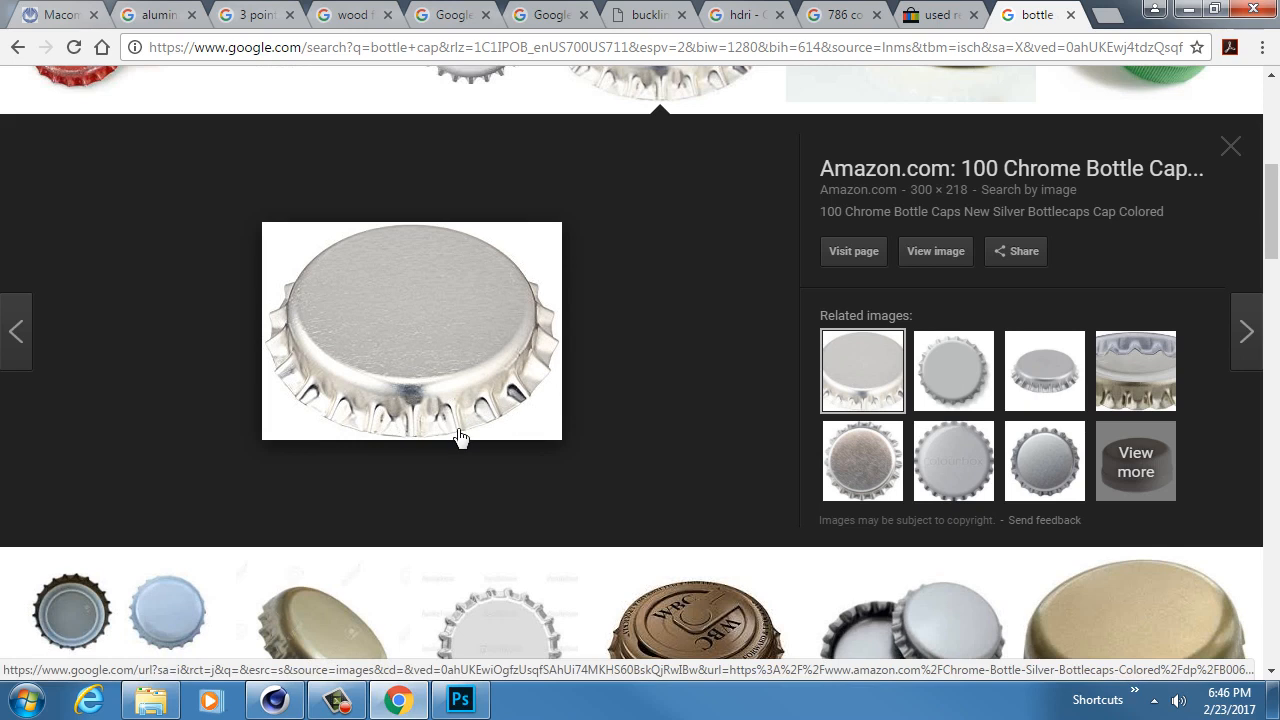
click(274, 702)
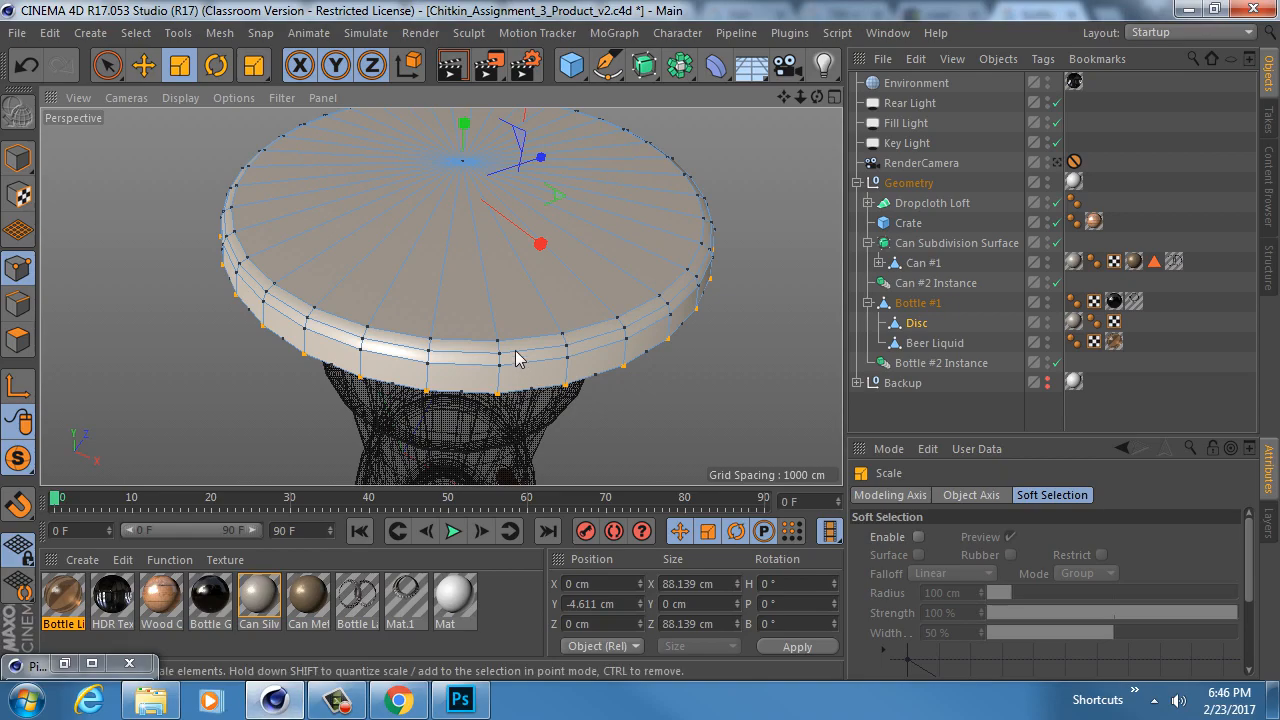
drag(556, 205, 592, 202)
alt+drag(574, 291, 484, 304)
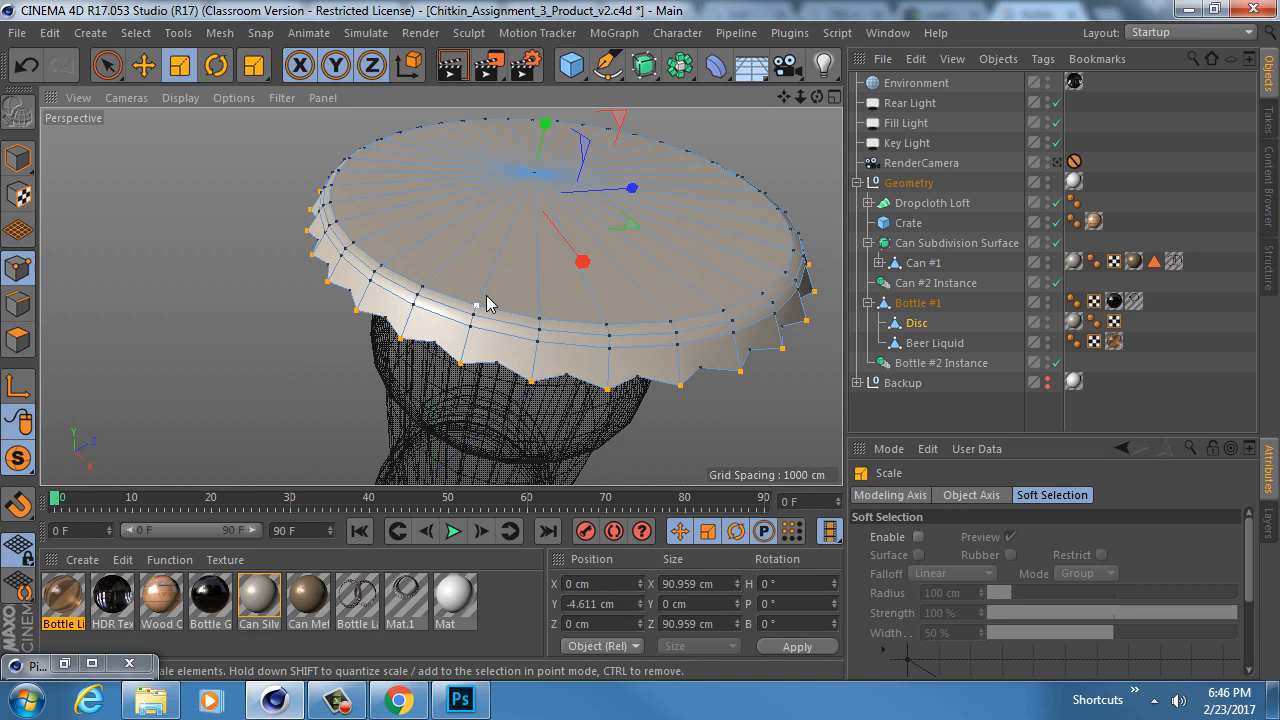
Step: Rename the Disc object as Cap
double_click(921, 322)
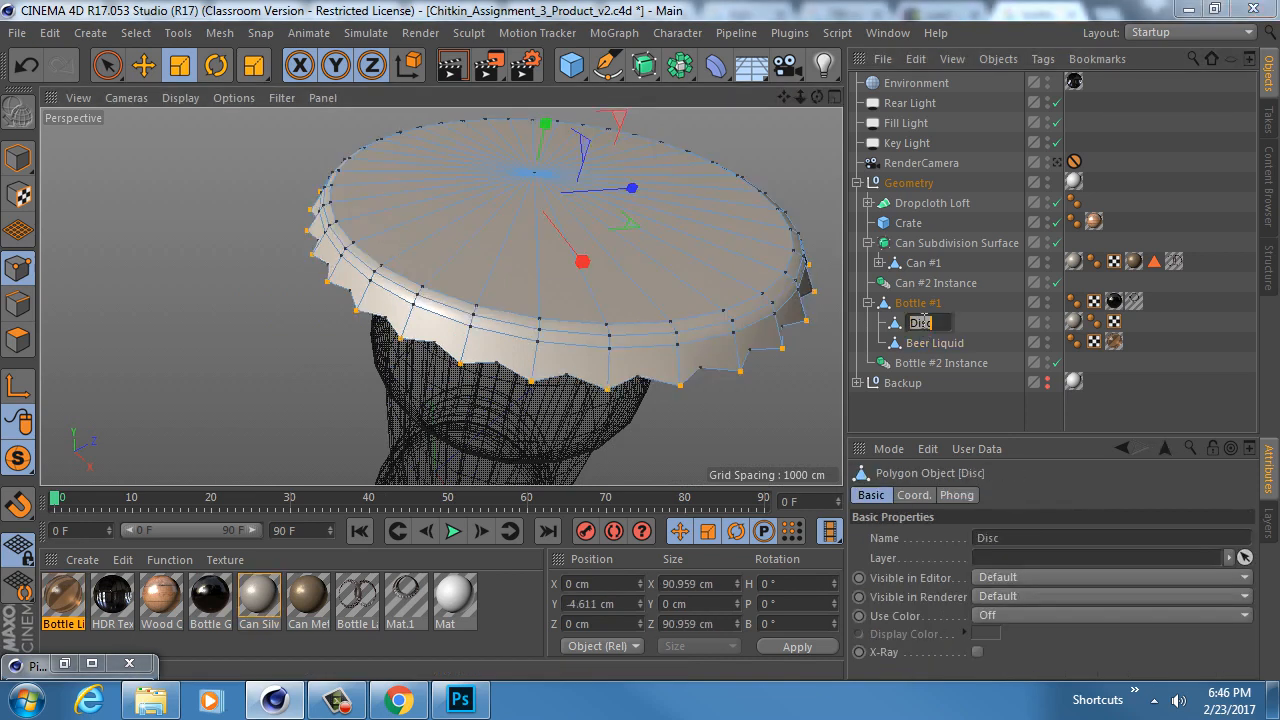
text(Cap)
key(Return)
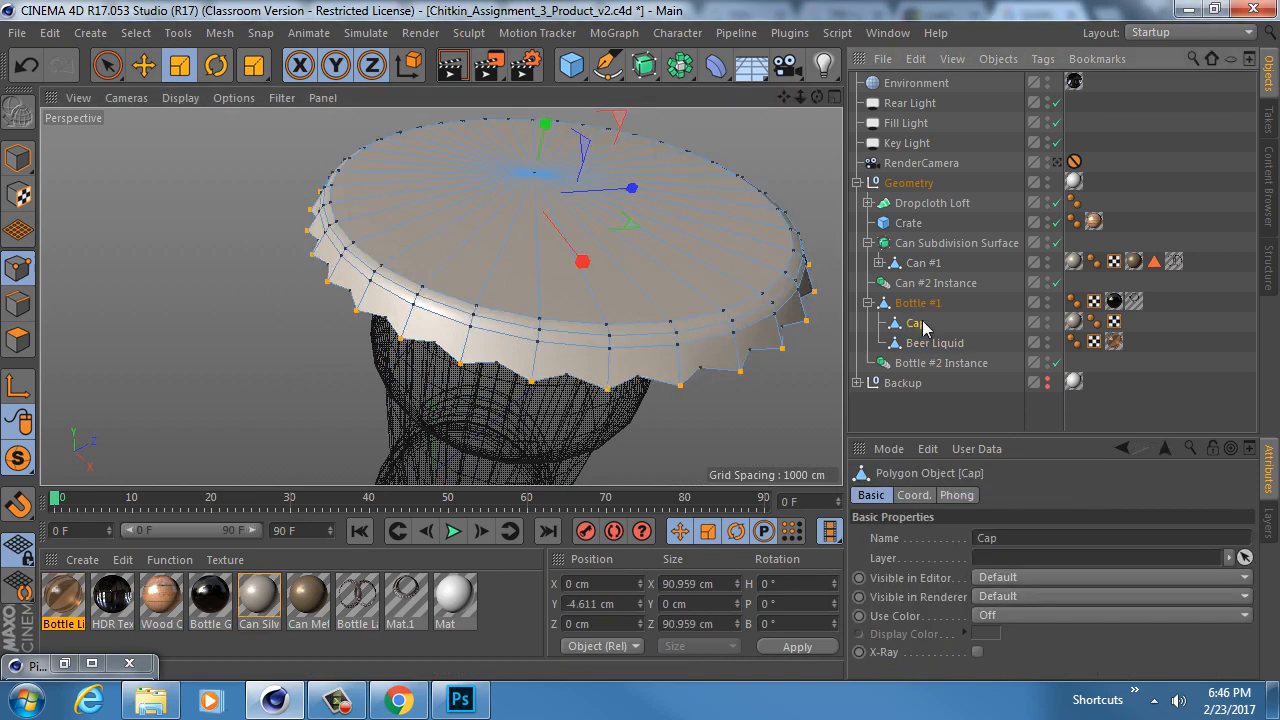
Step: Lower the Cap onto the bottle's mouth at about Y 690 cm and scale it down uniformly to about 71 cm across
alt+middle_drag(522, 253, 517, 201)
alt+drag(517, 201, 461, 240)
click(15, 166)
key(e)
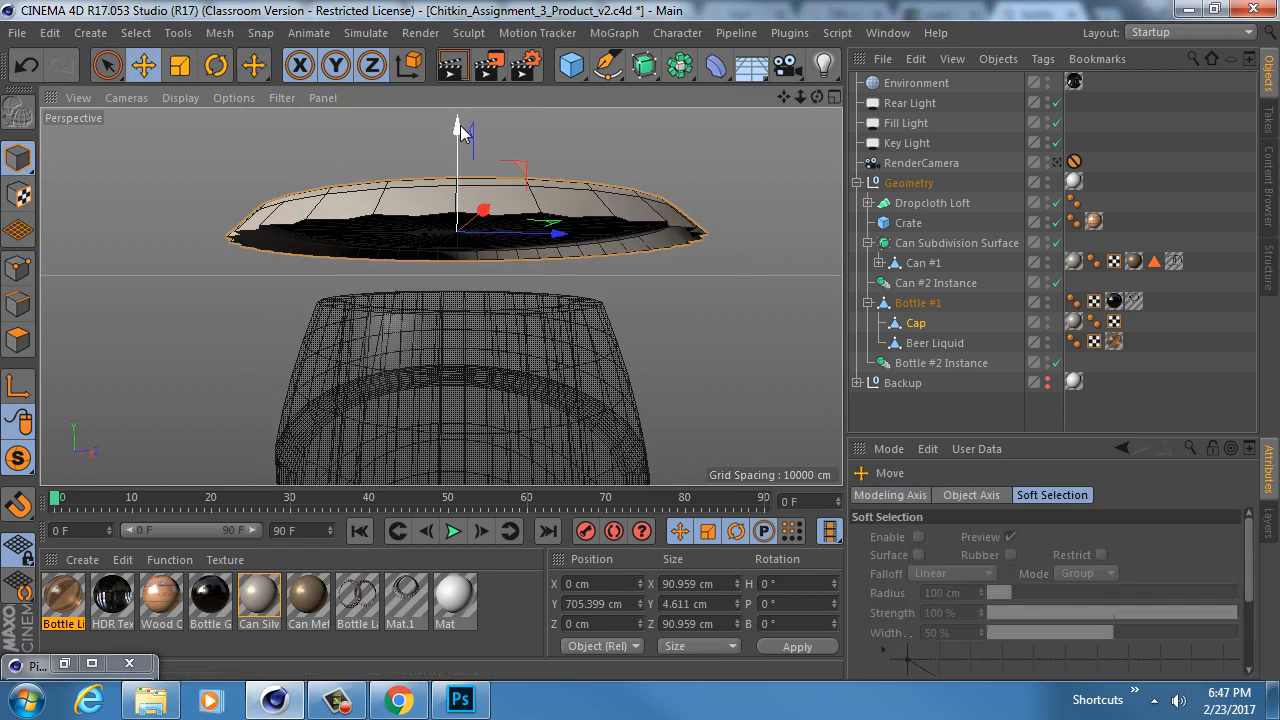
drag(458, 135, 459, 189)
key(t)
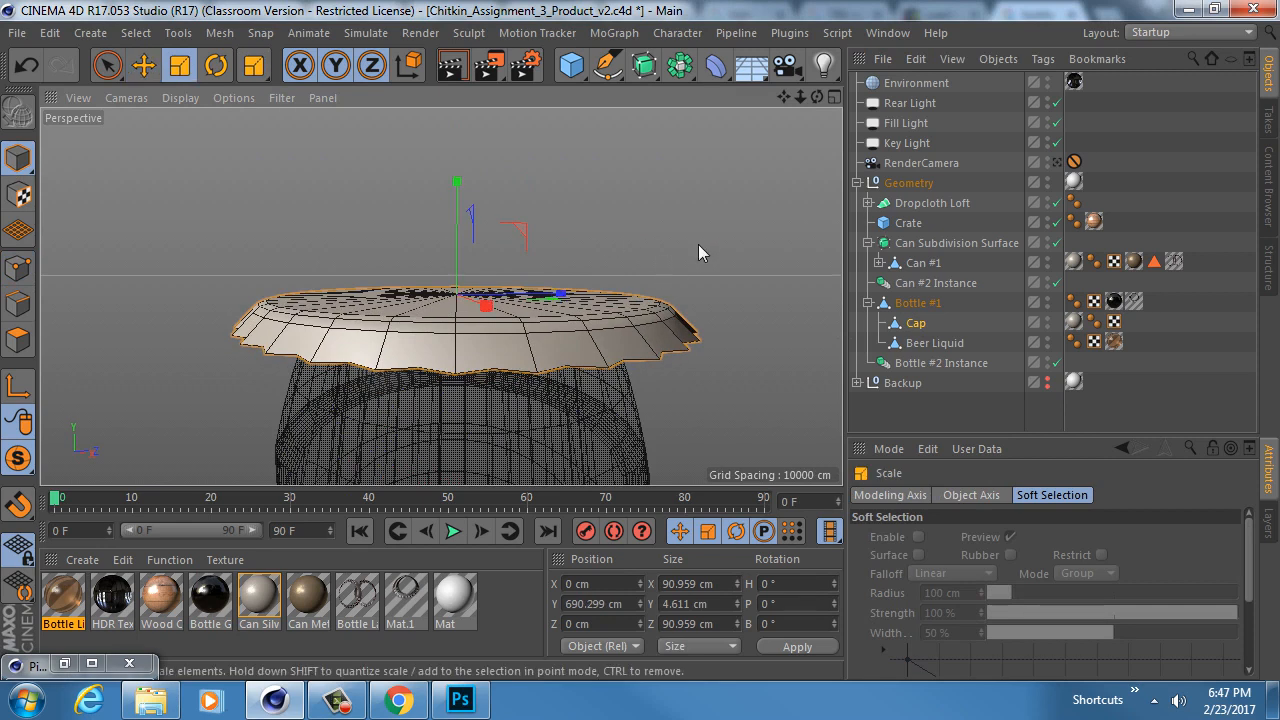
drag(698, 244, 480, 242)
mouse_move(455, 340)
alt+mouse_down()
mouse_move(458, 234)
mouse_move(450, 279)
mouse_move(634, 315)
mouse_move(579, 361)
mouse_move(683, 246)
mouse_move(677, 278)
mouse_move(617, 352)
mouse_move(607, 402)
mouse_move(567, 272)
mouse_move(462, 425)
mouse_move(458, 355)
mouse_move(462, 425)
mouse_move(470, 347)
alt+mouse_up()
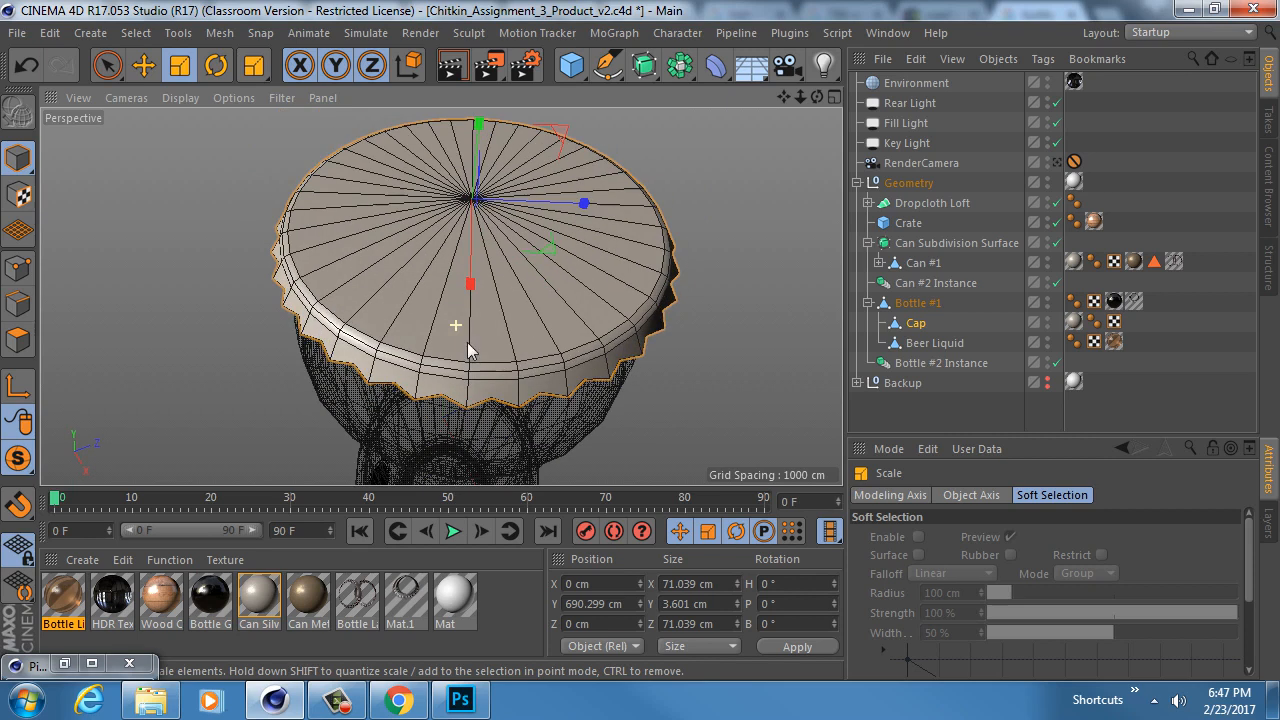
Step: View the scene through RenderCamera with Gouraud Shading and test-render the region around both bottle tops
click(1056, 163)
click(1056, 165)
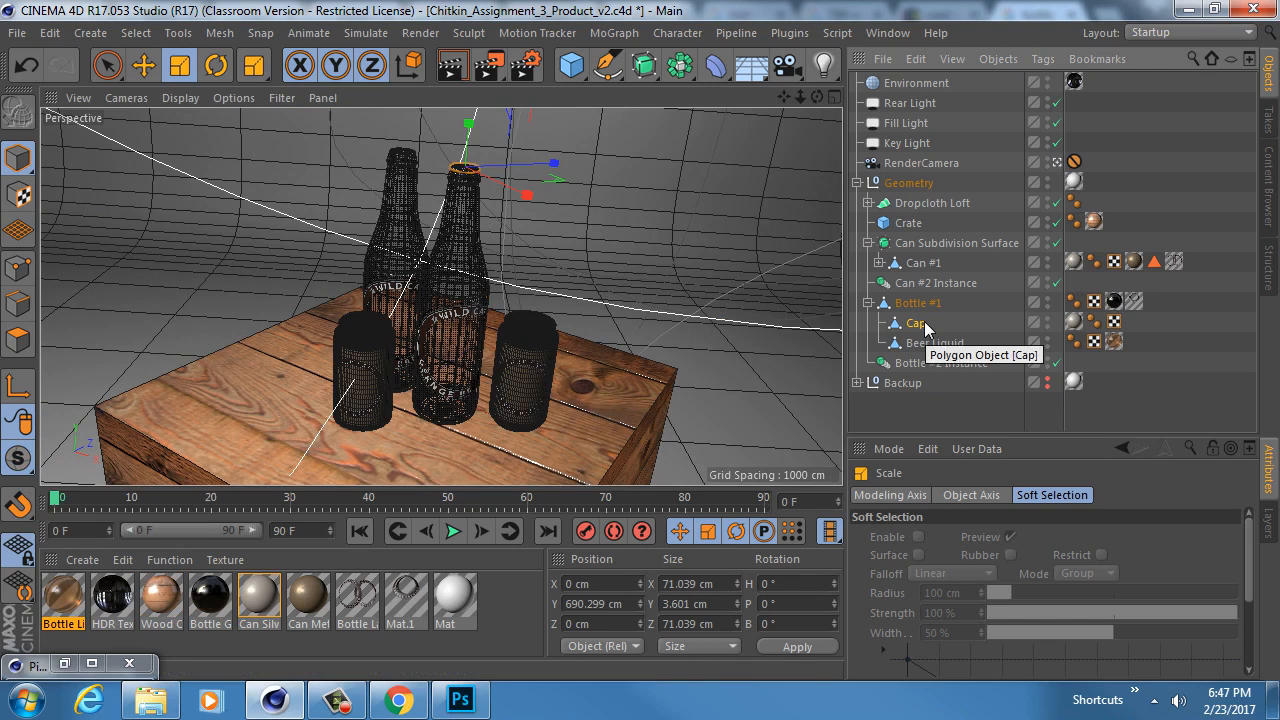
click(928, 360)
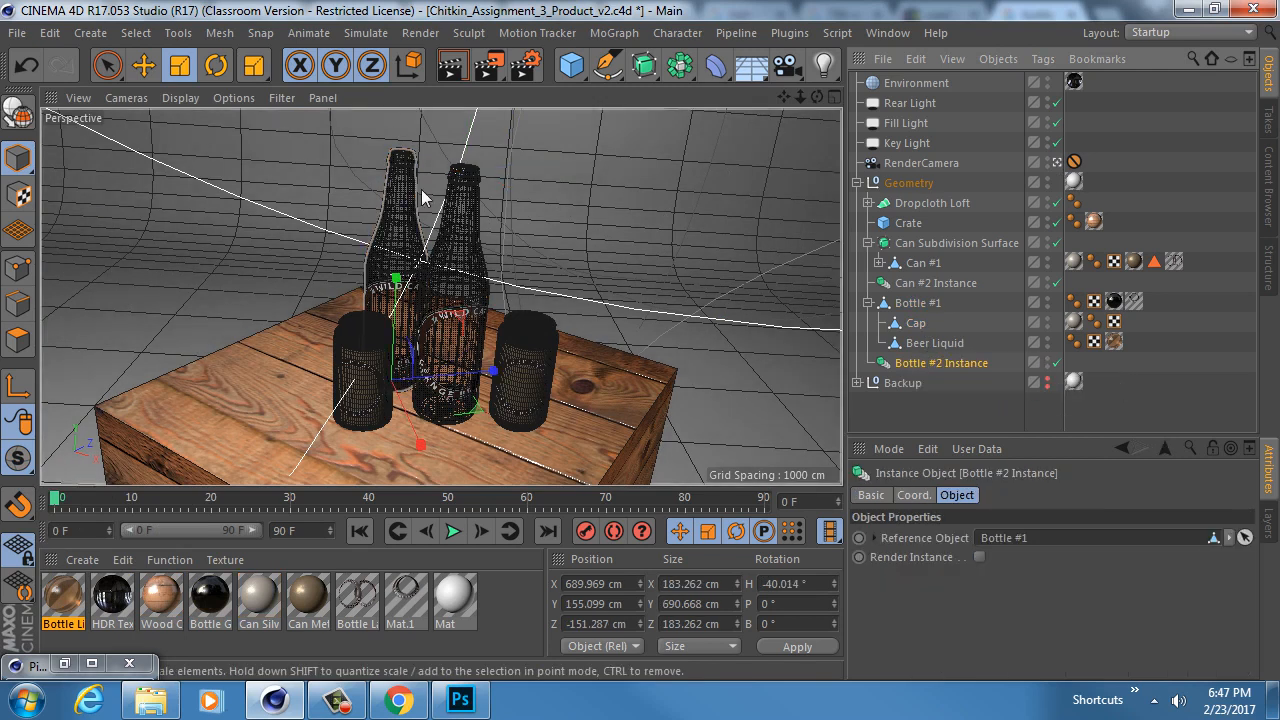
click(167, 100)
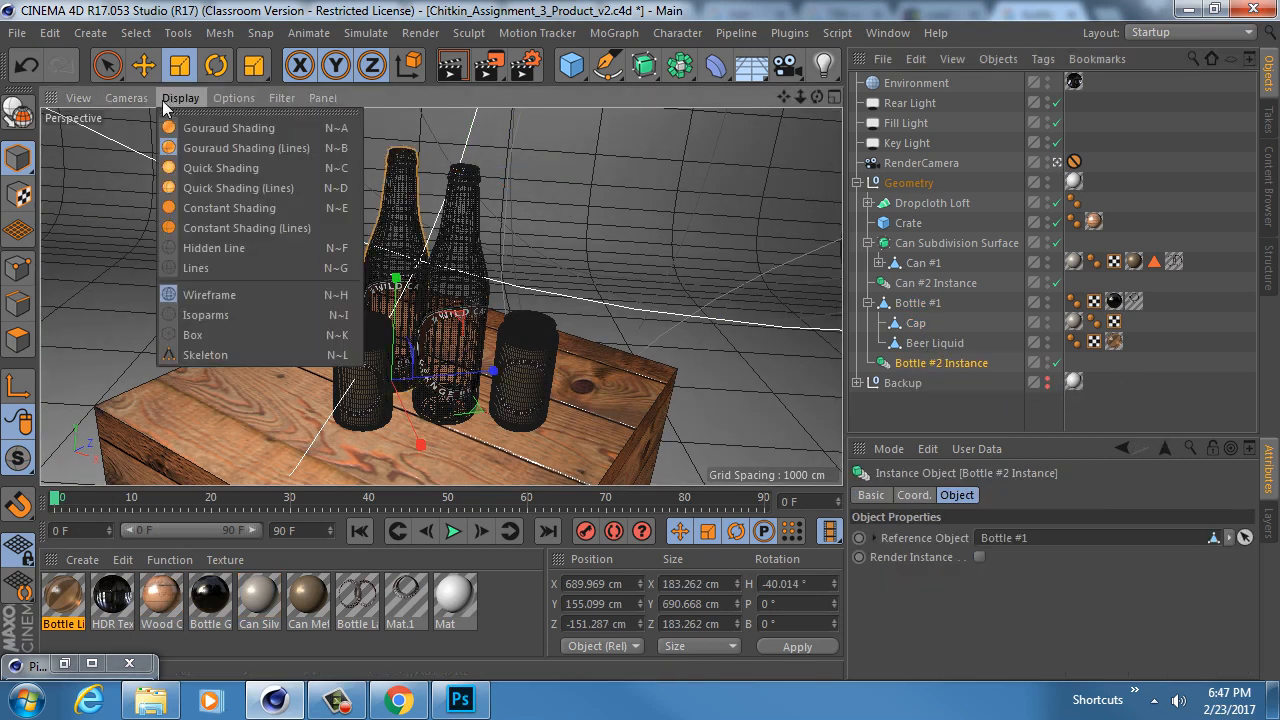
click(215, 128)
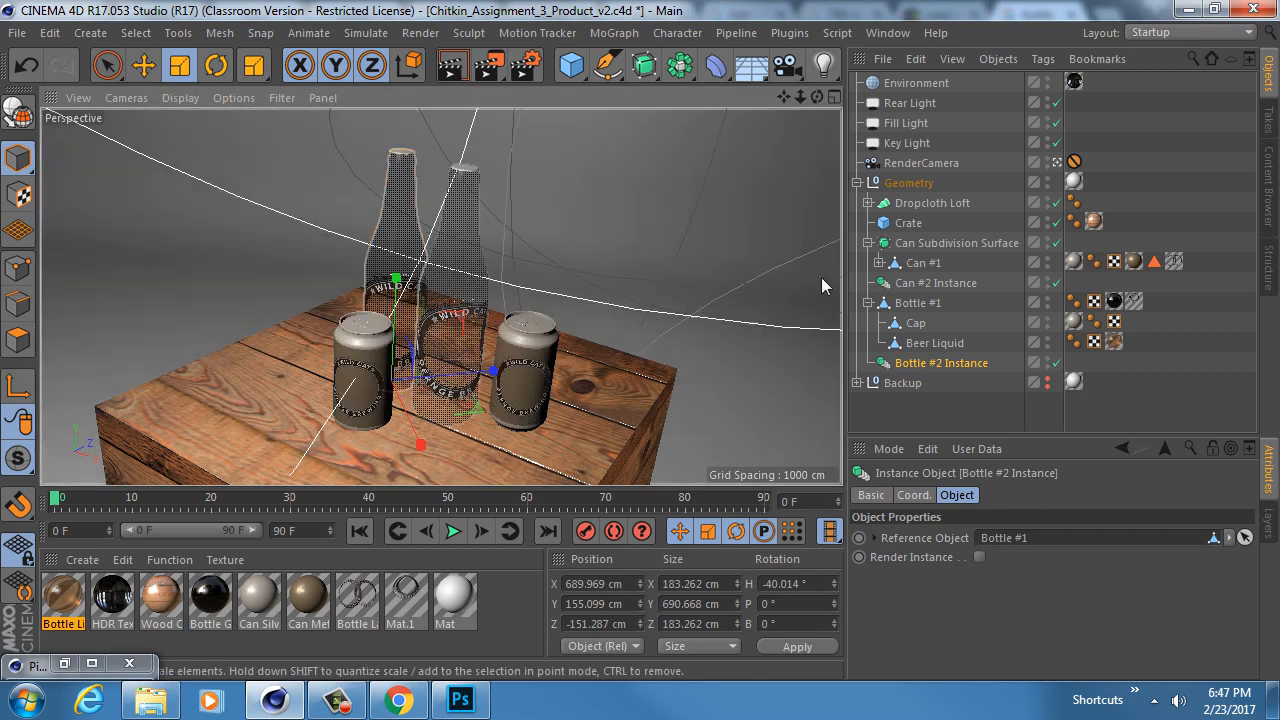
drag(489, 65, 593, 97)
drag(369, 125, 497, 250)
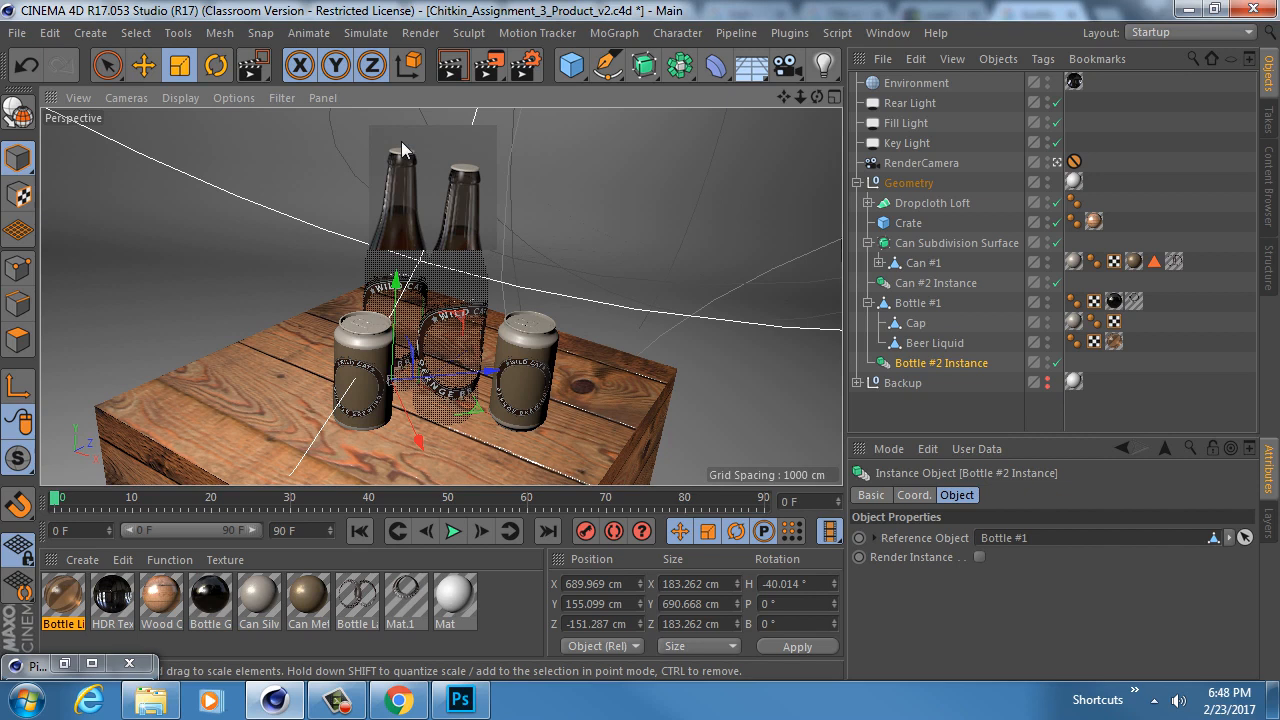
Step: Set the output resolution in the render settings to 300 pixels/inch
click(524, 69)
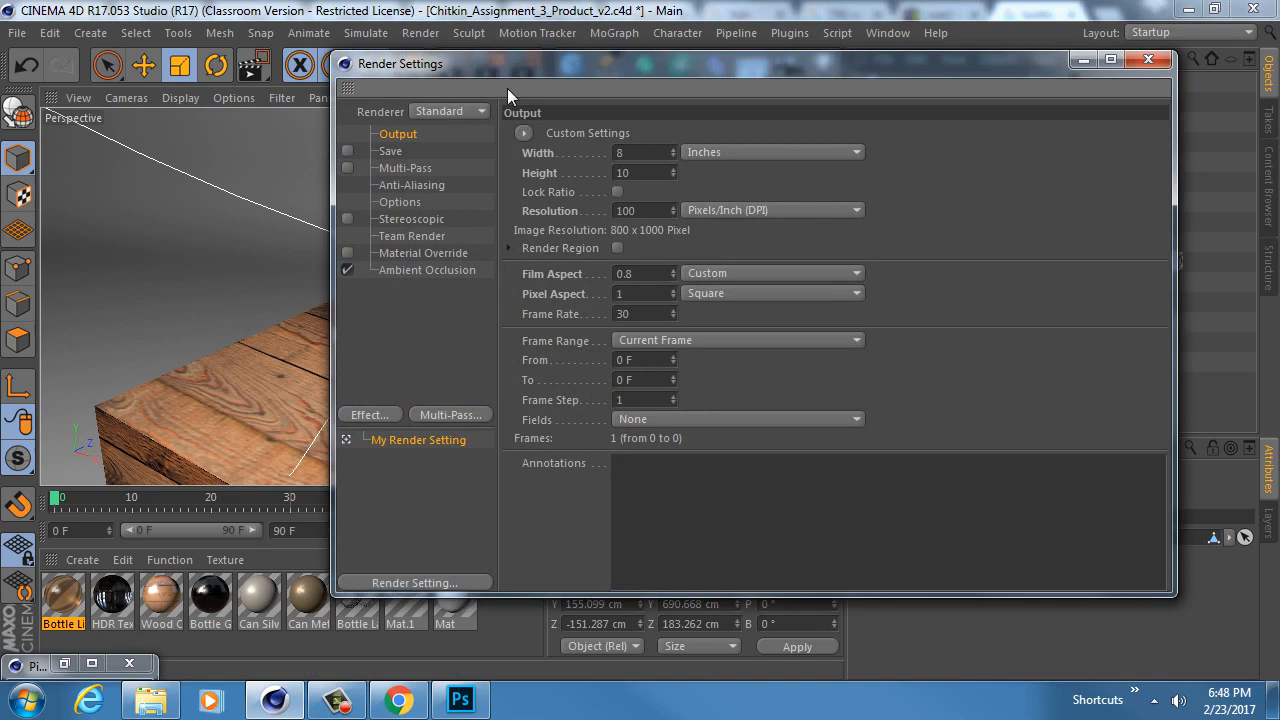
drag(492, 70, 540, 113)
drag(1225, 397, 953, 371)
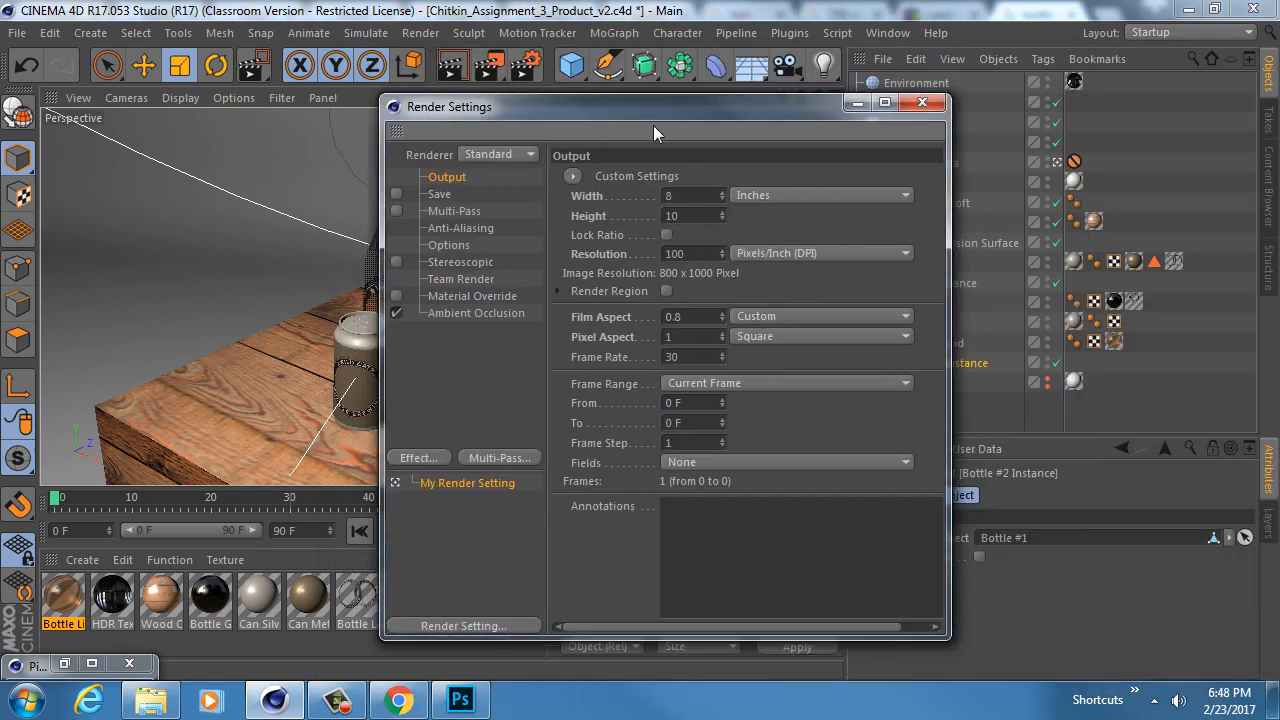
drag(653, 113, 910, 117)
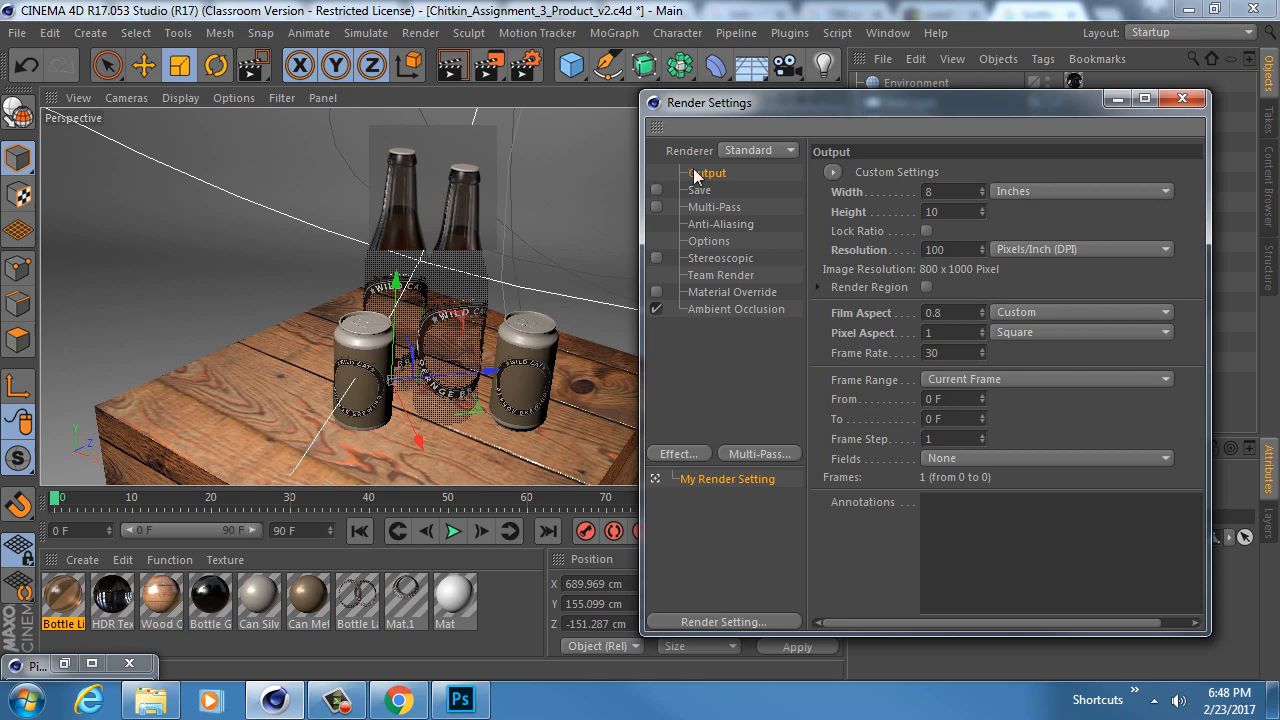
drag(764, 107, 747, 87)
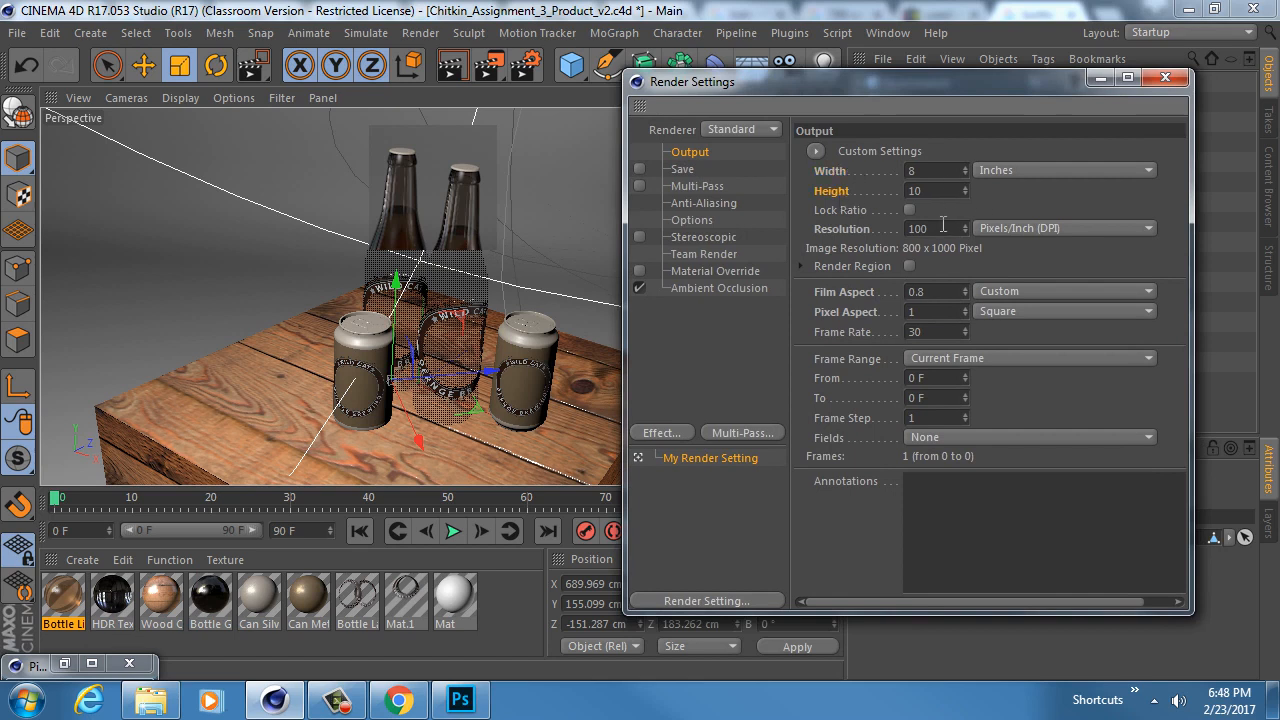
drag(944, 228, 873, 229)
text(300)
key(Return)
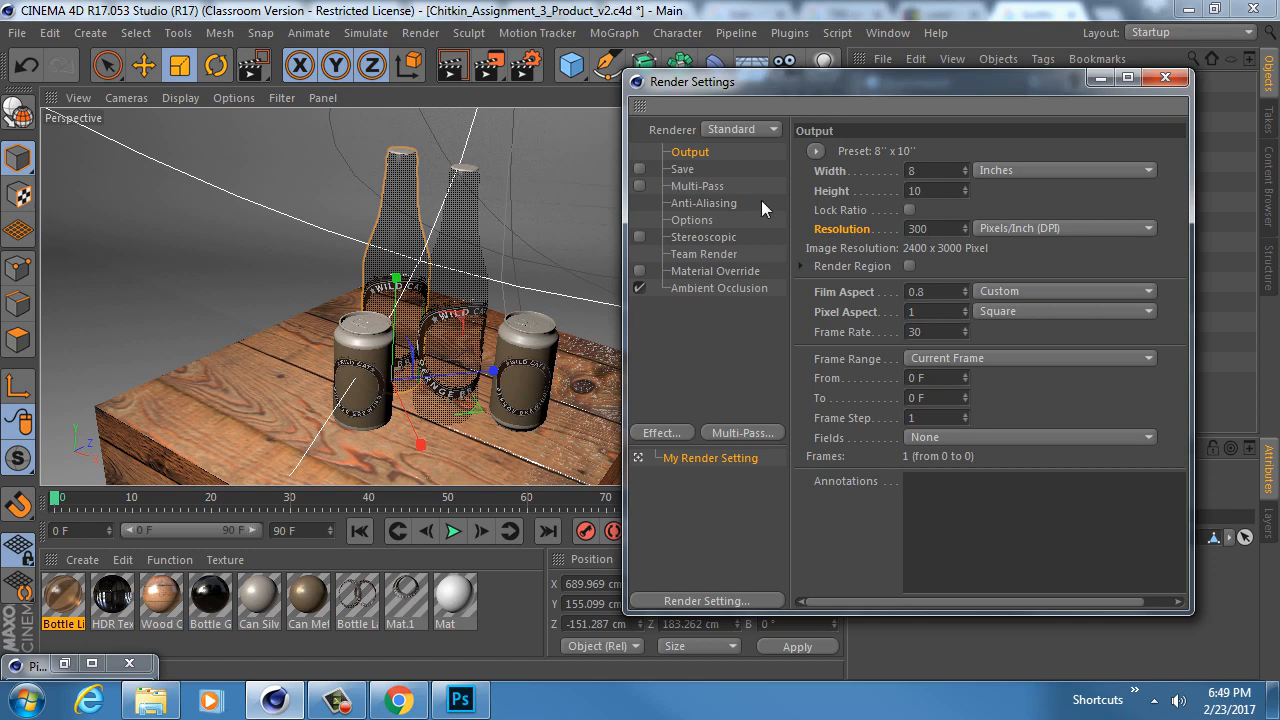
Step: Enable saving of the regular image and create a folder named Render inside Assignment_3 for the output file
click(690, 169)
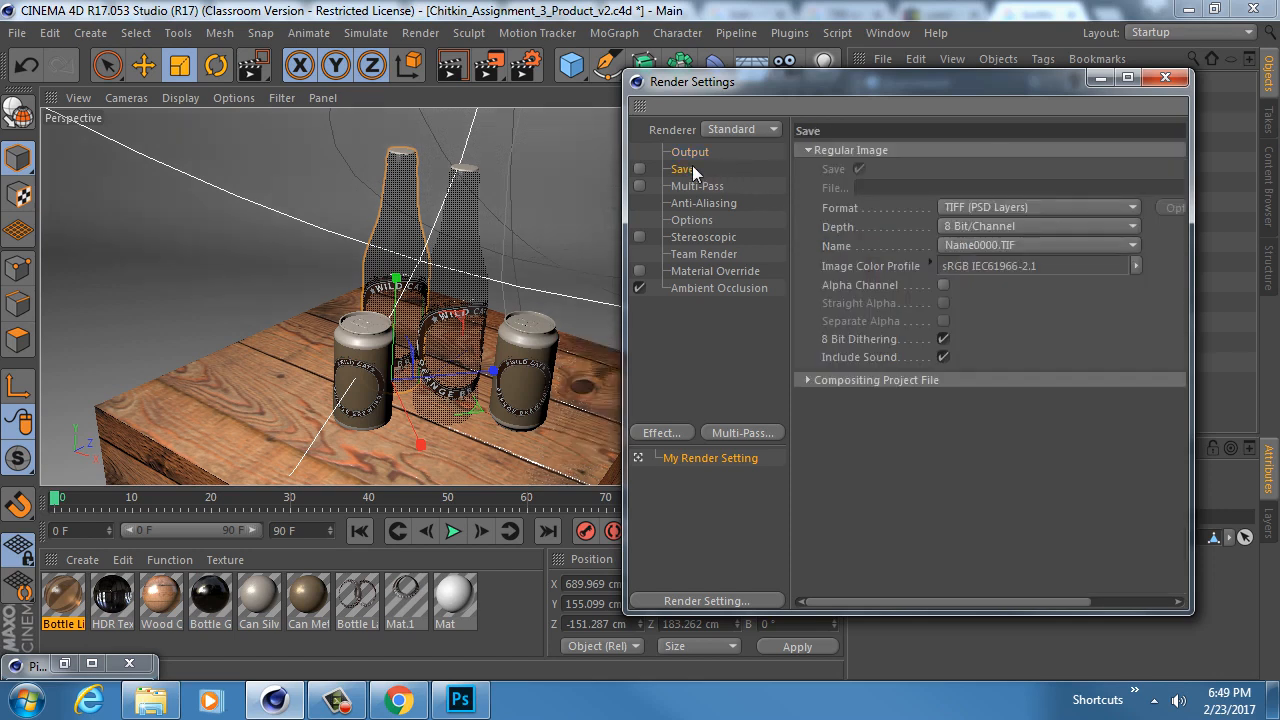
click(640, 169)
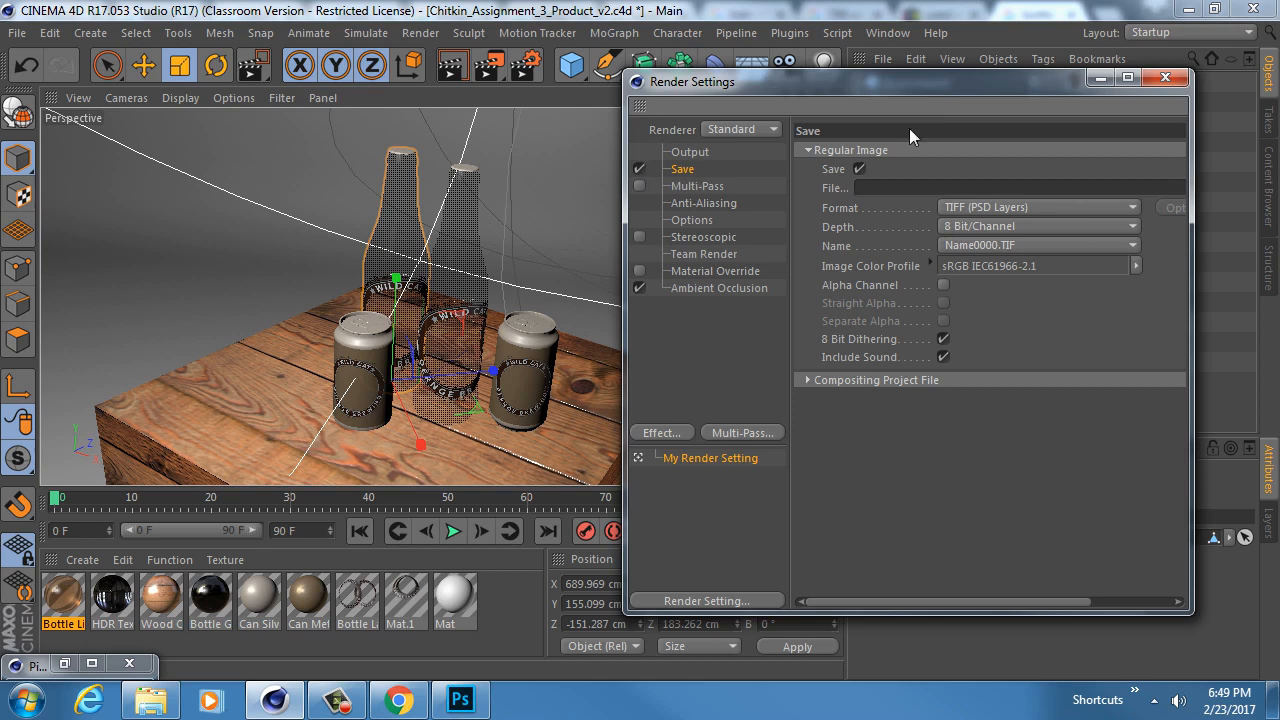
drag(905, 89, 794, 88)
drag(1083, 268, 1211, 248)
click(1155, 187)
click(738, 68)
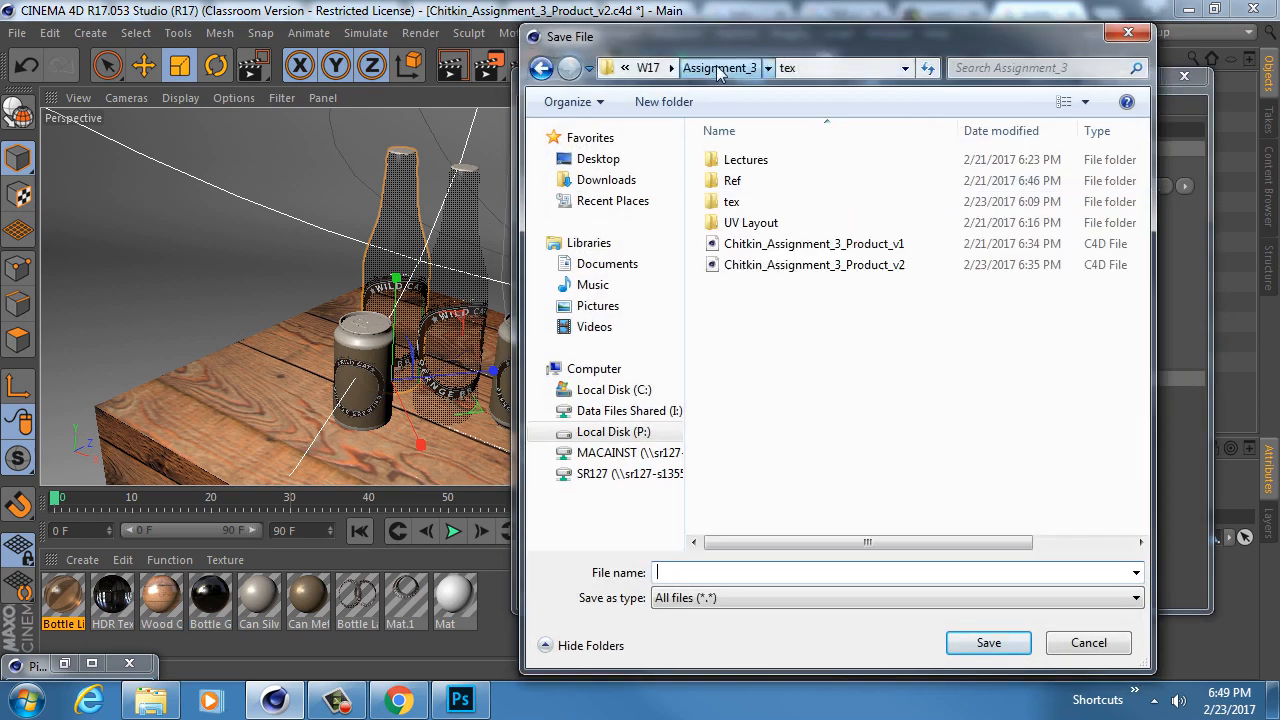
click(663, 102)
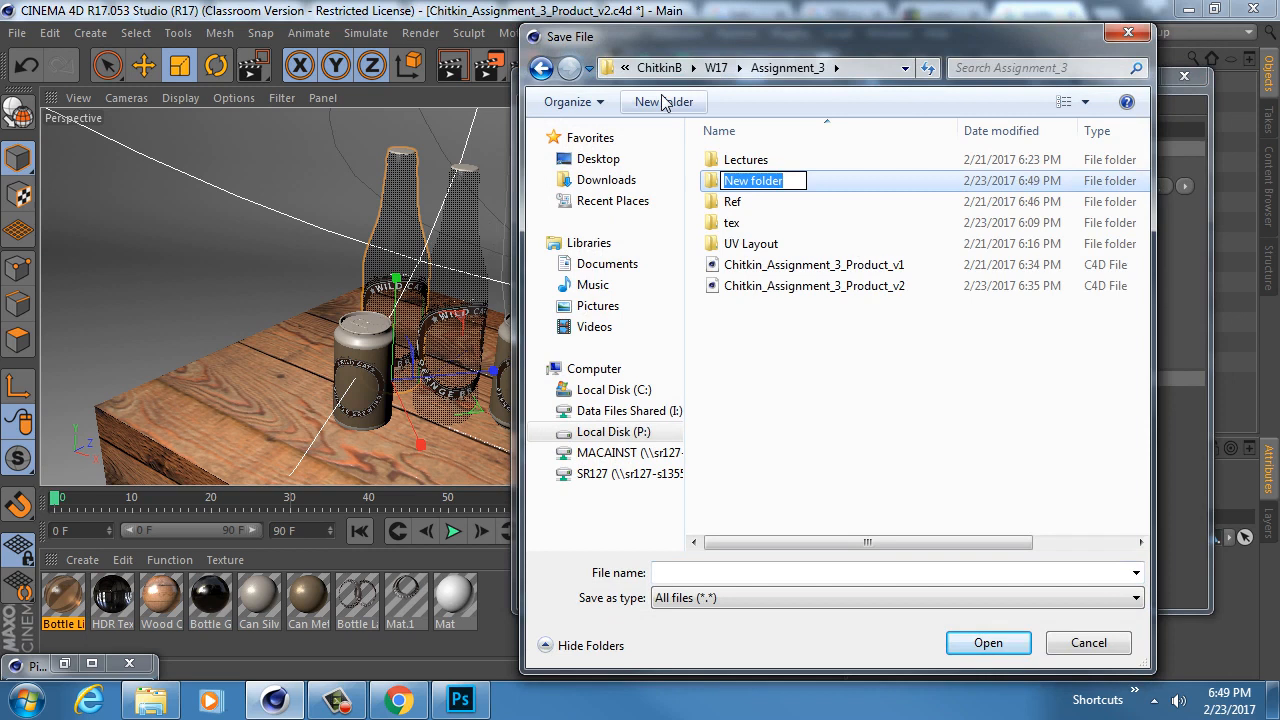
text(Render)
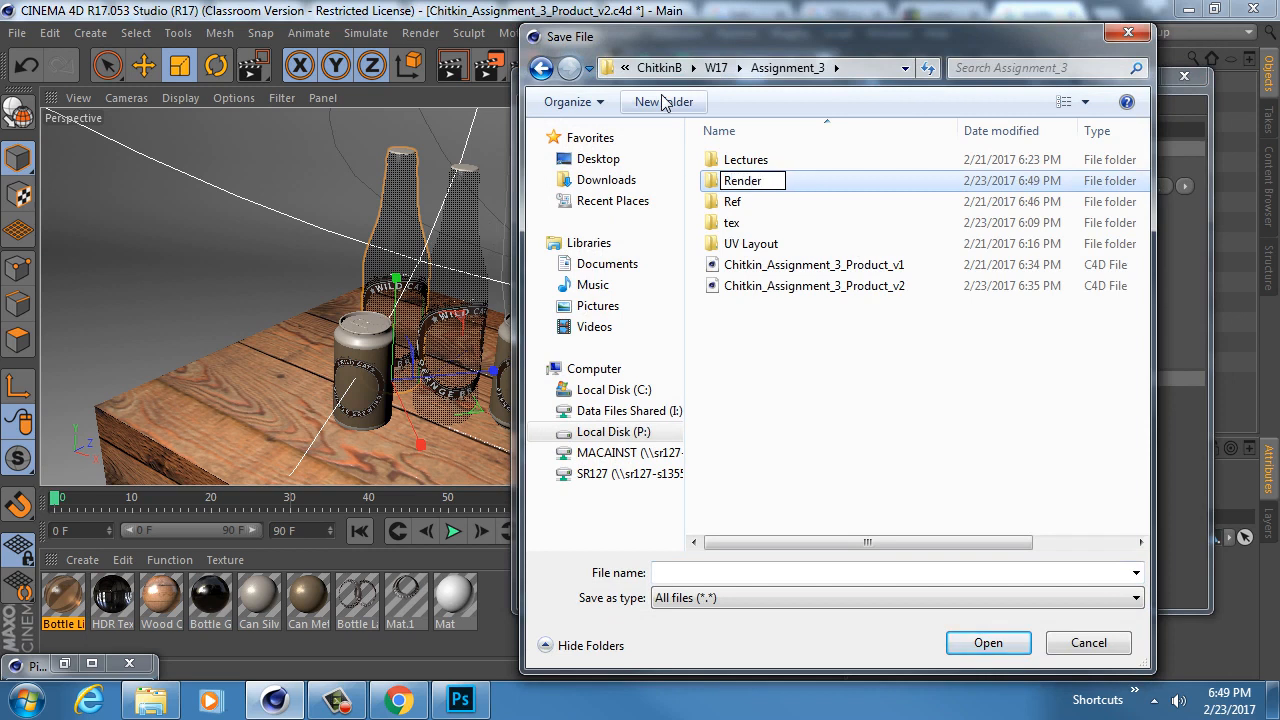
key(Return)
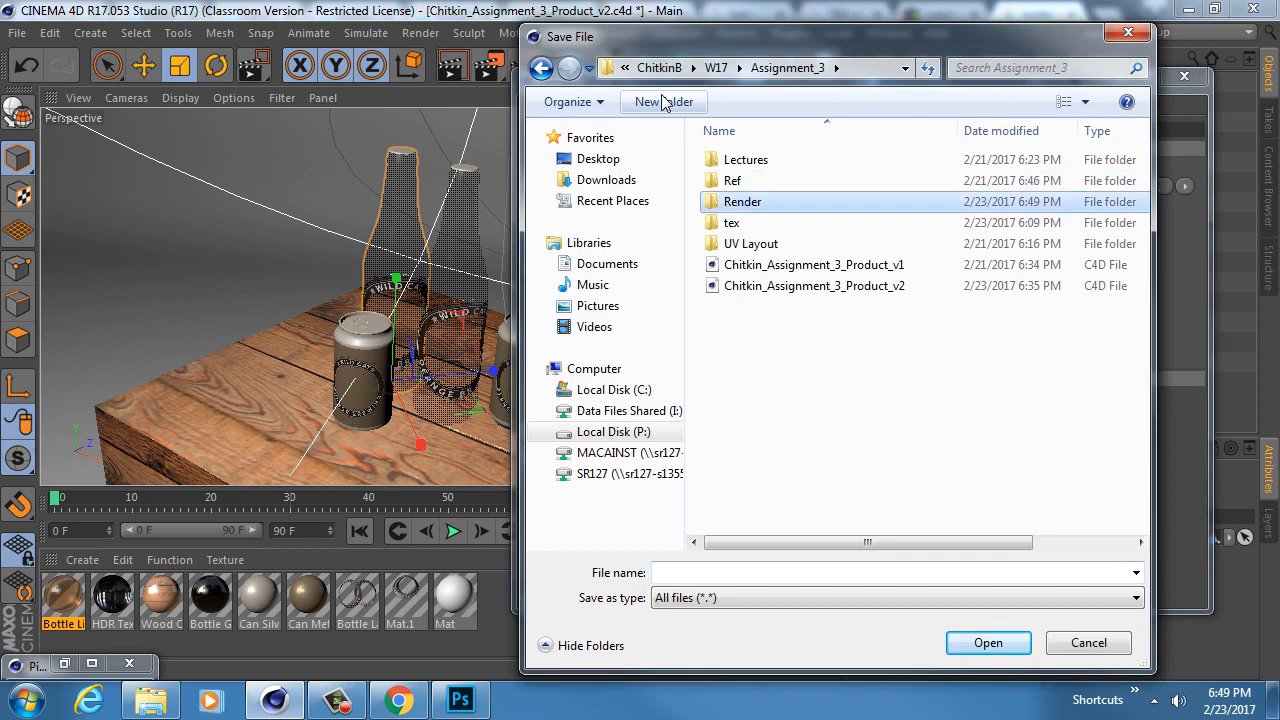
Step: Save the output in the Render folder under Assignment_3, the author's surname and Product_Render, with the name format Name.0000.TIF
double_click(756, 205)
click(688, 571)
text(A)
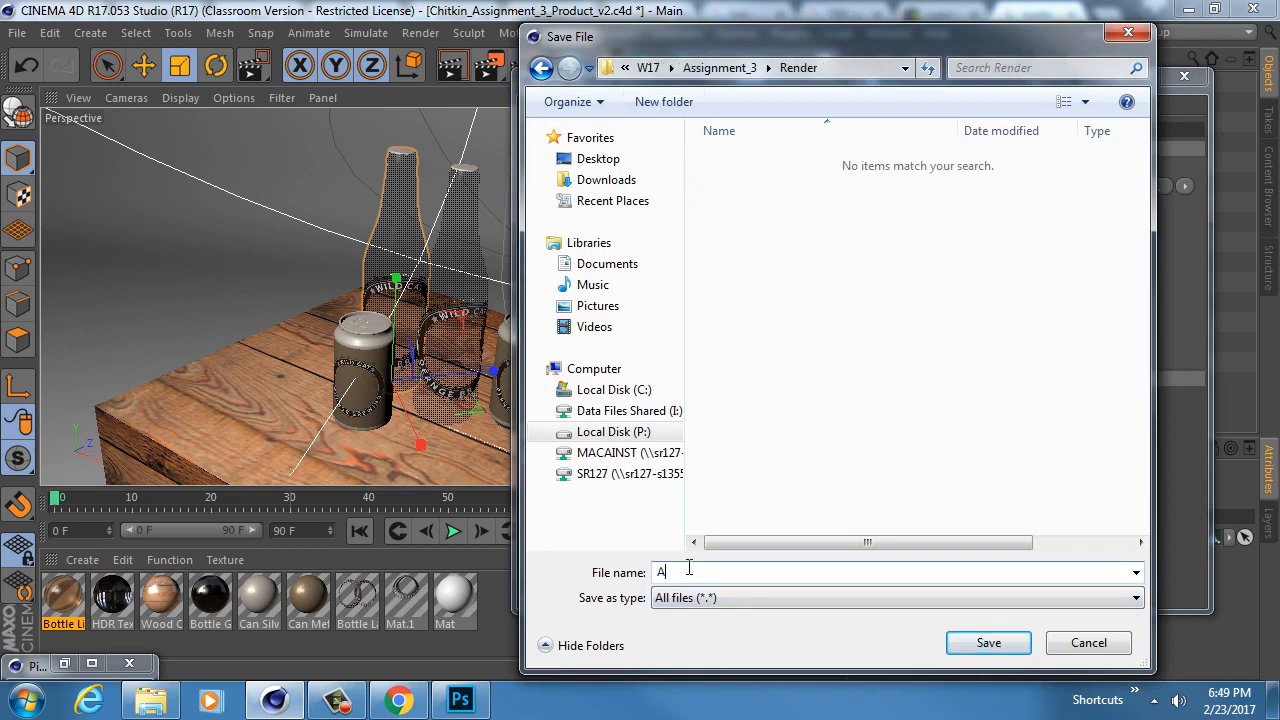
text(ssignment_3_Chitkin_Product)
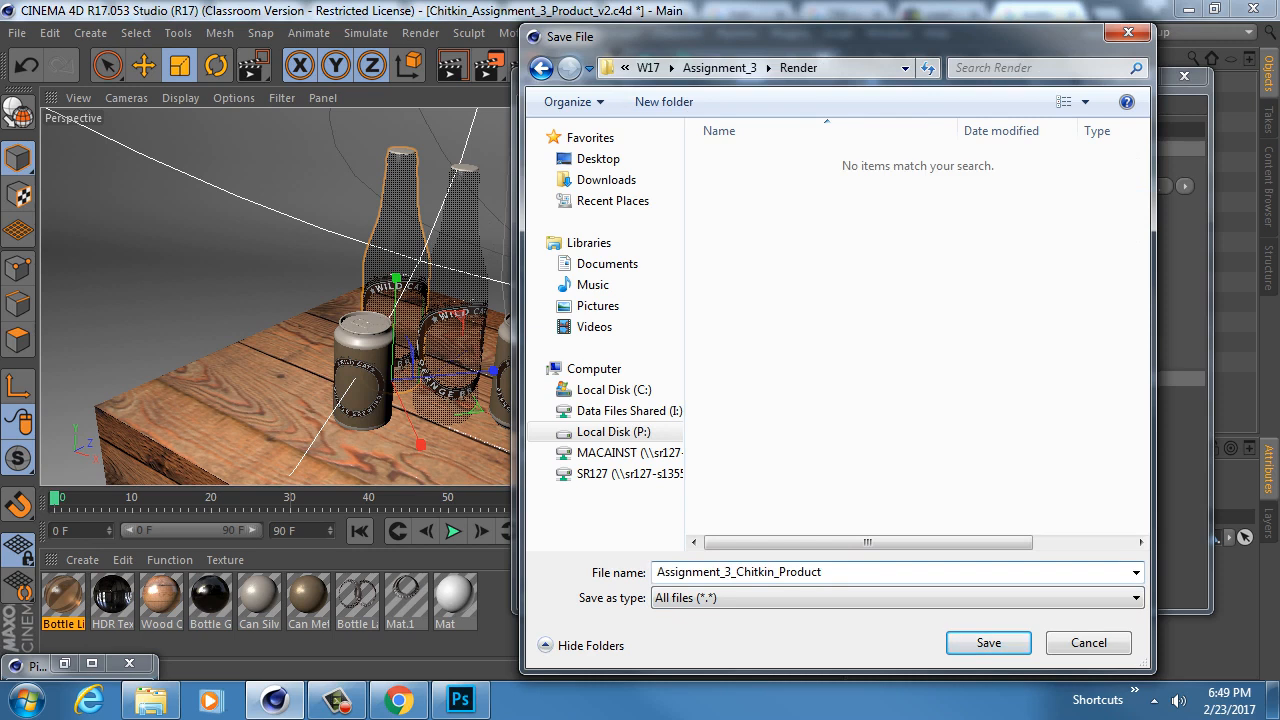
text(_Render)
key(Return)
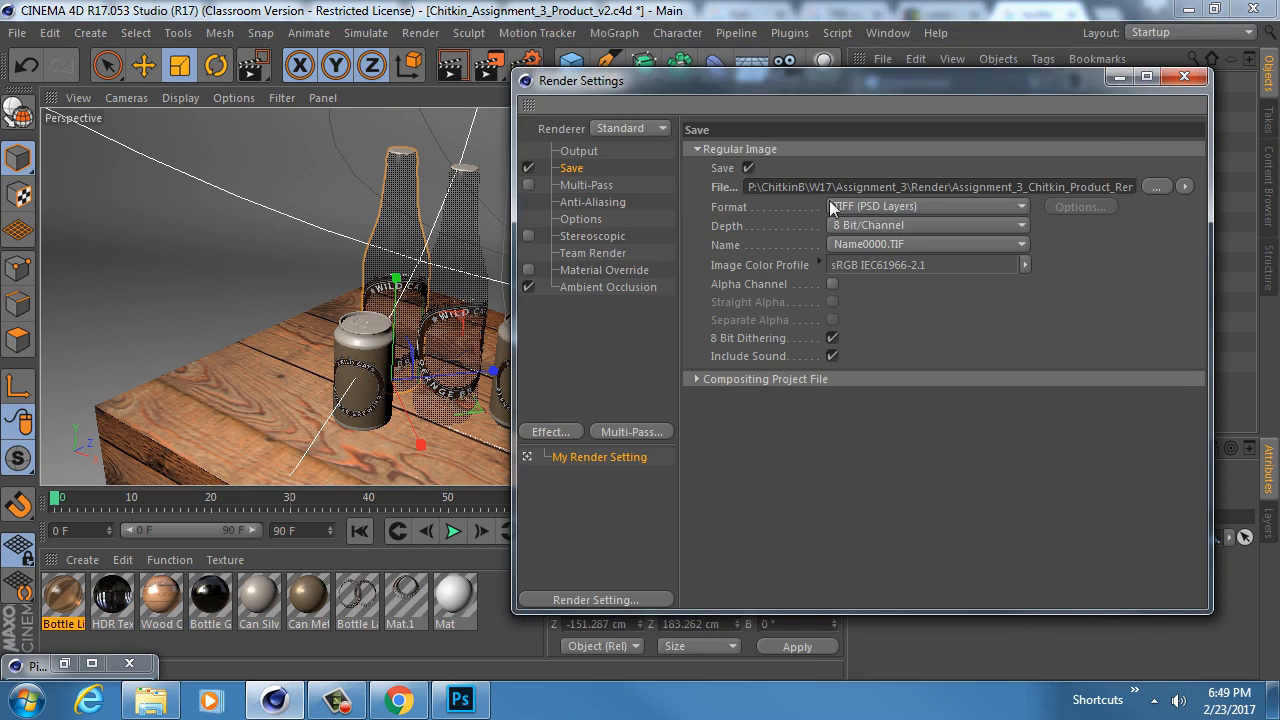
click(854, 245)
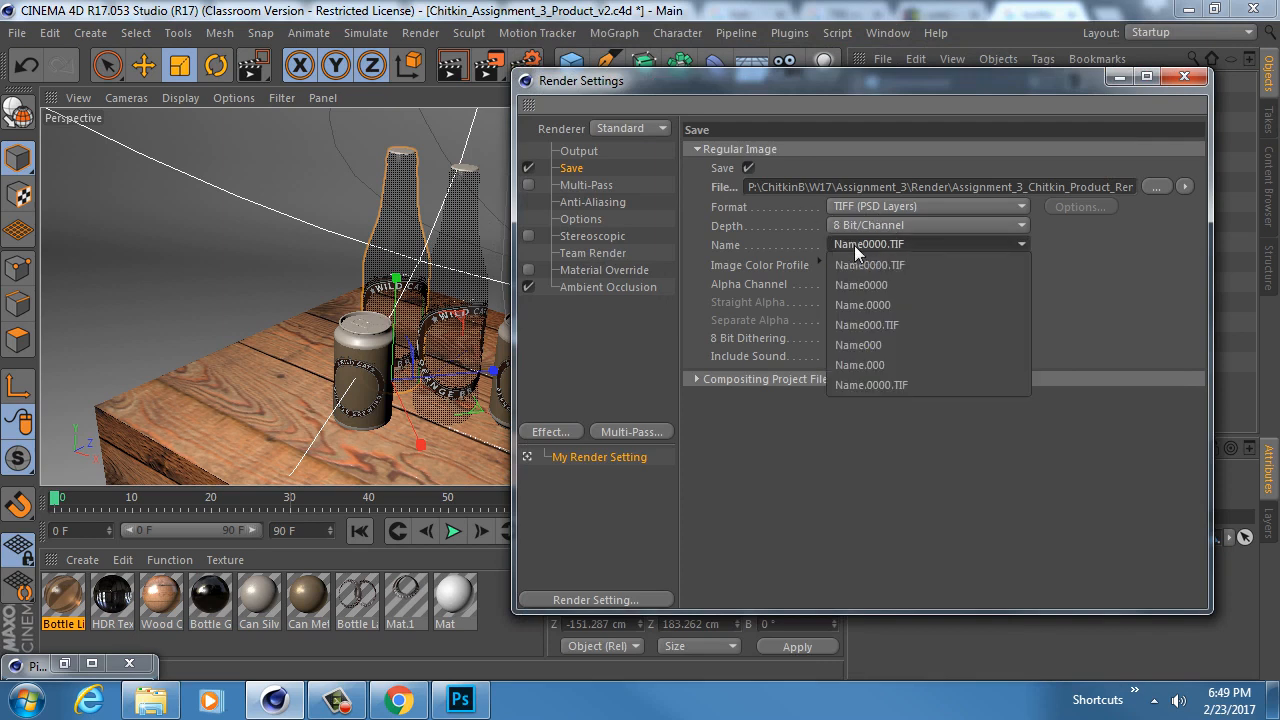
click(861, 385)
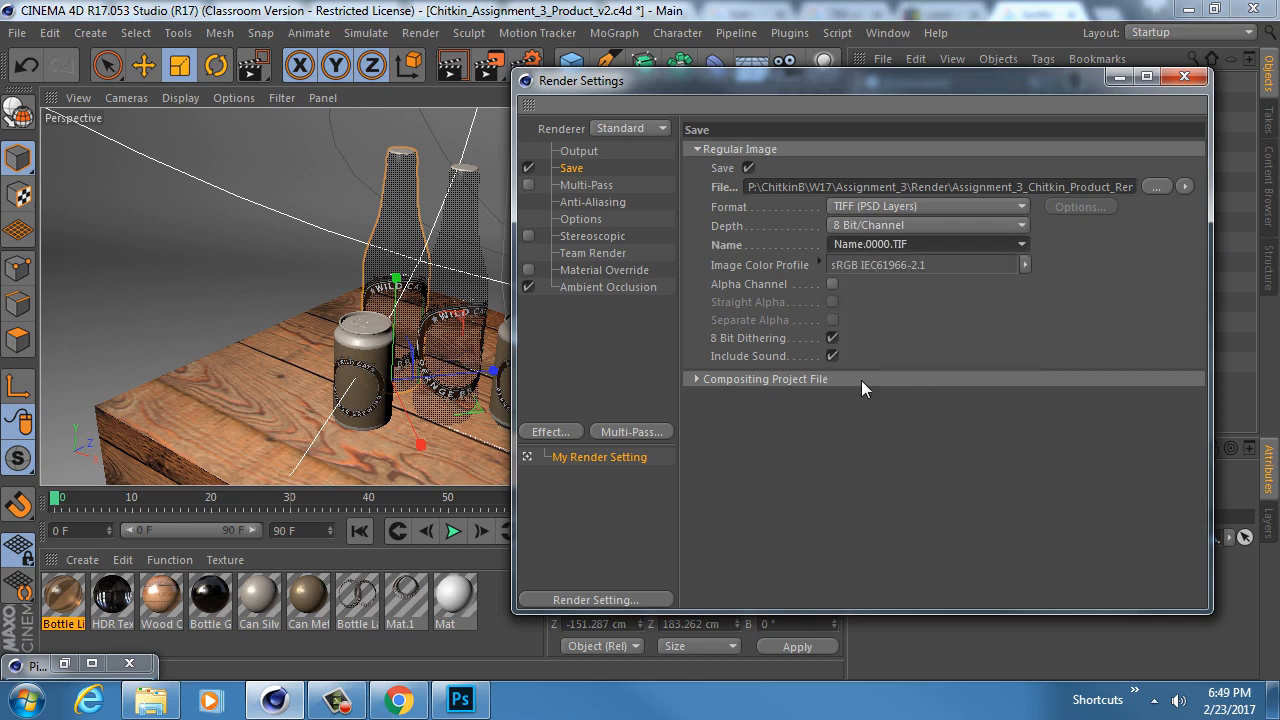
Step: Set the render's anti-aliasing to Best
click(599, 202)
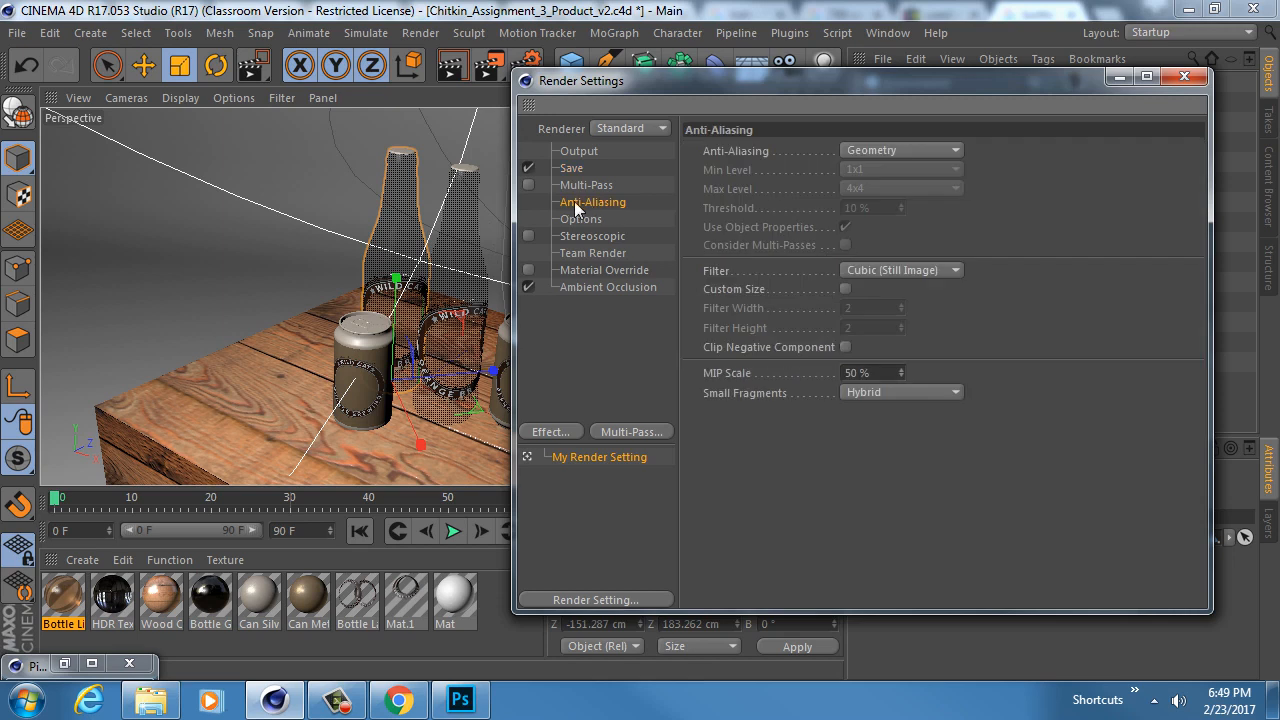
click(892, 150)
click(881, 208)
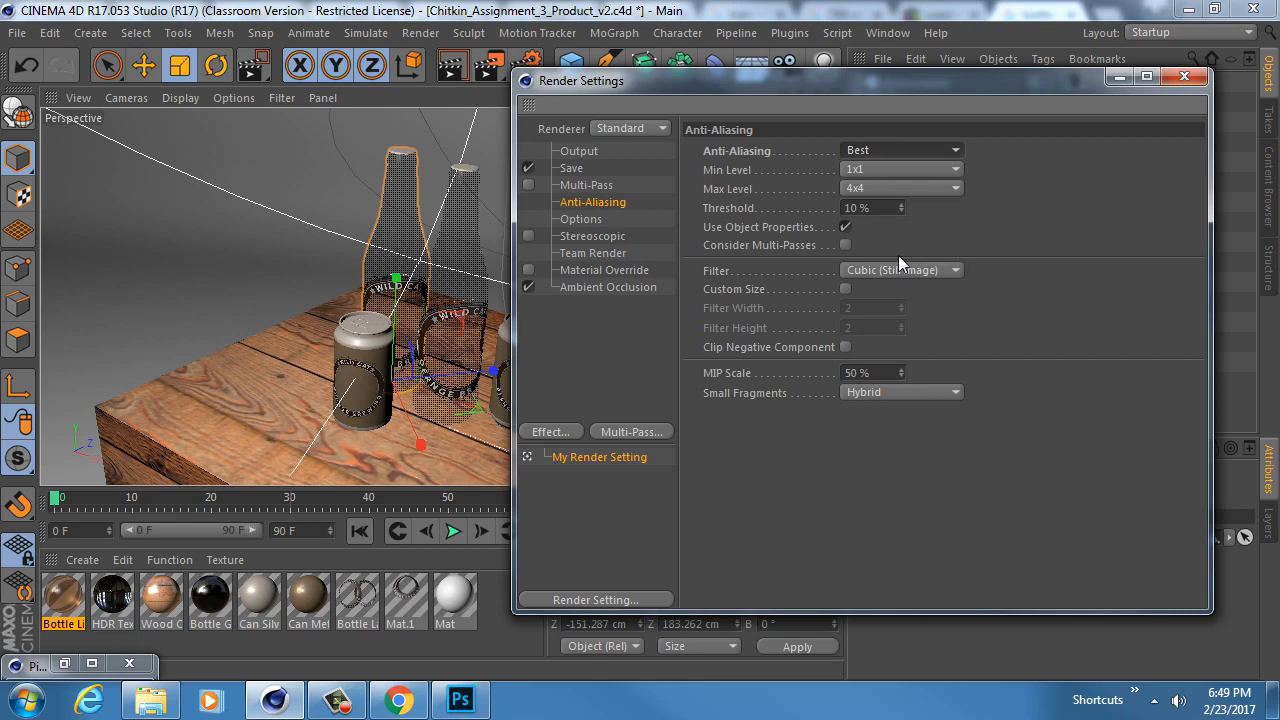
Step: Review the ambient occlusion properties, the available render effects and the output settings
click(612, 288)
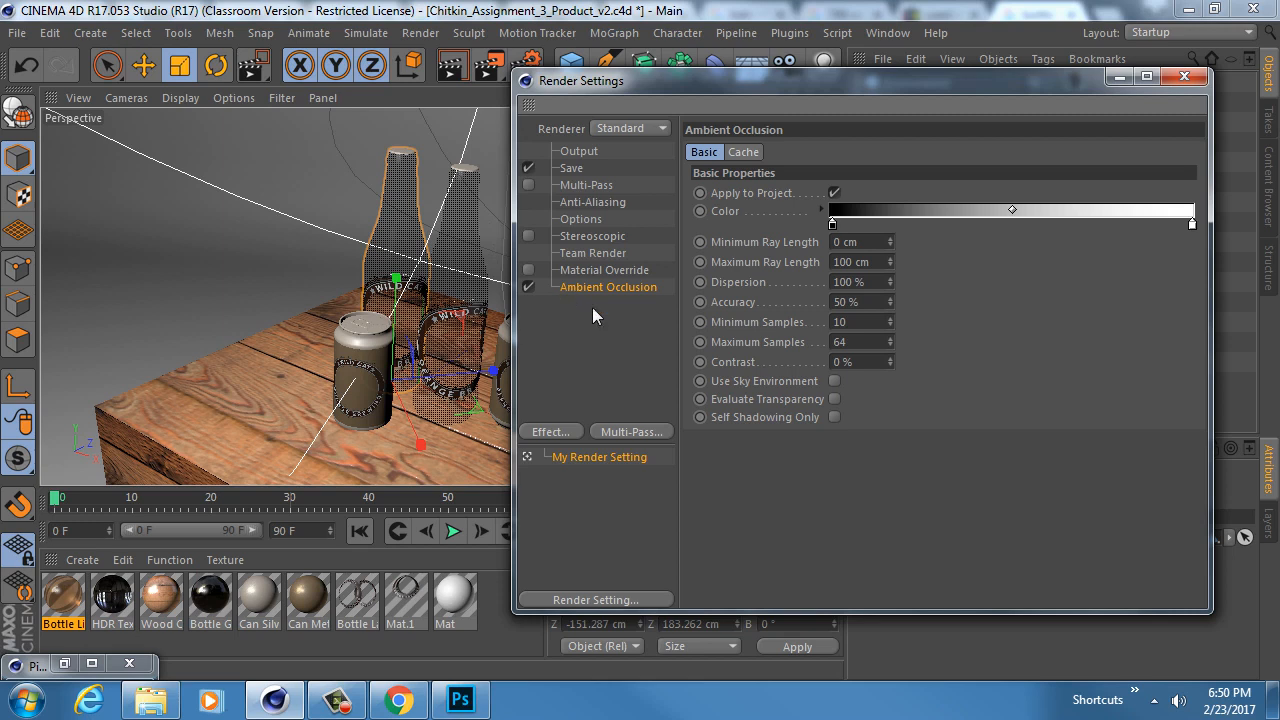
click(550, 432)
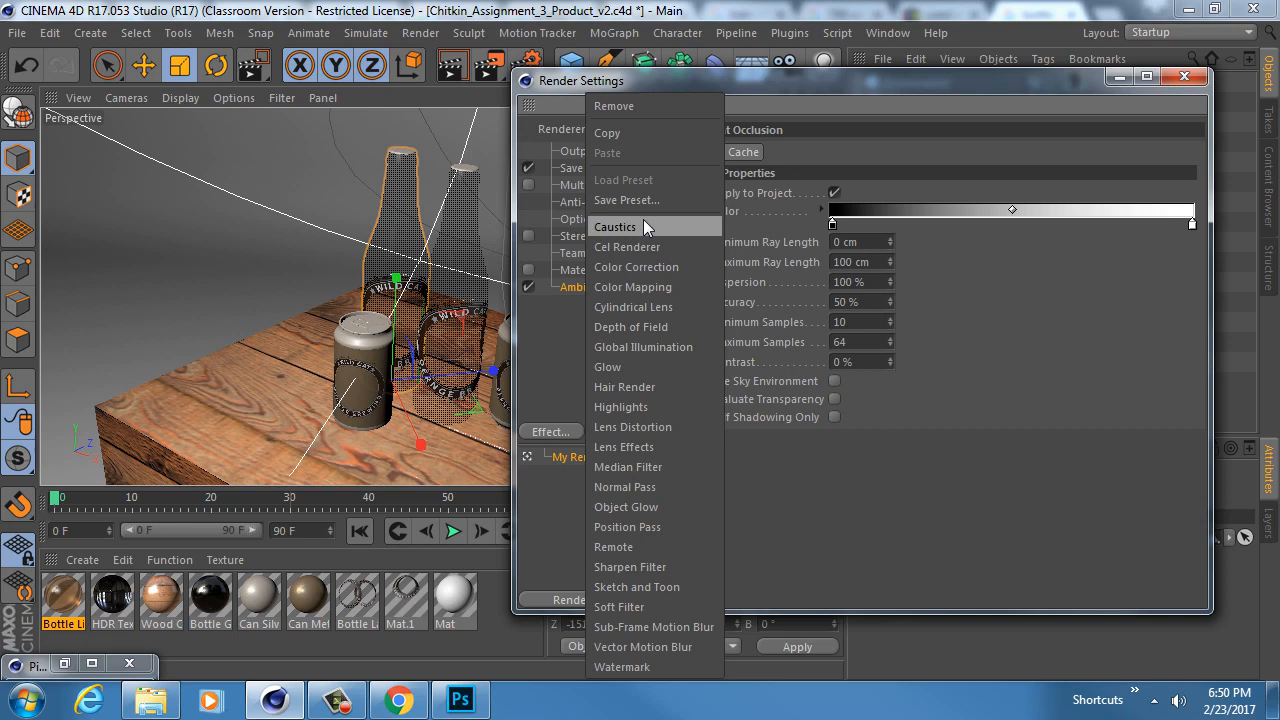
click(561, 324)
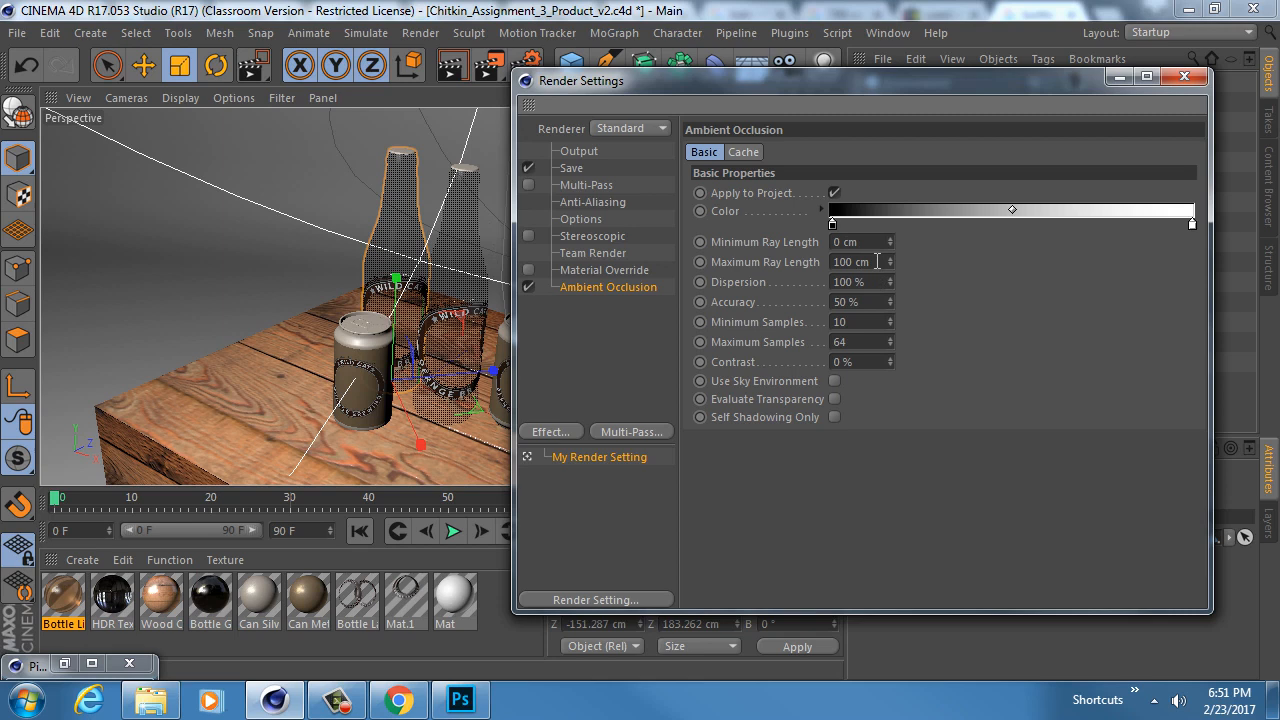
click(597, 218)
click(586, 152)
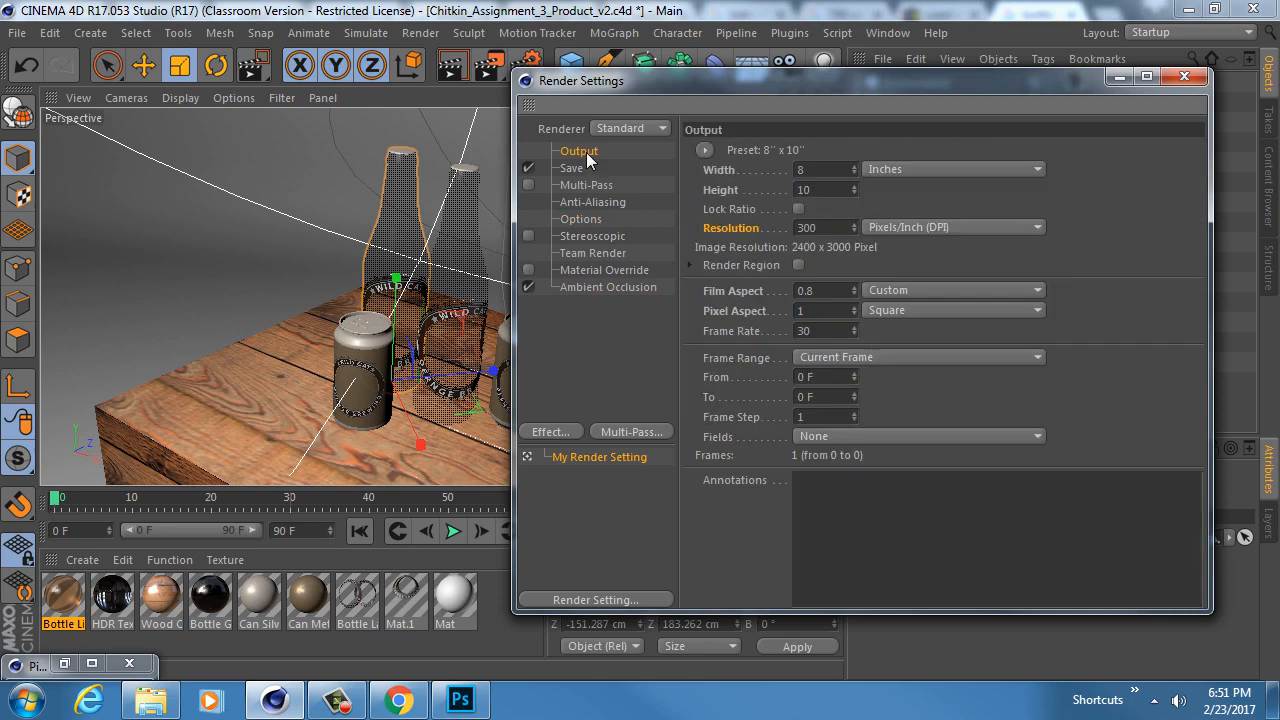
click(605, 288)
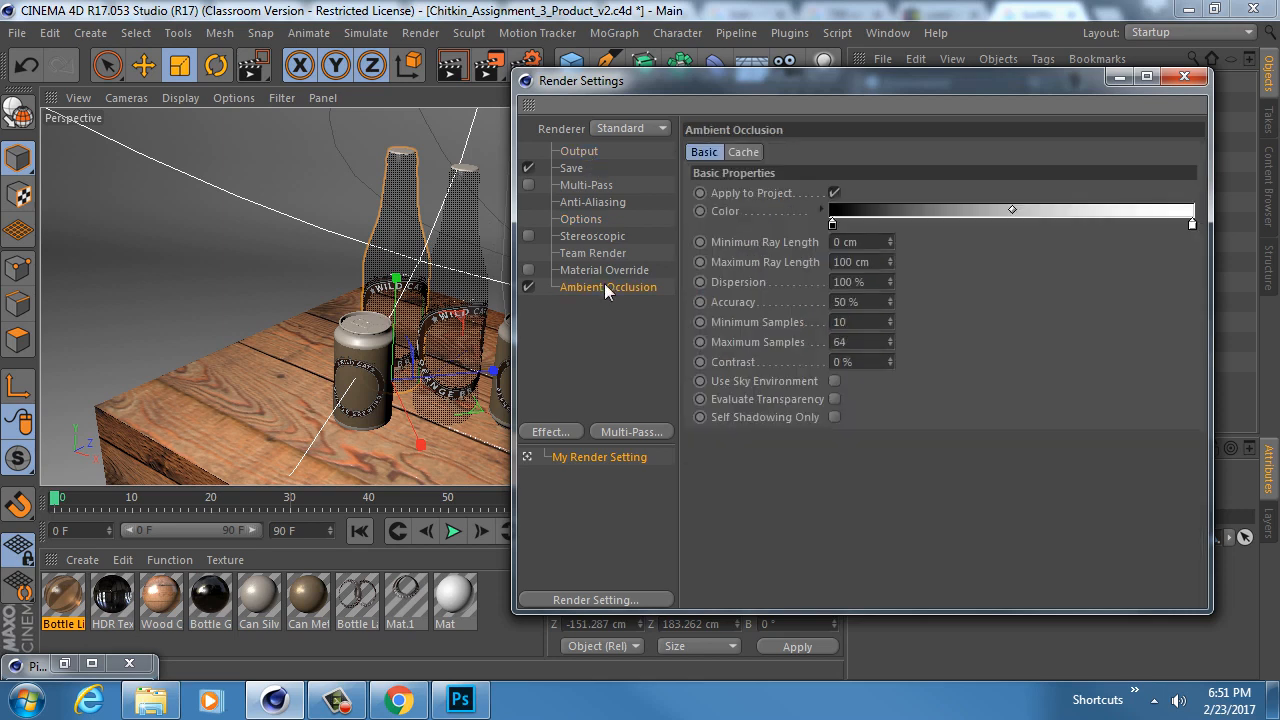
Step: Close the render settings and preview-render the active view, stopping it before the final render
click(1184, 77)
click(455, 65)
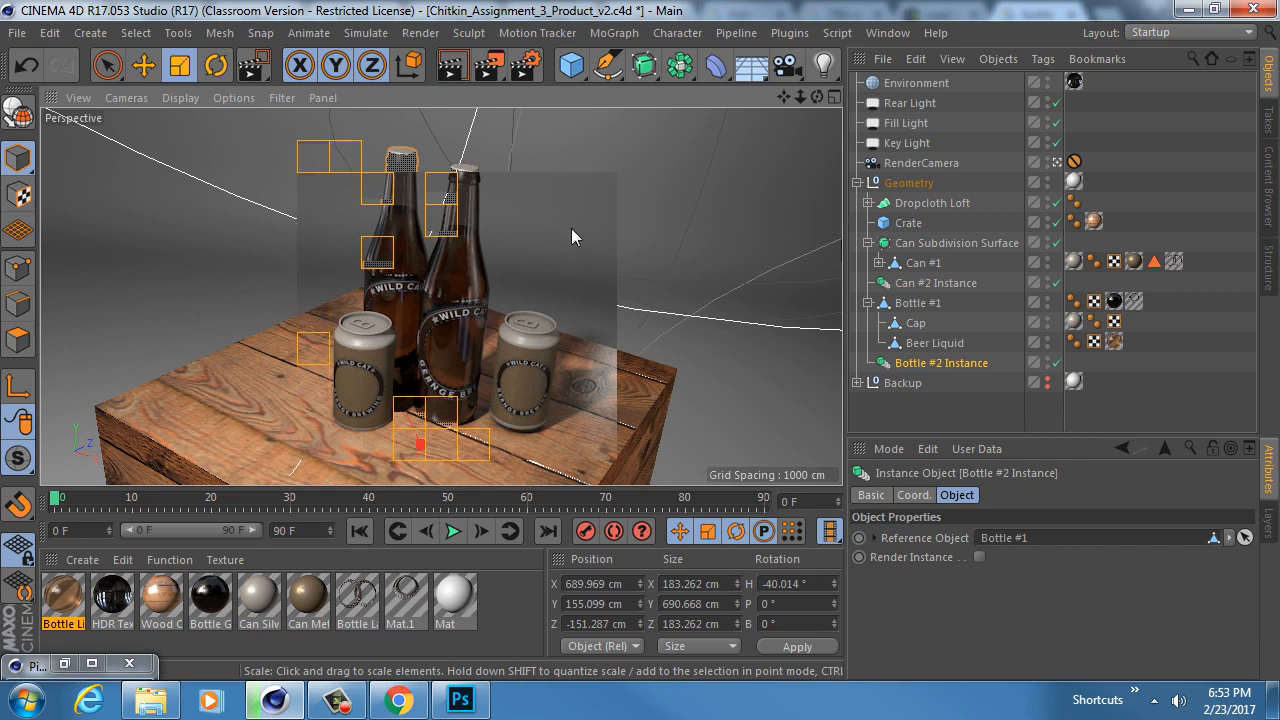
click(541, 155)
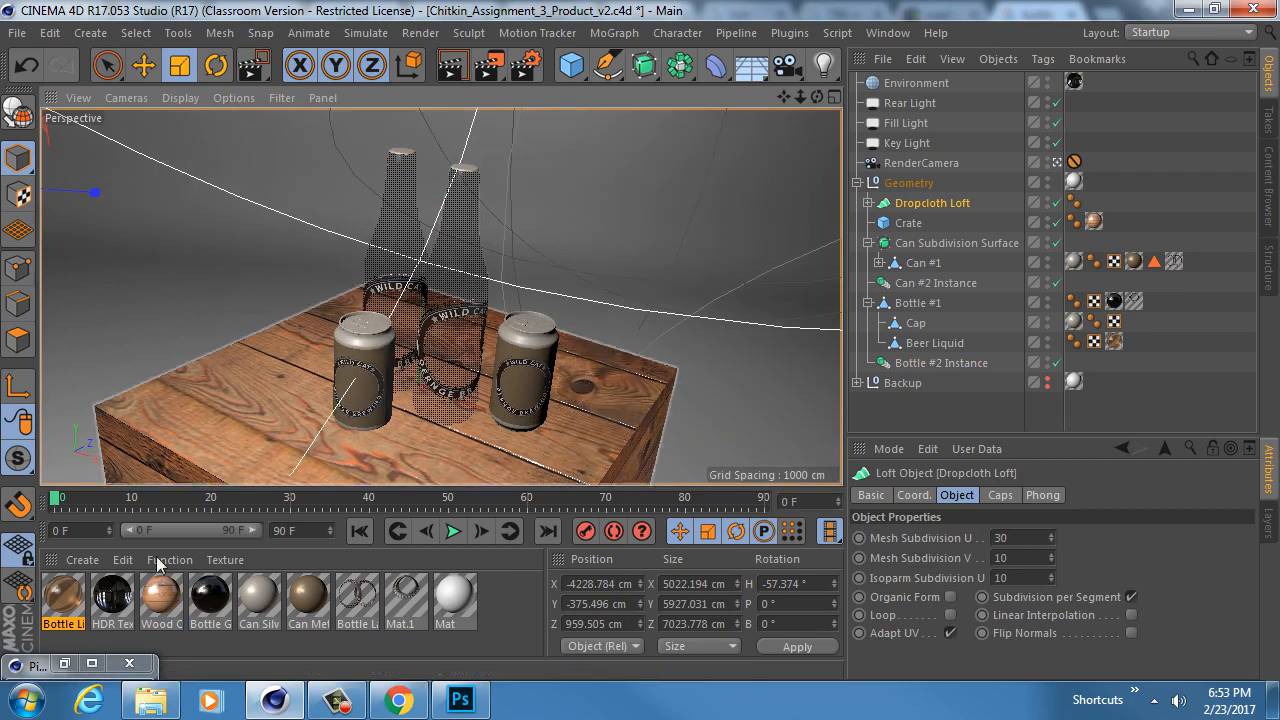
Step: Render the final image to the Picture Viewer and inspect the finished bottles, caps and cans
click(495, 66)
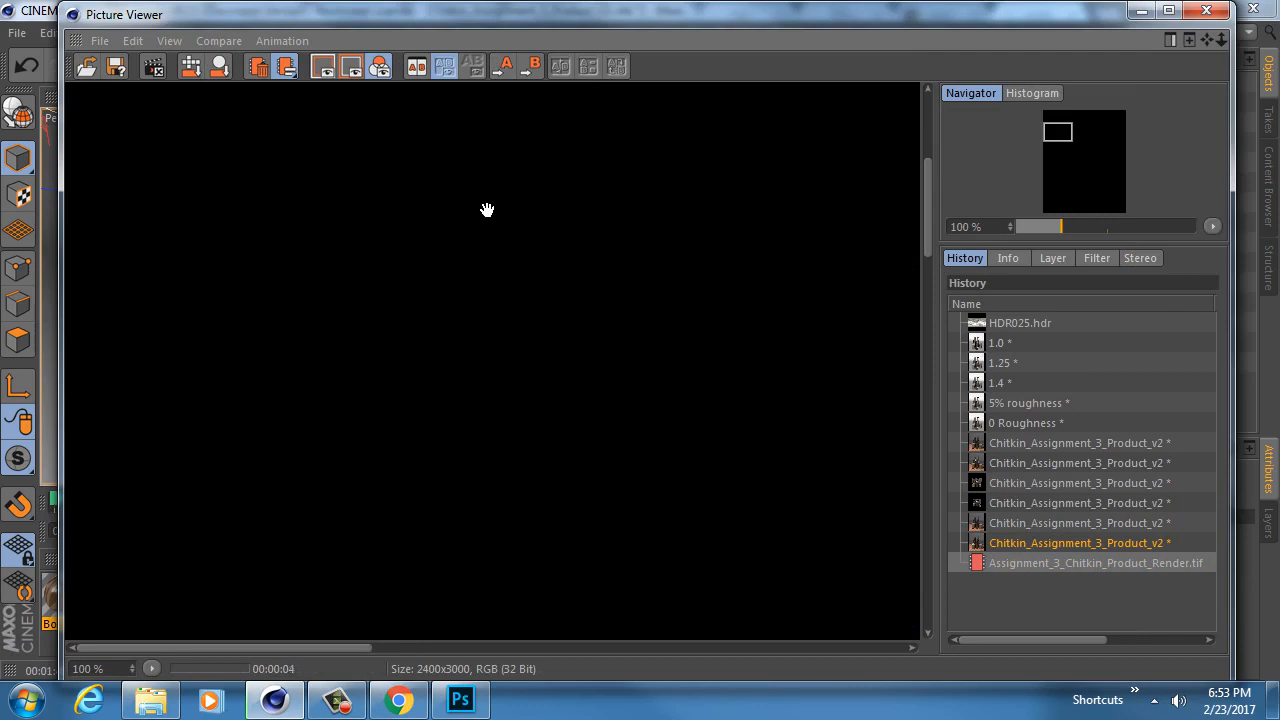
drag(523, 306, 155, 327)
double_click(383, 348)
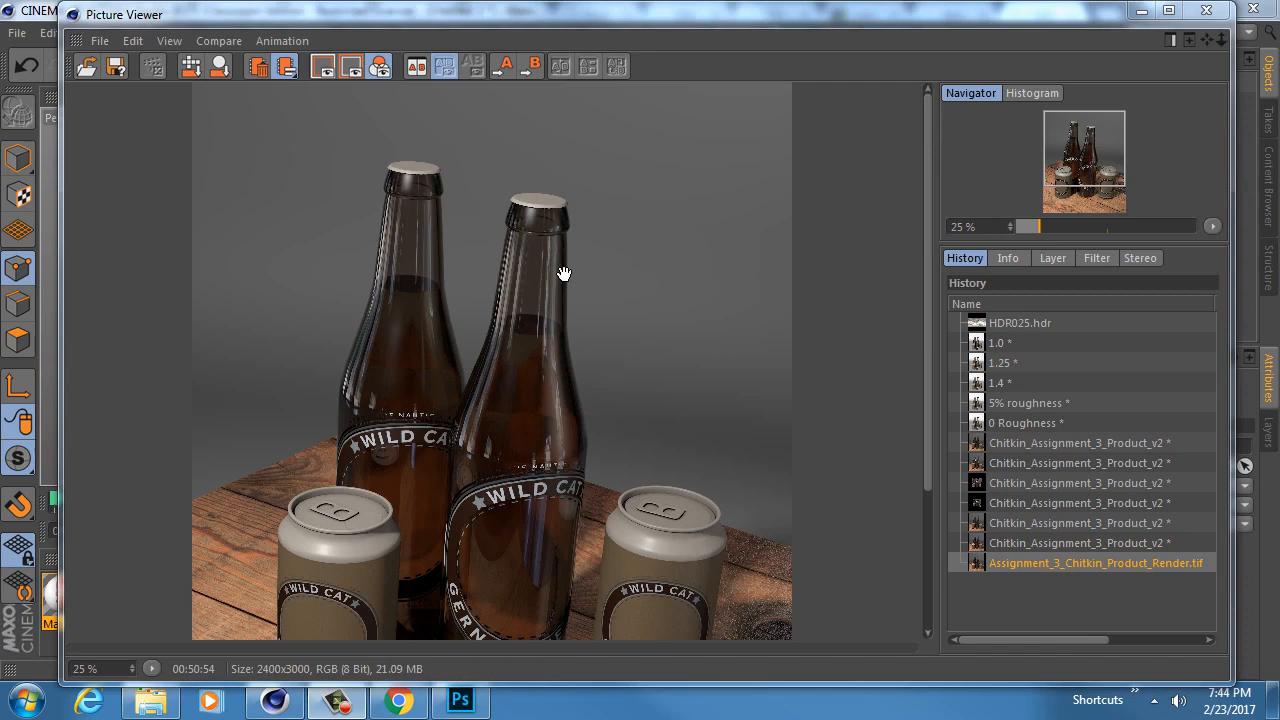
scroll(550, 295, down, 5)
scroll(576, 357, down, 2)
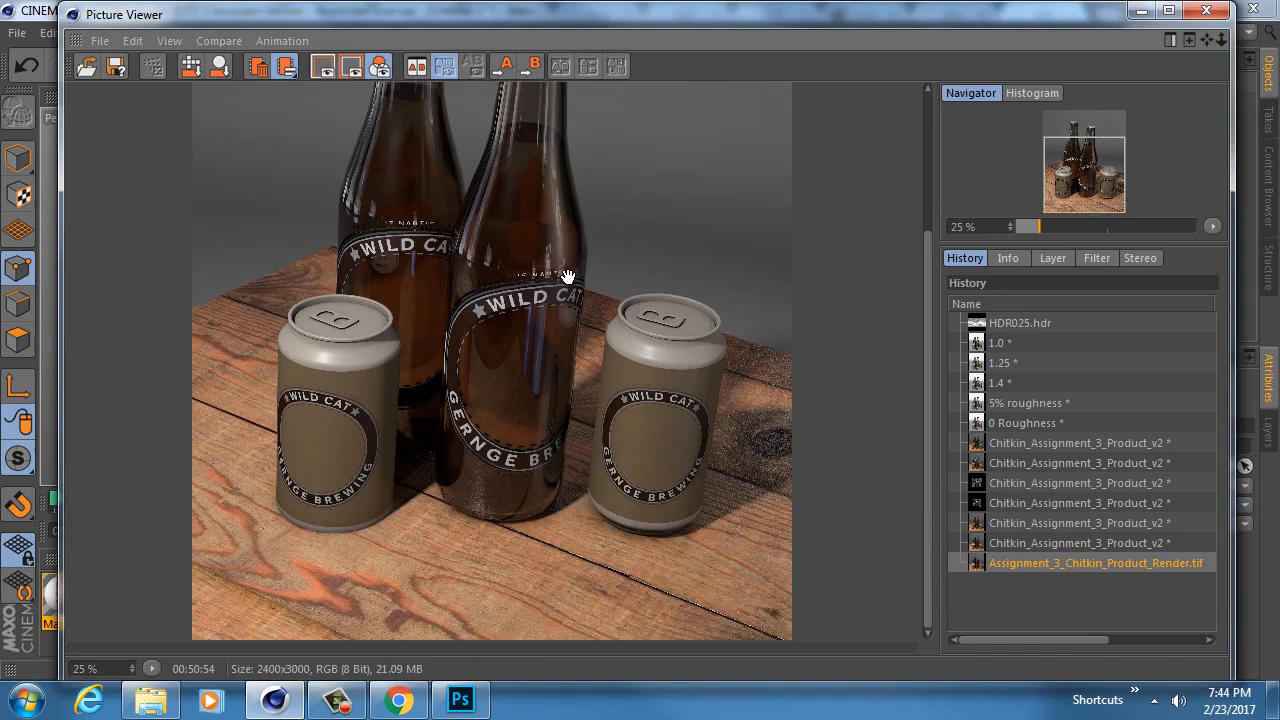